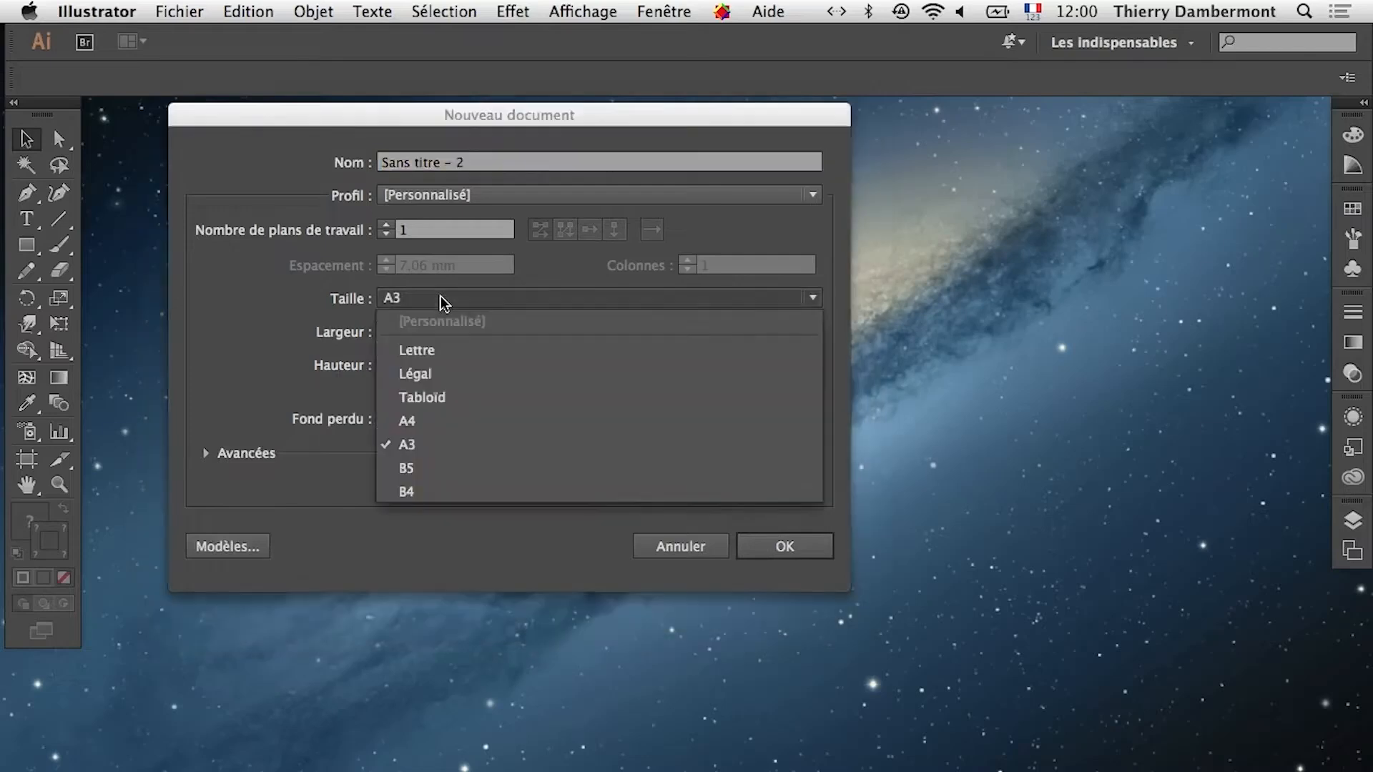
Create a new document with the A4 page size
click(445, 423)
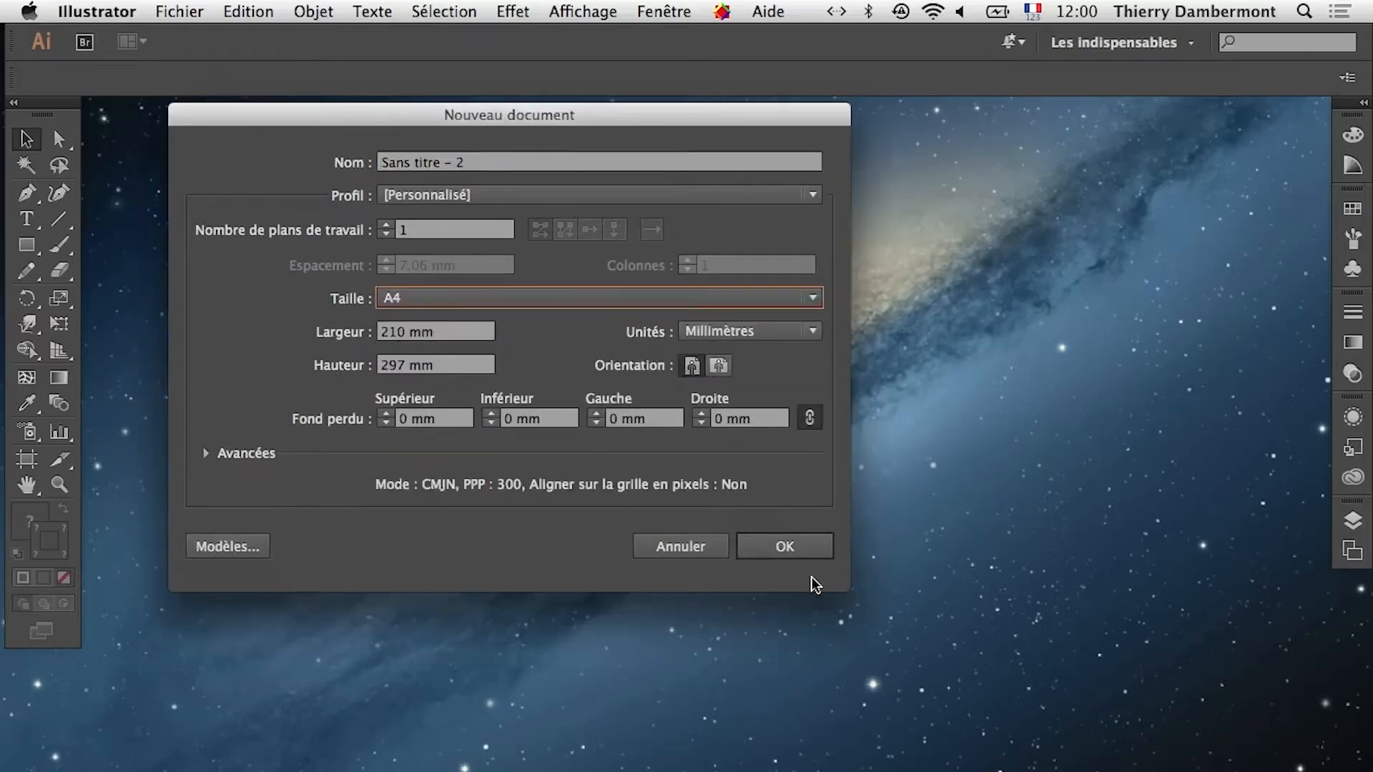
click(801, 550)
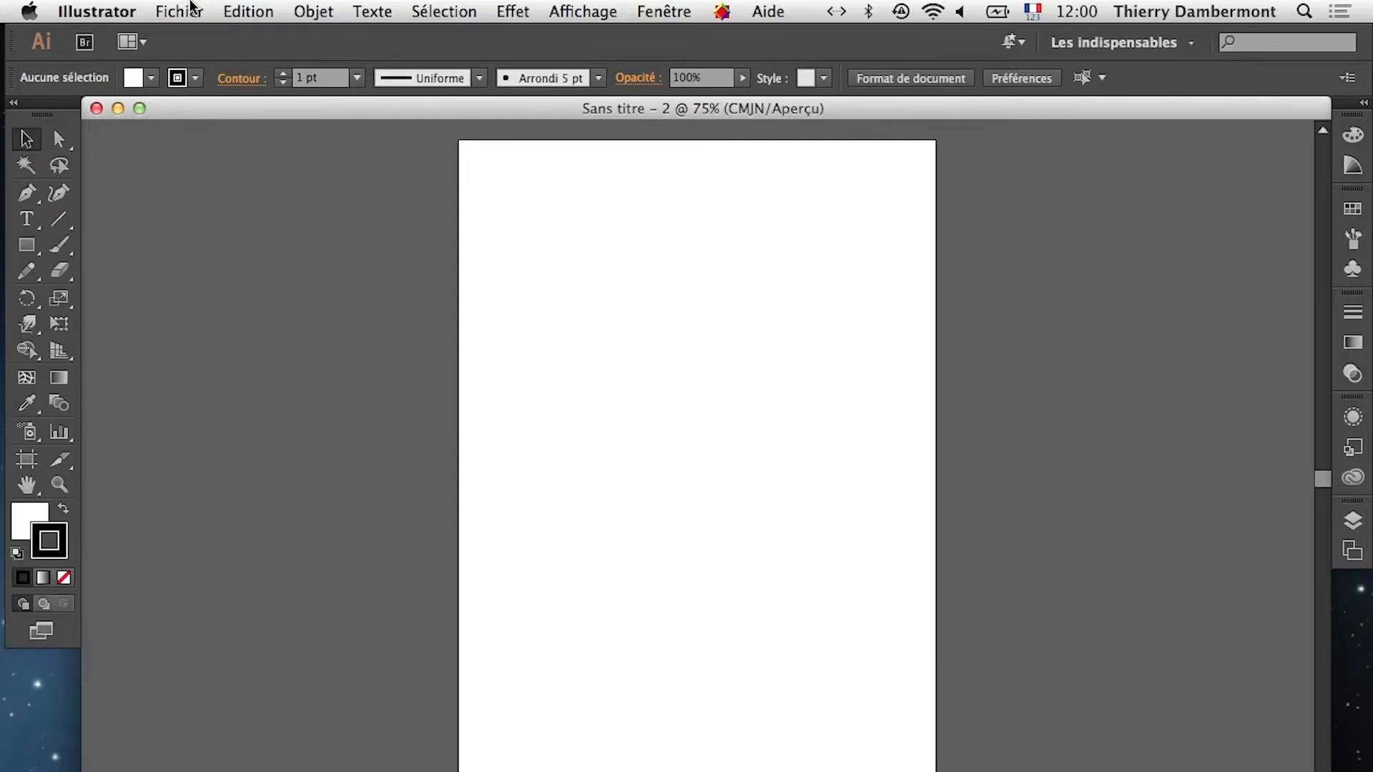
Import teddy-bear.jpg, place it at a reduced custom size on the artboard, and delete it
click(190, 9)
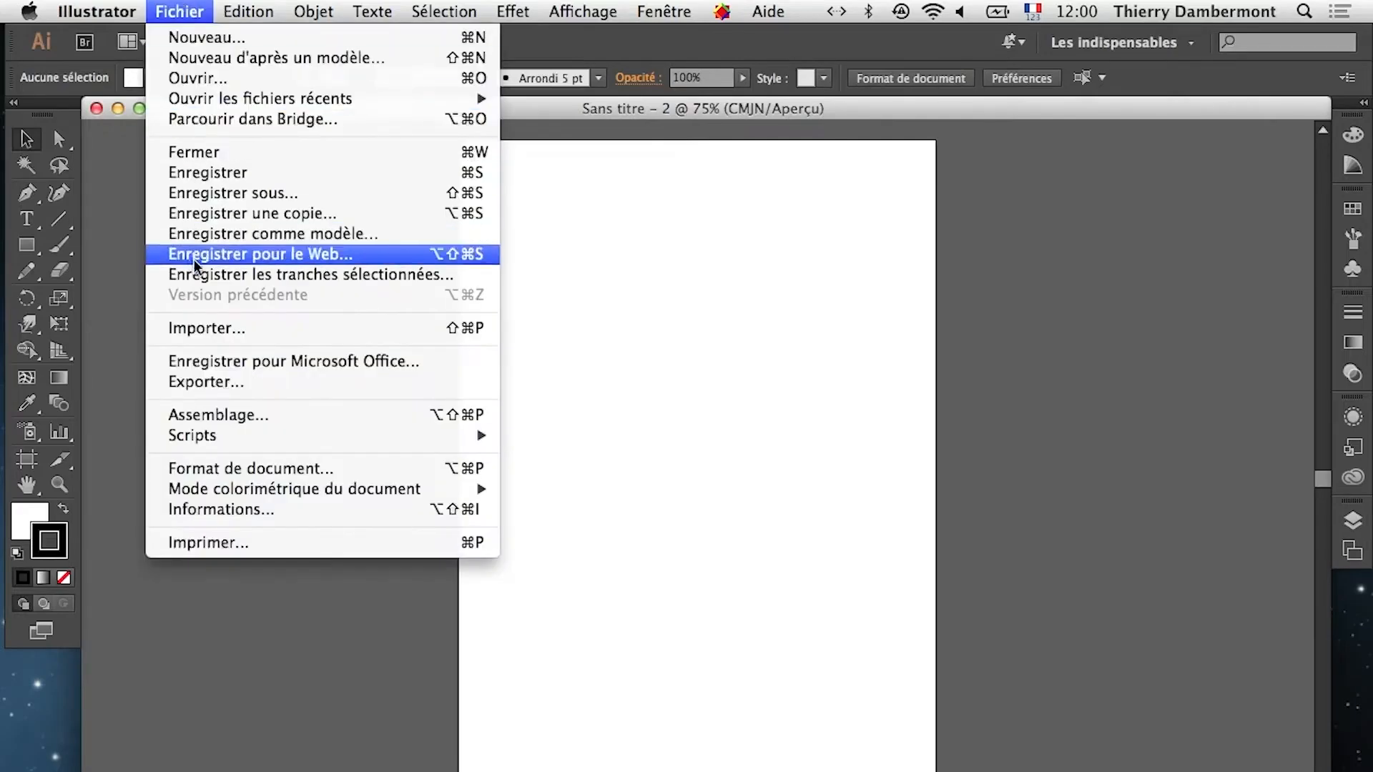
click(223, 330)
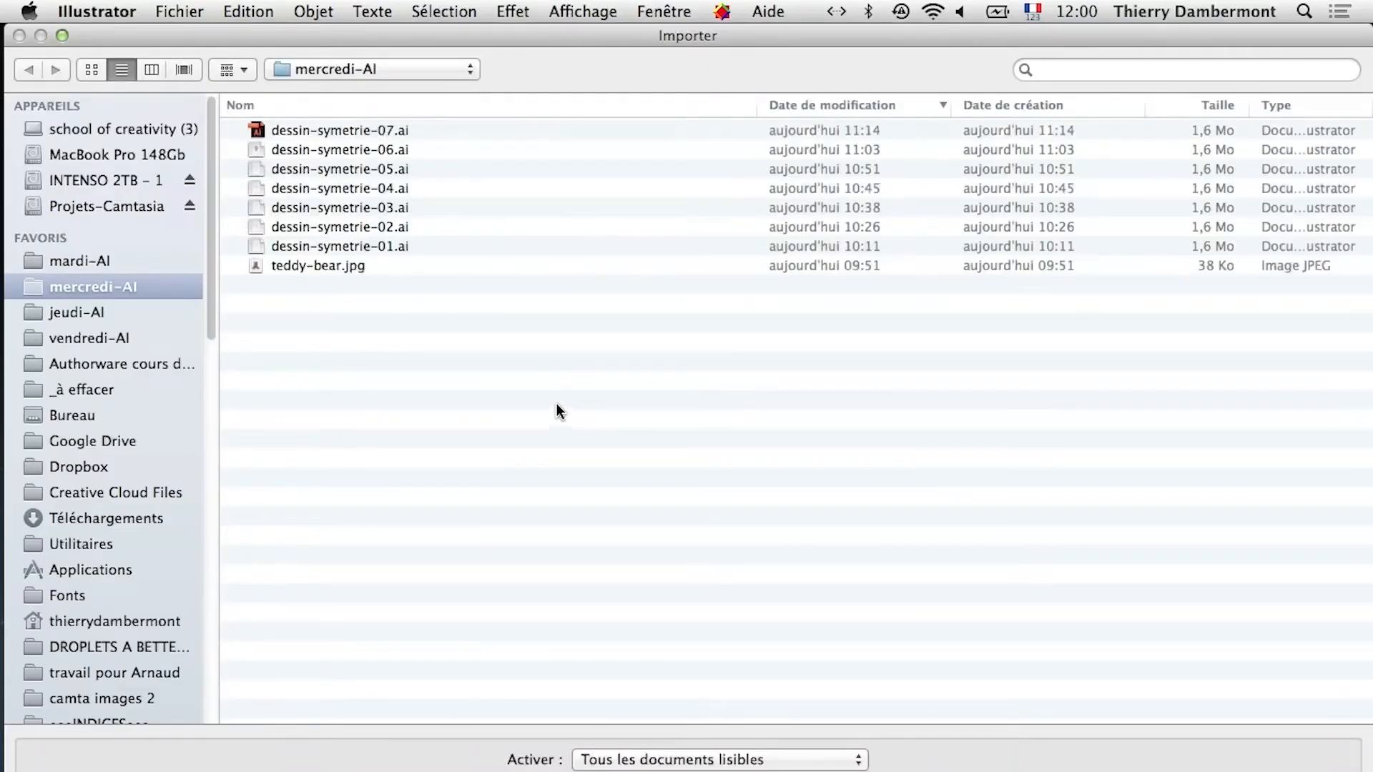
click(349, 270)
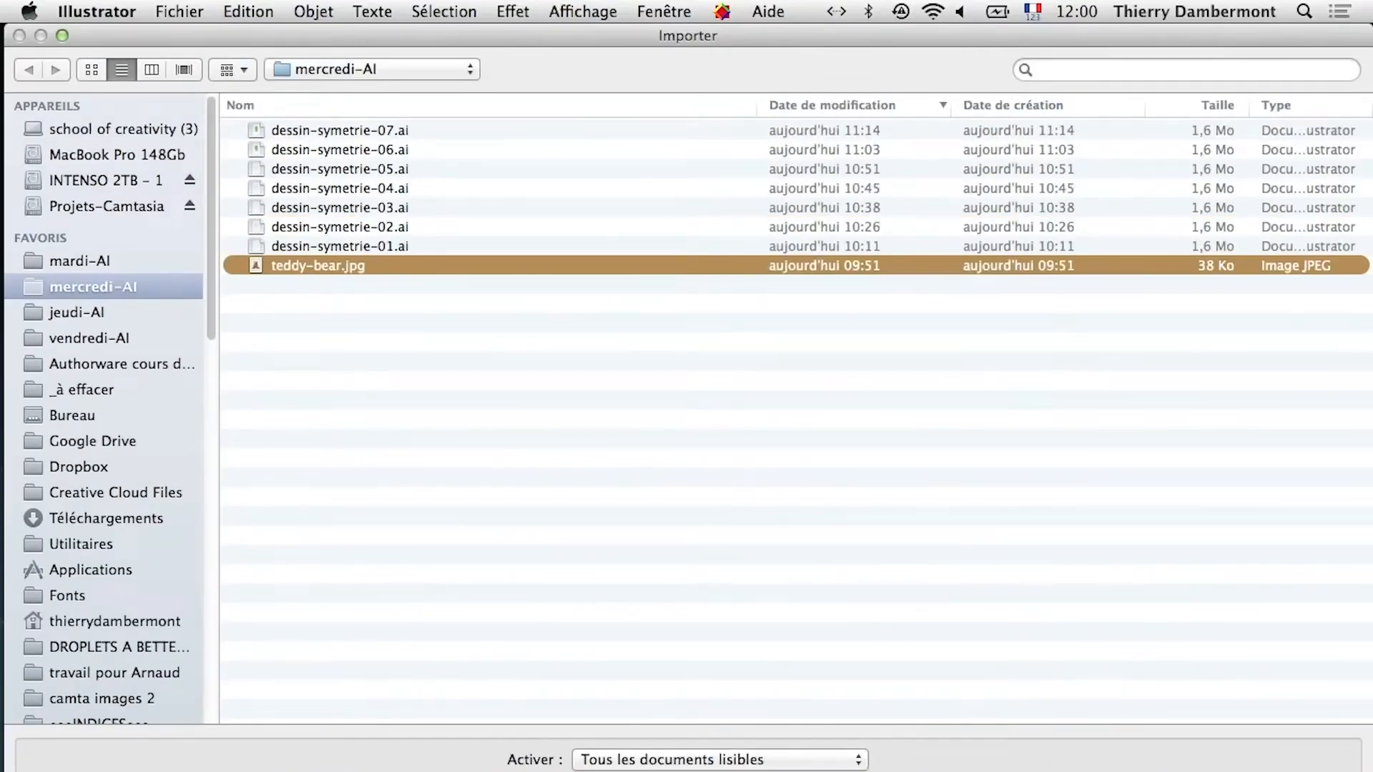
key(Return)
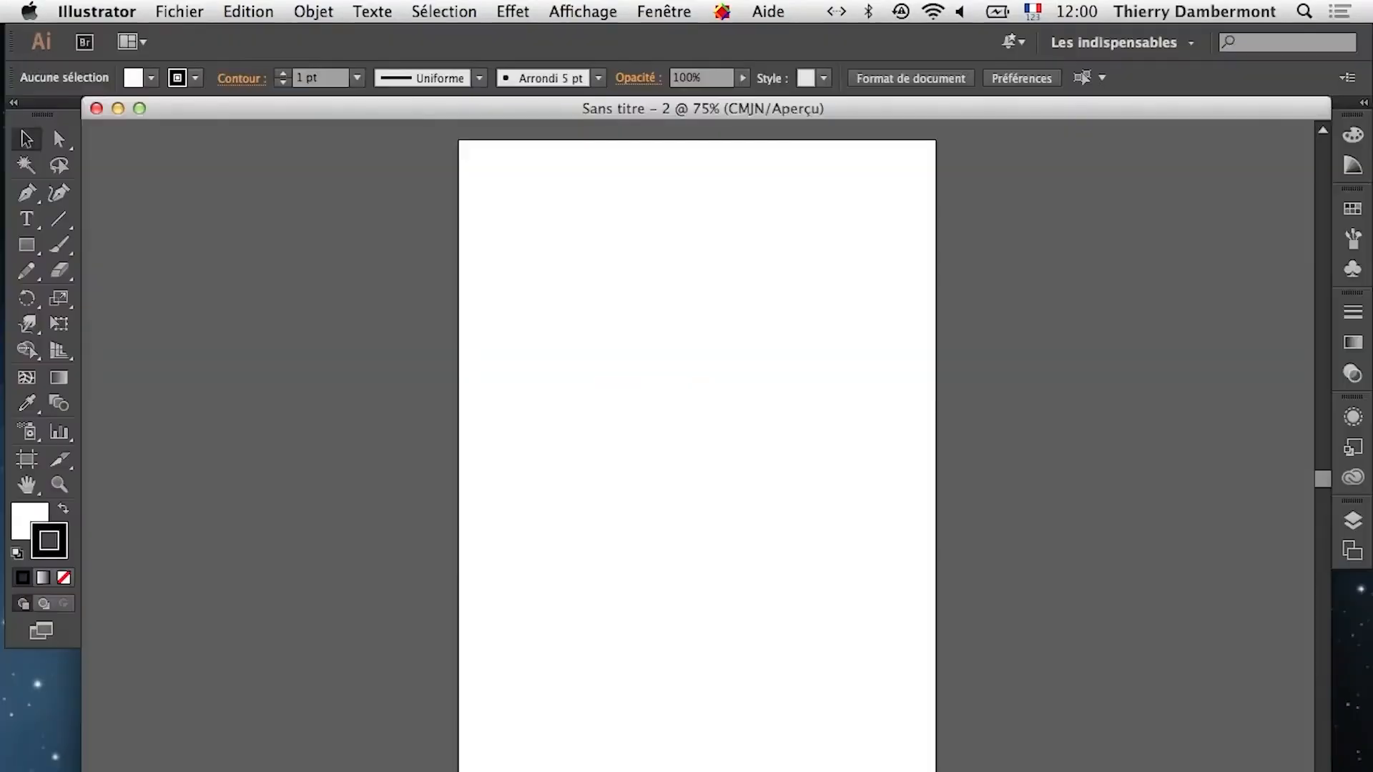
drag(511, 229, 900, 615)
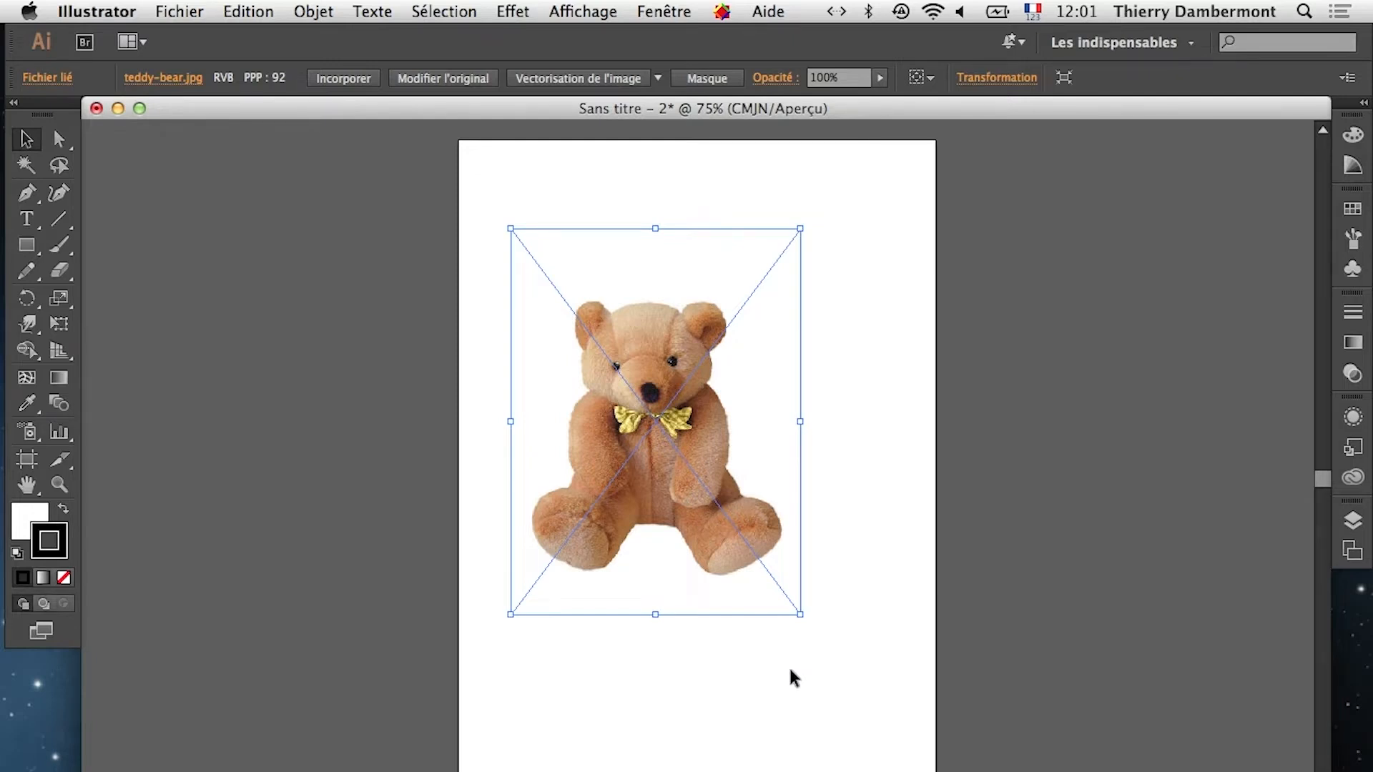
key(super+shift+b)
key(Delete)
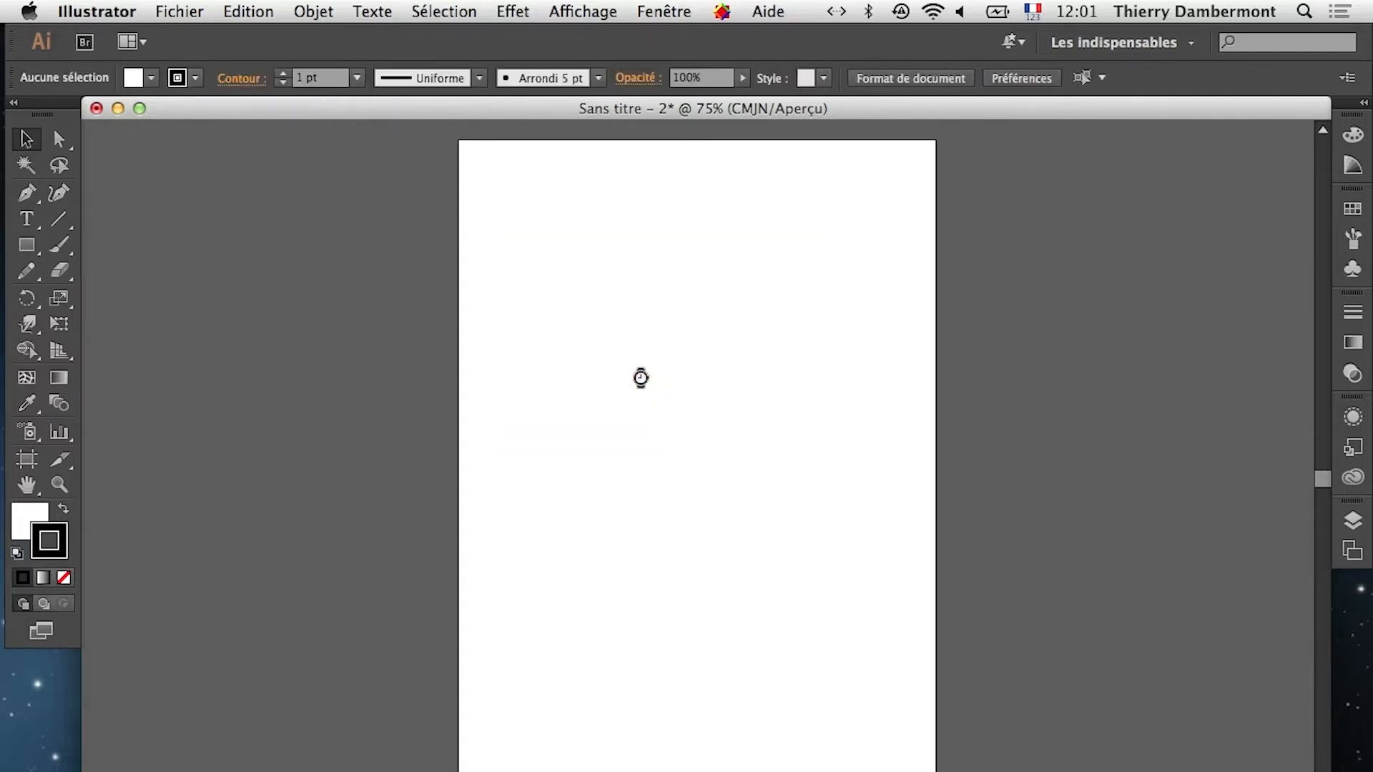
Switch to Photoshop, open teddy-bear.jpg from the mercredi-AI folder, and enlarge its document window
key(super+Tab)
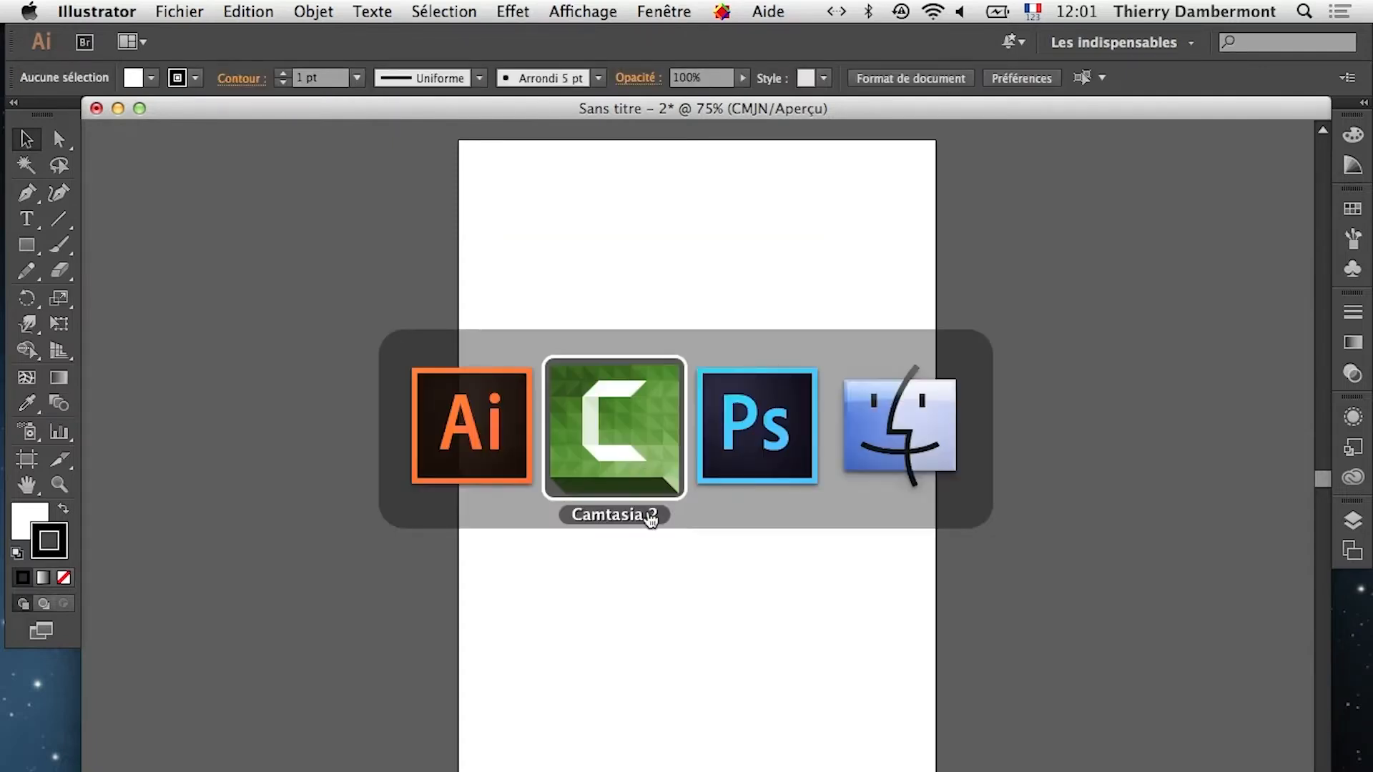
click(767, 462)
click(184, 12)
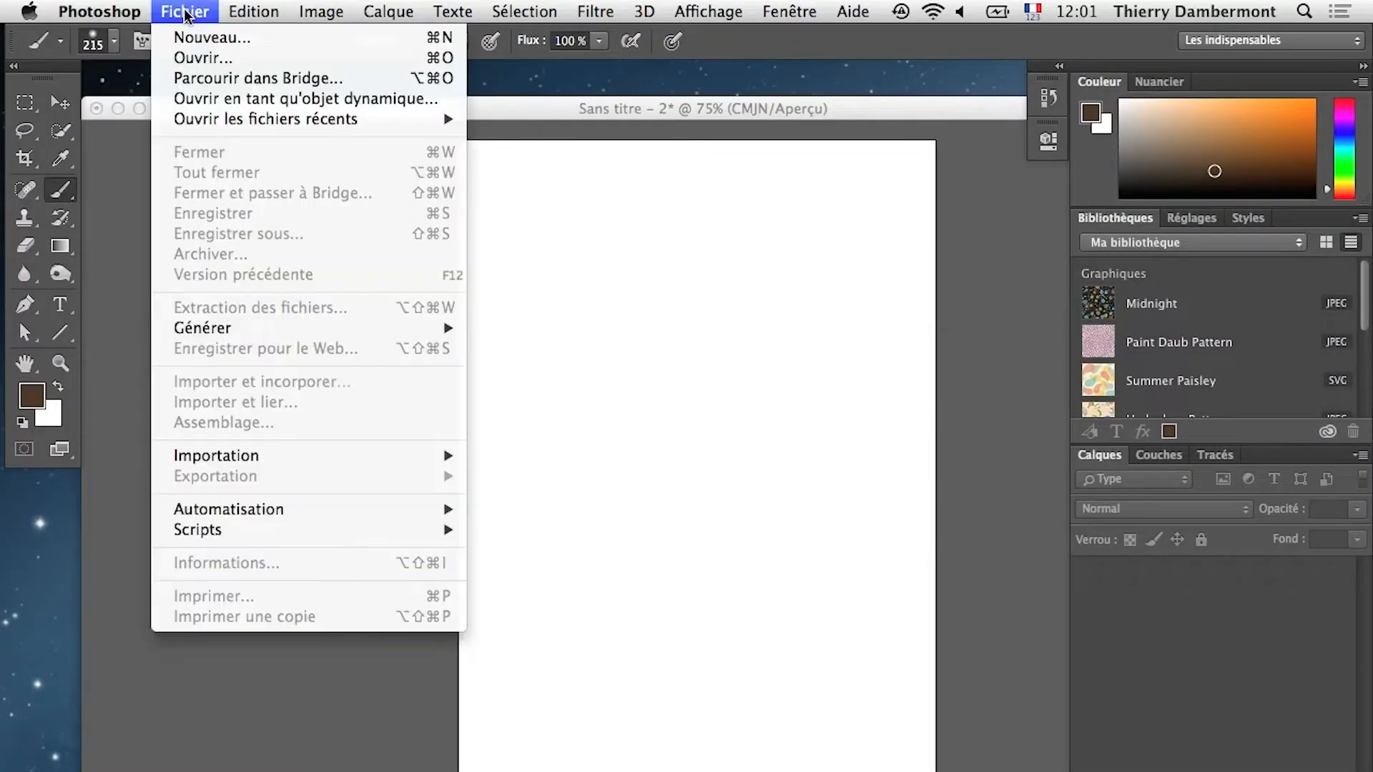
click(205, 58)
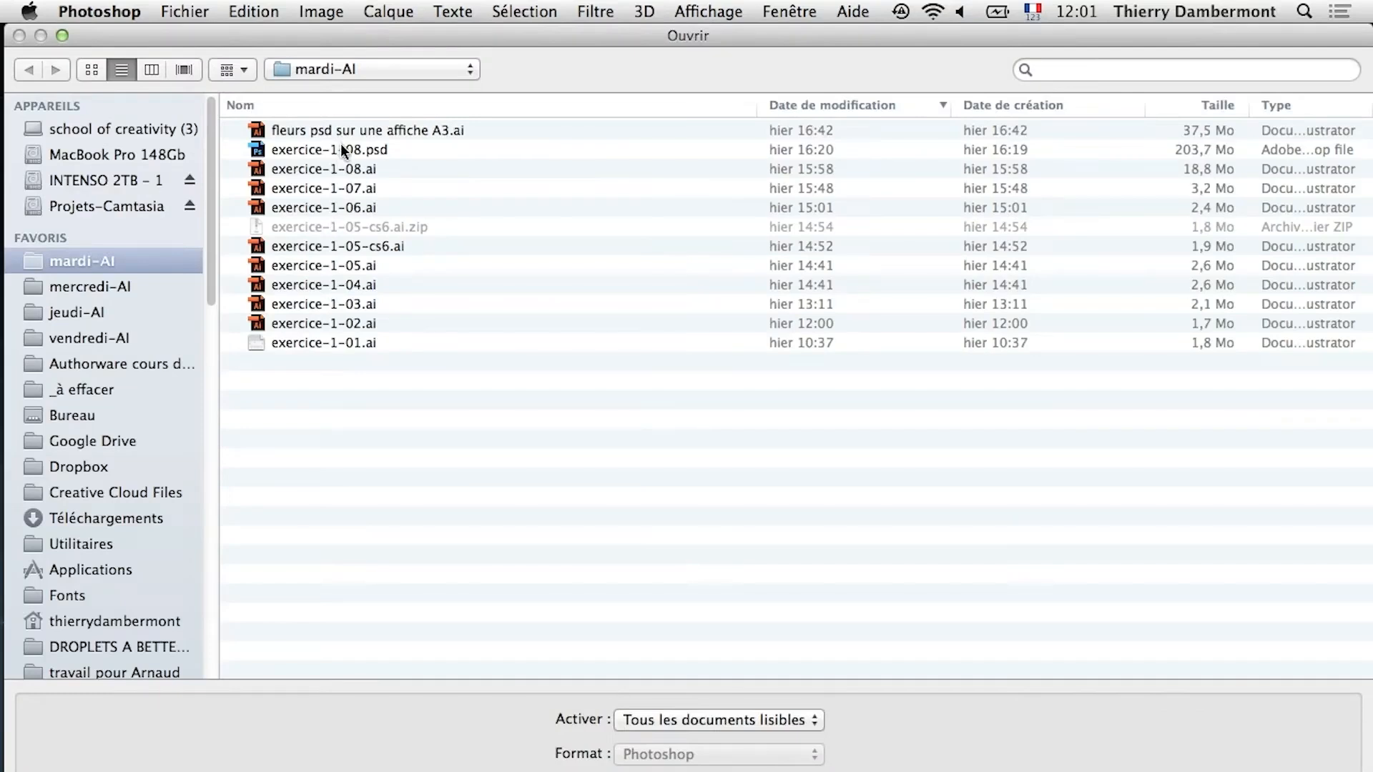
click(93, 286)
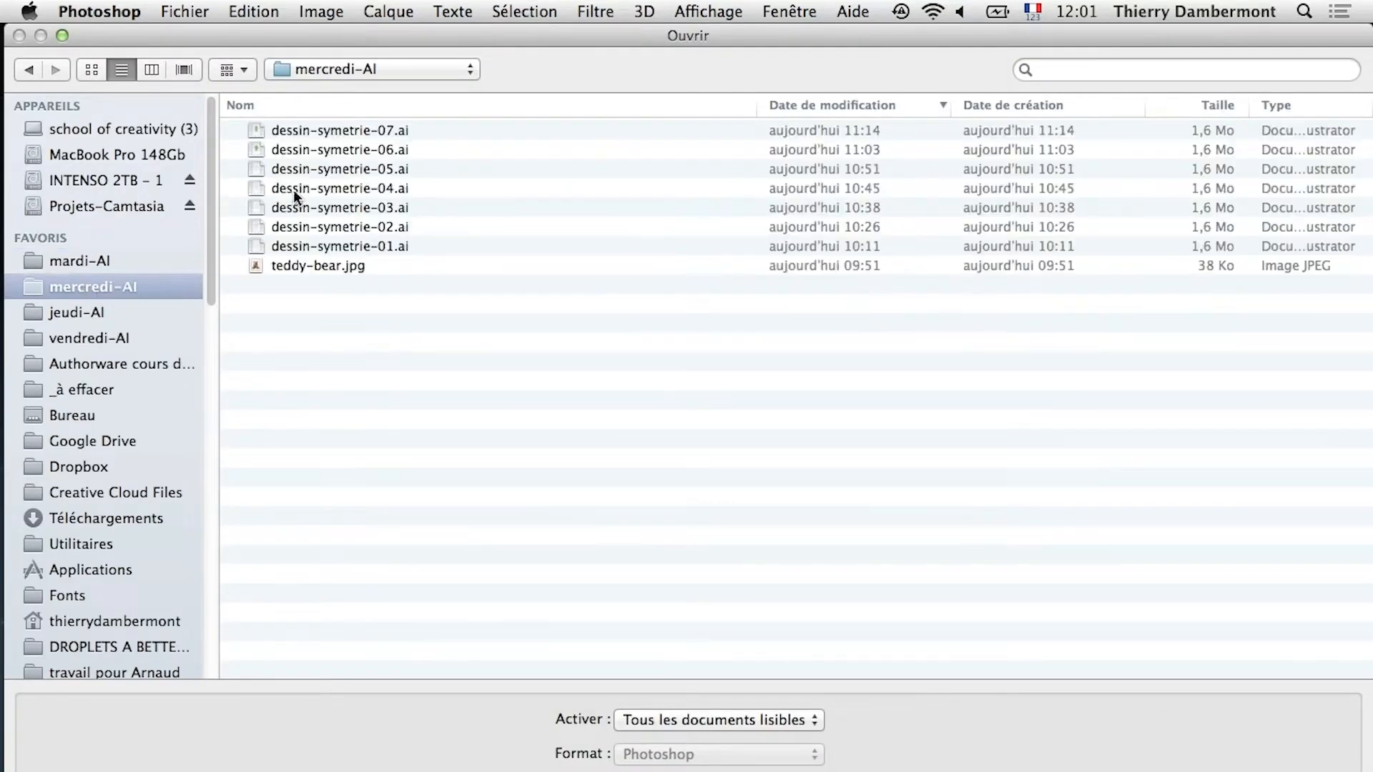
click(337, 274)
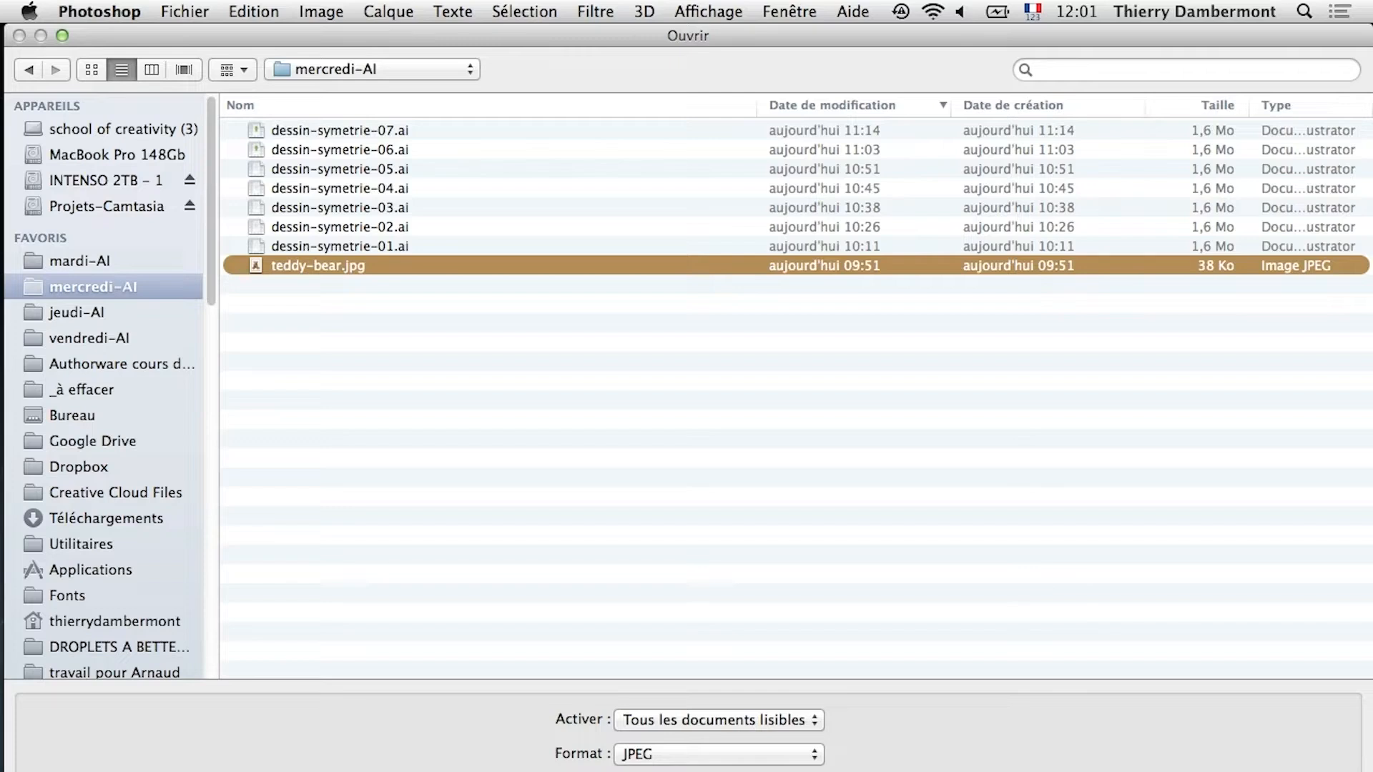
click(1180, 770)
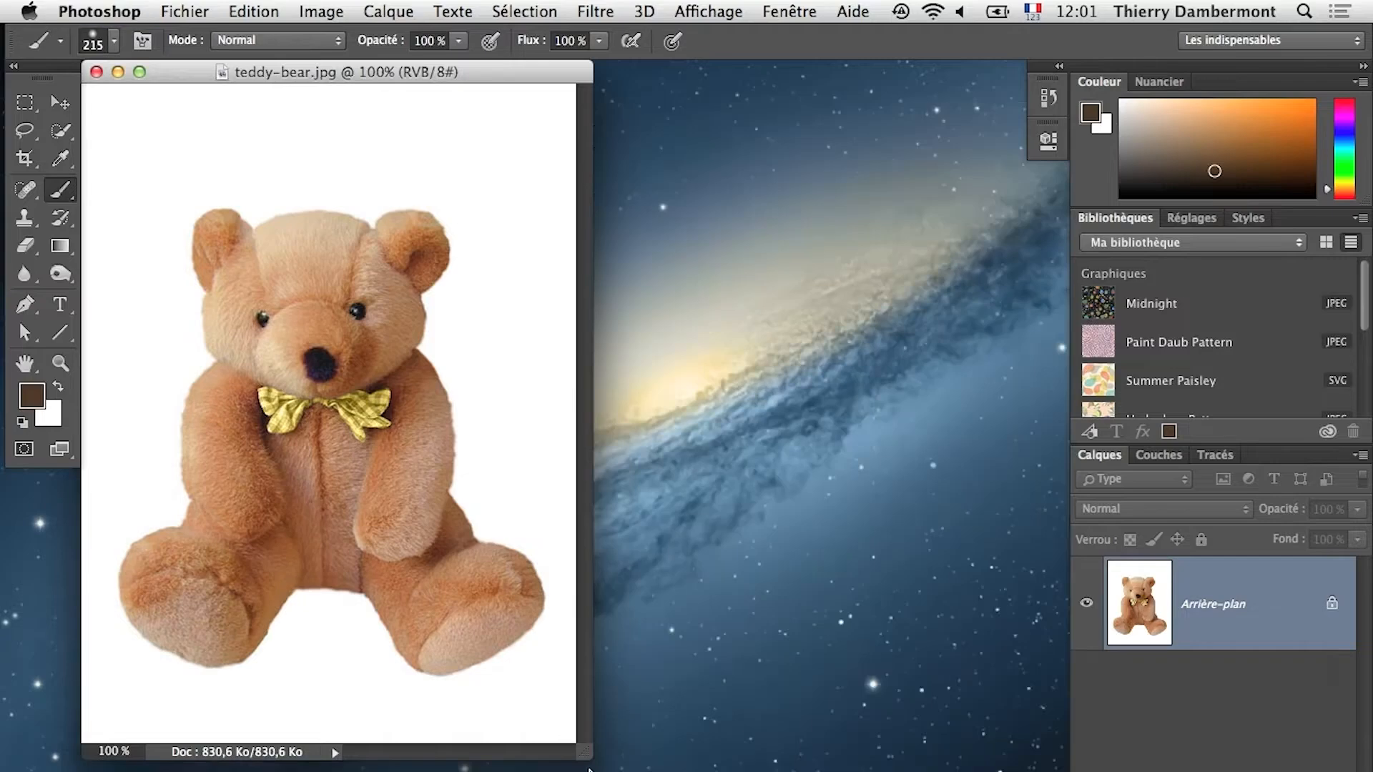
drag(586, 755, 1024, 771)
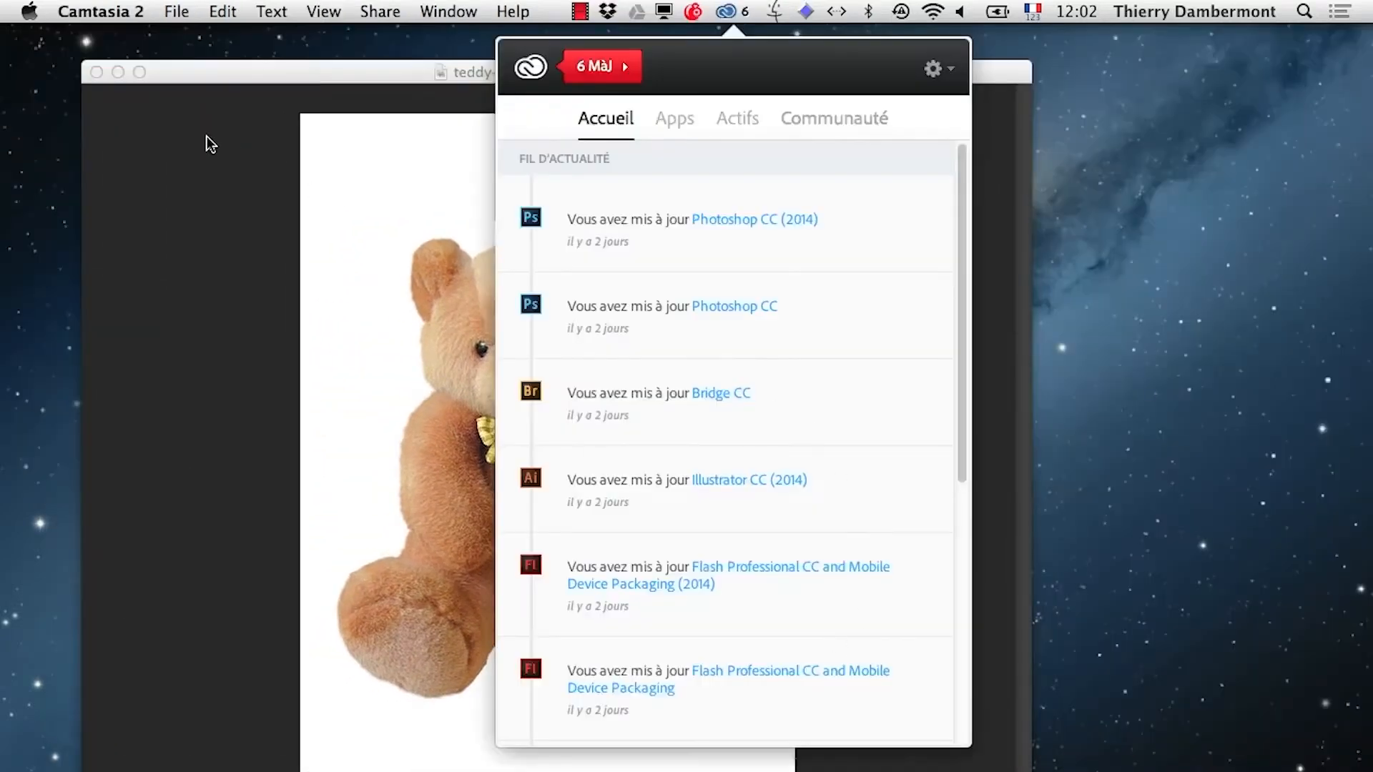
Switch back to Illustrator, place teddy-bear.jpg at its original size on the artboard, and delete it
click(208, 141)
key(super+Tab)
click(745, 465)
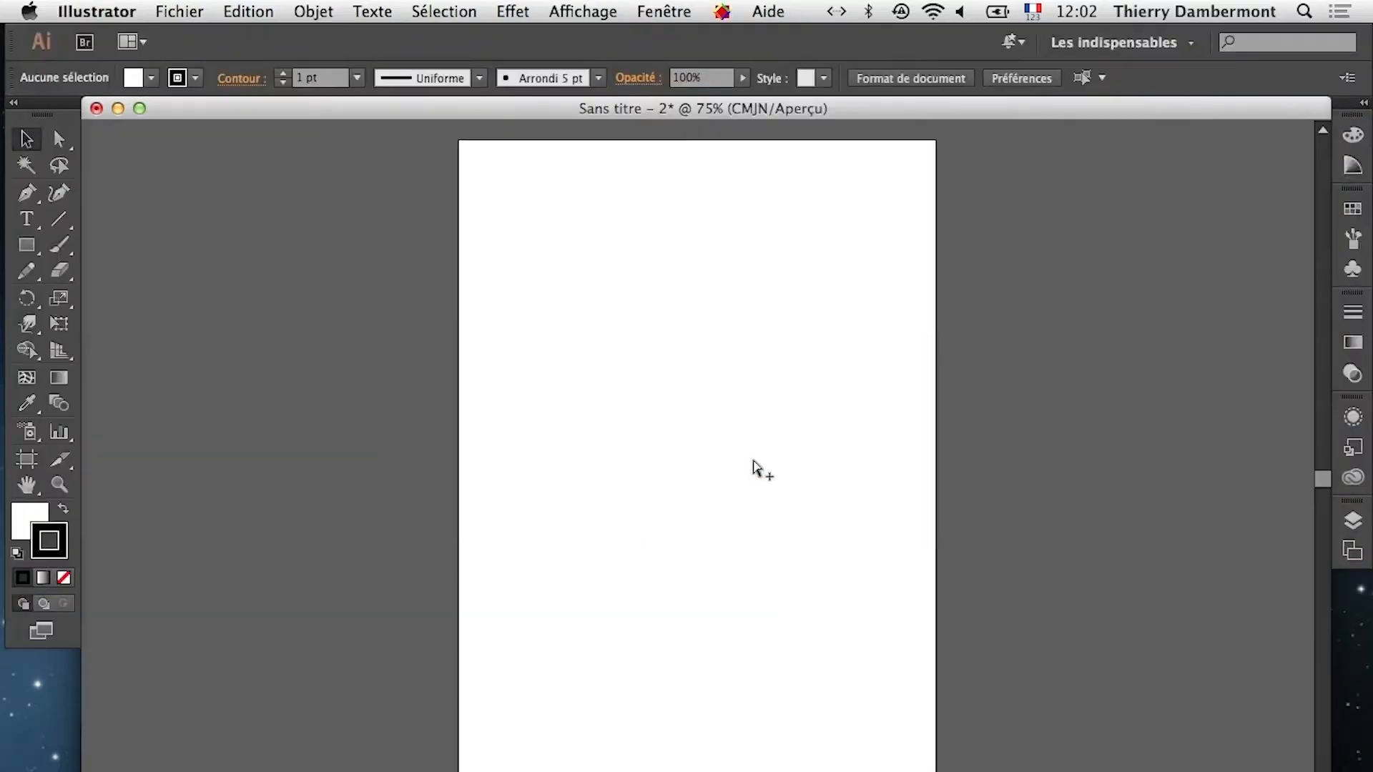
click(179, 11)
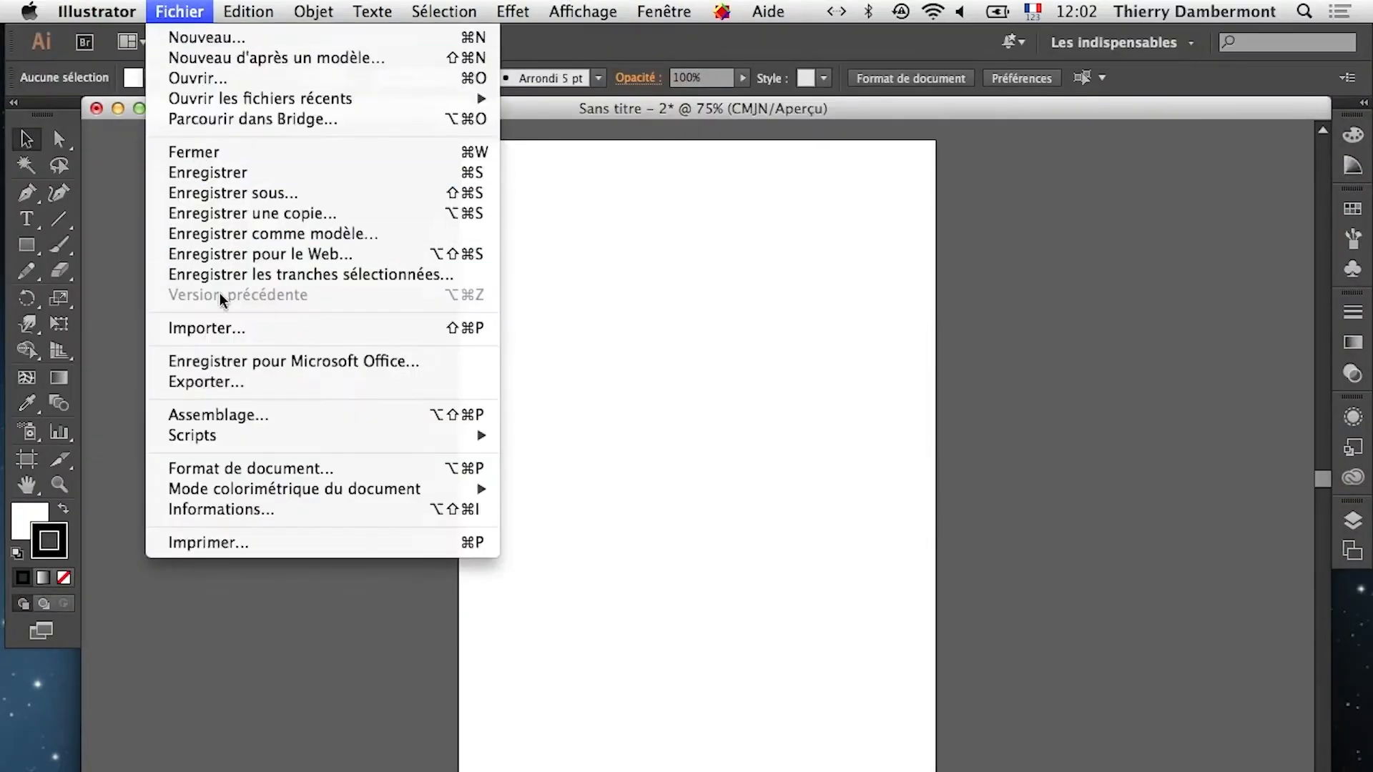
click(215, 325)
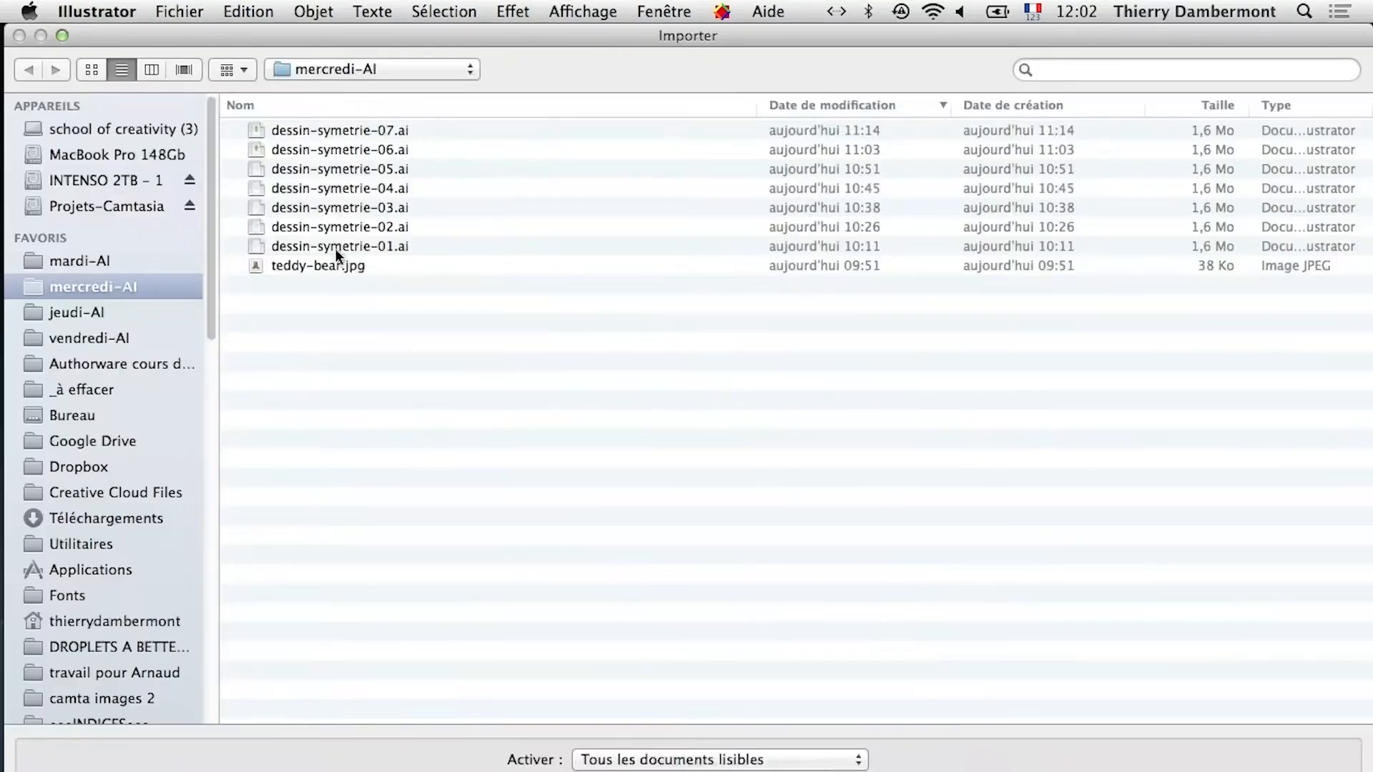
click(336, 265)
key(Return)
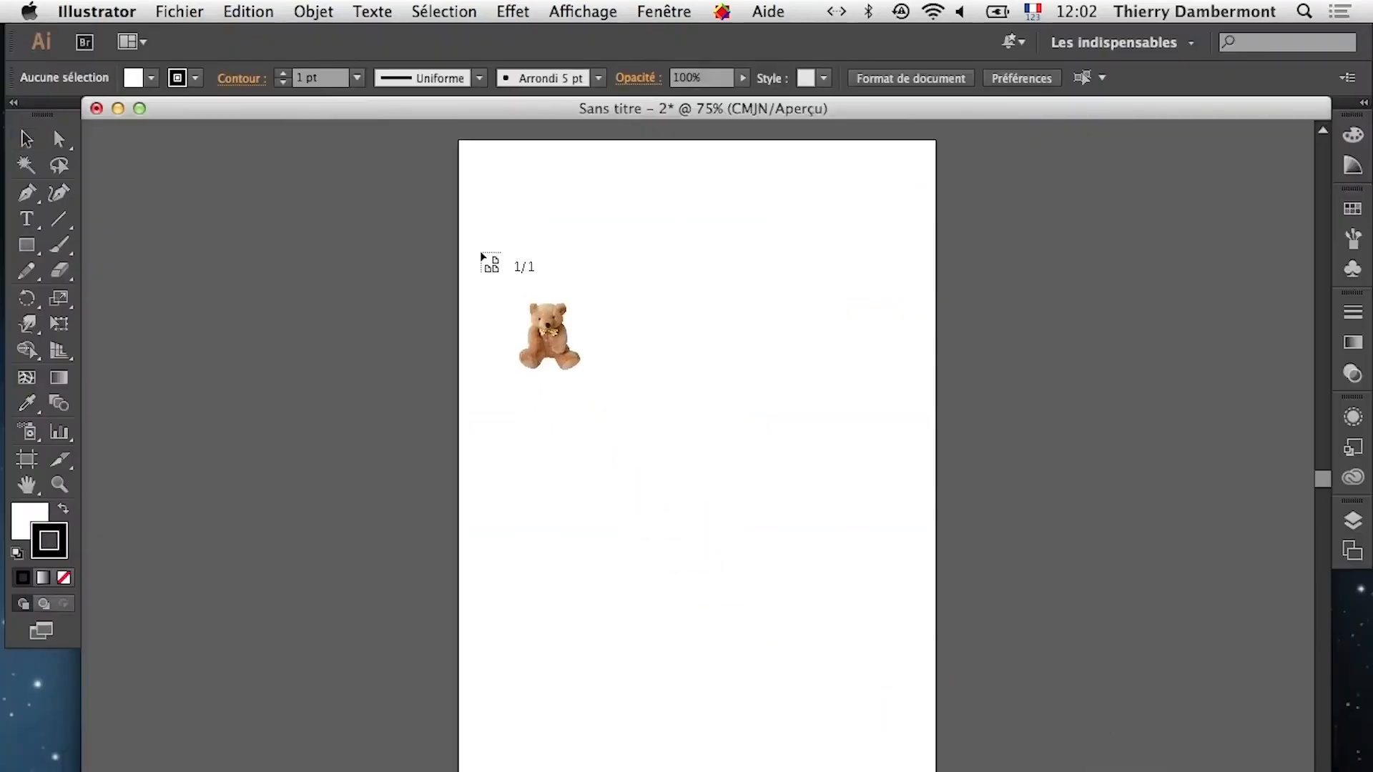
click(479, 251)
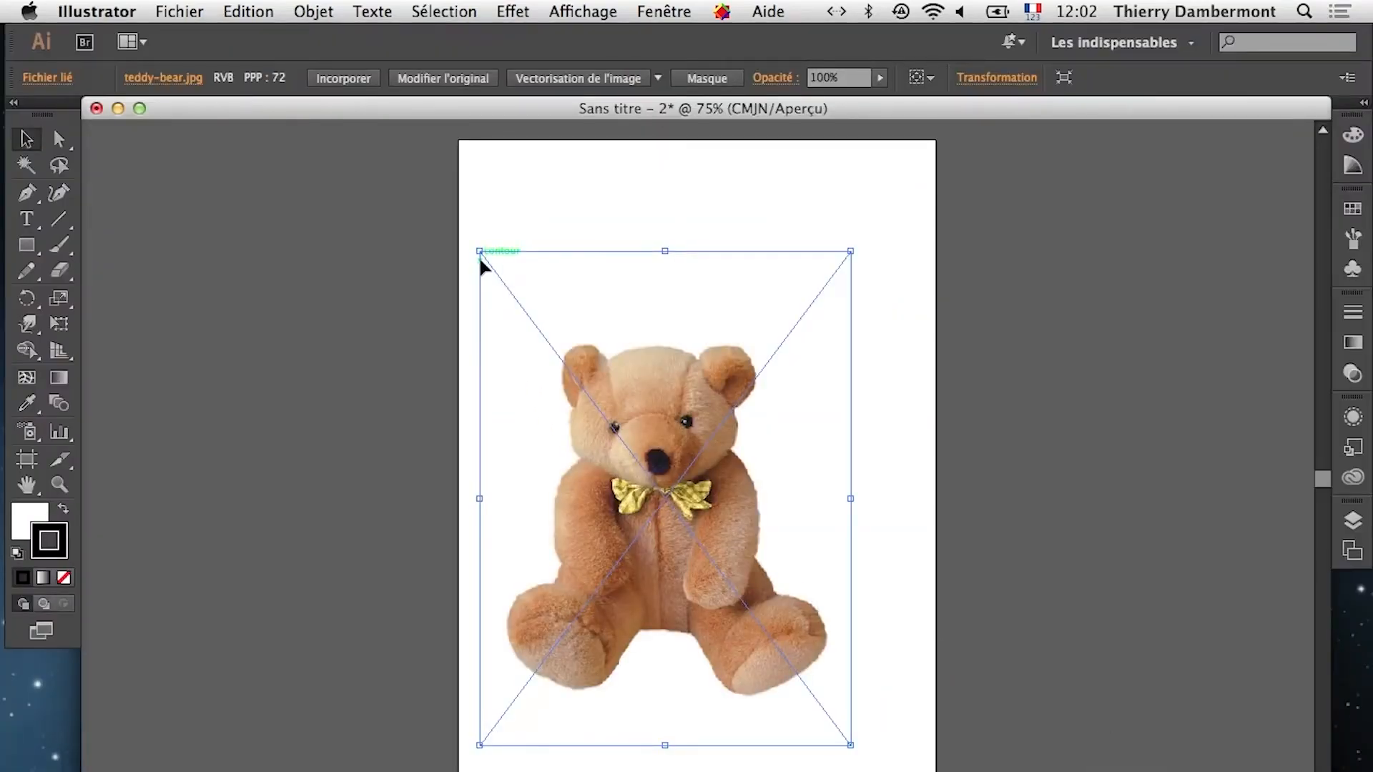
key(Delete)
Switch to Photoshop to view the open teddy-bear.jpg
key(super+Tab)
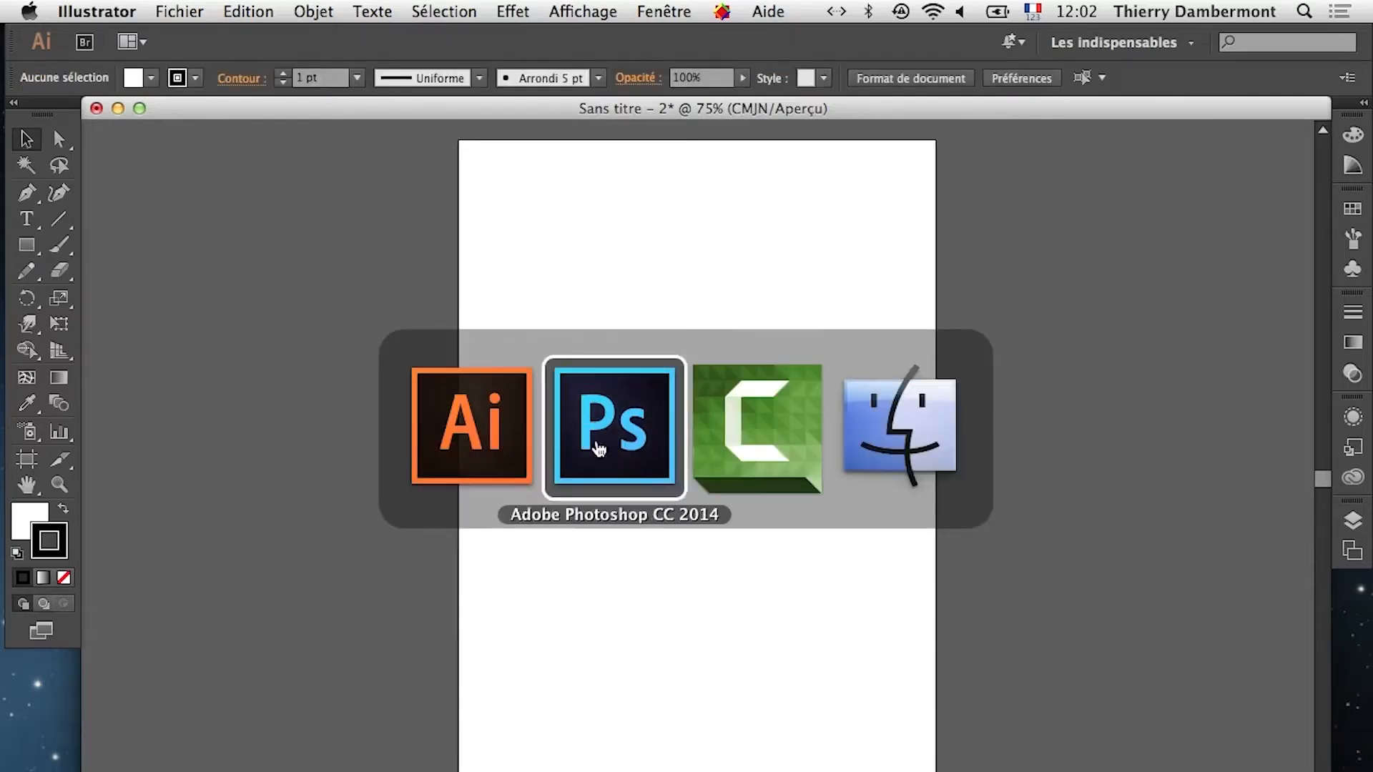
click(599, 455)
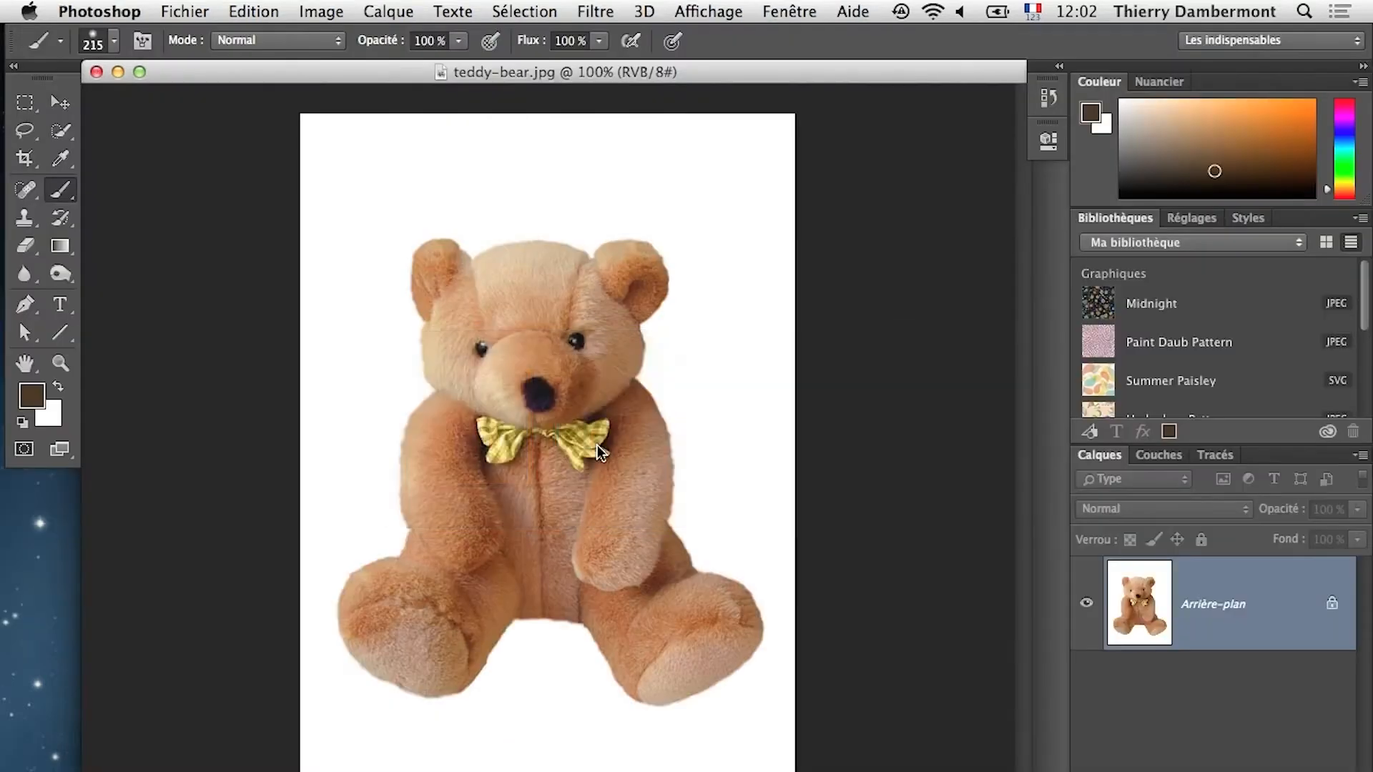
Switch to Firefox and search Google for teddy bear "public domain"
key(super+Tab)
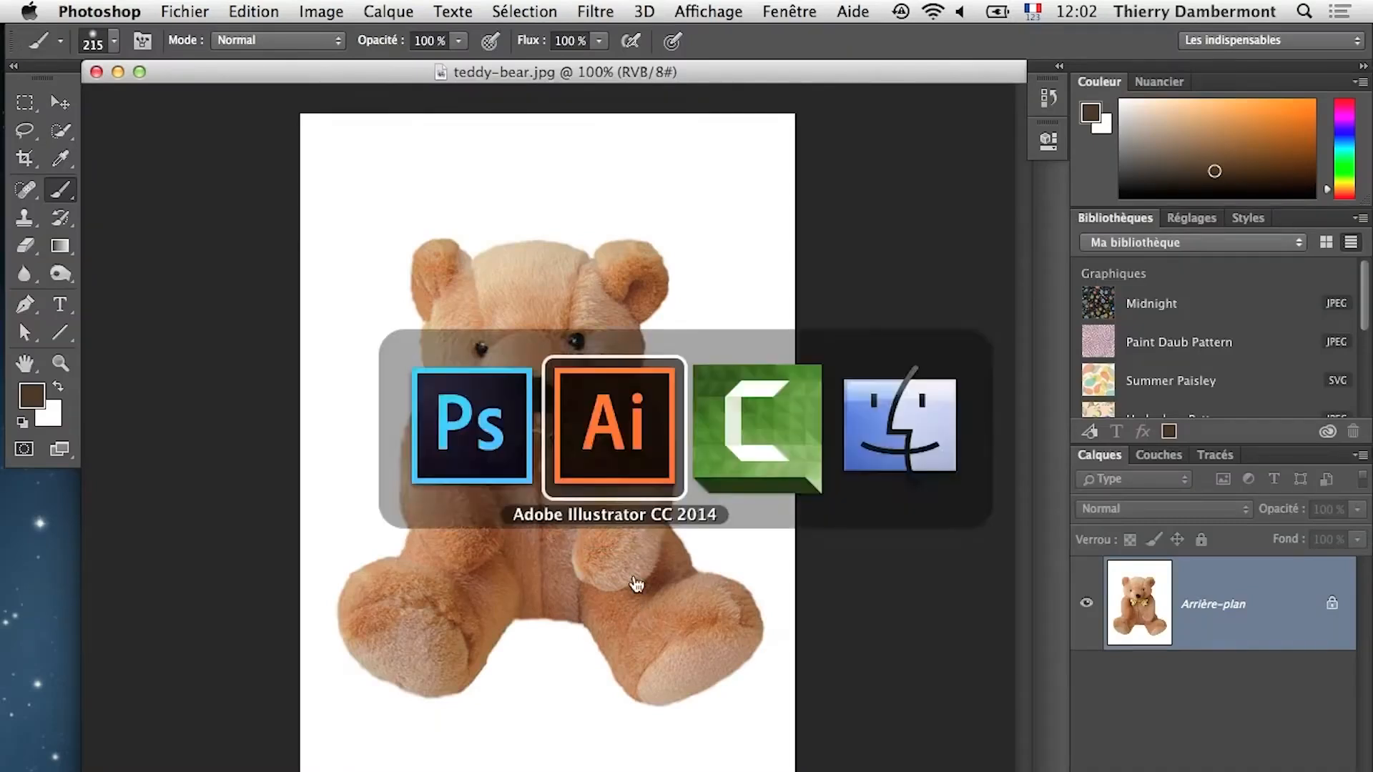
click(838, 447)
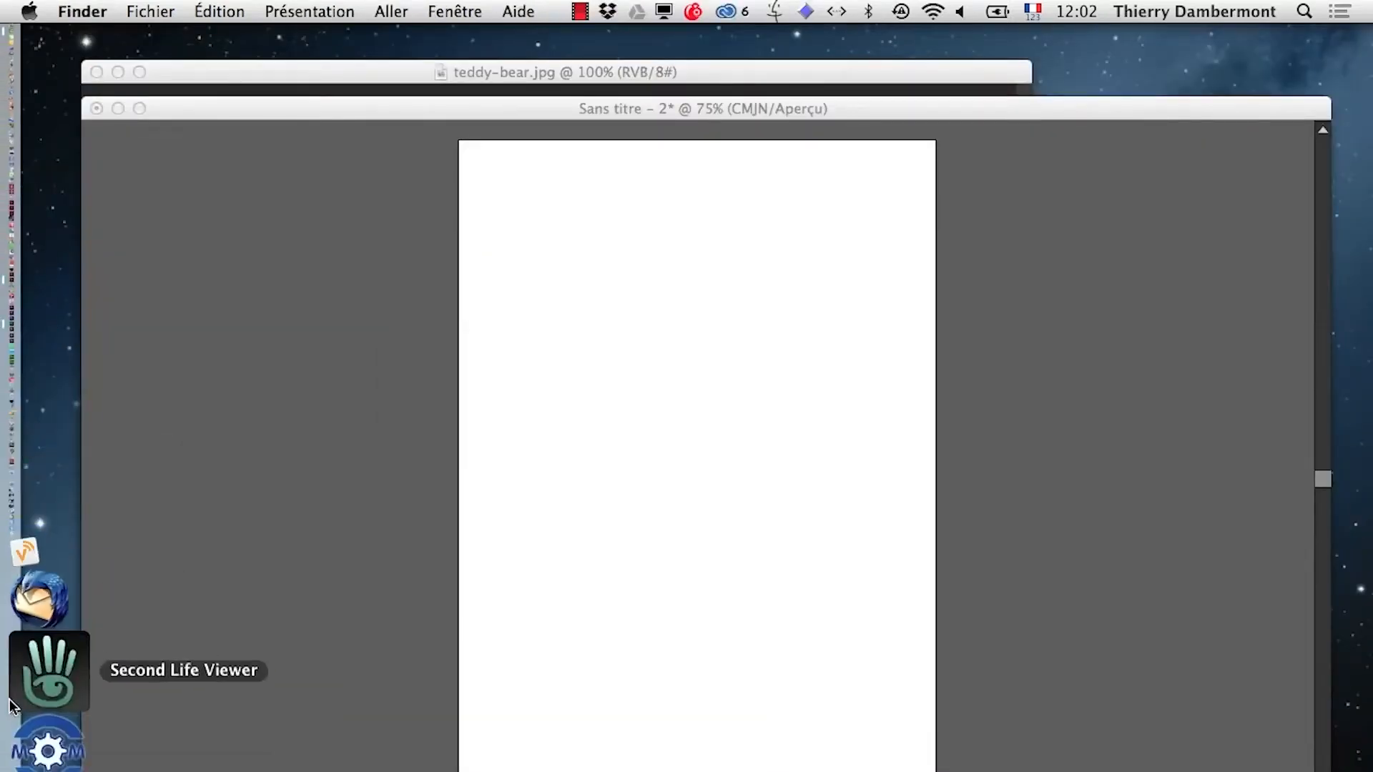
click(33, 720)
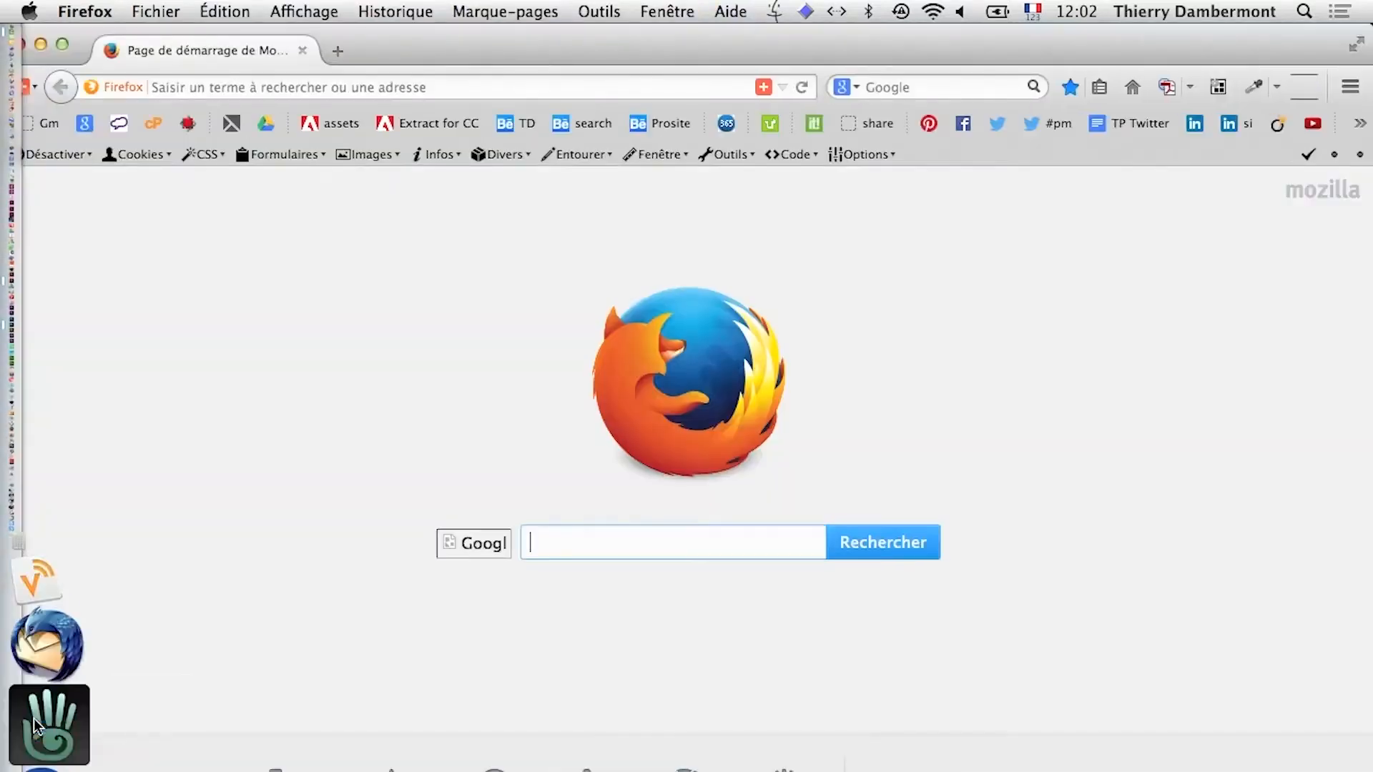
text(tedd)
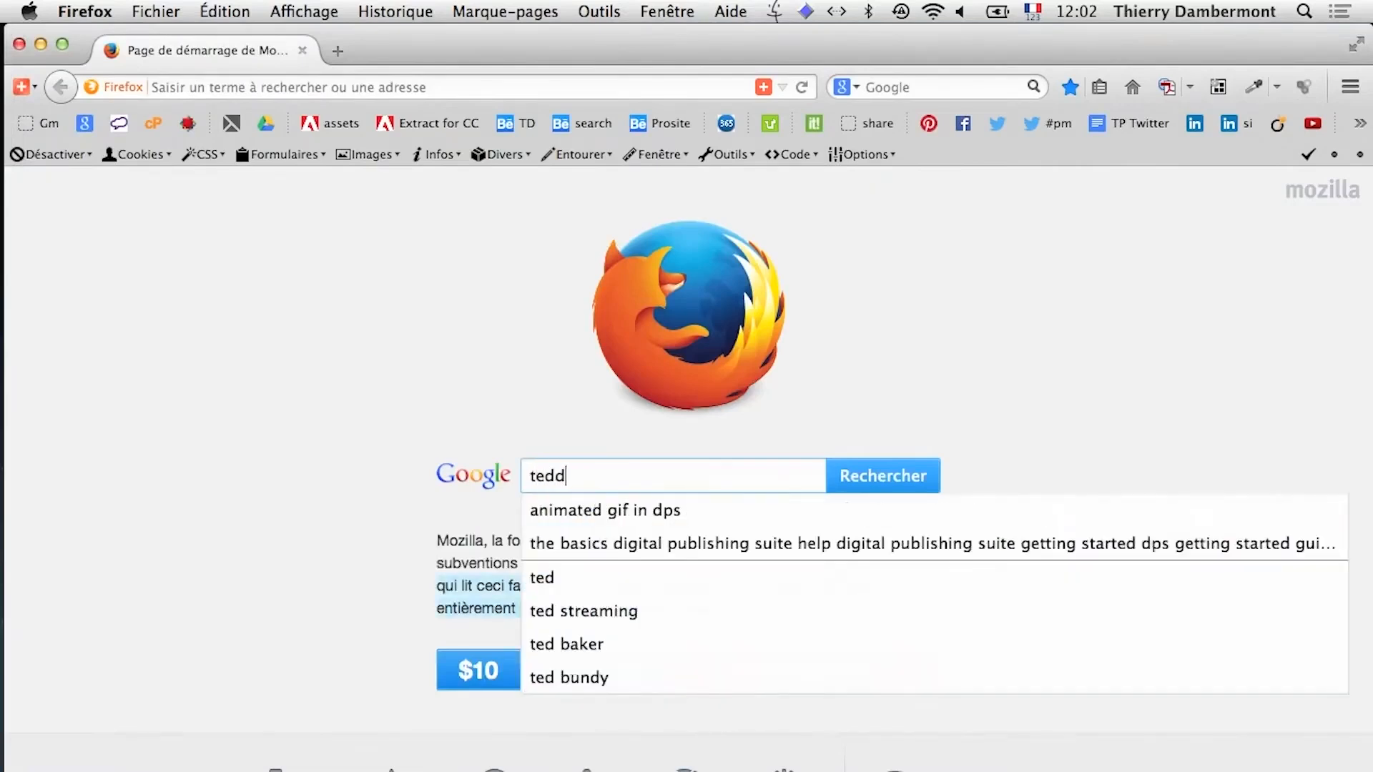
text(y bear "public domain")
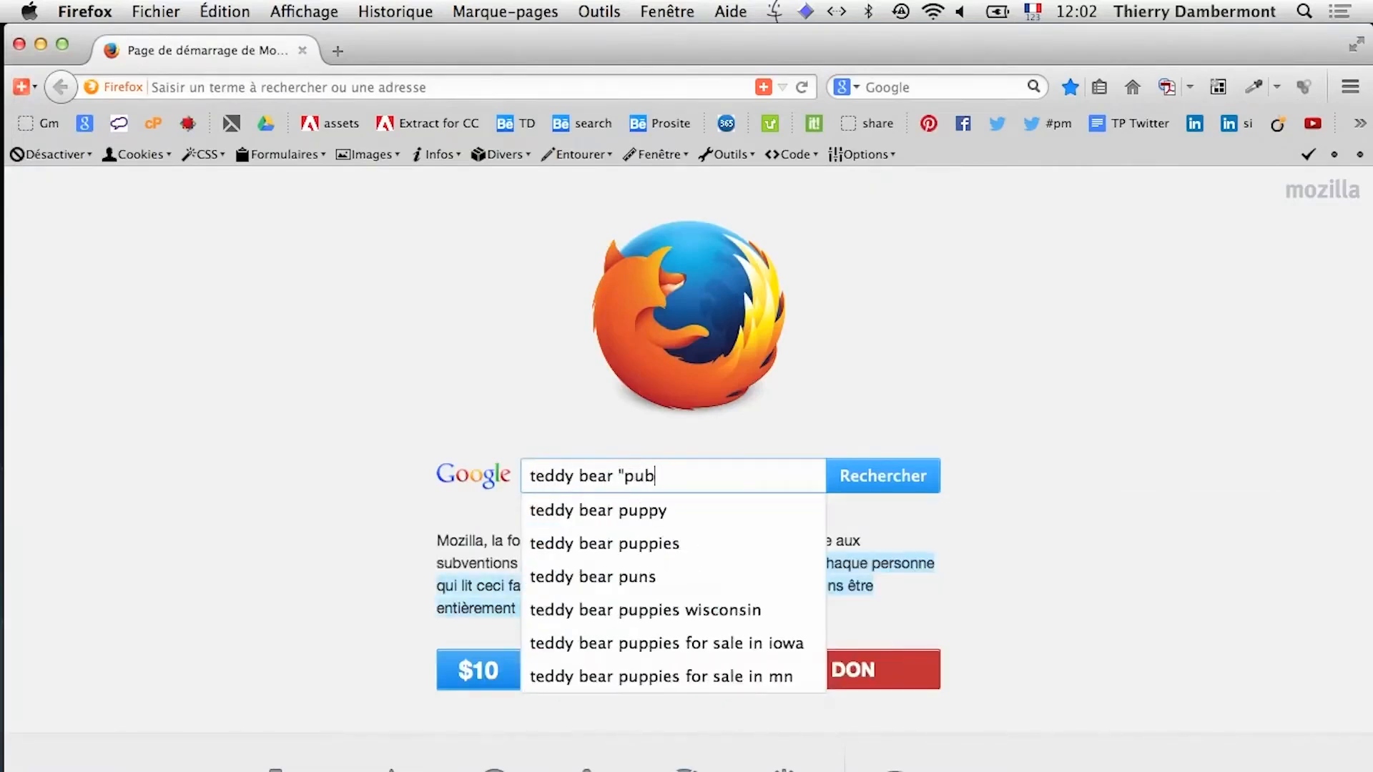
key(Return)
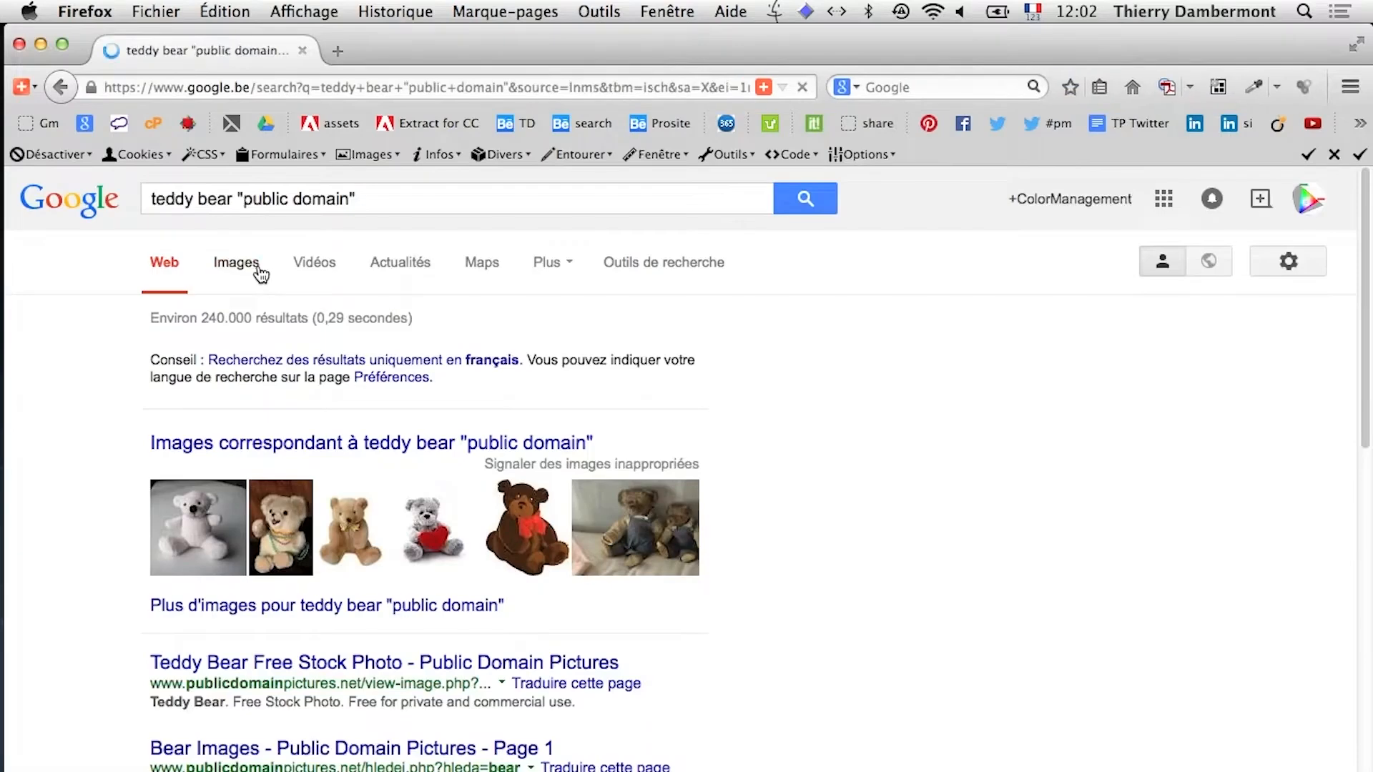
Show the image results and open the white teddy bear picture at full size in a new tab
click(257, 269)
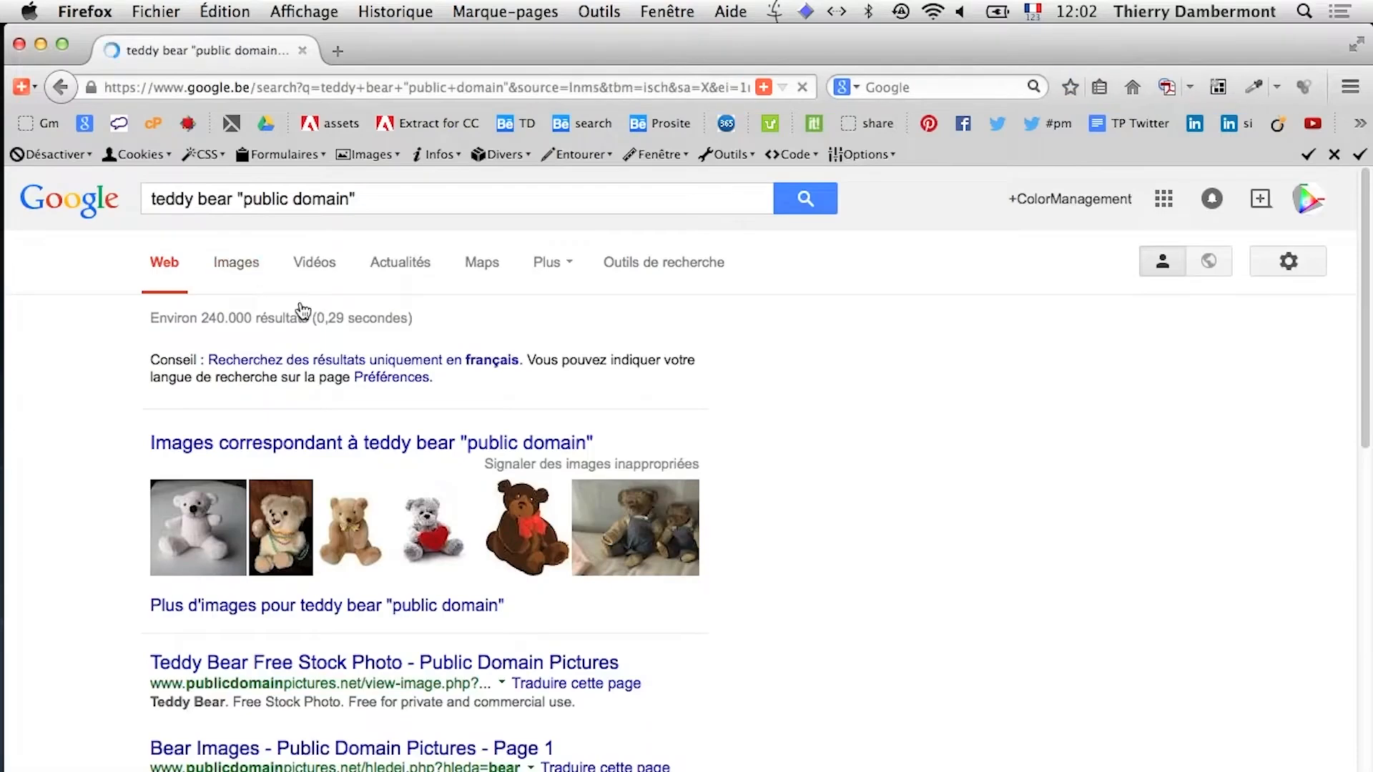
right_click(170, 366)
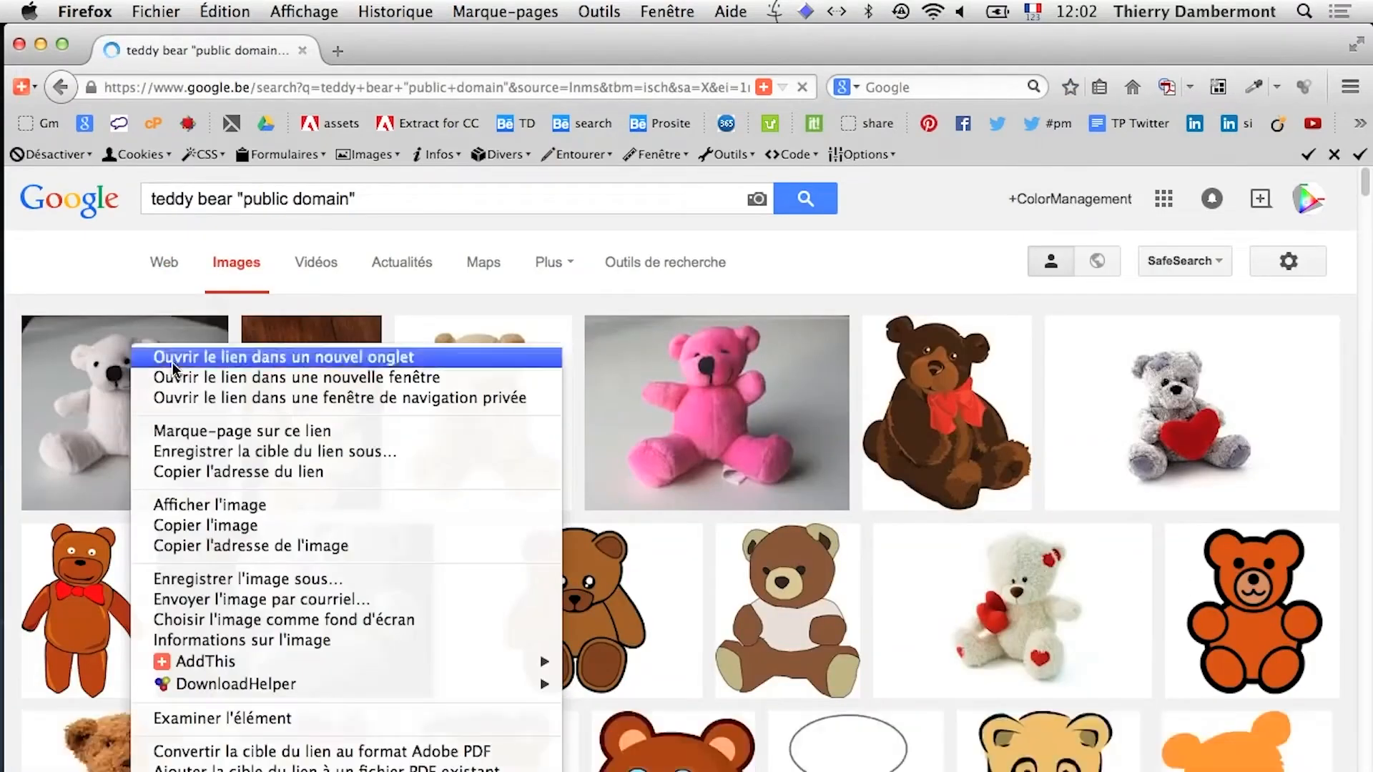
click(169, 358)
click(429, 50)
click(1078, 431)
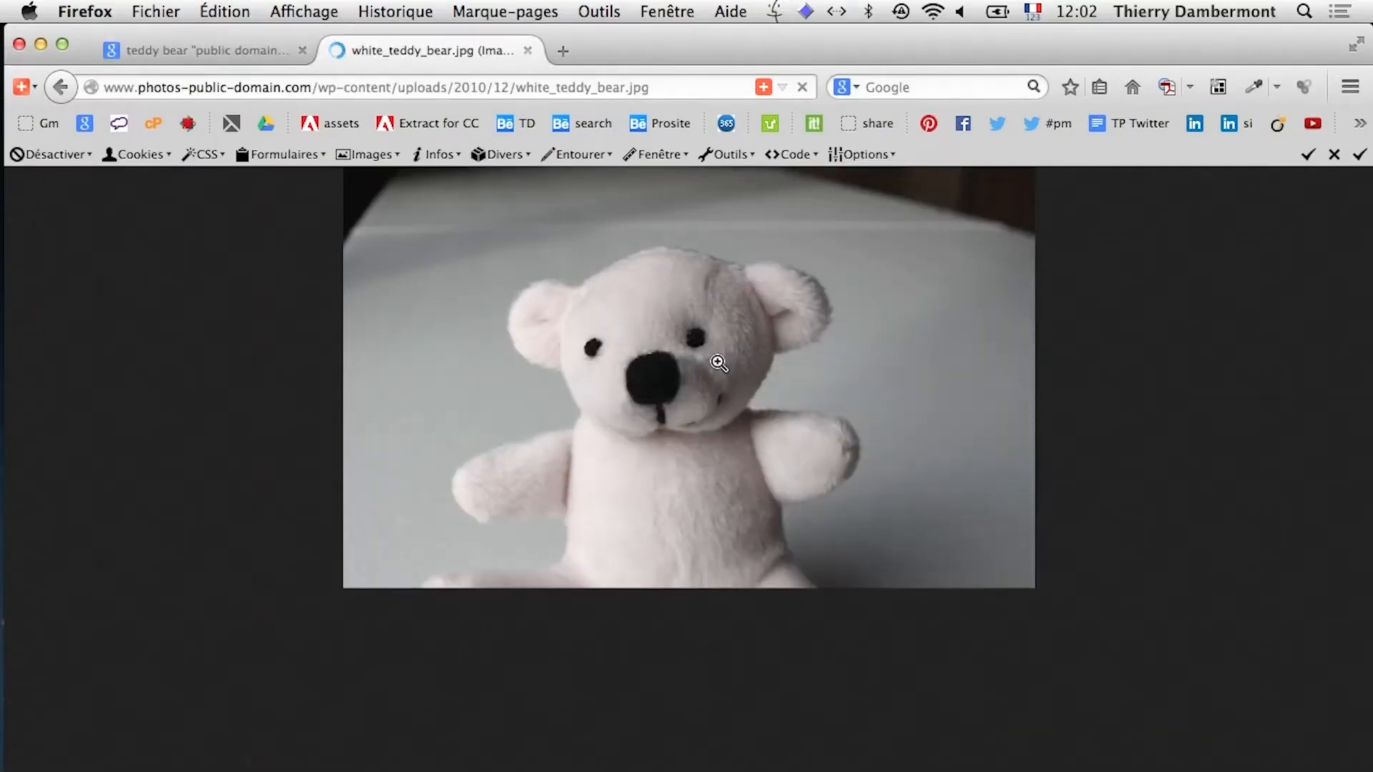
Save the white teddy bear picture as teddy-bear-exemple2.jpg in the mercredi-AI folder
right_click(624, 430)
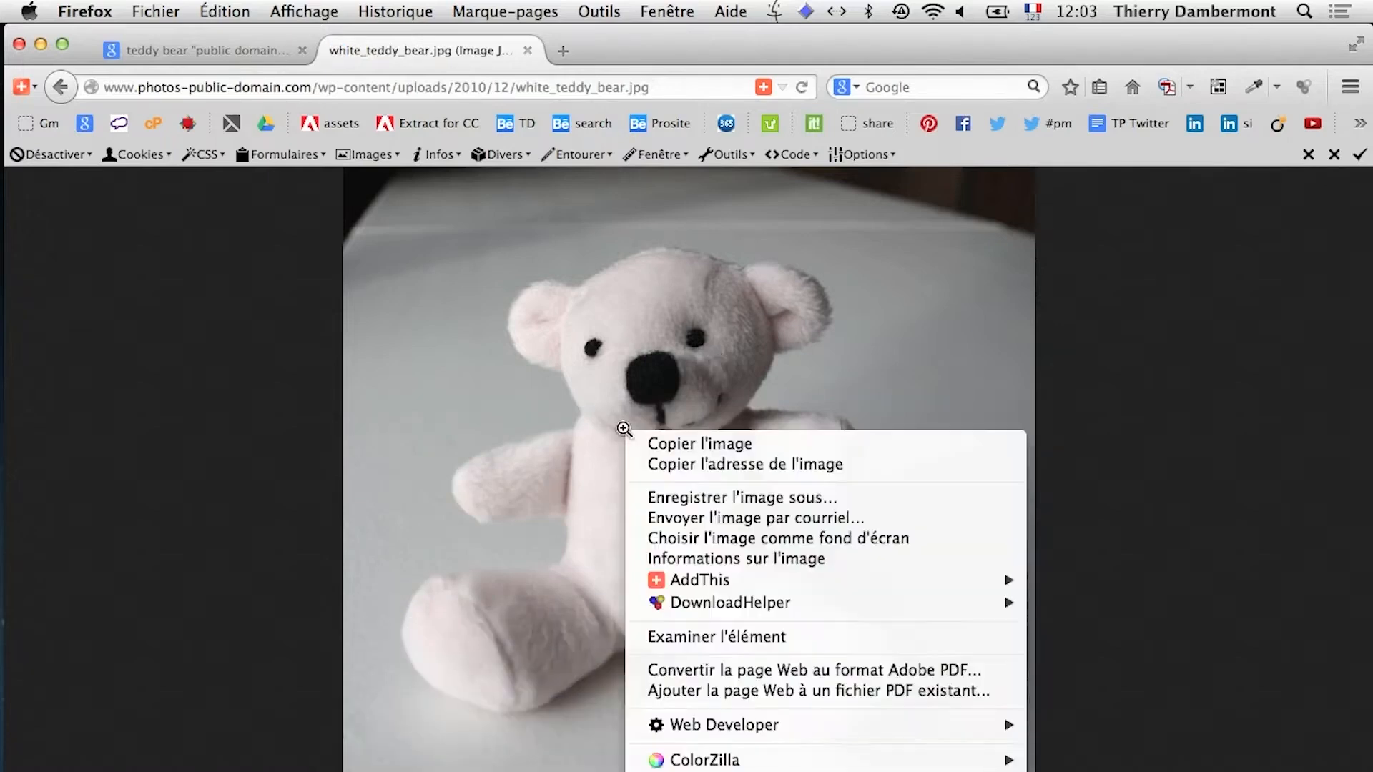
click(748, 487)
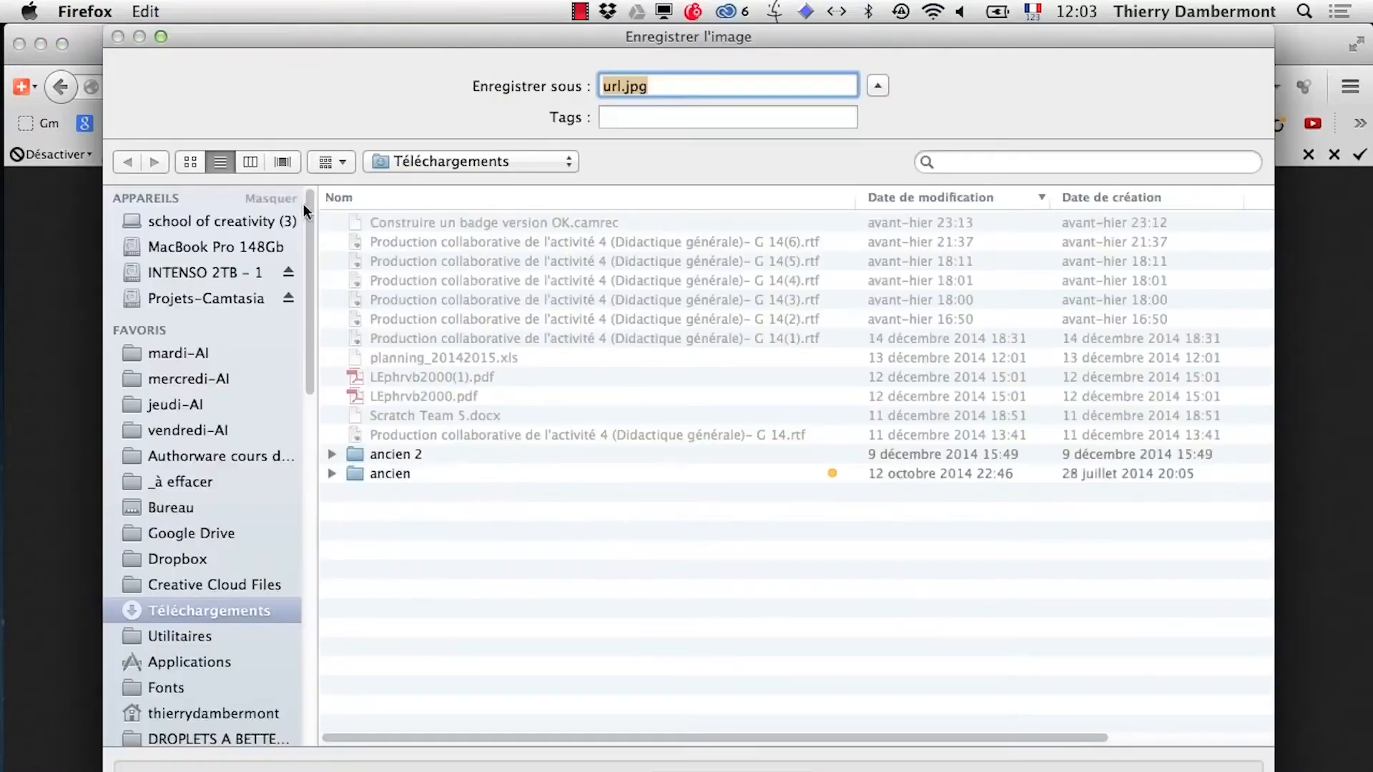
click(259, 377)
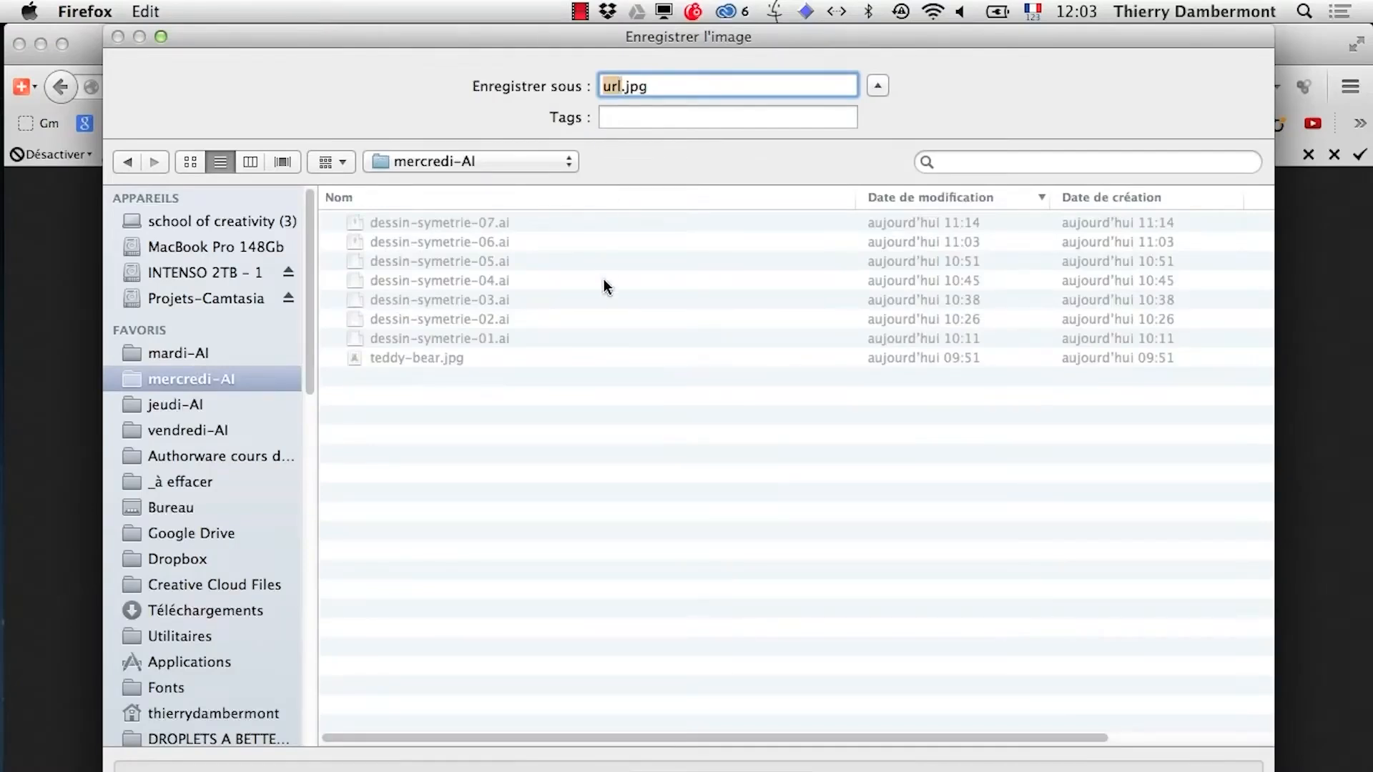
text(tedd)
text(y-bear)
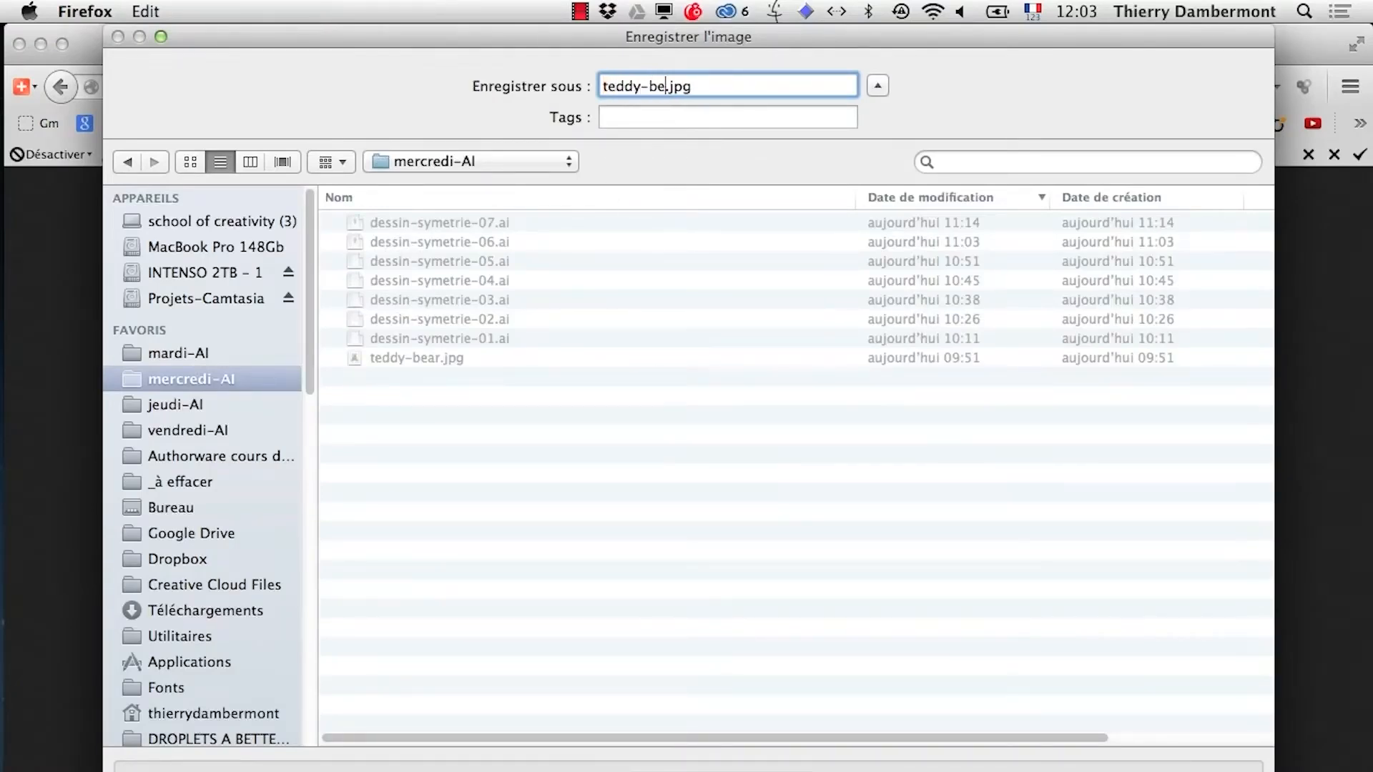
text(-exemple2)
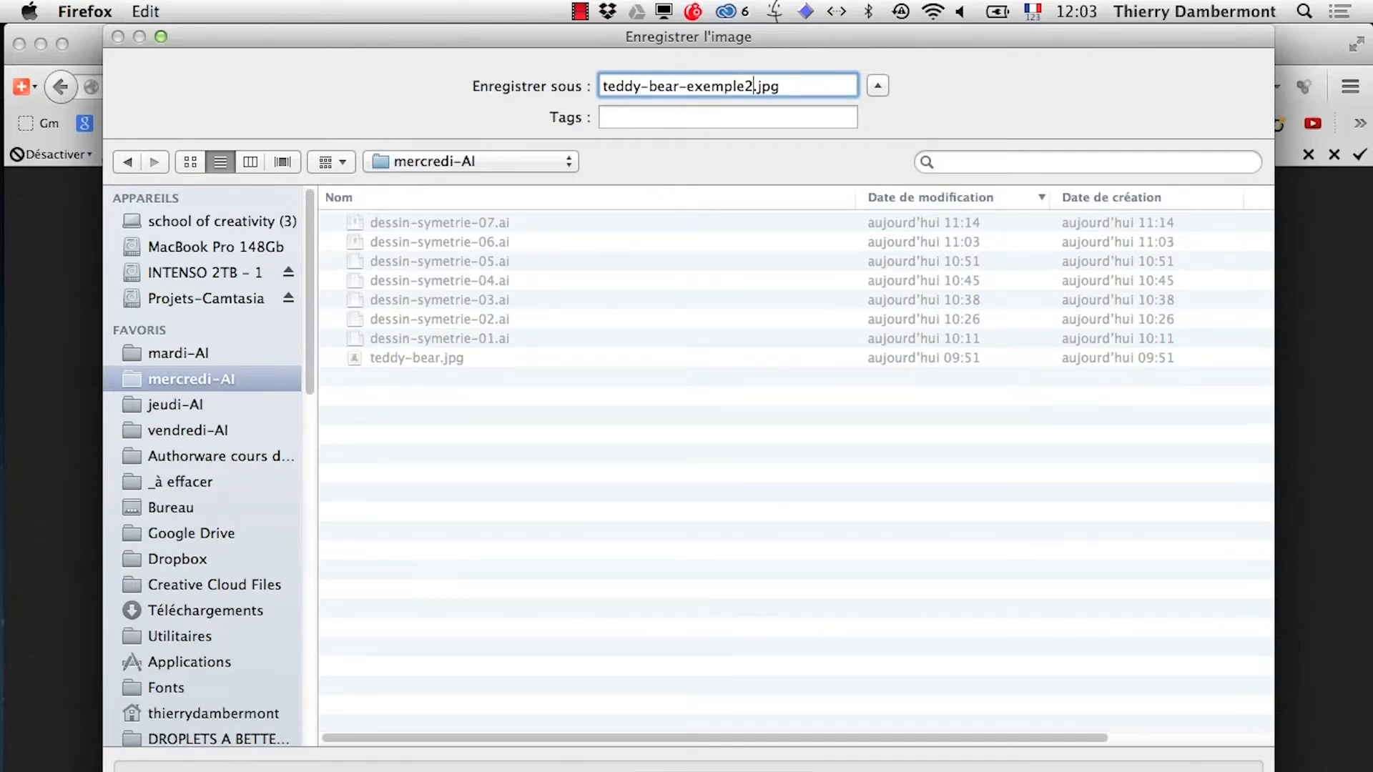
key(Return)
Switch to Illustrator, place teddy-bear-exemple2.jpg at its original size on the artboard, and delete it
key(super+Tab)
key(super+Tab)
key(super+Tab)
key(super+Tab)
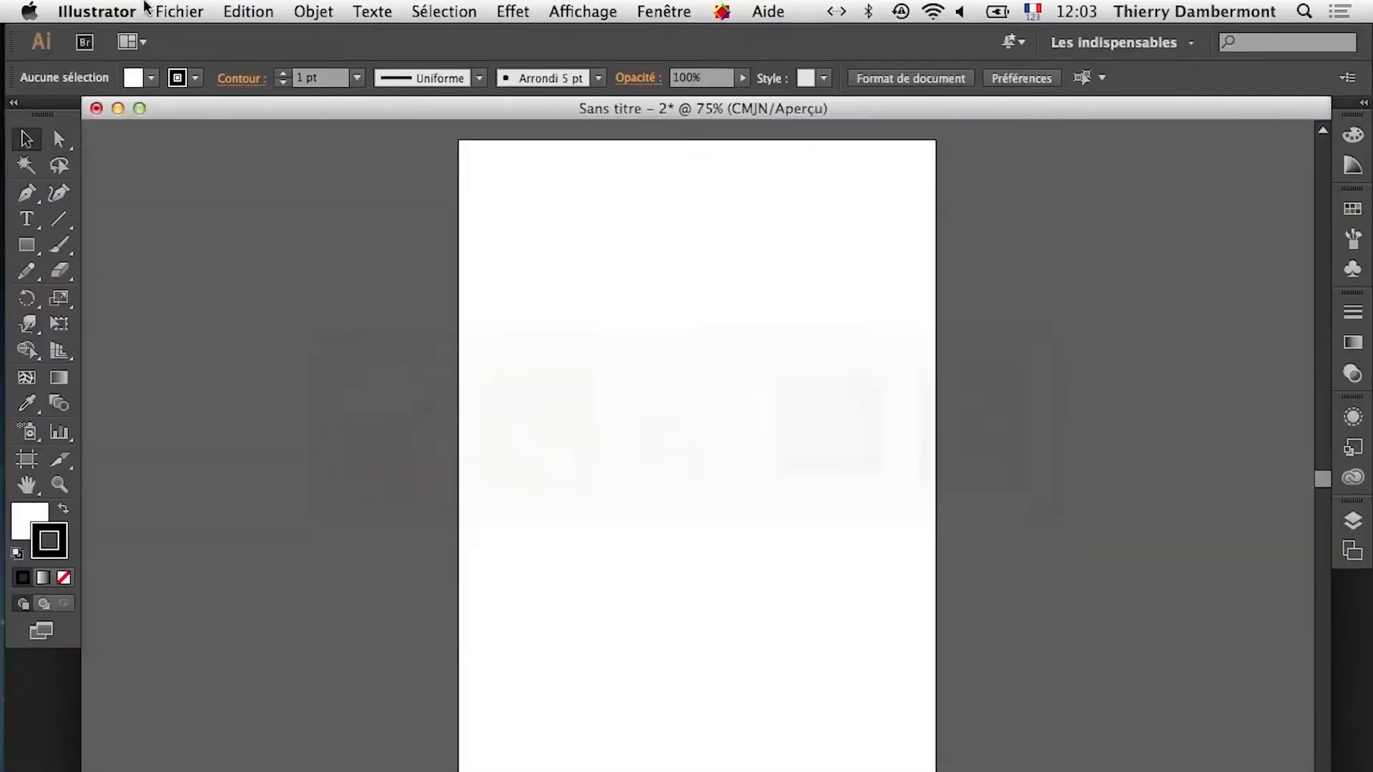
click(154, 11)
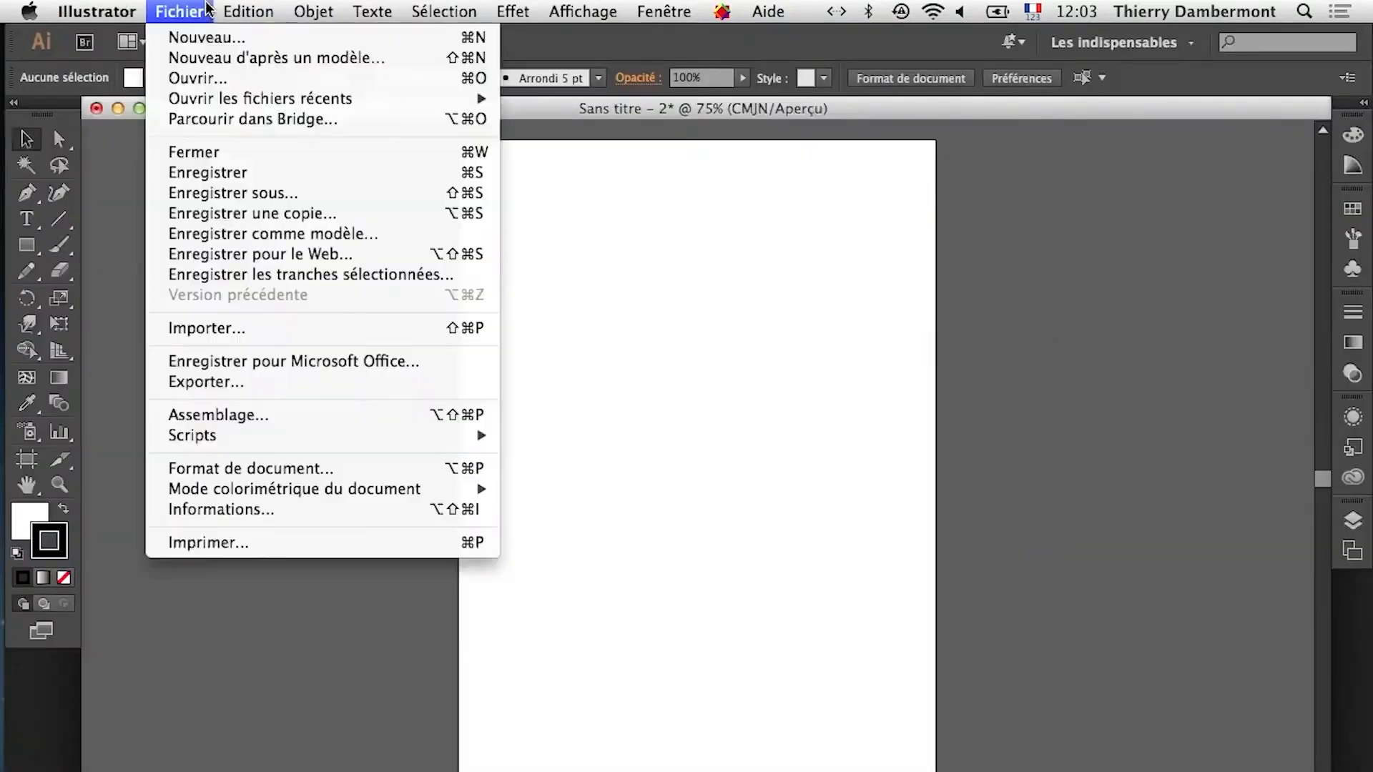
click(215, 326)
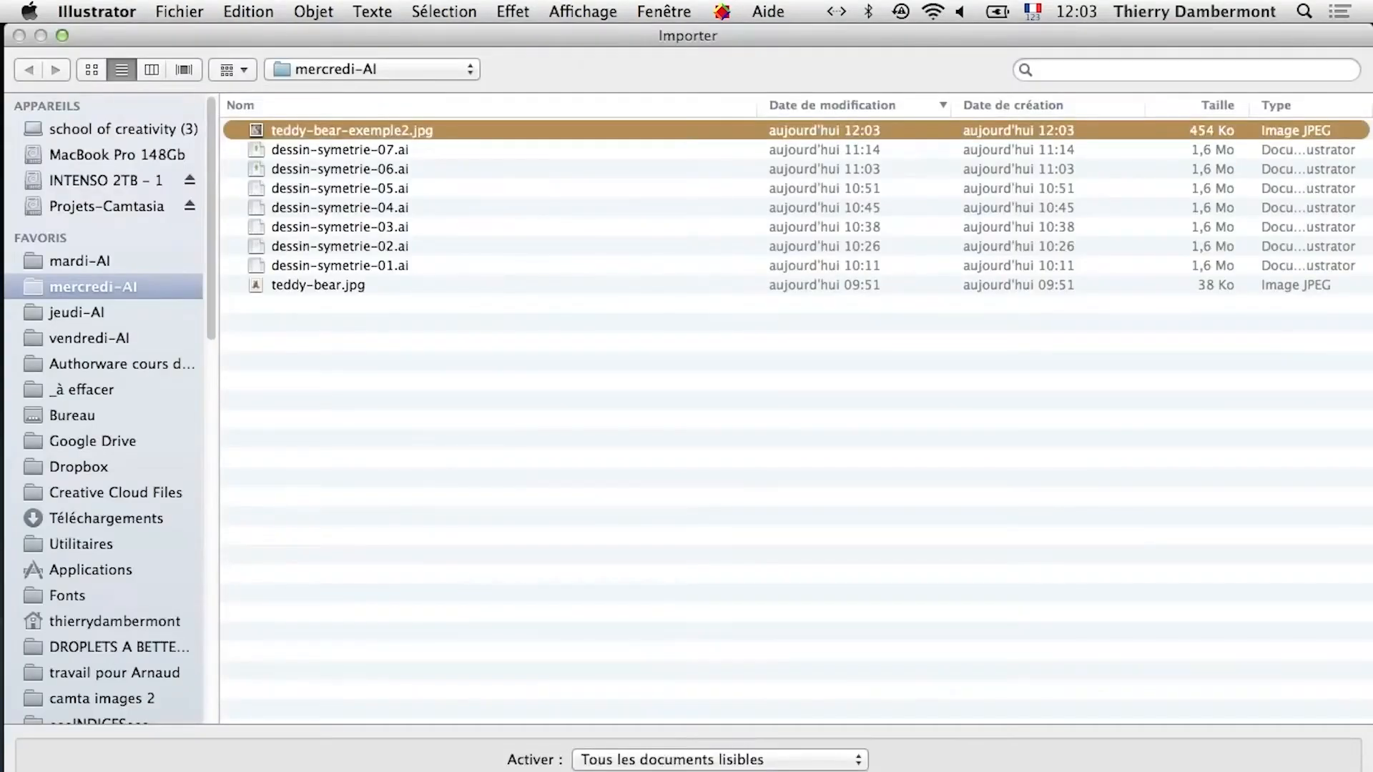
key(Return)
click(558, 330)
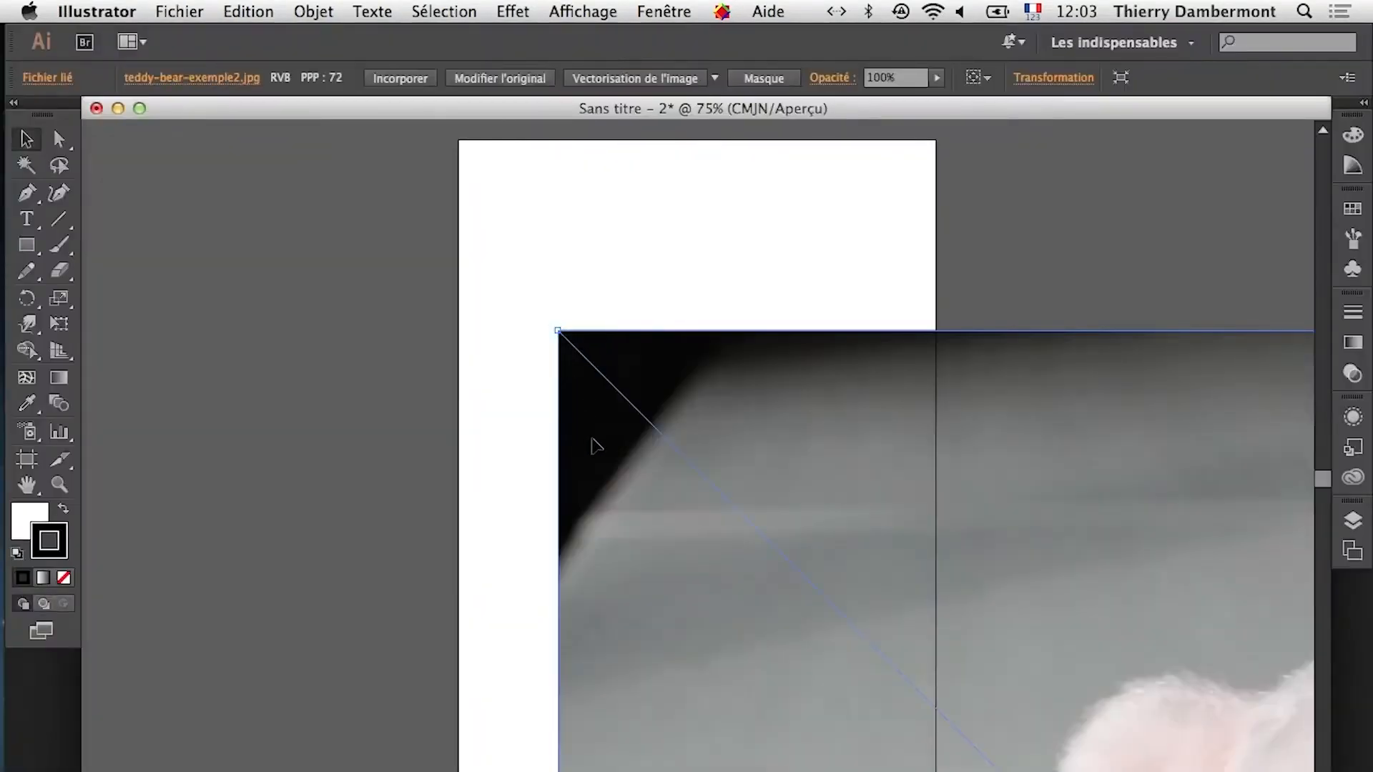
key(Delete)
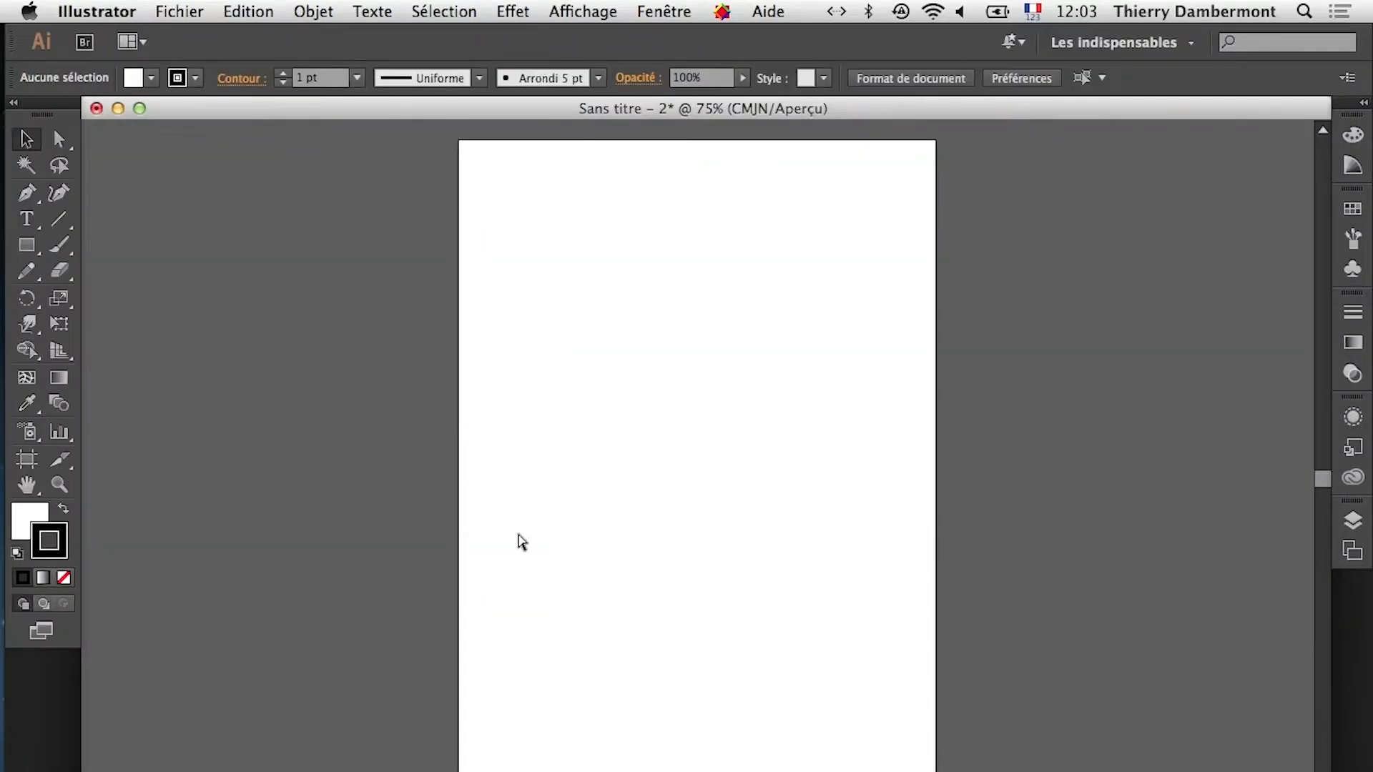
Switch to Firefox and view the white teddy bear picture again
key(super+Tab)
key(super+Tab)
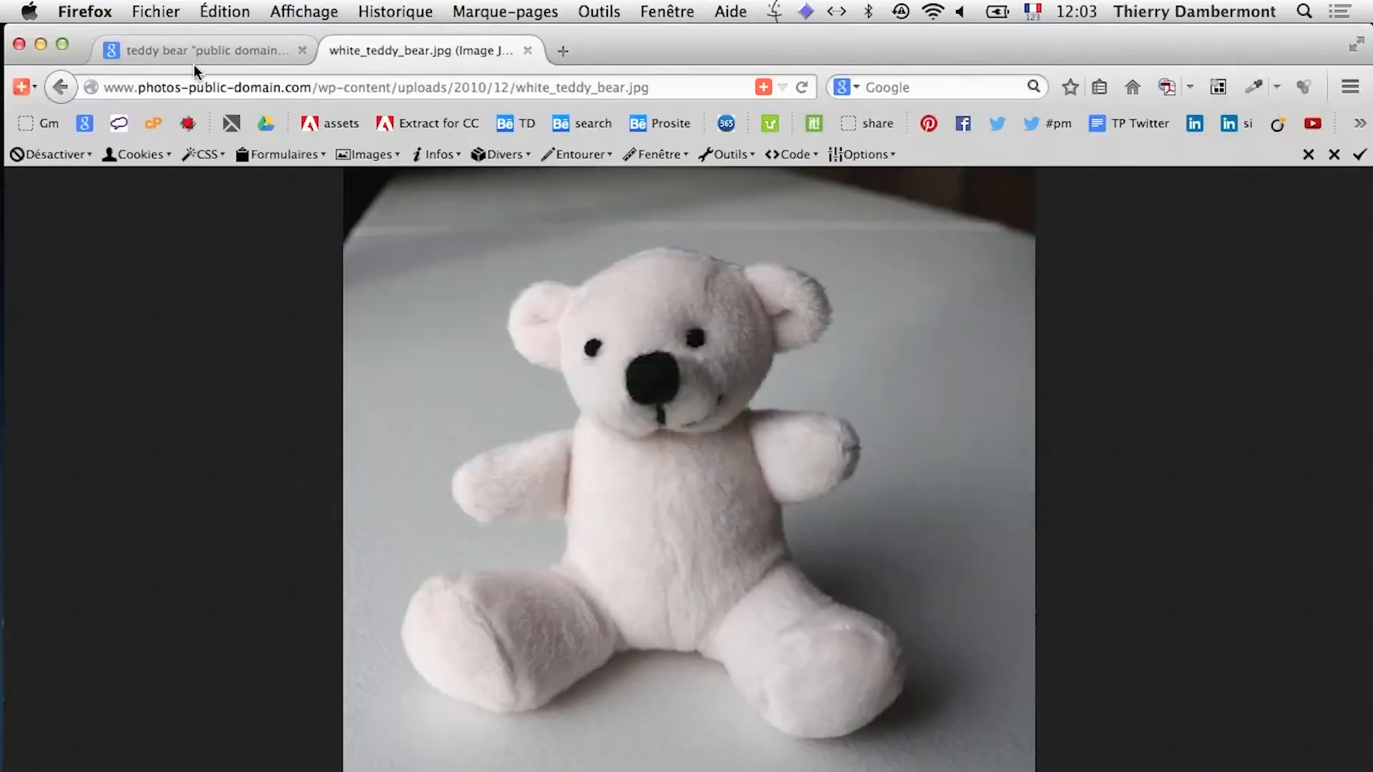
click(193, 61)
click(389, 43)
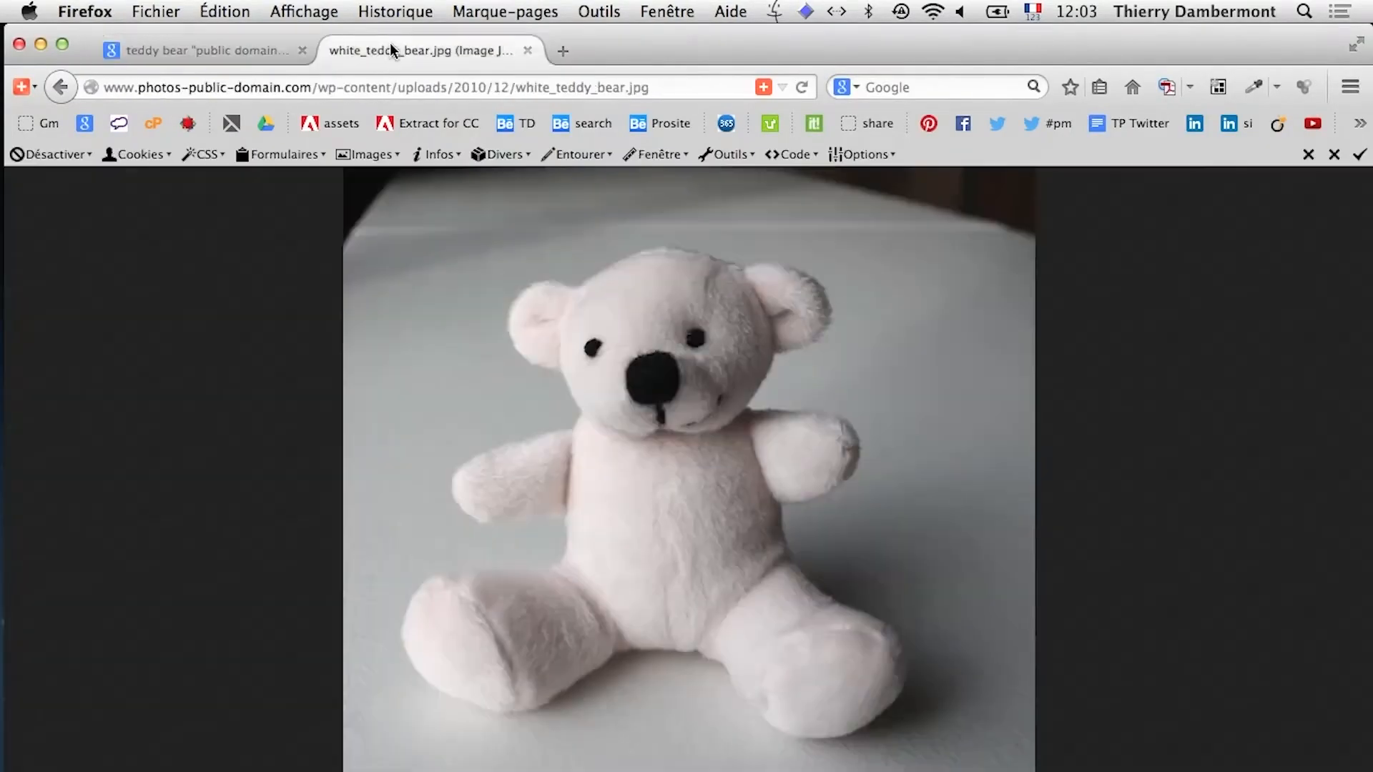
Return to Illustrator, place teddy-bear-exemple2.jpg near the artboard's upper-left corner to compare its size with the page, and delete it
key(super+Tab)
click(179, 11)
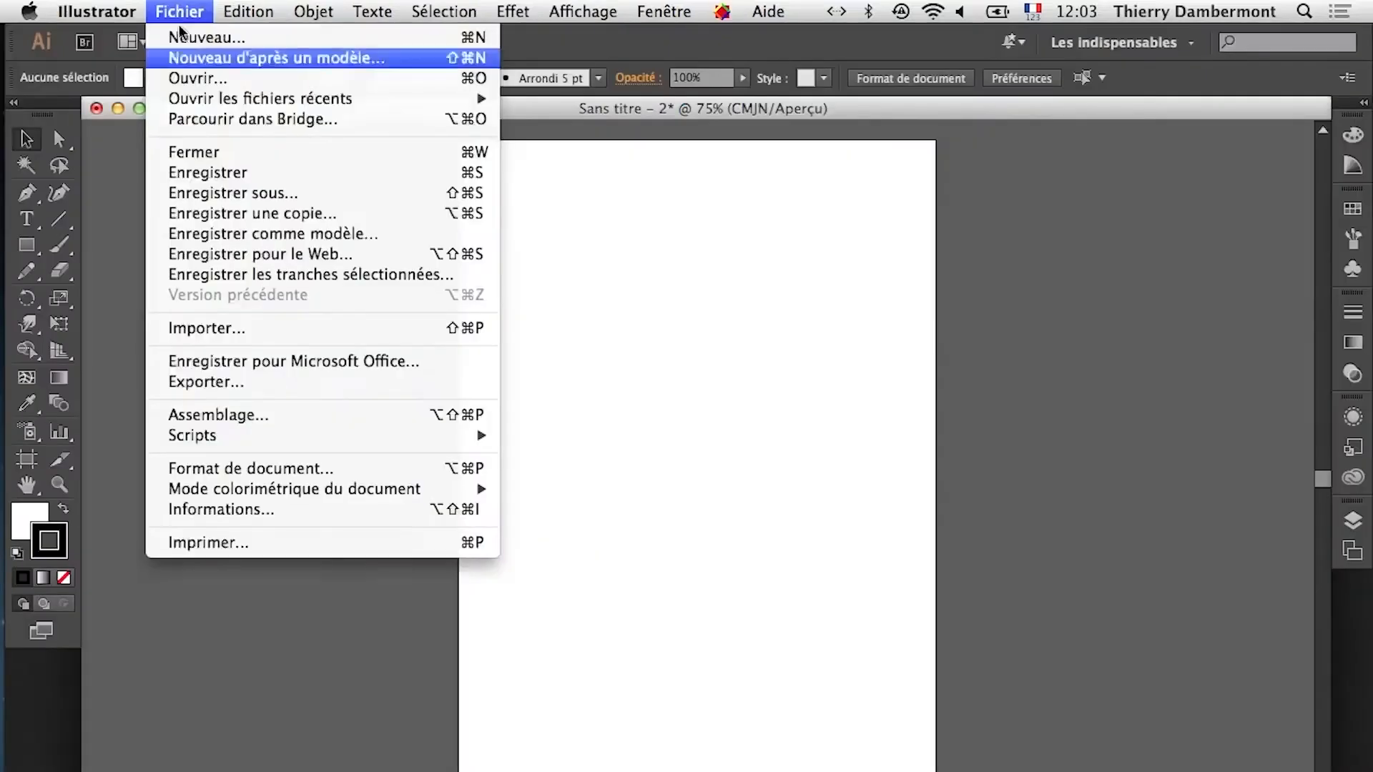
click(214, 328)
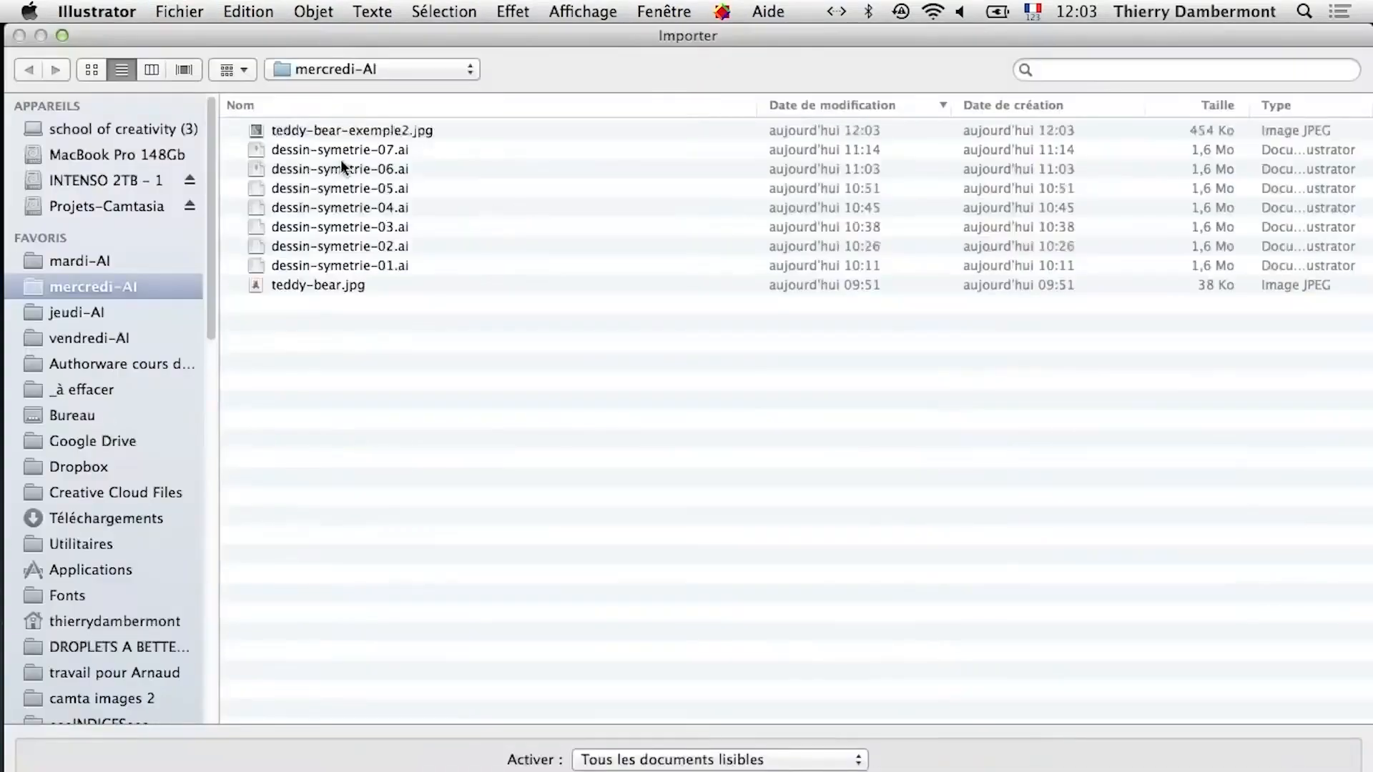
click(319, 129)
key(Return)
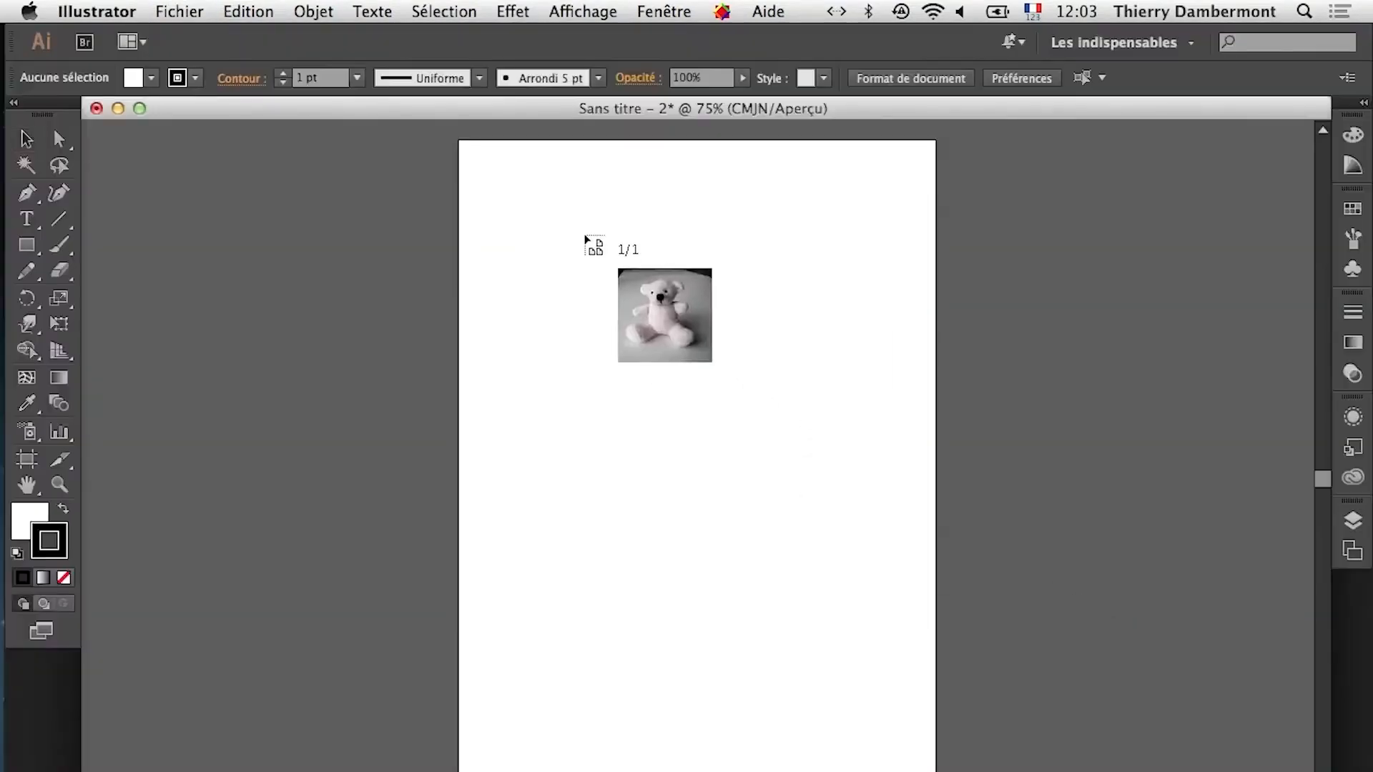
click(492, 198)
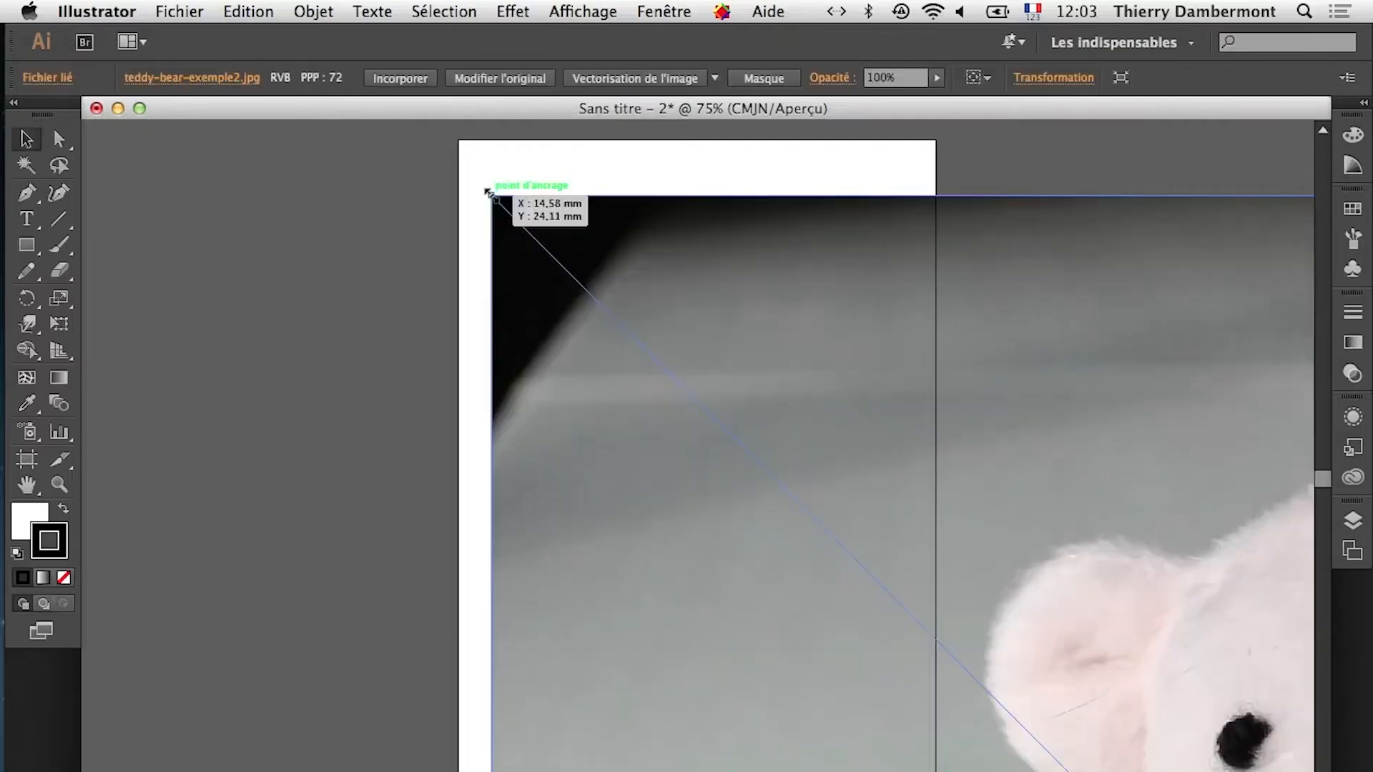
alt+scroll(740, 517, down, 7)
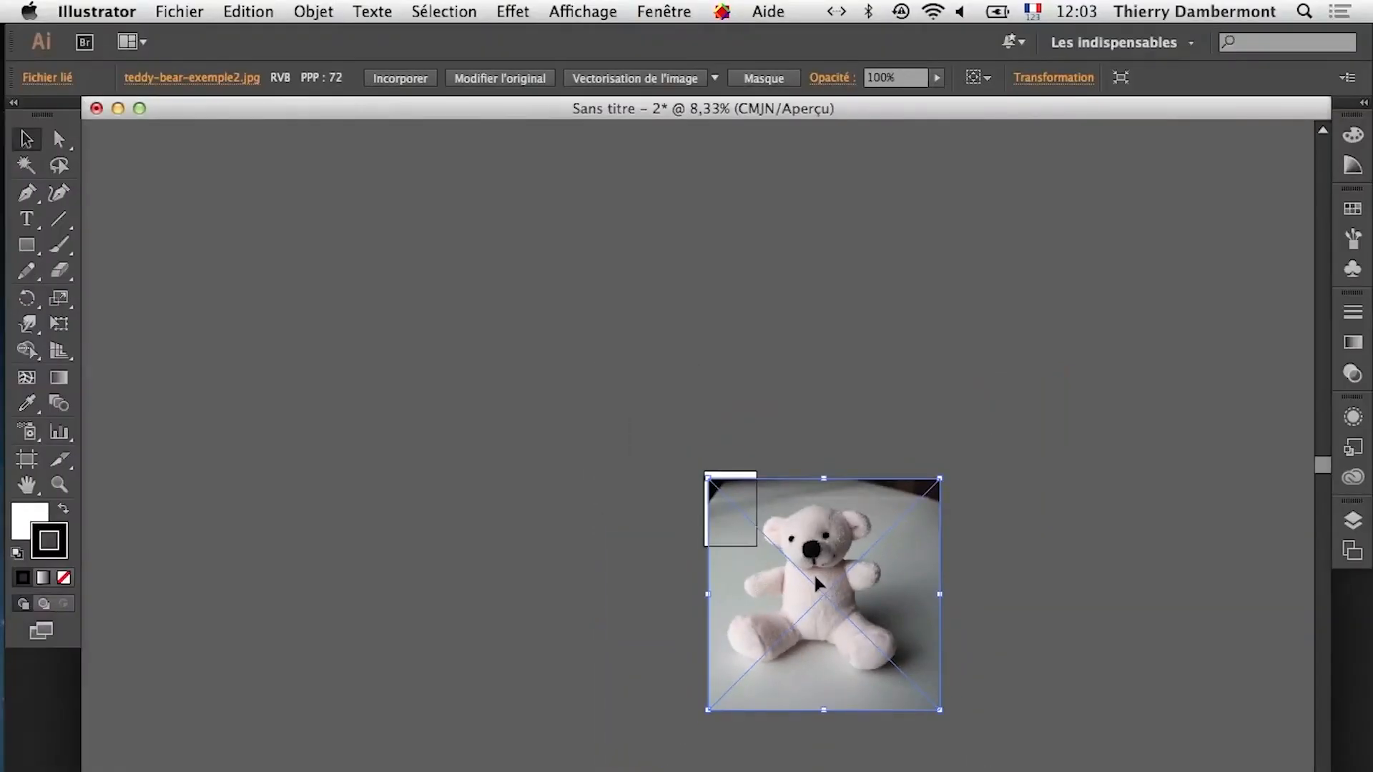
key(Delete)
Switch to Photoshop, open teddy-bear-exemple2.jpg from the mercredi-AI folder, and close teddy-bear.jpg
key(super+Tab)
key(super+Tab)
key(super+Tab)
key(super+Tab)
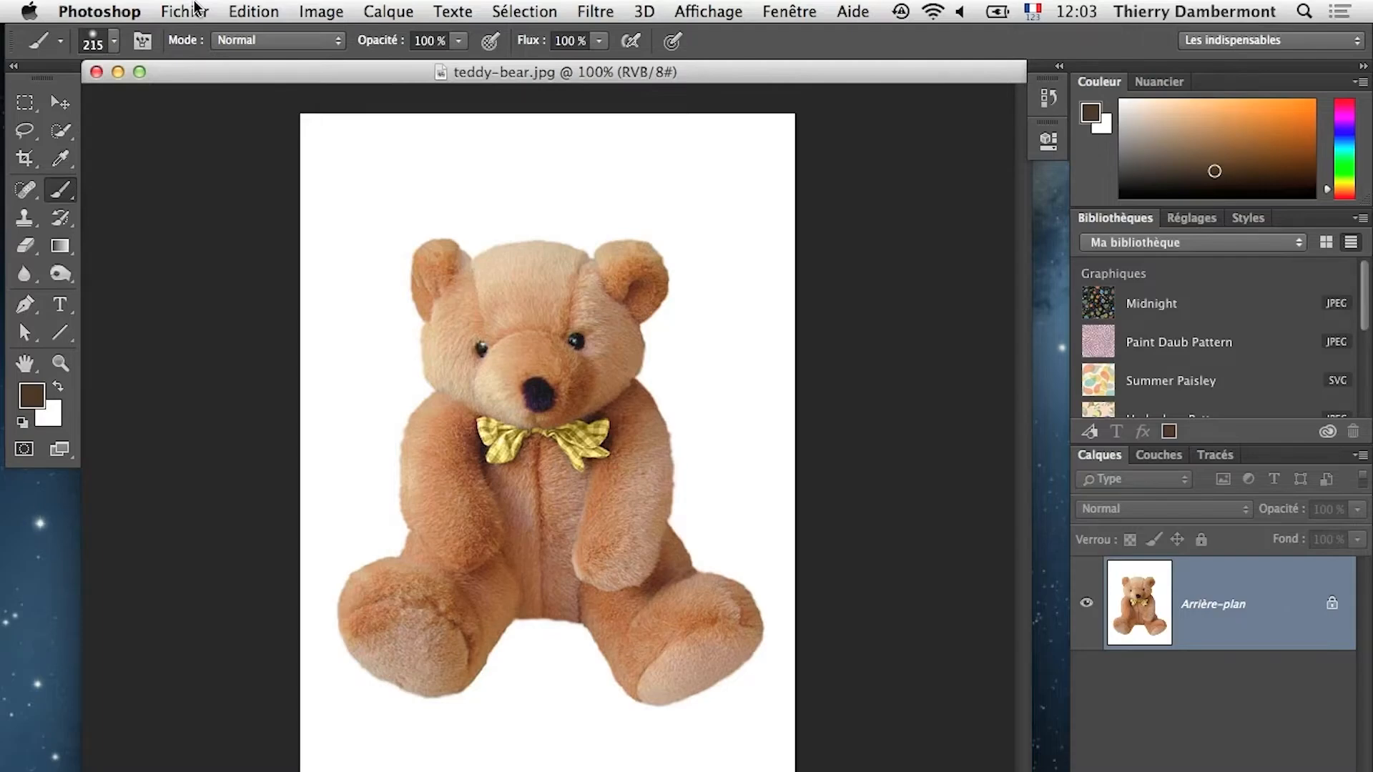
click(196, 9)
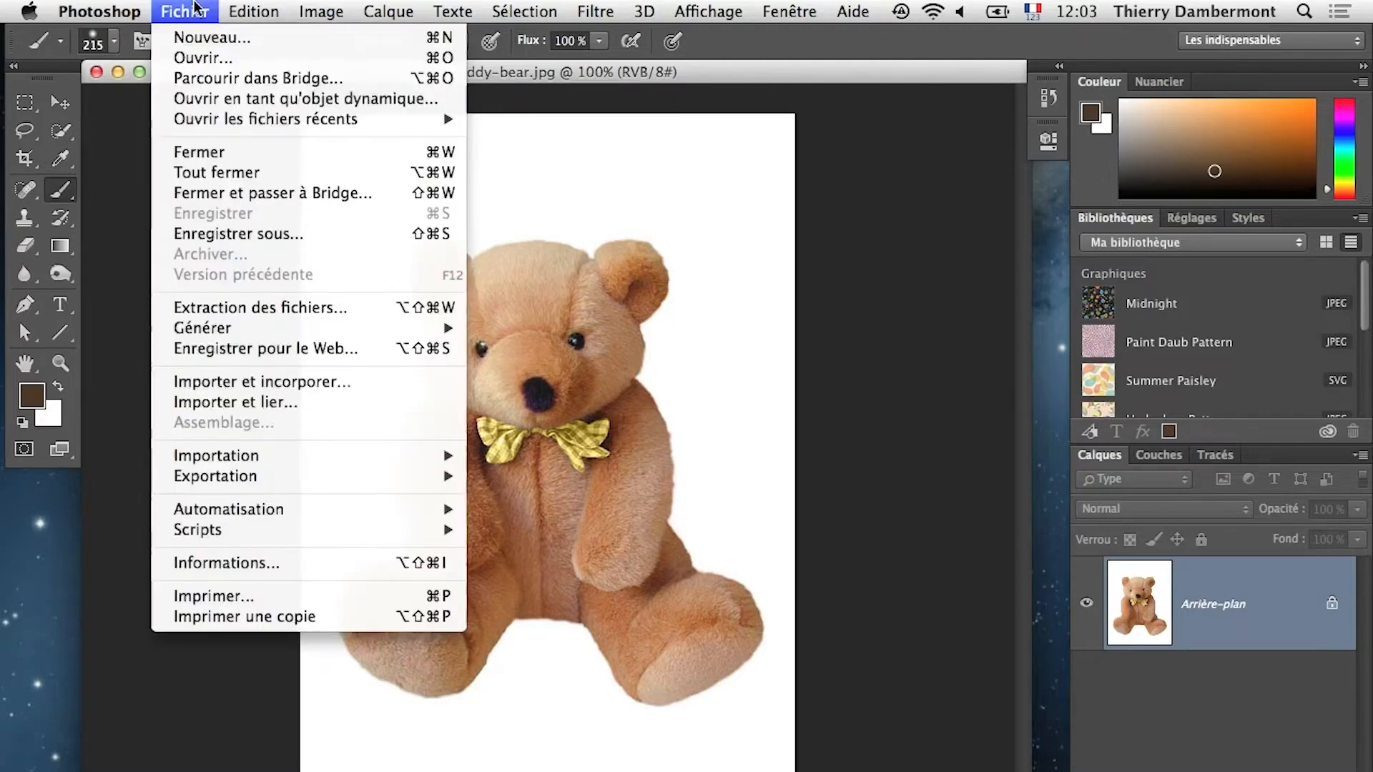
click(205, 58)
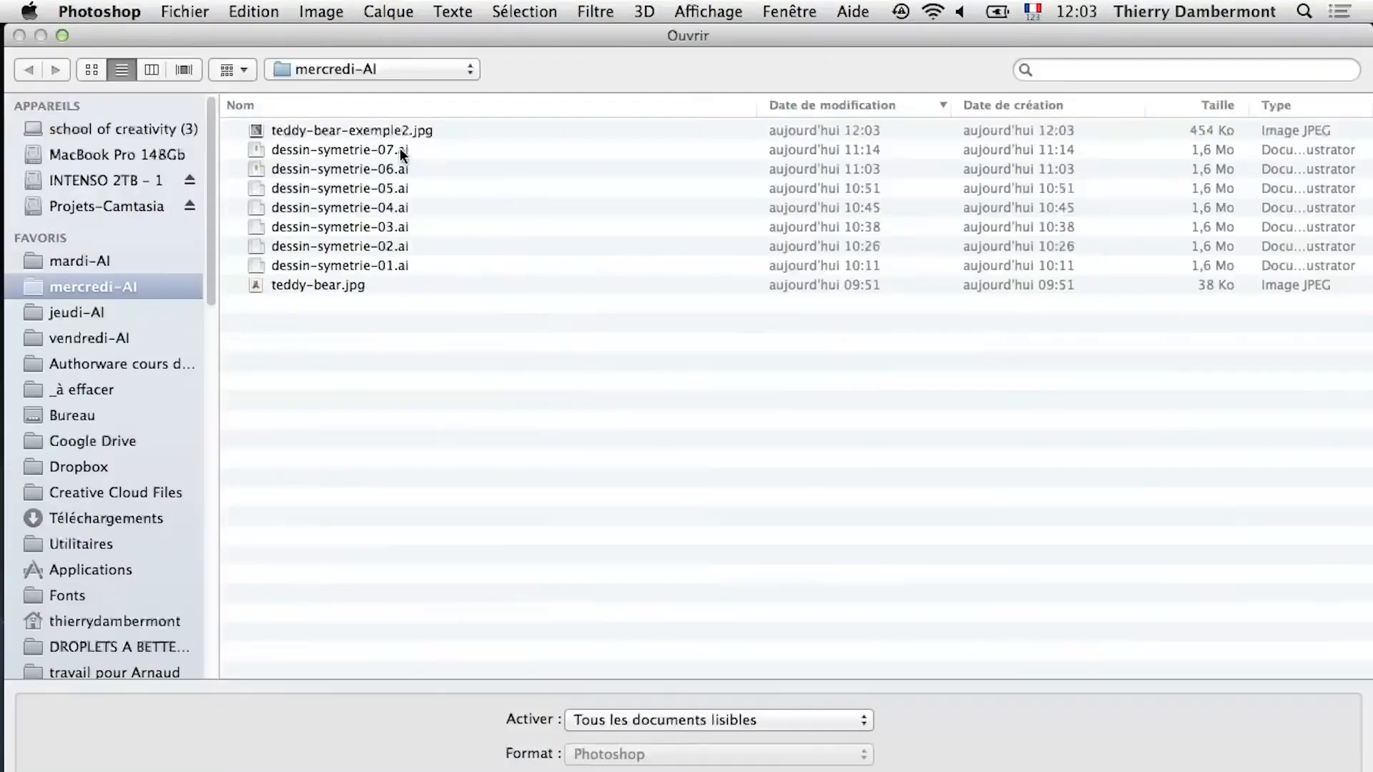
click(370, 131)
key(Return)
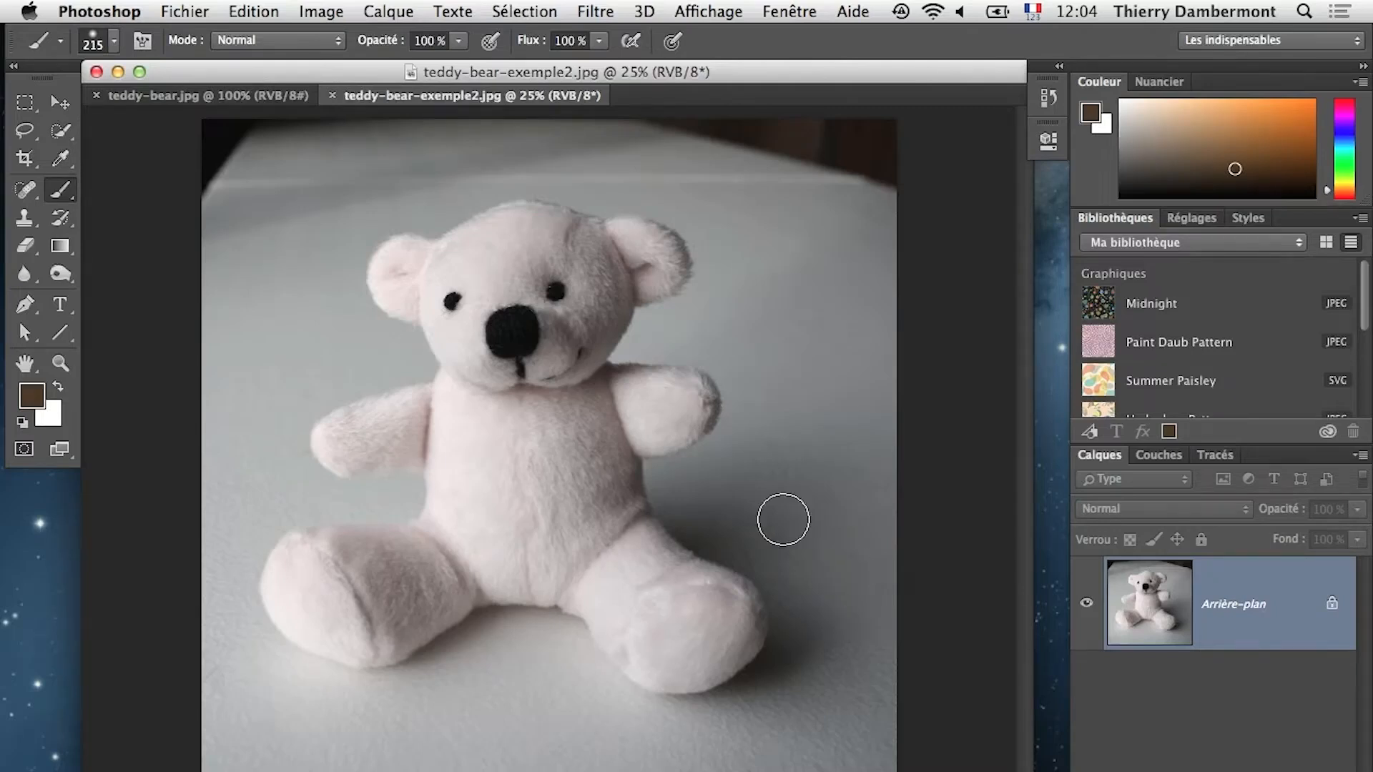
click(97, 96)
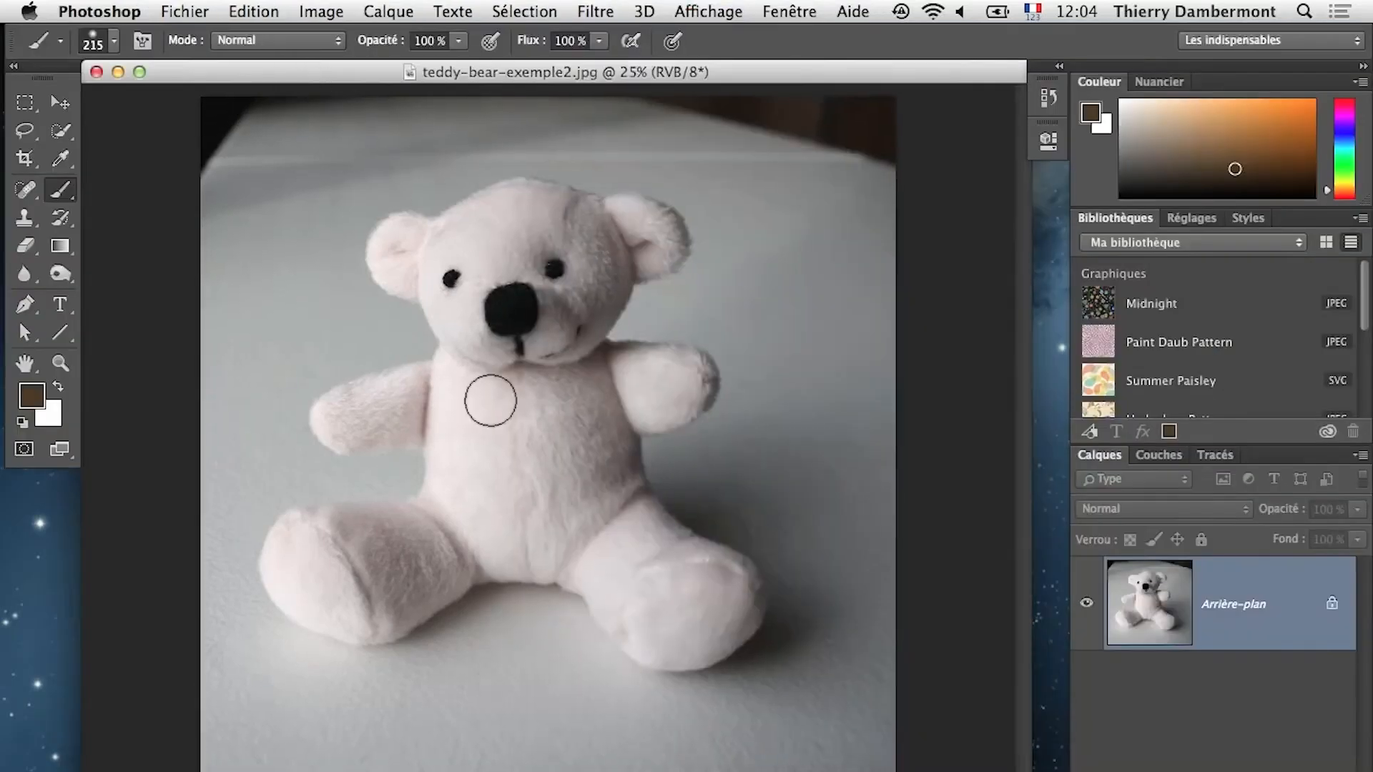
Open the image size settings, show the dimensions in centimetres, and turn off resampling
click(322, 11)
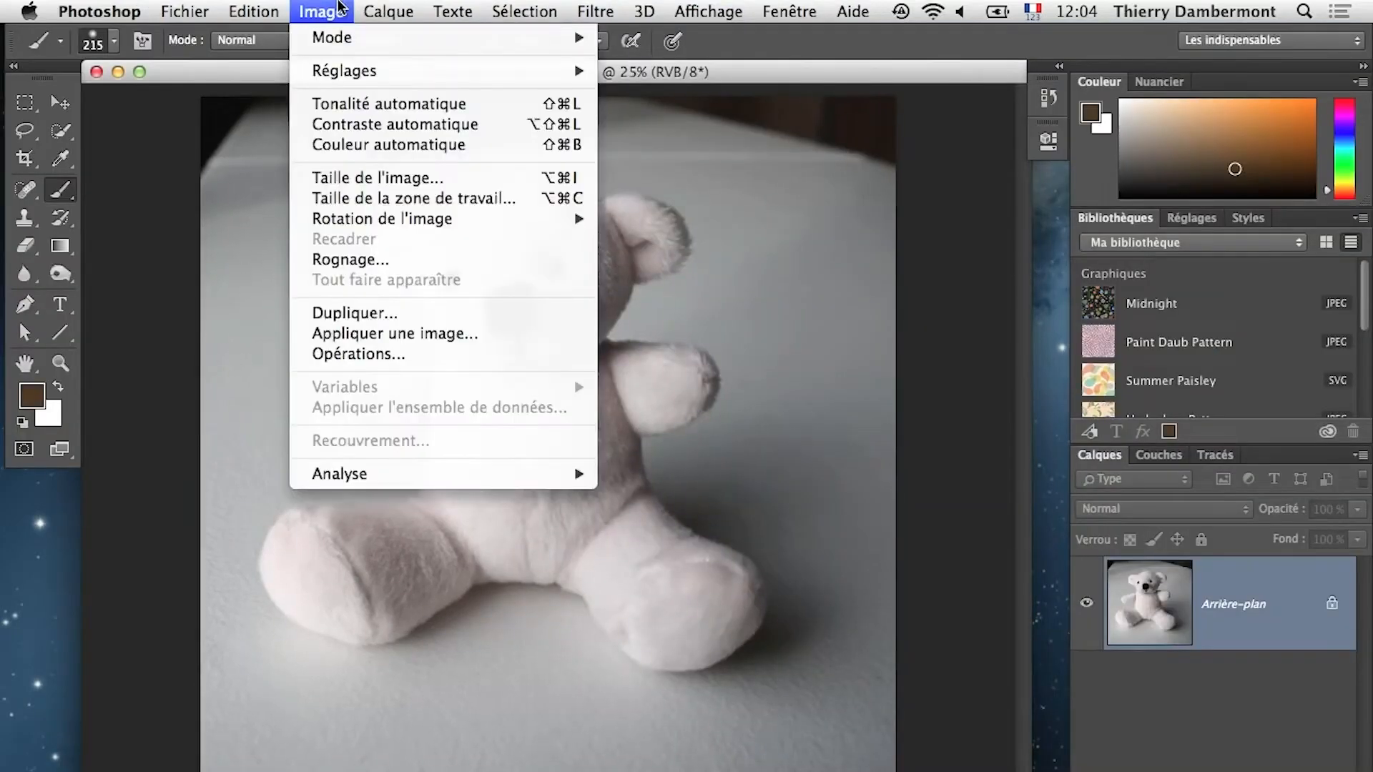
click(363, 179)
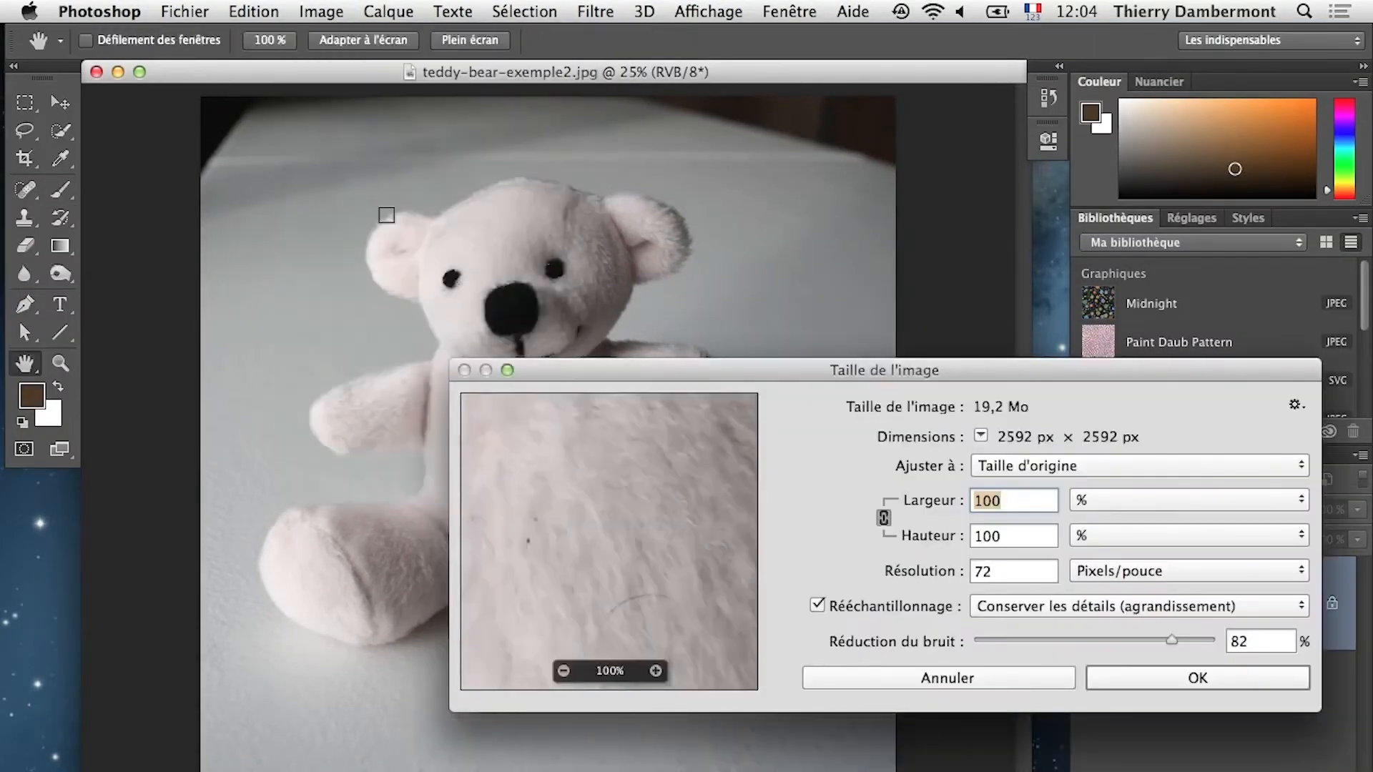
drag(734, 362, 631, 203)
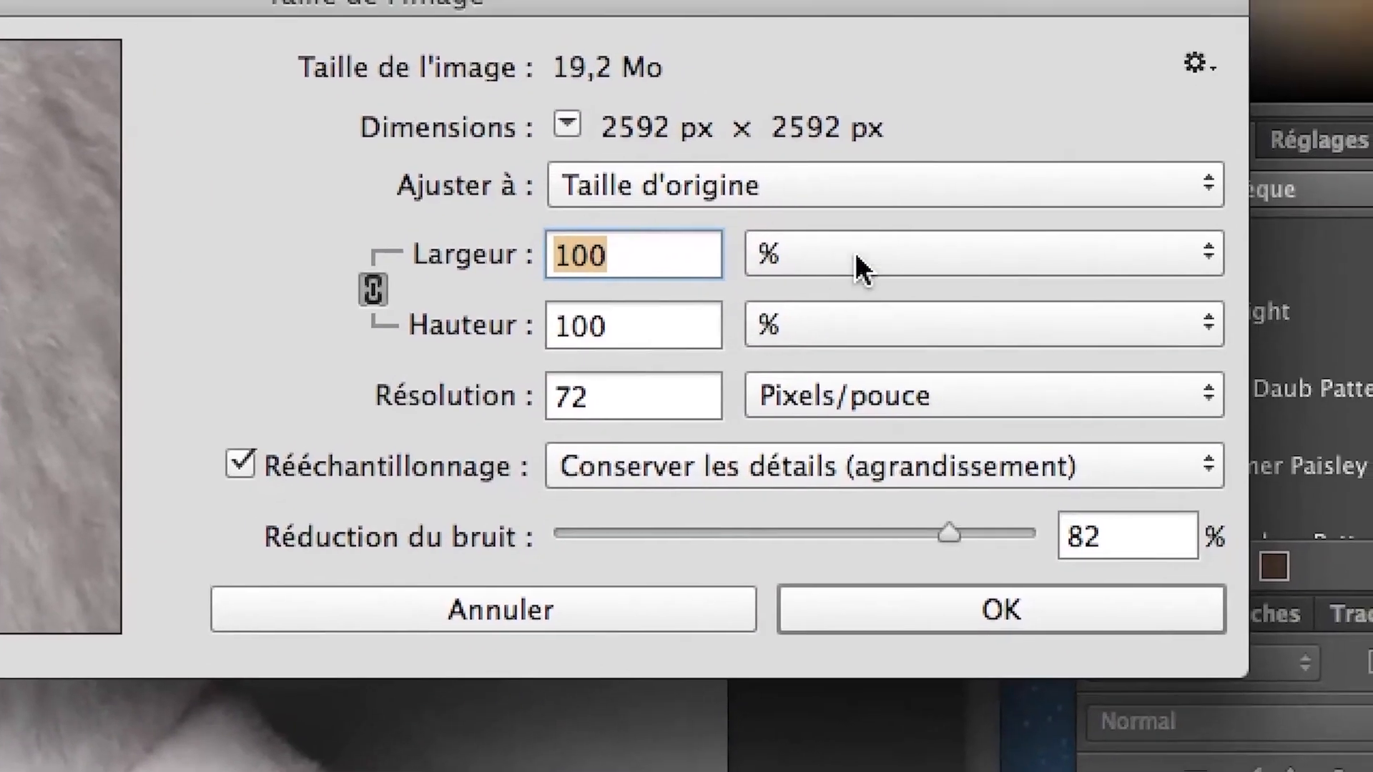
click(857, 255)
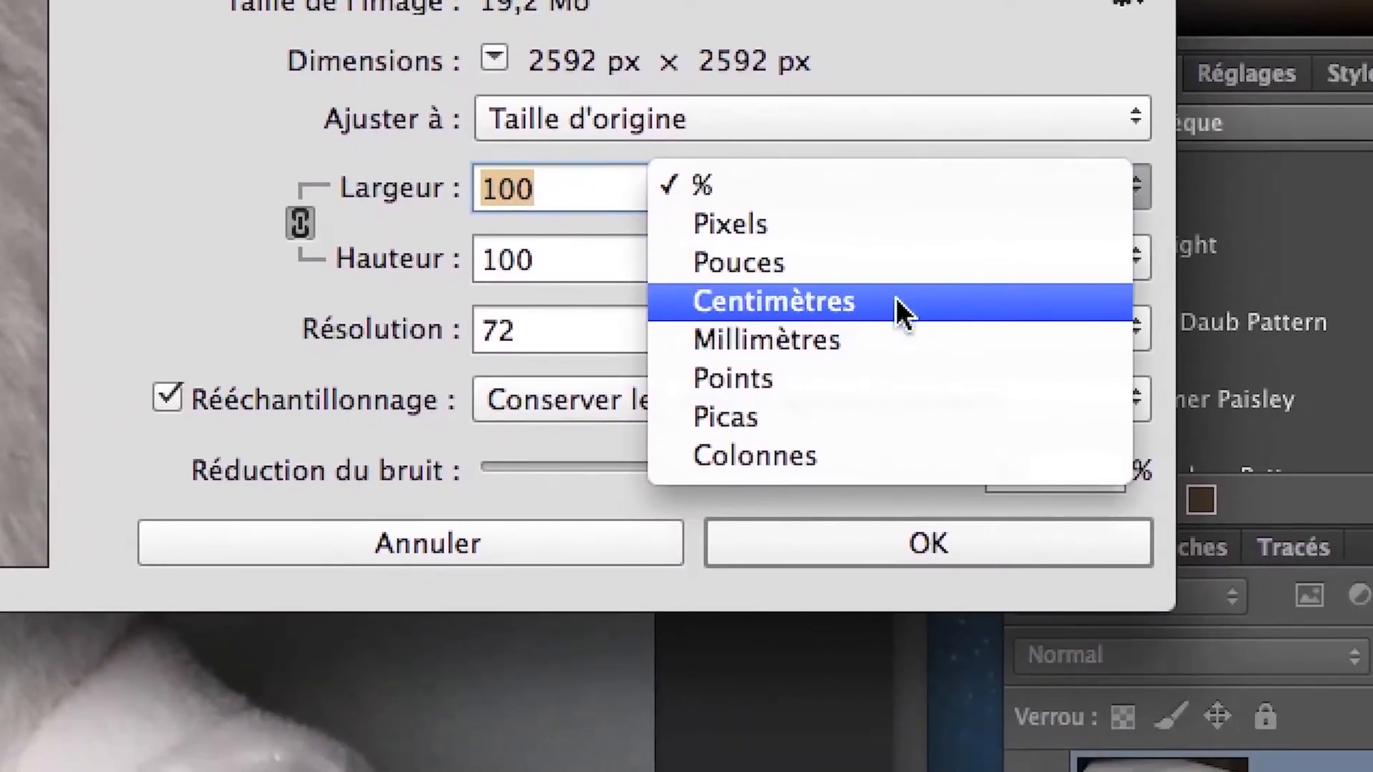
click(903, 309)
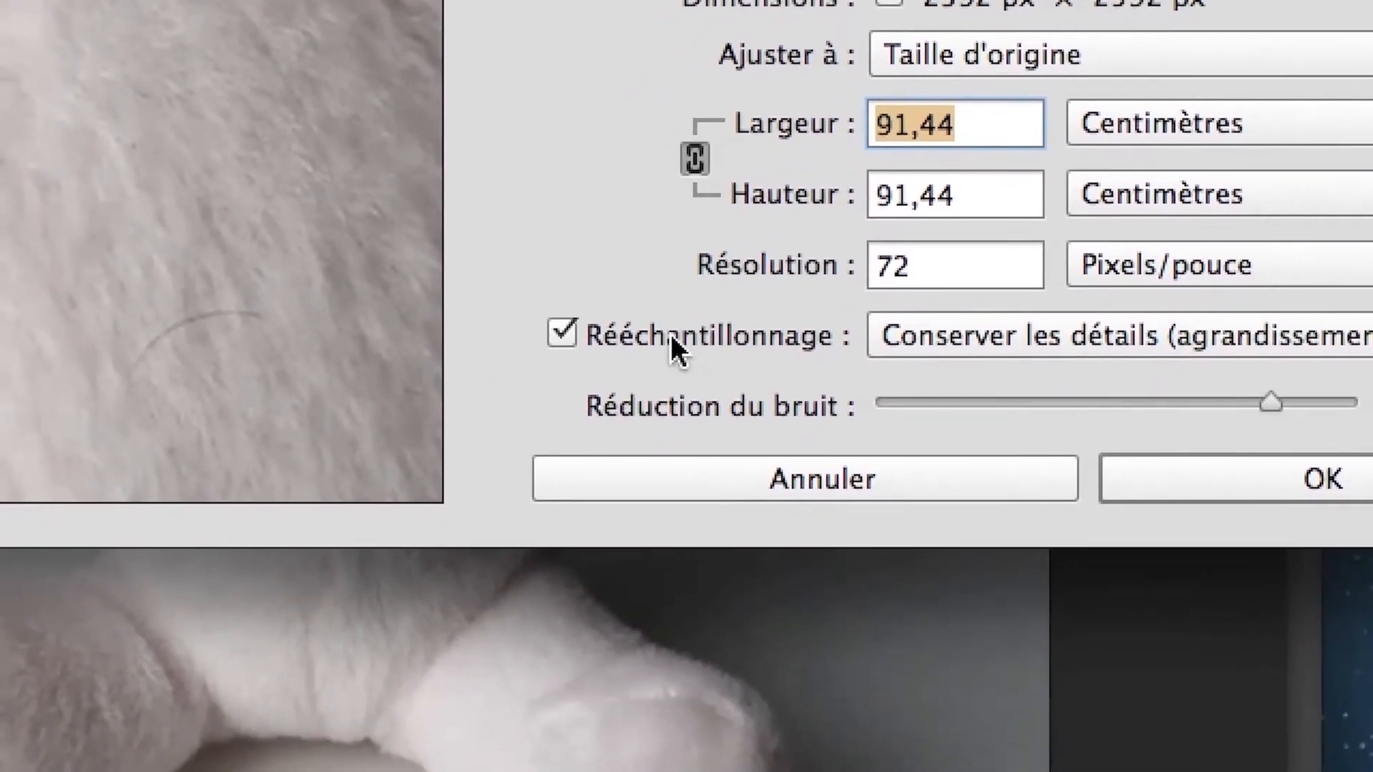
click(676, 351)
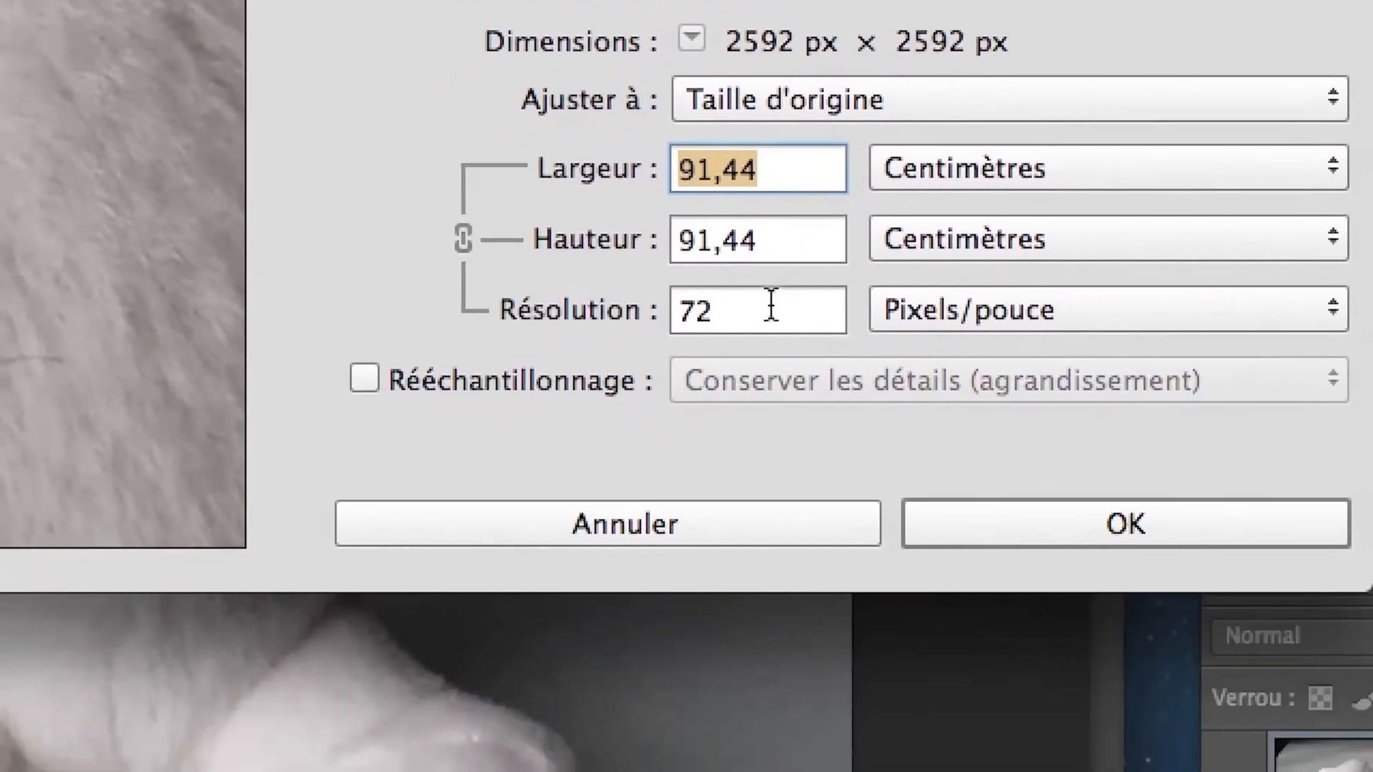
Try image widths of 15 cm and 45 cm with the resolution linked to the dimensions
drag(708, 469, 631, 464)
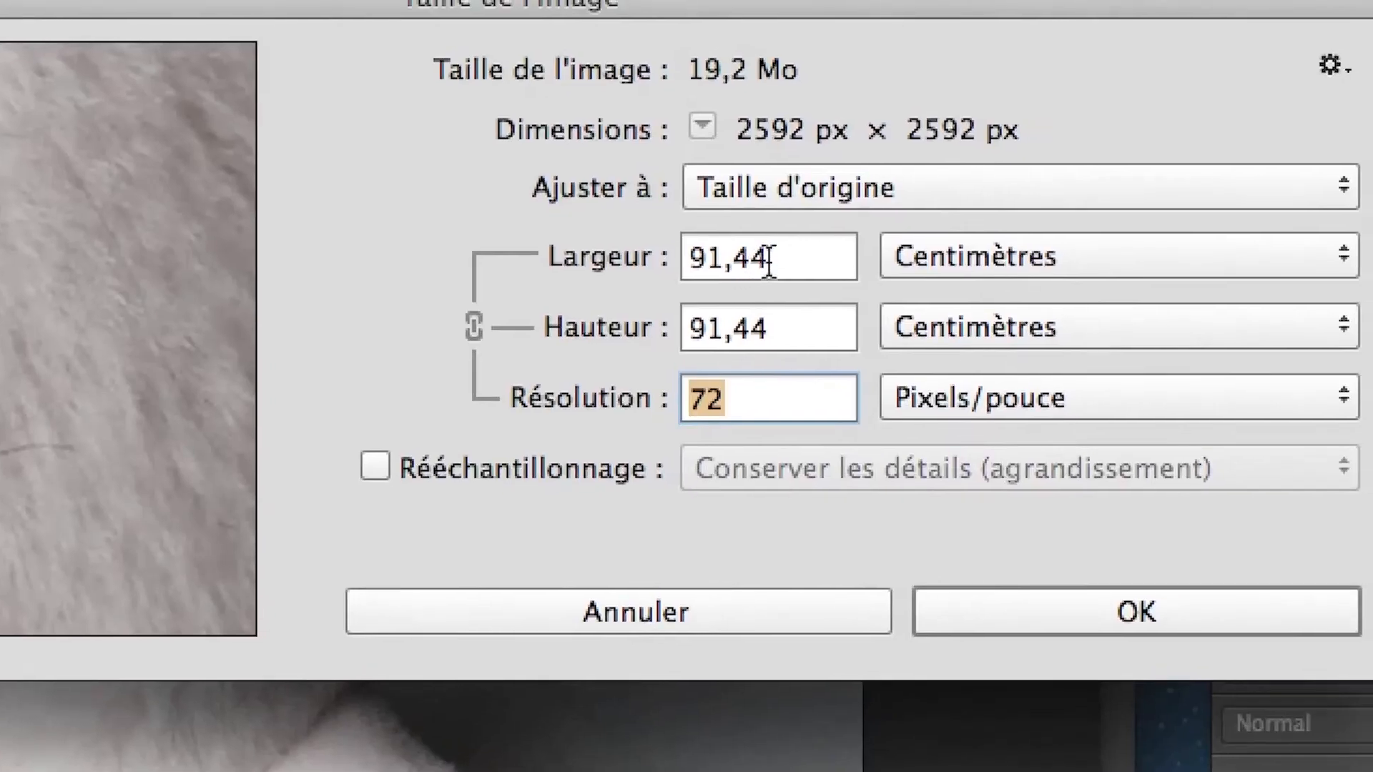
click(769, 258)
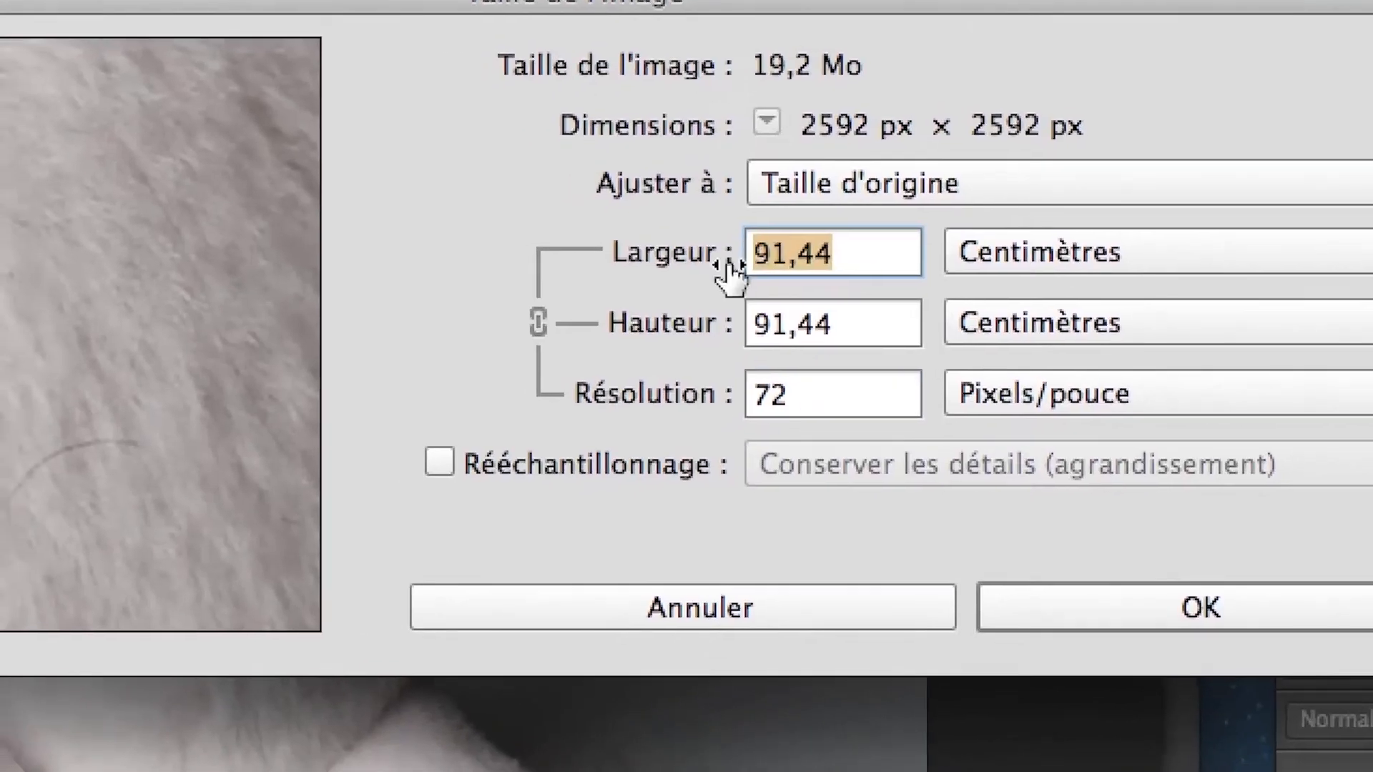
text(15)
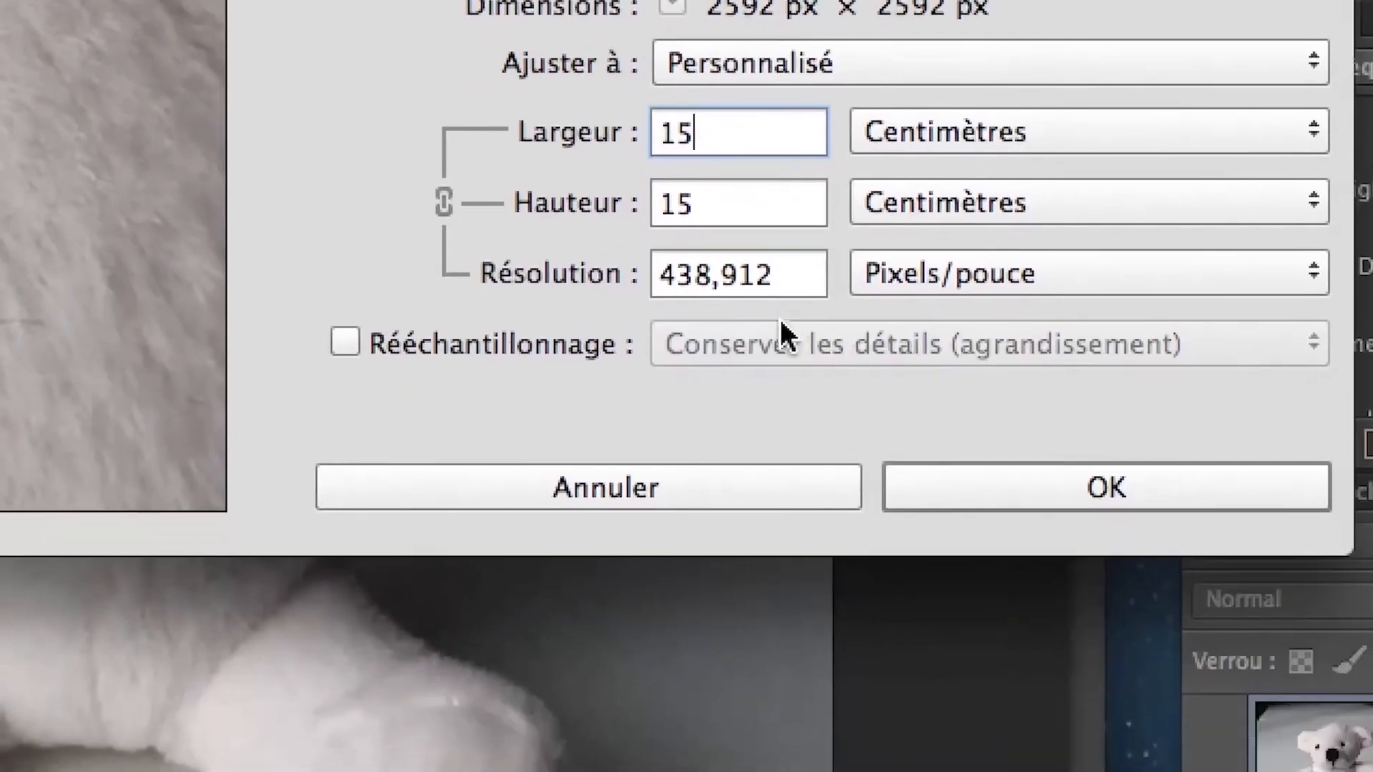
key(alt)
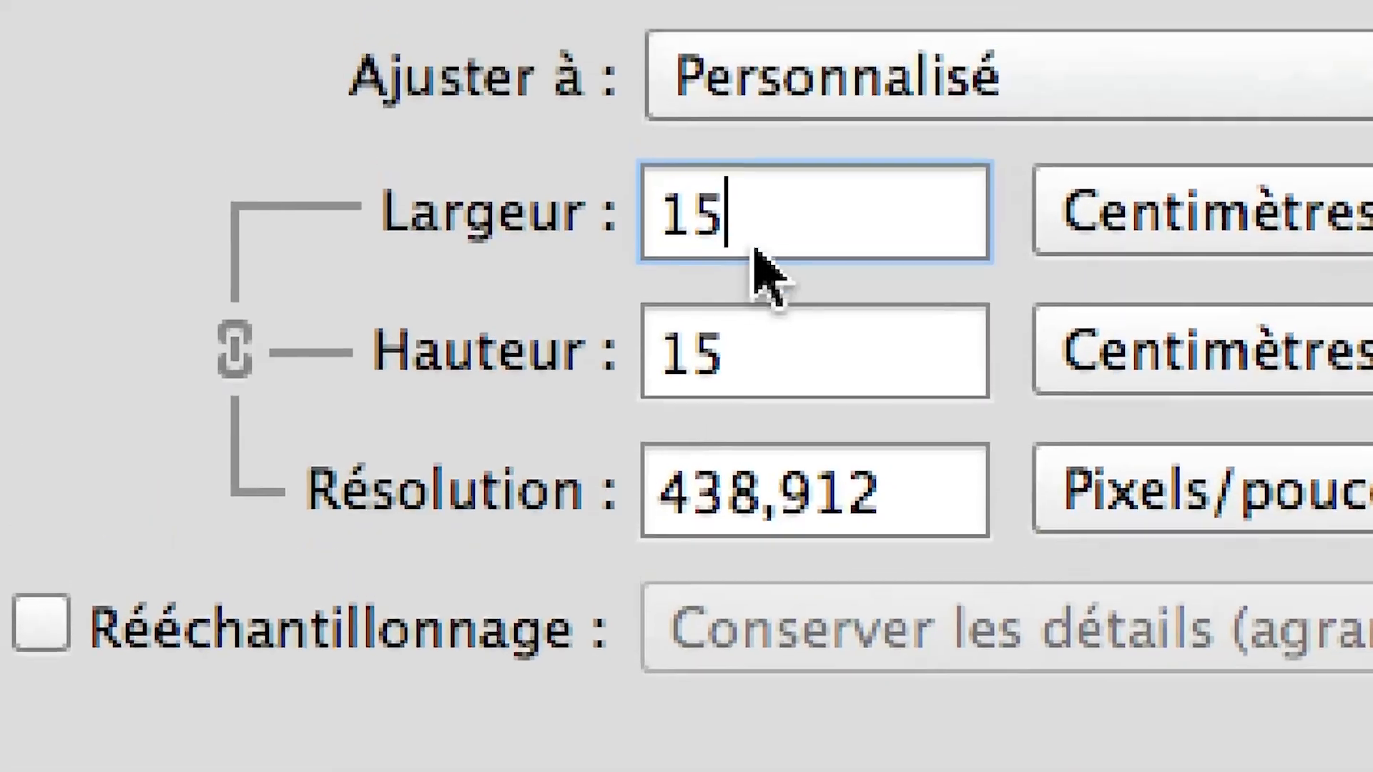
drag(737, 23, 617, 14)
text(45)
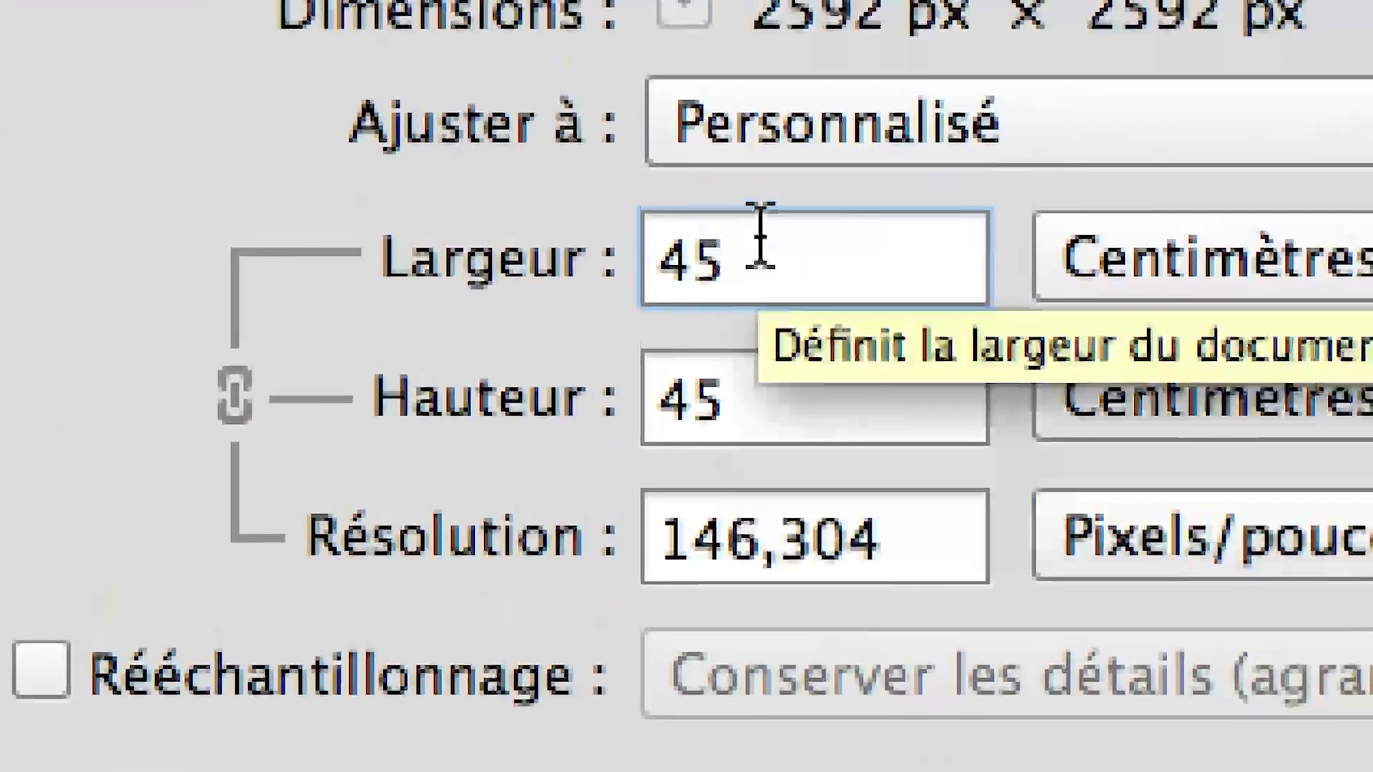
Set the image width to 90 cm
drag(302, 10, 125, 10)
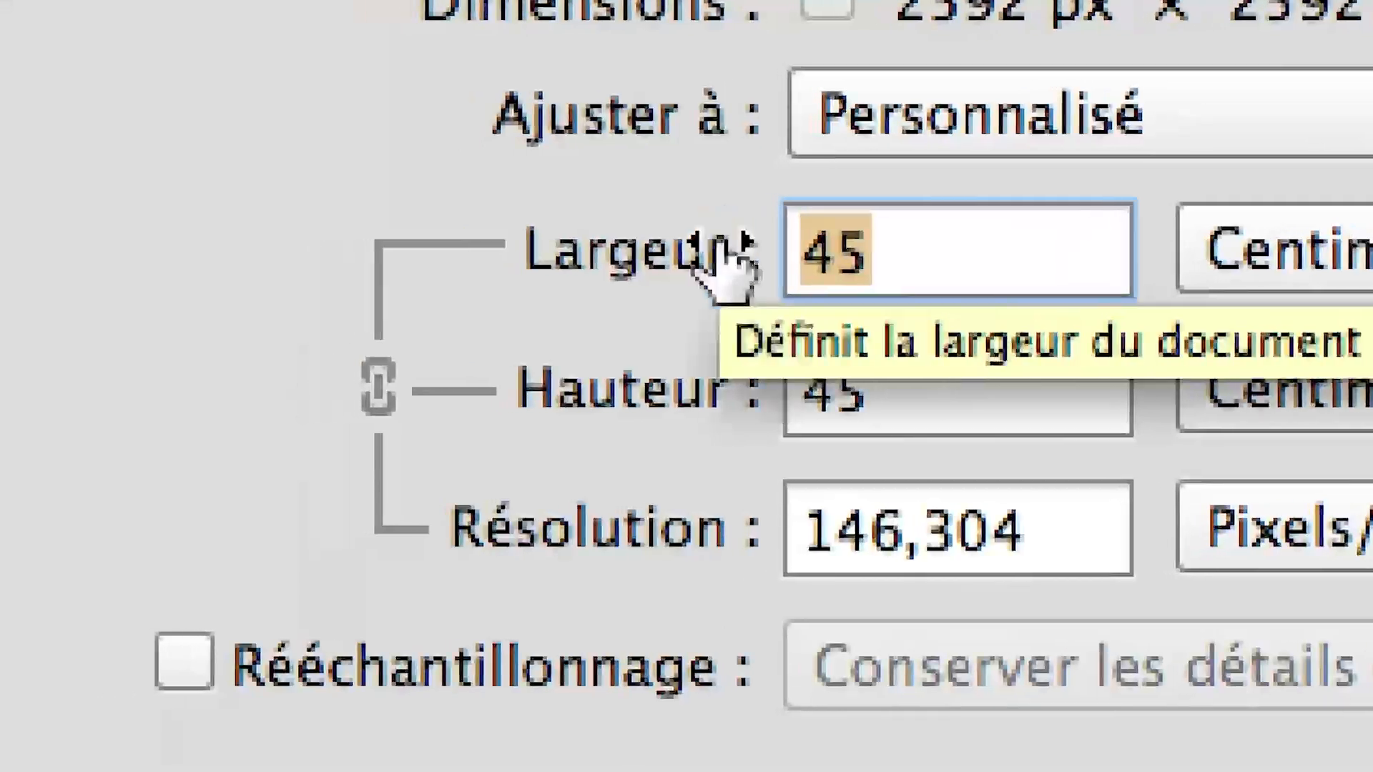
text(90)
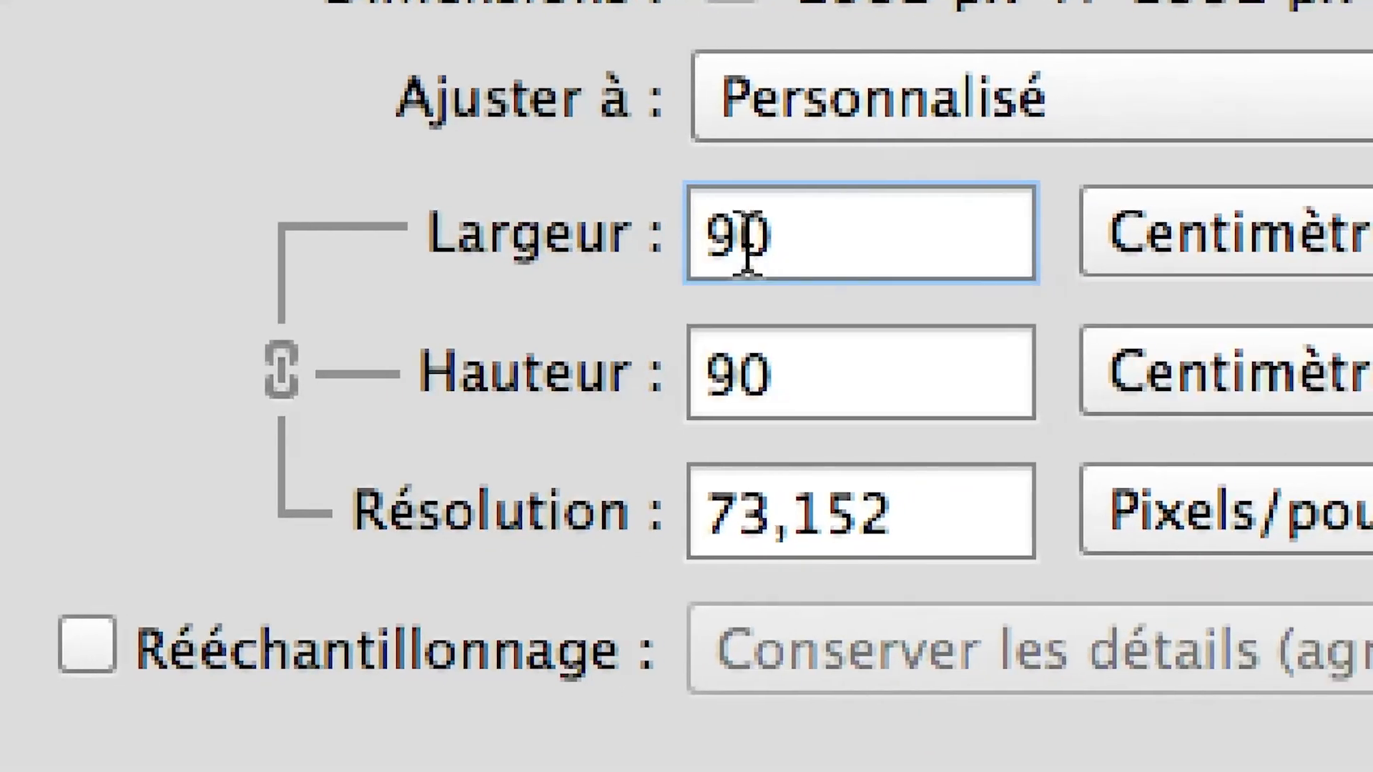
Set the teddy bear image's width to 15 cm and apply the new image size
double_click(839, 263)
text(15)
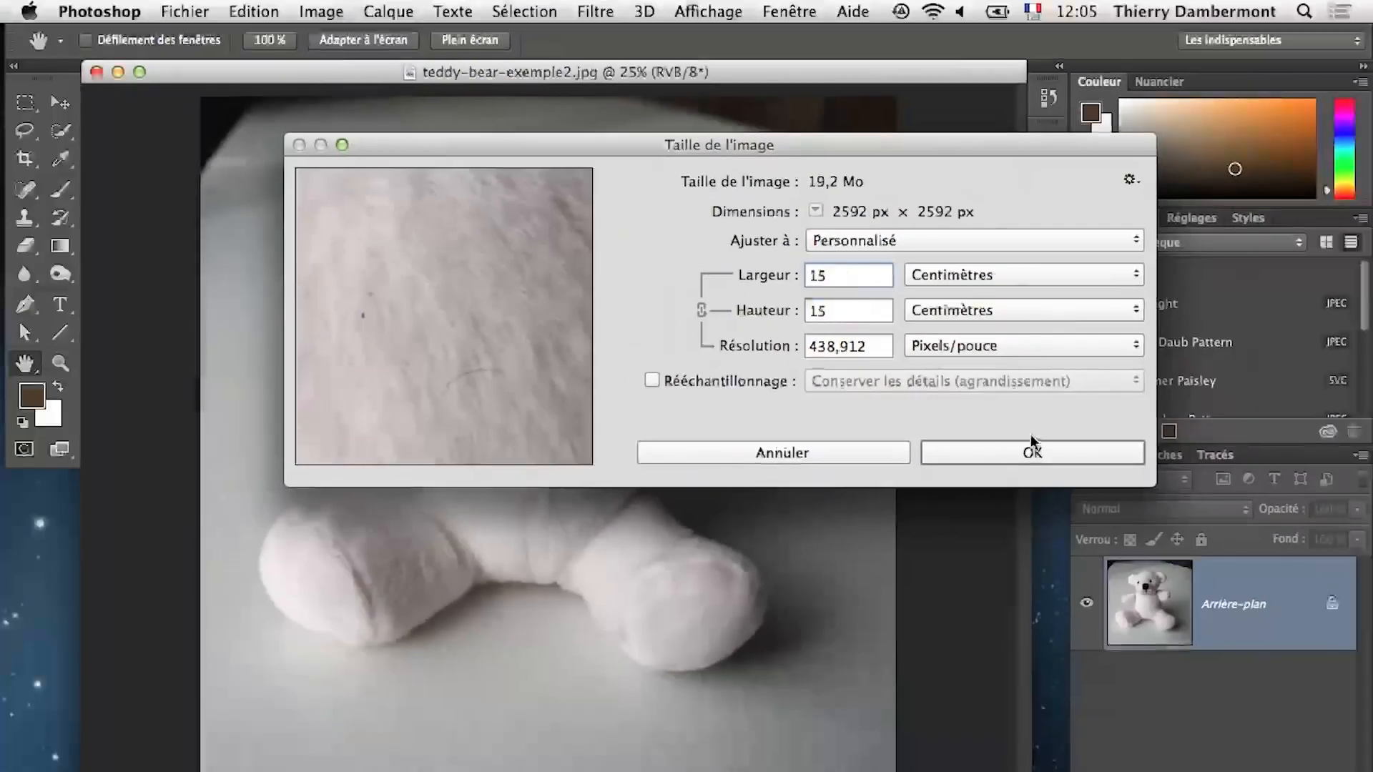
click(1031, 447)
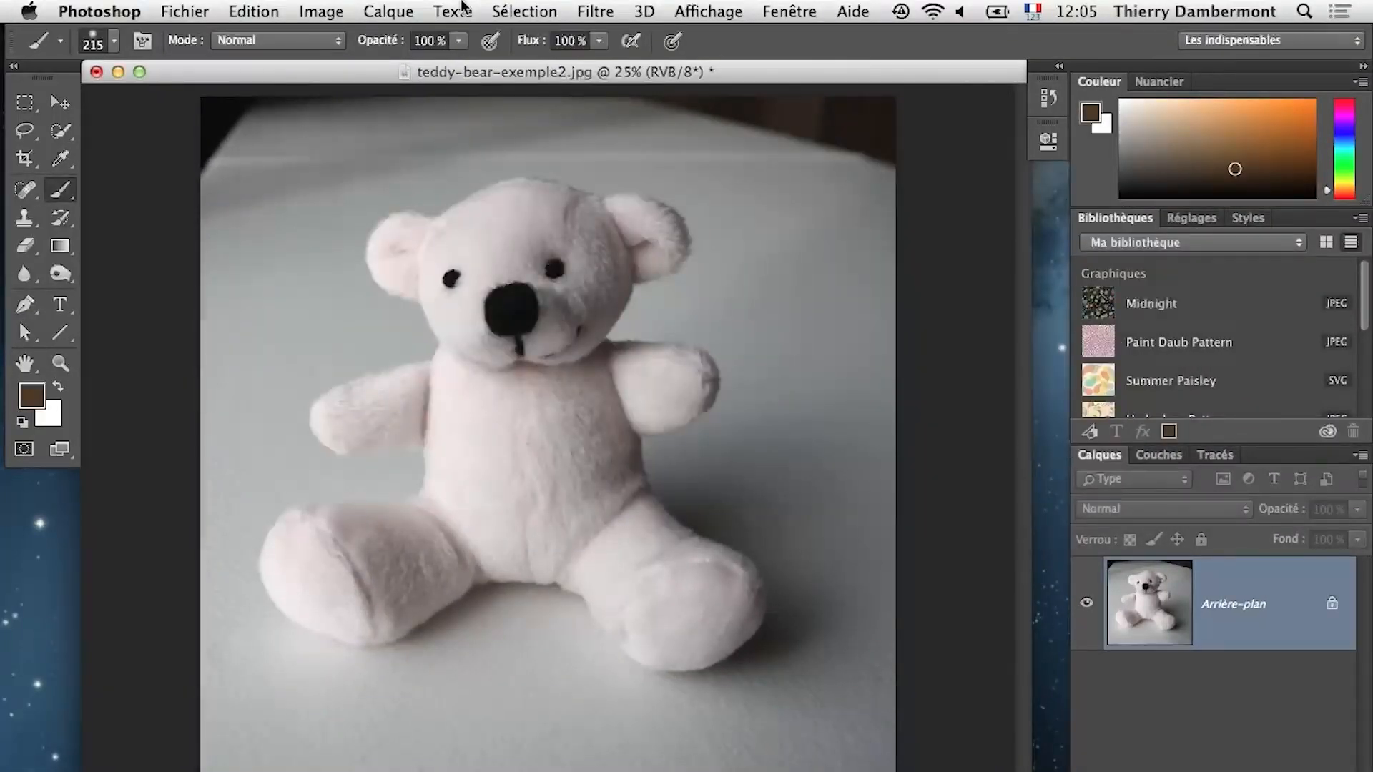
Save teddy-bear-exemple2.jpg as a standard JPEG at quality 8, and close it
click(199, 10)
click(214, 212)
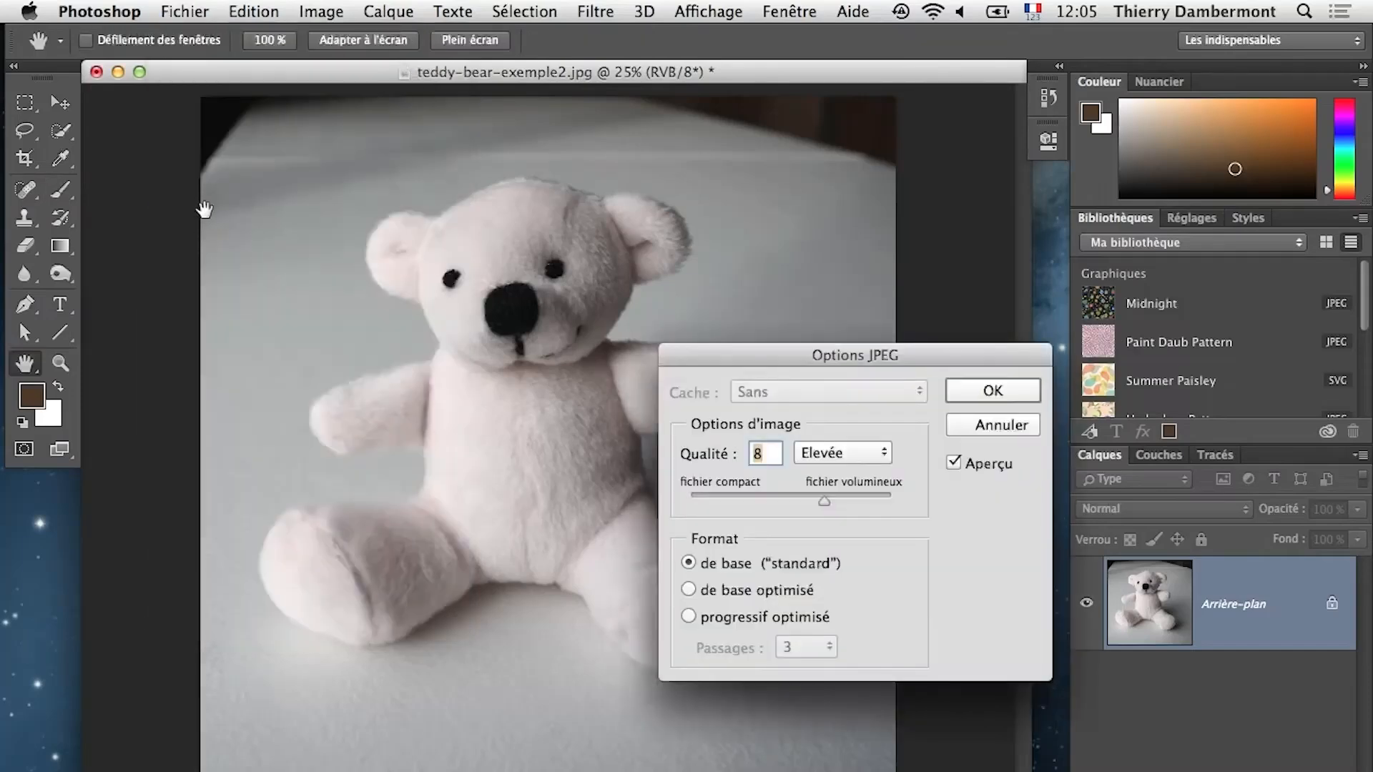
click(1010, 397)
key(b)
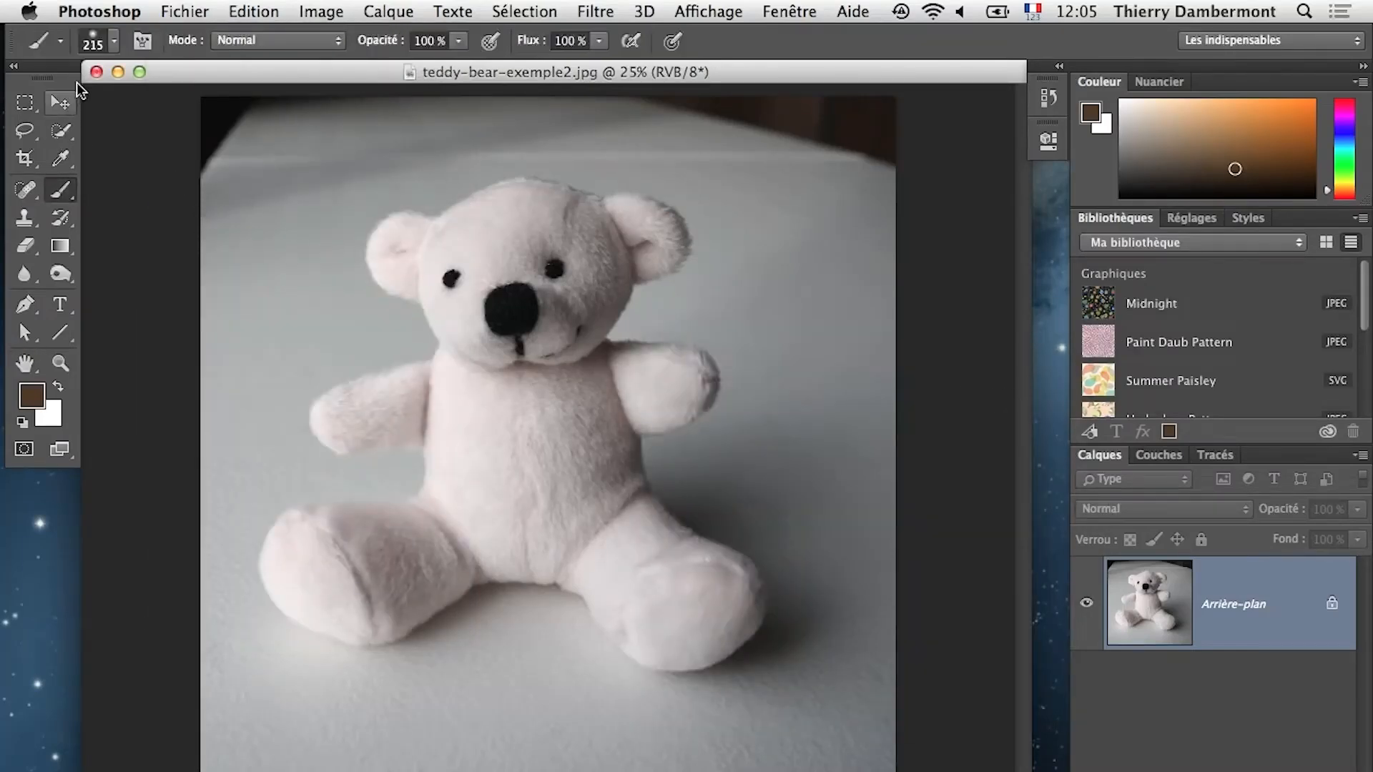
click(96, 71)
Switch to Illustrator and bring the blank artboard into closer view
key(super+Tab)
key(super+Tab)
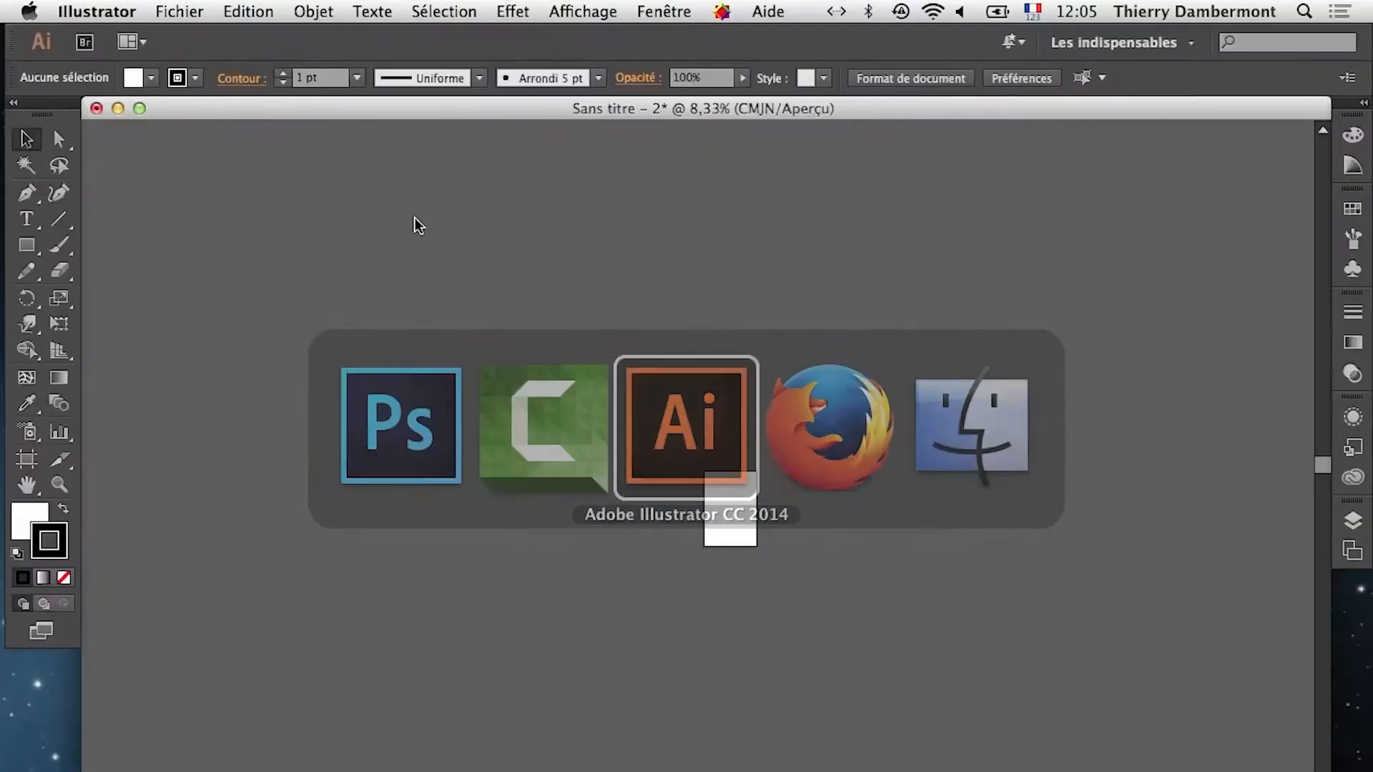
click(179, 11)
click(794, 446)
scroll(785, 490, up, 4)
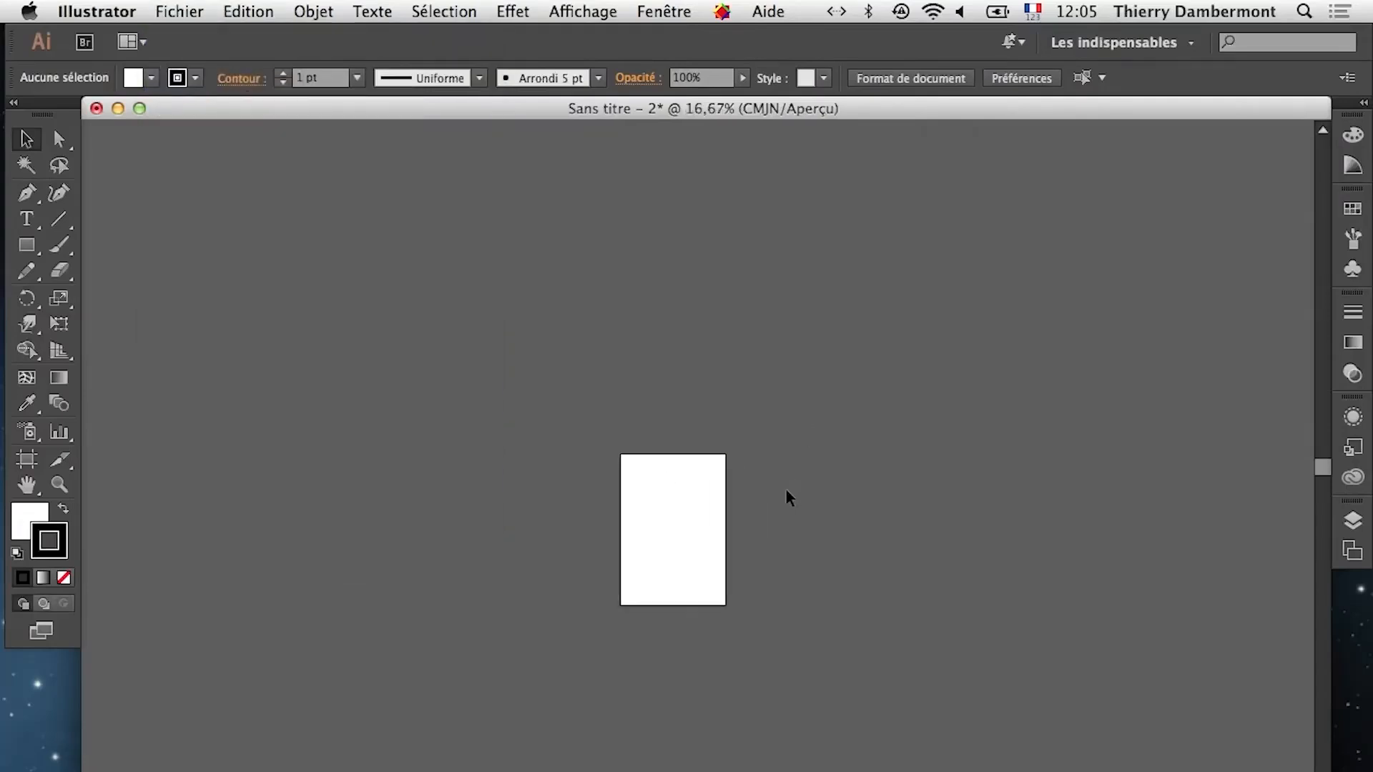
scroll(616, 482, up, 1)
drag(491, 469, 490, 353)
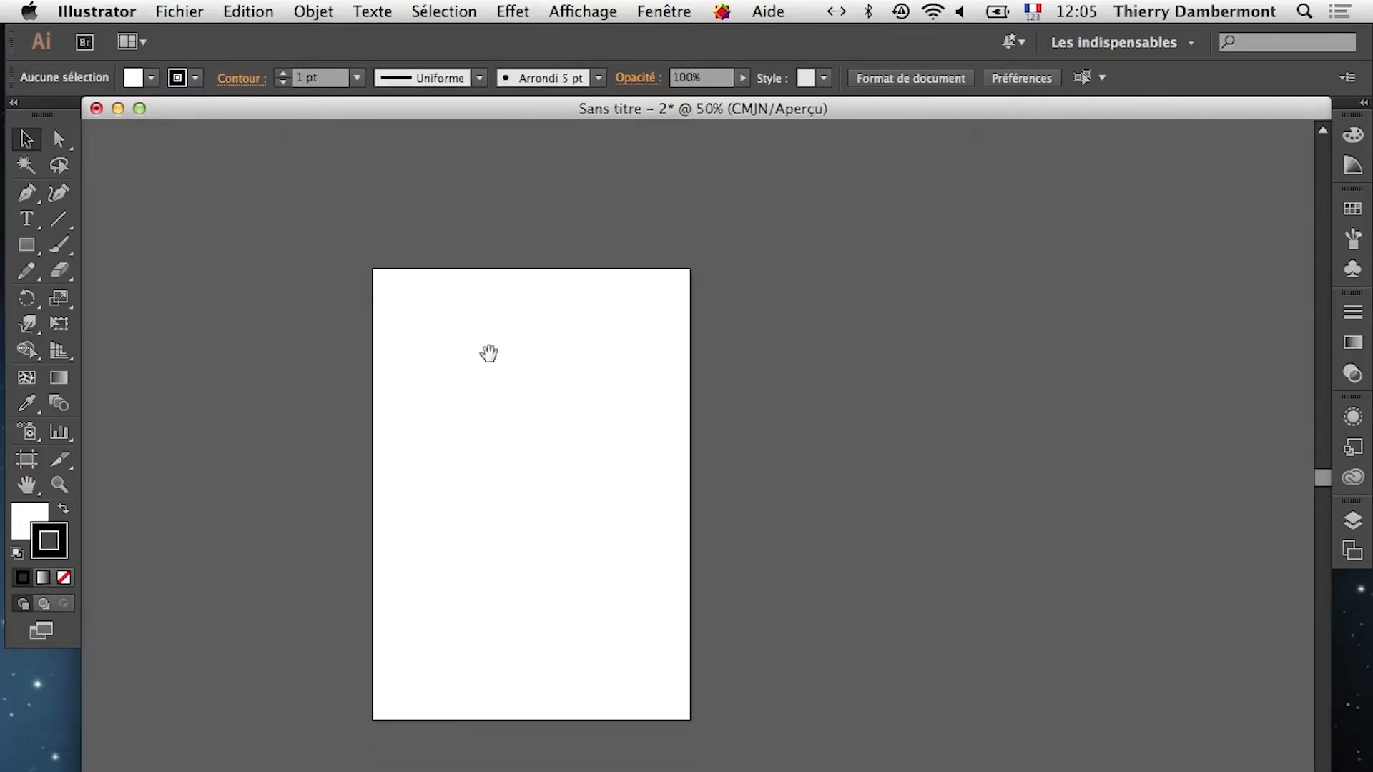
Import teddy-bear-exemple2.jpg from the mercredi-AI folder and place it at its original size from the artboard's upper-left corner area
click(172, 11)
click(202, 321)
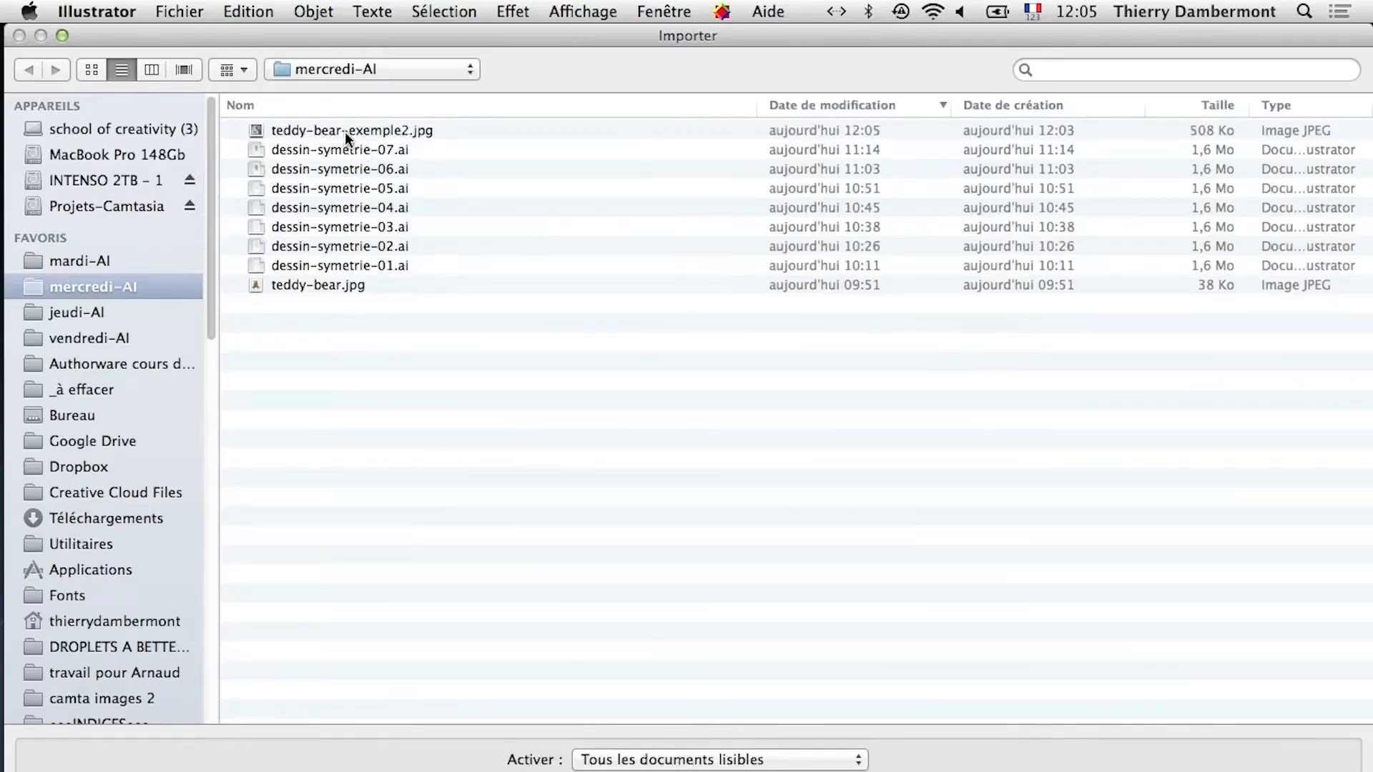
click(344, 132)
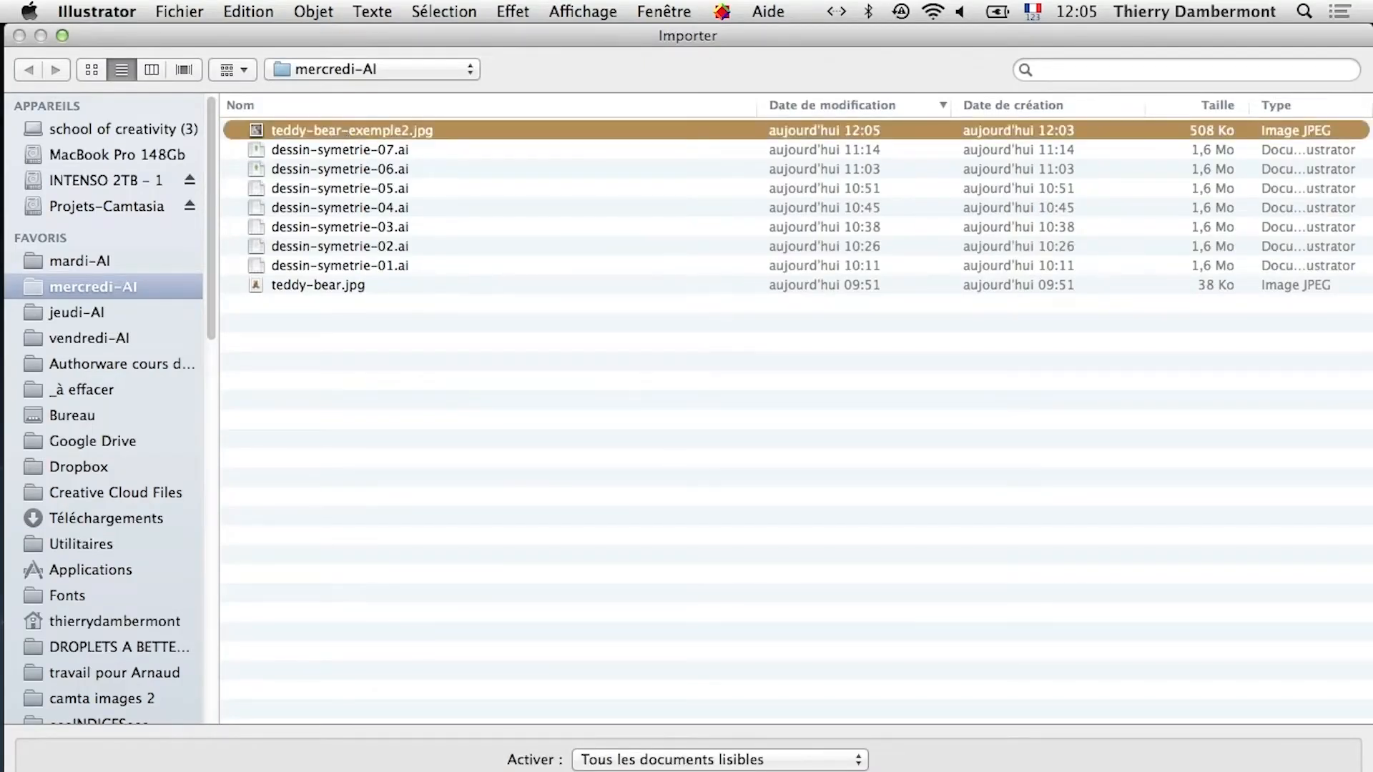
key(Return)
click(605, 524)
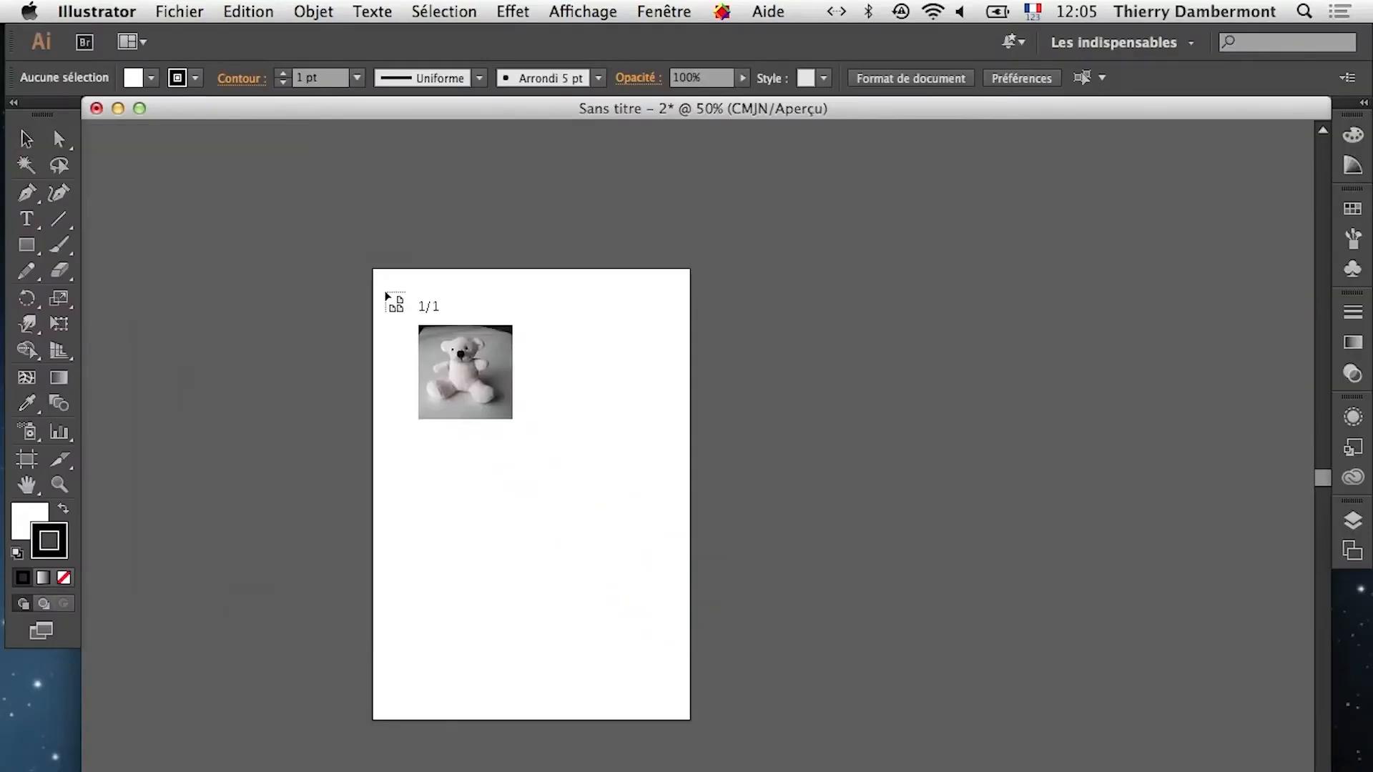
click(402, 313)
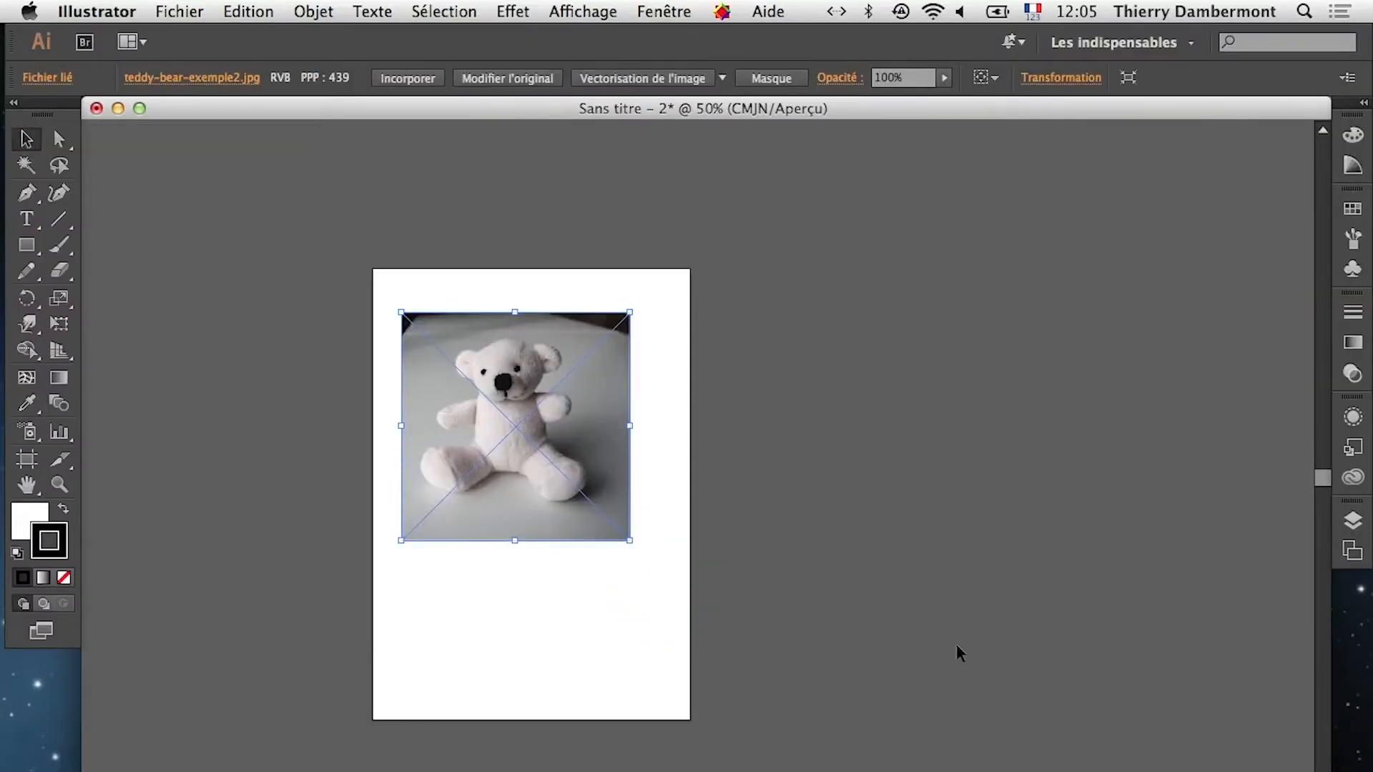
Delete the placed white teddy bear image from the artboard
click(449, 230)
click(463, 358)
key(Delete)
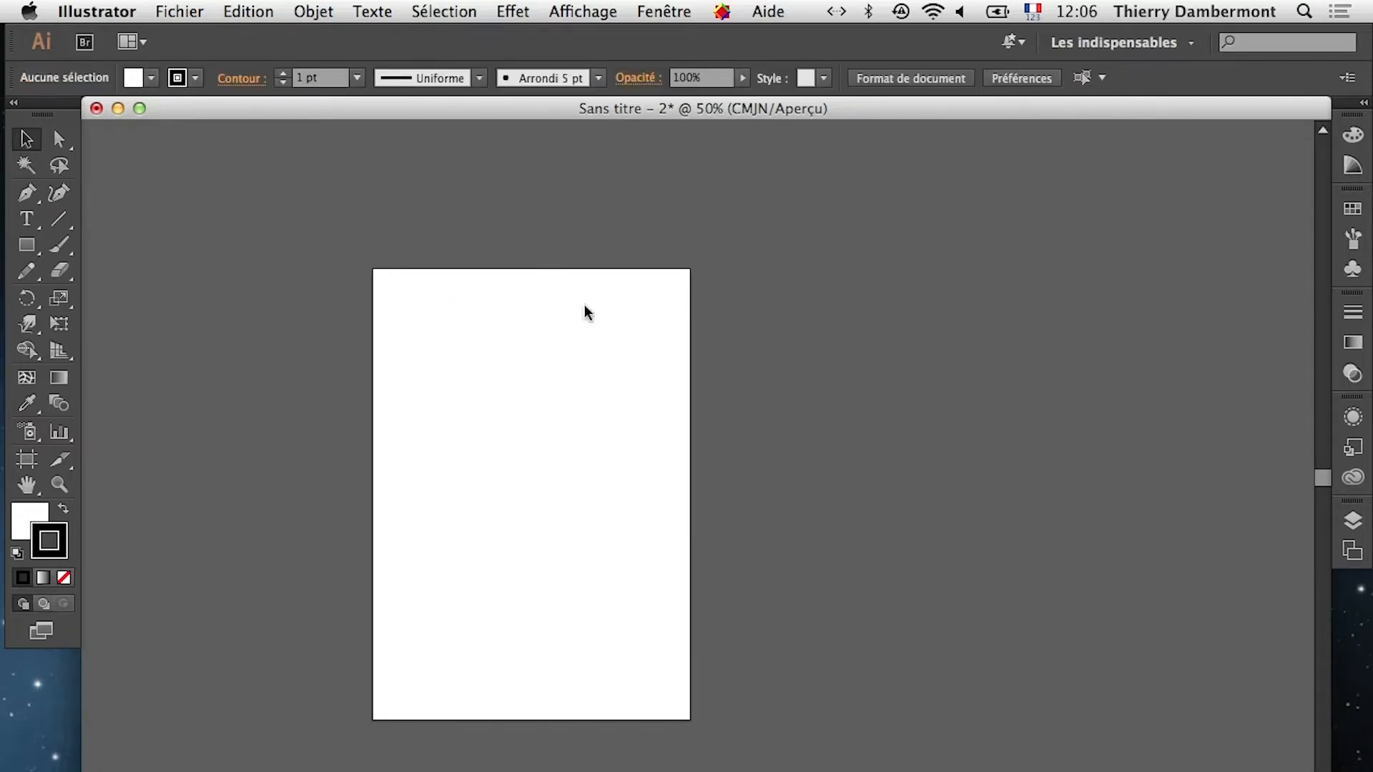
Import teddy-bear.jpg from the mercredi-AI folder and place it at its original size within the artboard
click(178, 12)
click(215, 325)
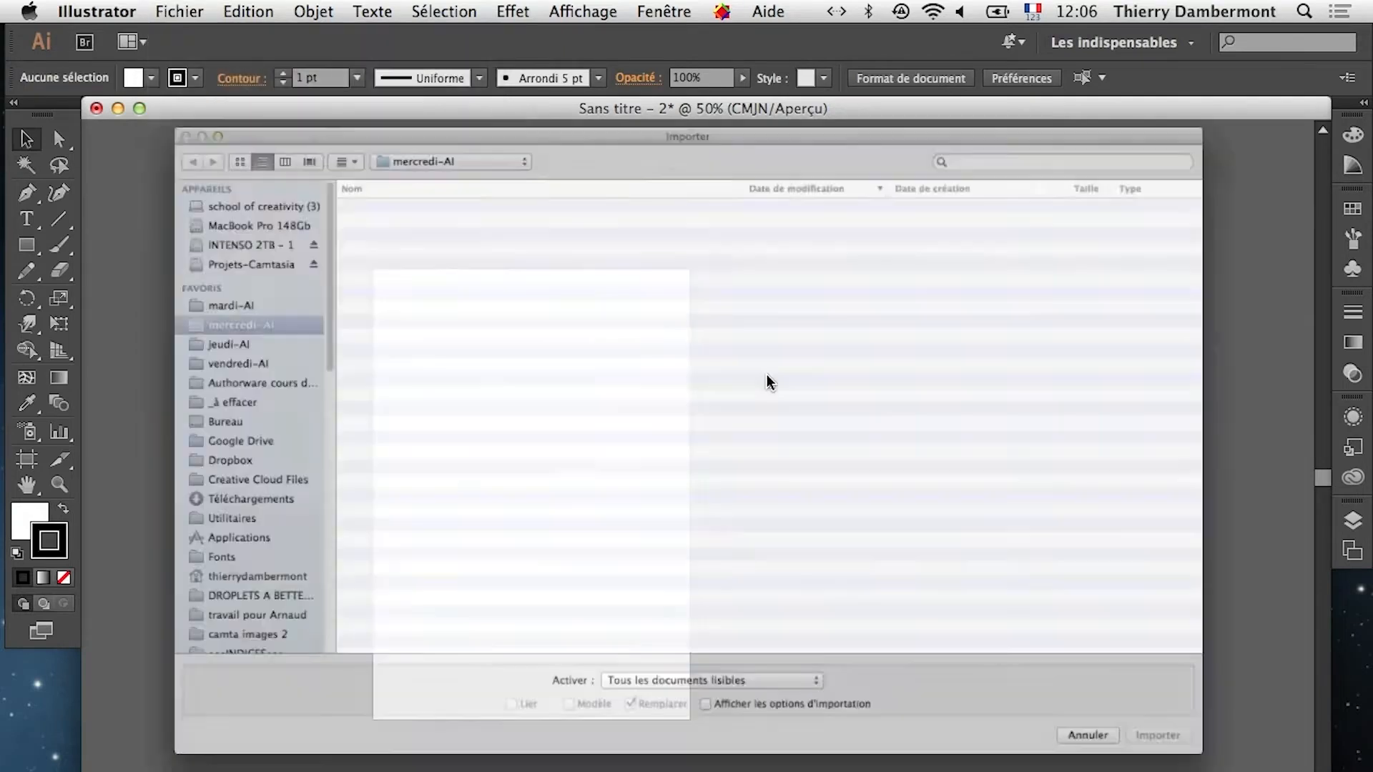
click(358, 285)
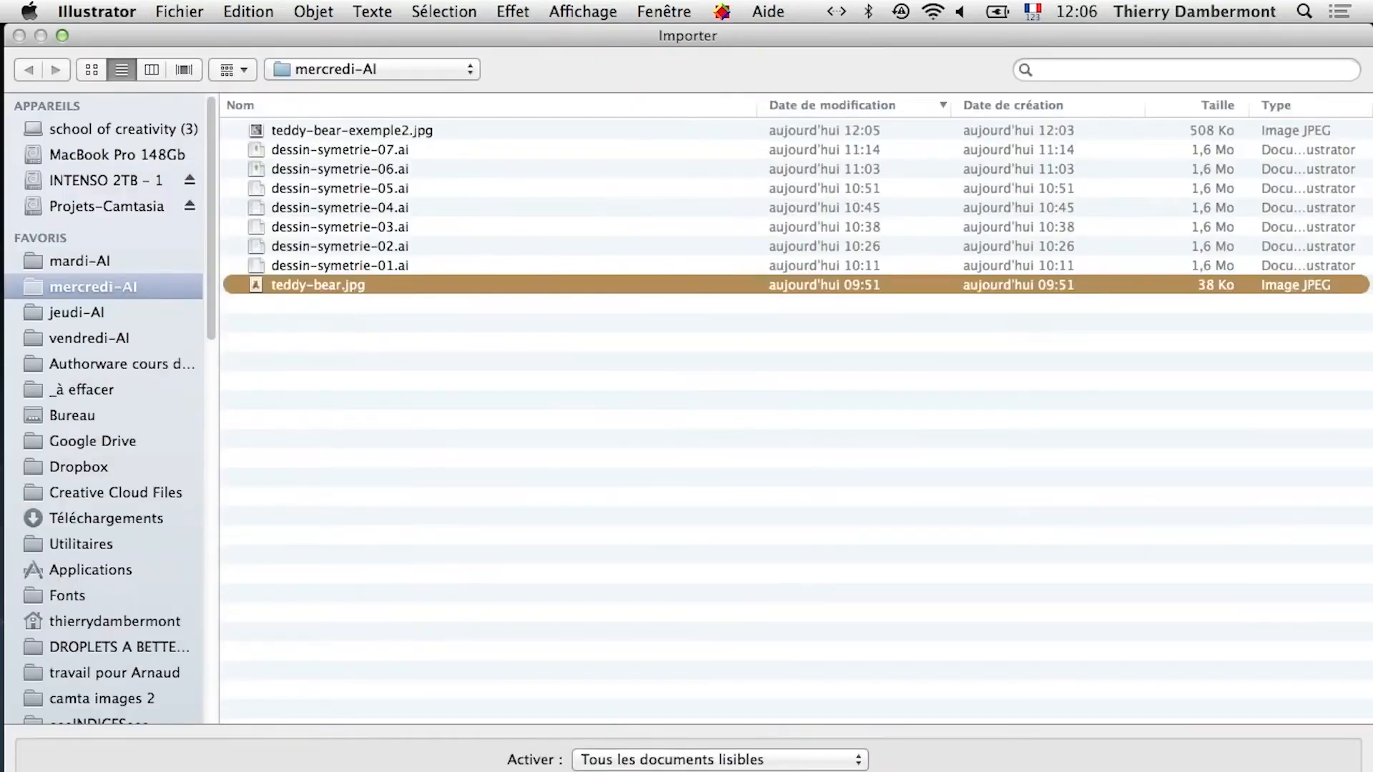
key(Return)
click(412, 337)
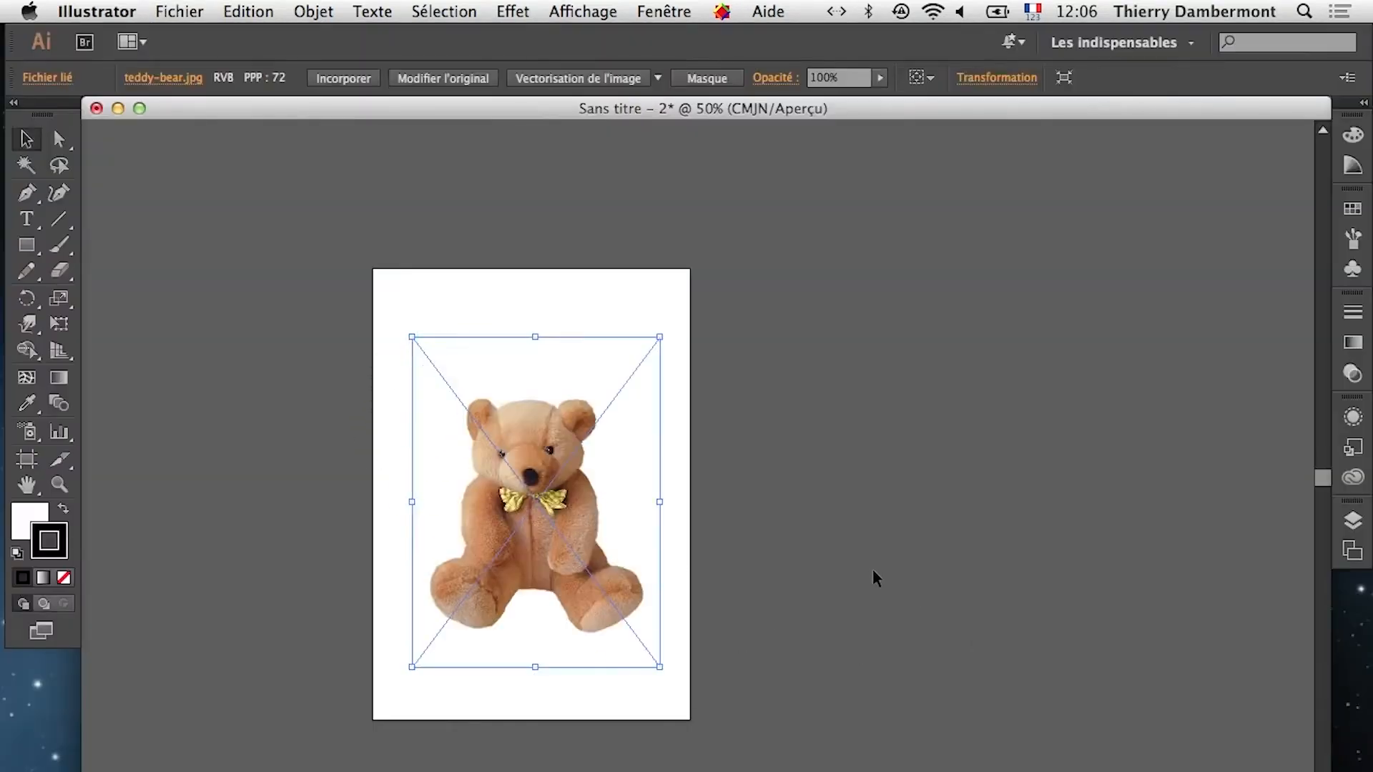
Show the layers list floating beside the artboard and collapse the artboards list
click(1354, 522)
drag(1095, 497, 944, 394)
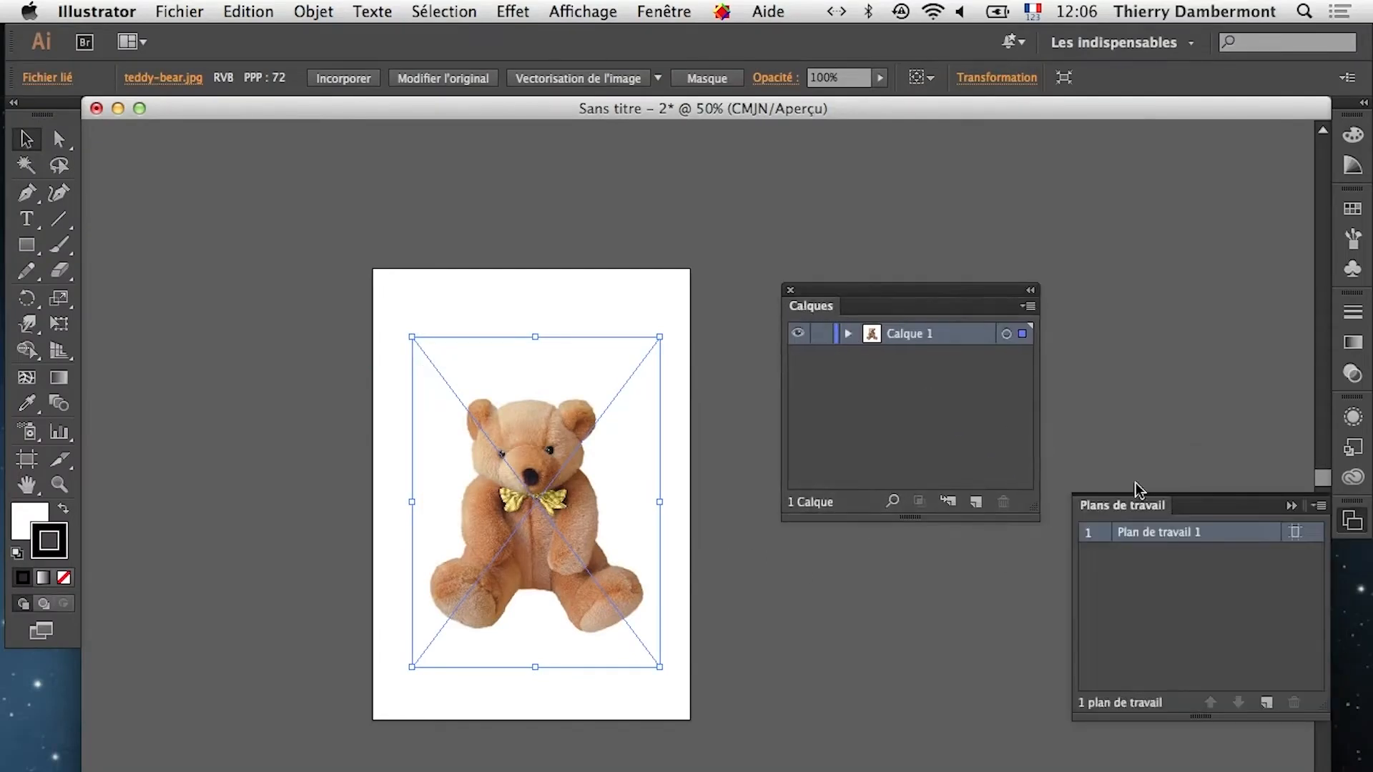
click(1292, 506)
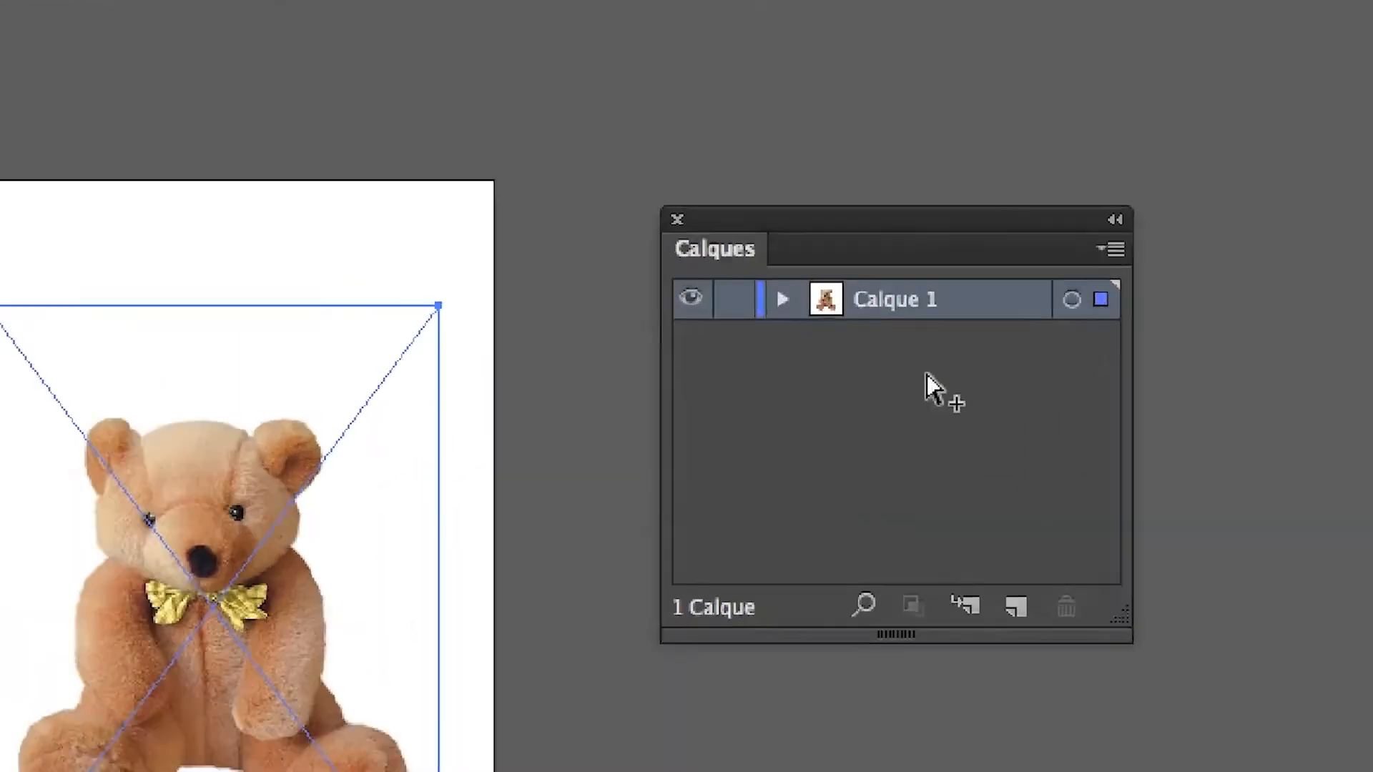
Turn Calque 1 into a template layer (Modèle) with its images dimmed to 50%
double_click(942, 345)
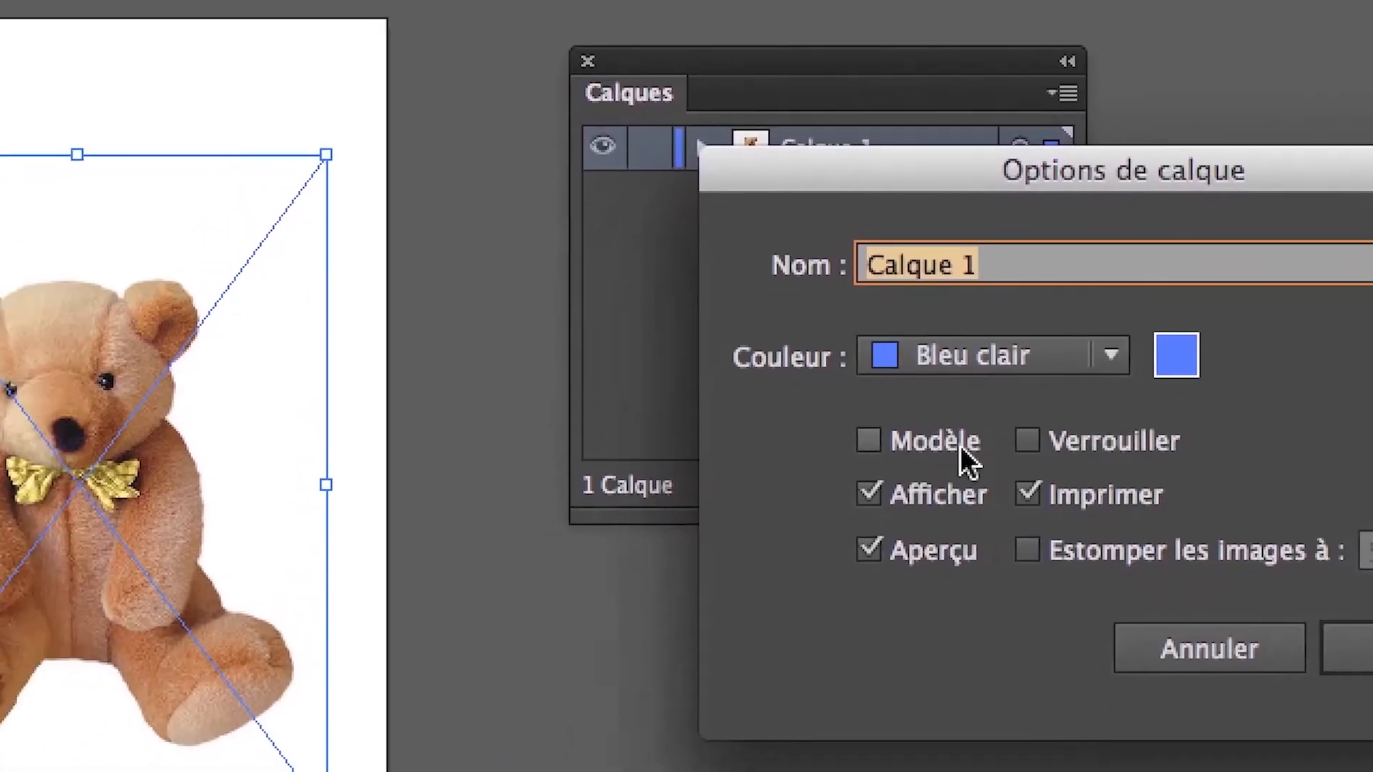
click(980, 637)
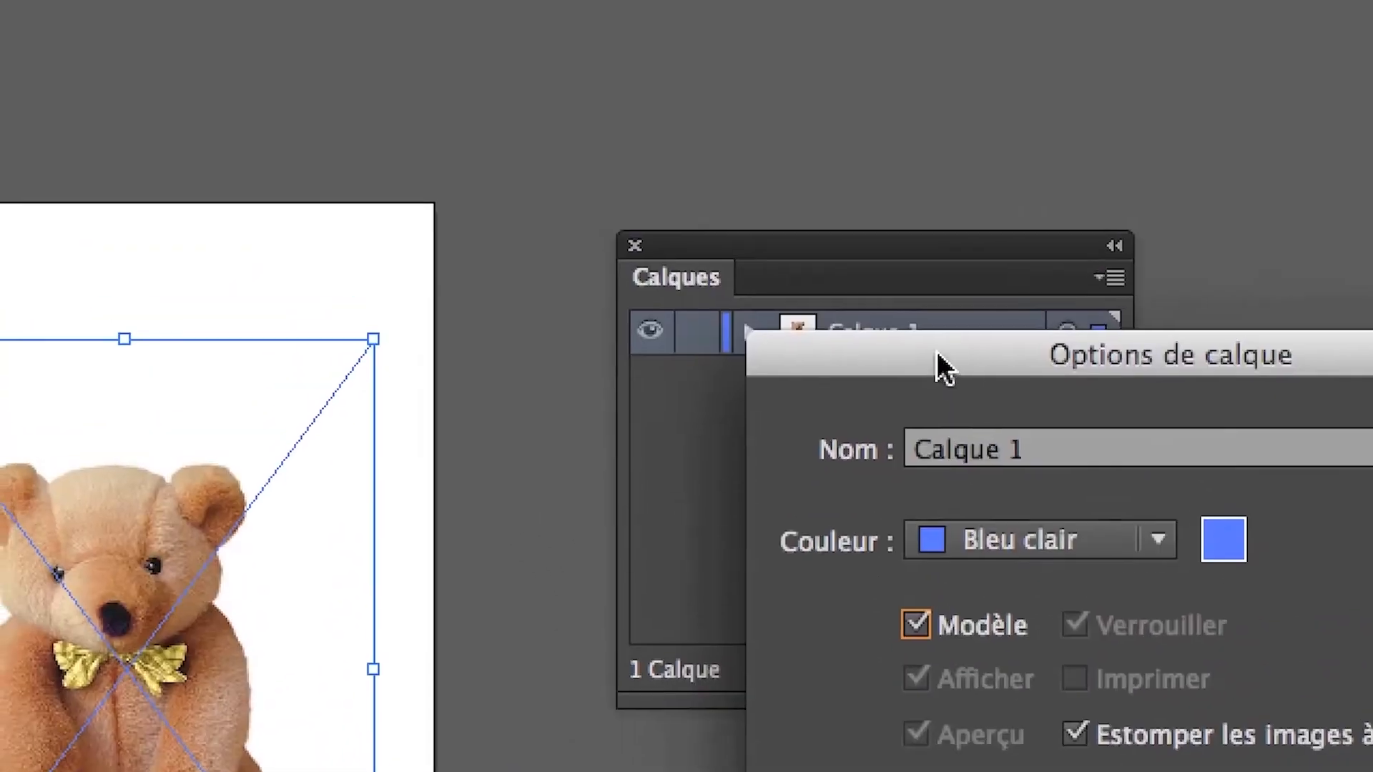
drag(898, 185, 663, 184)
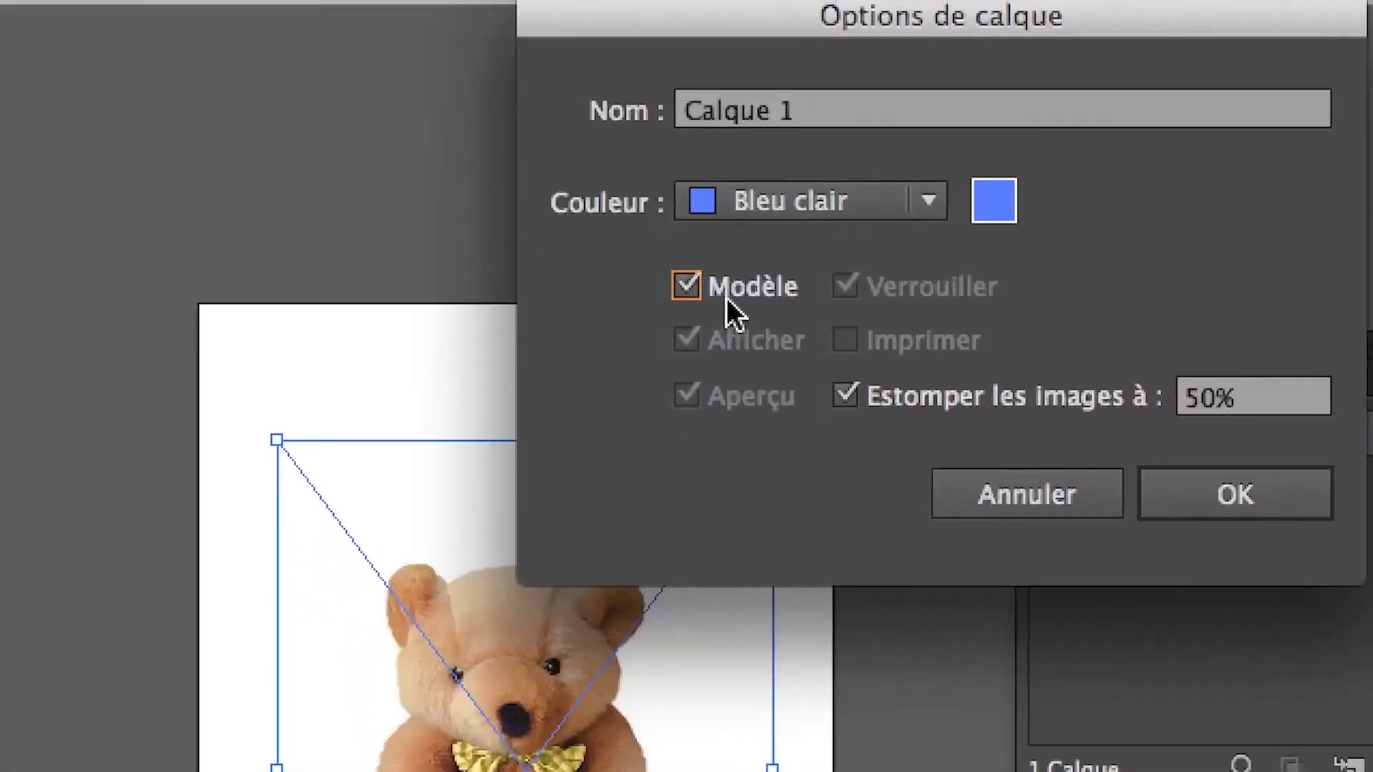
click(893, 637)
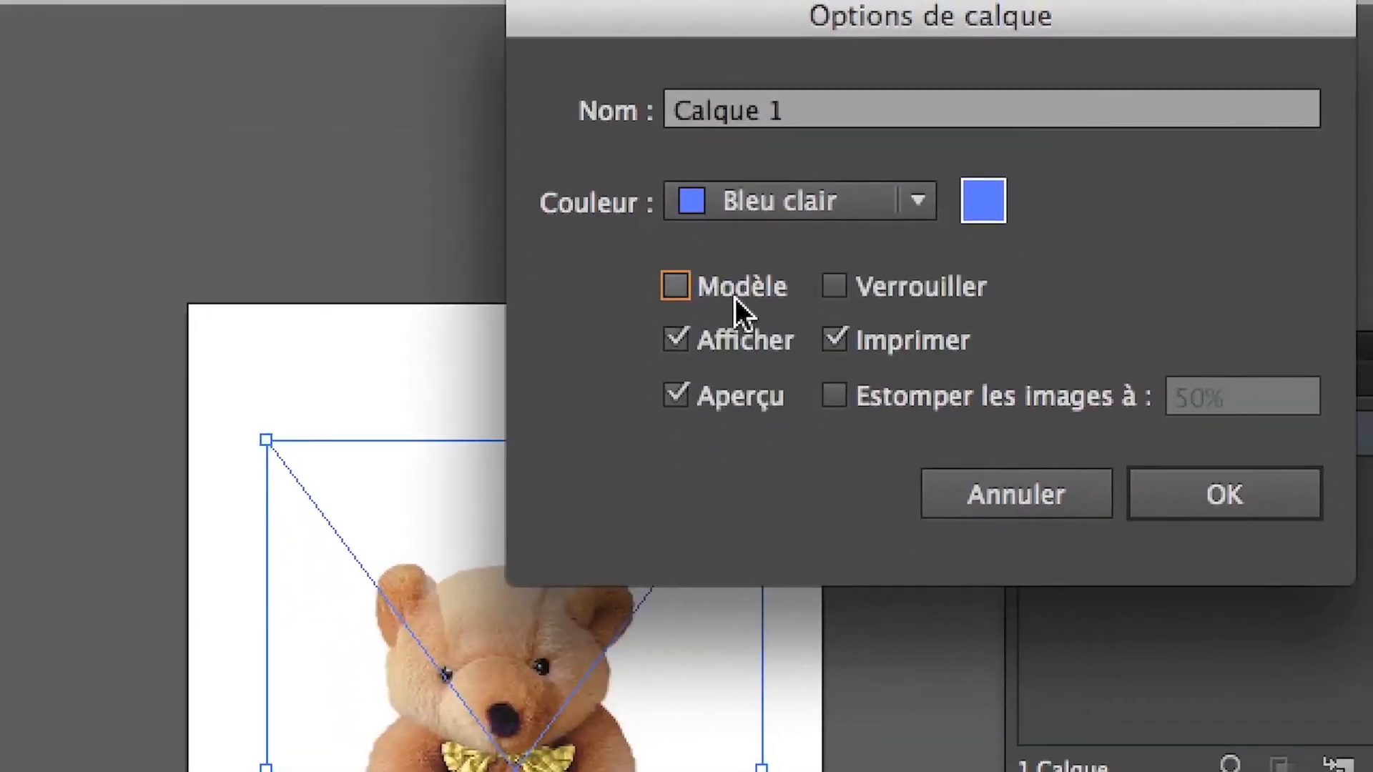
click(735, 300)
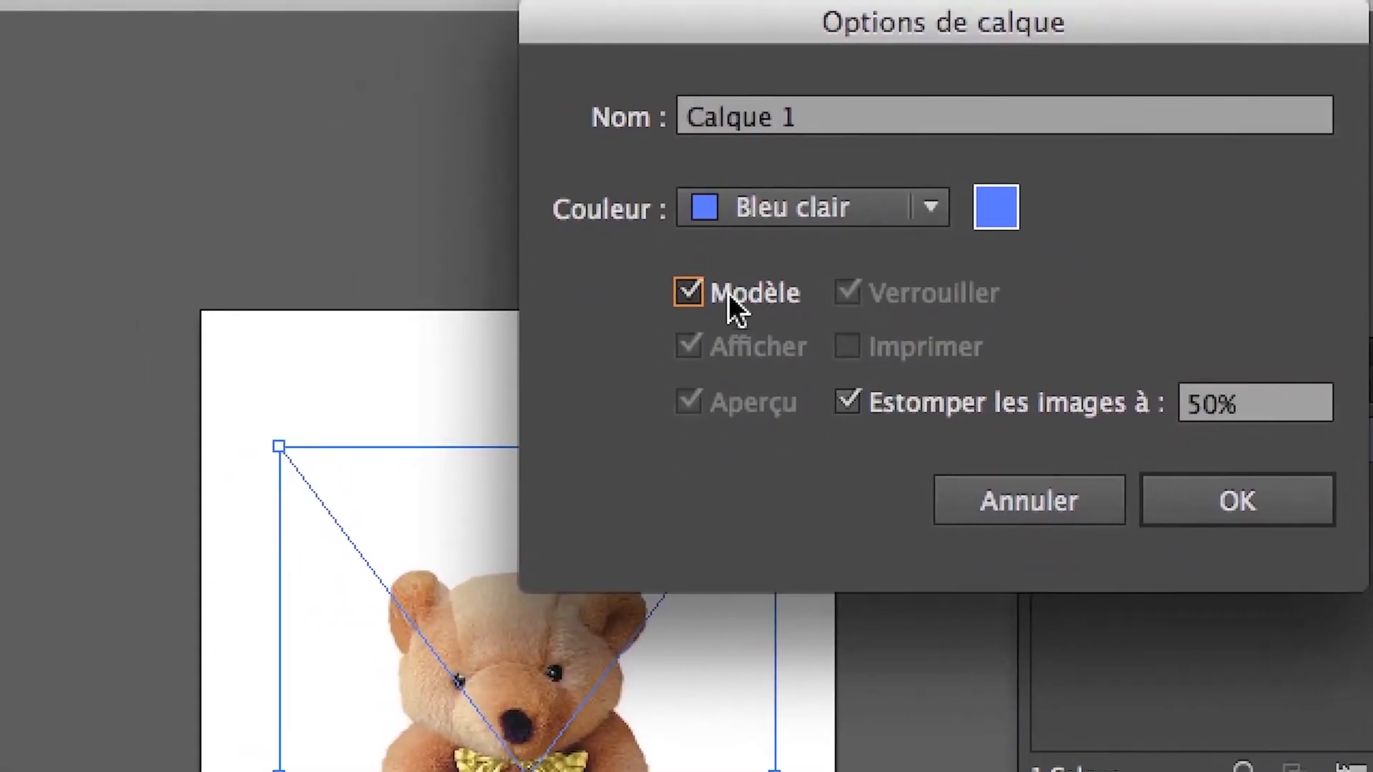
click(669, 294)
click(815, 295)
click(741, 298)
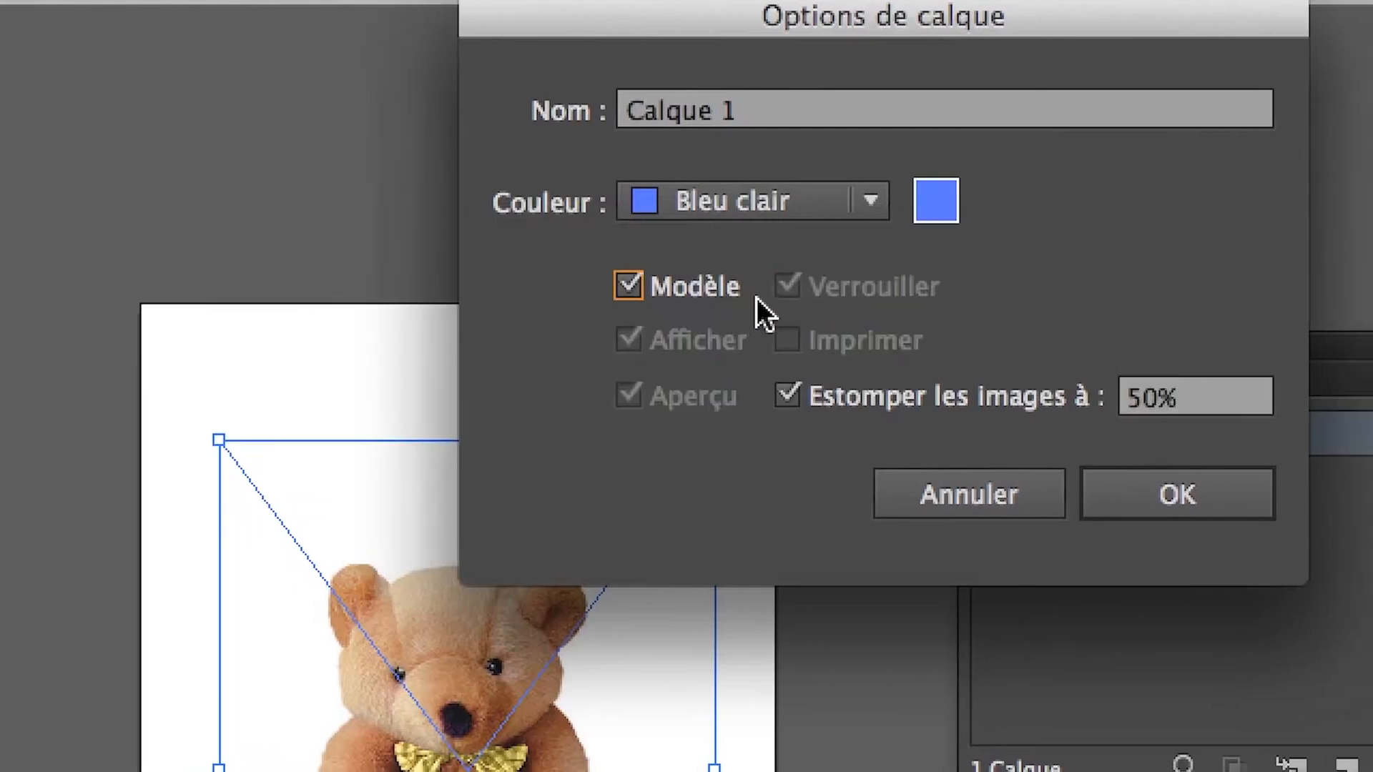
click(743, 296)
click(737, 297)
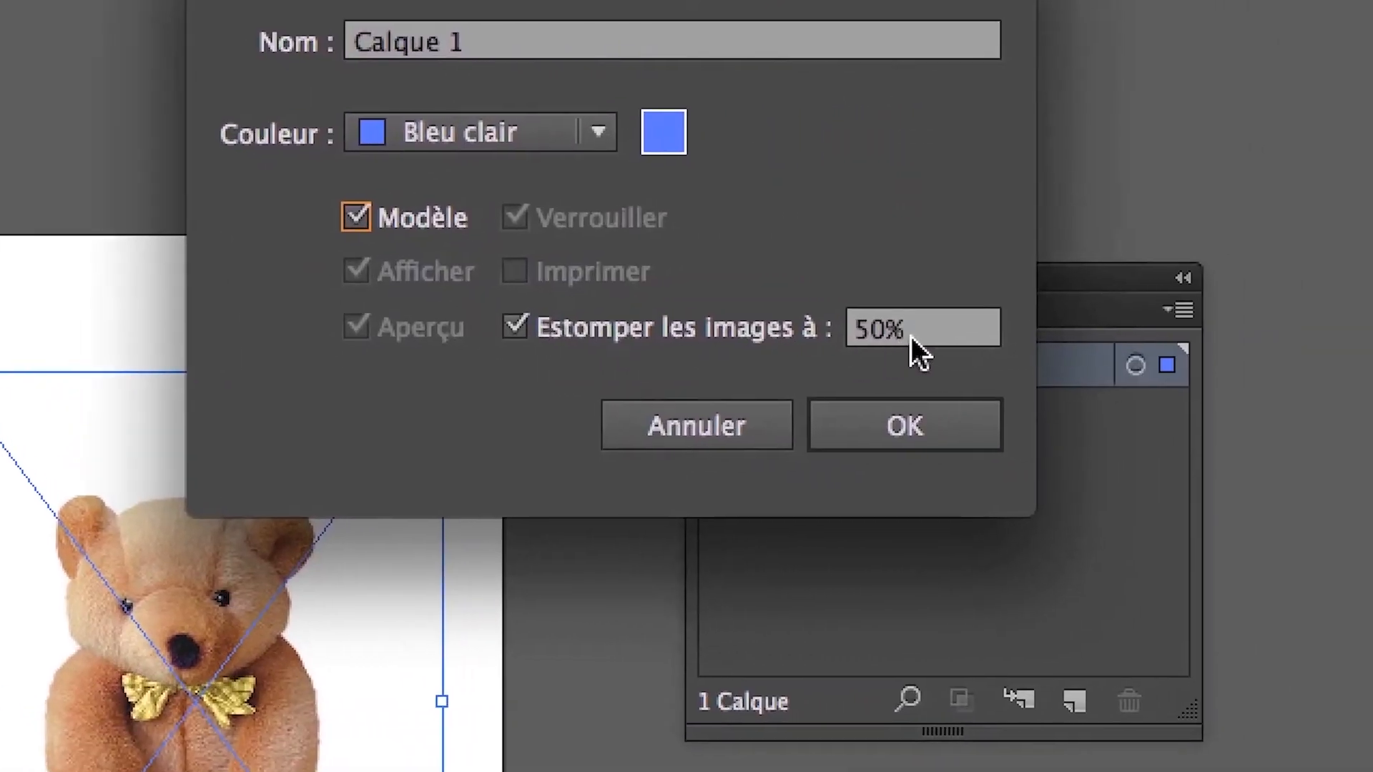
click(1144, 326)
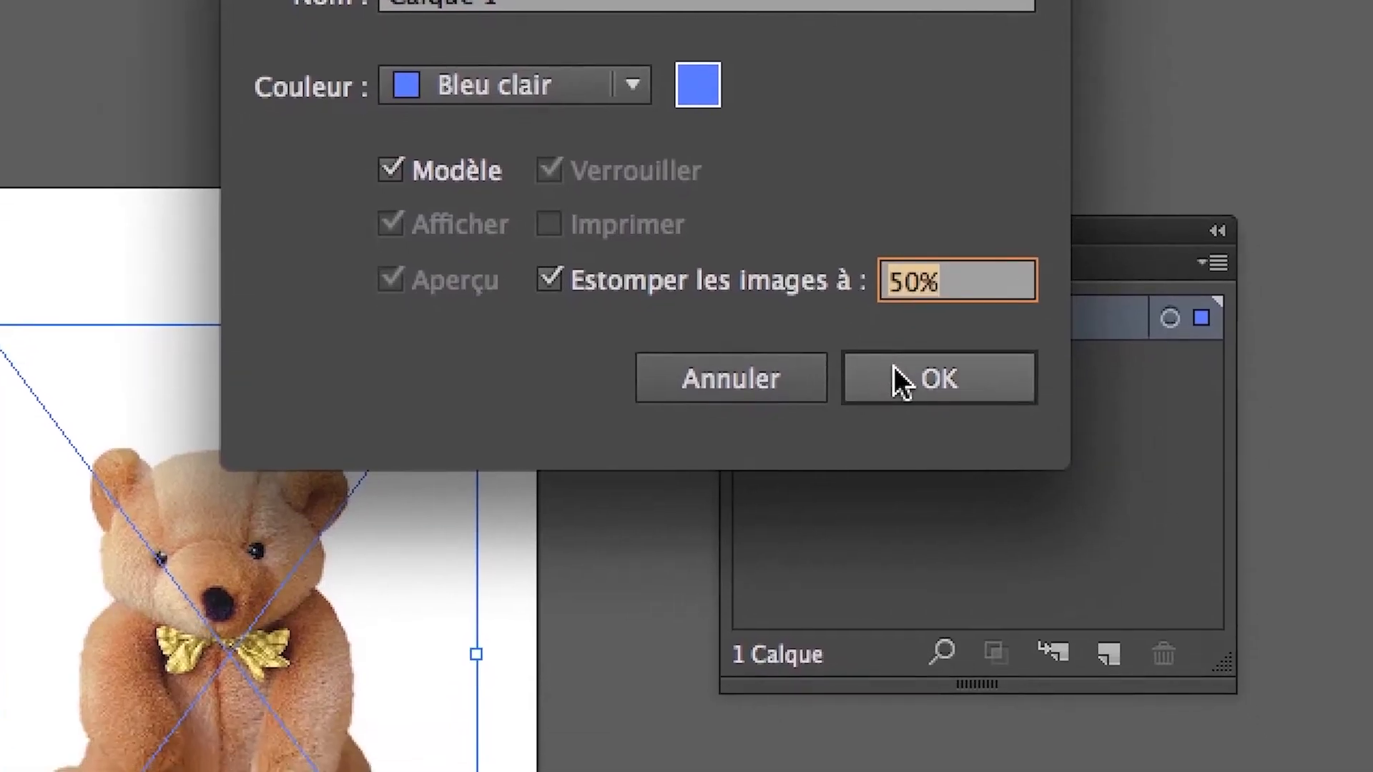
click(930, 427)
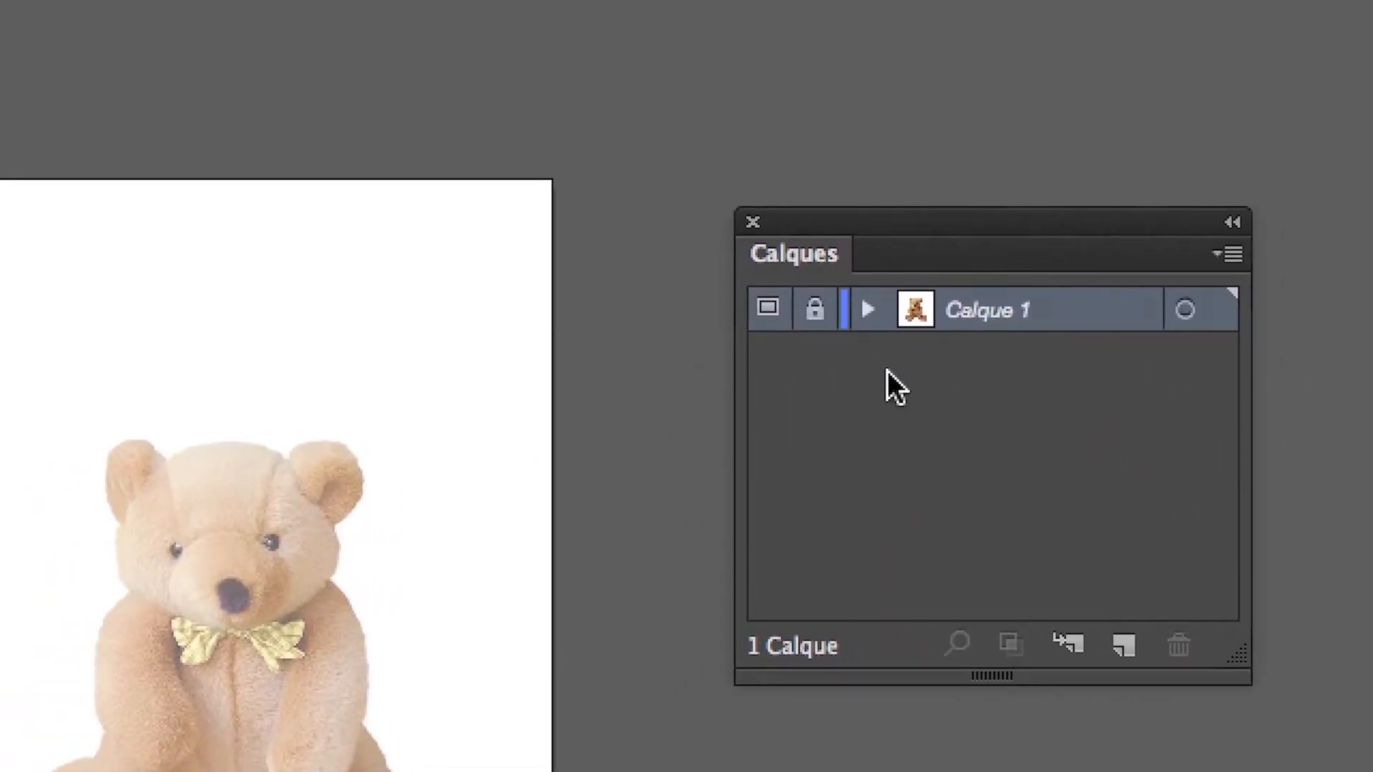
Change the image dimming of template layer Calque 1 to 20%
double_click(1069, 316)
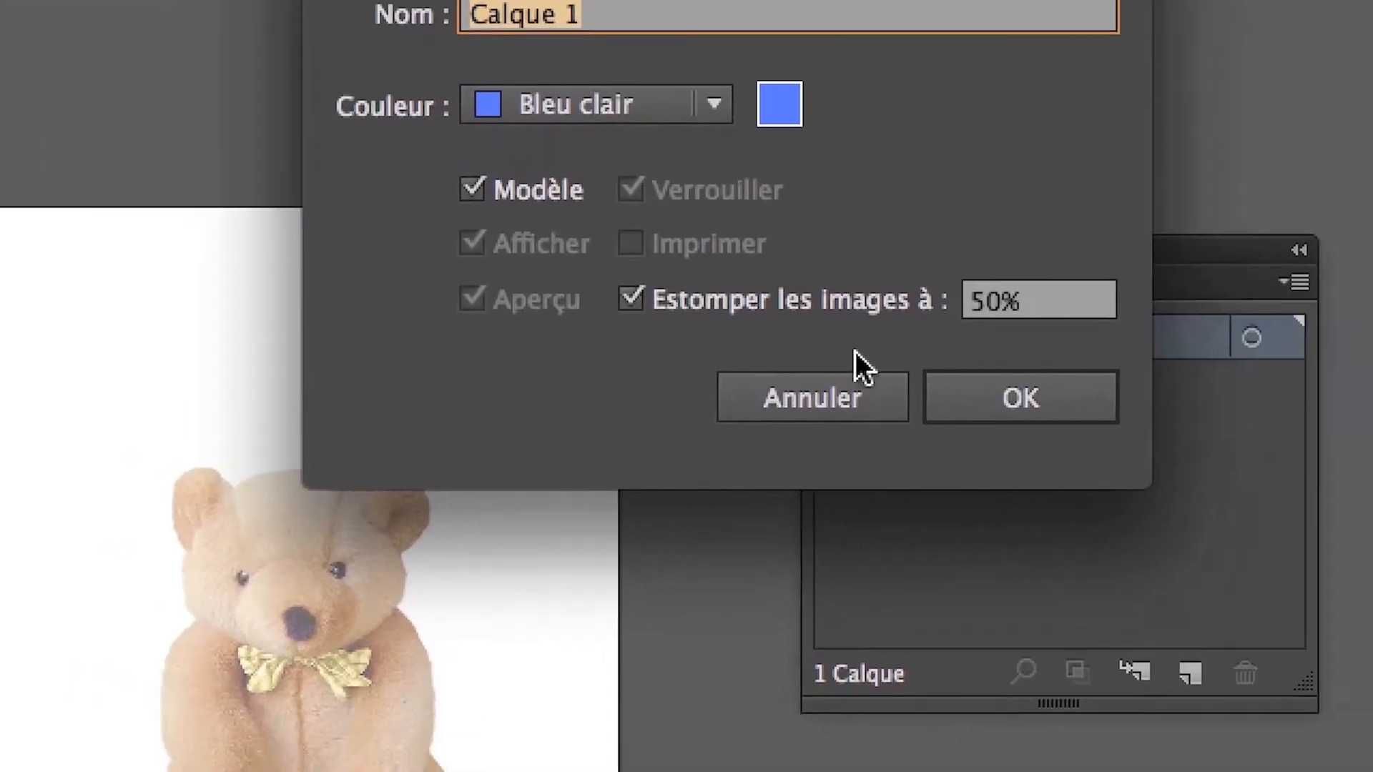
click(1187, 500)
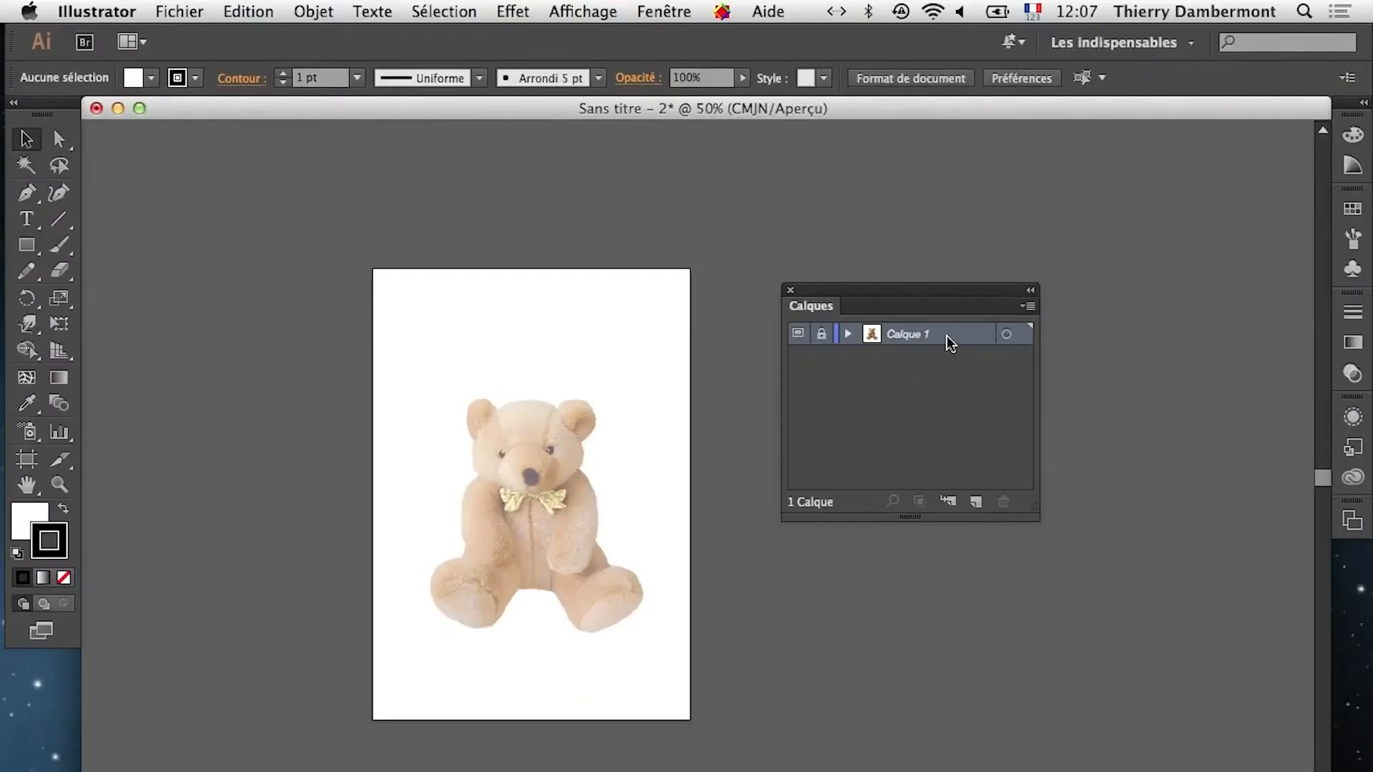
double_click(951, 344)
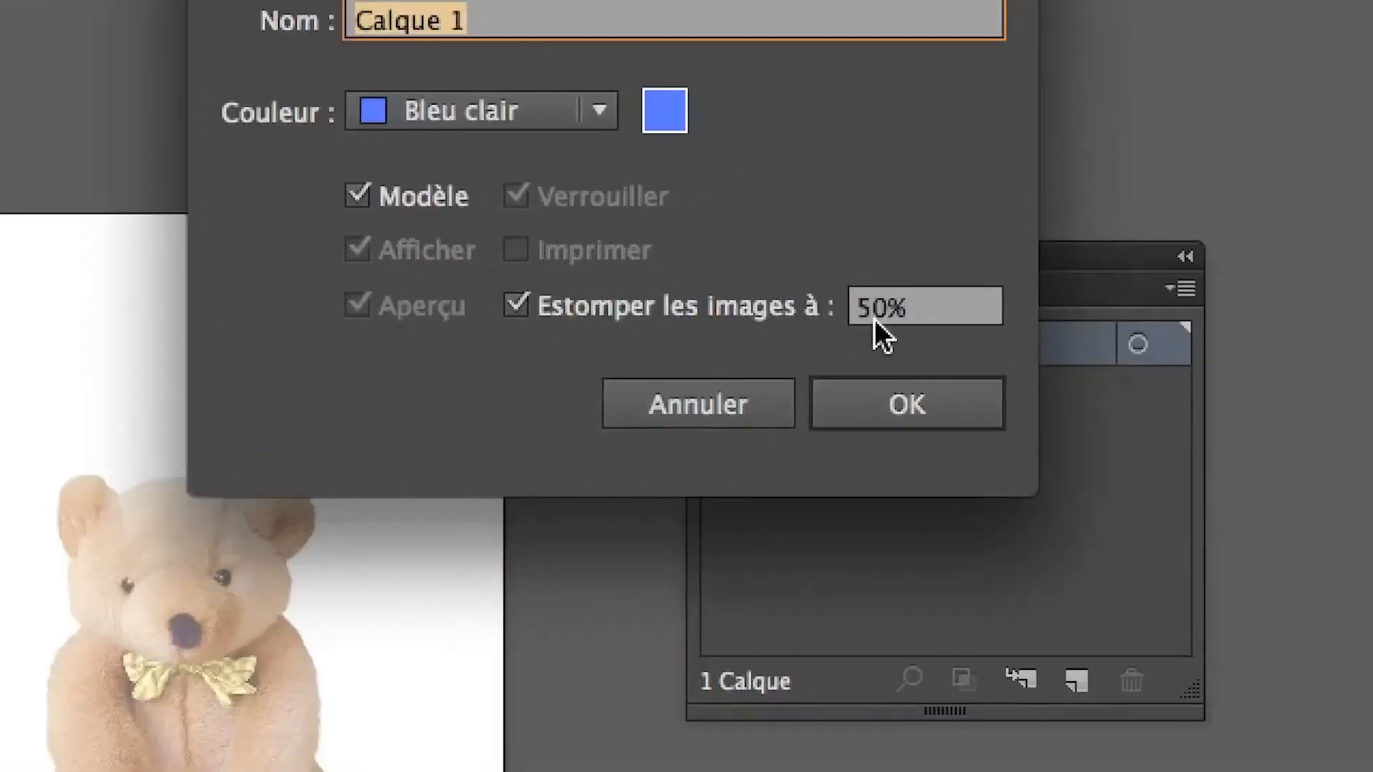
click(874, 319)
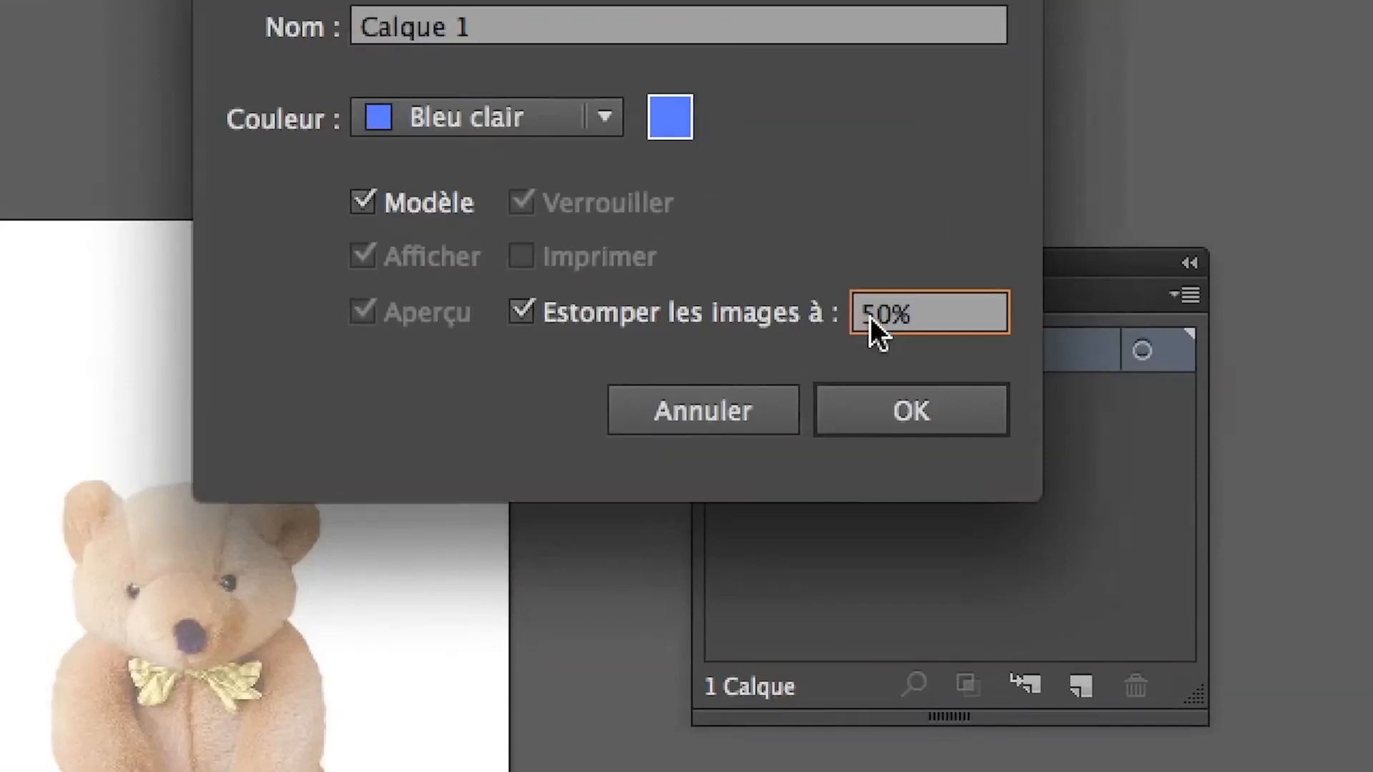
key(BackSpace)
text(2)
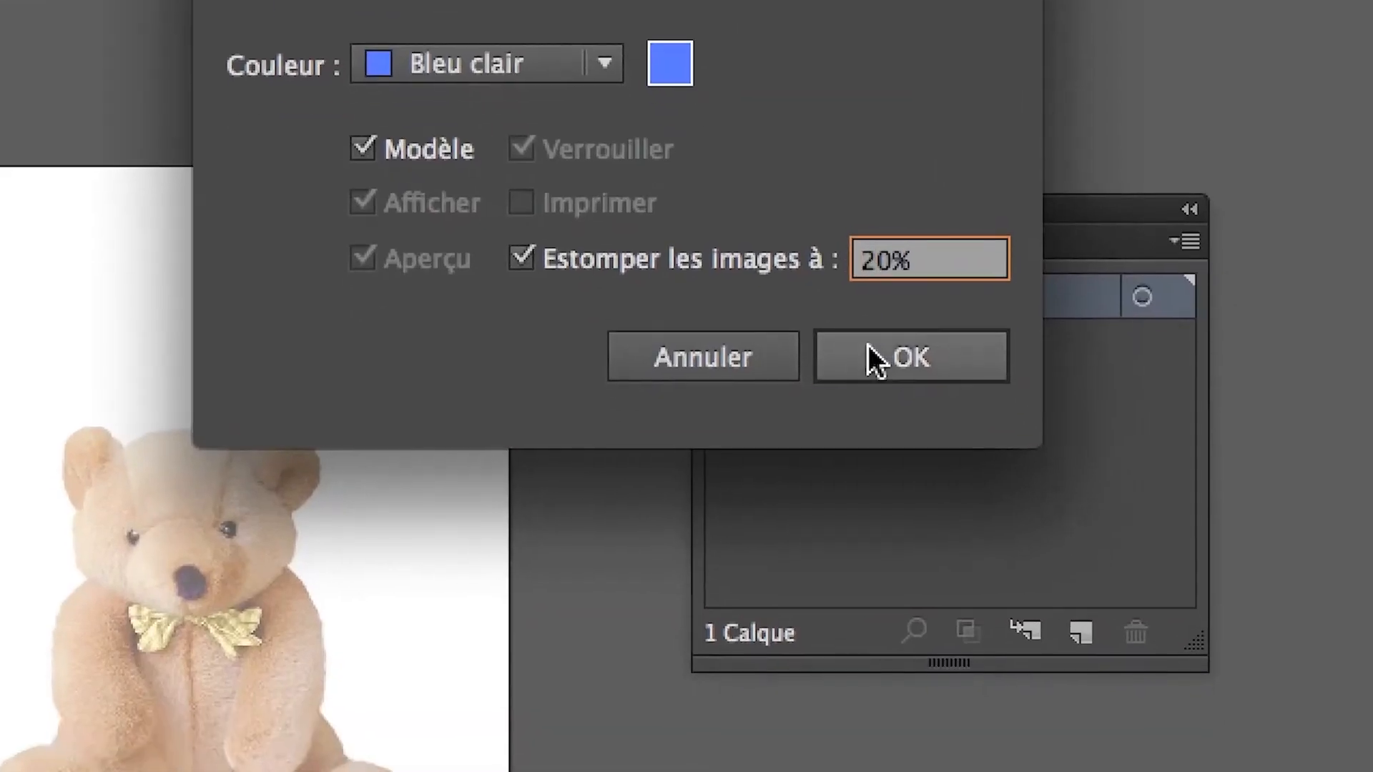
click(885, 405)
Set the image dimming of template layer Calque 1 to 80%
double_click(954, 297)
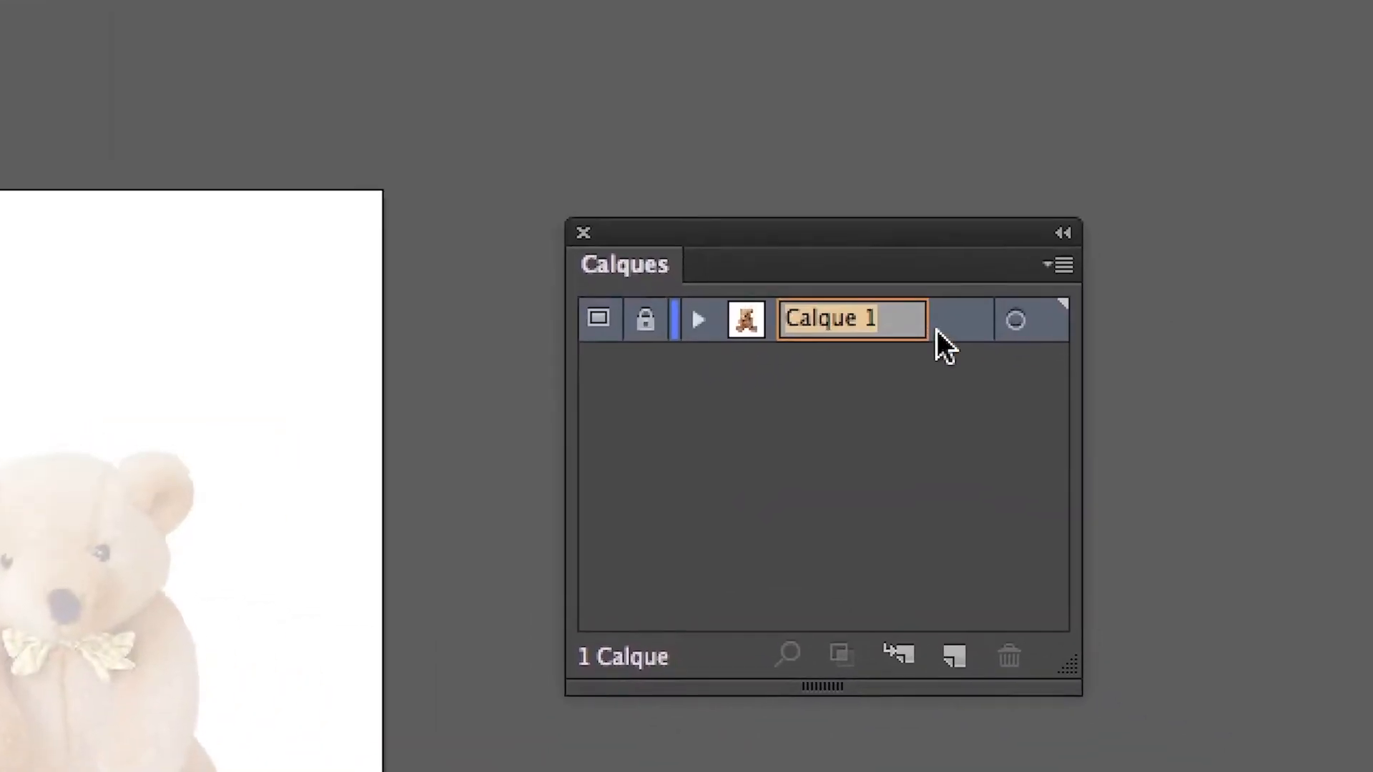
double_click(937, 329)
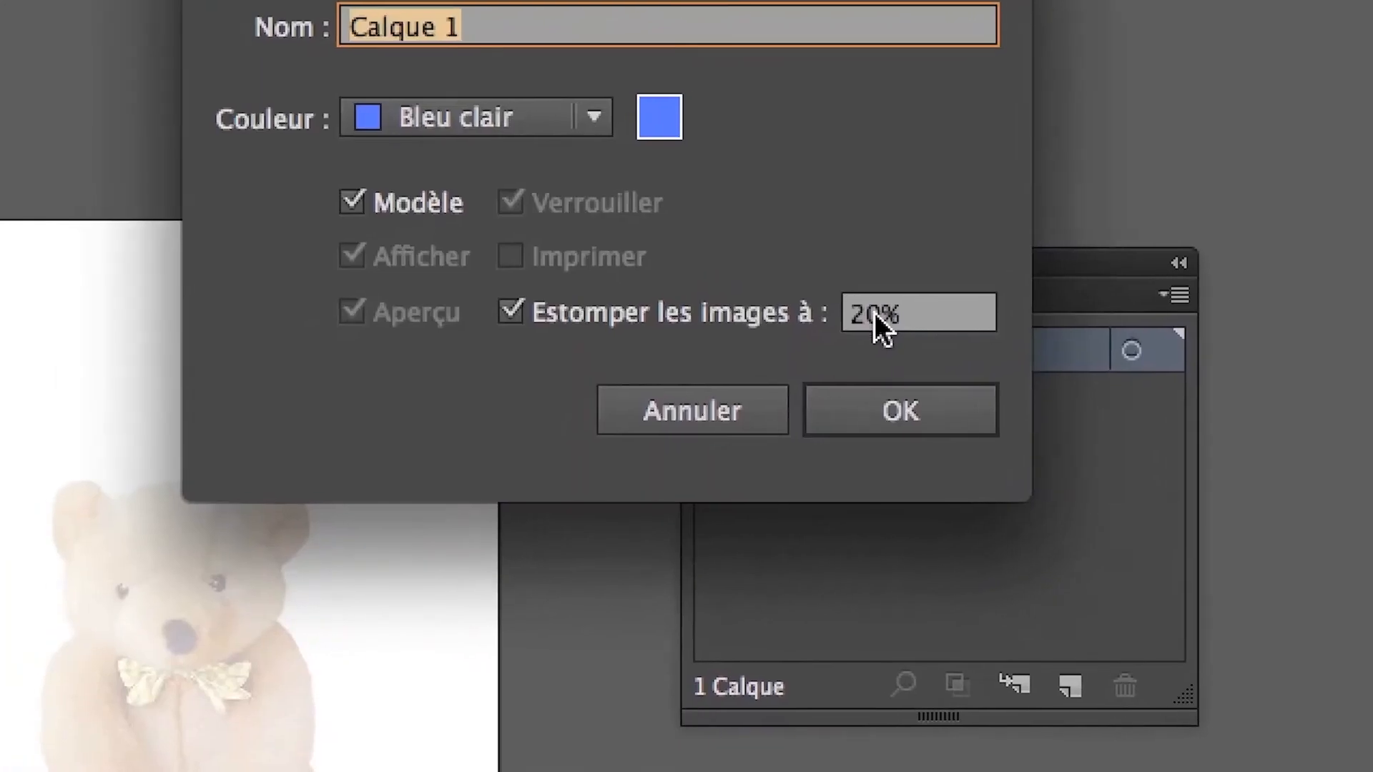
drag(874, 312, 865, 312)
text(8)
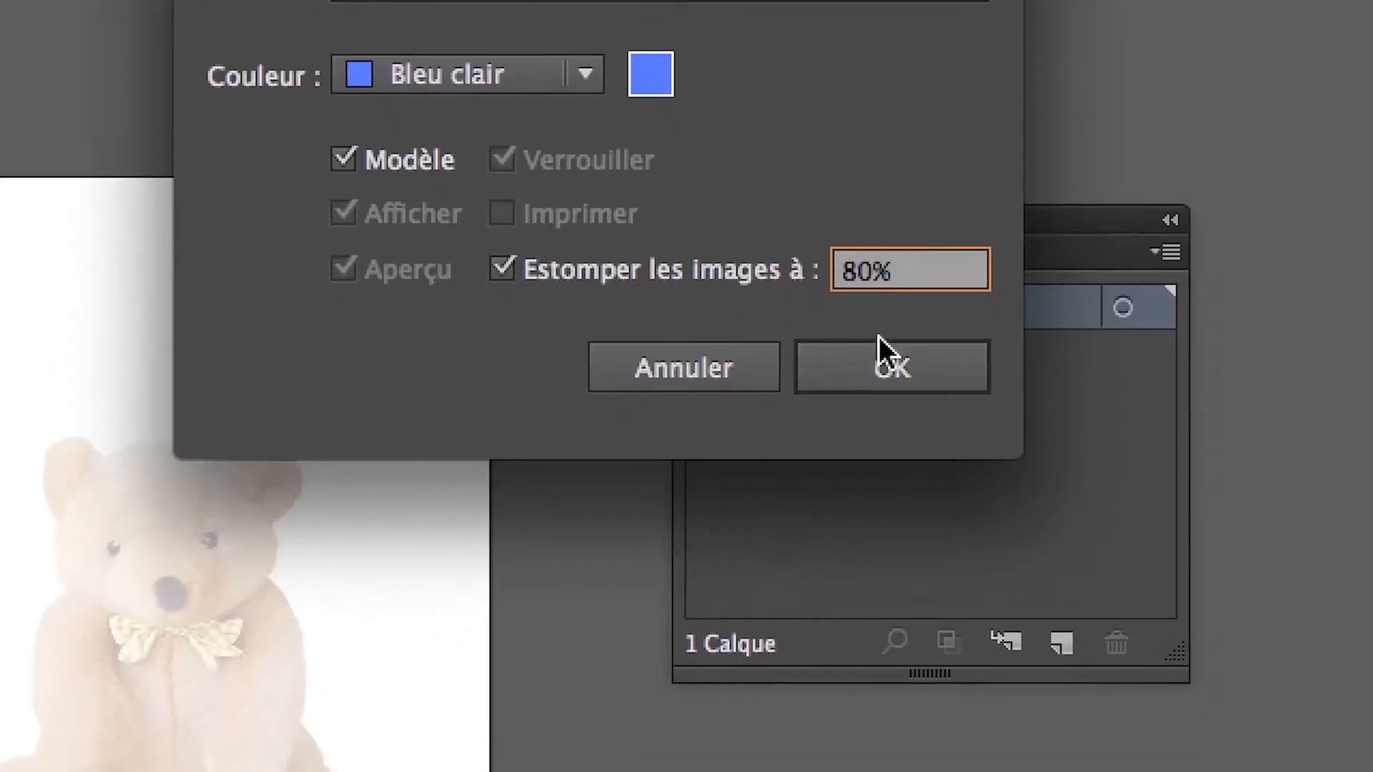
click(908, 397)
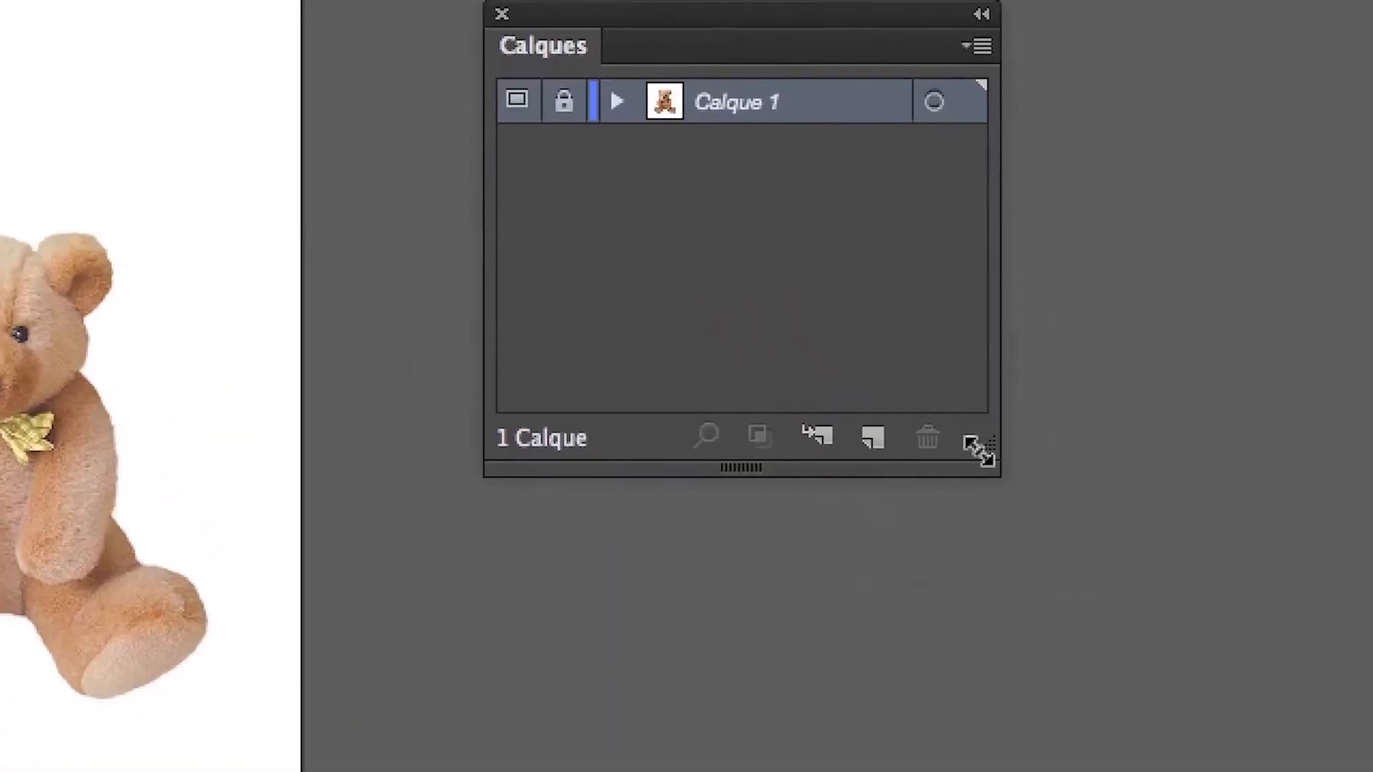
Widen the layers list and set the image dimming of template layer Calque 1 to 50%
drag(1101, 509, 1369, 509)
double_click(949, 325)
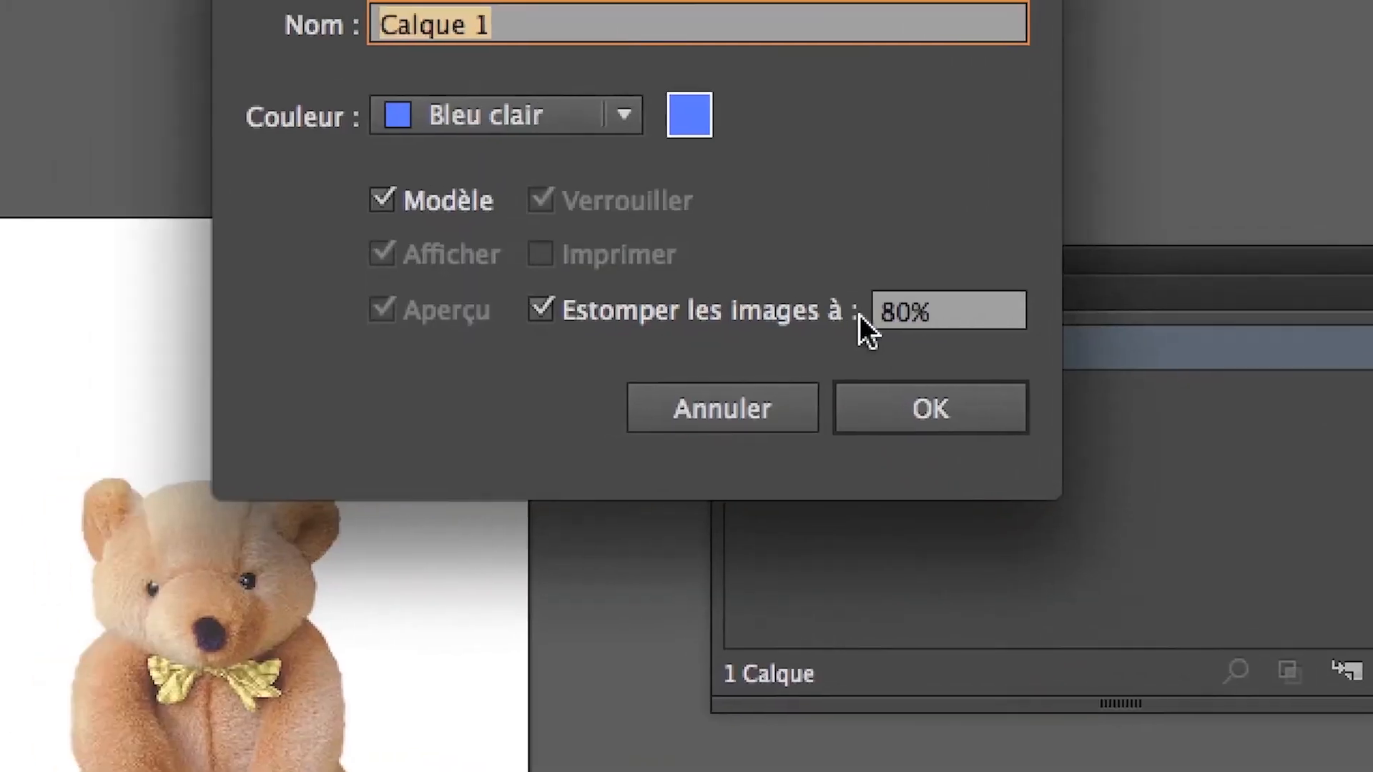
drag(721, 293, 706, 294)
text(5)
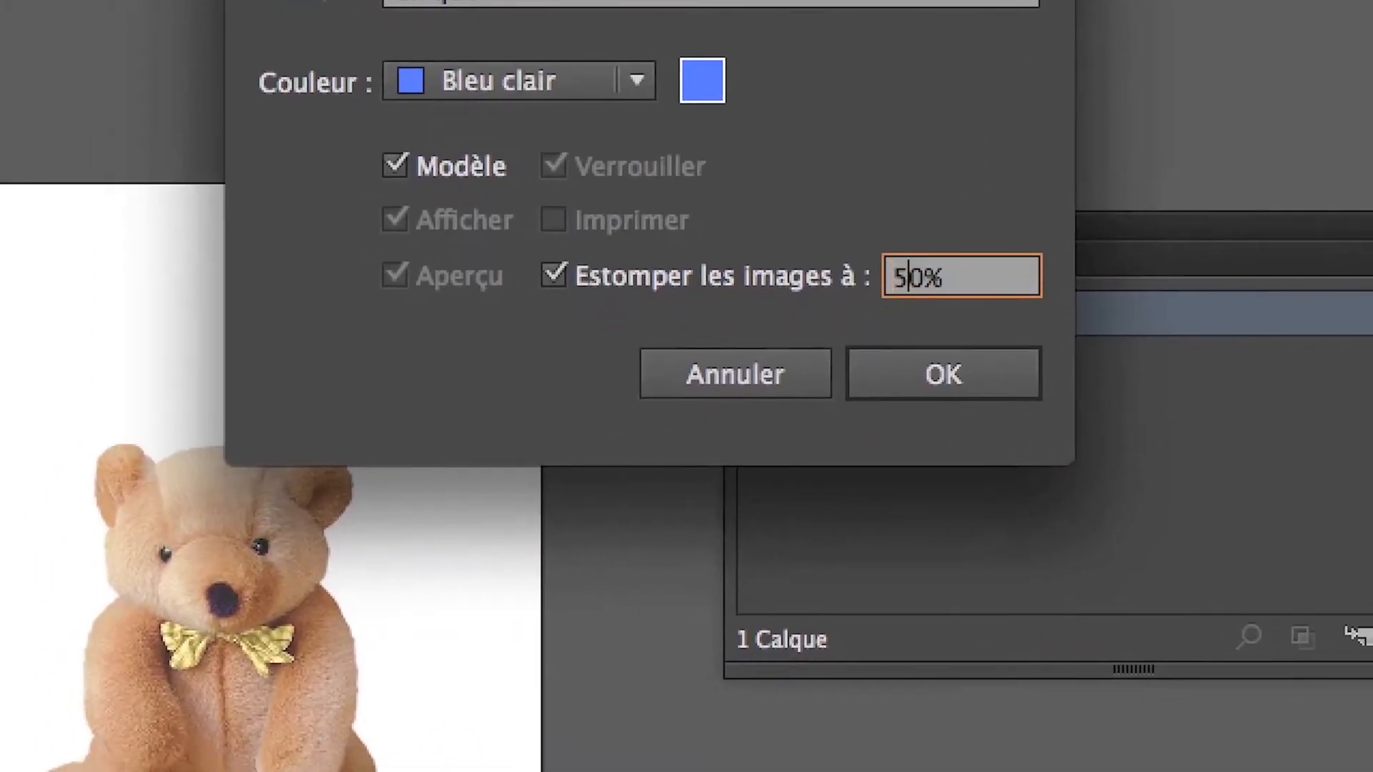
click(880, 386)
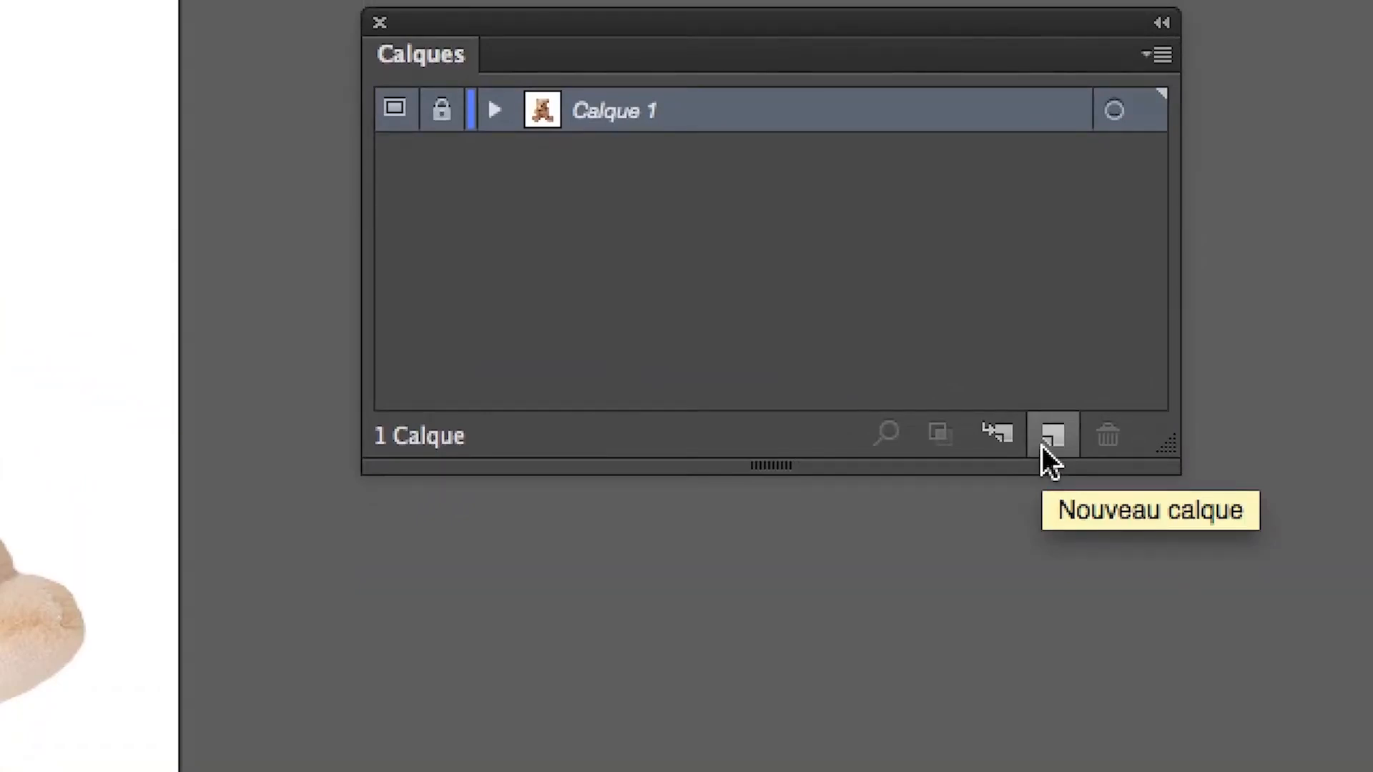
Create a new layer above Calque 1 and place a vertical ruler guide through the middle of the bear at about 101 mm
click(1044, 444)
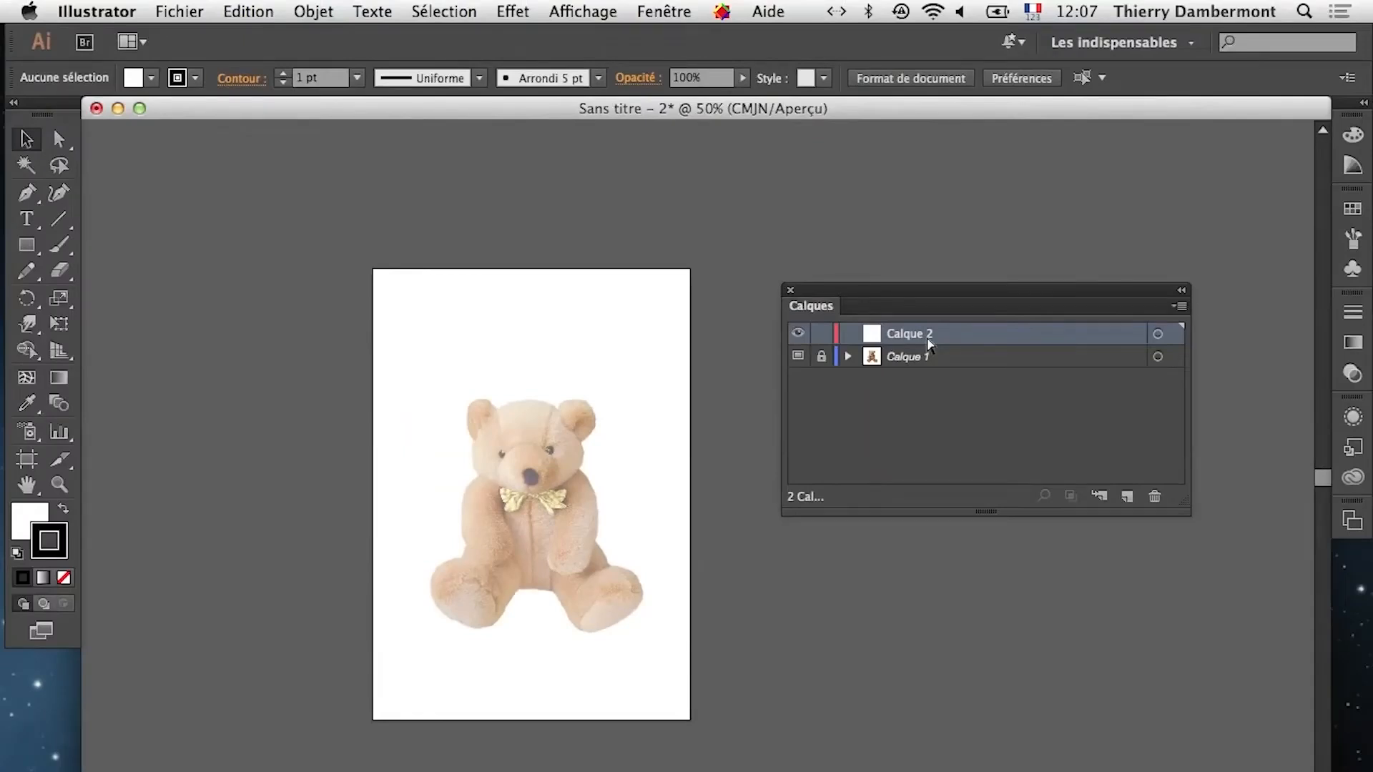
key(super+r)
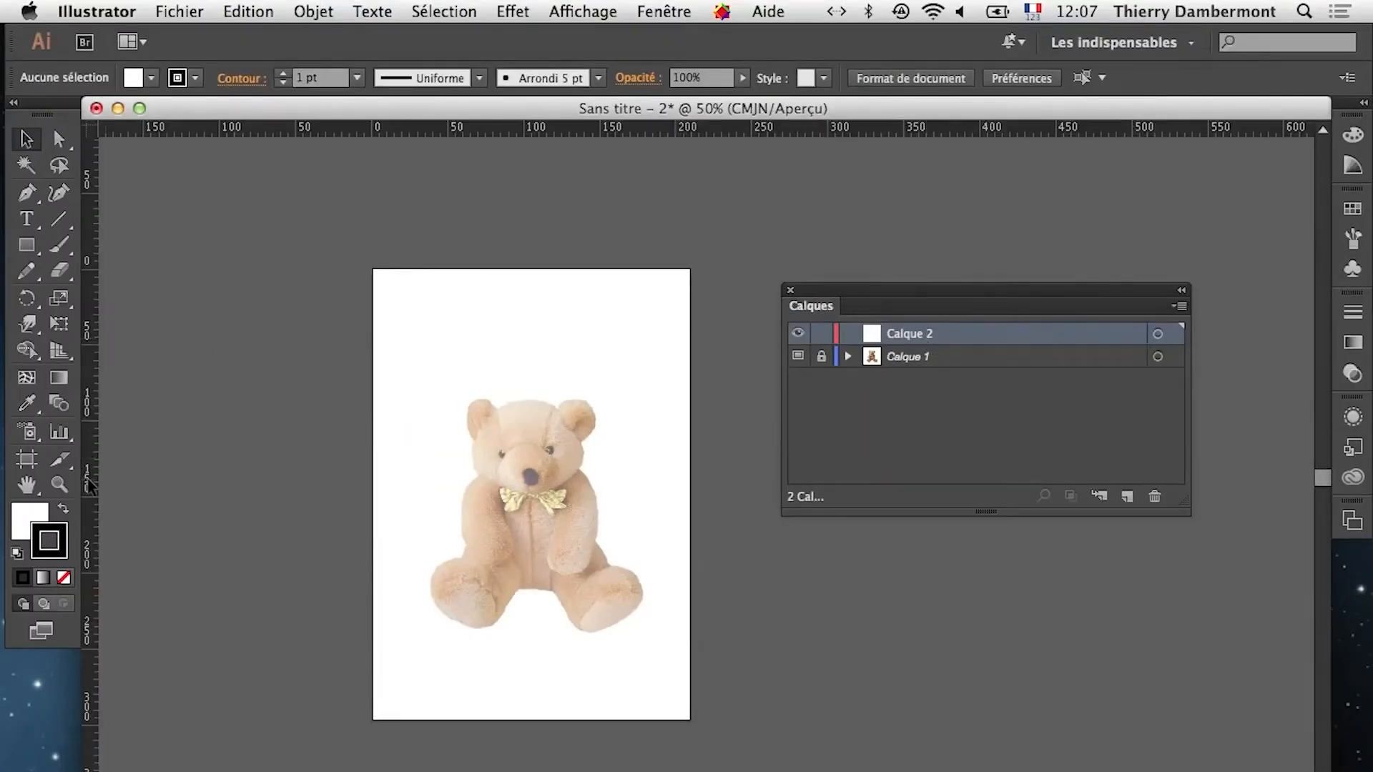
drag(89, 486, 530, 509)
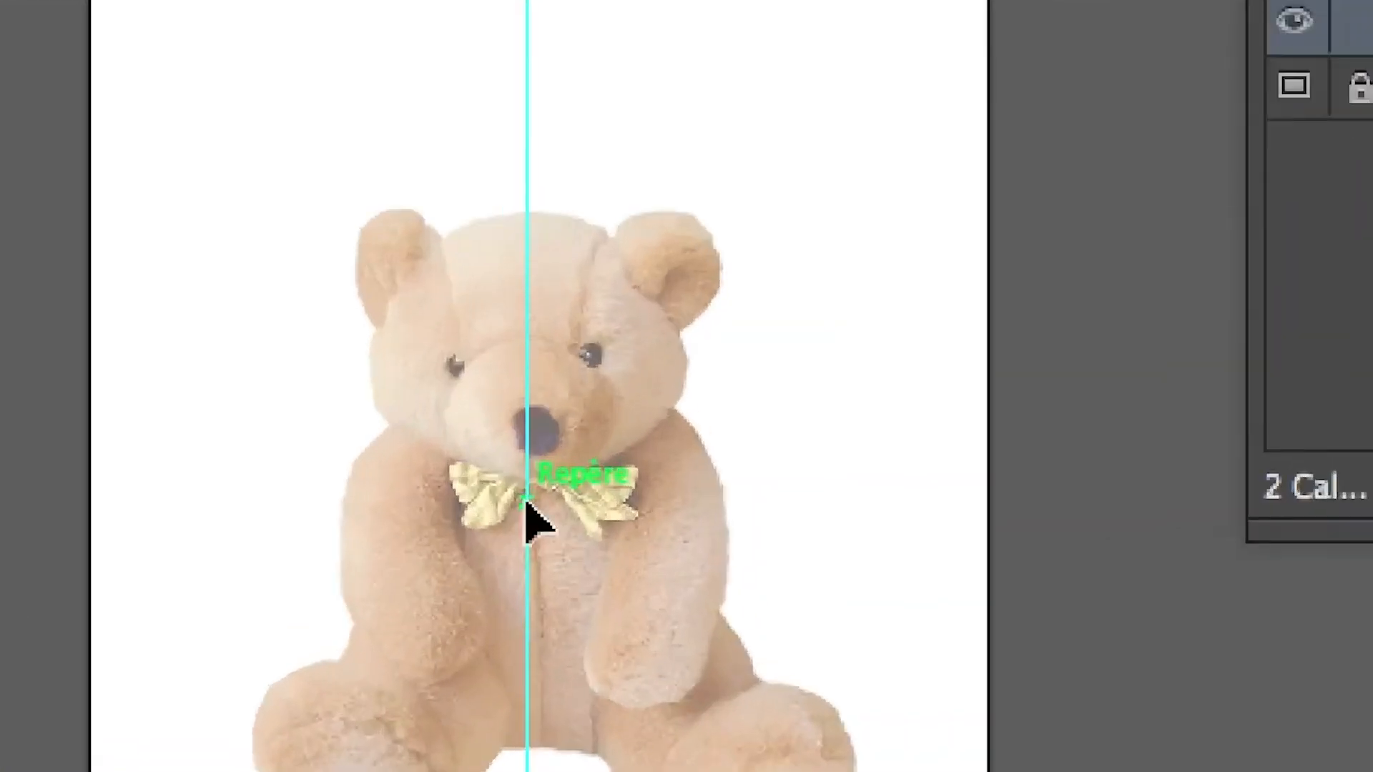
mouse_move(541, 504)
mouse_down()
mouse_move(698, 520)
mouse_move(532, 523)
mouse_move(524, 512)
mouse_move(537, 510)
mouse_move(519, 512)
mouse_move(567, 527)
mouse_move(512, 533)
mouse_move(527, 507)
mouse_up()
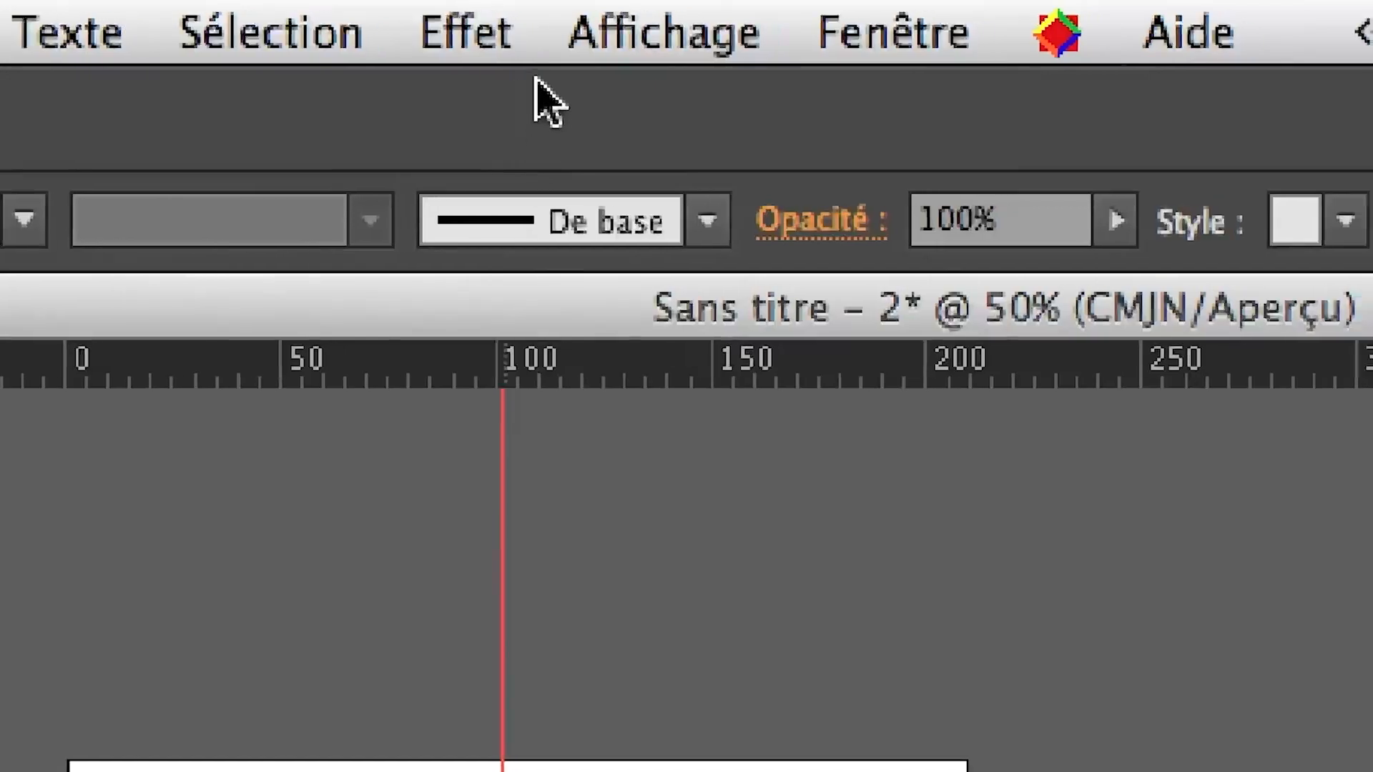
Turn off smart guides (Repères commentés) and shift the vertical guide onto the bear's symmetry axis through the nose, at about 104 mm
click(587, 40)
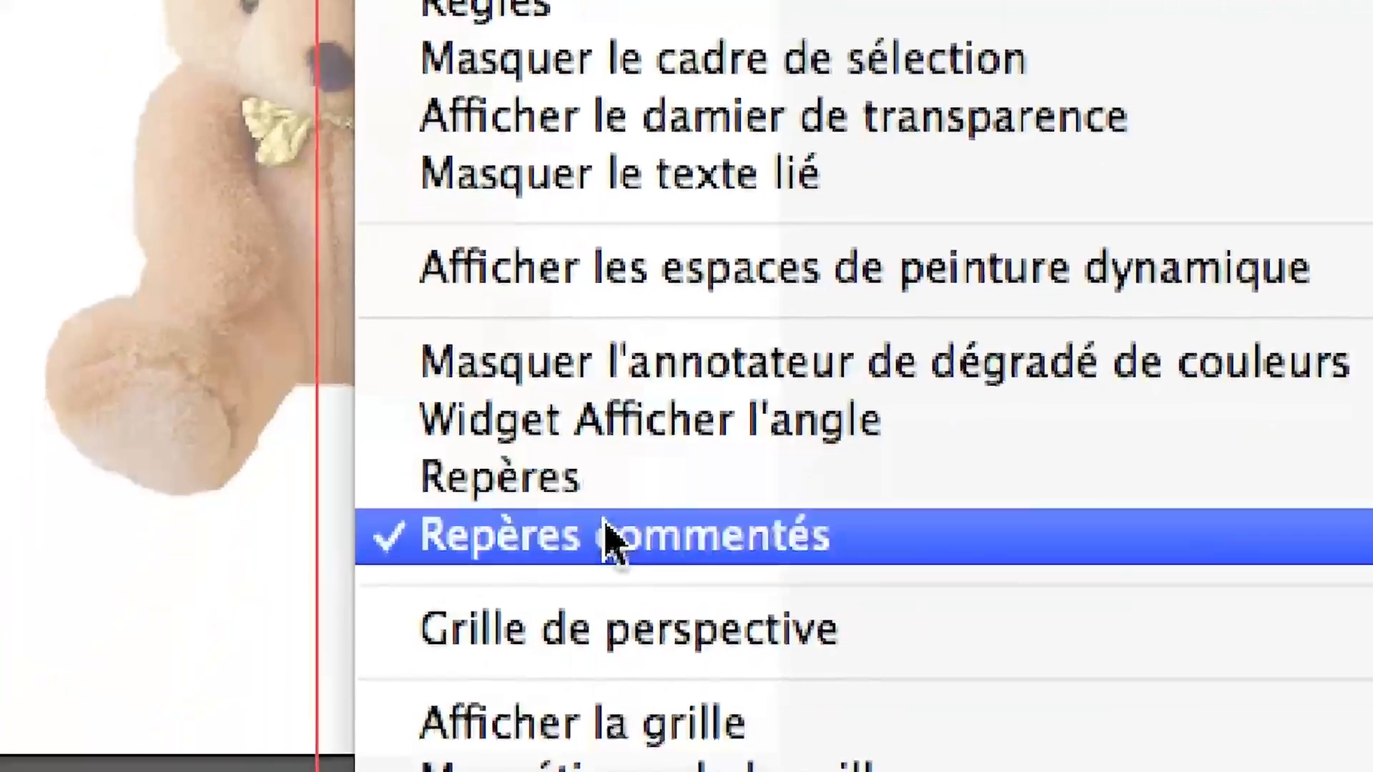
click(608, 541)
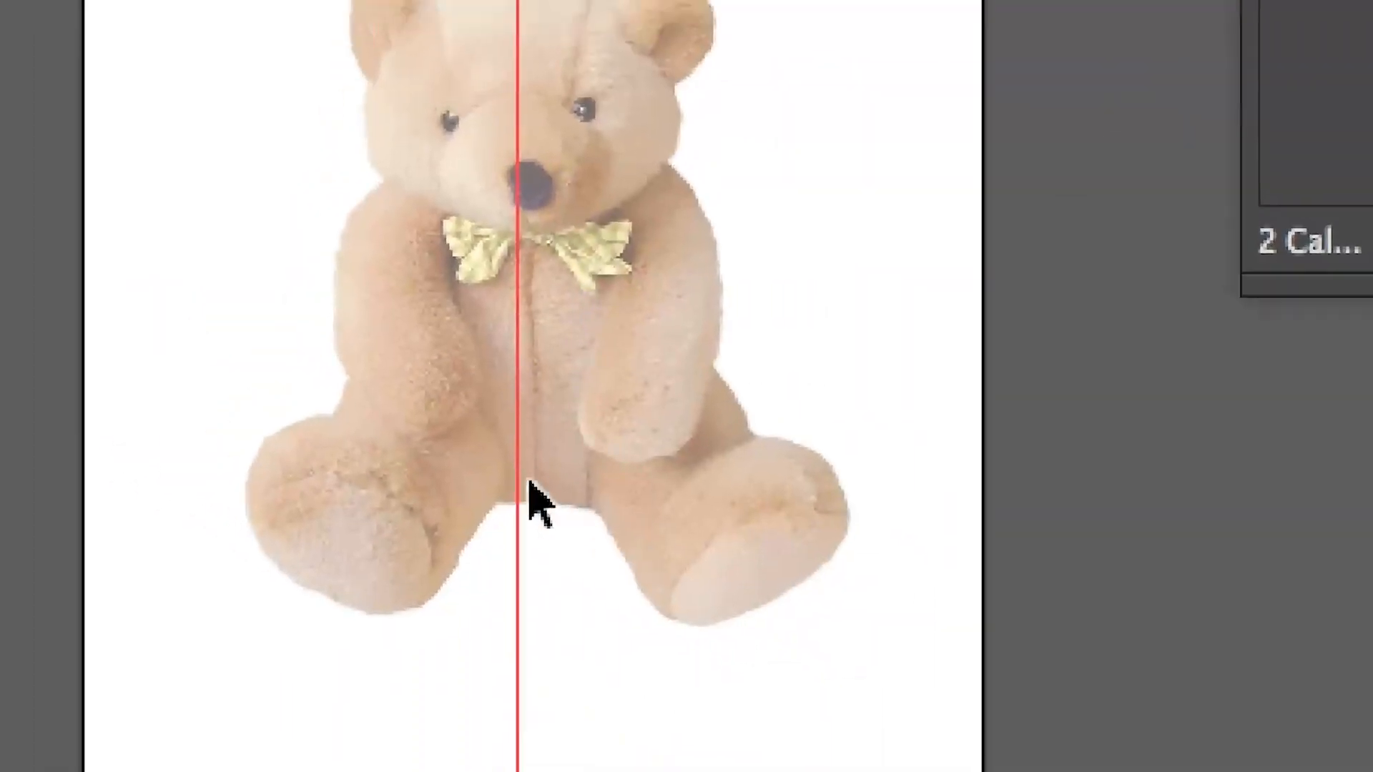
mouse_move(541, 474)
mouse_down()
mouse_move(466, 471)
mouse_move(565, 476)
mouse_move(553, 477)
mouse_up()
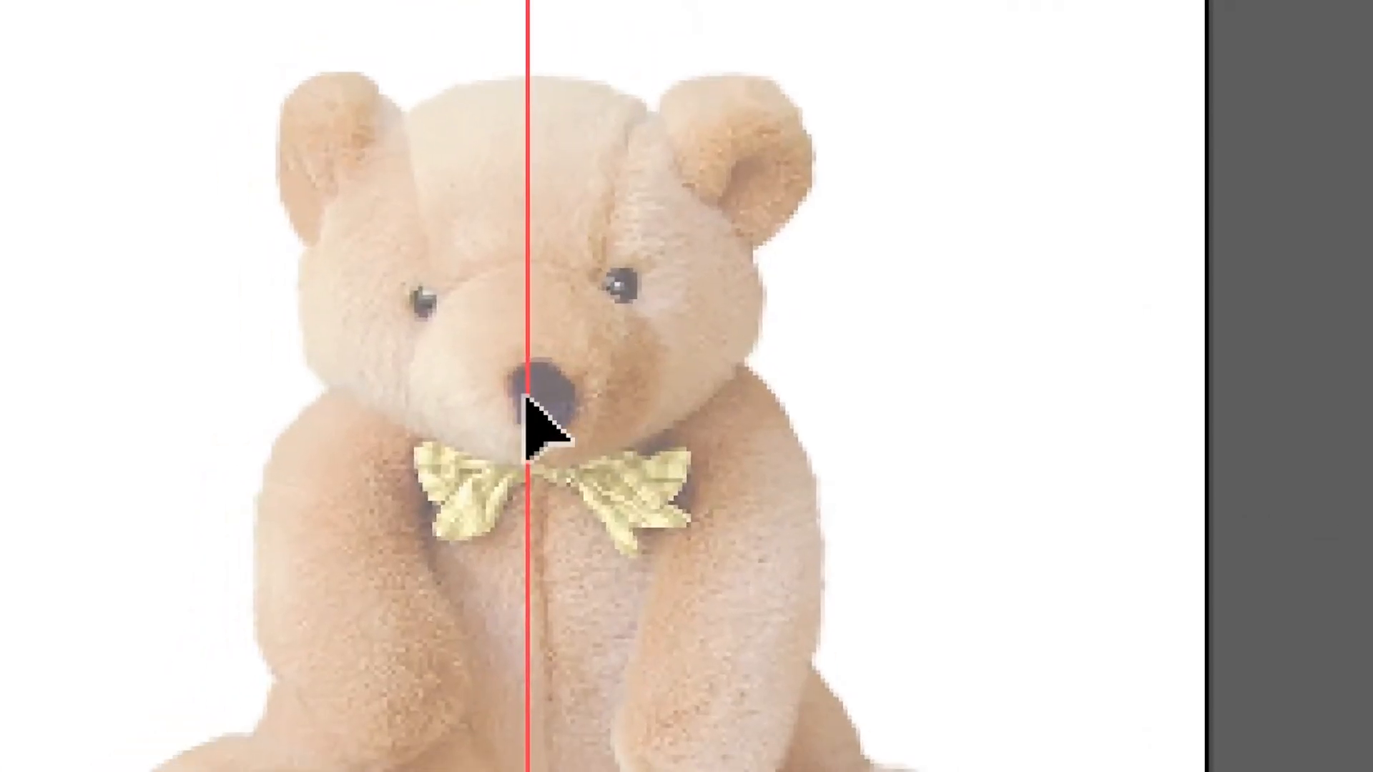
drag(469, 386, 531, 408)
scroll(535, 396, up, 3)
scroll(531, 408, down, 4)
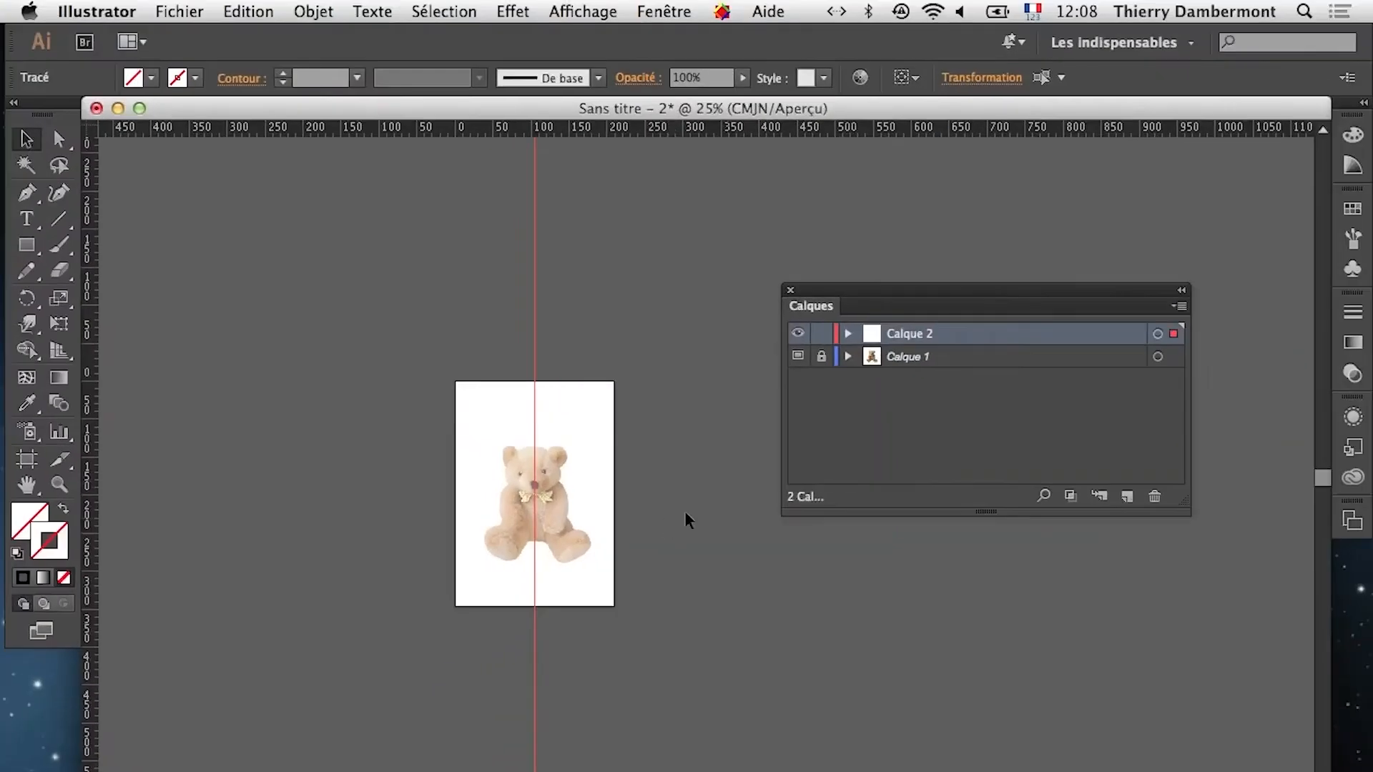
scroll(687, 520, up, 4)
drag(420, 512, 697, 452)
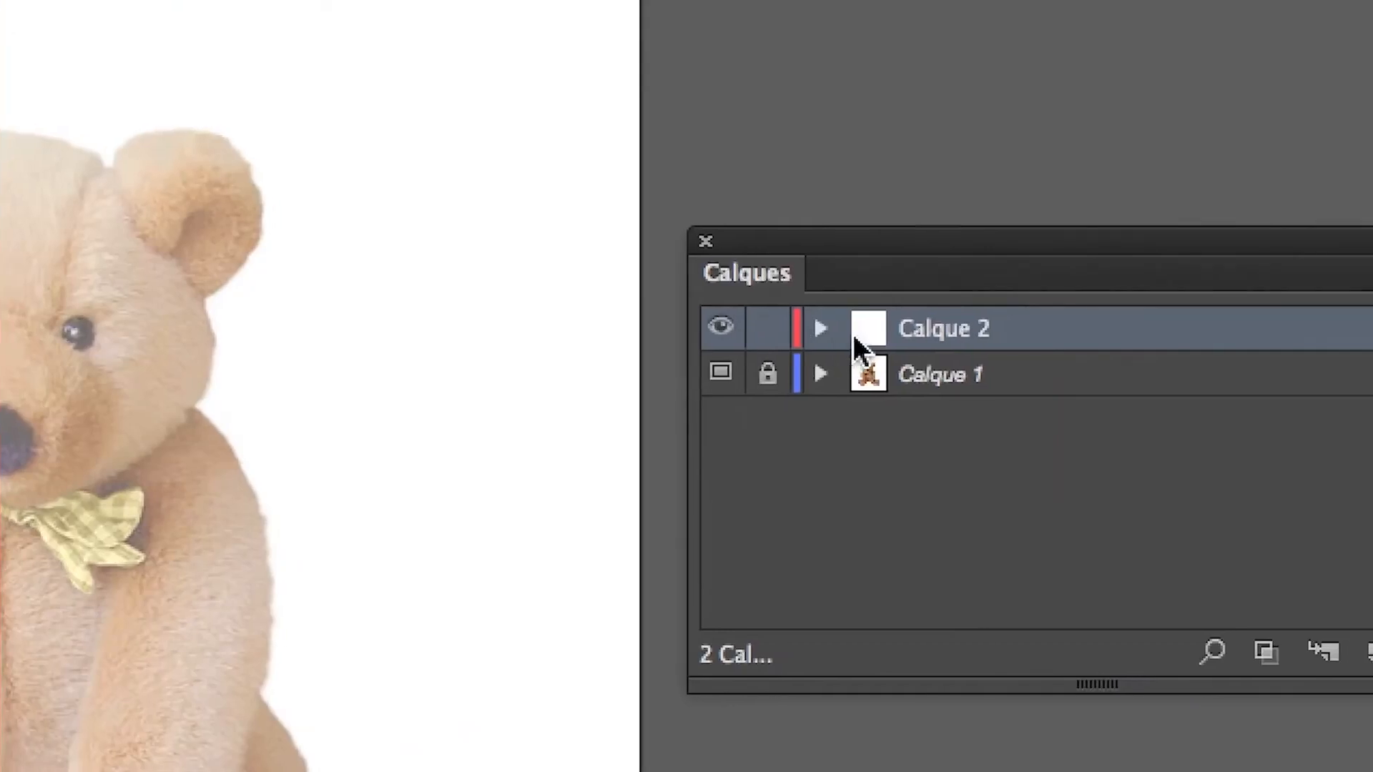
Rename the guide's layer "repère vertical pour la symétrie" and lock it
double_click(982, 332)
text(repè)
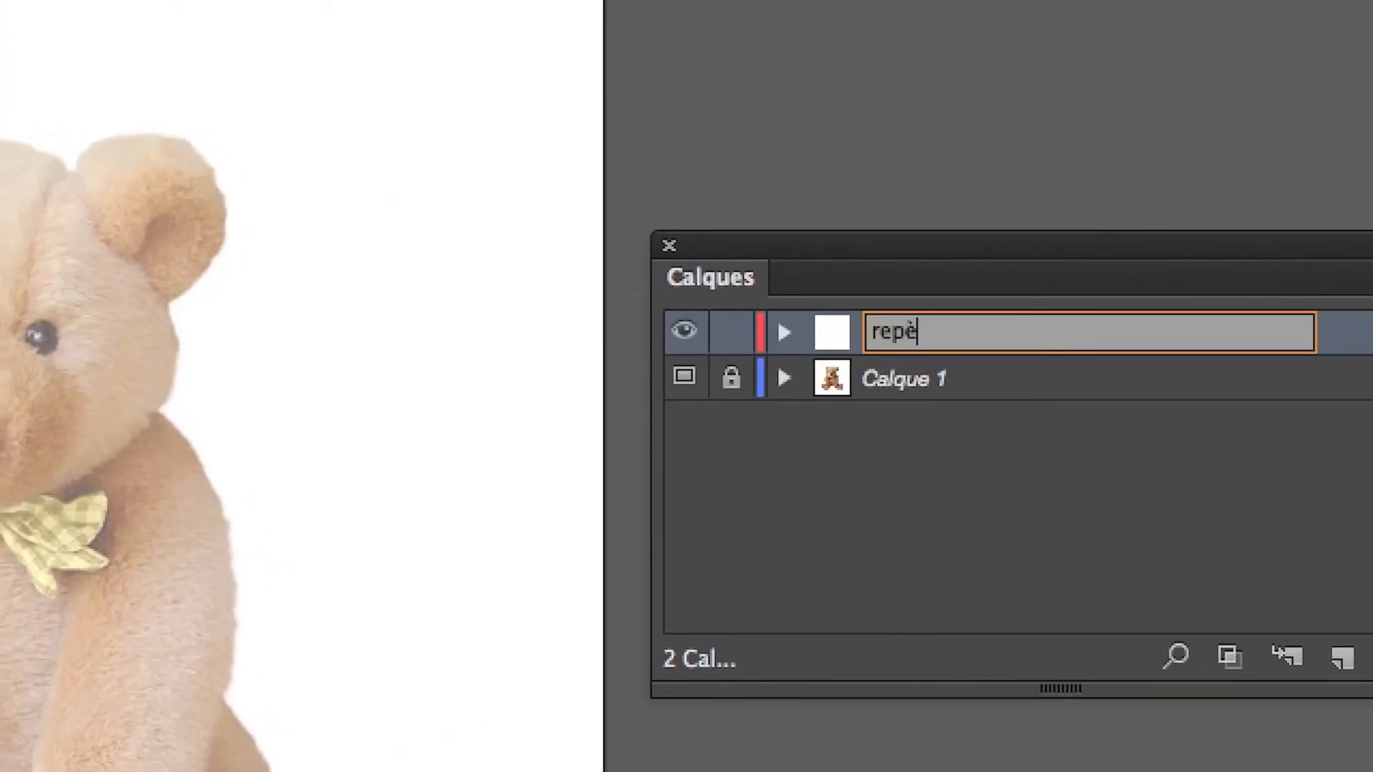
text(res)
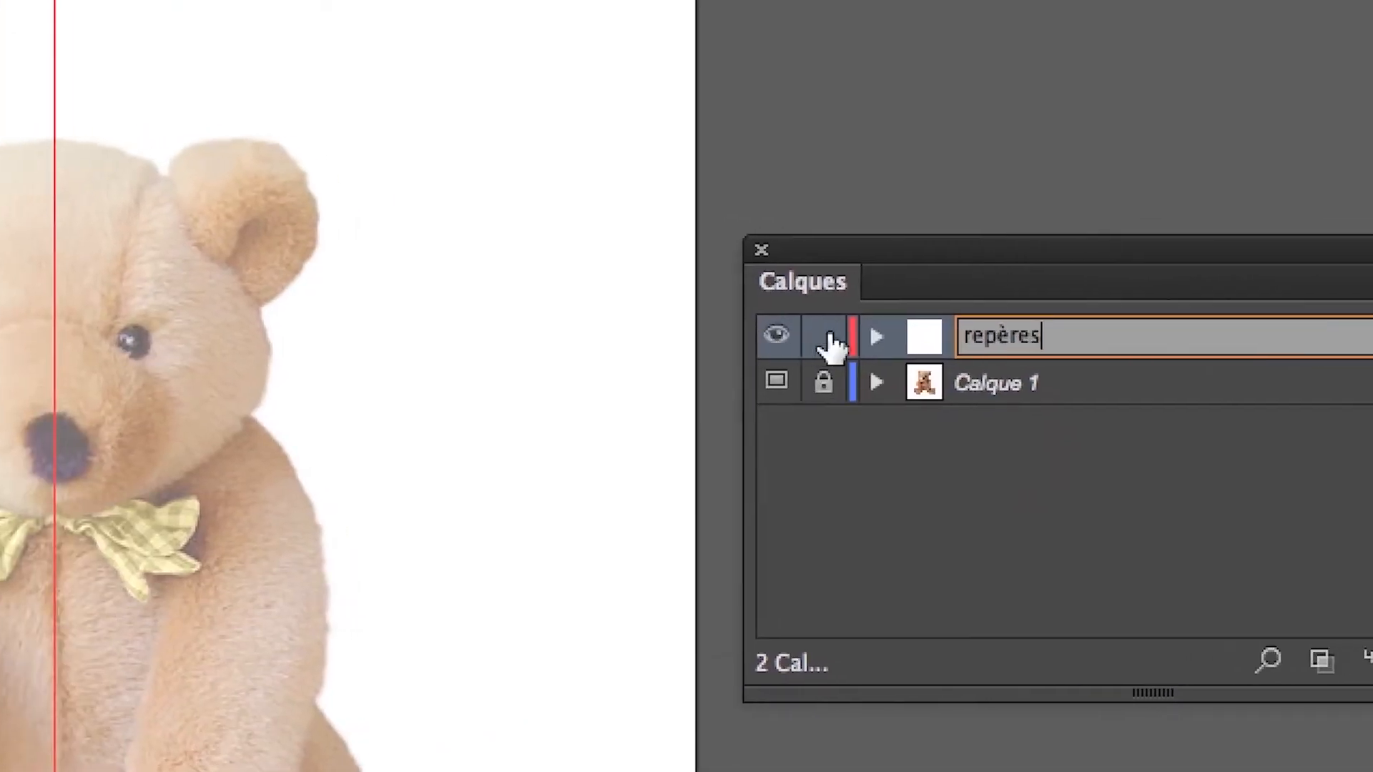
key(BackSpace)
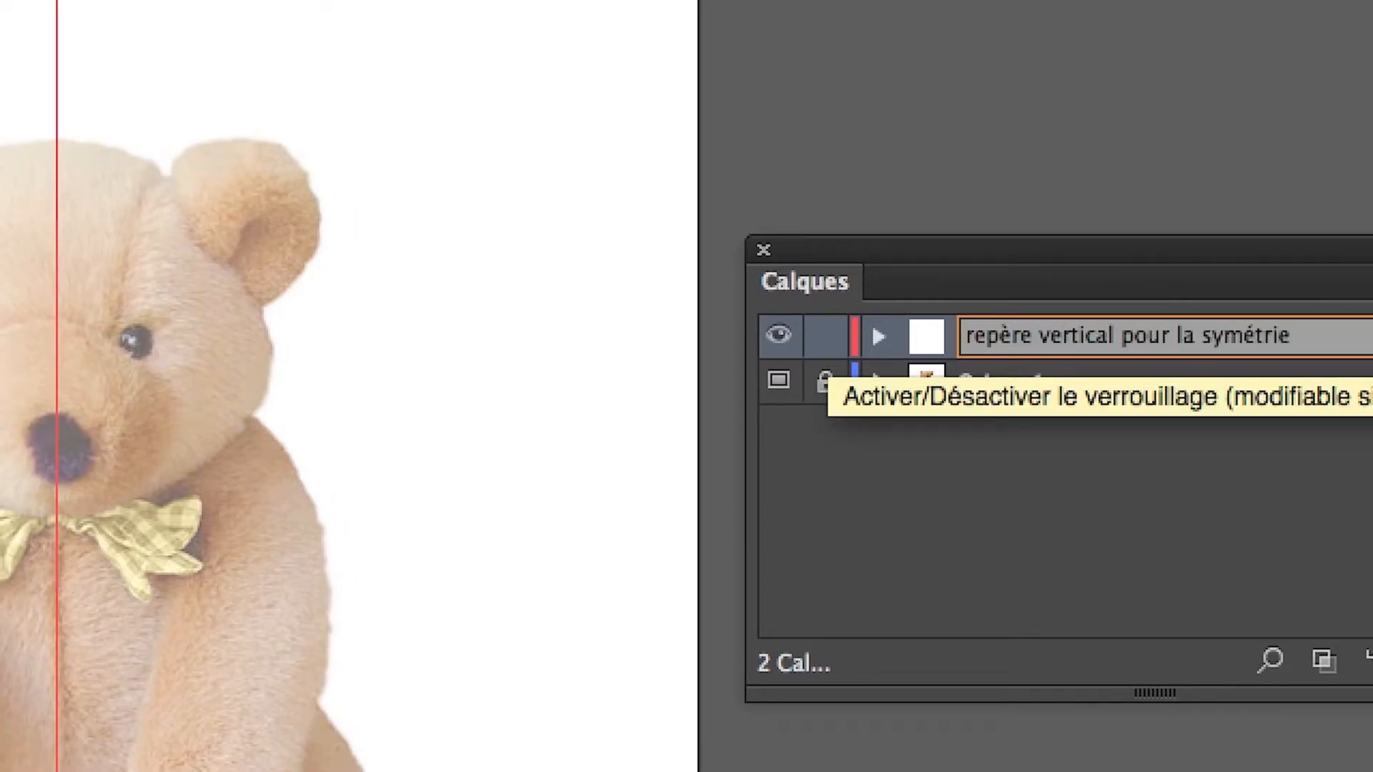
click(826, 336)
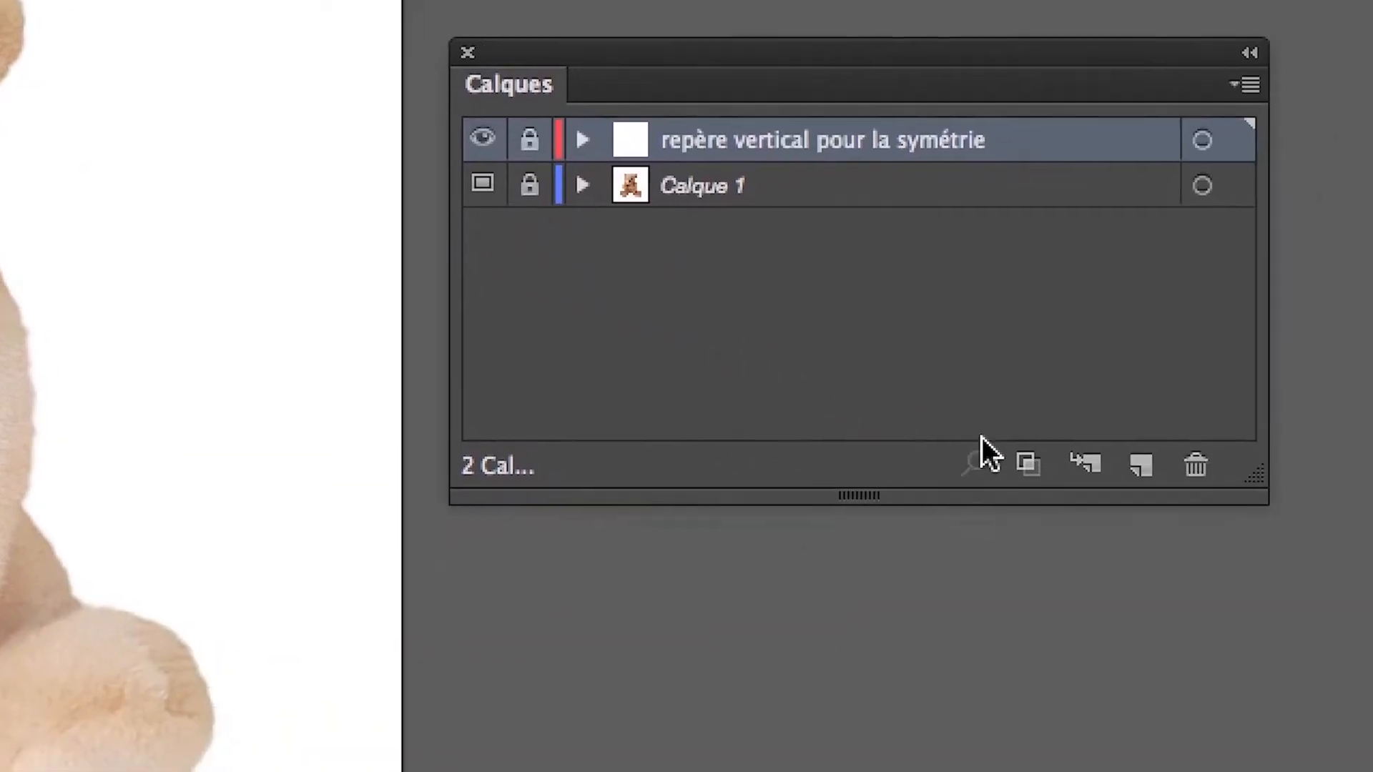
On a new layer, trace the top of the bear's head from the guide towards the right ear as a black-stroked Pen path
click(1142, 465)
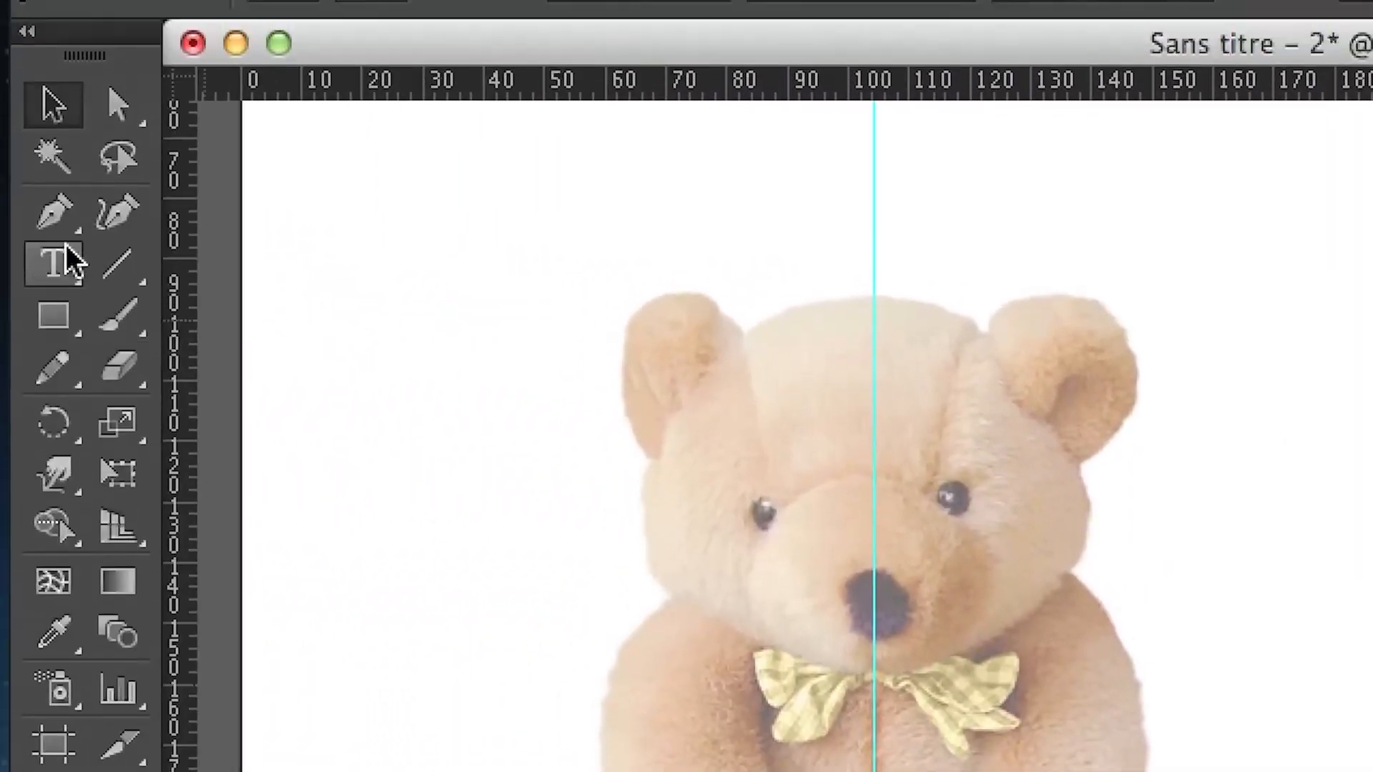
click(54, 213)
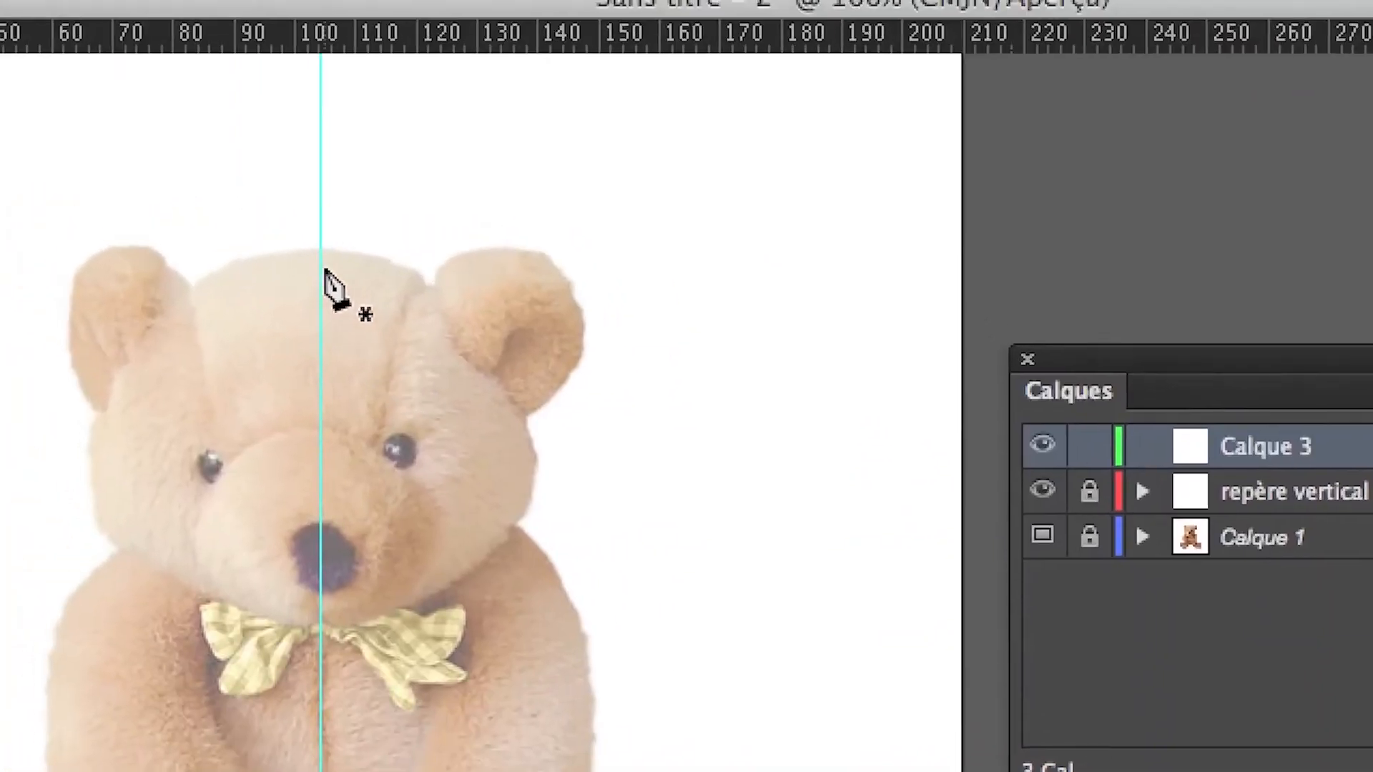
key(Caps_Lock)
scroll(325, 263, up, 1)
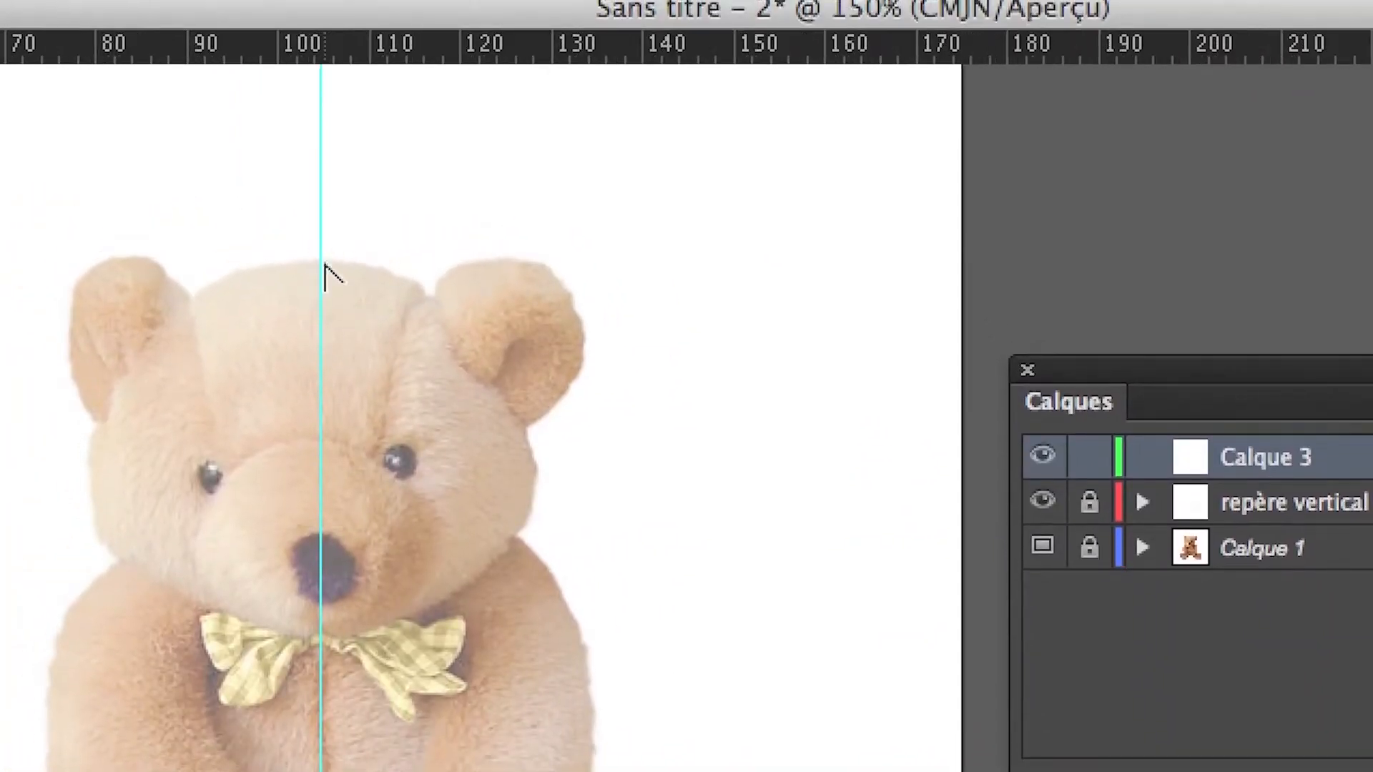
click(324, 262)
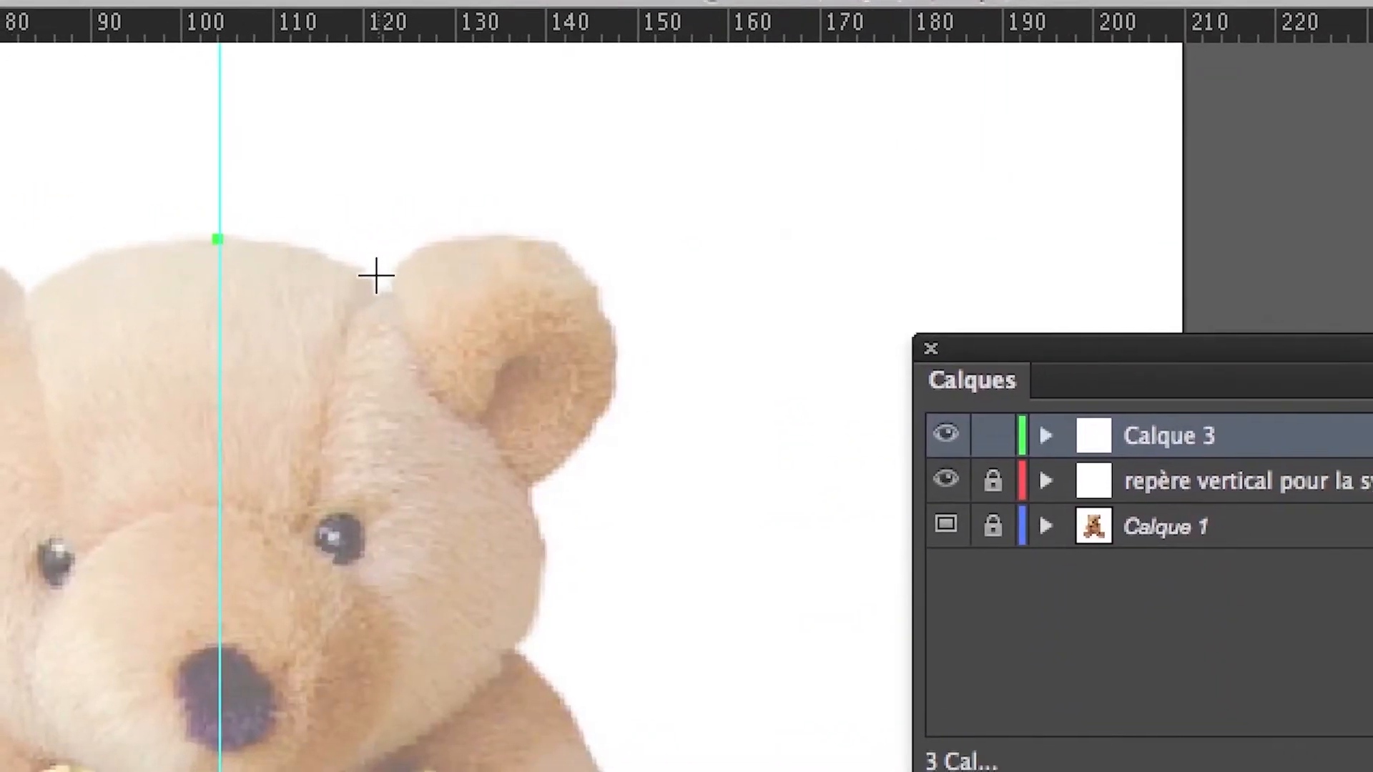
drag(376, 275, 404, 301)
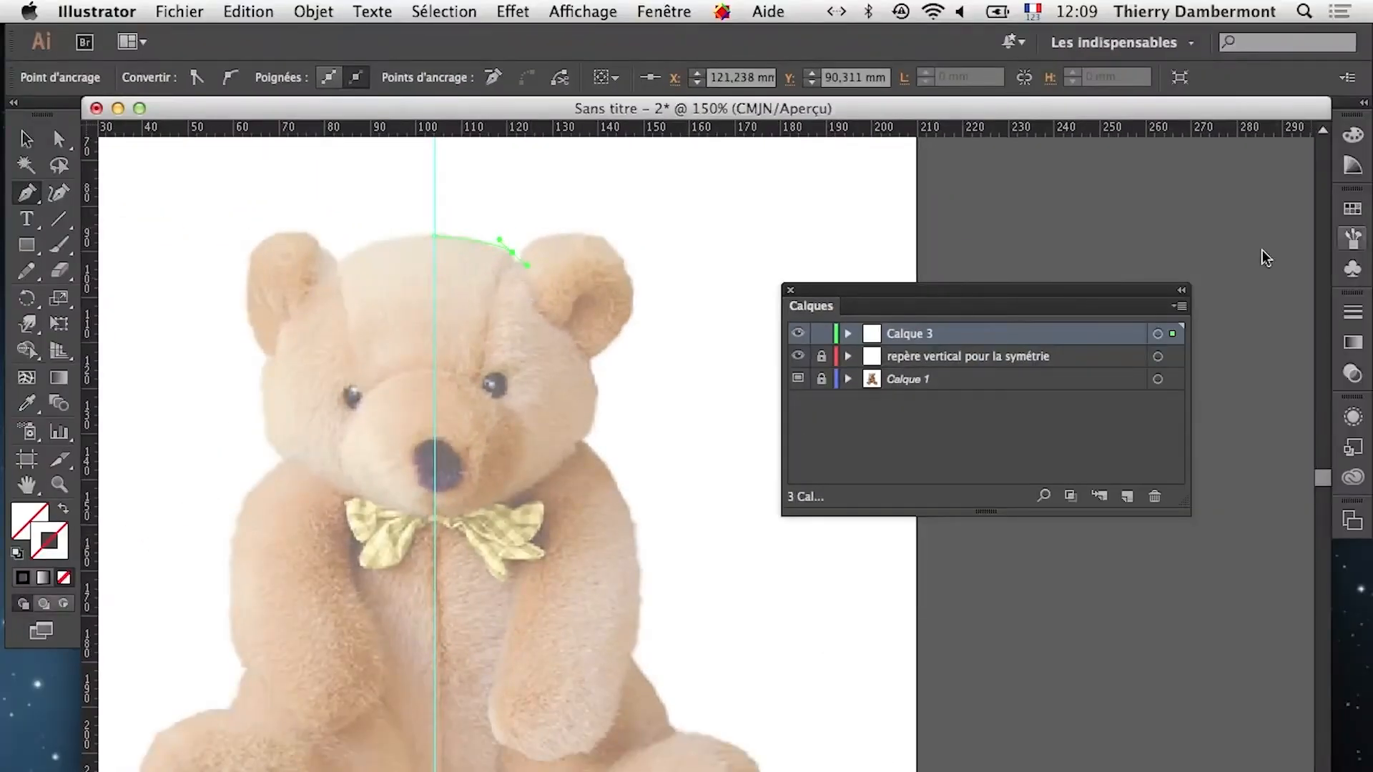
click(1352, 208)
click(1129, 255)
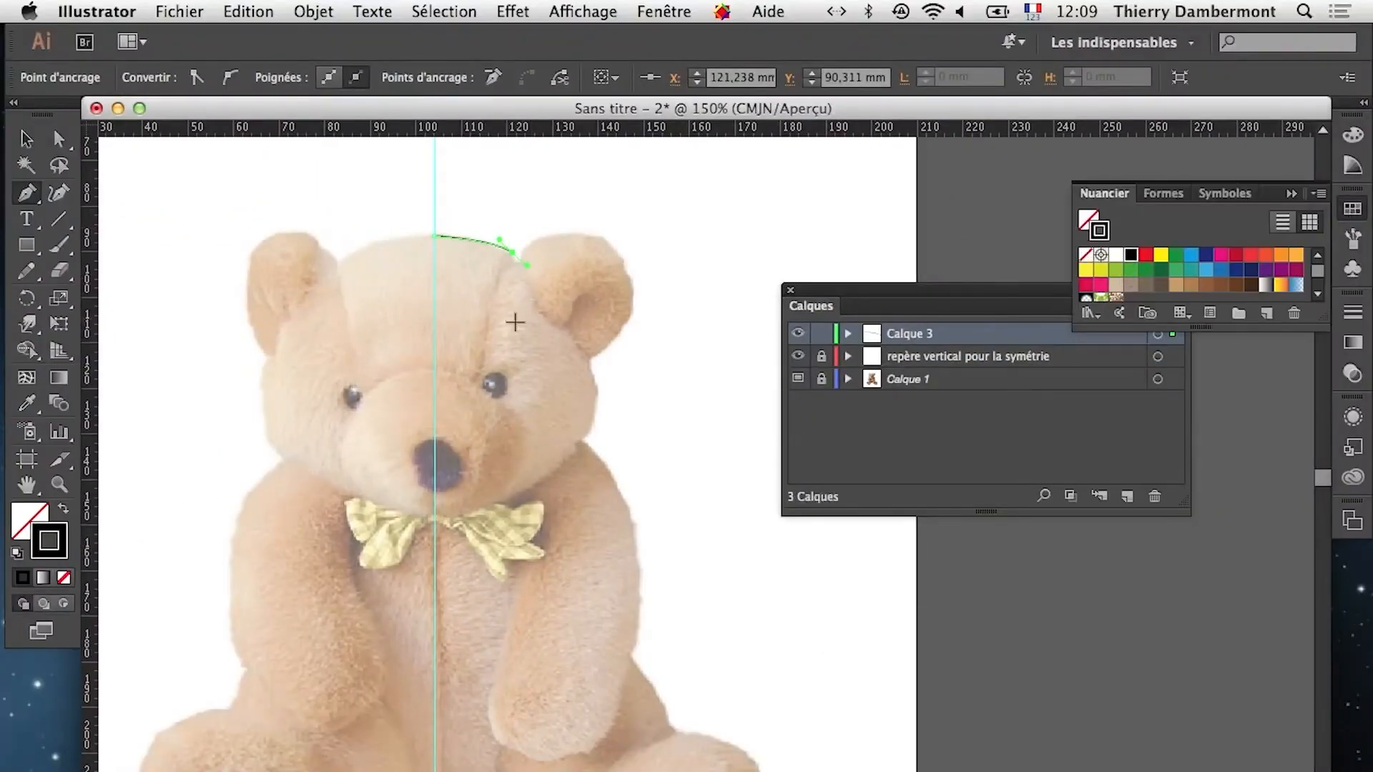
Apply a Transformation effect to the path with Miroir sur l'axe X, the middle-left reference point and 1 copy
click(513, 11)
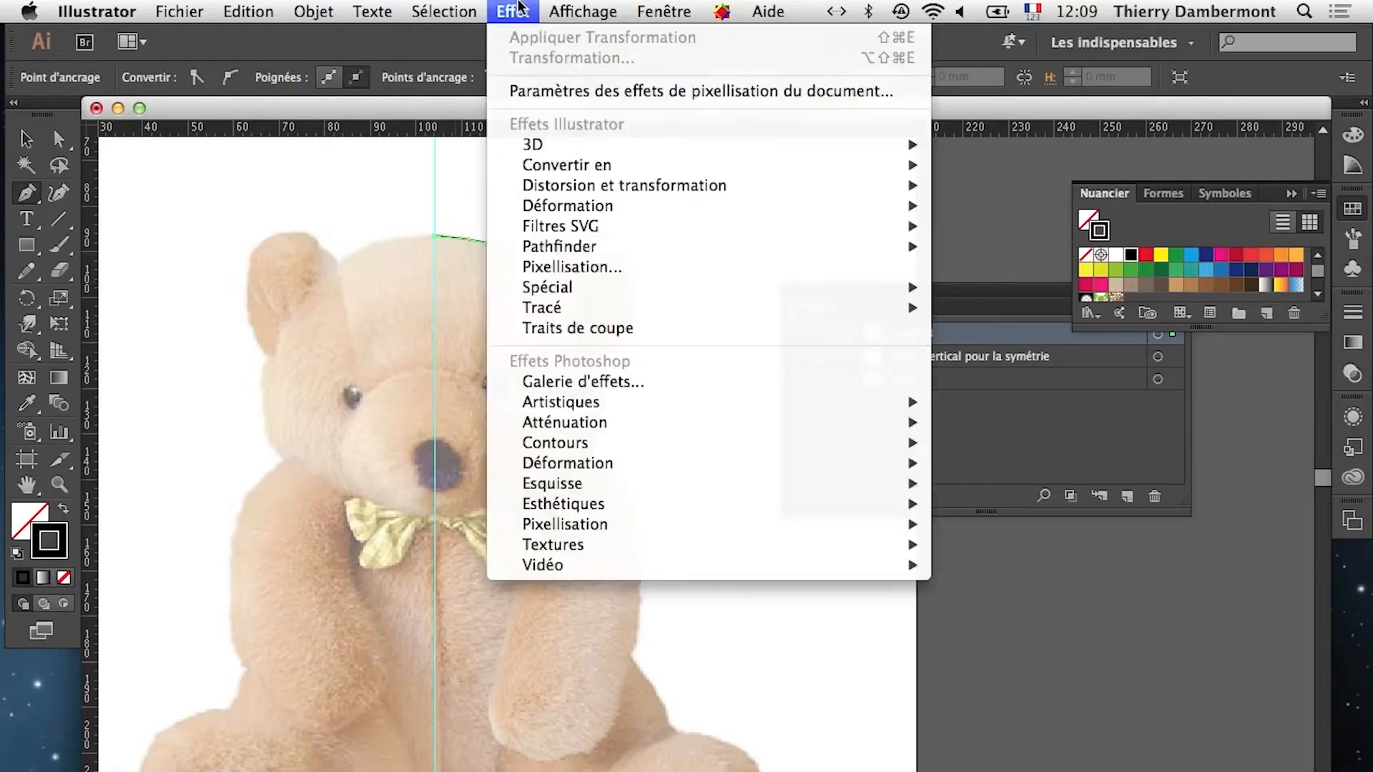
mouse_move(572, 192)
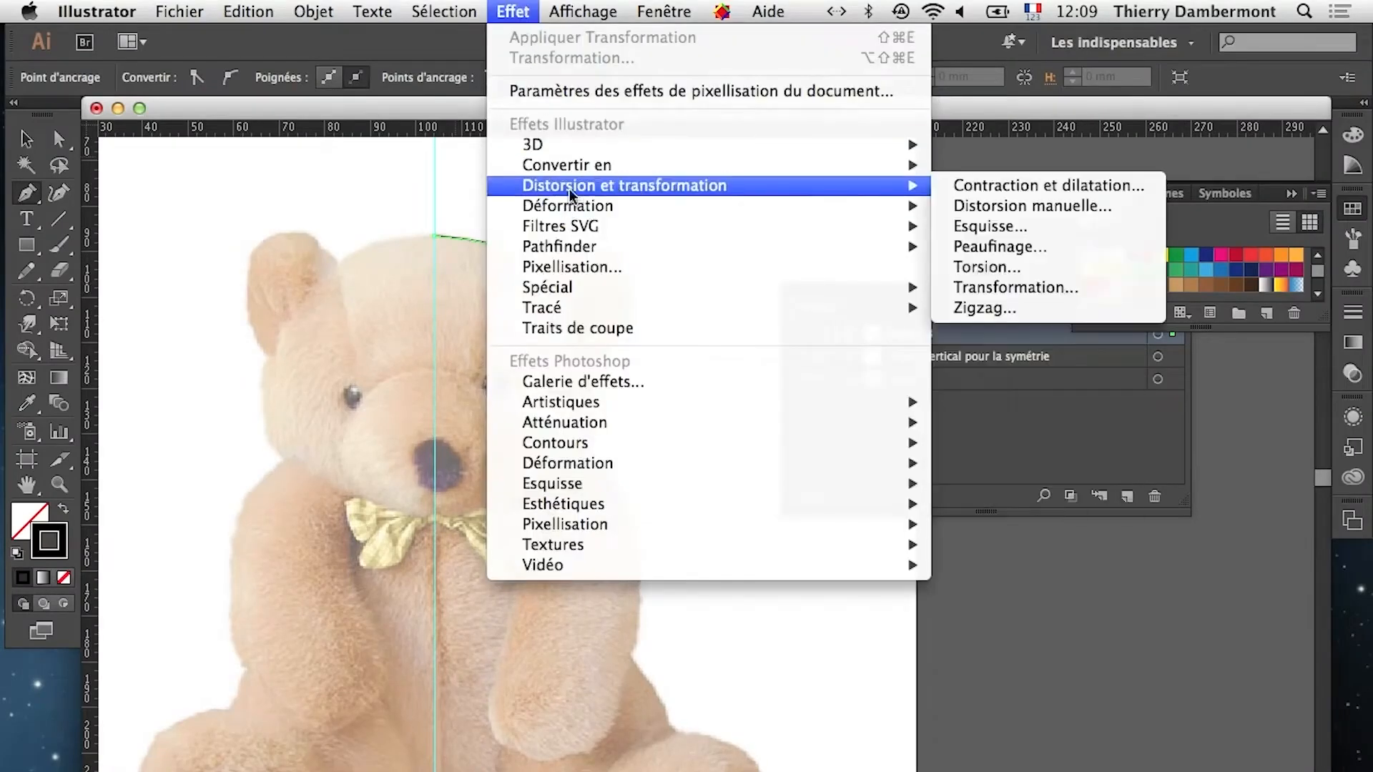
click(1005, 288)
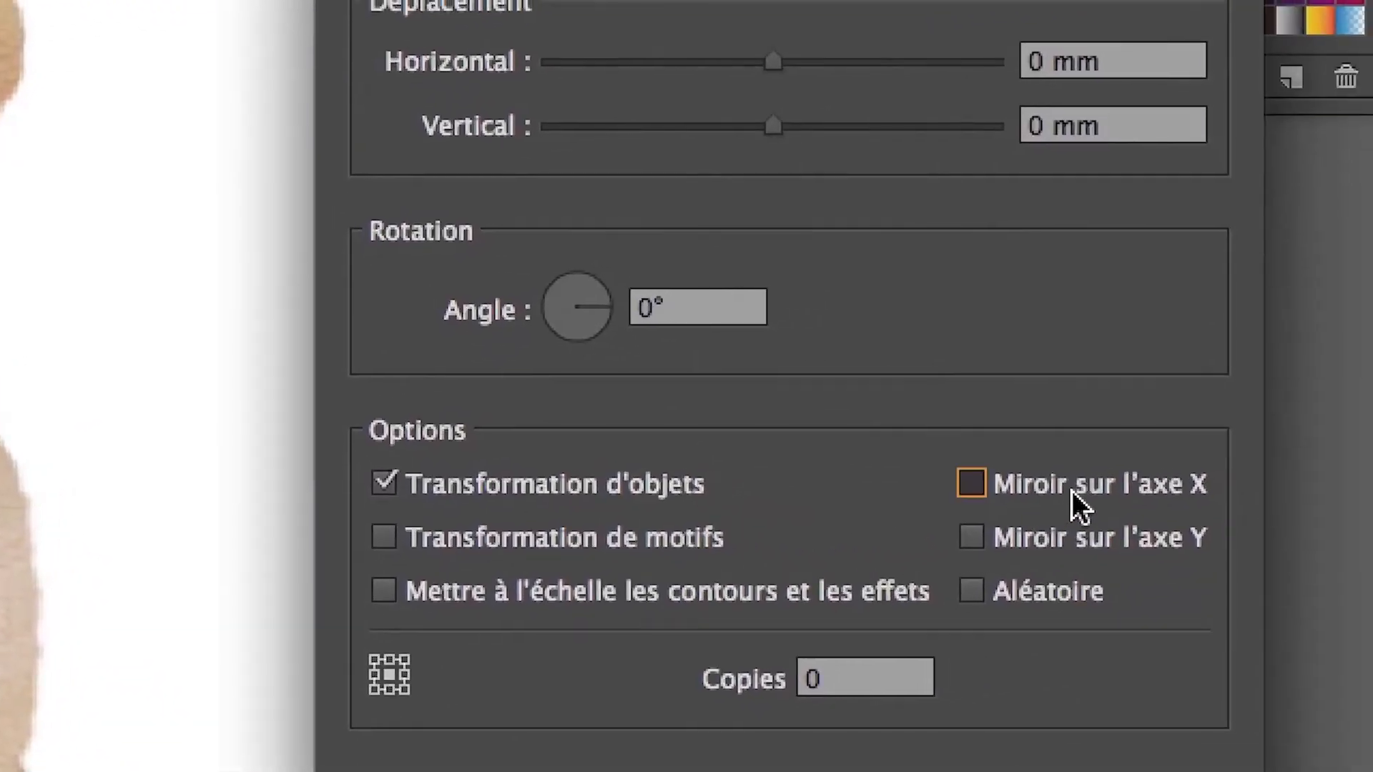
click(1253, 477)
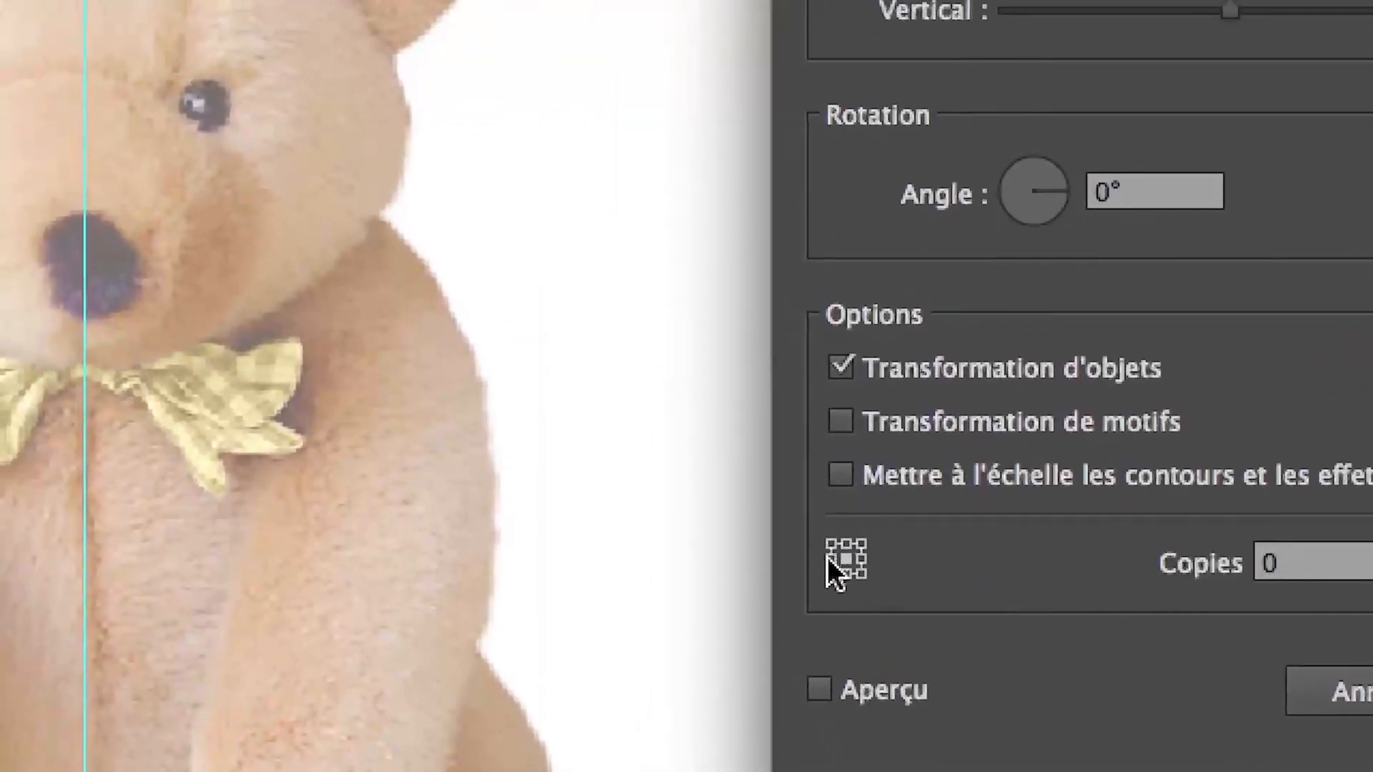
click(830, 560)
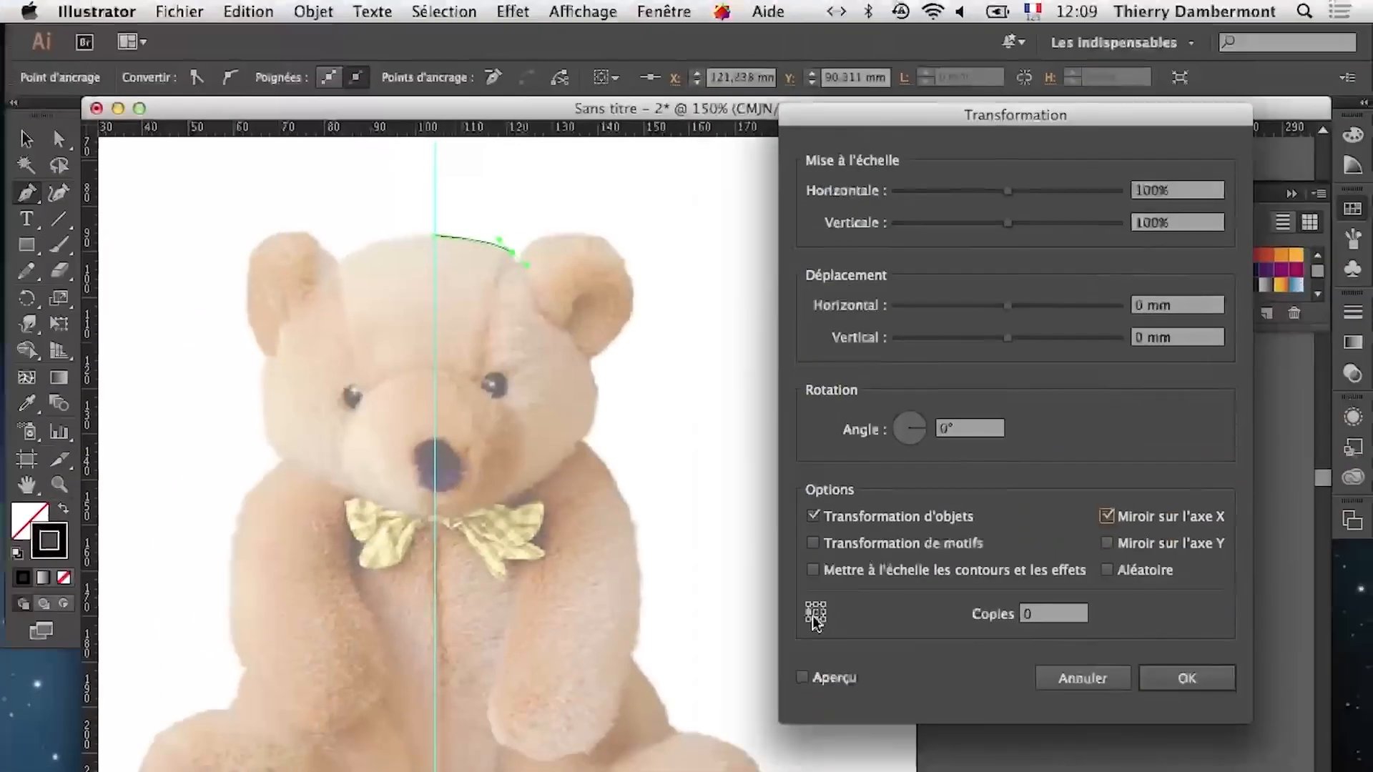
click(1052, 615)
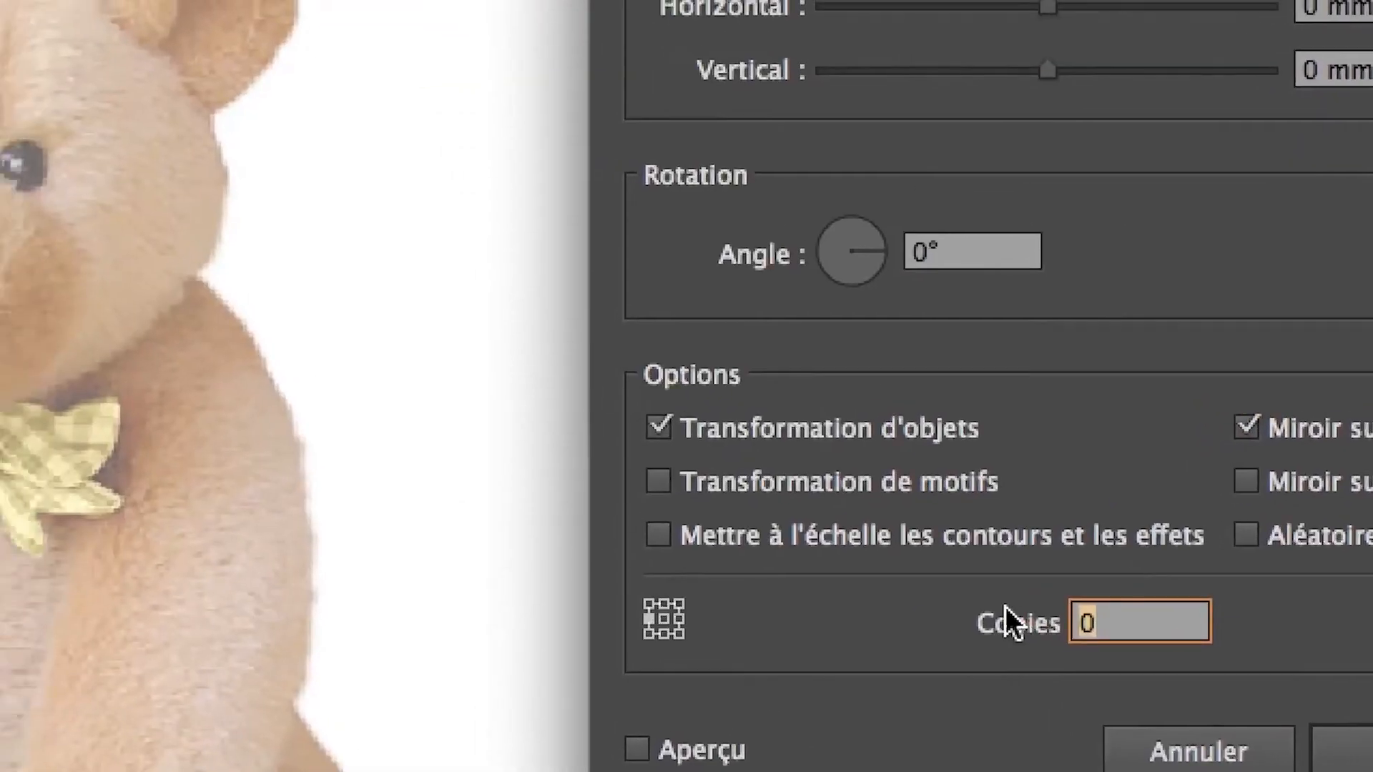
text(1)
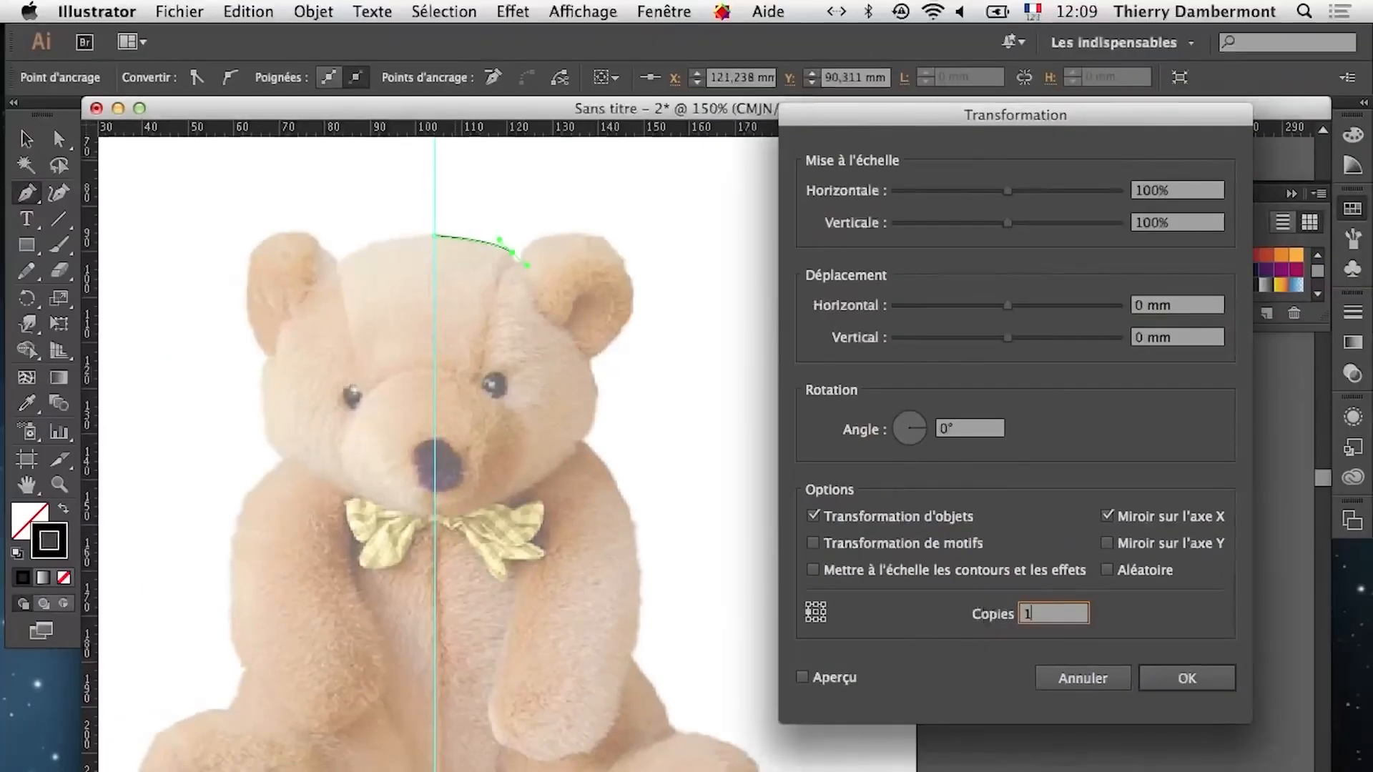
key(Return)
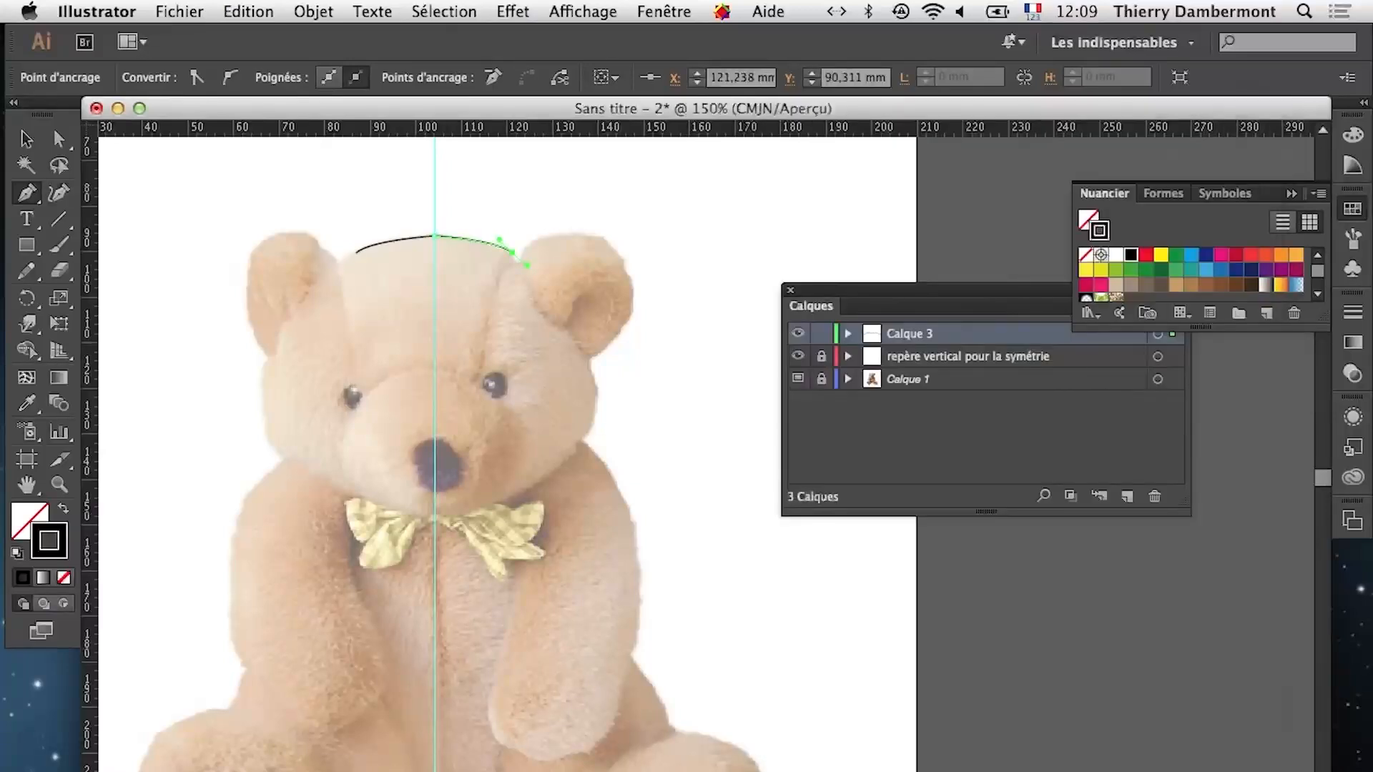
Make the path's end anchor a corner and extend the path through the notch beside the ear, curving up to the ear's top edge
scroll(537, 264, up, 2)
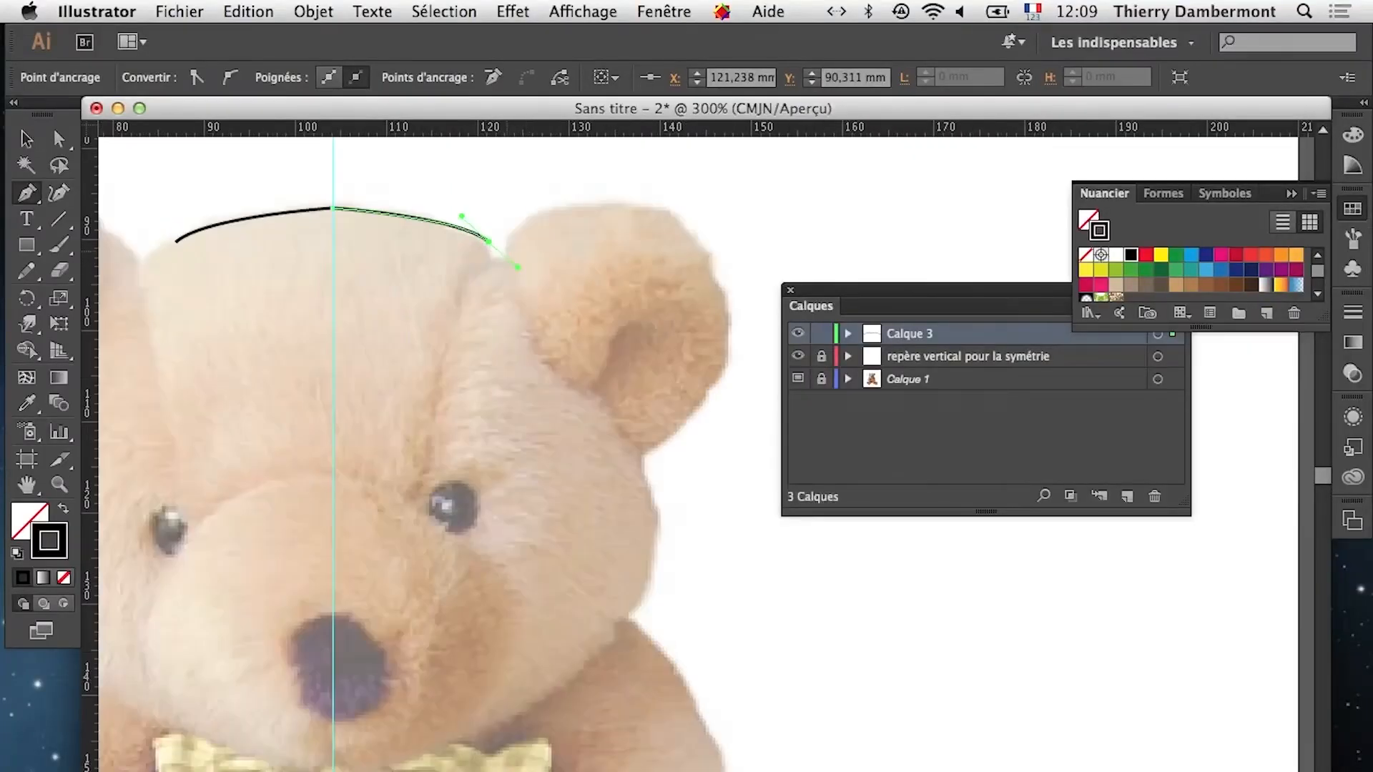
click(505, 250)
click(489, 242)
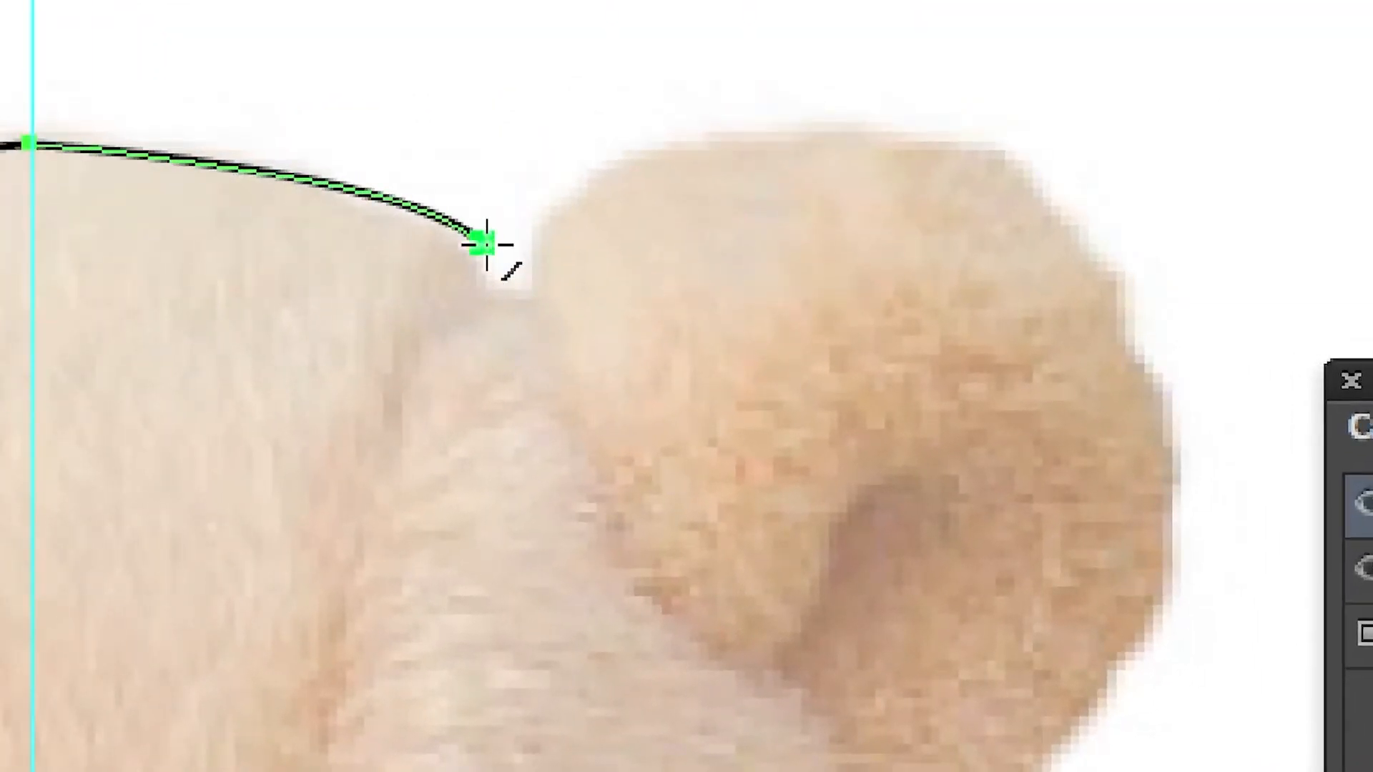
click(487, 243)
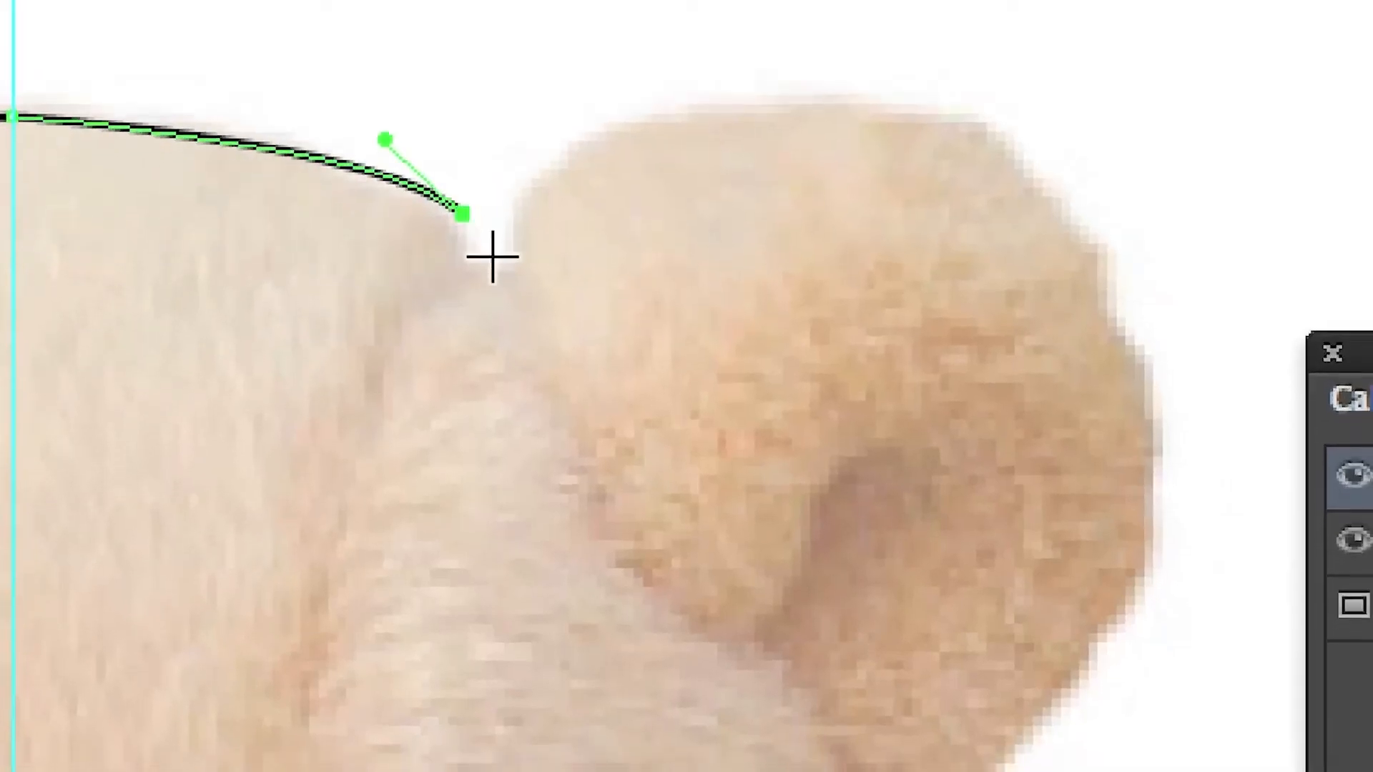
click(511, 292)
key(v)
key(p)
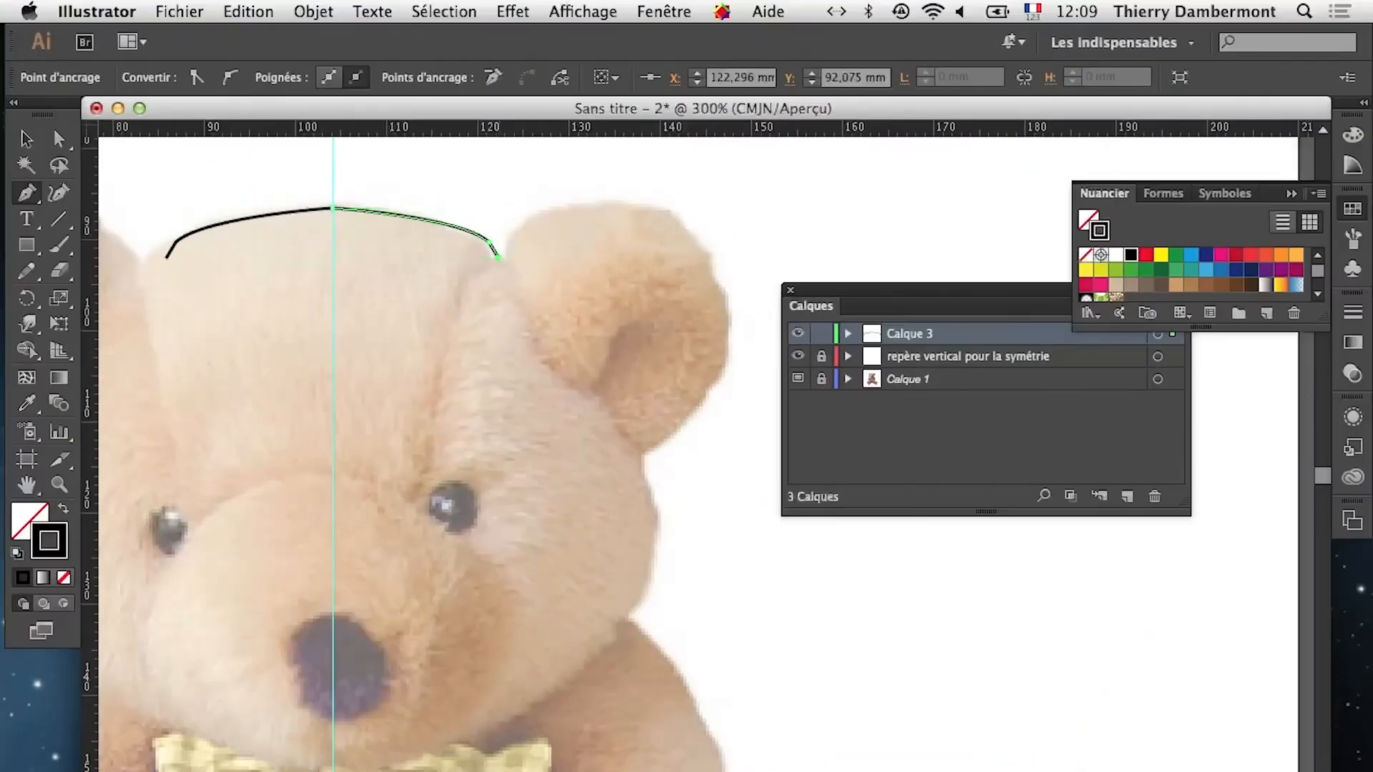
drag(561, 206, 591, 200)
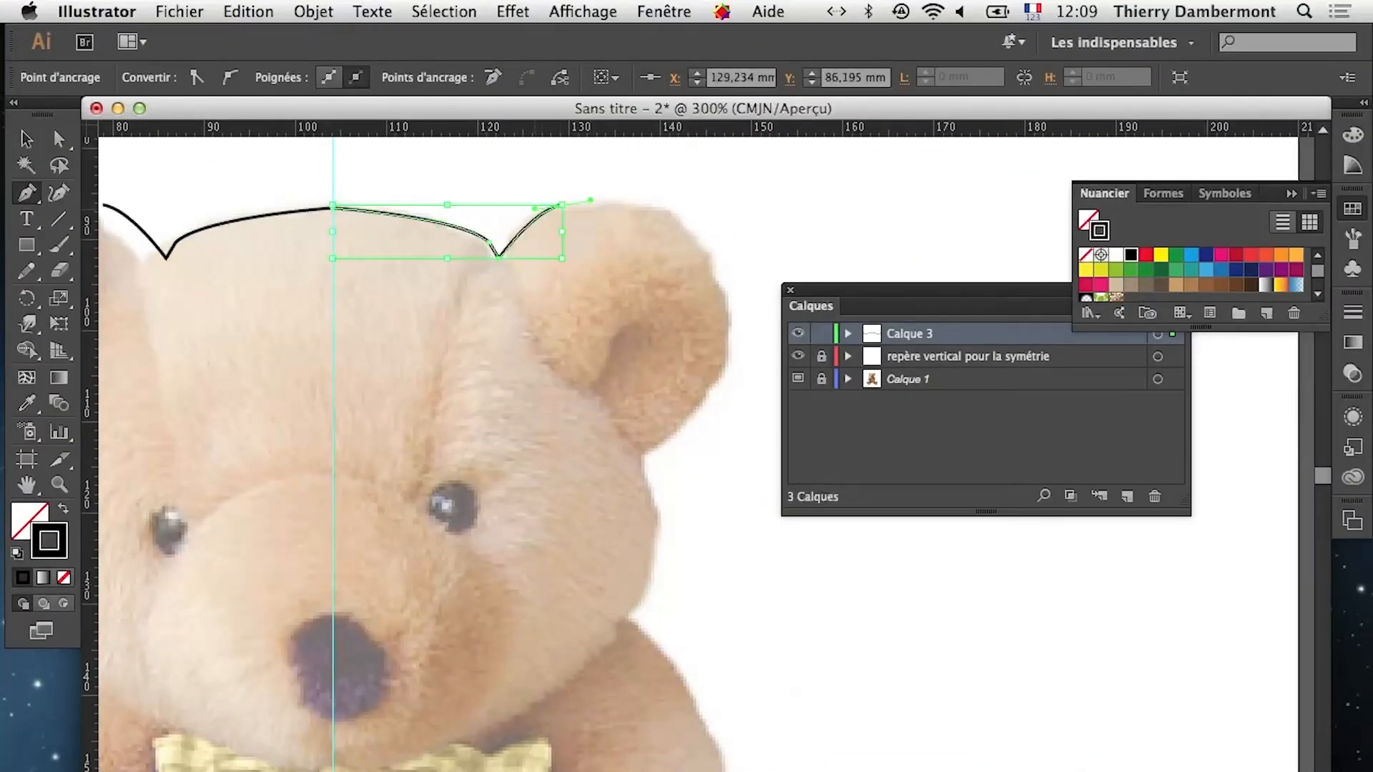
Undo the path's last segment, from the notch beside the ear up to the ear's top edge
key(super)
key(super+z)
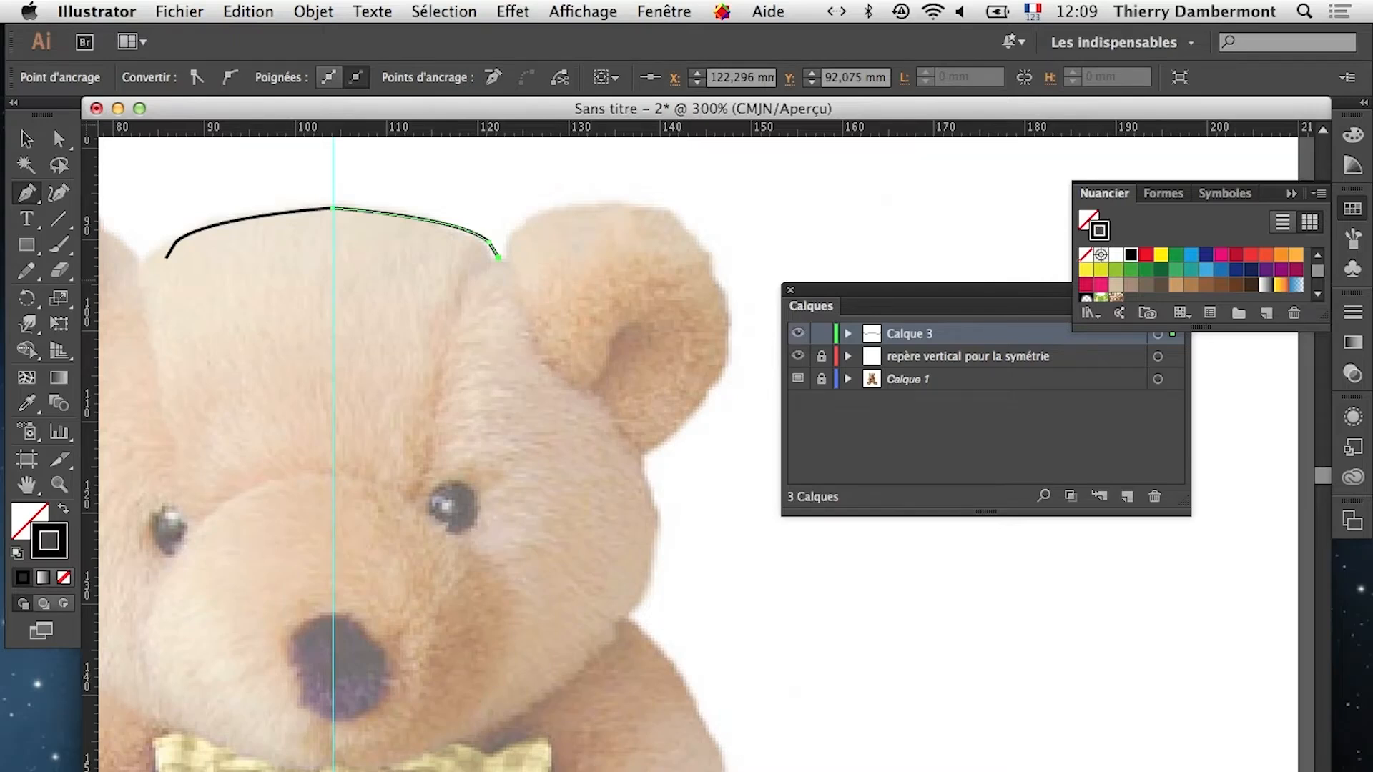
drag(544, 343, 612, 318)
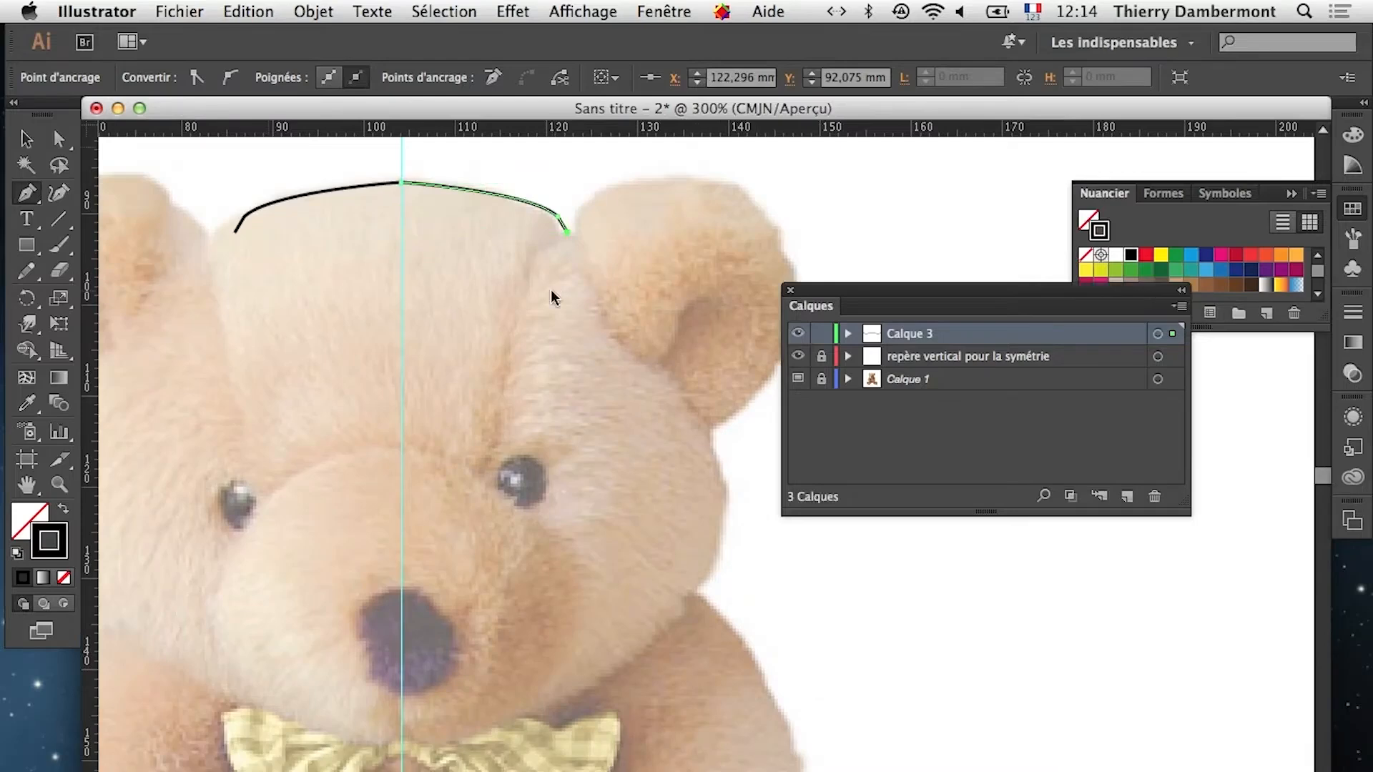
Save the document as "teddy bear symétrique - 01.ai" in the mercredi-AI folder, in Adobe Illustrator format with version Illustrator CC
click(180, 12)
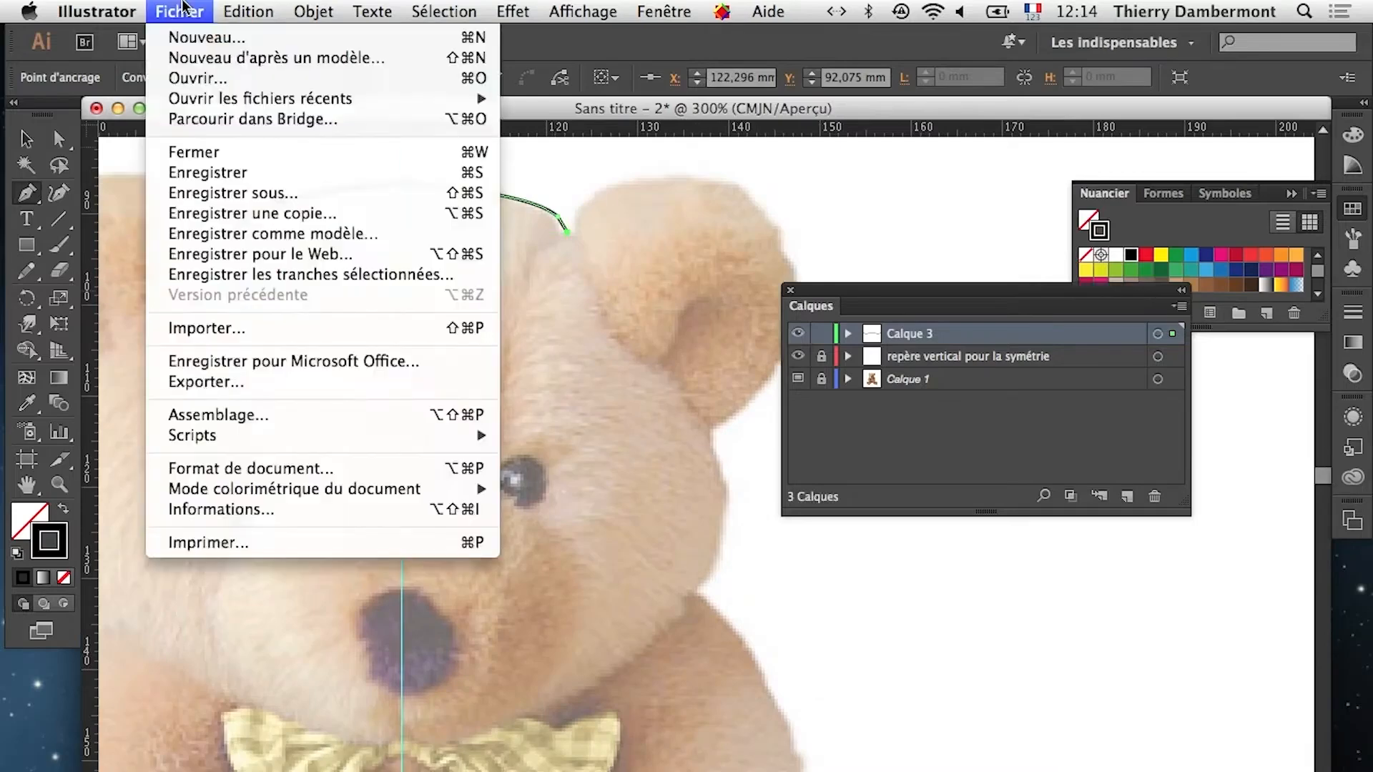
click(232, 193)
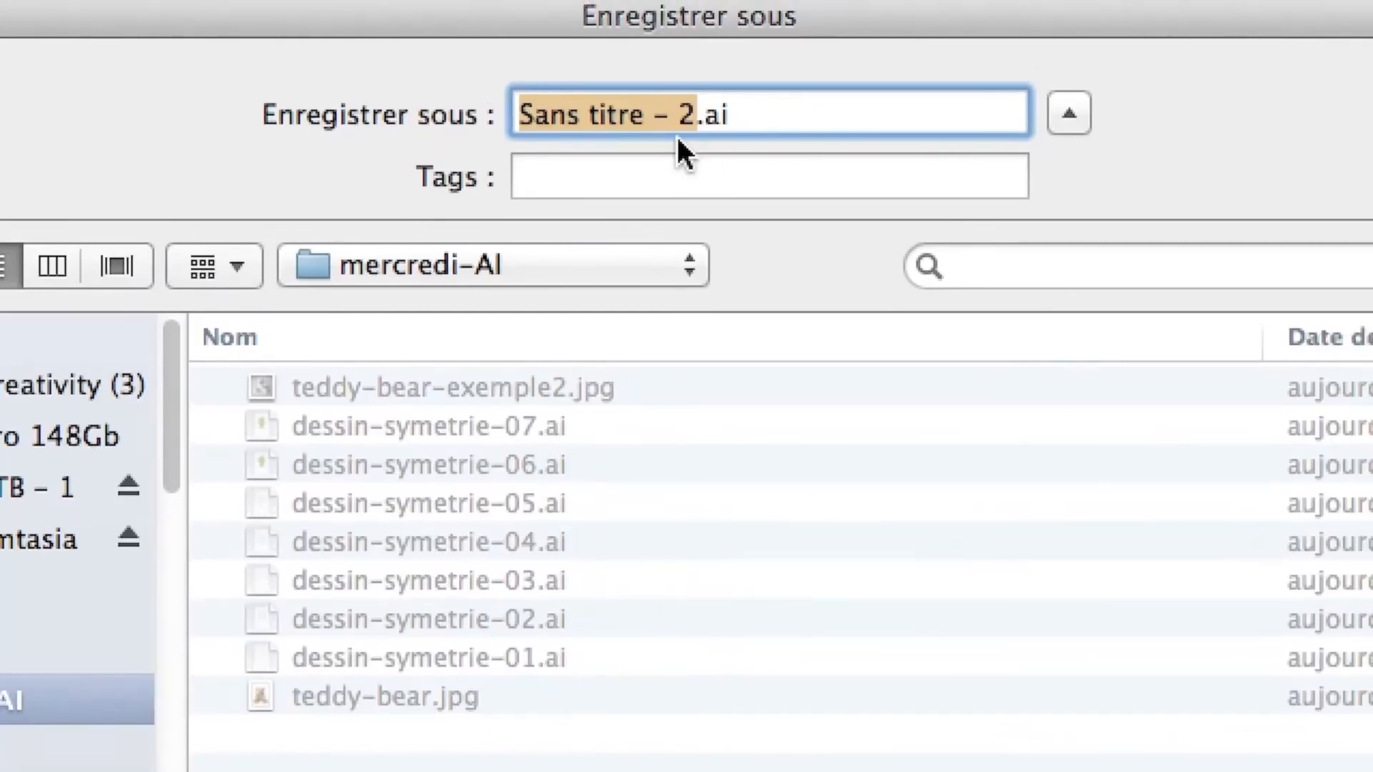
text(TEDDY)
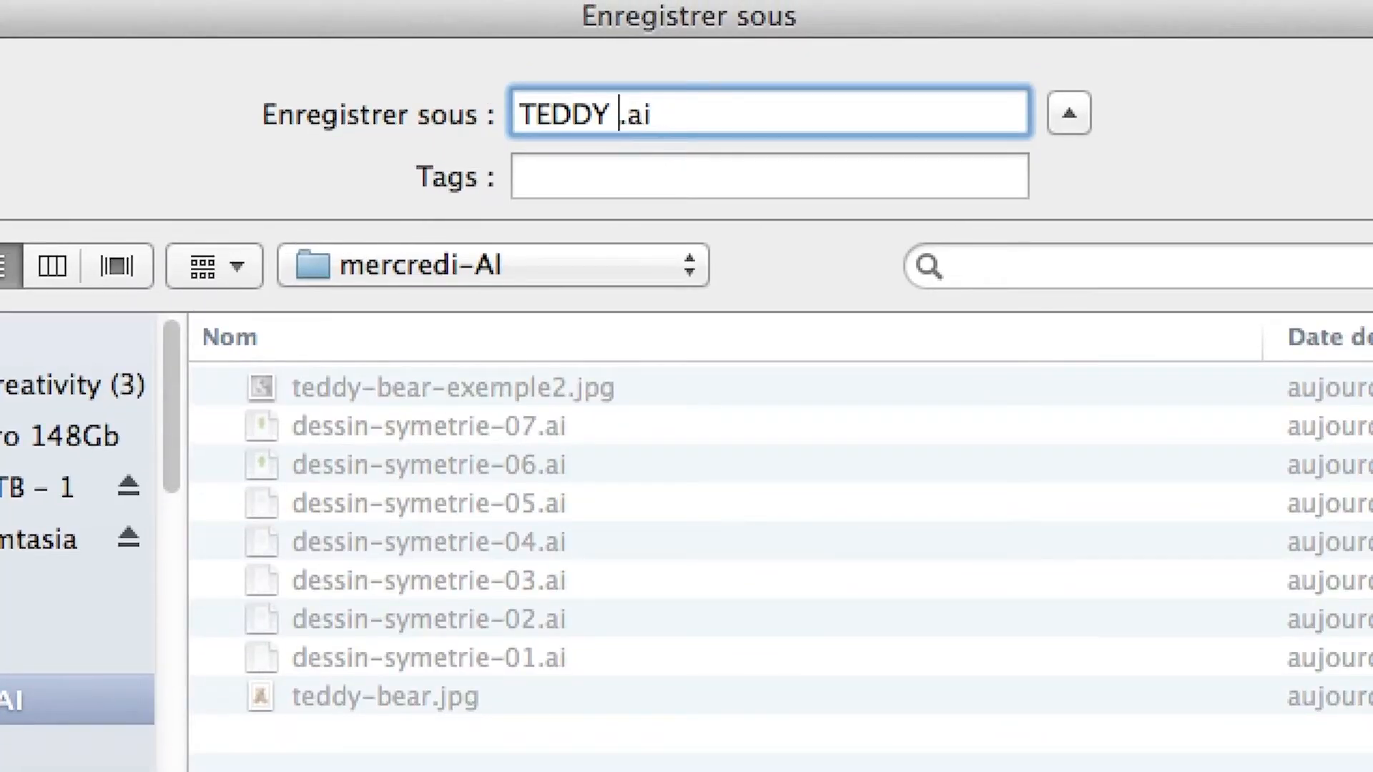
key(BackSpace)
key(BackSpace)
key(BackSpace)
key(BackSpace)
key(BackSpace)
key(BackSpace)
text(teddy bear symétr)
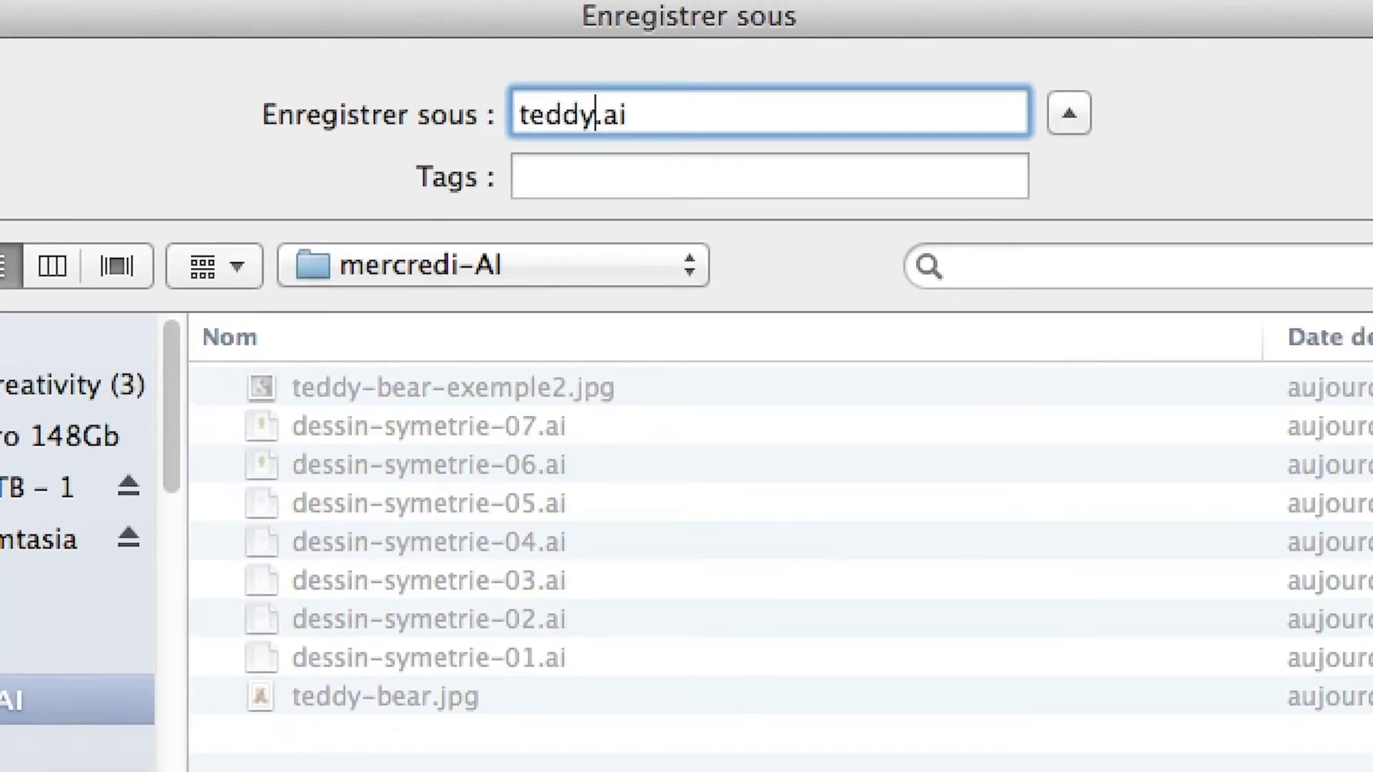
text(ique - 01)
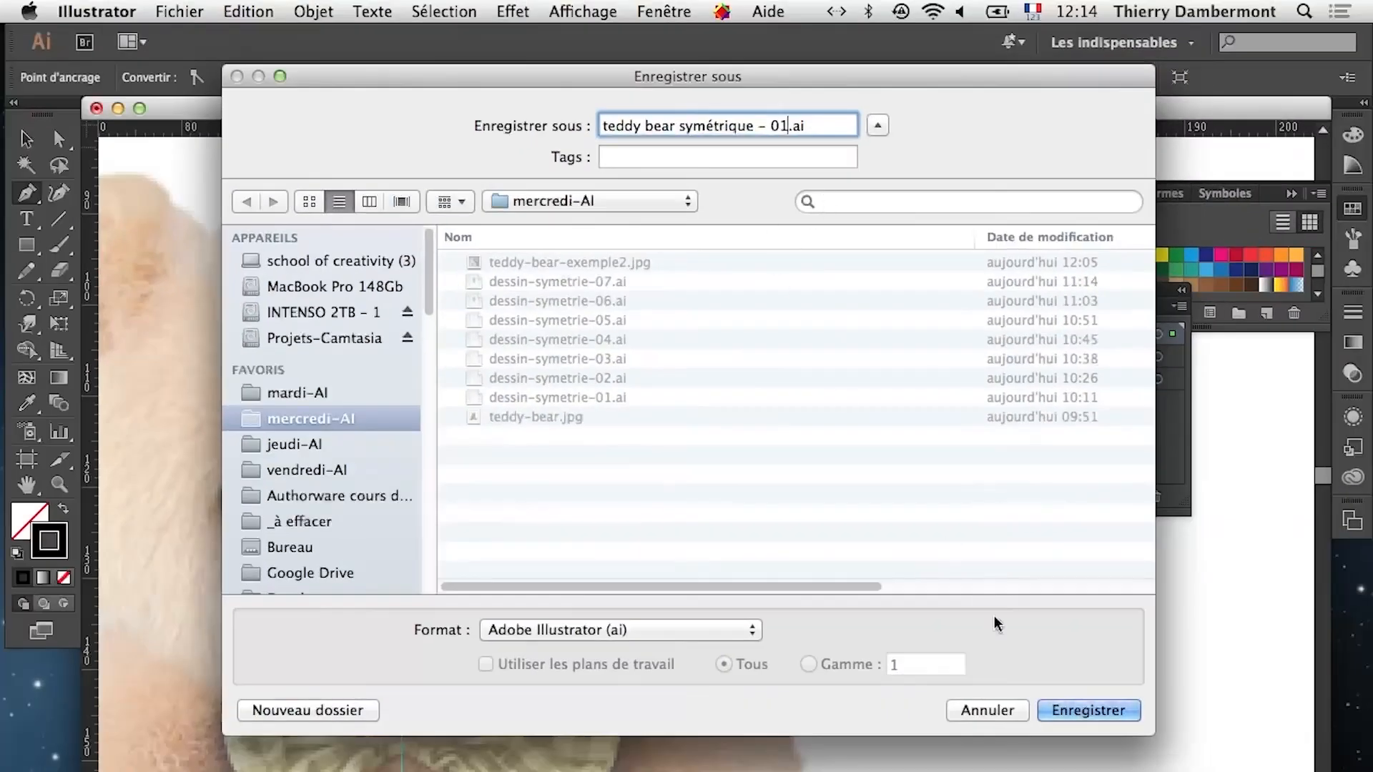
click(1115, 710)
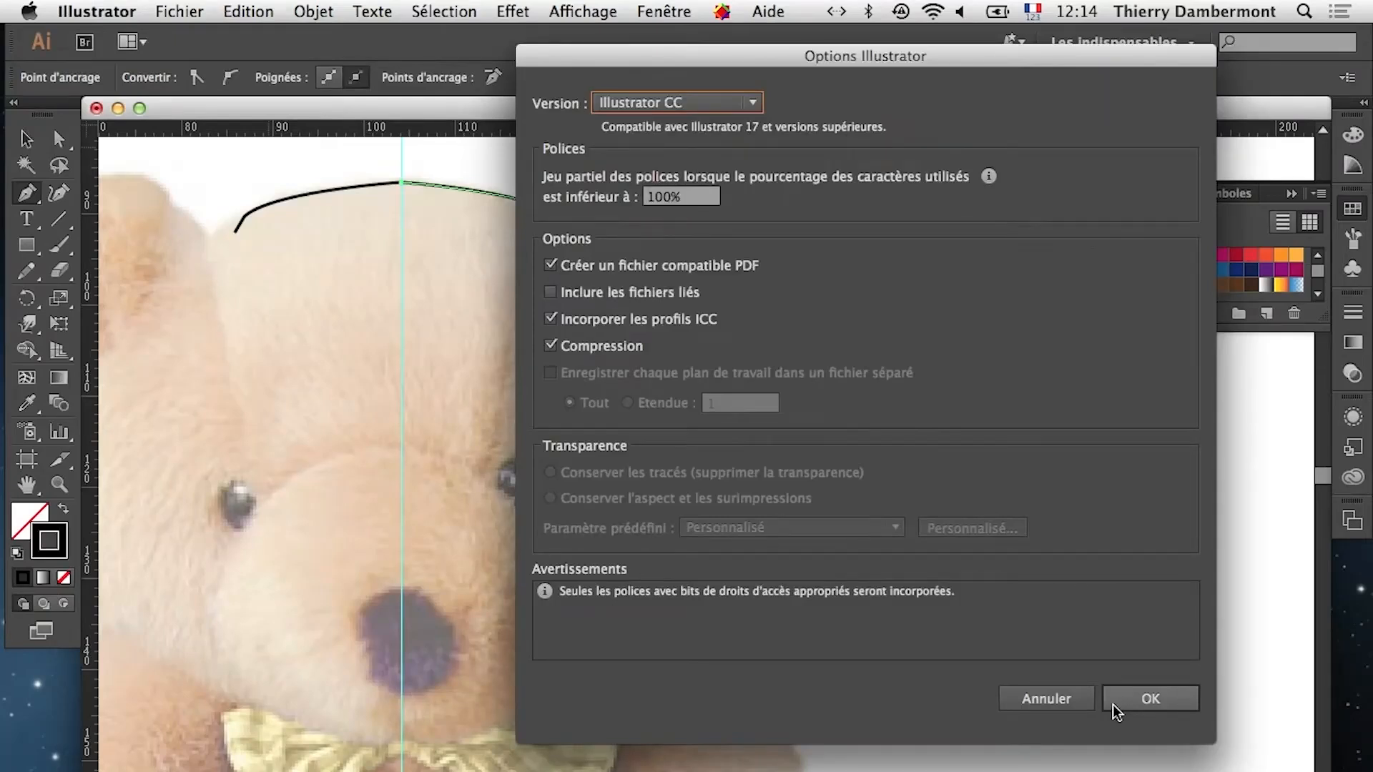
click(1115, 710)
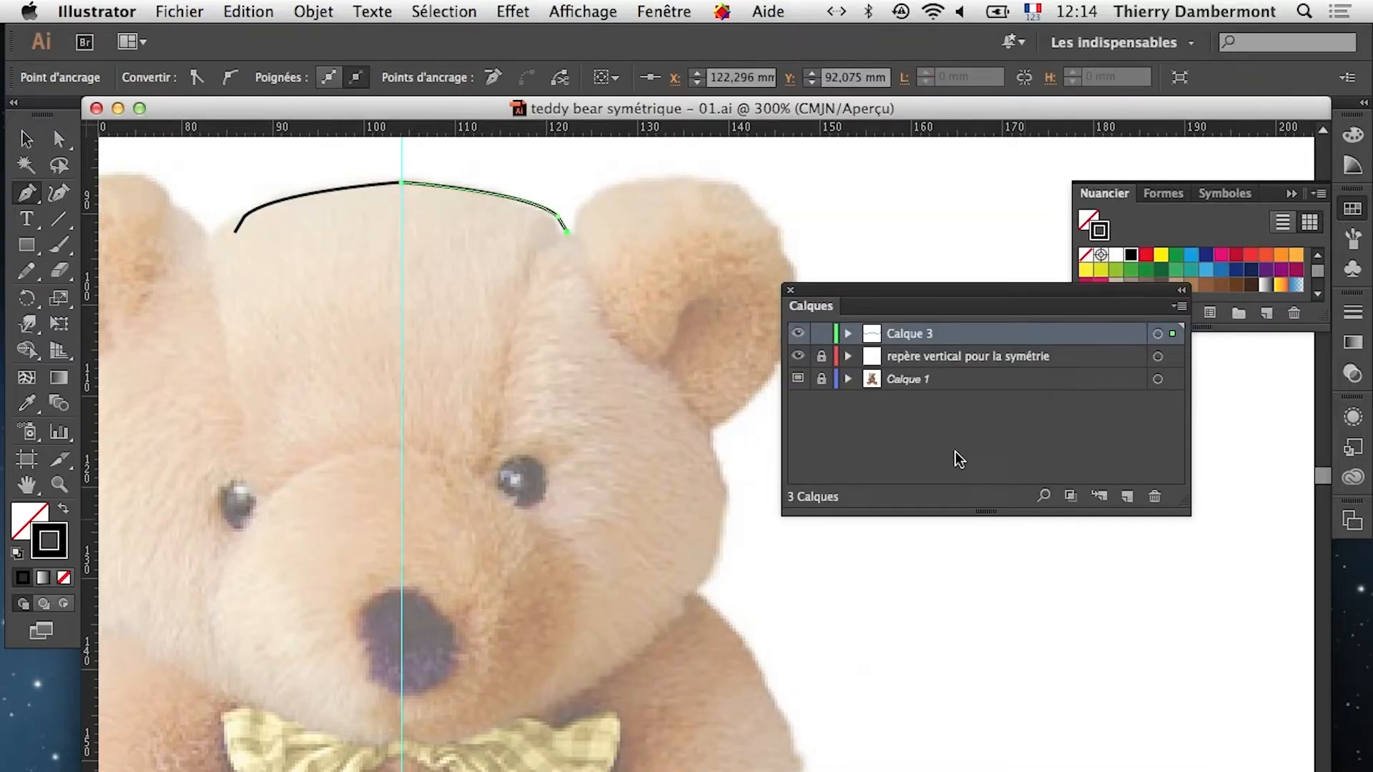
Move the Calques panel farther away from the bear's right ear
drag(855, 304, 1008, 329)
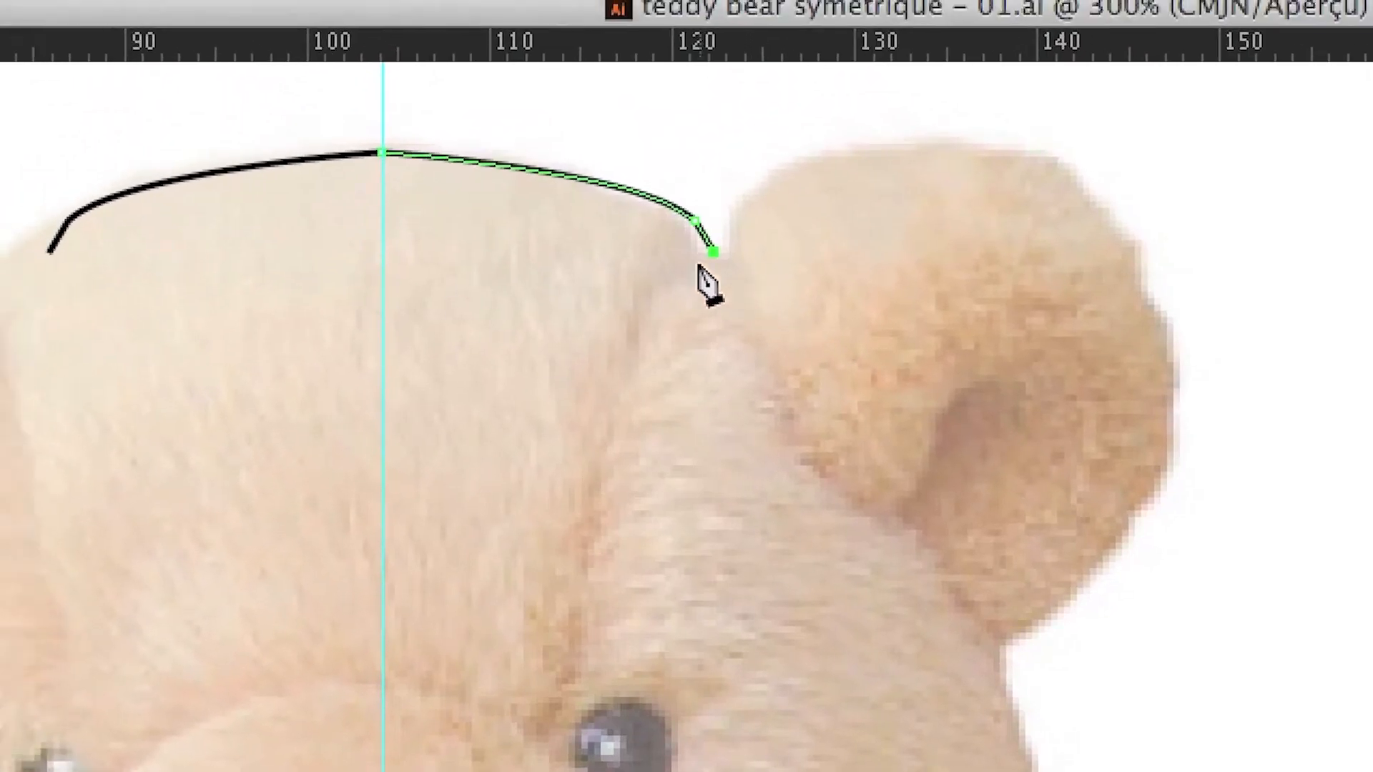
key(v)
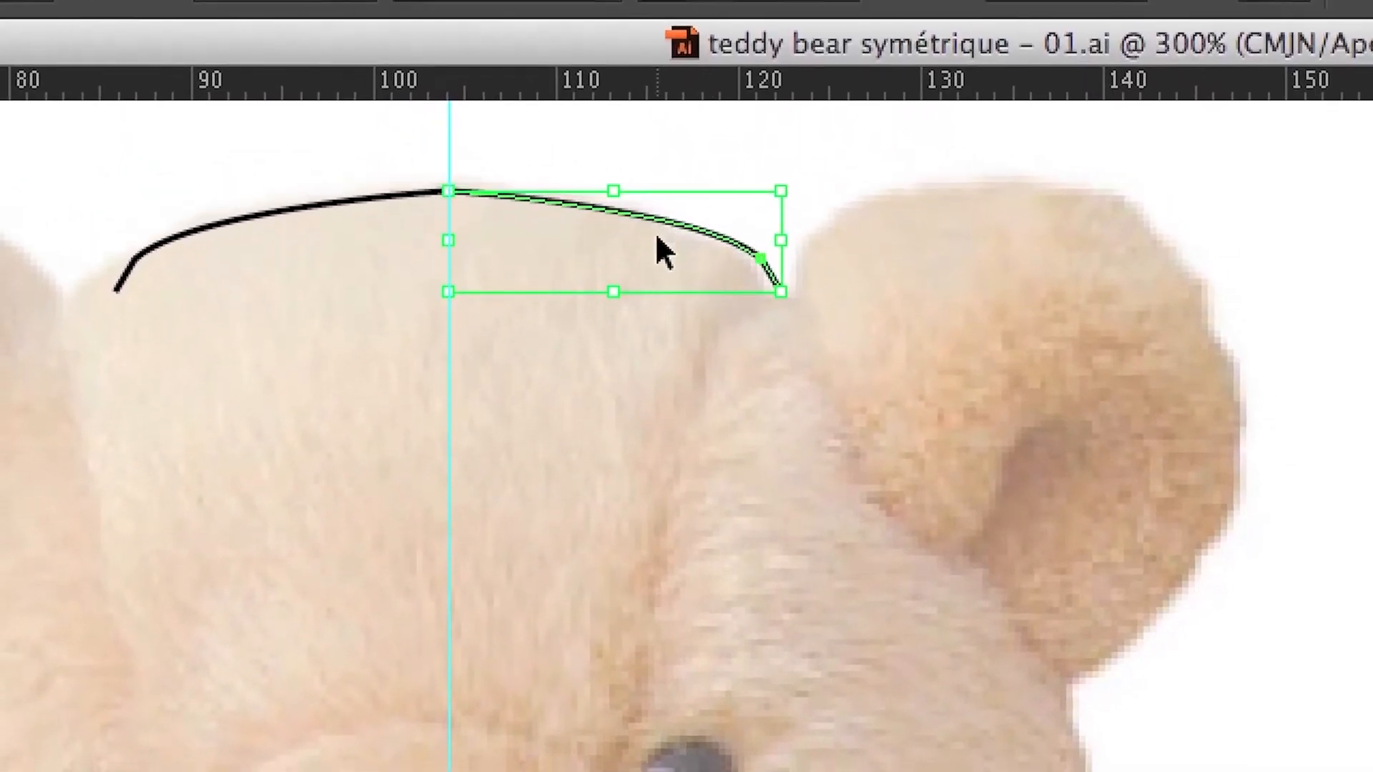
key(p)
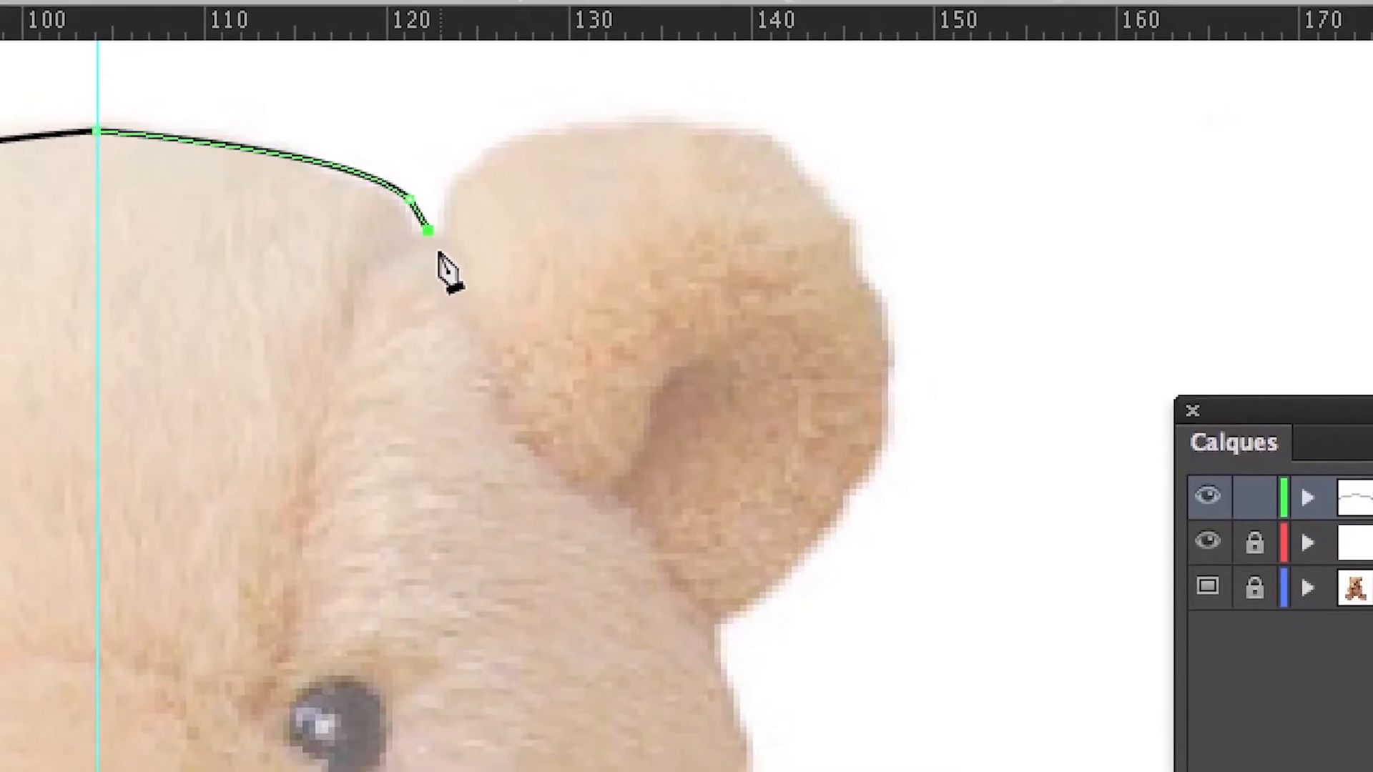
scroll(438, 254, up, 5)
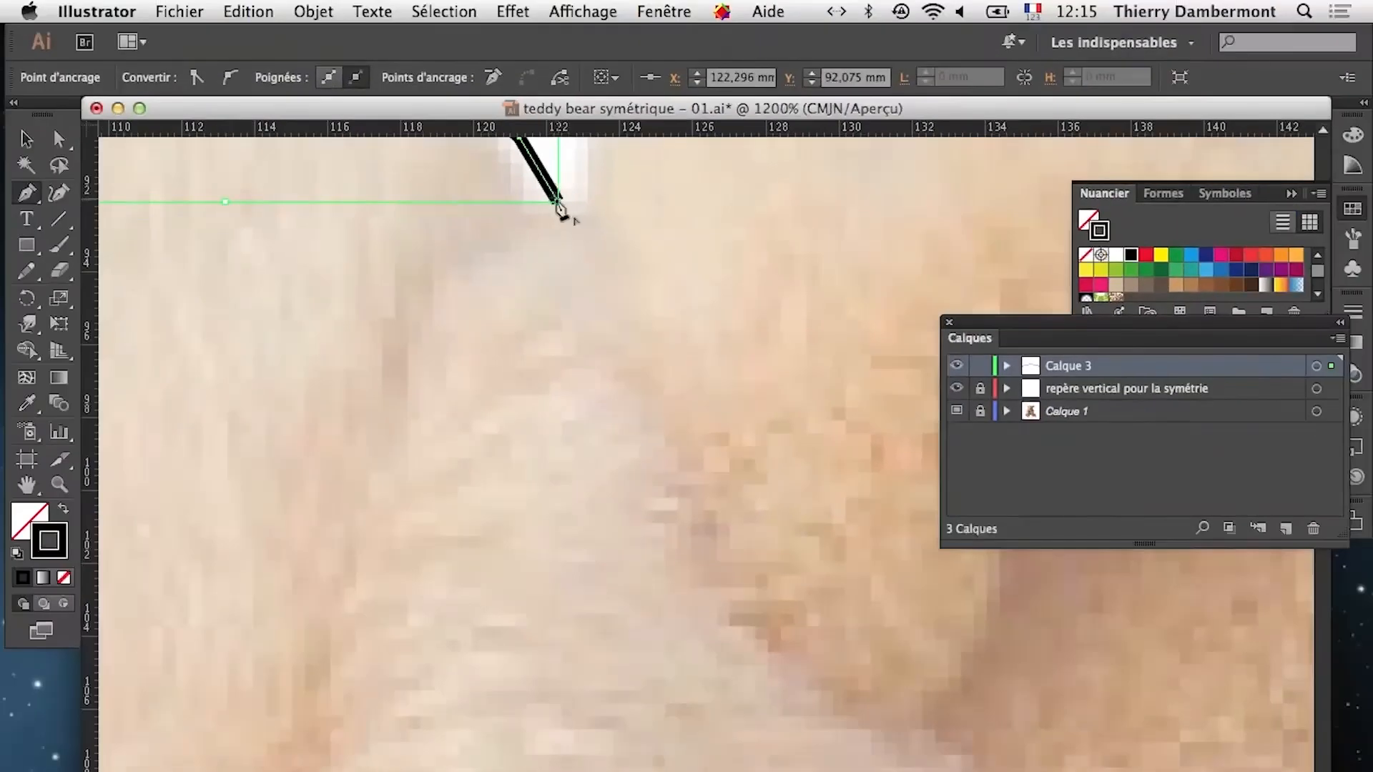
scroll(436, 286, down, 3)
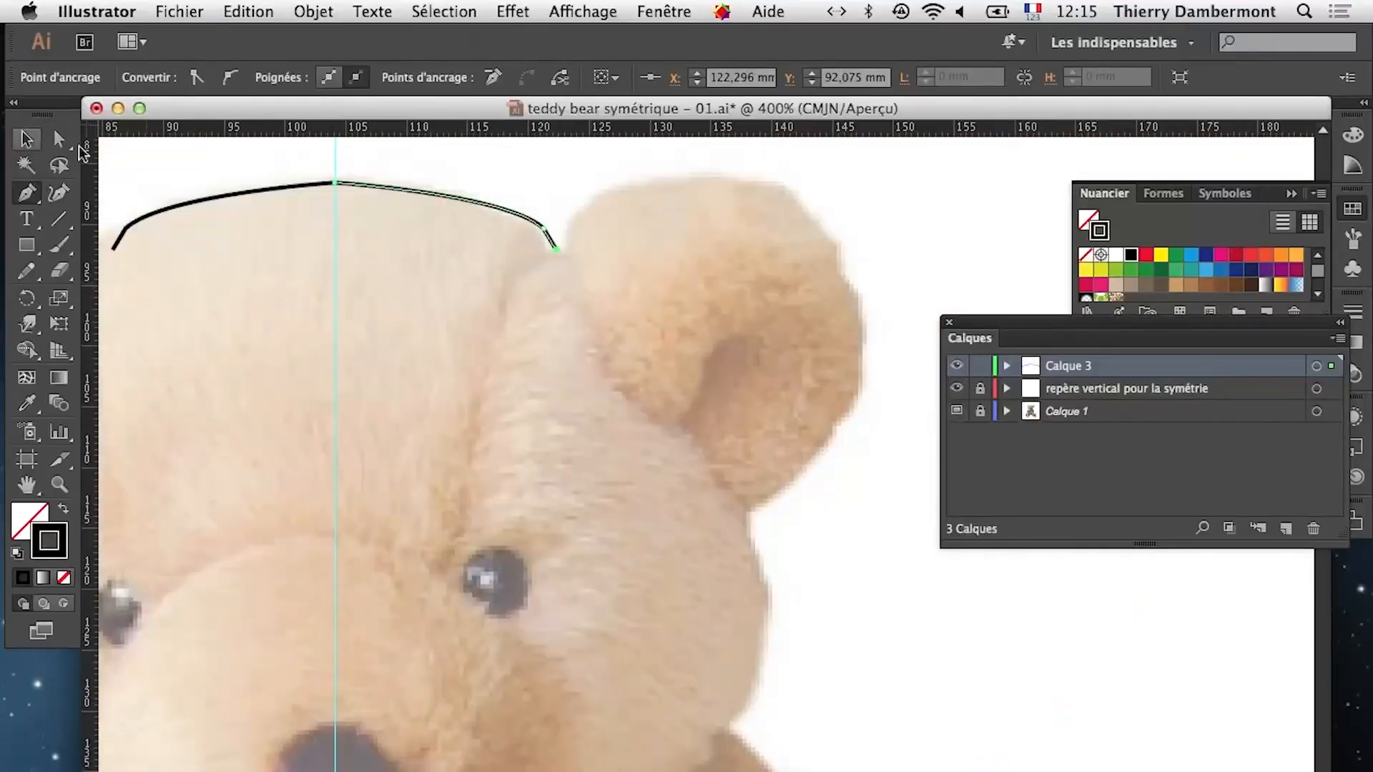
Reselect the head path and continue it with the Pen from its notch anchor to the ear's upper outer edge, with short direction handles
key(v)
click(682, 449)
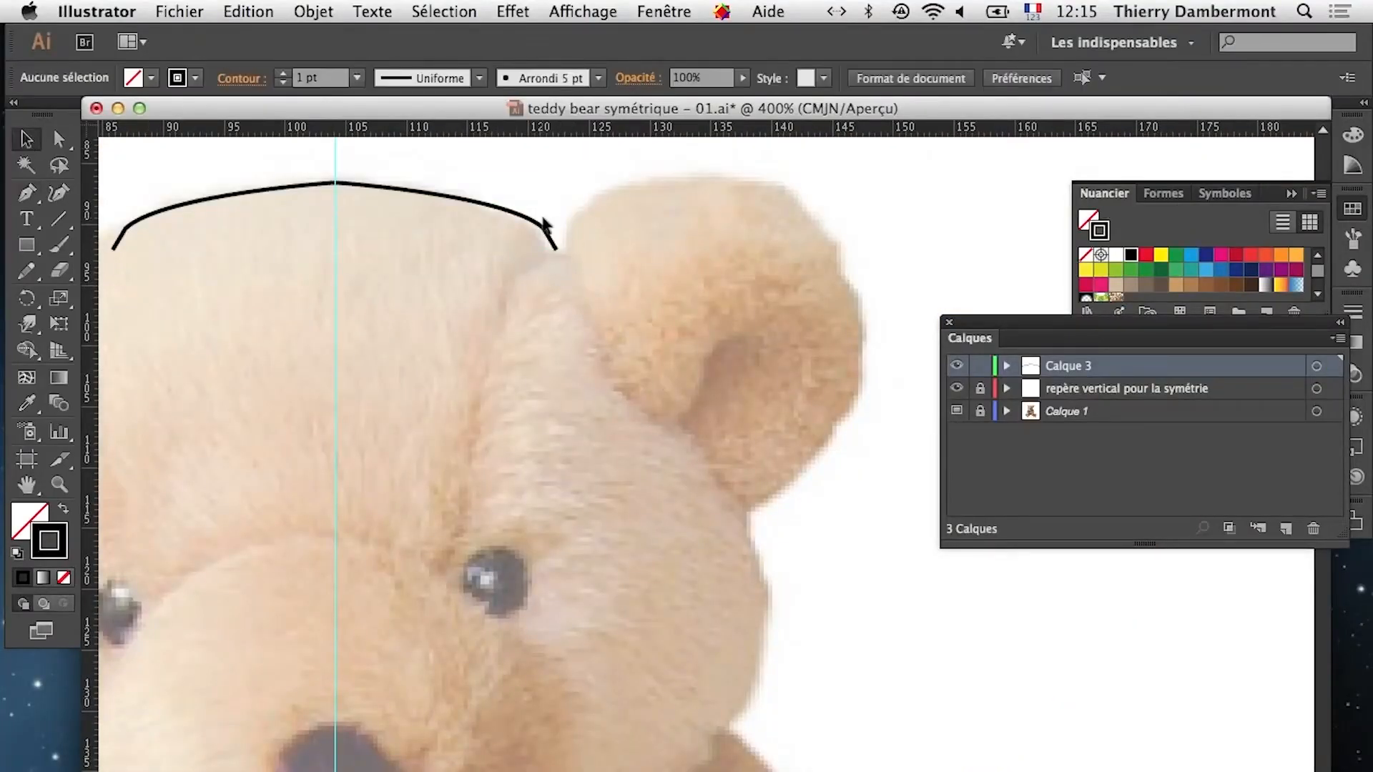
click(543, 220)
click(27, 200)
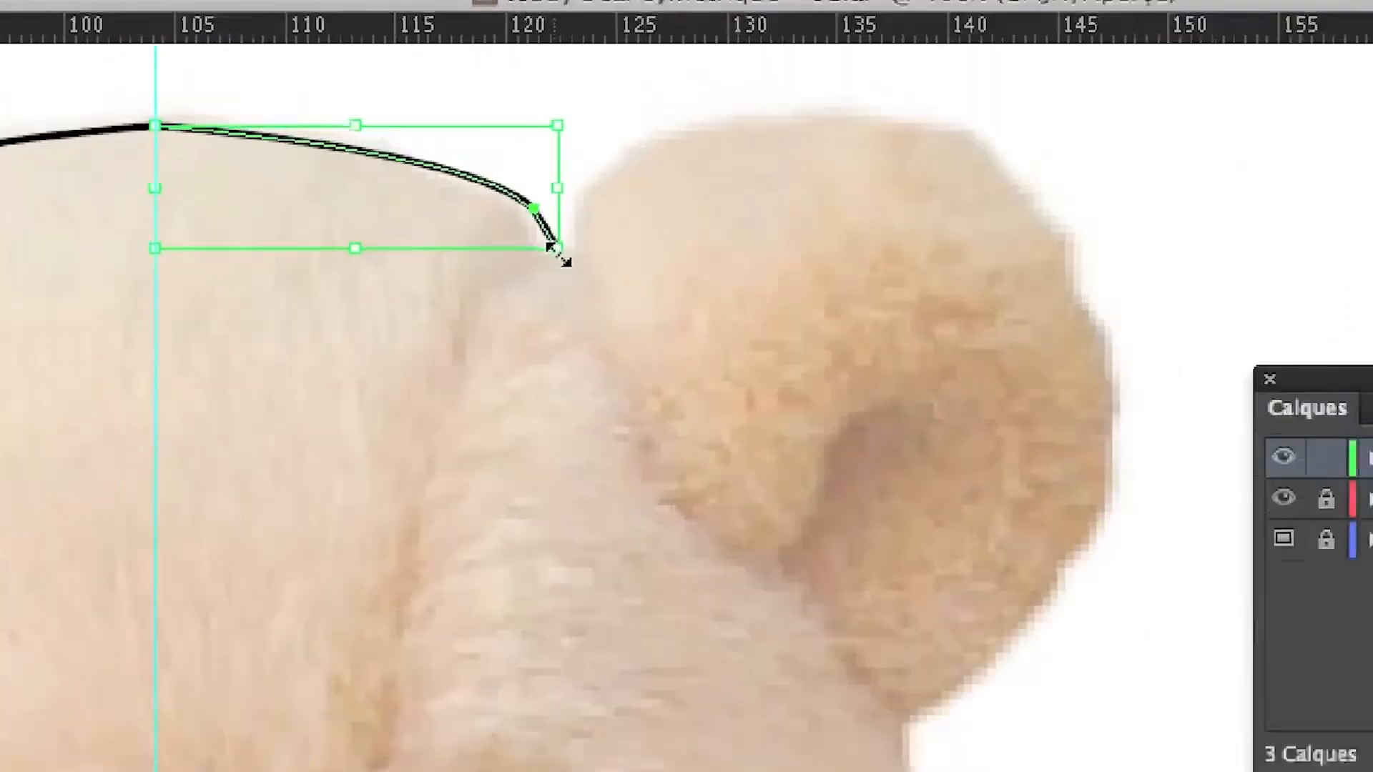
key(p)
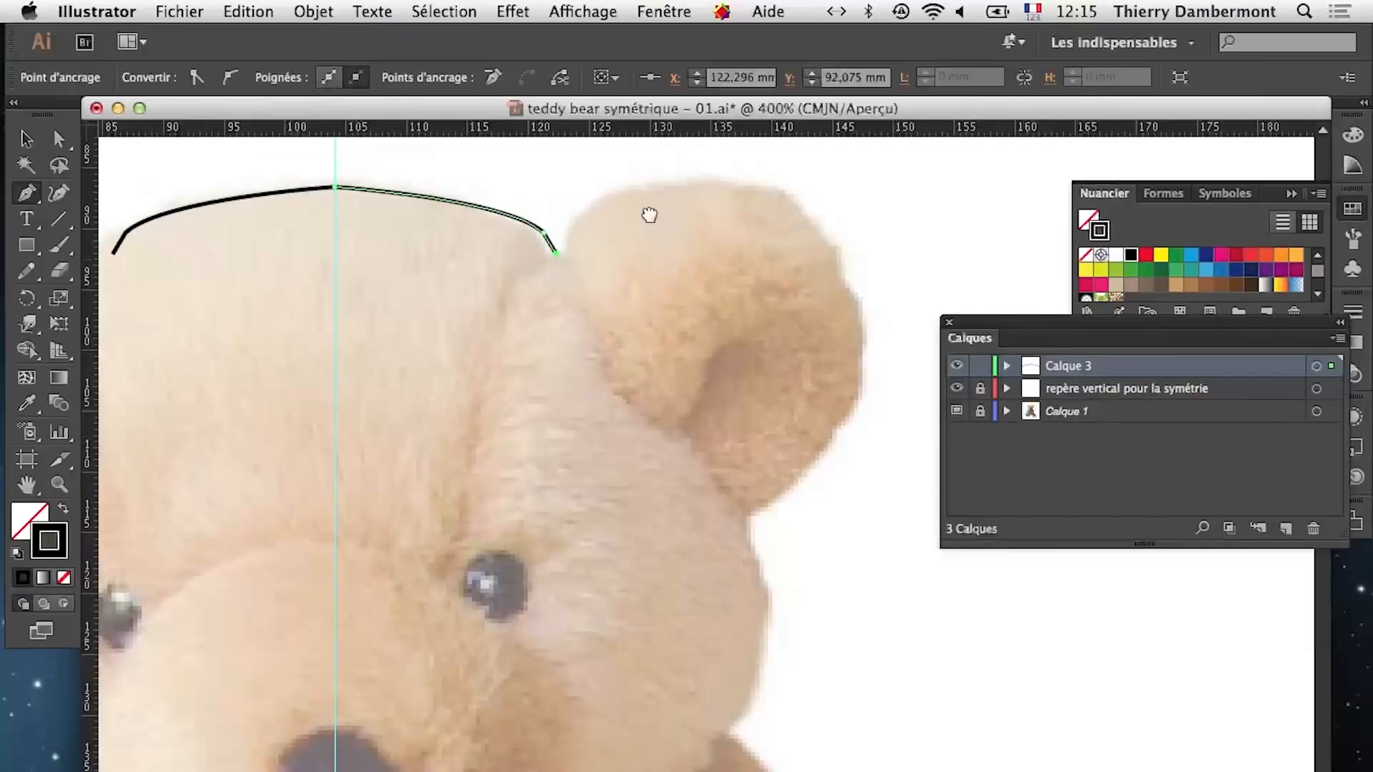
drag(646, 216, 535, 302)
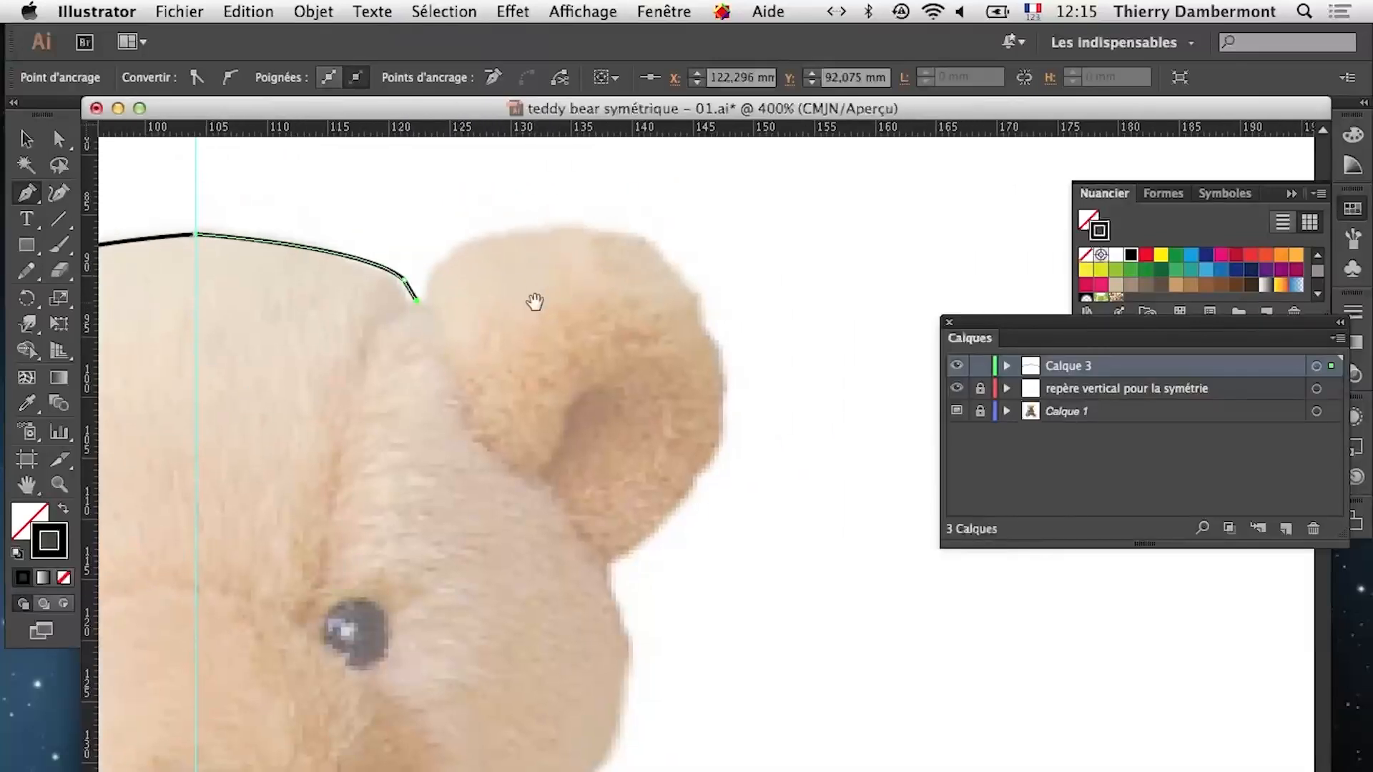
click(645, 239)
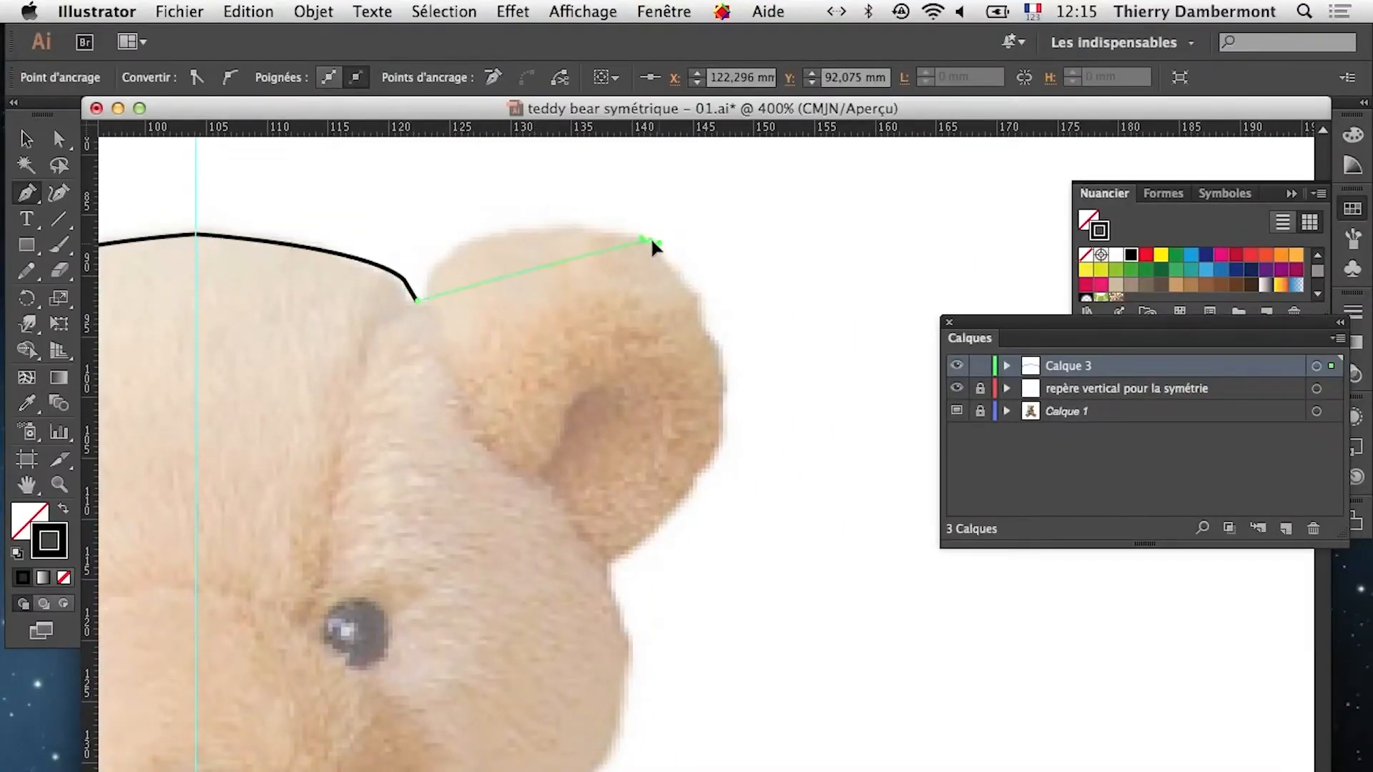
drag(668, 247, 669, 248)
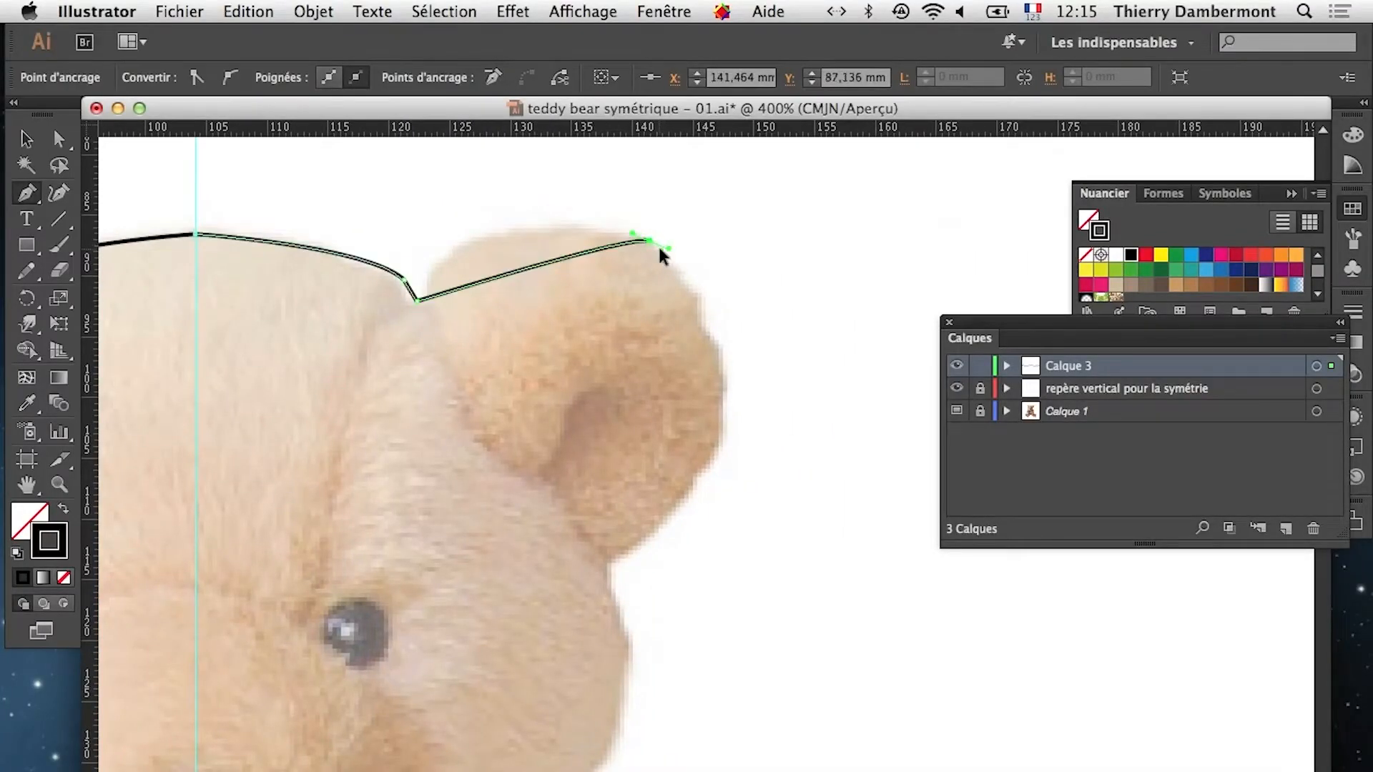
Change the colour of layer Calque 3 to Magenta
double_click(1140, 368)
click(675, 217)
click(685, 328)
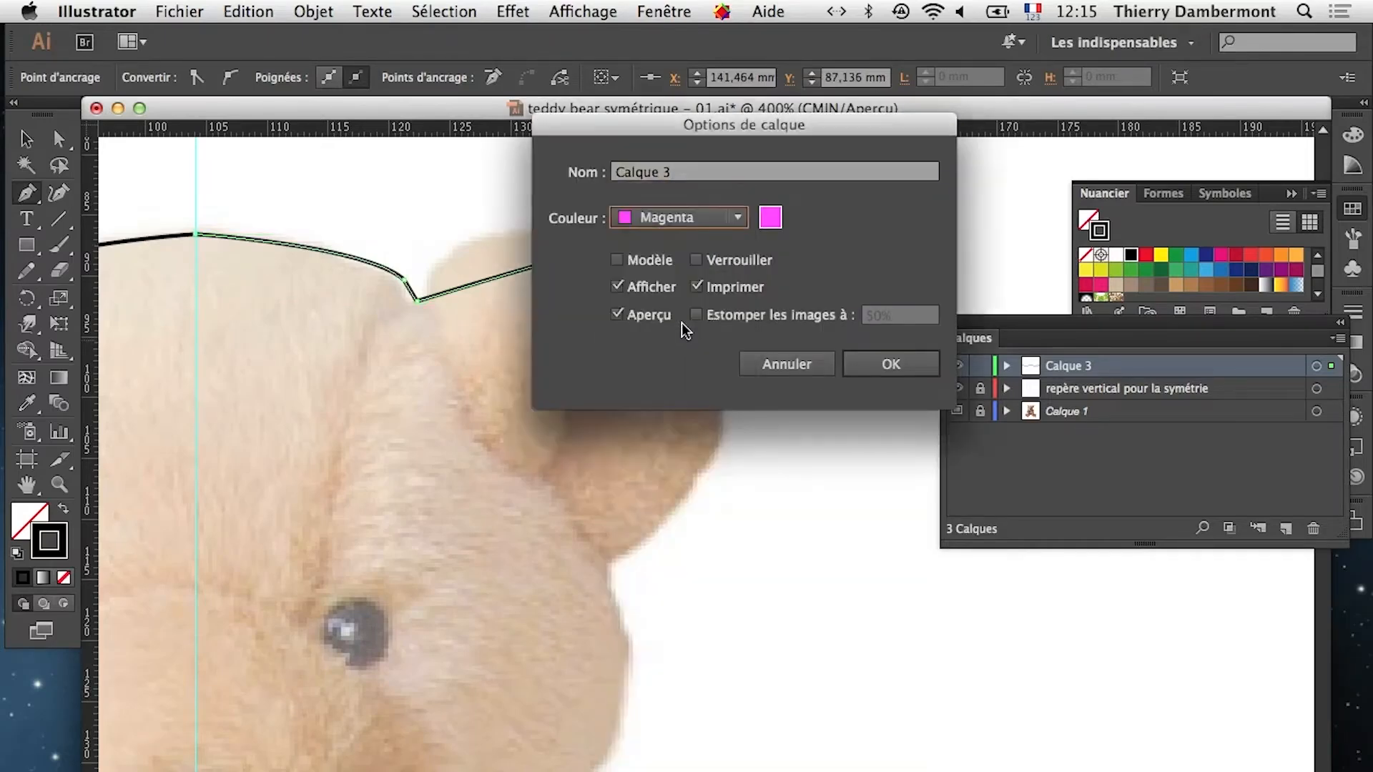
click(860, 369)
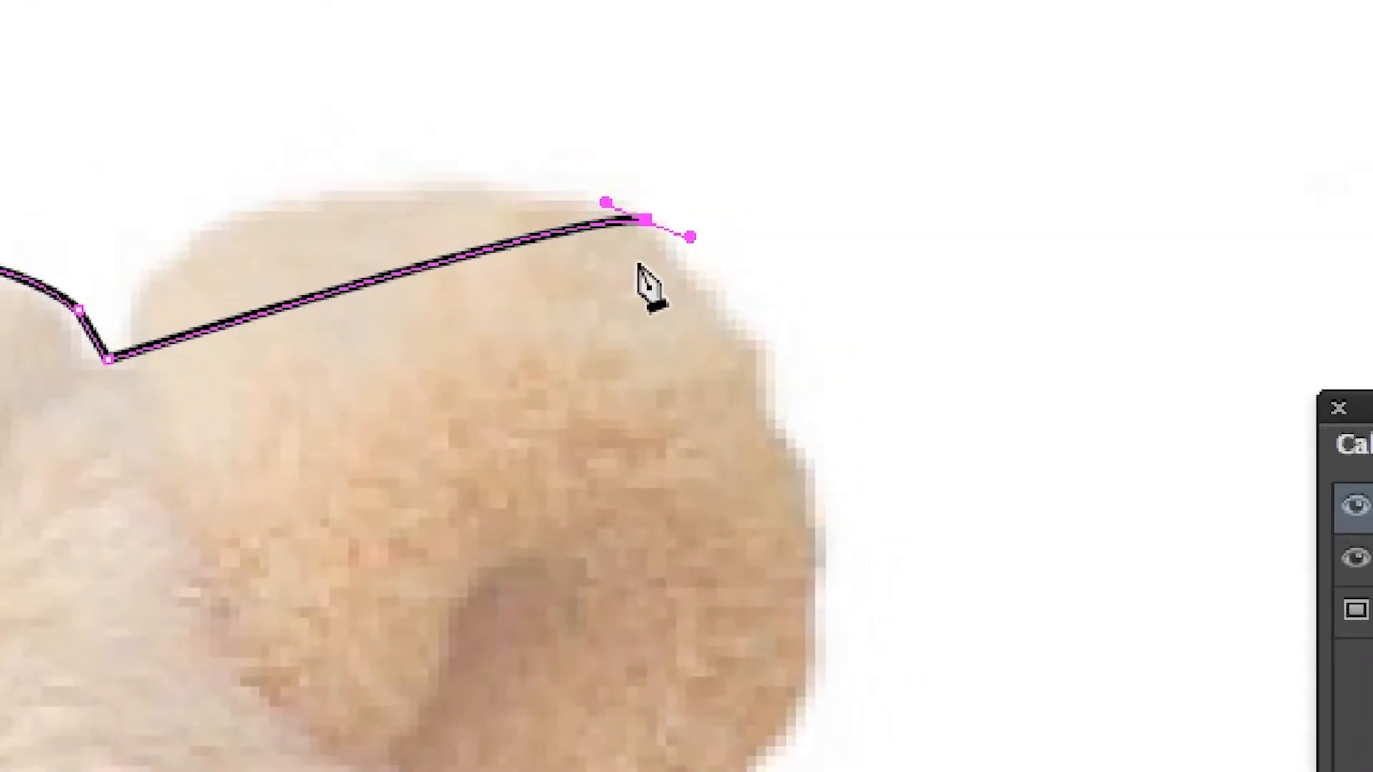
key(v)
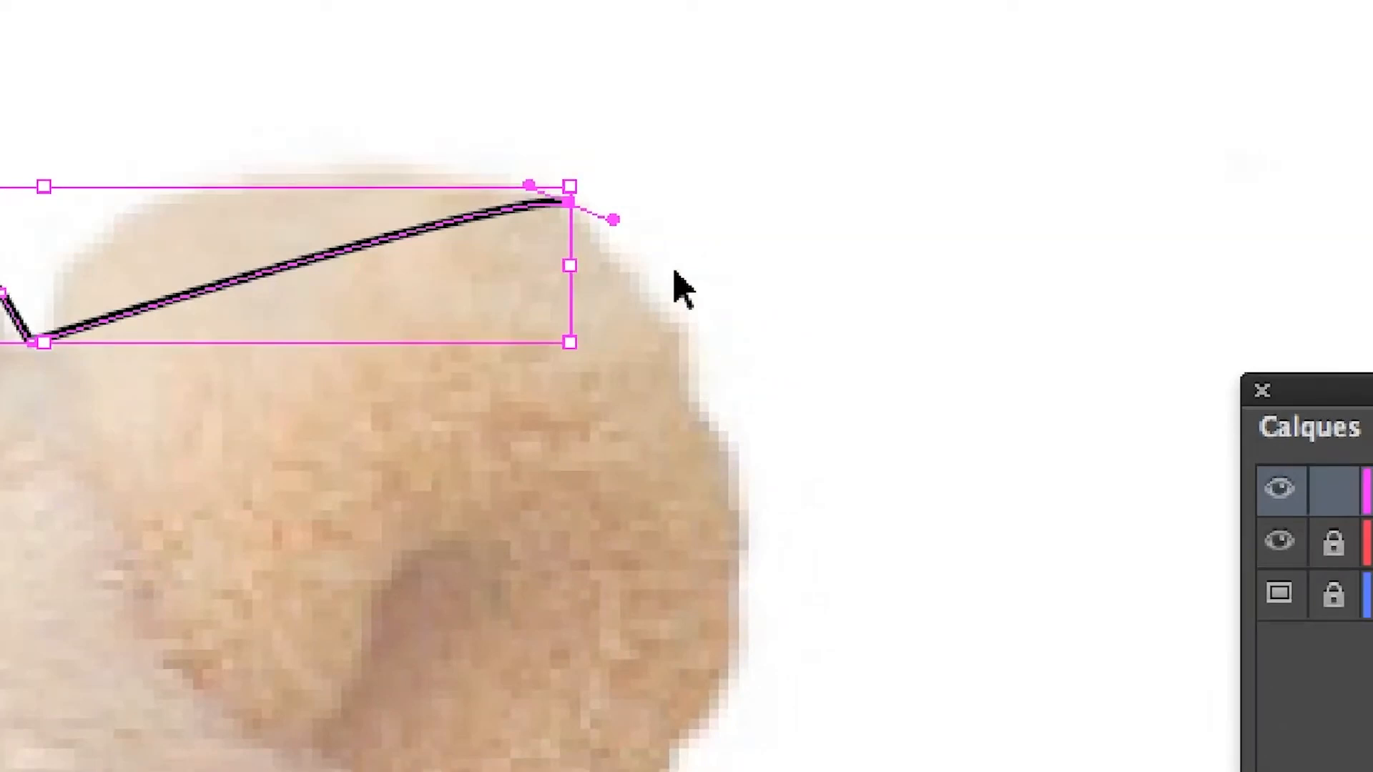
key(p)
key(v)
key(p)
key(v)
key(p)
key(v)
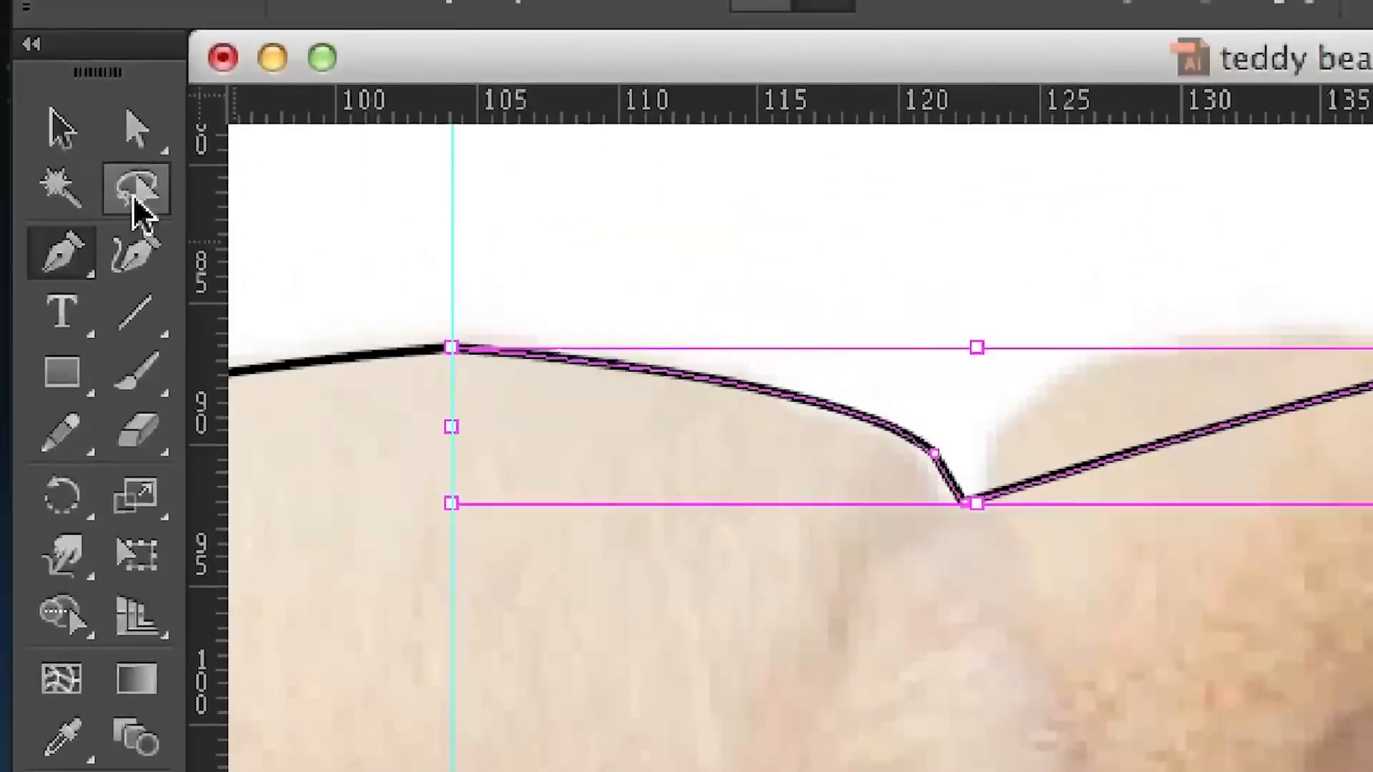
Detach the tools panel over the canvas and pick Direct Selection before the Pen, making it the Pen's temporary selection tool
drag(109, 71, 699, 175)
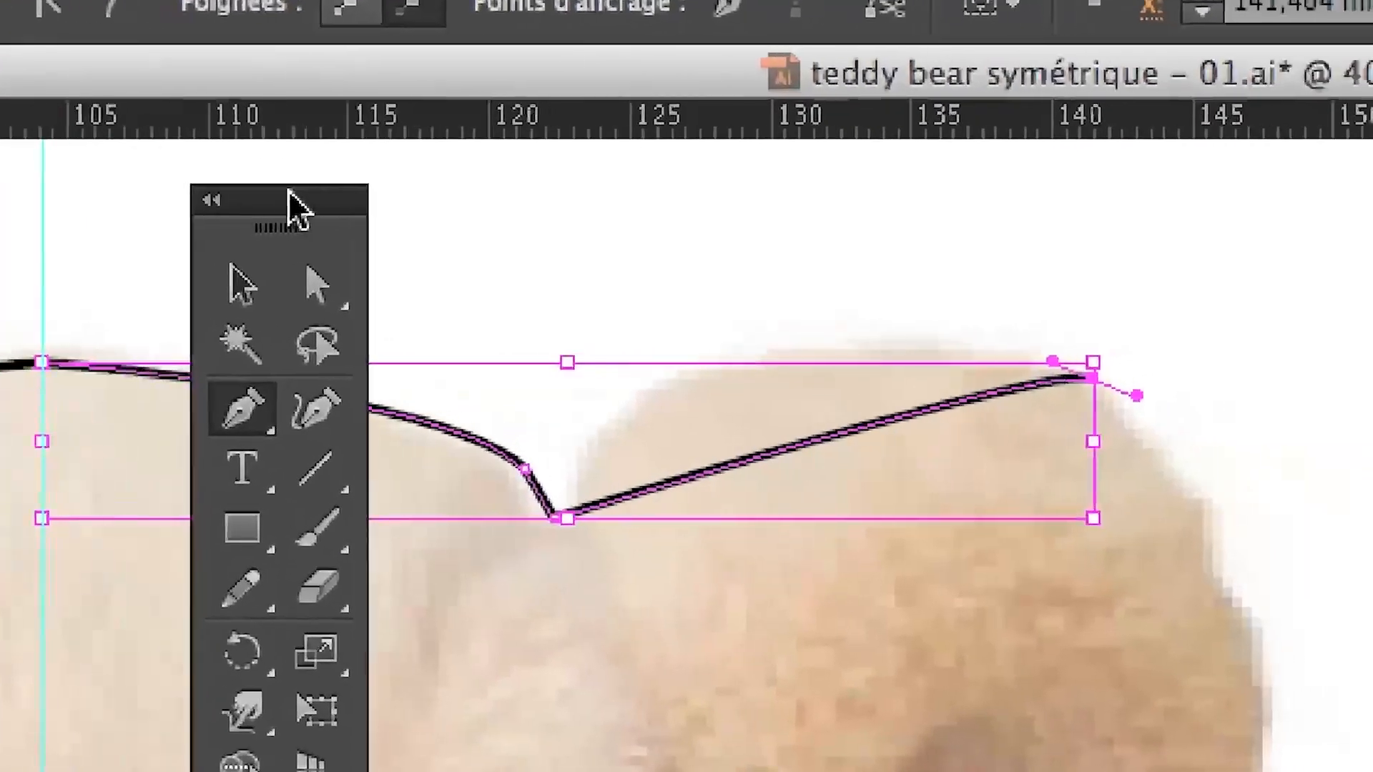
click(318, 289)
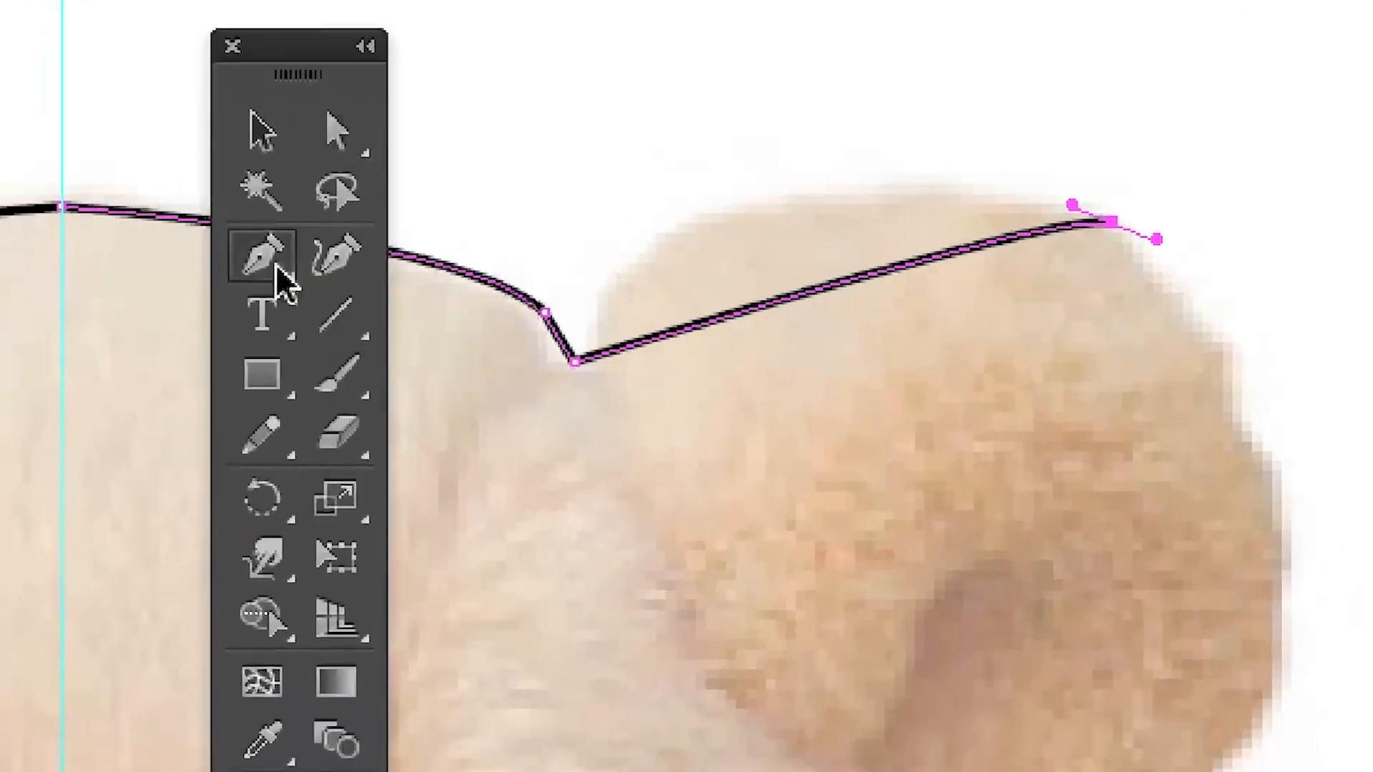
click(227, 342)
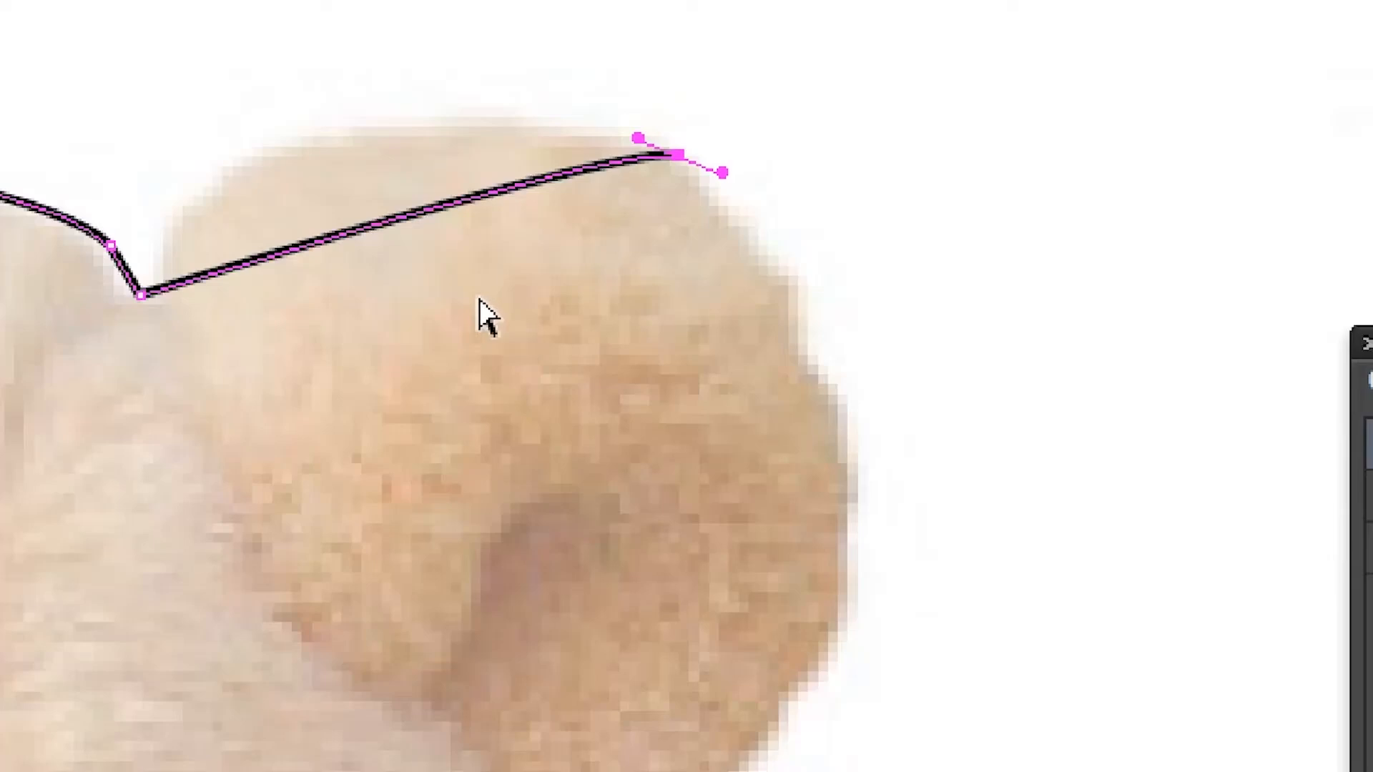
Stretch the end anchor's incoming handle so the curve follows the ear's top, and remove its outgoing handle
drag(638, 137, 604, 112)
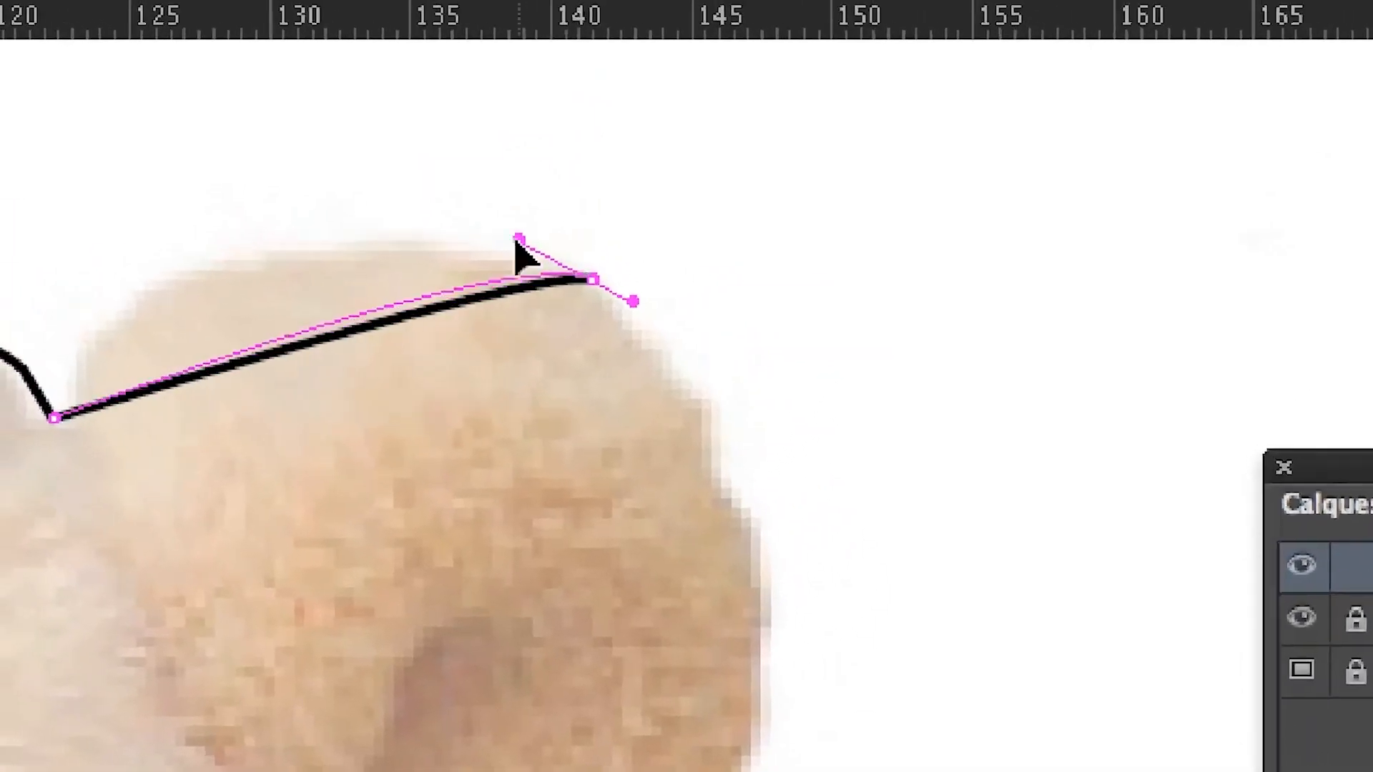
drag(521, 254, 392, 217)
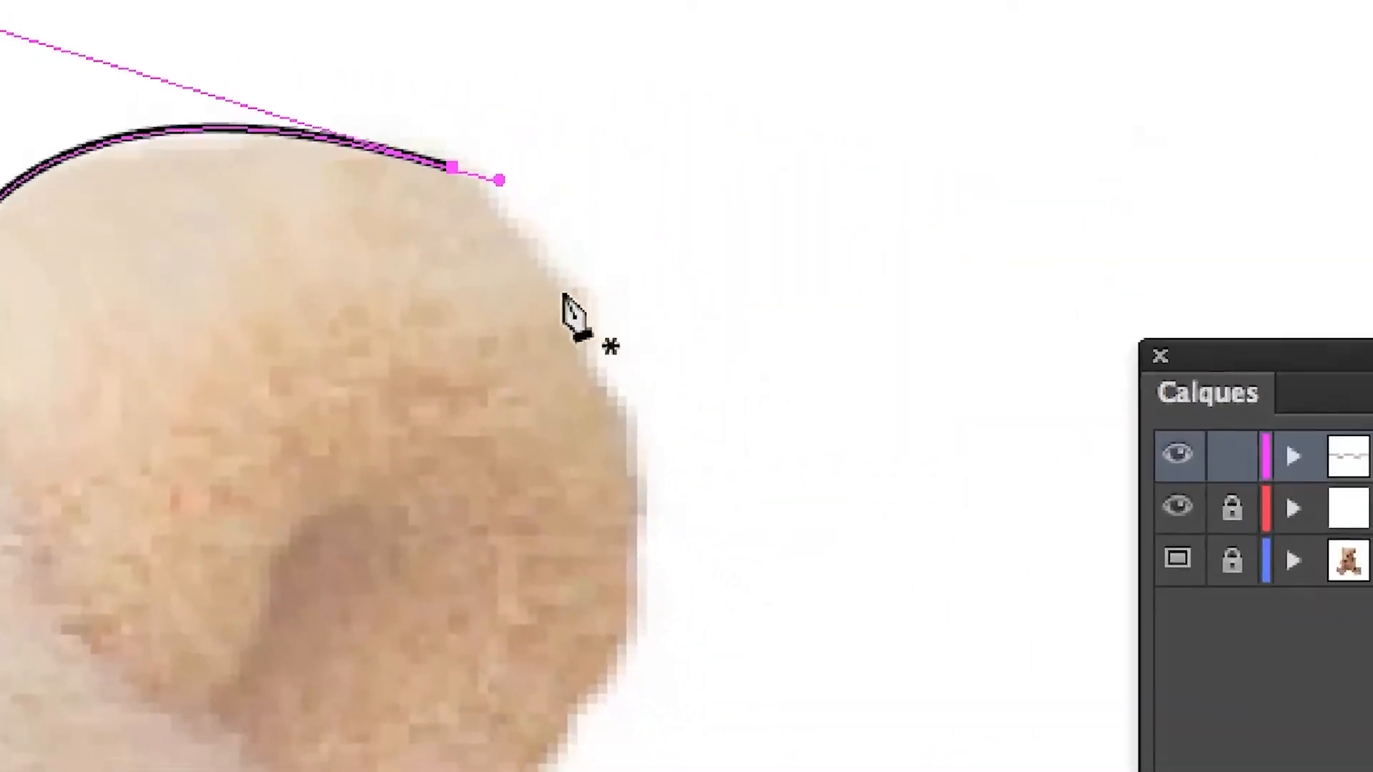
drag(584, 326, 593, 347)
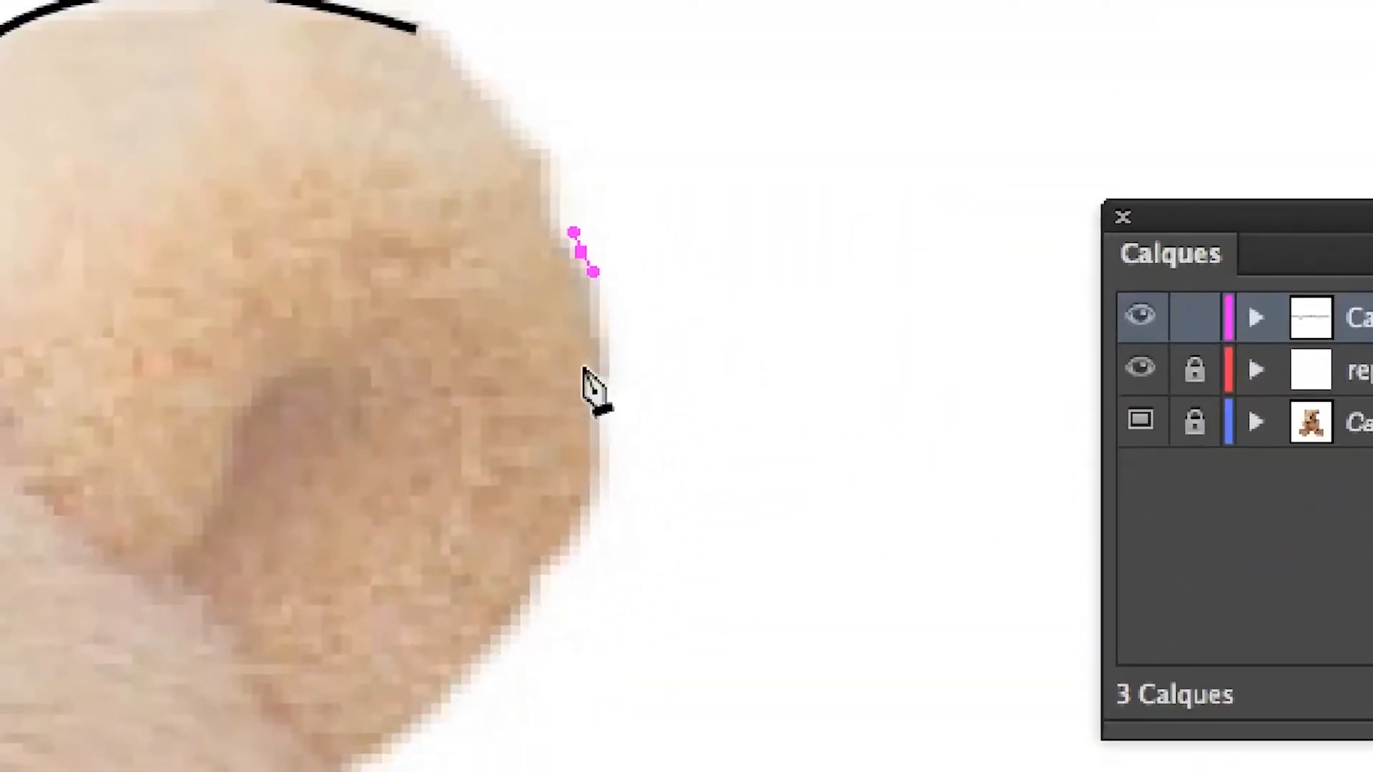
key(super+z)
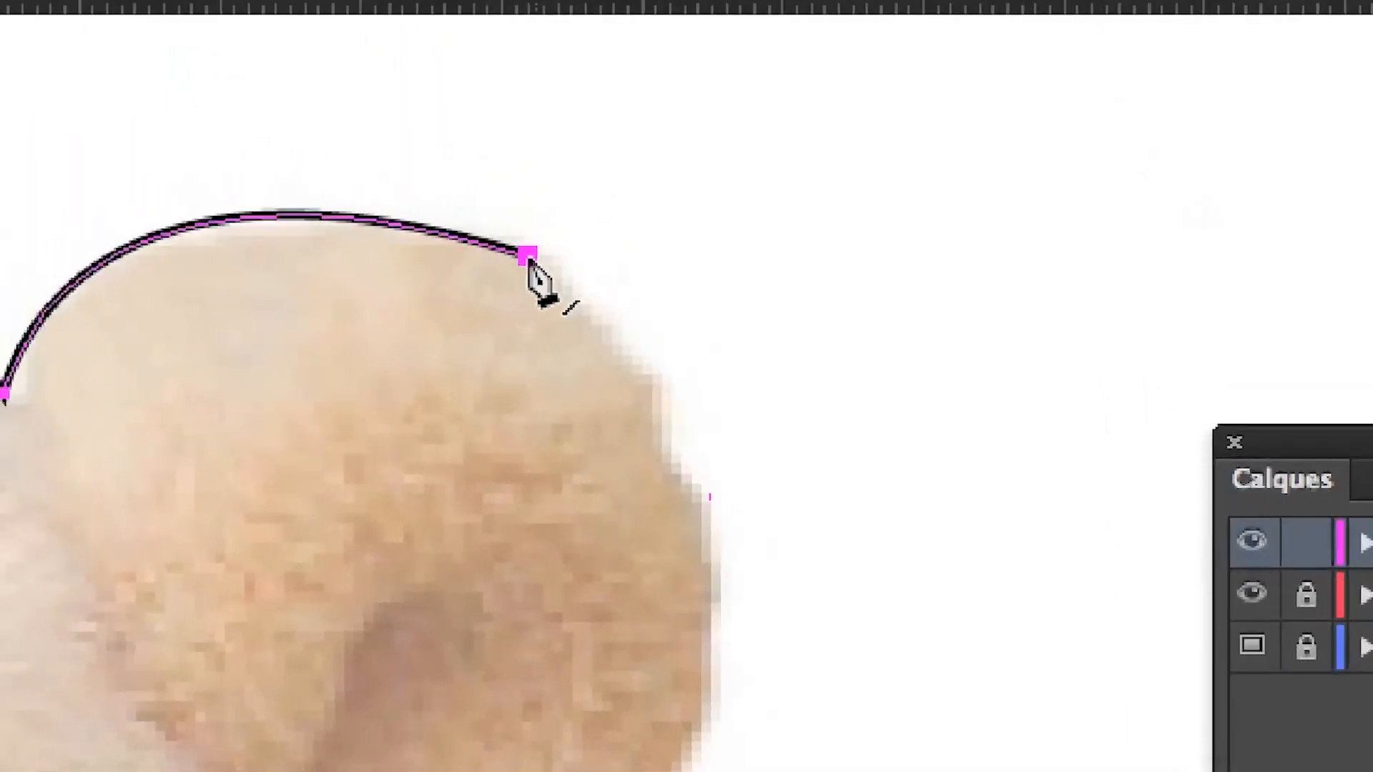
click(529, 256)
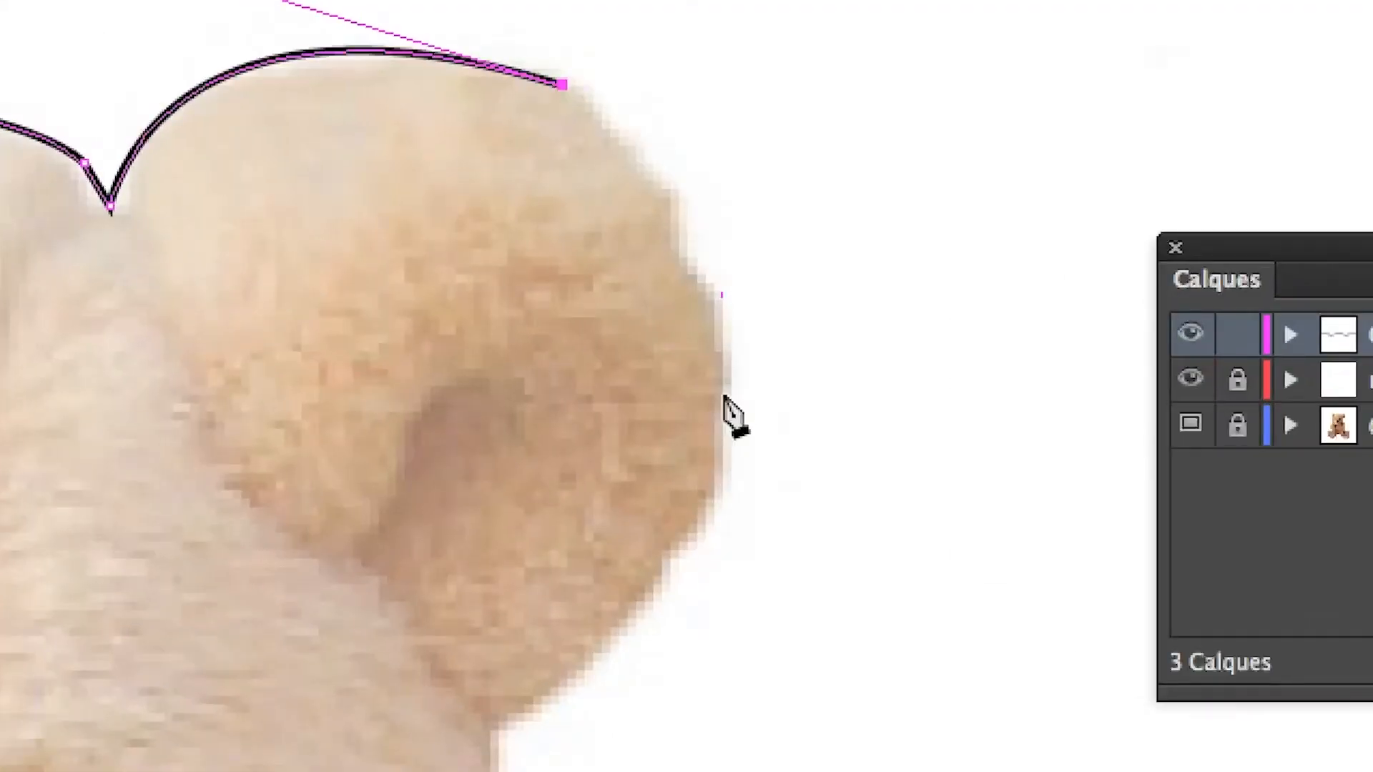
Continue the head path around the ear's outer edge to where it meets the cheek, stretching each new anchor's incoming handle to fit
drag(718, 443, 715, 466)
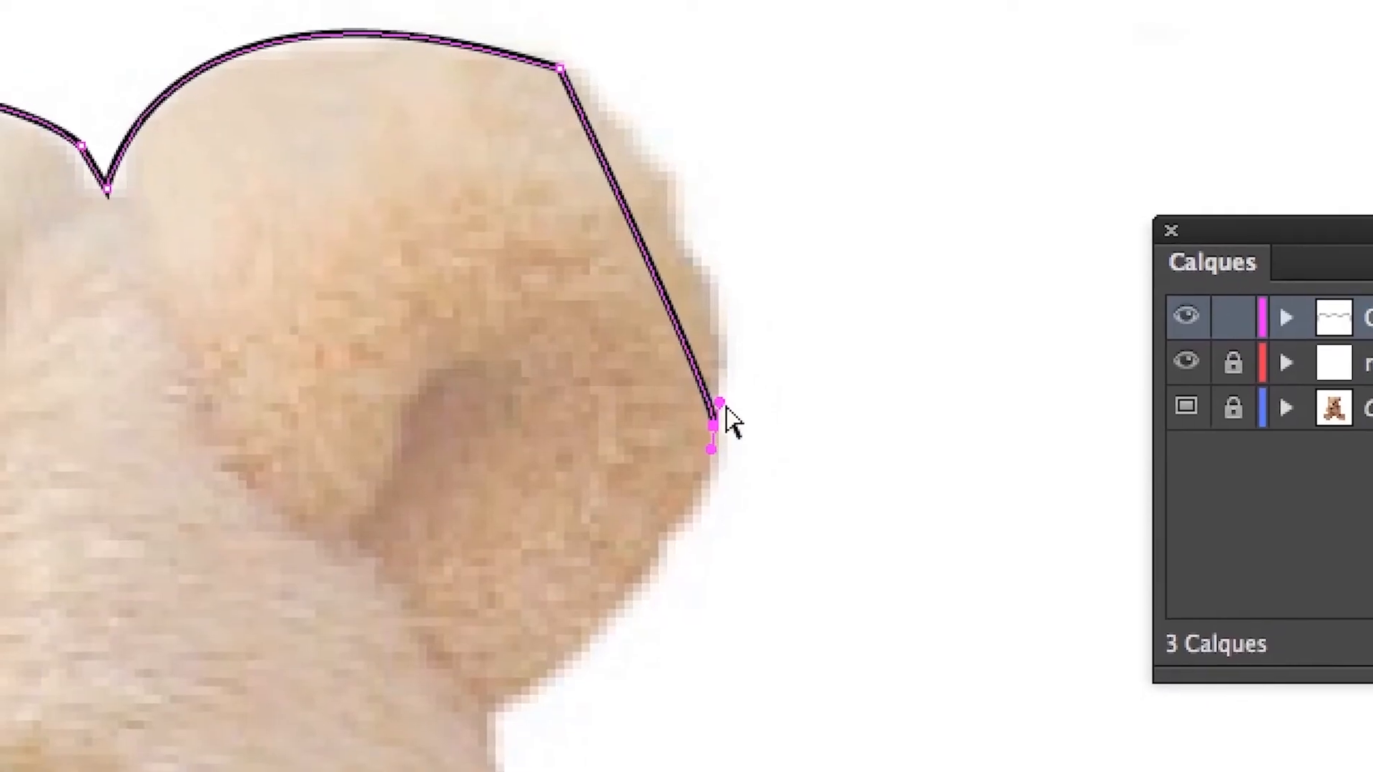
drag(719, 402, 728, 114)
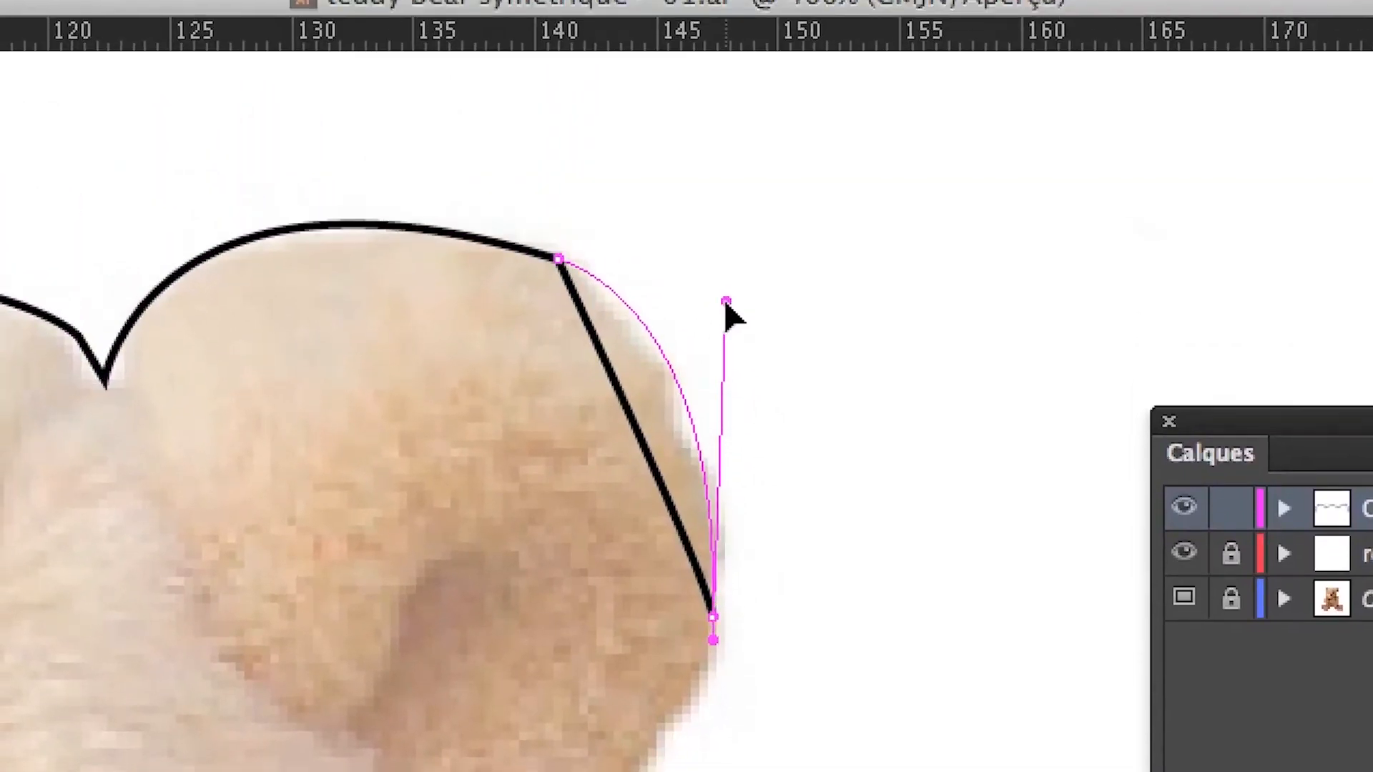
drag(726, 307, 726, 304)
click(648, 508)
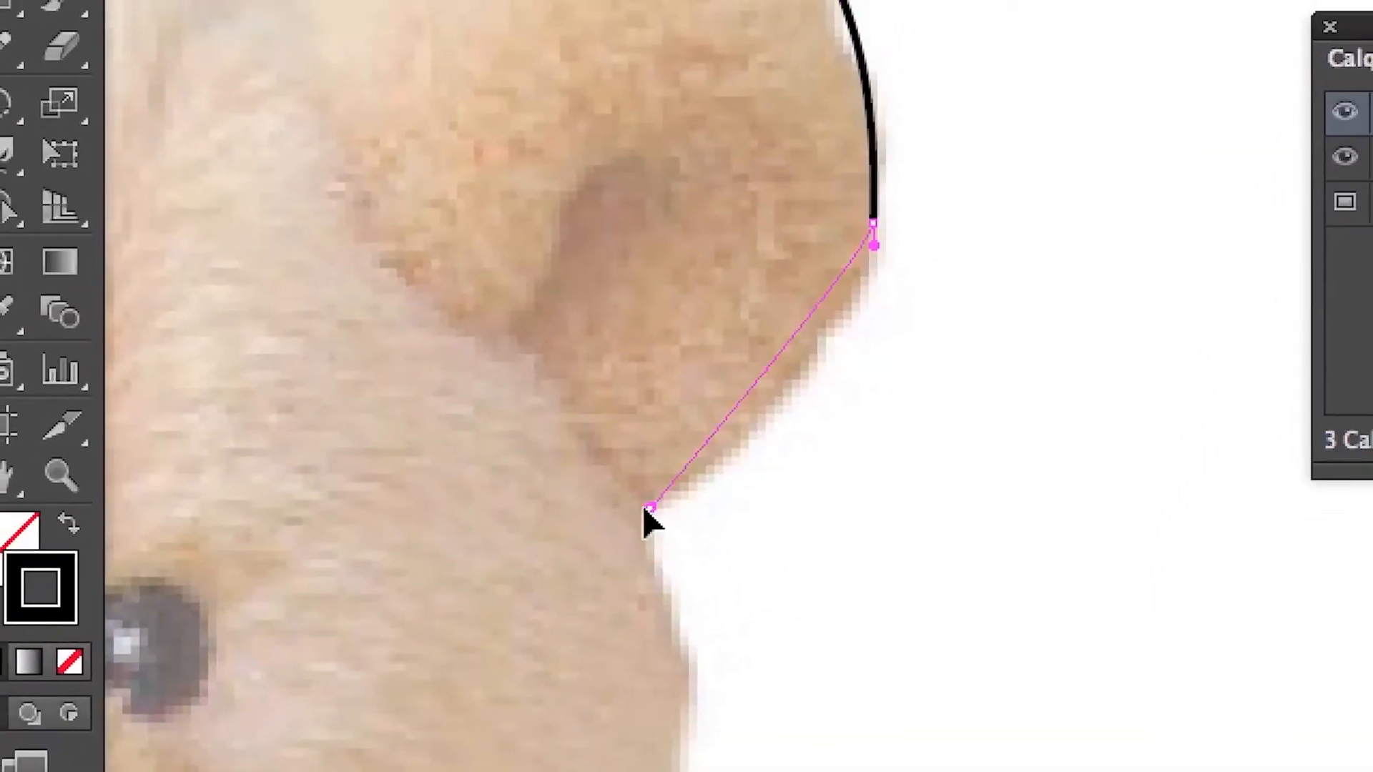
drag(646, 510, 845, 344)
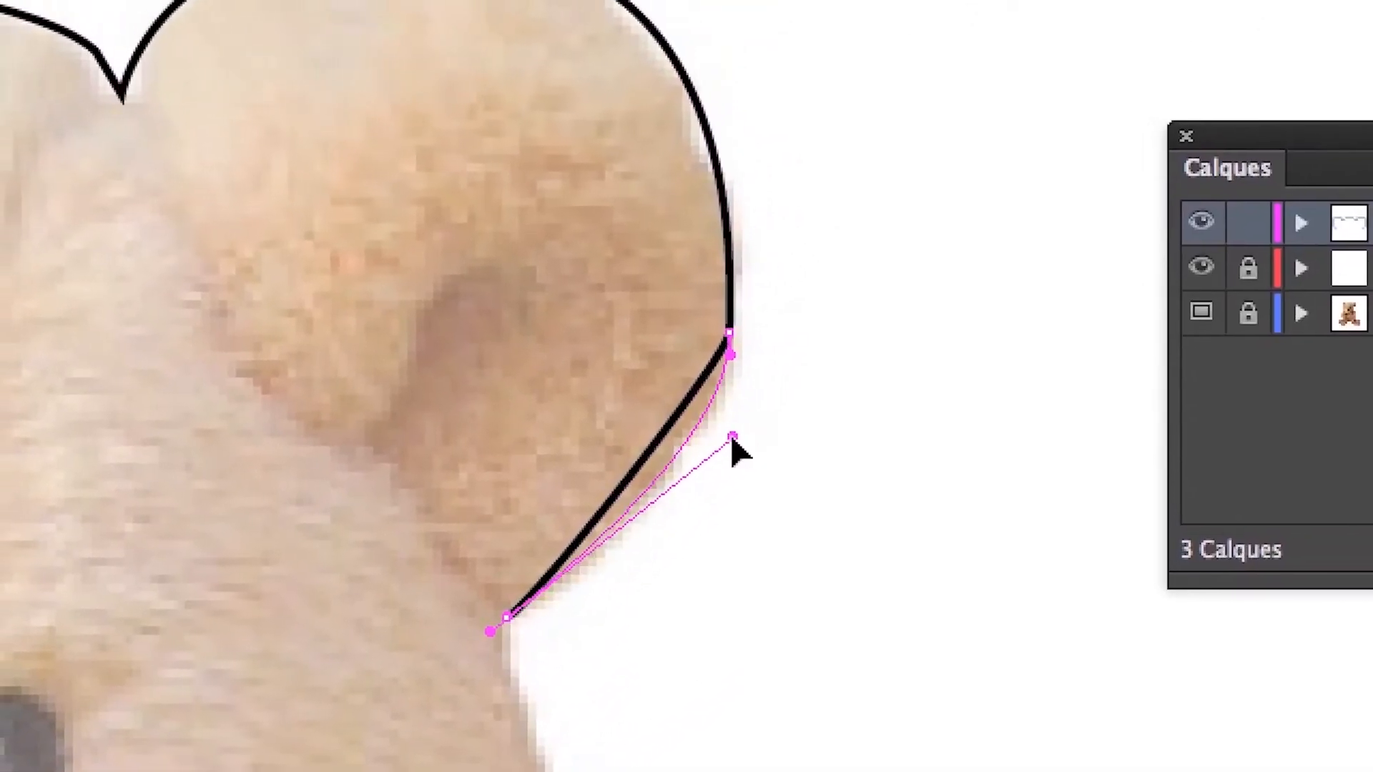
drag(732, 438, 731, 441)
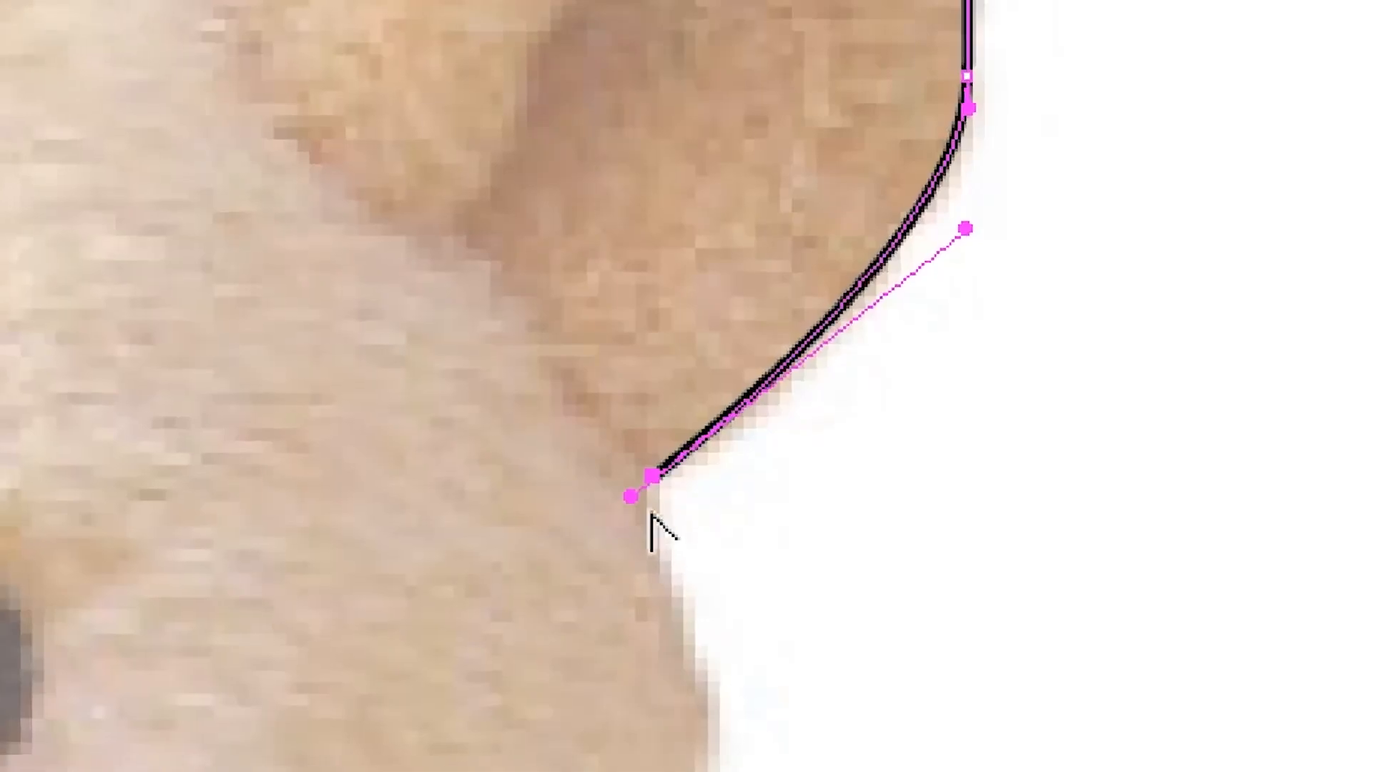
Trace the cheek from the ear's base to the neck notch with curved segments, giving both notch anchors redirected outgoing handles
drag(620, 497, 665, 380)
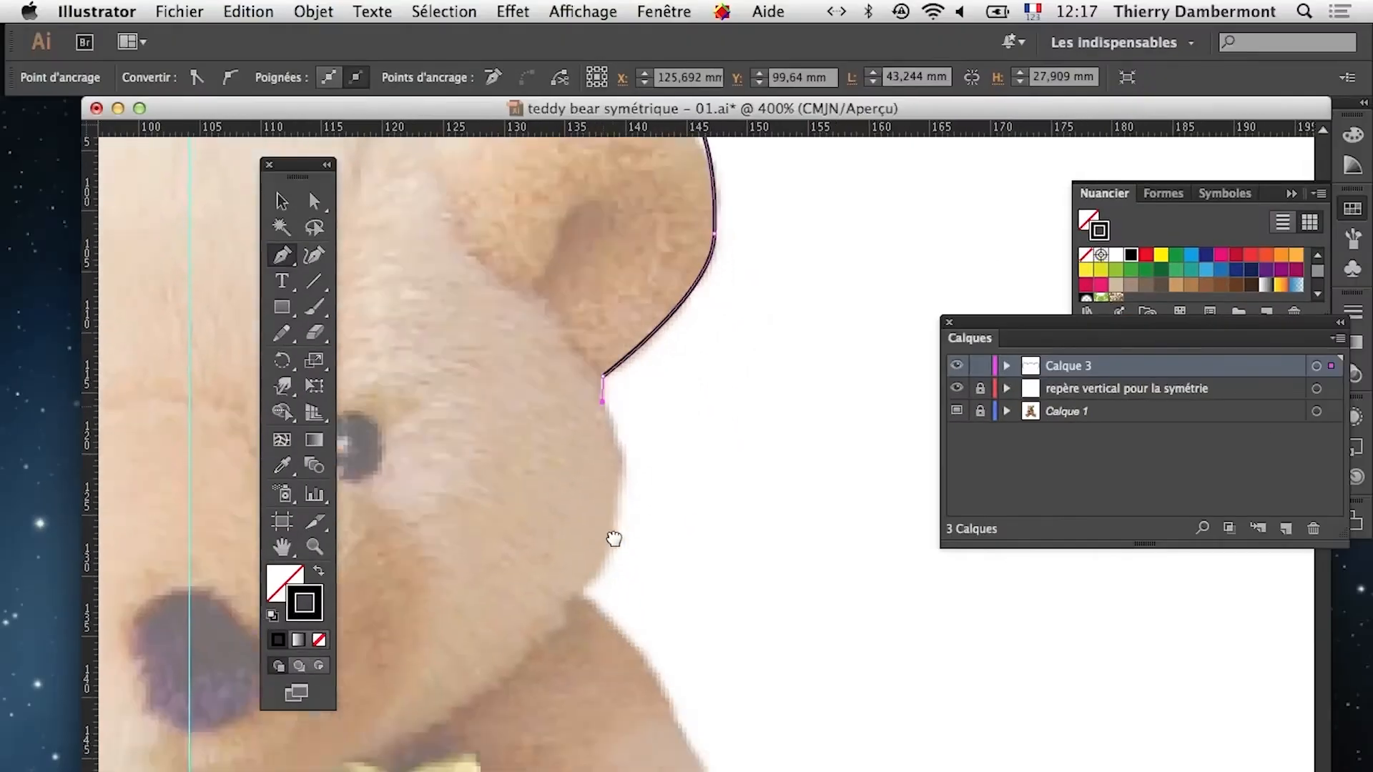
drag(614, 539, 608, 467)
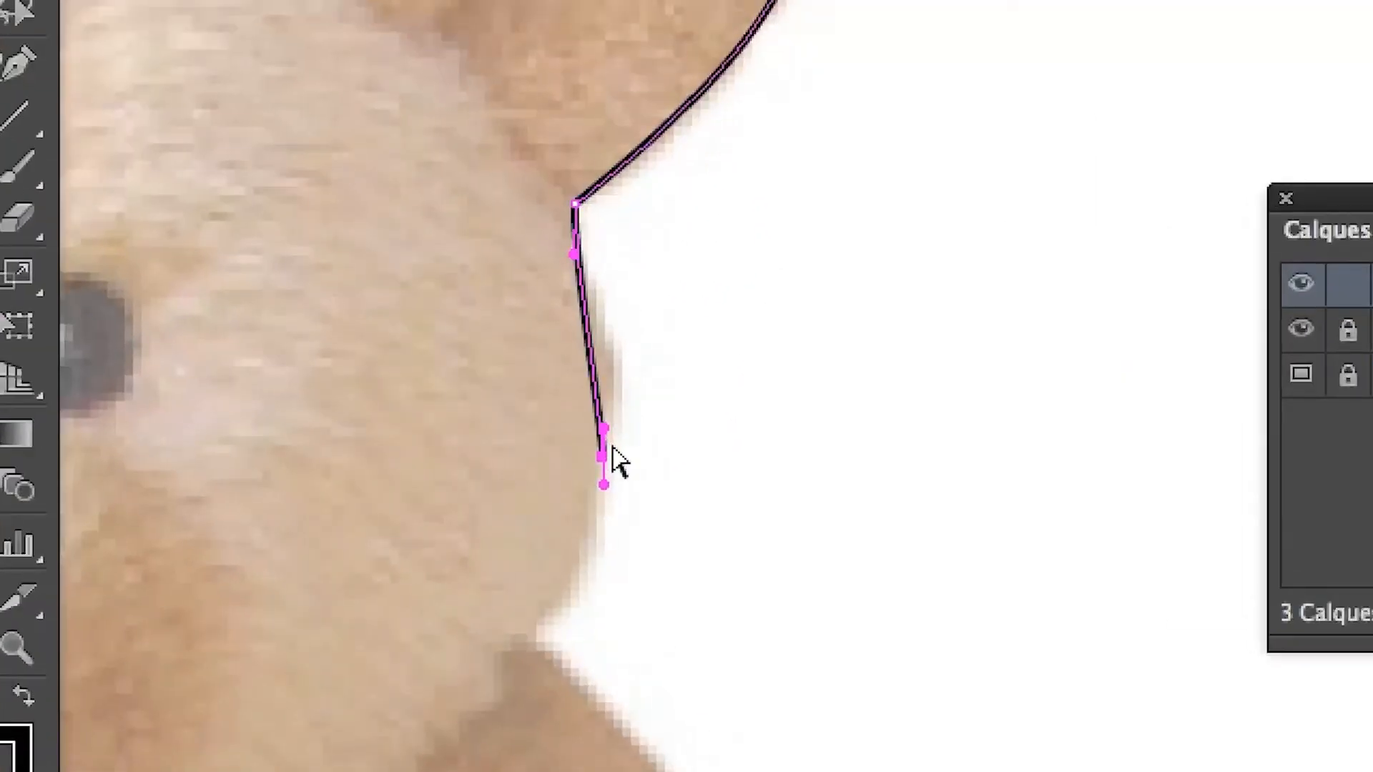
drag(604, 429, 633, 299)
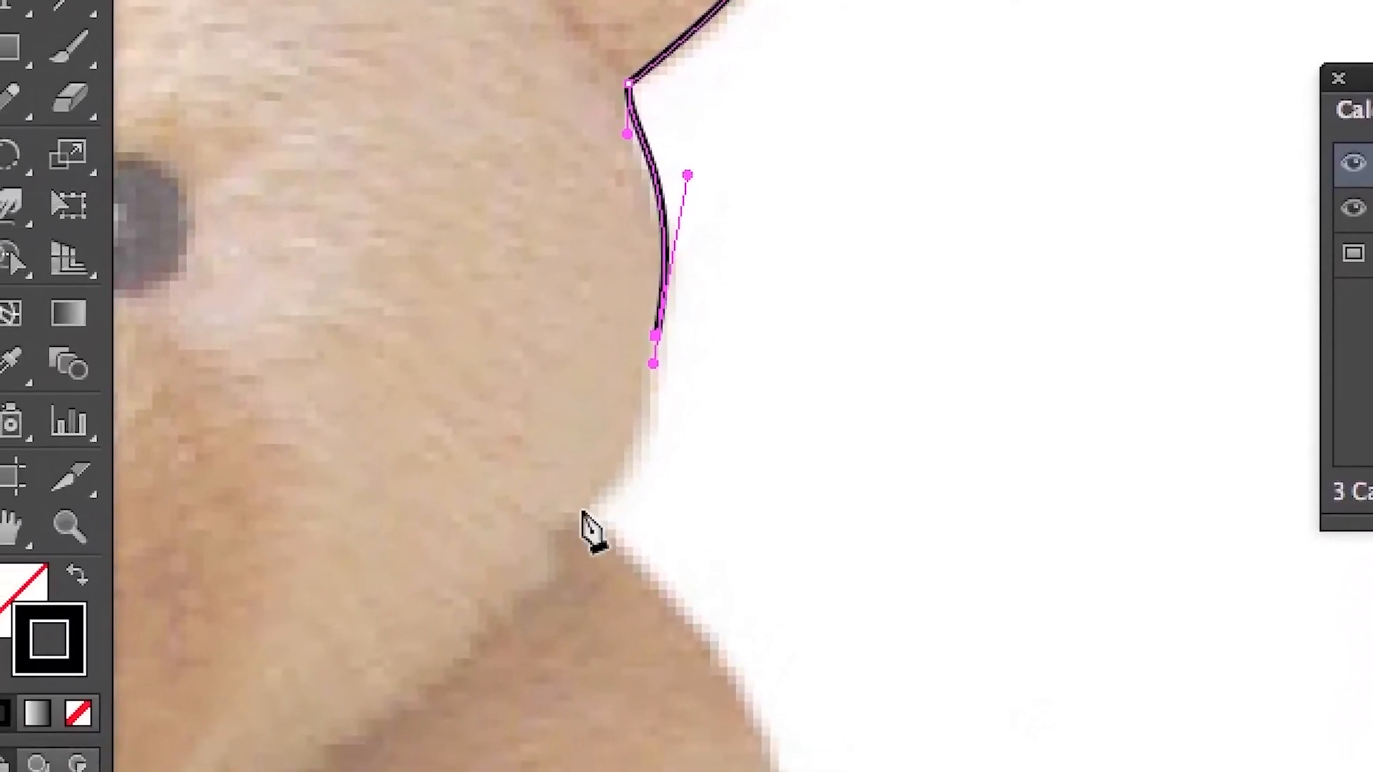
drag(582, 510, 605, 472)
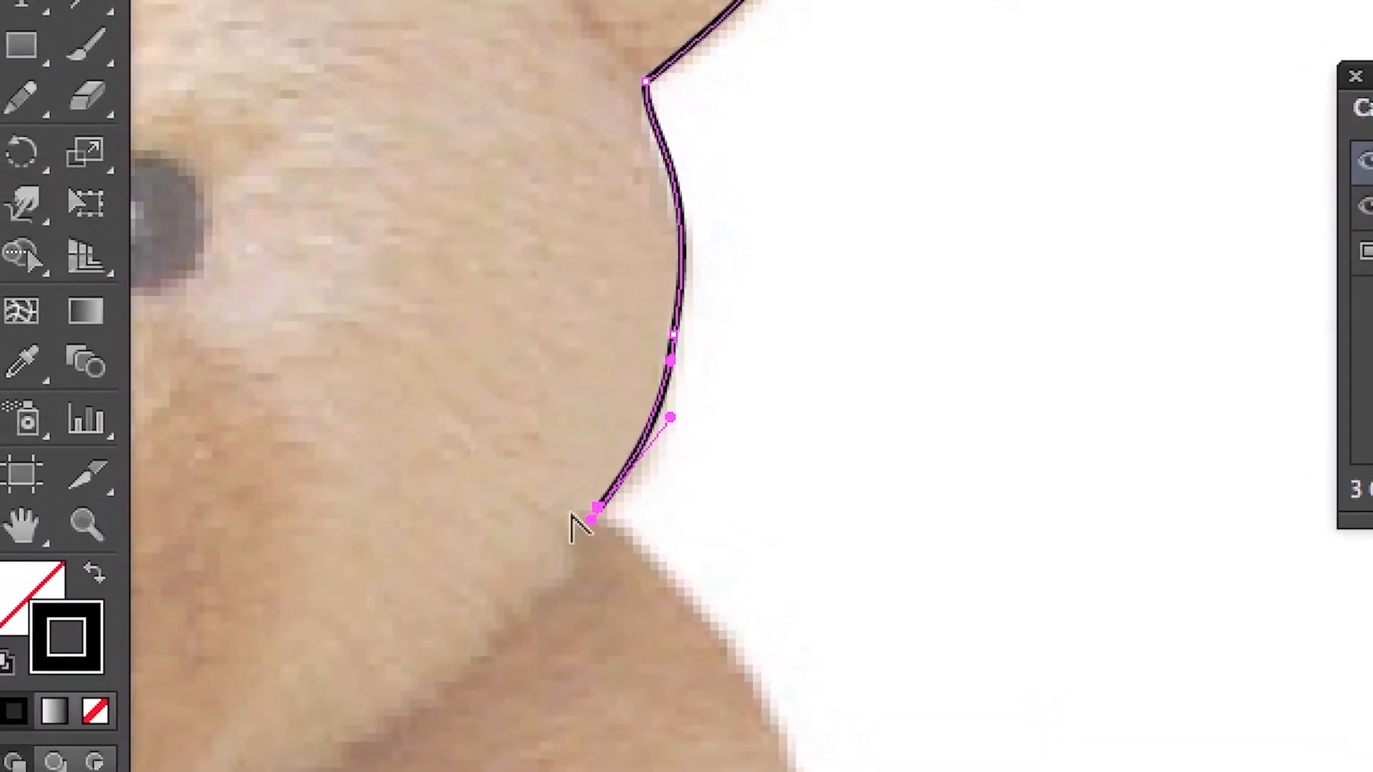
drag(585, 507, 625, 533)
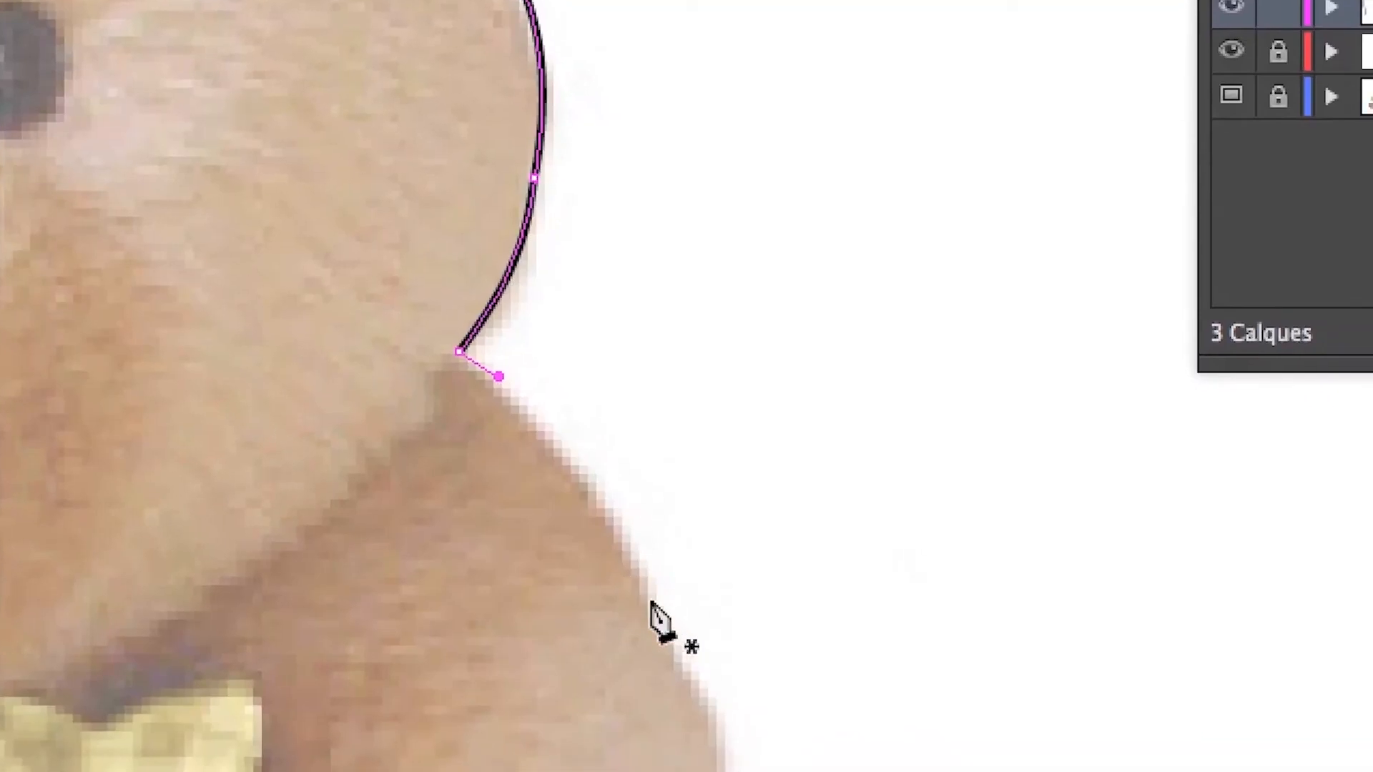
Undo the stray anchor on the shoulder, reselect the path's end at the neck notch and remove its outgoing handle
drag(749, 742, 763, 770)
key(super+z)
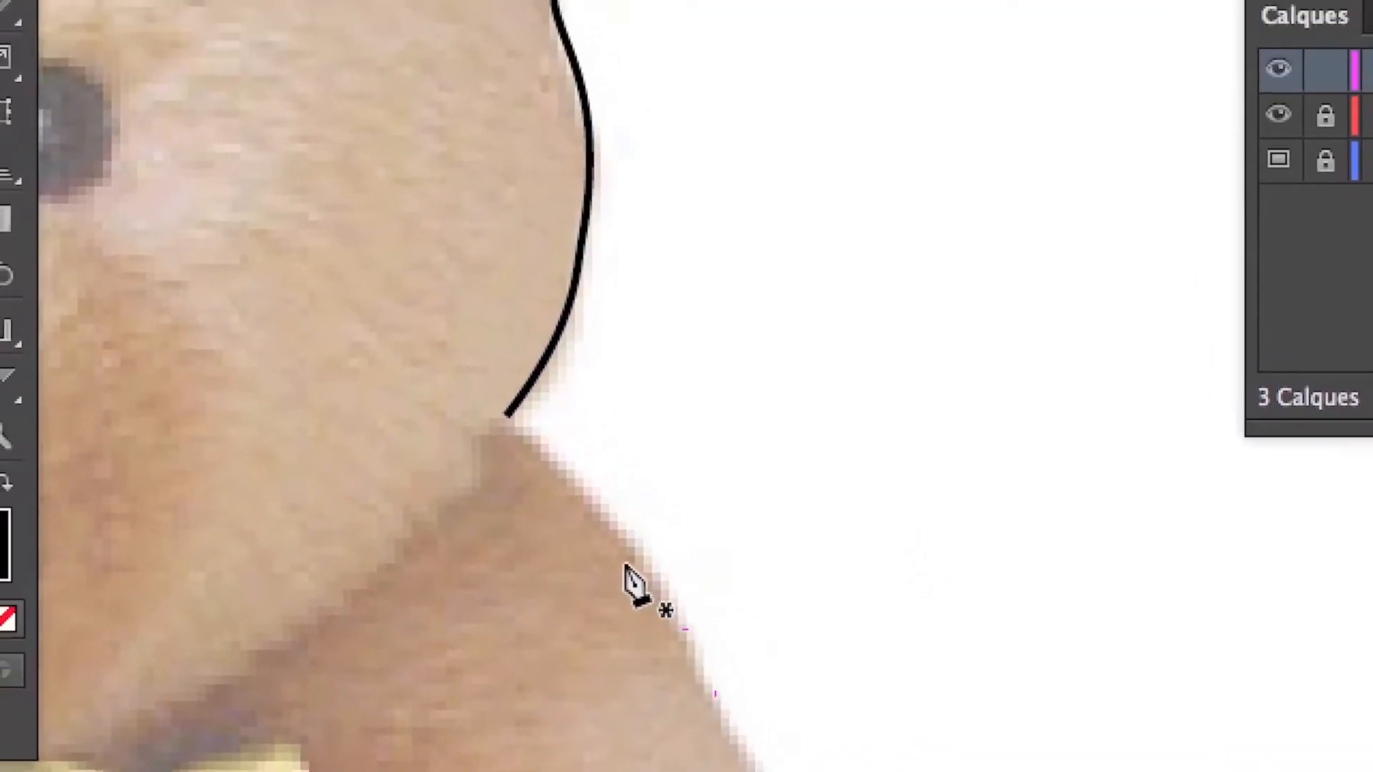
super+click(586, 516)
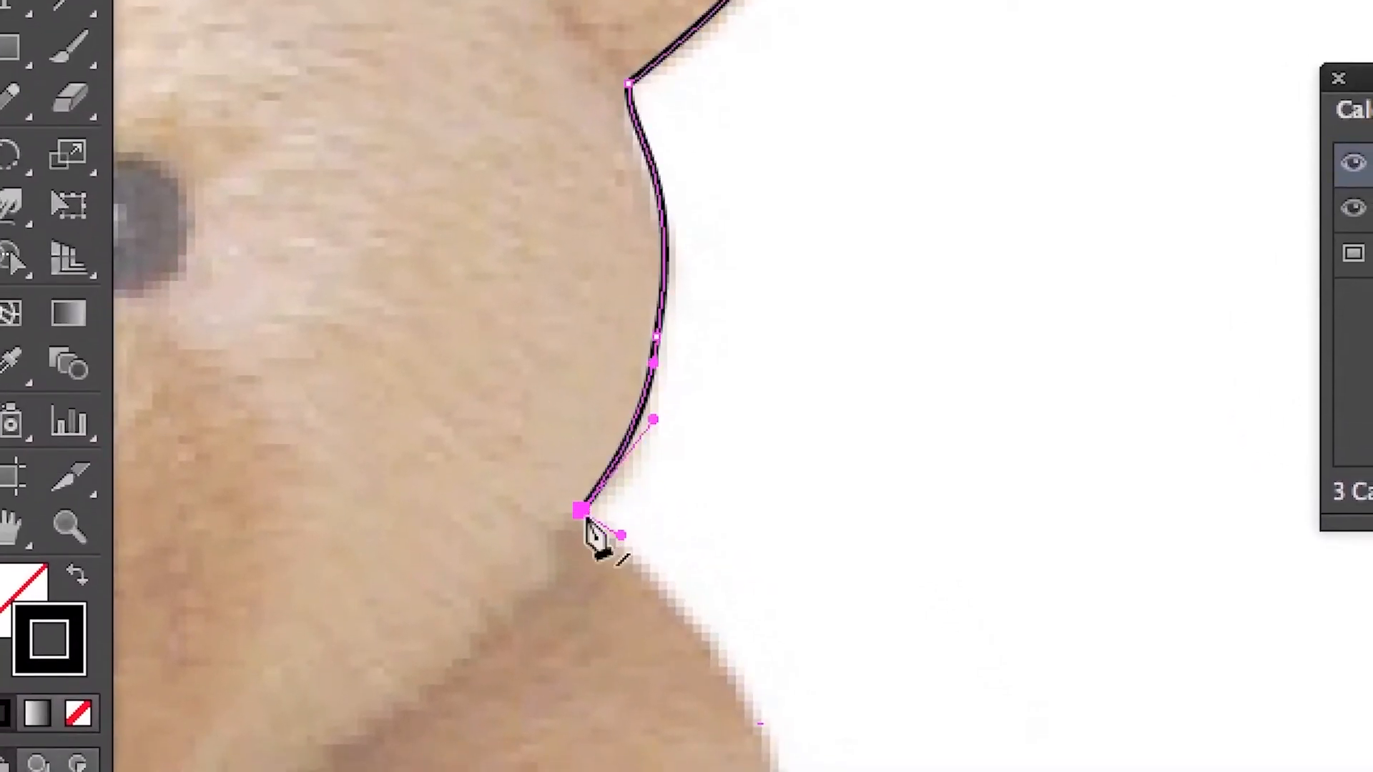
click(585, 518)
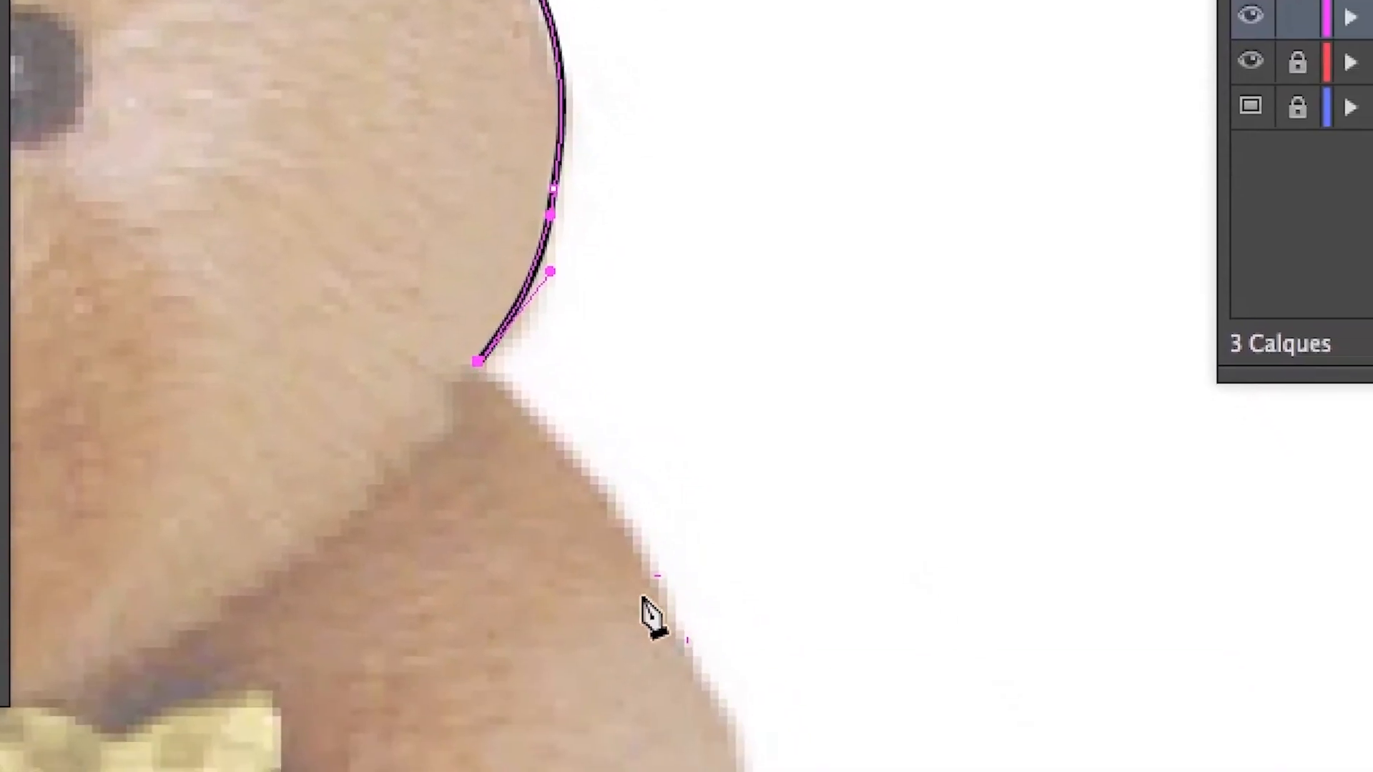
Trace the shoulder and the arm's outer edge down to the hip notch, redirecting the notch anchor's outgoing handle along the hip
click(651, 591)
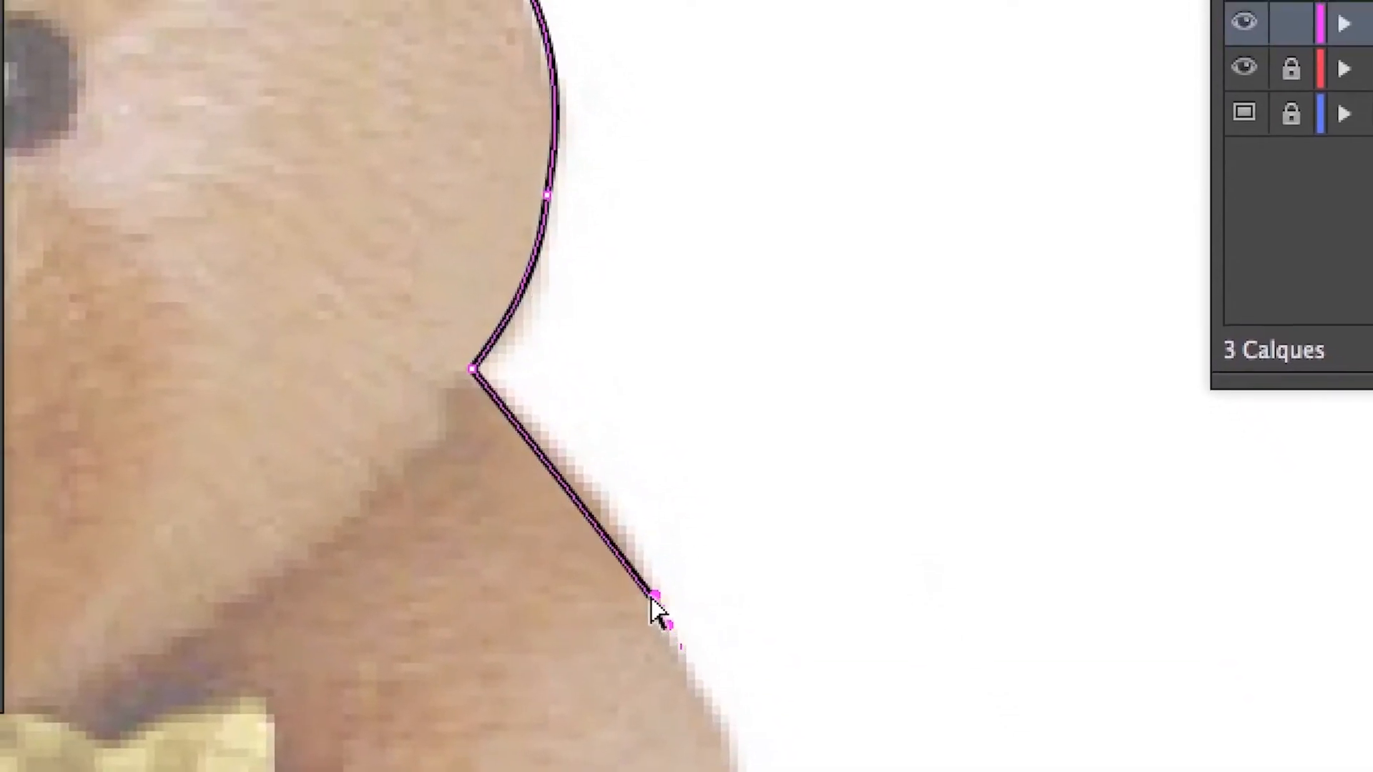
drag(653, 600, 593, 168)
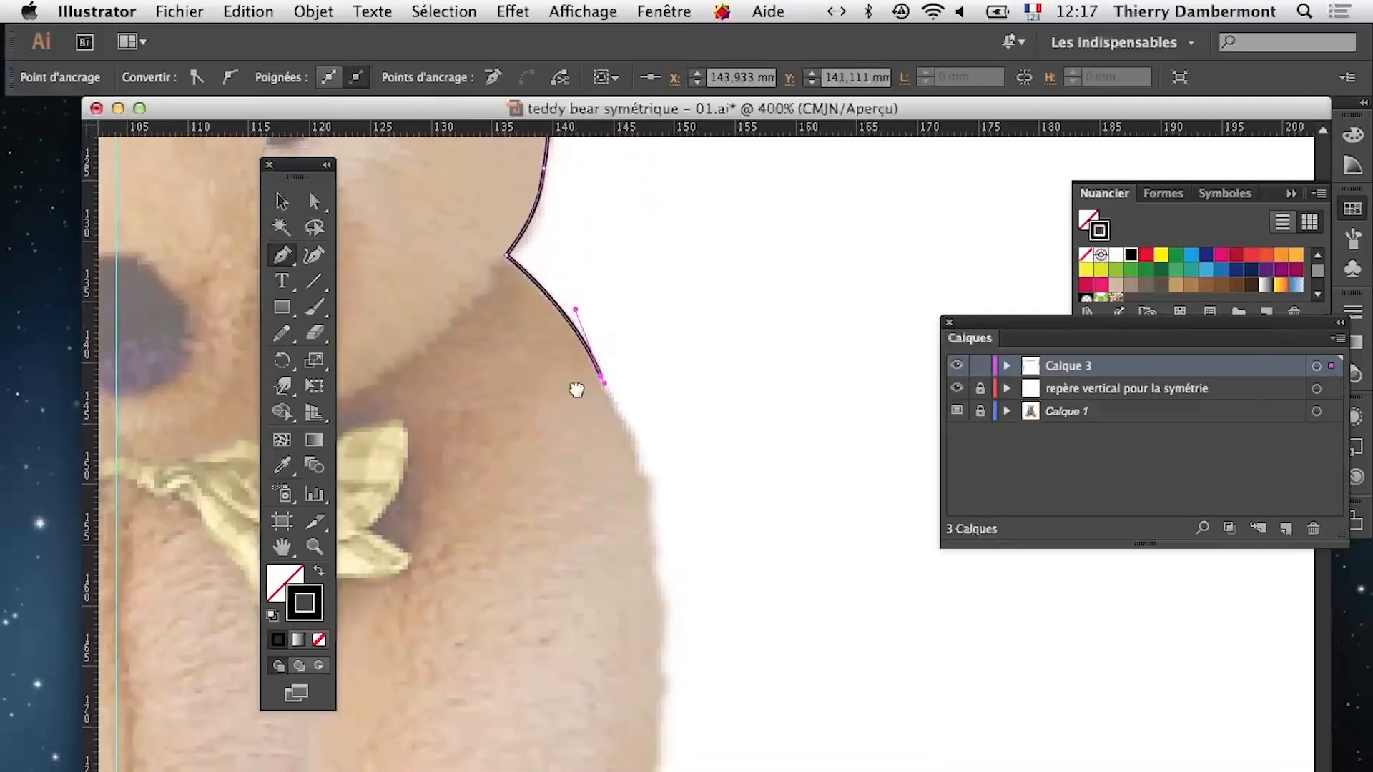
drag(652, 688, 729, 432)
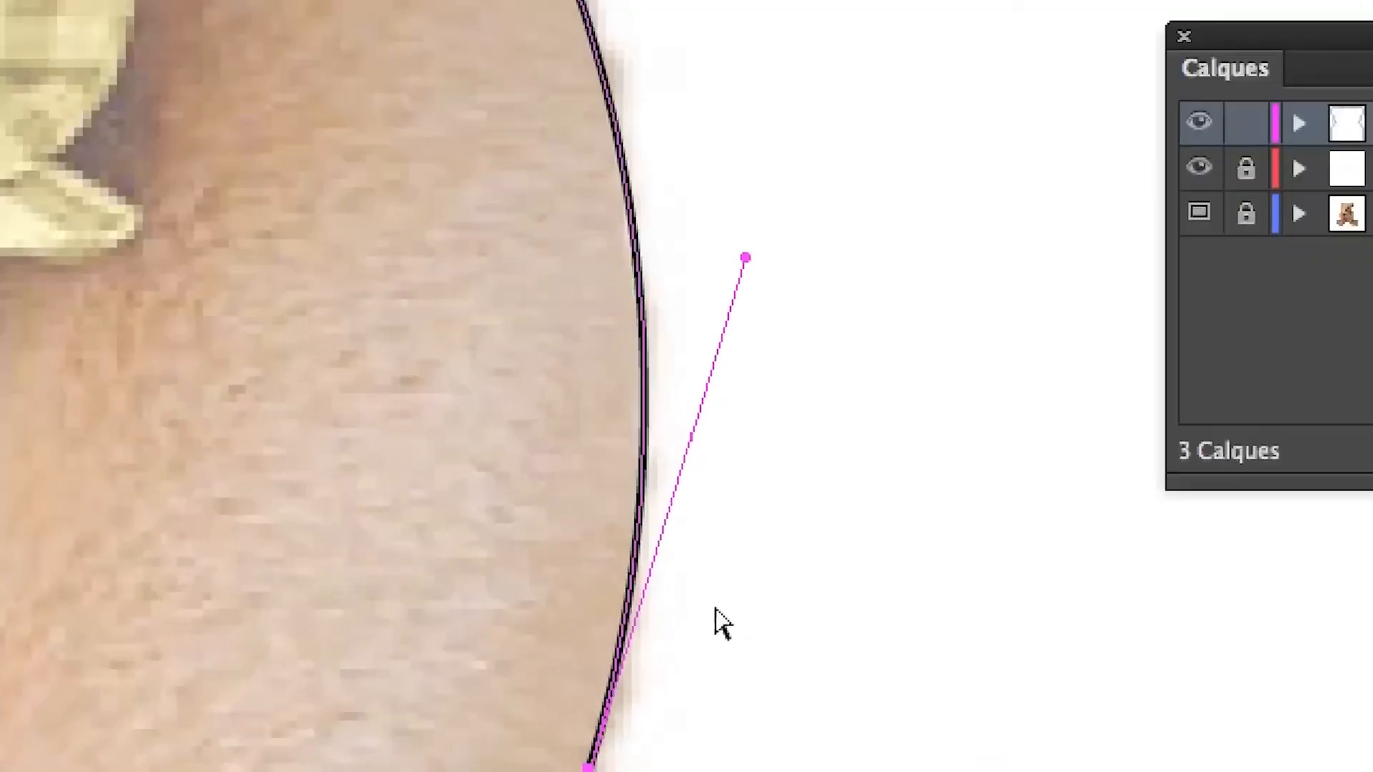
drag(709, 570, 676, 180)
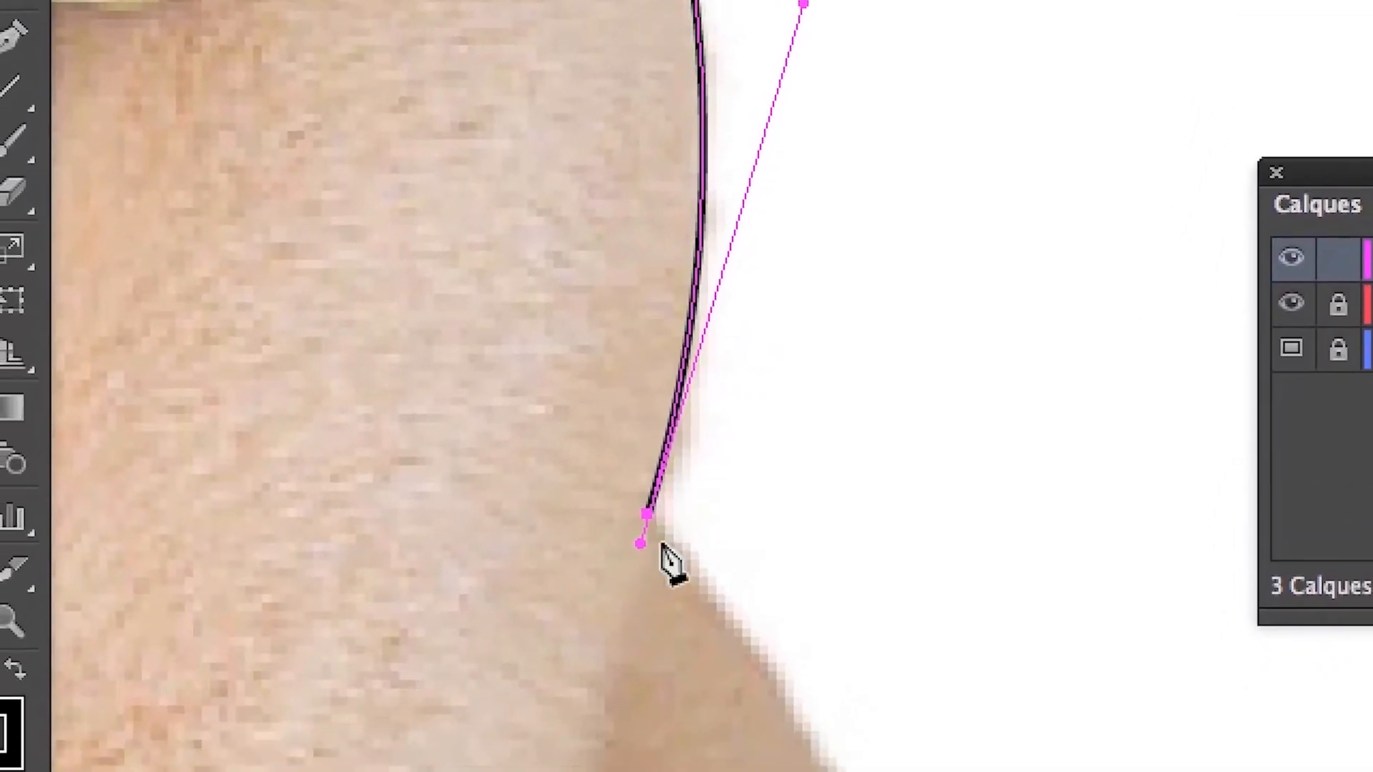
drag(602, 616, 607, 618)
drag(656, 541, 692, 552)
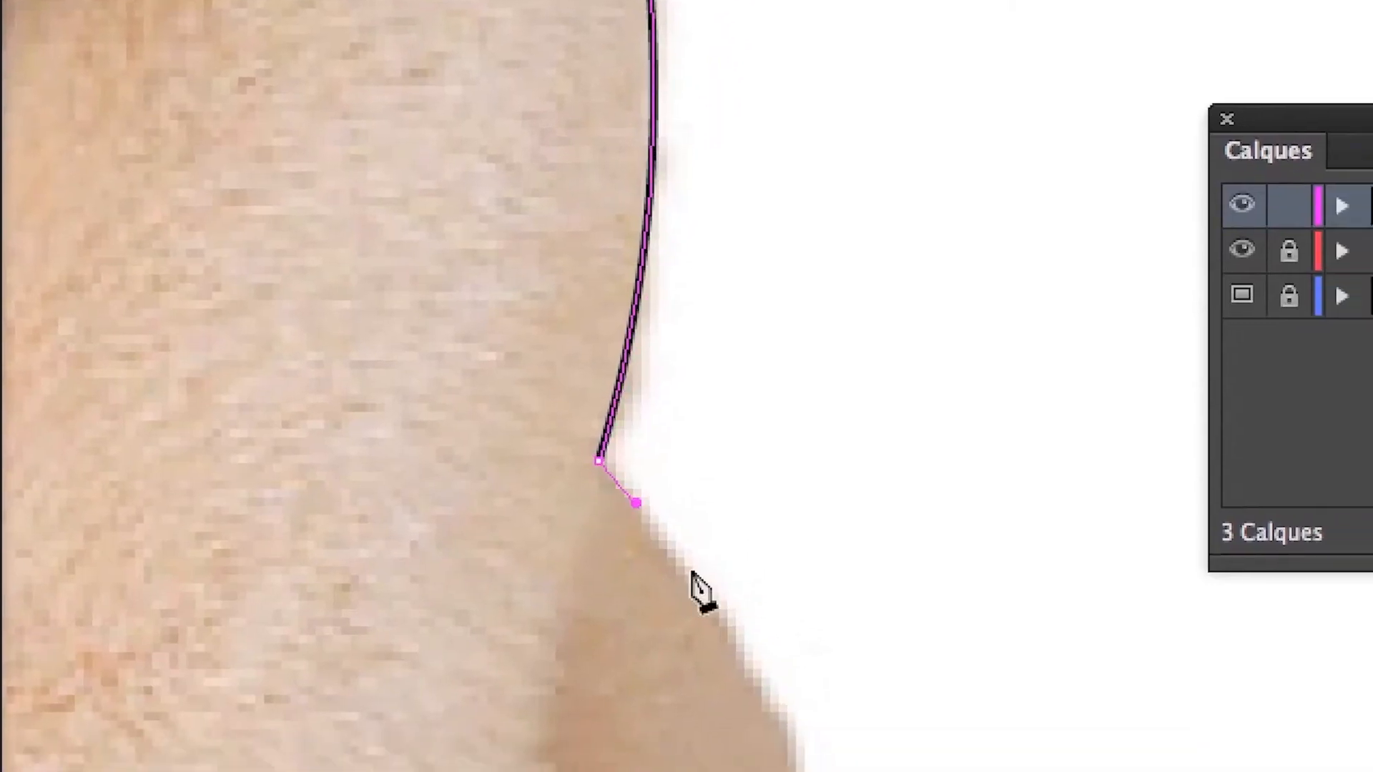
Continue the path along the hip and over the top of the leg with curved anchors following the fur's edge
scroll(680, 552, down, 3)
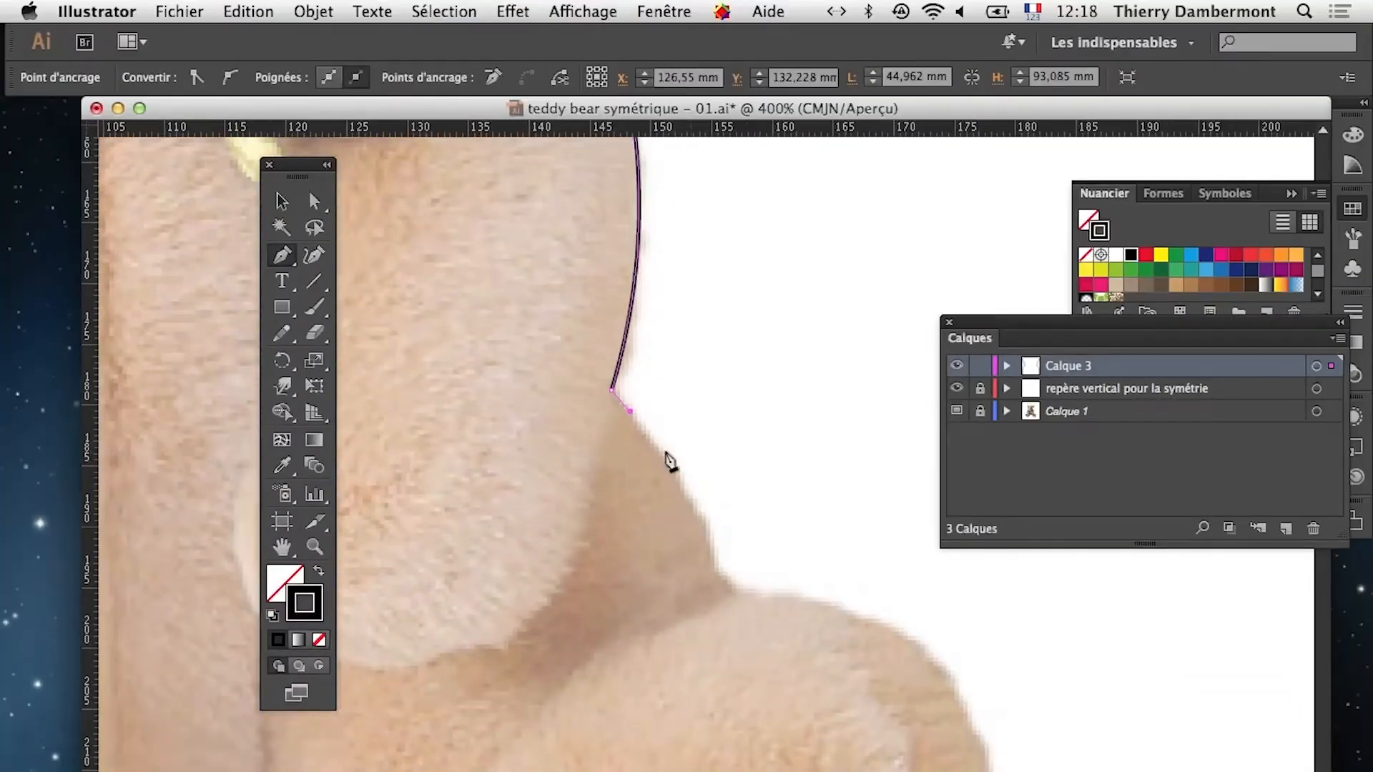
drag(711, 565, 708, 489)
drag(737, 589, 687, 539)
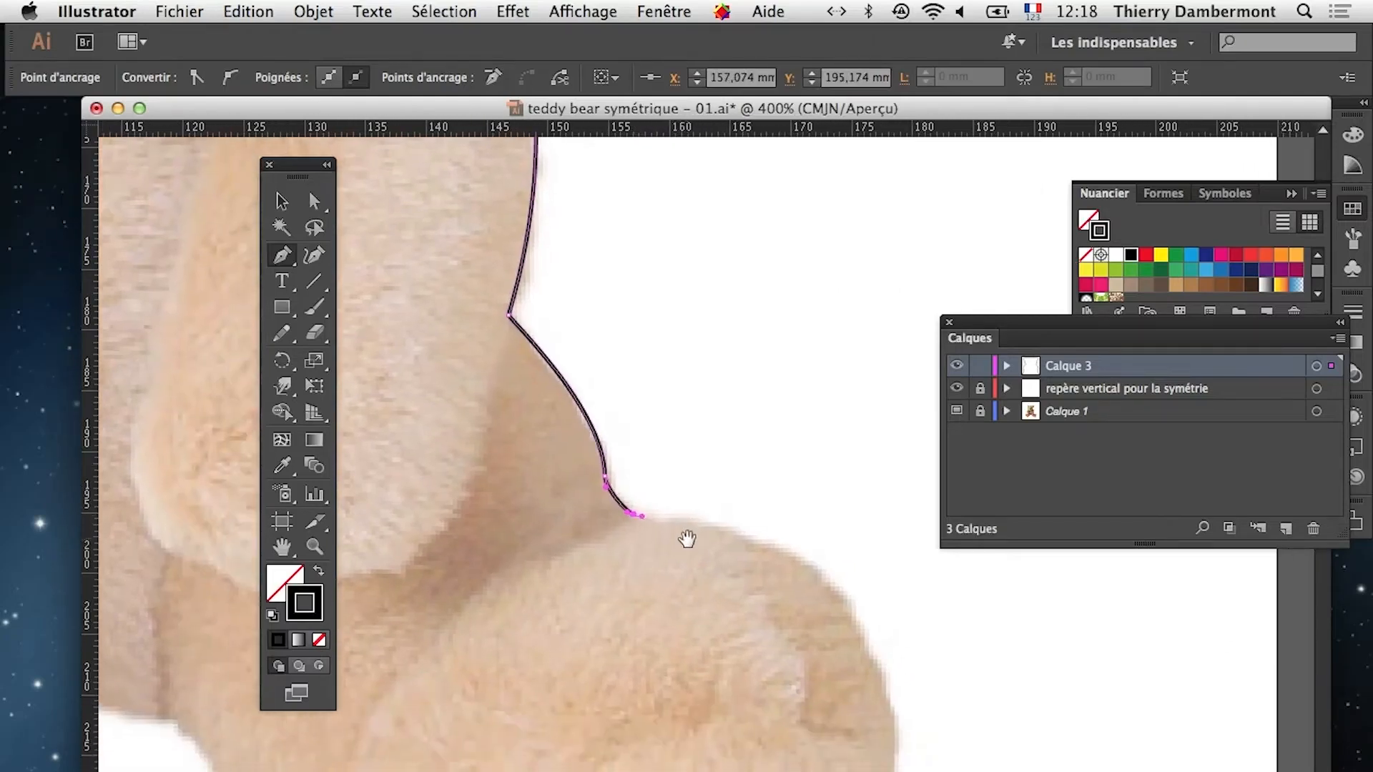
drag(796, 553, 735, 529)
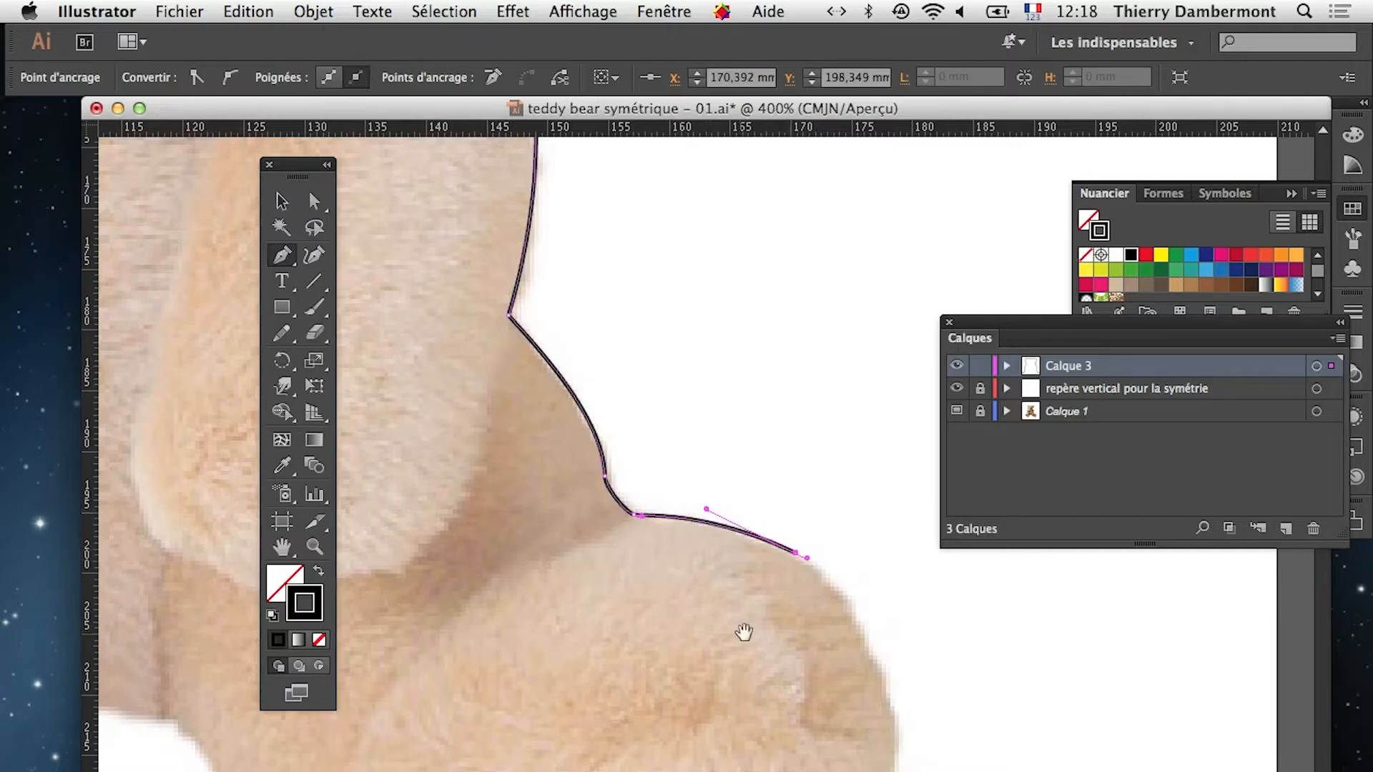
Trace the foot's rounded outer side down to the sole's lower edge, stretching the incoming handles to match
drag(741, 634, 680, 456)
drag(826, 560, 828, 549)
drag(837, 418, 826, 419)
drag(787, 625, 818, 454)
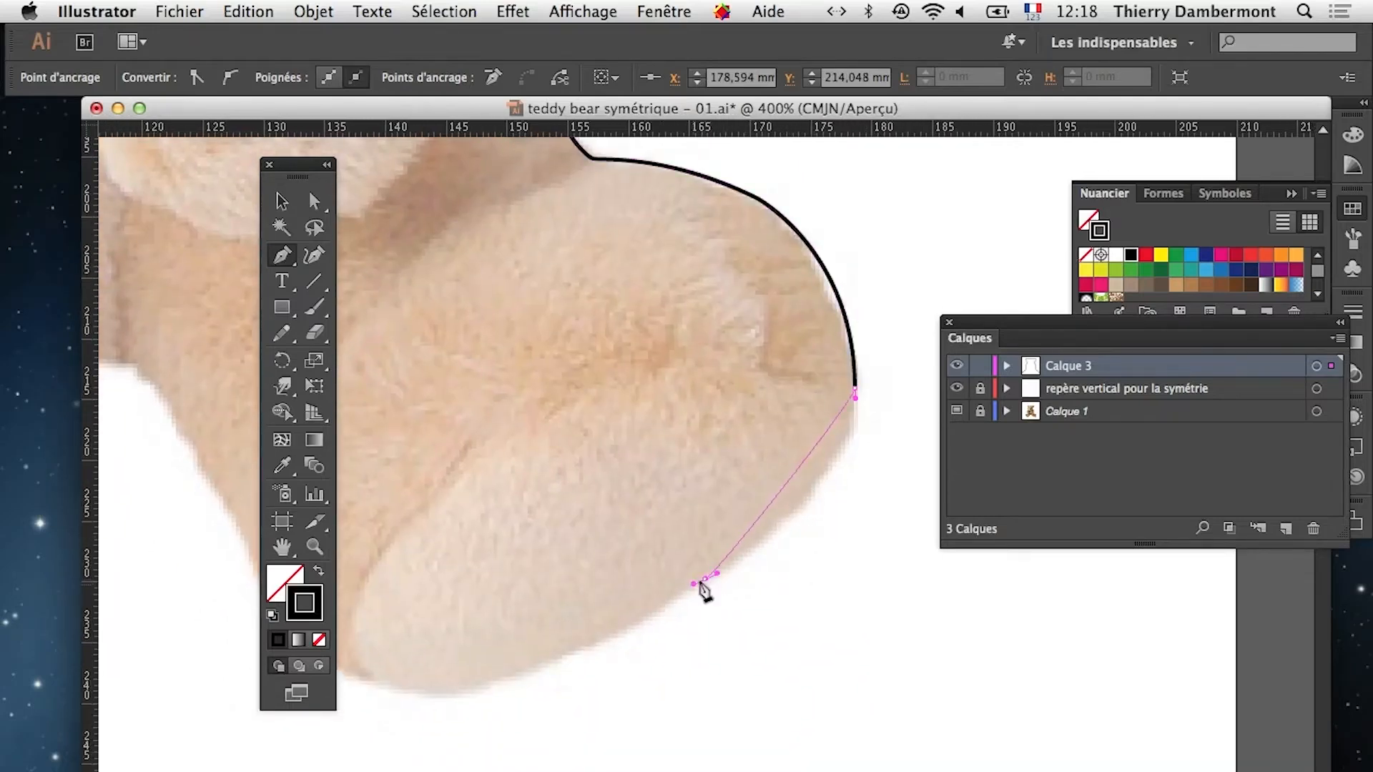
drag(705, 578, 848, 483)
Trace the underside of the foot and its inner lower corner, stretching the incoming handles to follow the rounded edge
drag(610, 661, 798, 628)
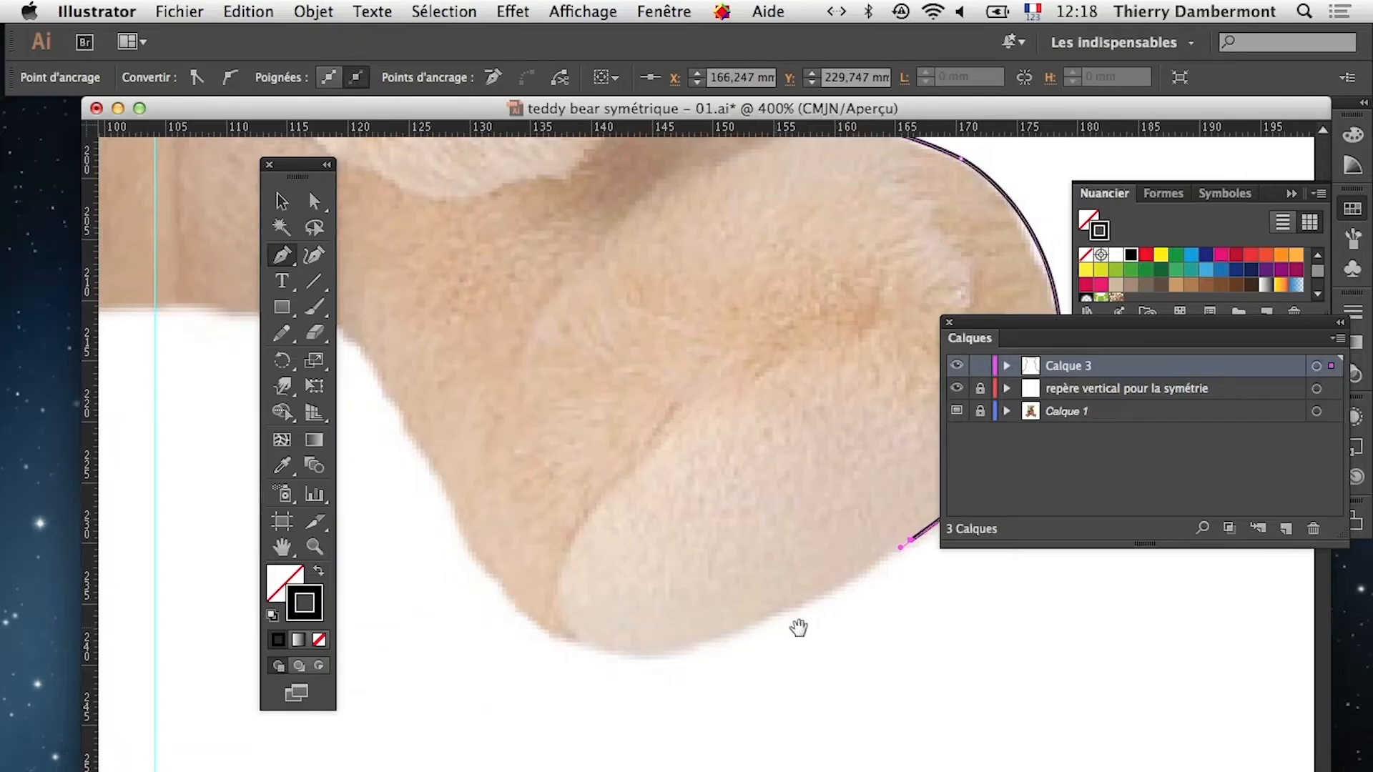
click(584, 643)
drag(597, 652, 602, 653)
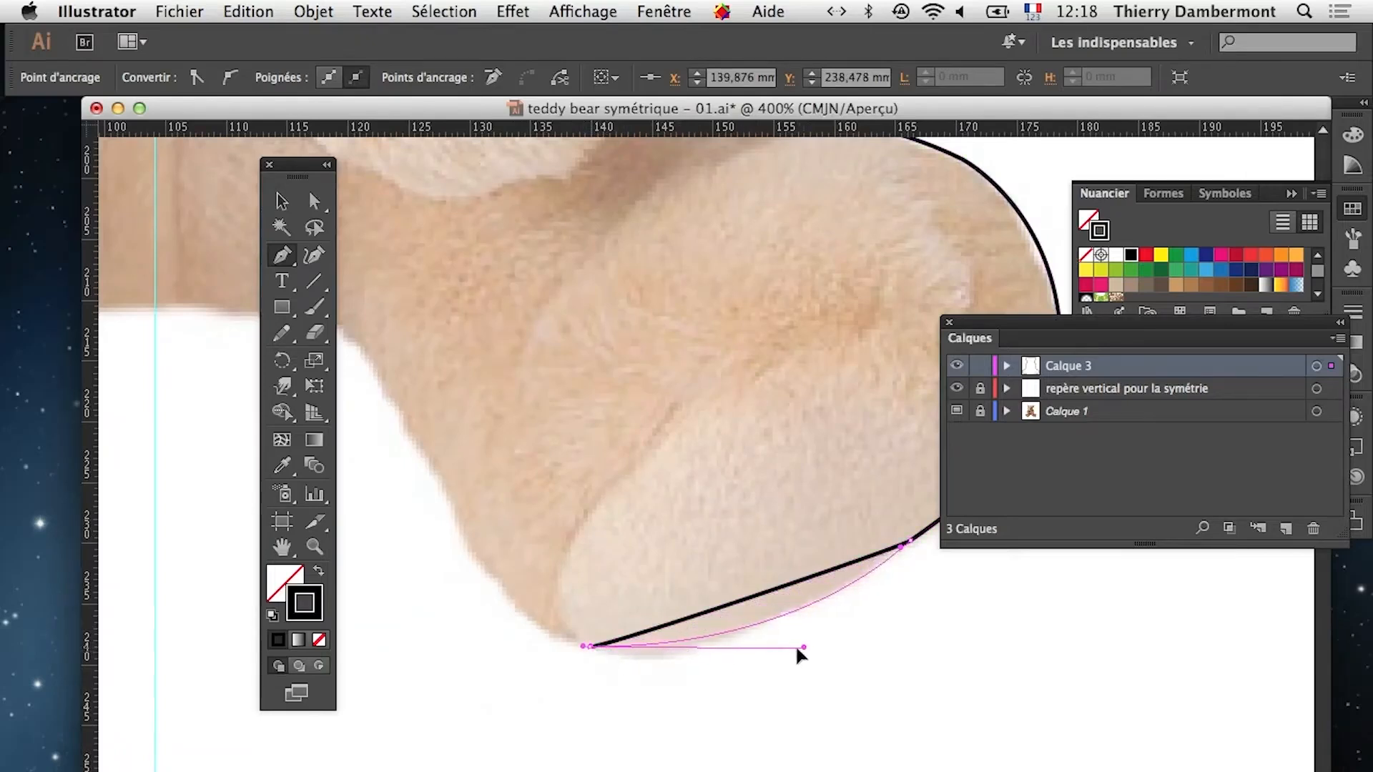
drag(796, 648, 766, 644)
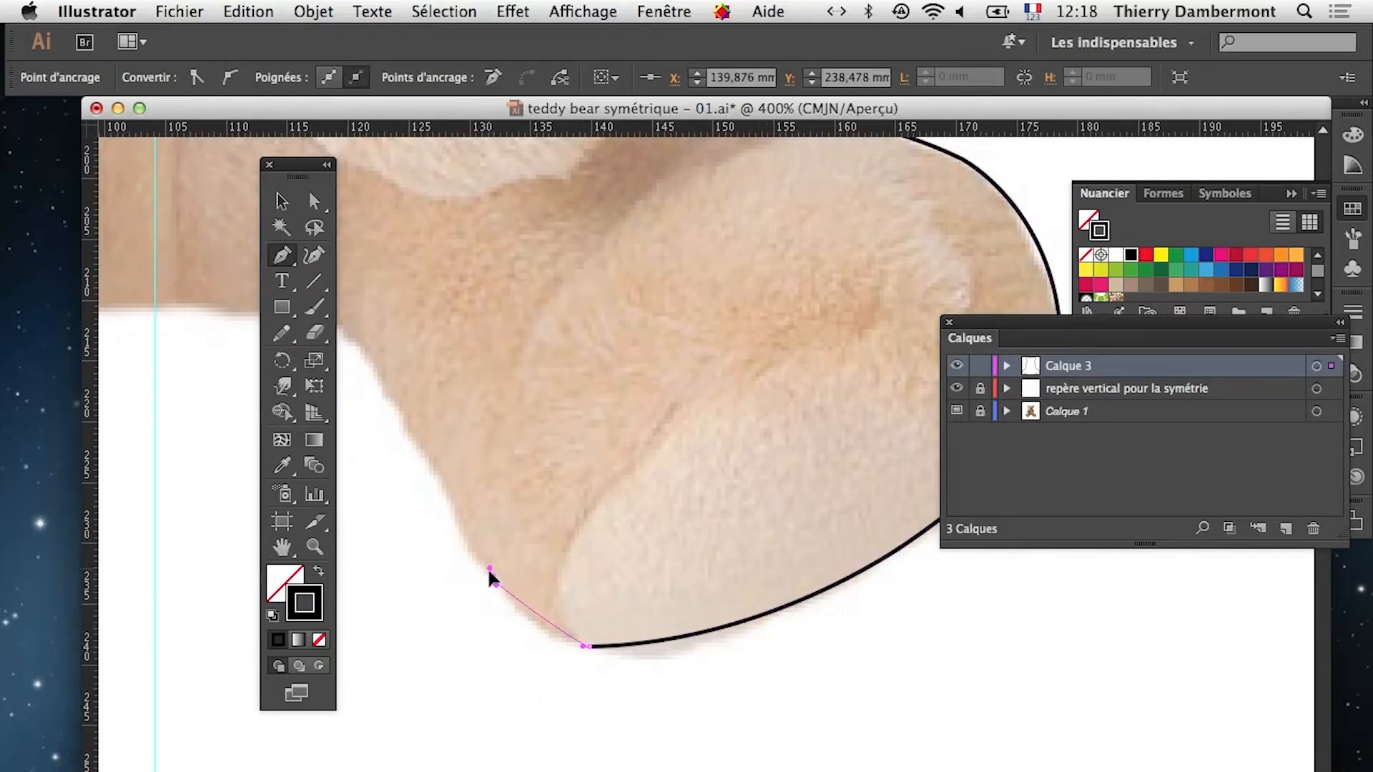
click(489, 568)
drag(499, 595, 668, 752)
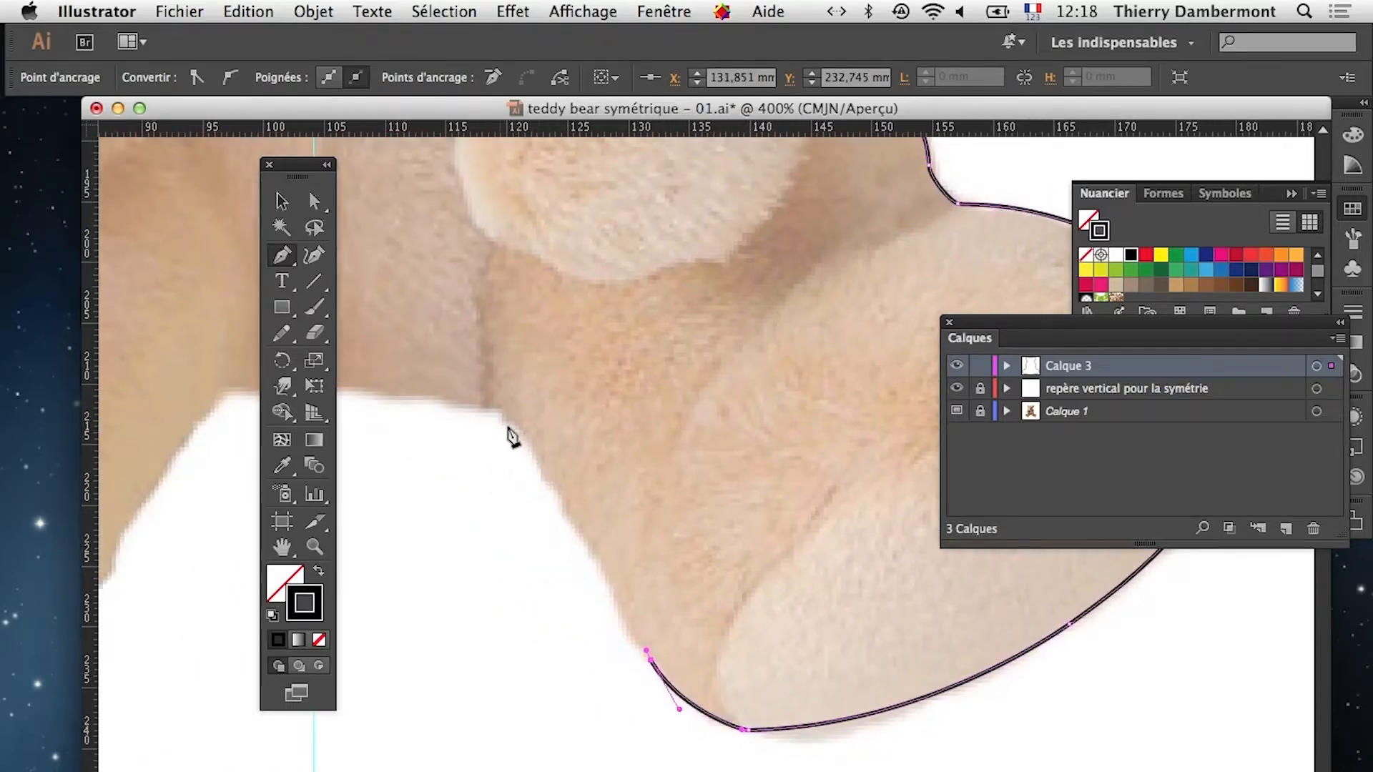
Continue the path up the inner leg to the crotch and end the outline on the vertical symmetry guide
drag(495, 408, 542, 432)
drag(458, 552, 741, 641)
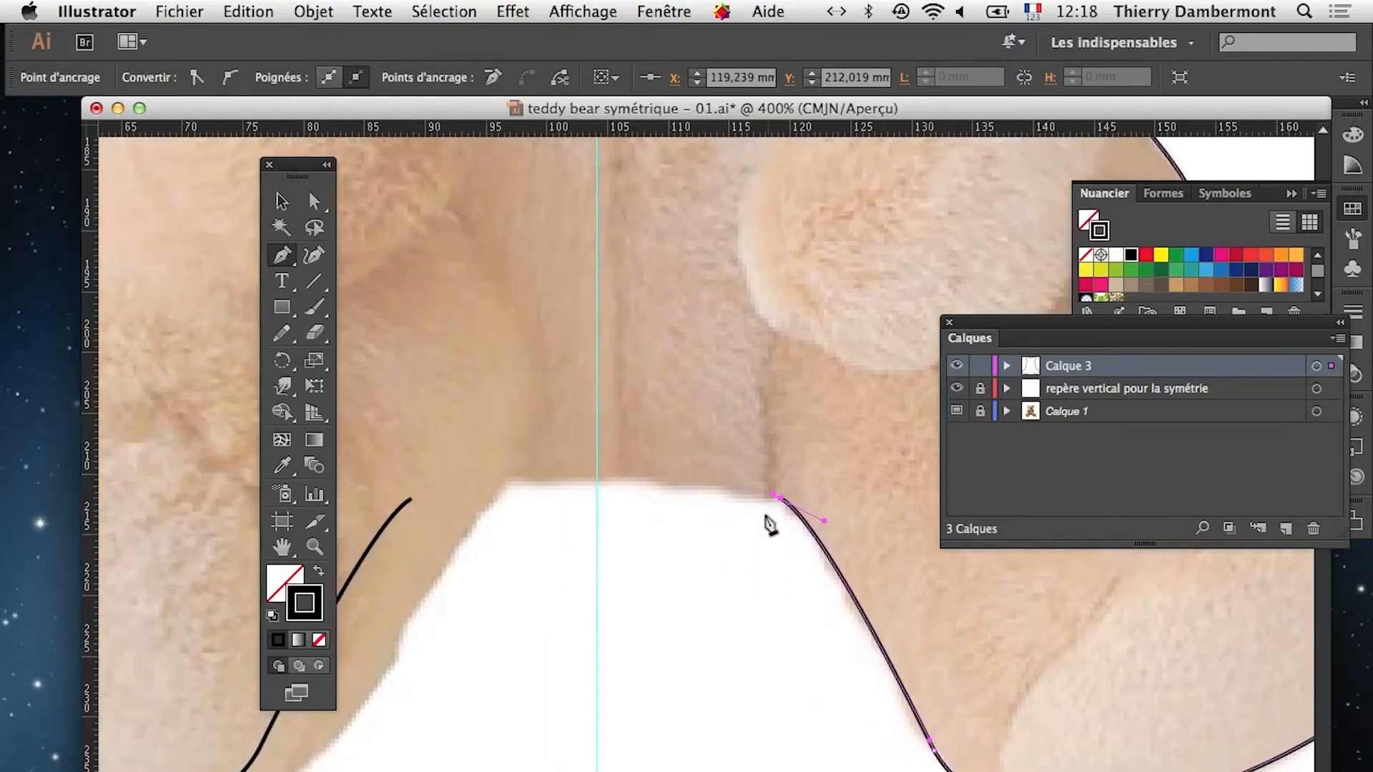
click(598, 478)
click(584, 480)
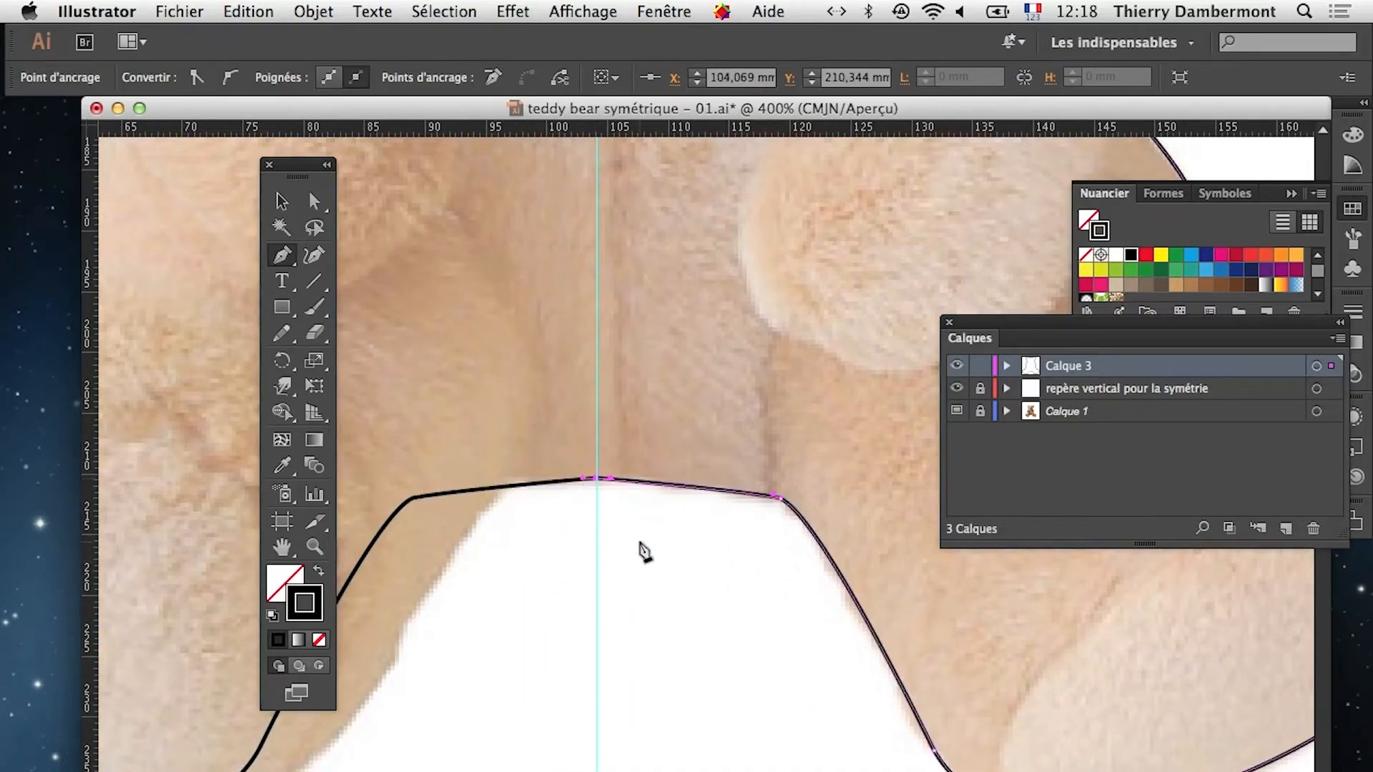
Examine the traced half outline and its mirrored copy over the whole bear, including the bow tie area
alt+super+click(756, 452)
alt+super+click(755, 448)
alt+super+click(766, 555)
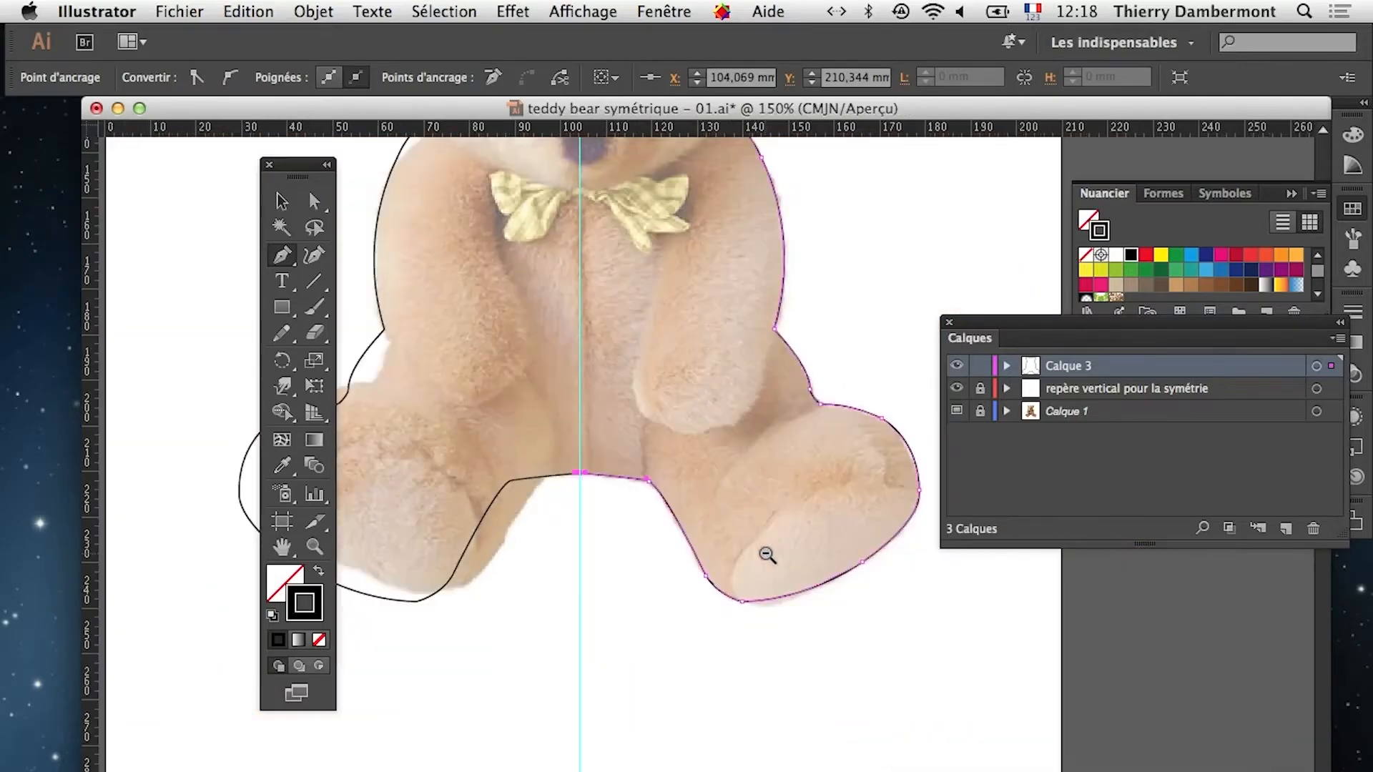
drag(710, 483, 662, 643)
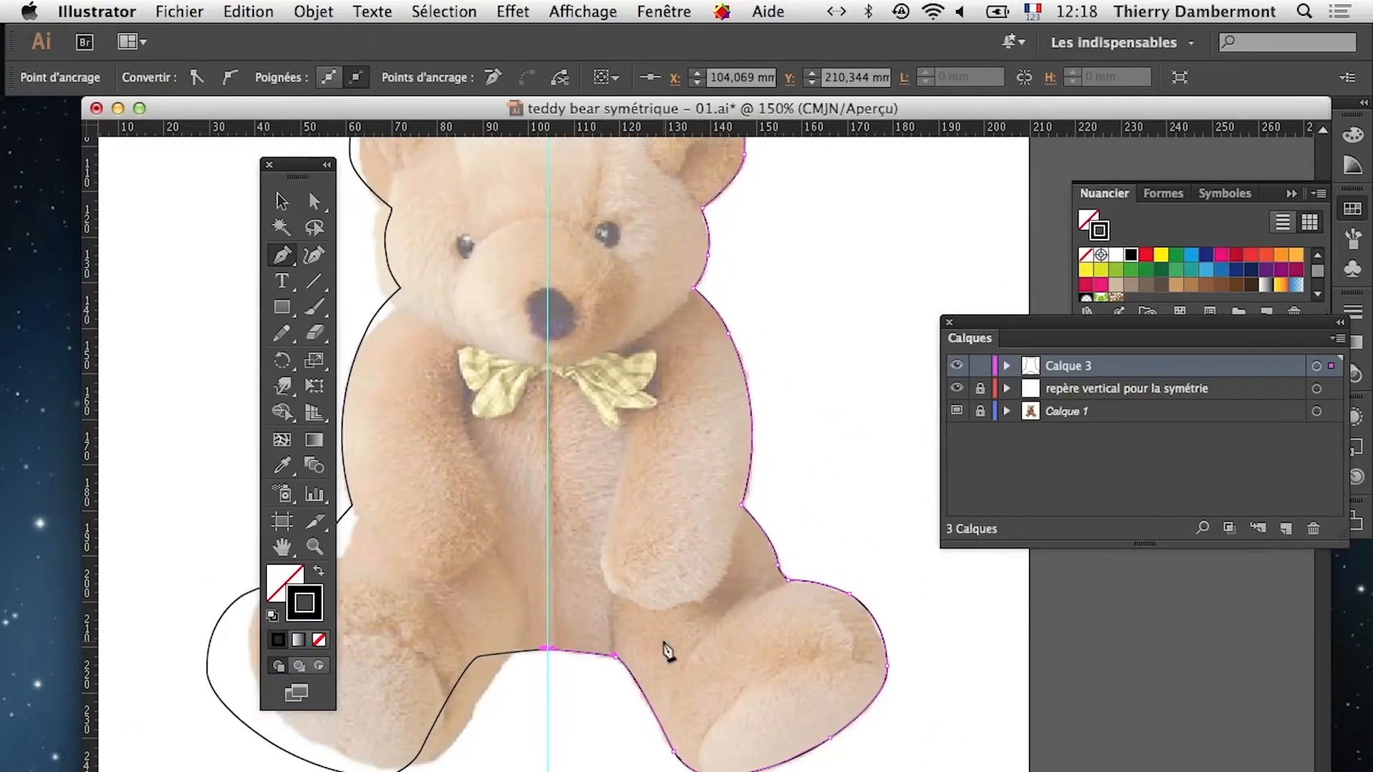
super+click(638, 479)
super+click(638, 479)
alt+super+click(638, 479)
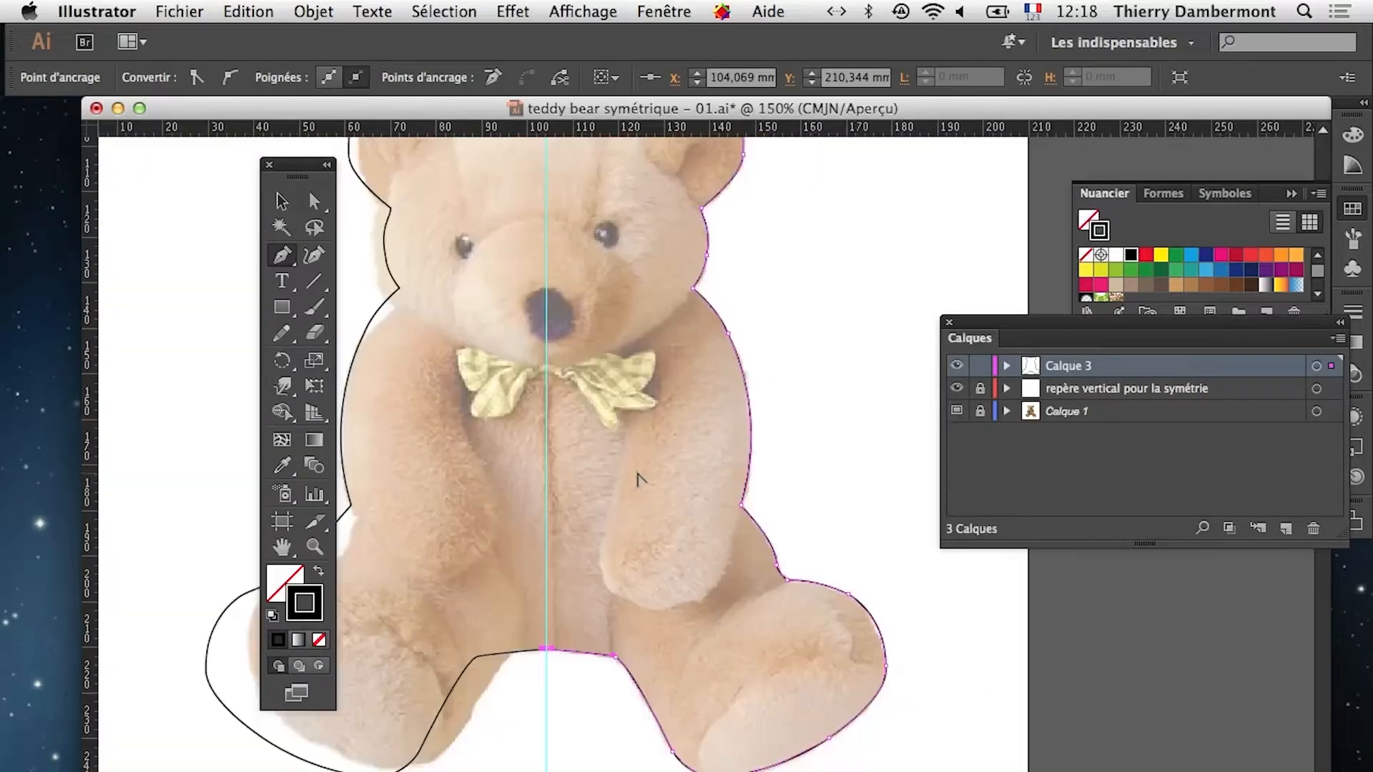
super+click(629, 445)
super+click(629, 449)
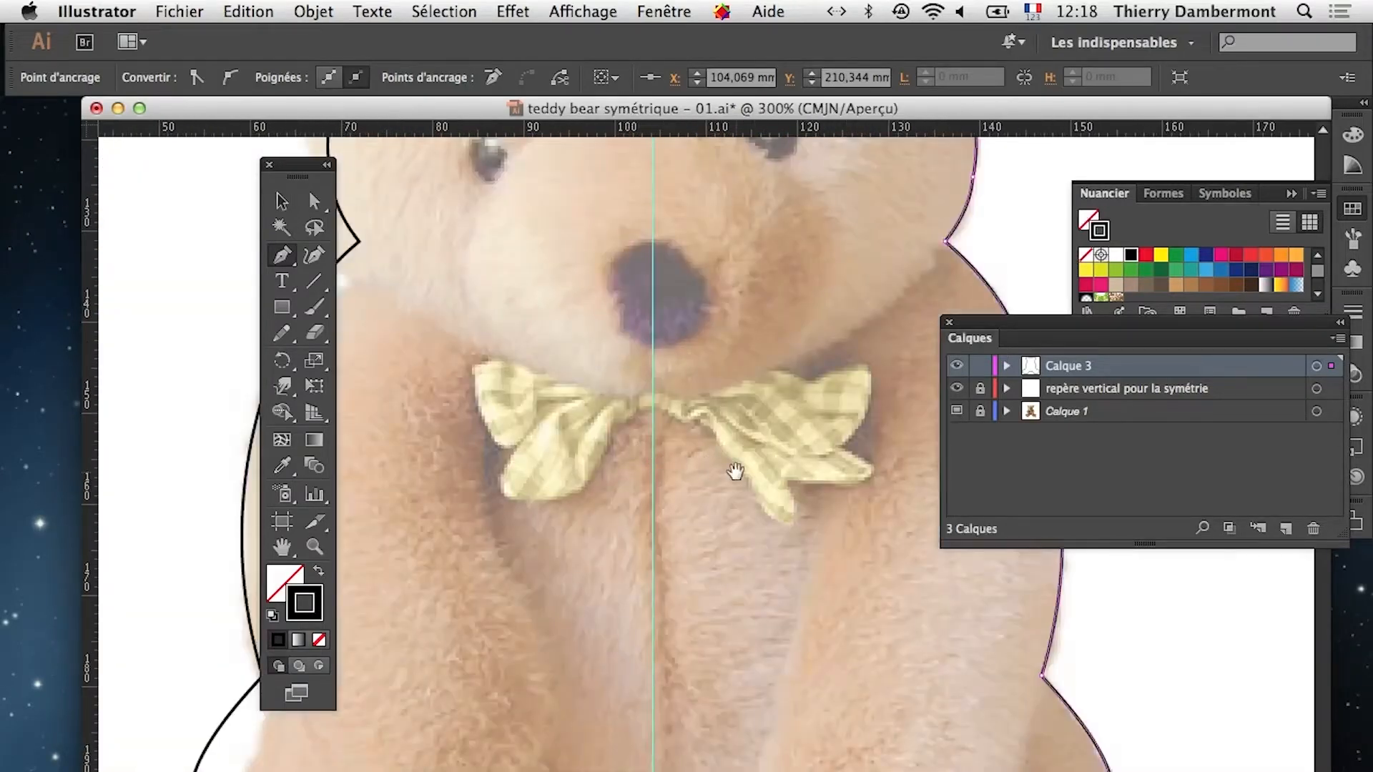
drag(737, 471, 453, 425)
alt+super+click(569, 556)
alt+super+click(570, 556)
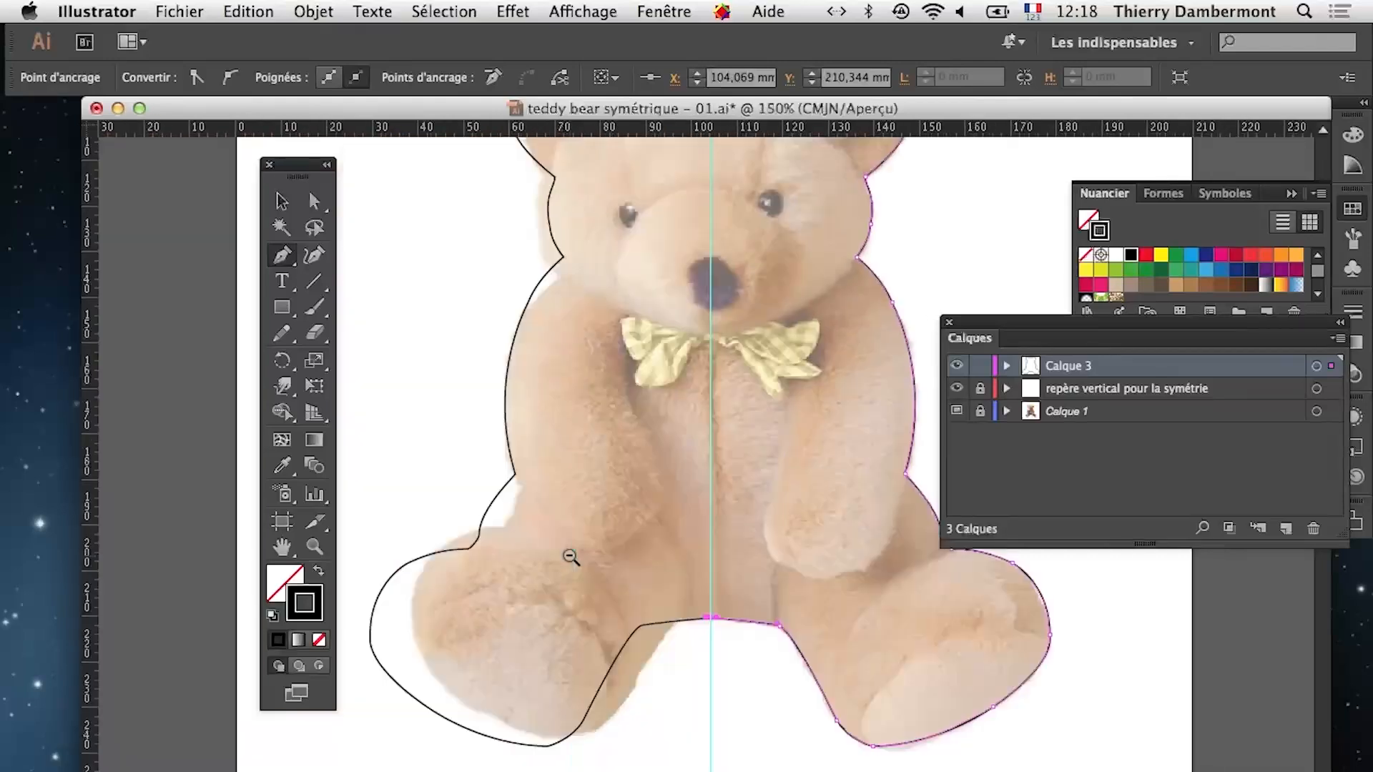
alt+super+click(570, 557)
drag(773, 486, 575, 594)
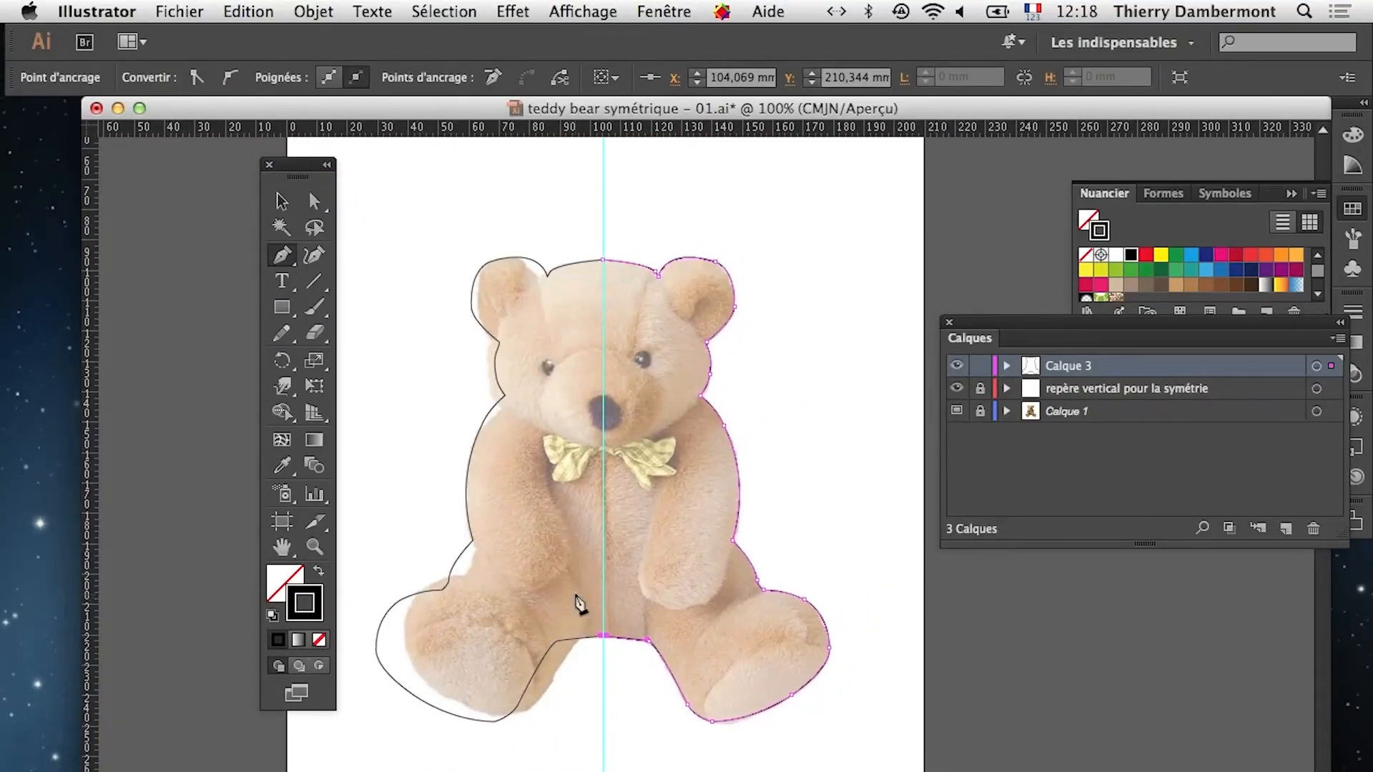
drag(640, 550, 419, 701)
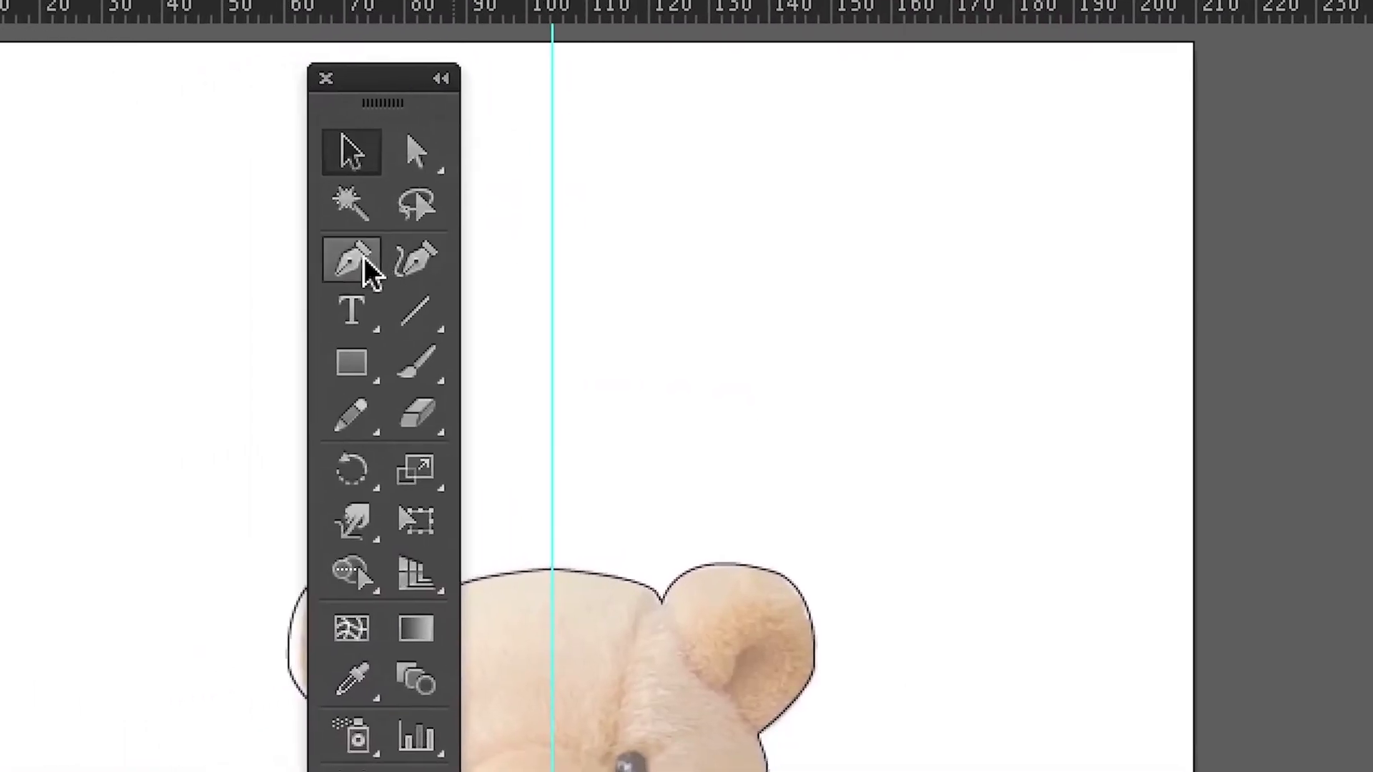
Start a practice Pen path in the blank area above the bear's ear, stretching the second anchor's incoming handle to form an arch
click(23, 240)
click(688, 254)
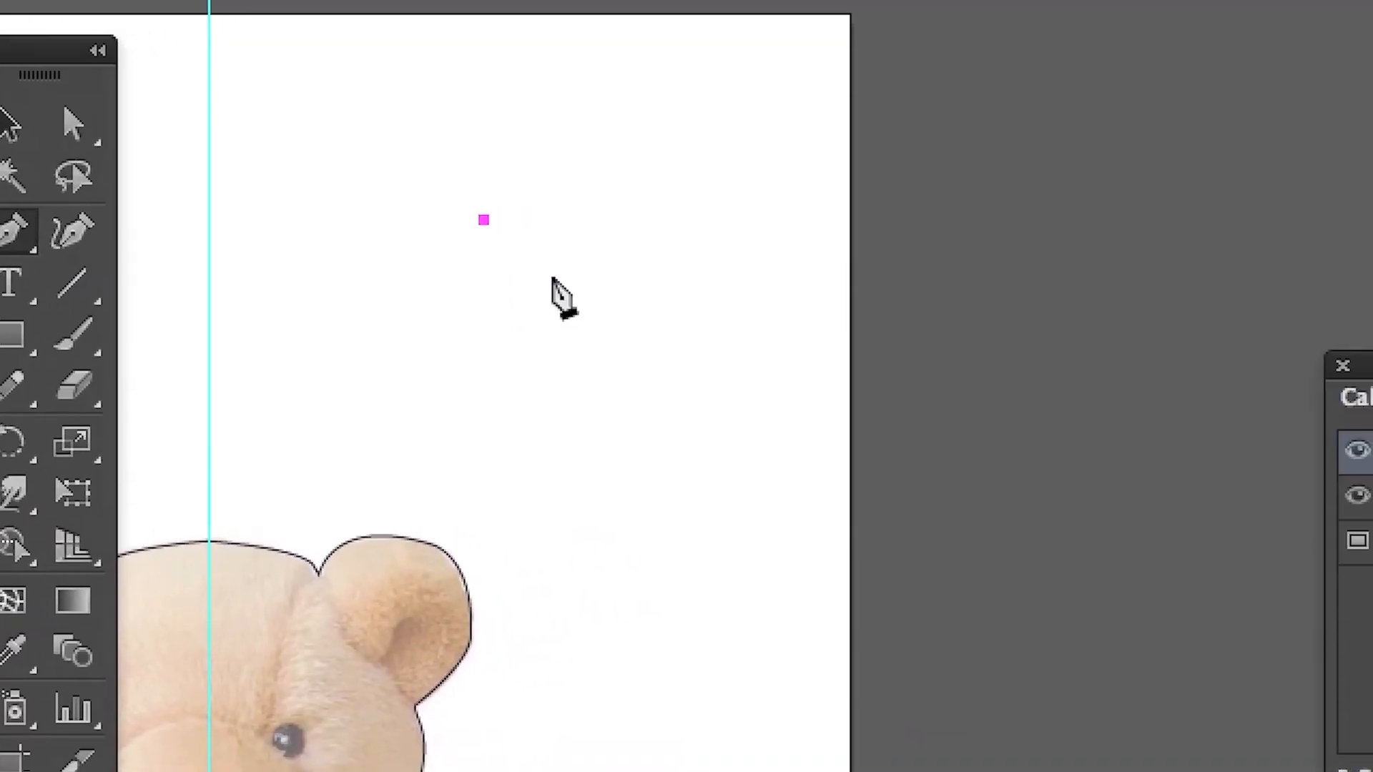
drag(642, 252, 663, 255)
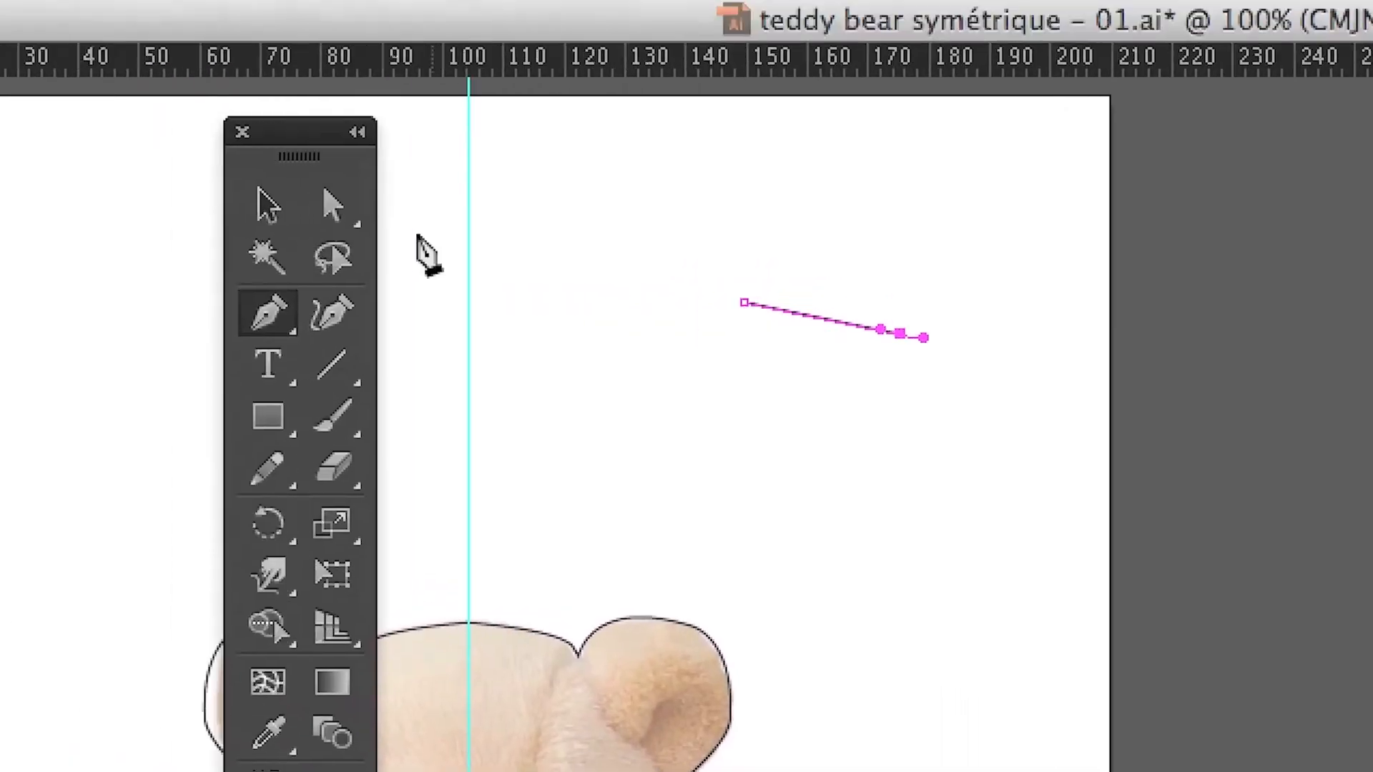
click(336, 208)
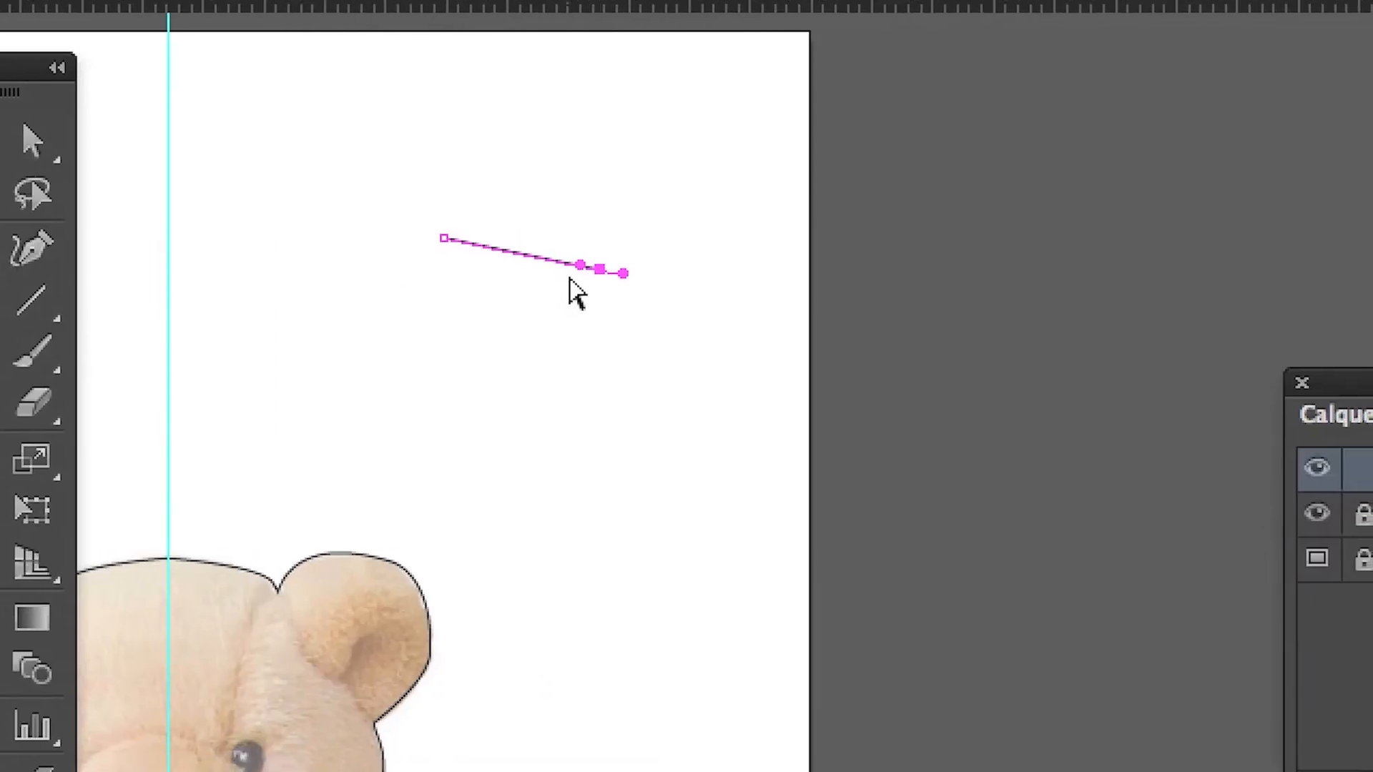
drag(580, 265, 567, 143)
drag(569, 229, 545, 297)
key(super+plus)
key(super+plus)
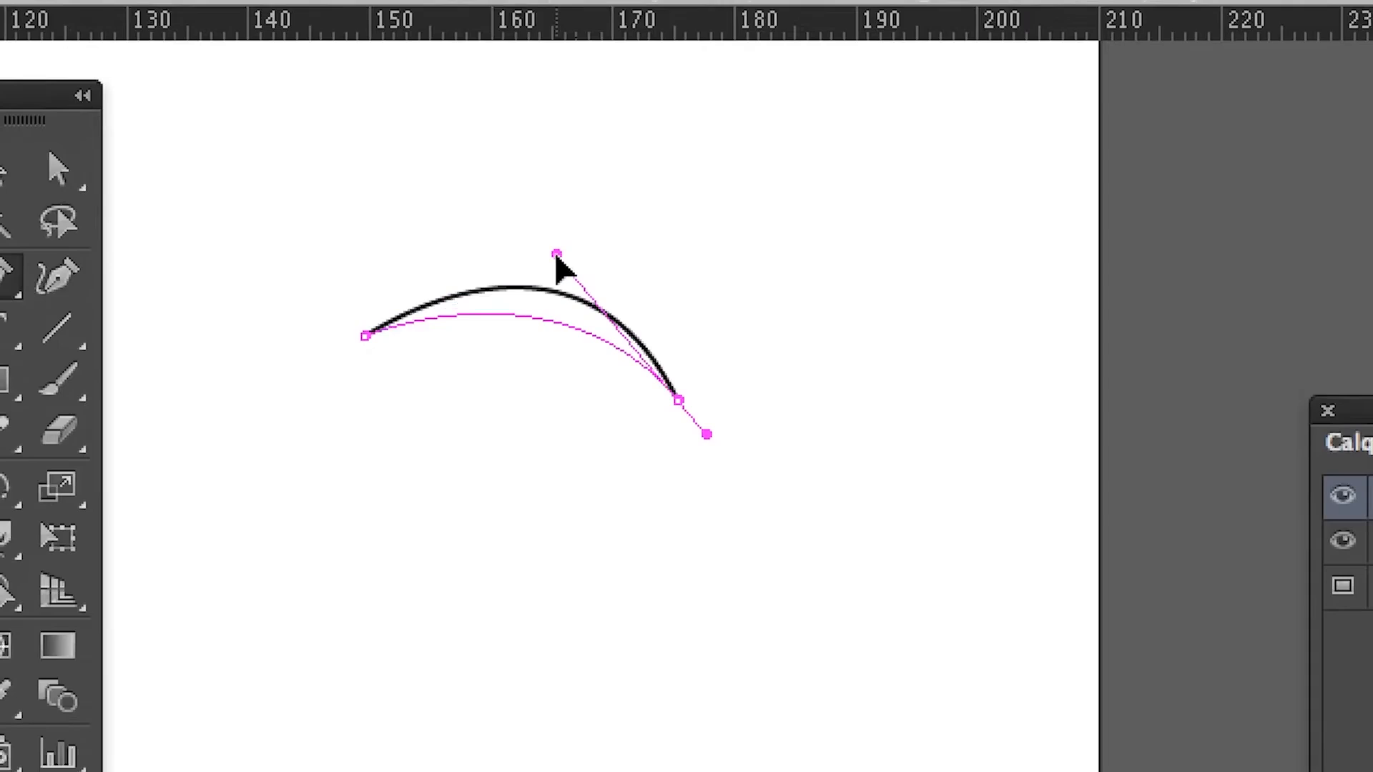
Continue the practice path with three more short-handled anchors, stretching each incoming handle to form a dip, a shoulder and a rounded outer bulge
key(p)
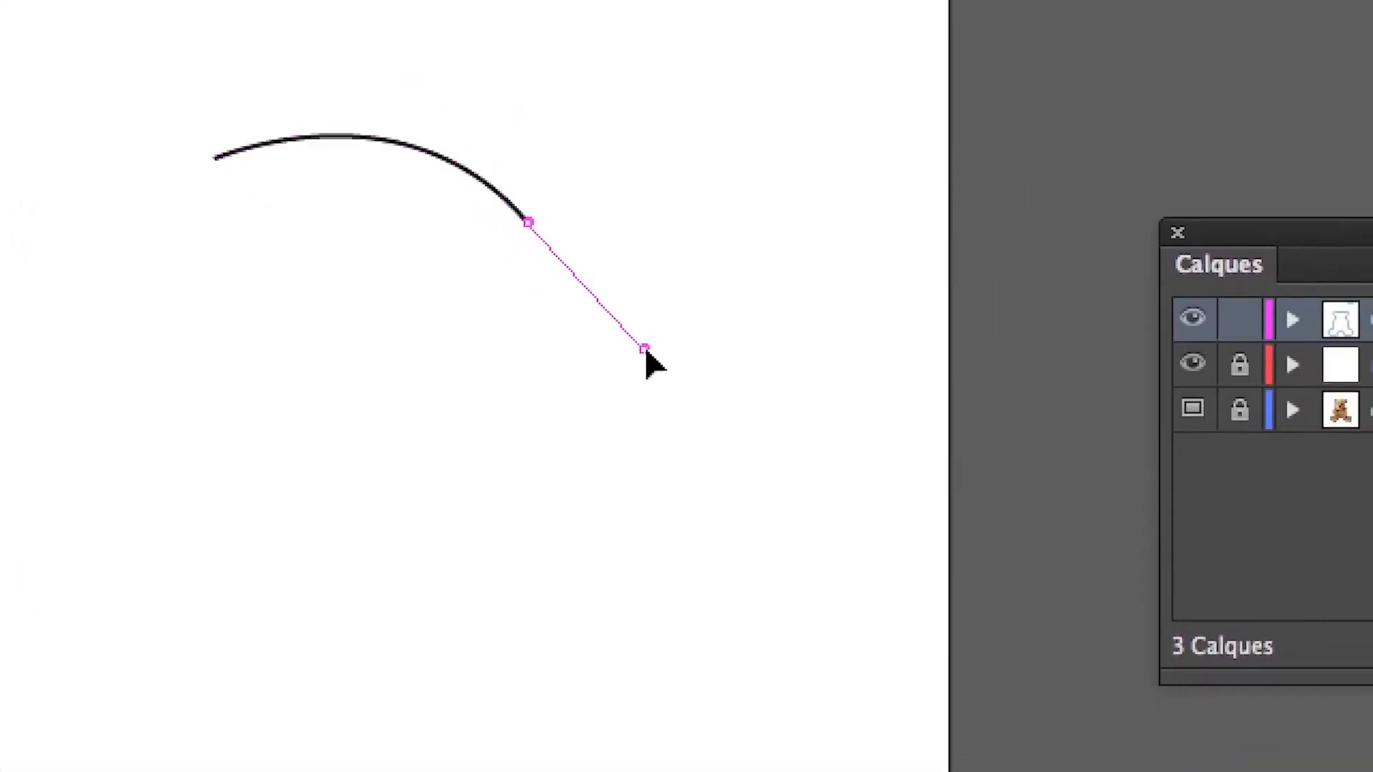
drag(645, 350, 620, 342)
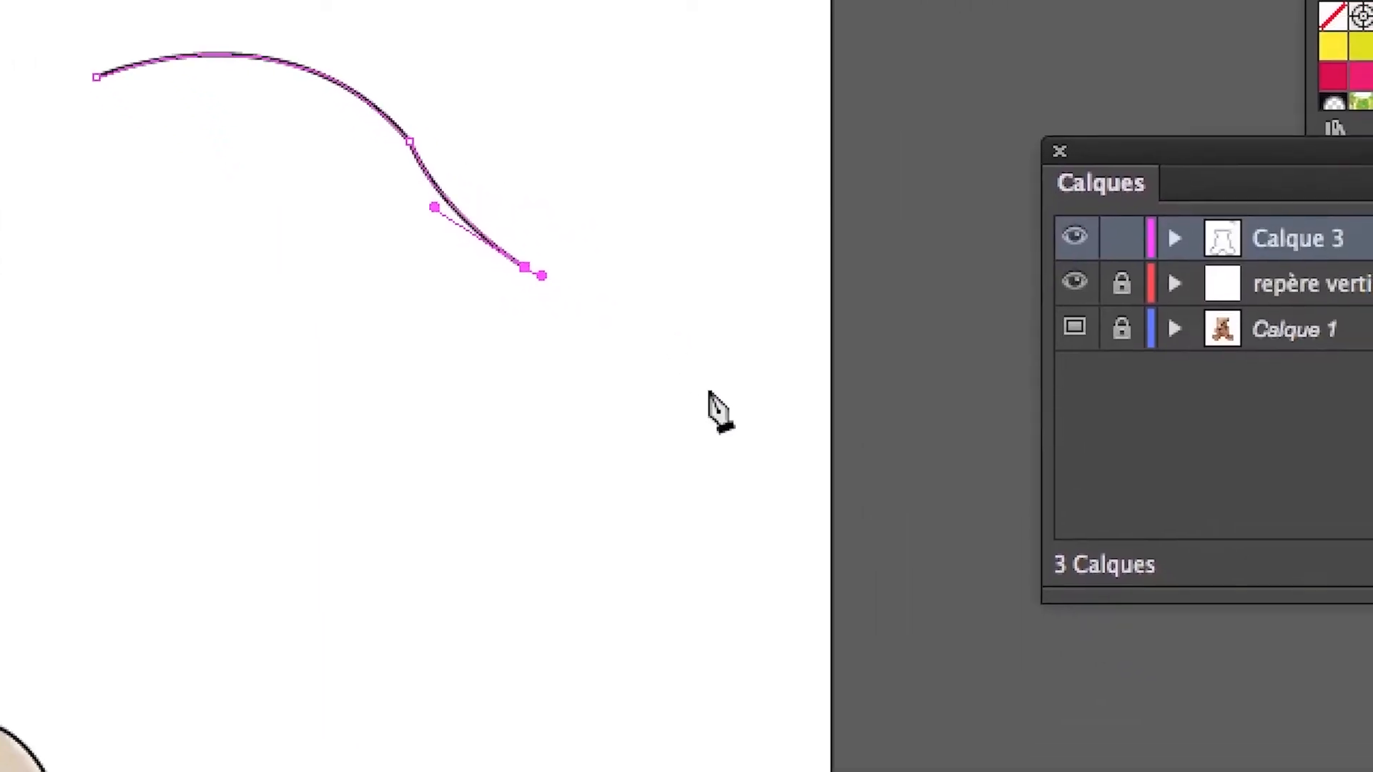
drag(889, 506, 890, 499)
drag(703, 379, 619, 298)
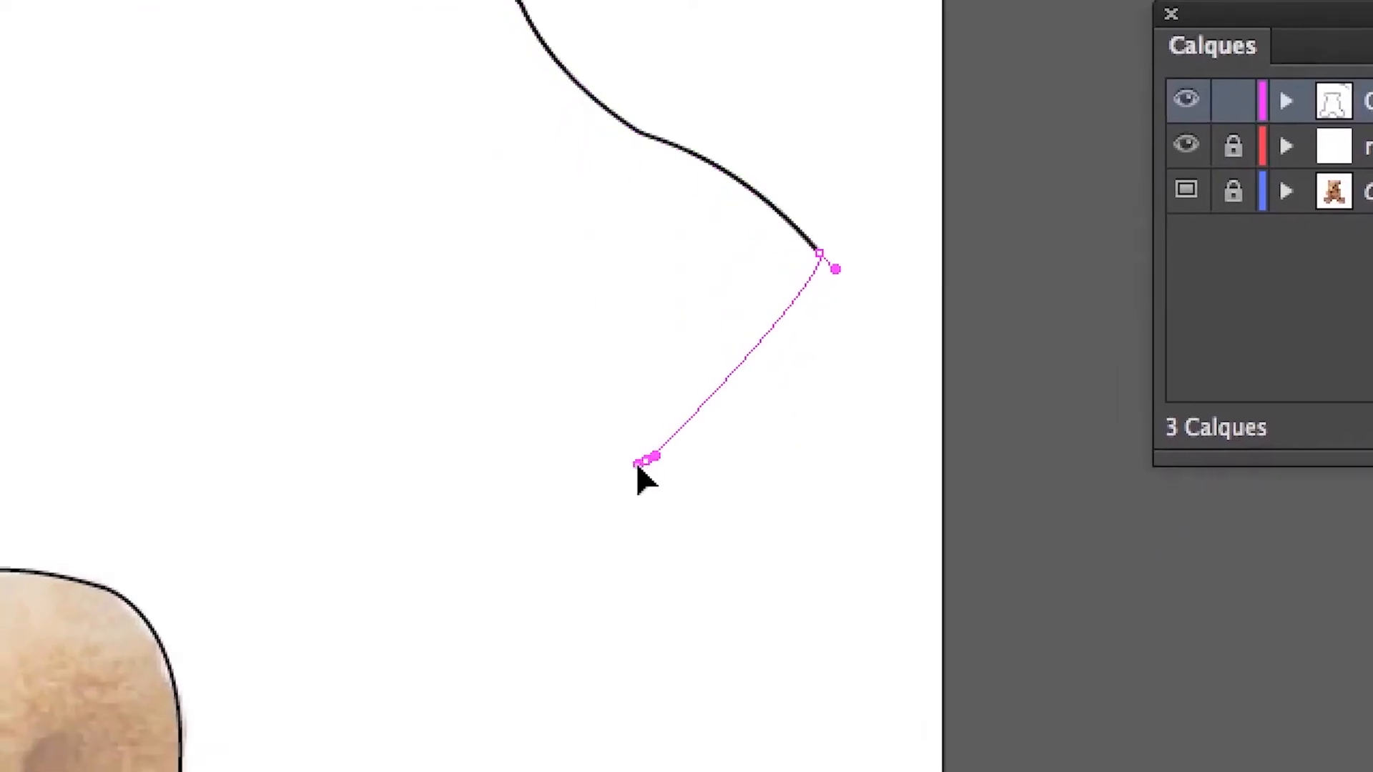
drag(569, 546, 591, 552)
drag(645, 464, 869, 381)
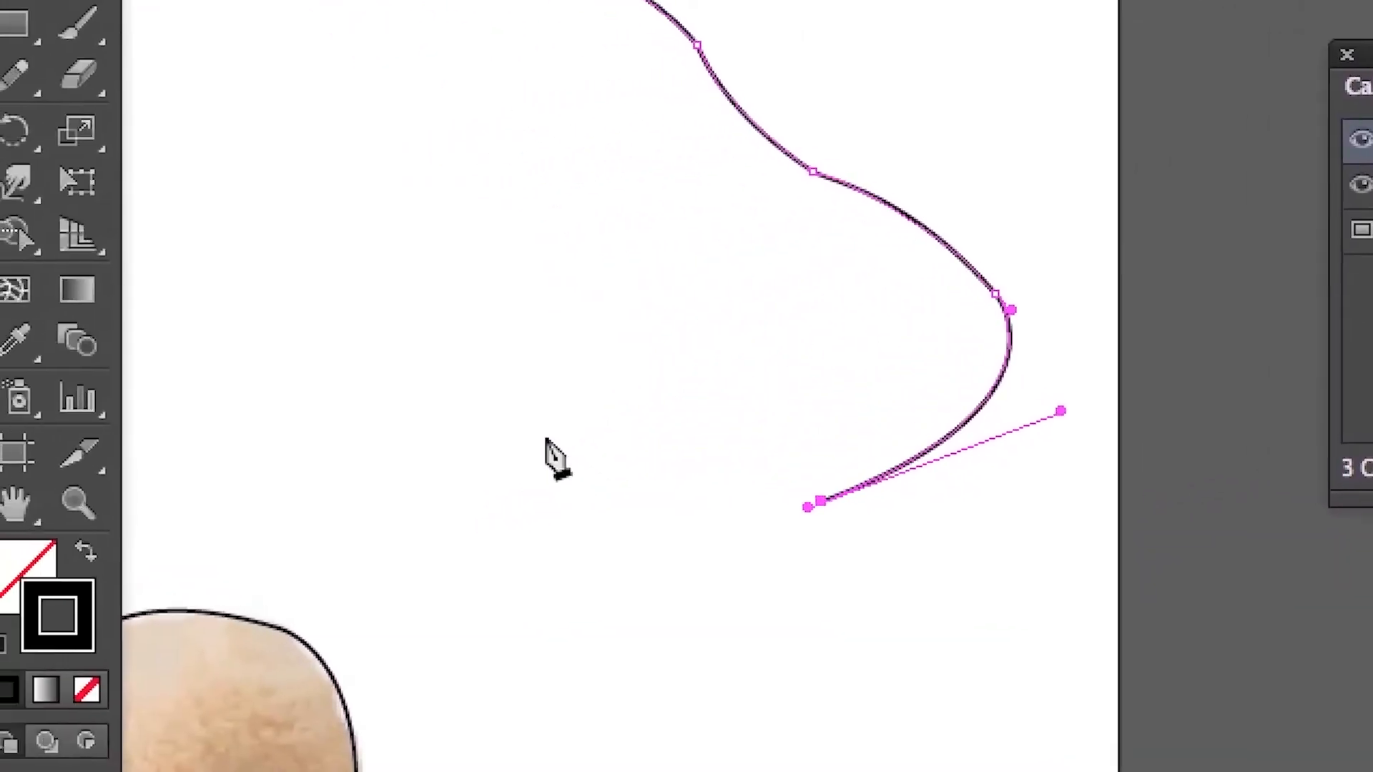
Curve the practice path along its underside and back up, and close it on its starting anchor
drag(543, 415, 569, 481)
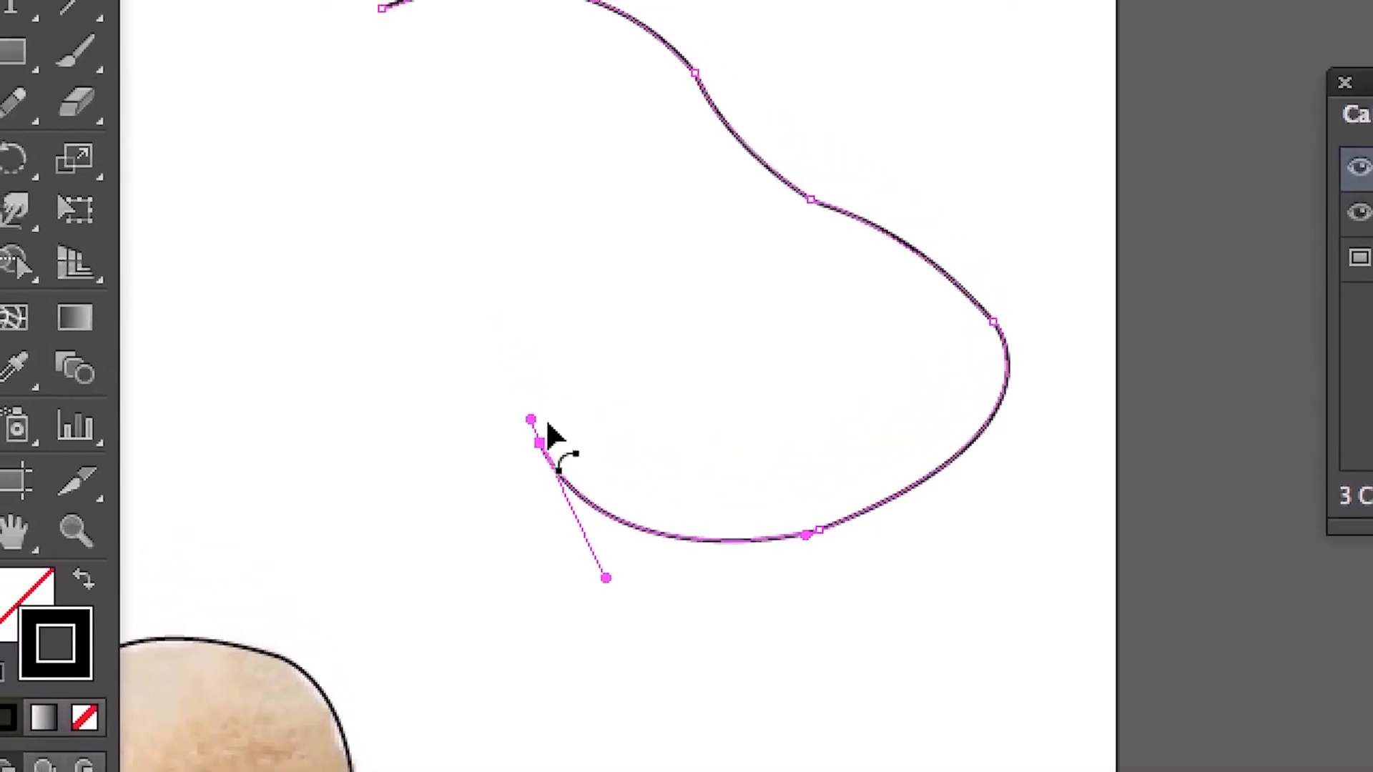
drag(509, 350, 631, 382)
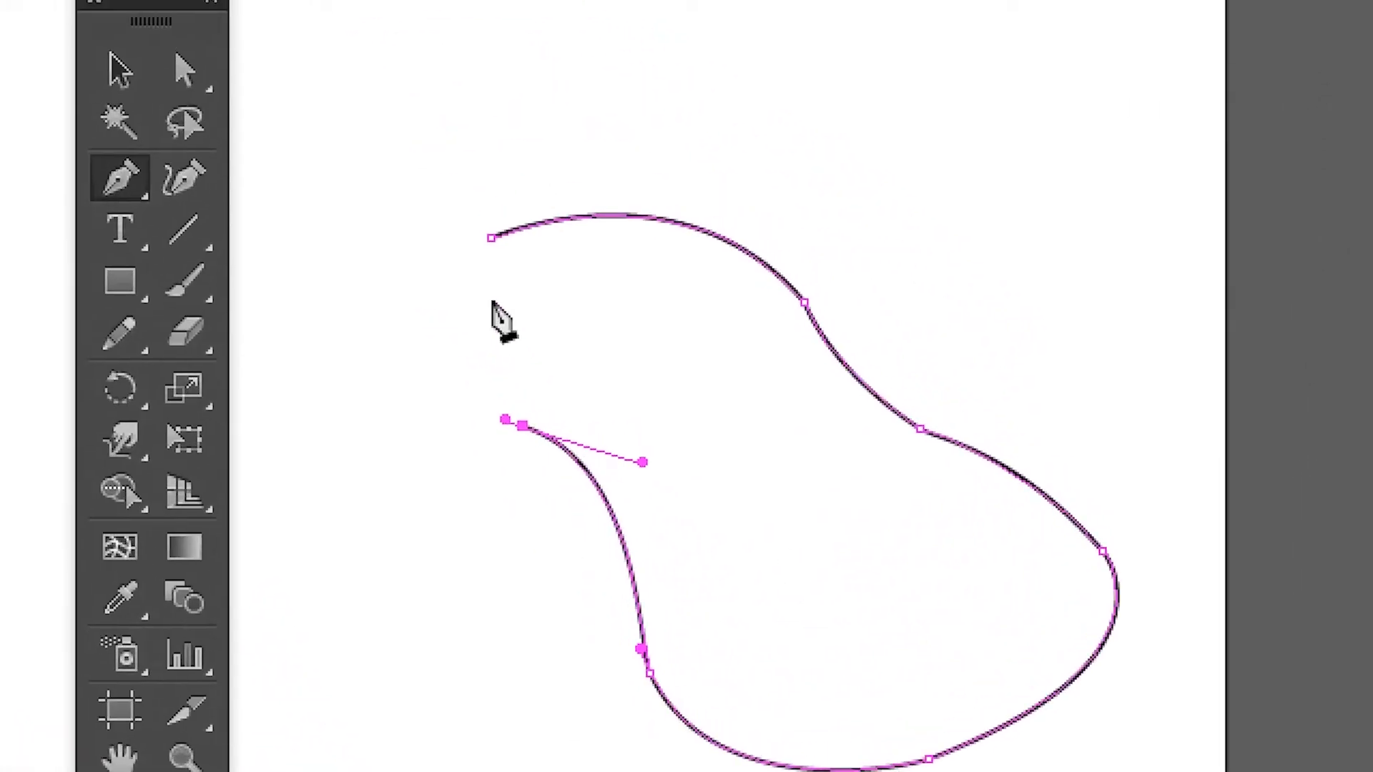
drag(491, 238, 407, 333)
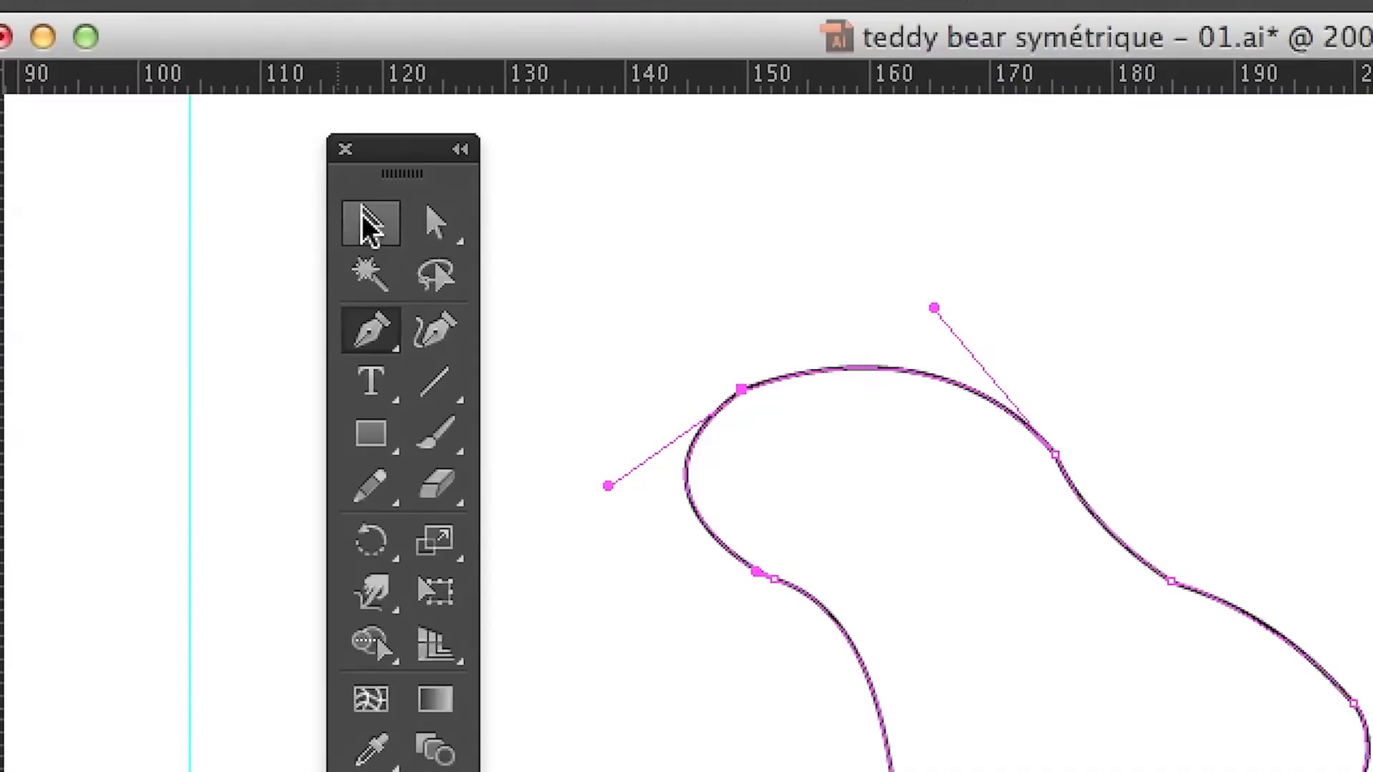
Adjust the single handles of the segments on either side of the practice shape's upper-right anchor with Direct Selection, and undo the overstretched handle
click(394, 229)
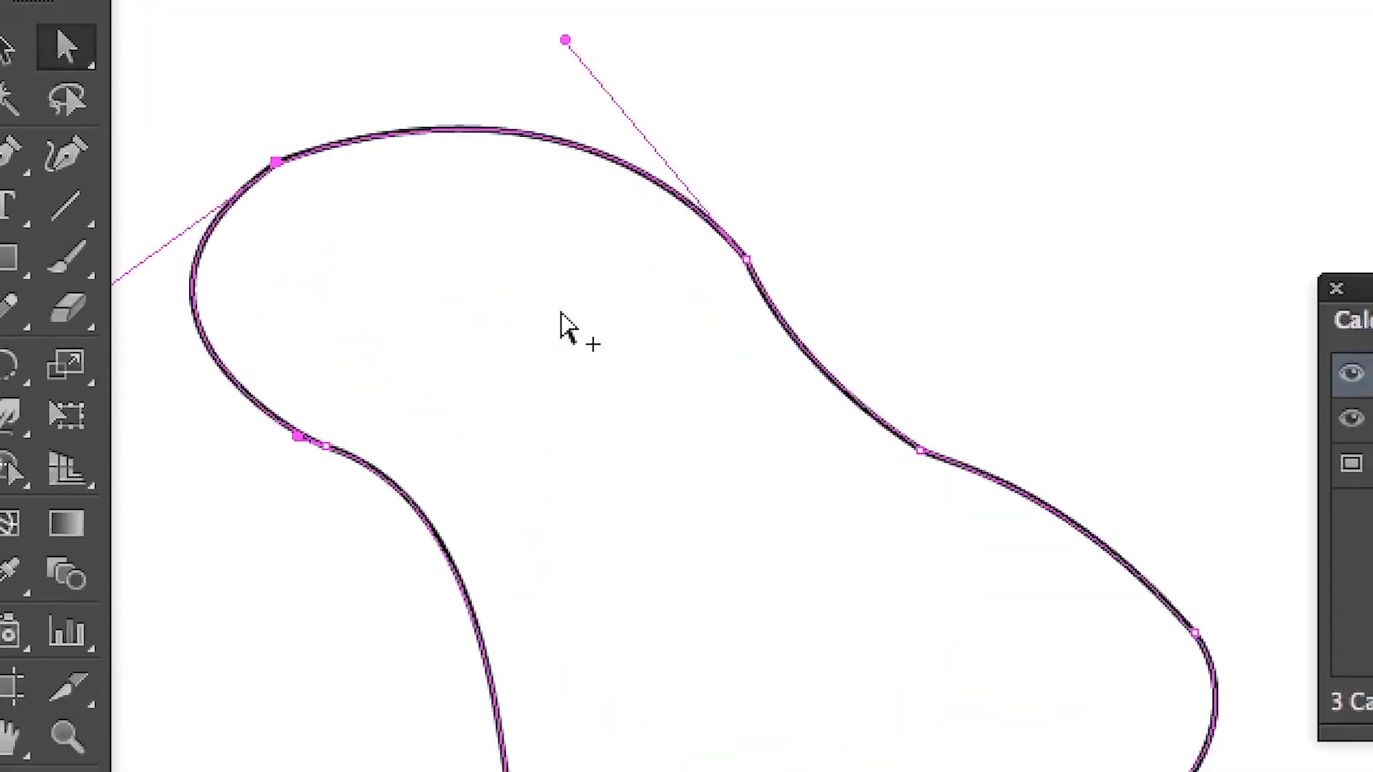
click(672, 279)
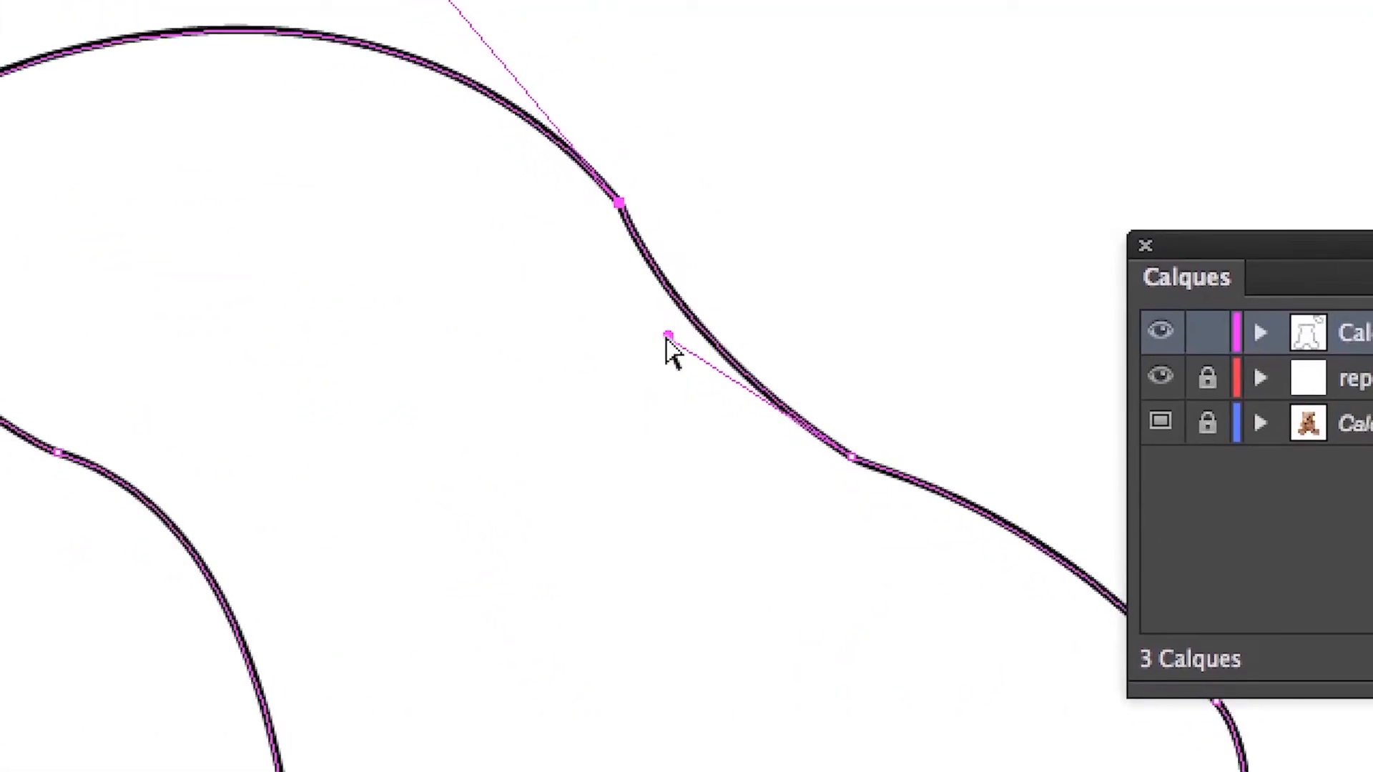
drag(668, 337, 681, 365)
click(616, 189)
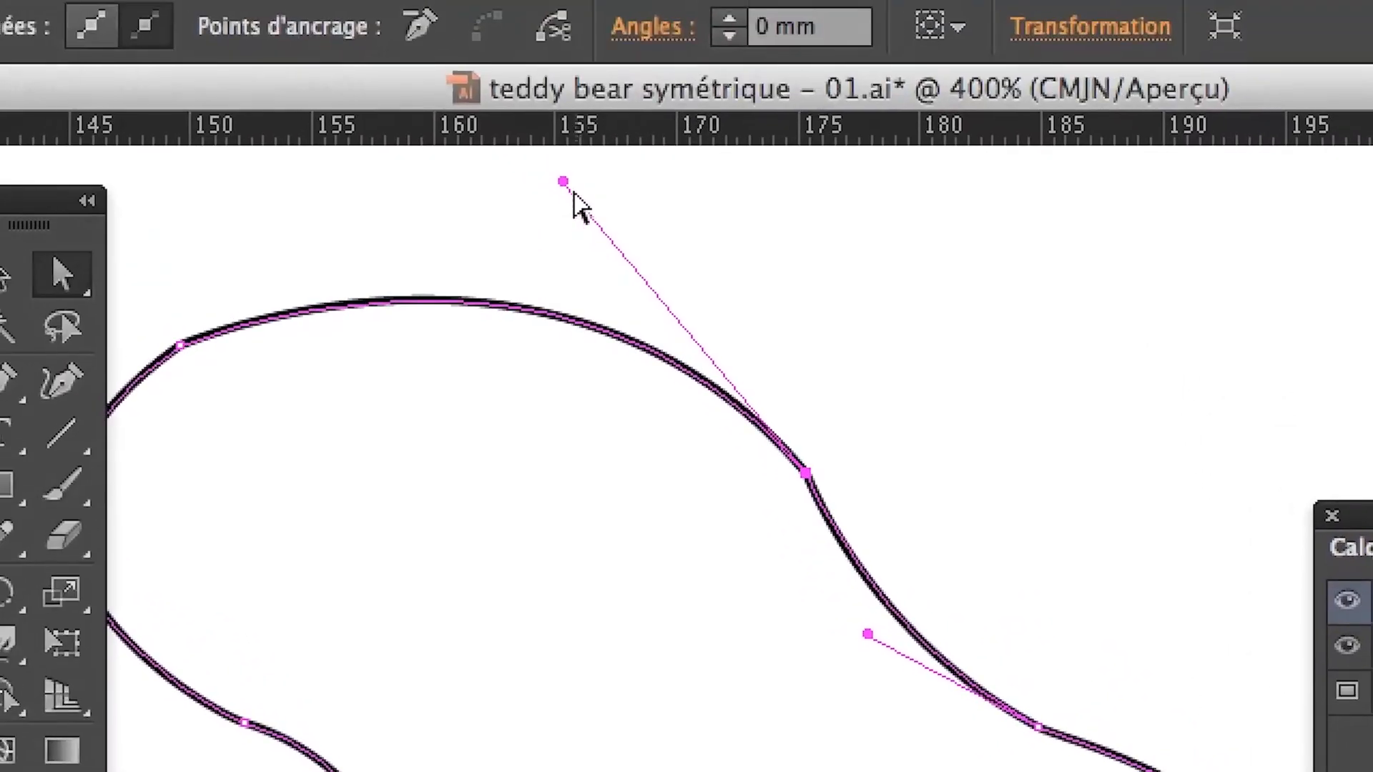
drag(564, 183, 580, 239)
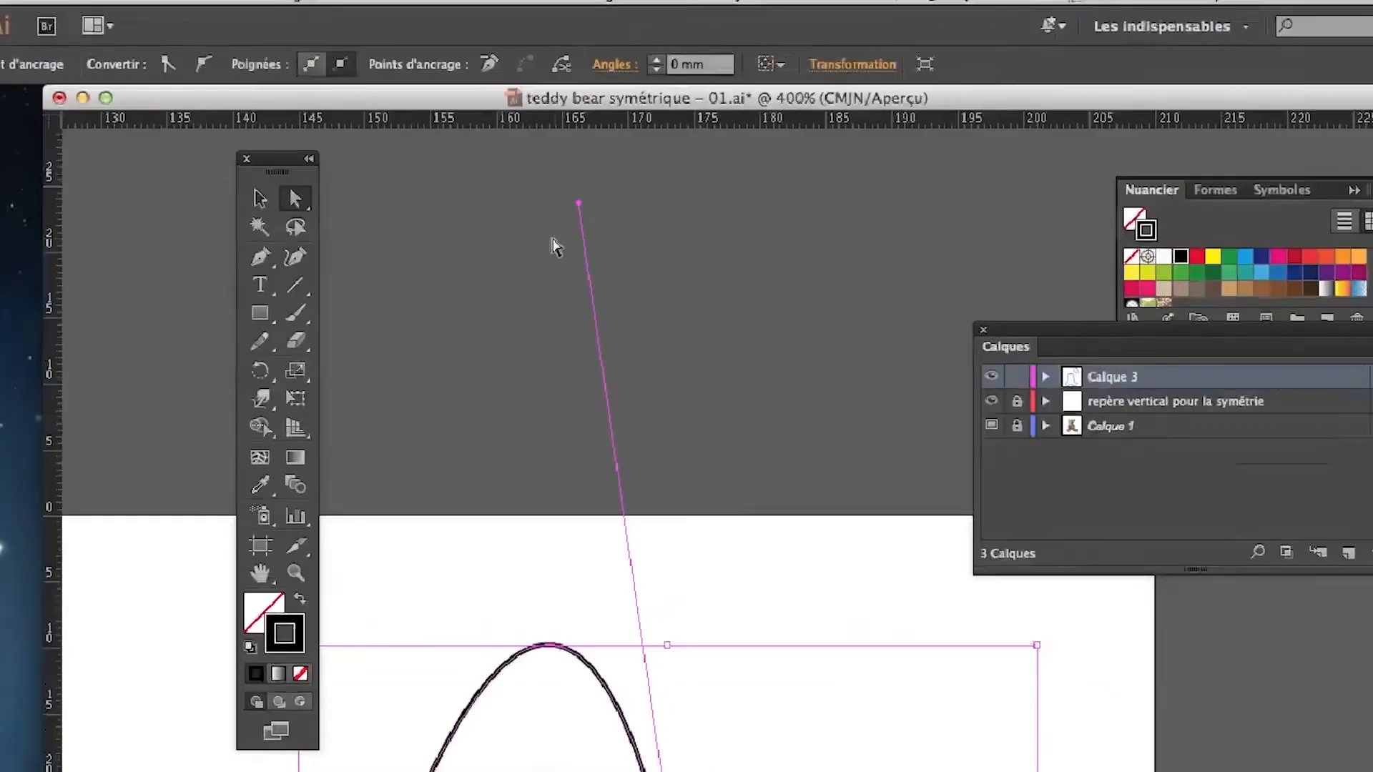
key(super+z)
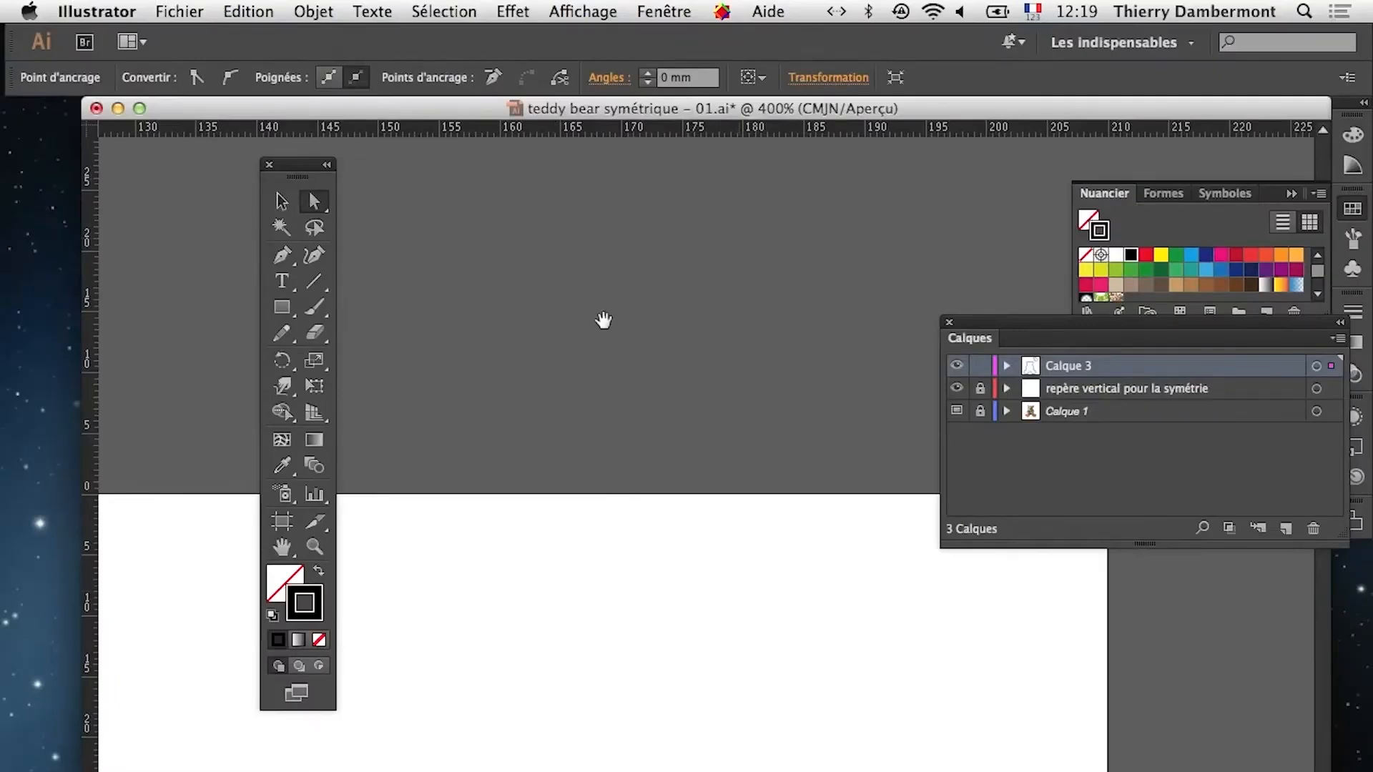
scroll(604, 320, down, 8)
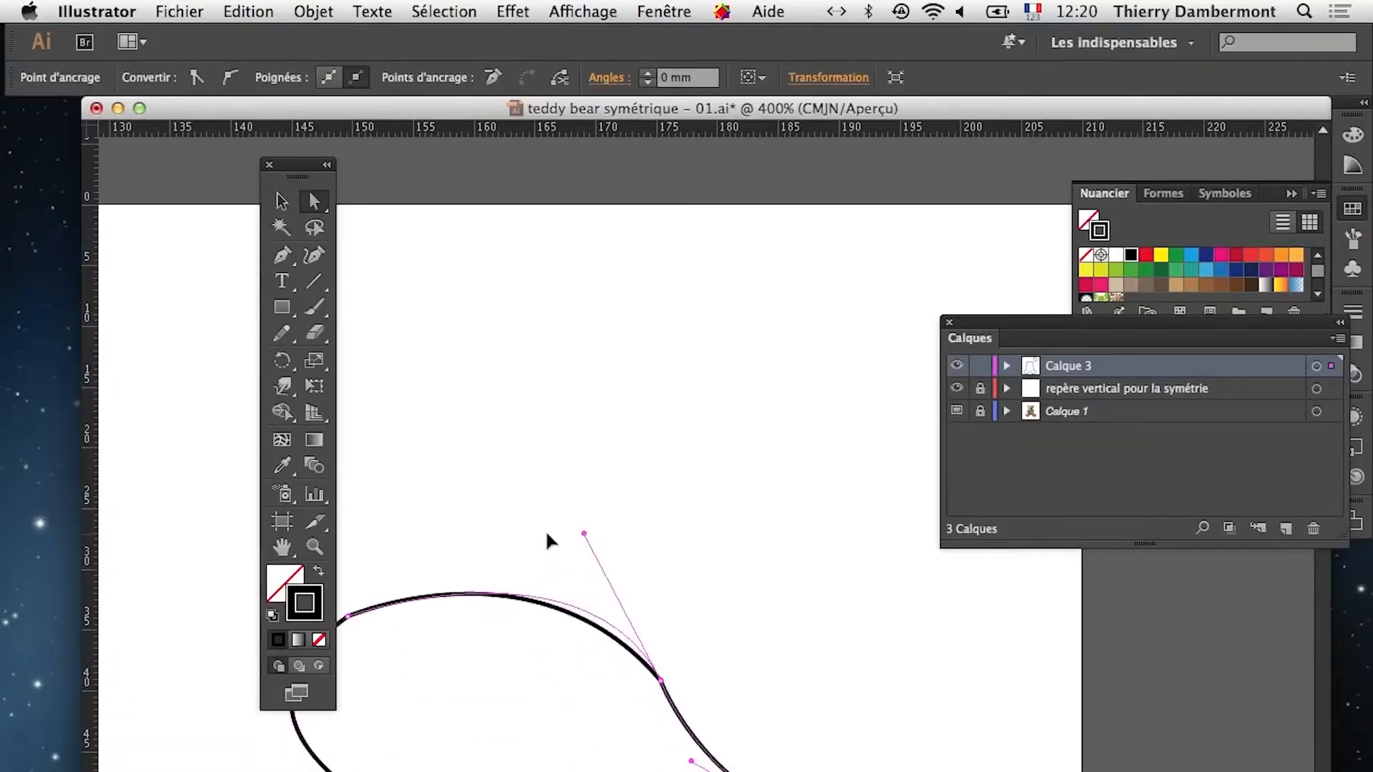
Fine-tune the single handles shaping the practice shape's right shoulder and its rounded outer bulge
key(super+plus)
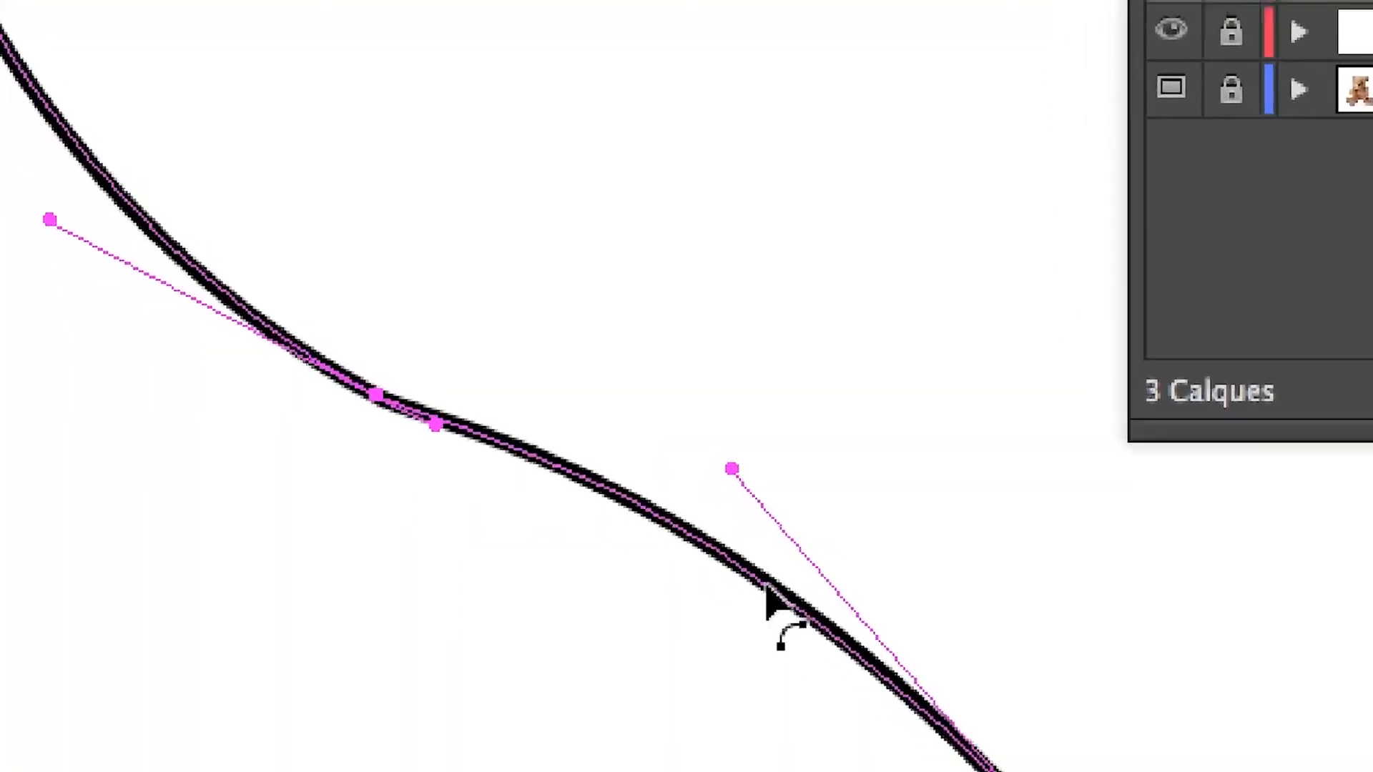
drag(754, 551, 809, 498)
key(space)
drag(768, 642, 165, 0)
drag(843, 771, 830, 758)
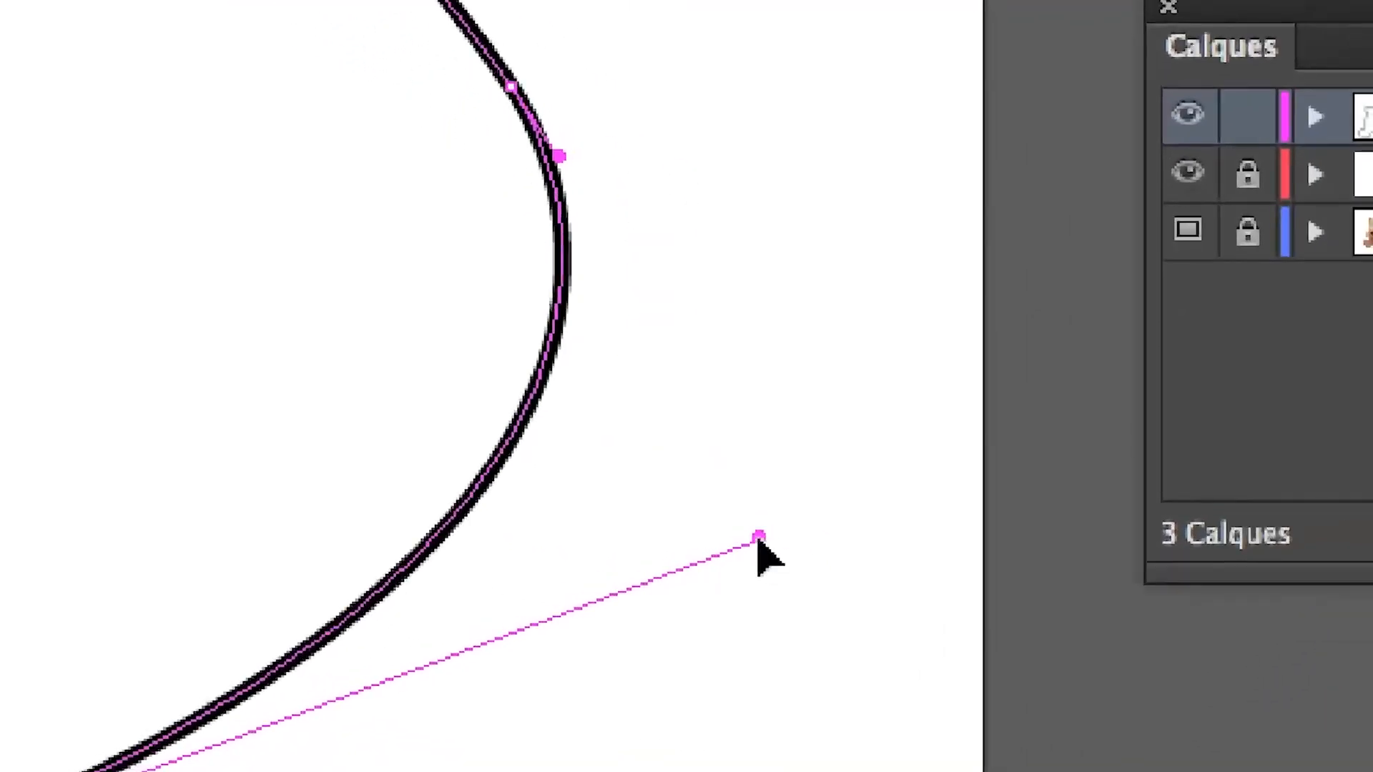
mouse_move(758, 540)
mouse_down()
mouse_move(672, 656)
mouse_move(564, 690)
mouse_move(623, 535)
mouse_move(744, 489)
mouse_move(754, 538)
mouse_up()
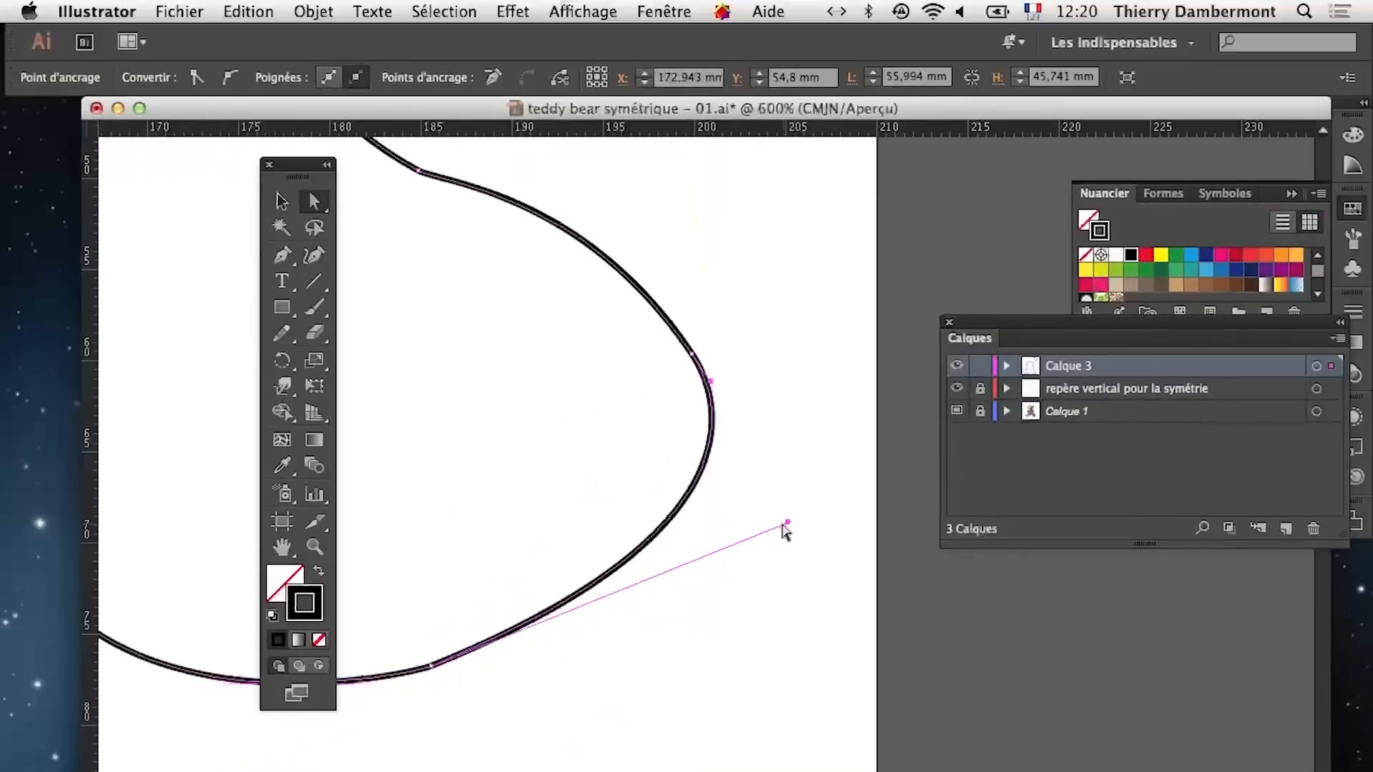
Start a second practice path in the blank area left of the symmetry guide, pulling long symmetrical handles from its second anchor to form an arch
alt+super+click(614, 526)
alt+super+click(615, 527)
mouse_move(448, 343)
mouse_down()
mouse_move(631, 500)
mouse_move(885, 514)
mouse_up()
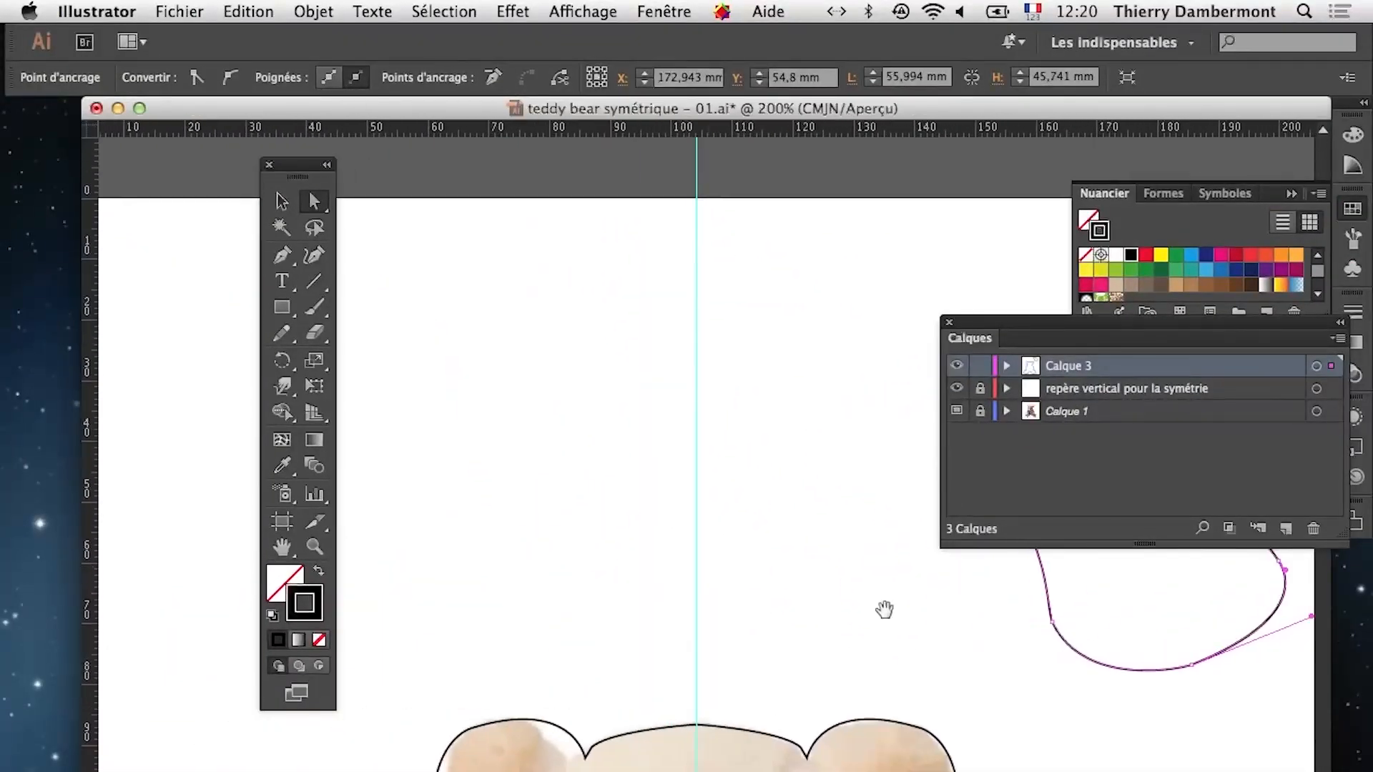
drag(392, 542, 696, 492)
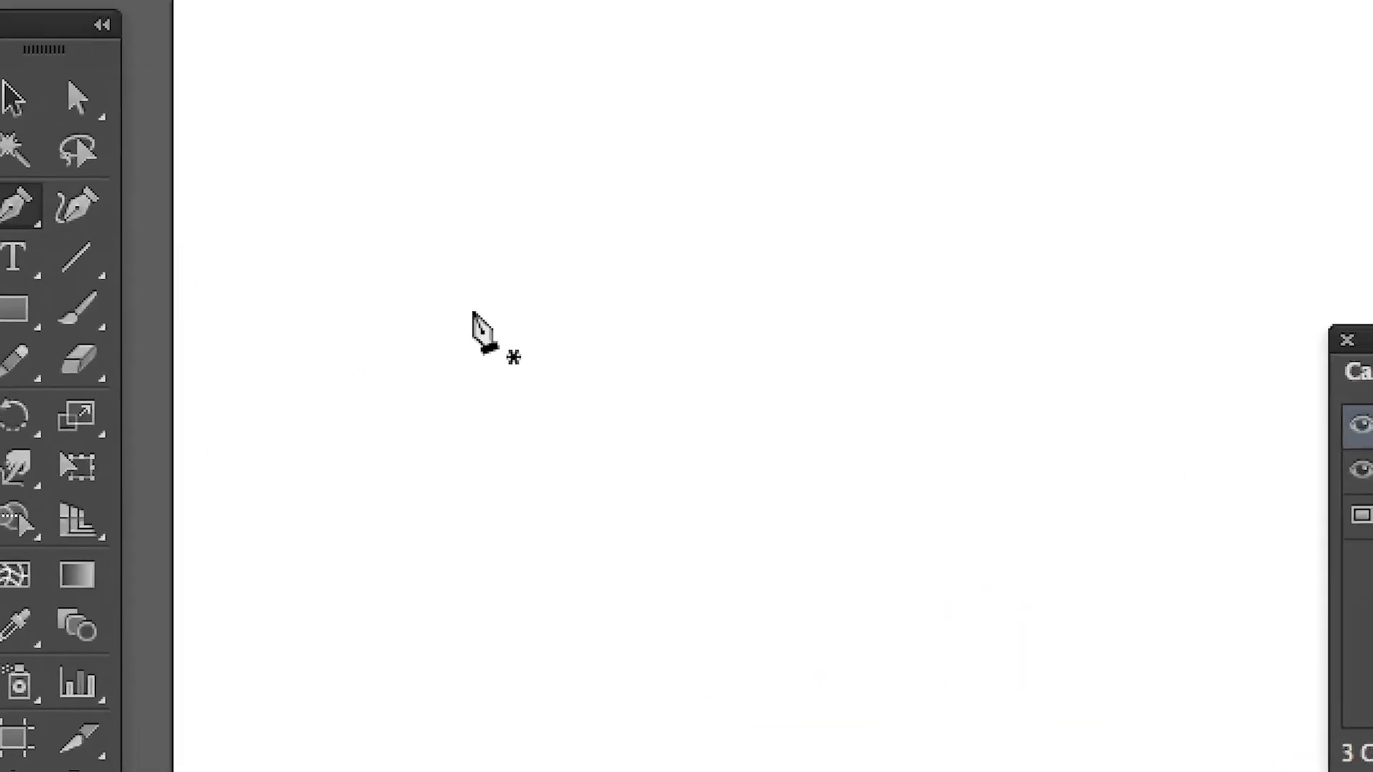
click(473, 313)
drag(850, 312, 1054, 413)
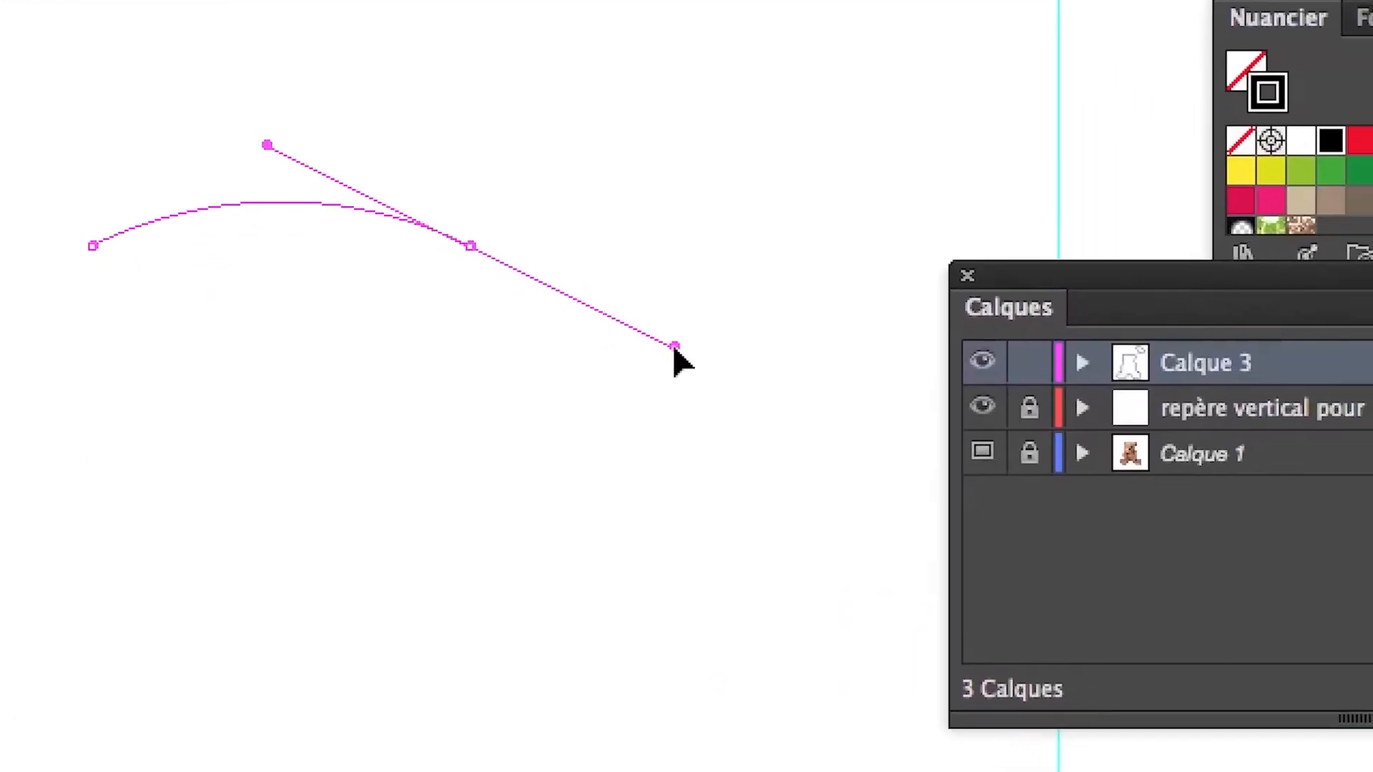
drag(675, 349, 697, 370)
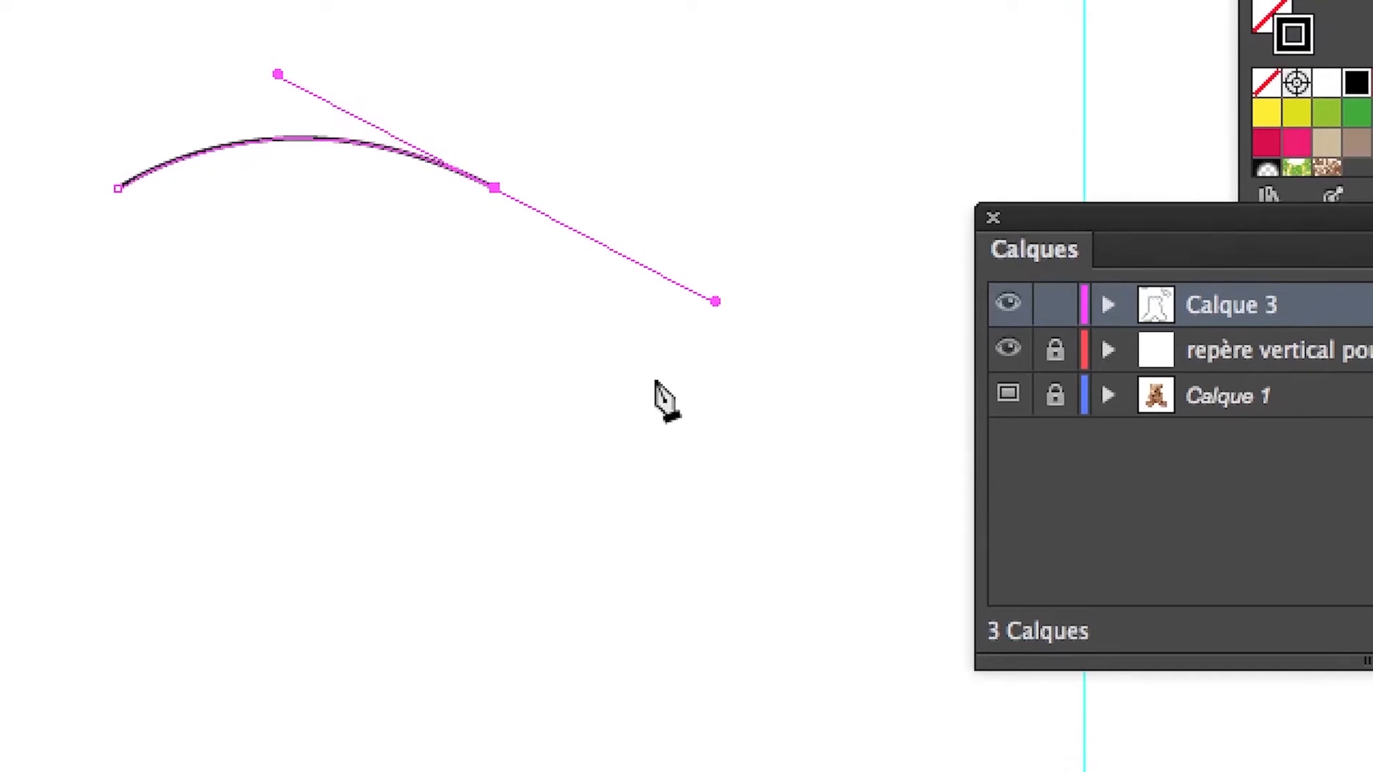
drag(715, 301, 669, 382)
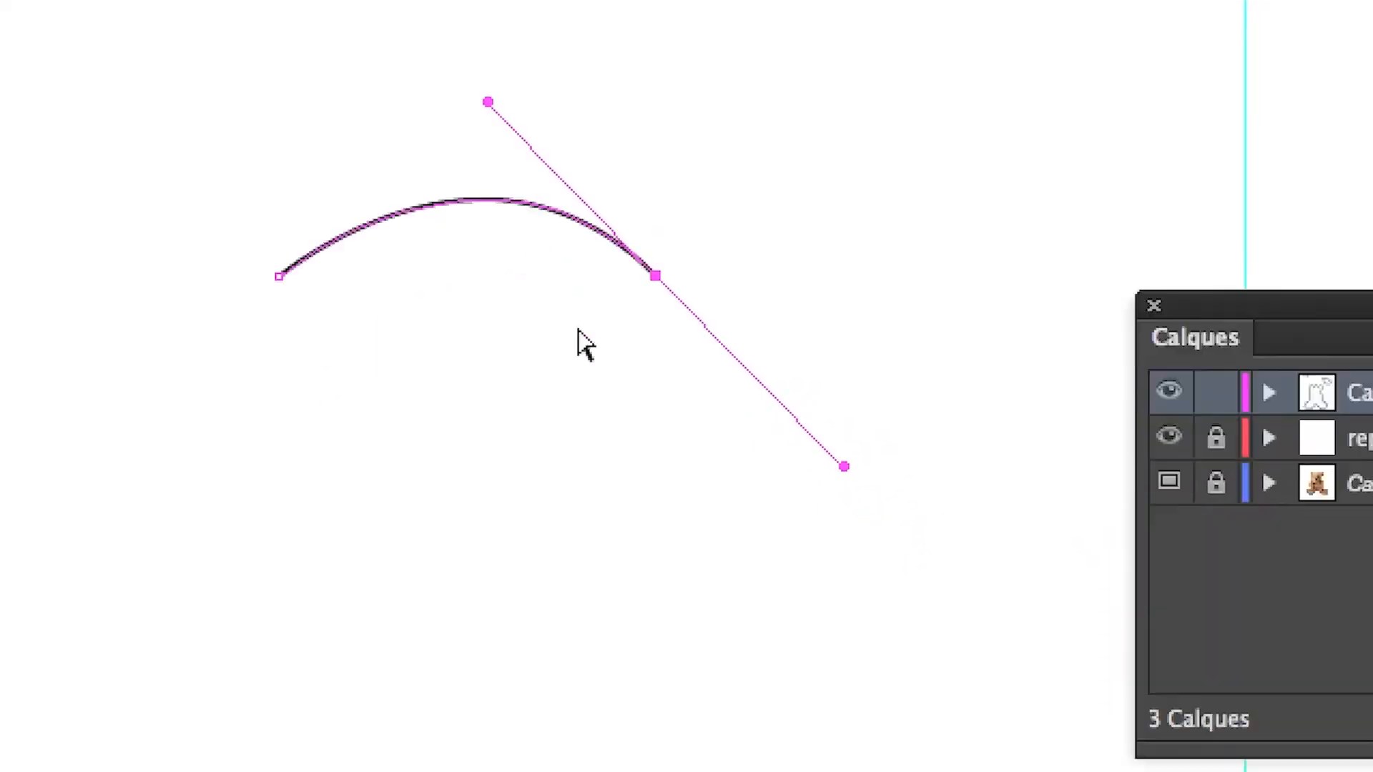
Extend the second practice path with two more smooth long-handled anchors, forming a dip and a large curve down beside the symmetry guide
drag(969, 315, 1102, 244)
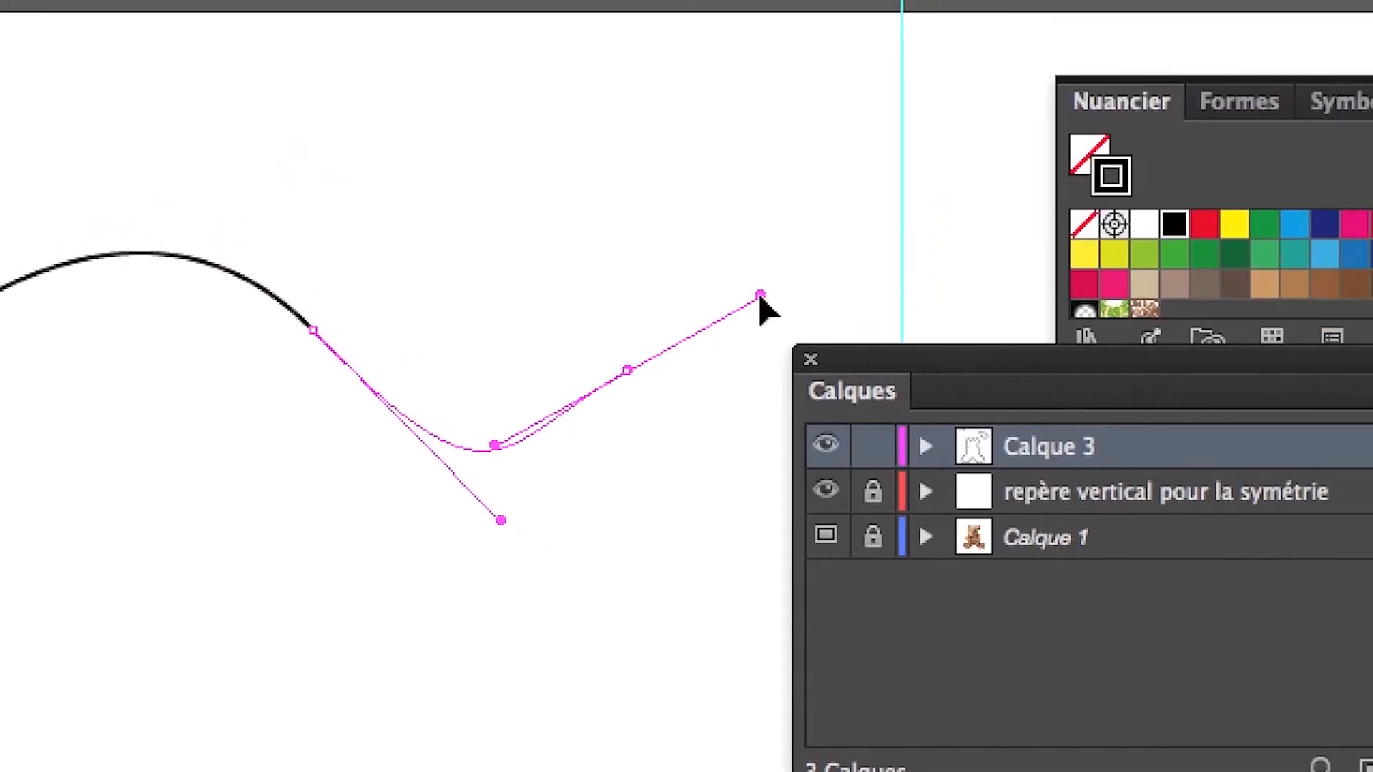
drag(760, 297, 761, 296)
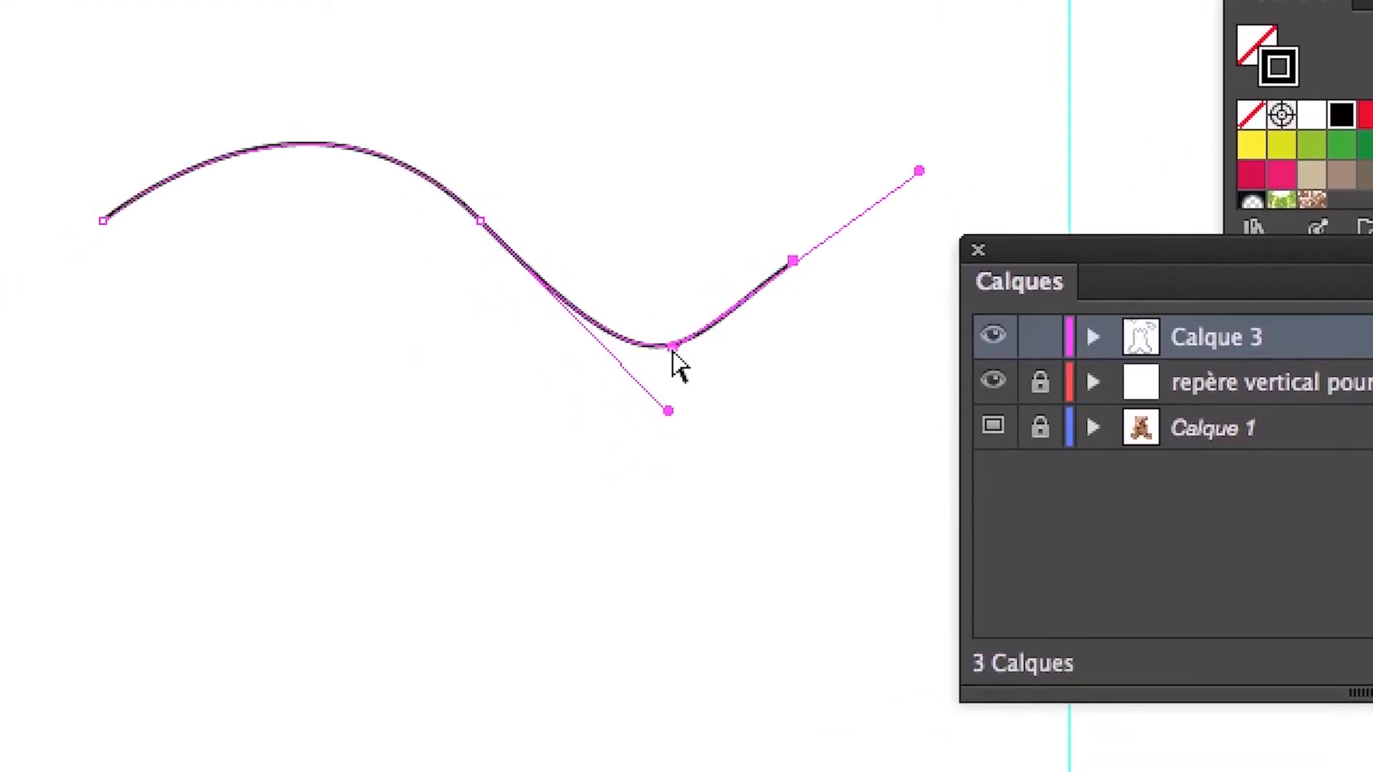
click(919, 729)
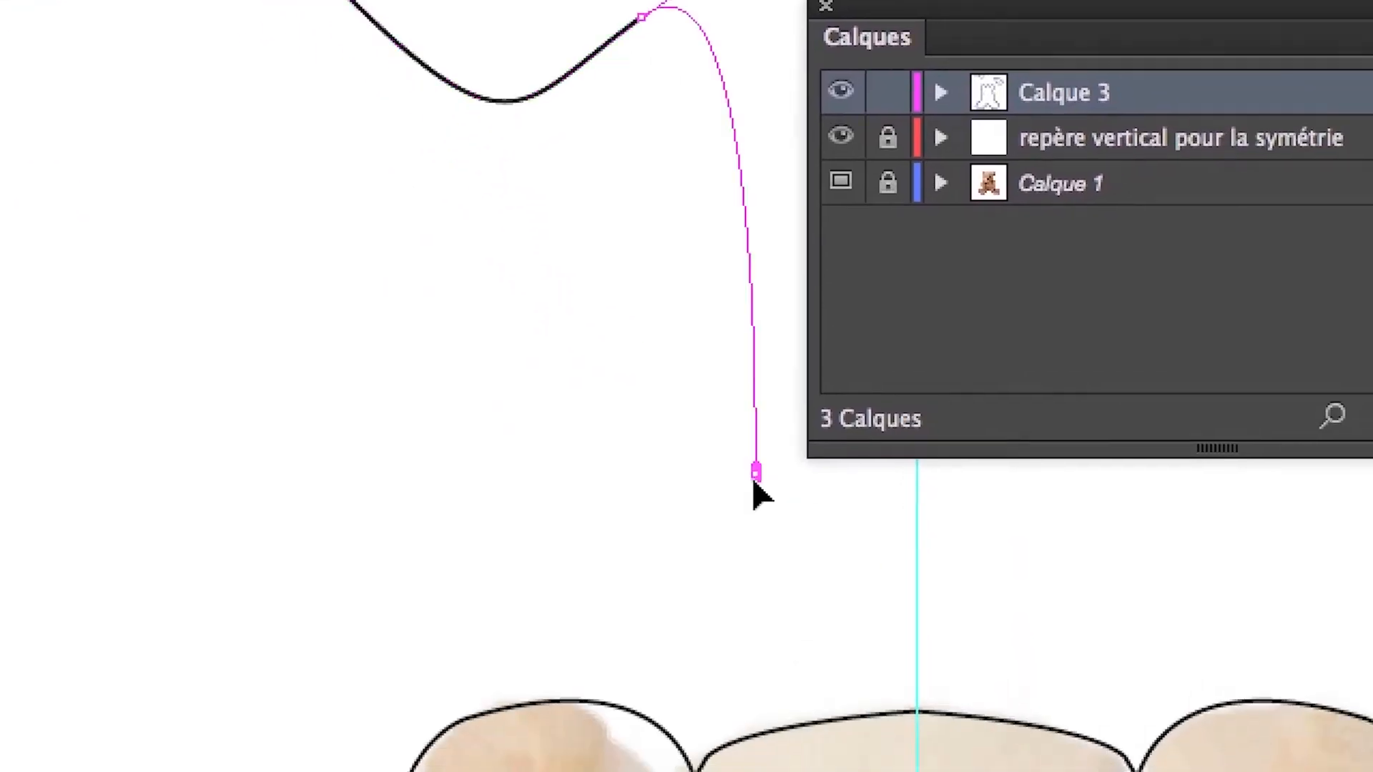
drag(754, 481, 902, 295)
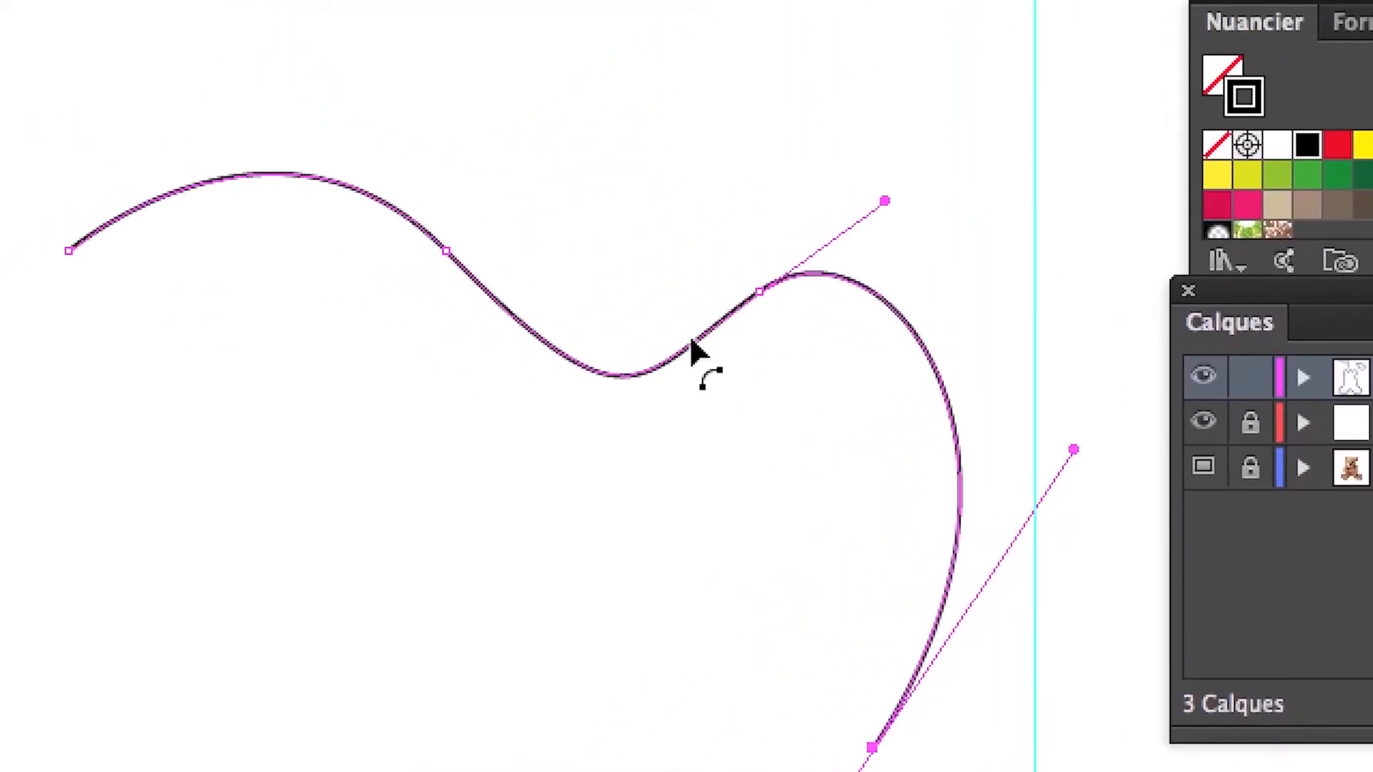
Reshape the dip in the second practice path by moving and rotating the linked handles of its two neighbouring smooth anchors
drag(697, 350, 641, 399)
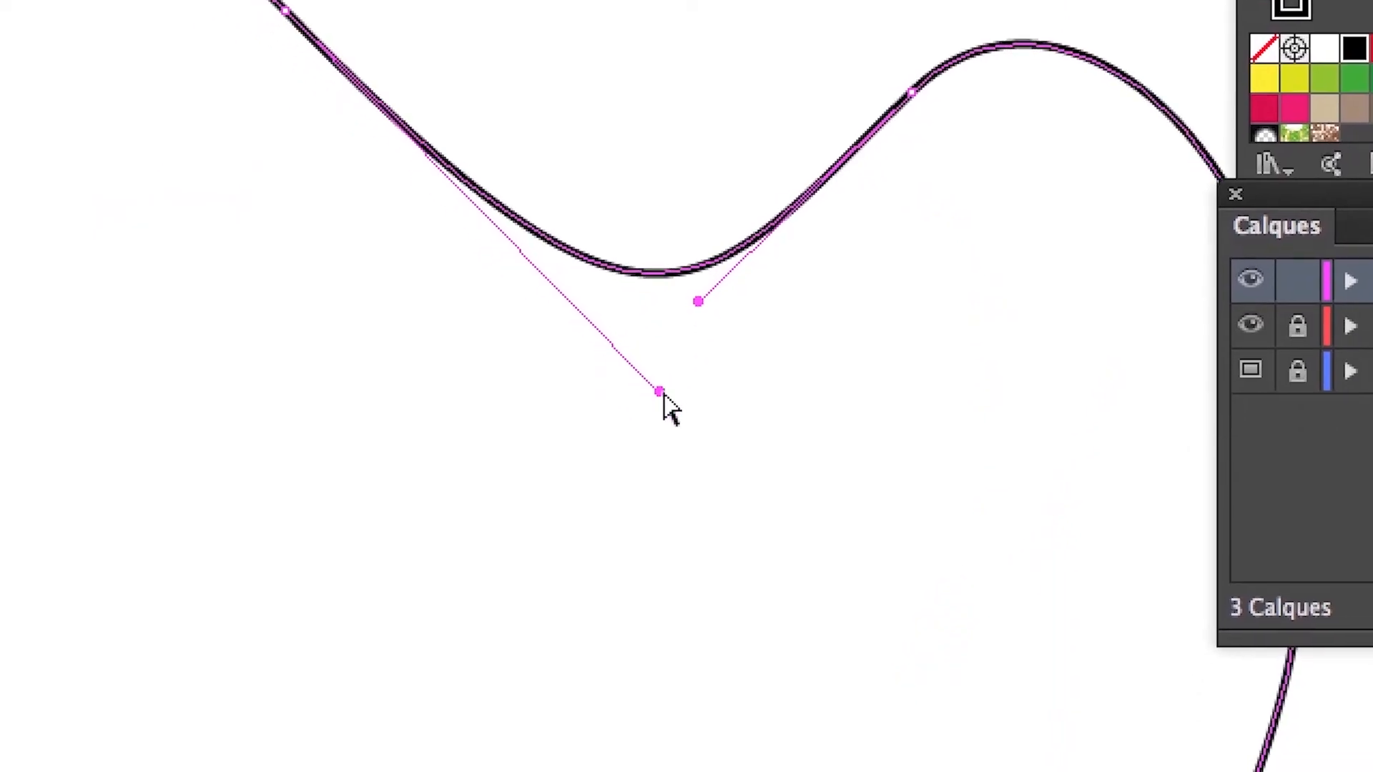
mouse_move(658, 369)
mouse_down()
mouse_move(659, 316)
mouse_move(658, 350)
mouse_up()
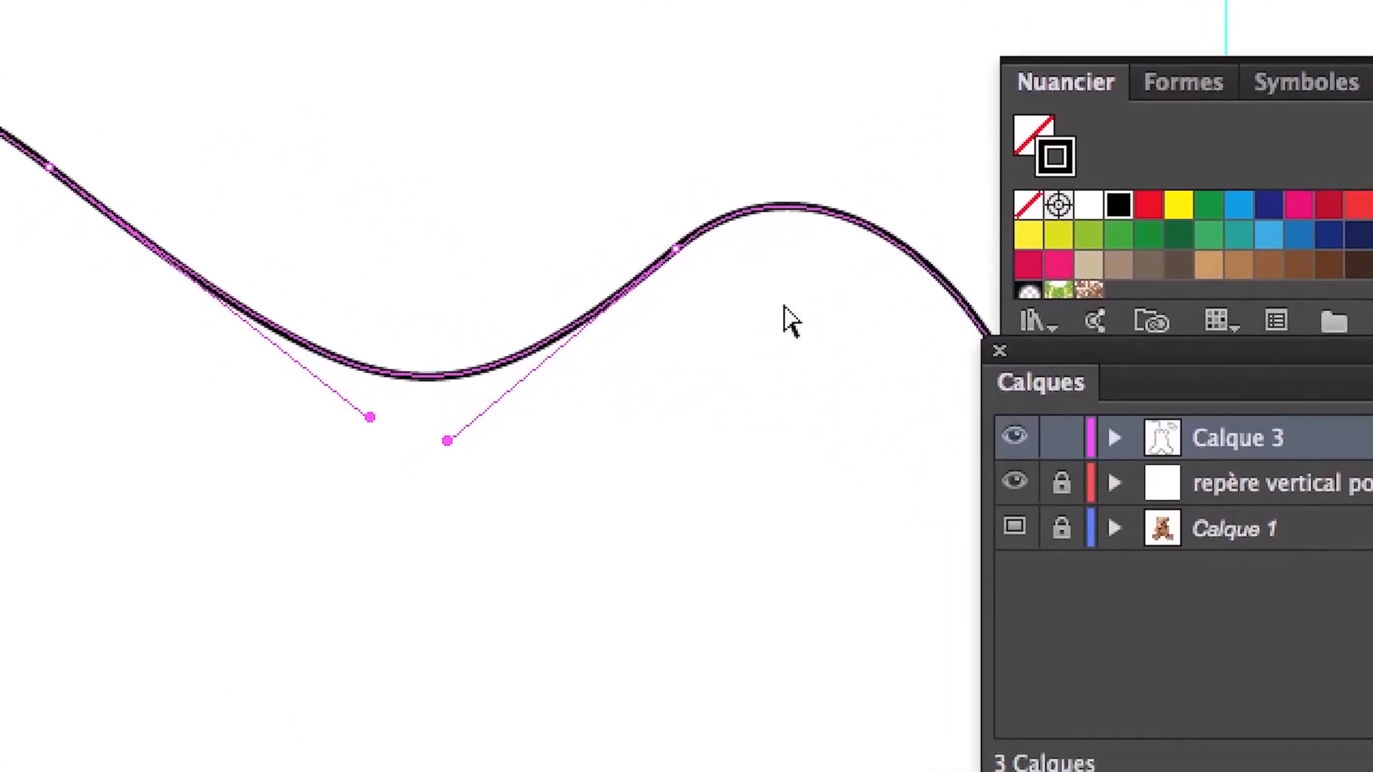
drag(447, 442, 498, 470)
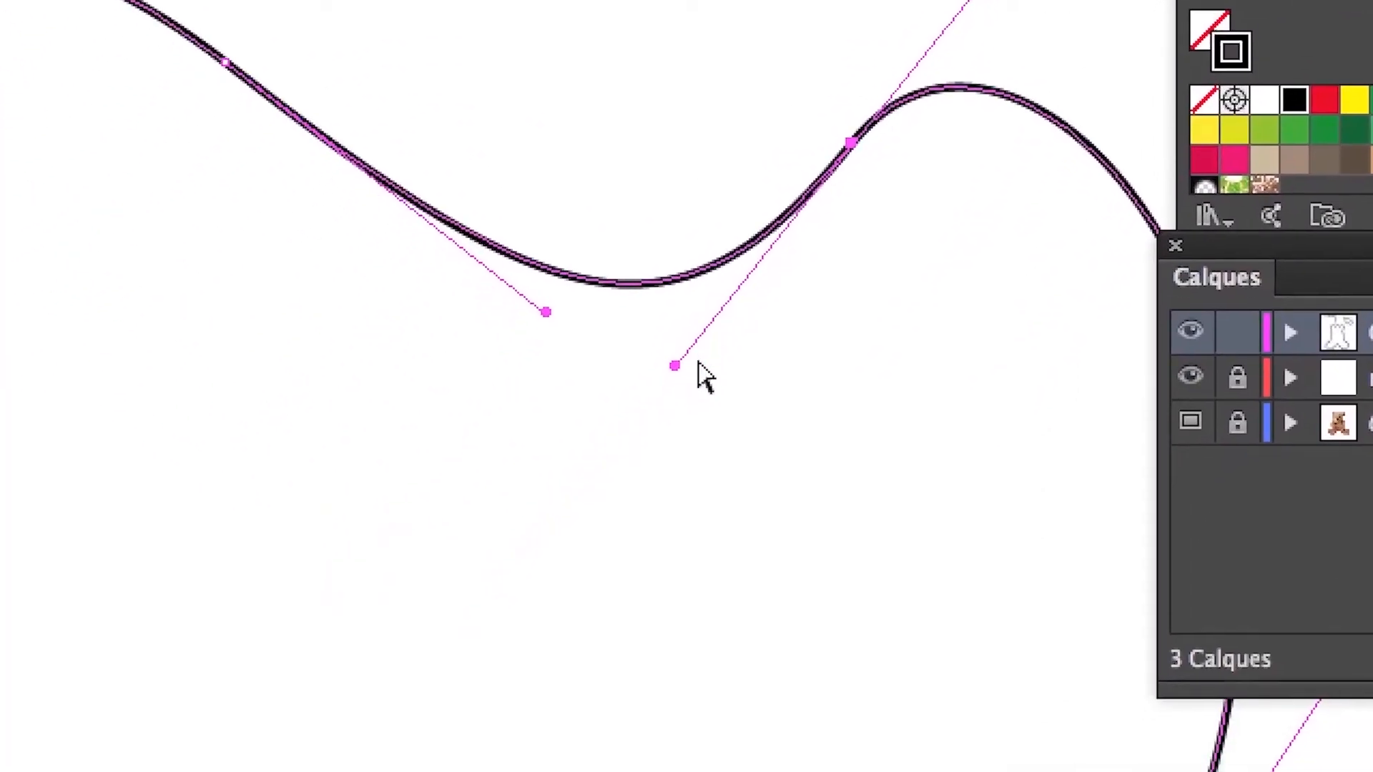
drag(674, 366, 589, 399)
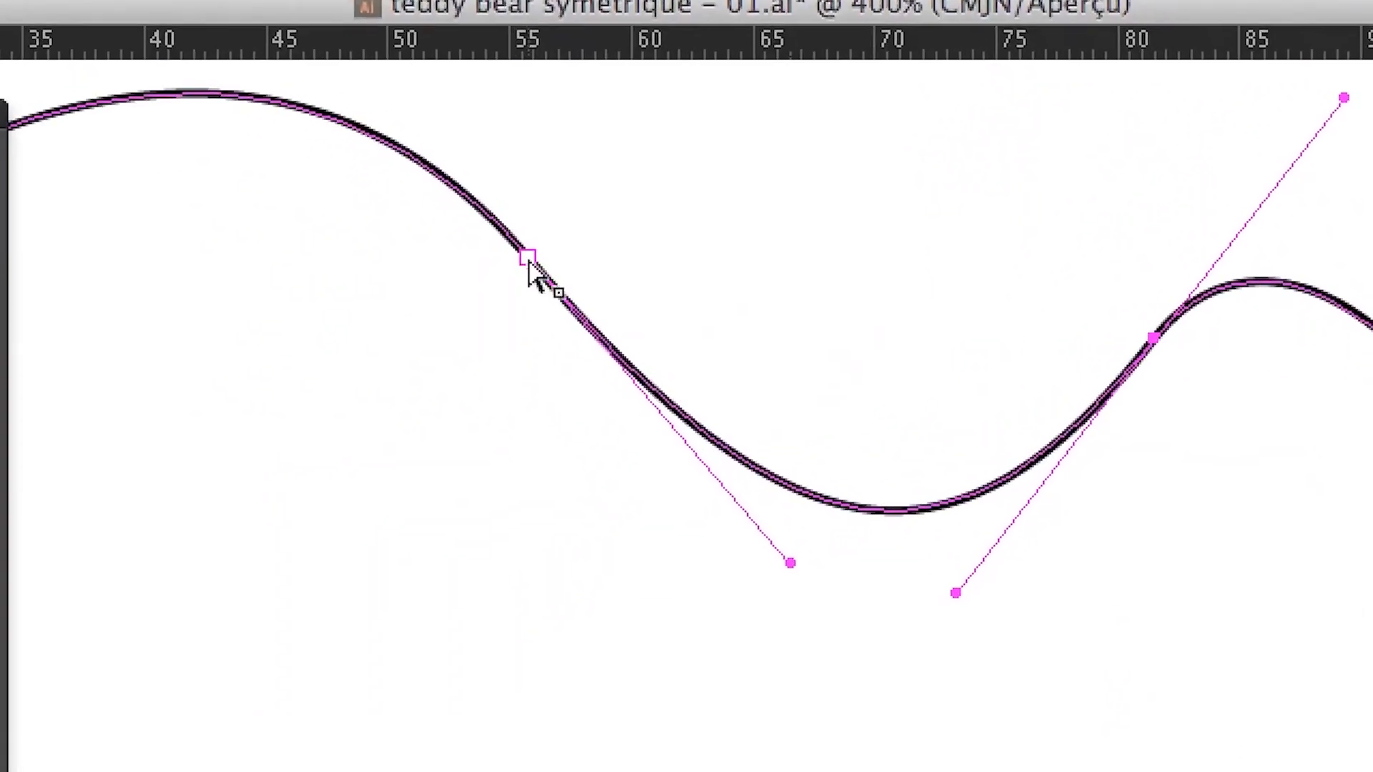
click(447, 156)
drag(544, 336, 546, 374)
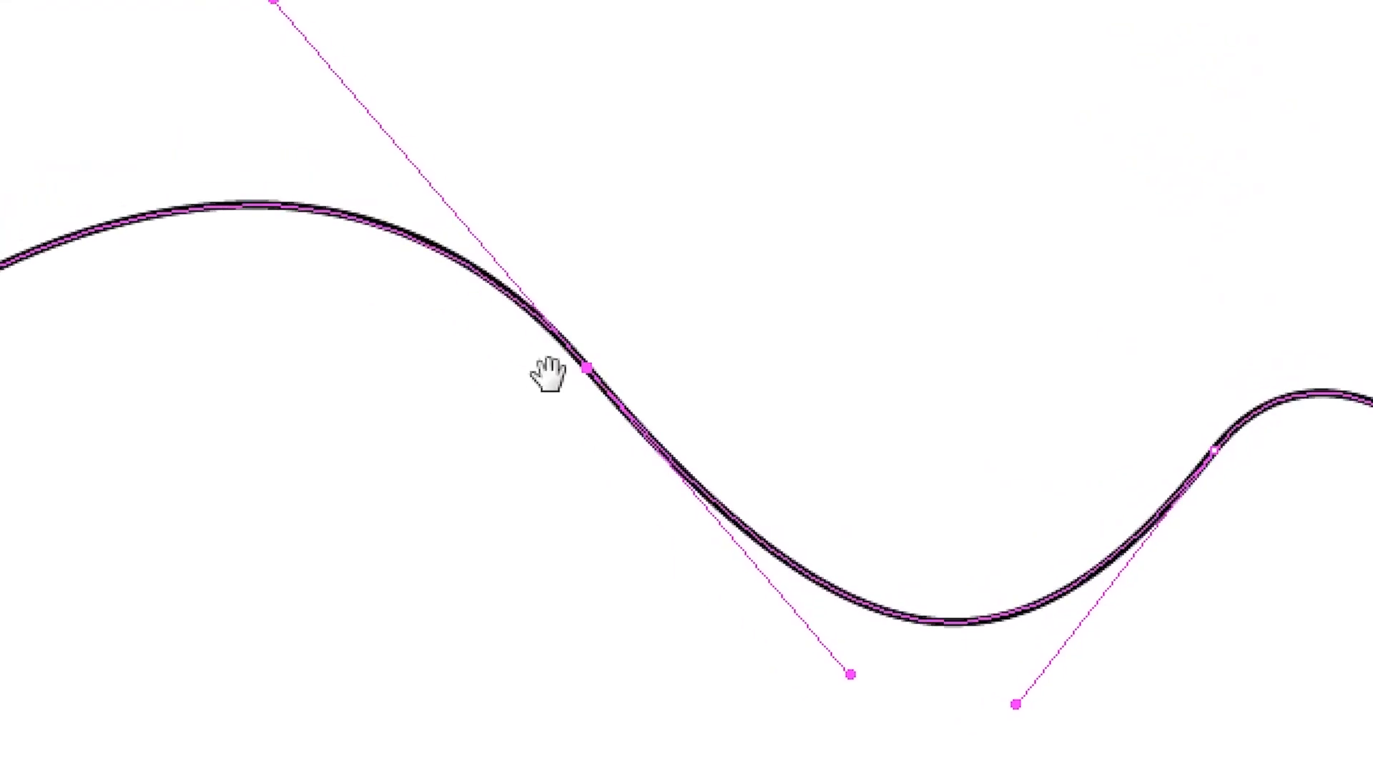
alt+super+click(580, 411)
alt+super+click(588, 423)
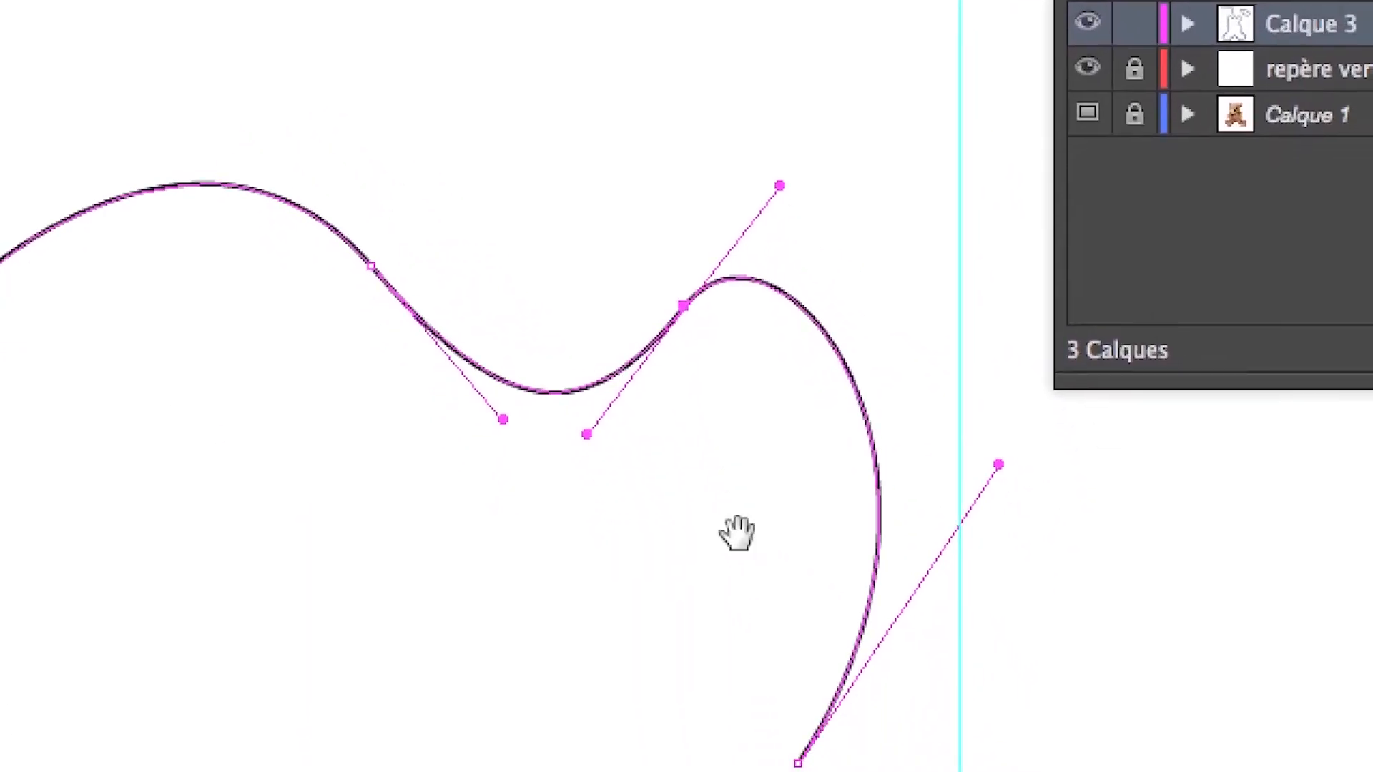
Extend the second practice path with smooth anchors along its bottom and left side, and close it on its first anchor with a curved segment
drag(728, 497, 701, 392)
super+click(777, 654)
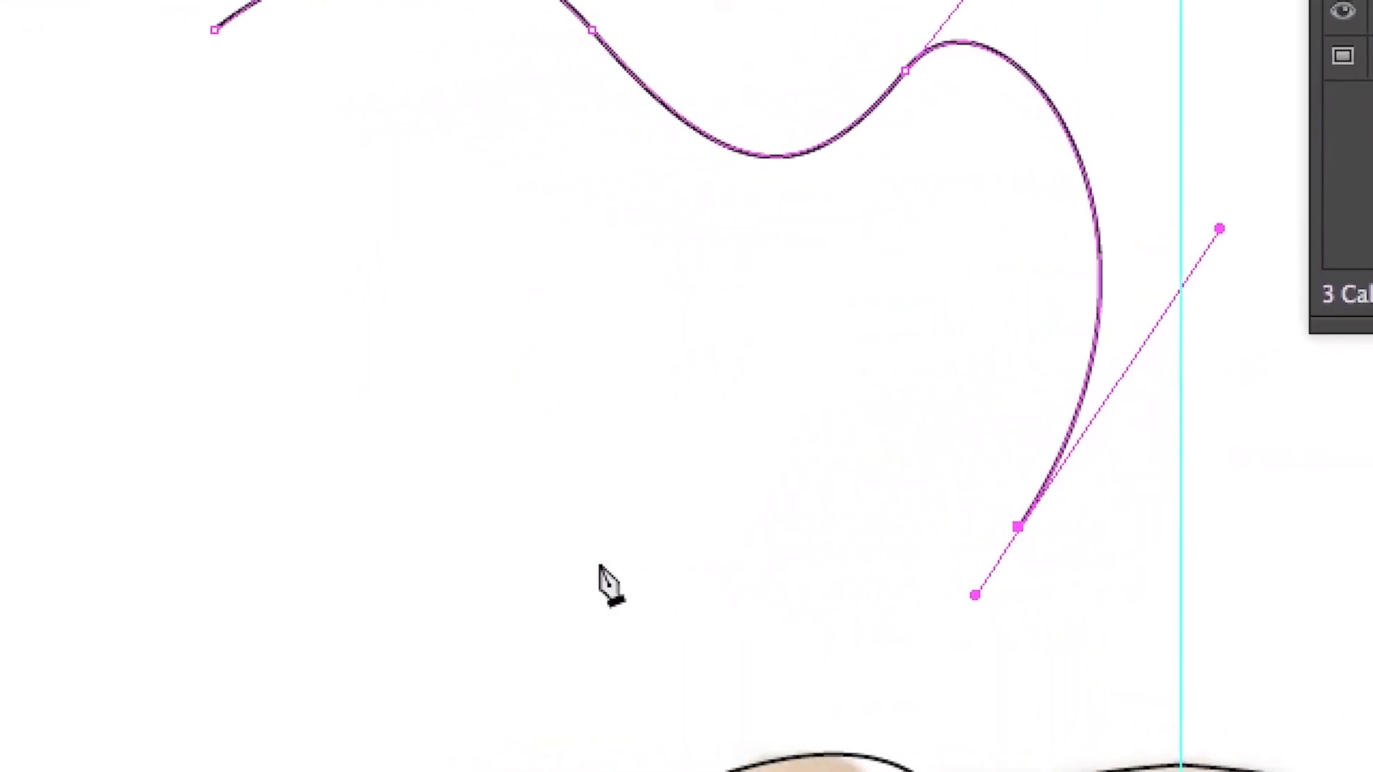
drag(556, 558, 486, 434)
drag(361, 326, 193, 345)
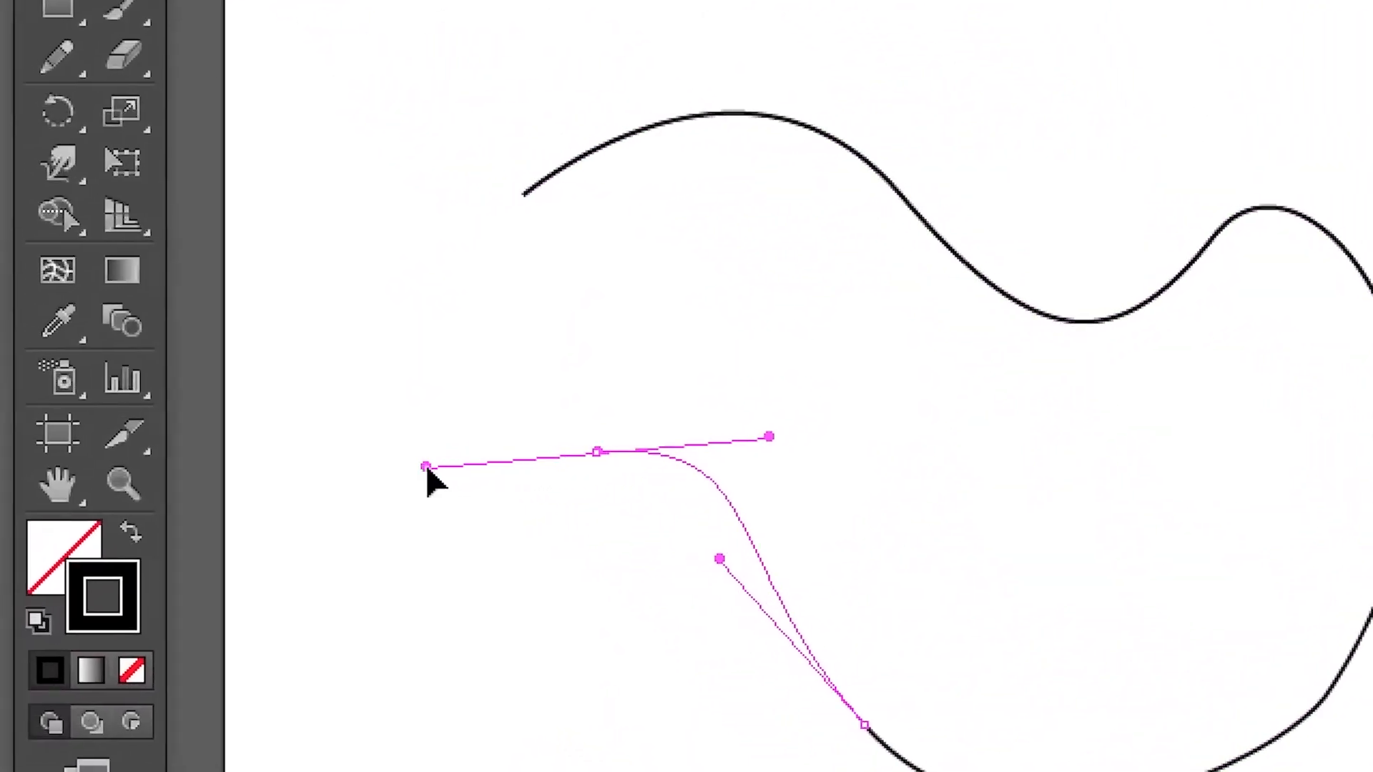
drag(427, 469, 413, 465)
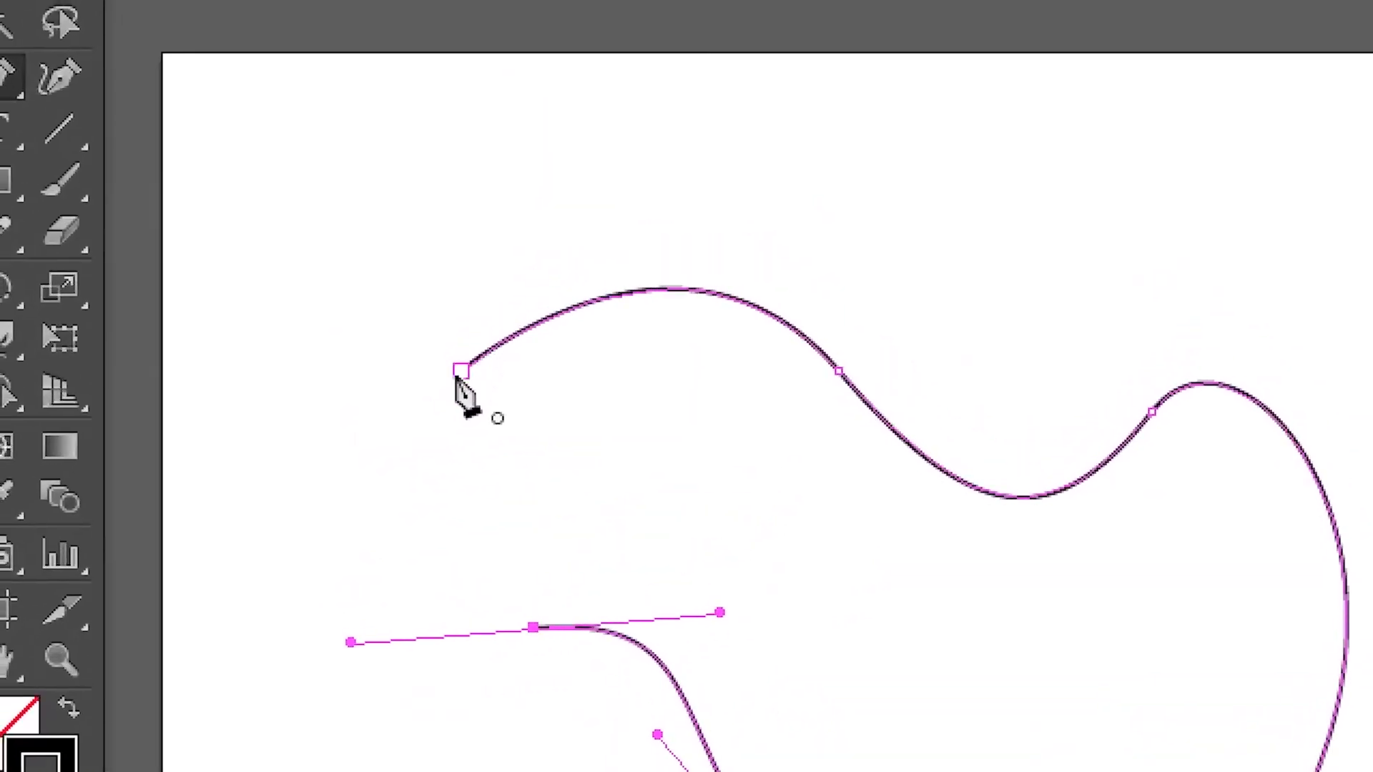
click(461, 372)
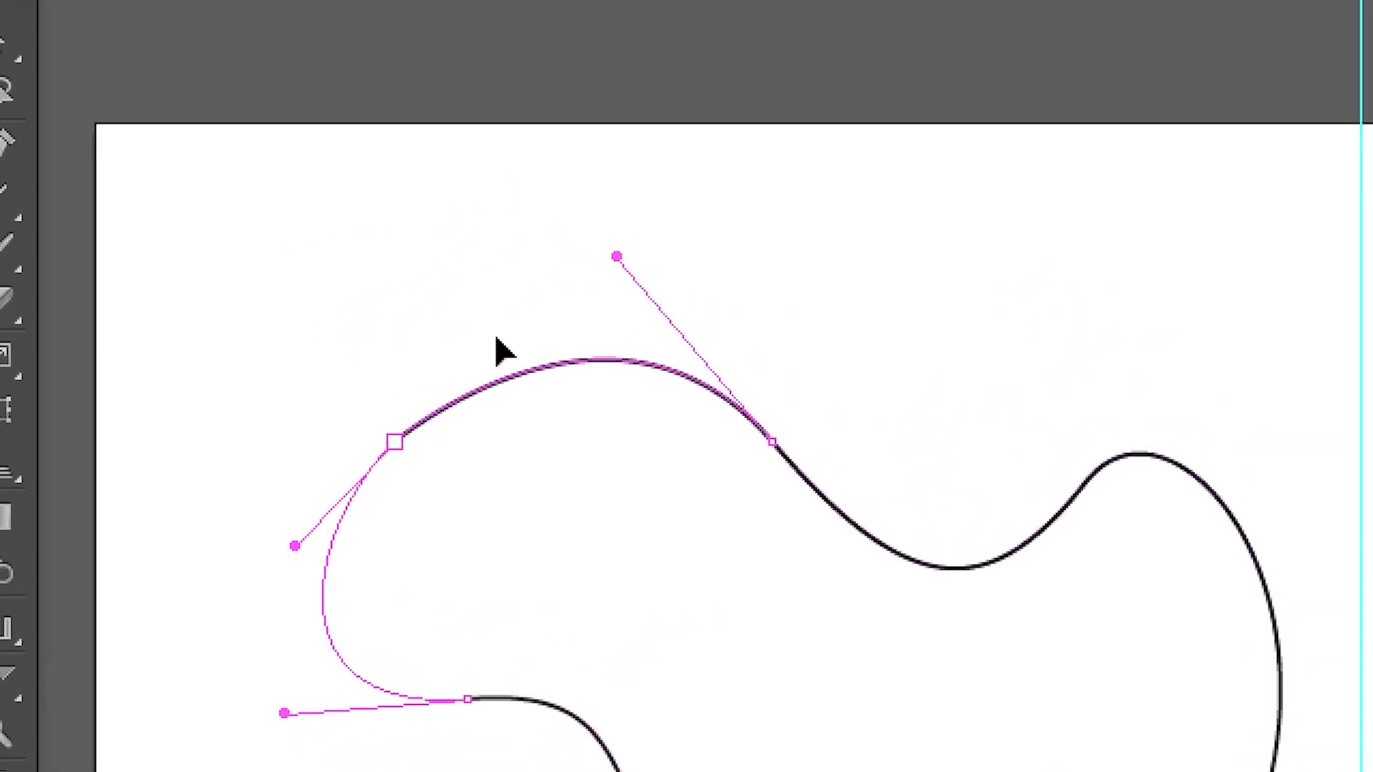
drag(503, 336, 502, 335)
Examine the anchors and long handles of the closed second practice shape, selecting its lower smooth anchor
key(a)
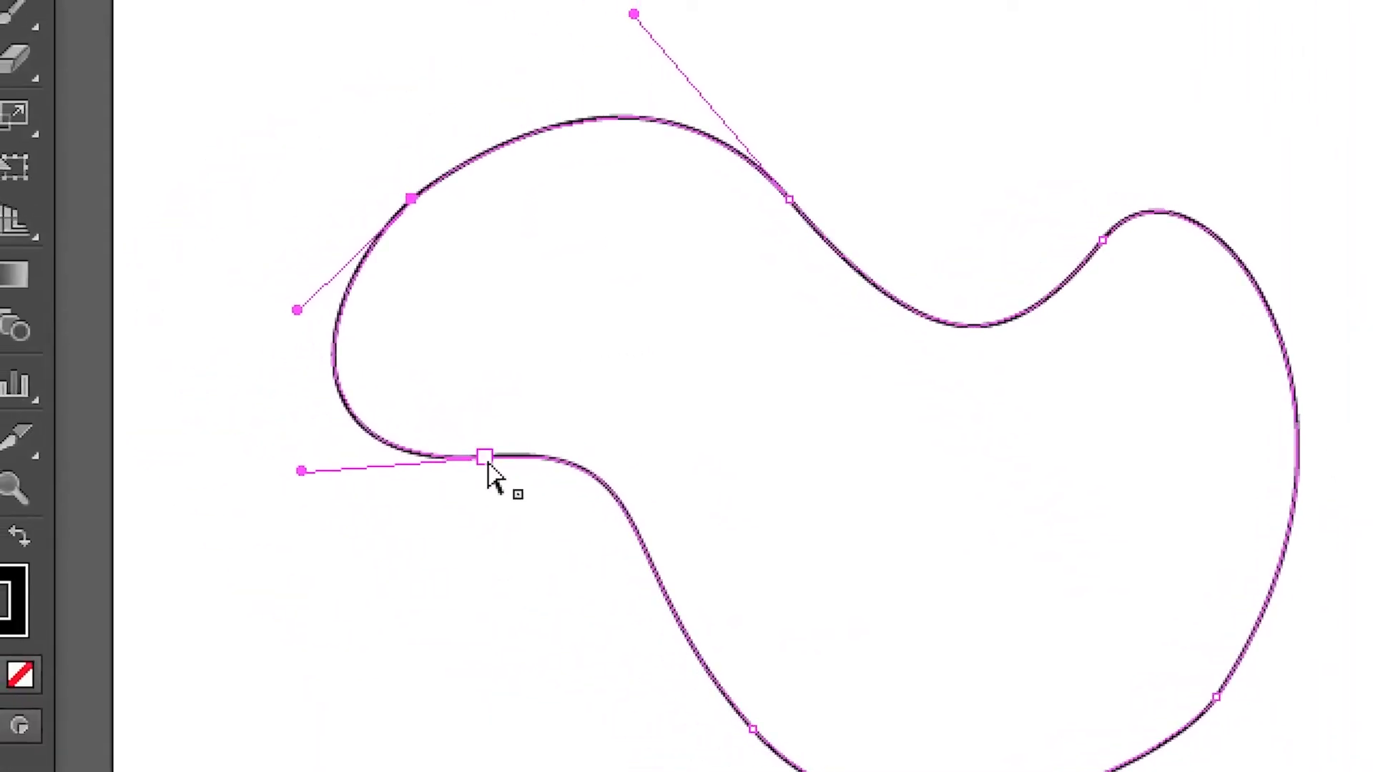
click(460, 703)
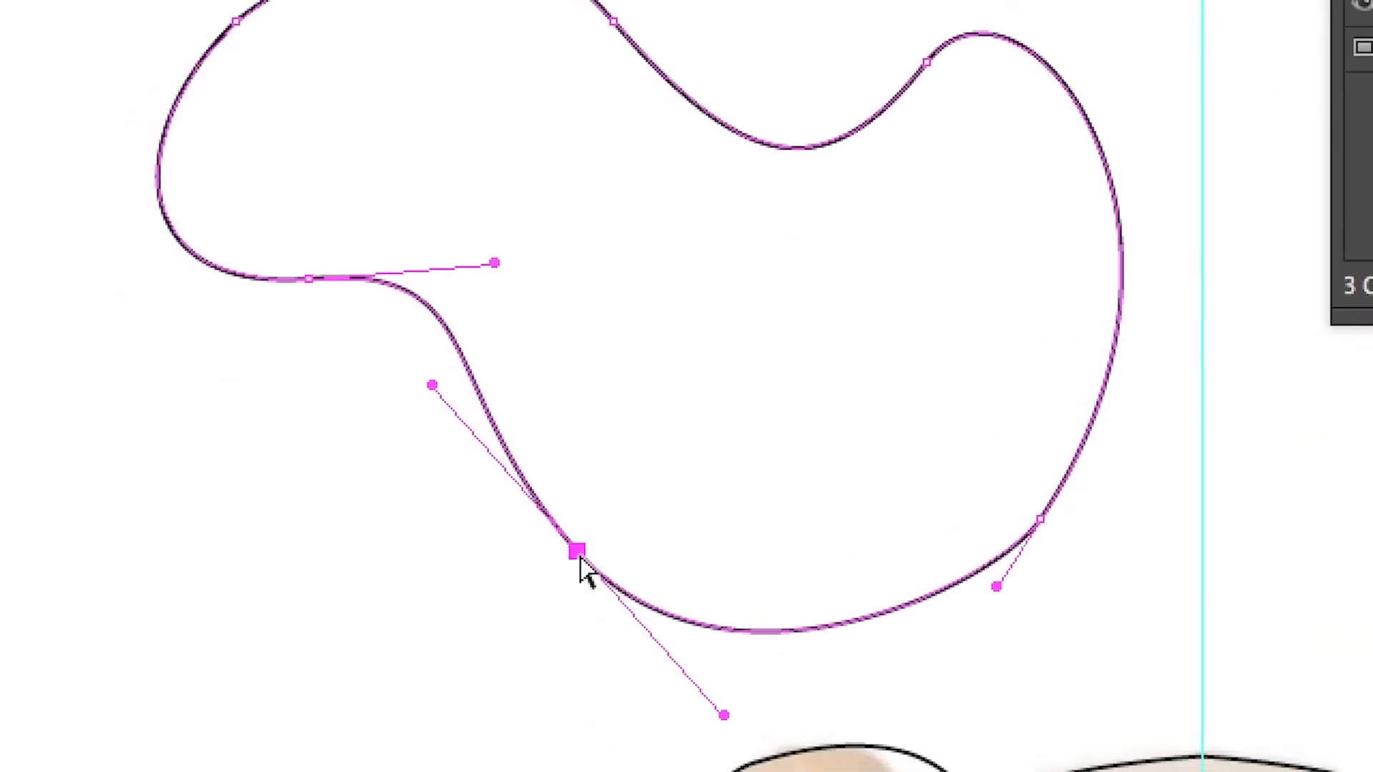
key(p)
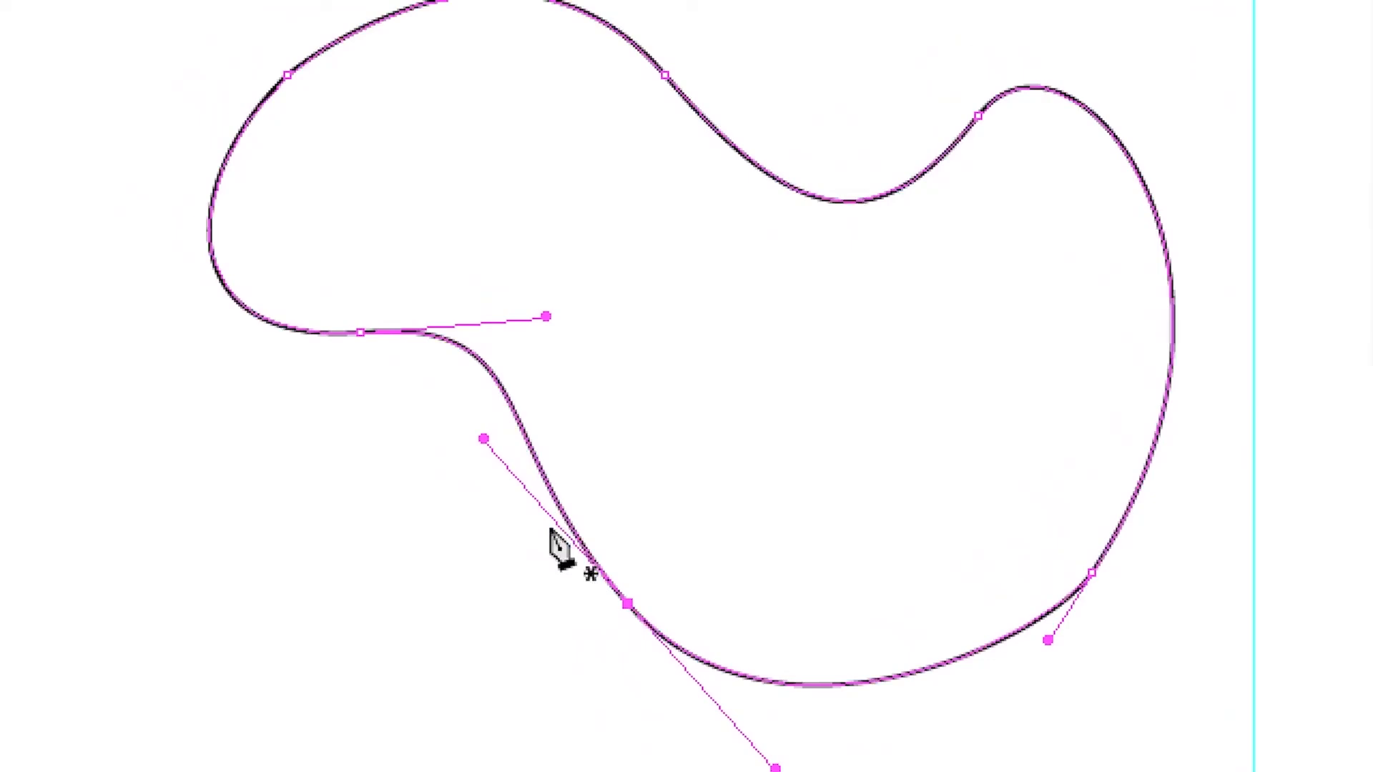
key(space)
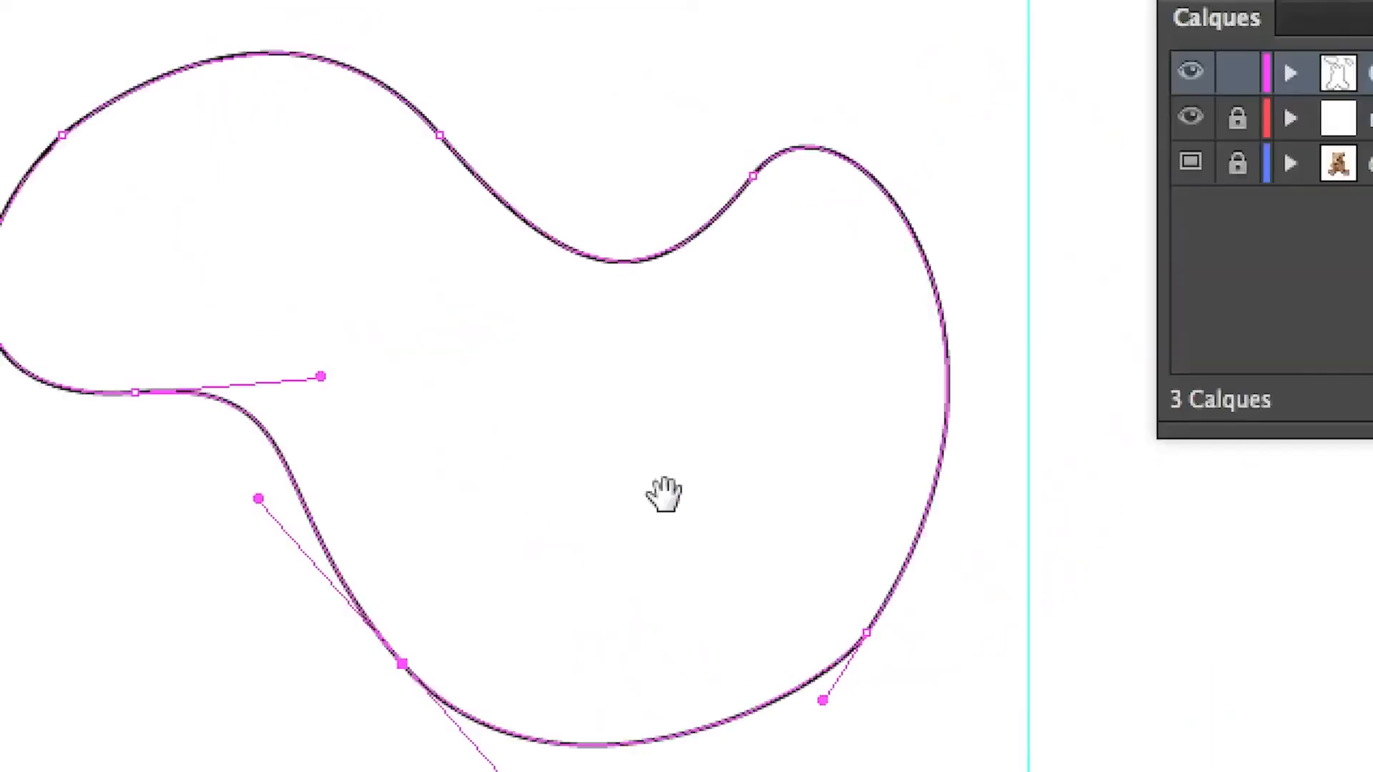
drag(929, 419, 1008, 771)
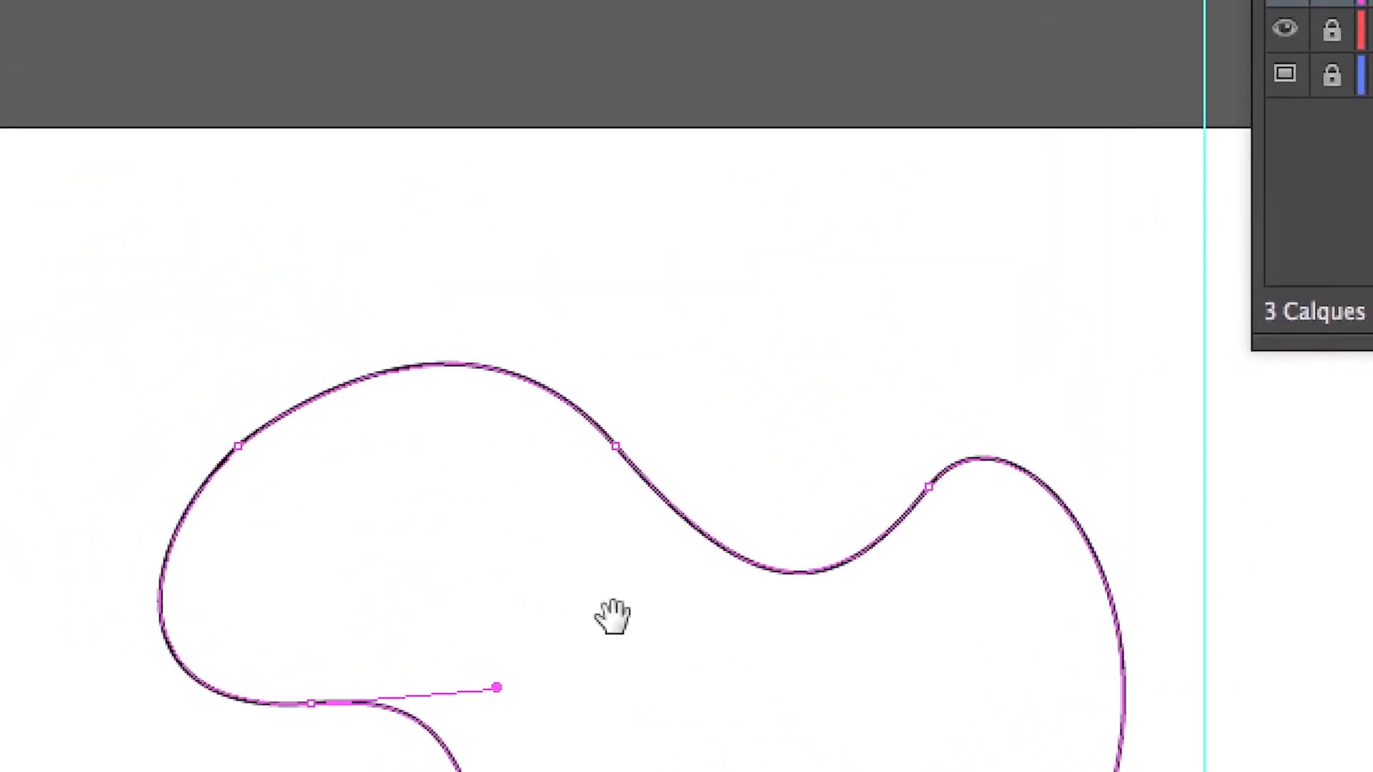
drag(550, 614, 939, 516)
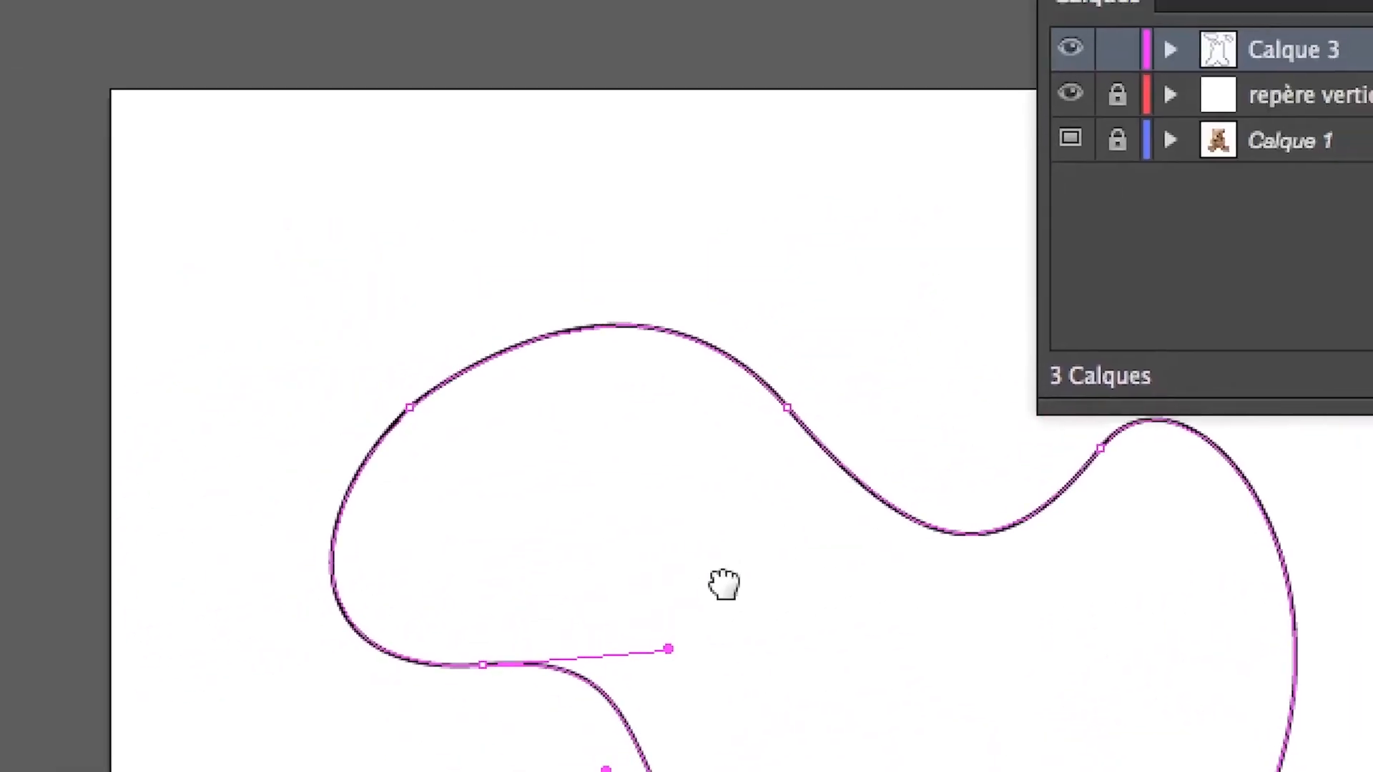
drag(843, 648, 794, 533)
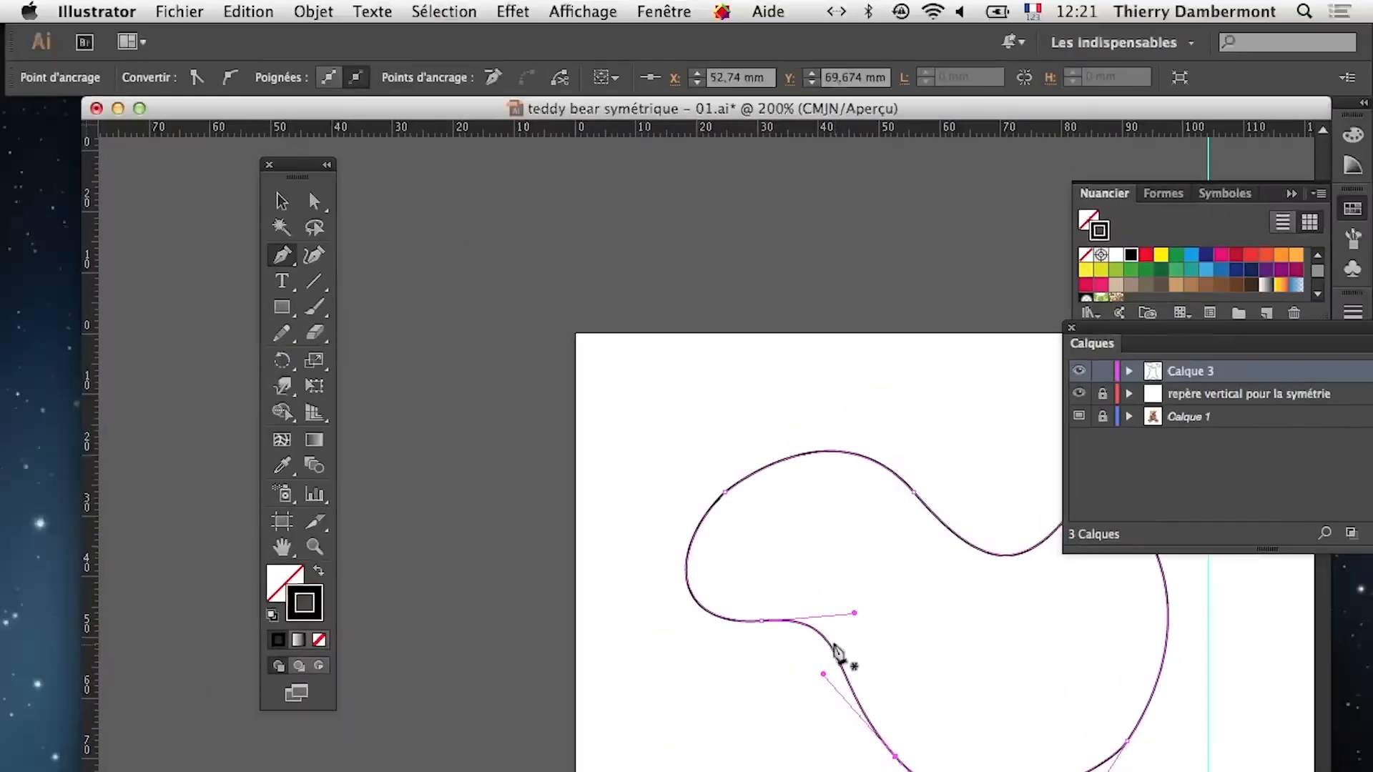
Draw a closed five-sided polygon of straight segments in the blank area below the bear's right foot
key(space)
drag(674, 588, 322, 2)
drag(775, 574, 601, 396)
drag(690, 729, 478, 243)
drag(777, 484, 759, 443)
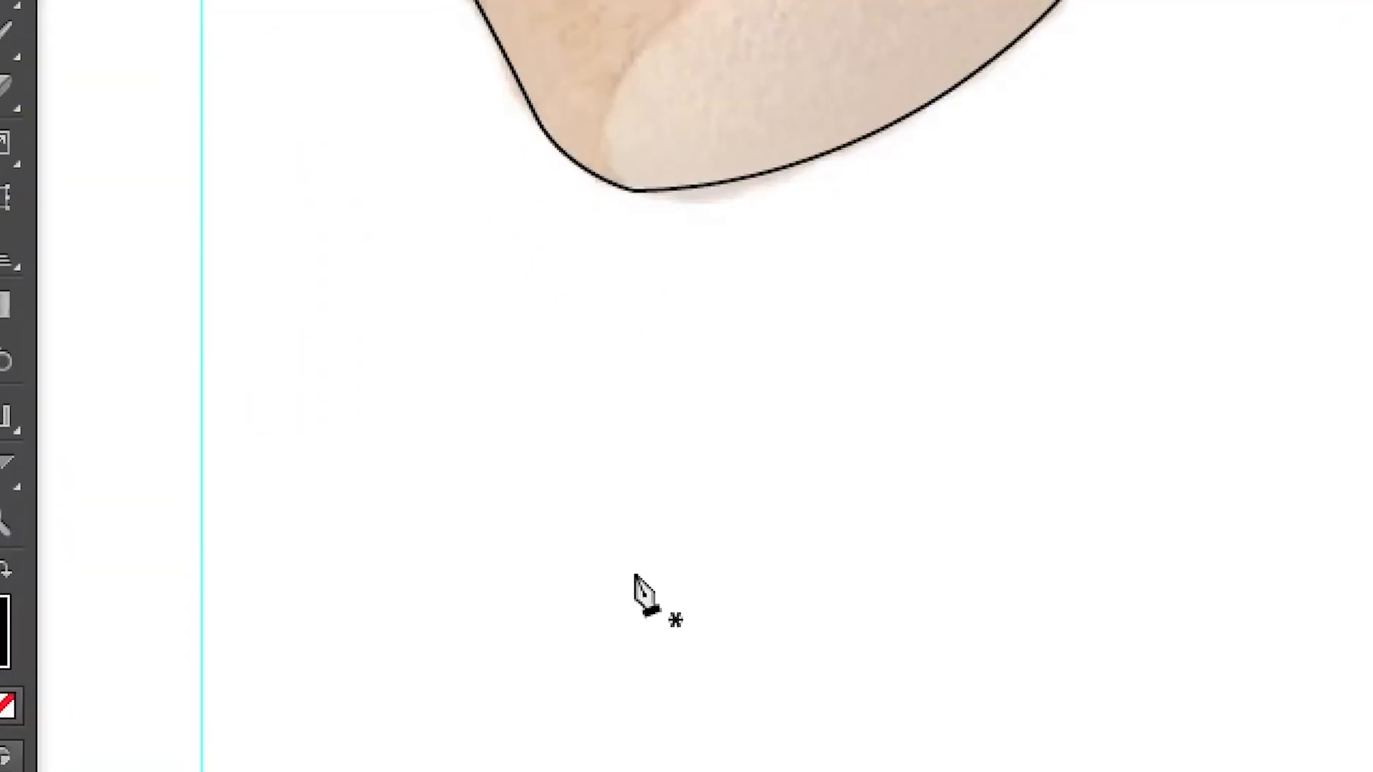
click(884, 399)
click(1198, 466)
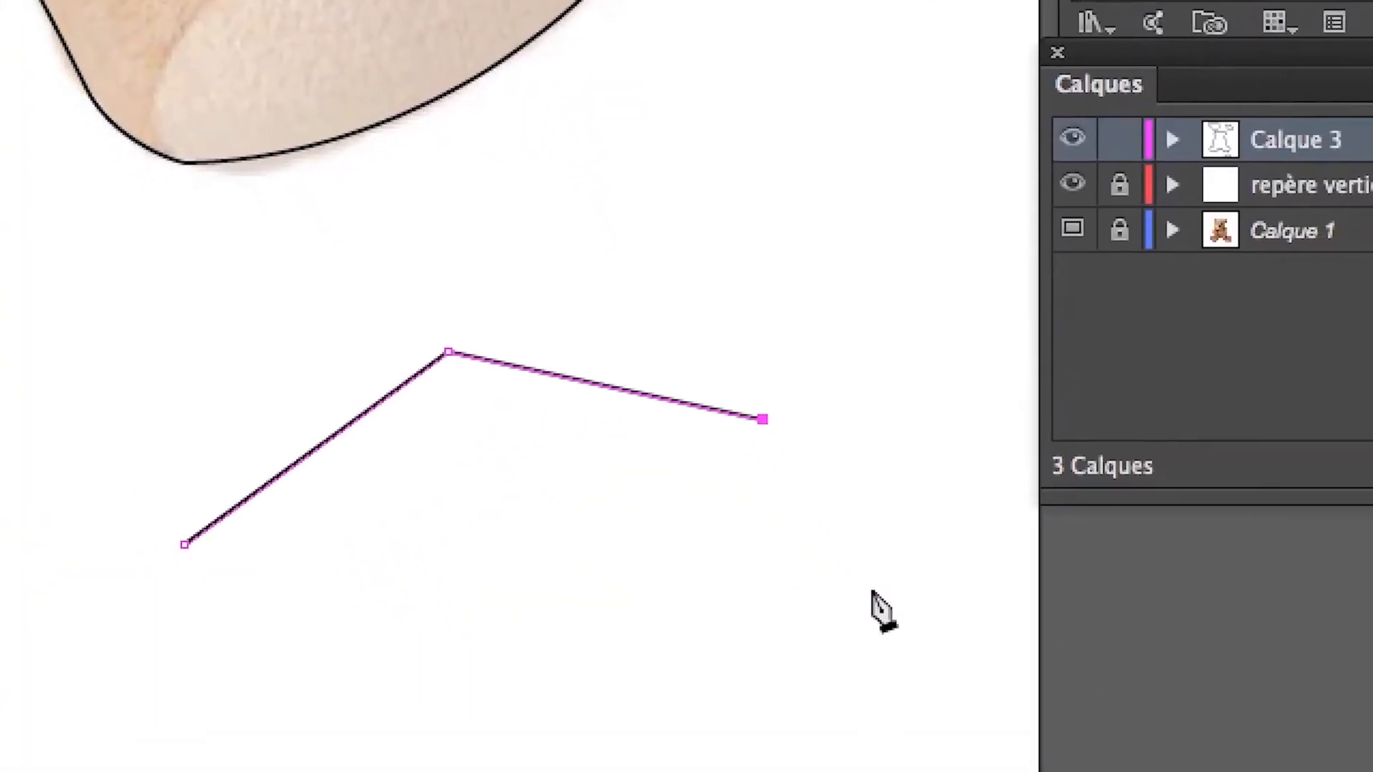
click(1314, 686)
click(756, 629)
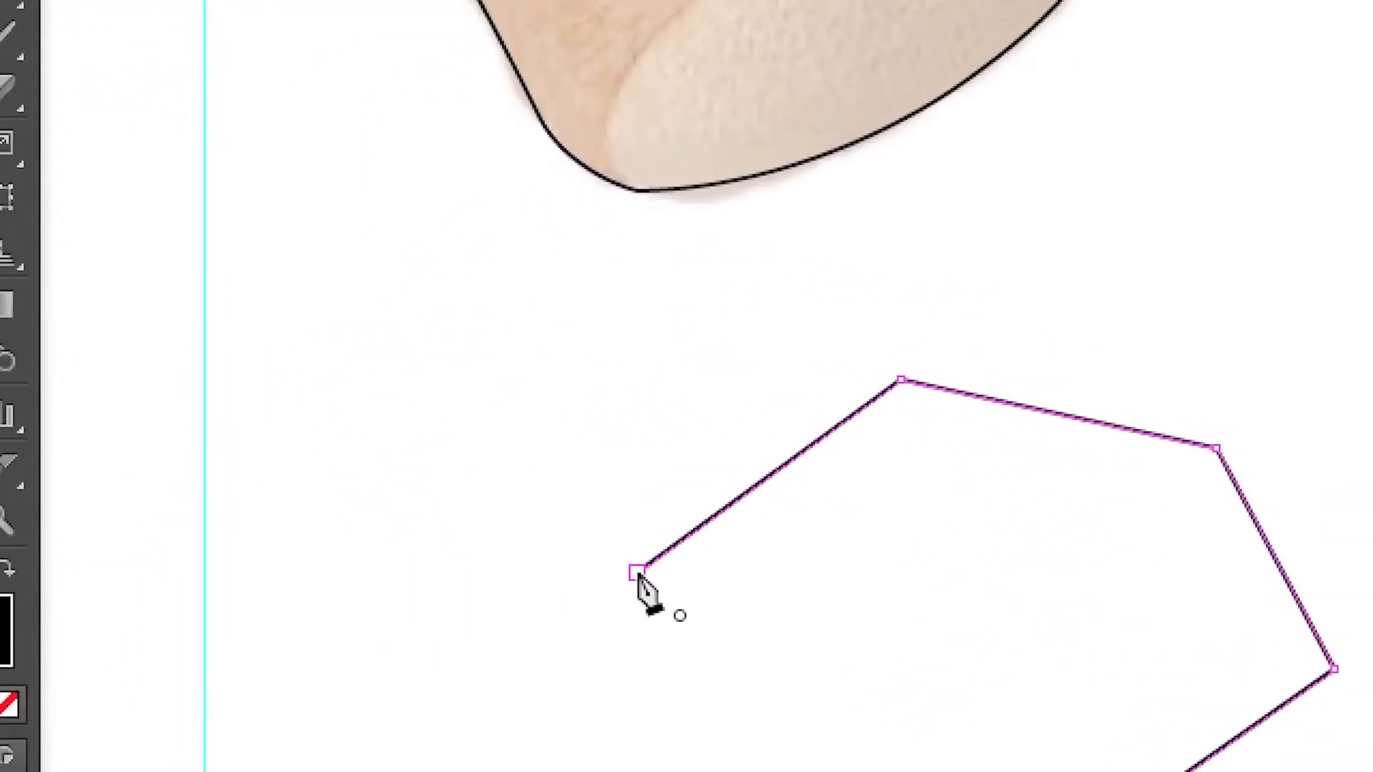
click(283, 377)
Detach the Pen tool group as a floating palette and place it above the polygon
drag(151, 162, 824, 233)
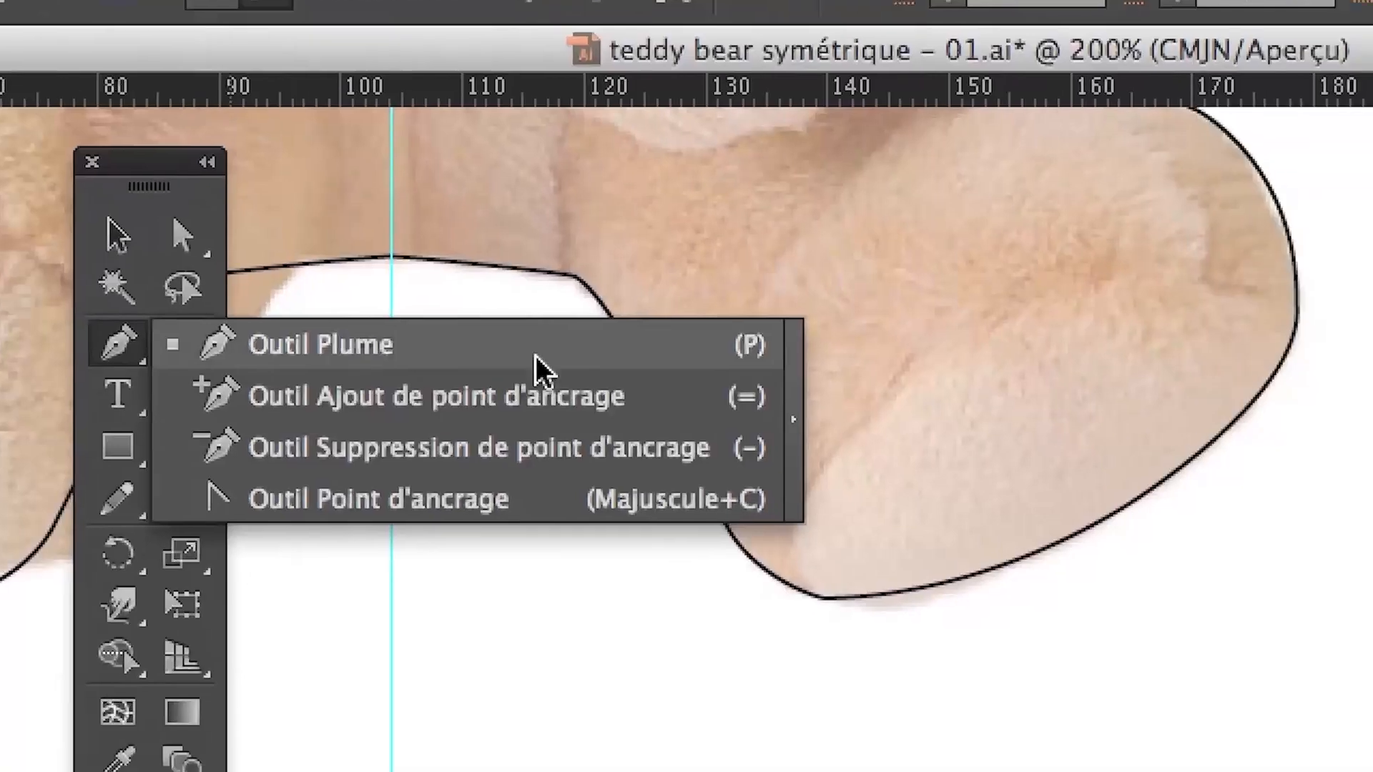
drag(630, 375, 622, 379)
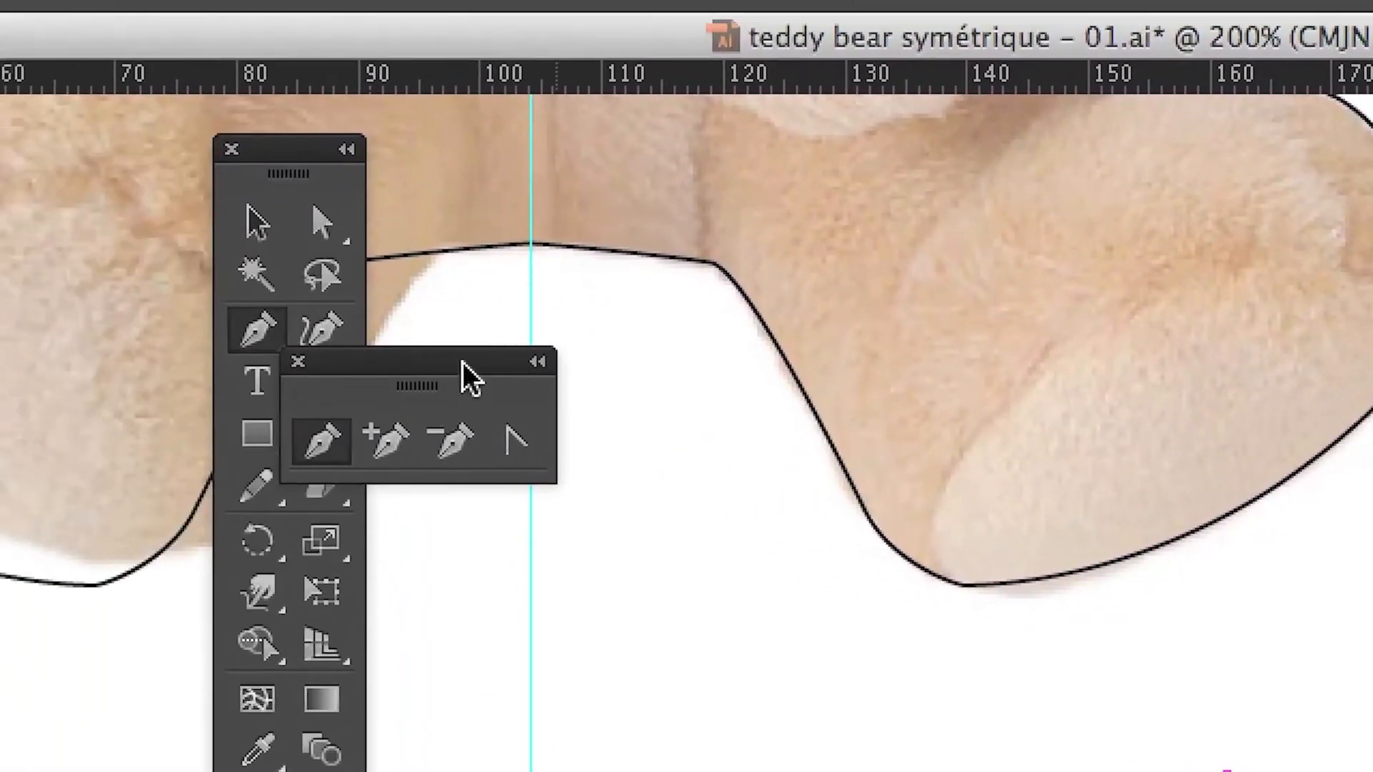
drag(462, 362, 851, 460)
Convert the polygon's corners to smooth points with the Anchor Point tool, pulling symmetrical handles and forming a dip in the upper edge
click(868, 462)
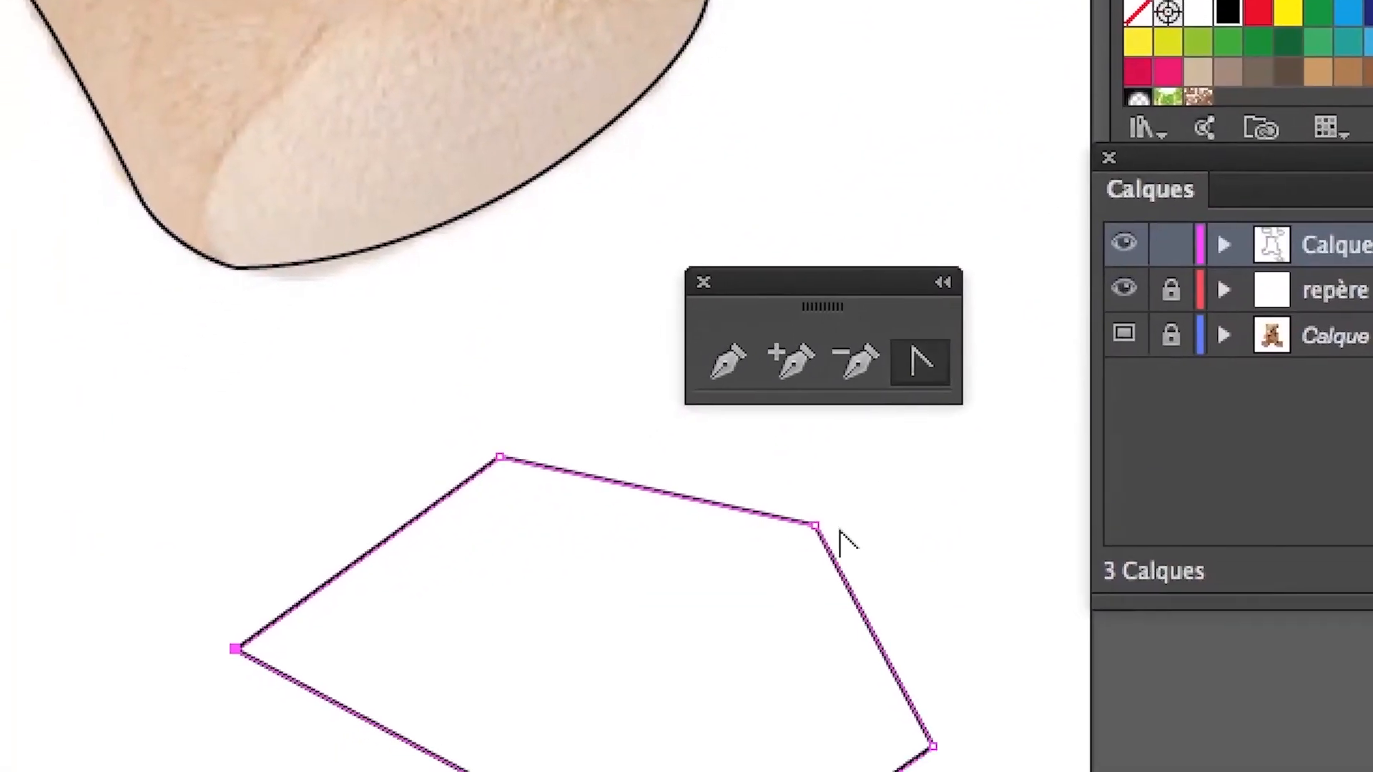
drag(832, 529, 937, 623)
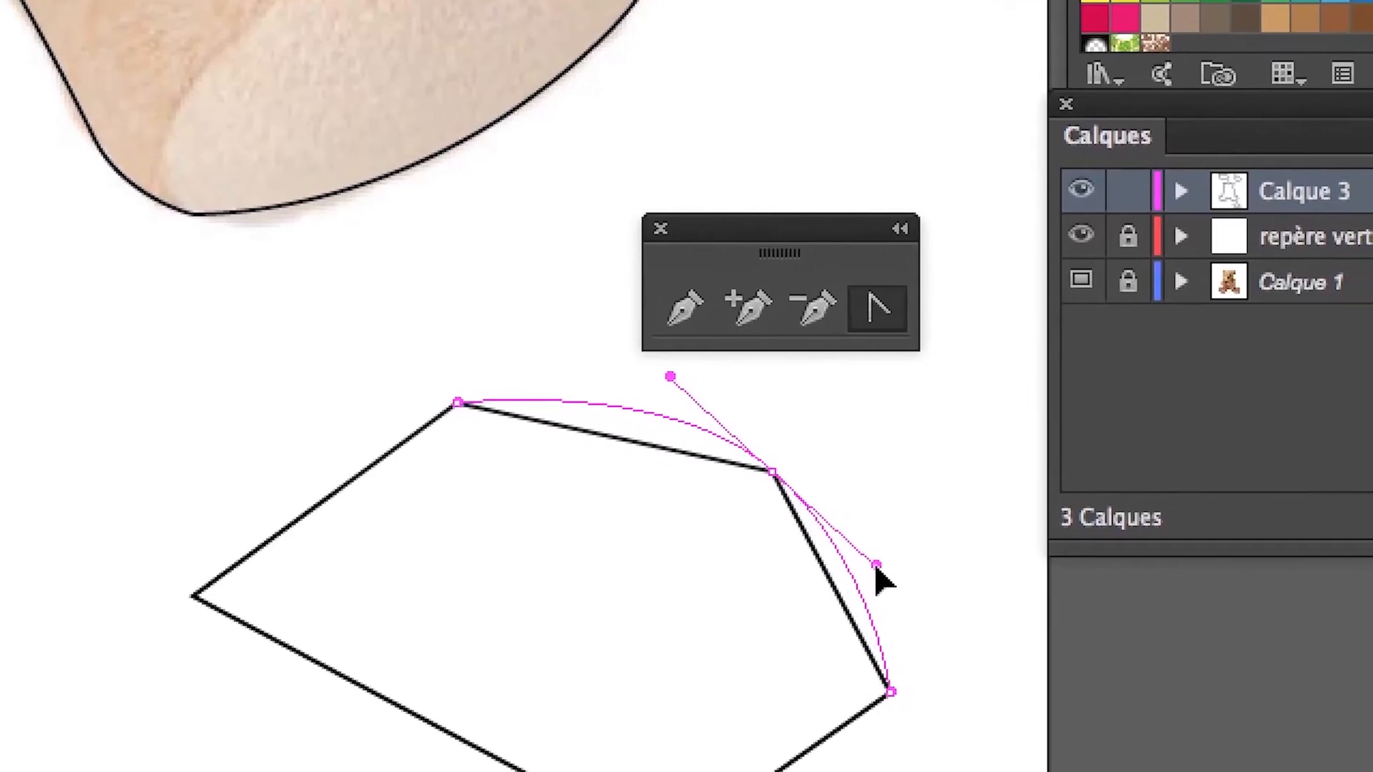
drag(876, 567, 897, 559)
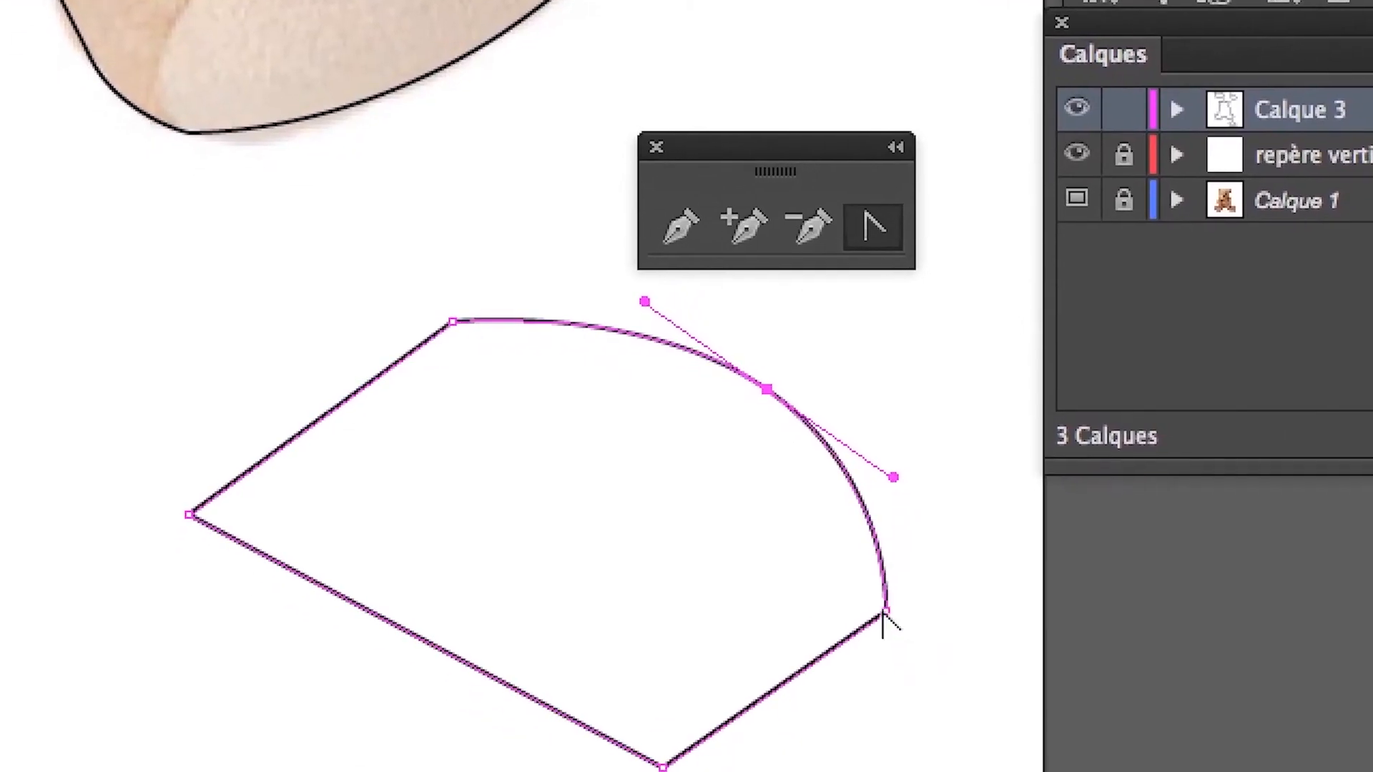
drag(890, 692, 891, 695)
drag(887, 623, 645, 643)
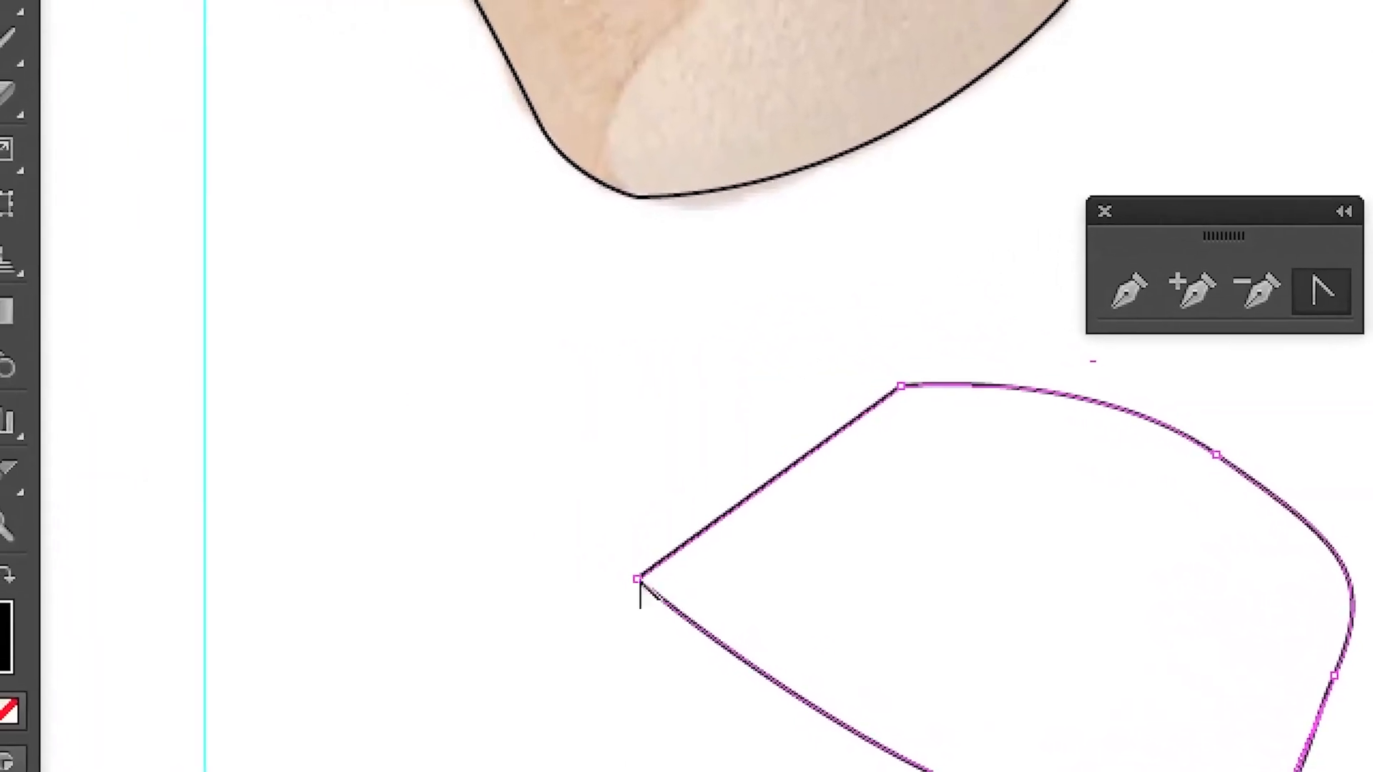
drag(638, 578, 642, 401)
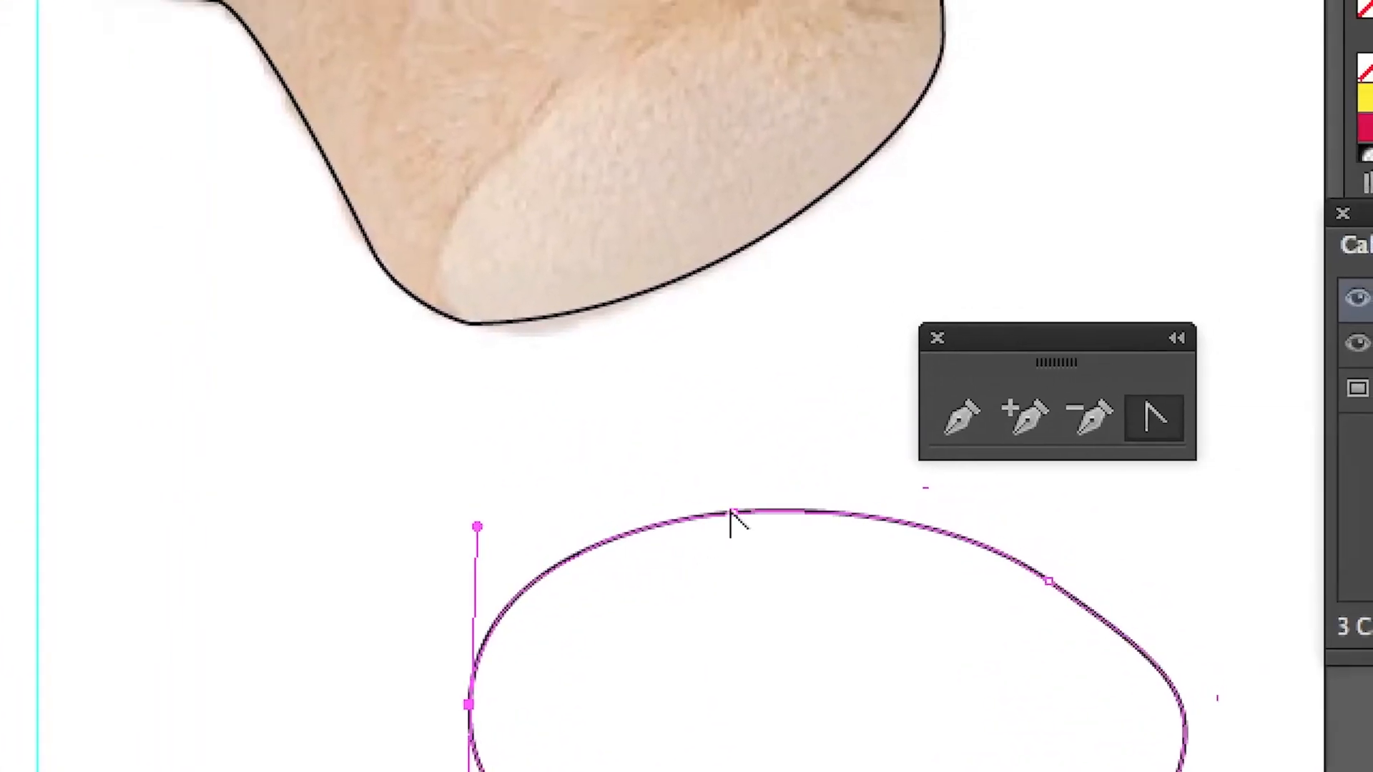
drag(729, 515, 917, 581)
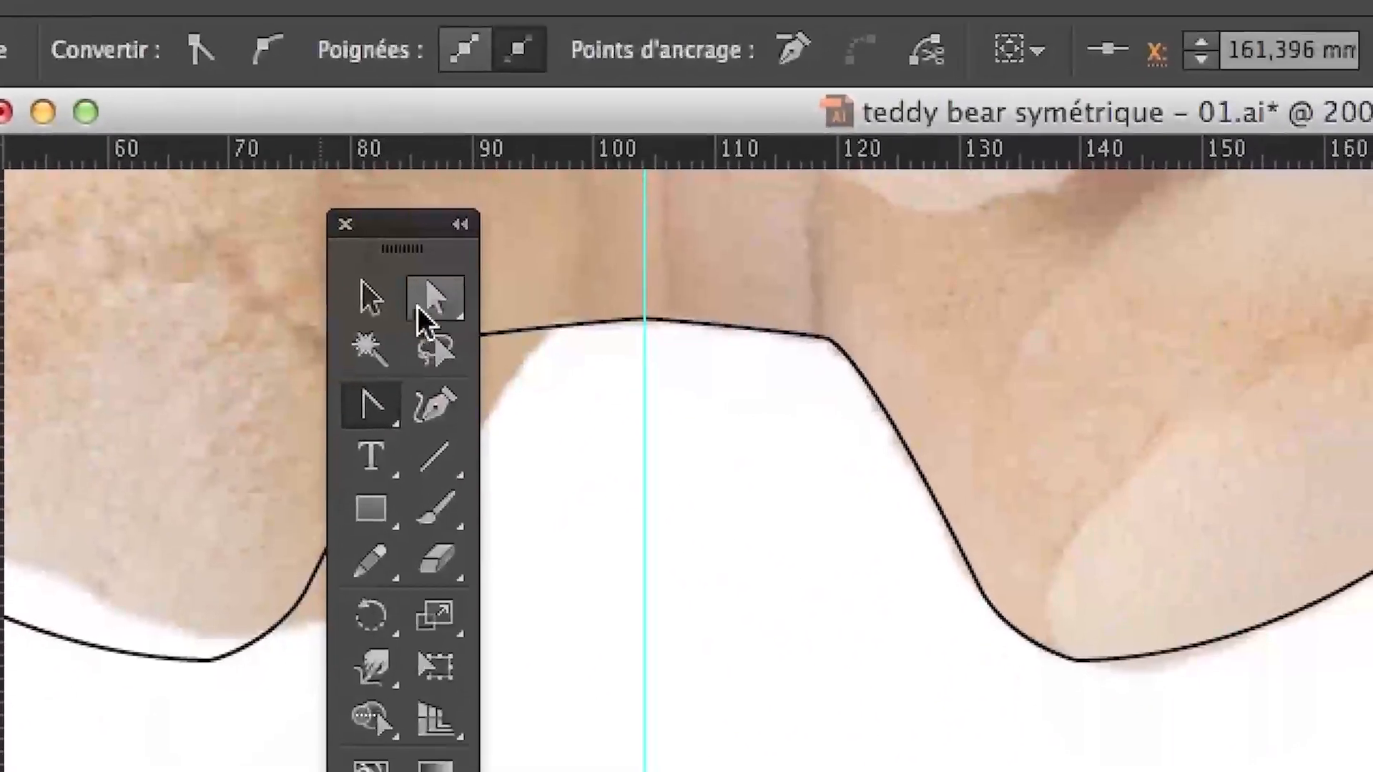
Detach the Direct Selection tool group as a floating palette and place it beside the rounded shape
drag(481, 404, 740, 415)
drag(513, 307, 866, 346)
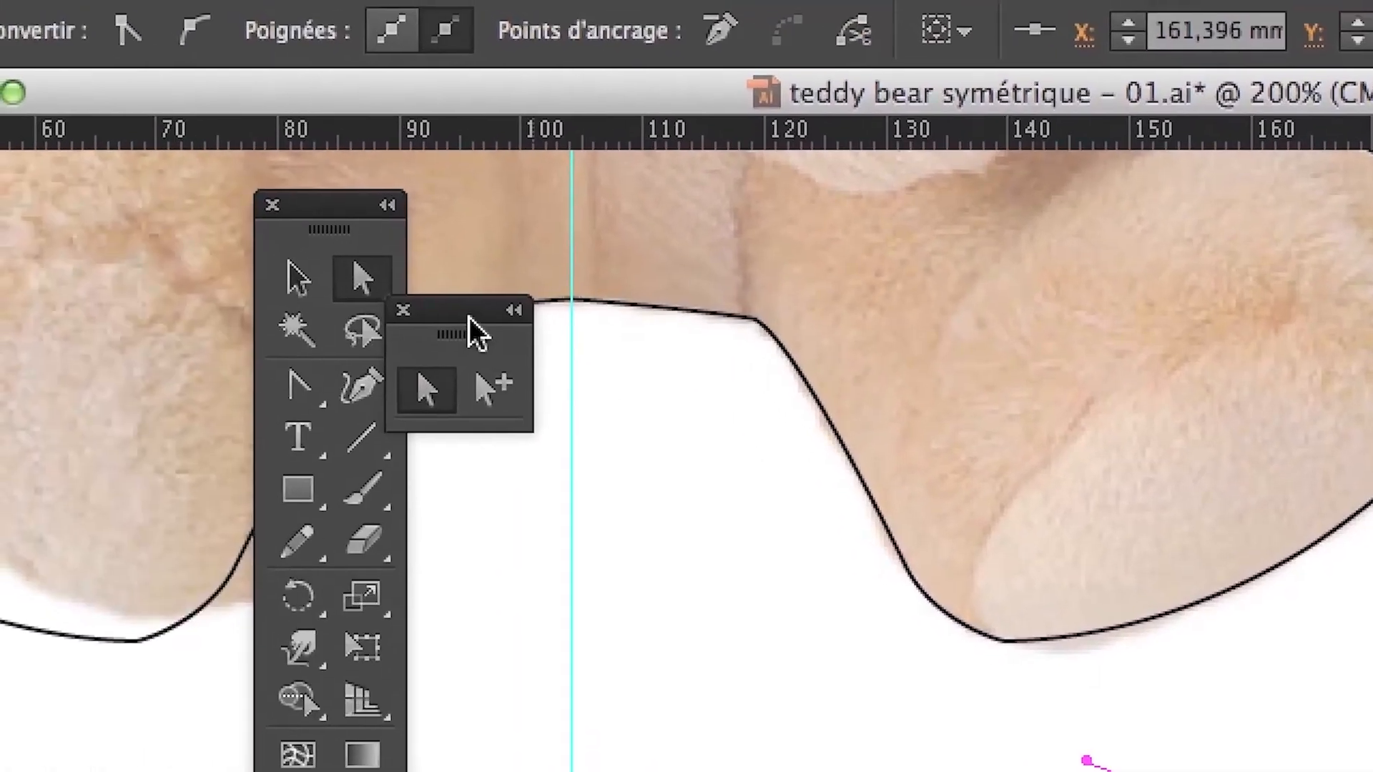
drag(470, 319, 626, 477)
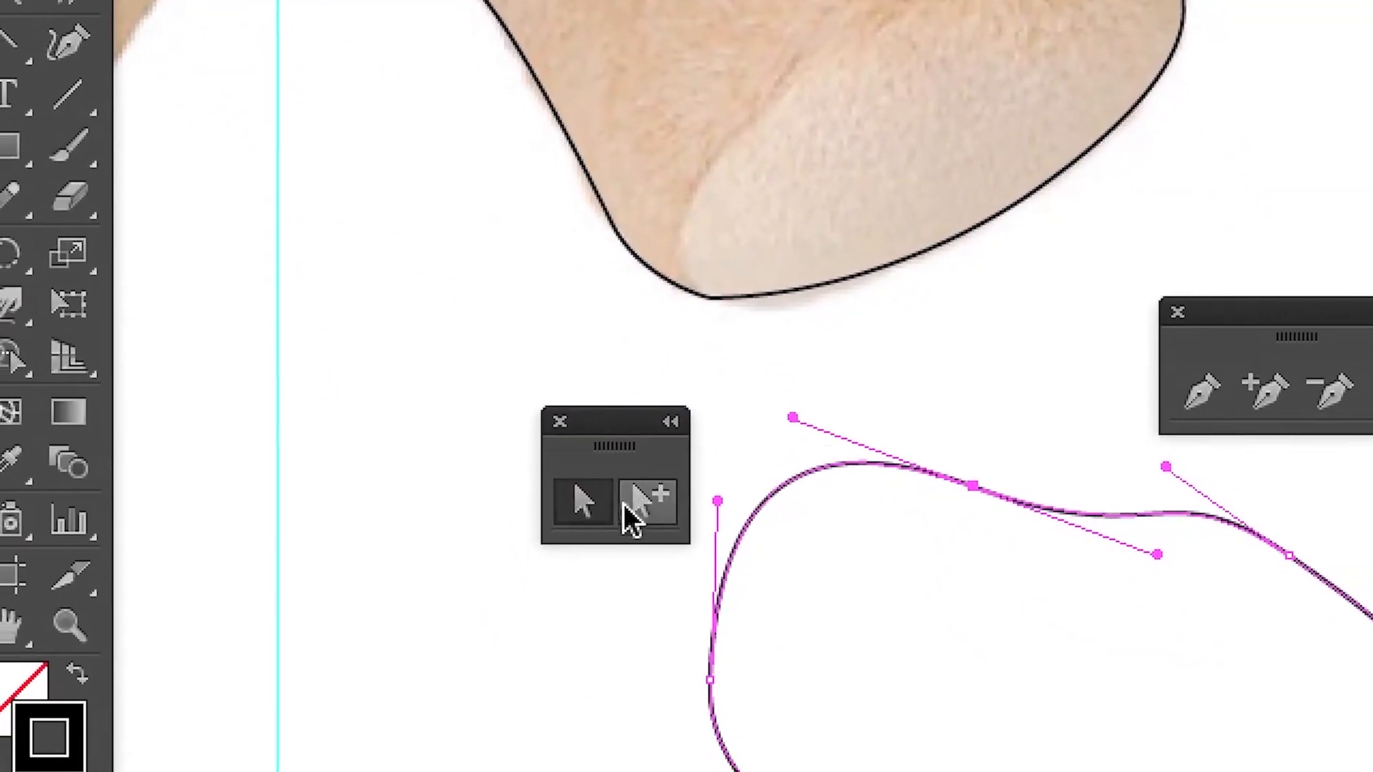
Move the rounded shape's left anchor outward and its bottom anchor up into the shape
click(721, 622)
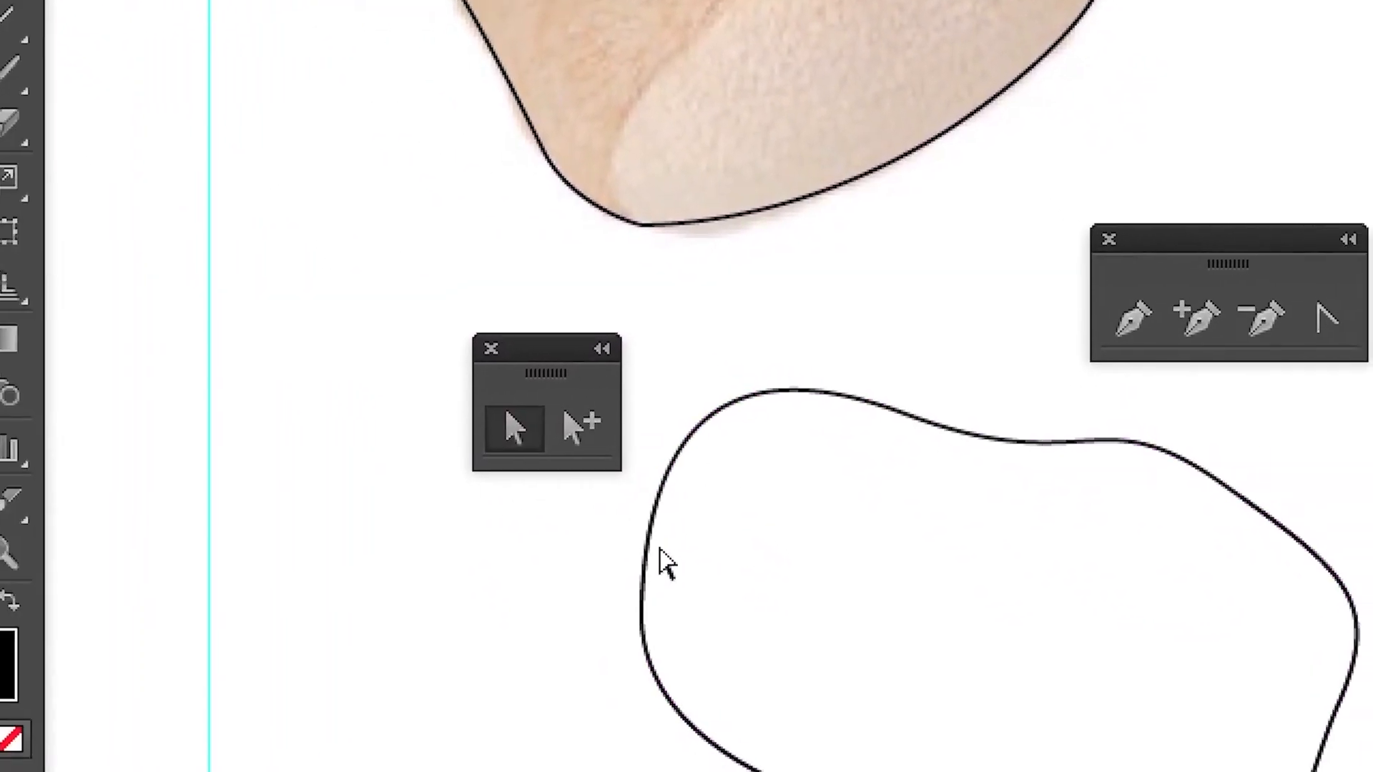
click(640, 620)
drag(652, 568, 595, 600)
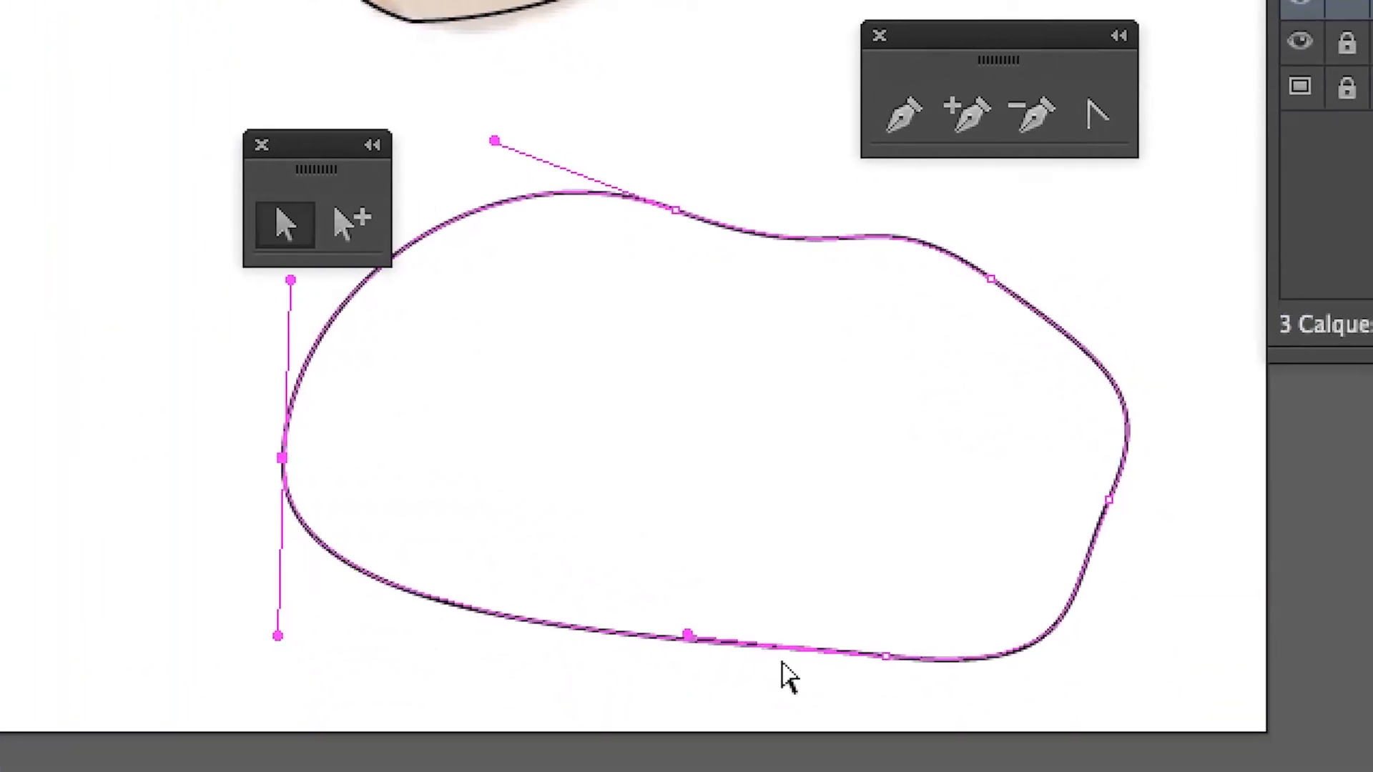
click(801, 667)
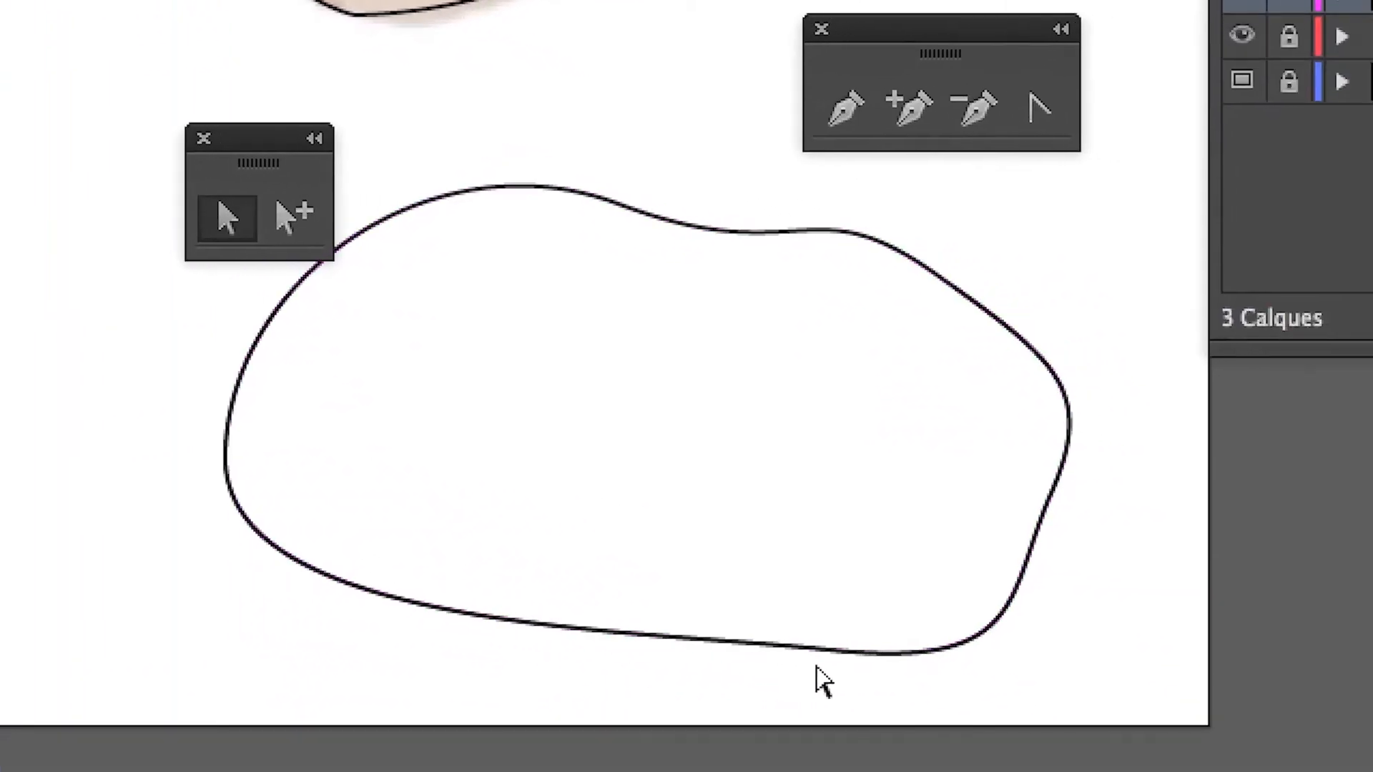
drag(885, 655, 745, 551)
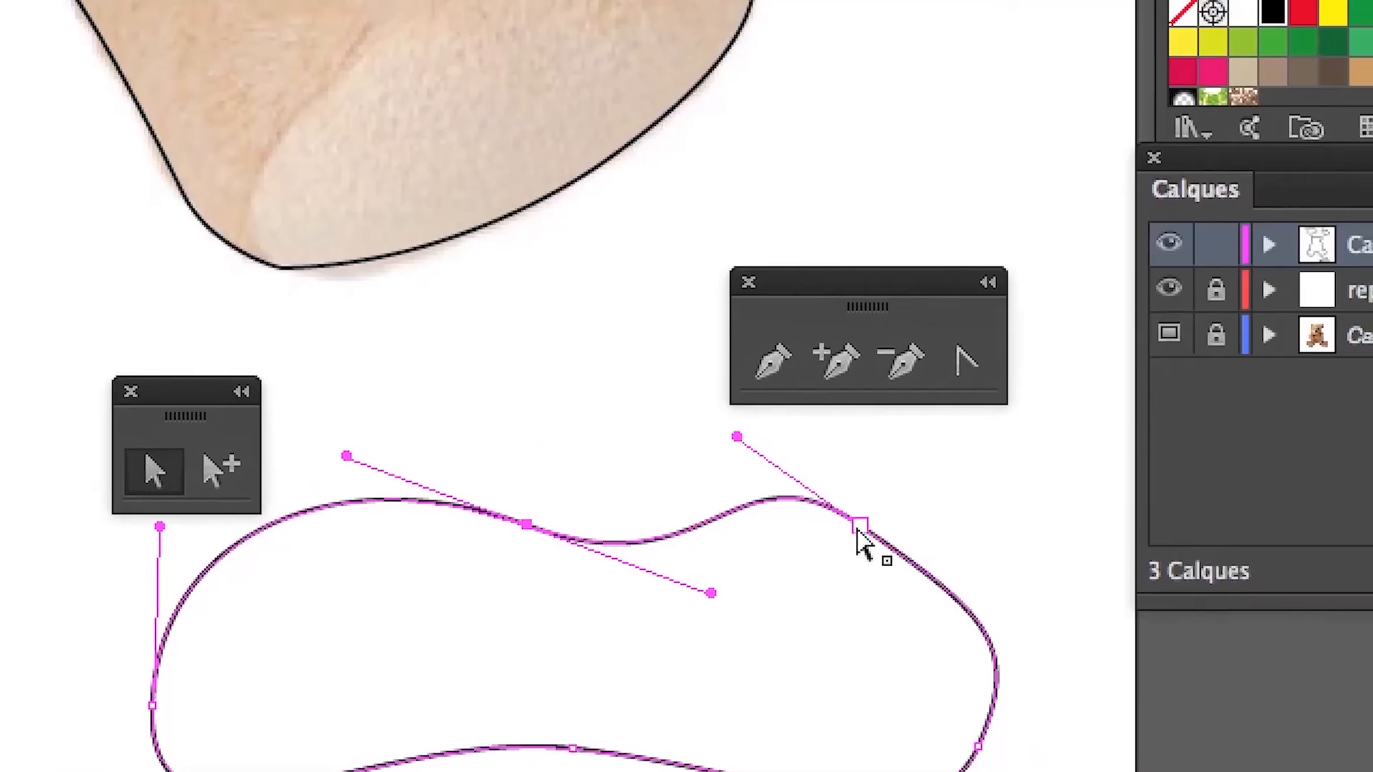
Reposition the rounded shape's upper-right anchor, rotate its linked handles to a flatter angle, and deselect the shape
mouse_move(891, 511)
mouse_down()
mouse_move(909, 555)
mouse_move(865, 512)
mouse_up()
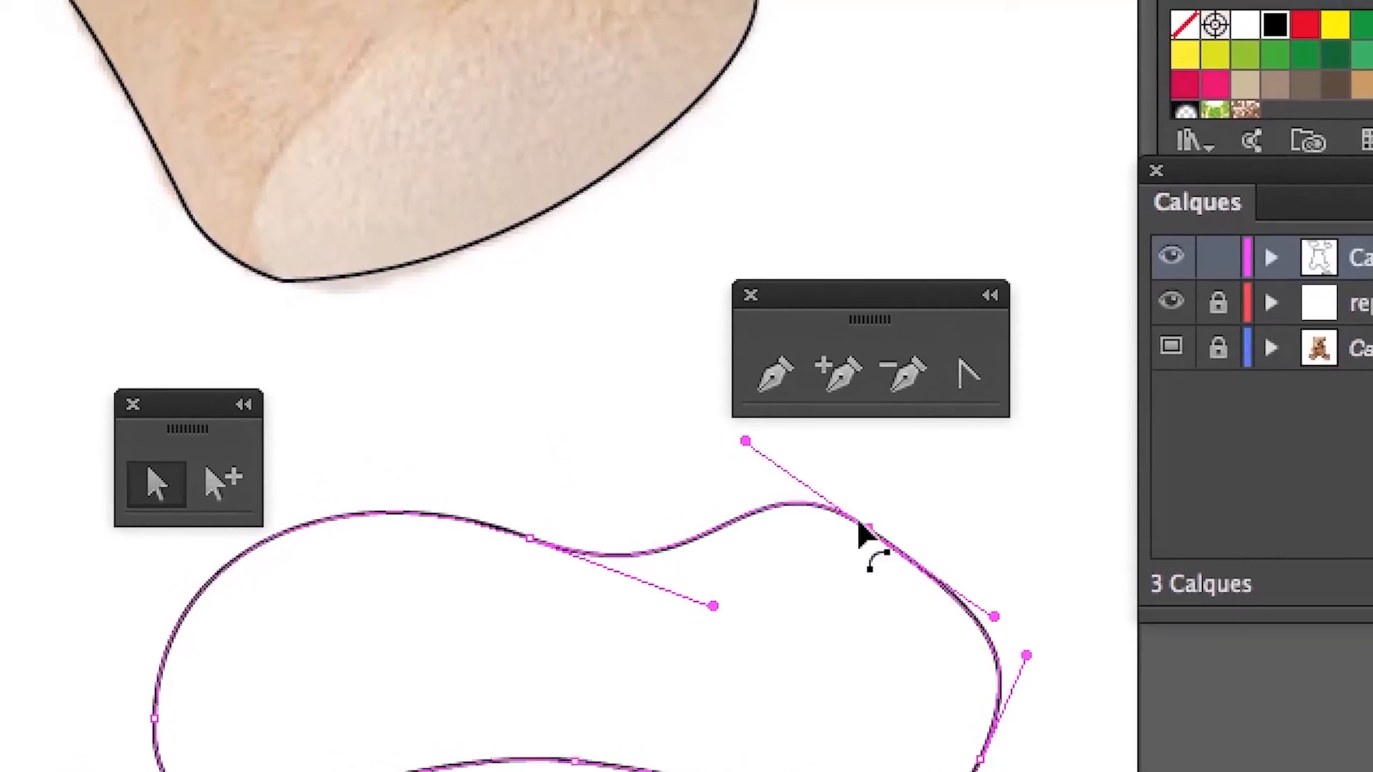
drag(741, 424, 730, 473)
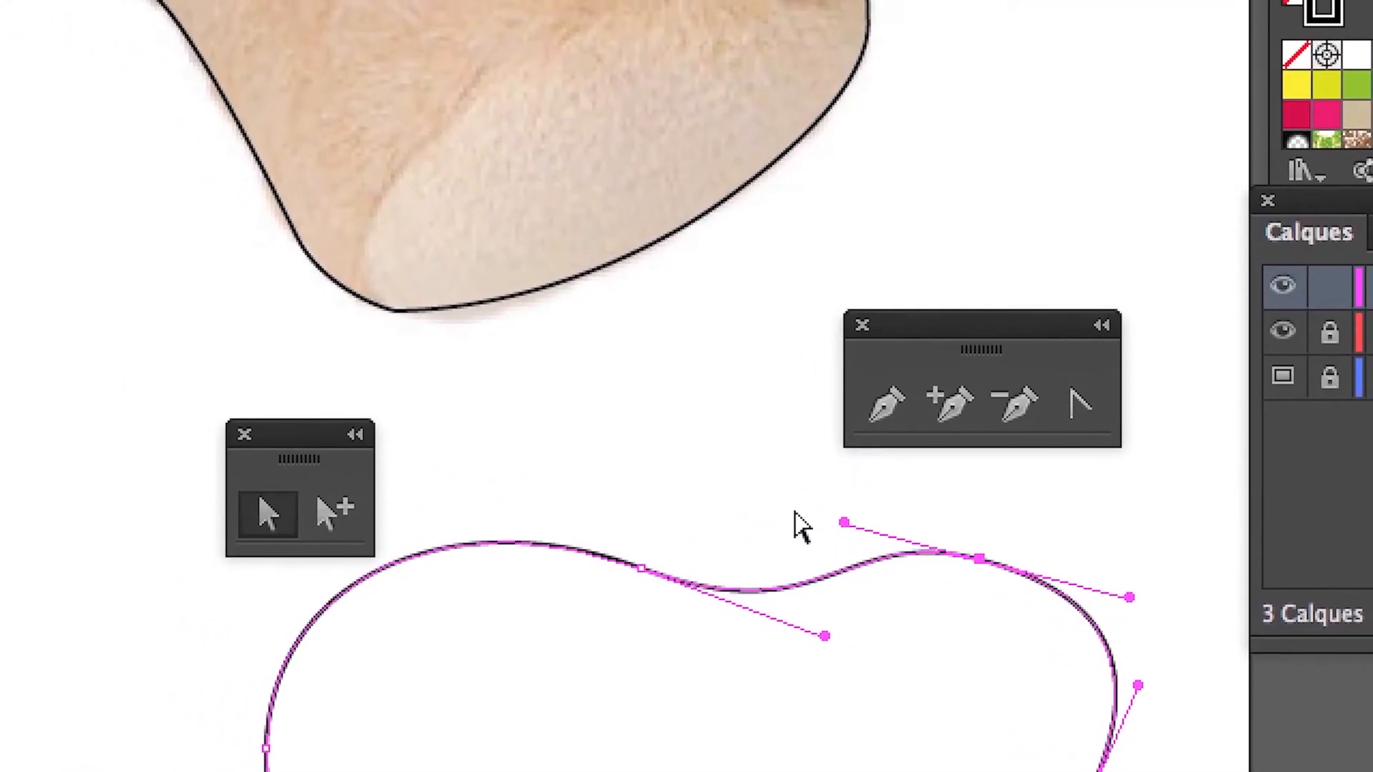
click(767, 515)
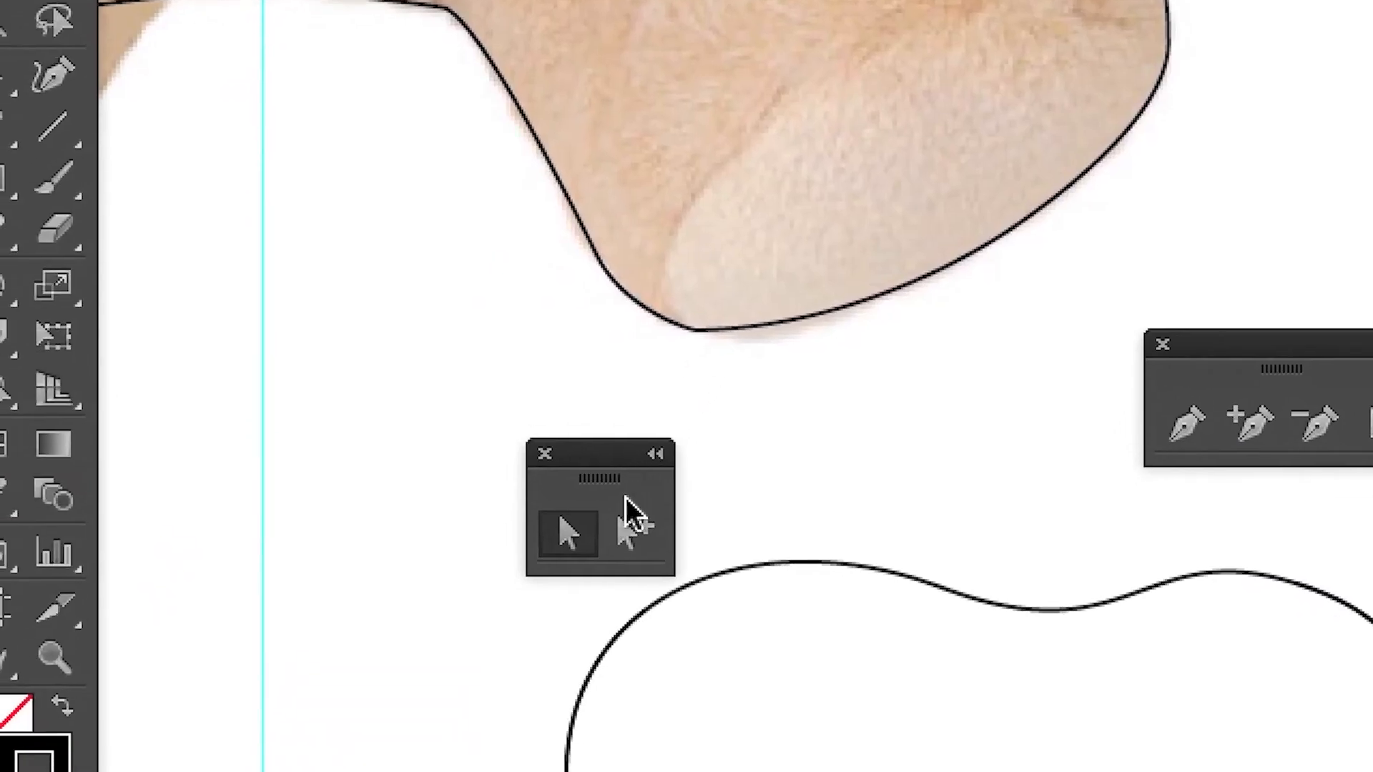
Adjust the bottom anchor of the traced right foot so the outline passes smoothly under the sole
click(654, 416)
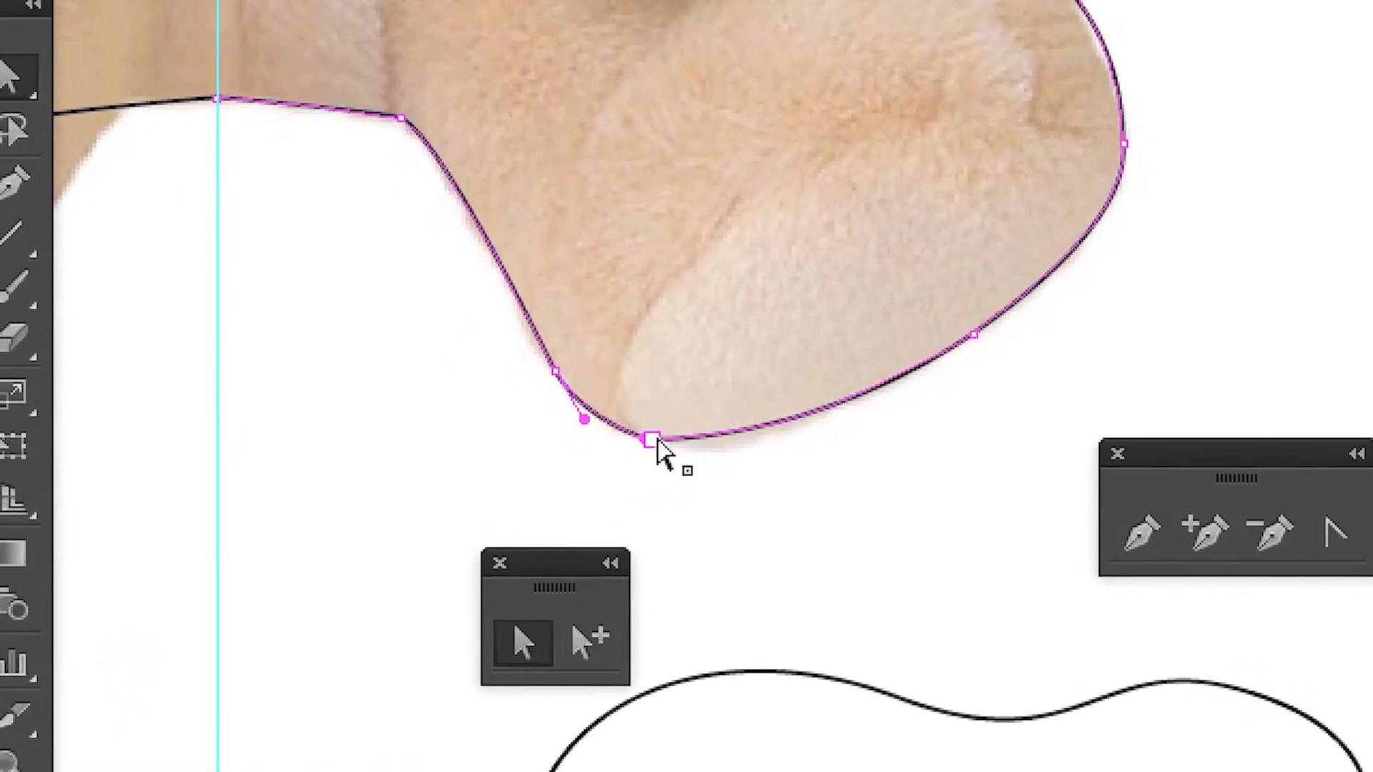
drag(652, 439, 613, 440)
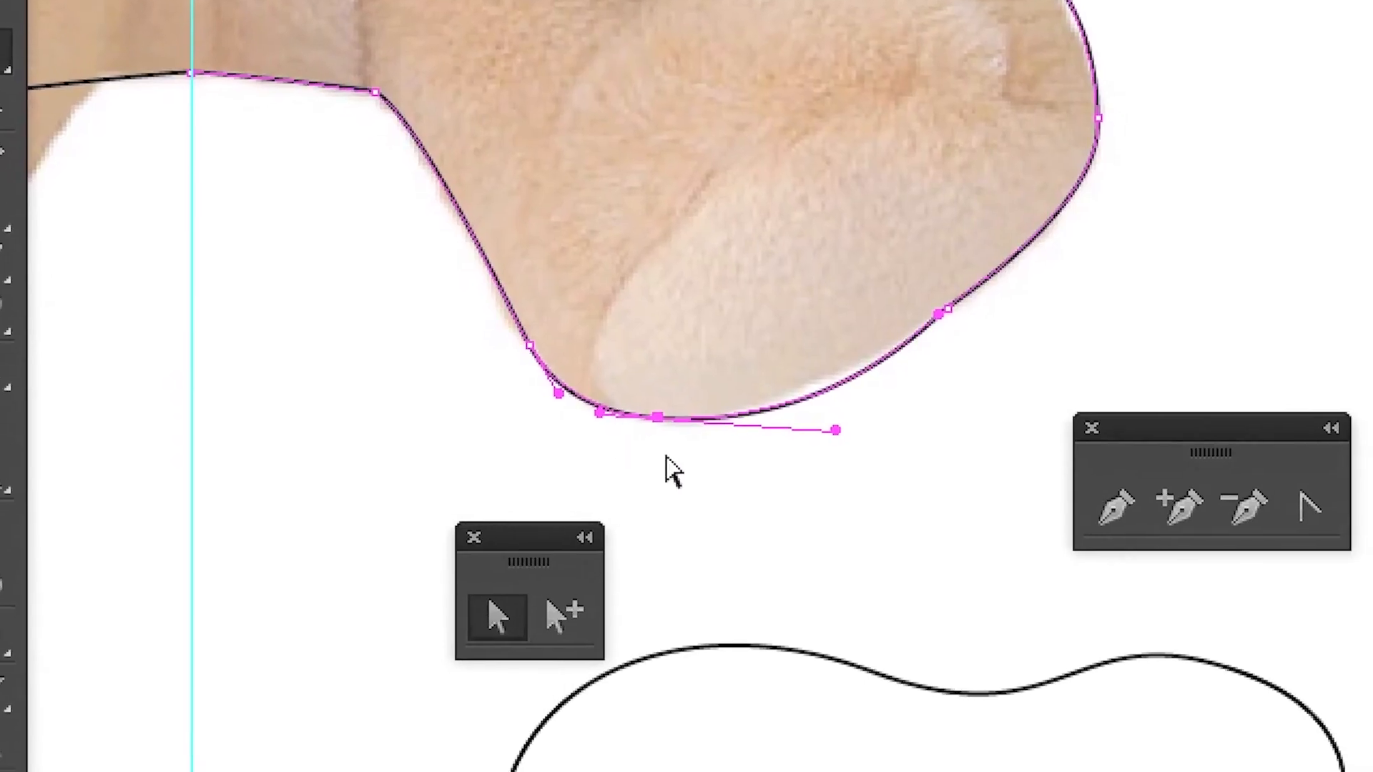
Move the floating Pen tool palette next to the selection palette under the foot and activate the Anchor Point tool
scroll(701, 461, up, 2)
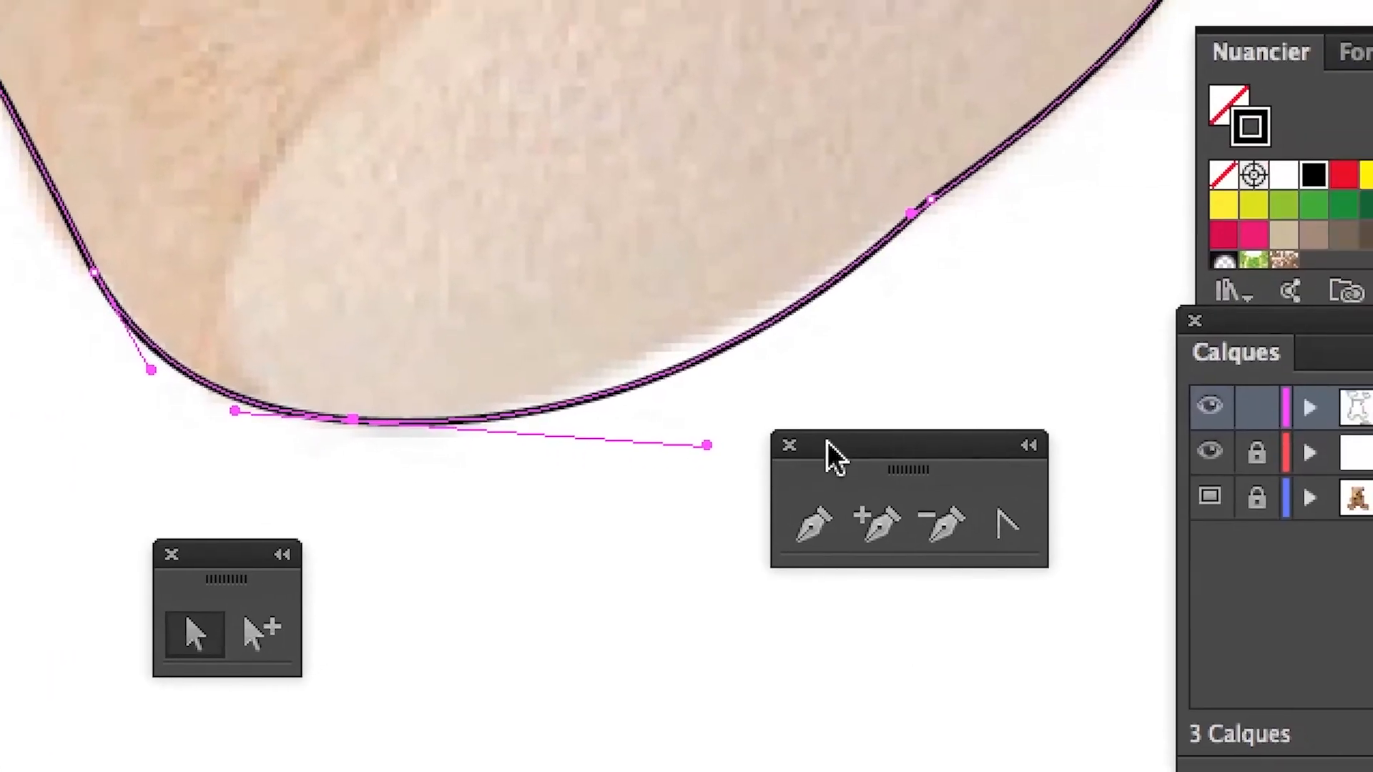
drag(863, 422, 513, 482)
click(769, 499)
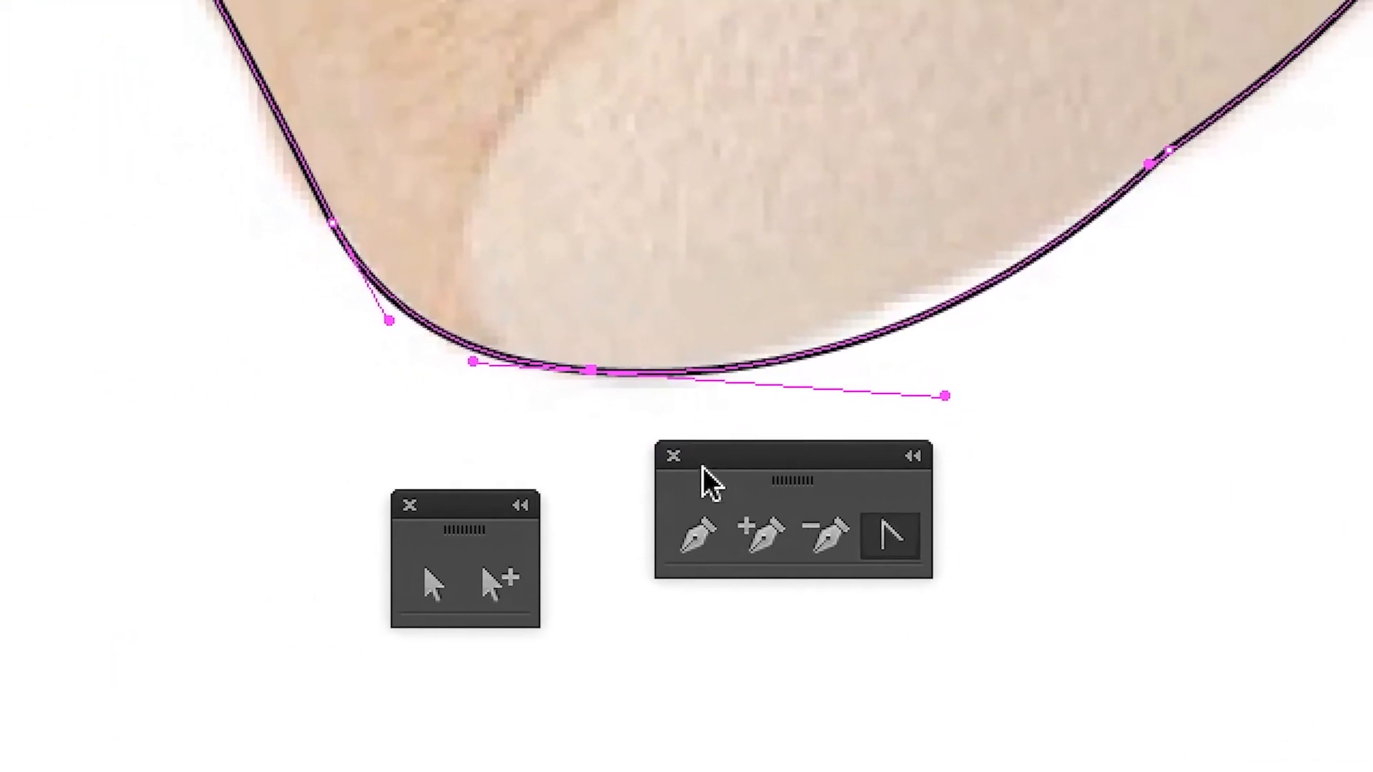
Convert the right foot's bottom anchor to a corner and pull out new symmetrical handles that round the sole
click(469, 319)
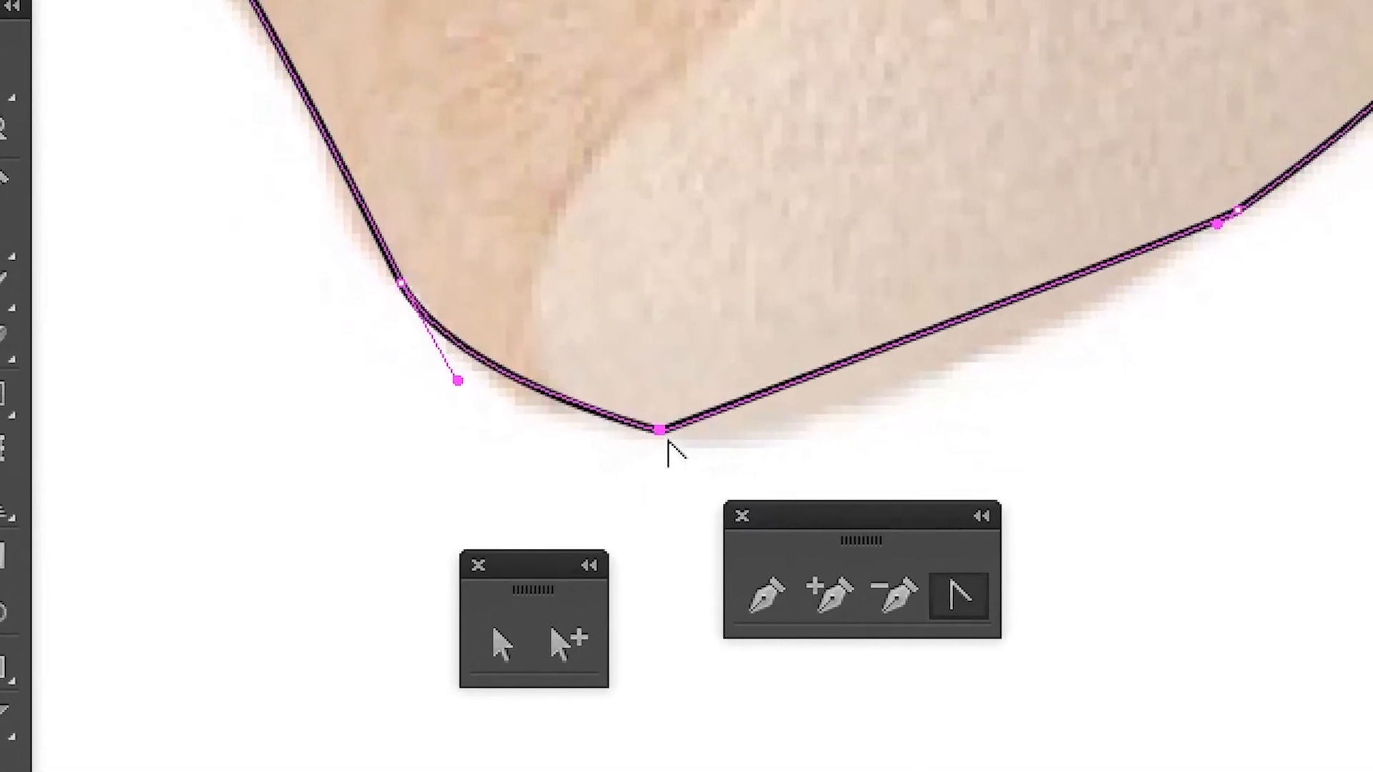
drag(664, 434, 613, 423)
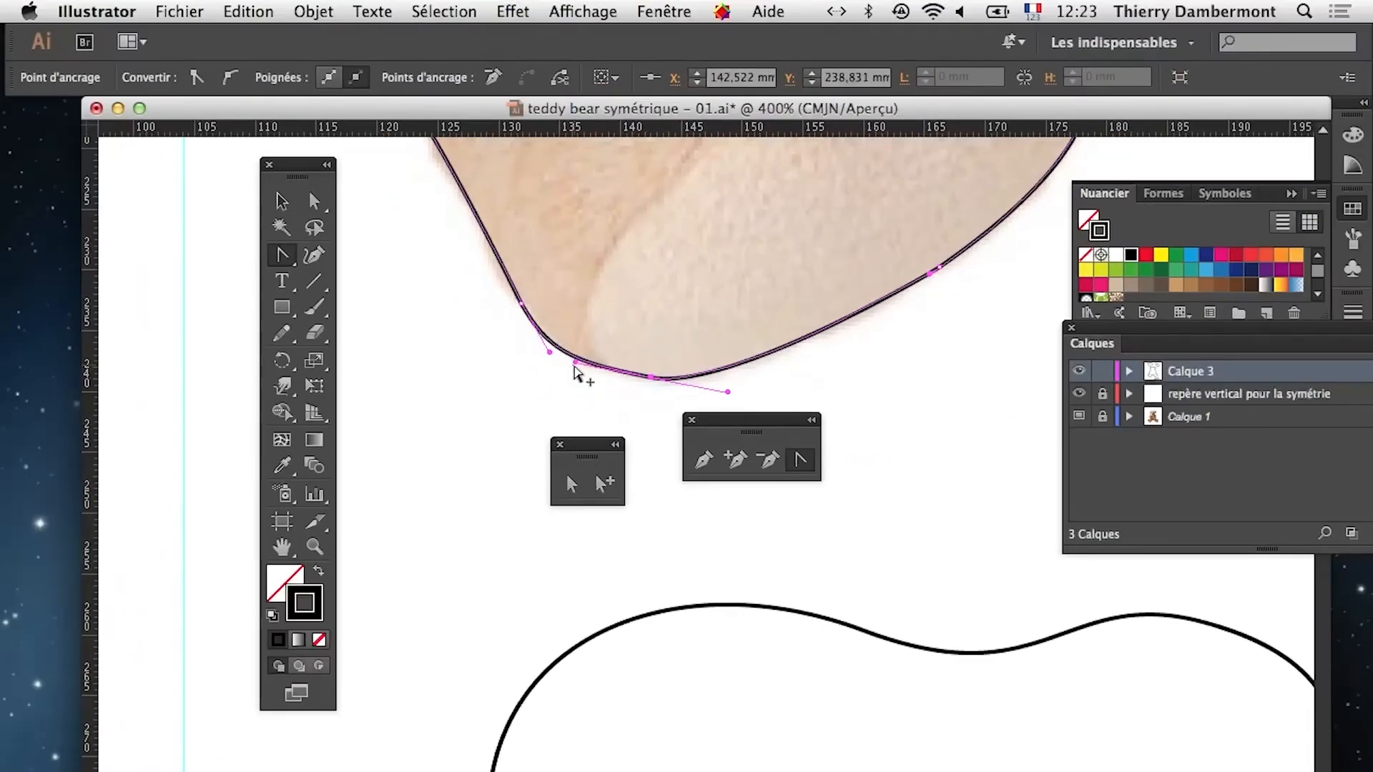
Move the floating Pen and selection palettes off the bear to the blank area below it
alt+super+click(586, 363)
alt+super+click(589, 362)
alt+super+click(589, 363)
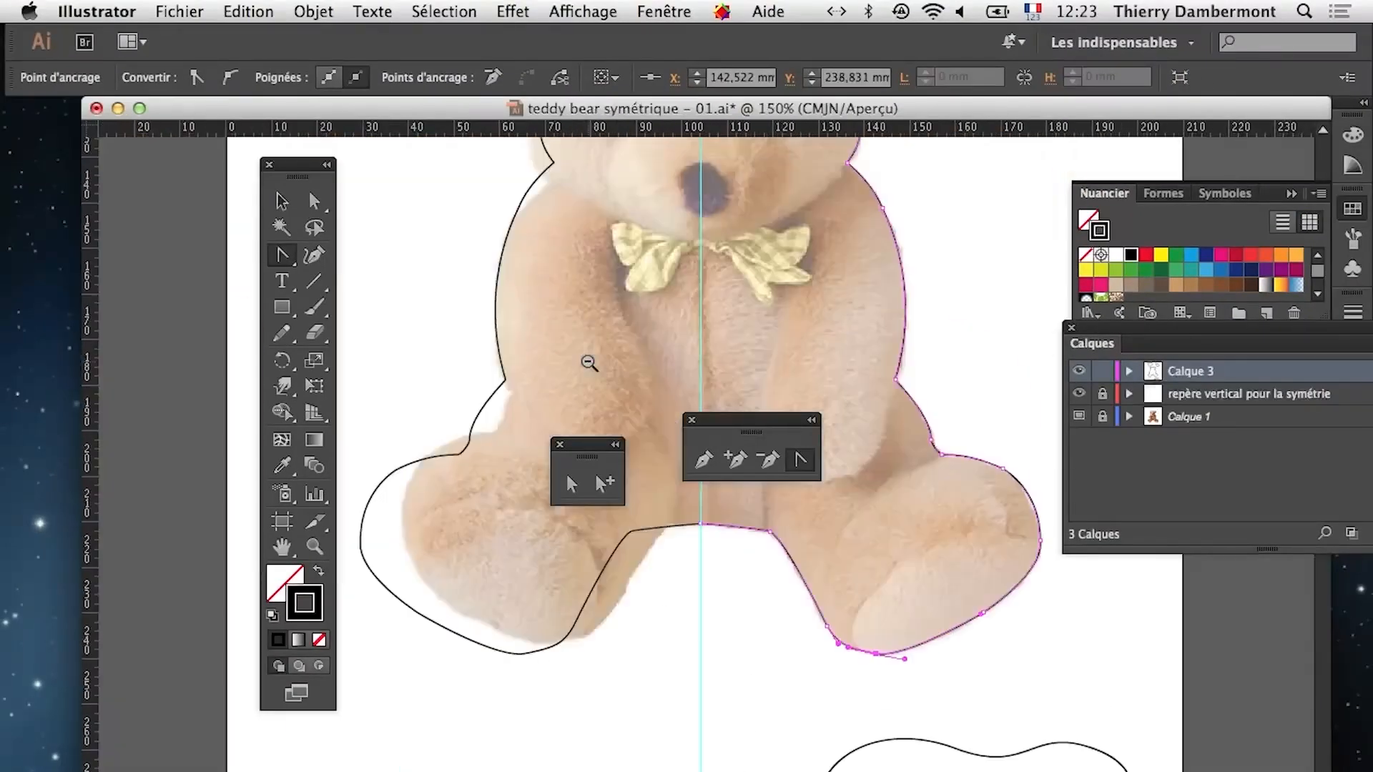
drag(724, 423, 671, 644)
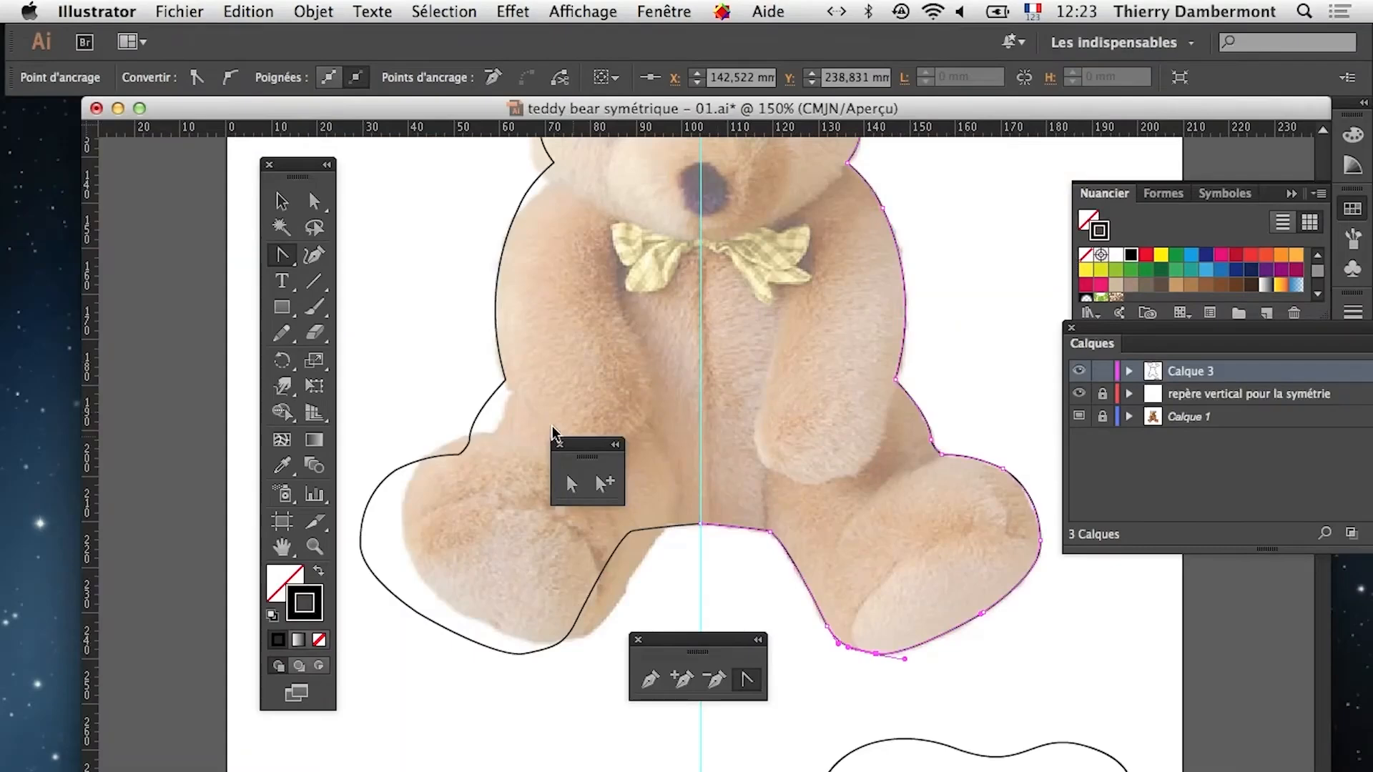
drag(587, 445, 499, 685)
Move the main Tools panel and the floating Pen palette outside the artboard so the whole bear is unobstructed
alt+super+click(697, 519)
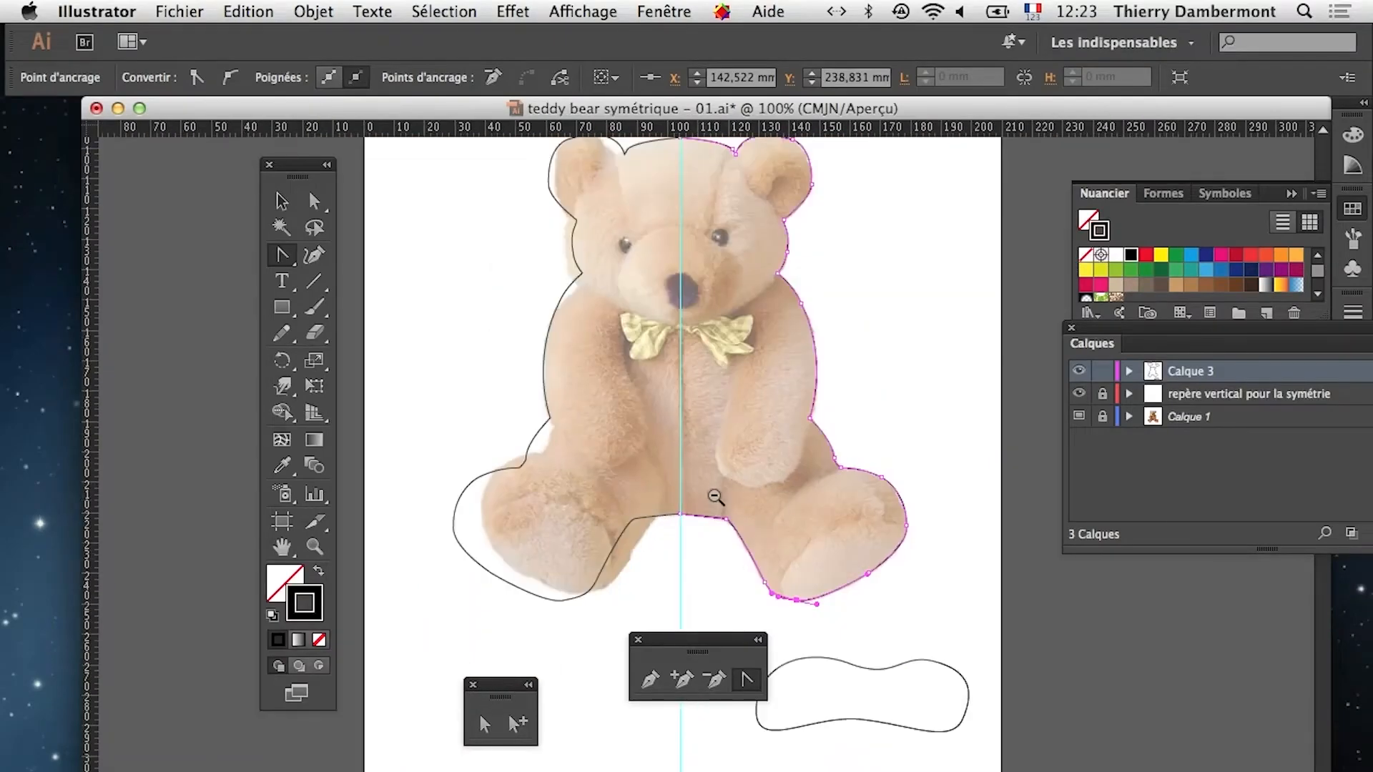
super+click(598, 236)
super+click(597, 236)
drag(878, 705, 623, 288)
super+click(618, 348)
drag(951, 644, 770, 473)
key(super+1)
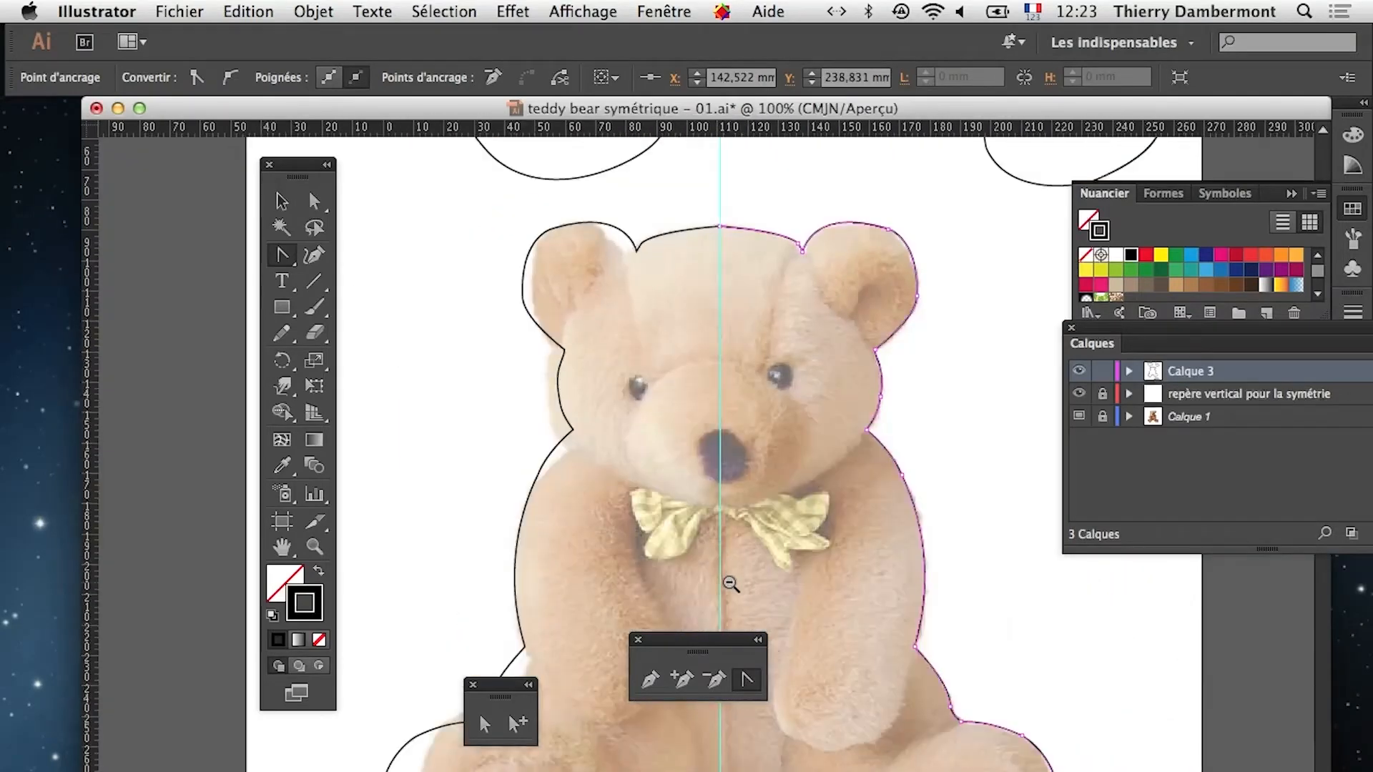
drag(295, 184, 191, 173)
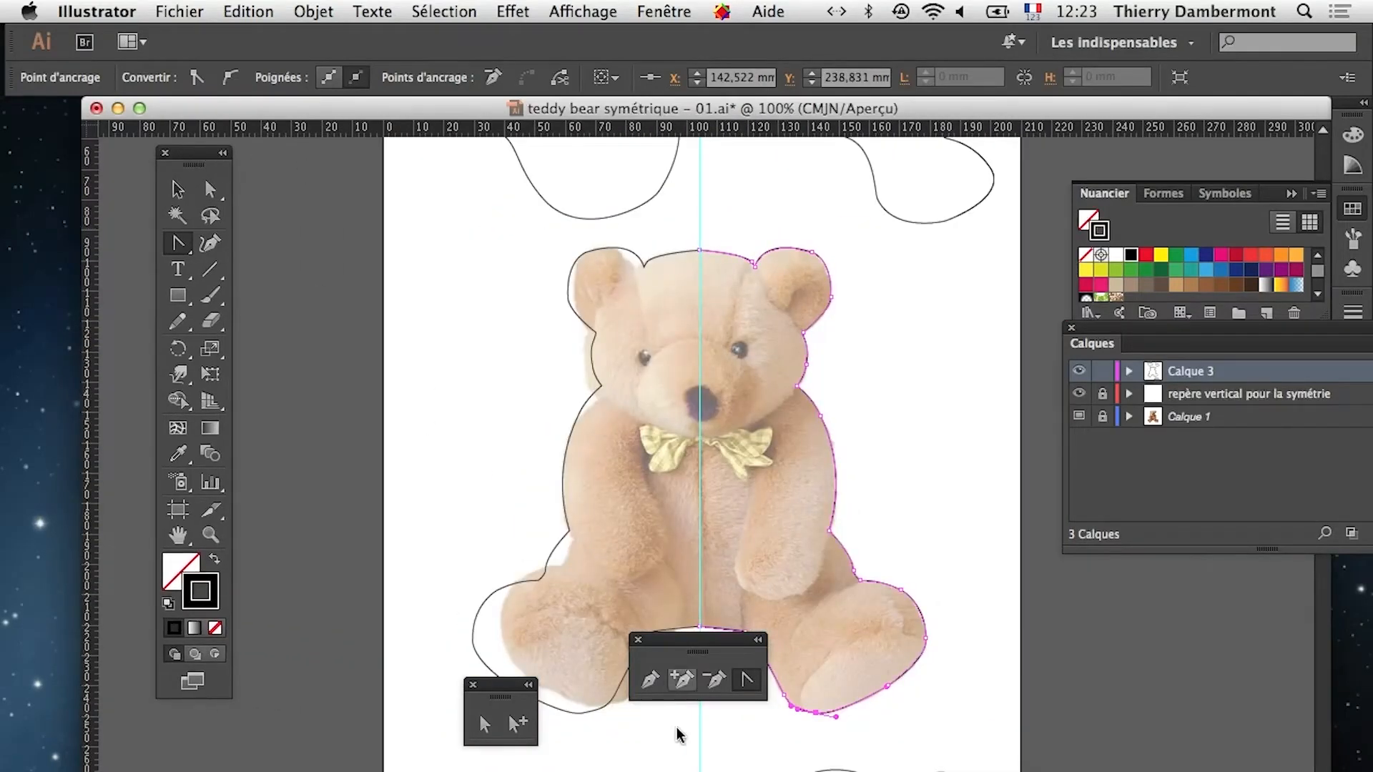
drag(675, 653, 255, 745)
drag(341, 730, 311, 732)
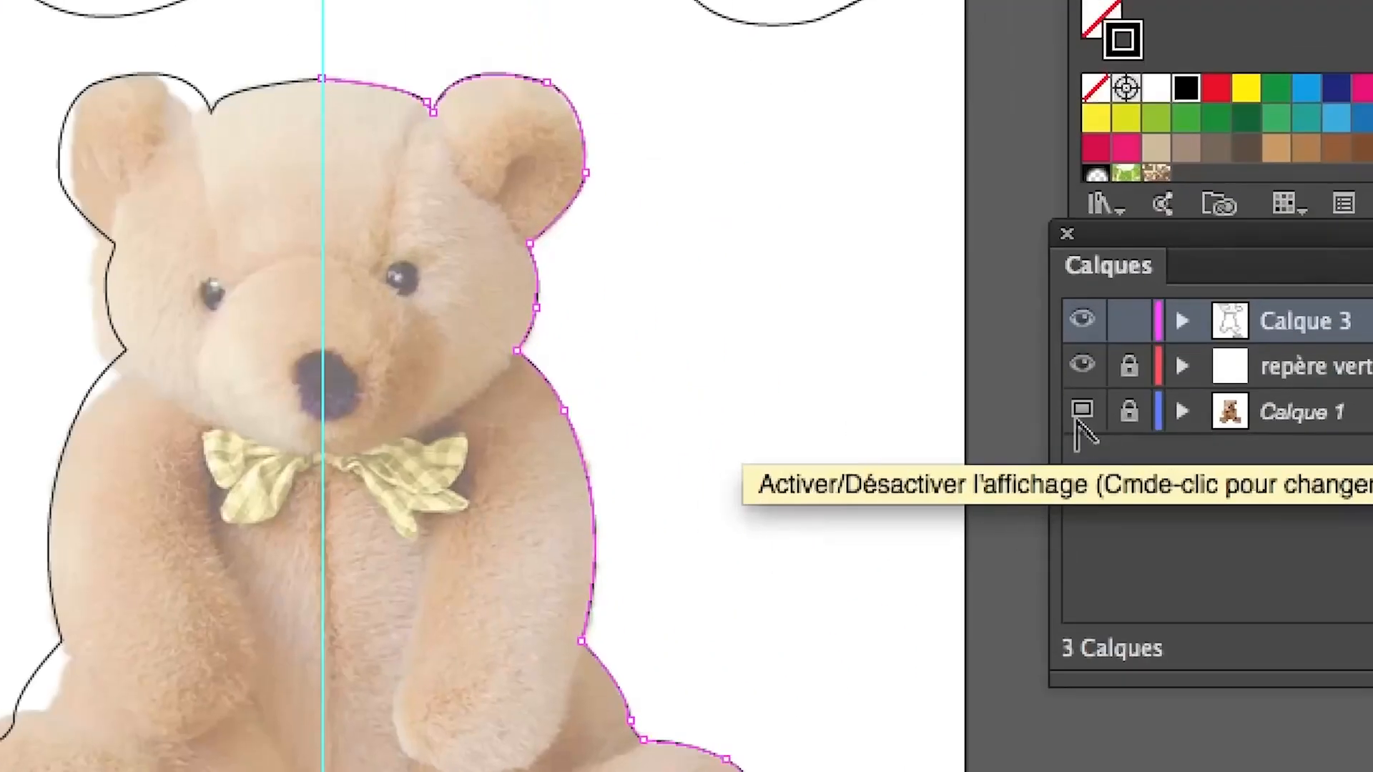
Hide the Calque 1 template layer to check the mirrored outline alone, and show the layer again
click(1078, 422)
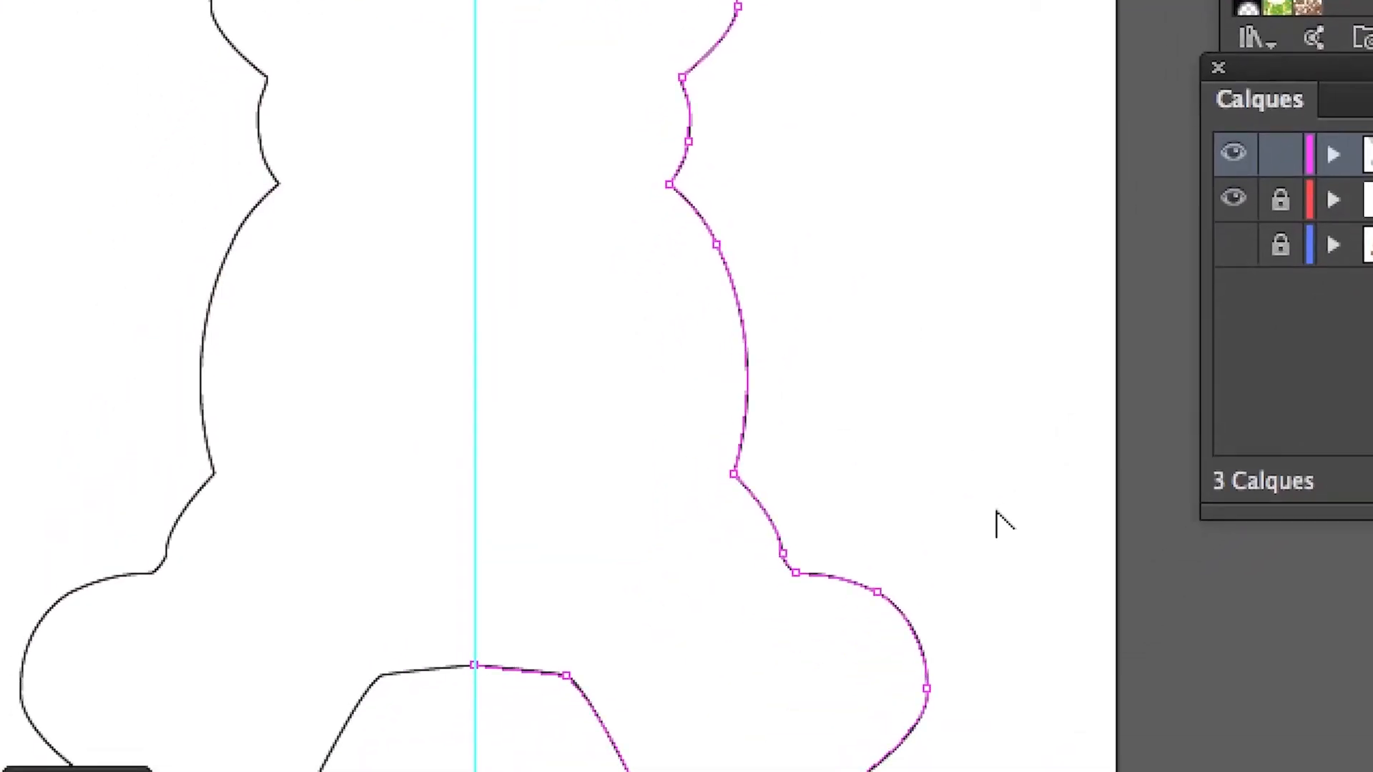
click(1233, 246)
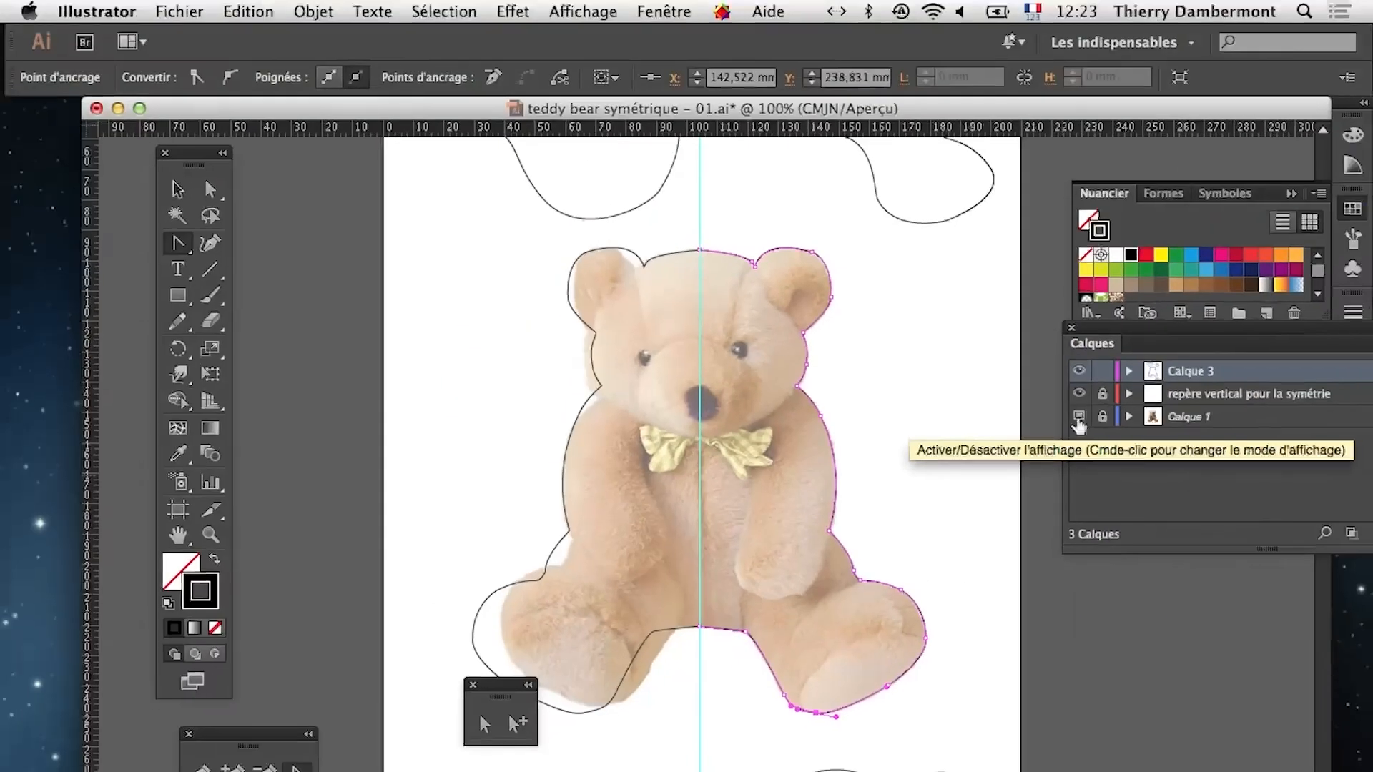
Save the document as a new Illustrator file named "teddy bear symétrique - 02.ai" in the mercredi-AI folder
click(180, 11)
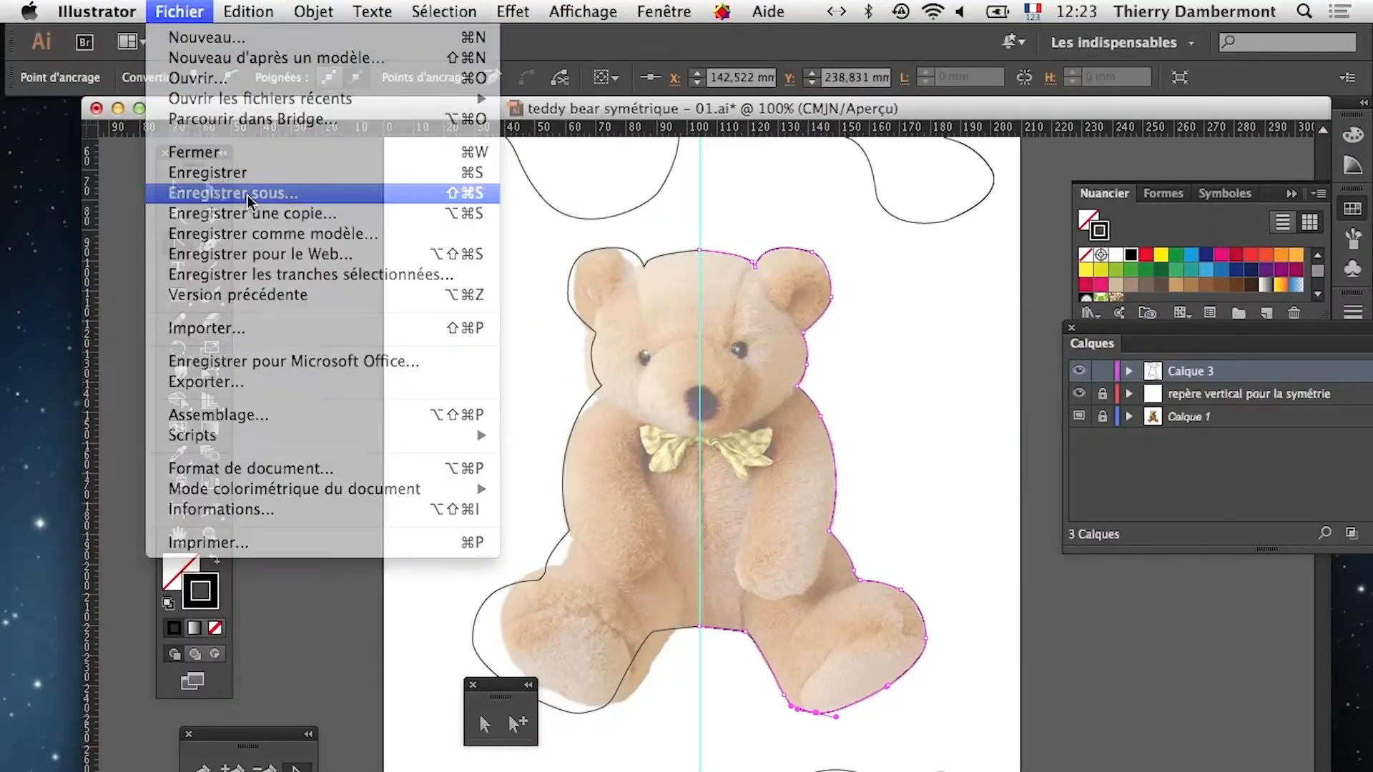
click(214, 192)
click(787, 125)
key(BackSpace)
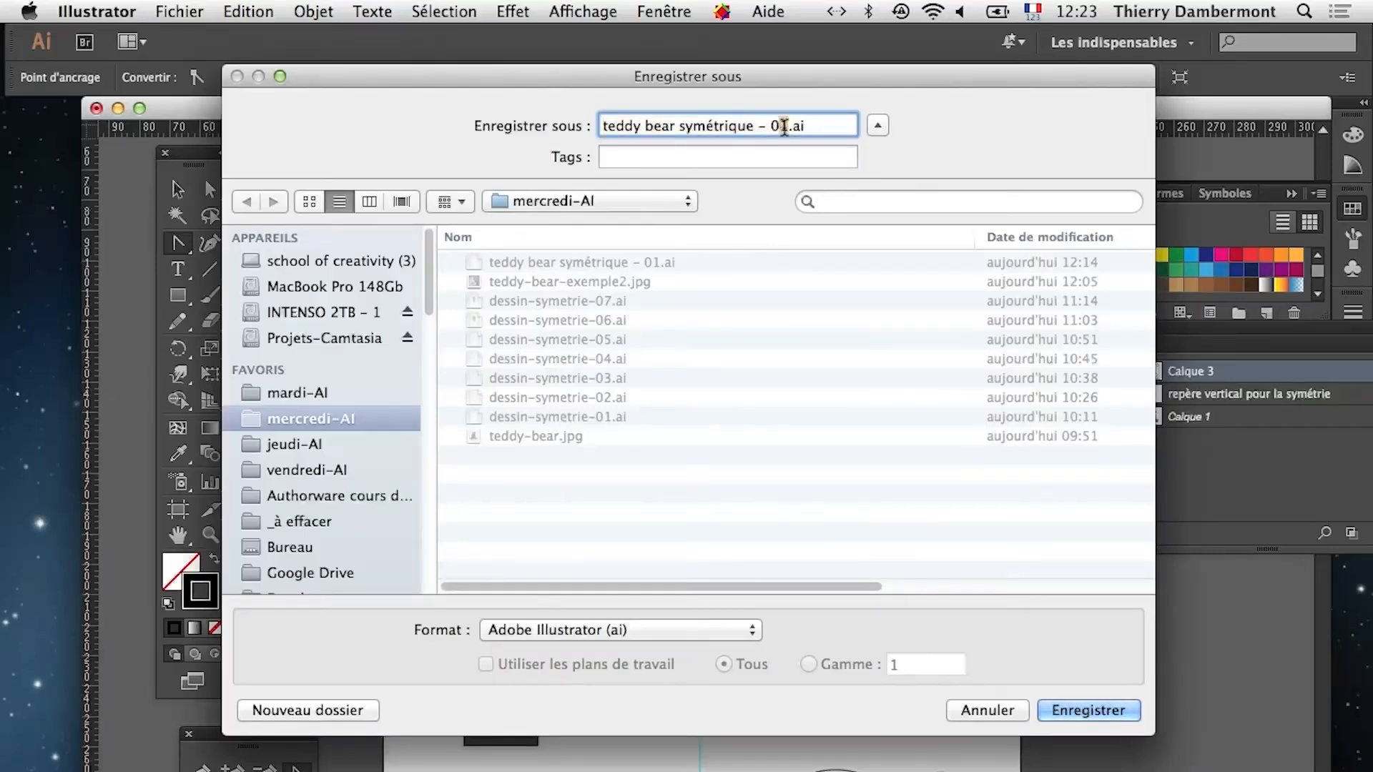
text(2)
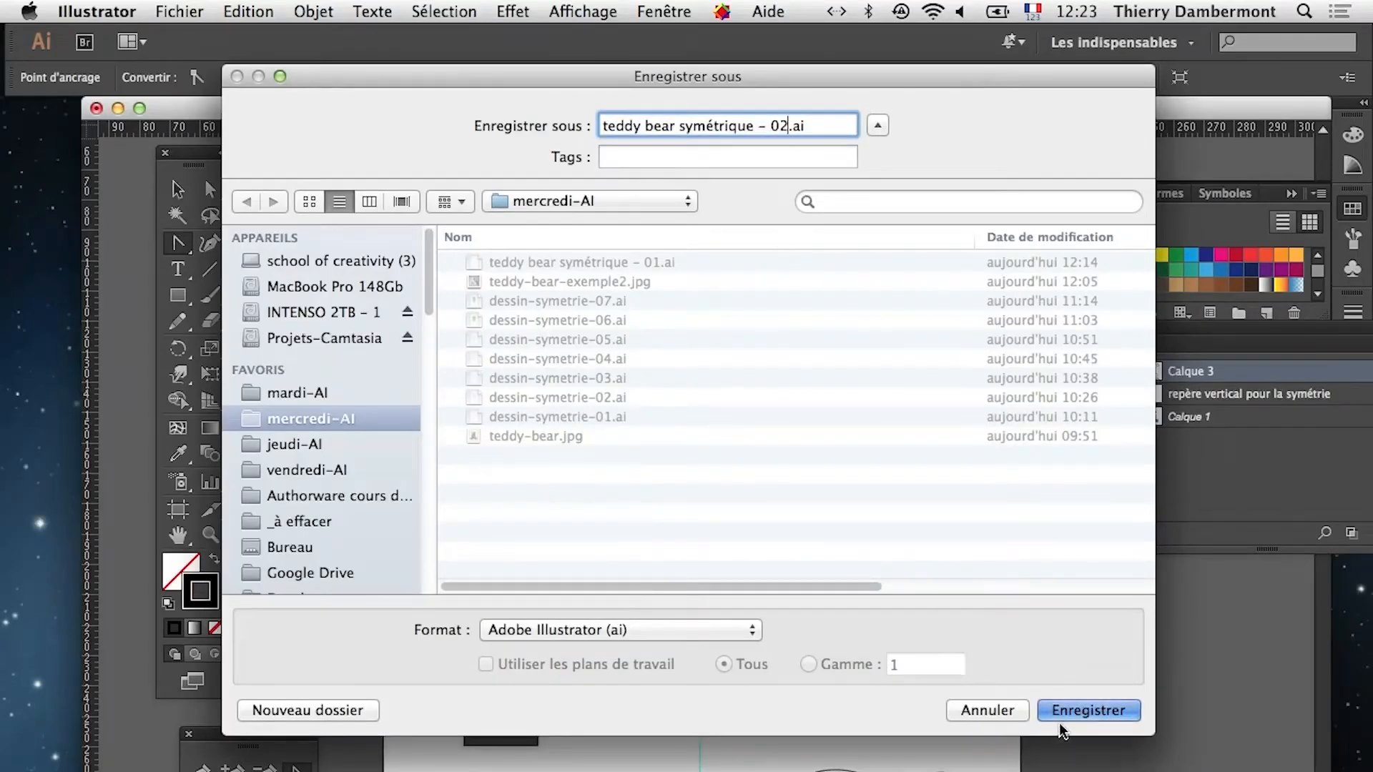
click(1116, 710)
click(1123, 701)
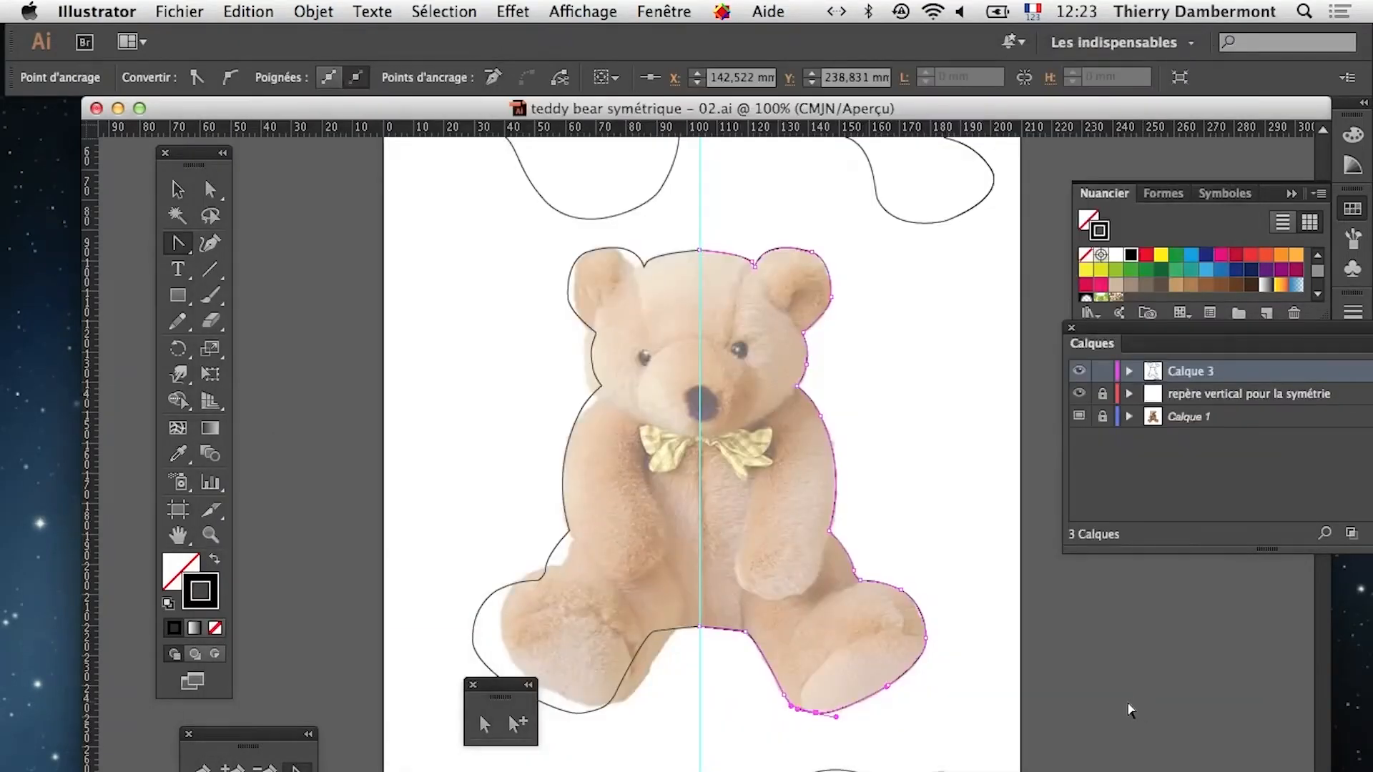
Deselect the outline, hide the Calque 3 layer and add a new empty layer above it
click(210, 189)
click(464, 362)
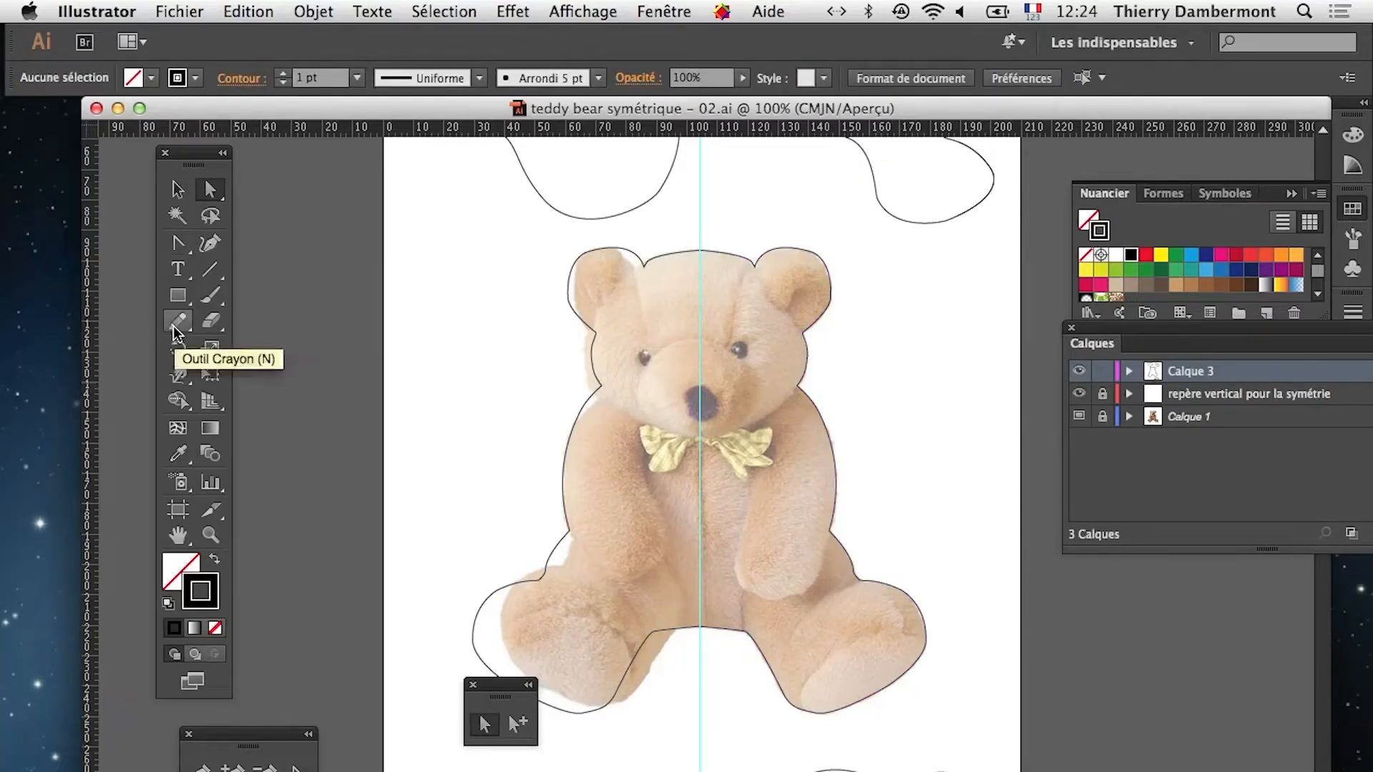
click(1079, 371)
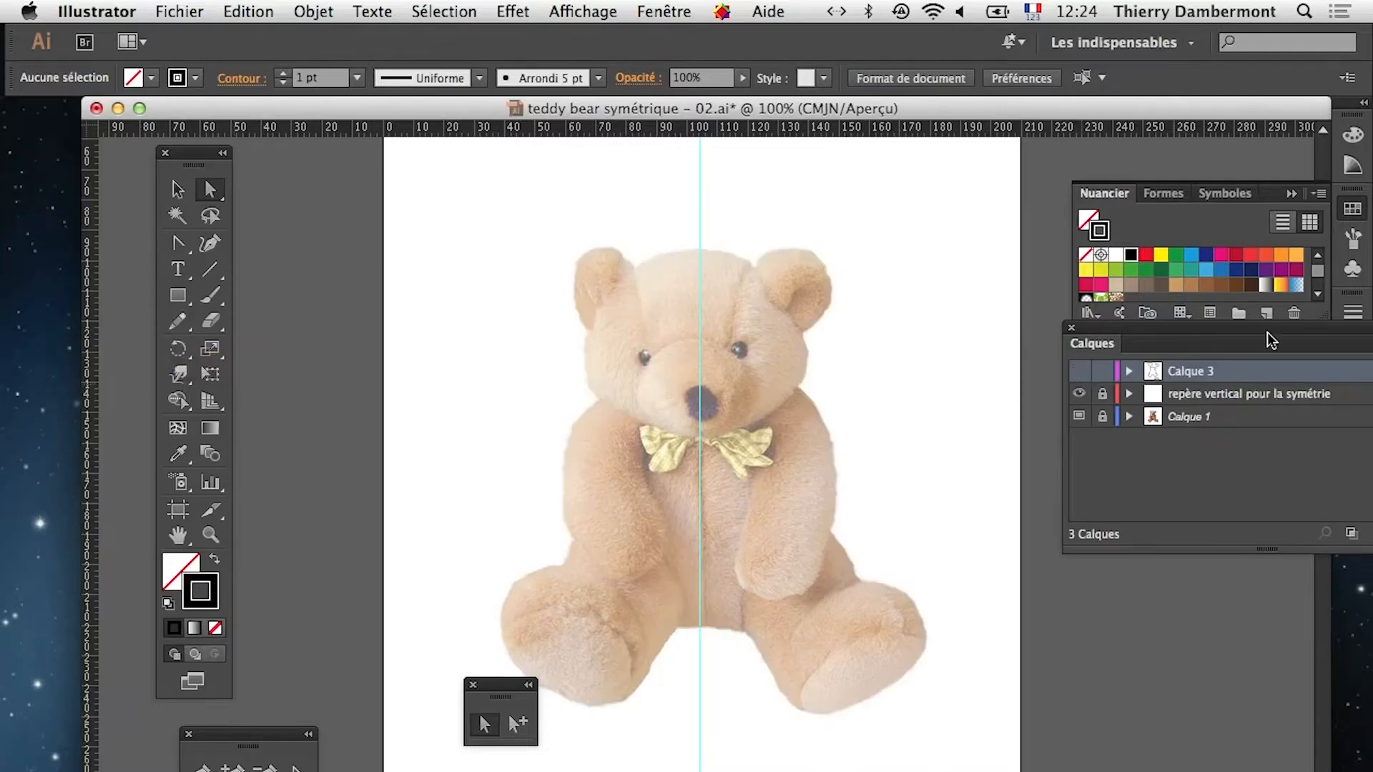
drag(1269, 335, 1214, 360)
click(1352, 560)
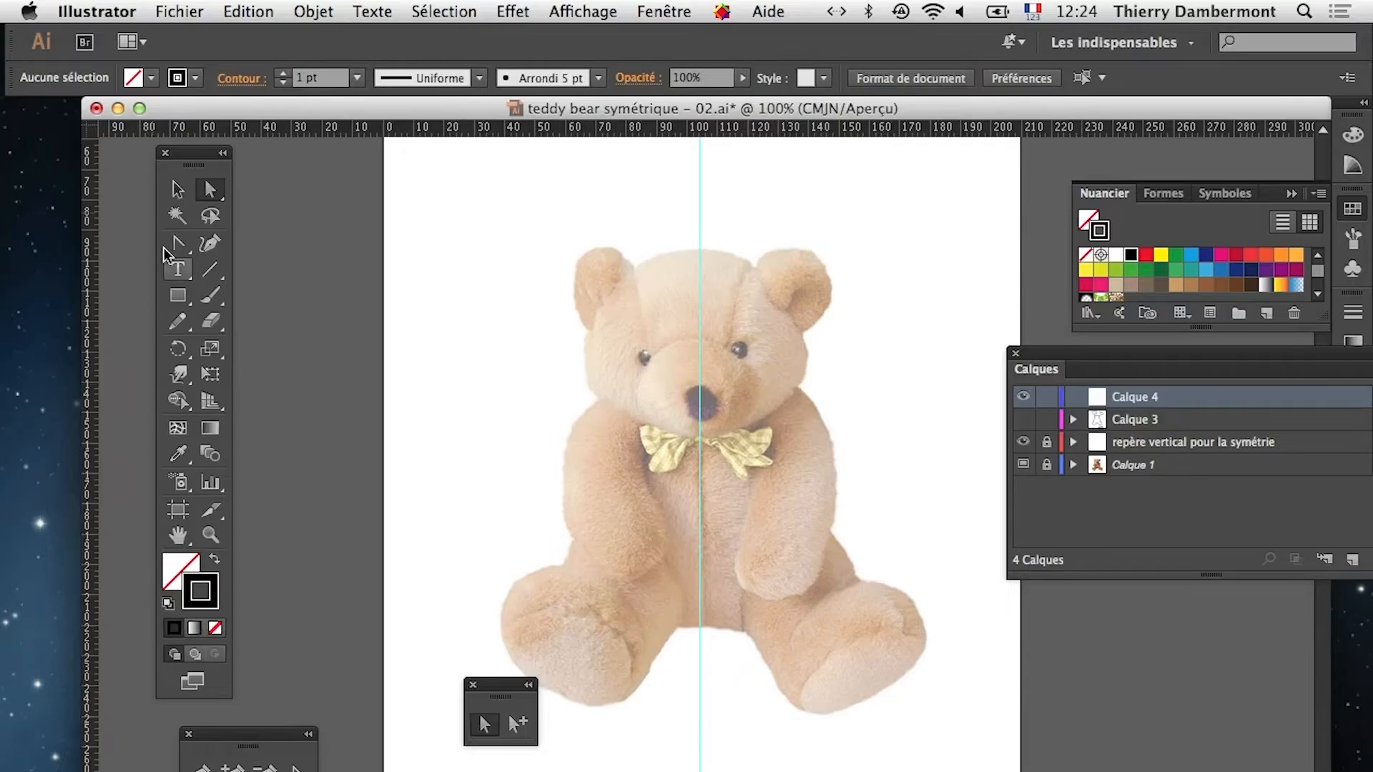
Draw the bear's right-hand head outline with the Pencil tool, from the symmetry guide over the ear to its lower end
click(177, 321)
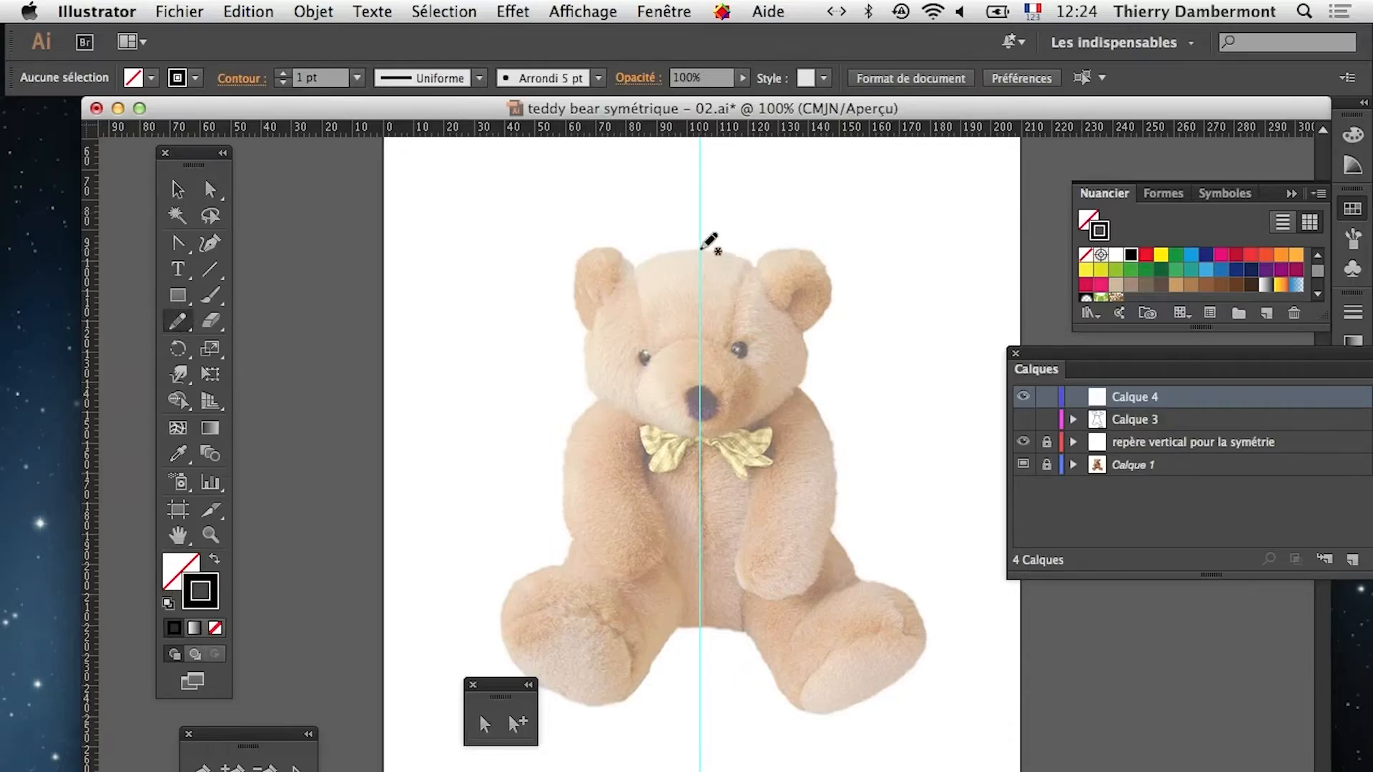
scroll(702, 248, up, 2)
mouse_move(698, 285)
mouse_down()
mouse_move(578, 256)
mouse_move(602, 211)
mouse_move(694, 252)
mouse_move(736, 221)
mouse_move(787, 214)
mouse_move(815, 229)
mouse_move(845, 309)
mouse_move(785, 380)
mouse_up()
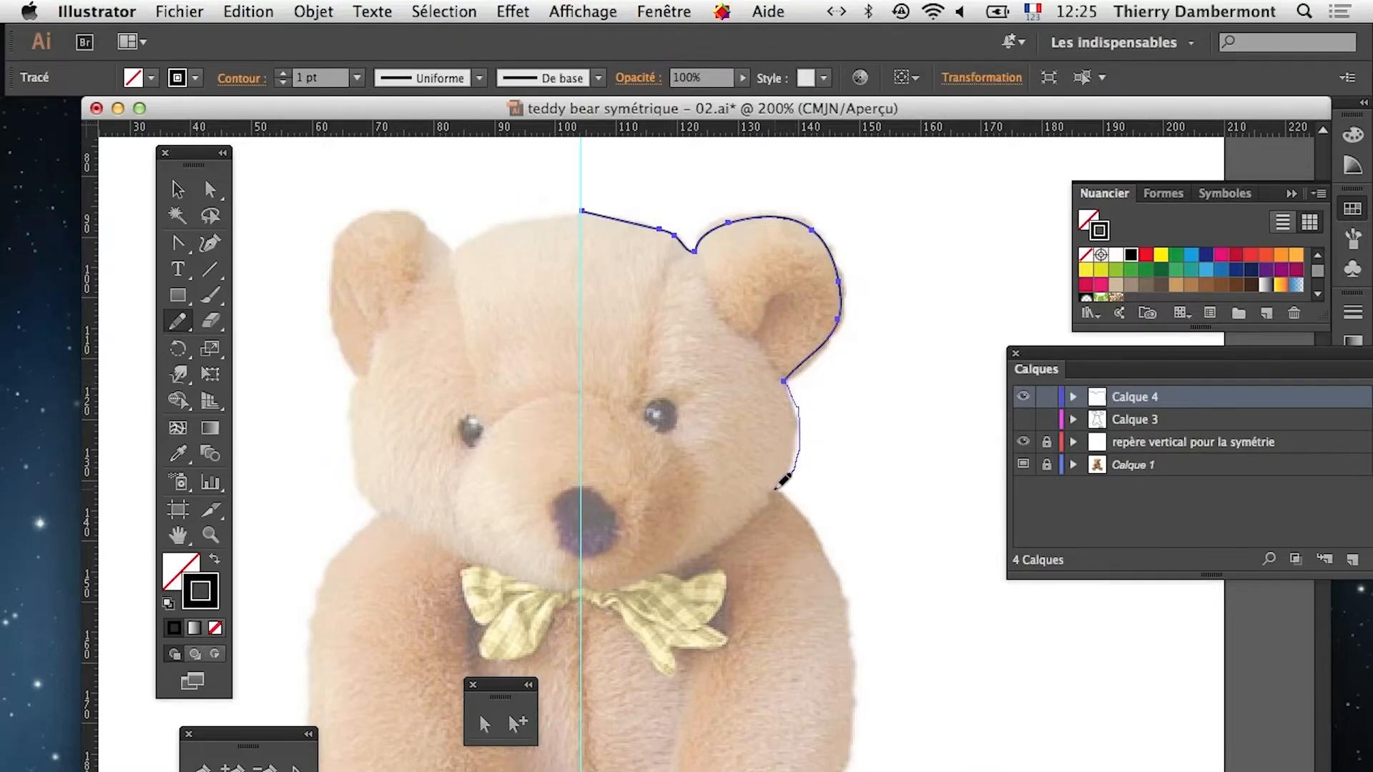
Continue the pencil outline down the arm and around the leg and foot, ending on the symmetry guide between the legs
key(space)
mouse_move(776, 490)
mouse_down()
mouse_move(702, 344)
mouse_move(620, 242)
mouse_up()
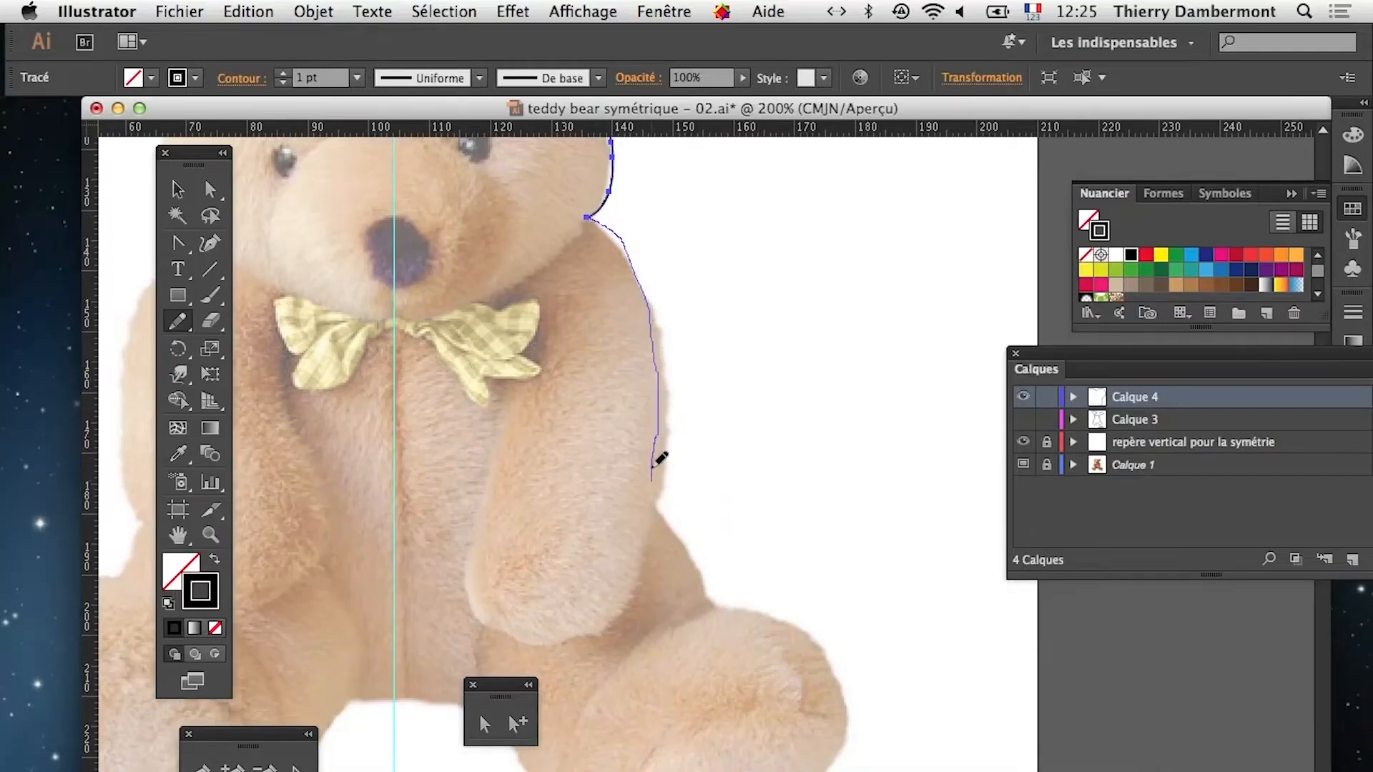
drag(661, 484, 634, 351)
key(space)
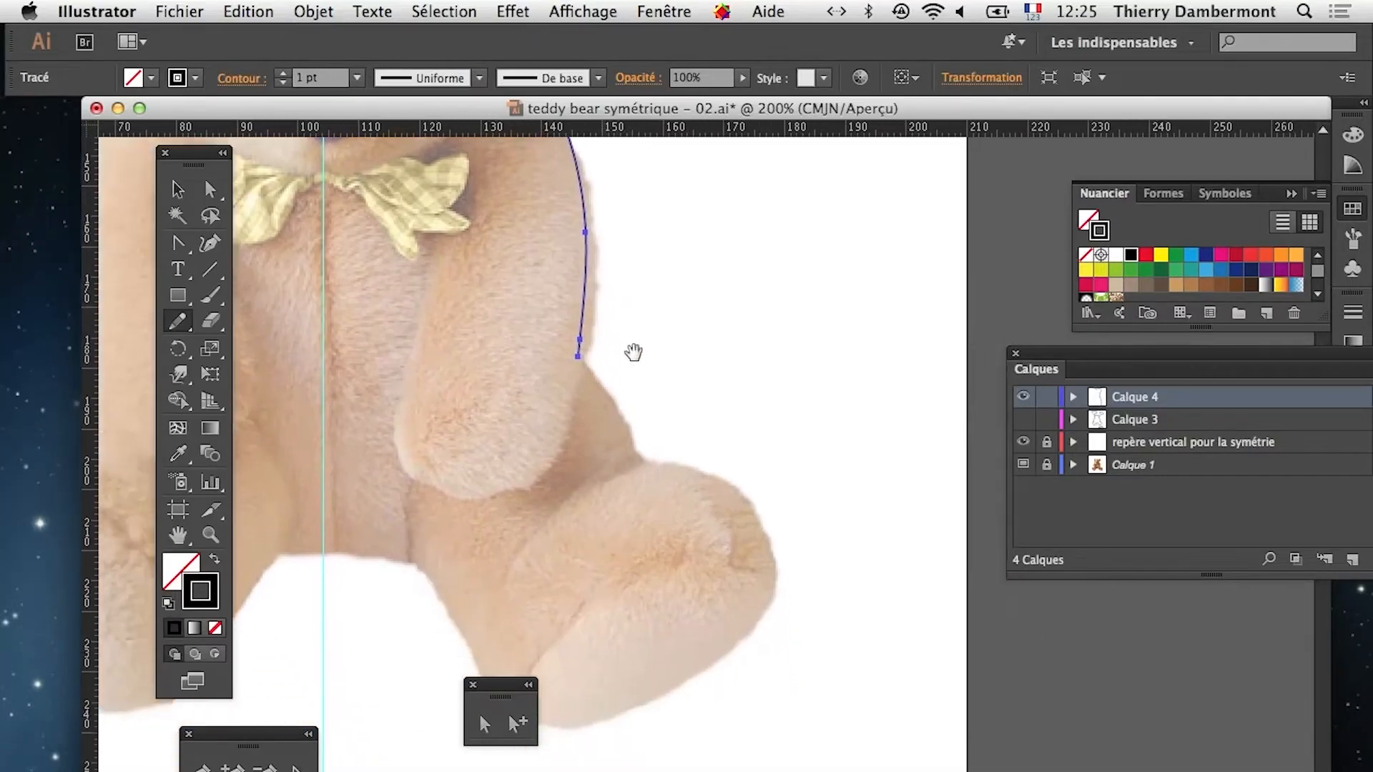
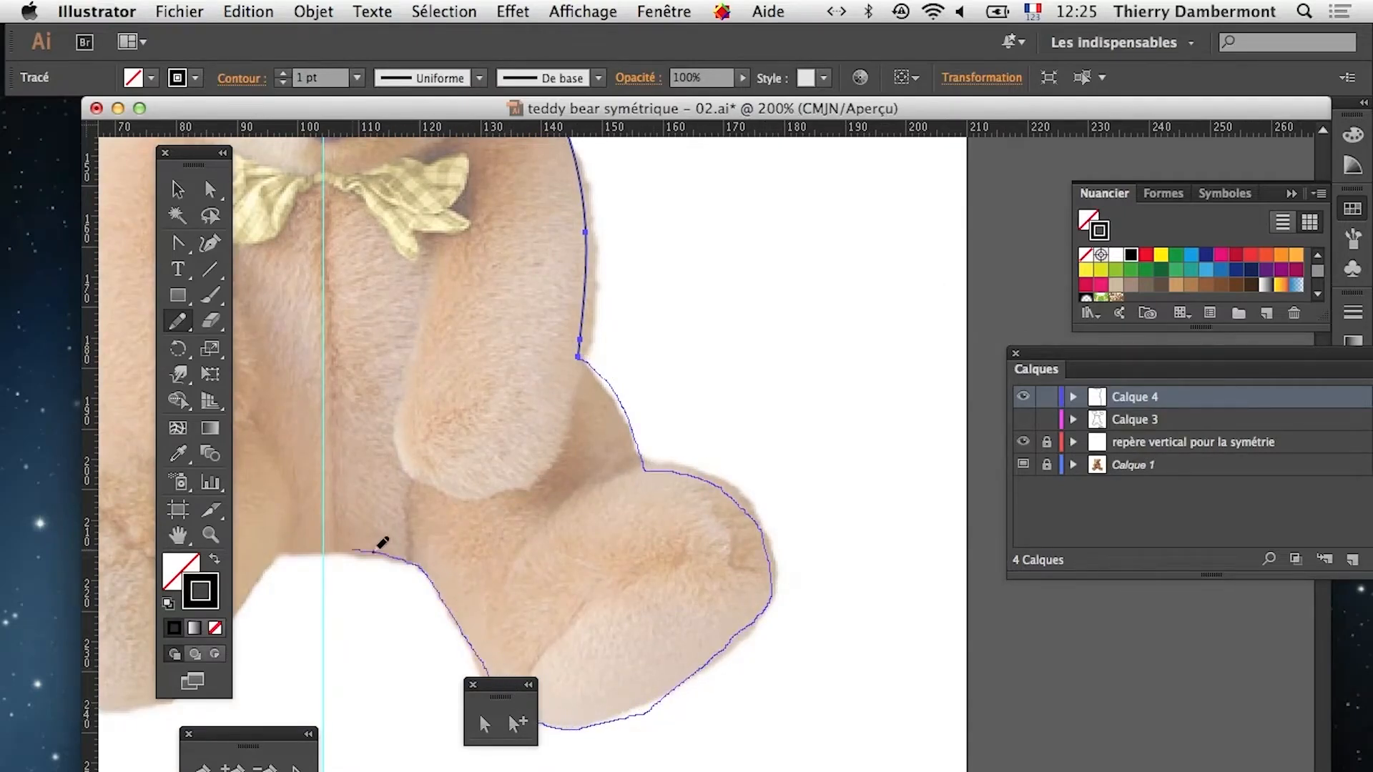
drag(338, 548, 323, 548)
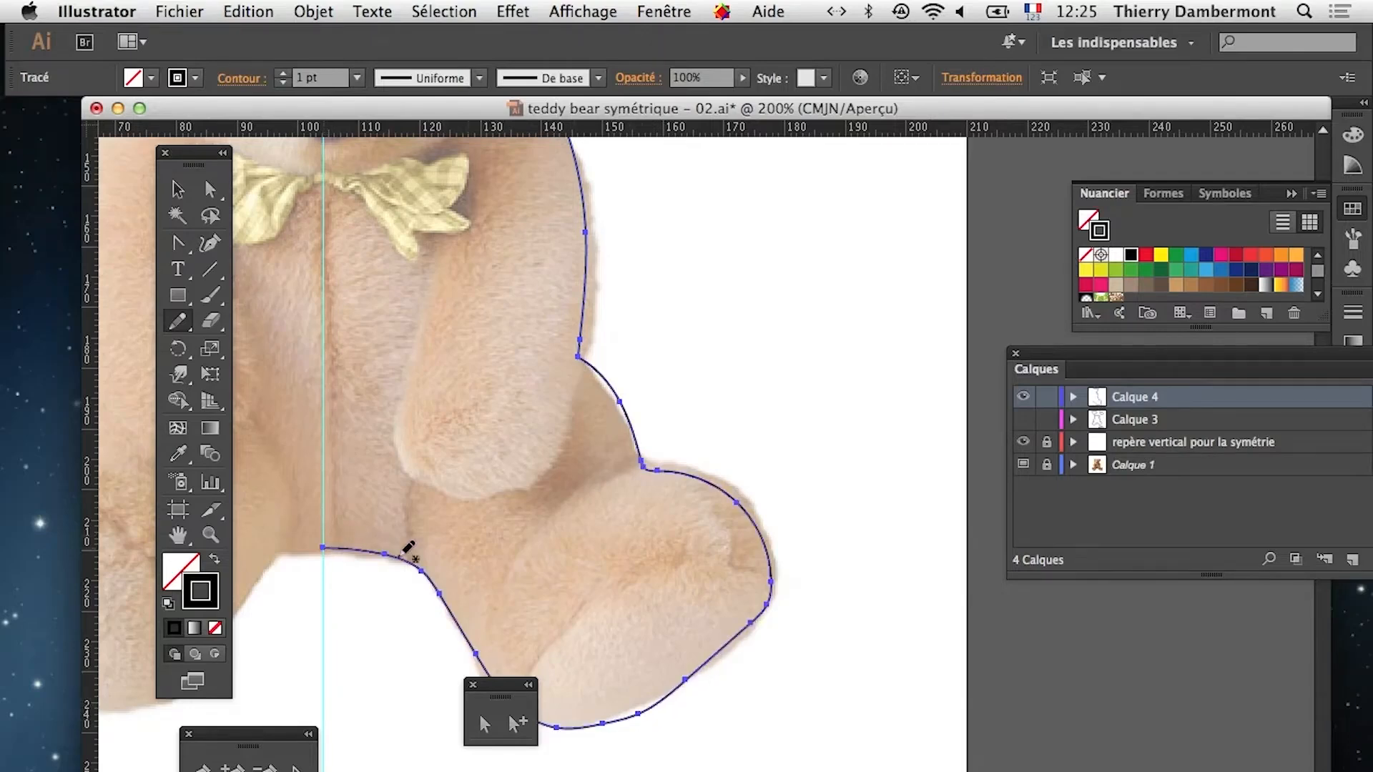
Try to round the forehead by raising the pencil outline's anchor just before the ear with the Direct Selection tool
drag(615, 470, 742, 634)
alt+super+click(846, 570)
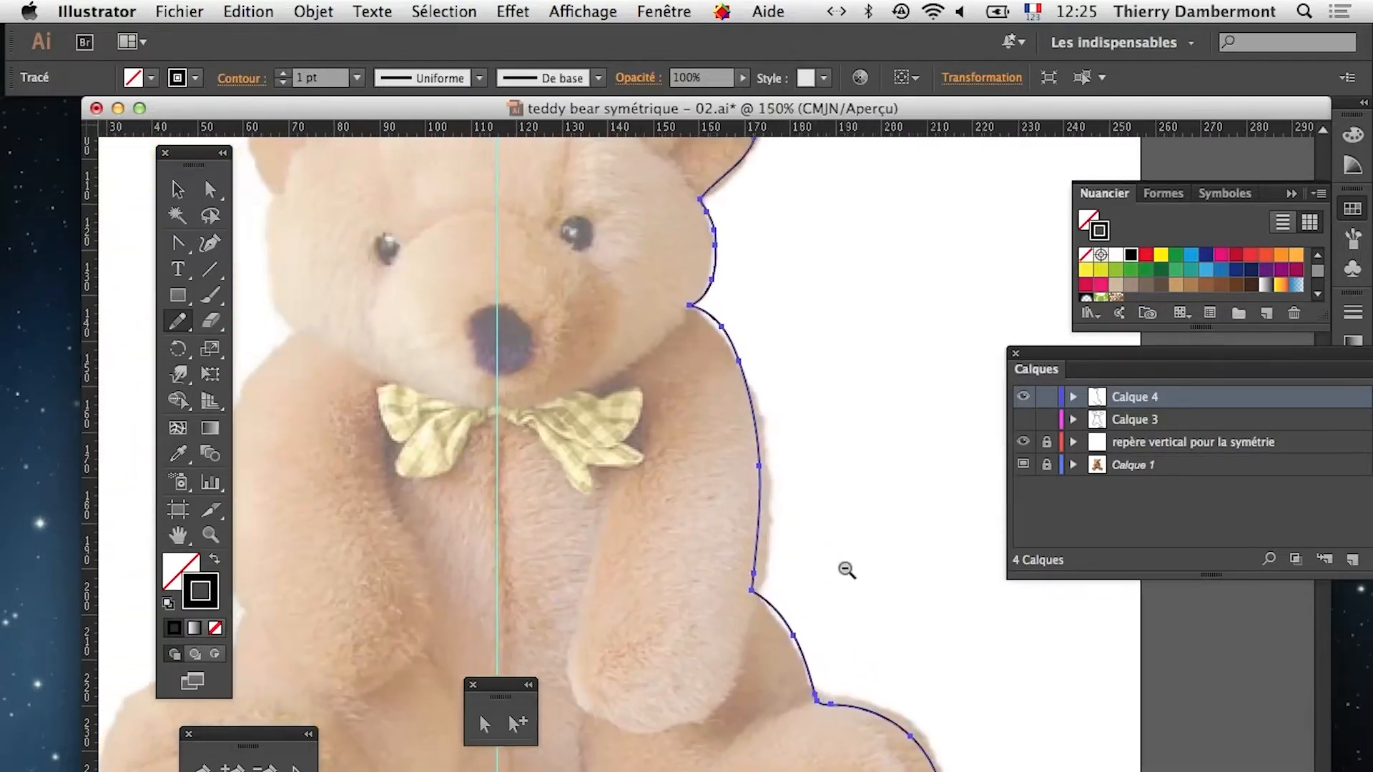
drag(668, 346, 747, 467)
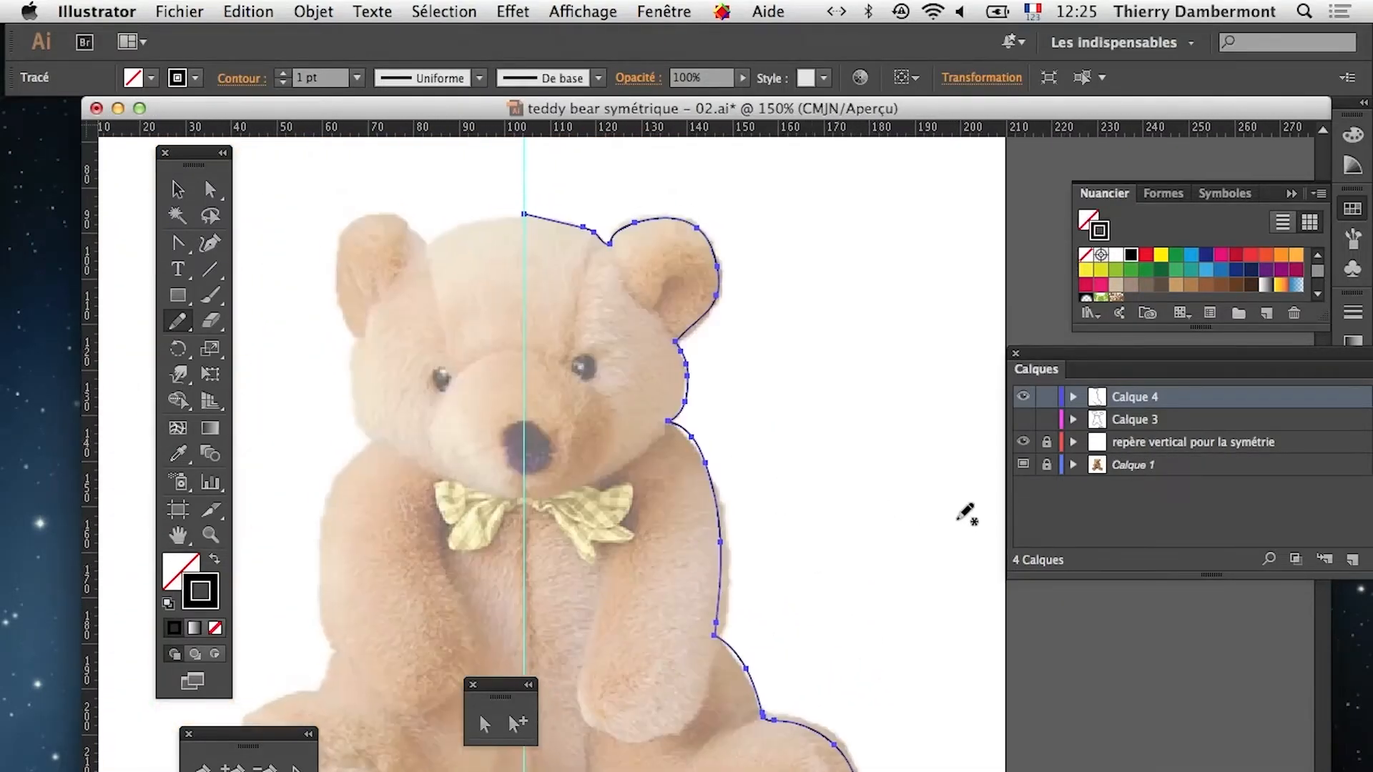
super+click(571, 243)
super+click(573, 244)
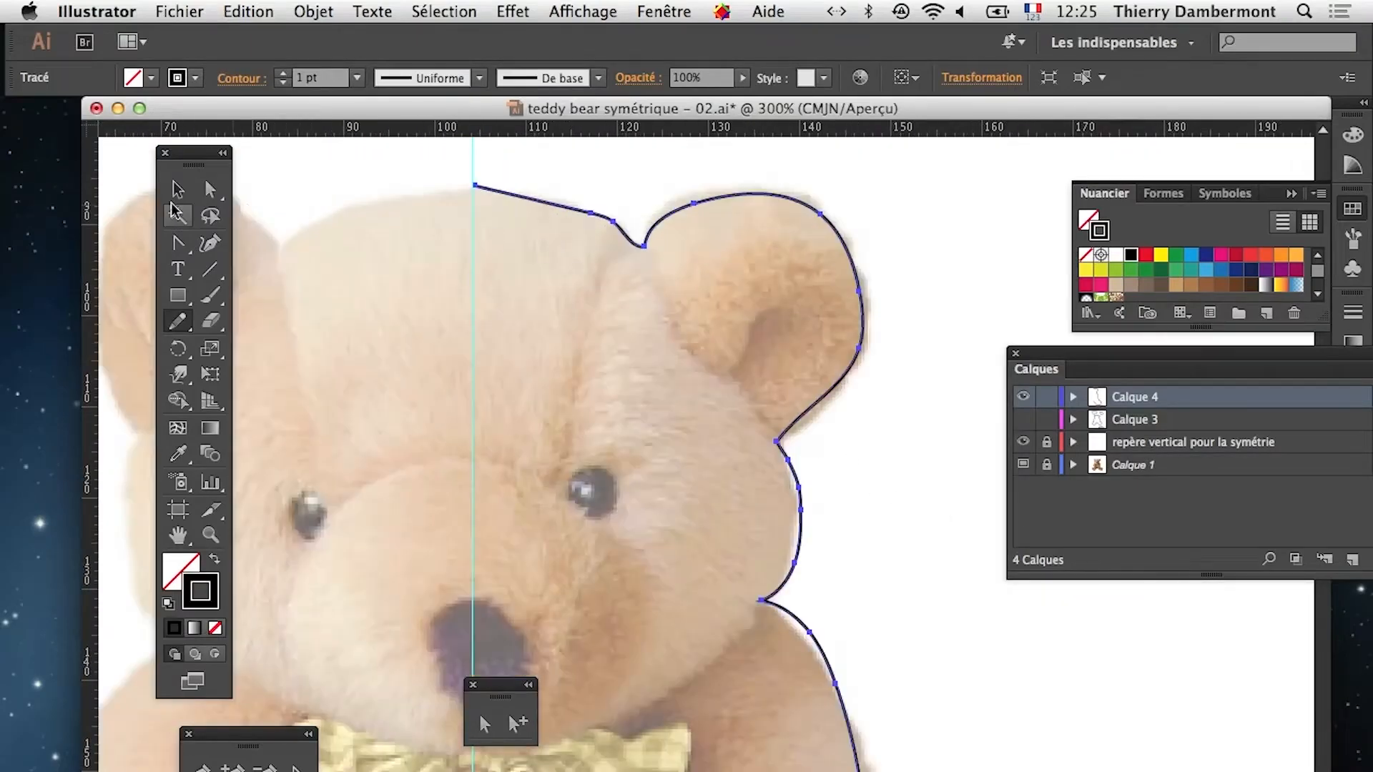
click(210, 190)
click(280, 219)
click(604, 217)
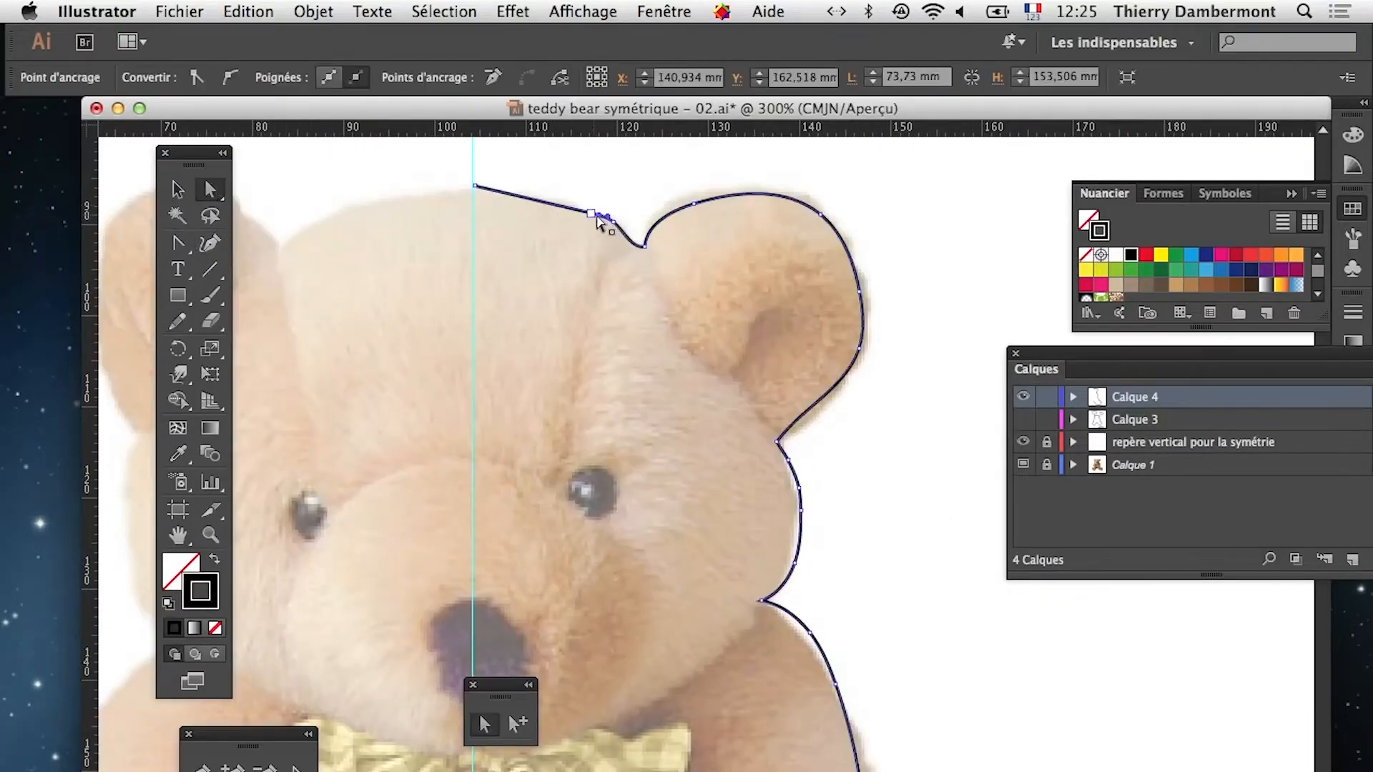
drag(598, 216, 594, 203)
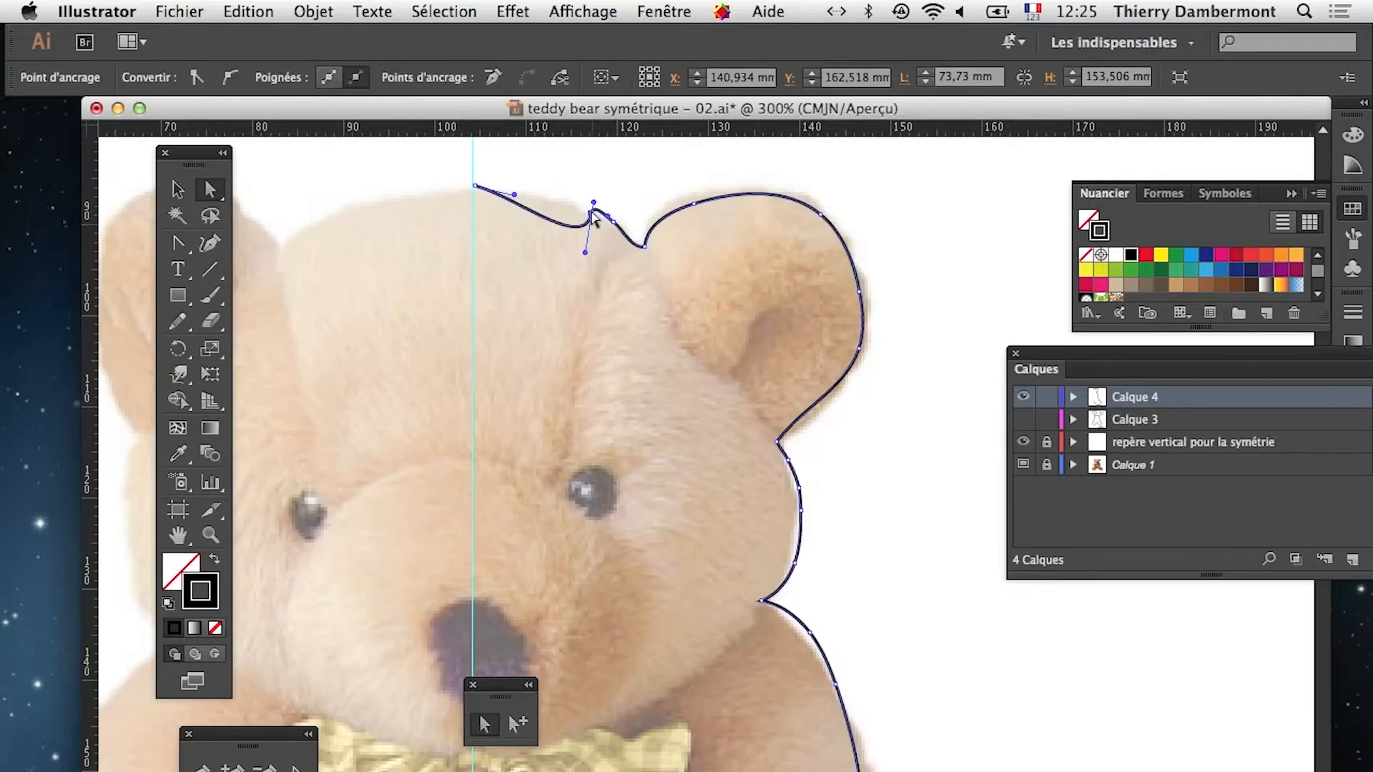
key(super+z)
drag(590, 213, 584, 194)
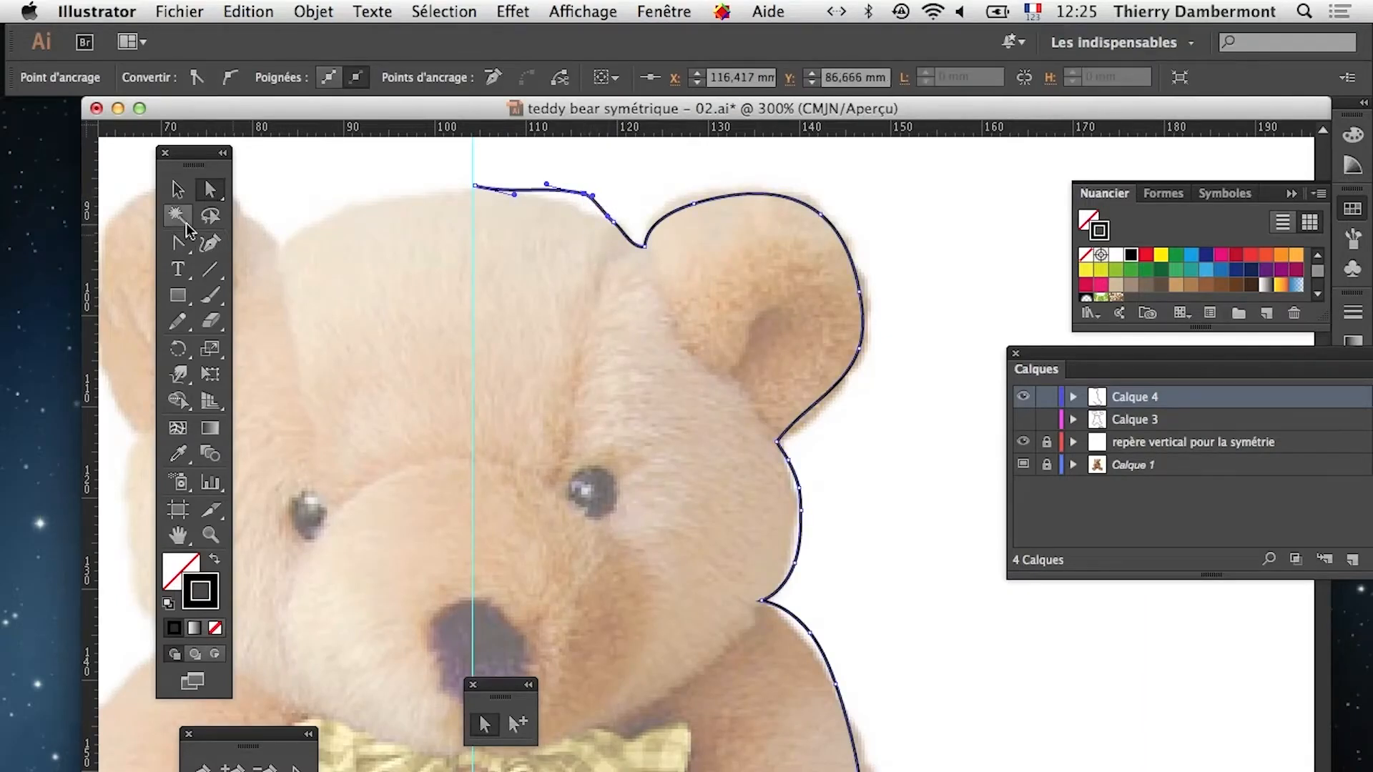
Delete the surplus forehead anchor from the pencil outline with the Pen tool
click(181, 248)
drag(182, 247, 240, 238)
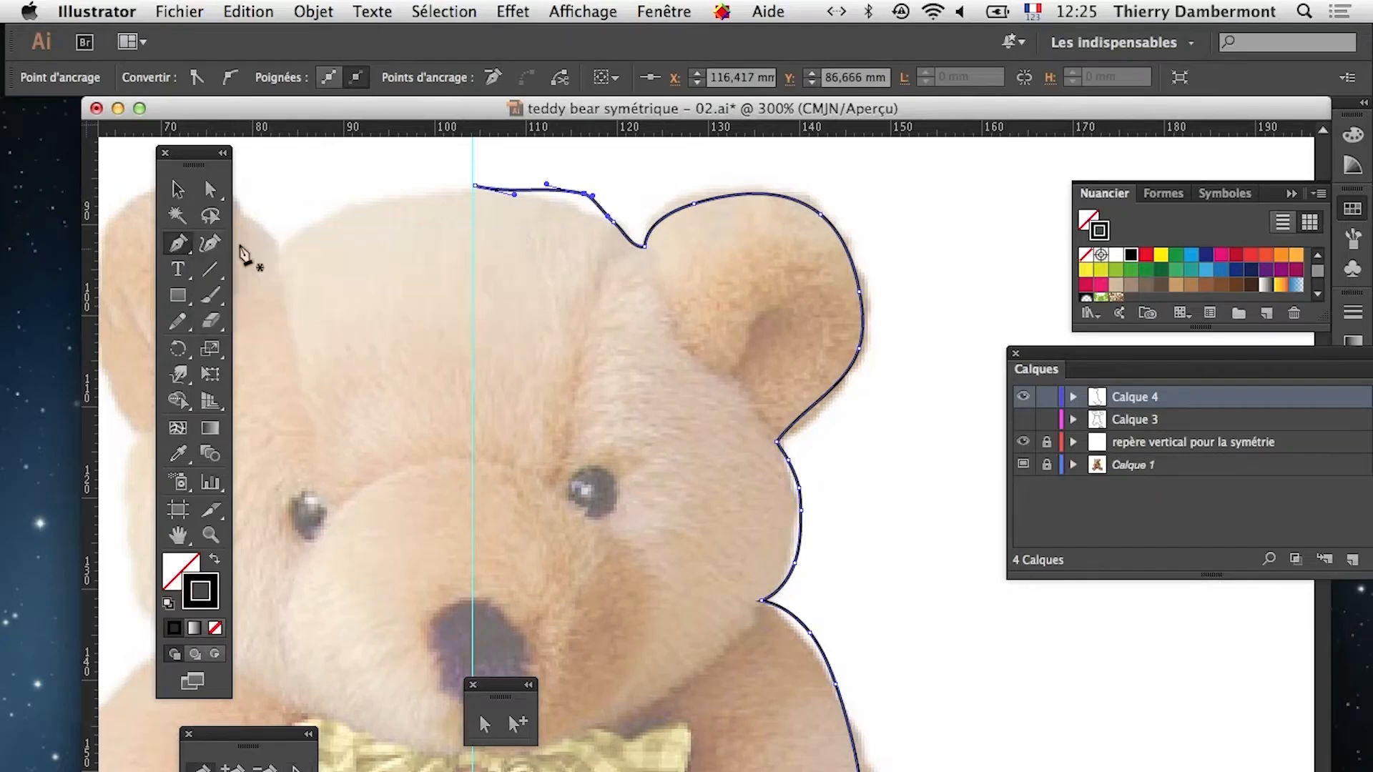
click(586, 196)
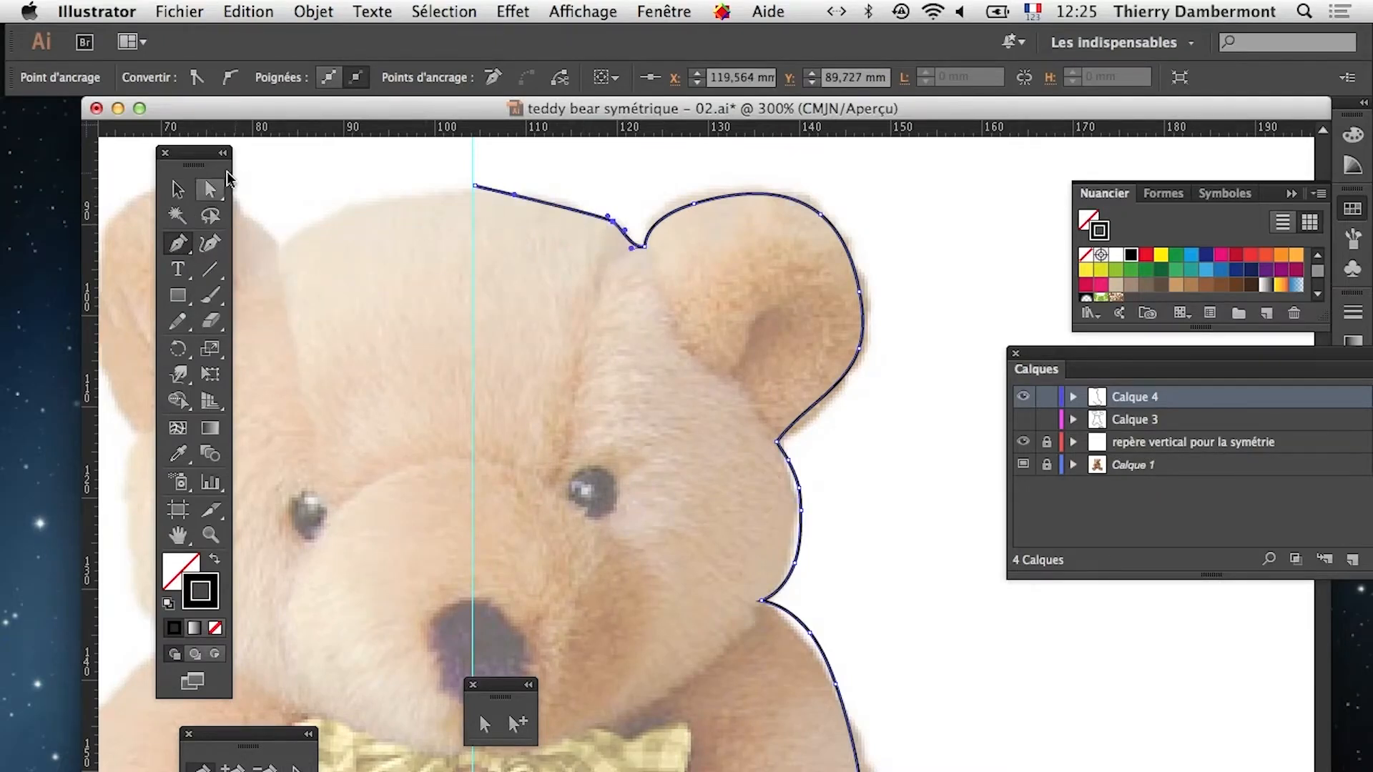
Move the remaining forehead anchor up along the head with a longer handle, and flatten the top anchor's handle to horizontal
click(210, 188)
click(281, 208)
click(614, 223)
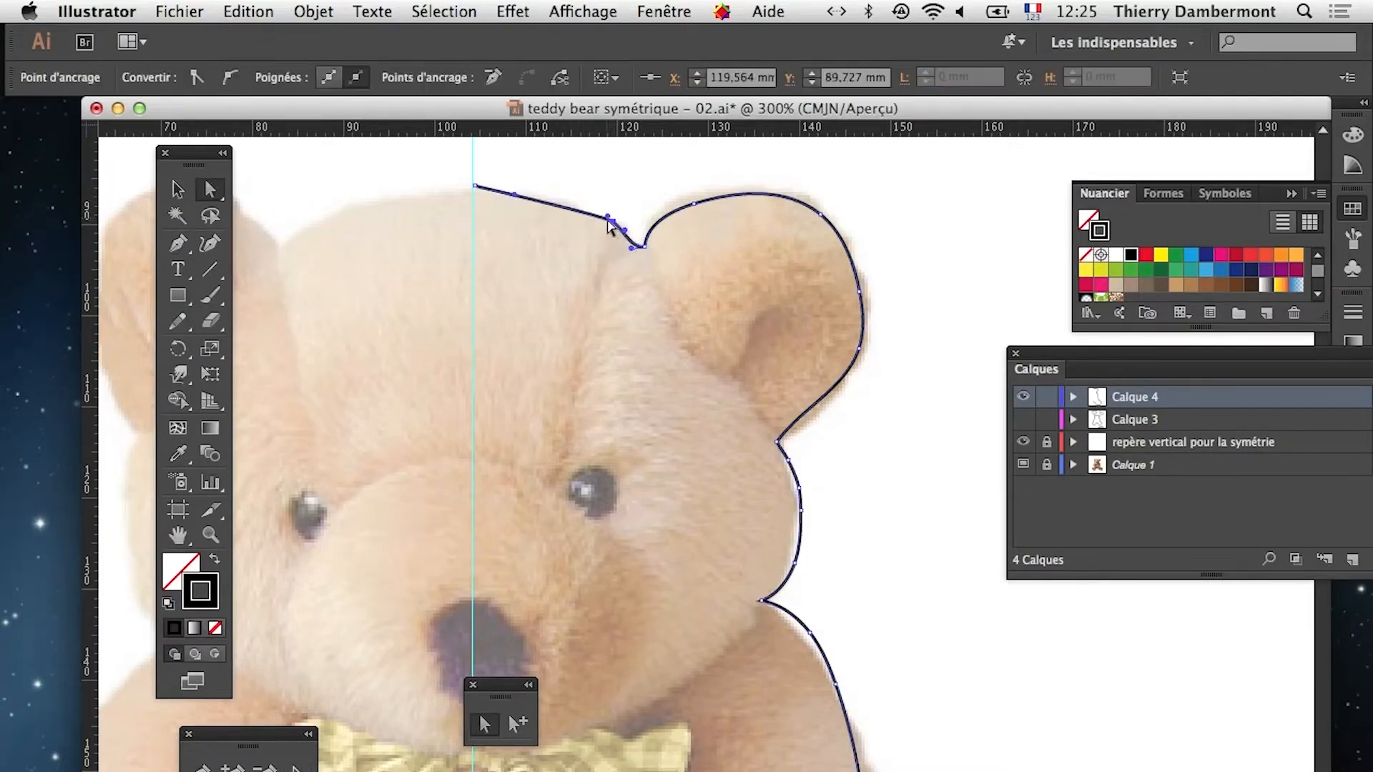
mouse_move(612, 223)
mouse_down()
mouse_move(550, 185)
mouse_move(637, 223)
mouse_move(589, 214)
mouse_up()
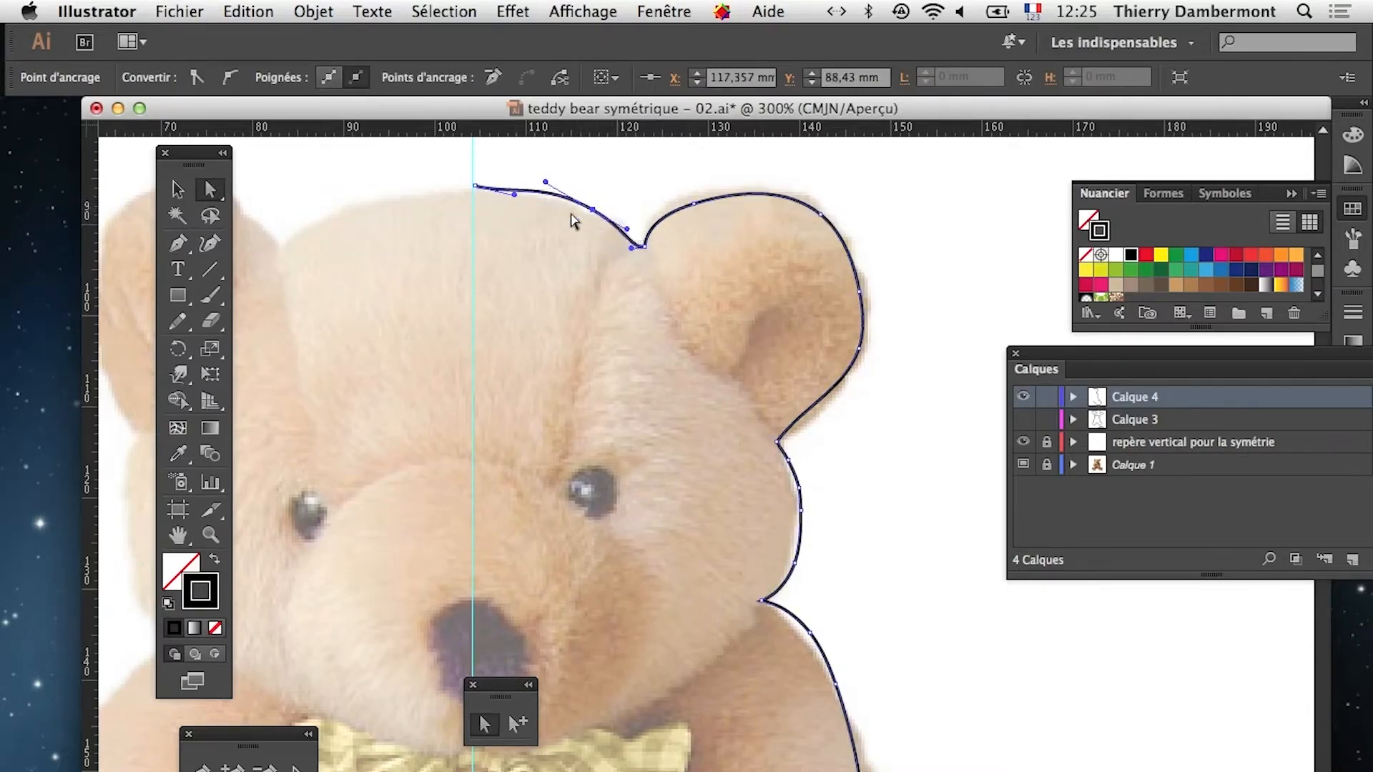
click(516, 193)
click(527, 196)
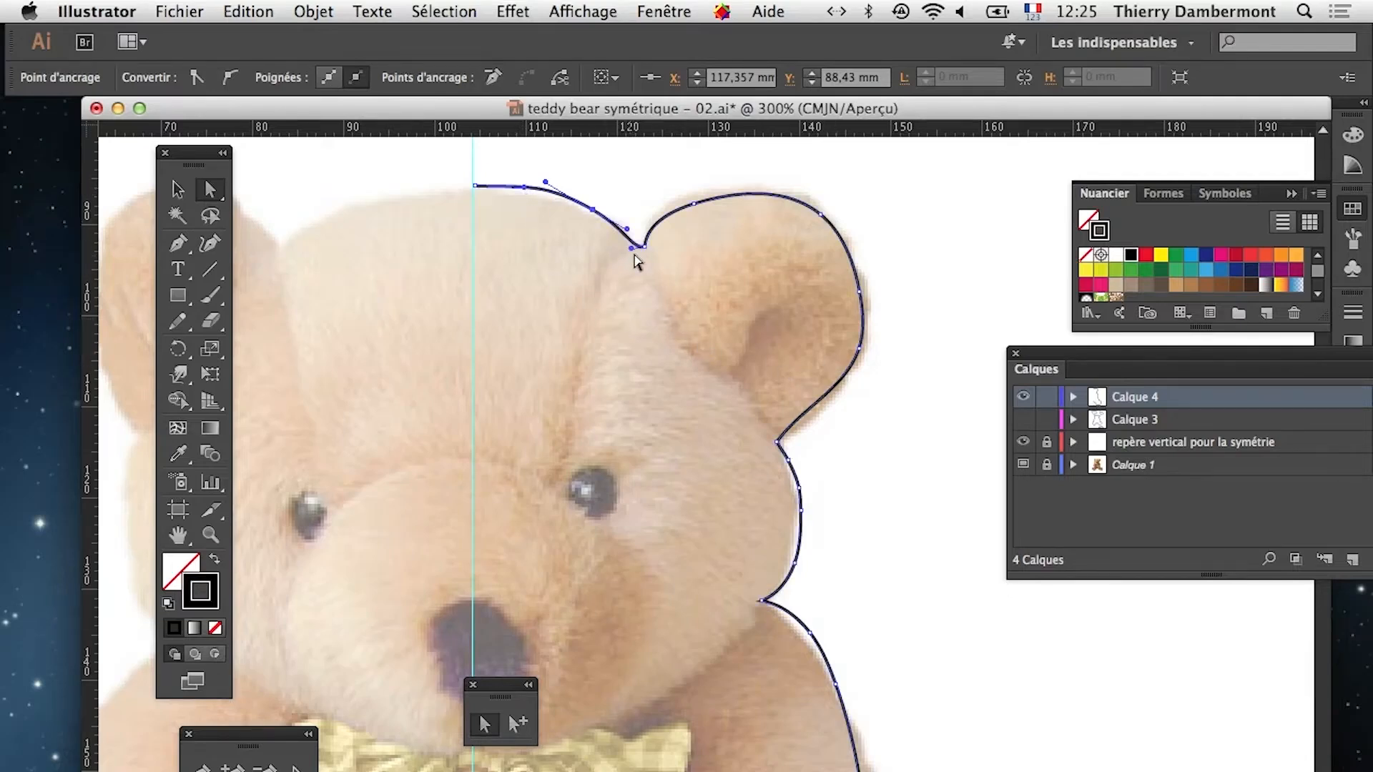
Apply a Transformation effect to the pencil outline with a mirror on the X axis, 1 copy and the left-edge reference point
click(512, 11)
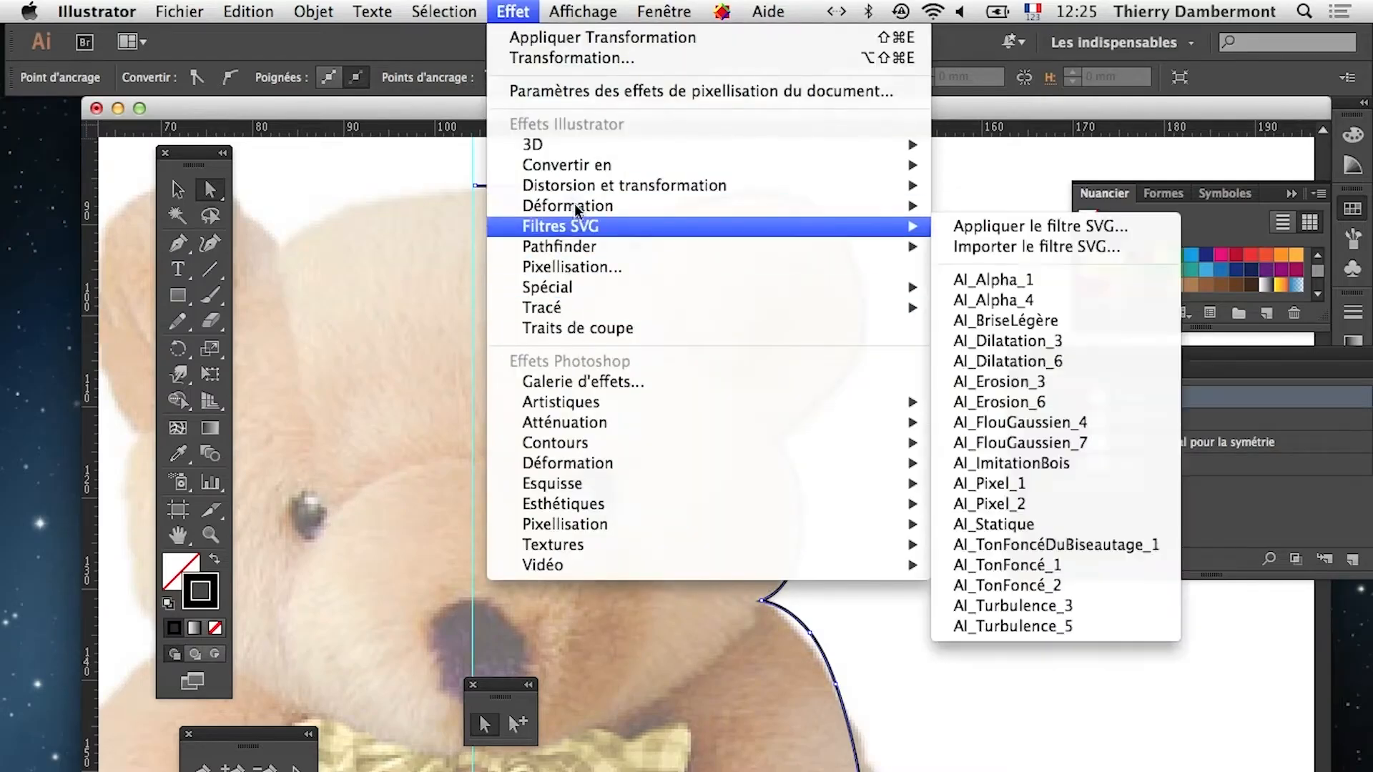
mouse_move(580, 186)
click(1028, 287)
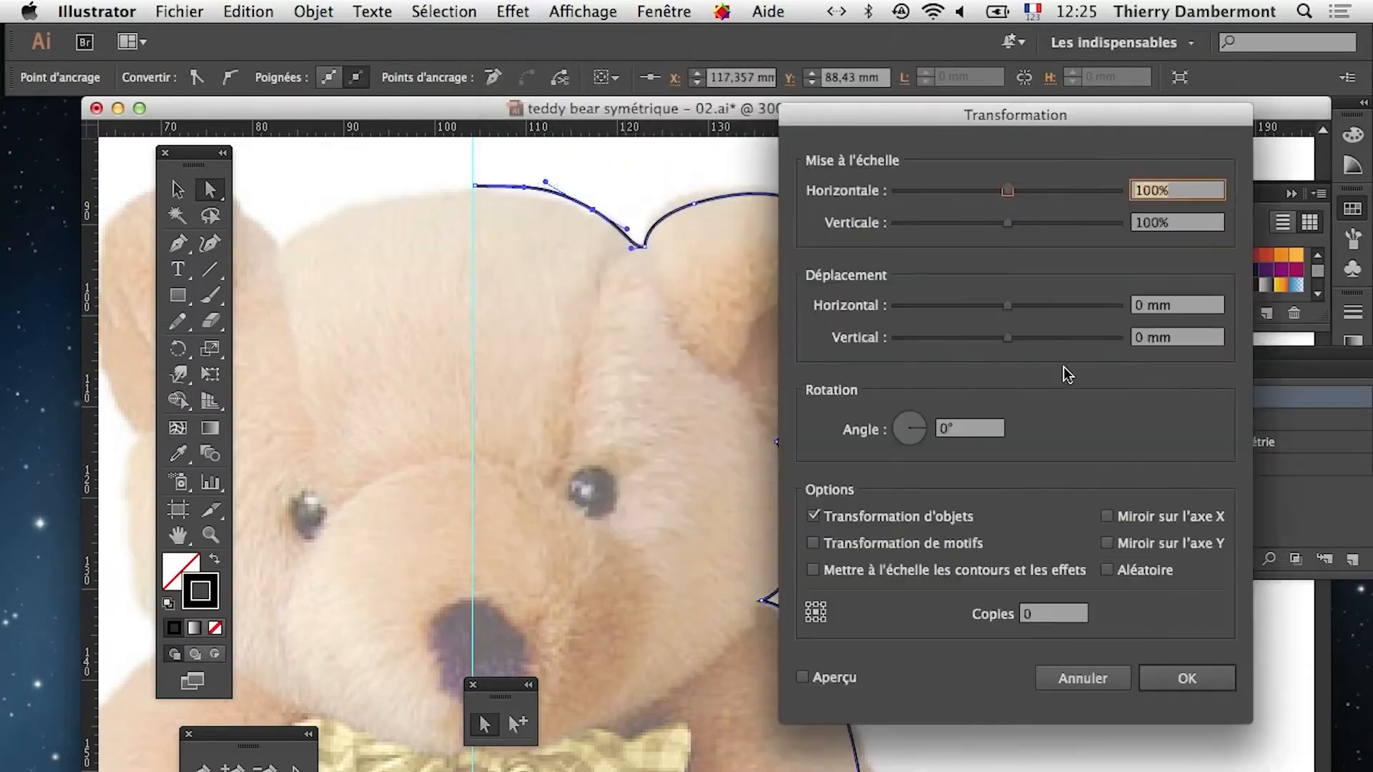
click(1163, 528)
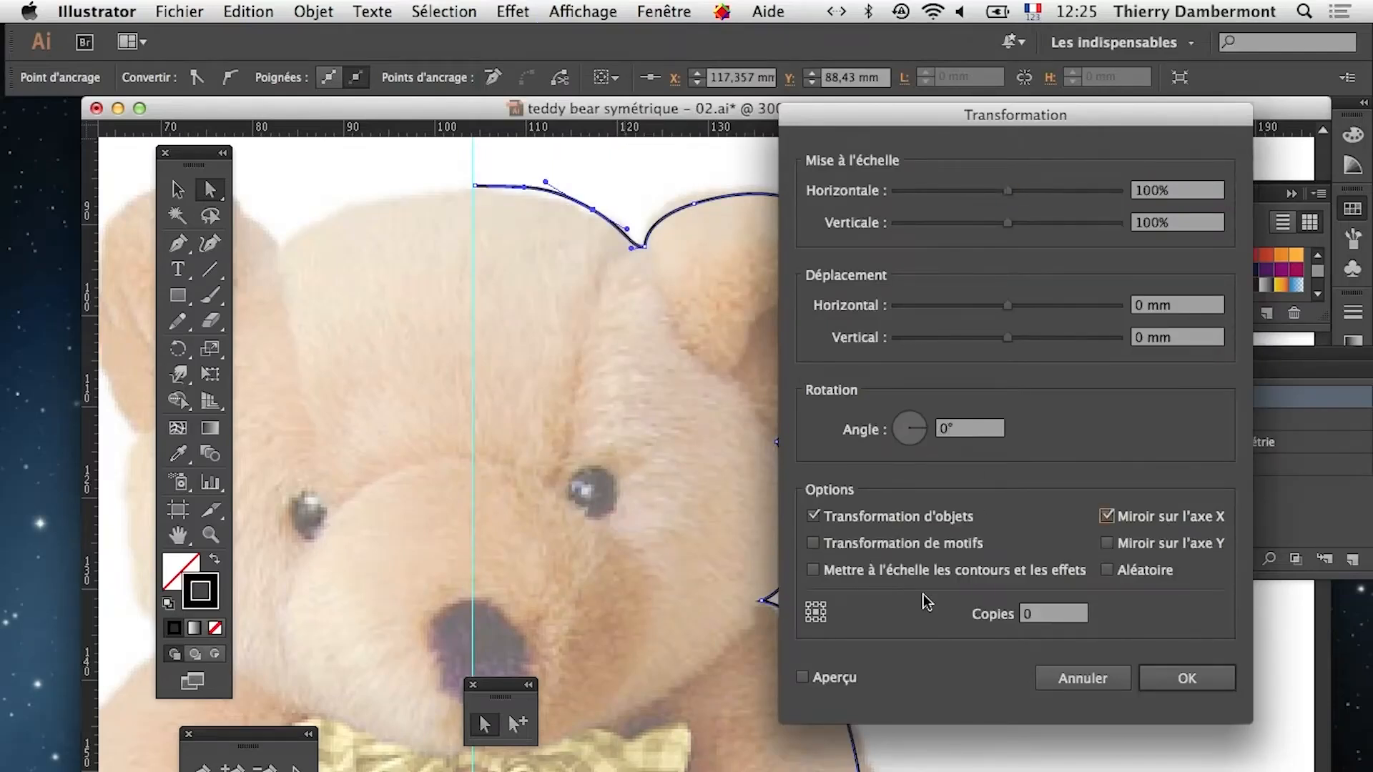
click(1042, 618)
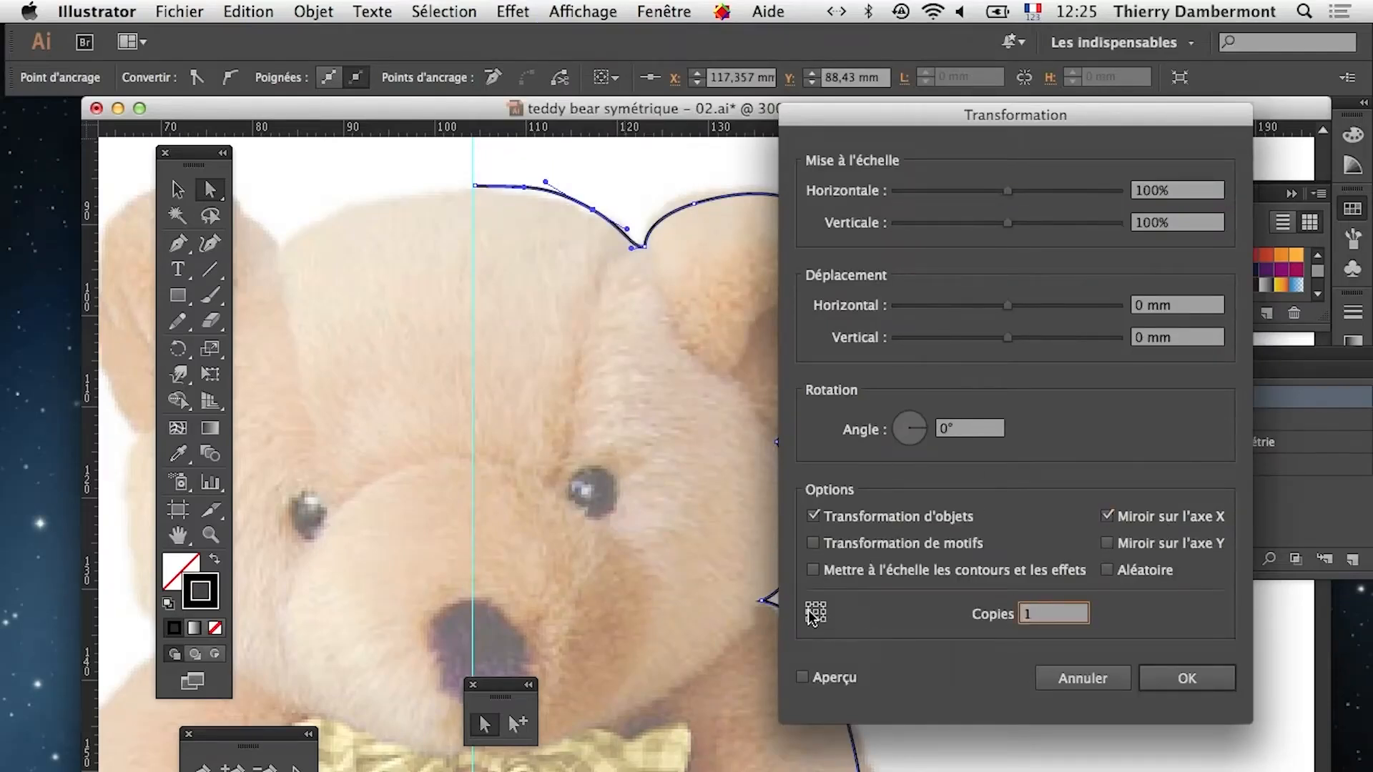
click(803, 676)
click(1161, 685)
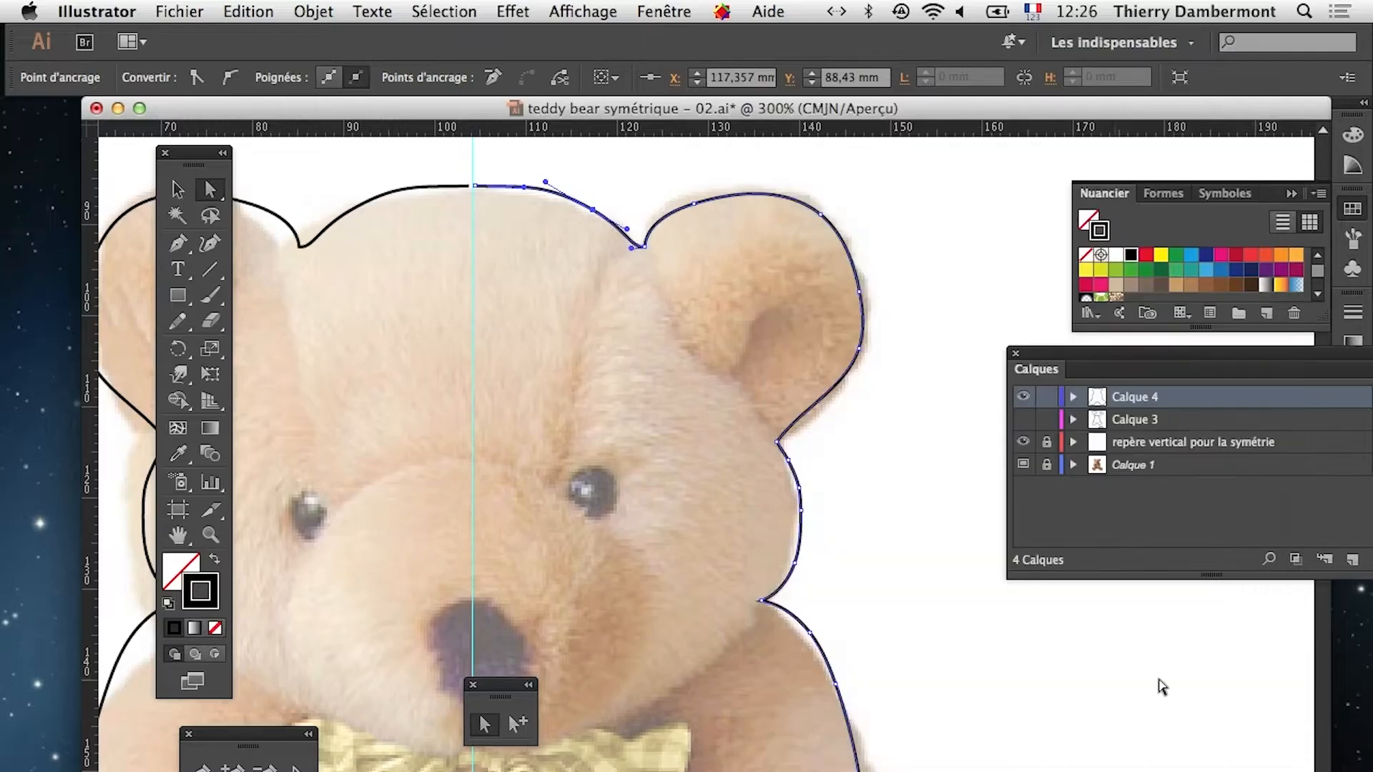
Hide Calque 4 and show Calque 3 to compare the mirrored pencil outline with the Pen tool version
alt+click(676, 545)
alt+click(676, 547)
drag(671, 601, 674, 377)
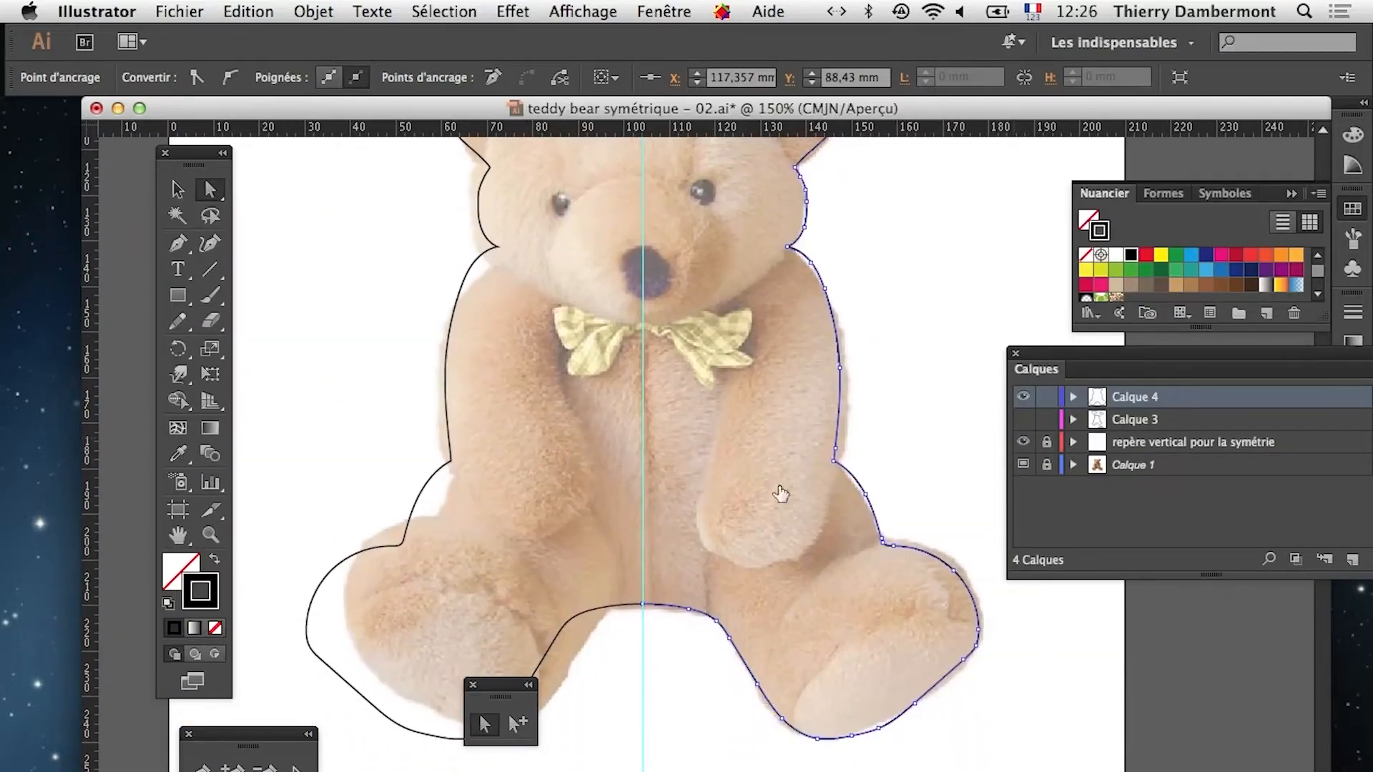
click(1025, 397)
click(1024, 419)
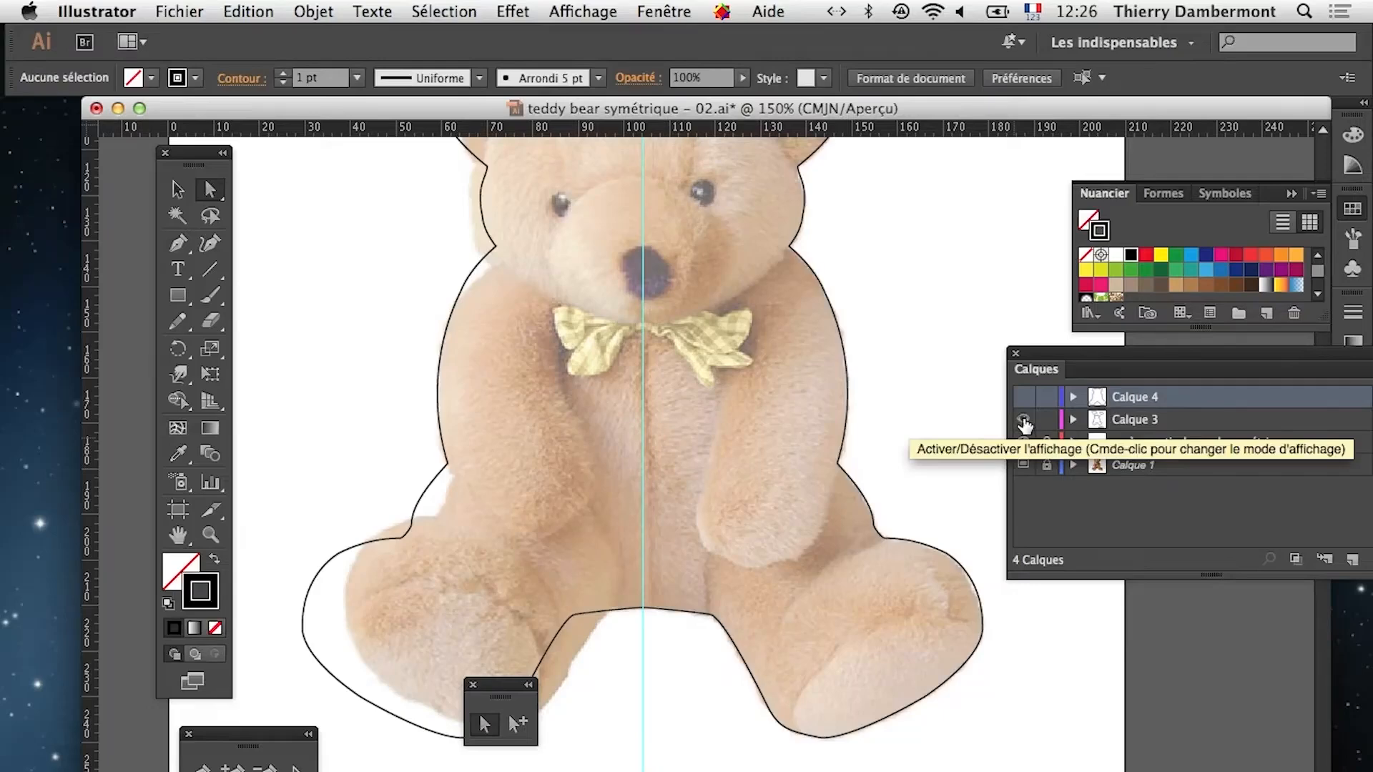
click(1024, 422)
click(1024, 420)
click(1025, 421)
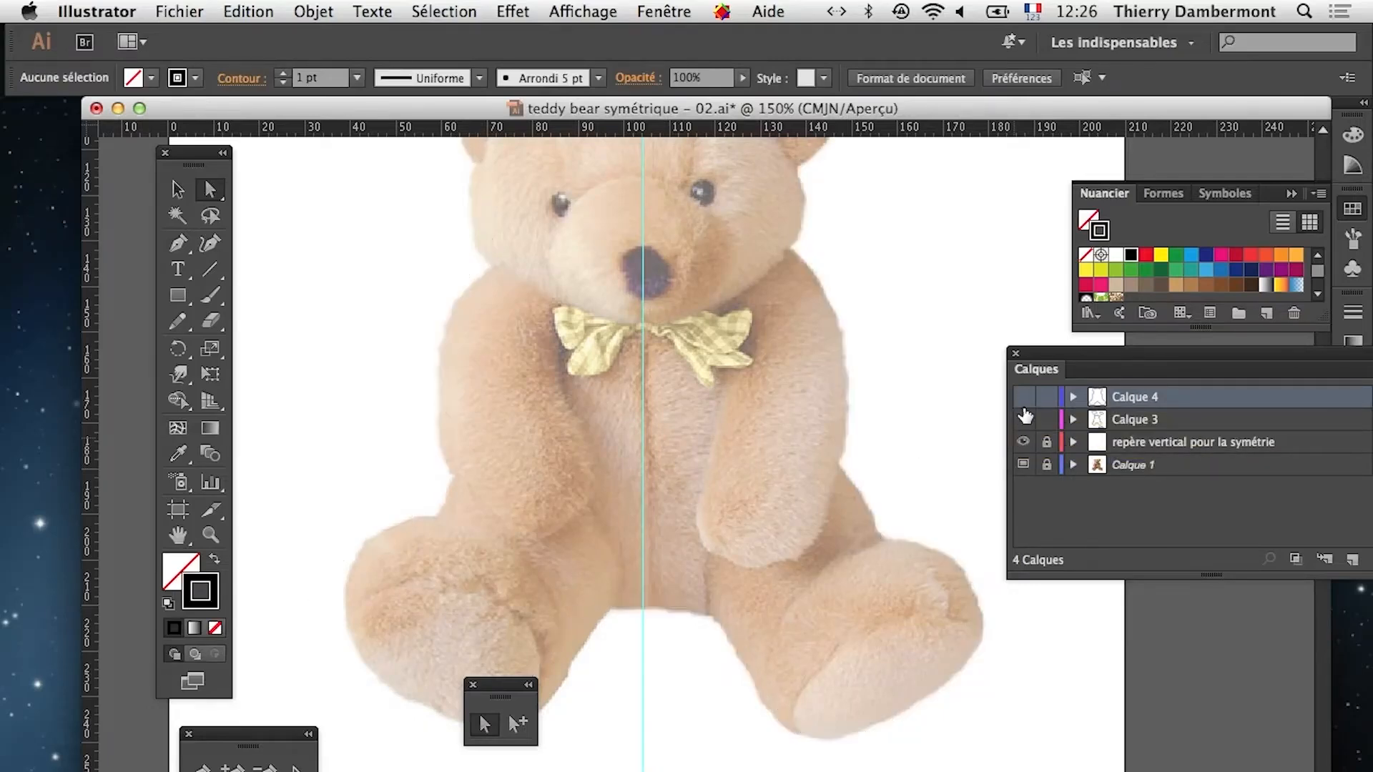
click(1024, 422)
Examine how closely the Pen tool outline follows the bear's arm, leg and foot, and its overall silhouette
click(888, 538)
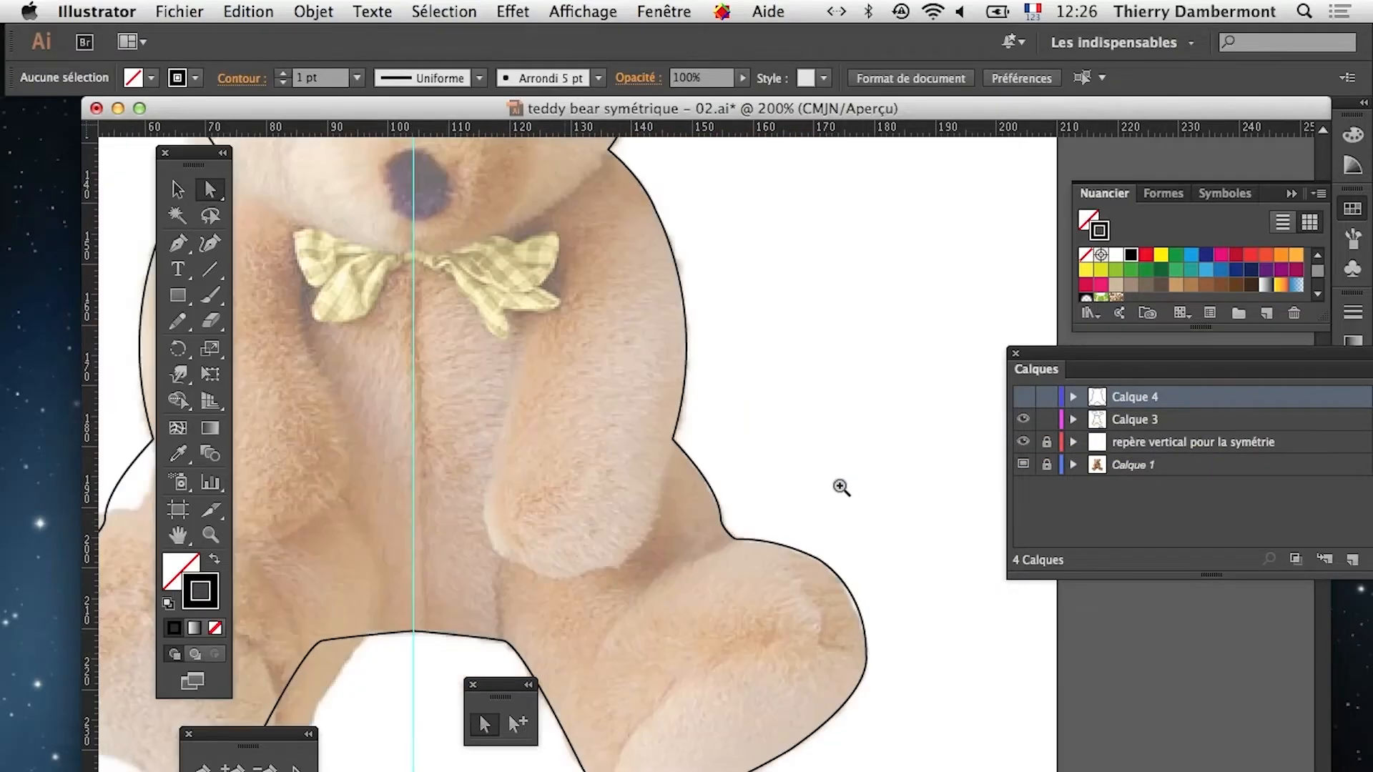
click(651, 457)
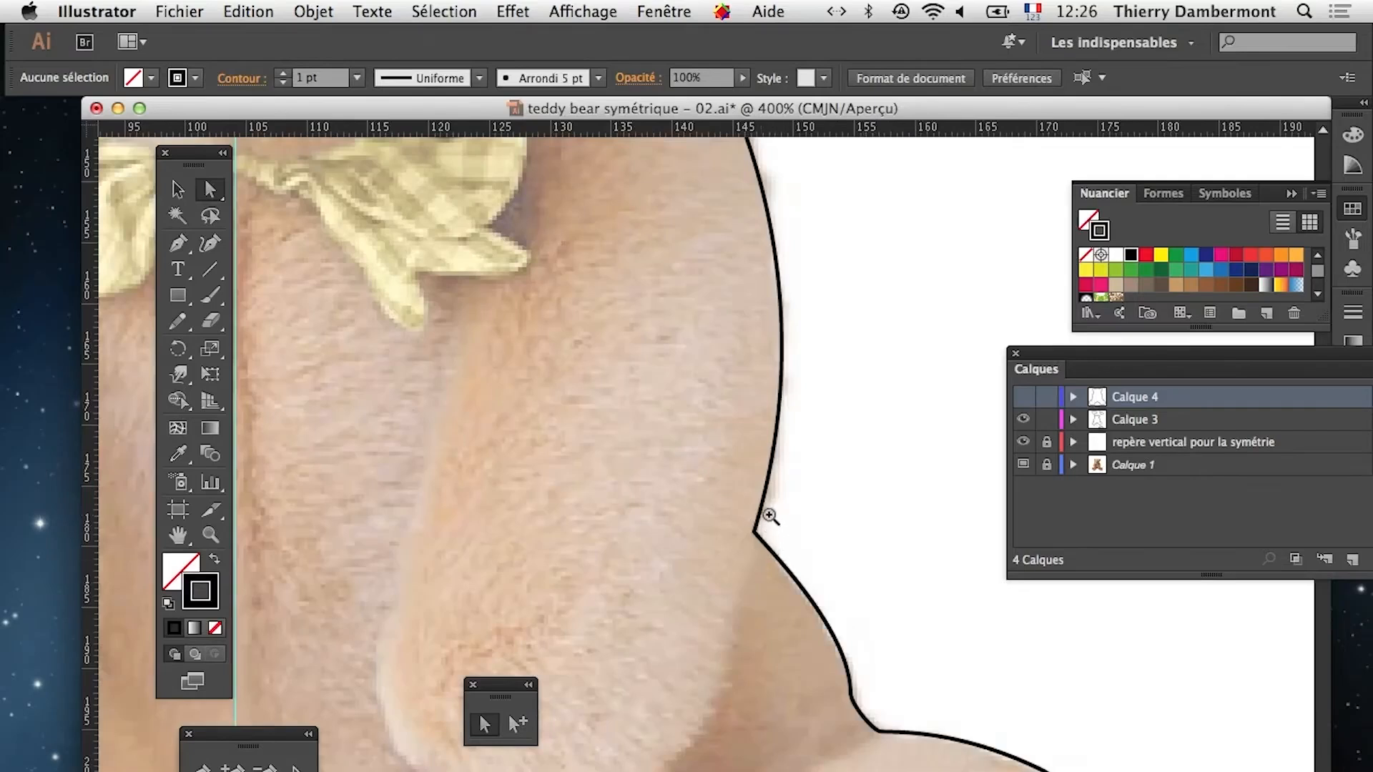
alt+click(751, 613)
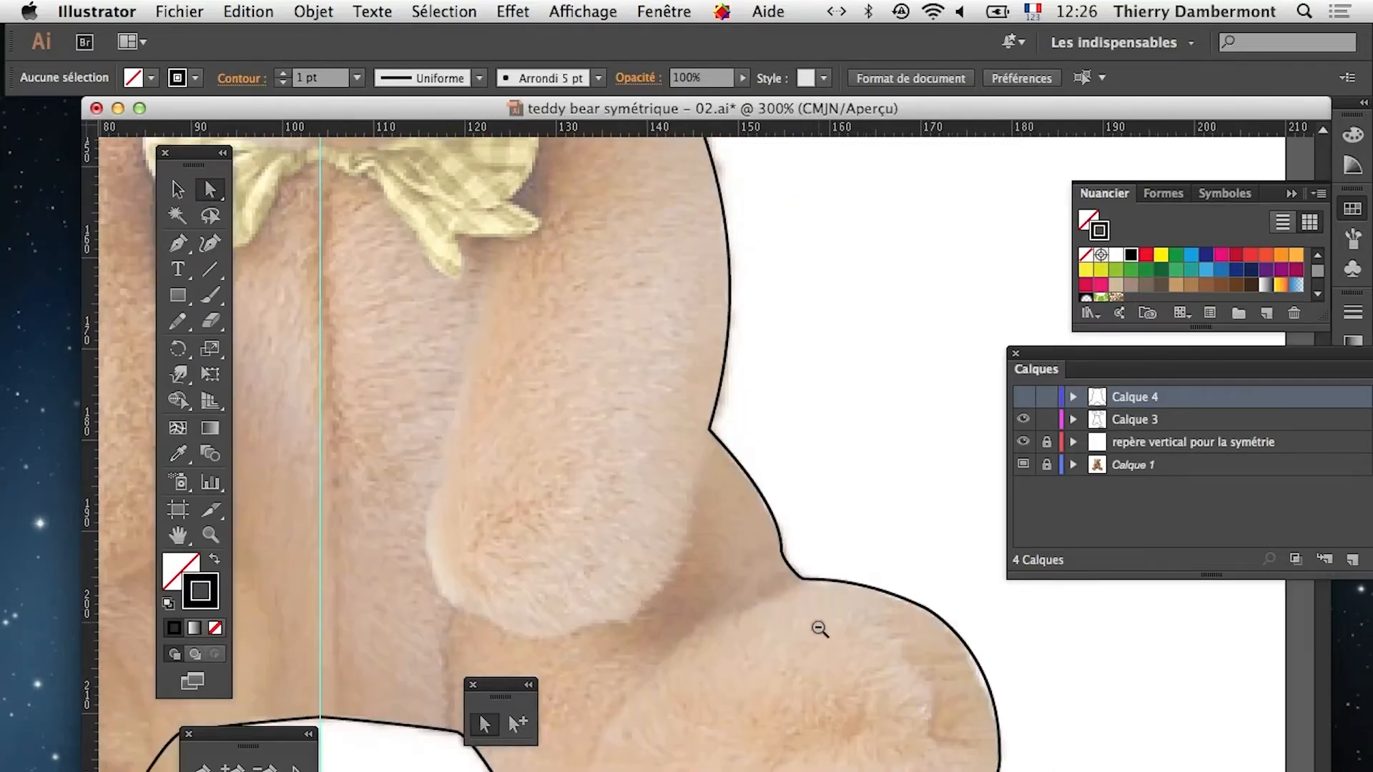
alt+click(818, 629)
alt+click(815, 629)
drag(646, 549, 692, 576)
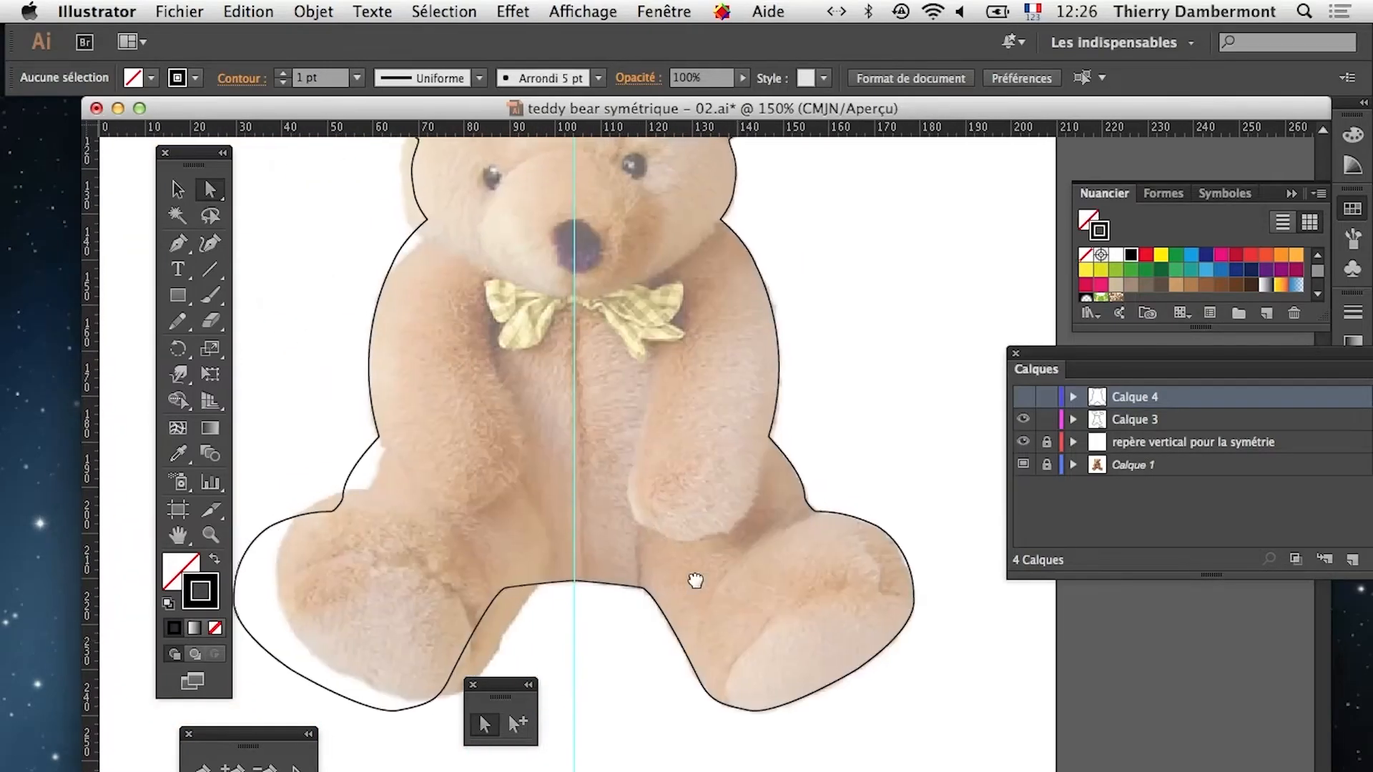
alt+click(714, 615)
drag(738, 430, 738, 564)
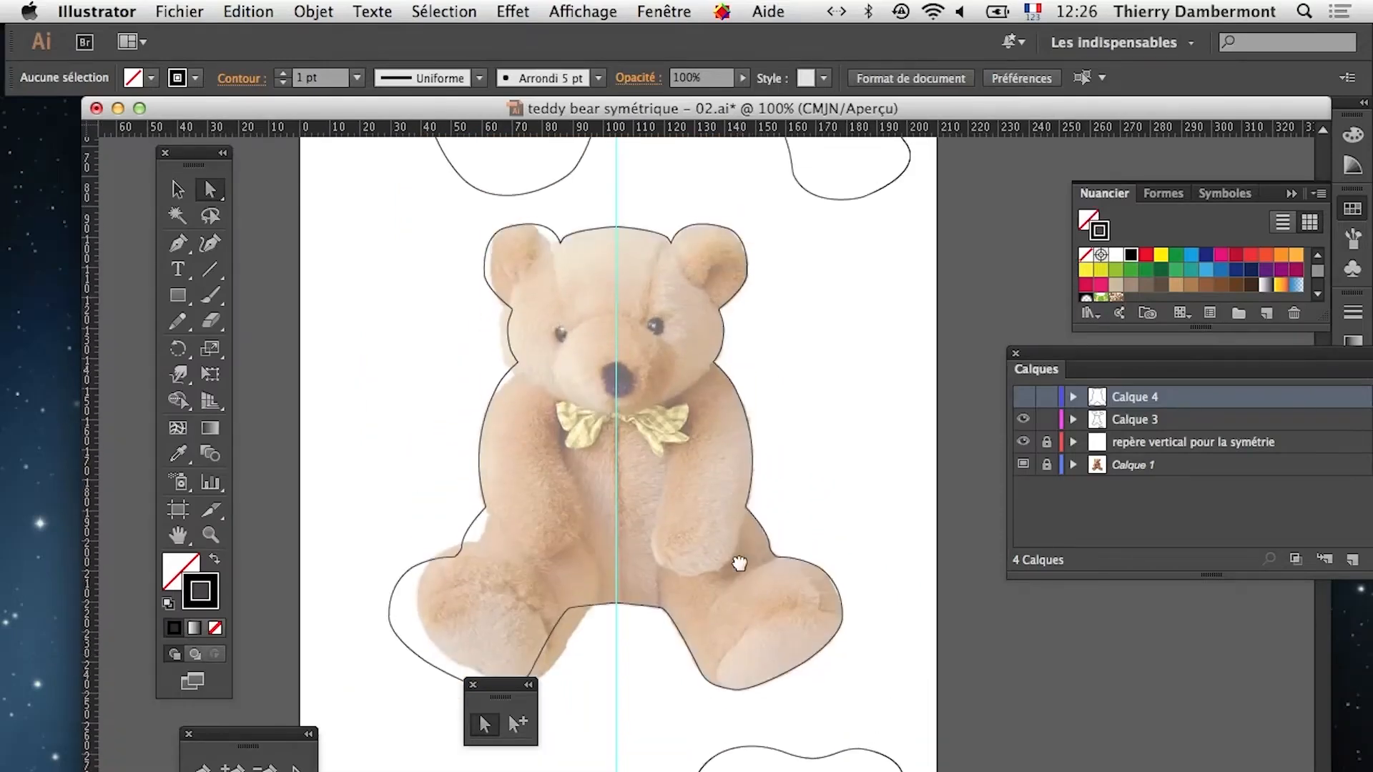
drag(717, 671, 754, 628)
Close the small floating selection tools palette and delete the layer Calque 4 that holds the pencil outline
drag(501, 685, 1090, 607)
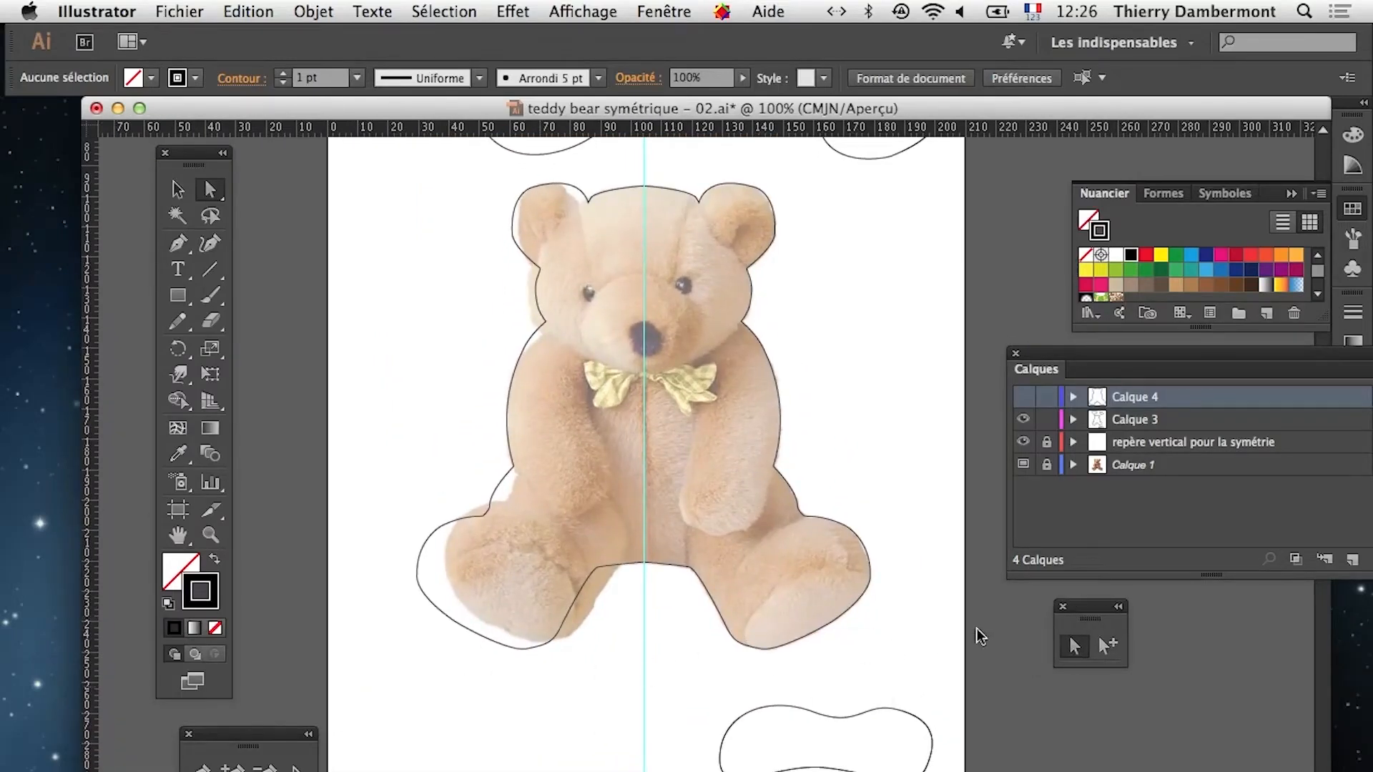
click(1063, 607)
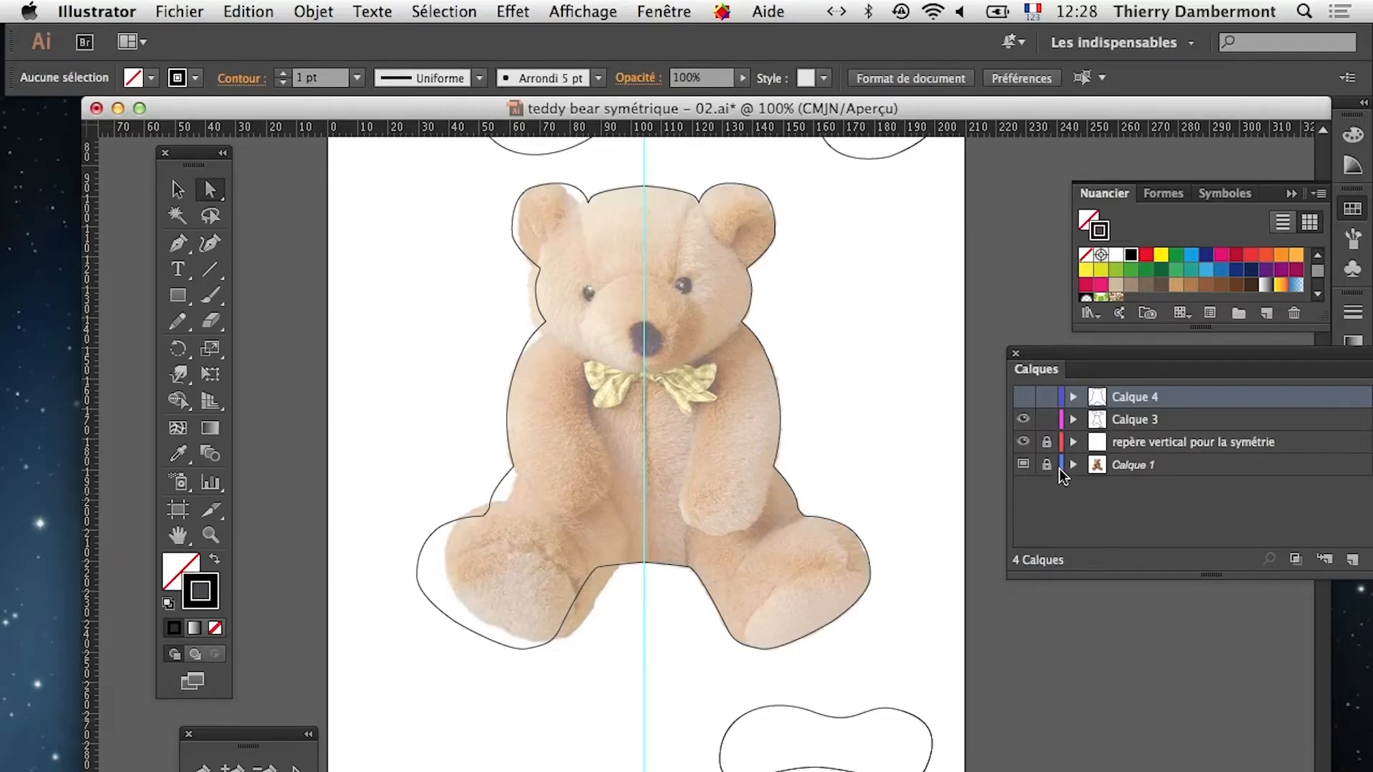
drag(1069, 355, 894, 350)
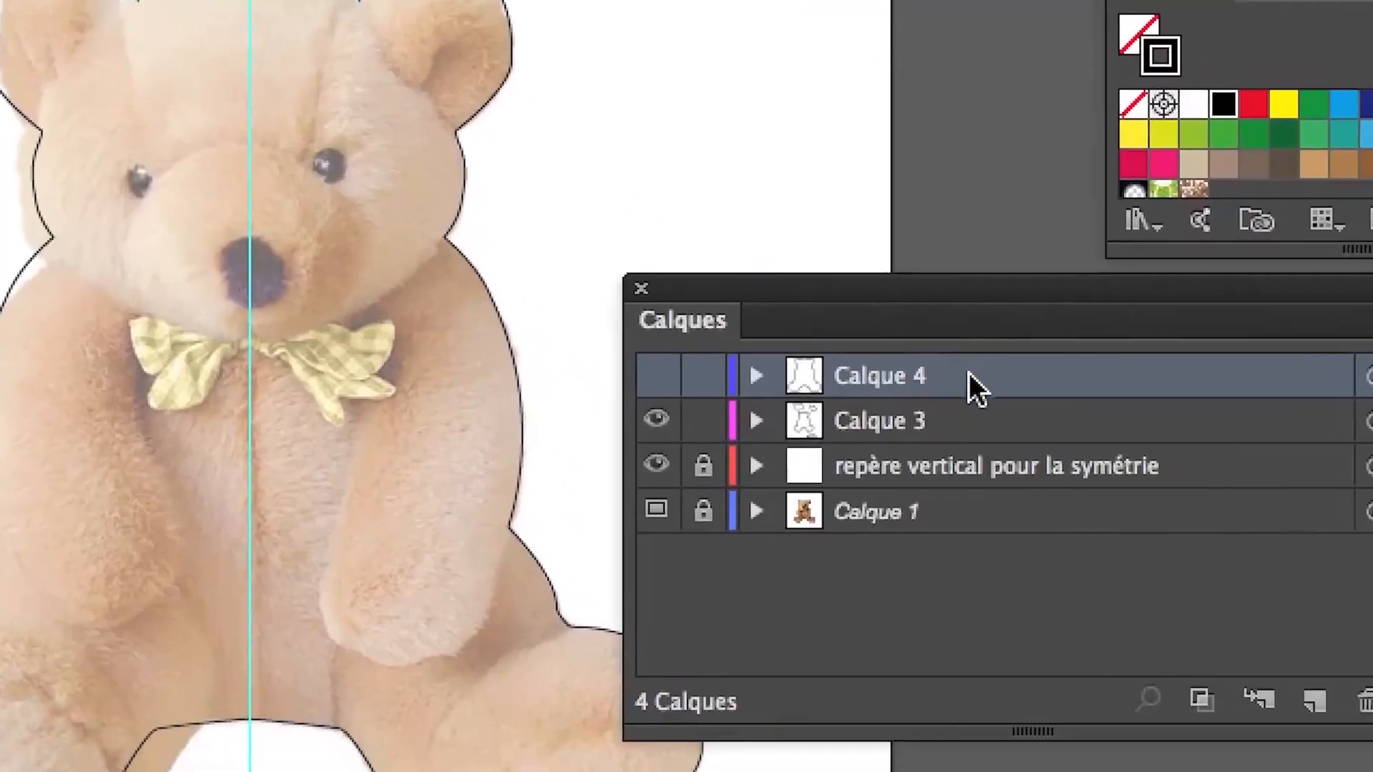
drag(1086, 420, 1369, 705)
drag(1101, 476, 1124, 513)
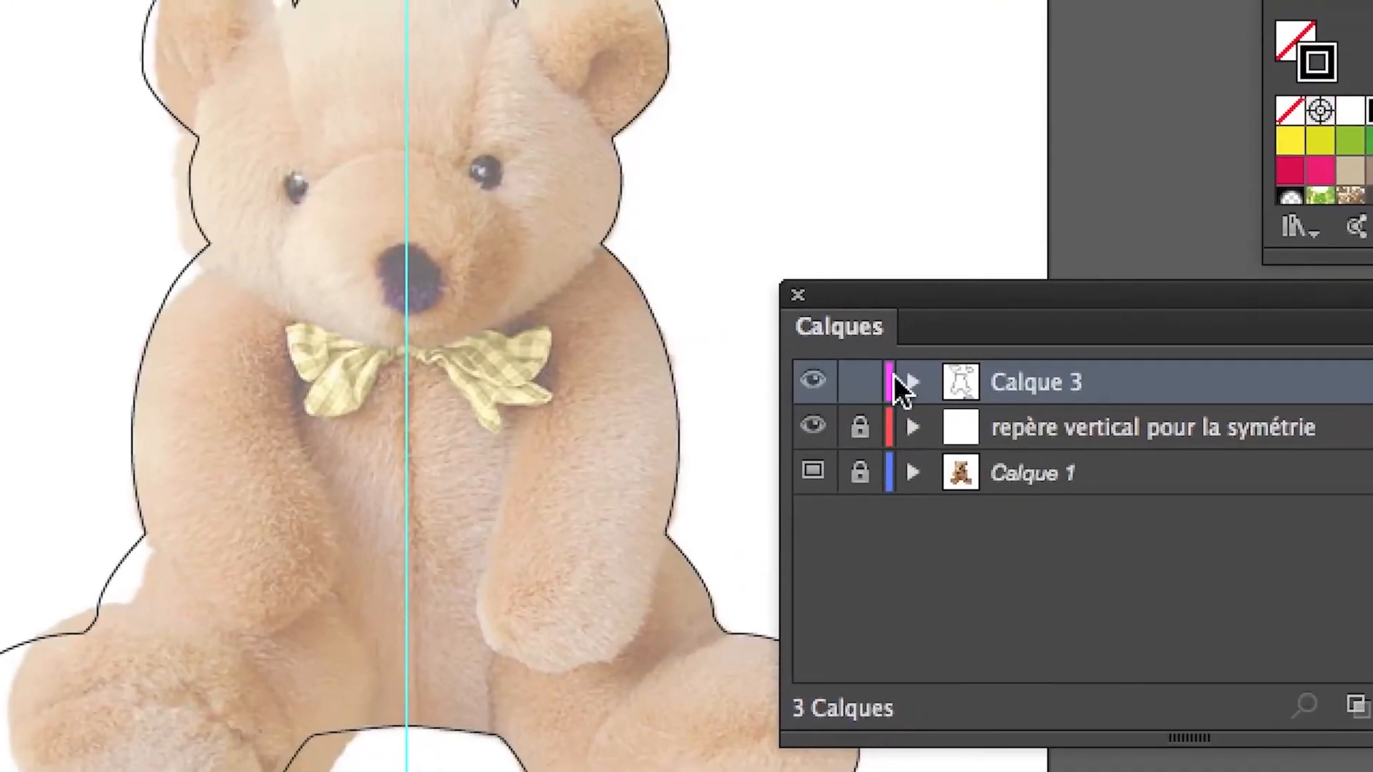
Expand Calque 3 and delete its three upper paths, keeping only the bear outline
click(960, 377)
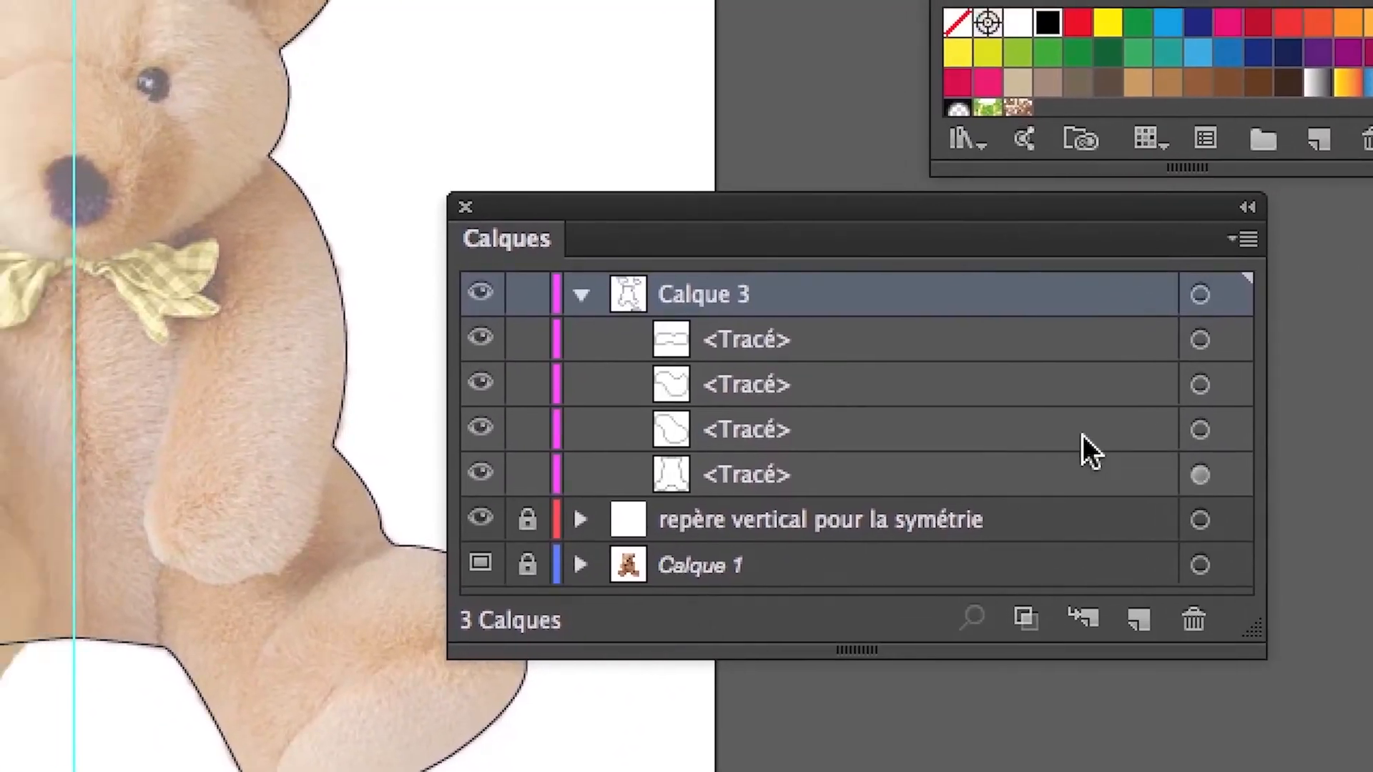
click(1083, 435)
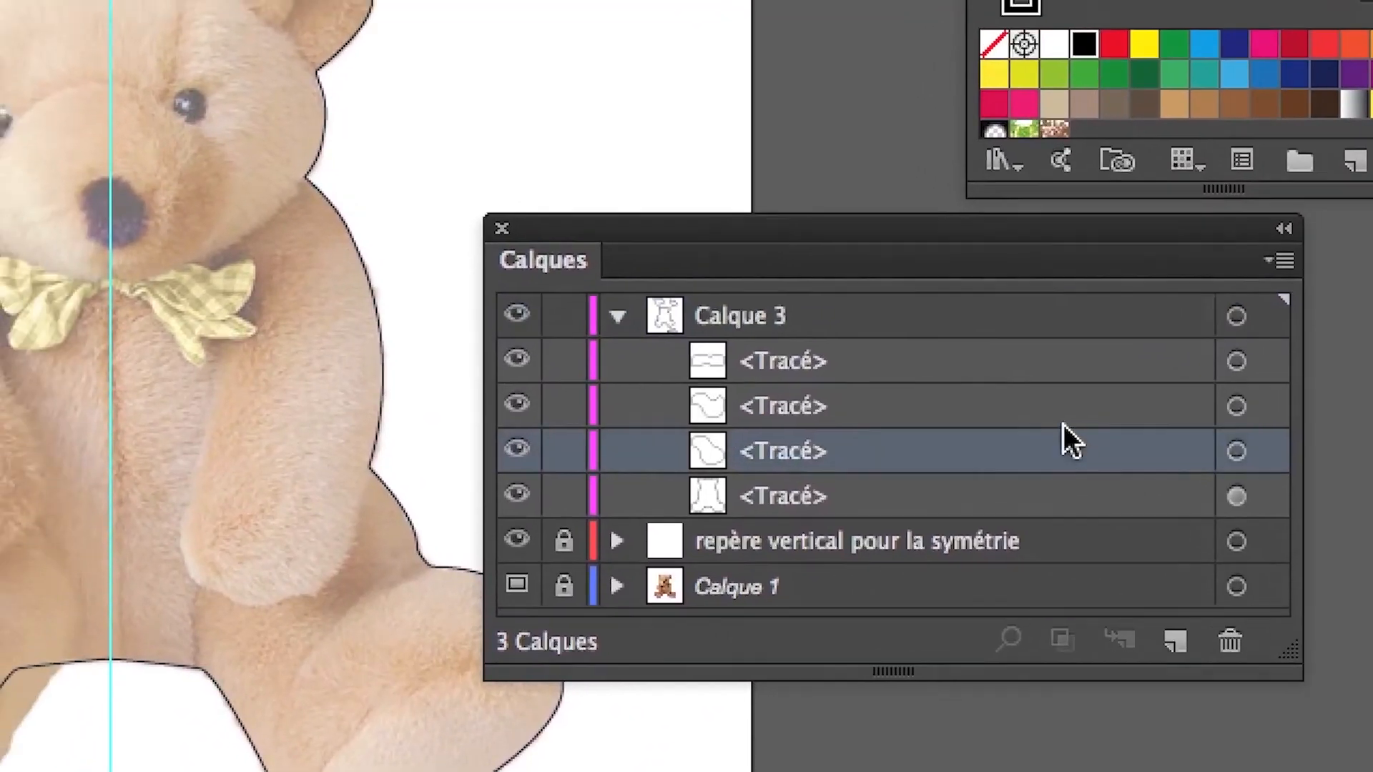
shift+click(1021, 392)
shift+click(968, 330)
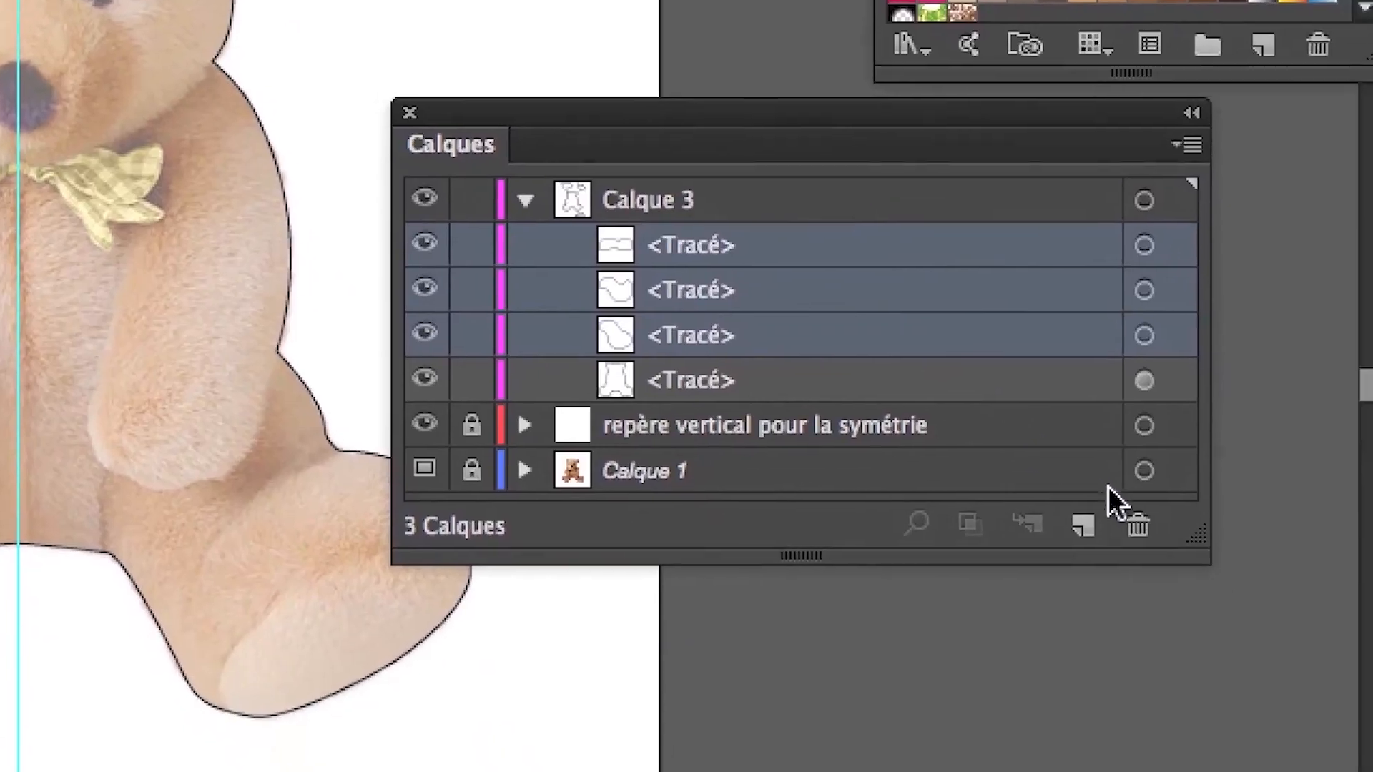
click(1267, 688)
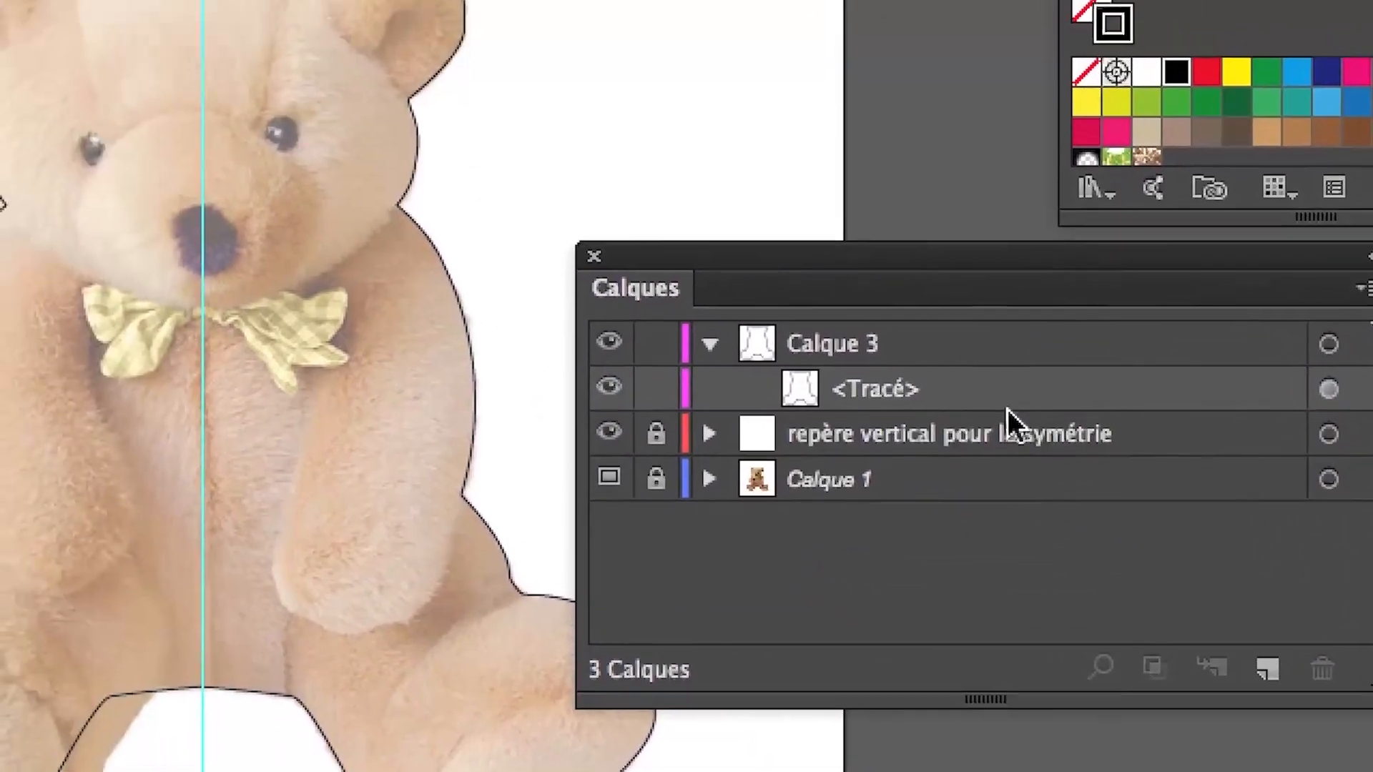
Select the bear outline path in Calque 3 and hide the swatches to clear space beside the artwork
click(844, 275)
click(1122, 402)
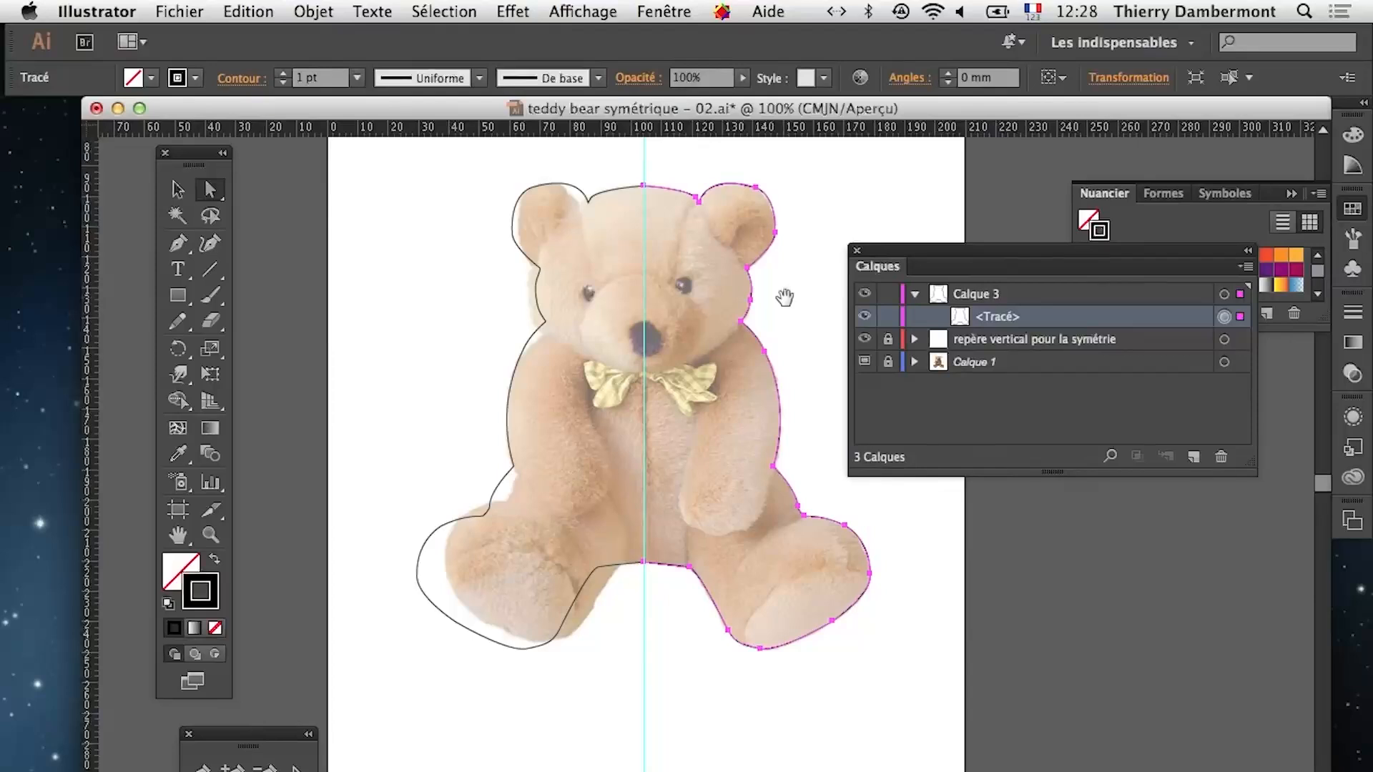
drag(784, 297, 713, 347)
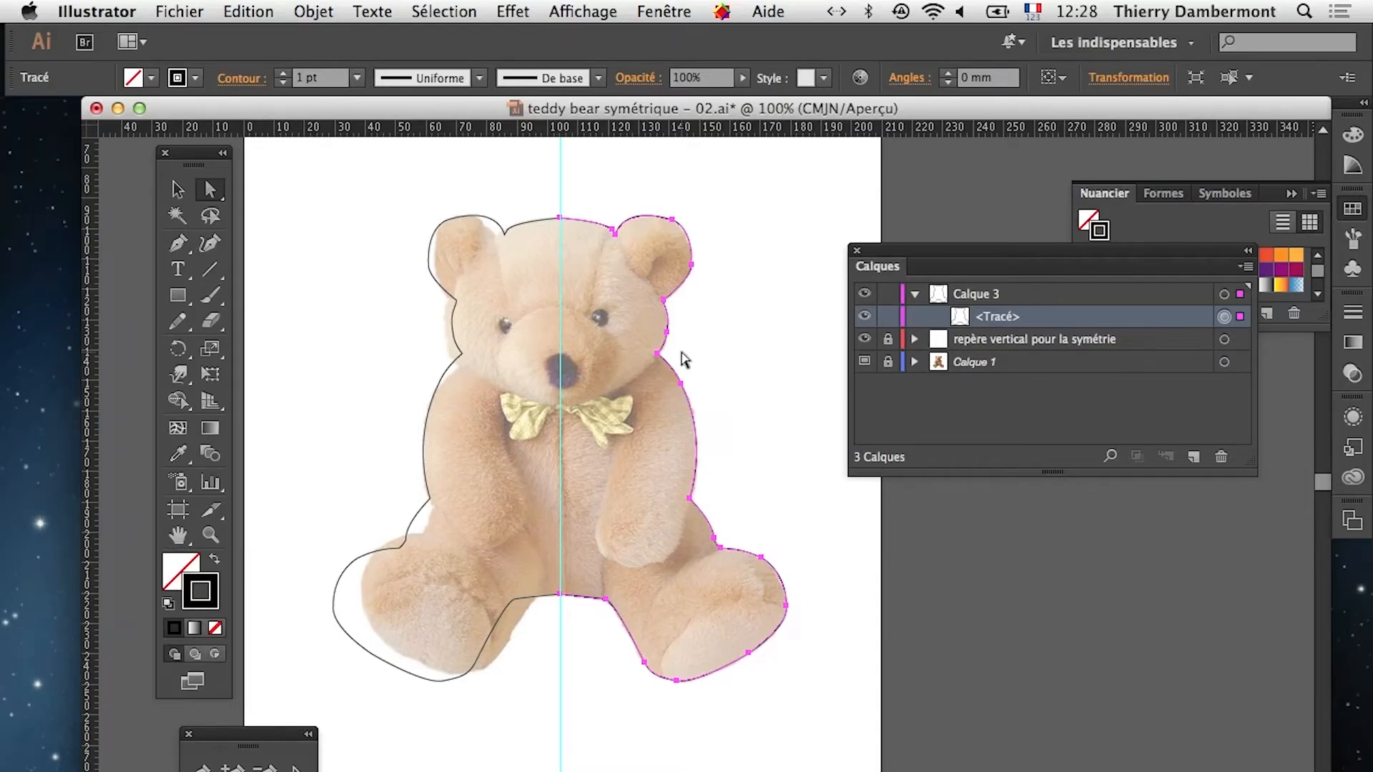
drag(965, 265, 939, 223)
click(1358, 204)
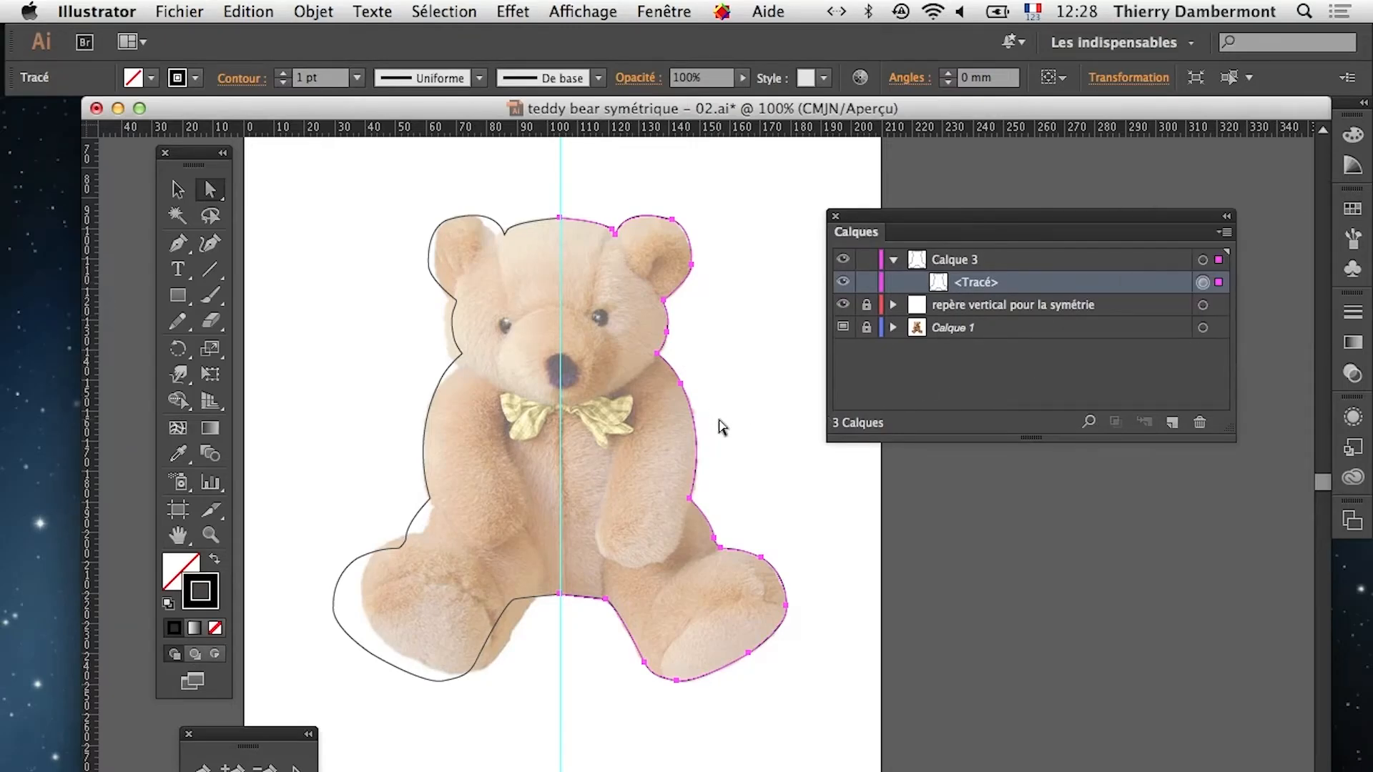
Draw a closed curved path around the bear's eye to the right of the symmetry guide with the Pen tool
click(659, 443)
click(654, 413)
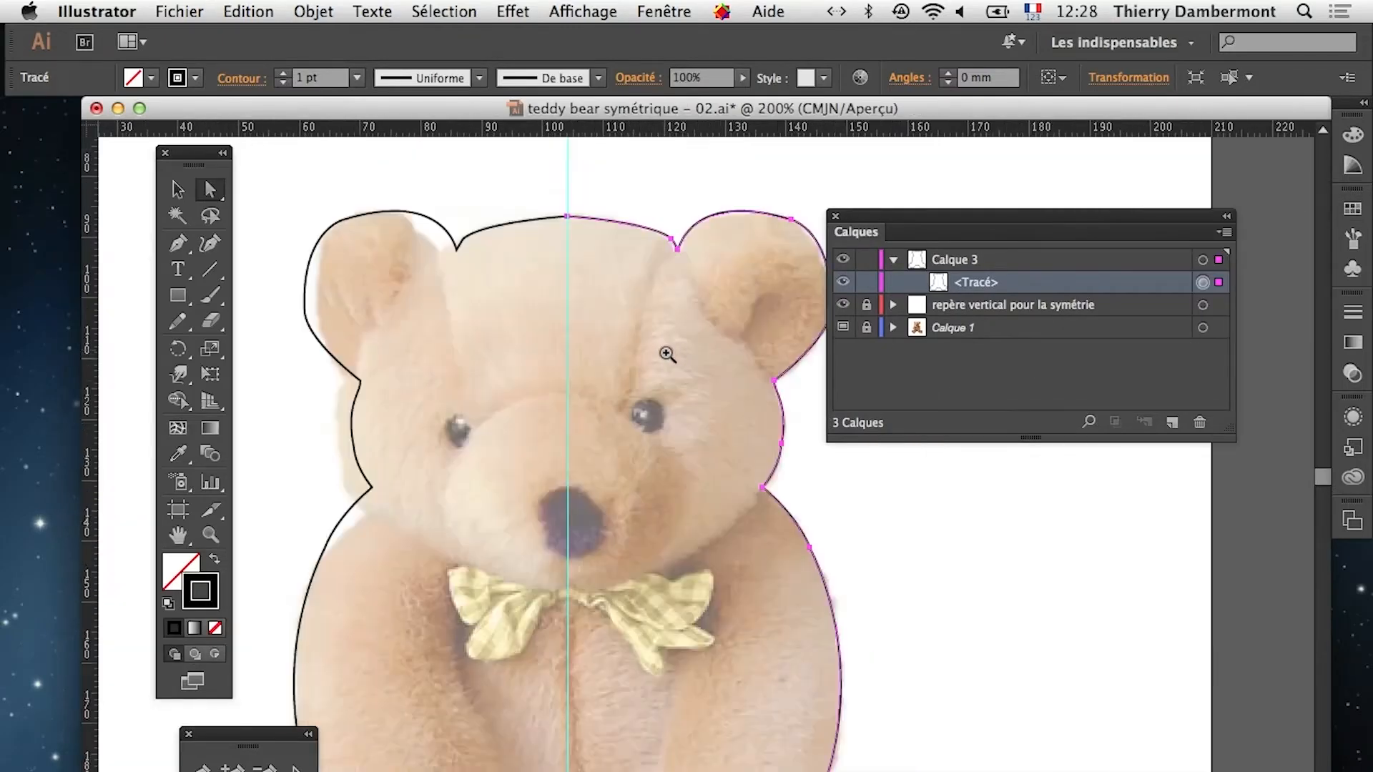
click(656, 429)
drag(573, 419, 432, 398)
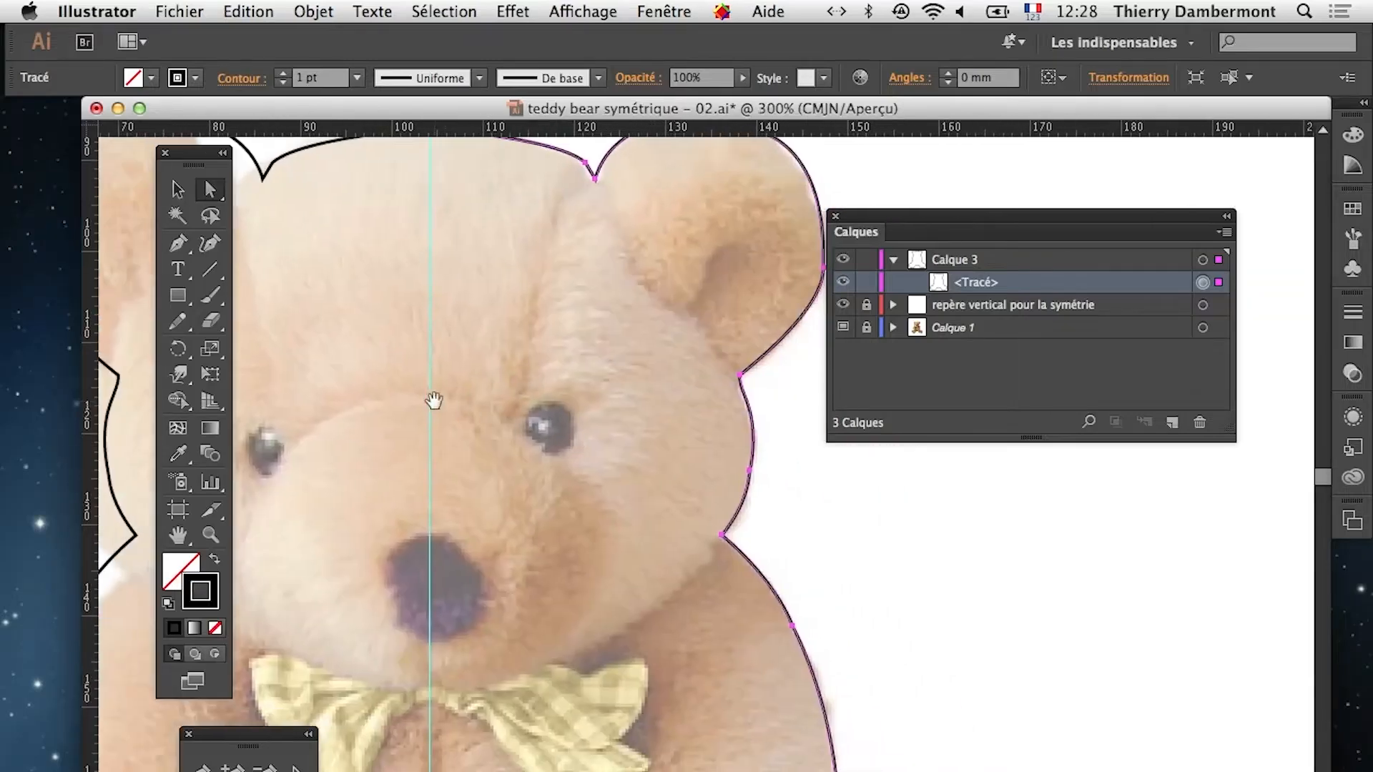
click(432, 400)
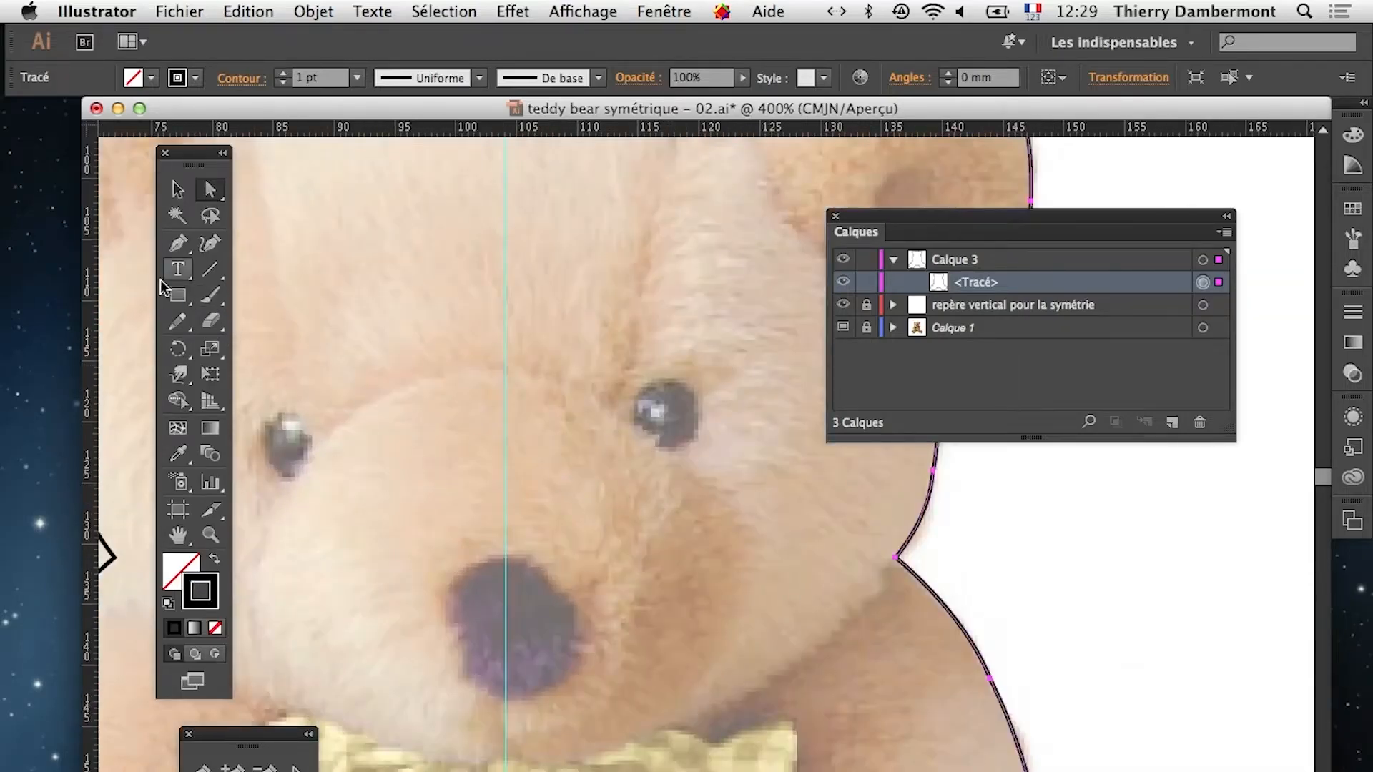
click(176, 245)
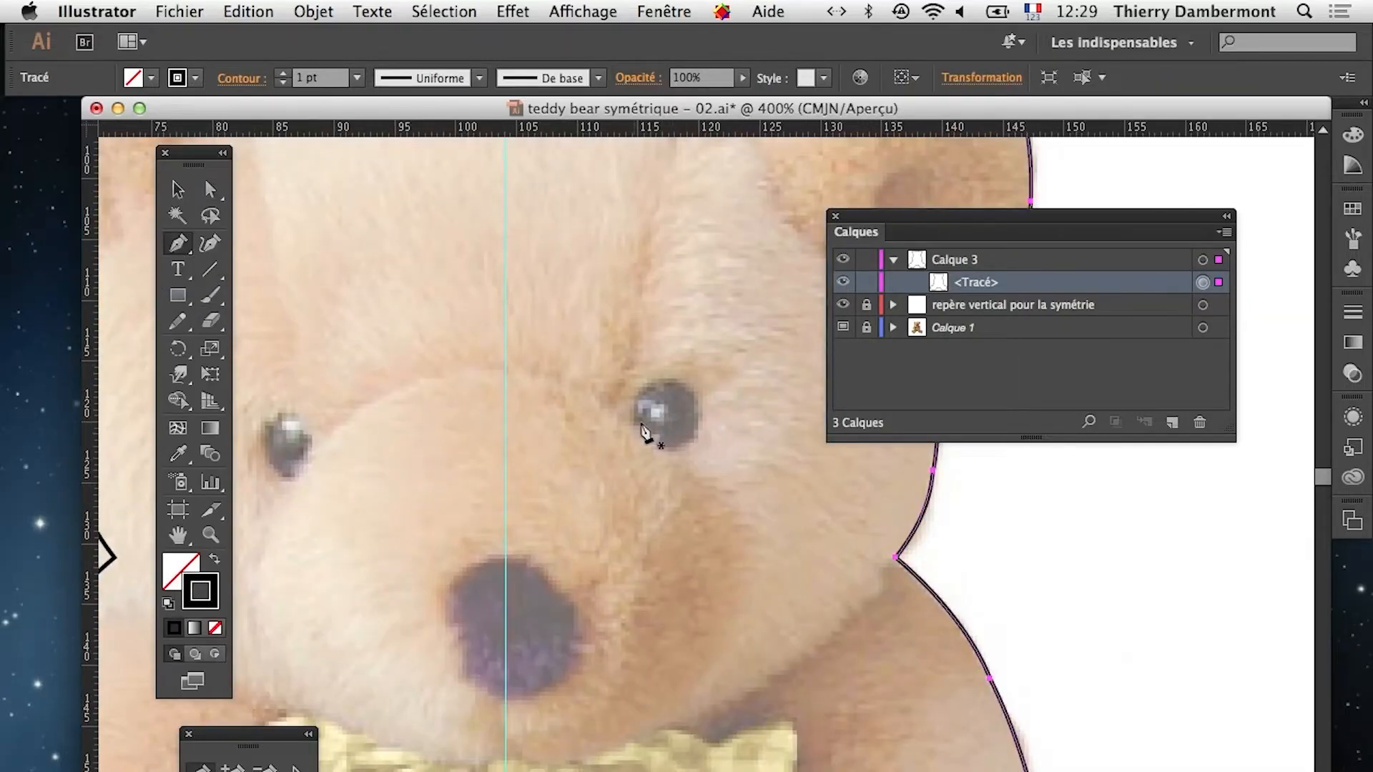
click(632, 422)
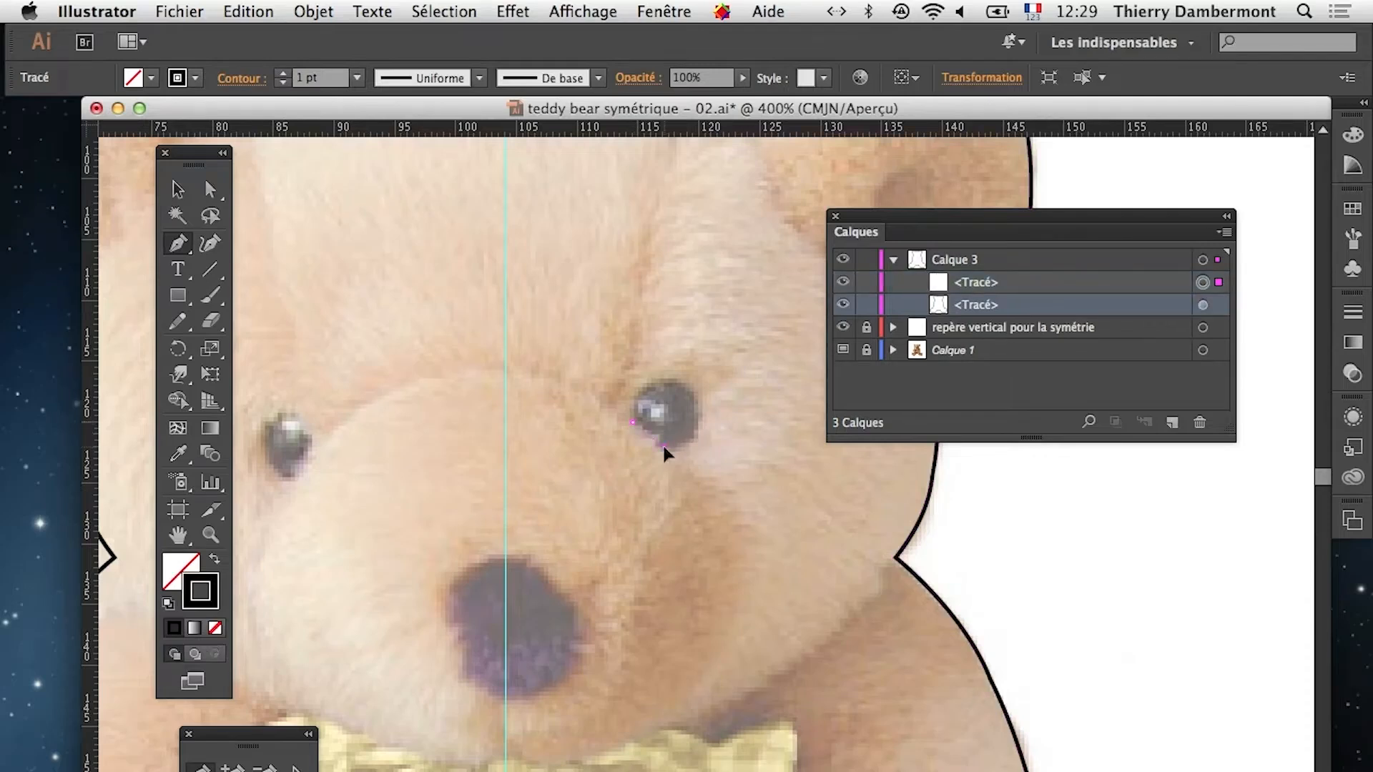
drag(671, 464, 678, 471)
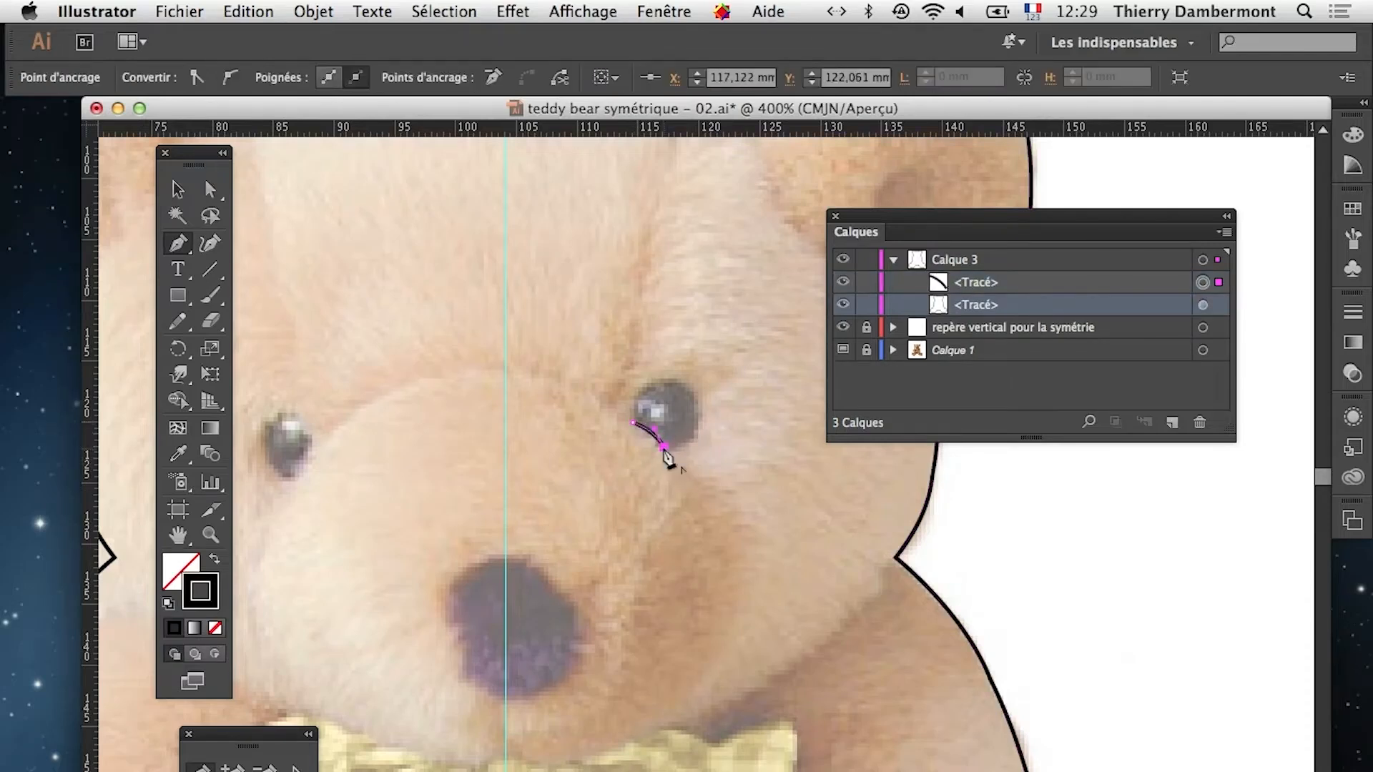
click(689, 389)
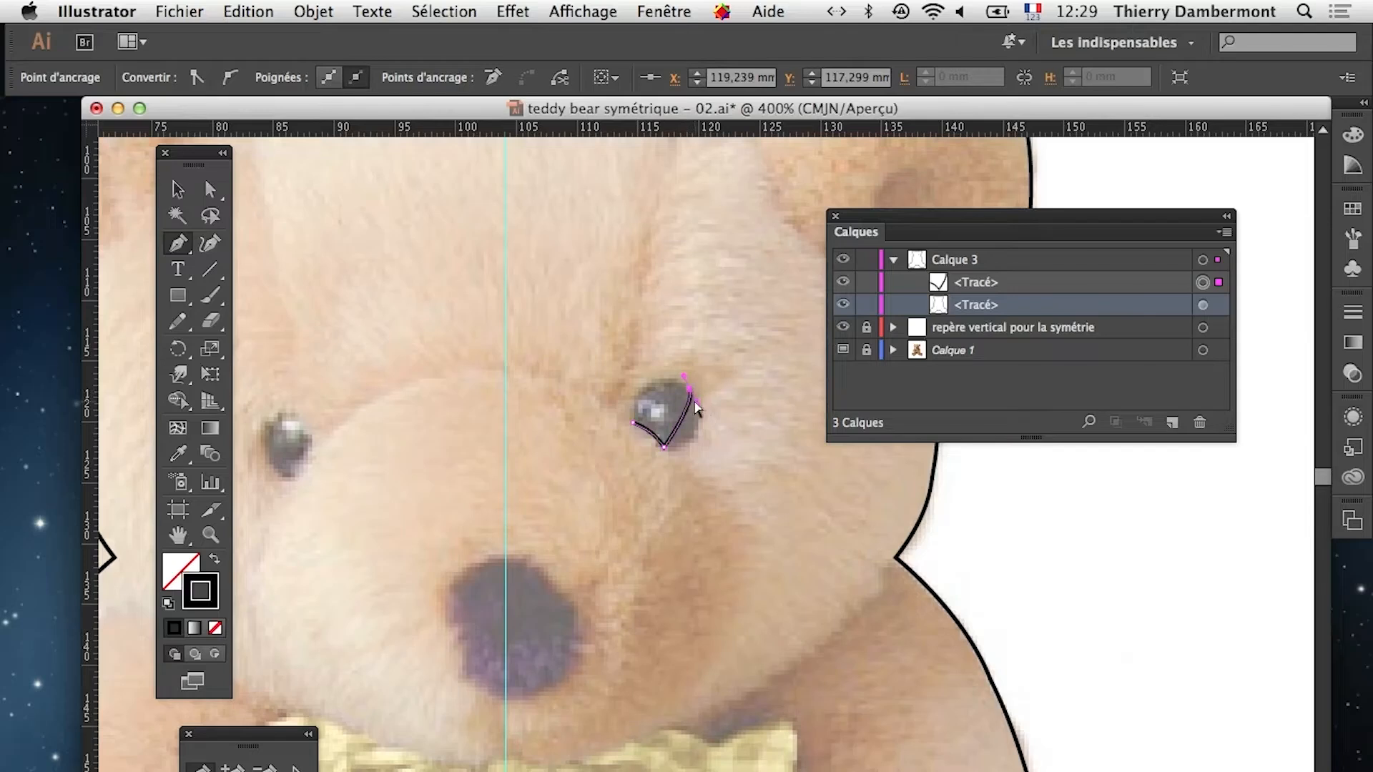
drag(722, 442, 724, 441)
drag(633, 423, 633, 444)
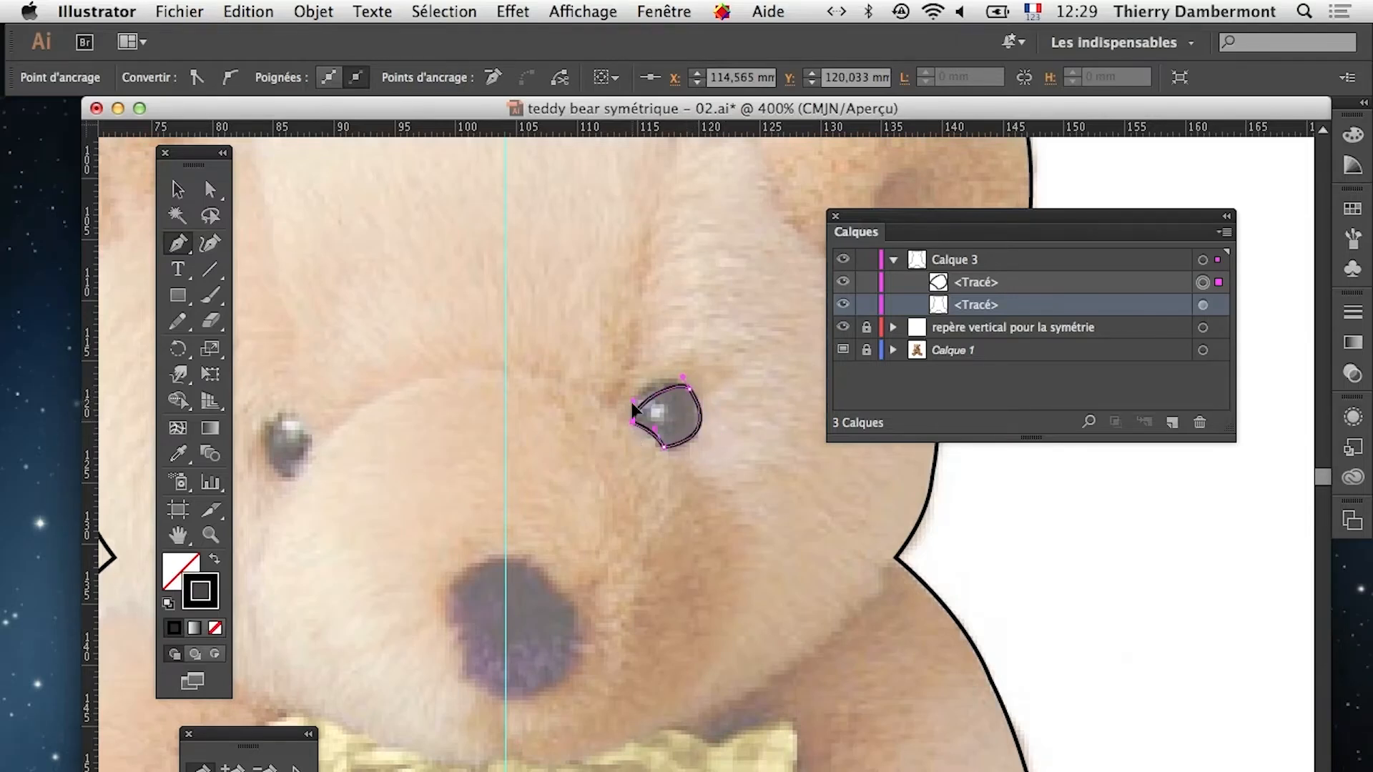
Adjust the direction handles of the eye path's inner-side and upper anchors so the curve follows the eye more roundly
drag(628, 386, 627, 369)
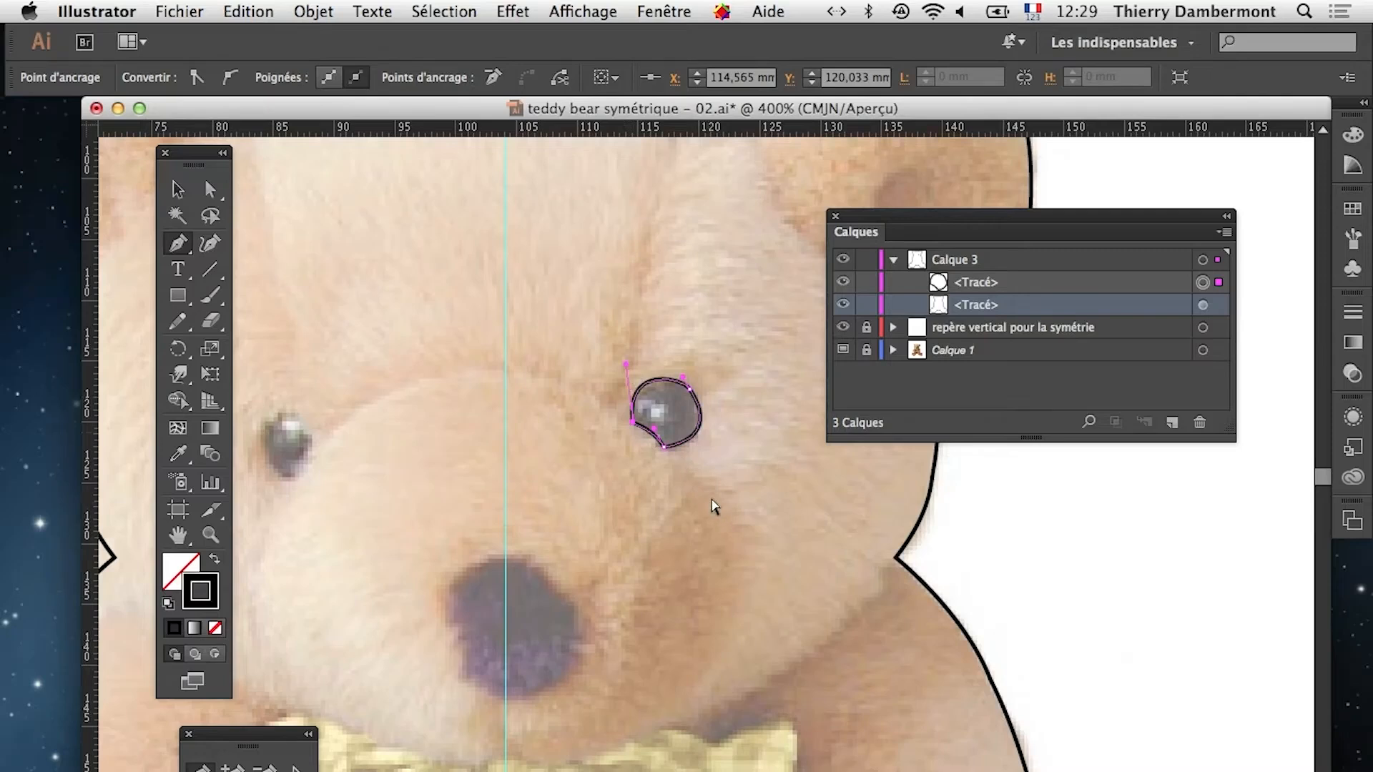
drag(724, 438, 733, 438)
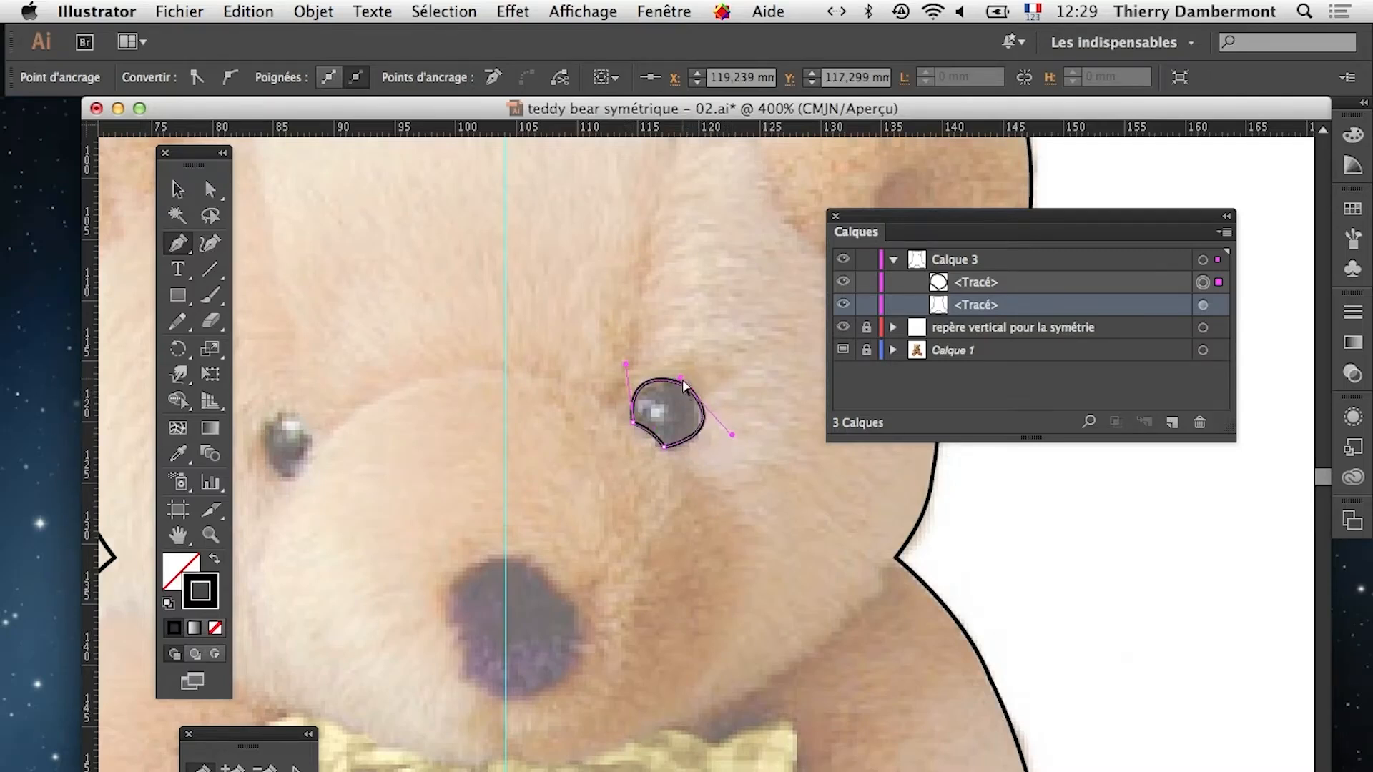
drag(684, 387, 679, 380)
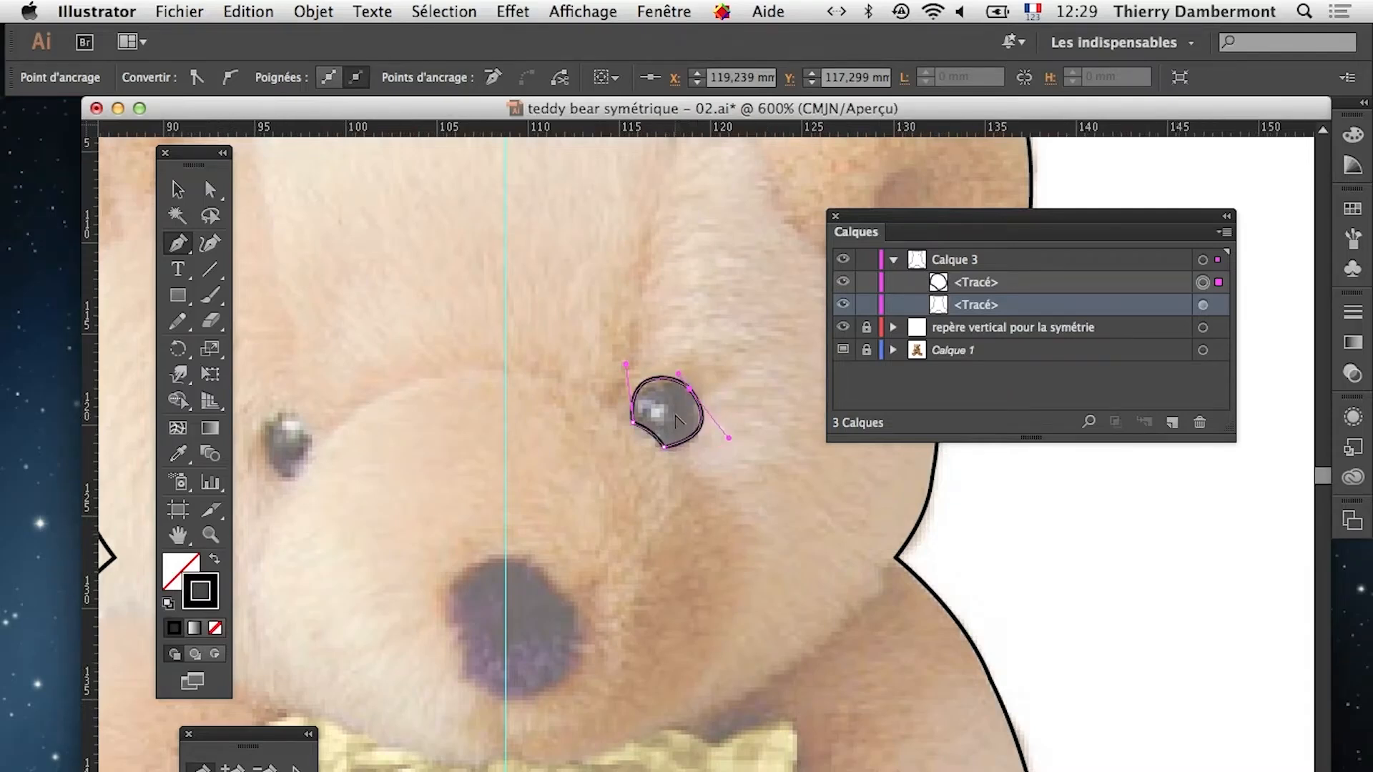
scroll(676, 418, up, 1)
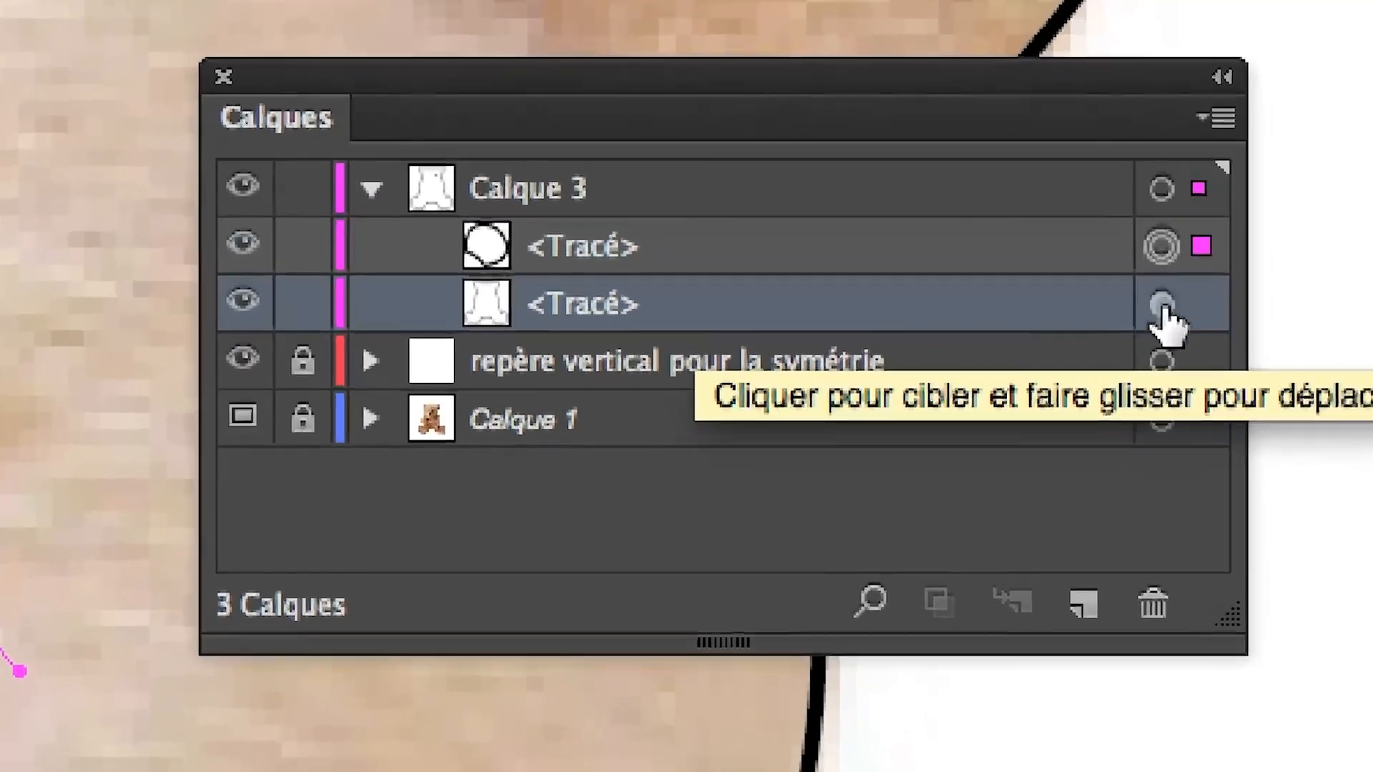
Select the eye path and the body outline path in Calque 3 and group them
click(1159, 300)
key(p)
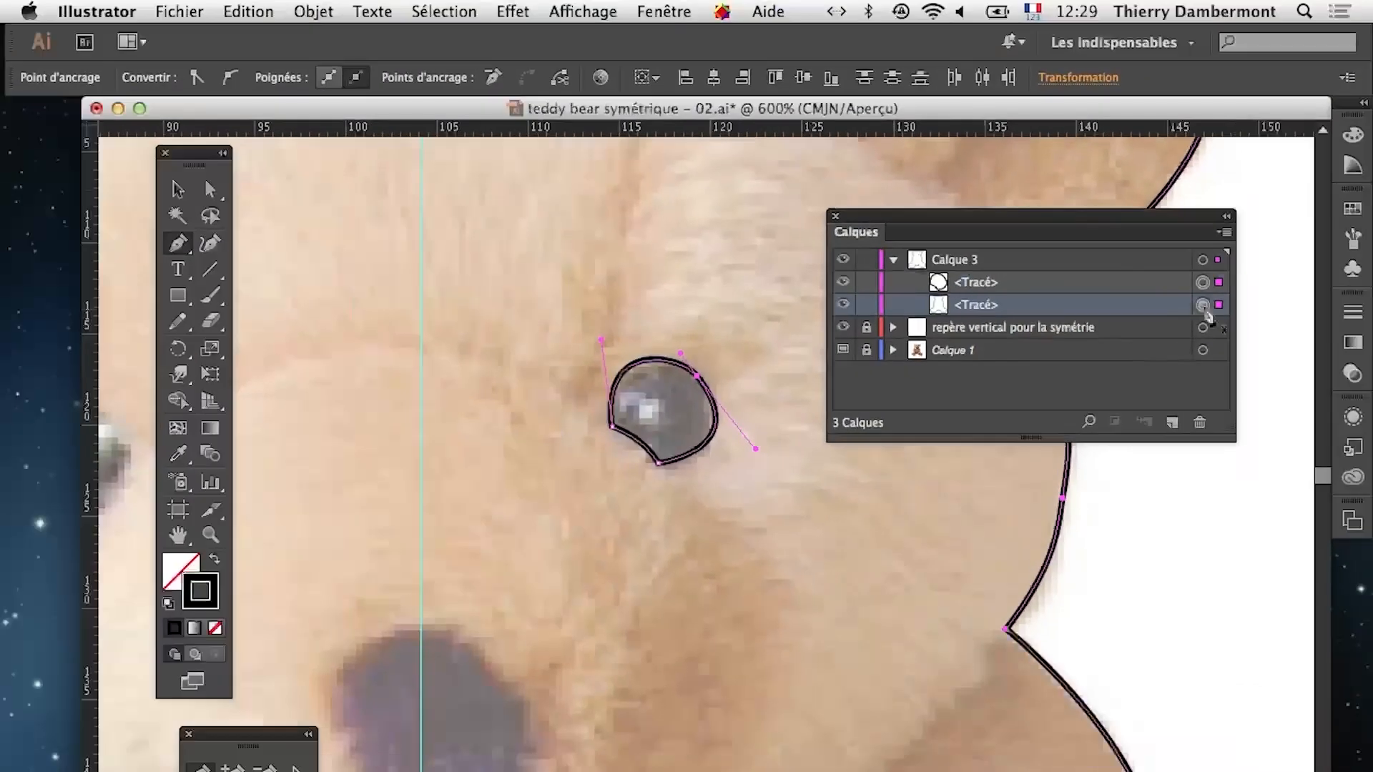
click(313, 11)
click(336, 87)
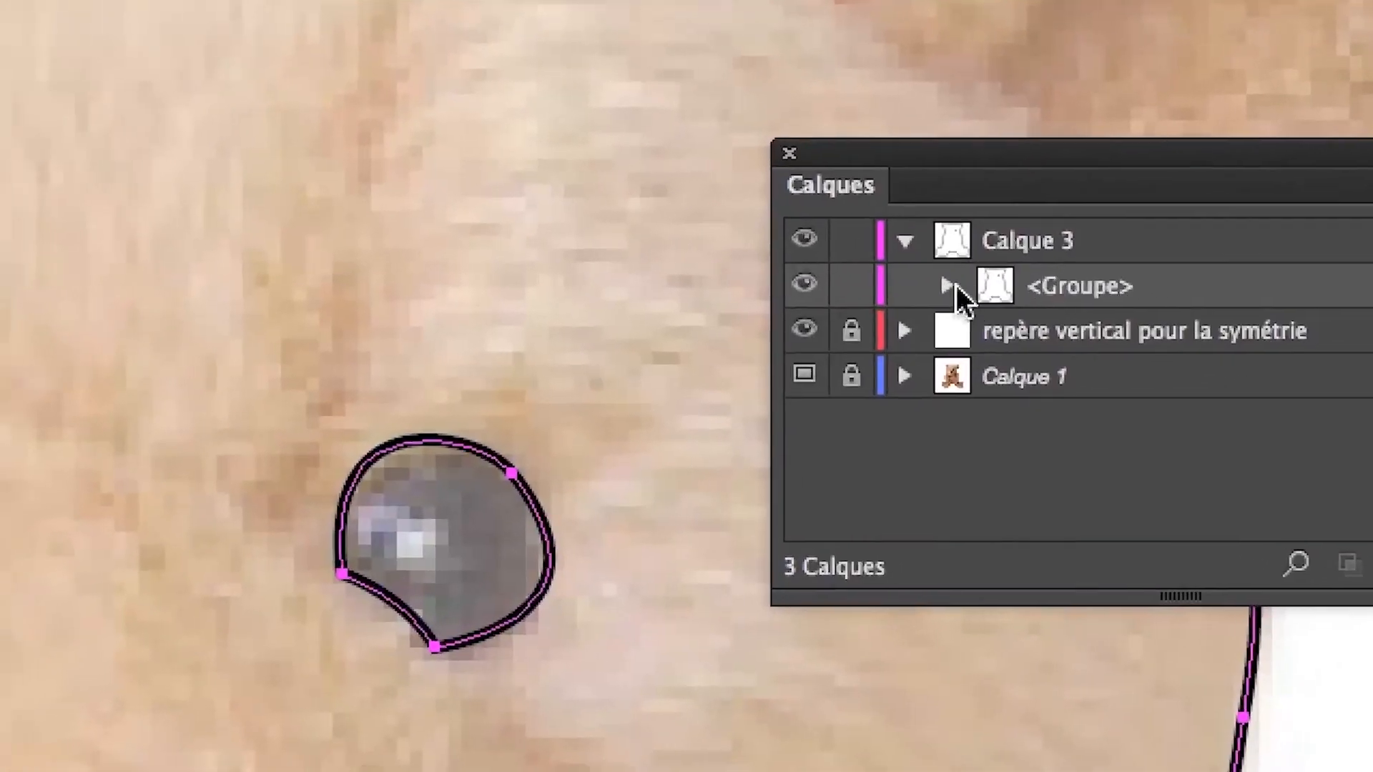
Expand the new group and move the symmetry appearance from the body outline path to the group itself
click(947, 286)
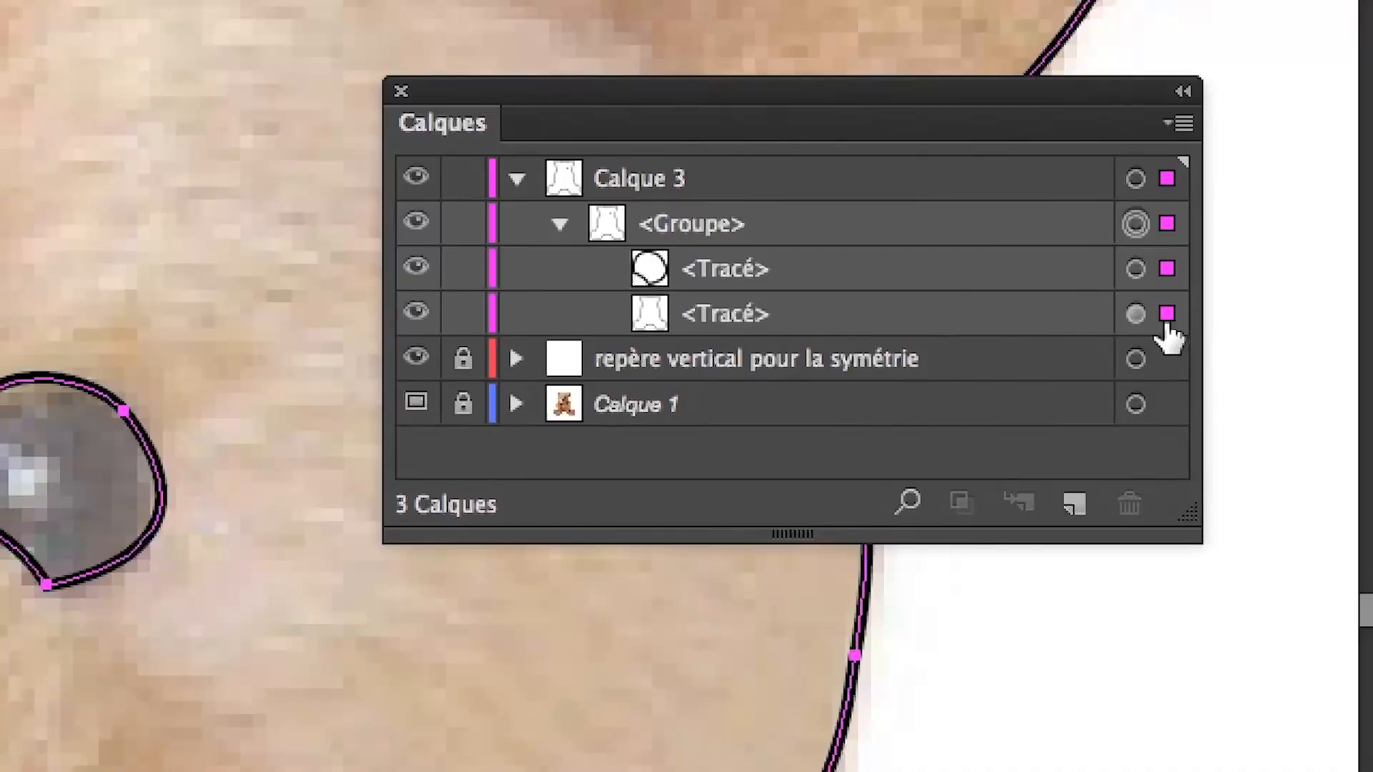
click(1150, 322)
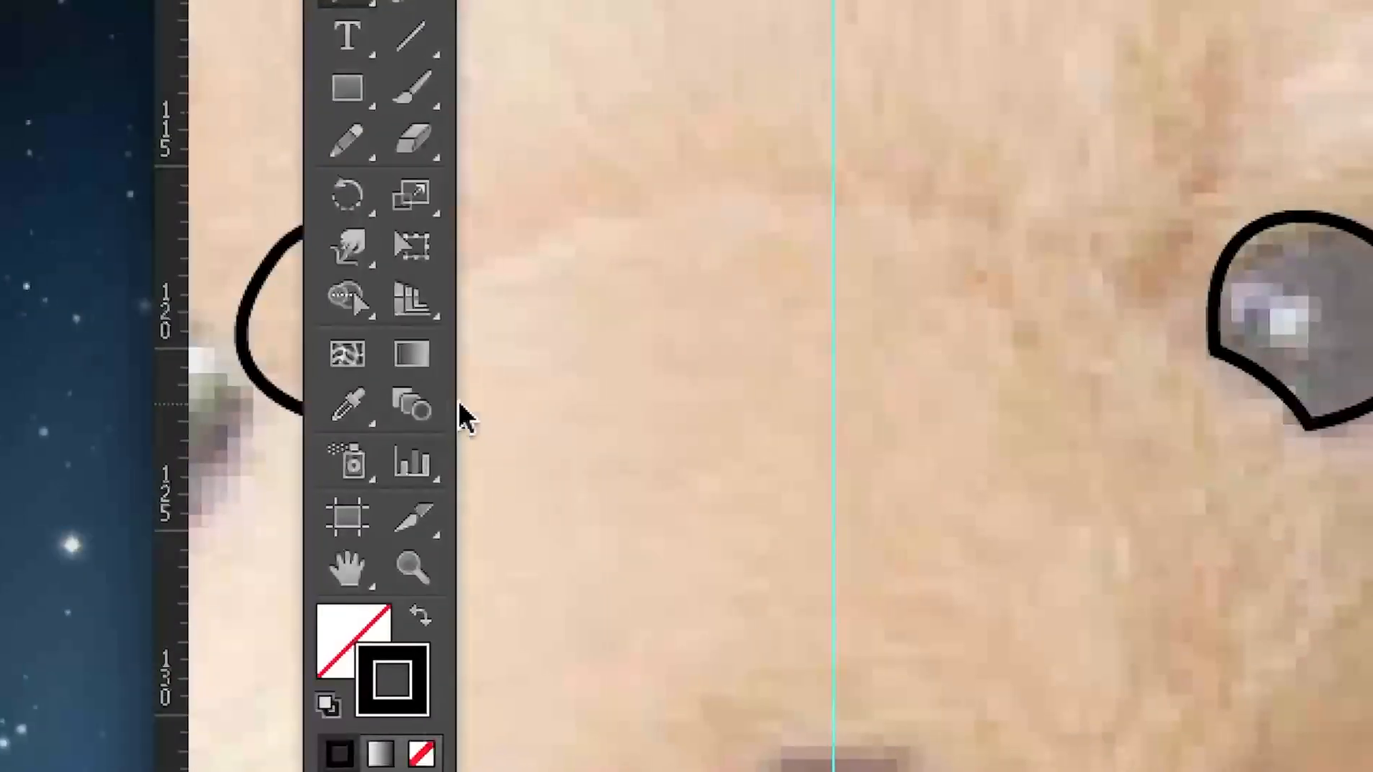
scroll(495, 414, down, 5)
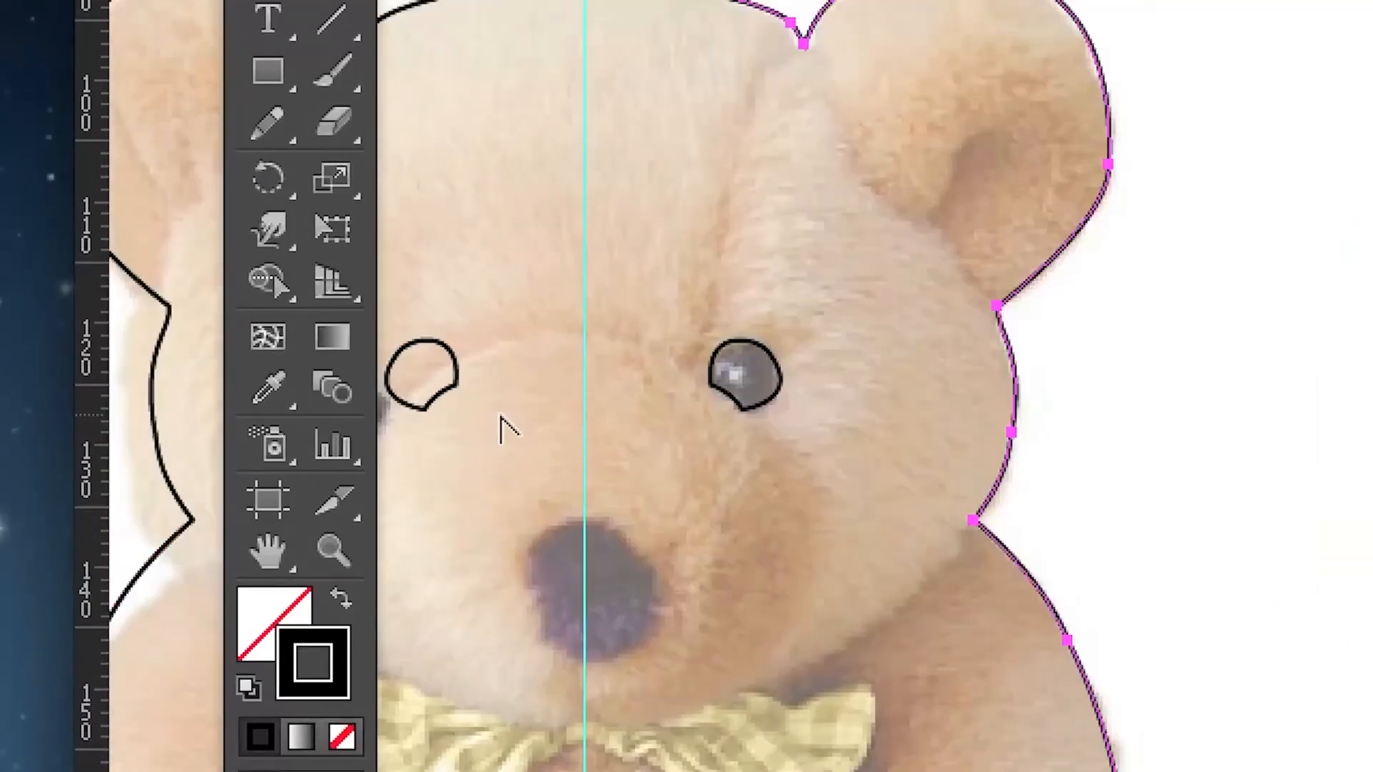
mouse_move(499, 430)
mouse_down()
mouse_move(580, 432)
mouse_move(639, 372)
mouse_up()
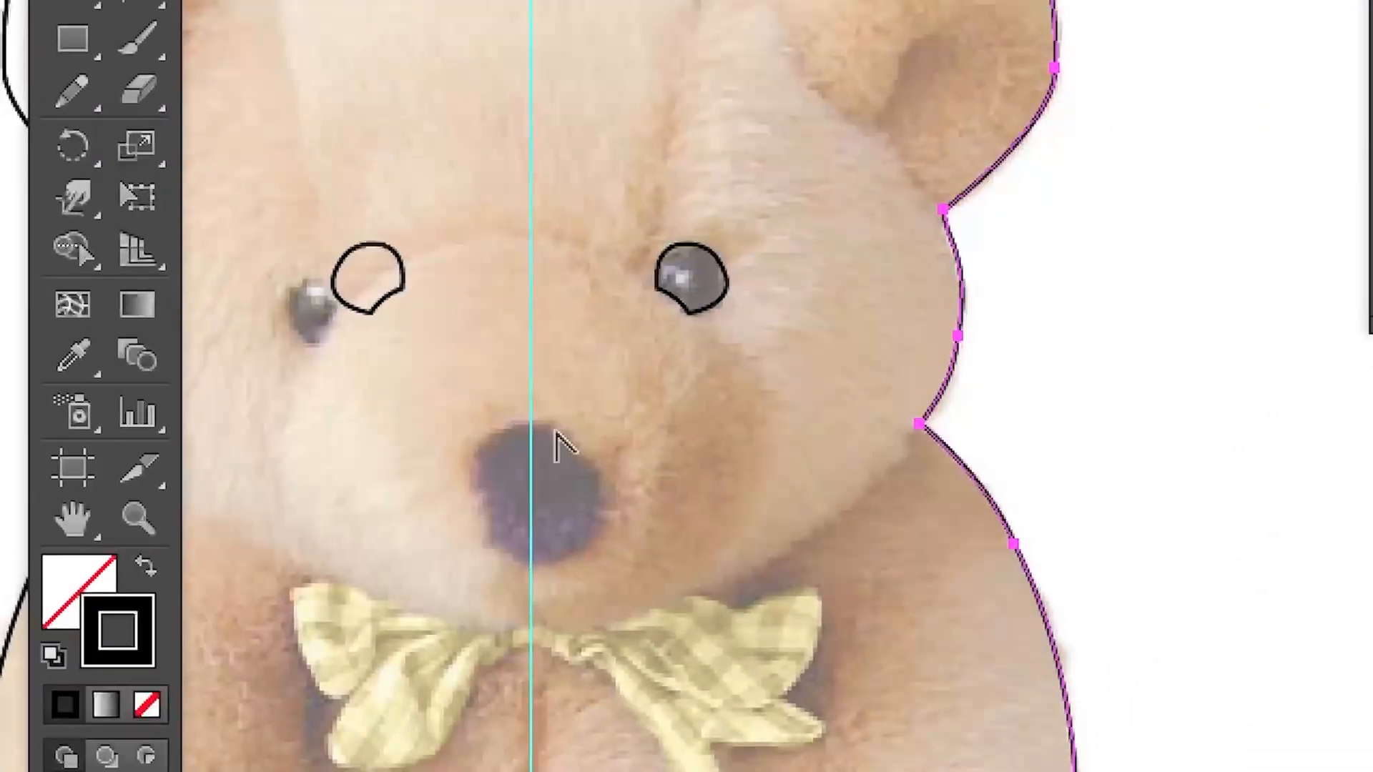
scroll(836, 692, up, 2)
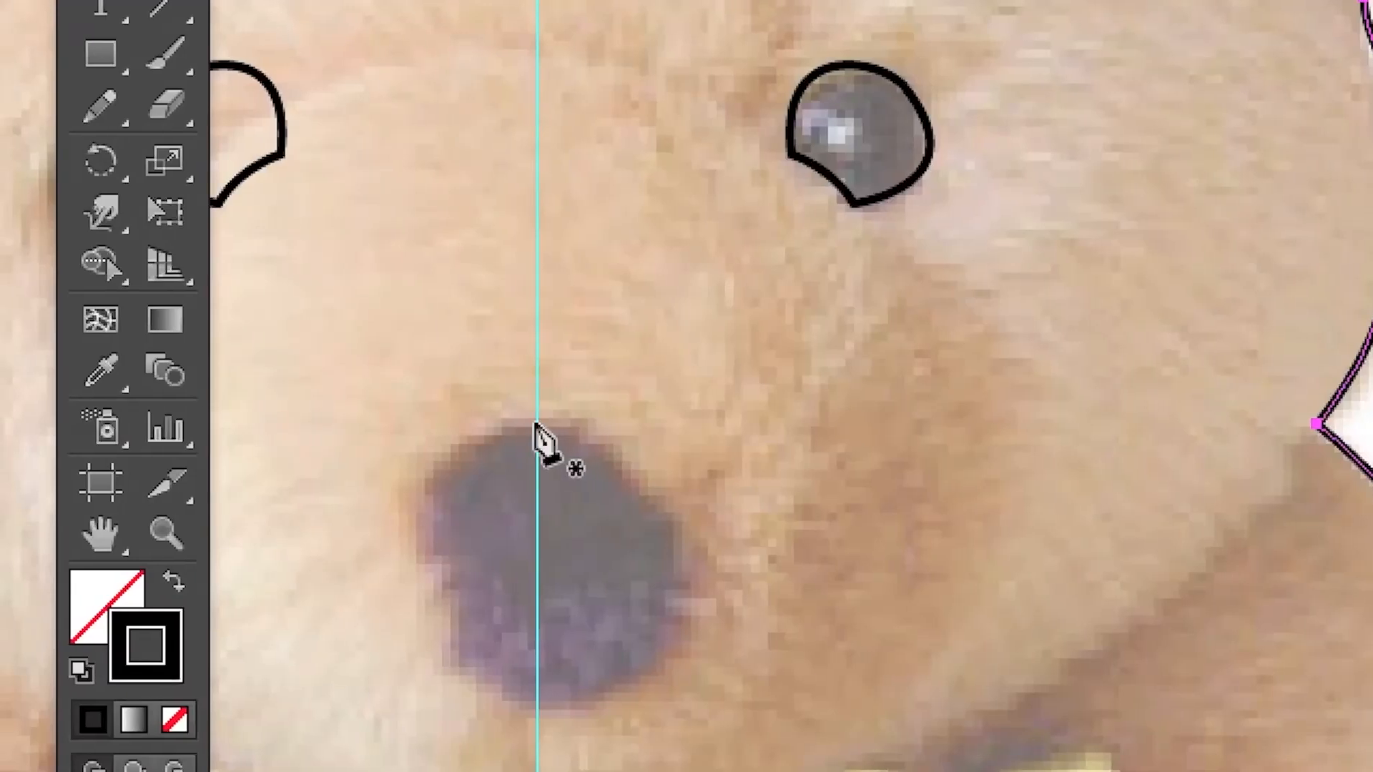
click(535, 423)
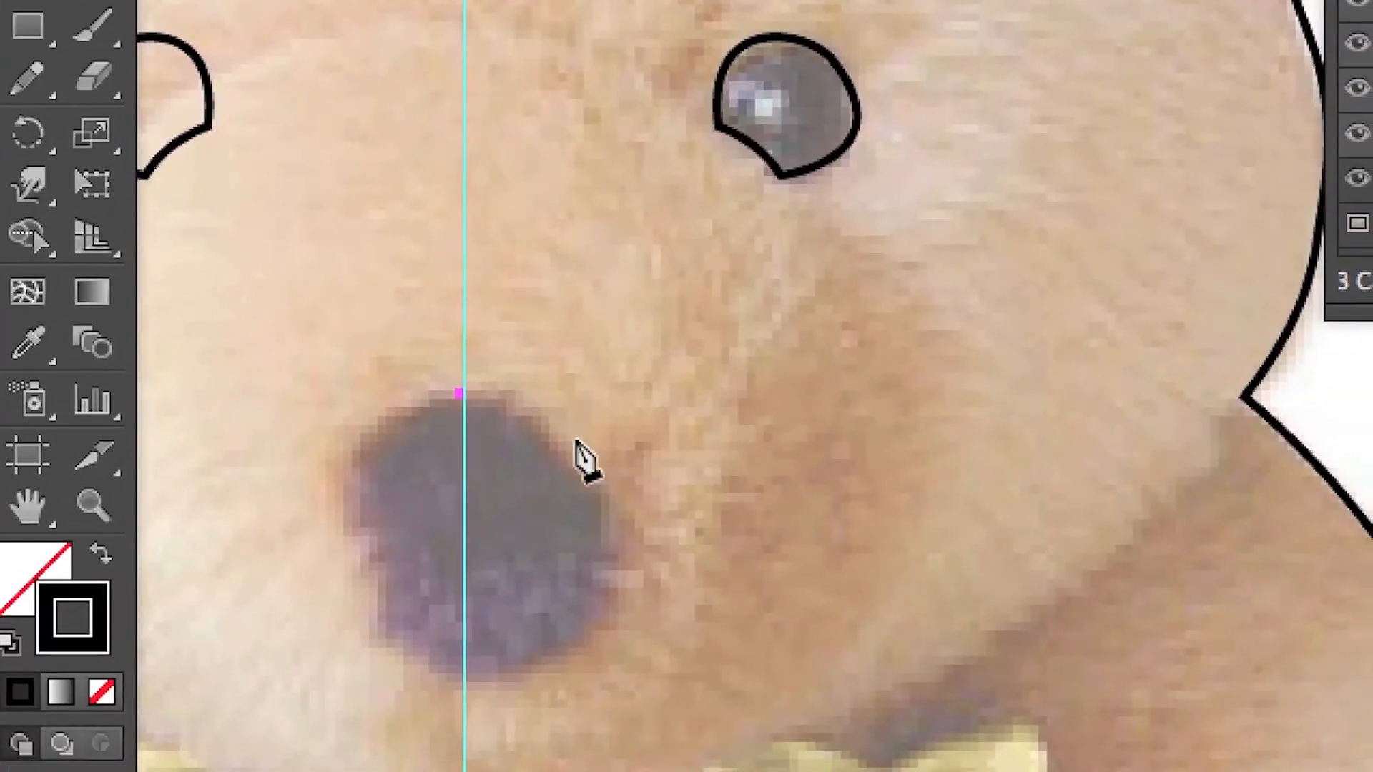
drag(575, 439, 605, 481)
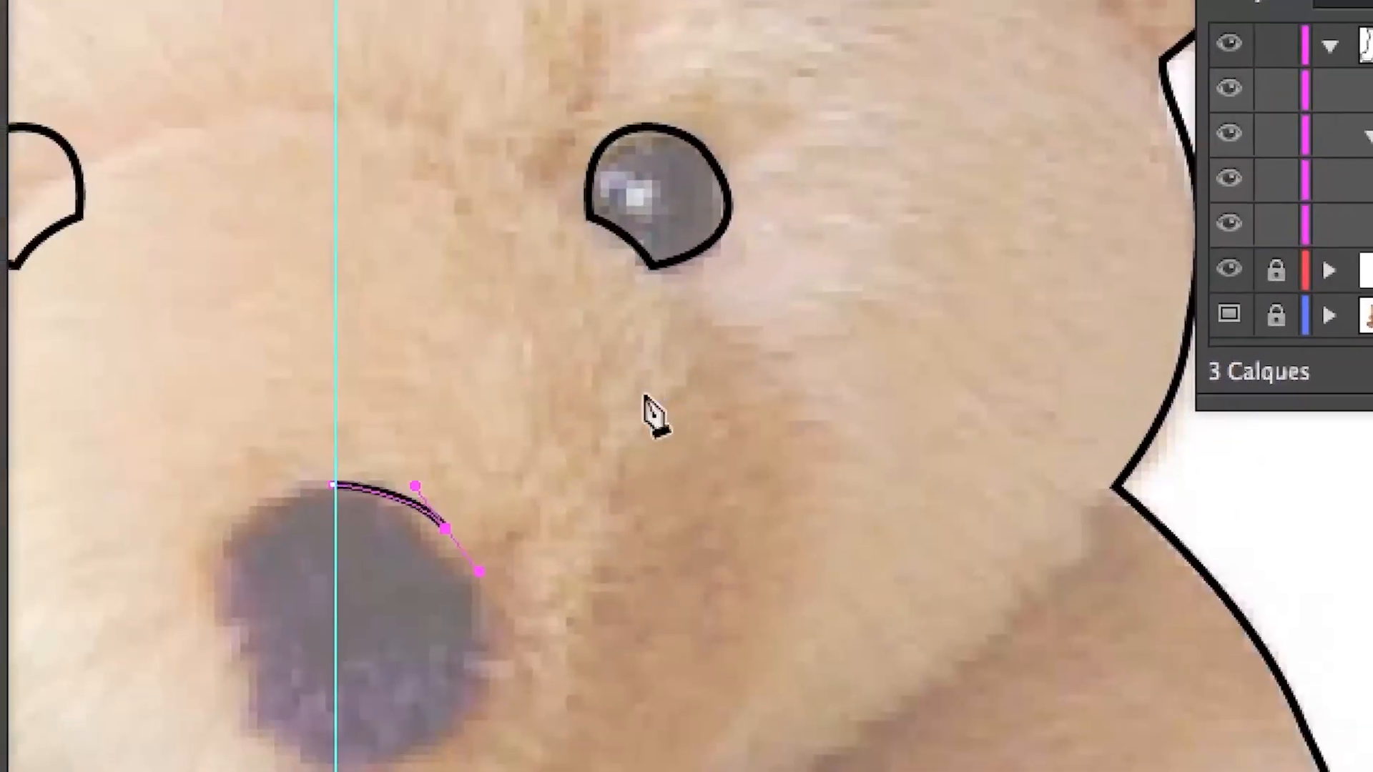
key(super+z)
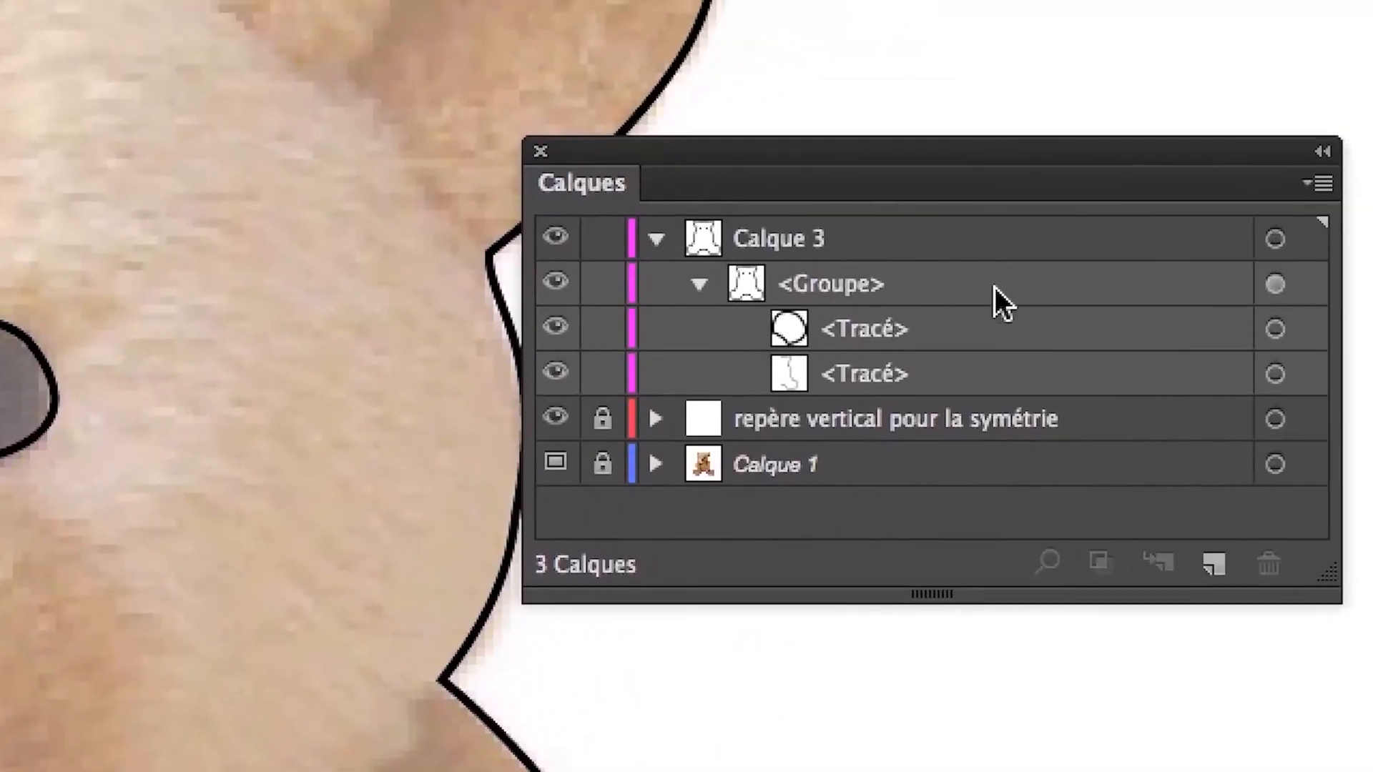
Target the group in Calque 3 and open it in isolation mode
click(994, 286)
click(1275, 284)
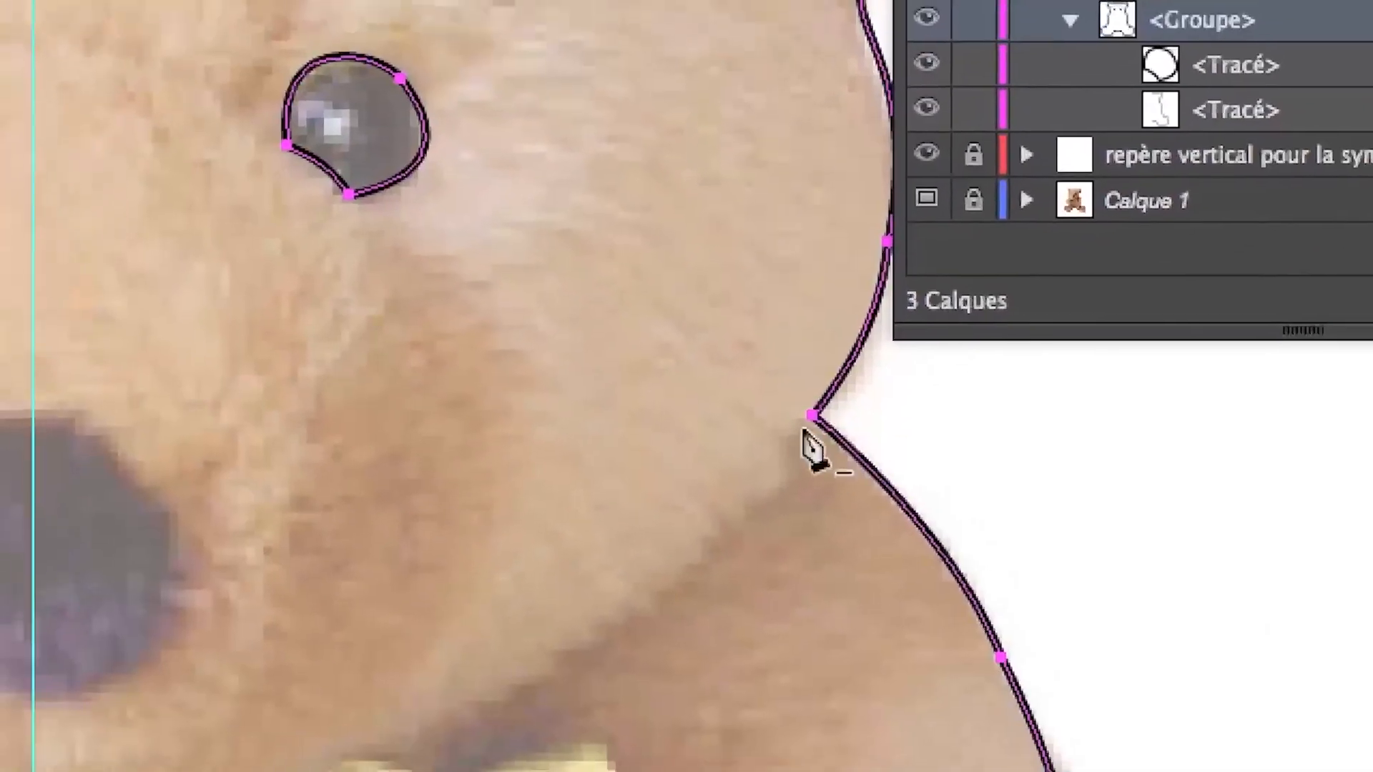
right_click(835, 404)
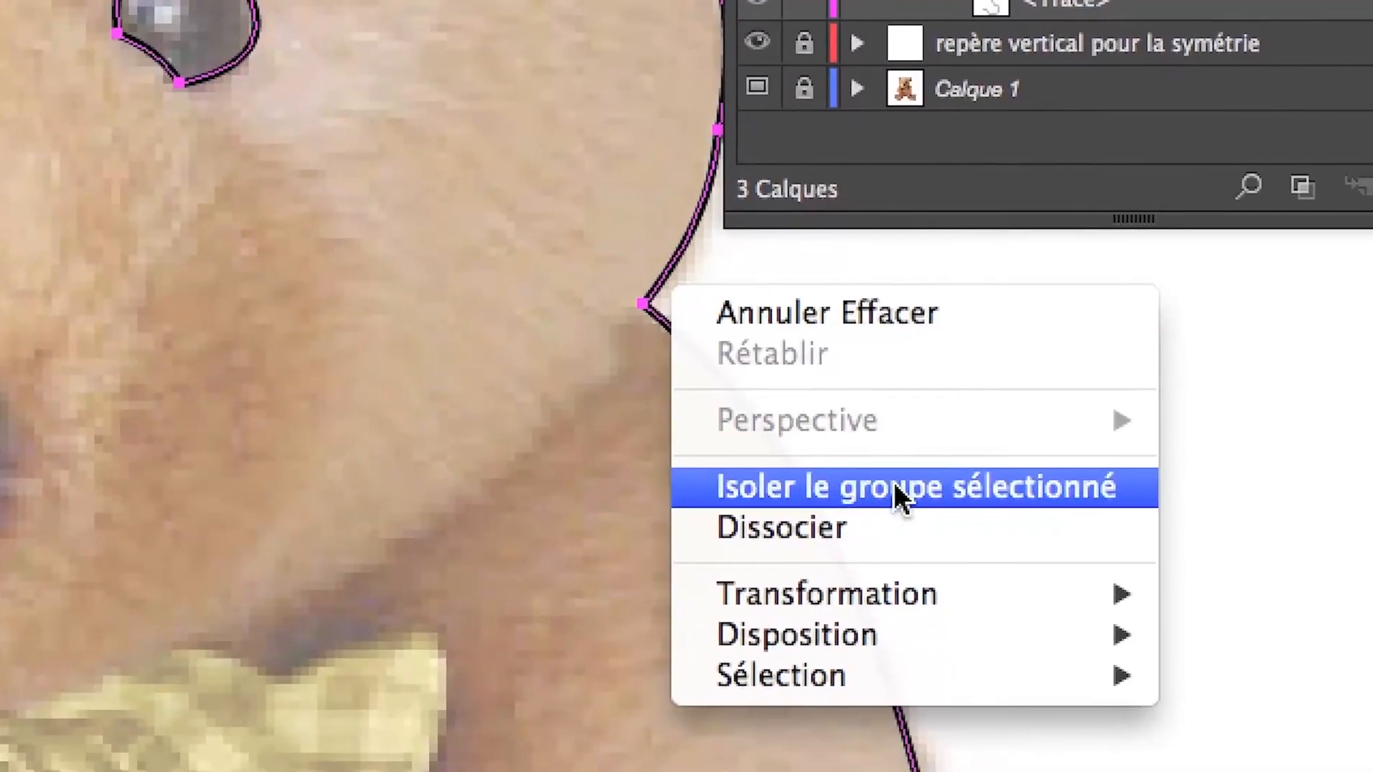
click(897, 497)
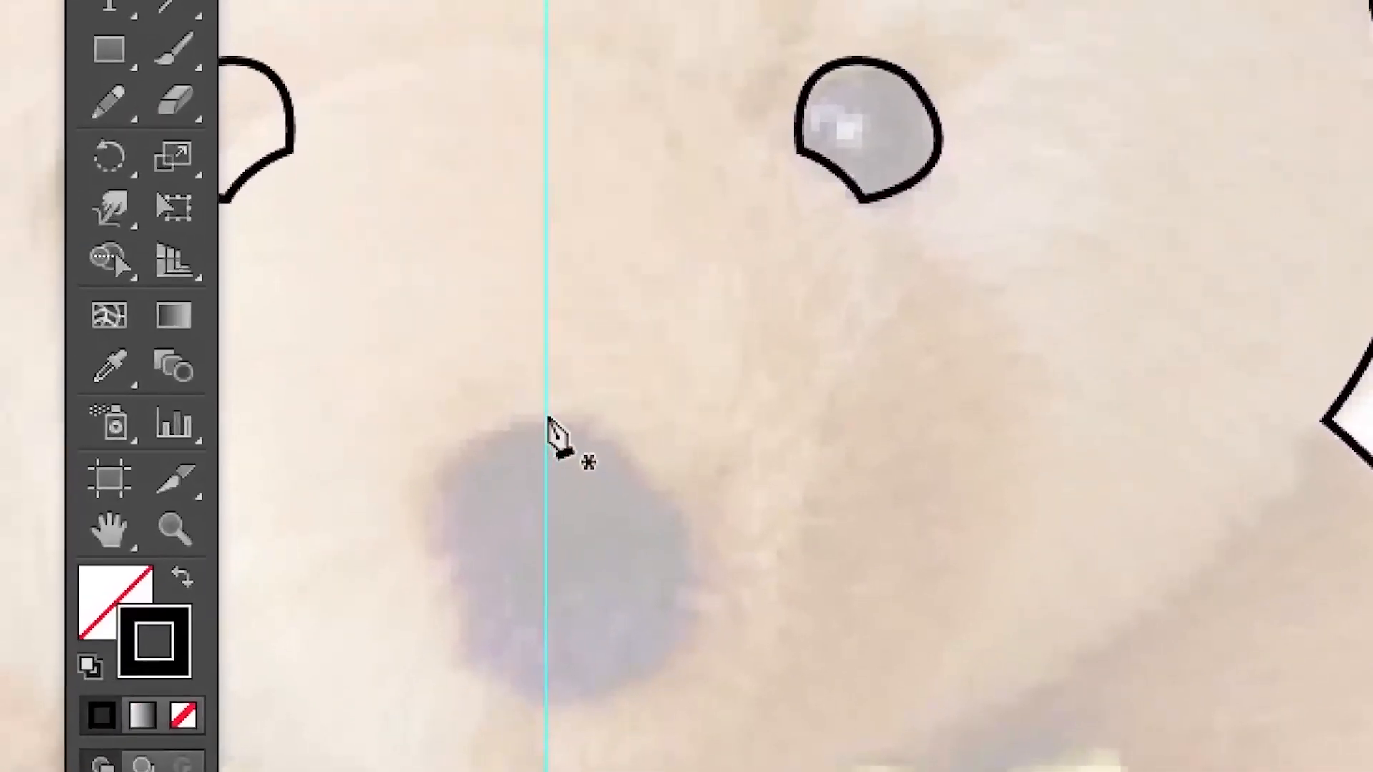
Trace the right half of the nose with the Pen tool from guide to guide, adjusting handles for a rounded diamond shape pointed at the bottom
click(547, 419)
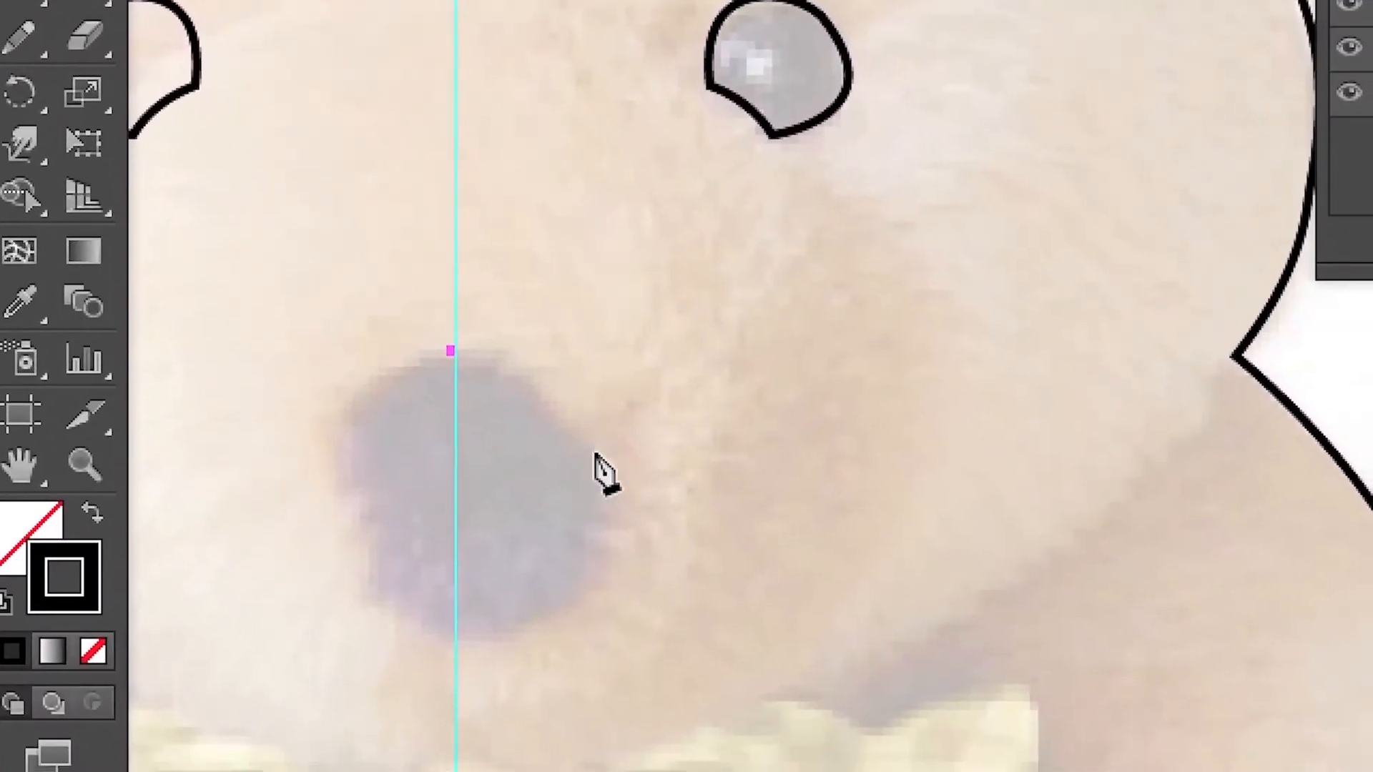
drag(687, 517, 691, 541)
drag(597, 461, 576, 320)
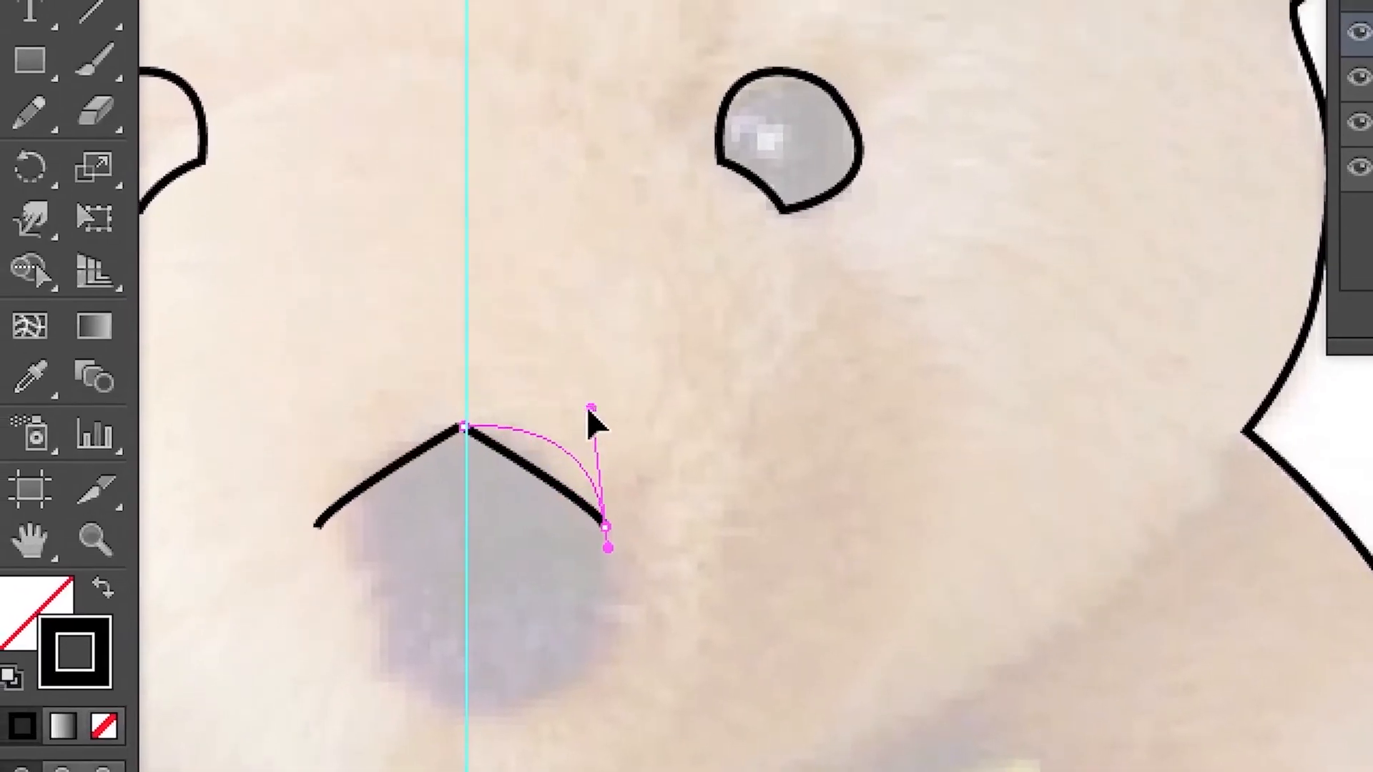
drag(590, 418, 575, 422)
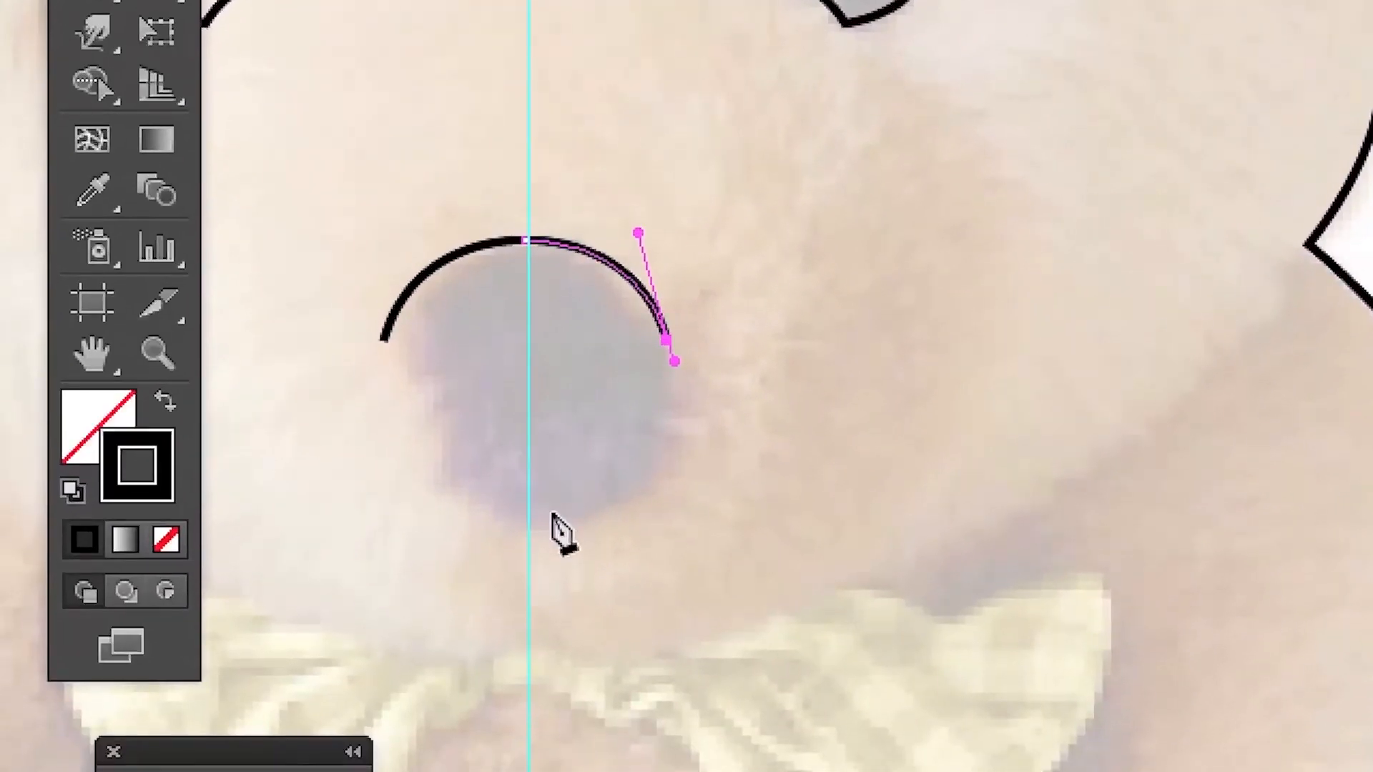
mouse_move(531, 517)
mouse_down()
mouse_move(501, 519)
mouse_move(710, 516)
mouse_move(726, 499)
mouse_up()
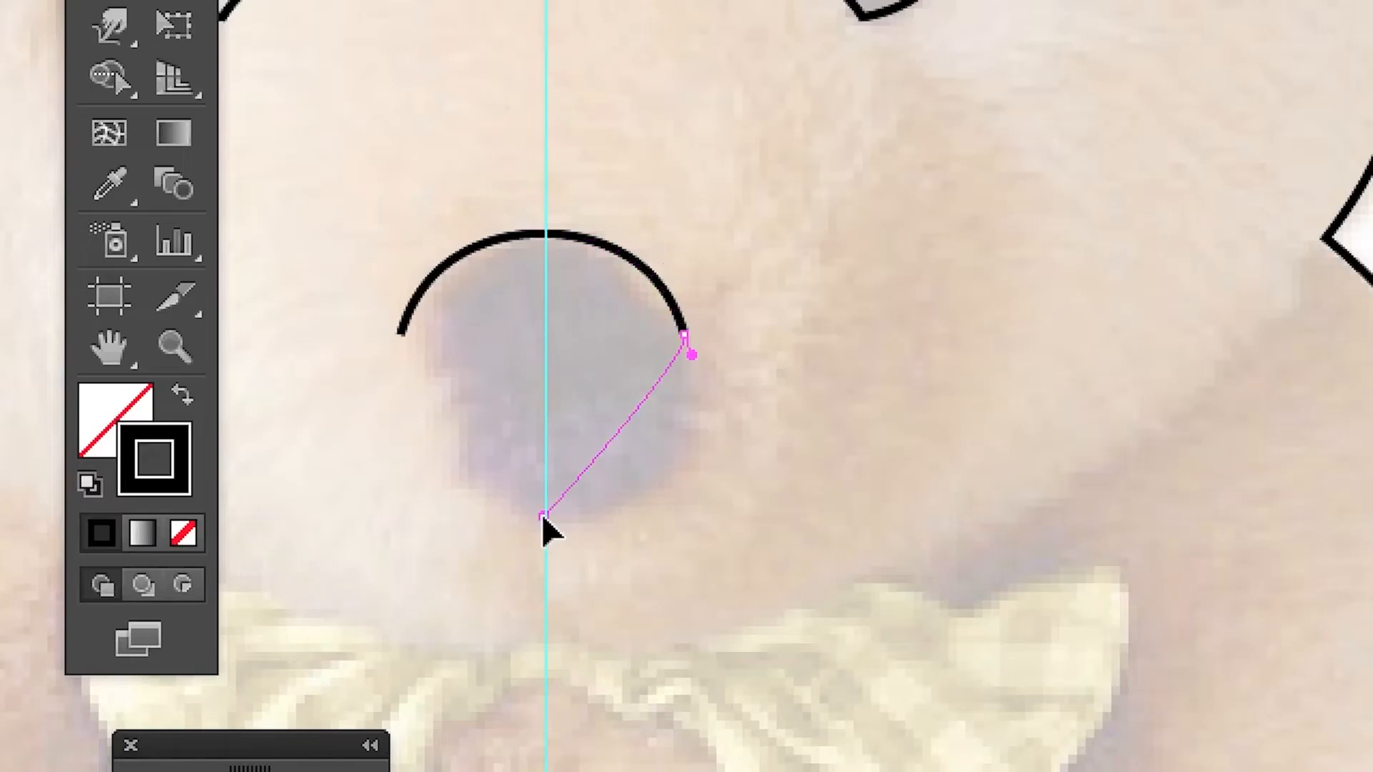
drag(604, 518, 603, 521)
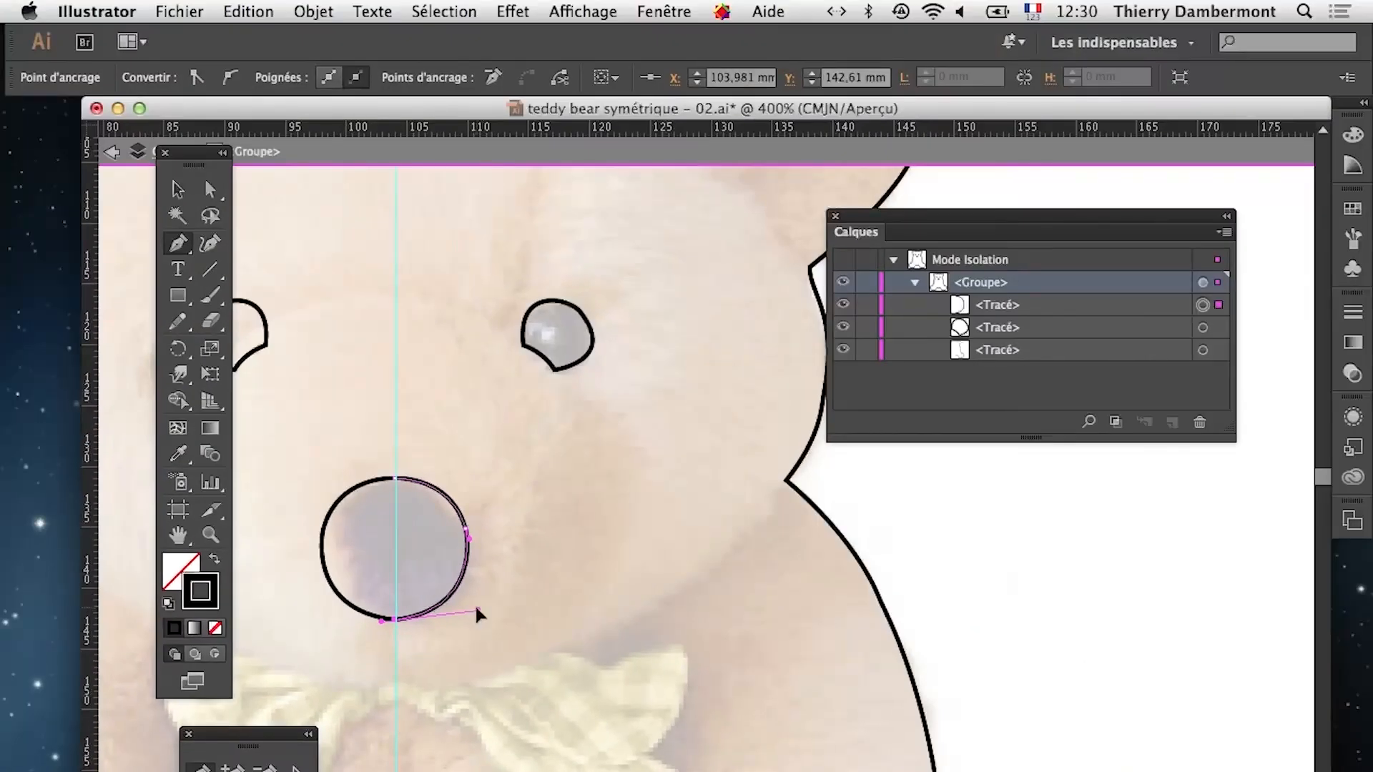
drag(476, 609, 472, 576)
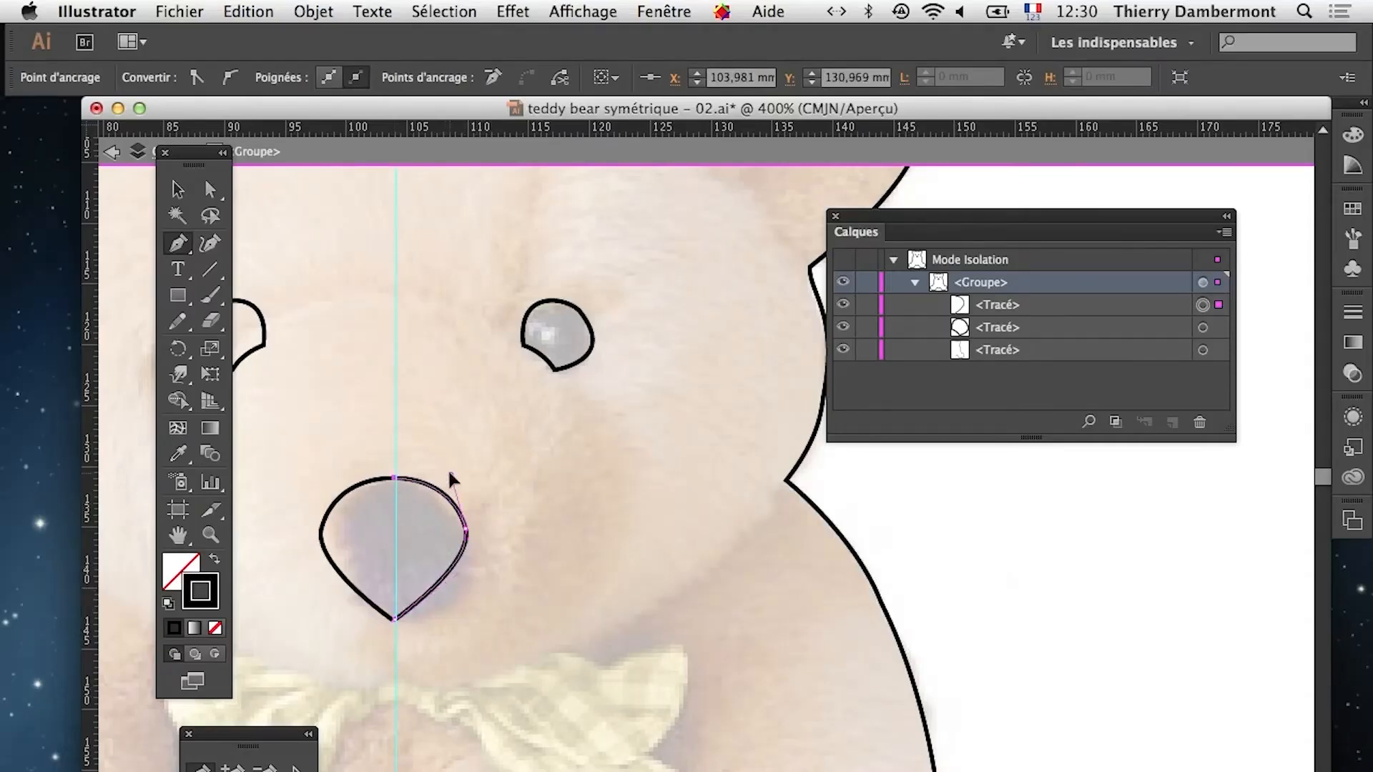
drag(449, 473, 442, 491)
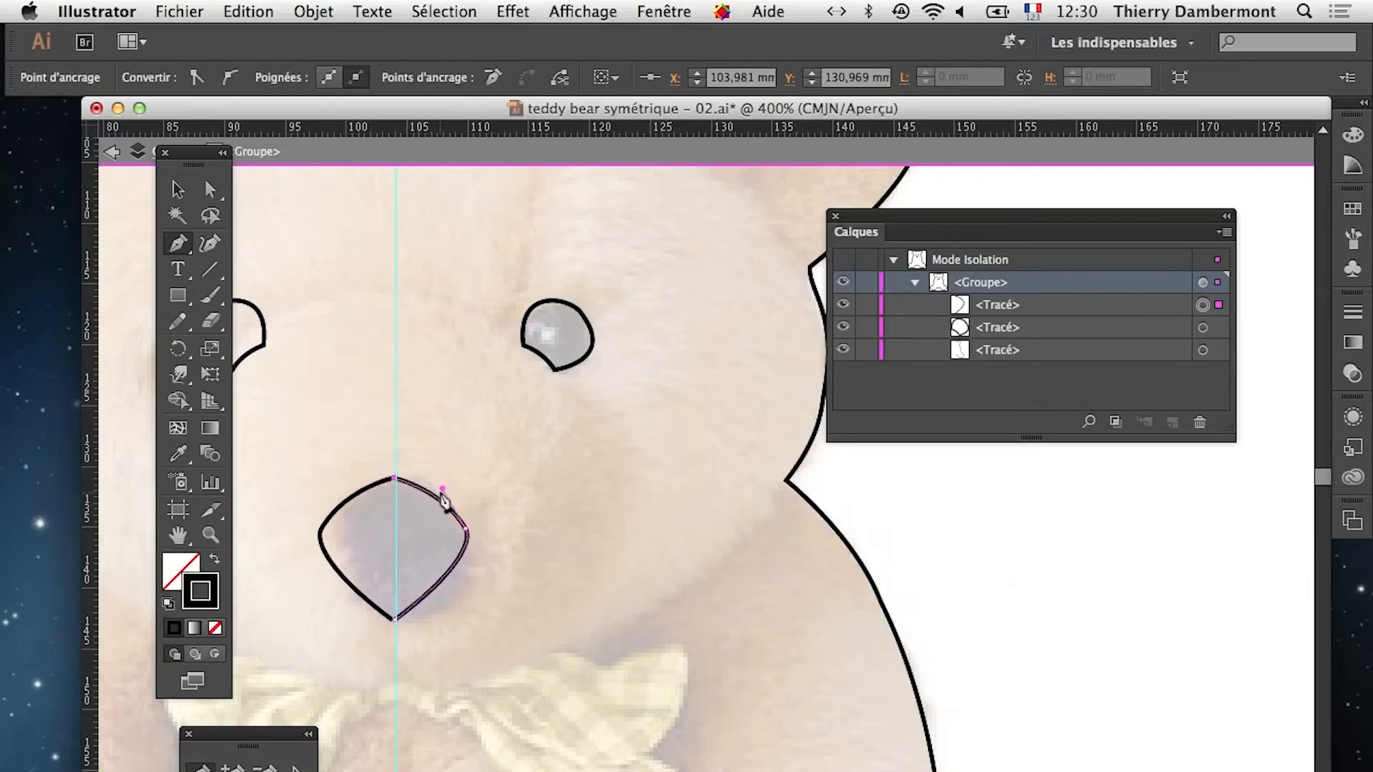
scroll(444, 501, down, 10)
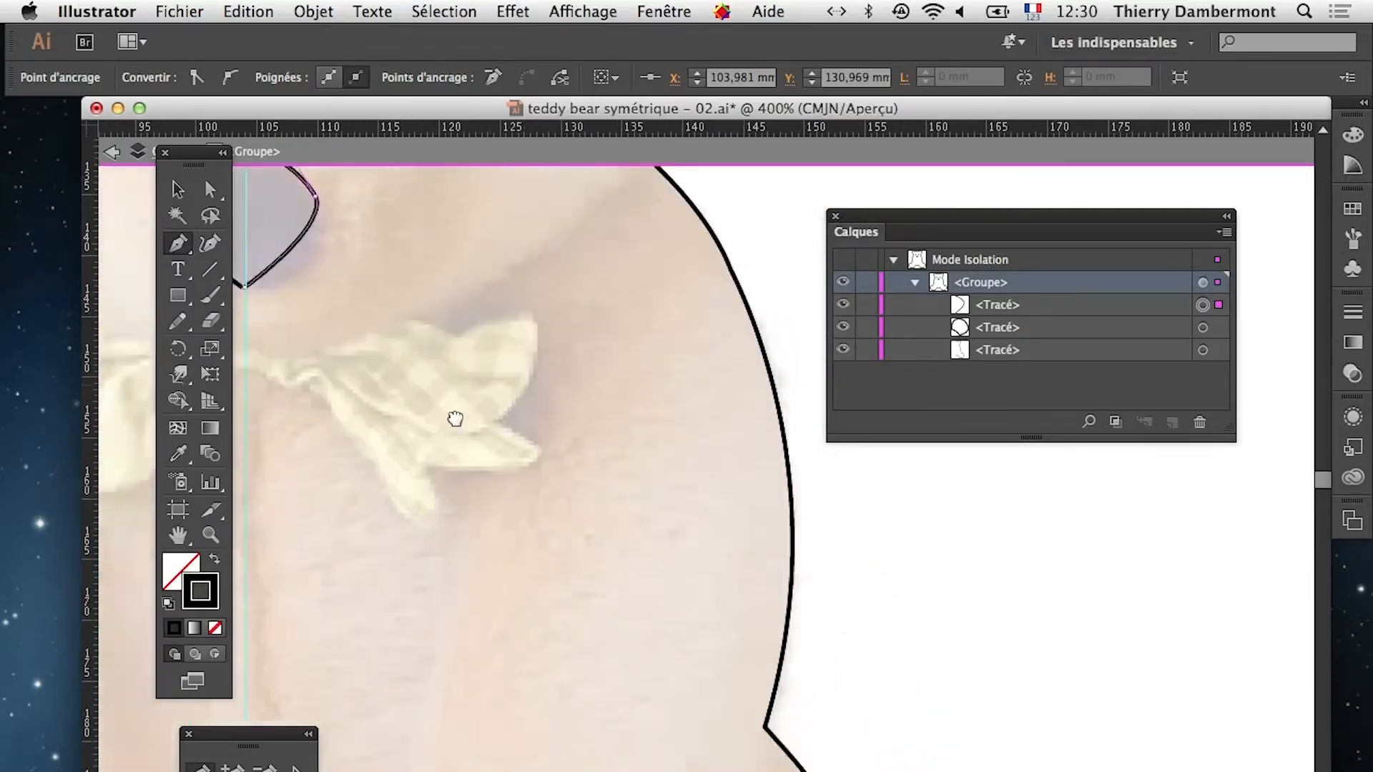
scroll(615, 283, down, 5)
scroll(615, 283, left, 2)
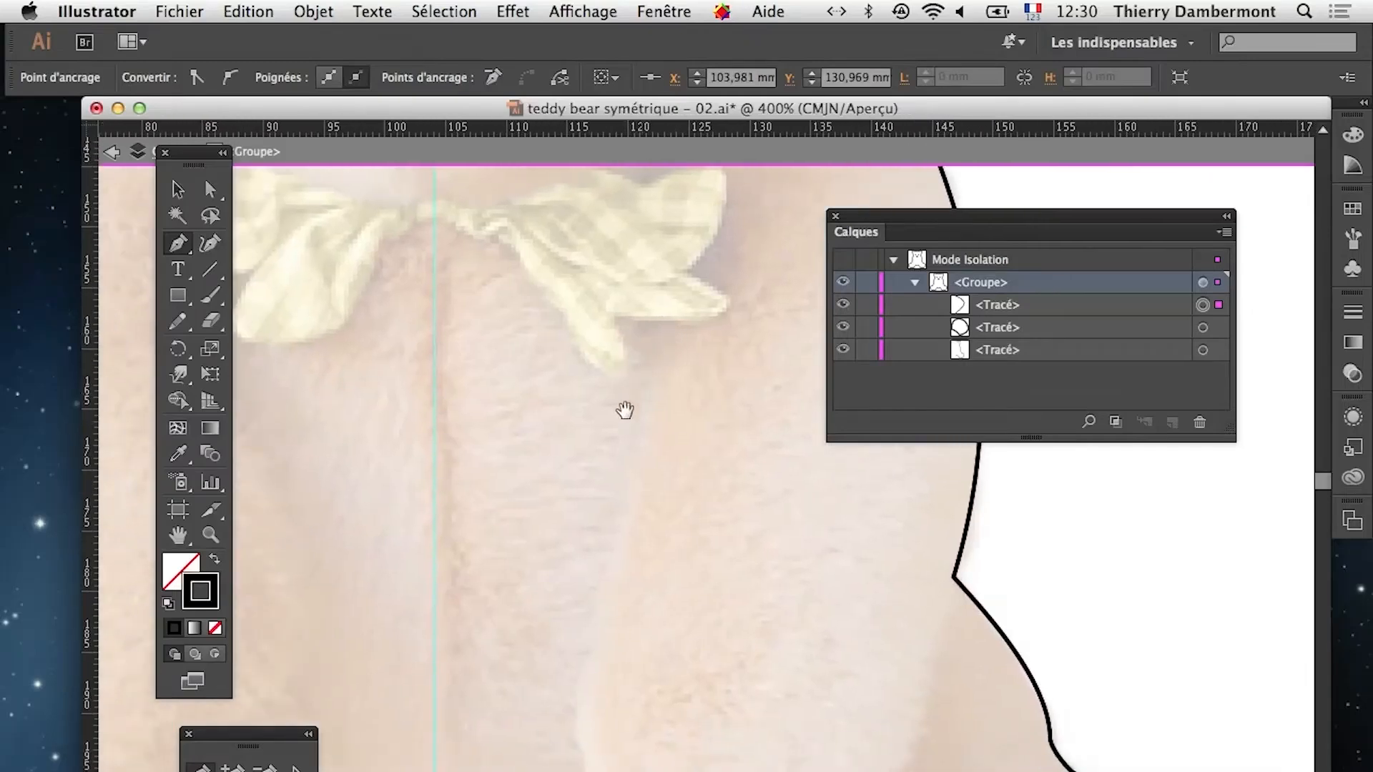
click(1203, 283)
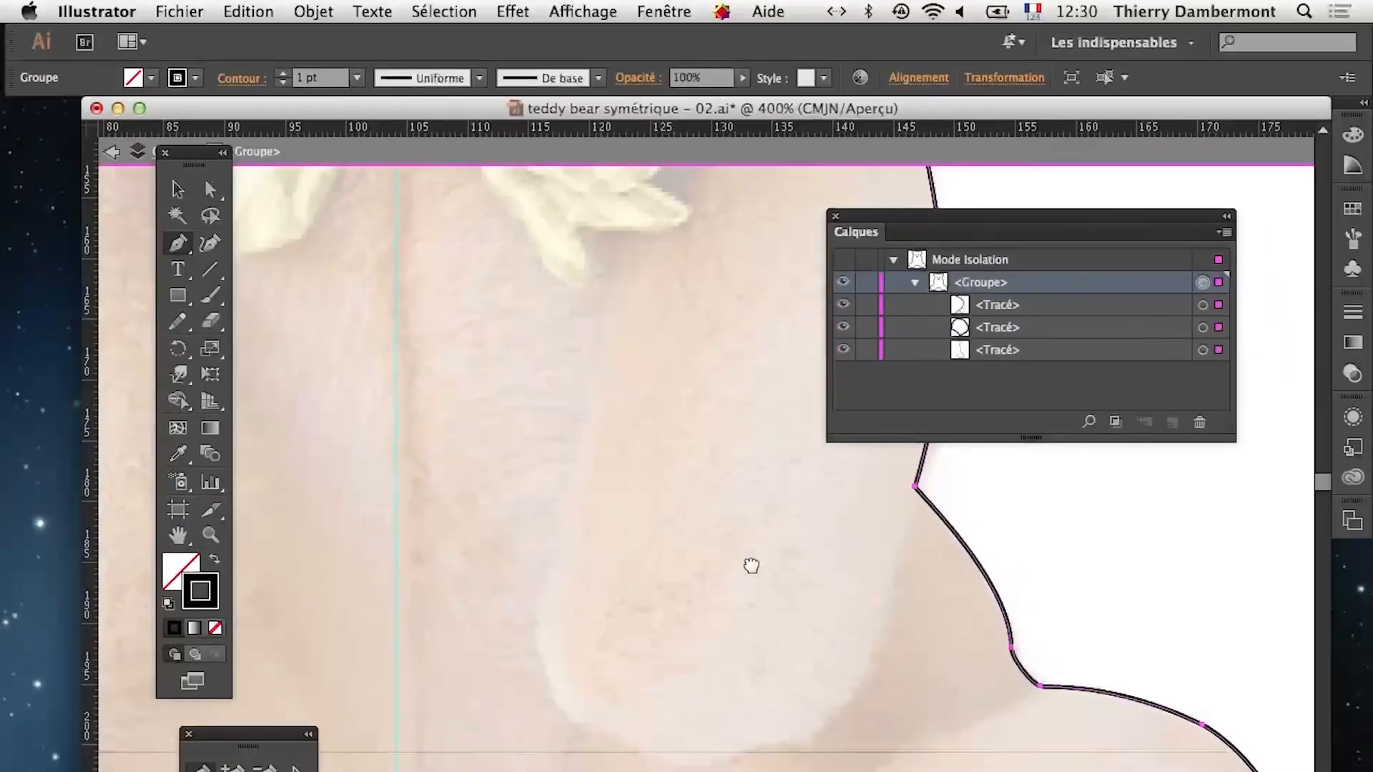
alt+click(675, 560)
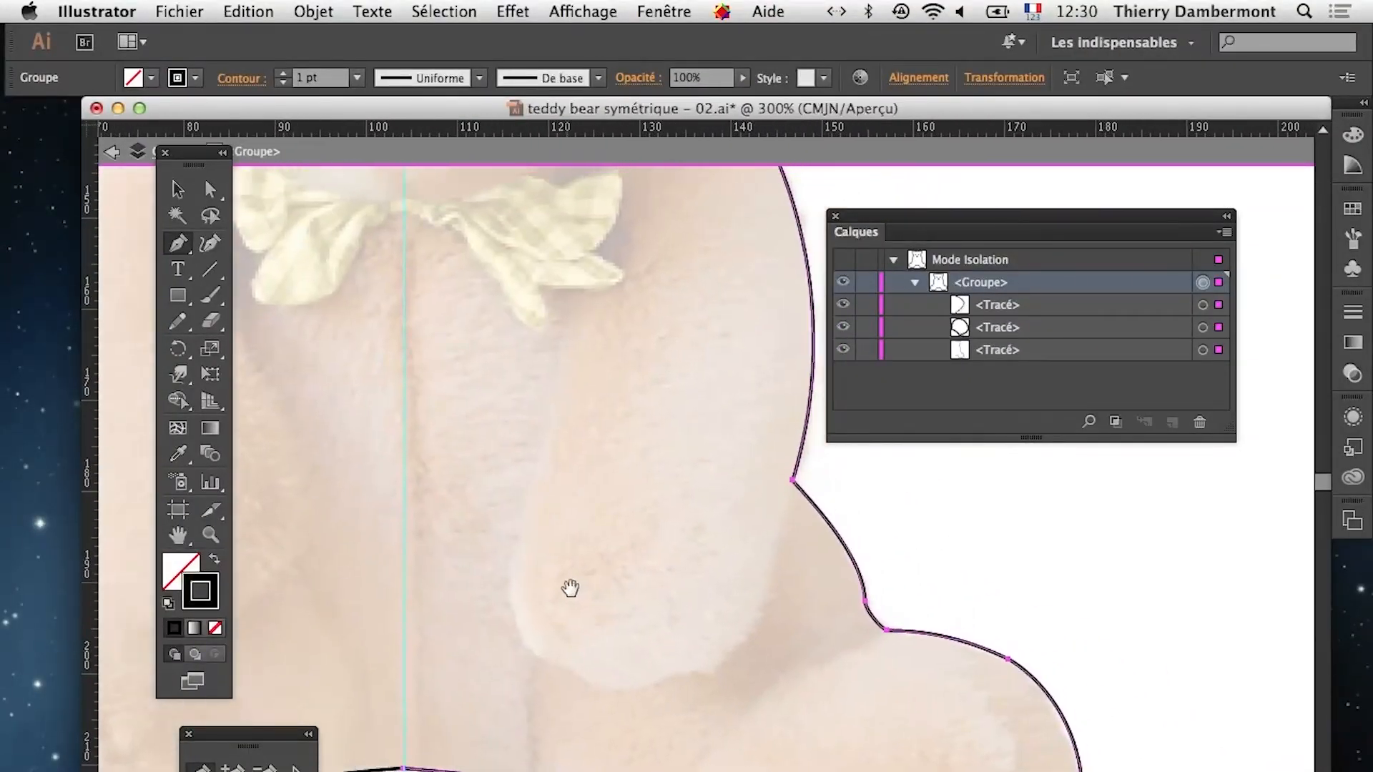
super+click(504, 249)
drag(504, 249, 333, 246)
click(403, 410)
drag(433, 419, 444, 427)
key(super+z)
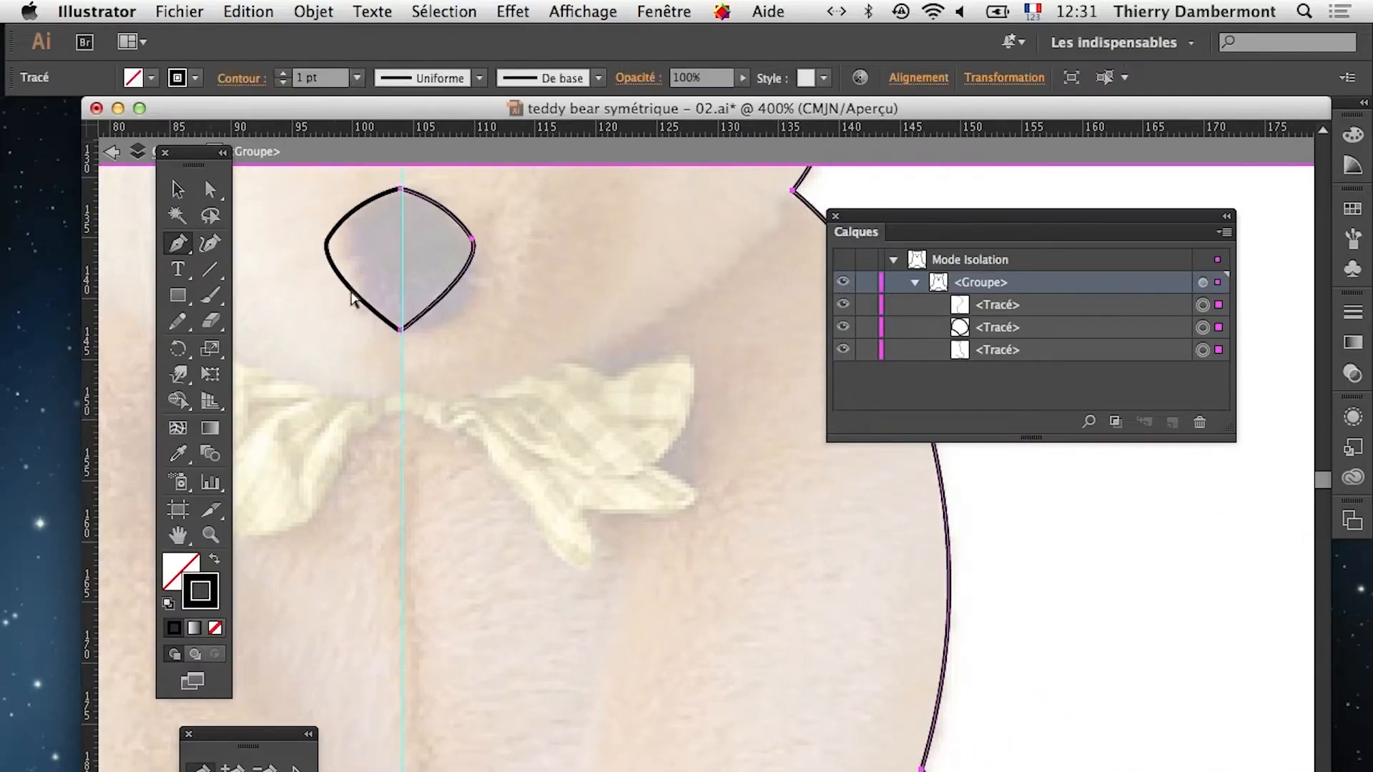
Deselect everything and try to trace the right half of the bow tie with the Pen tool, following its jagged fabric edges
key(a)
click(598, 344)
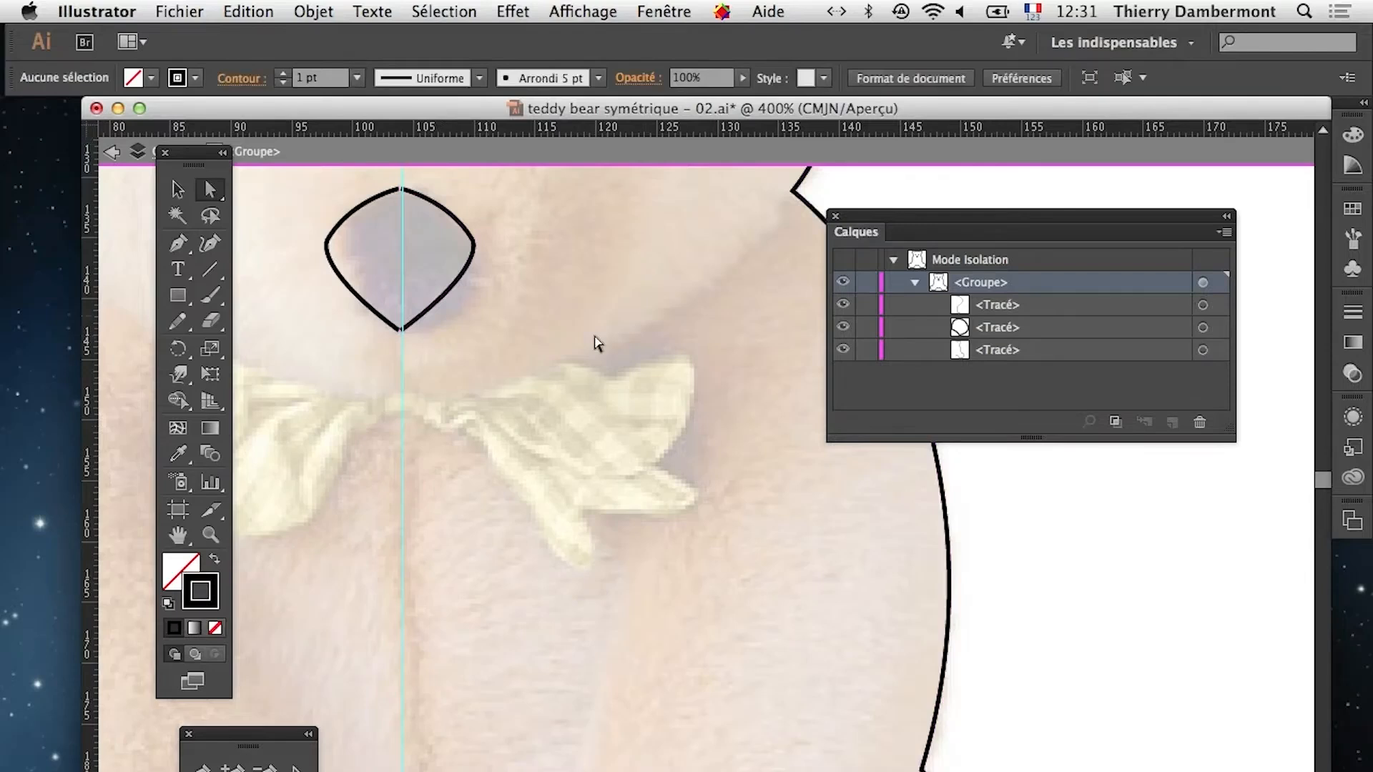
key(p)
click(403, 405)
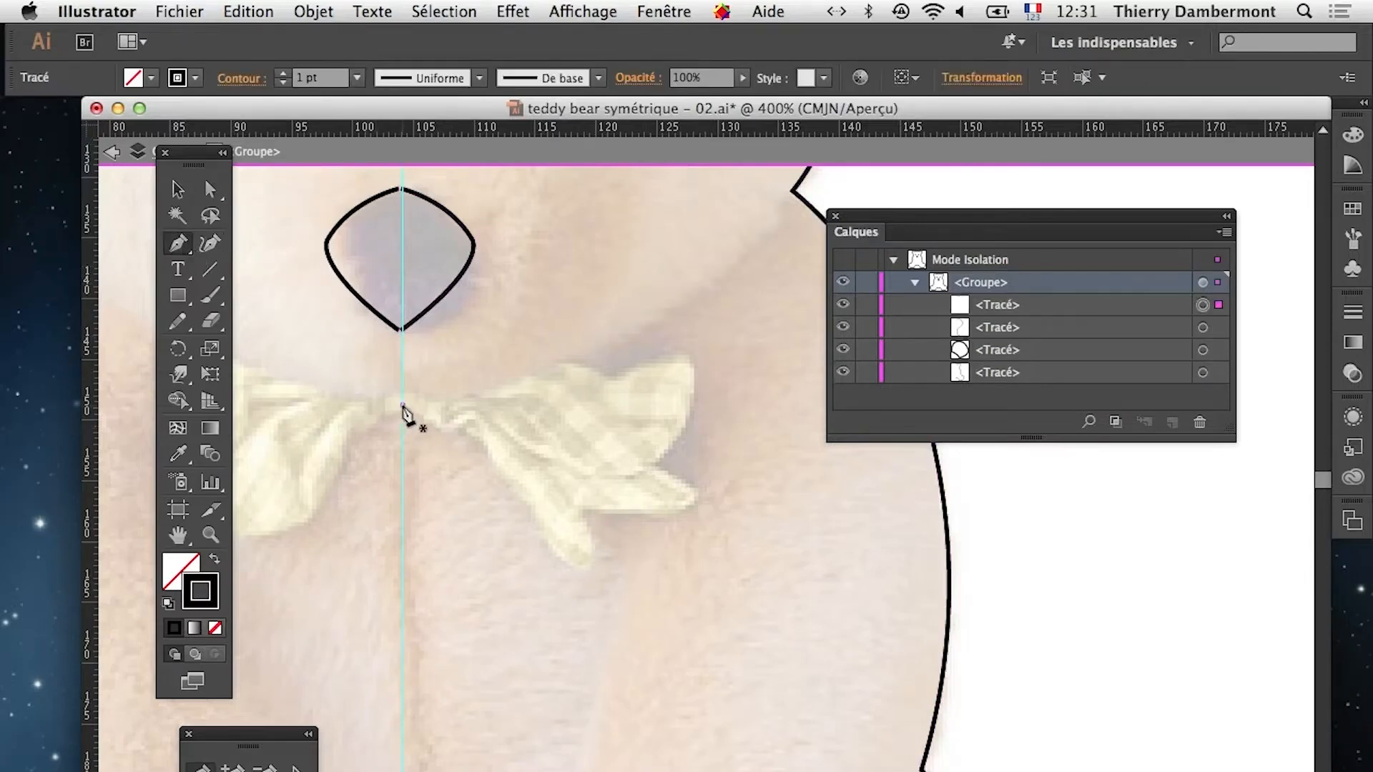
click(440, 424)
drag(467, 430, 697, 356)
drag(688, 352, 645, 359)
click(625, 375)
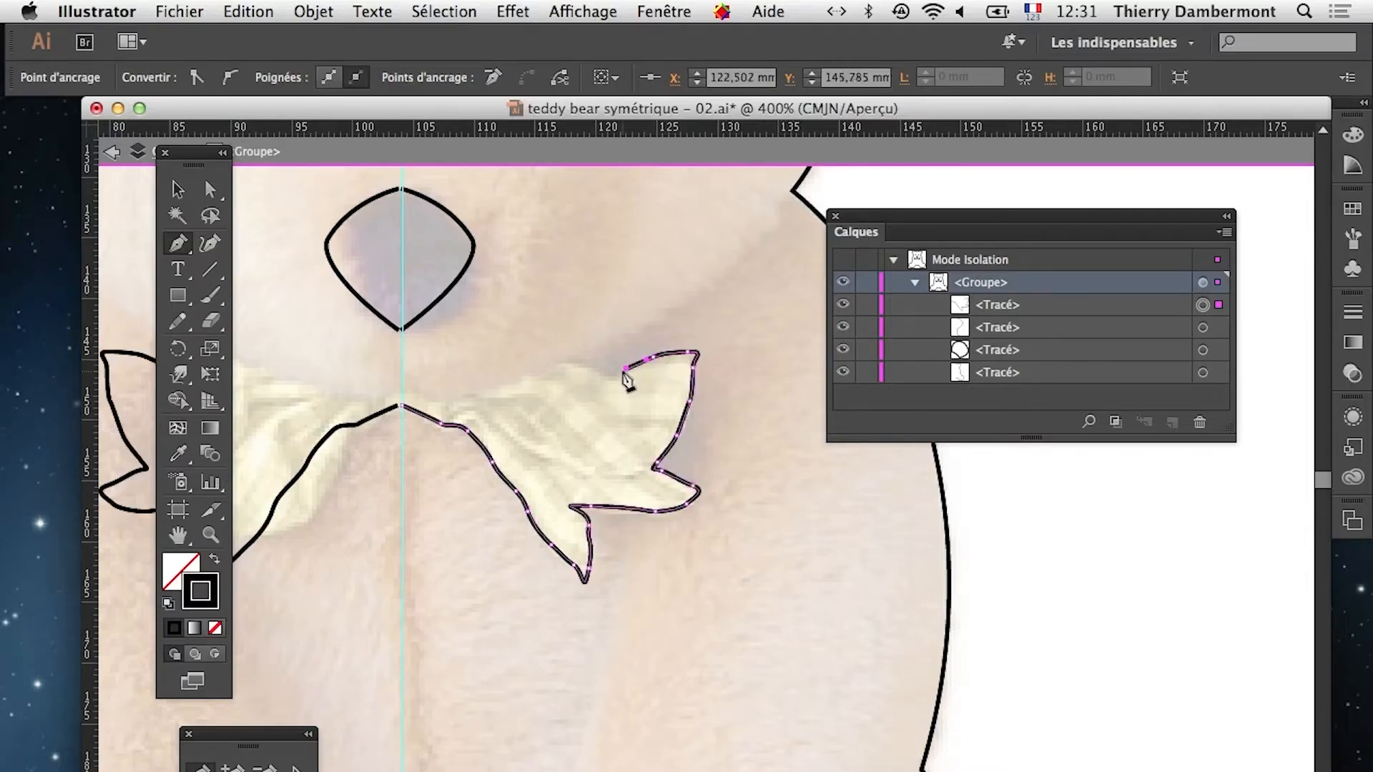
Remove the jagged bow tie outline and undo the misplaced starting point of the next path
key(super+z)
key(Delete)
click(399, 413)
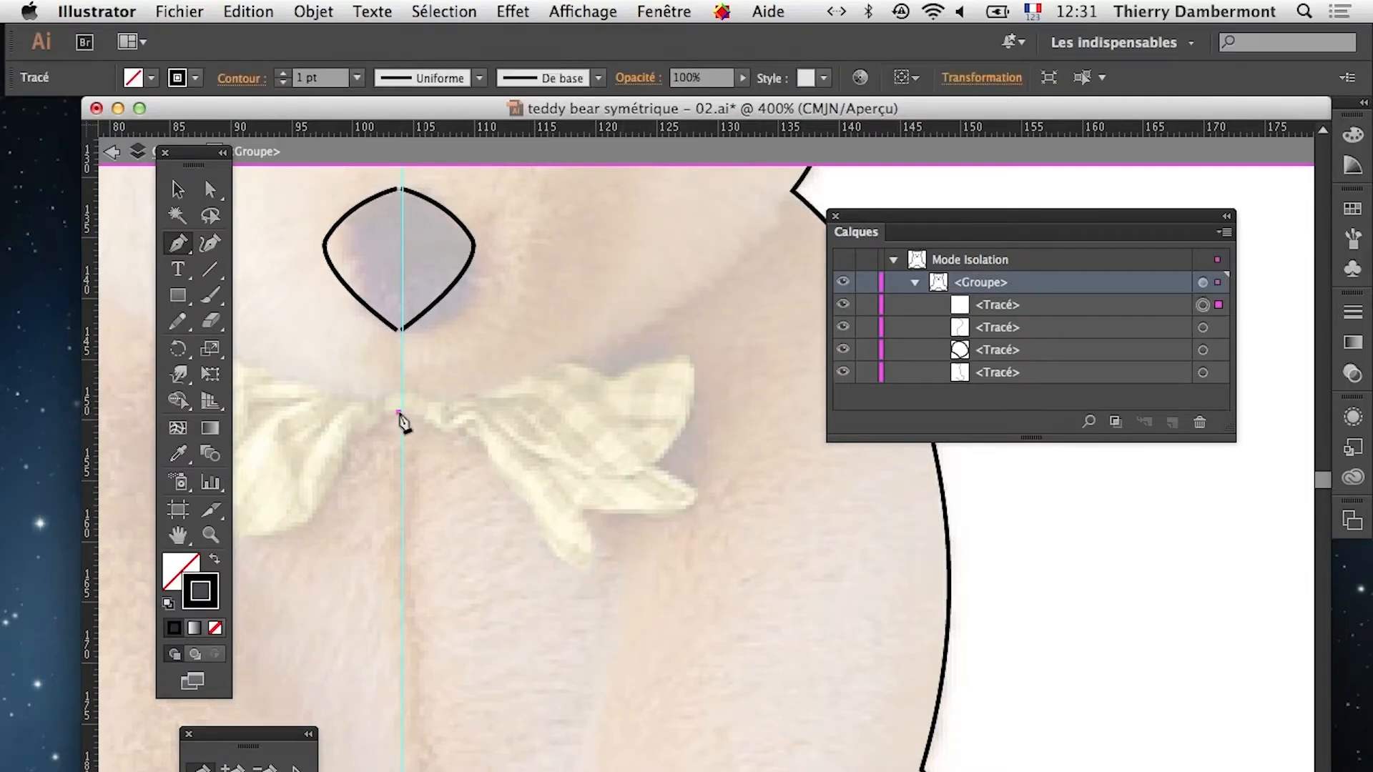
key(super+z)
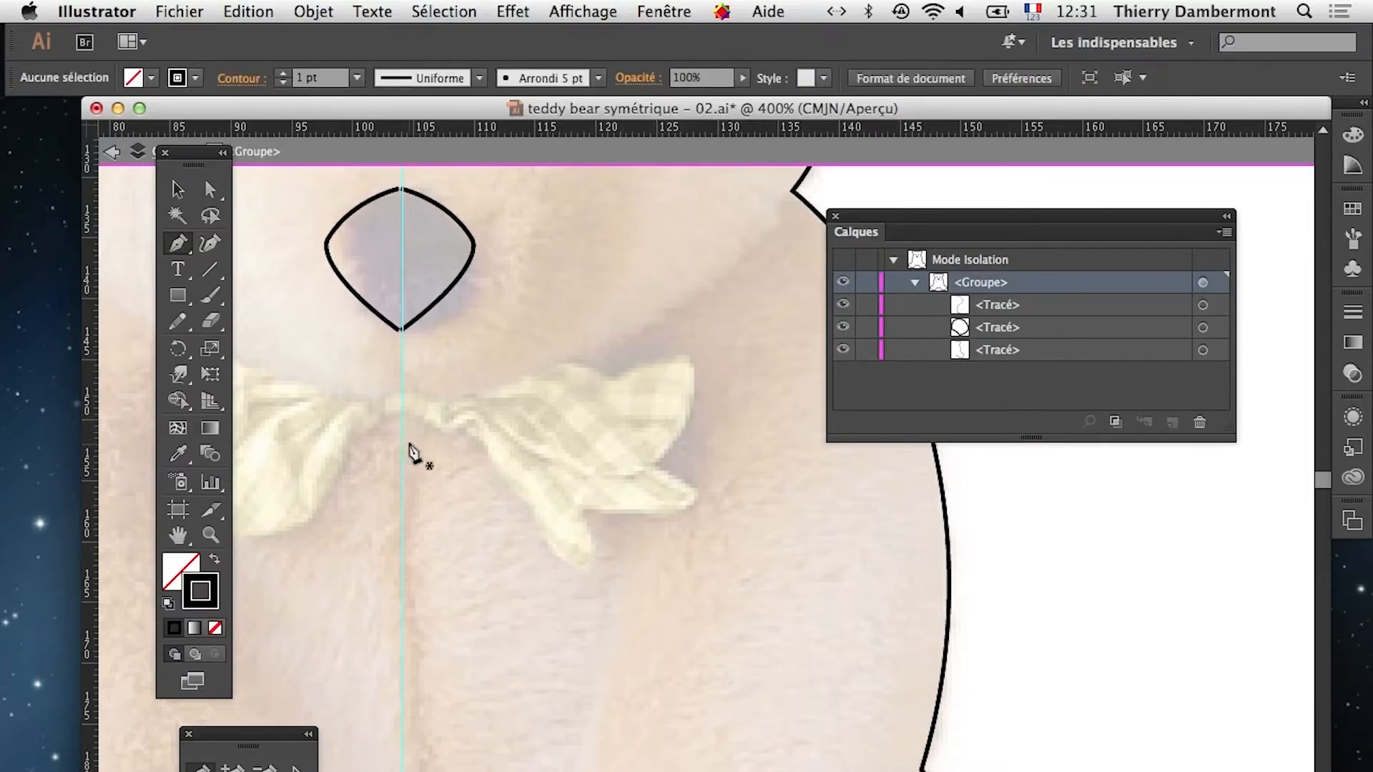
Trace a simplified rounded right half of the bow tie, including its central knot, starting and ending on the vertical guide, and deselect it
click(401, 444)
mouse_move(454, 432)
mouse_down()
mouse_move(463, 414)
mouse_move(474, 448)
mouse_up()
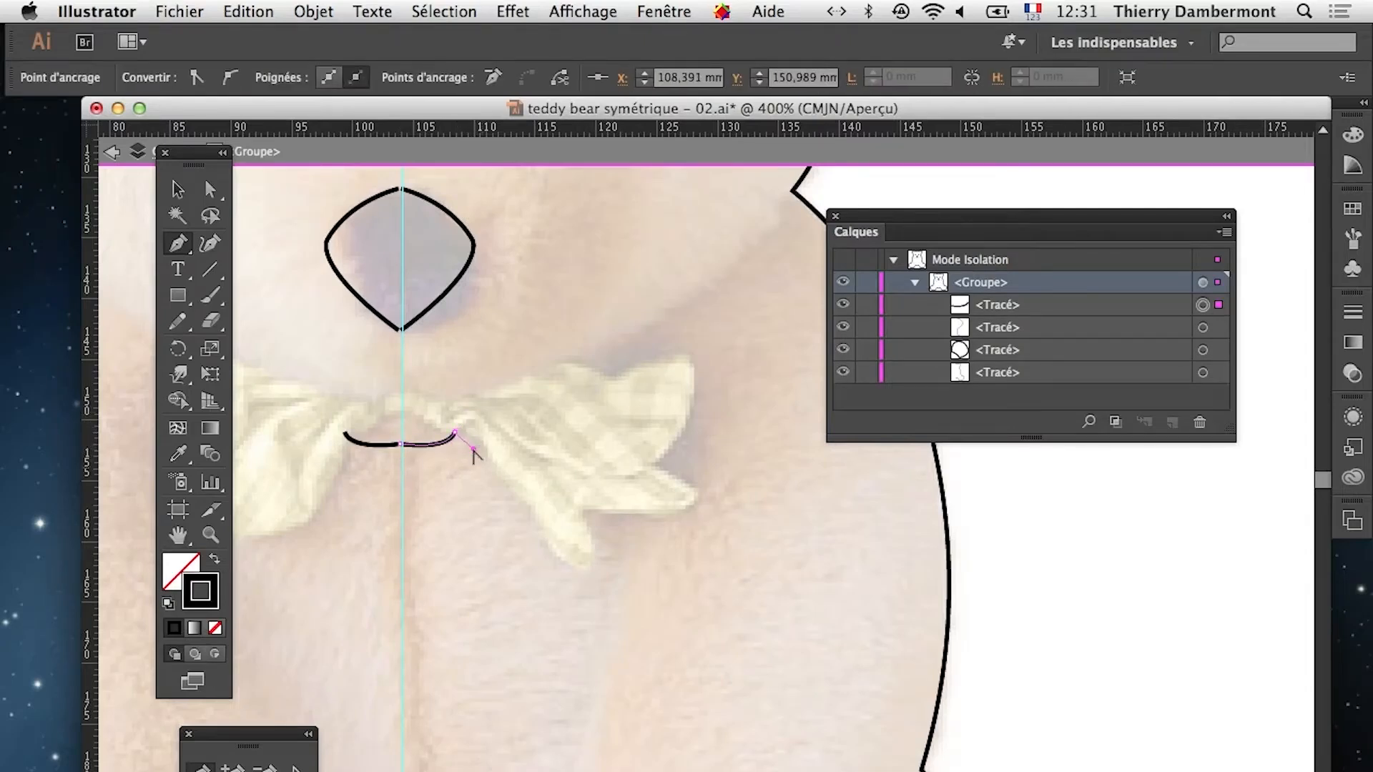
drag(516, 495, 641, 471)
drag(648, 419, 626, 347)
drag(601, 351, 575, 373)
drag(561, 387, 437, 387)
click(456, 402)
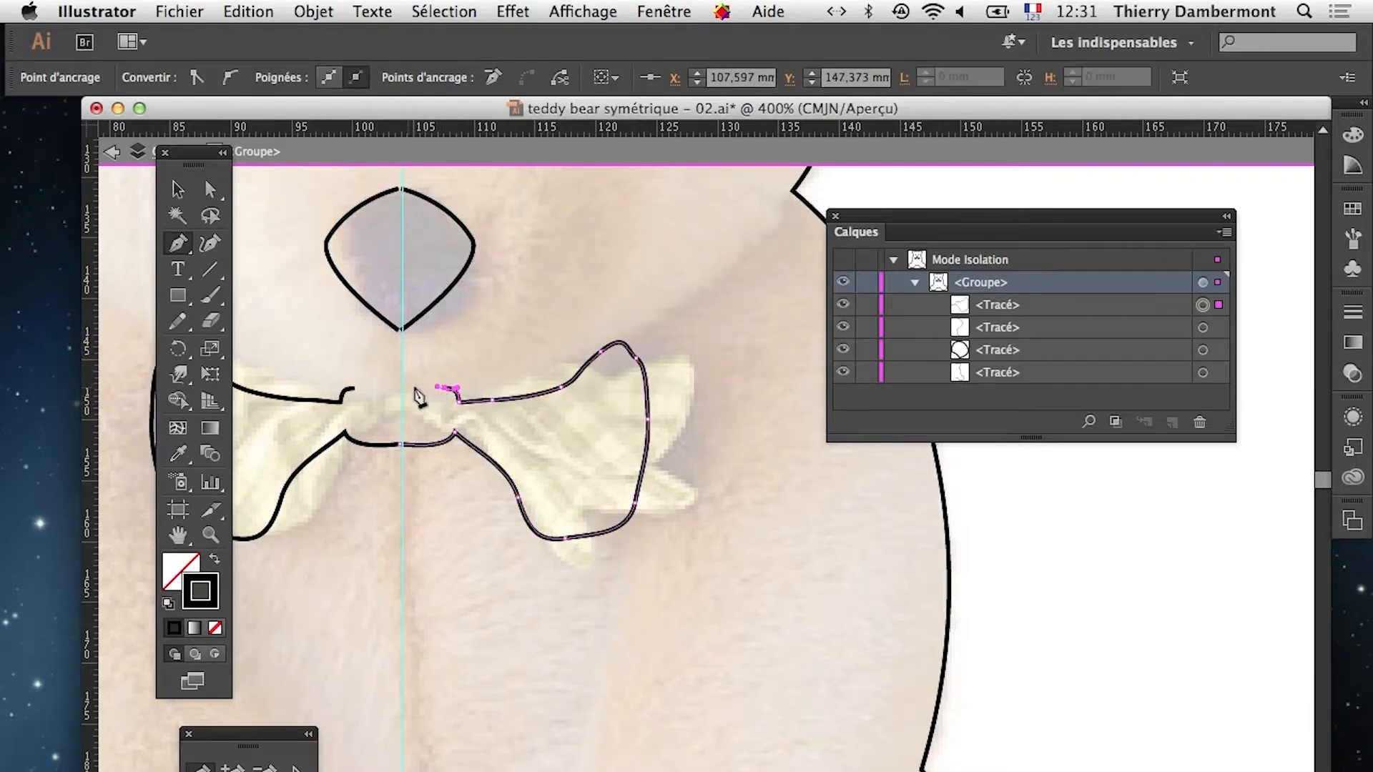
click(402, 387)
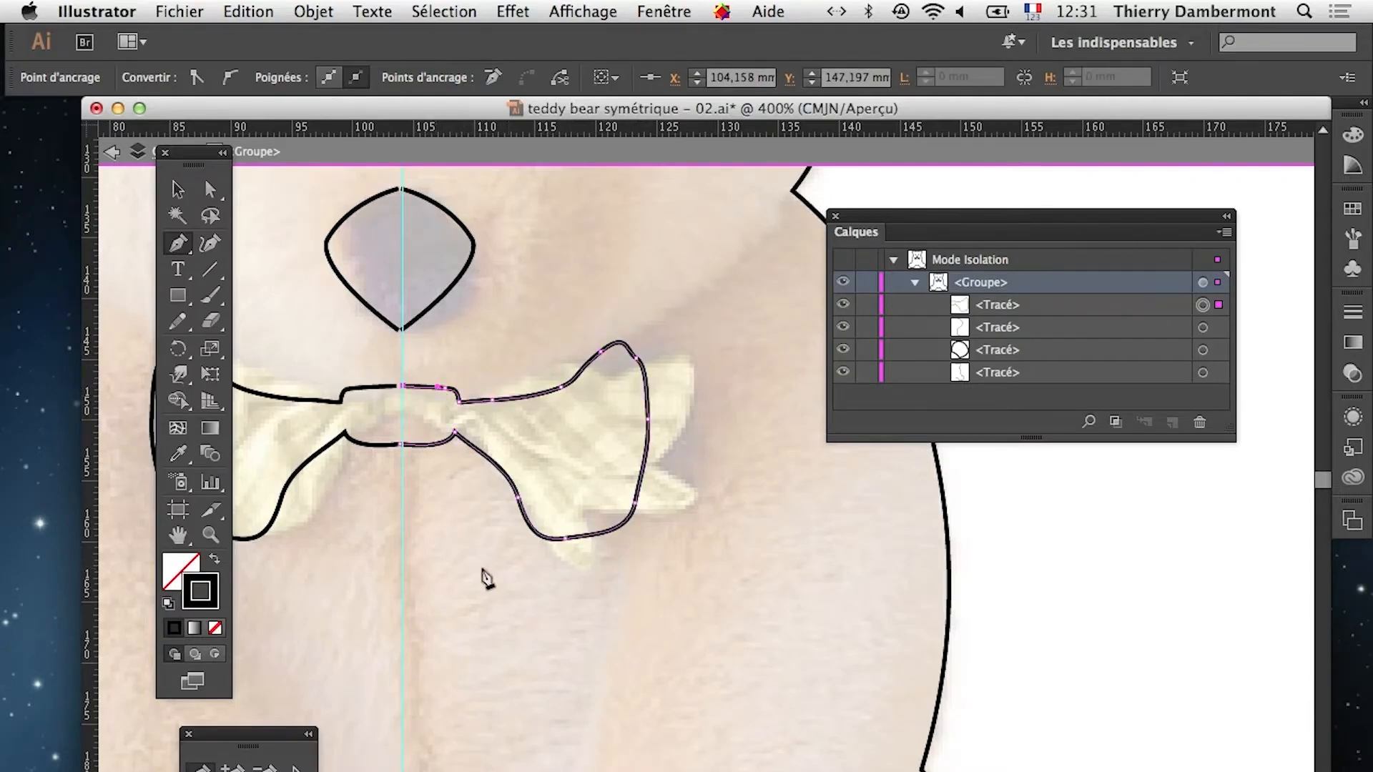
super+click(730, 592)
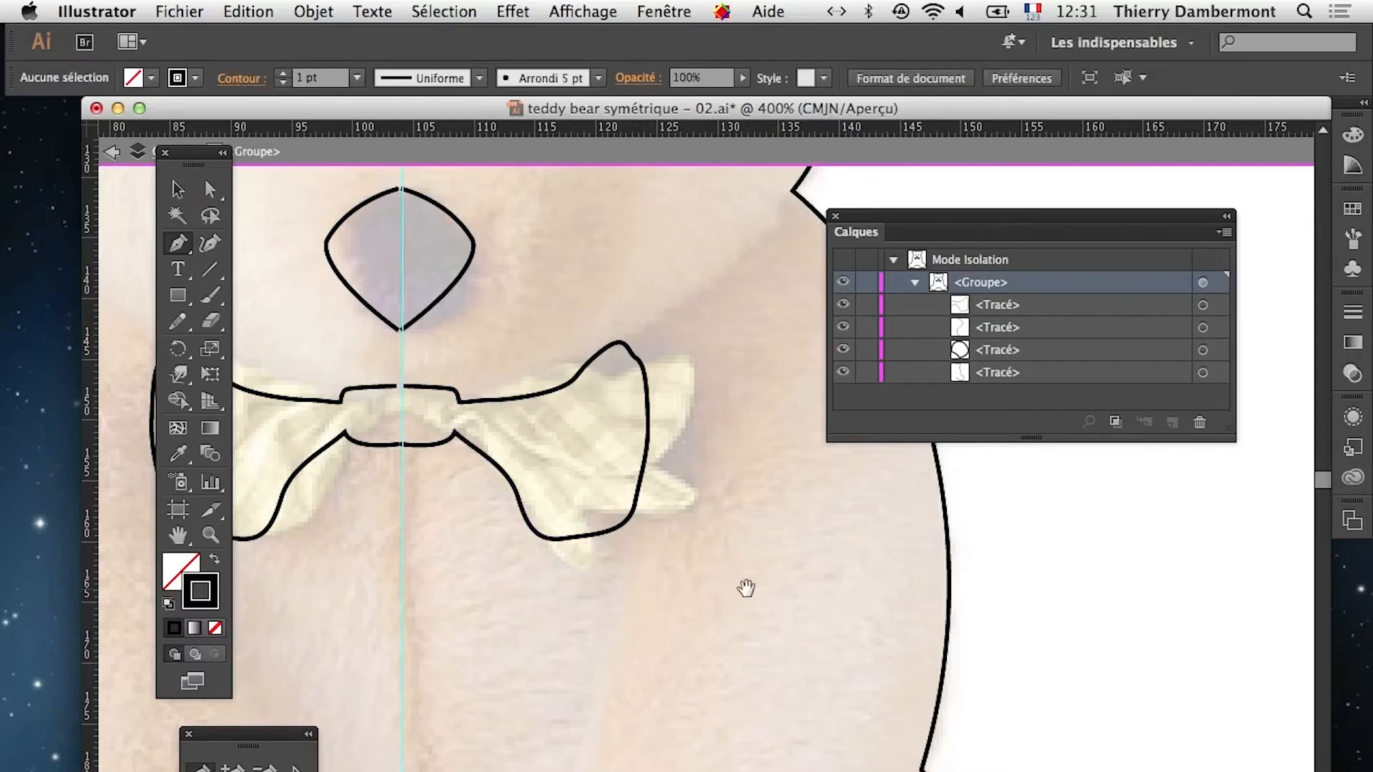
Trace the right arm with the Pen tool as an open path from below the bow tie around the paw to the waist notch, and deselect it
scroll(746, 588, down, 6)
scroll(746, 588, right, 2)
click(584, 329)
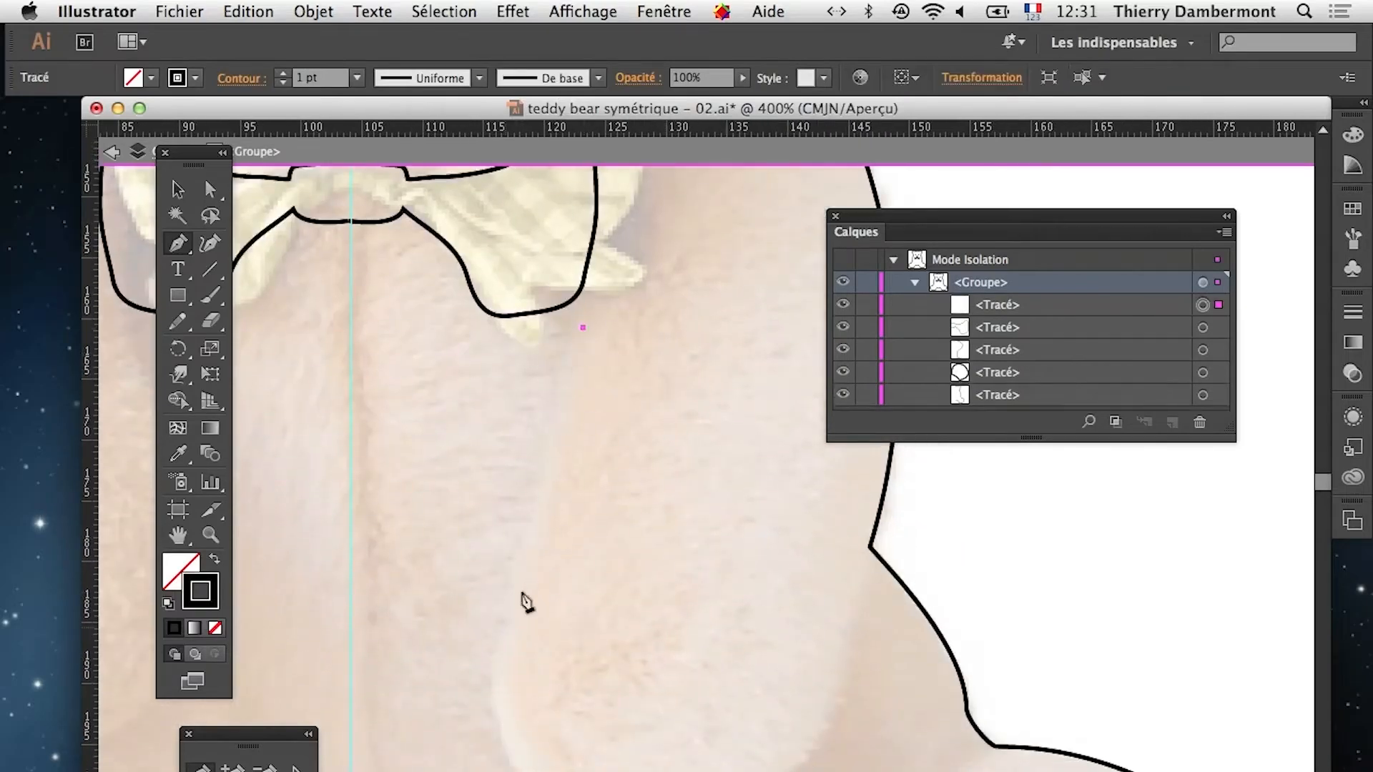
drag(501, 616, 489, 648)
drag(519, 771, 558, 771)
drag(676, 765, 605, 608)
drag(639, 654, 664, 640)
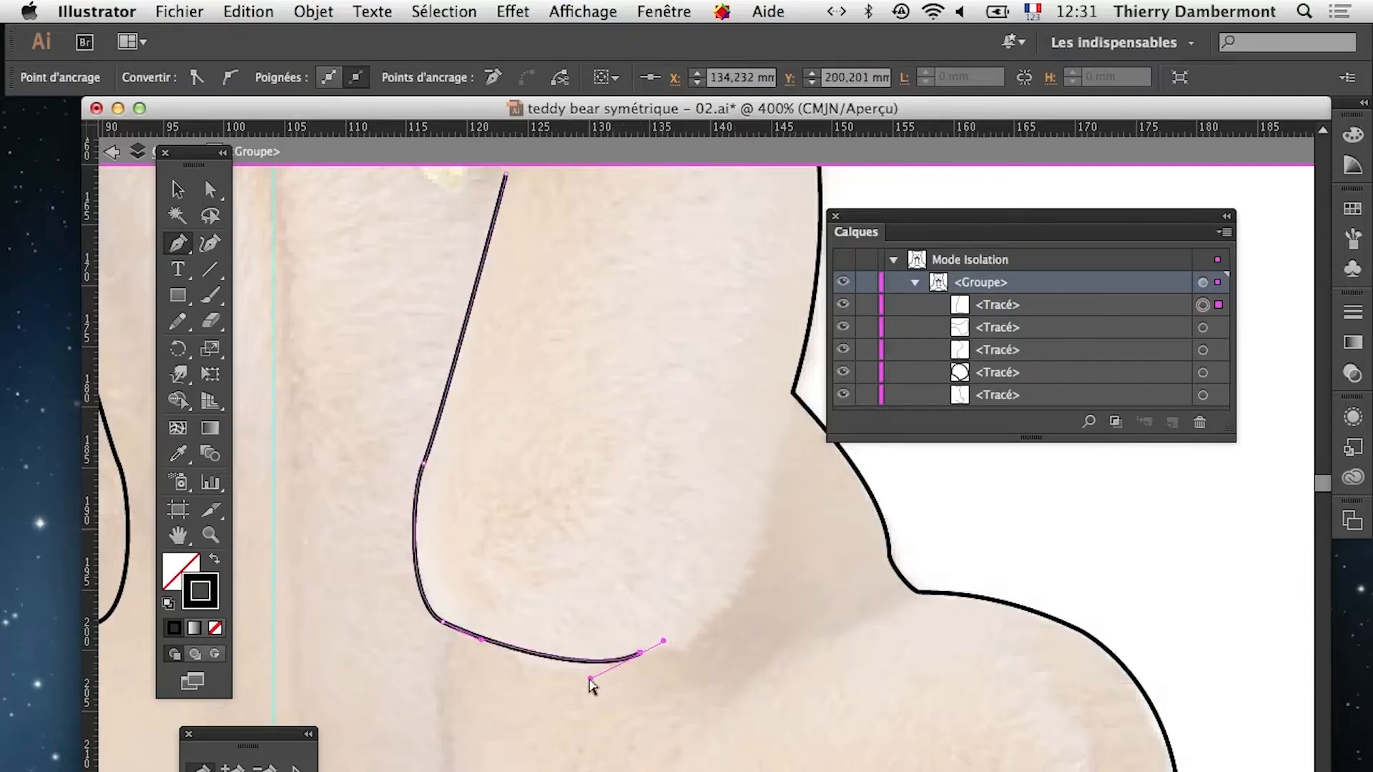
drag(764, 504, 772, 481)
click(788, 397)
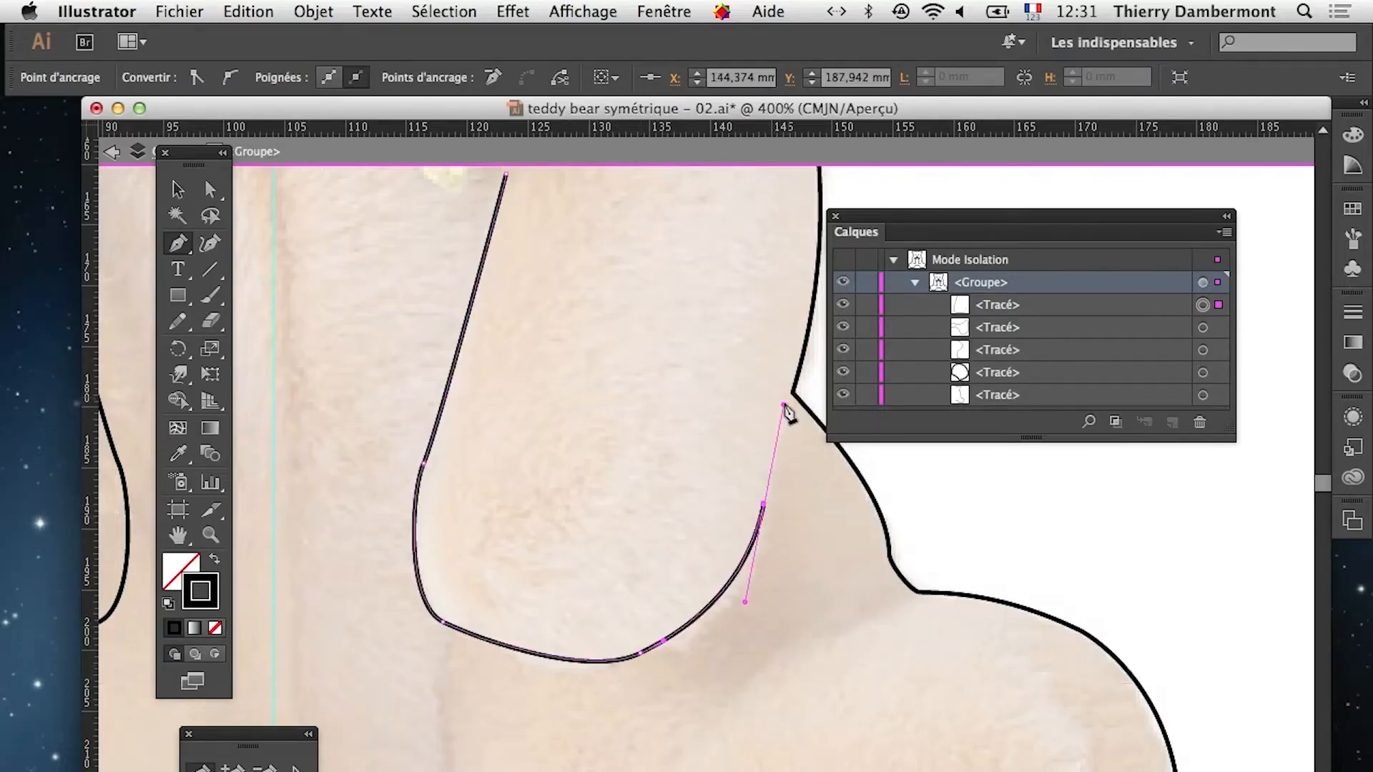
super+click(719, 443)
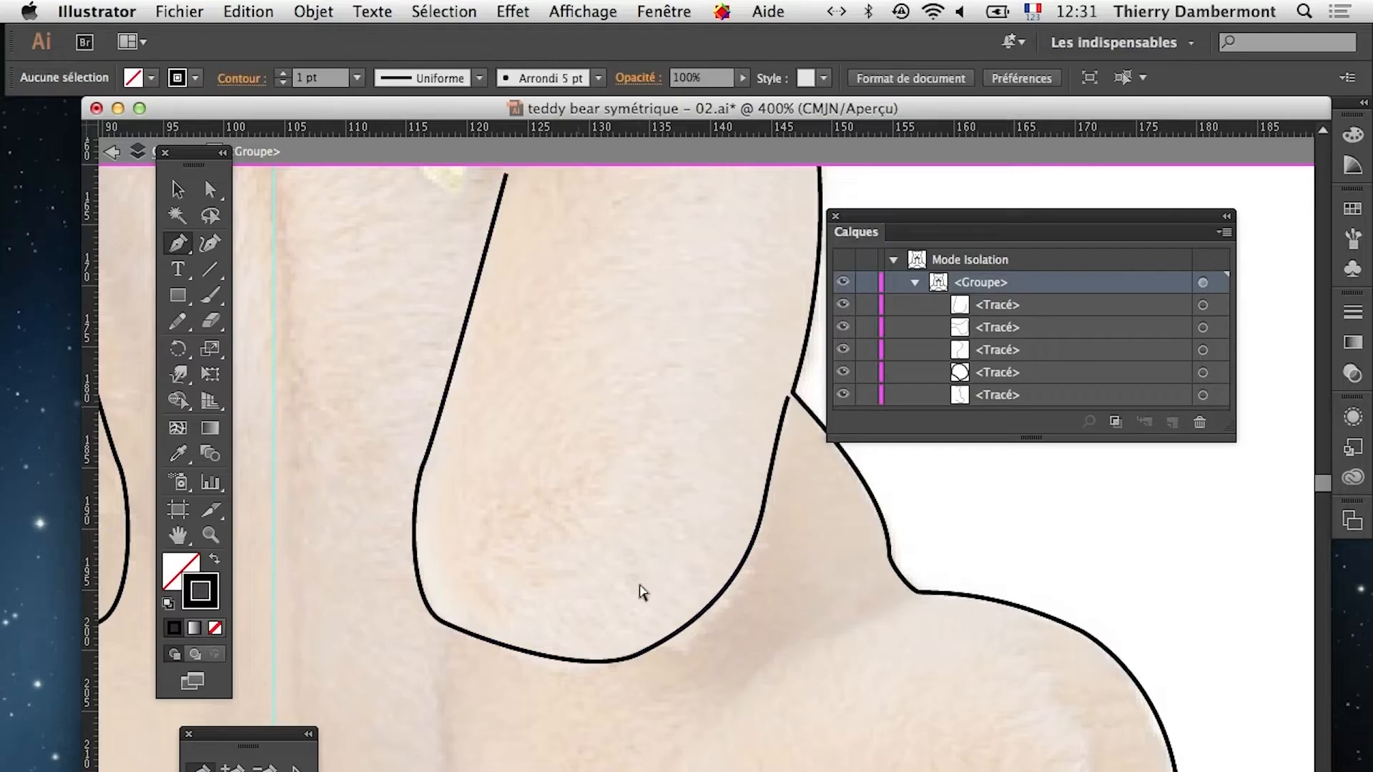
Trace the upper edge of the right foot's sole as an open curve between the inner and outer foot outline, and deselect it
drag(797, 704, 723, 517)
drag(654, 632, 469, 426)
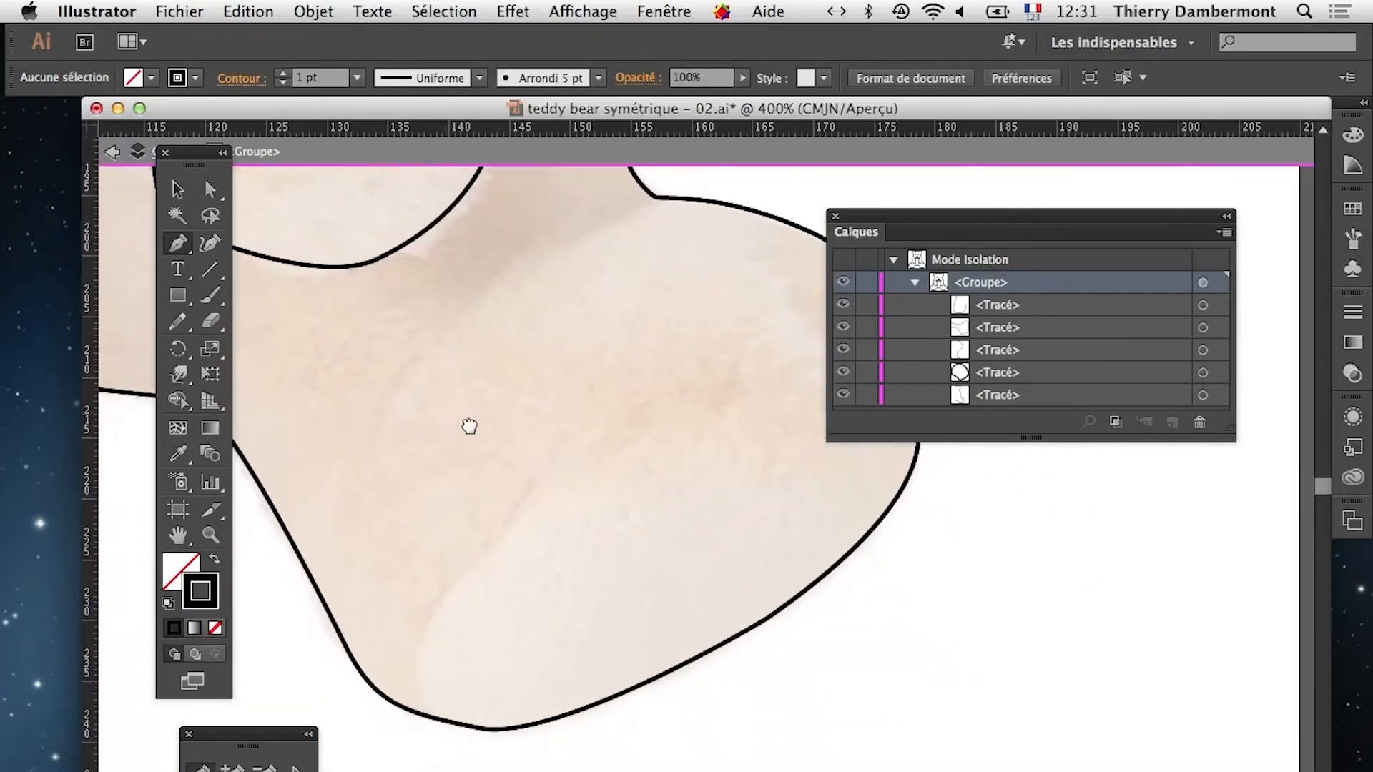
drag(865, 216, 1065, 315)
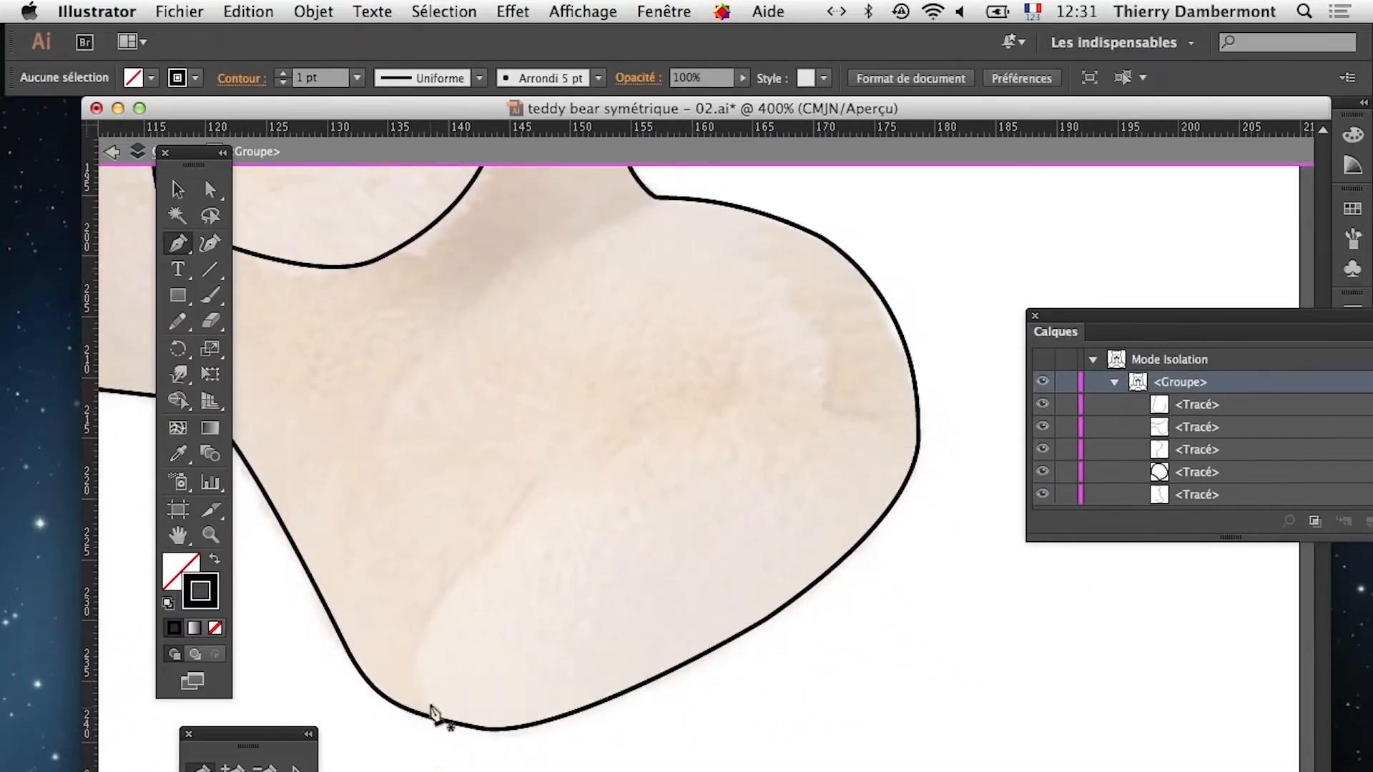
click(430, 709)
drag(429, 606, 400, 673)
click(646, 442)
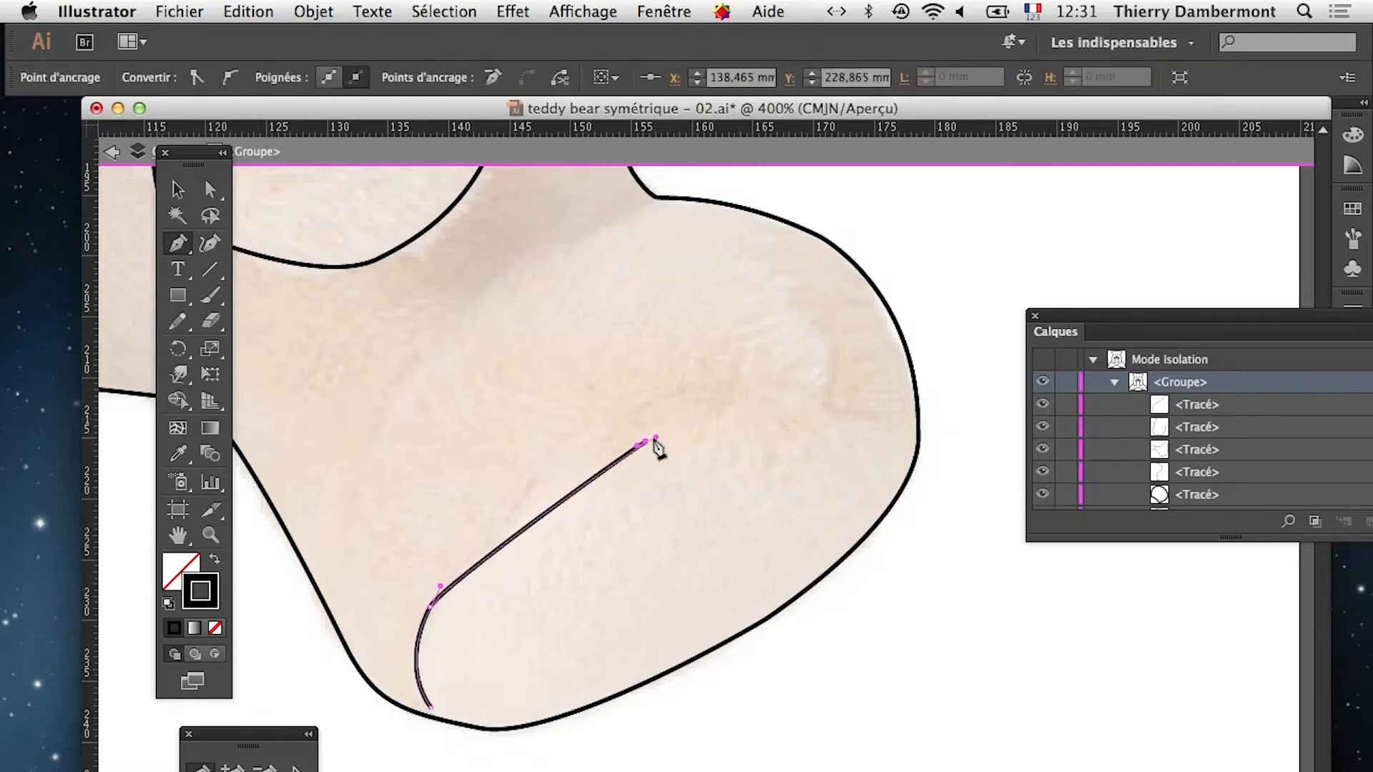
drag(787, 402, 910, 465)
alt+super+click(732, 515)
alt+super+click(732, 515)
alt+super+click(732, 514)
drag(492, 462, 583, 532)
super+click(729, 432)
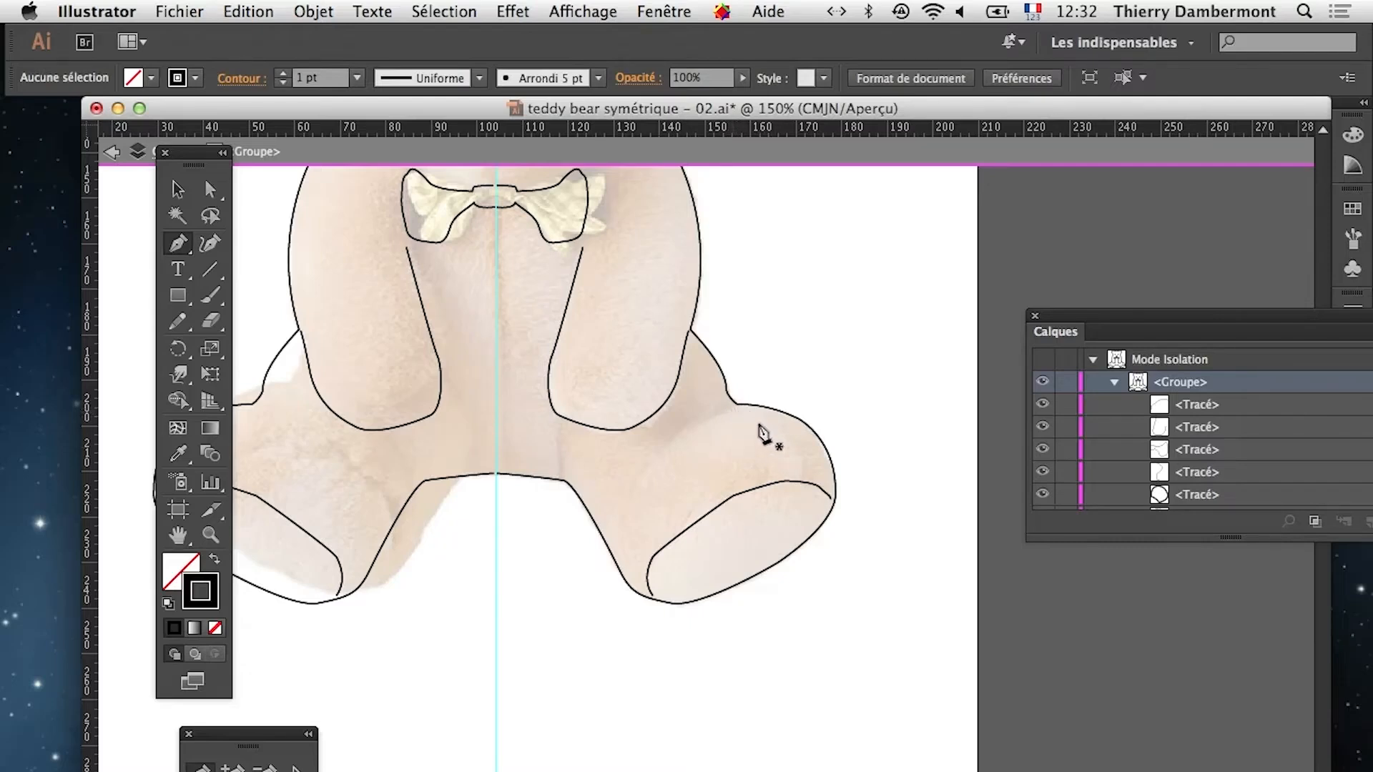
Trace the right leg's inner contour as a curve from the hip notch down to the inner foot outline, and deselect it
click(730, 408)
drag(671, 442, 632, 580)
super+click(664, 502)
Trace the inner part of the right ear as a small open diamond-like path with curved sides, and deselect it
drag(439, 485, 638, 589)
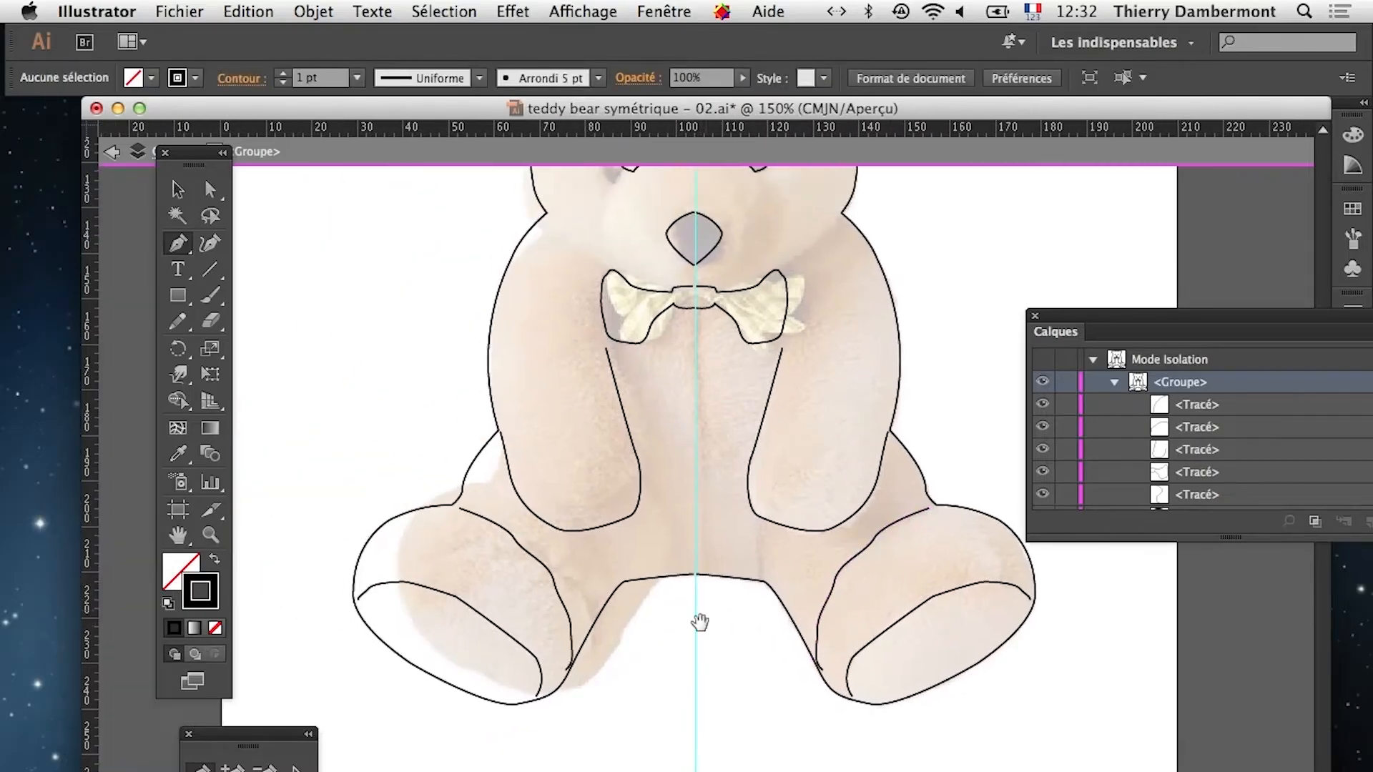
drag(736, 508, 695, 667)
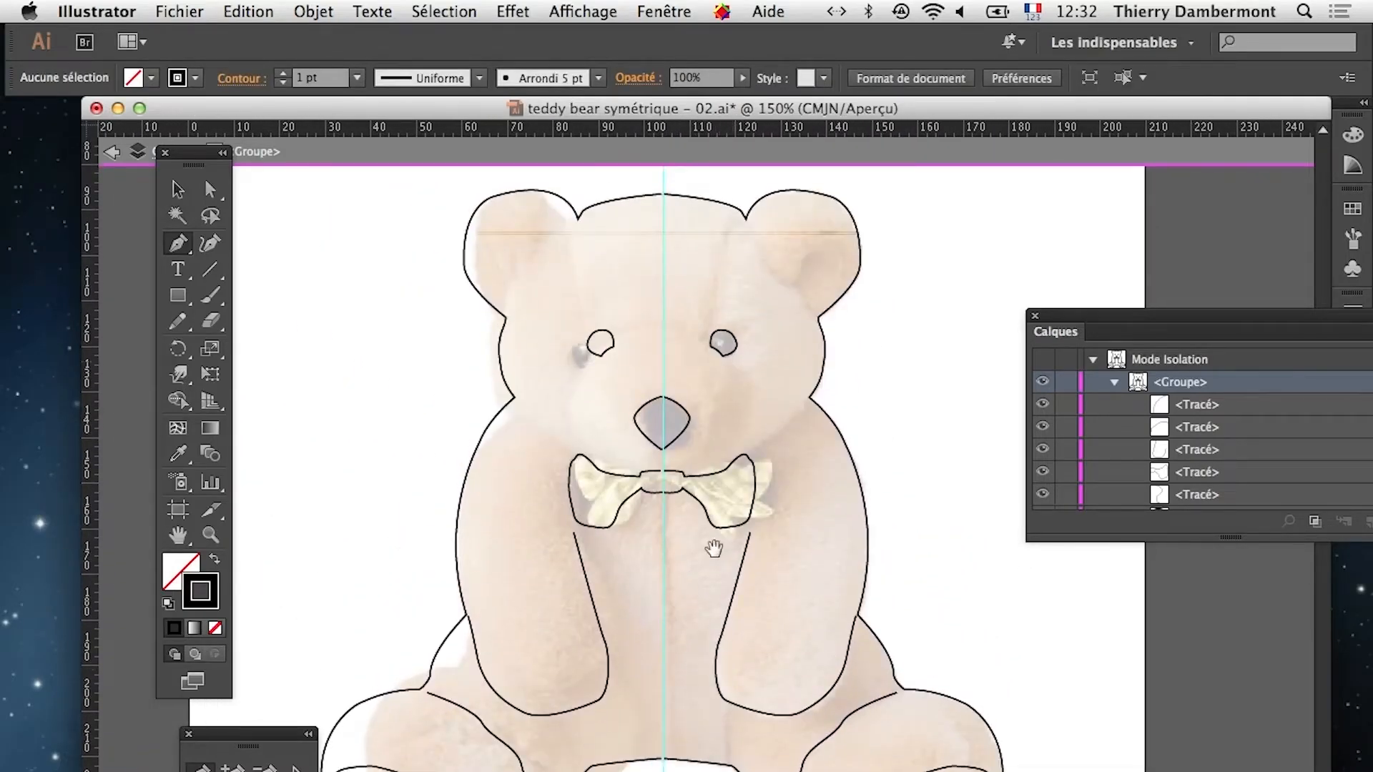
super+click(830, 283)
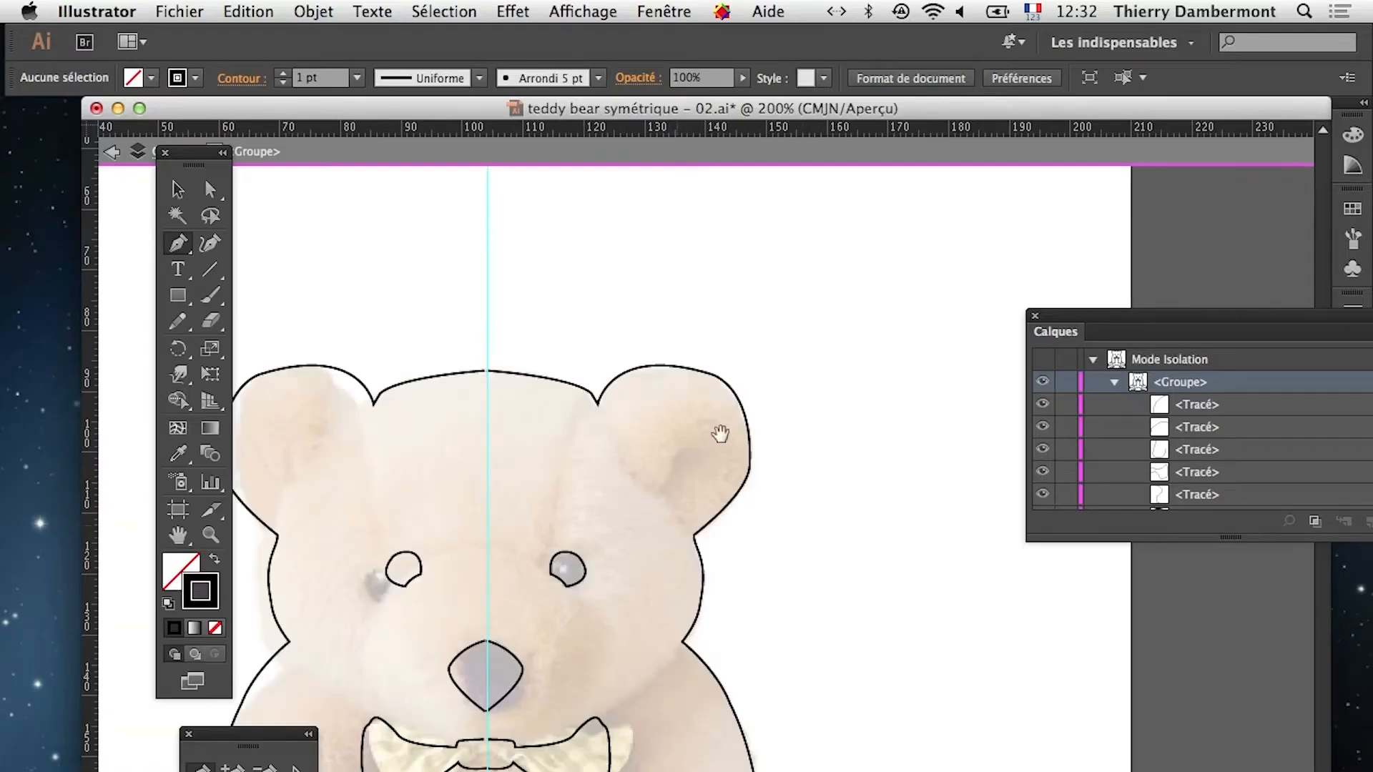
click(655, 490)
drag(666, 470, 718, 438)
drag(719, 453, 710, 479)
drag(700, 494, 674, 496)
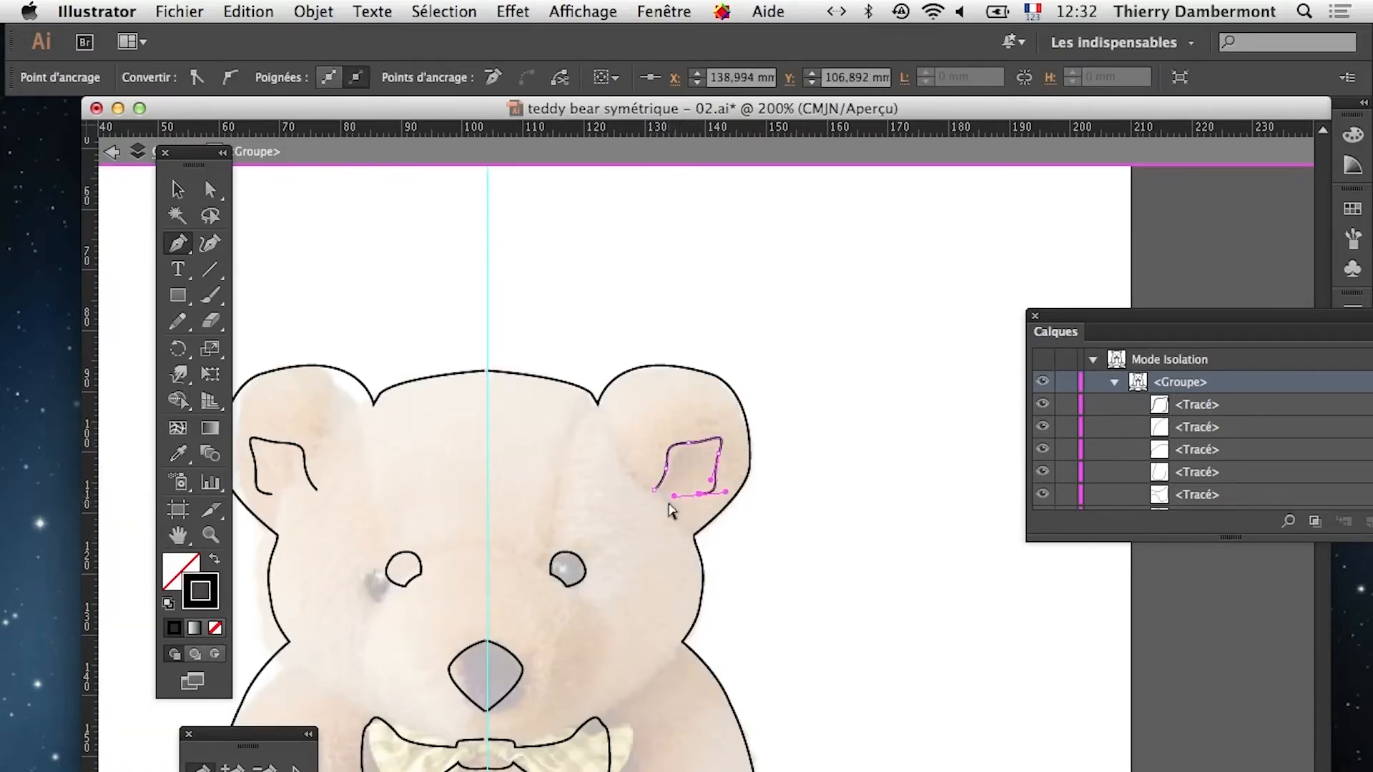
super+click(634, 520)
Trace the curve separating the right ear from the head, from the ear's upper notch to its lower junction, and deselect it
click(603, 413)
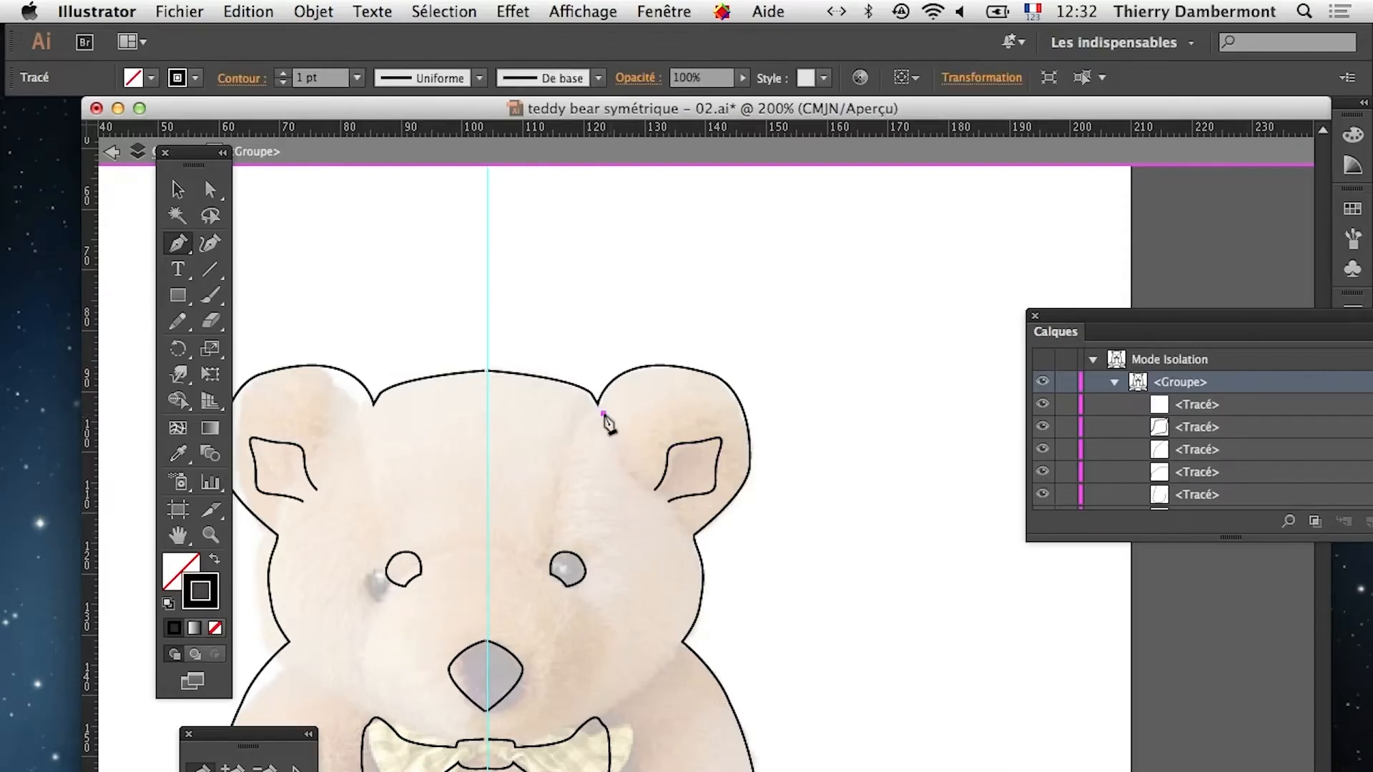
drag(619, 450, 626, 470)
drag(636, 481, 647, 492)
drag(666, 506, 689, 533)
super+click(662, 557)
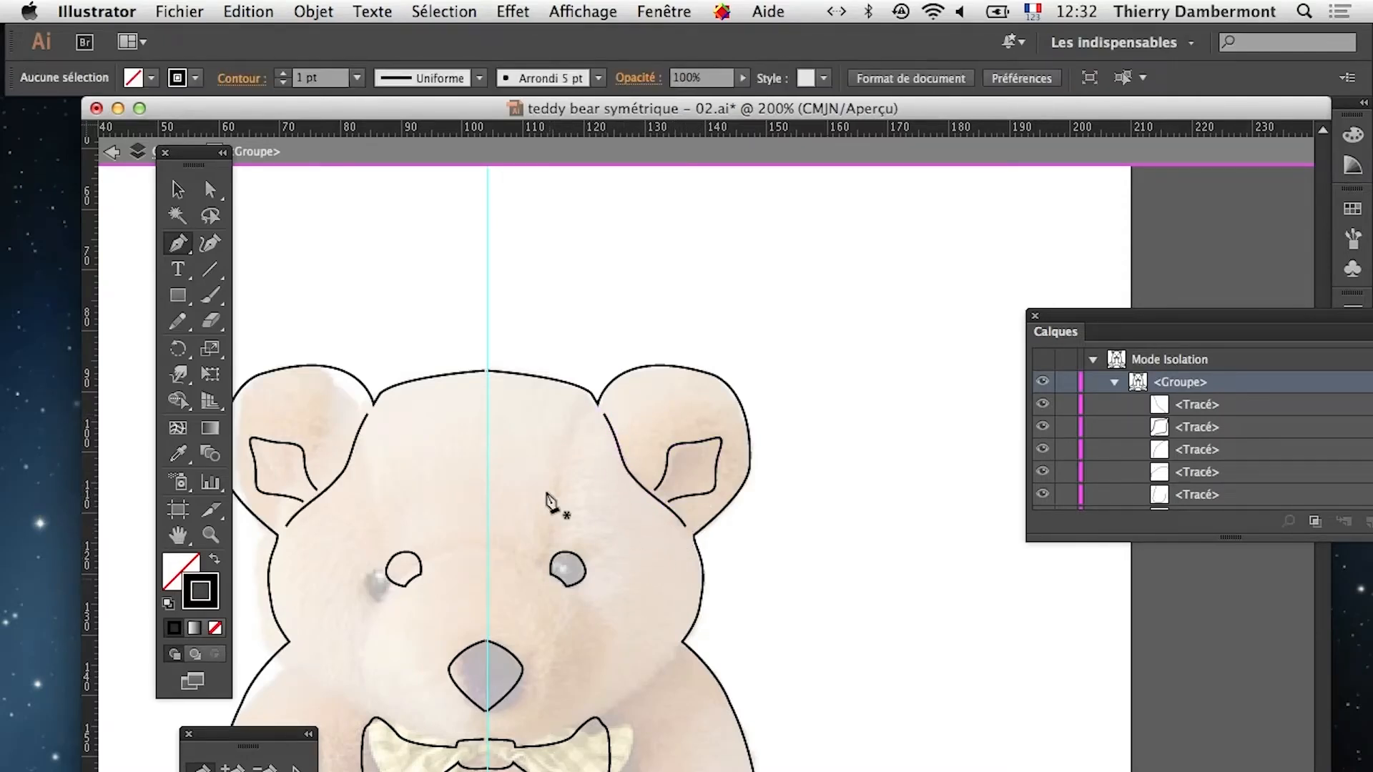
Trace the right half of the muzzle from the vertical guide past the eye and around to the bow tie's knot, and deselect it
click(490, 549)
drag(538, 568, 578, 637)
click(544, 573)
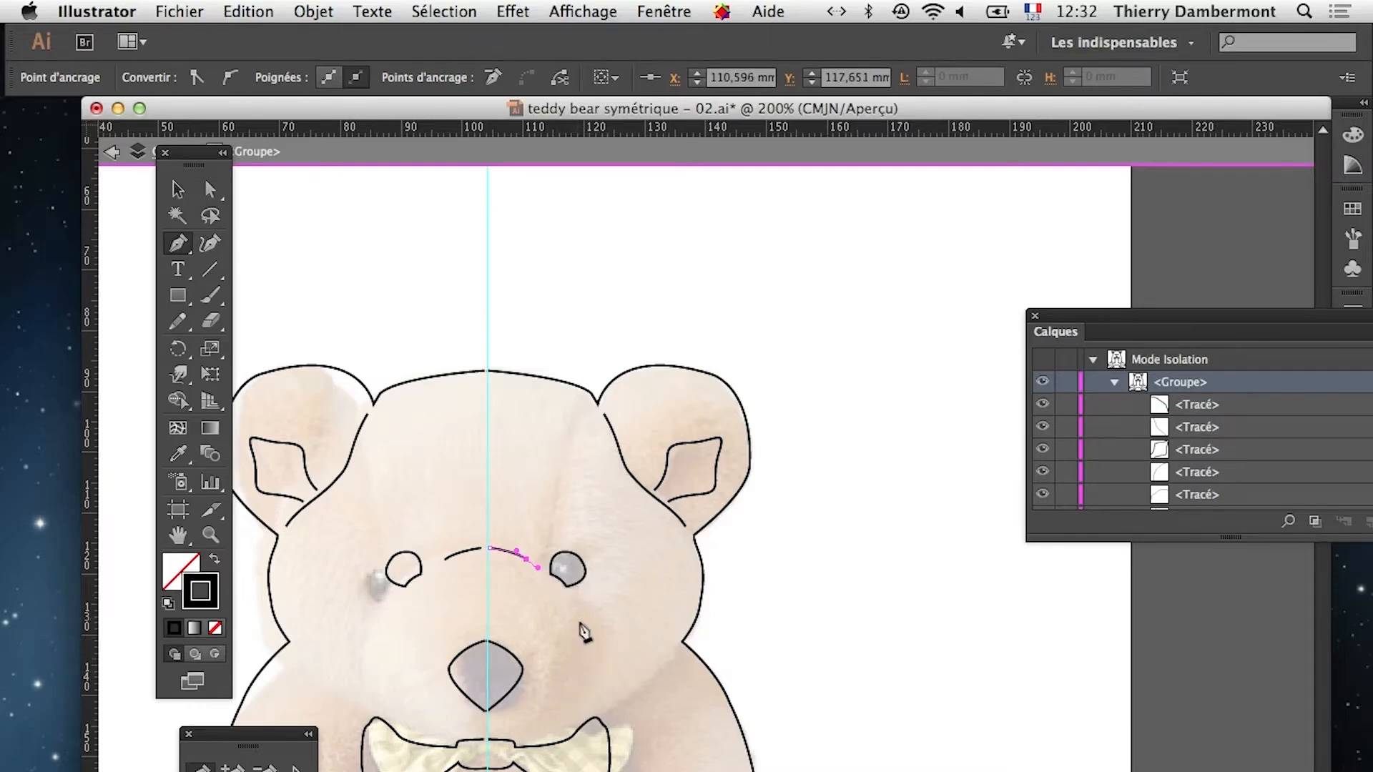
drag(585, 605, 516, 742)
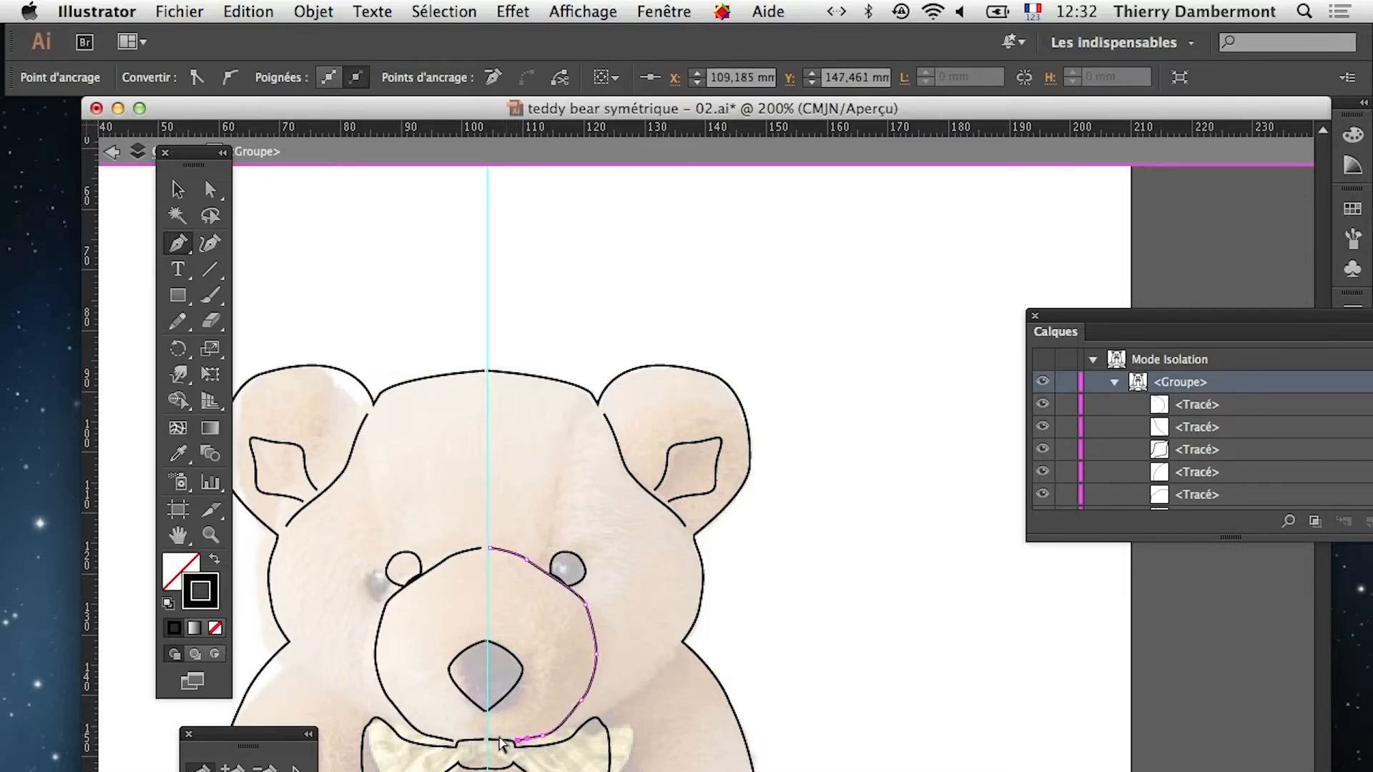
super+click(533, 716)
Try to trace the lower cheek line on the left half of the bear, from the neck corner toward the bow tie
mouse_move(490, 500)
mouse_down()
mouse_move(539, 454)
mouse_move(581, 344)
mouse_up()
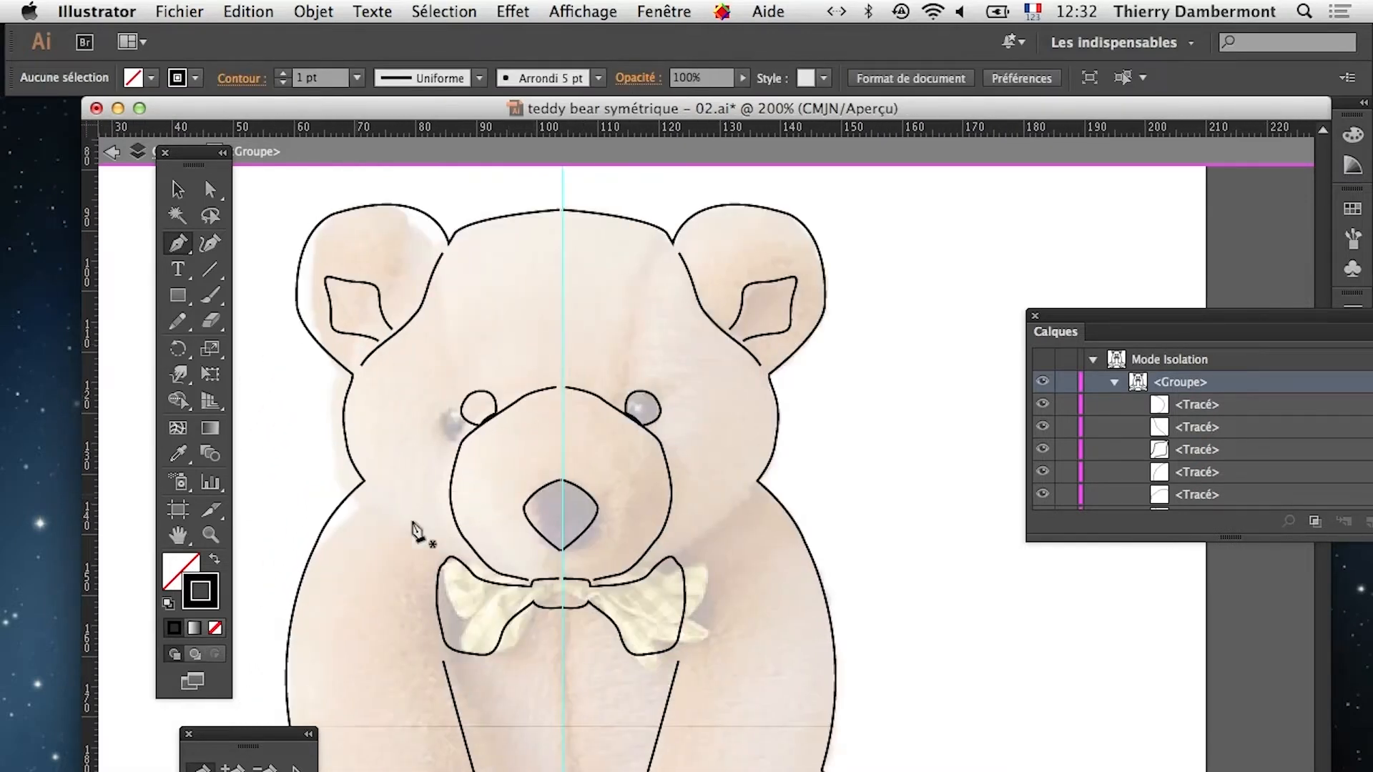
click(366, 486)
drag(401, 526, 423, 540)
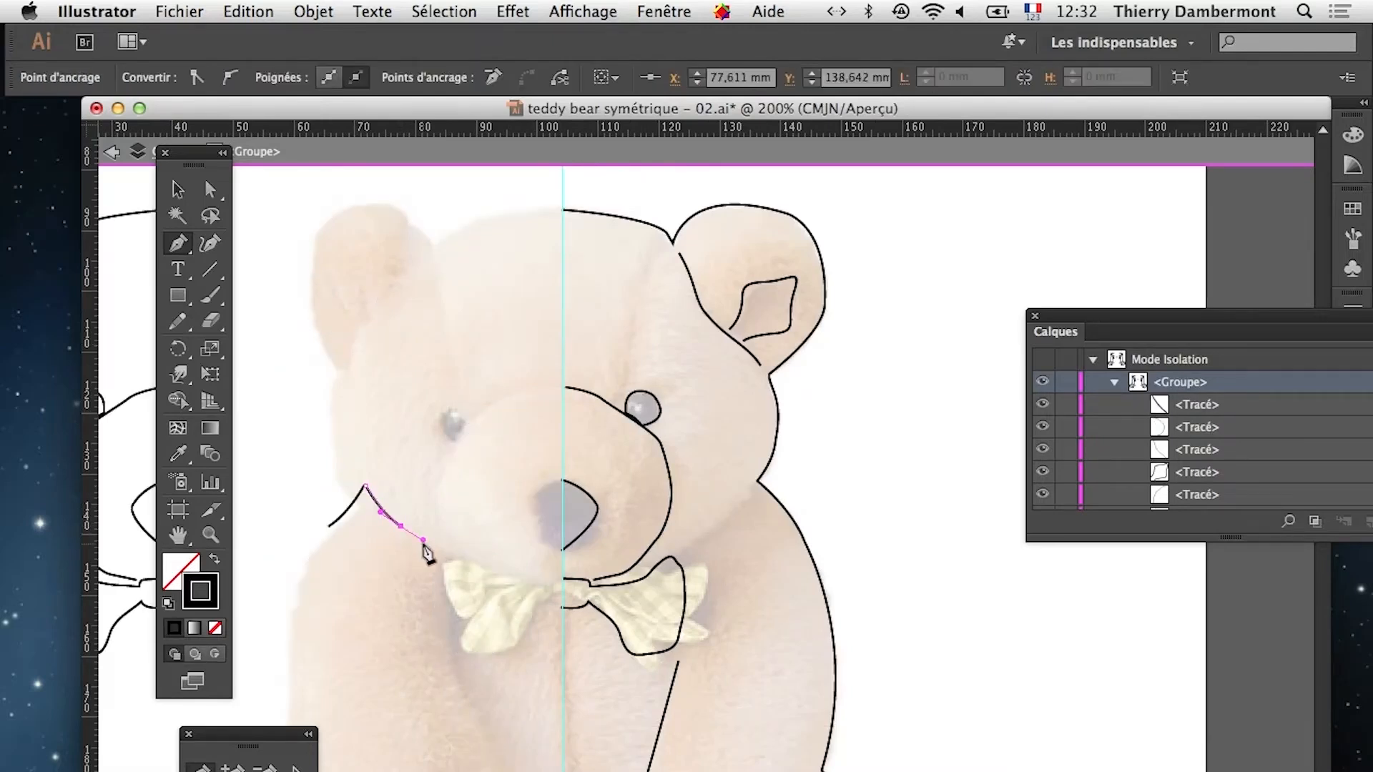
super+click(427, 550)
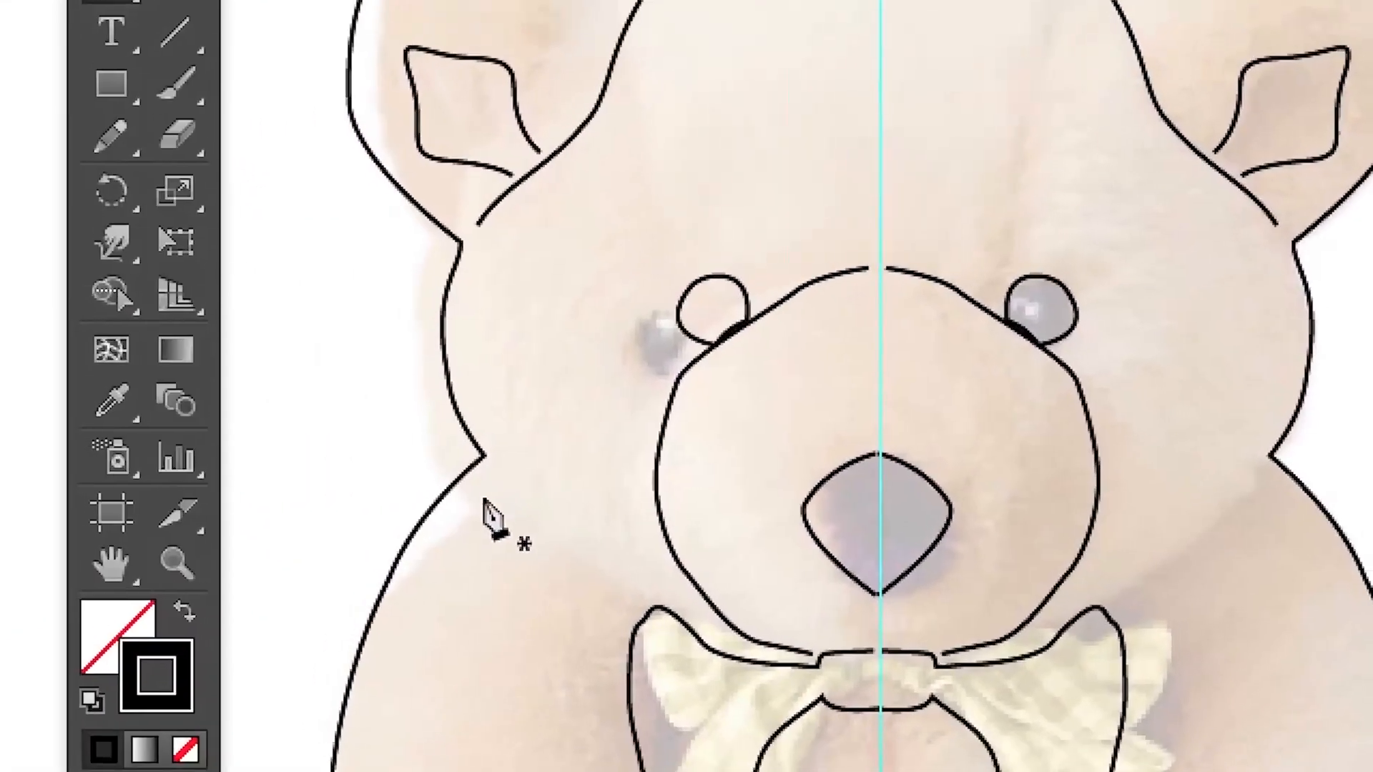
click(489, 470)
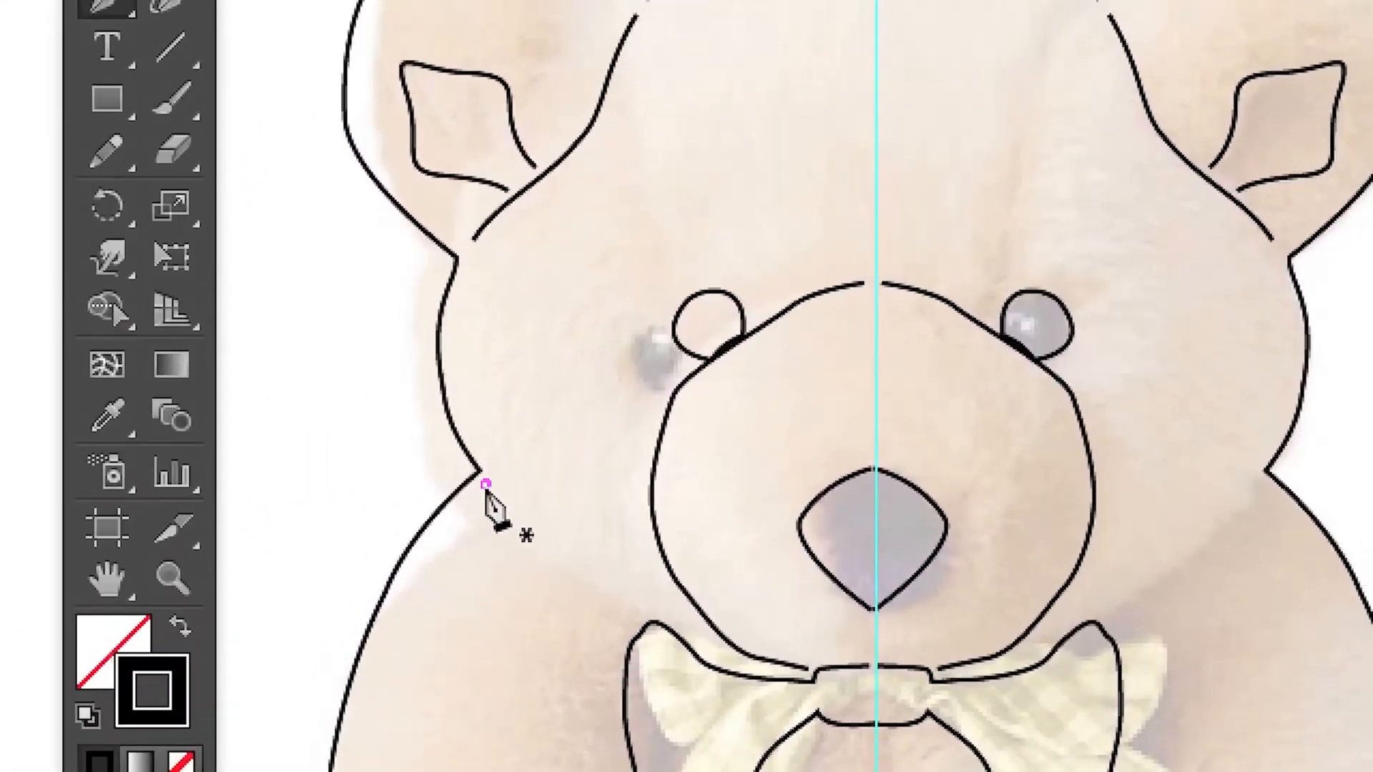
drag(588, 544, 621, 569)
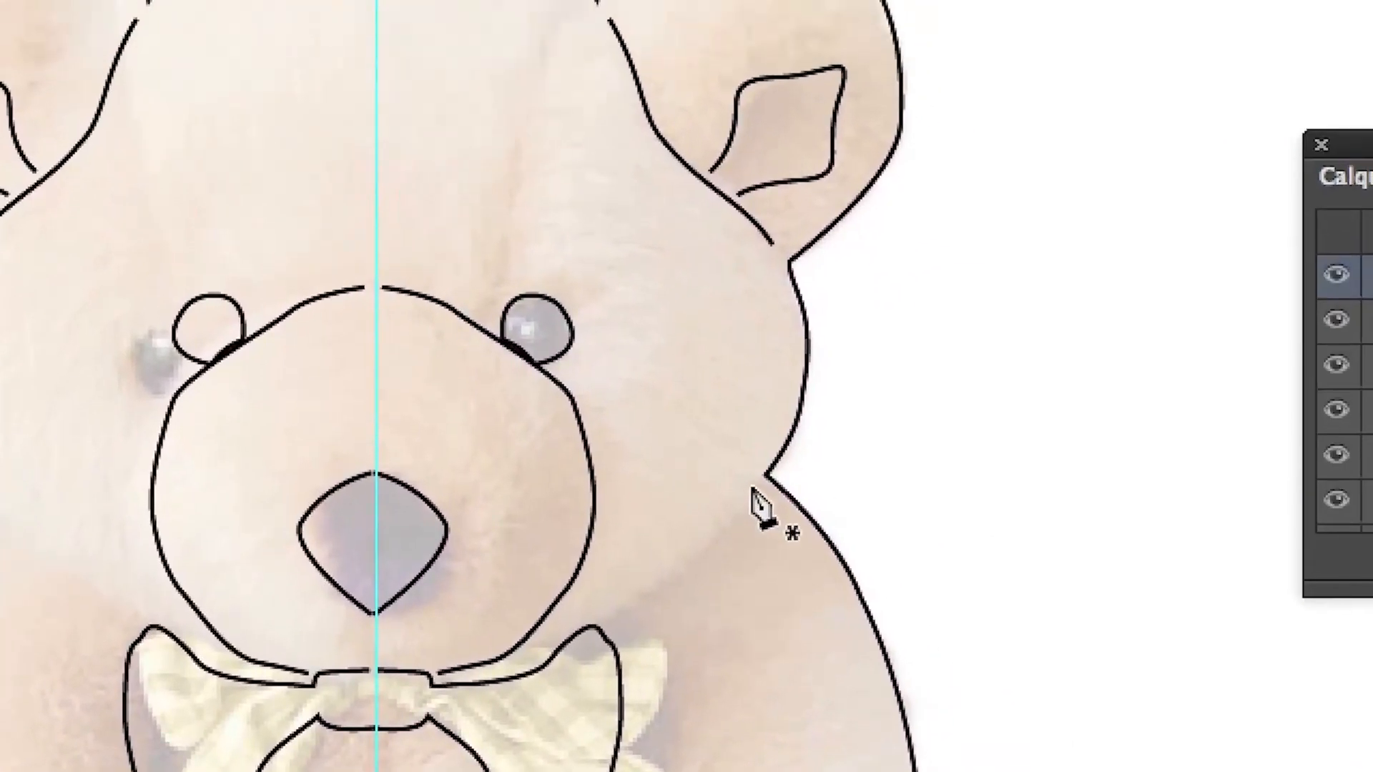
Trace the lower right cheek line from the neck corner to the upper corner of the bow tie, and deselect it
click(755, 483)
drag(652, 584, 630, 600)
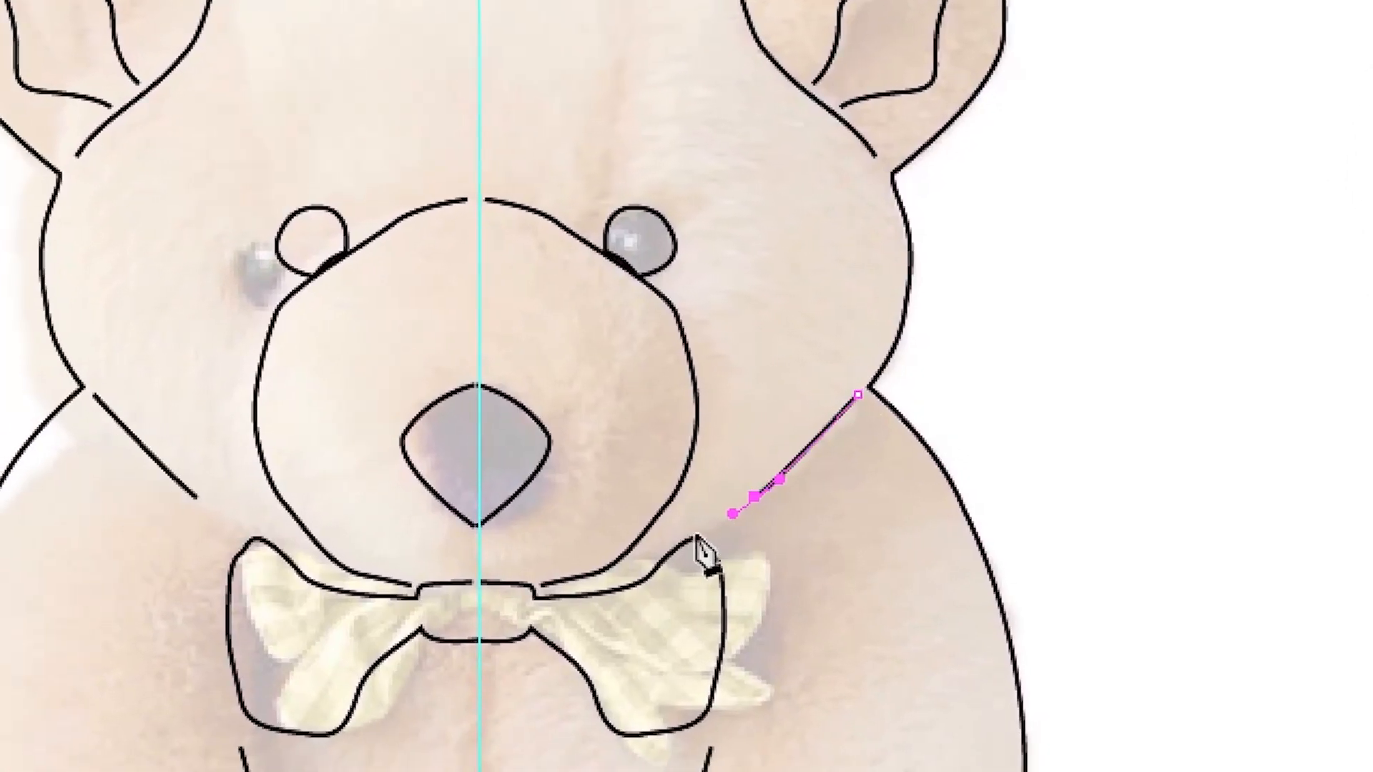
drag(705, 533, 696, 539)
super+click(793, 403)
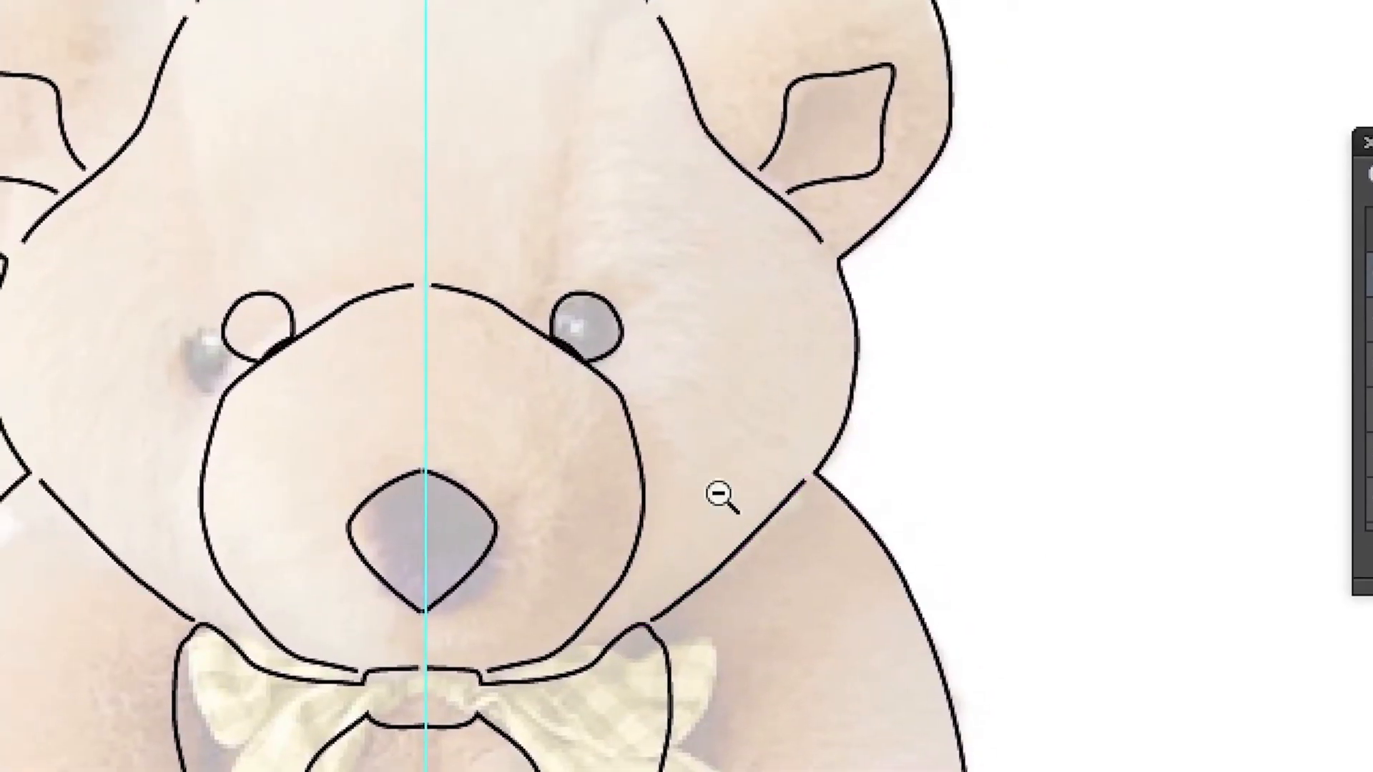
Enlarge the layer list and exit the group's isolation mode
alt+super+click(708, 498)
alt+super+click(708, 498)
alt+super+click(708, 498)
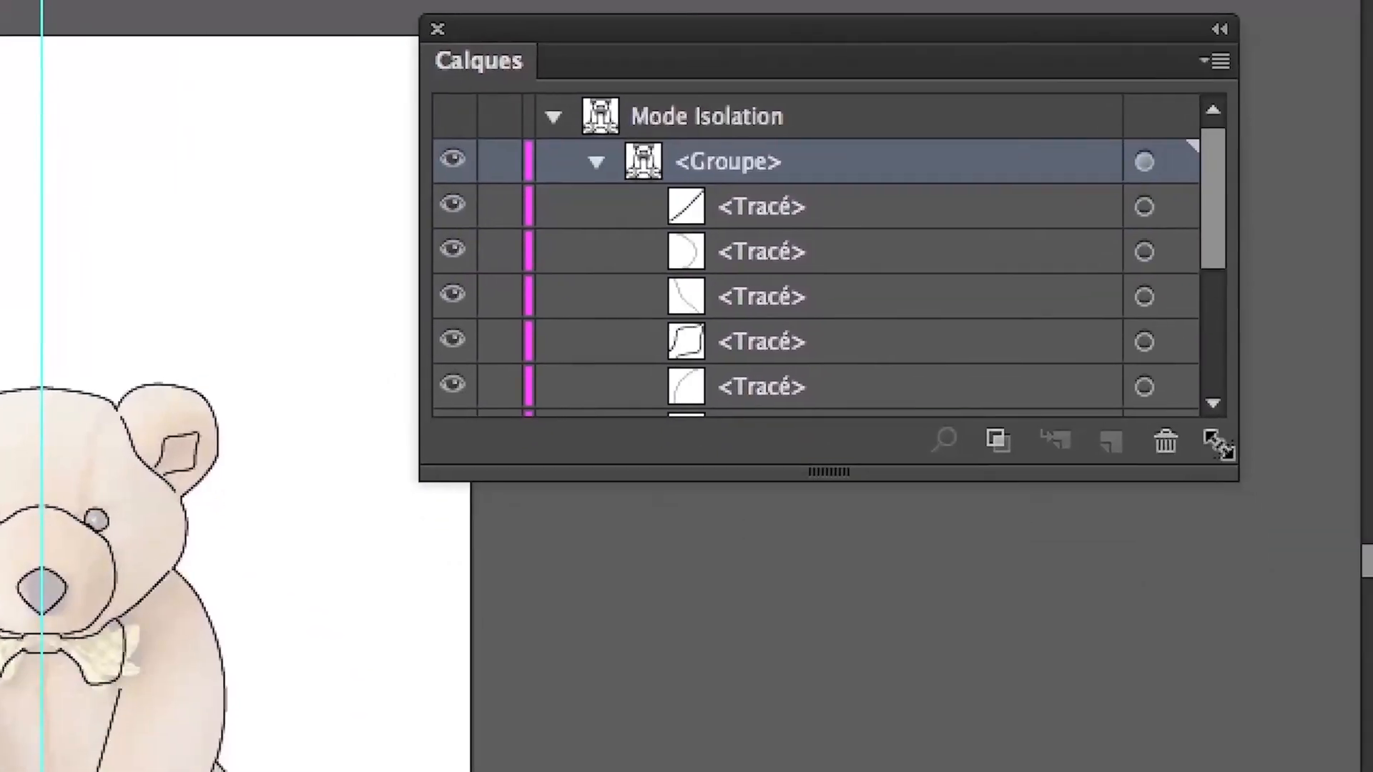
drag(1218, 445, 1190, 728)
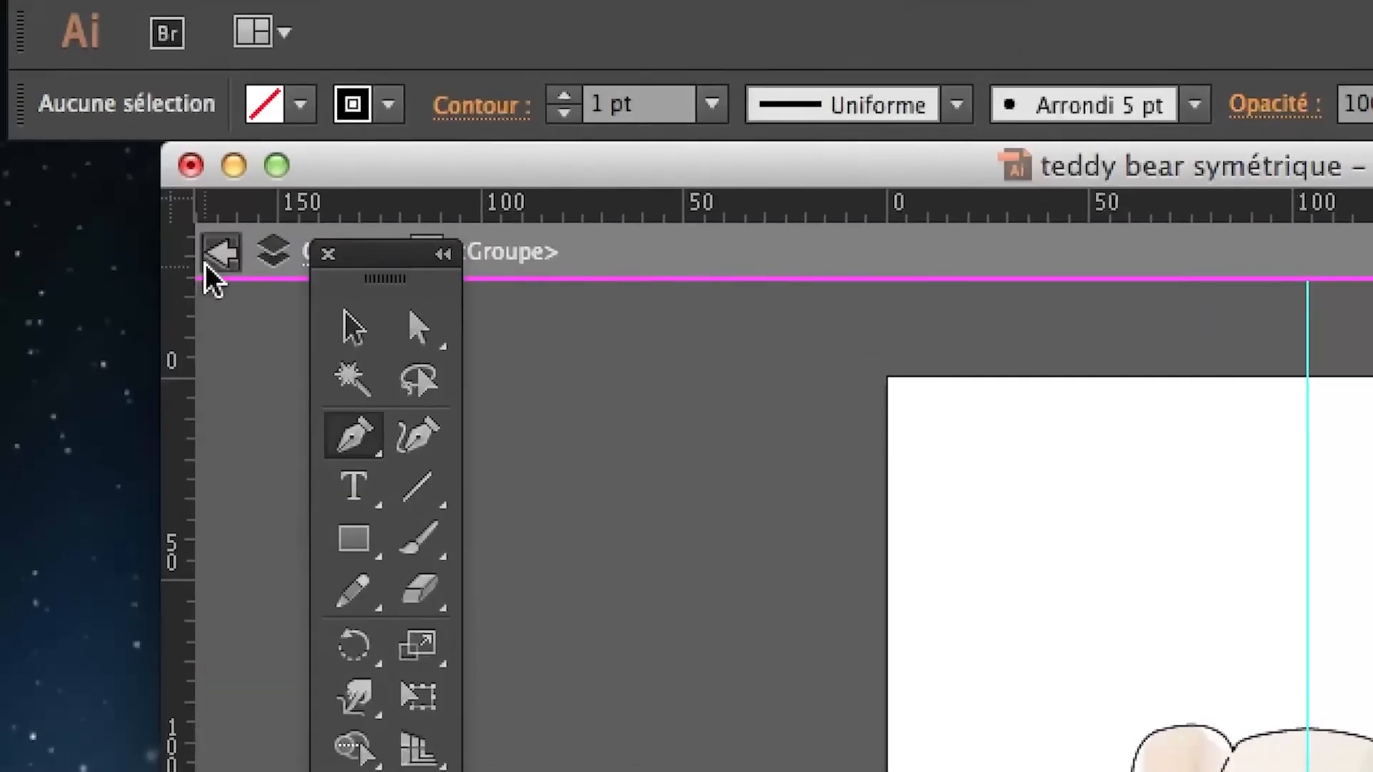
click(213, 263)
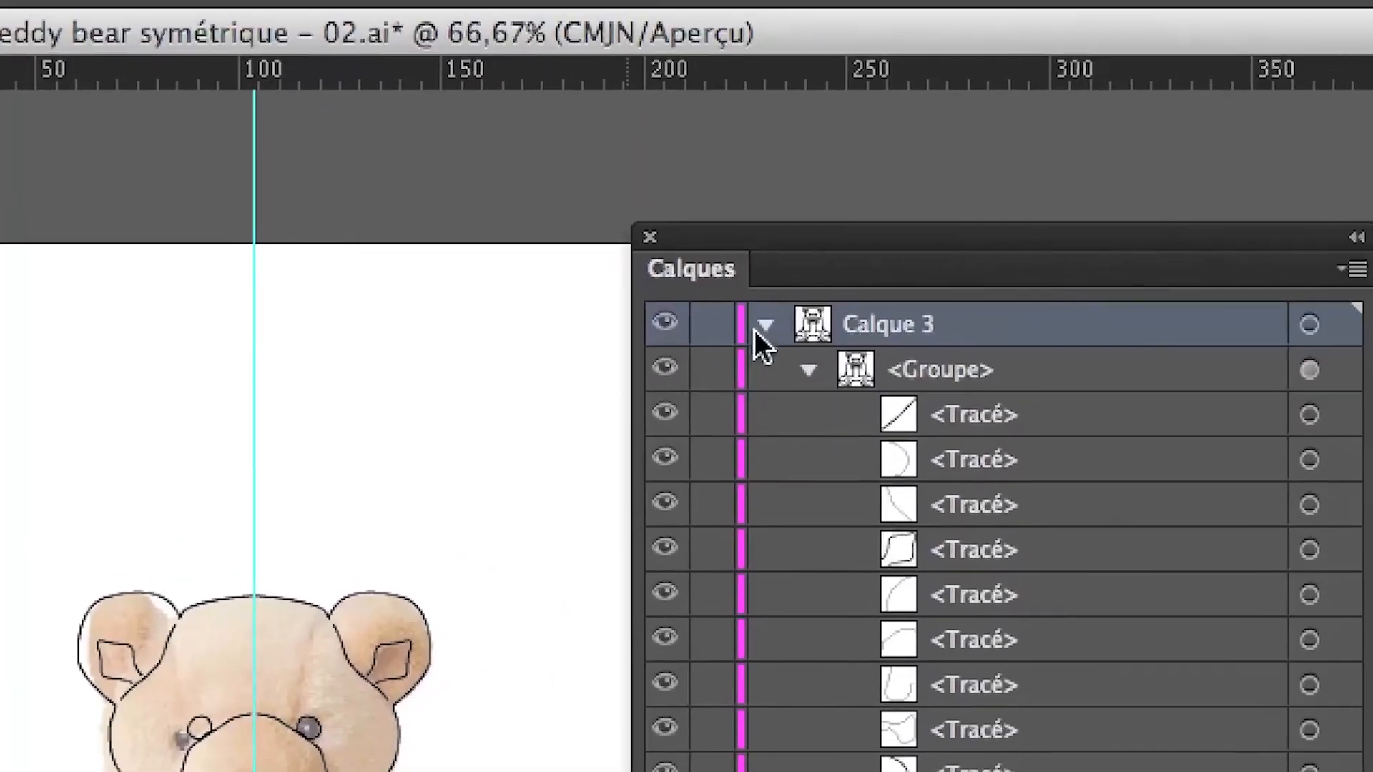
Collapse Calque 3 and hide both the Calque 1 photo layer and the vertical guide layer, keeping them locked
click(757, 326)
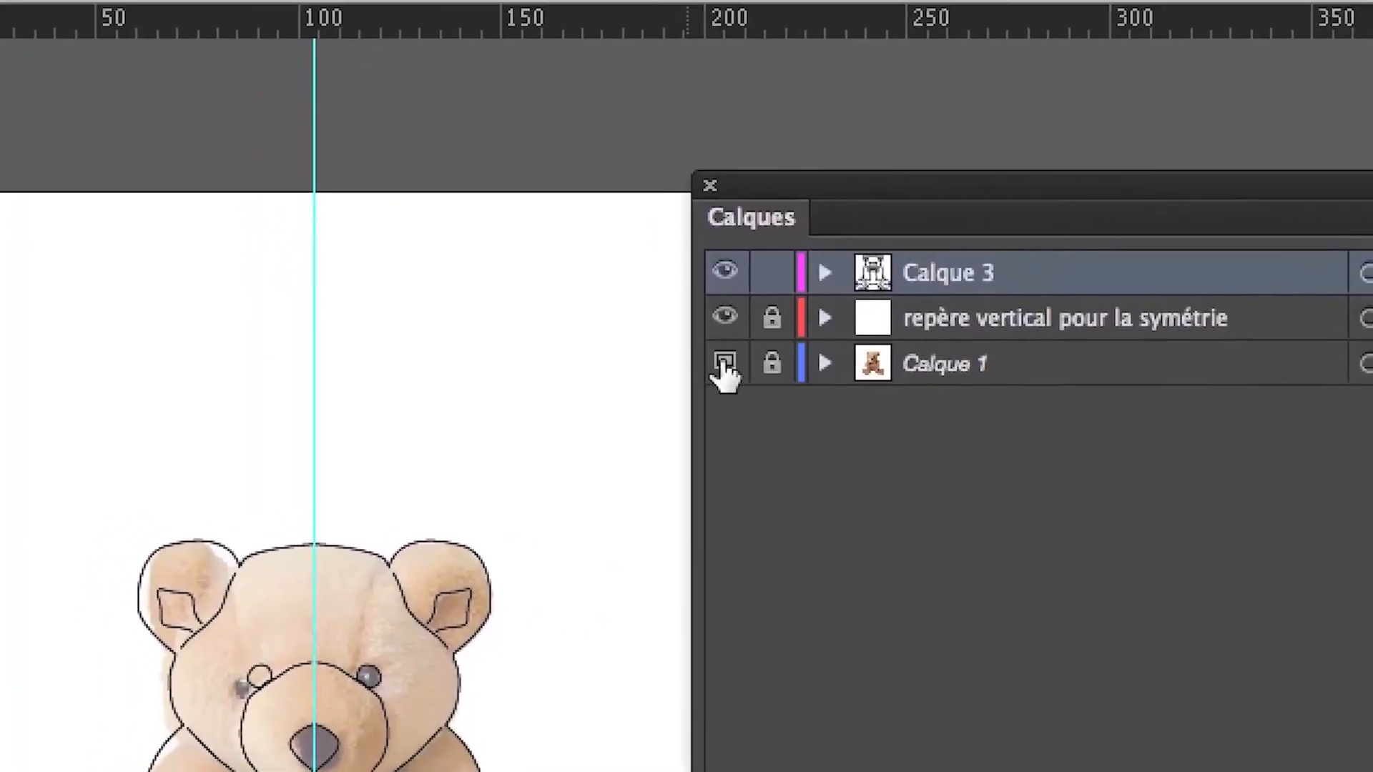
click(658, 398)
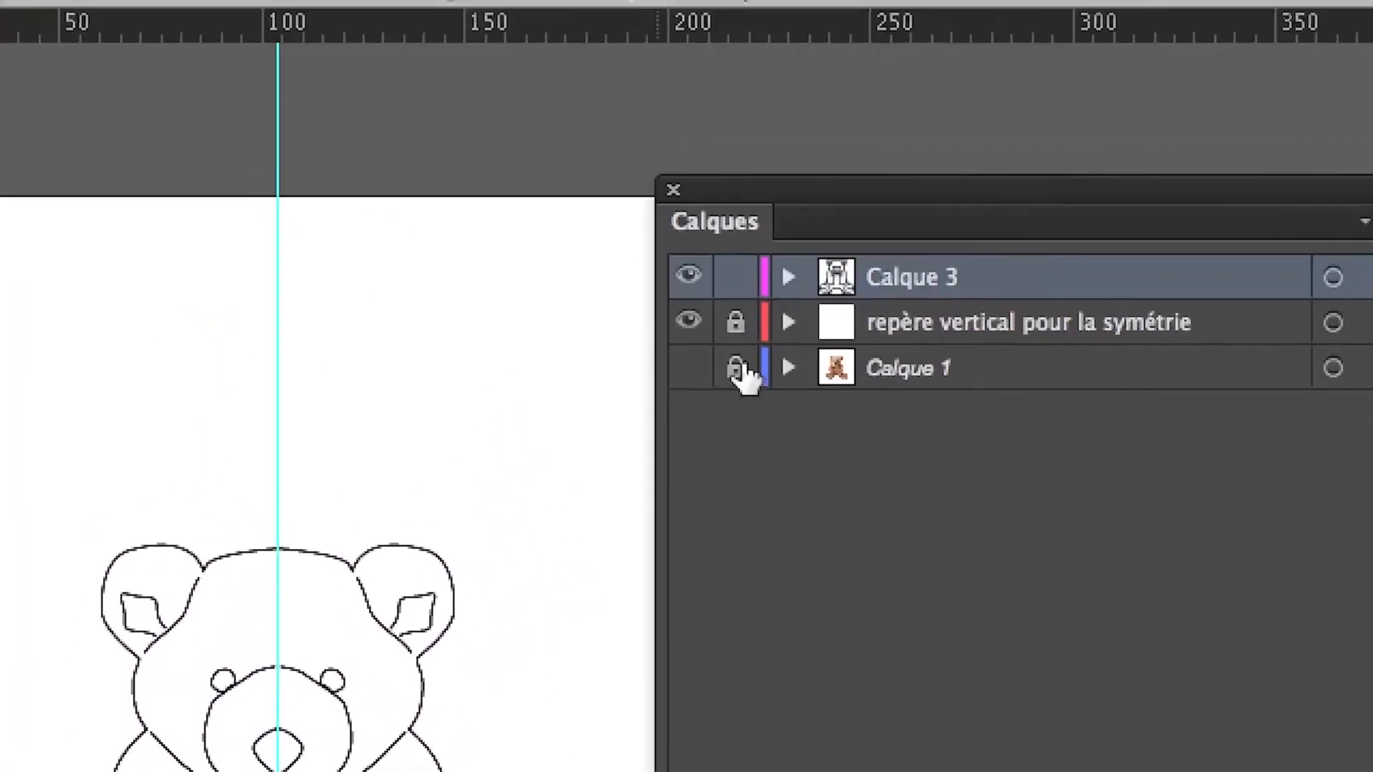
click(816, 48)
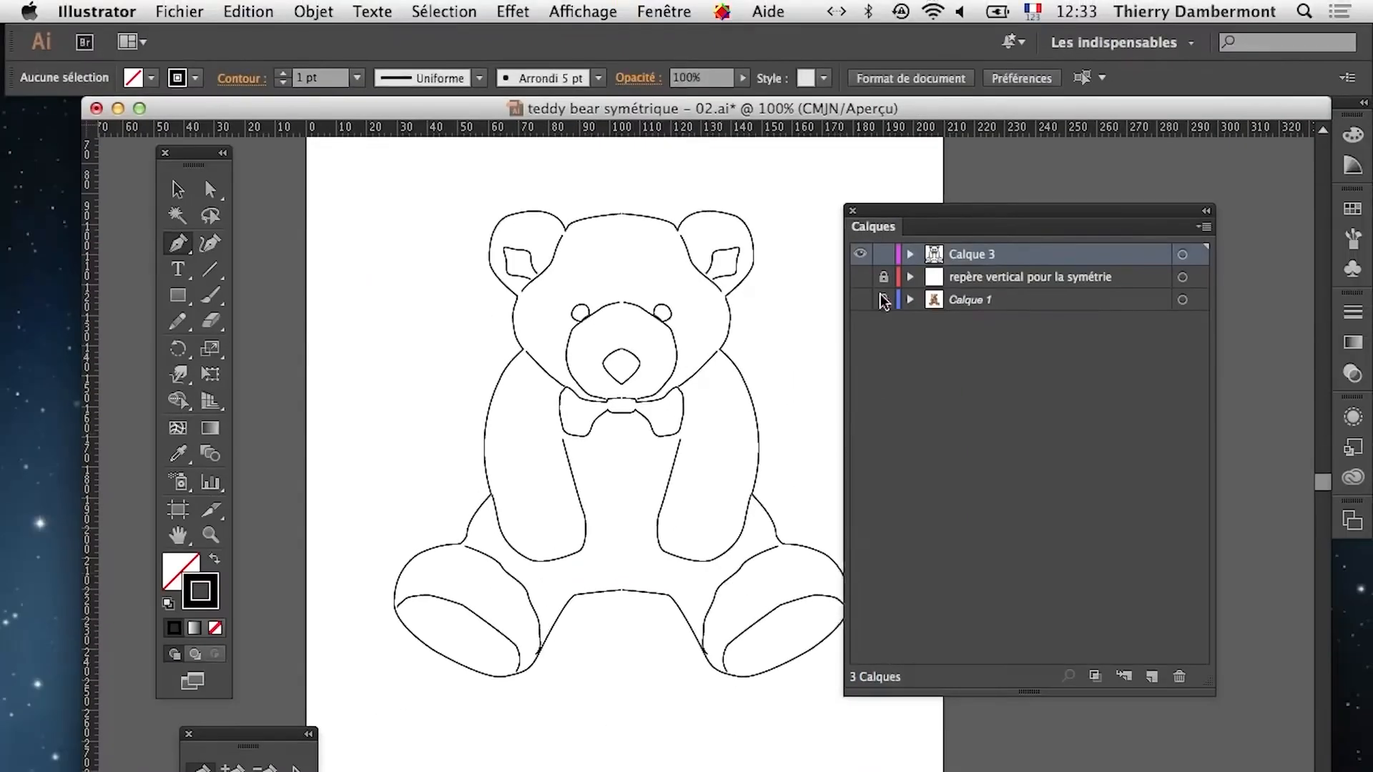
click(884, 300)
drag(902, 212, 1017, 224)
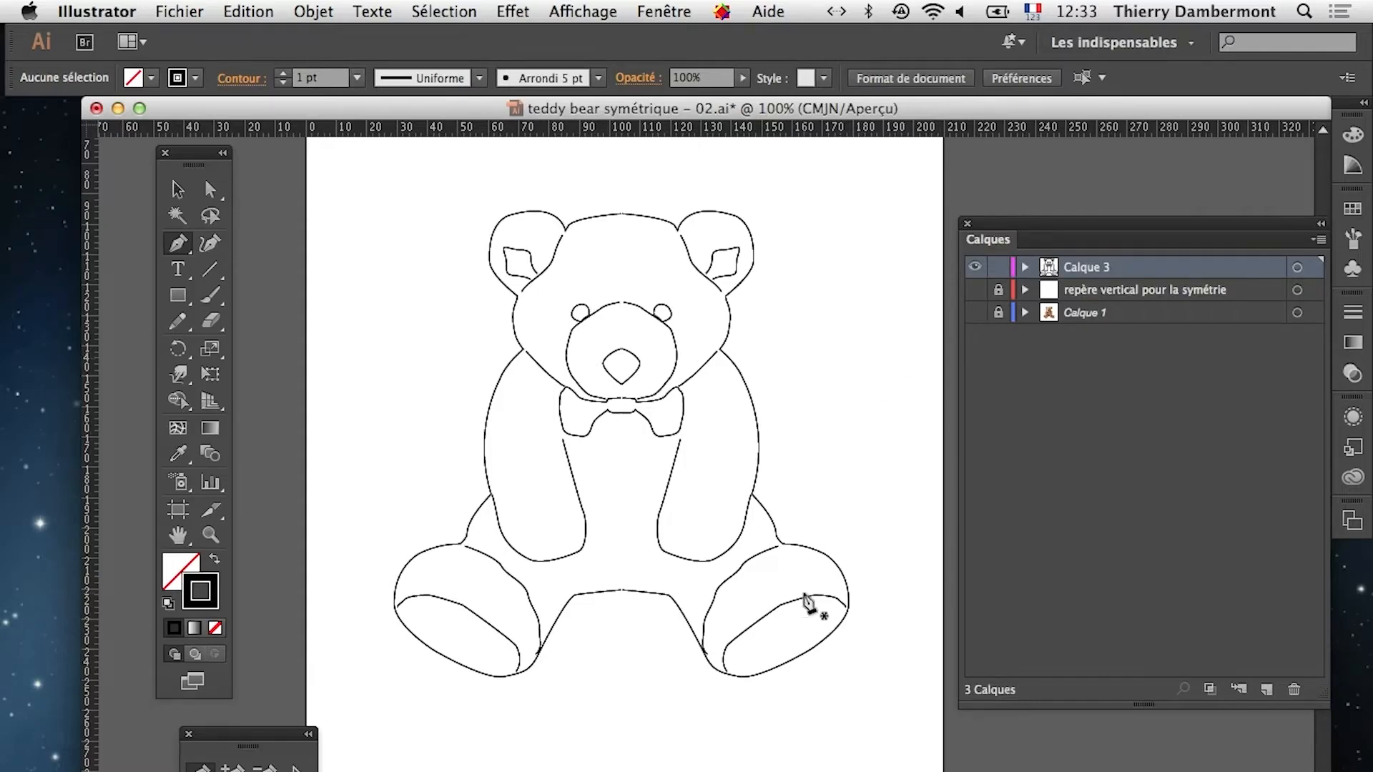
Check the line drawing's feet up close, and show the Calque 1 photo layer again for a closer view of the torso
click(714, 652)
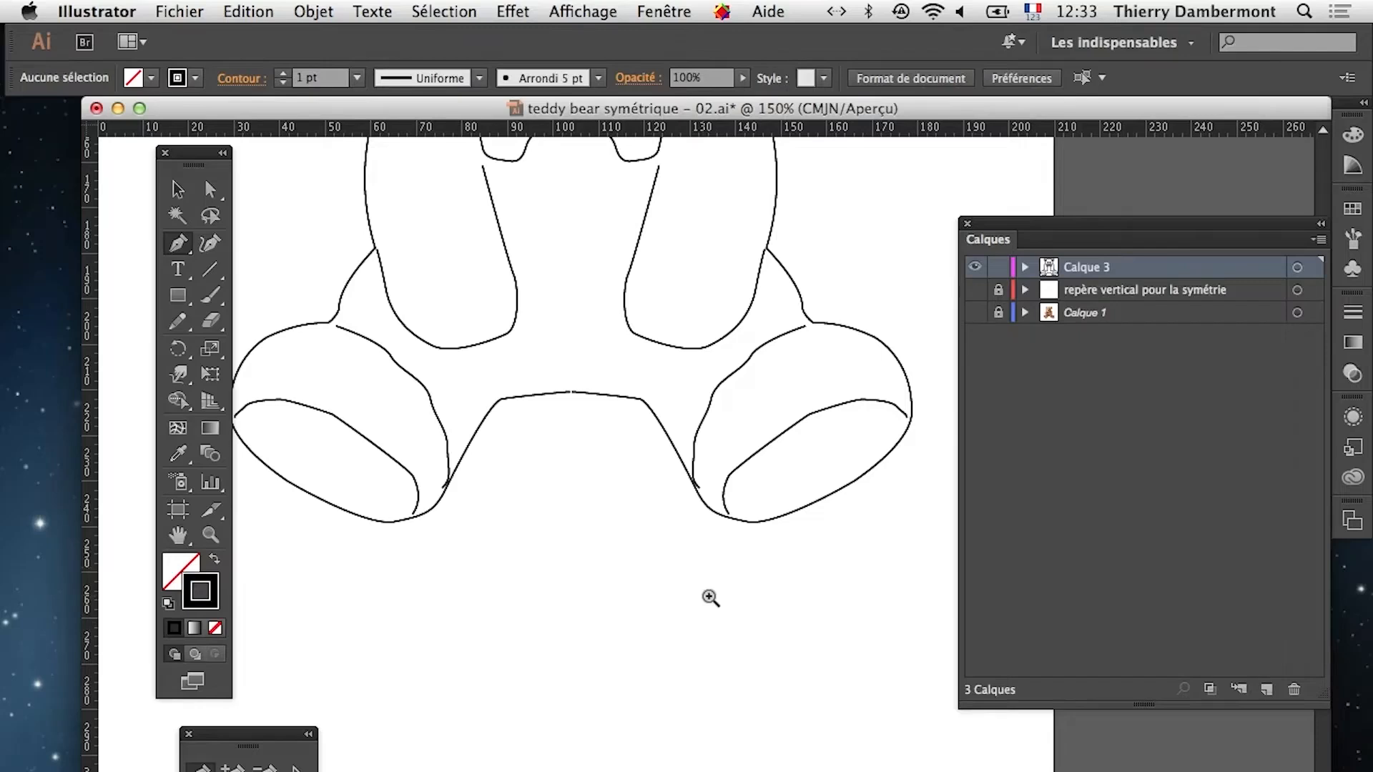
alt+click(697, 550)
drag(642, 441, 613, 564)
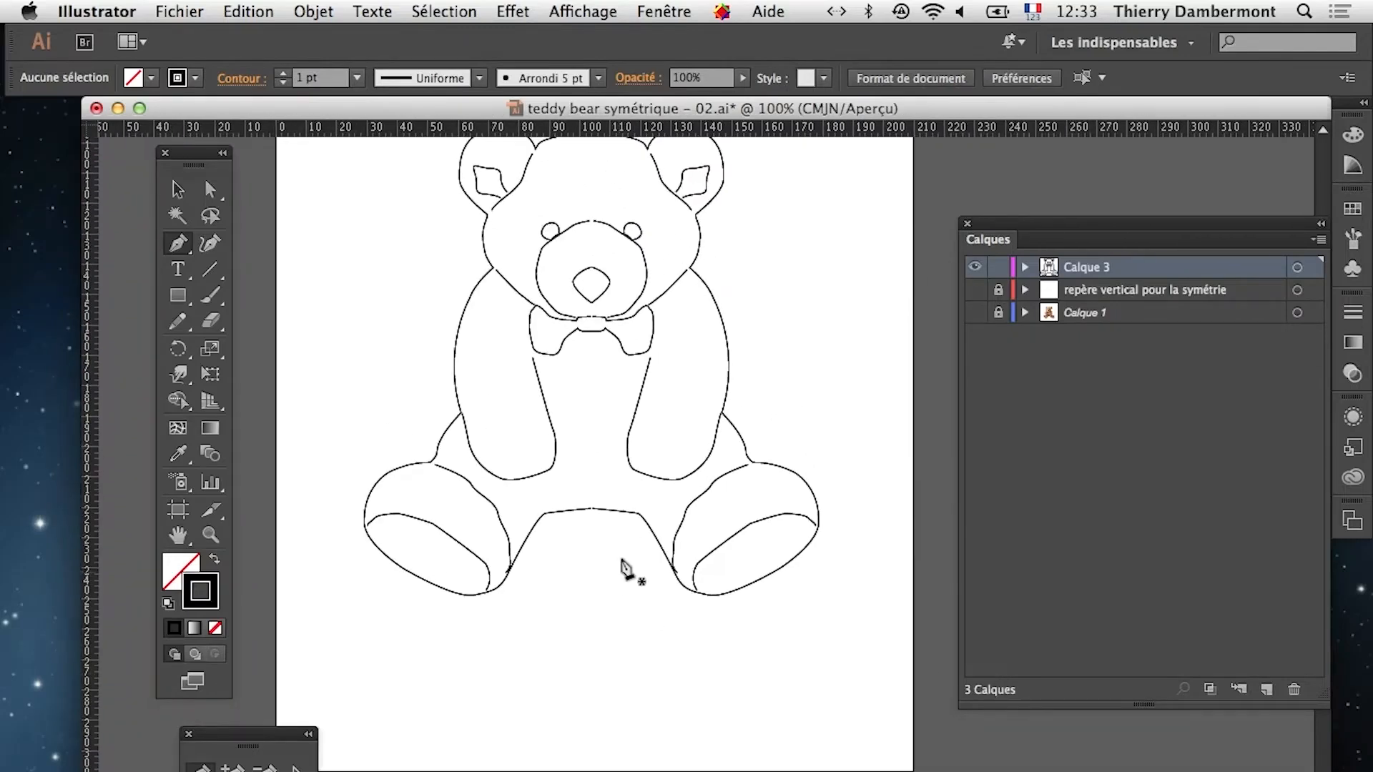
click(975, 313)
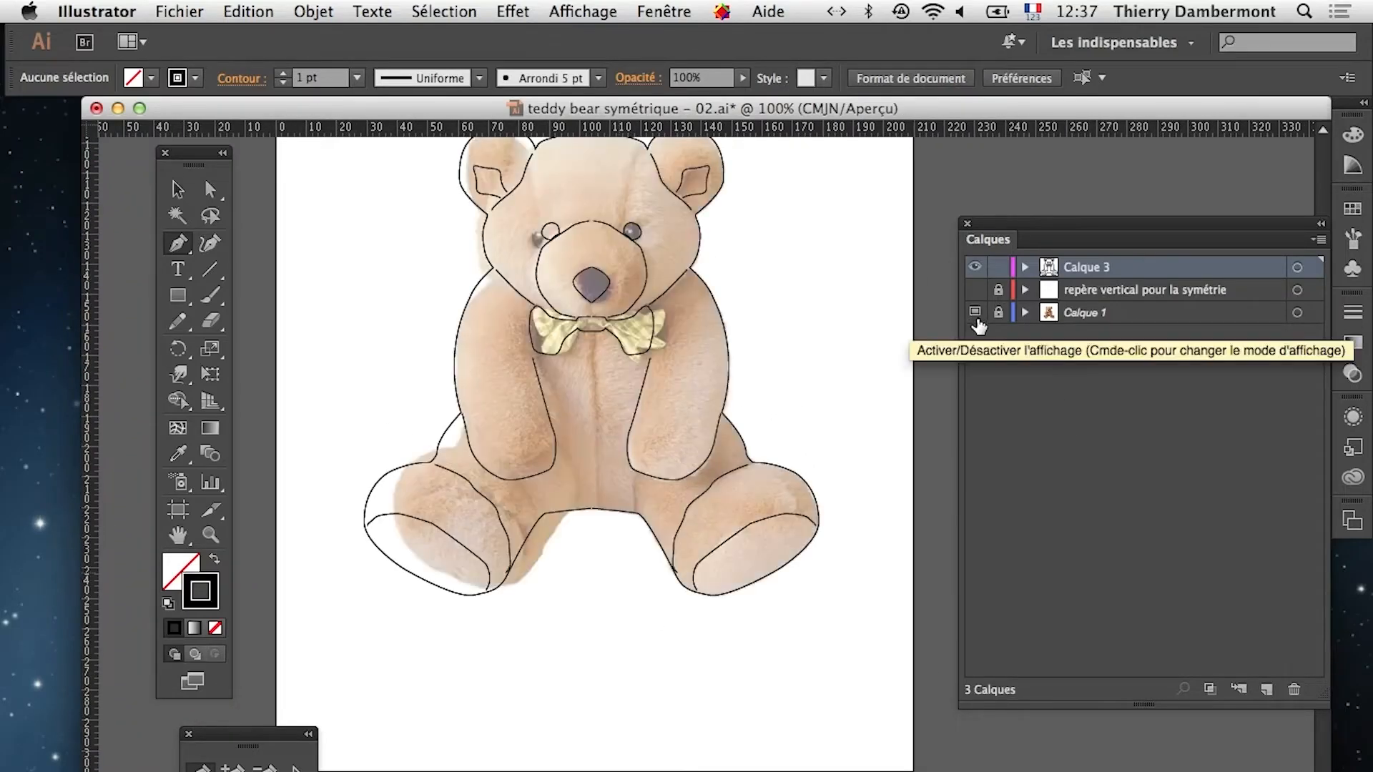
drag(699, 387, 690, 461)
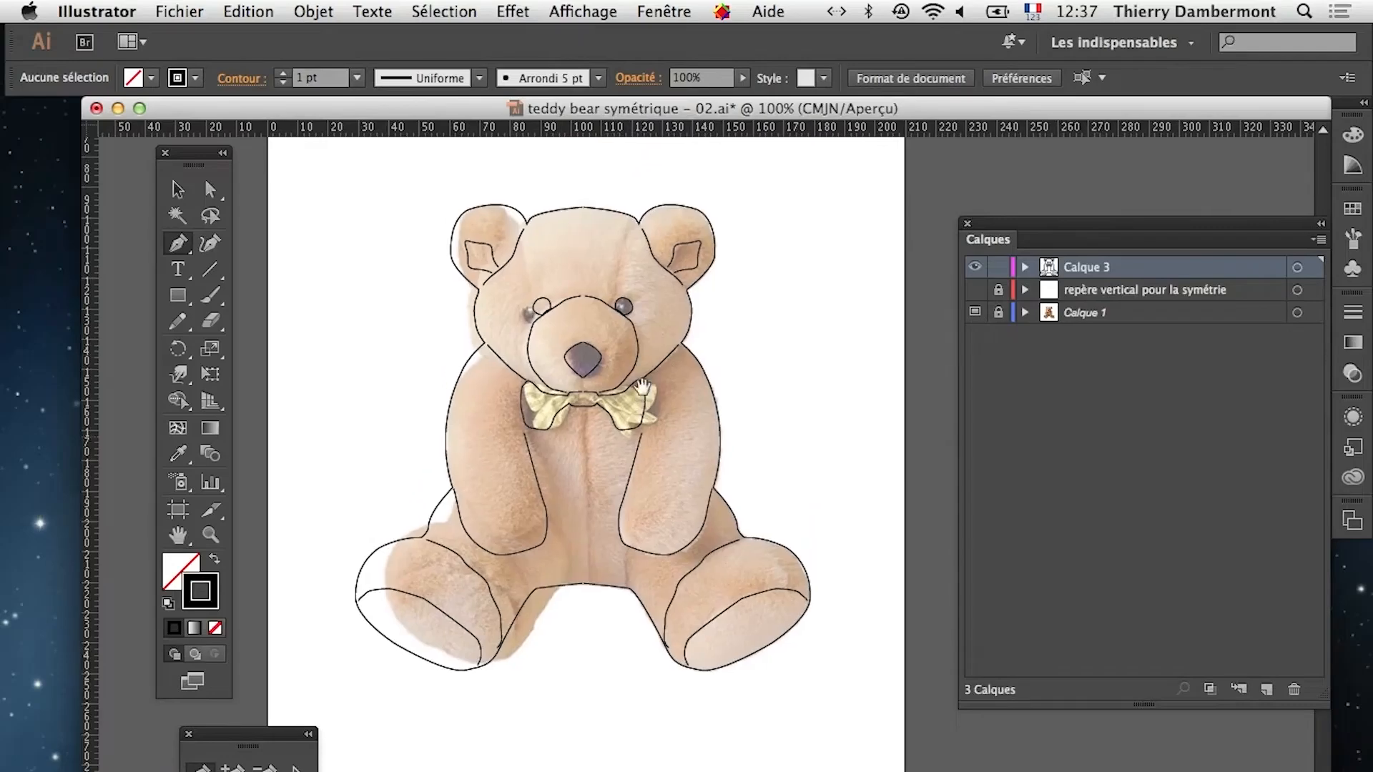
super+click(625, 433)
super+click(625, 434)
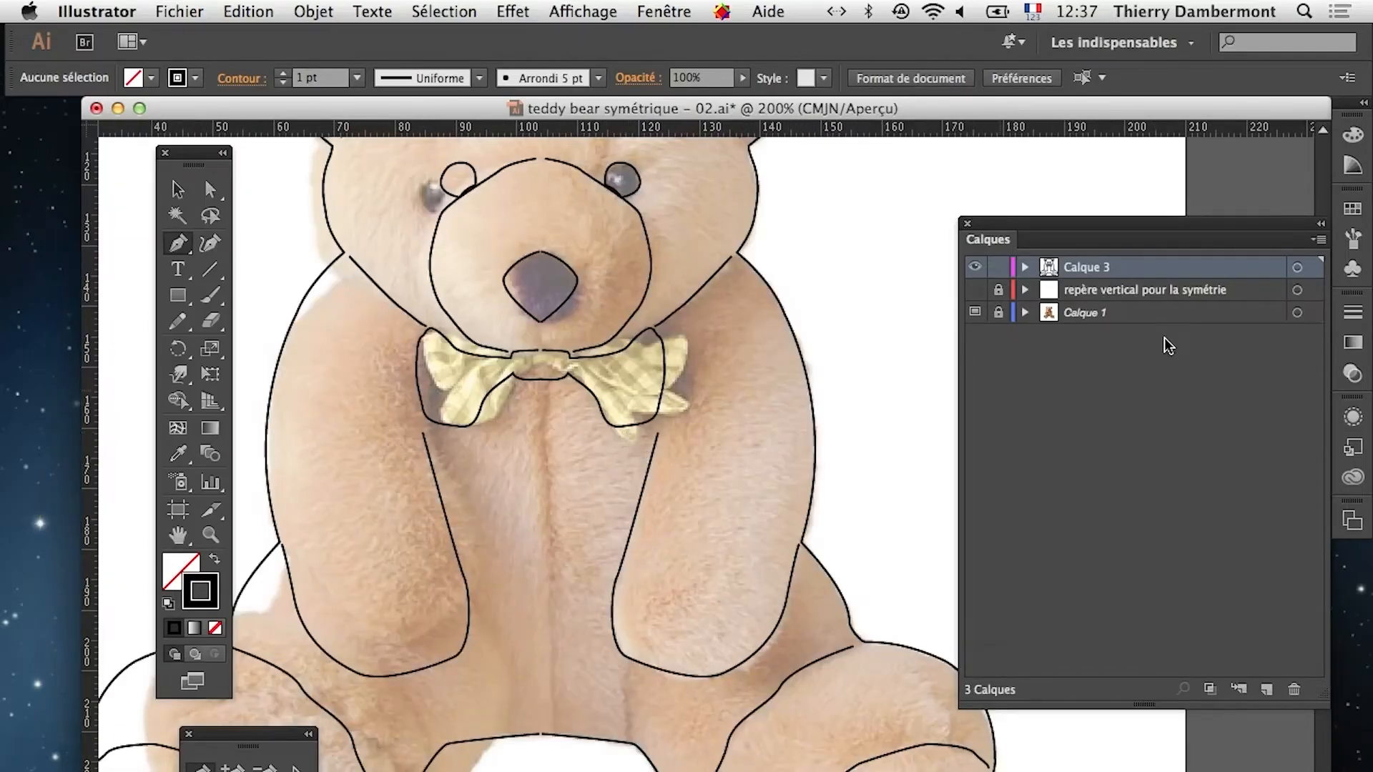
Expand Calque 3 with all its sublevels, and isolate the group that holds the bear's outline
alt+click(1025, 266)
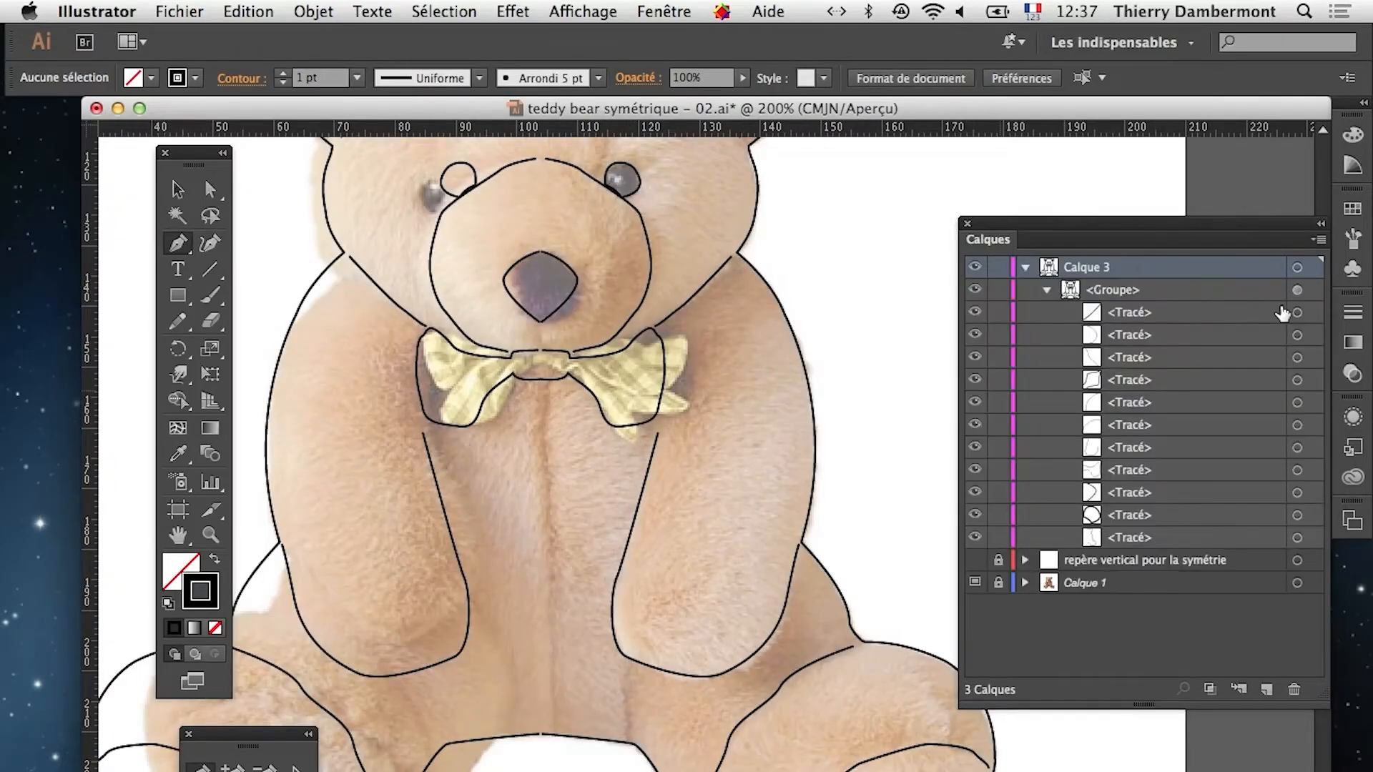
click(1298, 290)
right_click(802, 299)
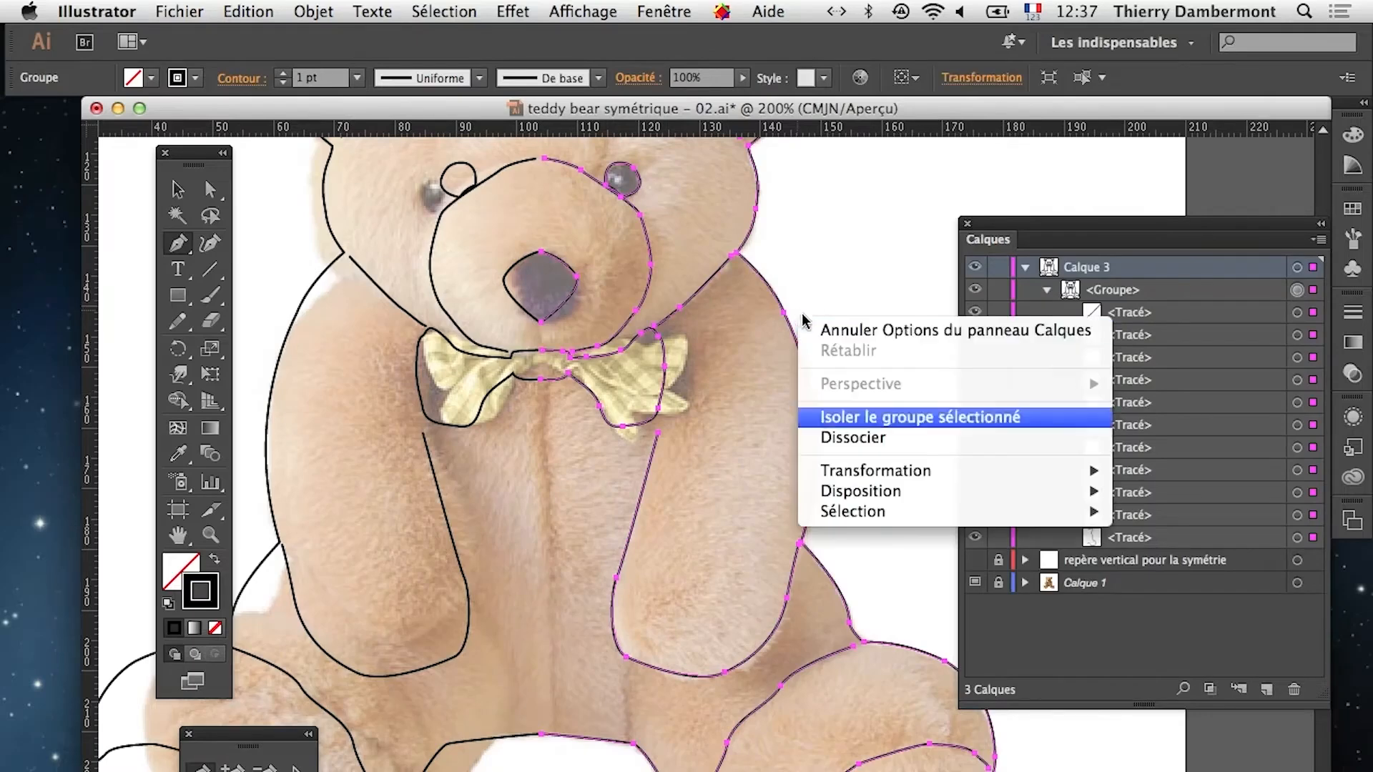
click(889, 417)
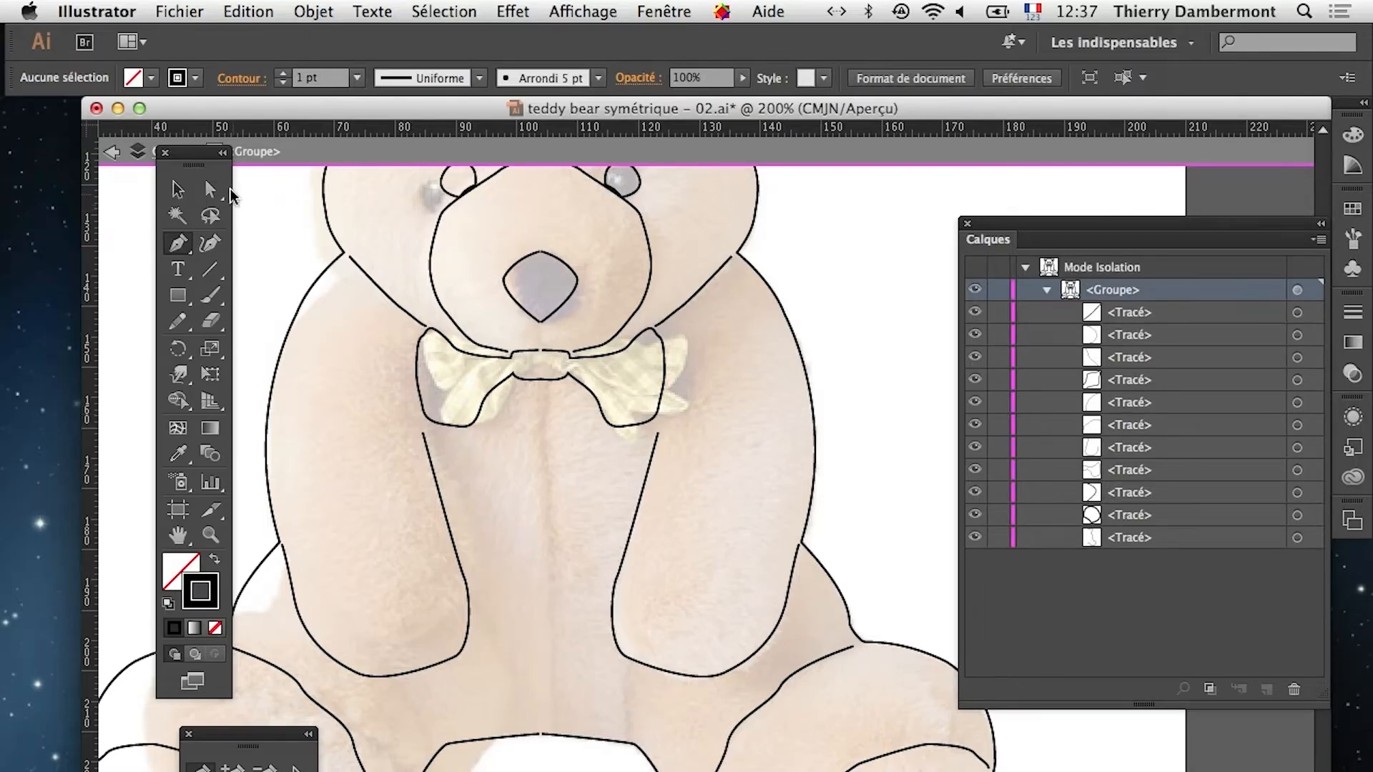
Move the tool palette off the isolation bar and exit the group's isolation mode
drag(189, 151, 89, 212)
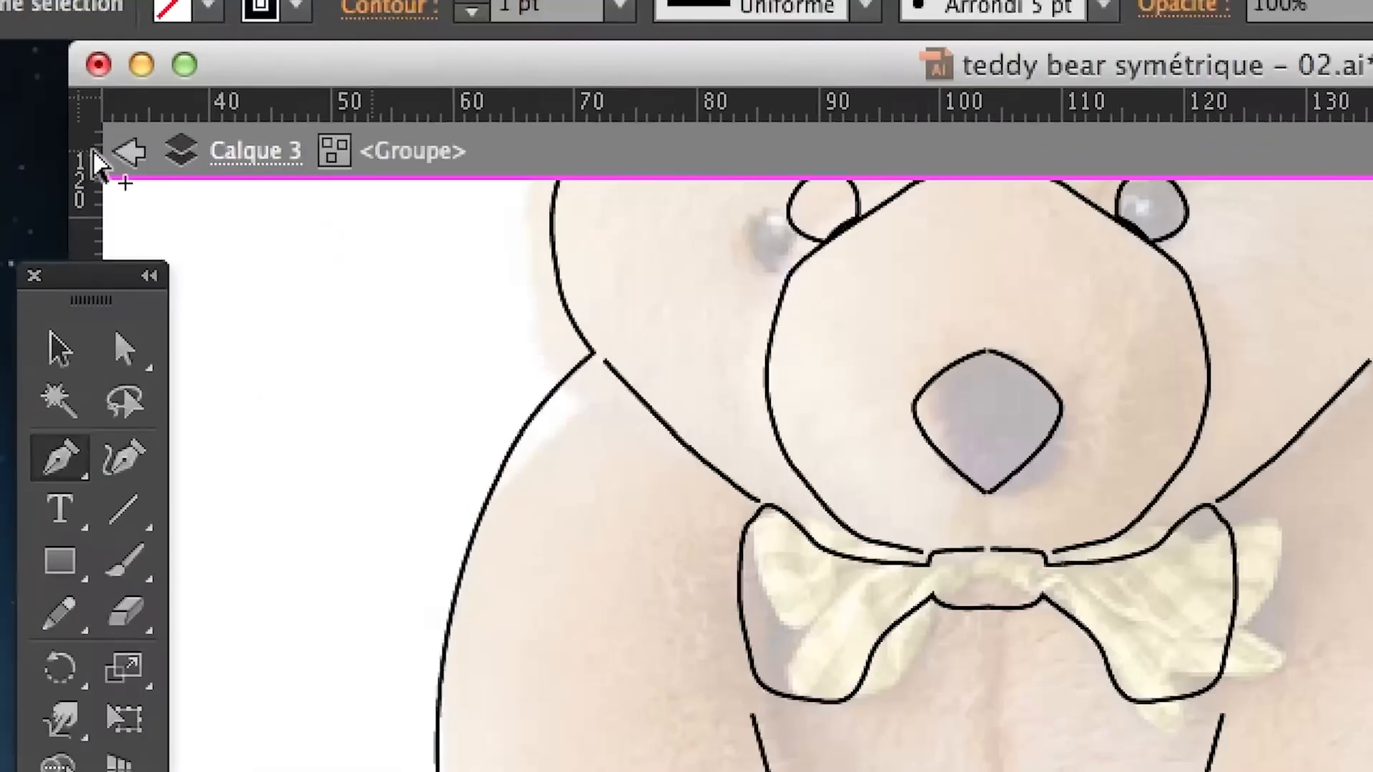
click(127, 151)
click(127, 152)
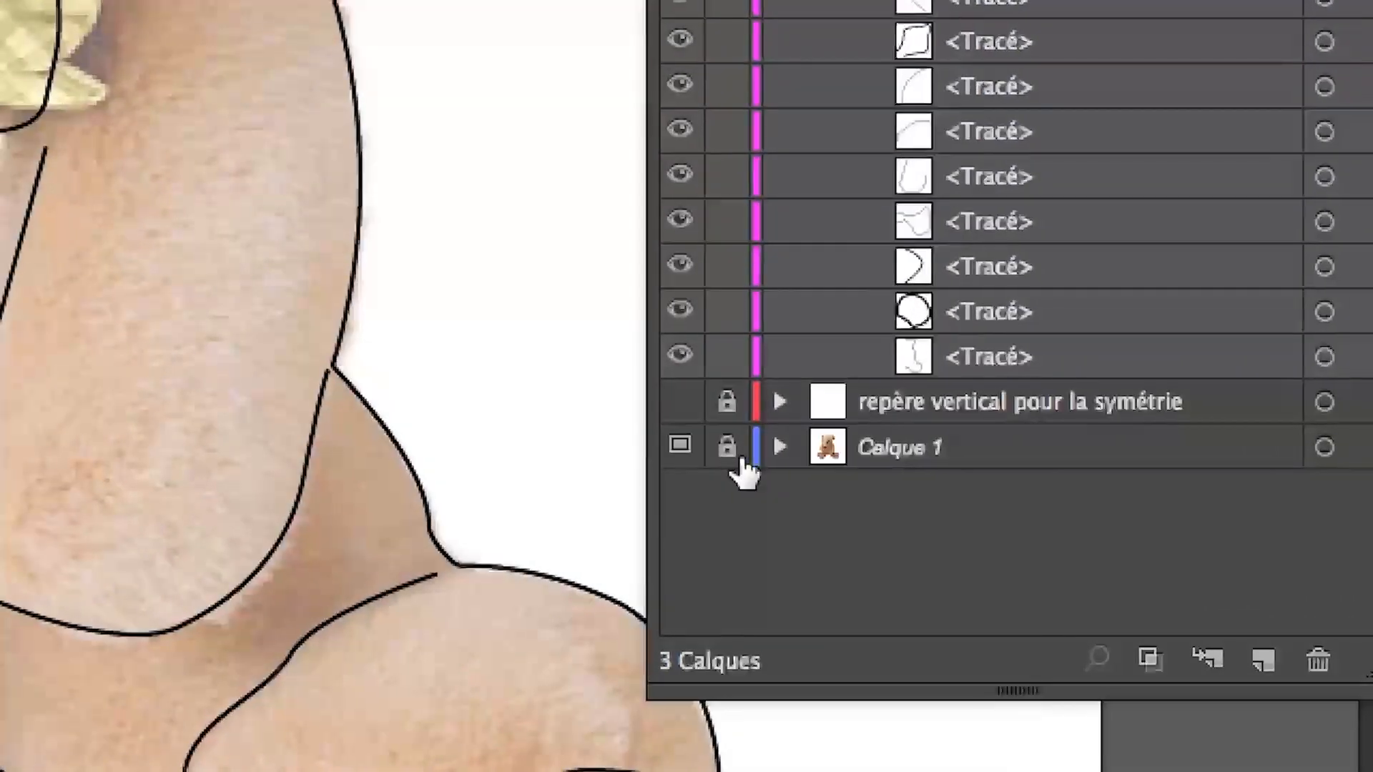
Unlock the Calque 1 template layer, set its image dimming to 100%, and lock the layer again
click(624, 453)
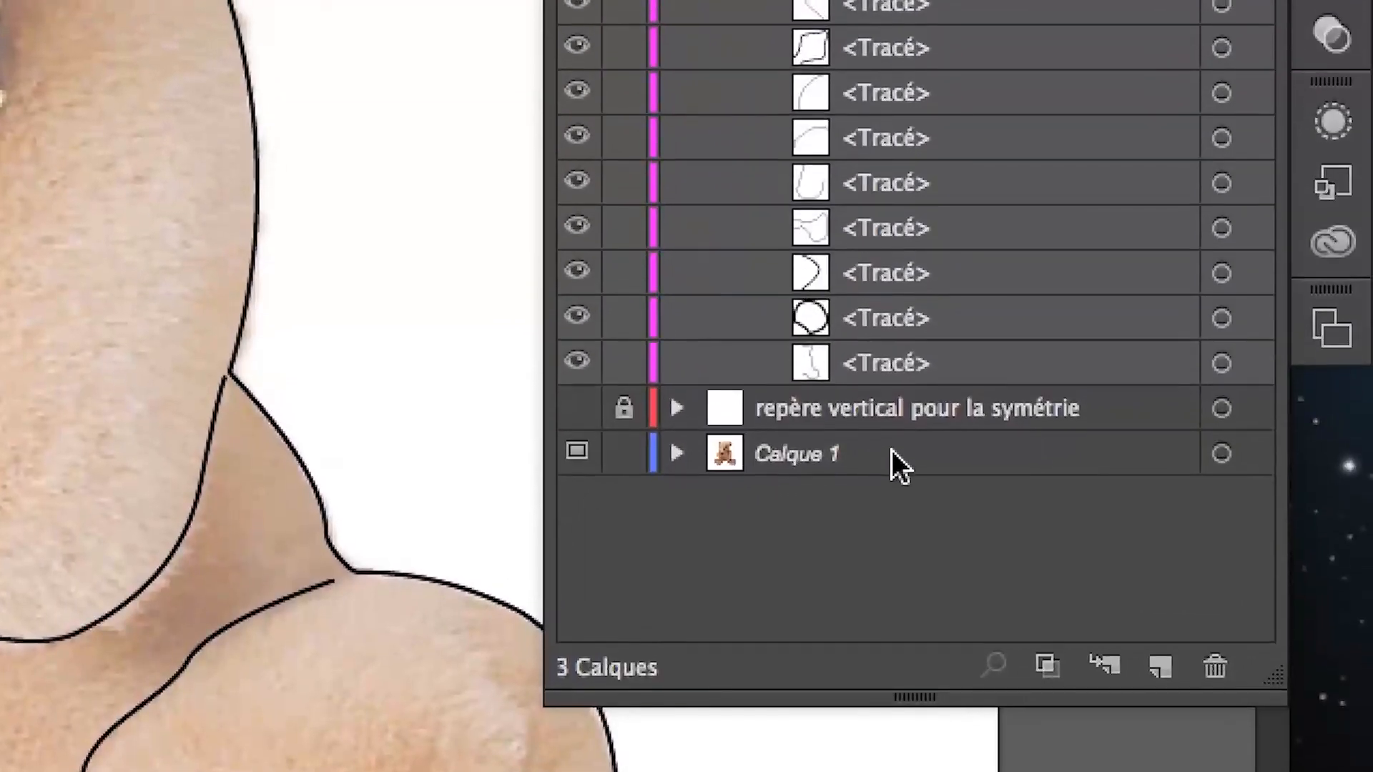
double_click(891, 449)
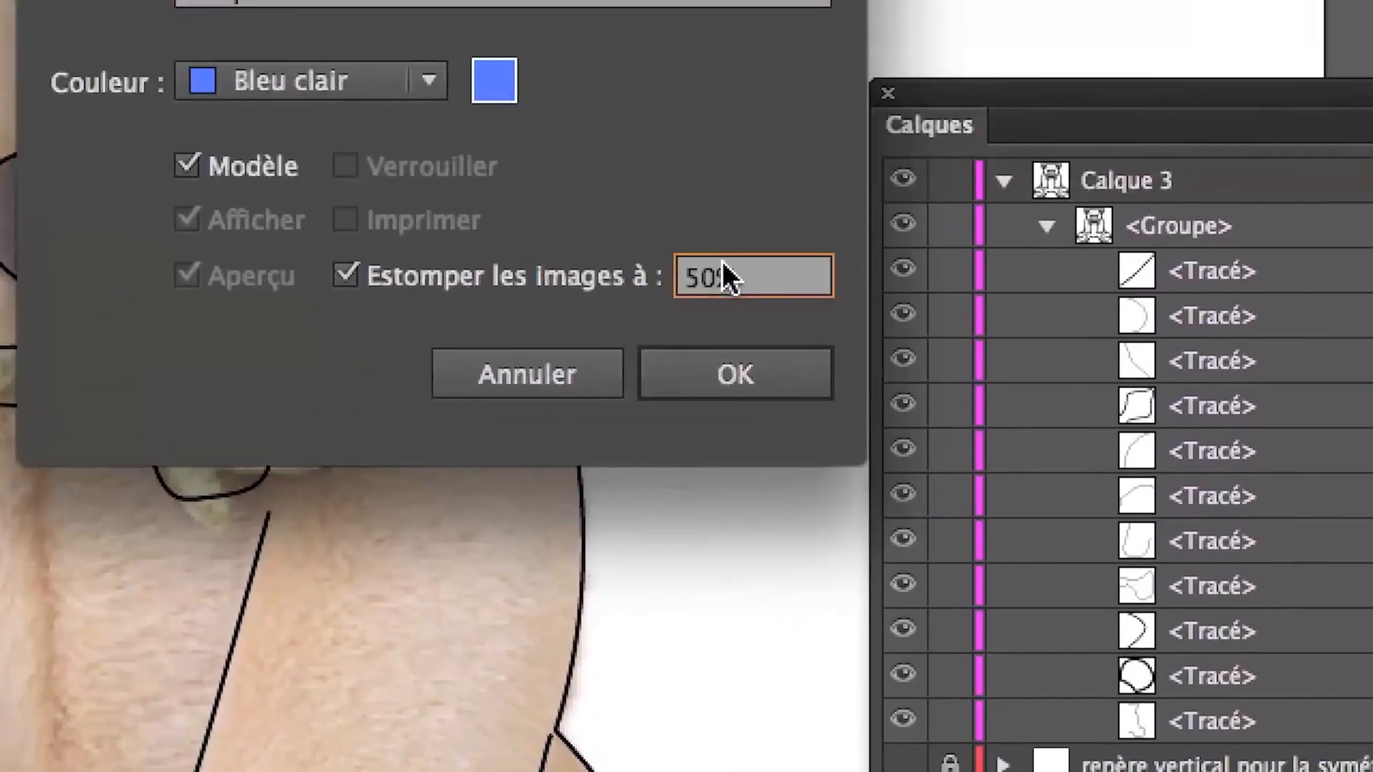
drag(723, 272, 660, 274)
text(10)
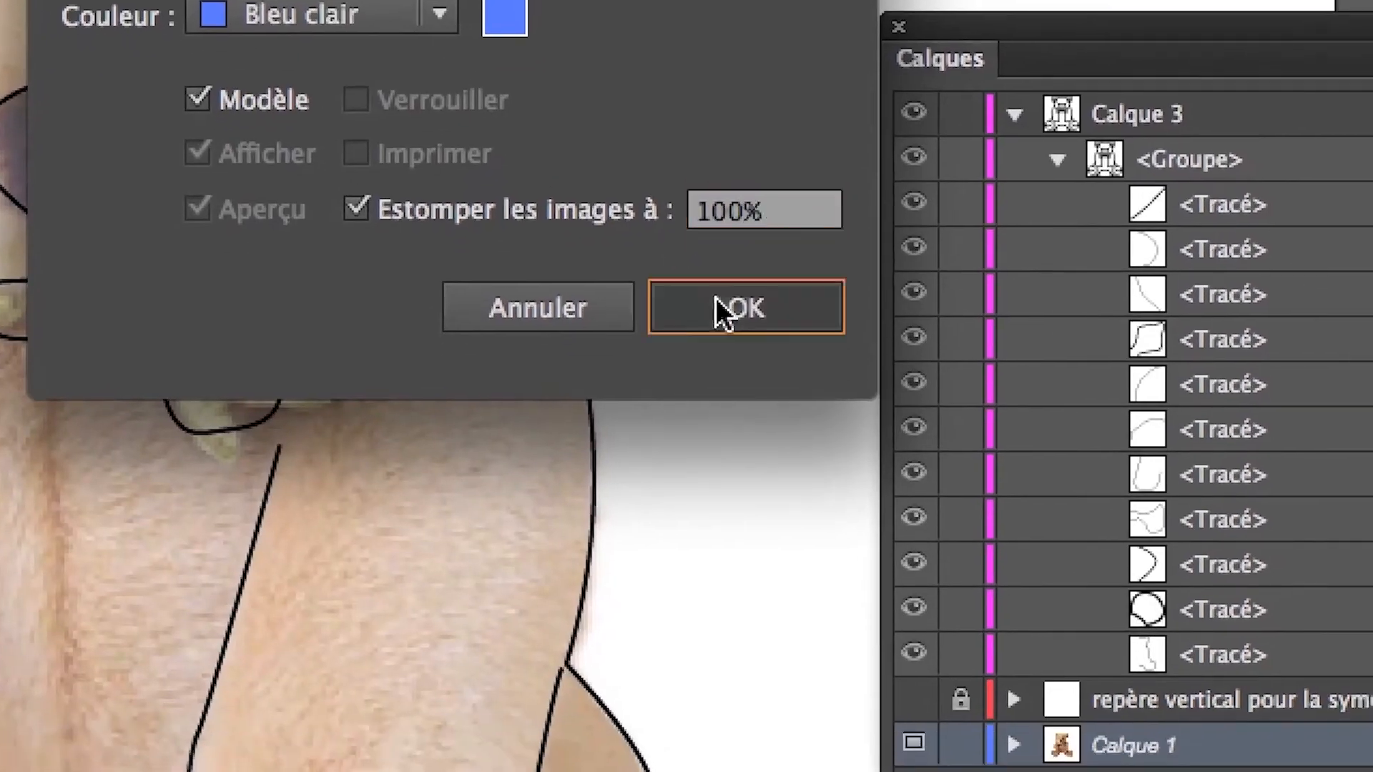
click(754, 377)
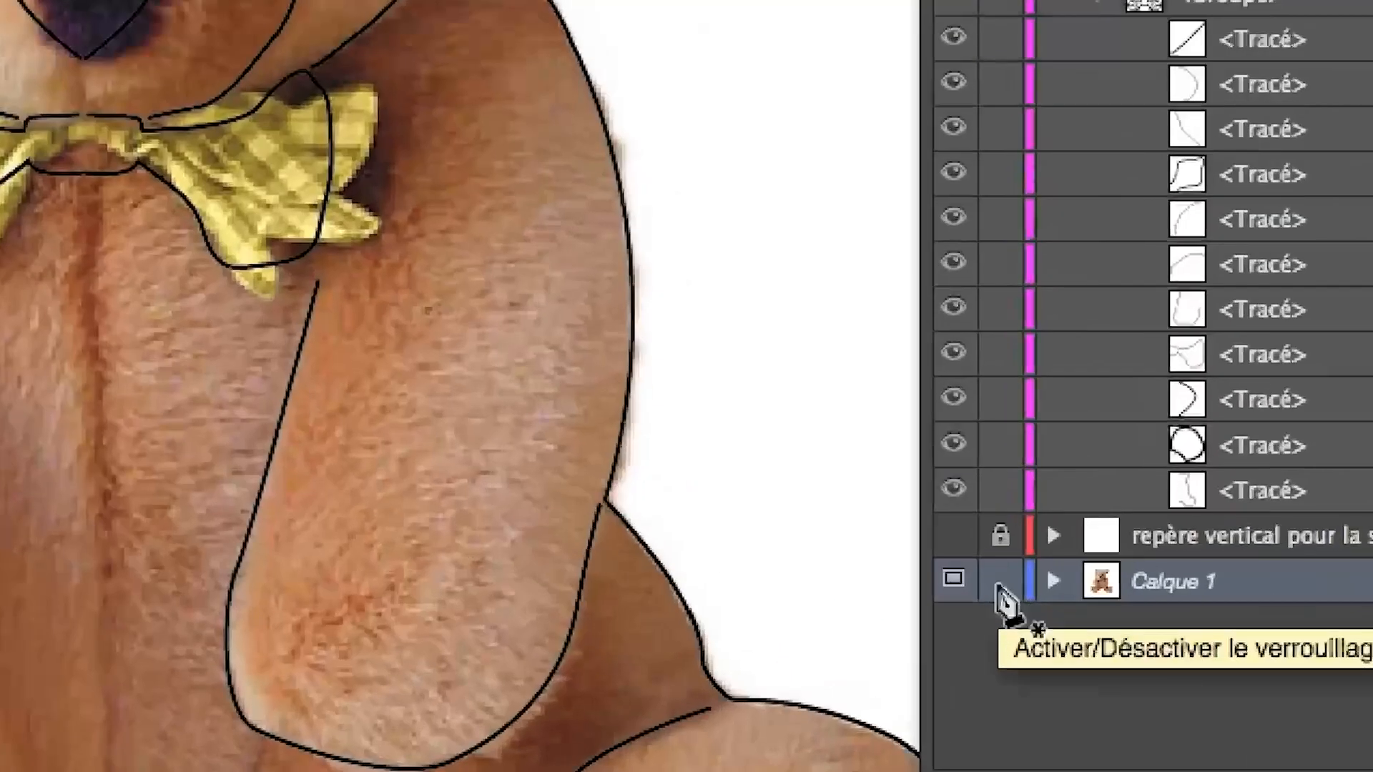
click(998, 583)
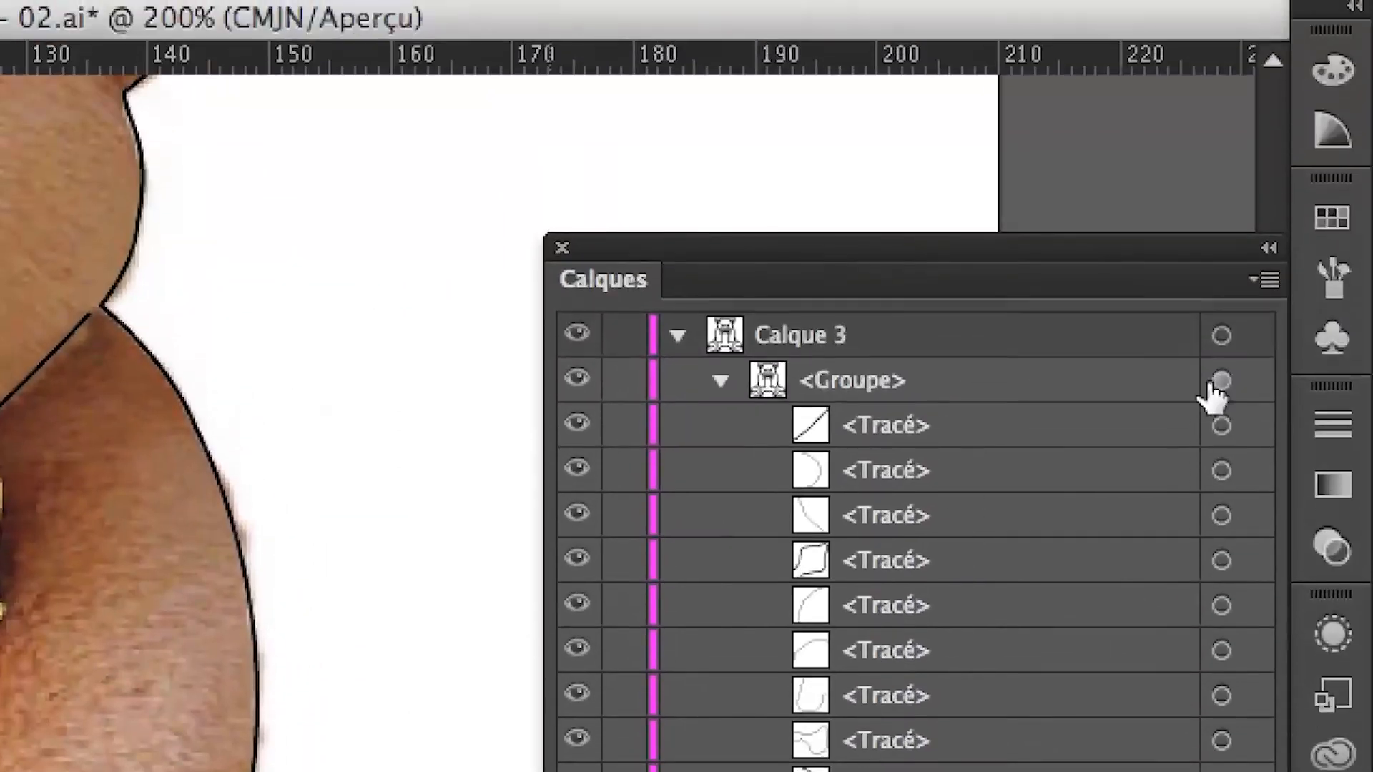
Isolate the group in Calque 3 again and check the head outline up close against the photo
click(1219, 377)
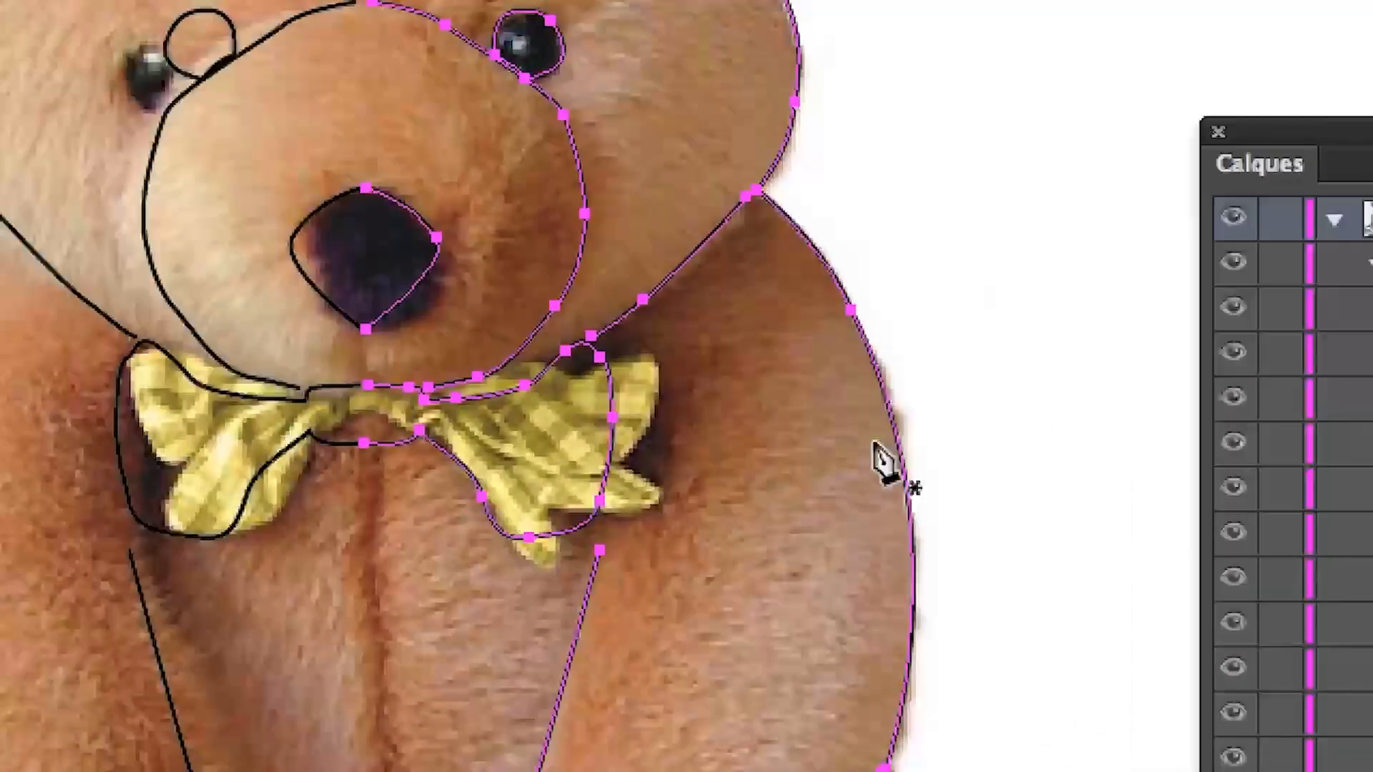
right_click(875, 443)
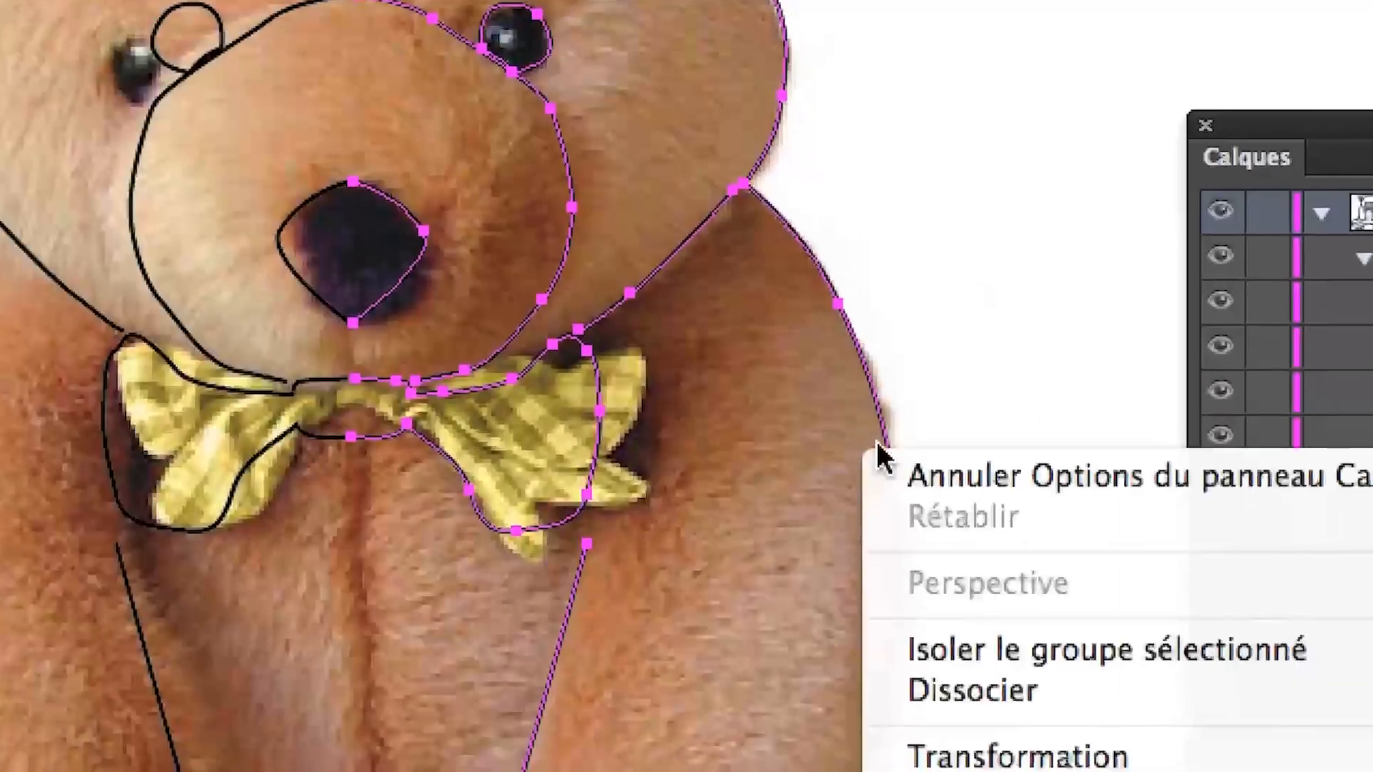
click(1108, 647)
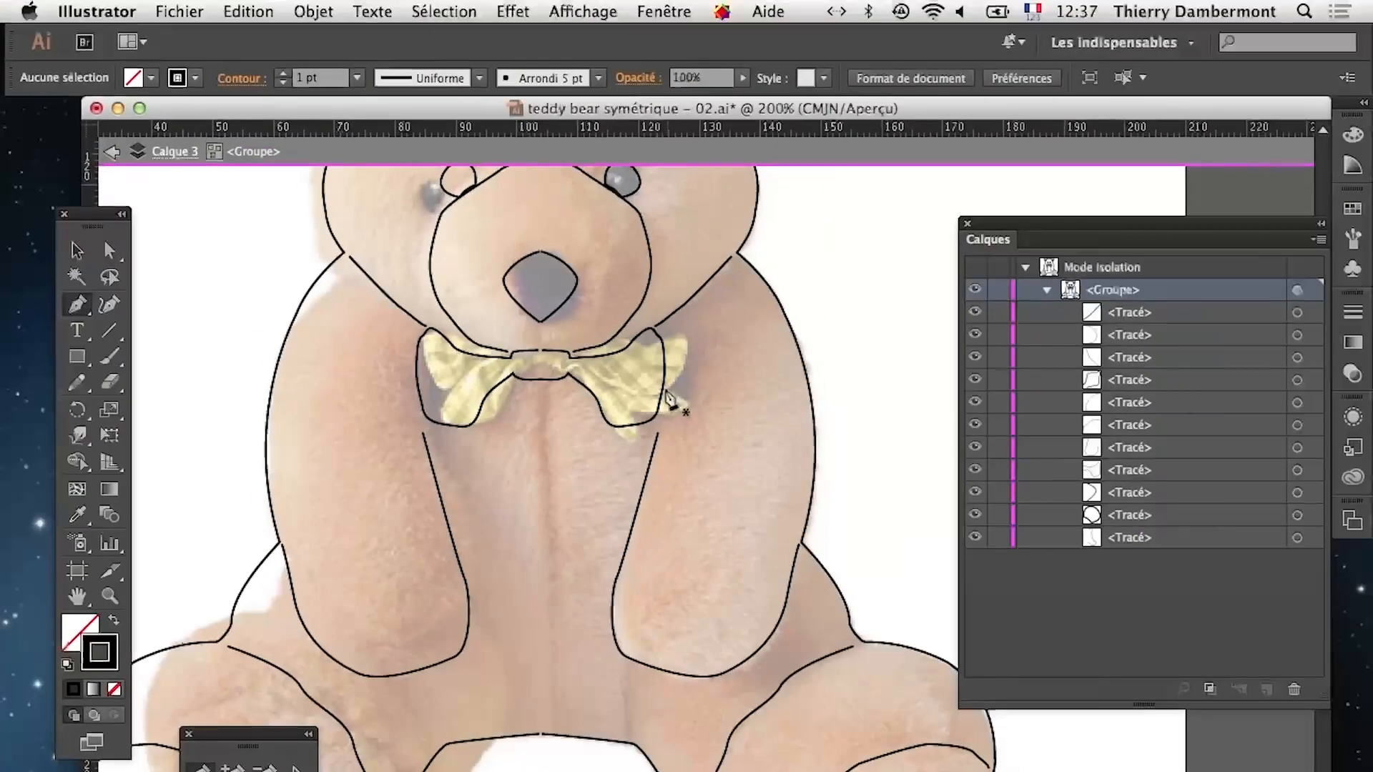
scroll(668, 400, up, 5)
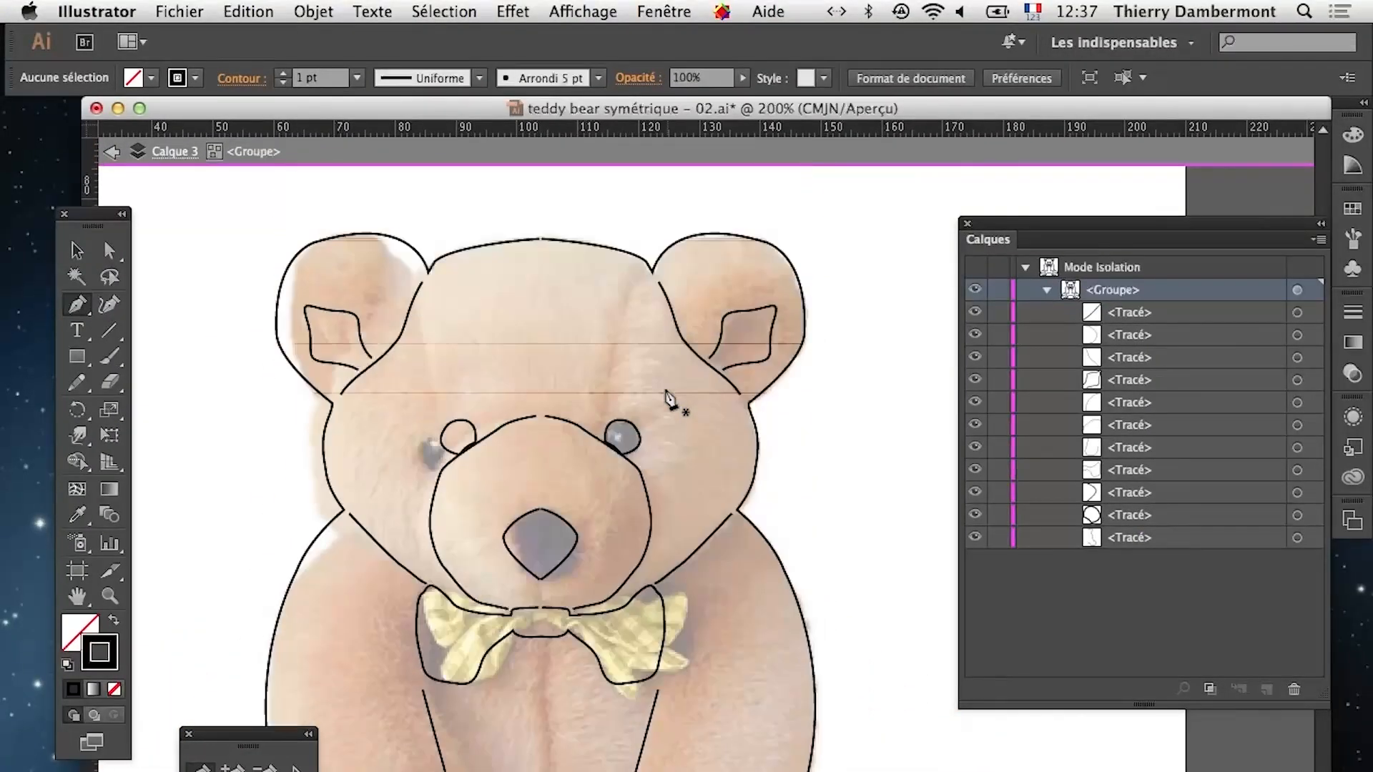
scroll(665, 396, up, 1)
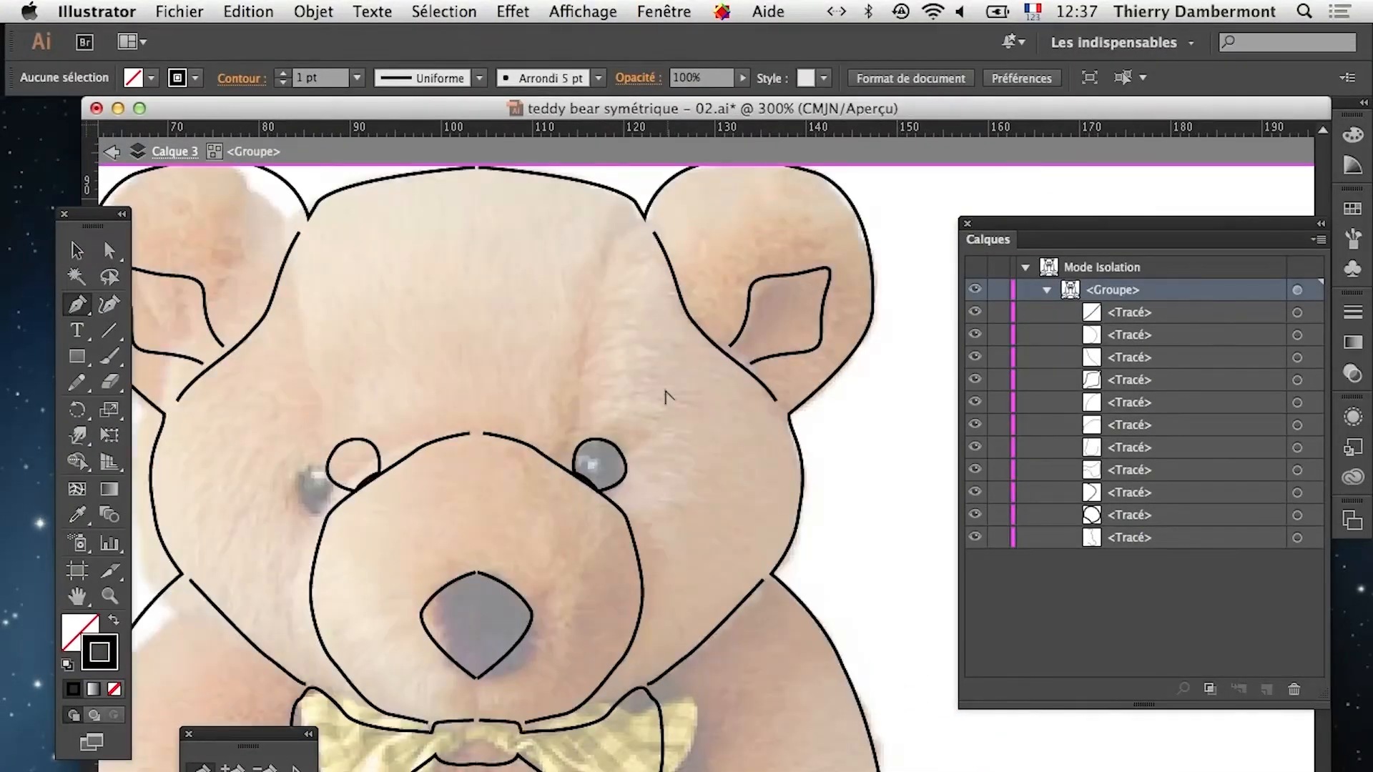
scroll(665, 396, down, 1)
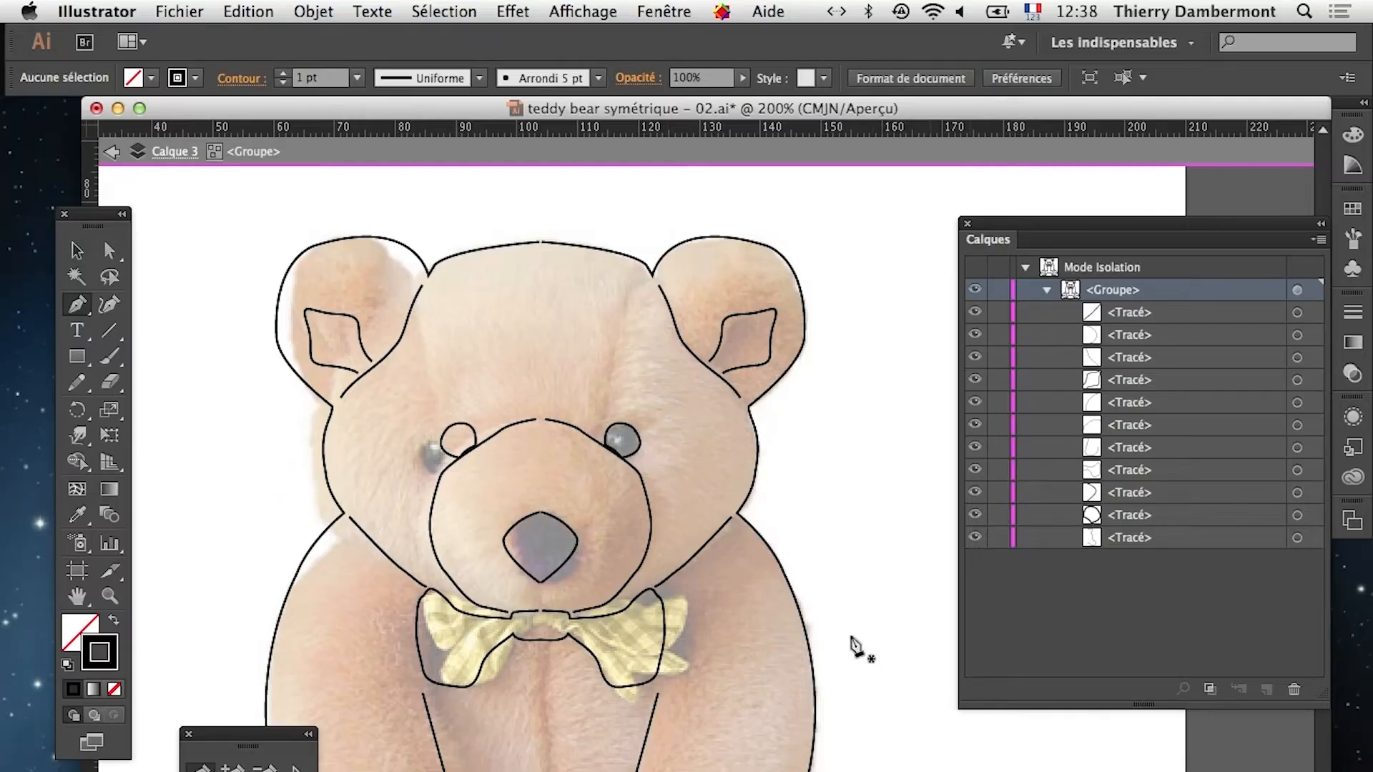
Exit isolation mode and hide the Calque 1 photo layer, moving the floating Pen palette clear of the whole bear
click(112, 152)
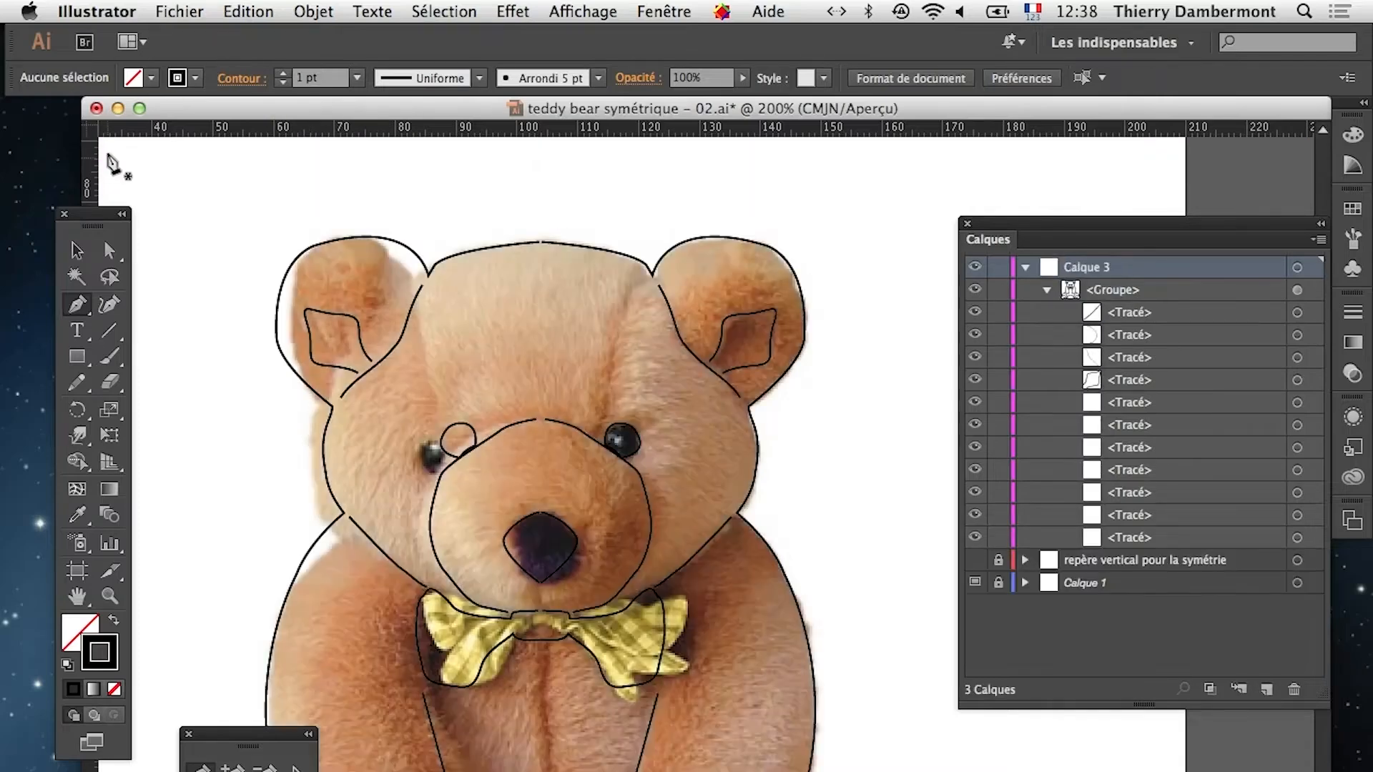
click(975, 584)
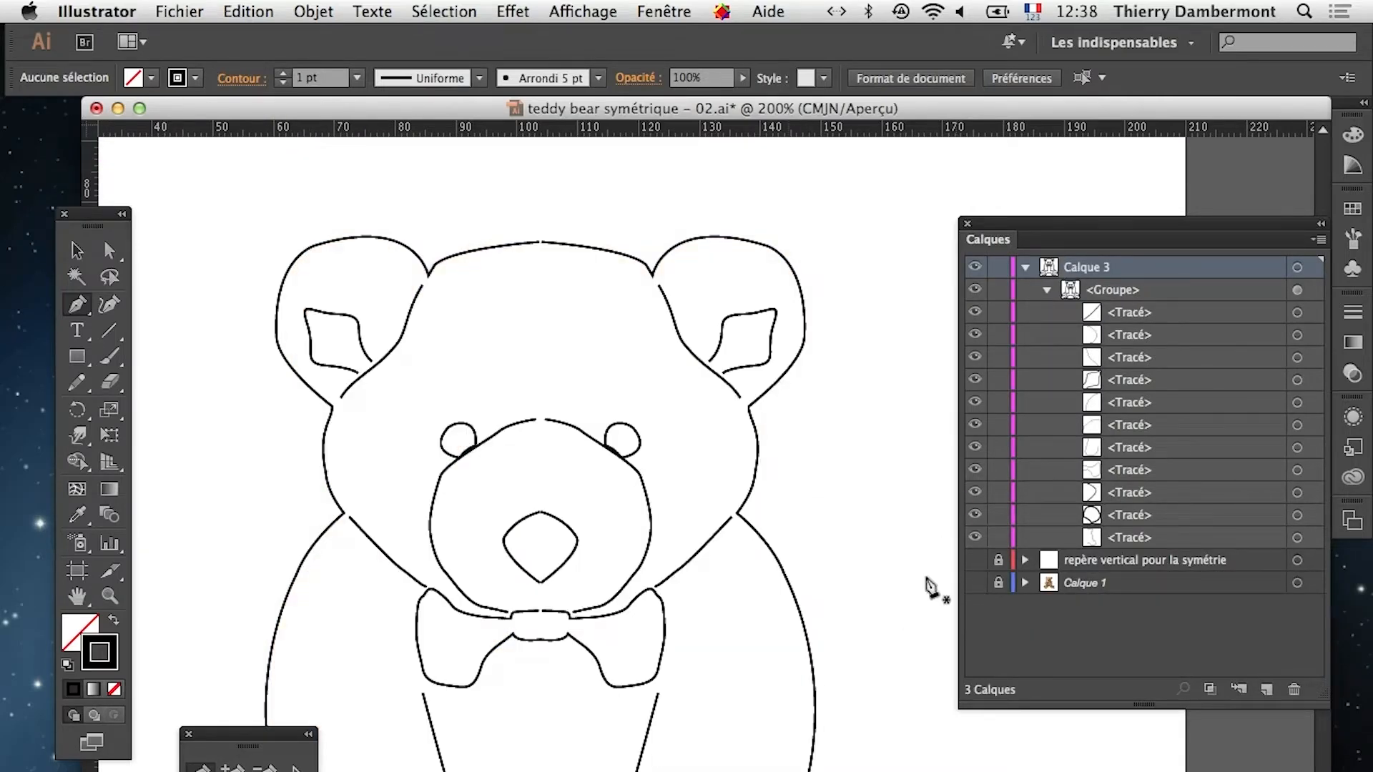
scroll(791, 592, down, 1)
scroll(789, 592, down, 1)
drag(741, 652, 631, 467)
drag(250, 735, 270, 761)
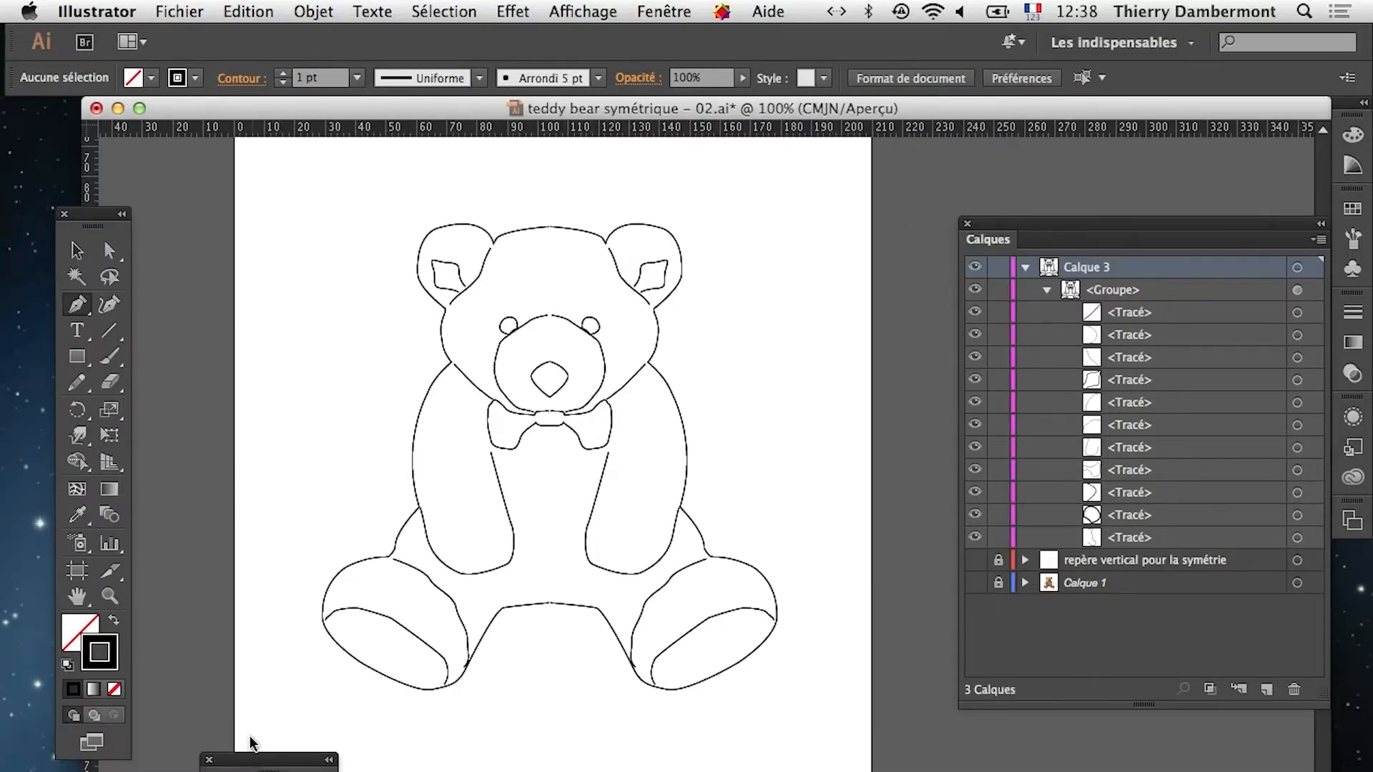
With the Selection tool active, examine the line junctions at the hip and the outlines of the face and bow tie
click(84, 256)
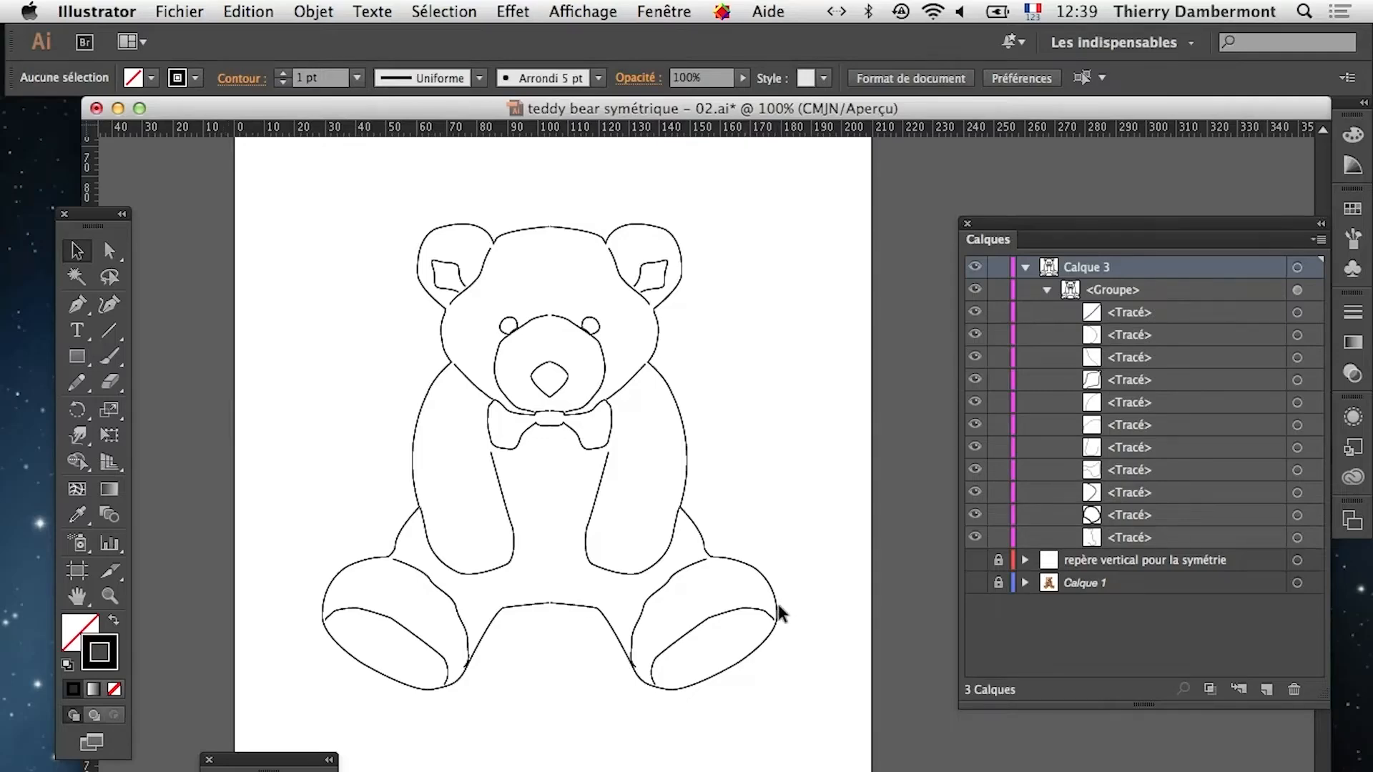
scroll(715, 569, up, 3)
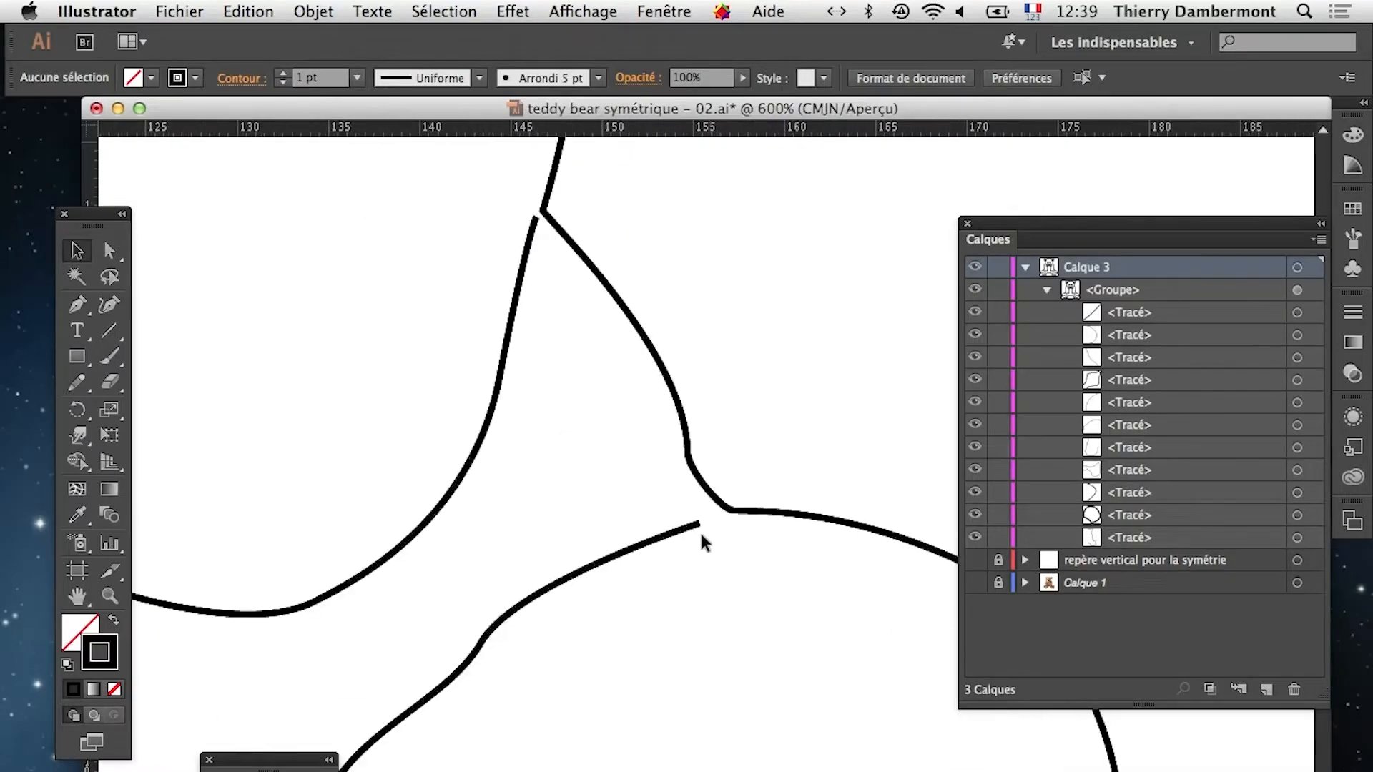
scroll(698, 533, down, 4)
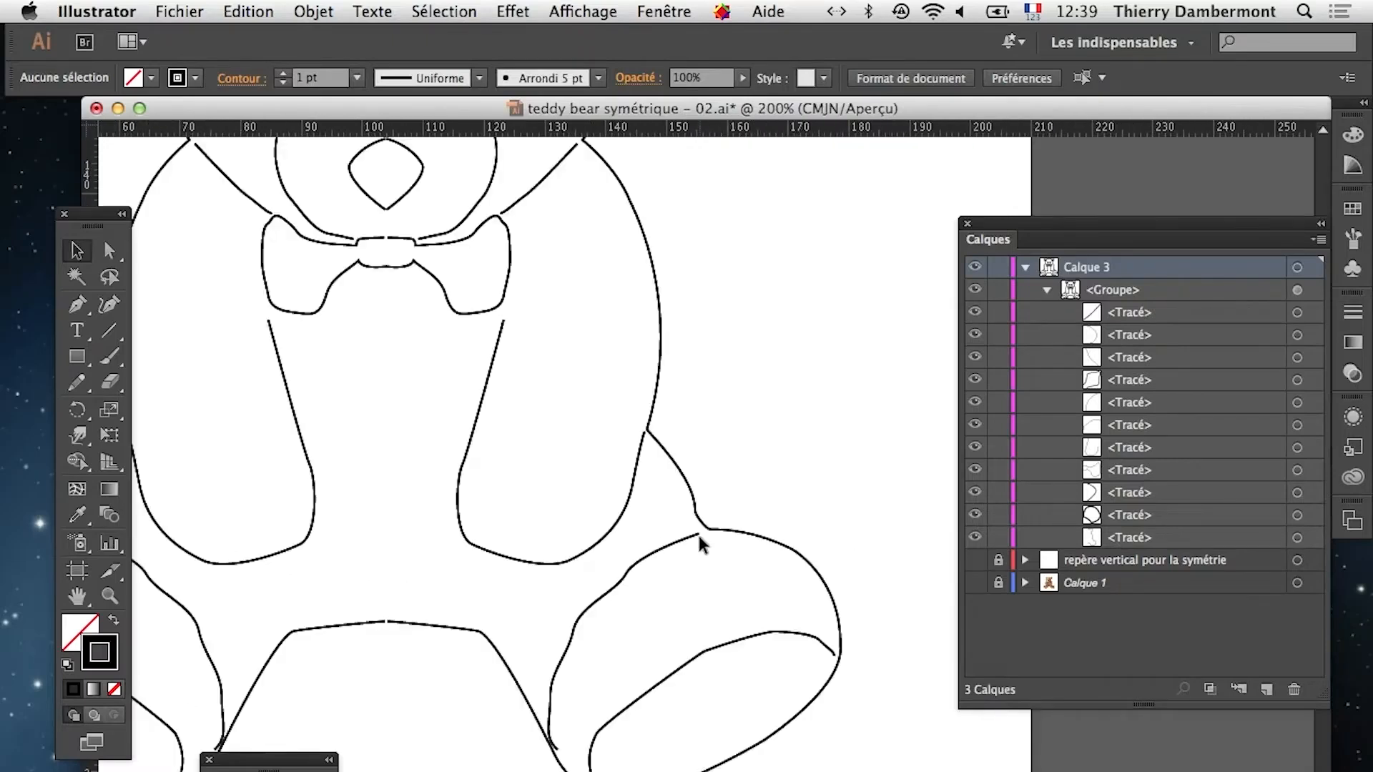
scroll(699, 540, down, 1)
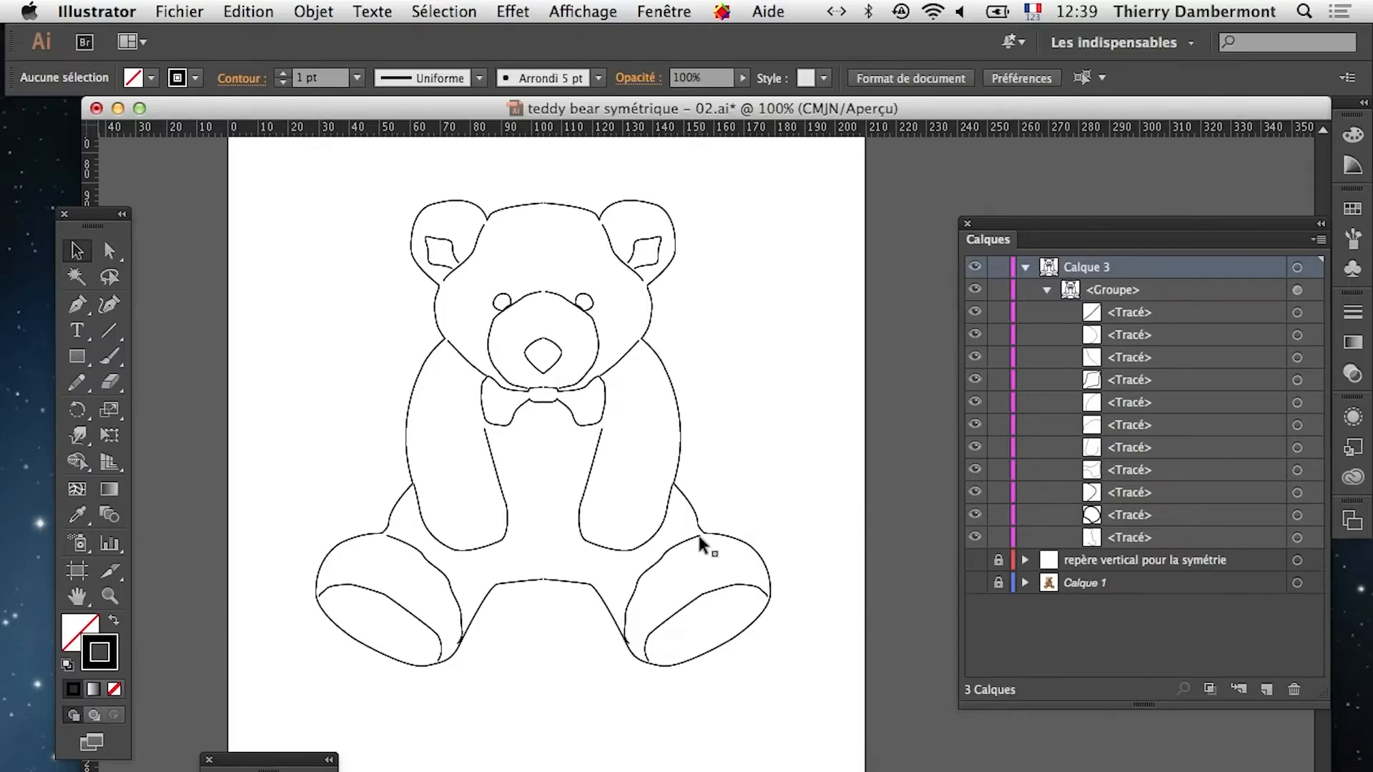
scroll(511, 344, up, 1)
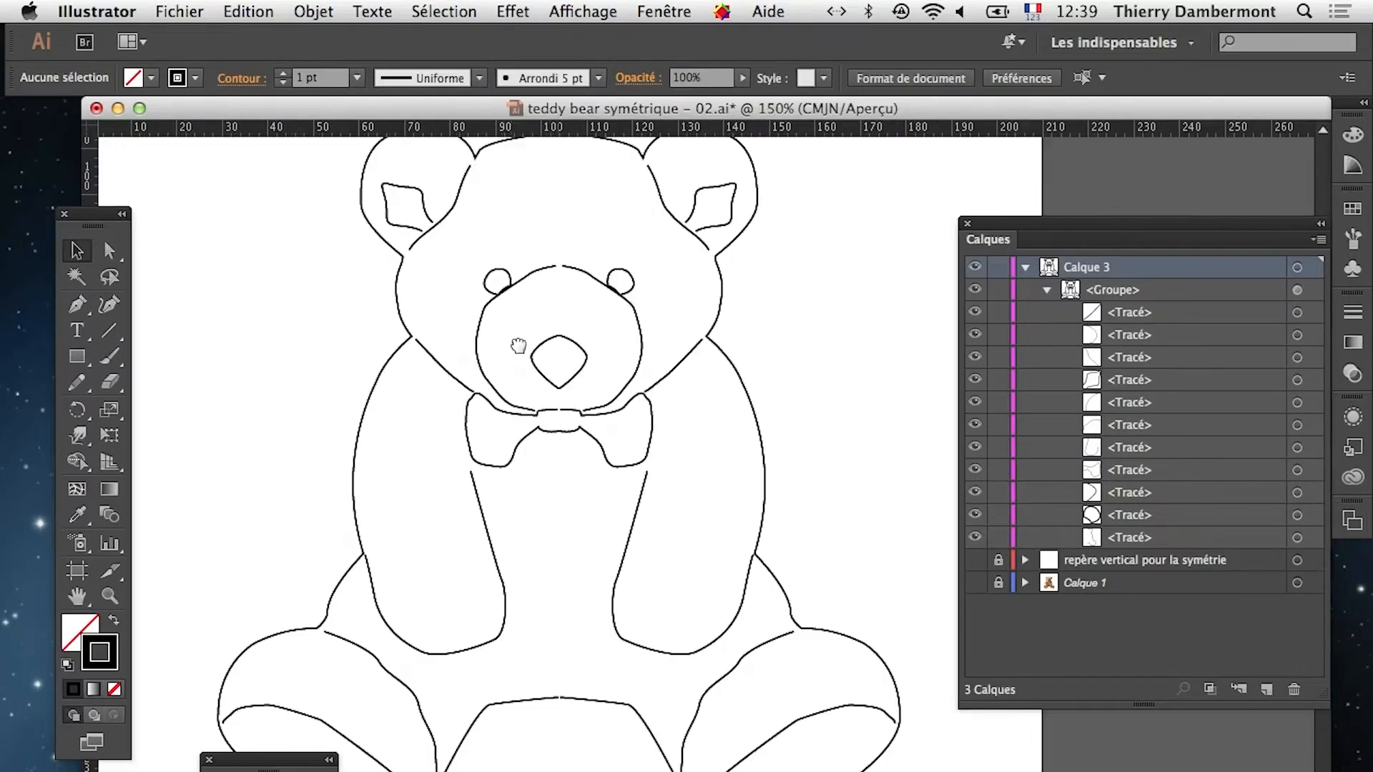
drag(518, 346, 576, 419)
scroll(576, 420, up, 1)
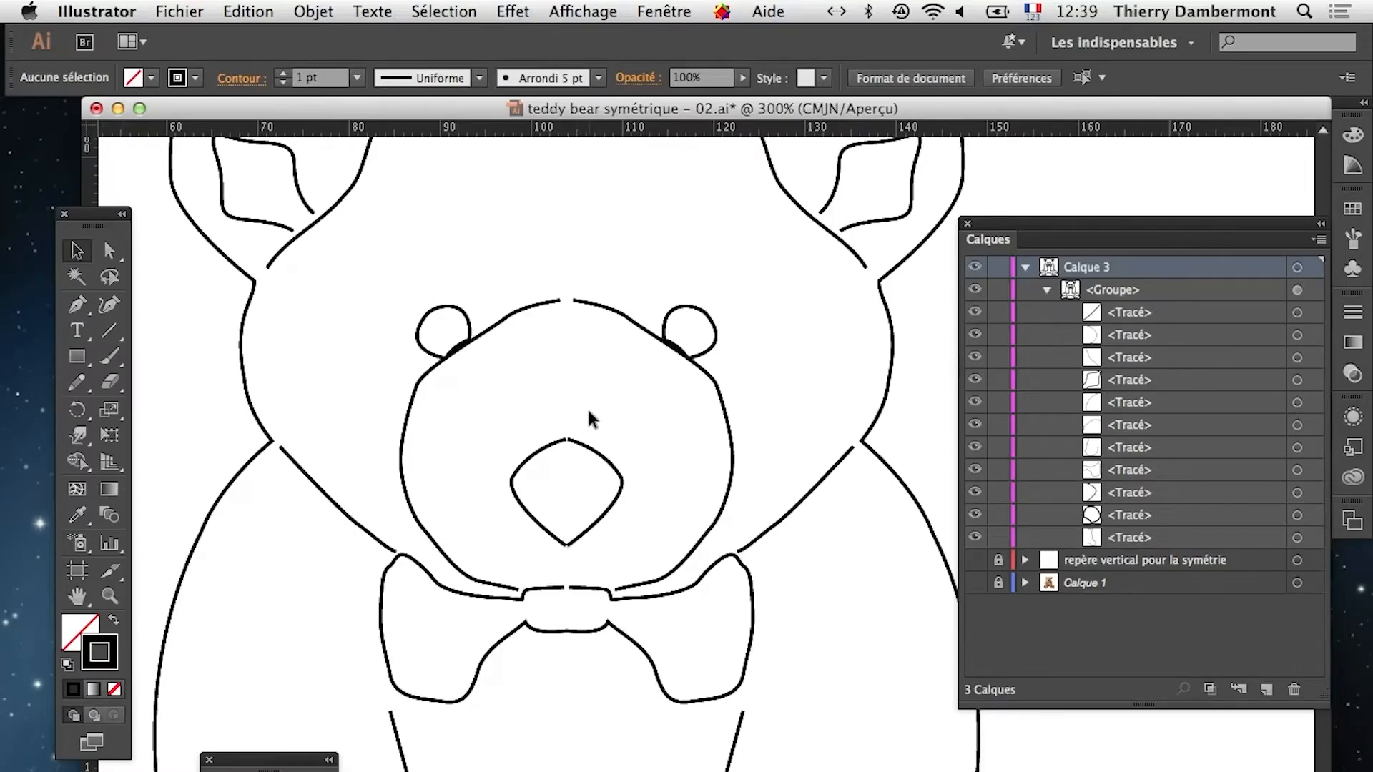
scroll(588, 415, down, 3)
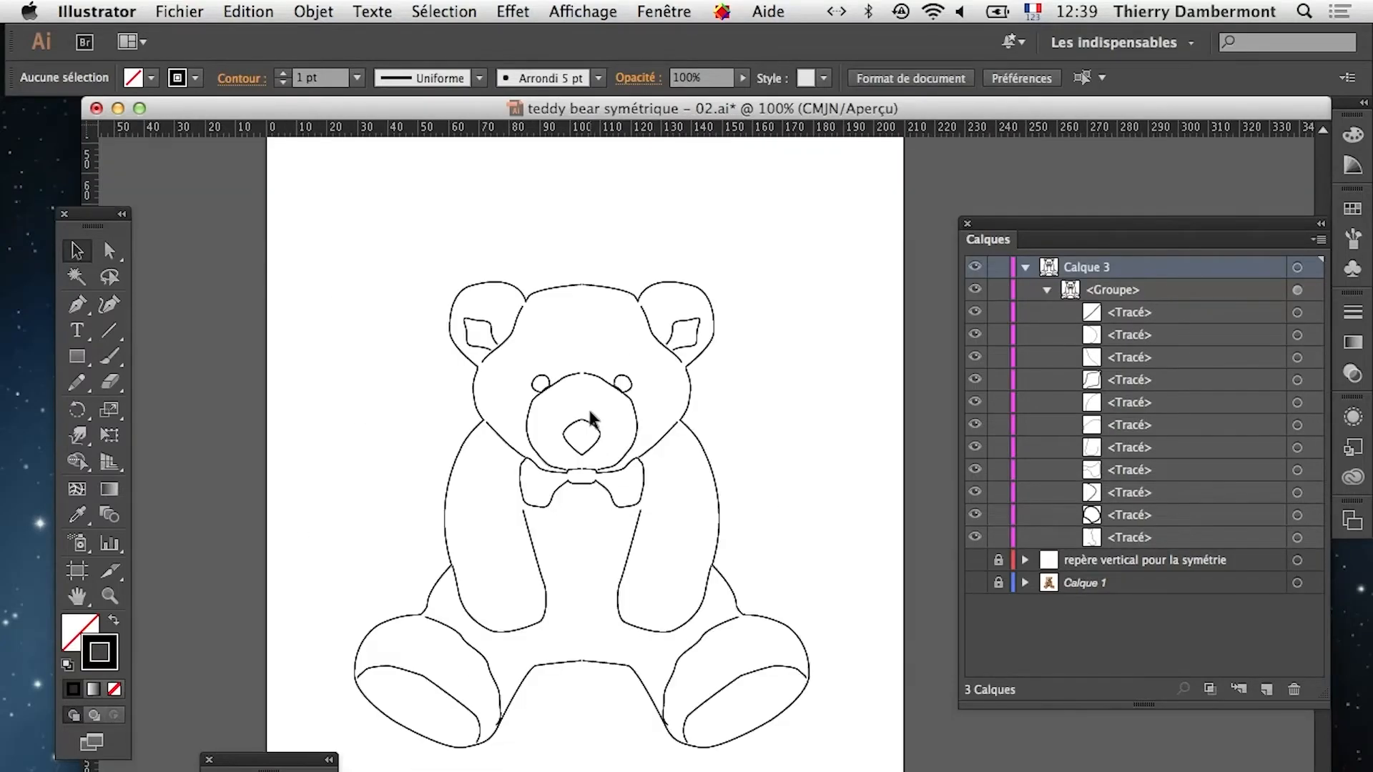
Save the drawing as a new Illustrator file named "teddy bear symétrique - 03.ai" in the mercredi-AI folder, accepting the default options
click(179, 12)
click(245, 193)
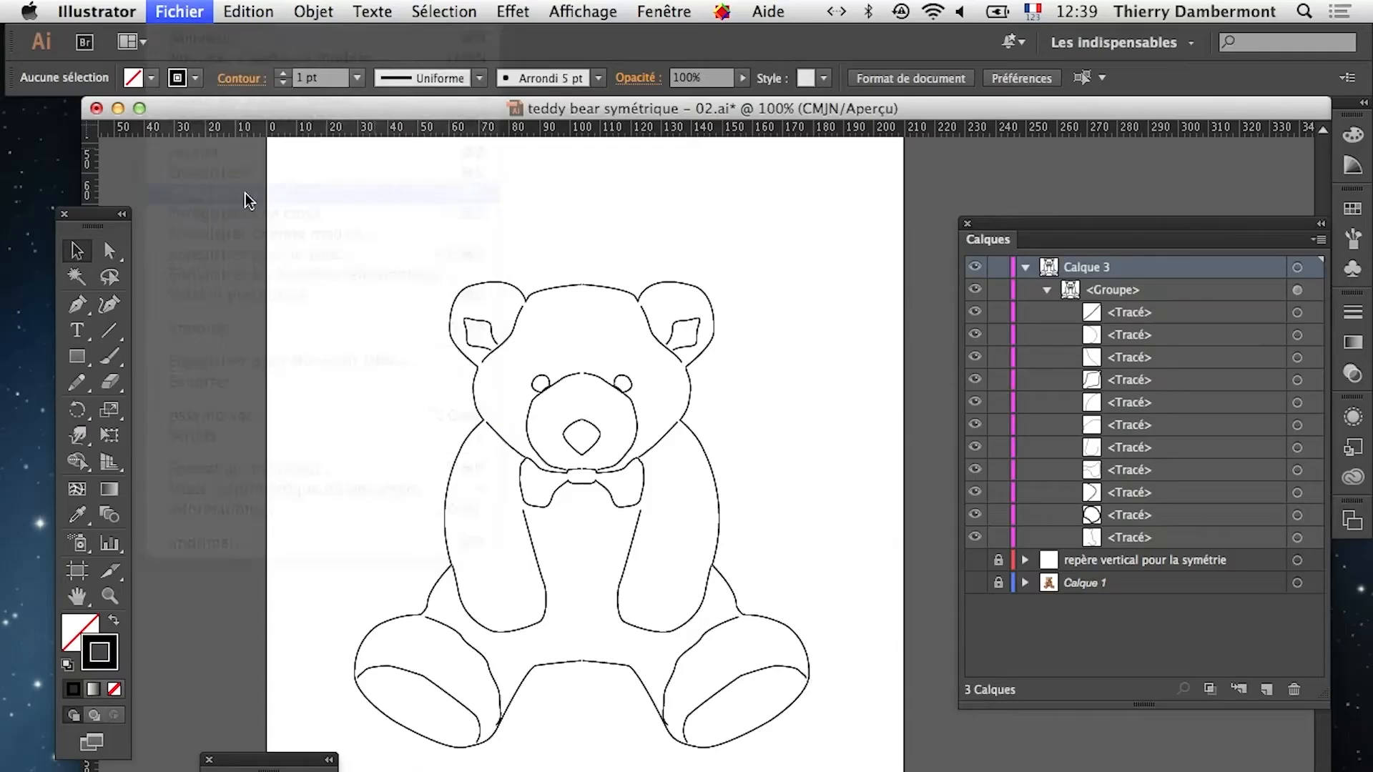
click(786, 129)
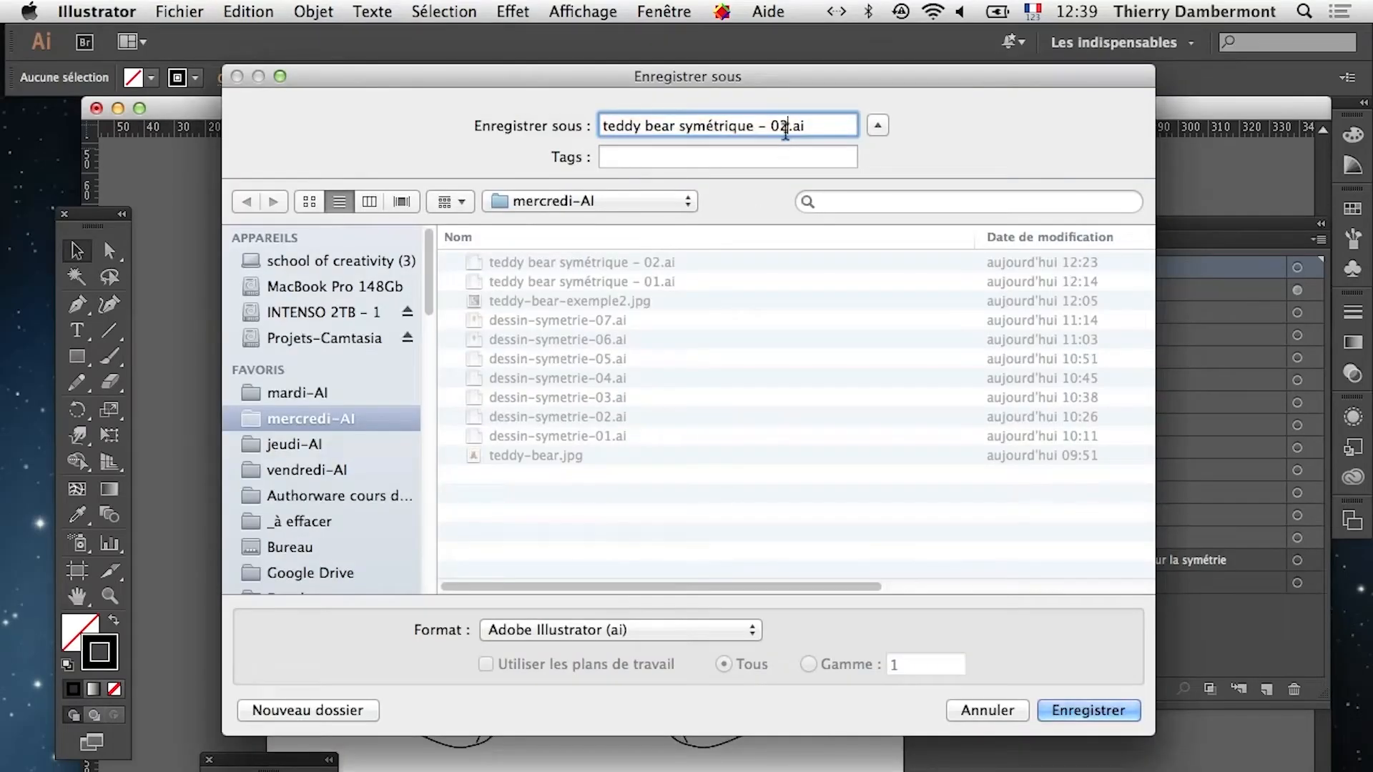
key(BackSpace)
text(3)
click(1095, 711)
click(1130, 699)
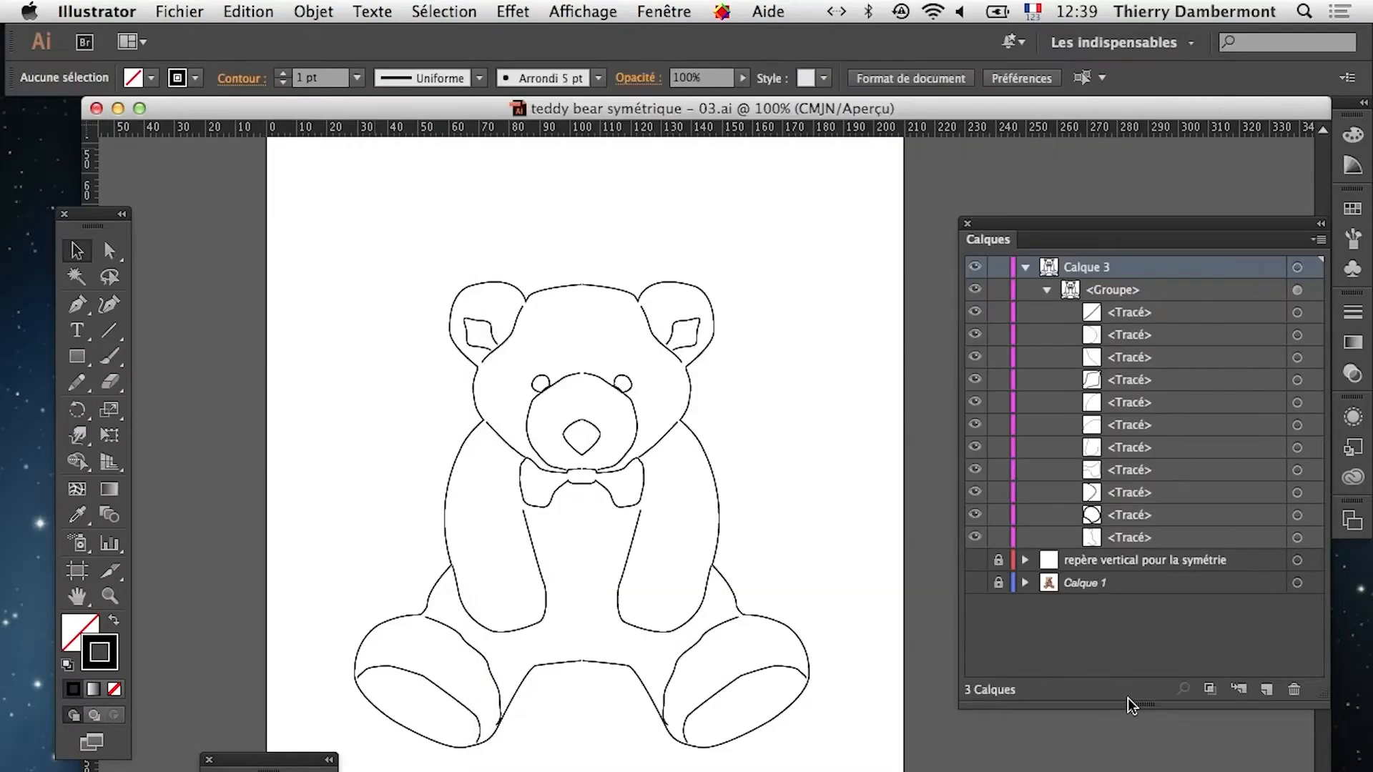
scroll(833, 577, down, 3)
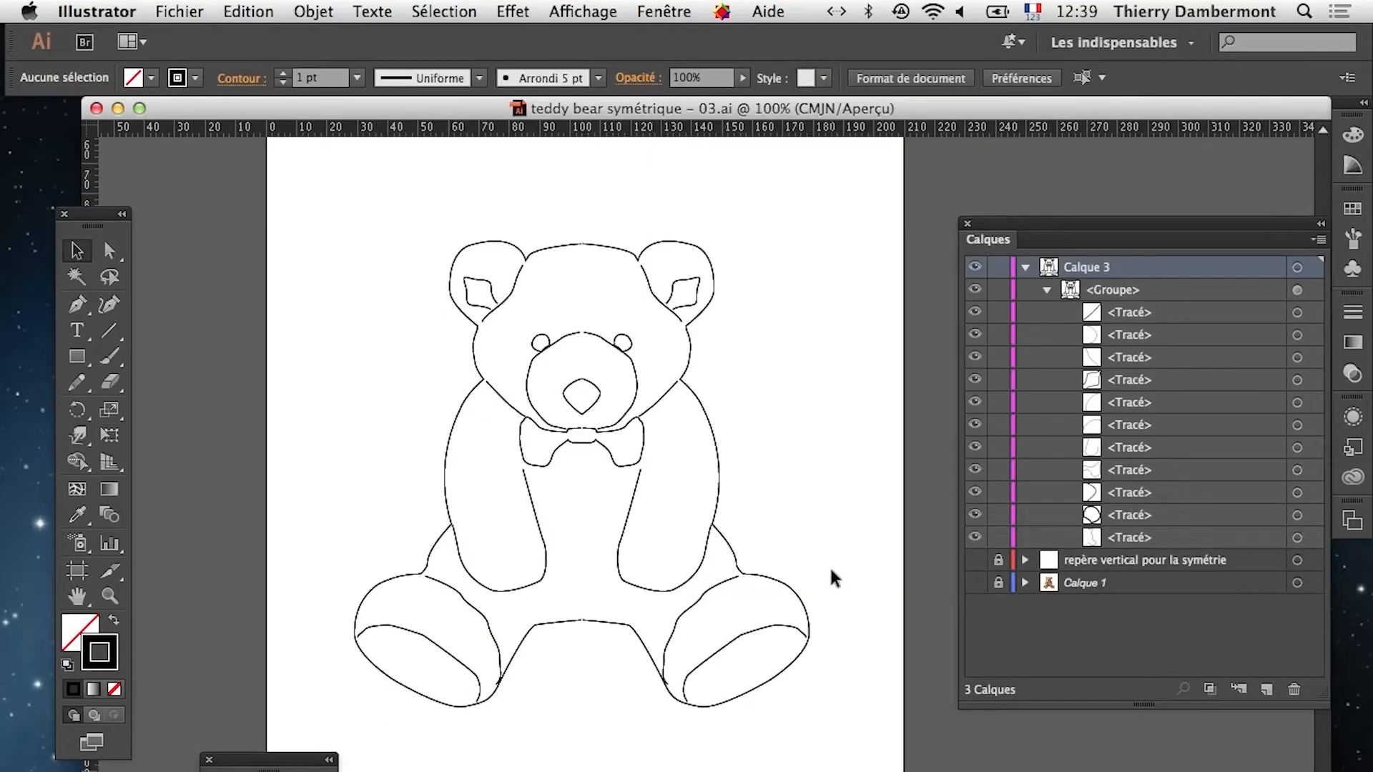
scroll(833, 578, down, 1)
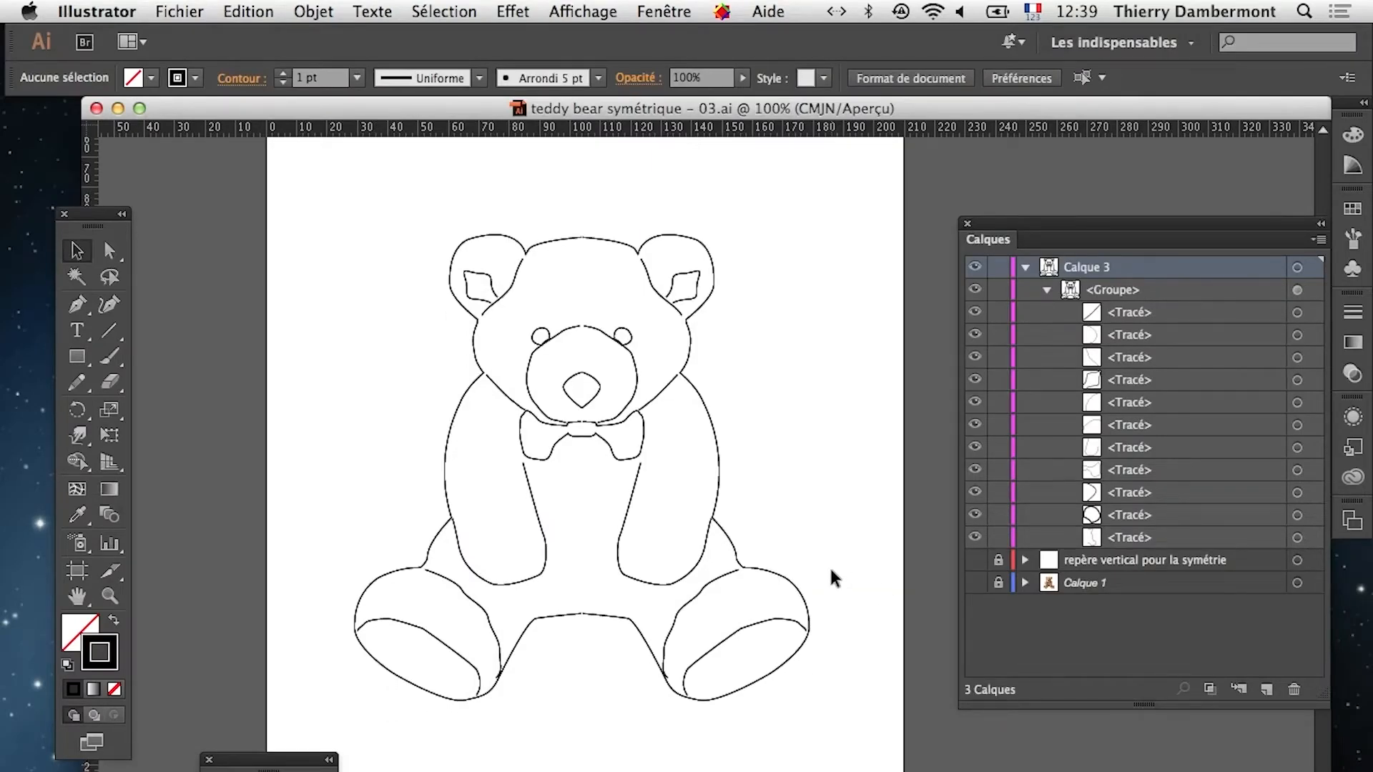
Switch to Firefox and bring up the teddy bear "public domain" search page
mouse_move(4, 680)
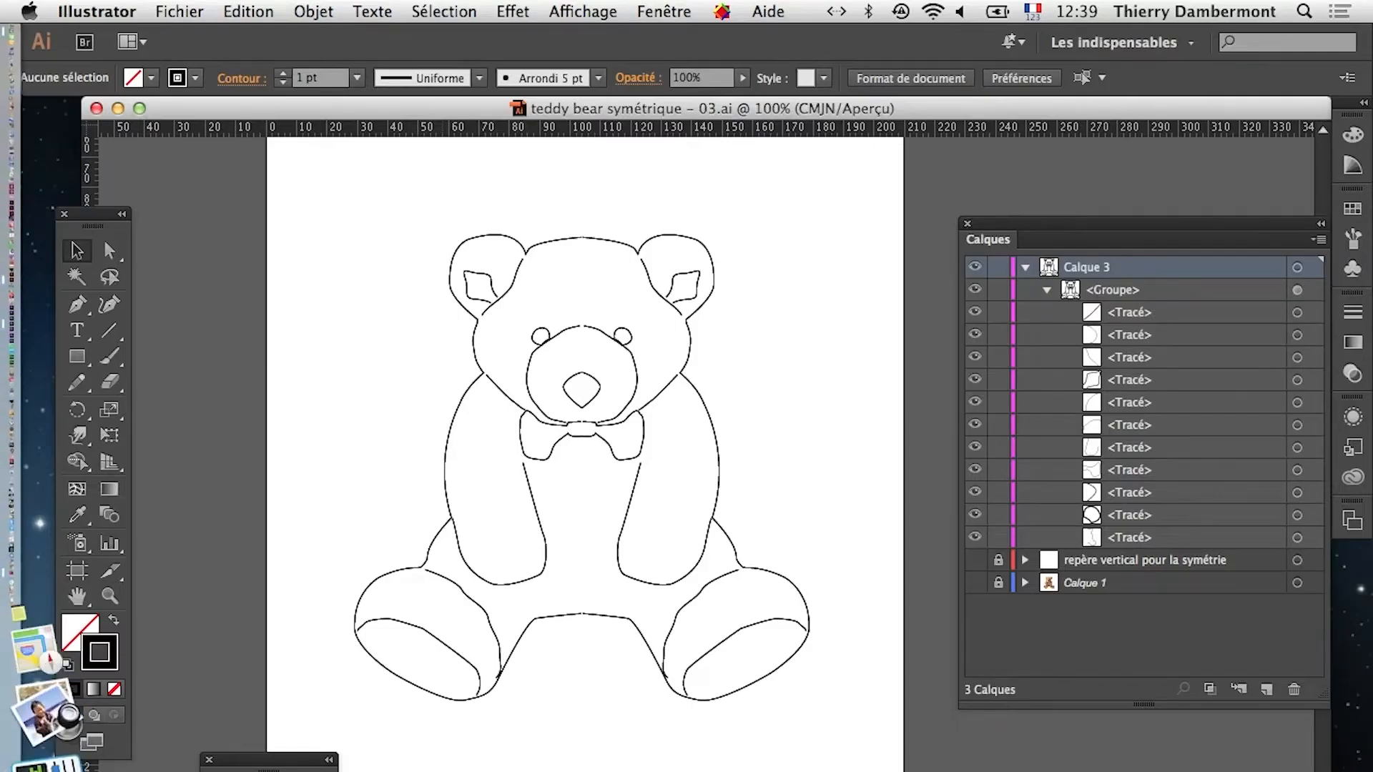
click(44, 727)
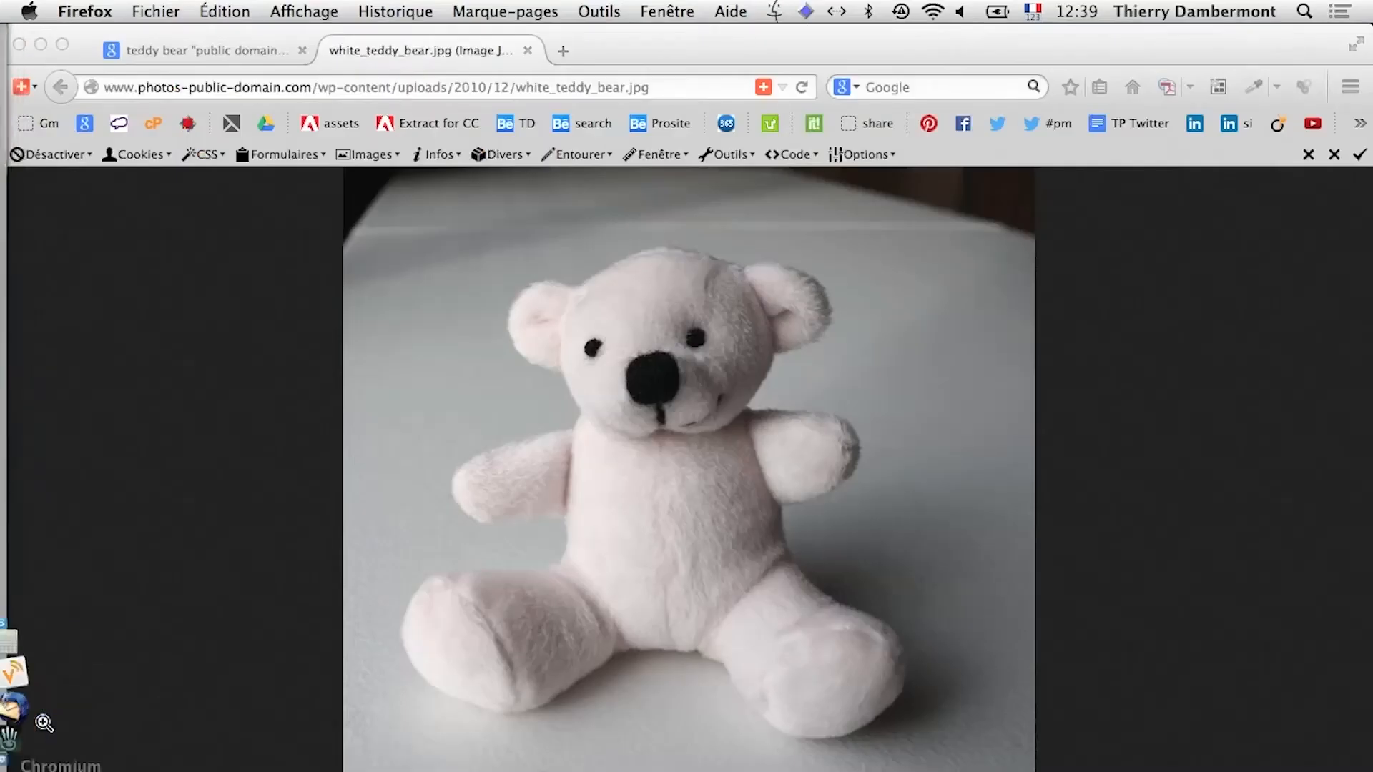
click(634, 11)
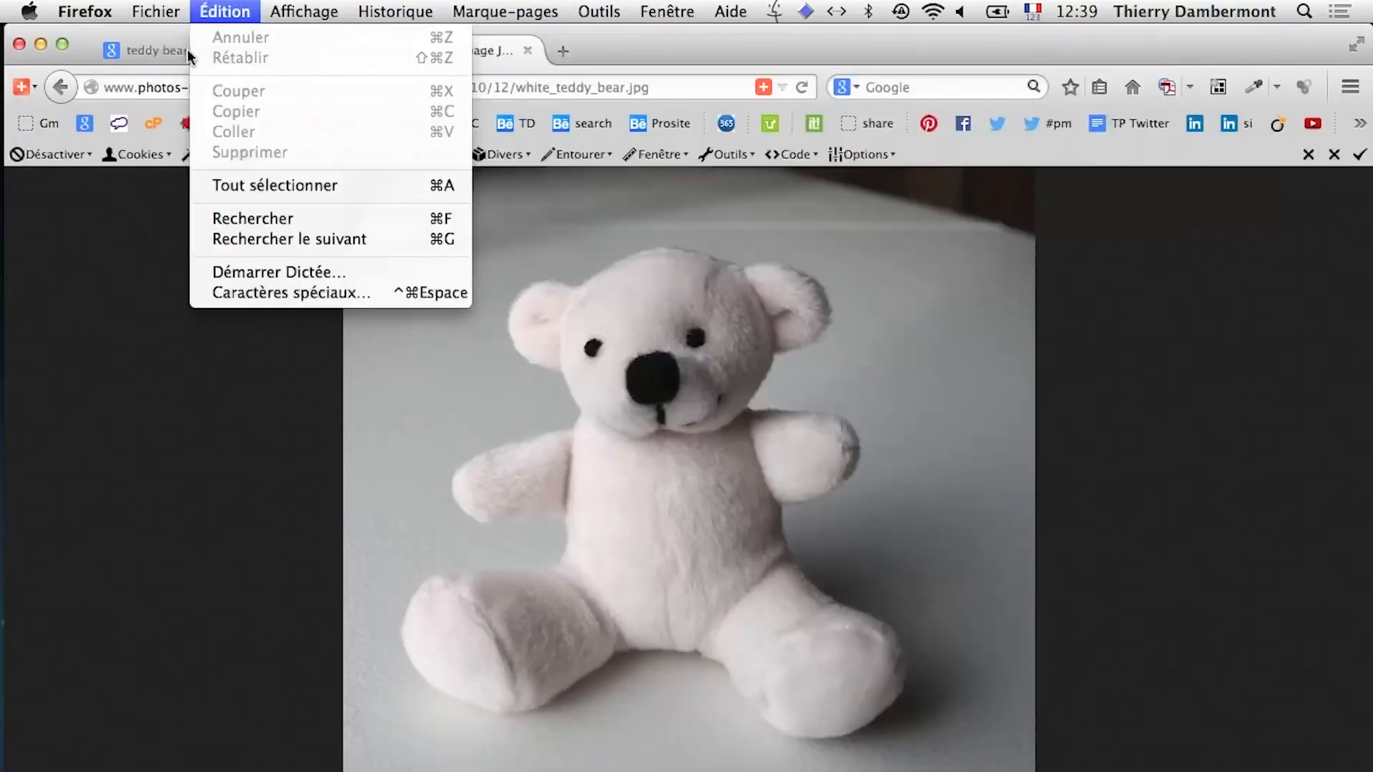
click(143, 54)
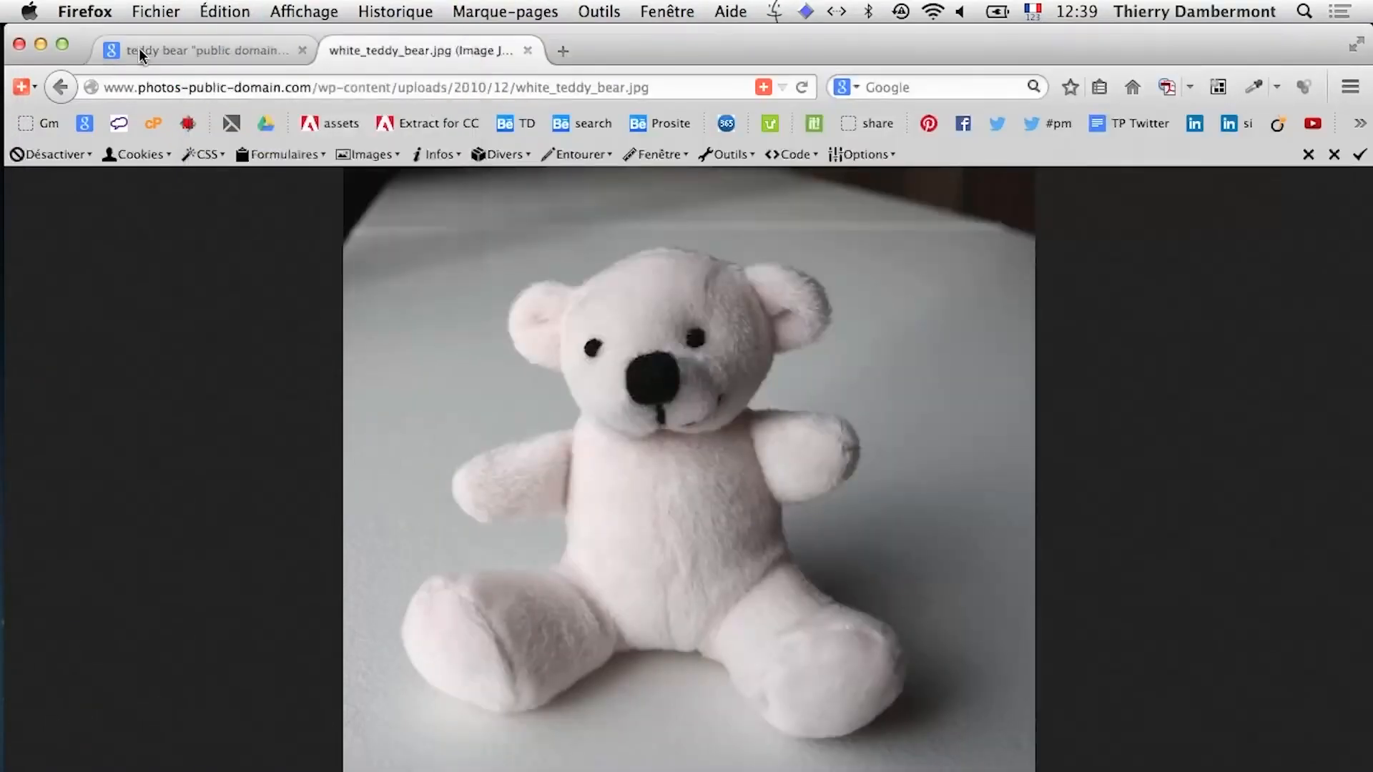
Search the web for "wikipedia adobe illustrator"
click(944, 90)
text(w)
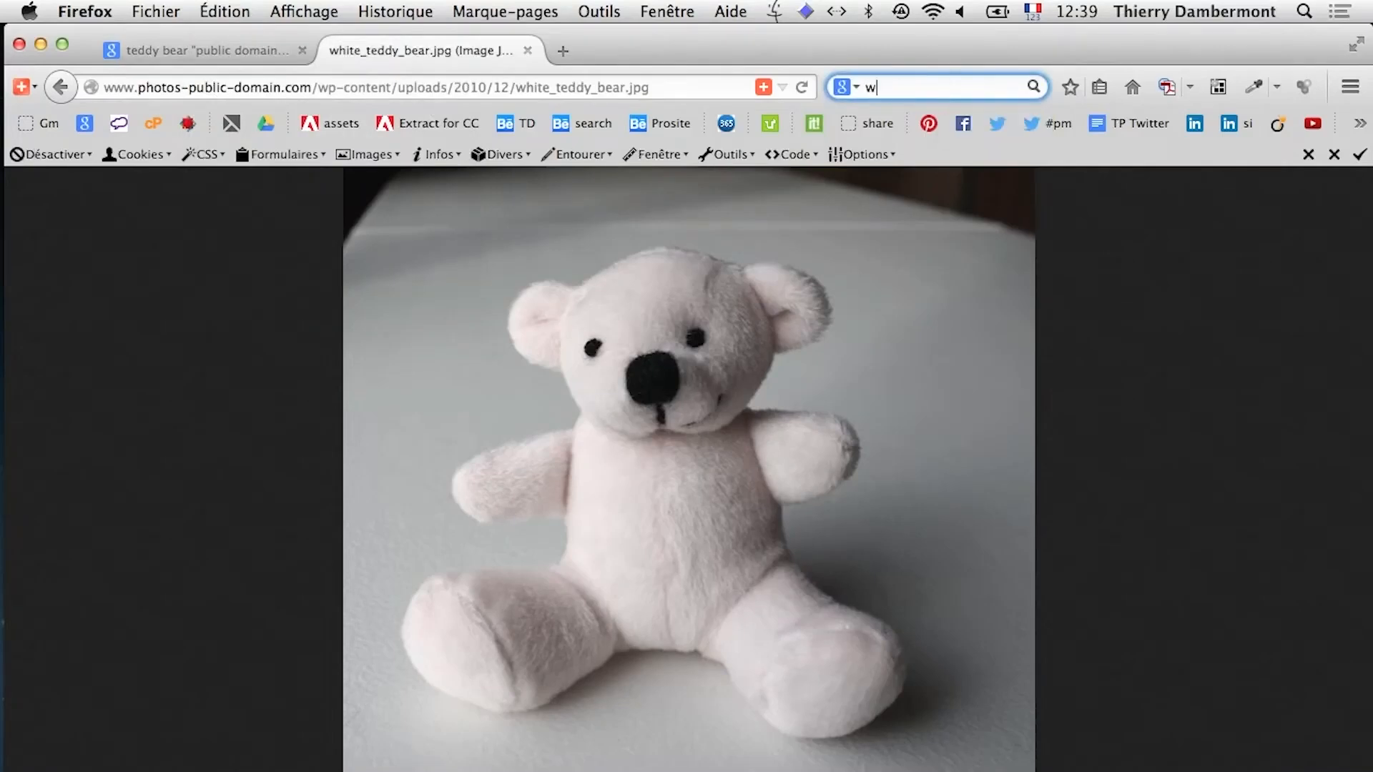
text(ikipedia a)
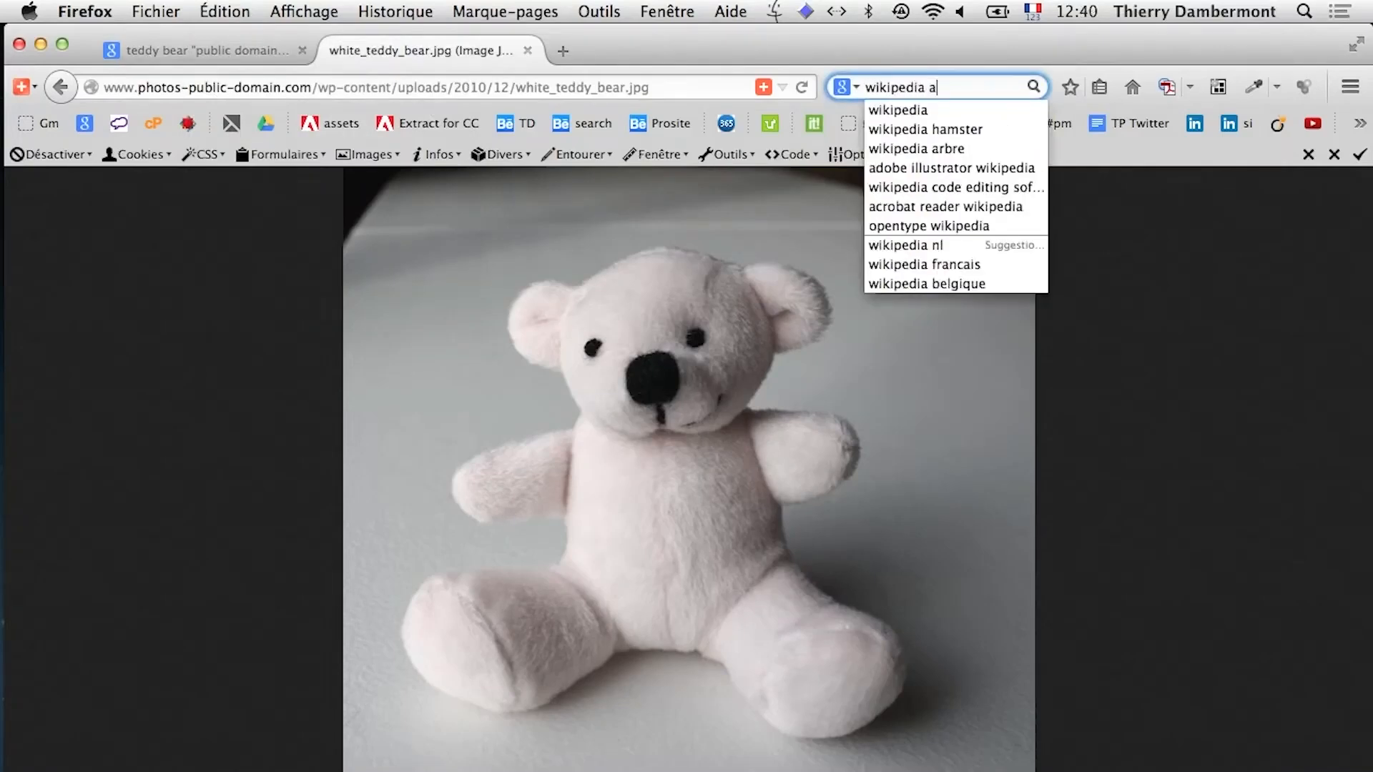
text(dobe ill)
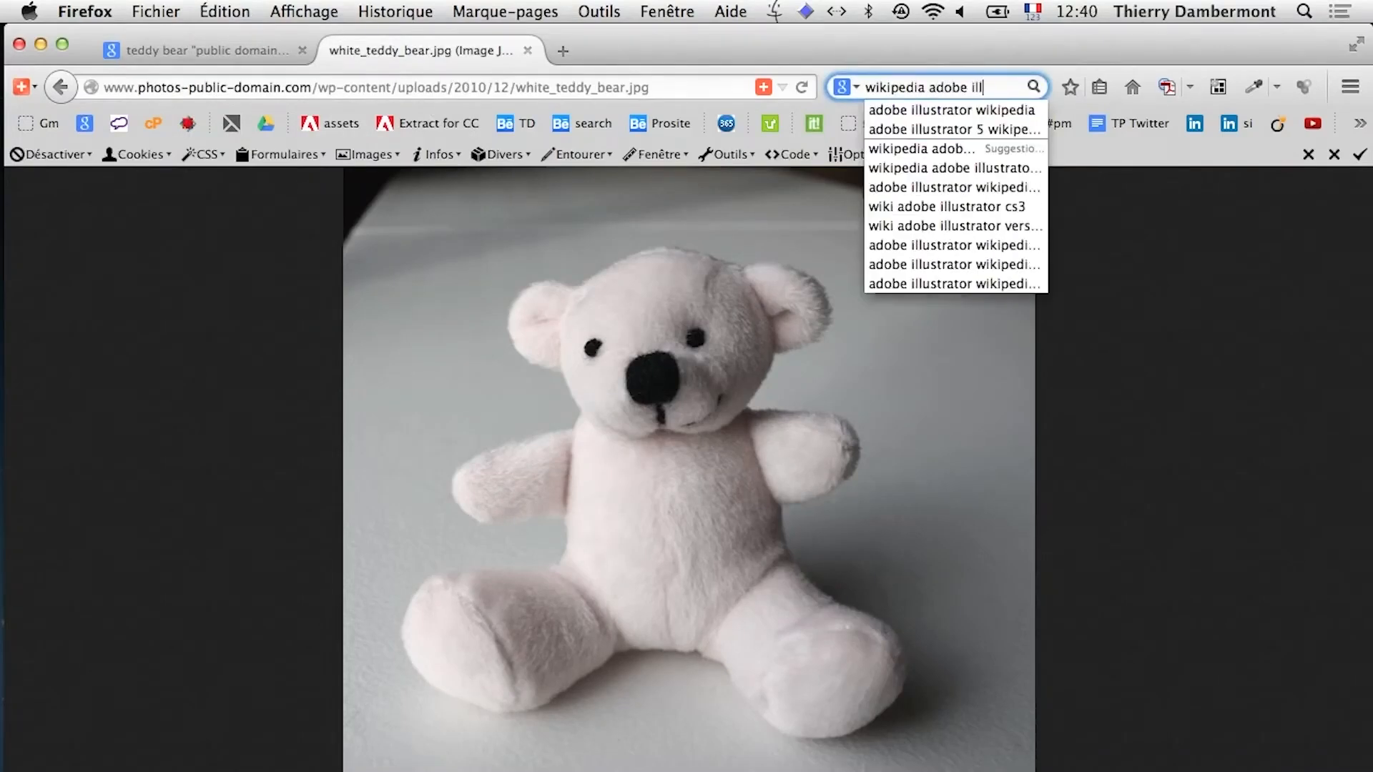
text(ustrator)
key(Return)
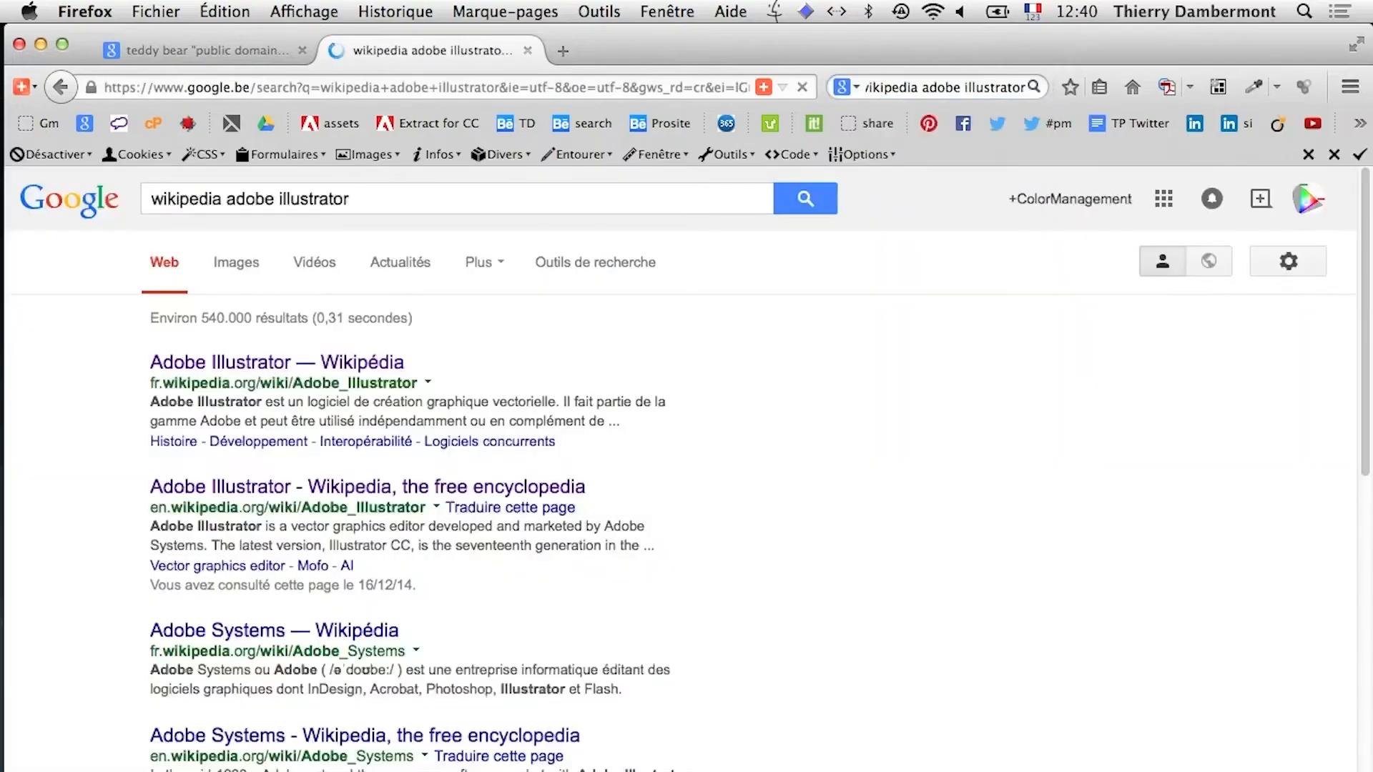
Open the French Wikipedia article on Adobe Illustrator and skim its history and development sections
click(325, 366)
scroll(629, 400, down, 20)
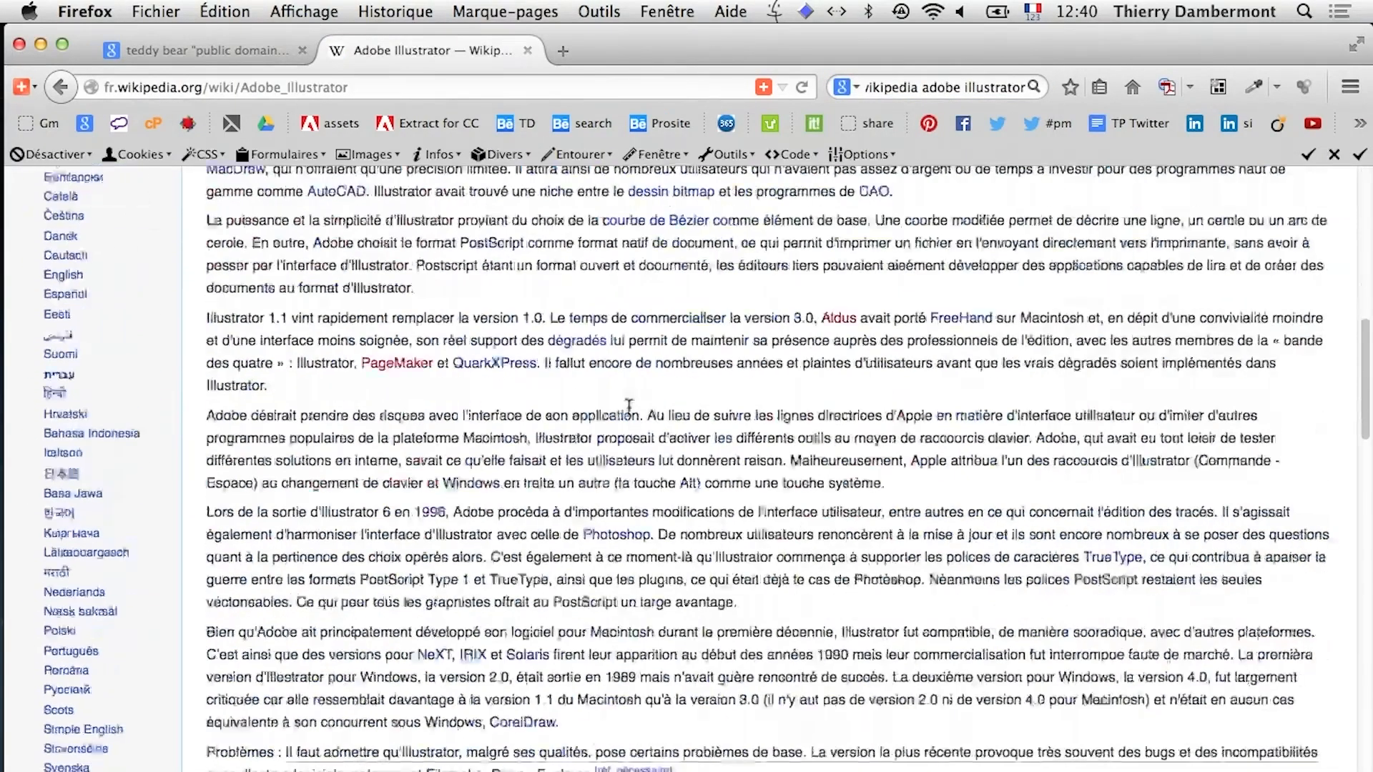
scroll(628, 408, up, 5)
scroll(627, 415, down, 10)
scroll(626, 420, down, 3)
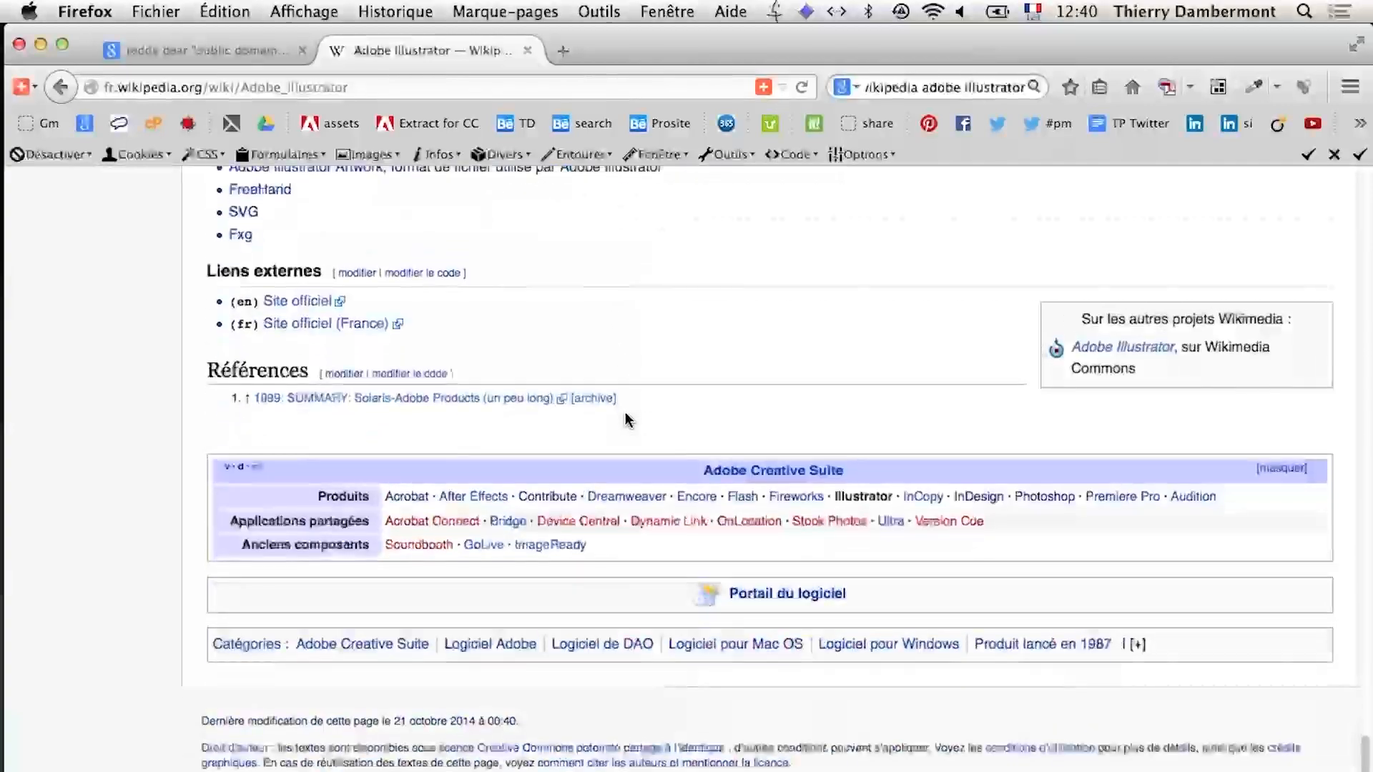
scroll(625, 420, up, 15)
scroll(624, 419, up, 10)
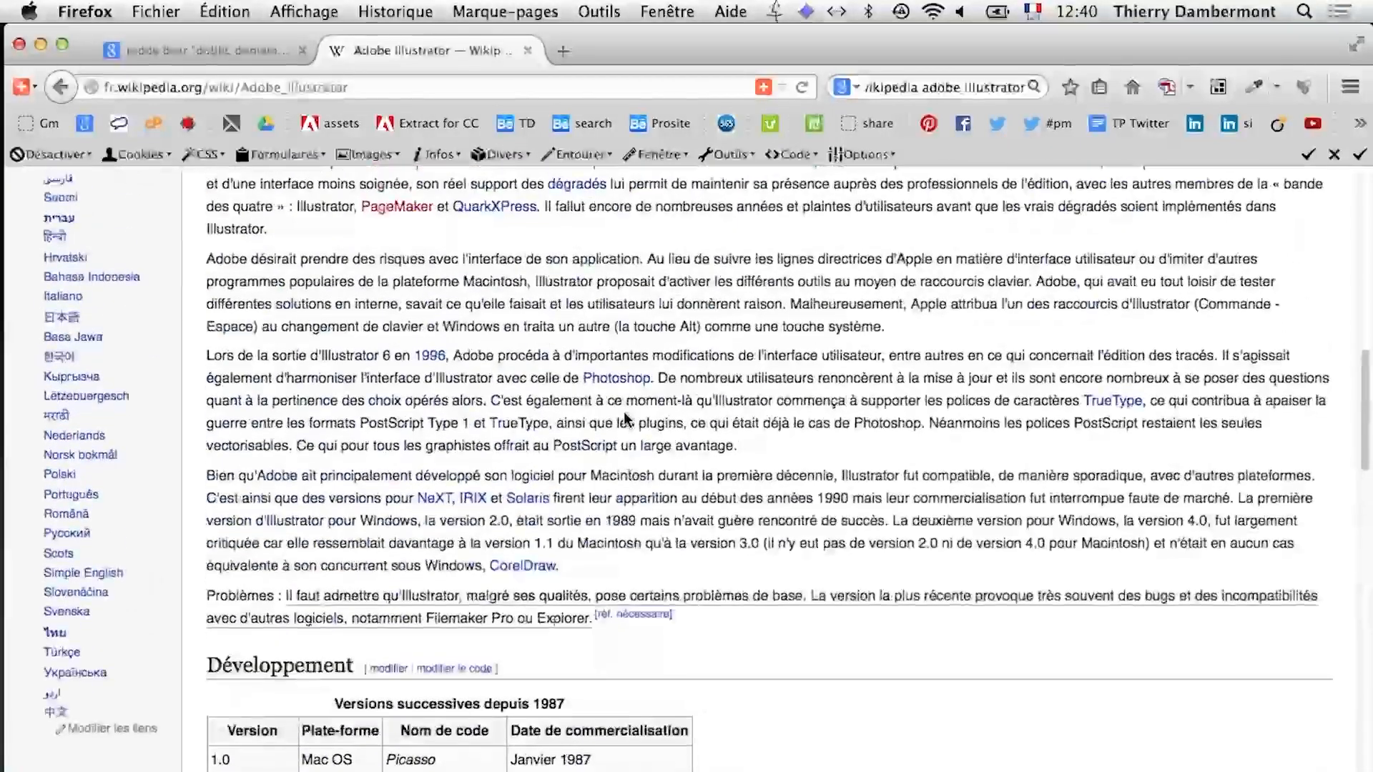
scroll(625, 419, up, 10)
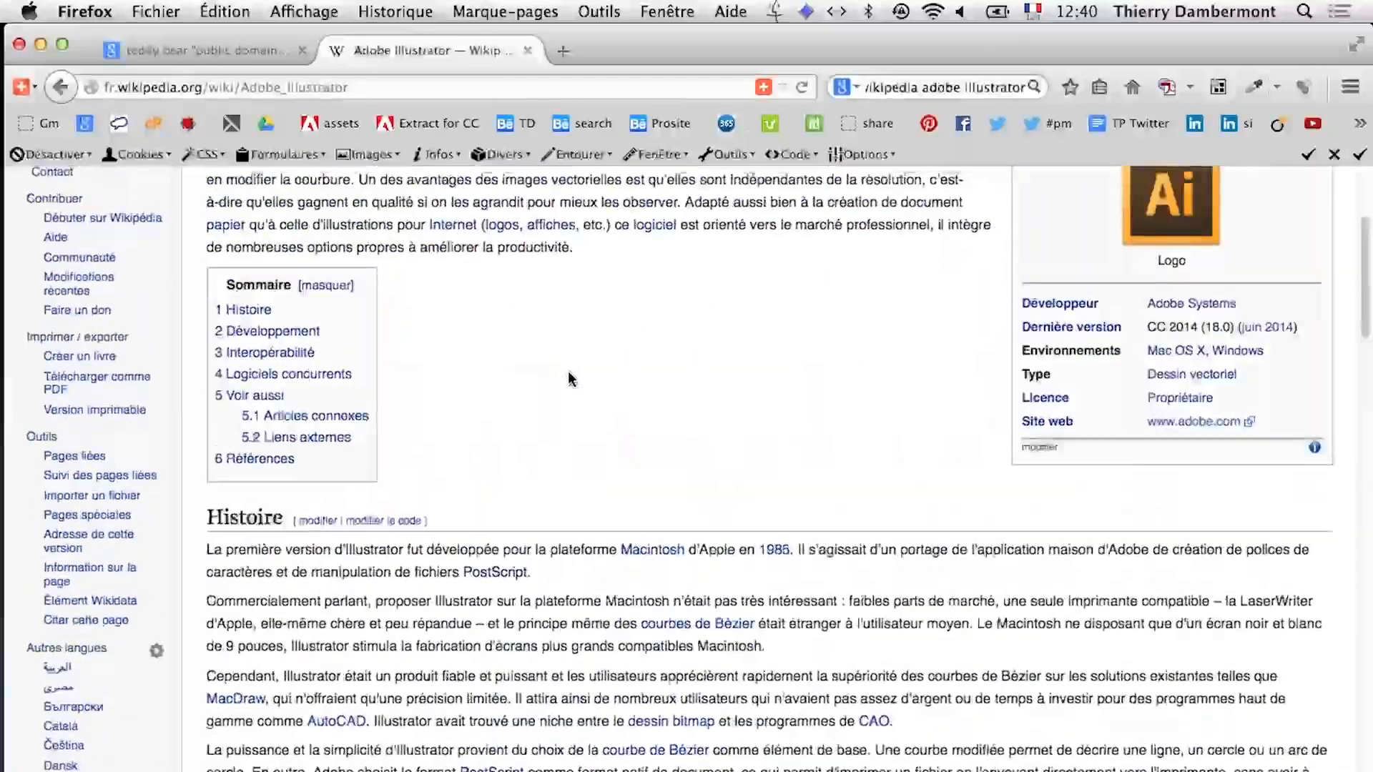
Go back to the search results, open the English Wikipedia article on Adobe Illustrator and find its release history table
key(super+Left)
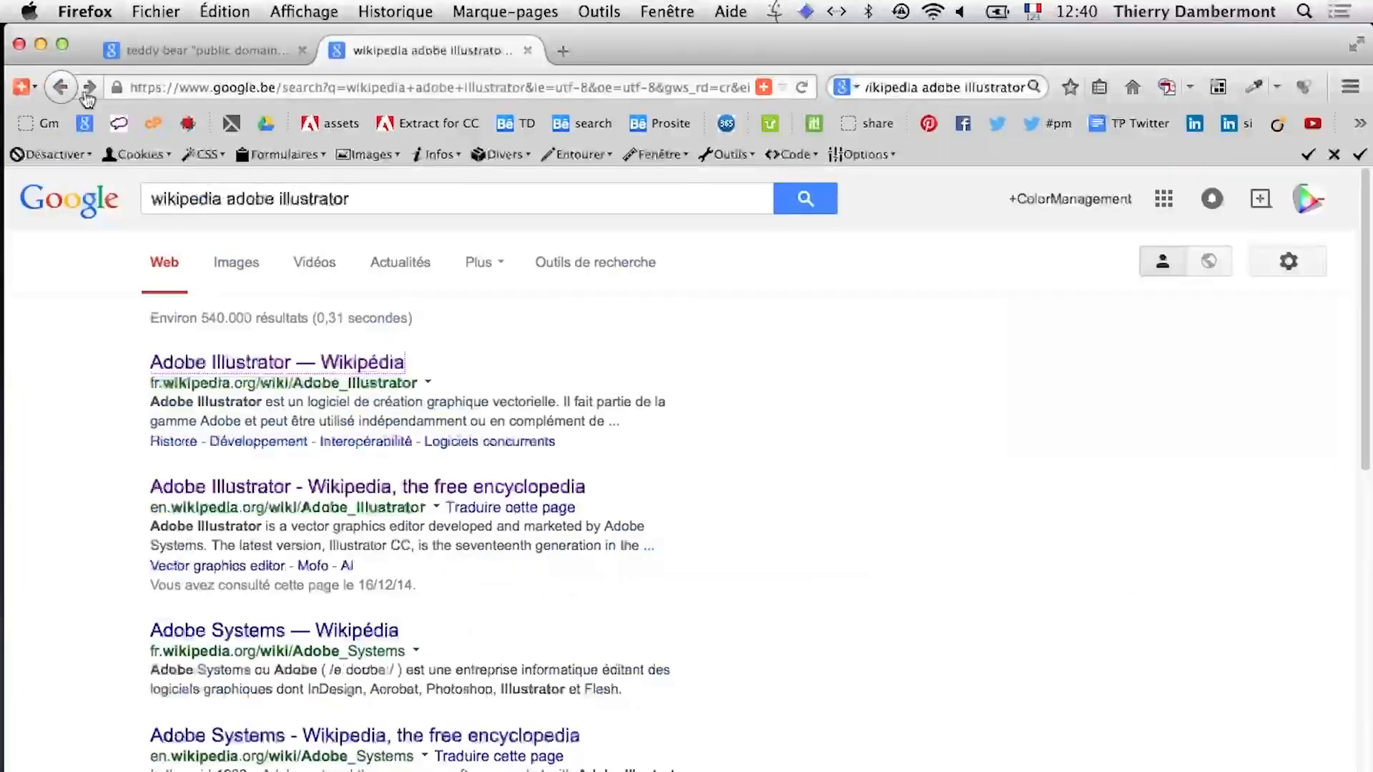
click(320, 488)
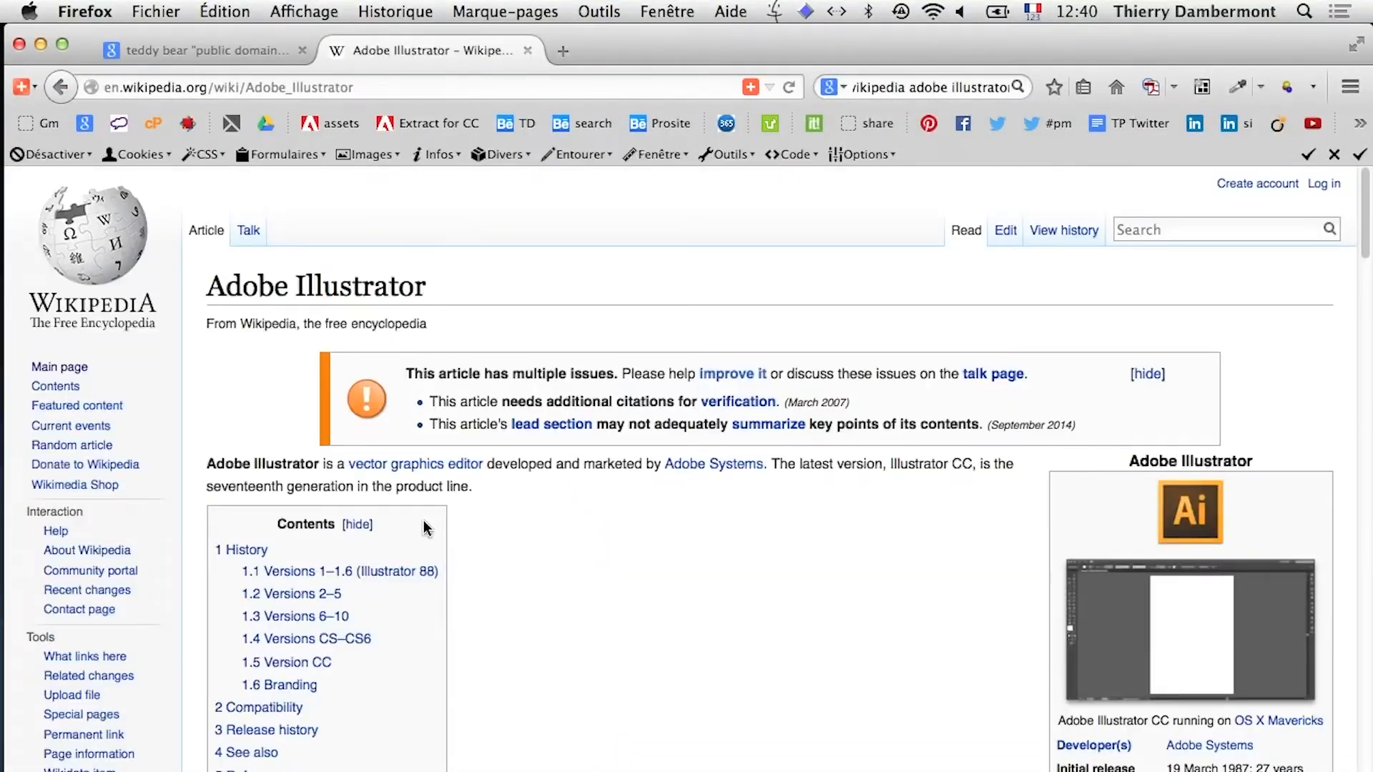
scroll(650, 603, down, 10)
scroll(652, 601, down, 15)
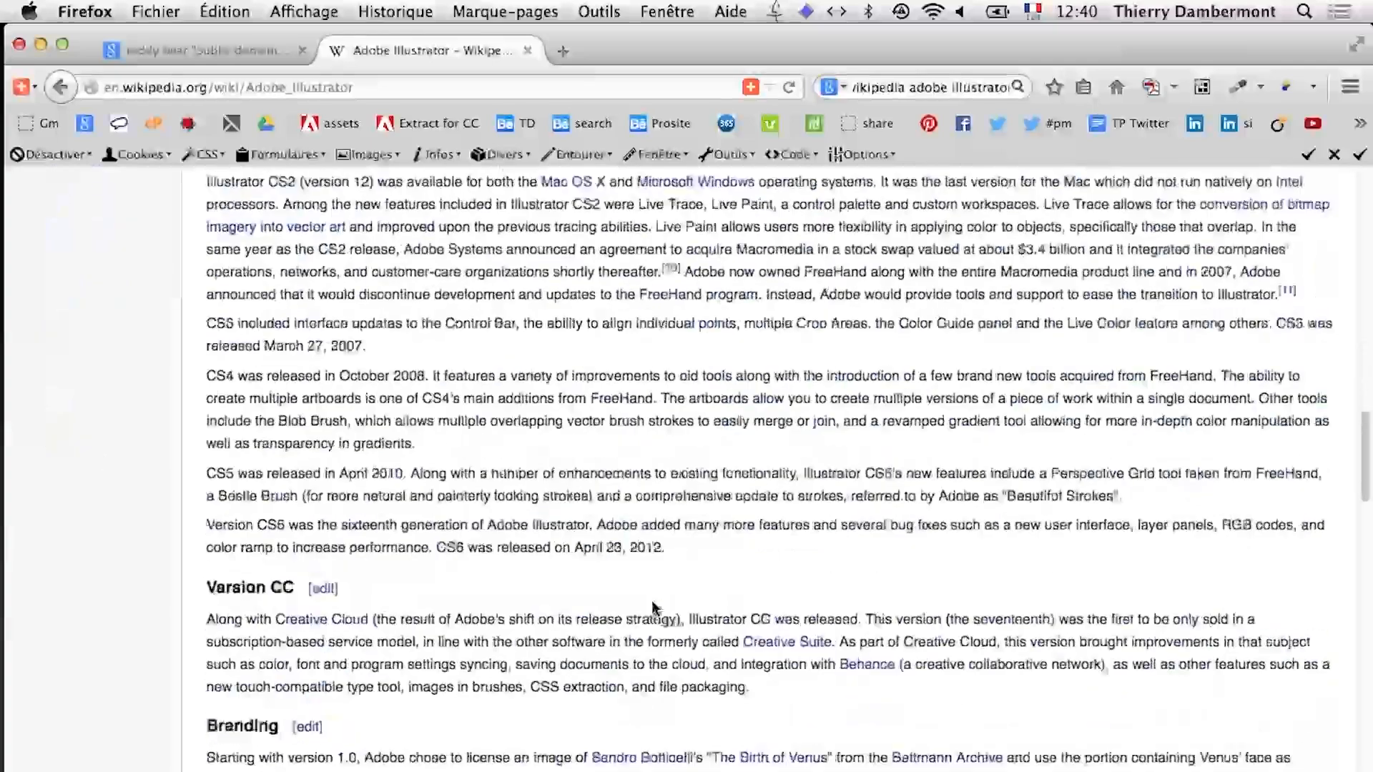
scroll(651, 604, down, 5)
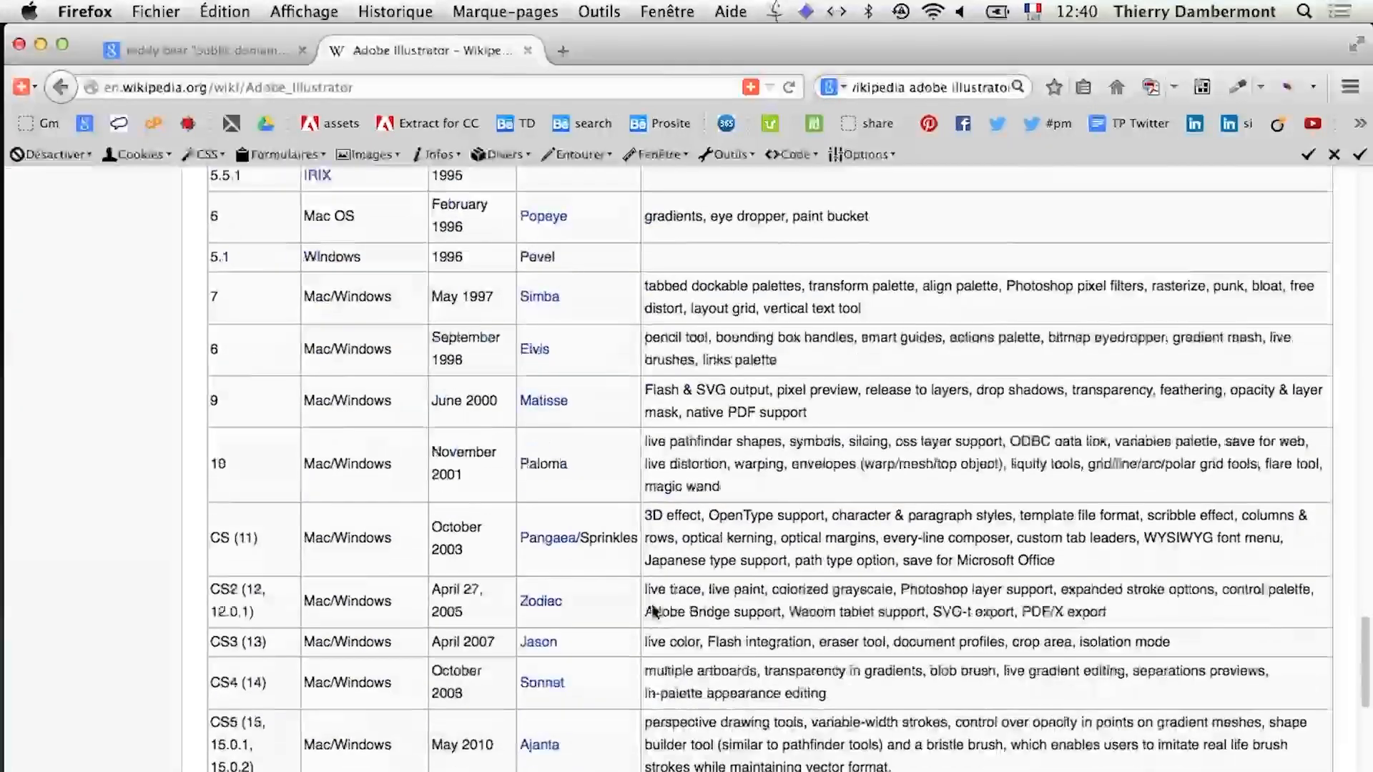
scroll(954, 547, down, 2)
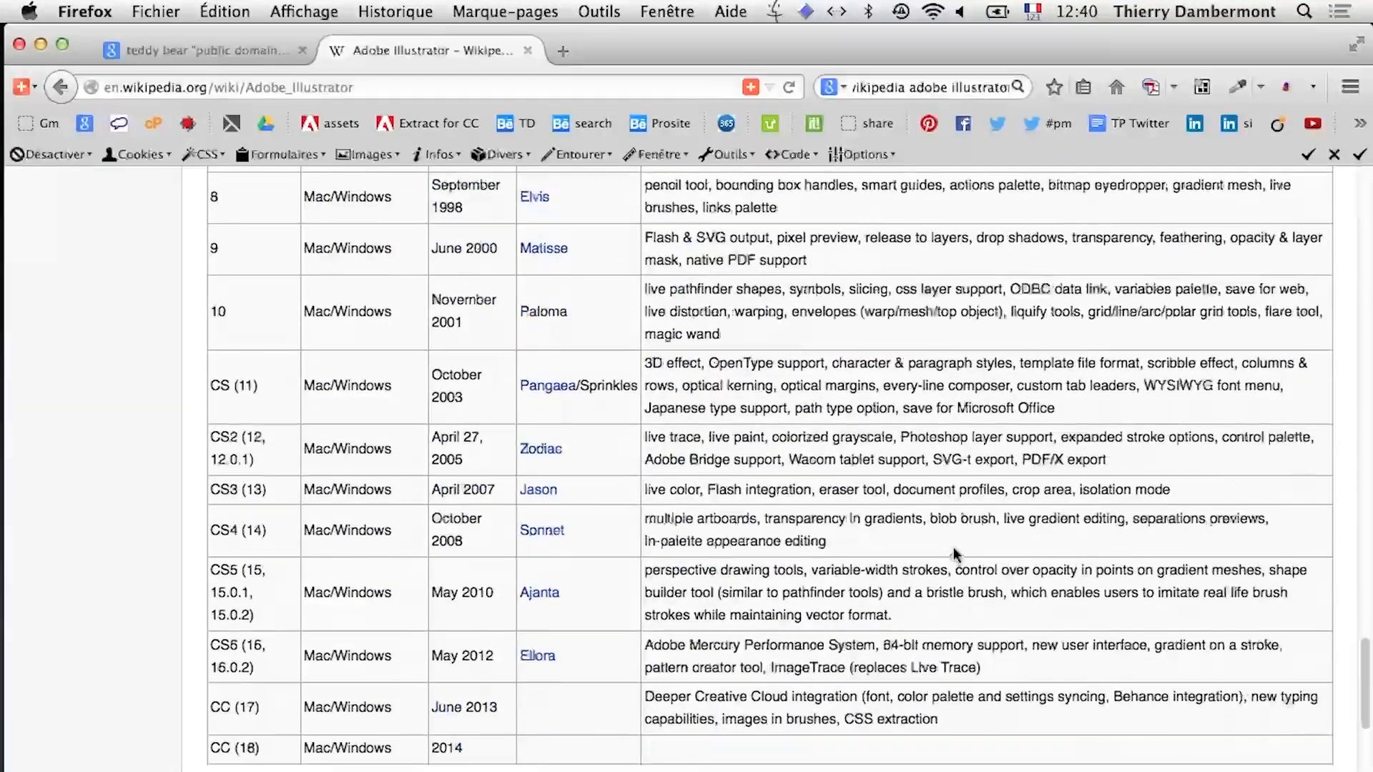
Find the mentions of "Live Paint" within the English article, from the version history text to the release table
key(super+f)
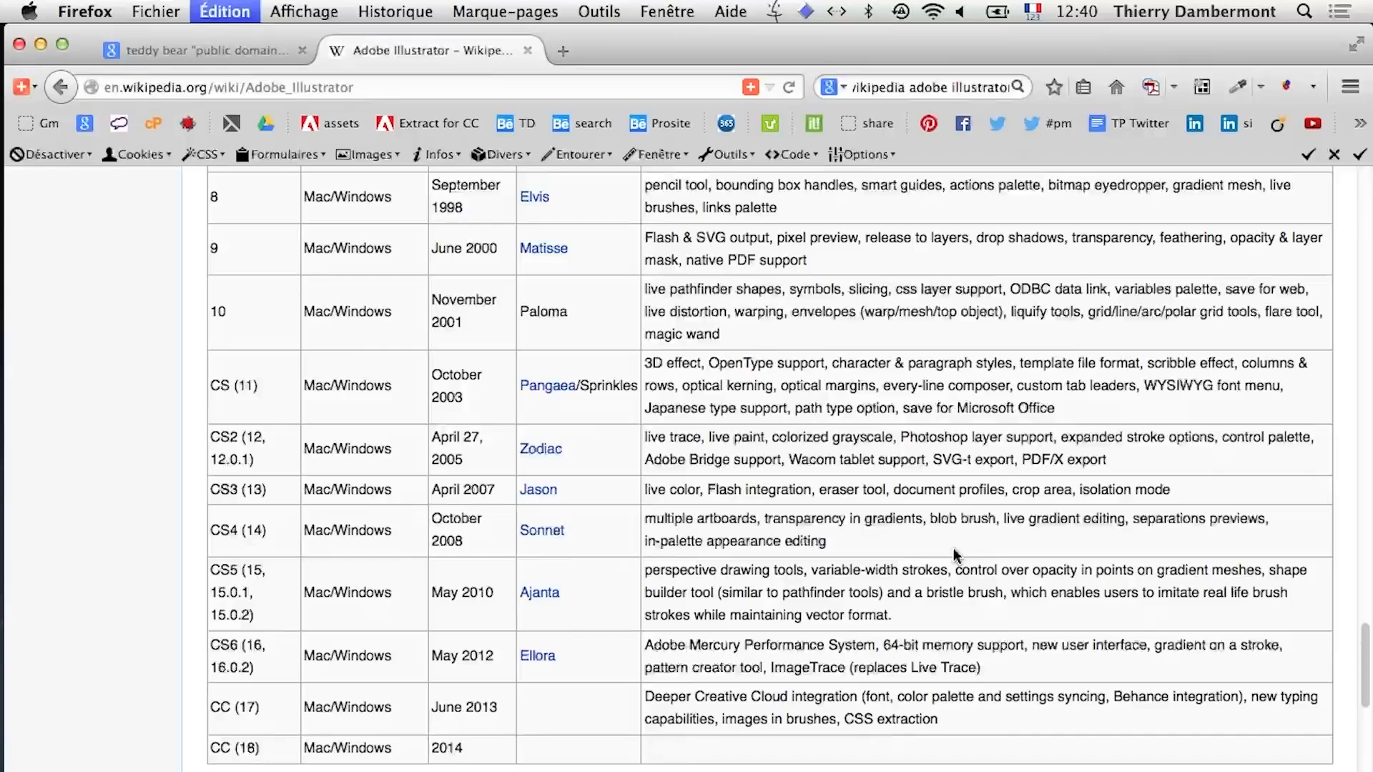
text(dyn)
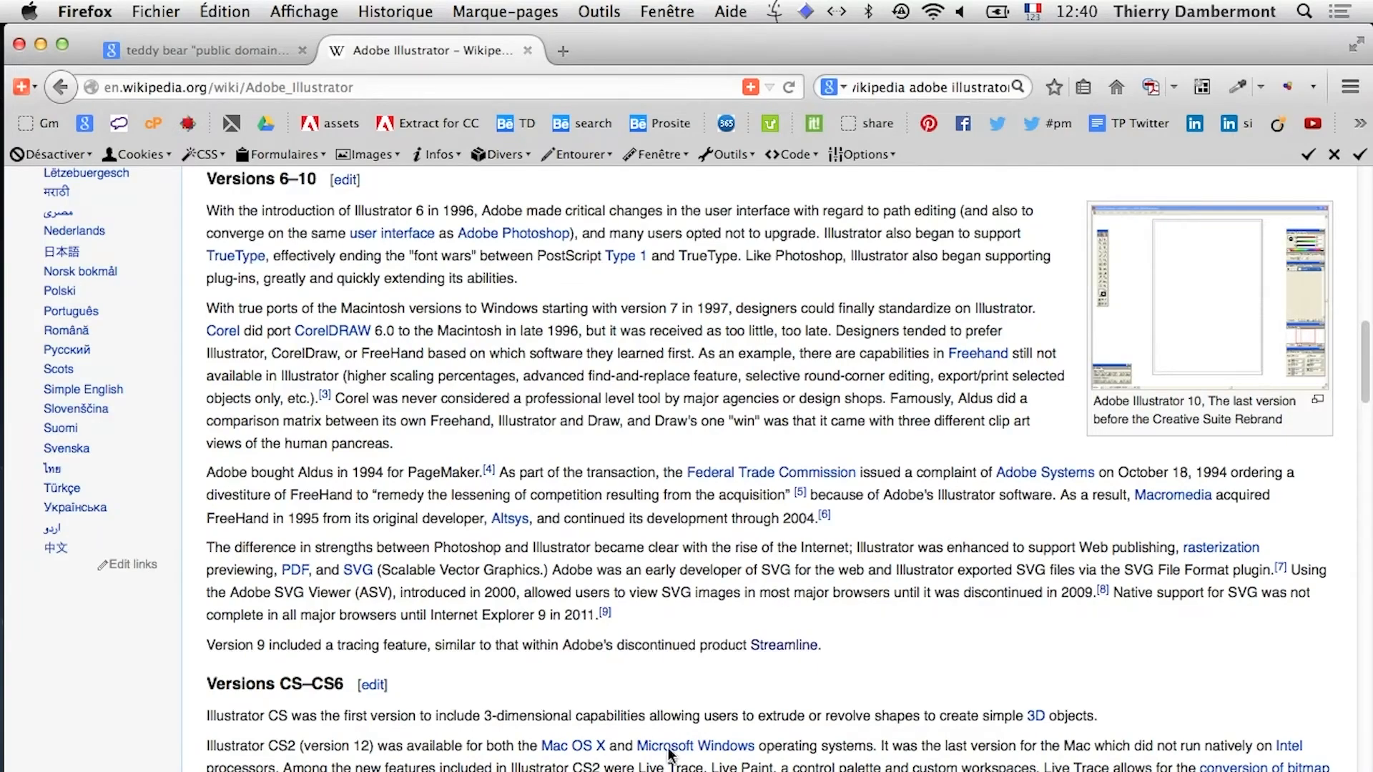
scroll(930, 644, down, 15)
scroll(919, 633, up, 8)
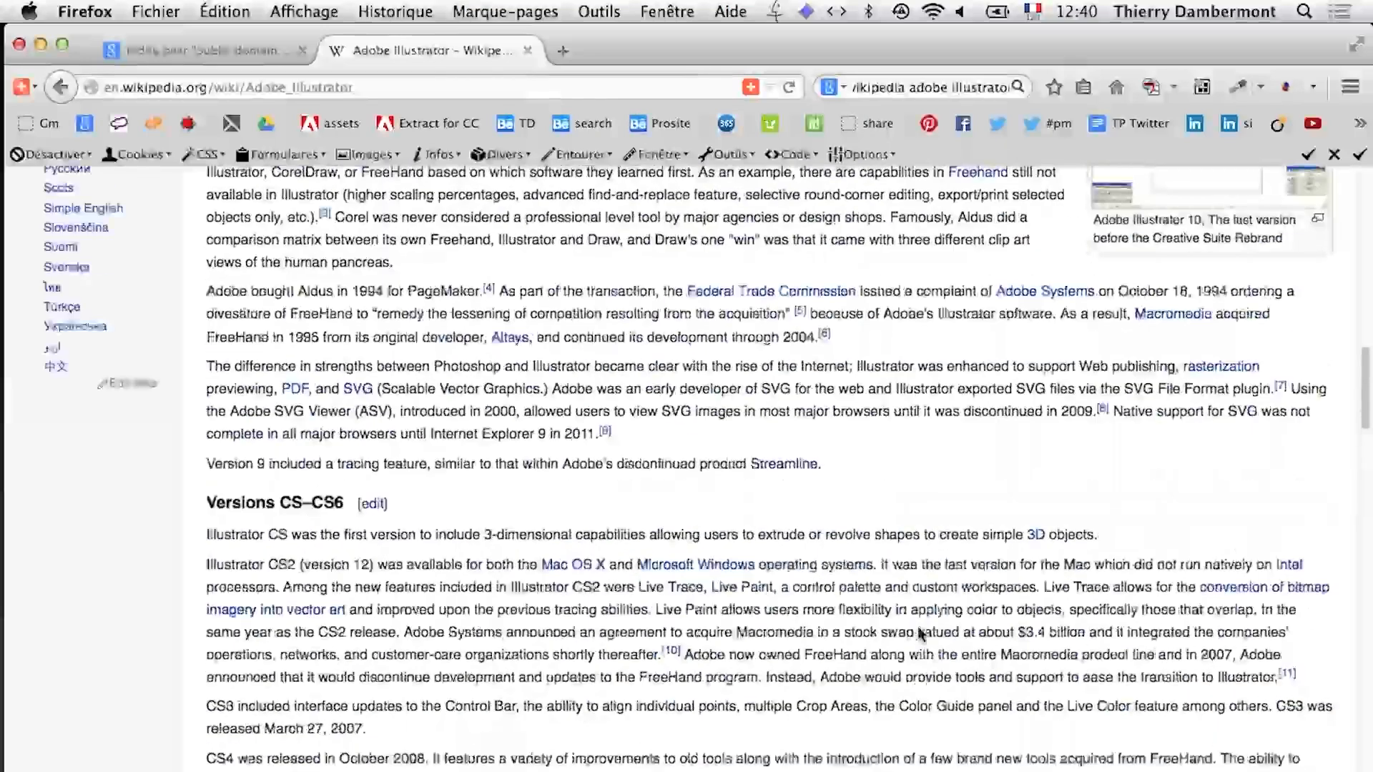
double_click(652, 587)
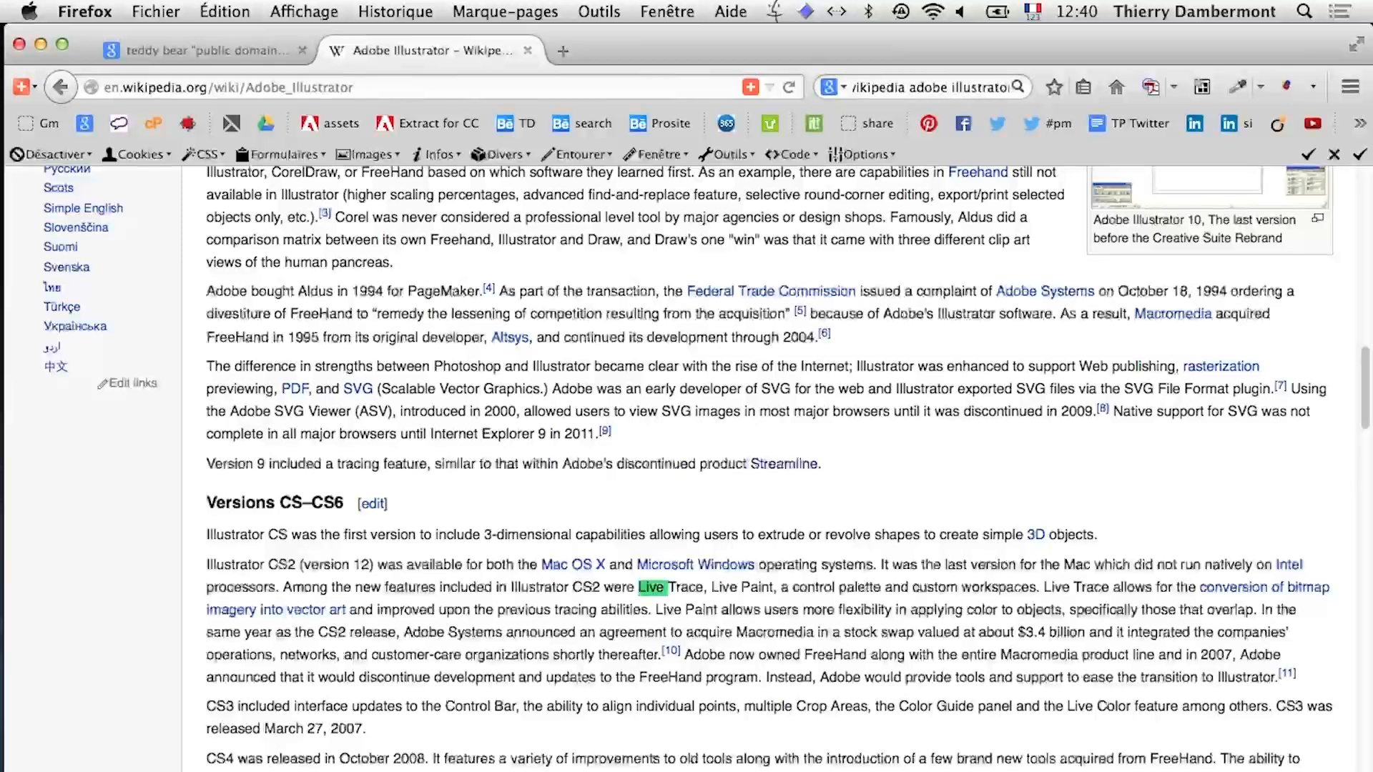
text(Paint)
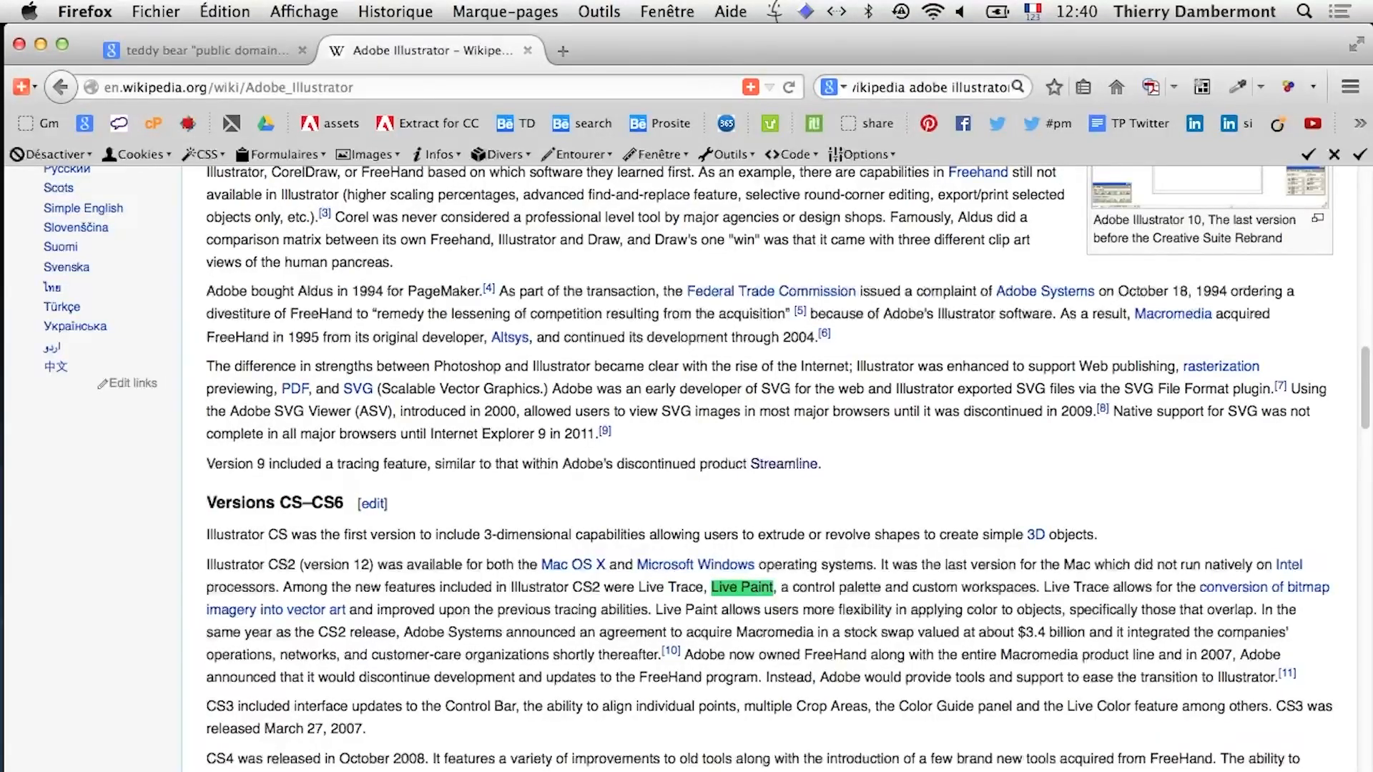
key(Return)
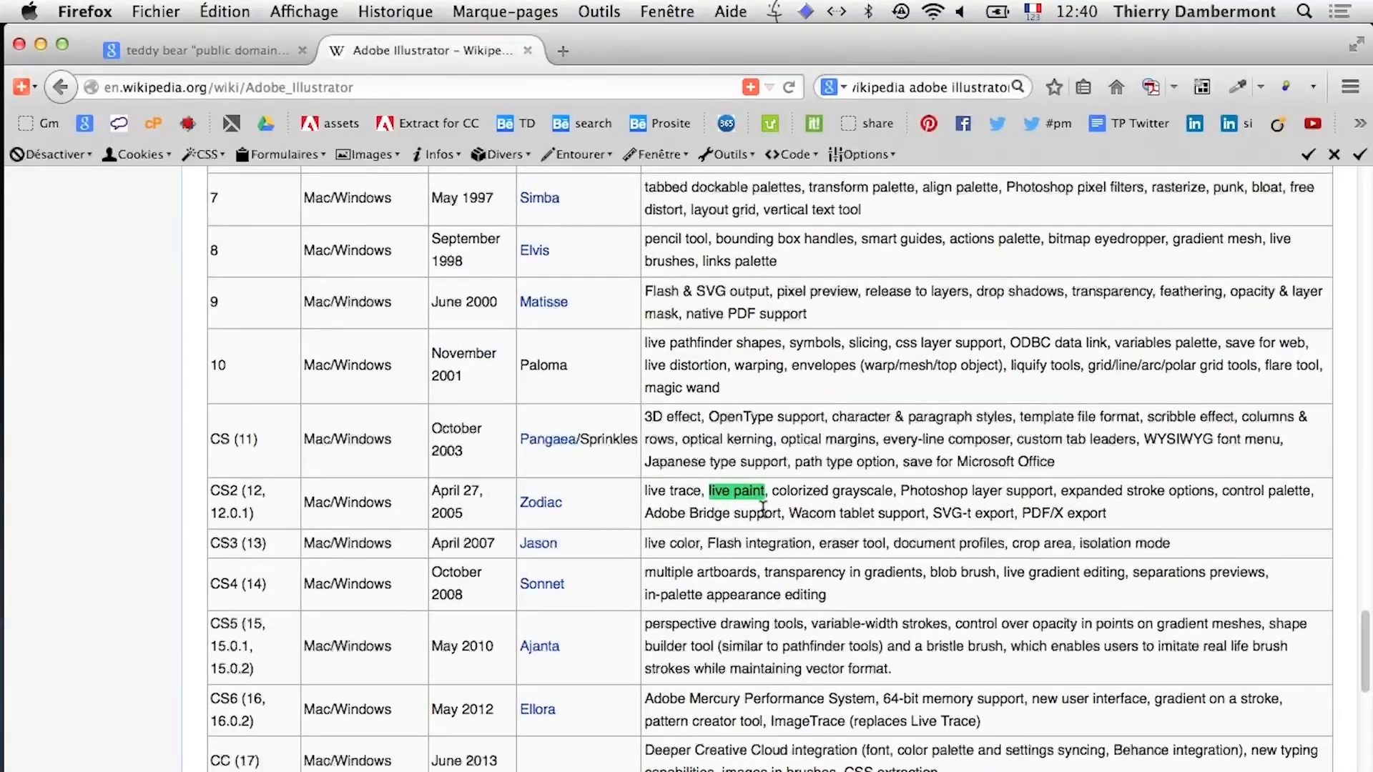
Examine the release history table from version 1.0 to CC (18), comparing the notable features around the live paint entry
scroll(764, 513, down, 2)
scroll(767, 509, down, 3)
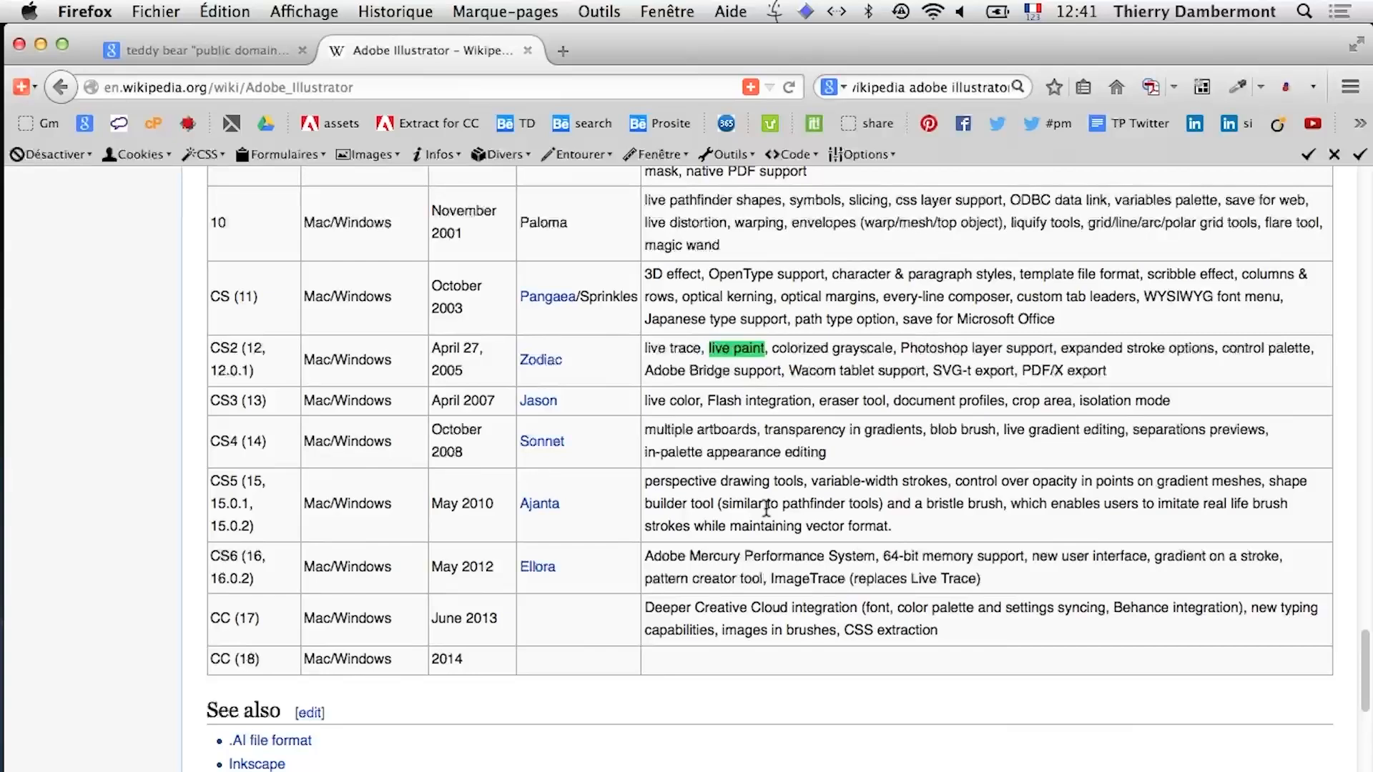
scroll(766, 507, up, 5)
scroll(766, 508, up, 5)
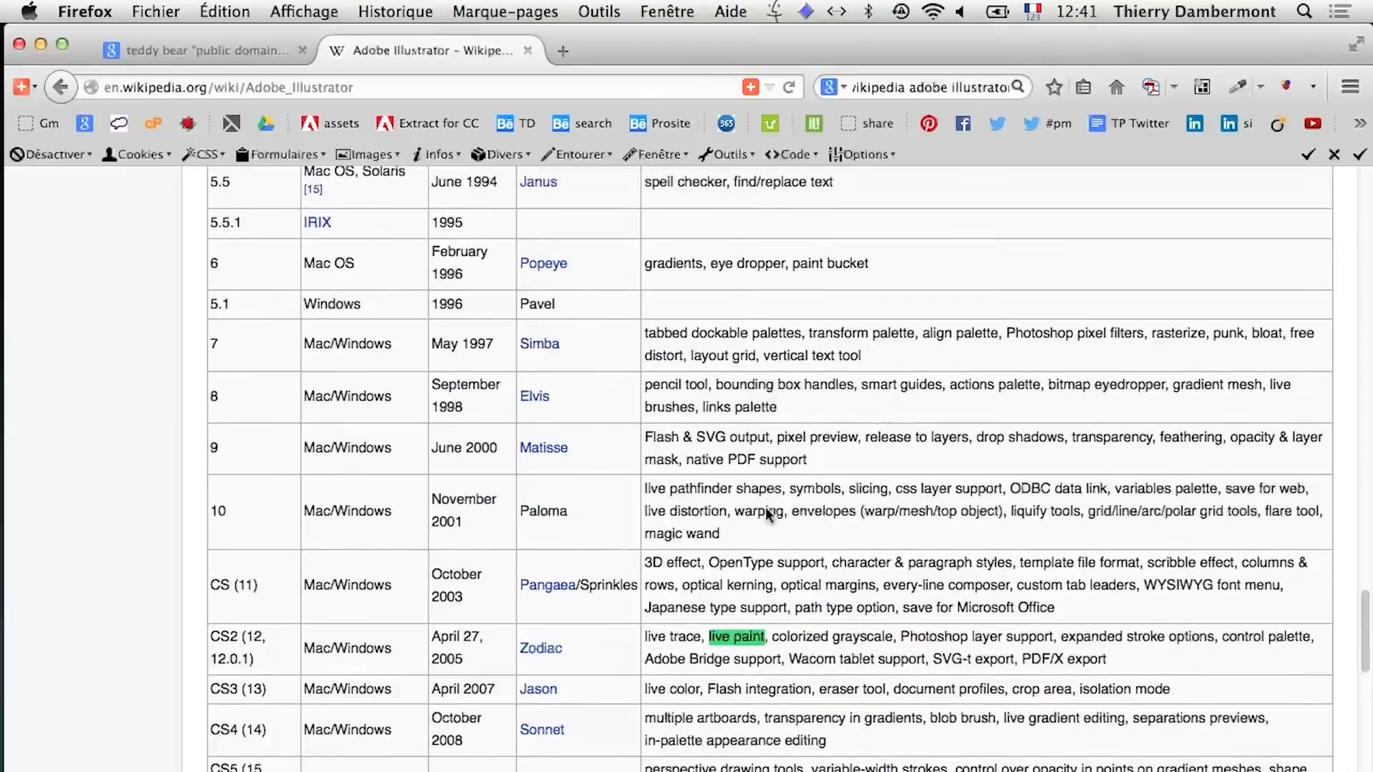
scroll(767, 509, up, 2)
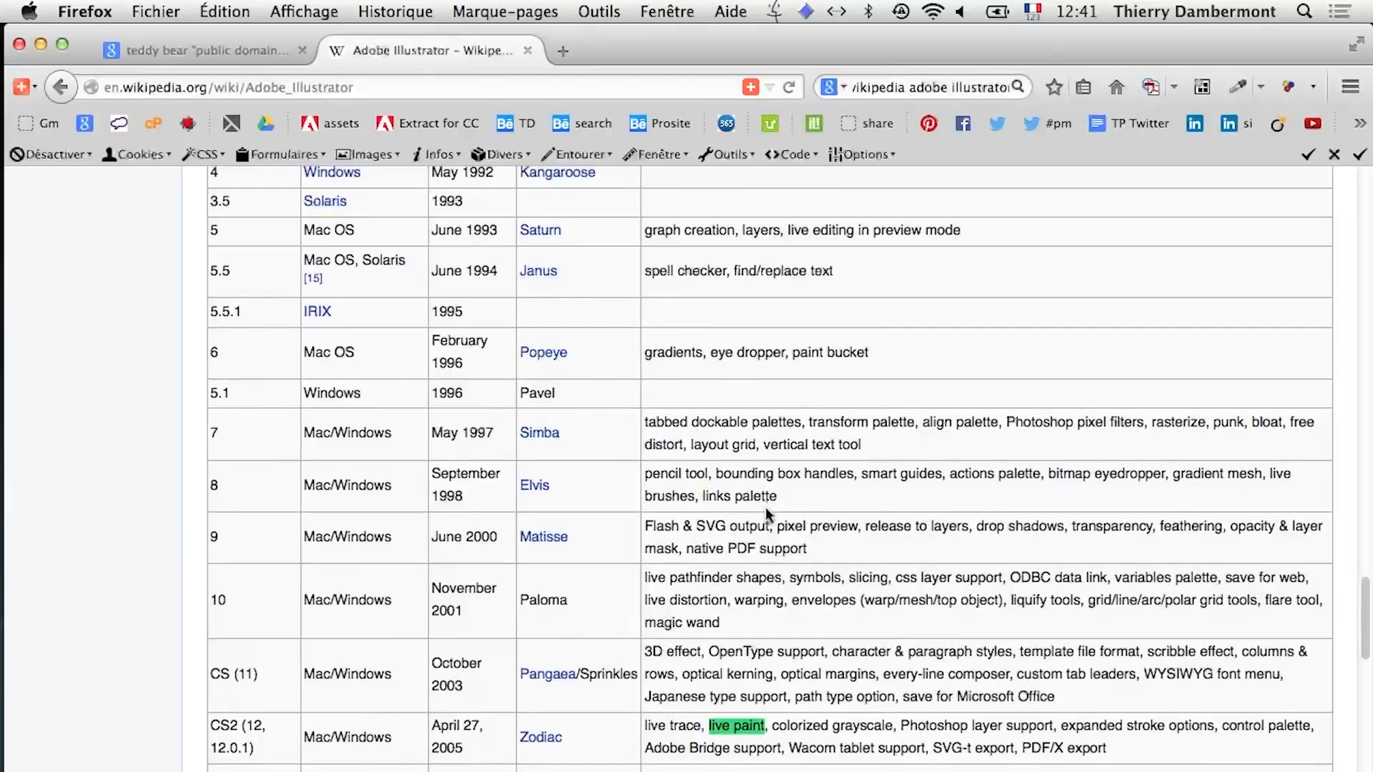
scroll(766, 513, up, 12)
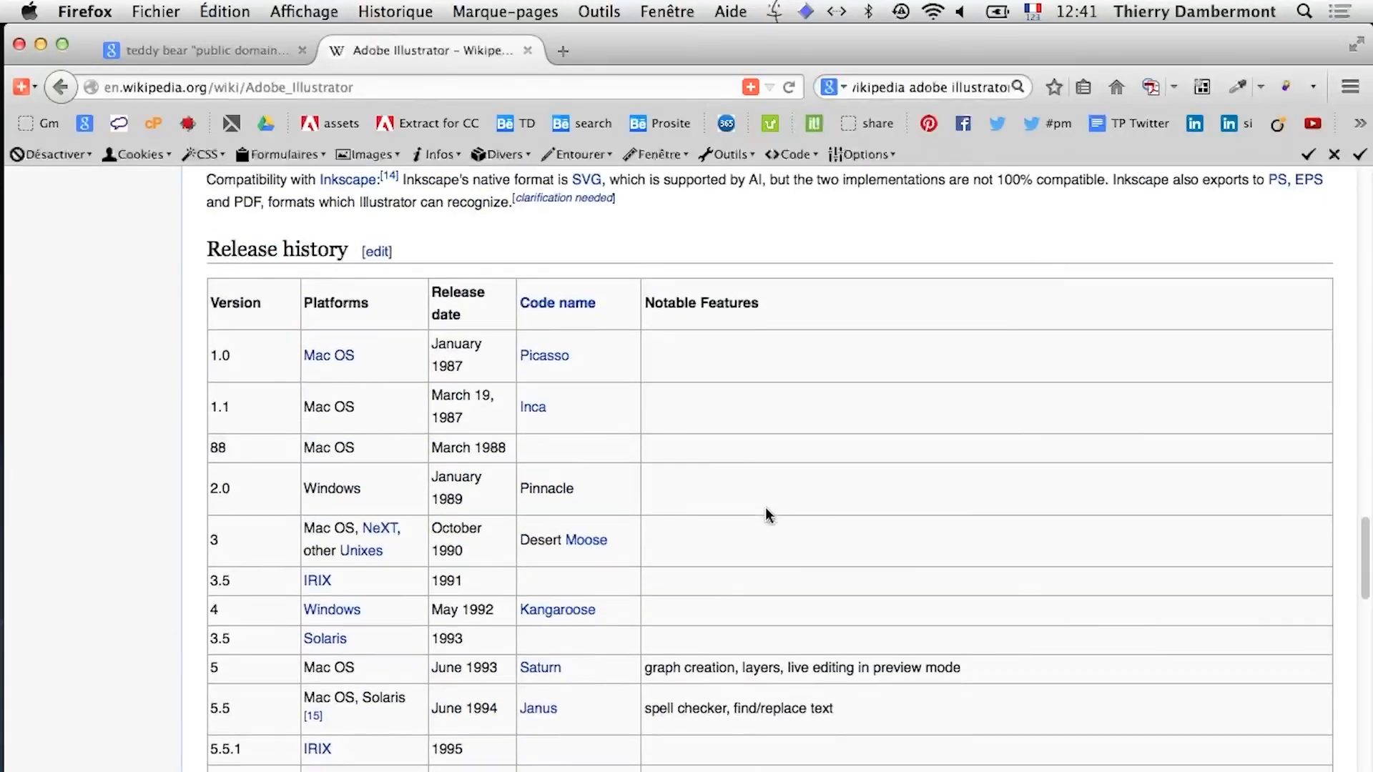
scroll(767, 515, down, 10)
scroll(767, 513, down, 8)
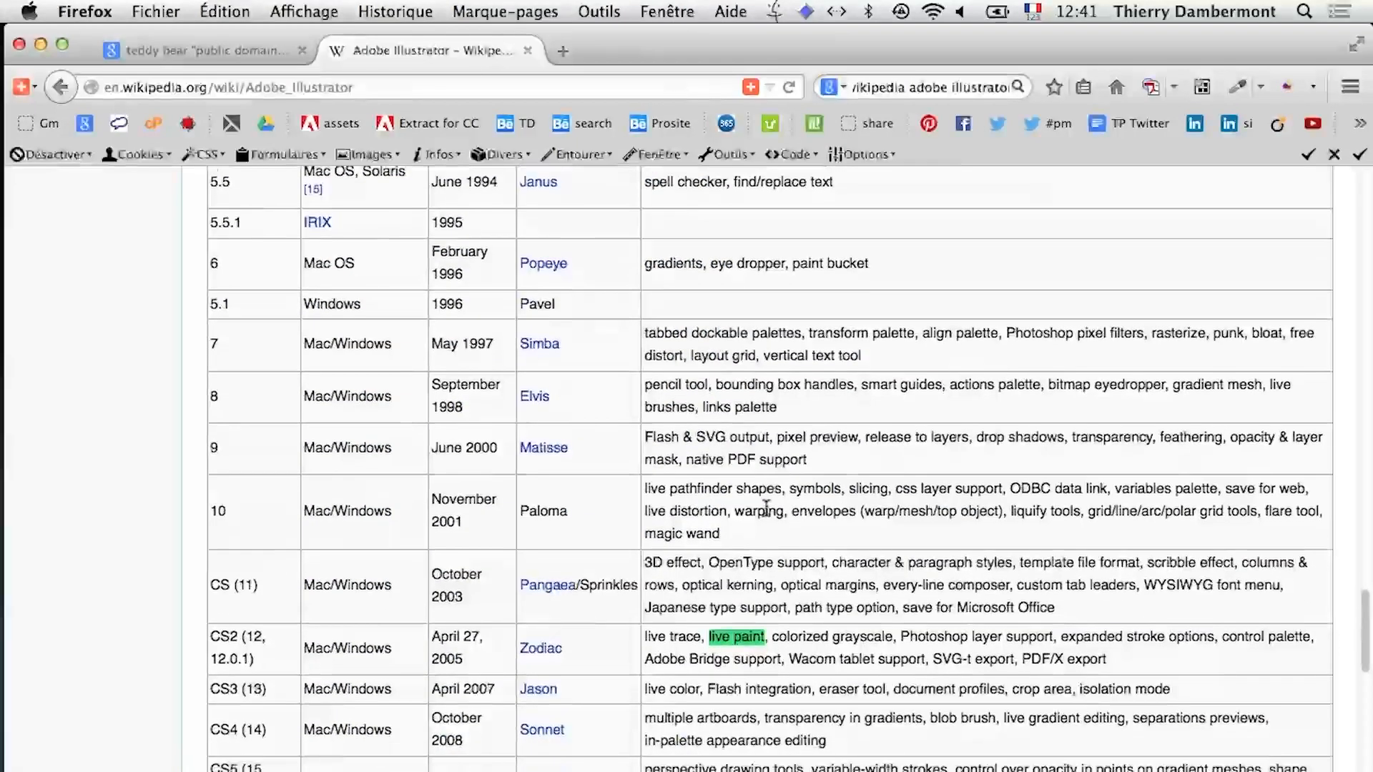
scroll(767, 513, down, 3)
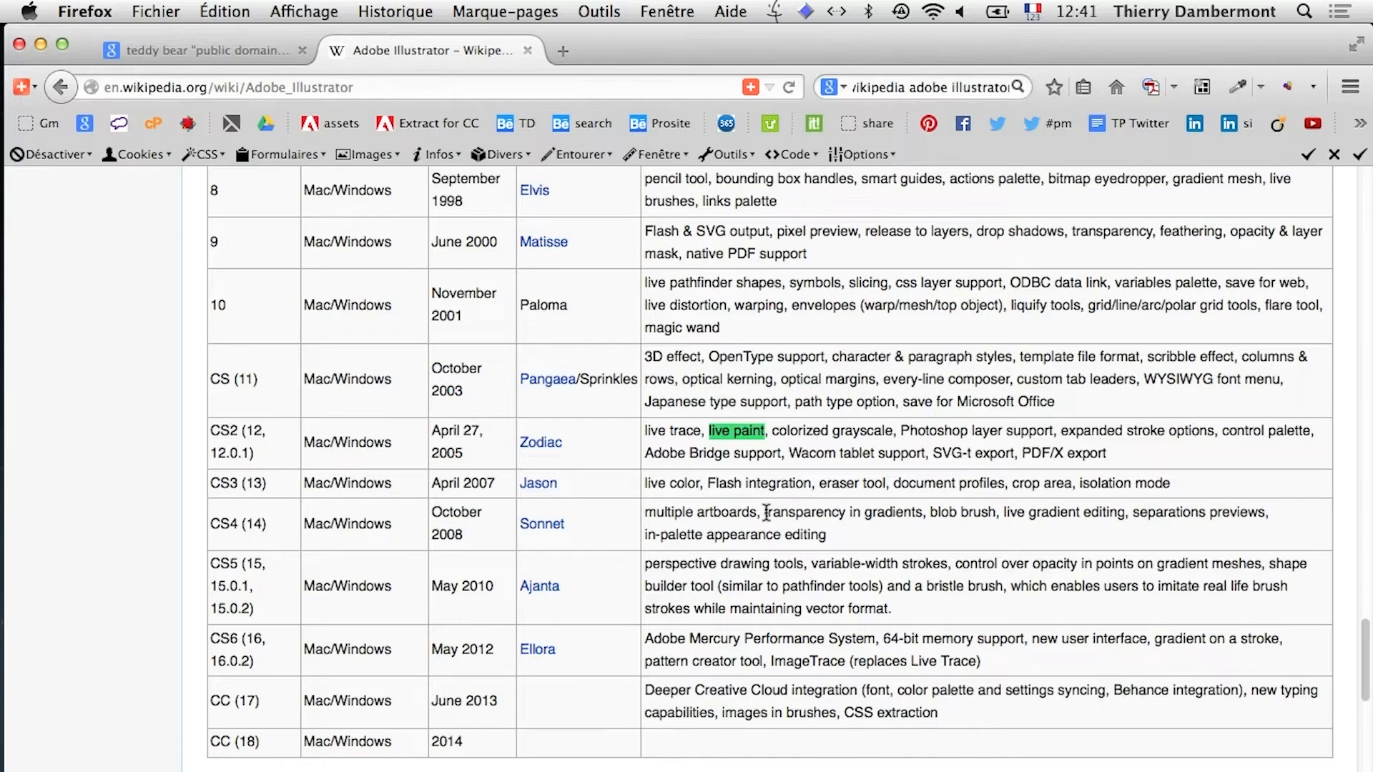
scroll(942, 524, down, 4)
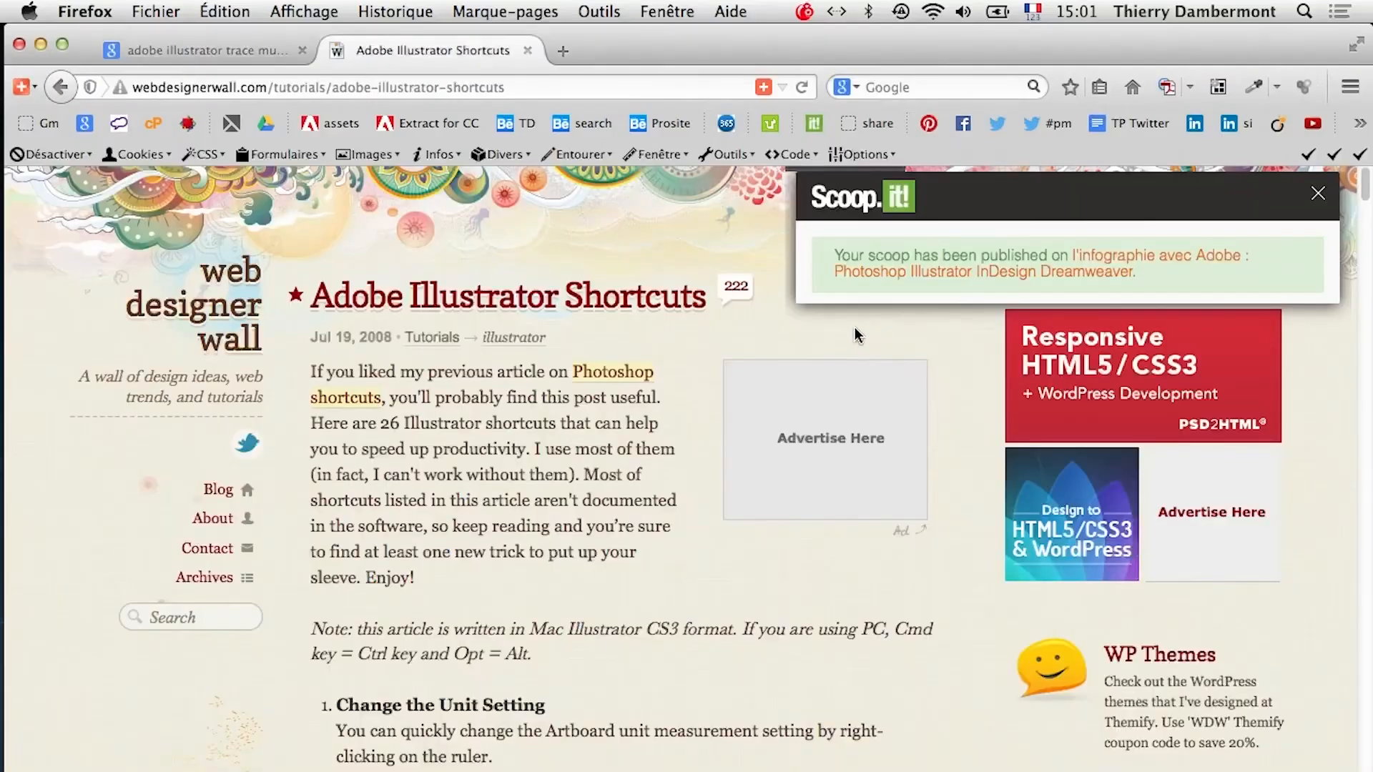
Switch to Illustrator, hide the other applications and open the recent file "teddy bear symétrique - 03.ai"
key(super+Tab)
key(super+Tab)
key(super+Tab)
key(super+Tab)
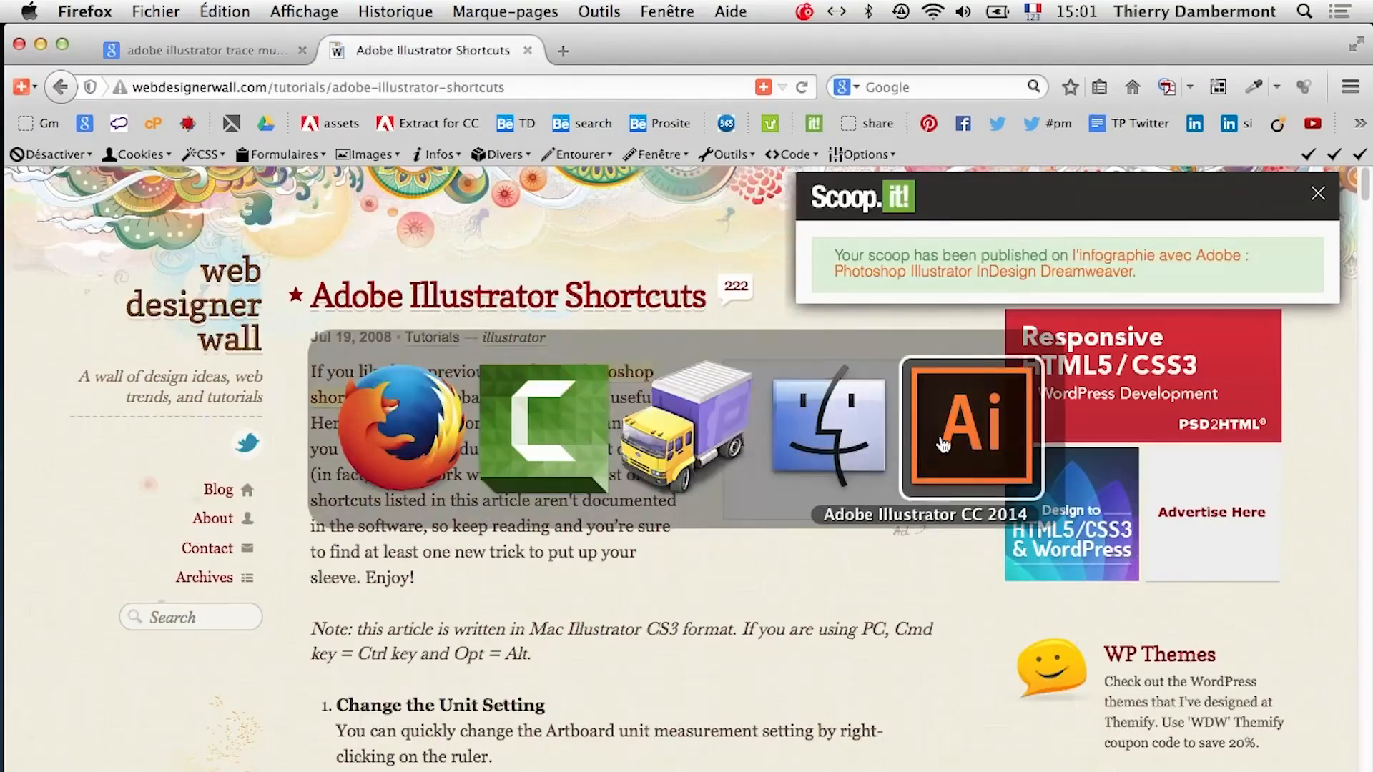
key(alt+super+h)
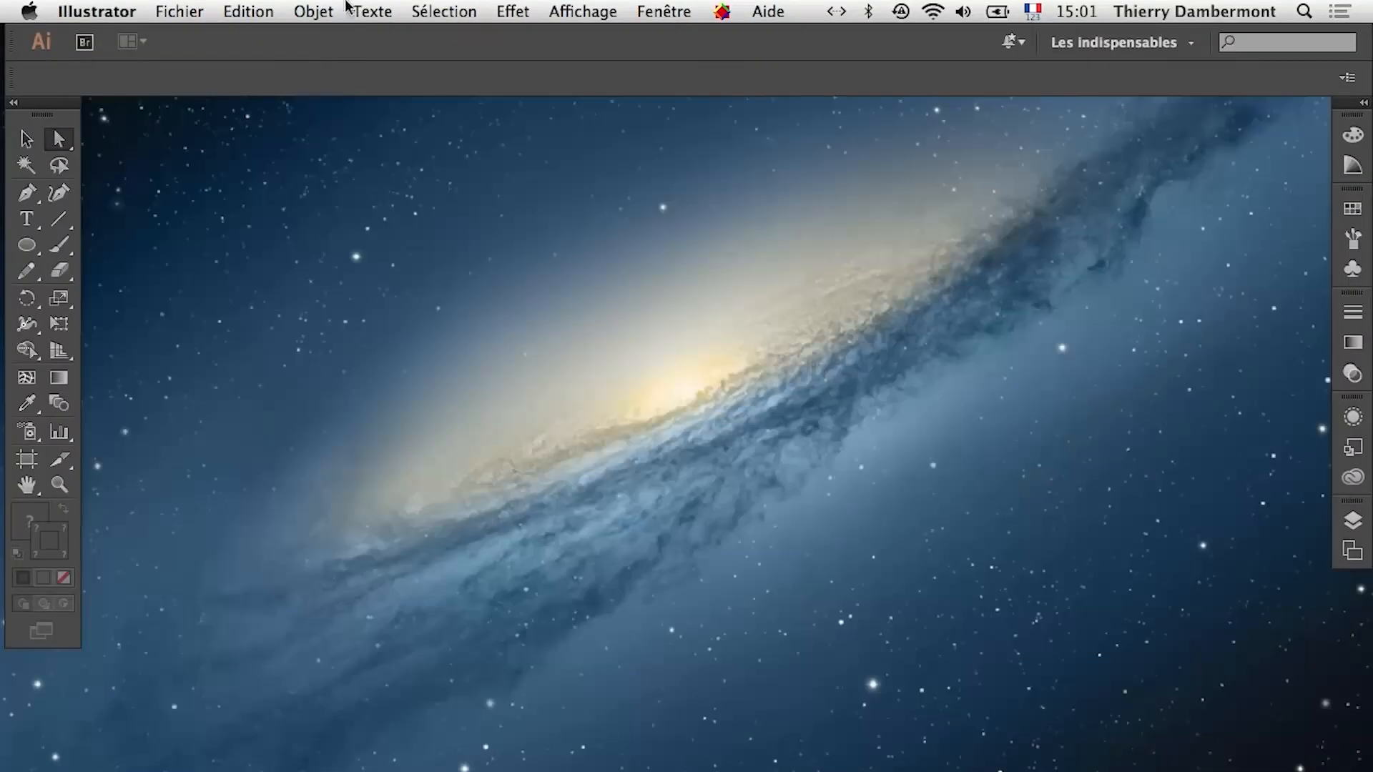
click(180, 12)
mouse_move(215, 98)
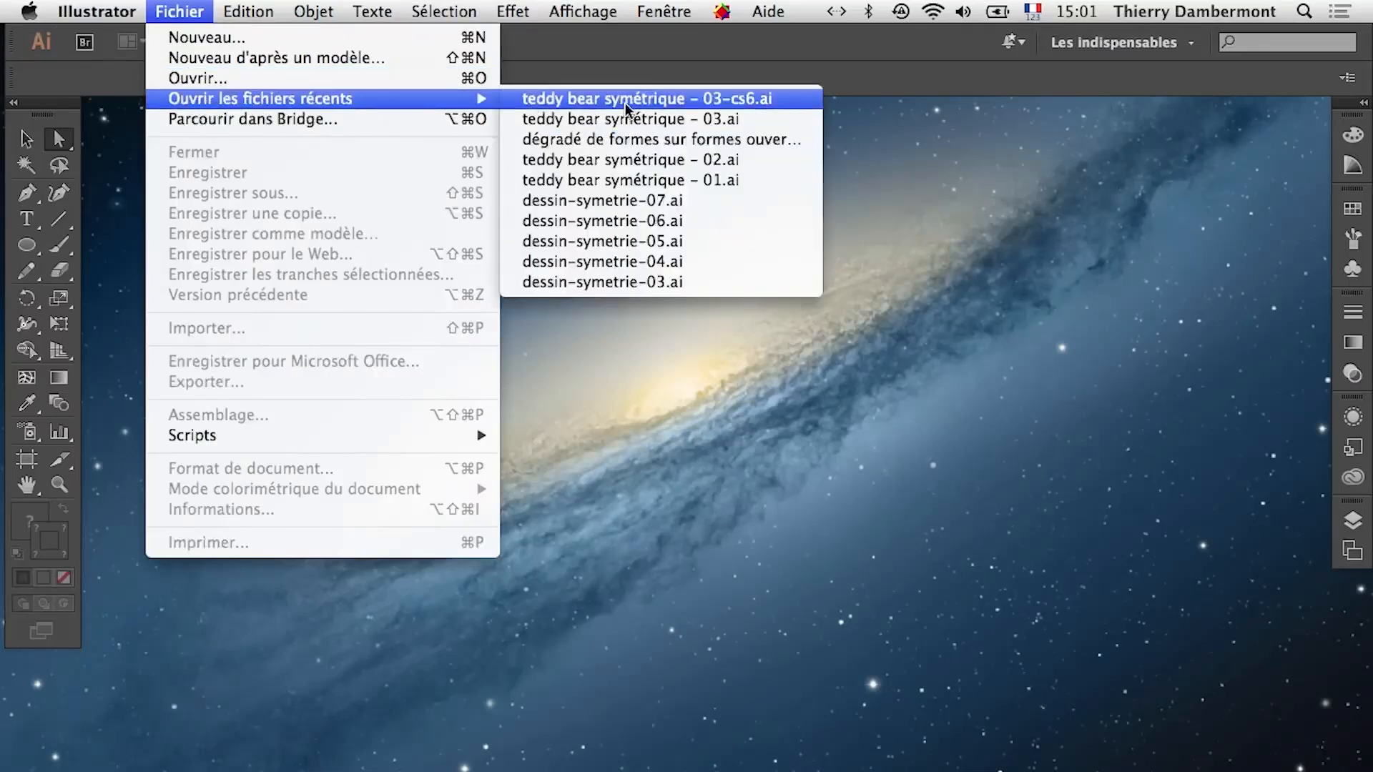
click(635, 119)
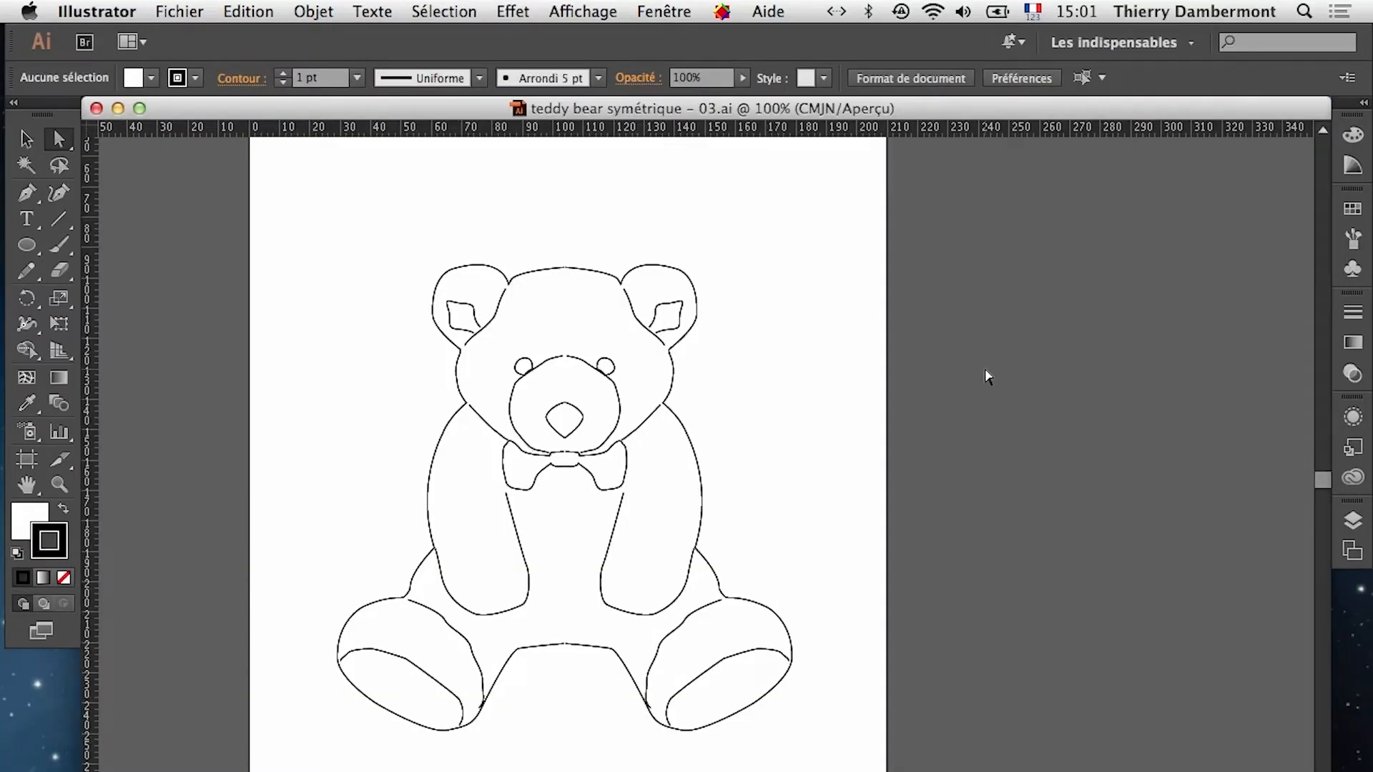
Save the drawing under the new name "teddy bear - formes artistiques - 01.ai" in the mercredi-AI folder, accepting the default Illustrator options
click(177, 10)
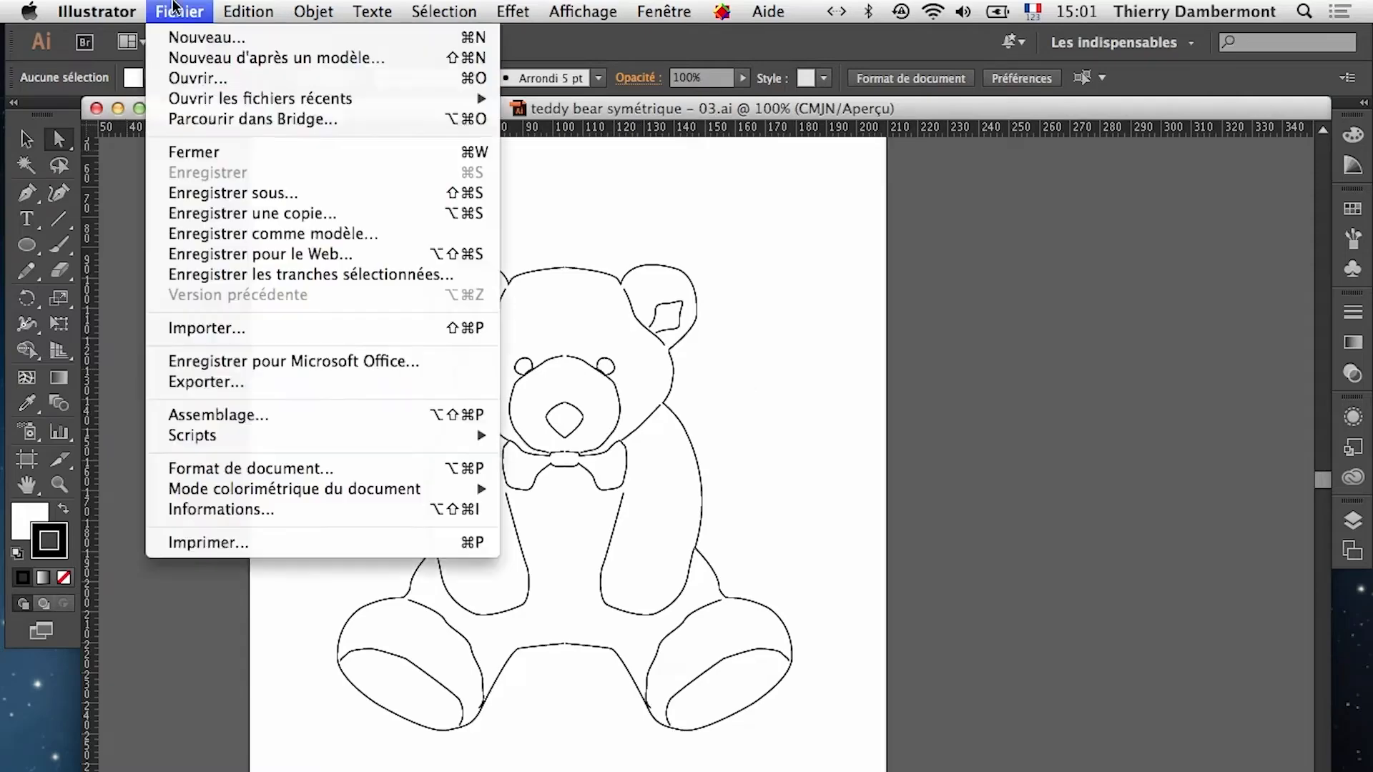
click(244, 193)
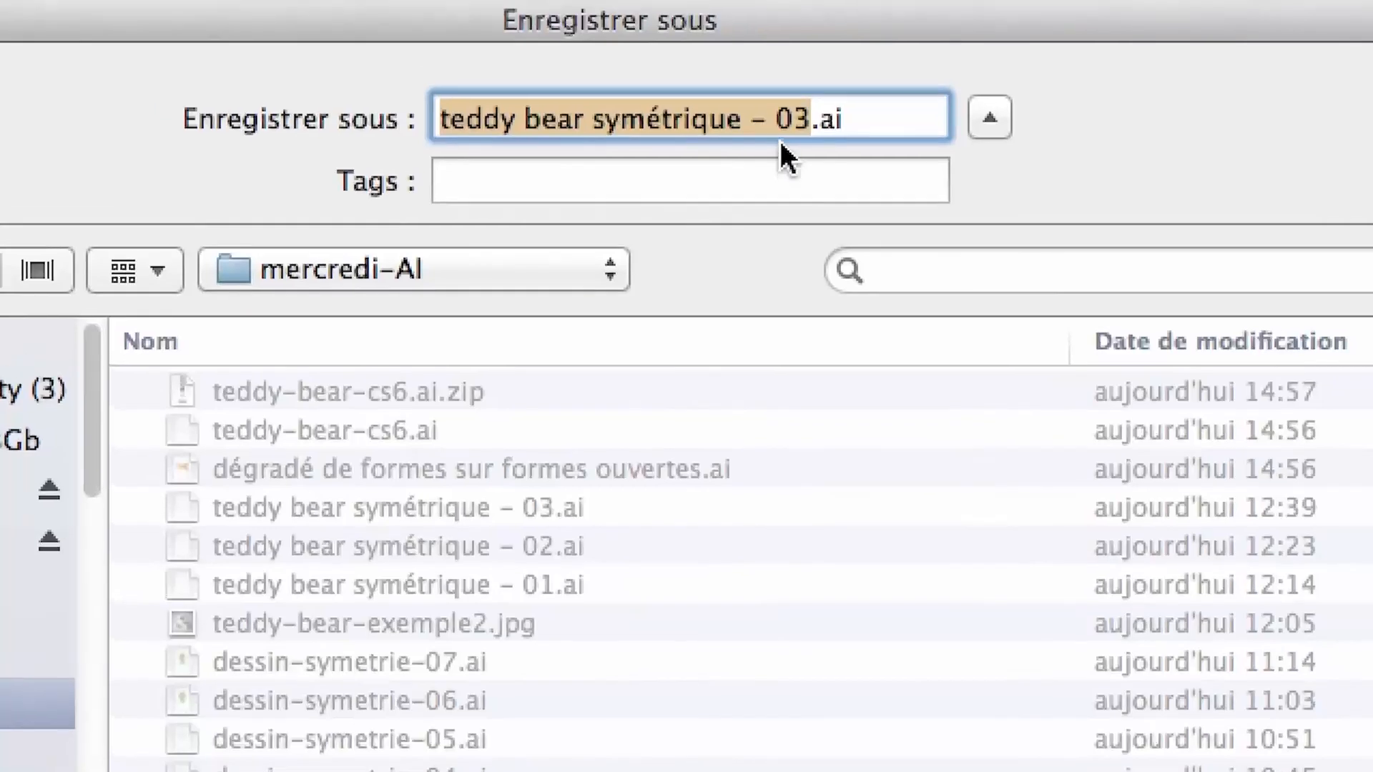
click(780, 125)
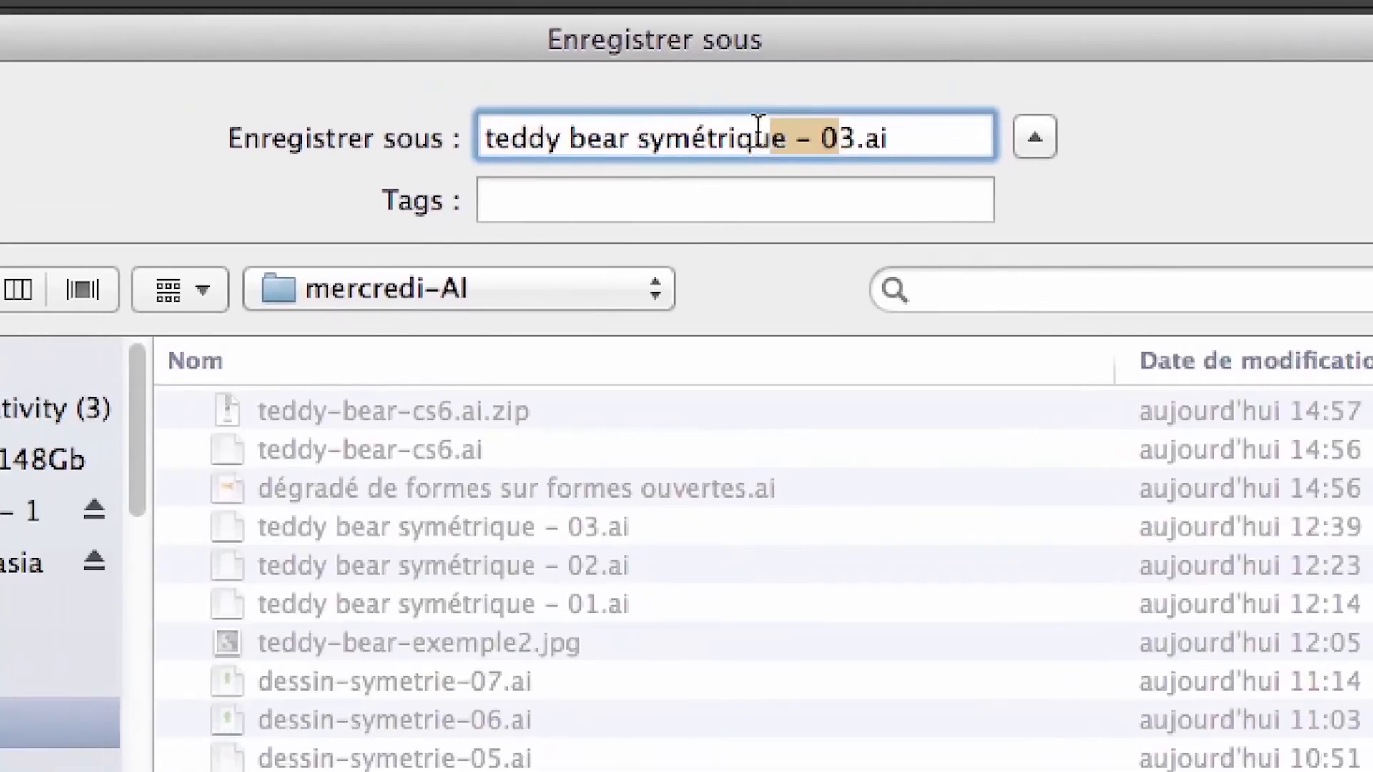
drag(796, 133, 593, 125)
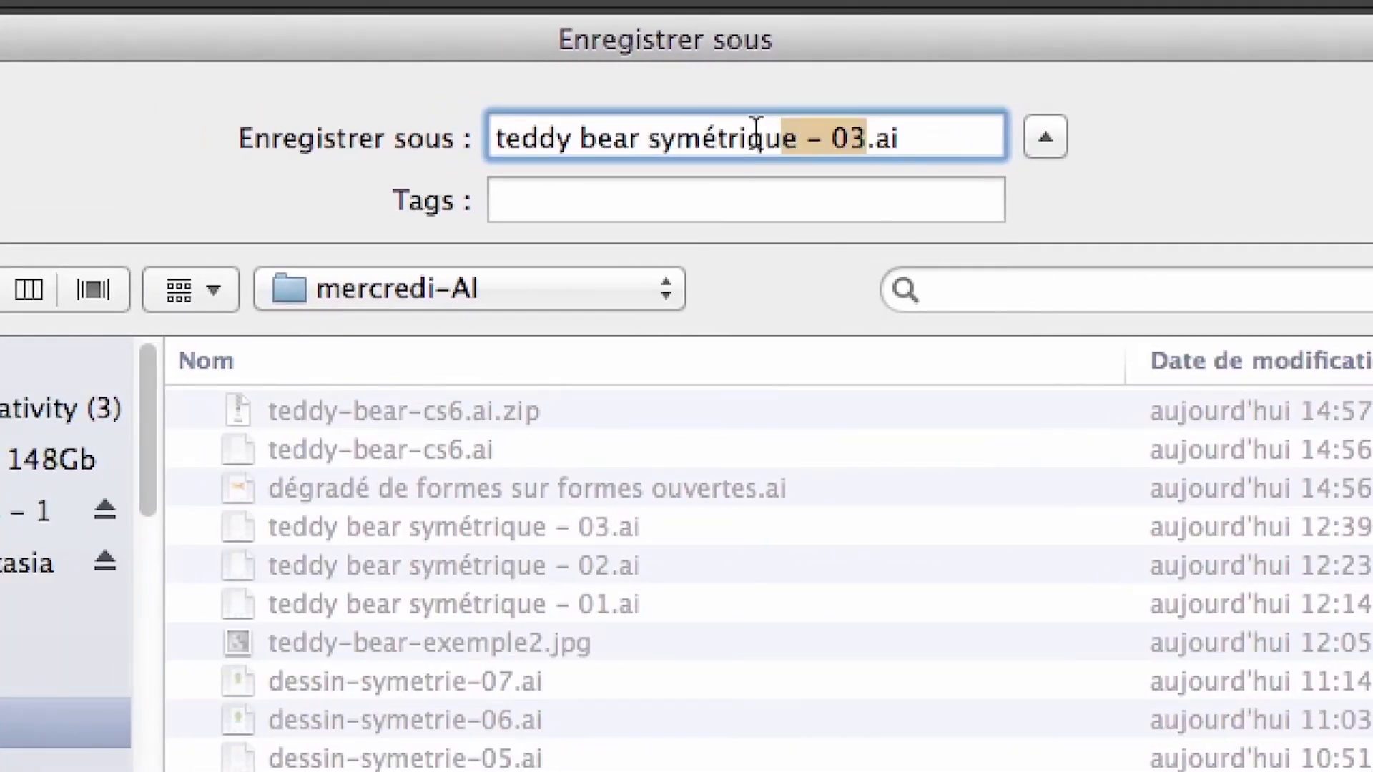
drag(715, 125, 712, 127)
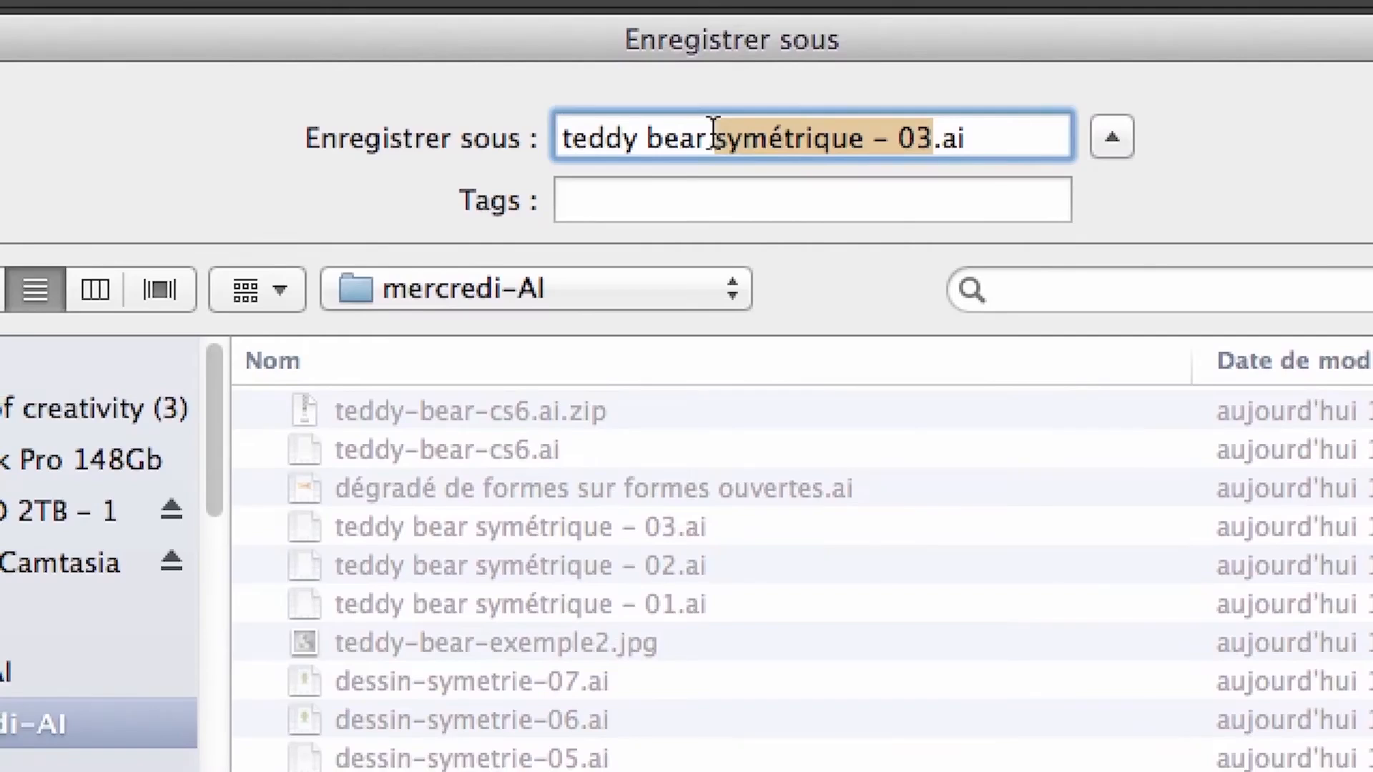
text(- )
text(formes arti)
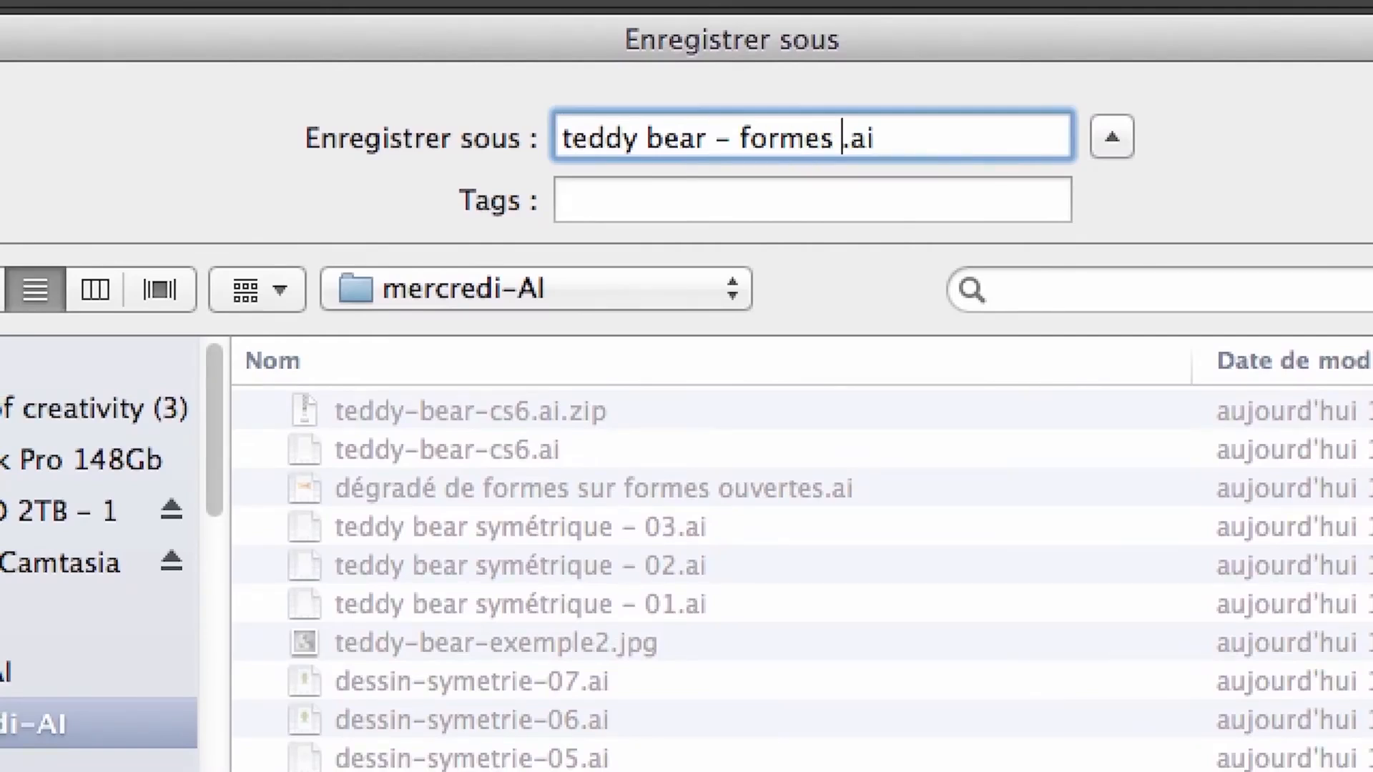
text(stiques)
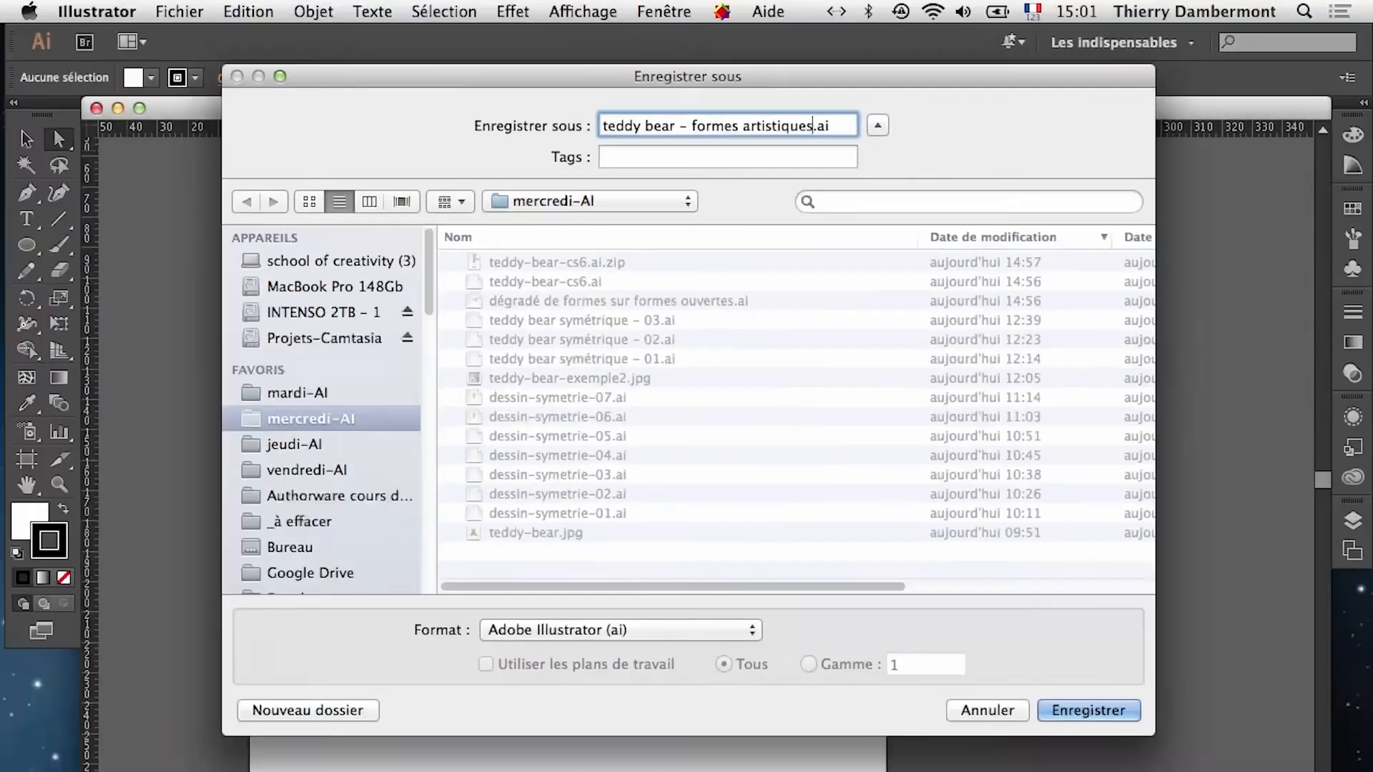
text( - 01)
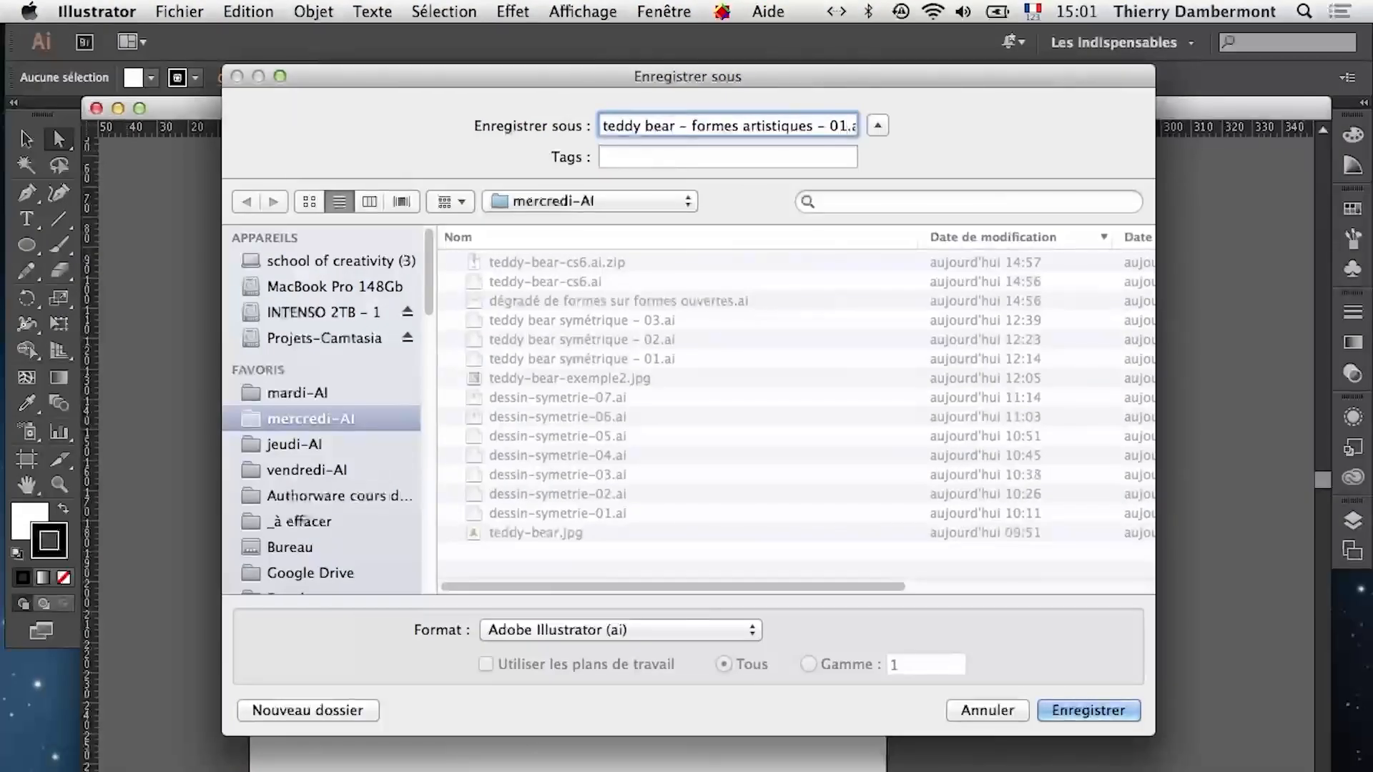
key(Return)
key(Return)
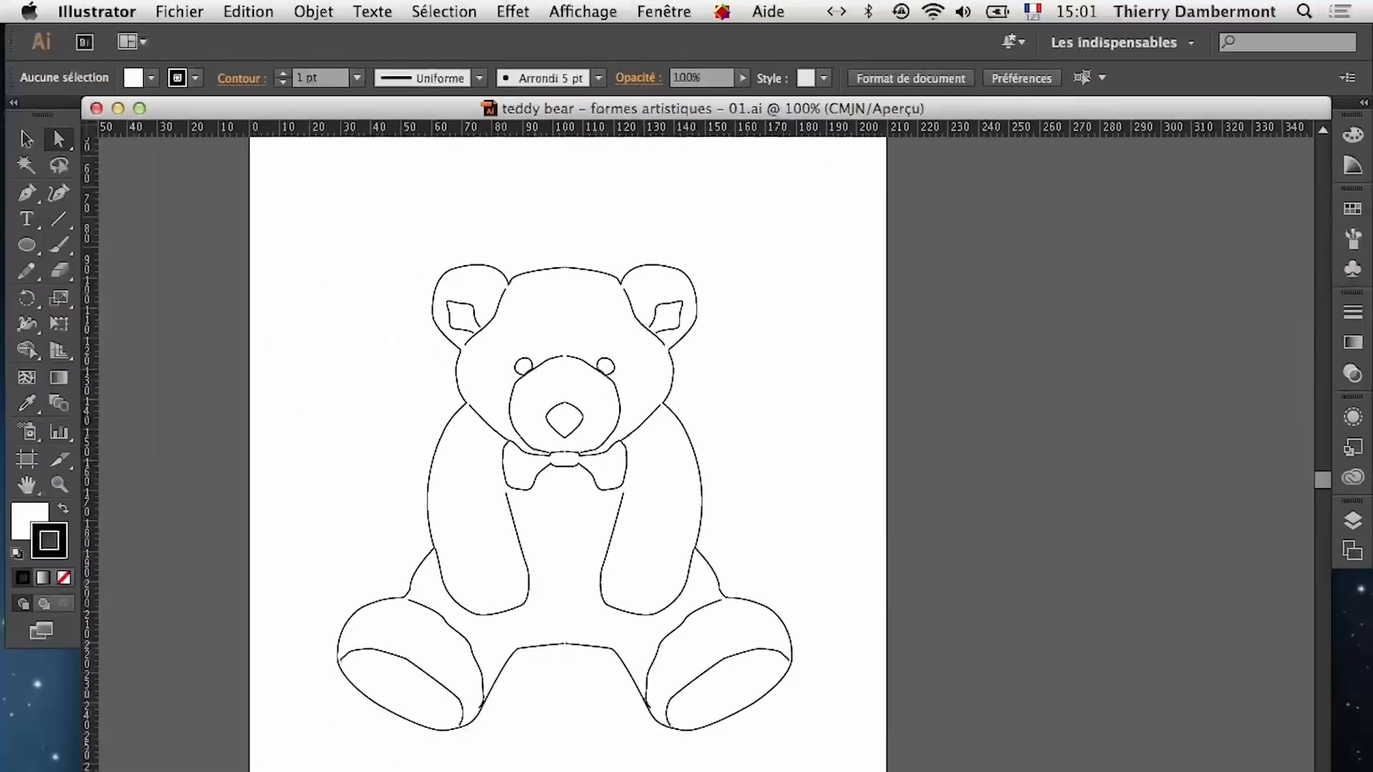
Display the brushes (Formes) as a separate floating palette, enlarge it to show all brushes, and collapse the neighbouring symbols palette
click(664, 11)
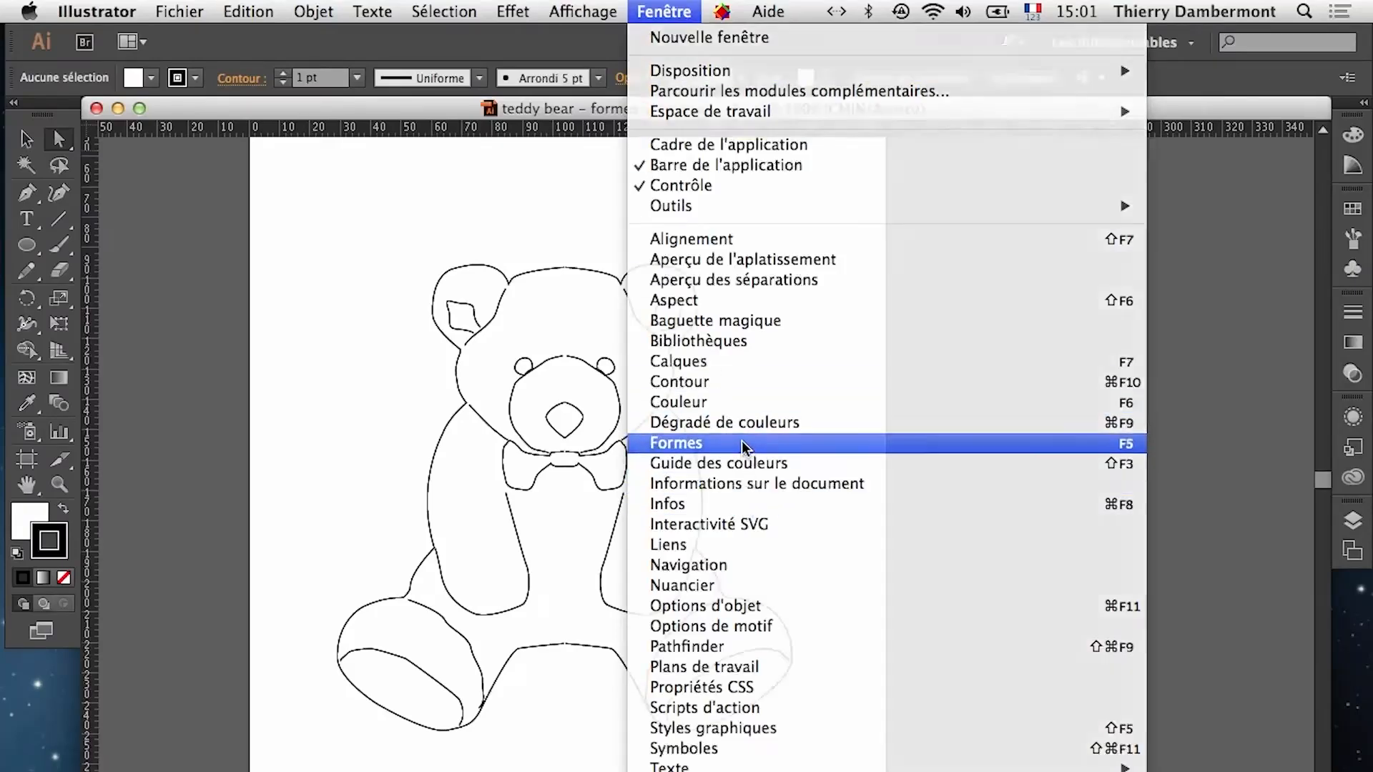
click(741, 442)
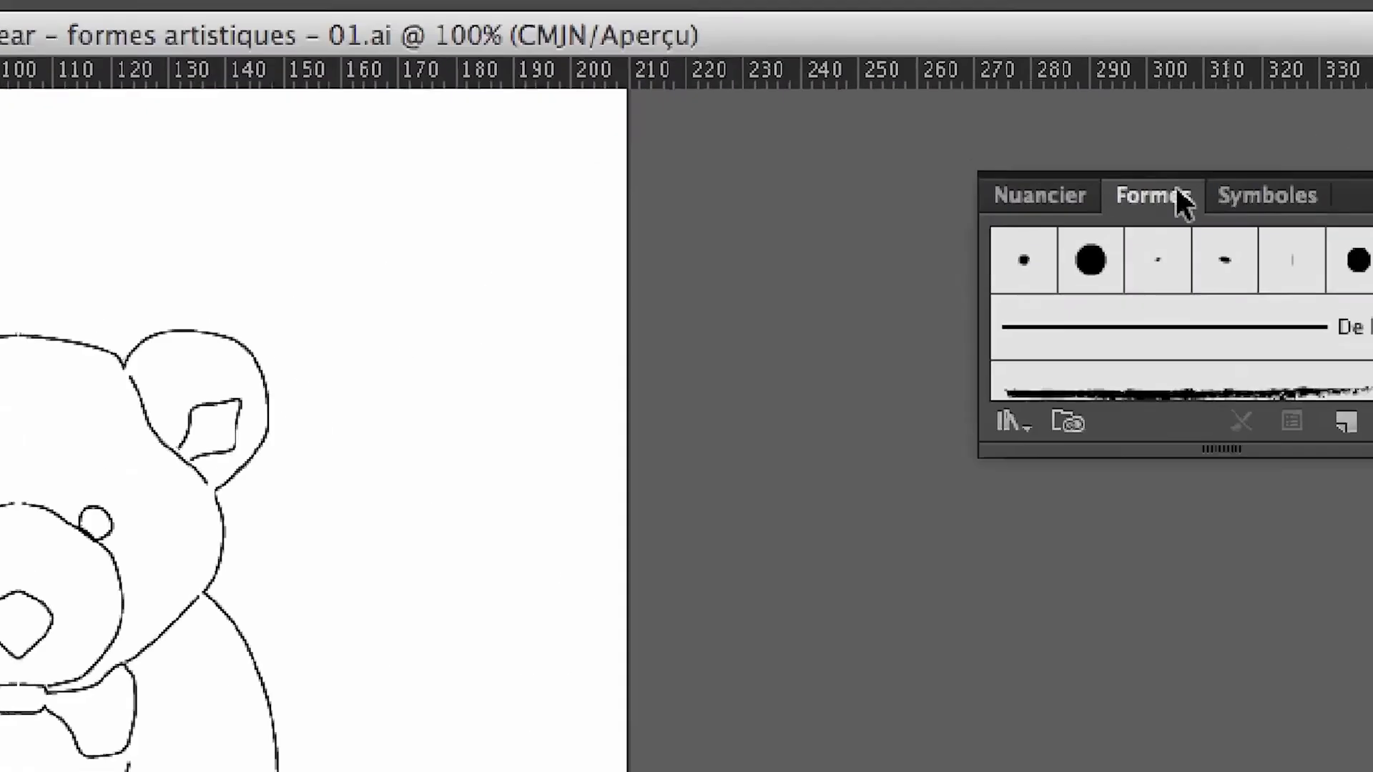
drag(1180, 199, 450, 168)
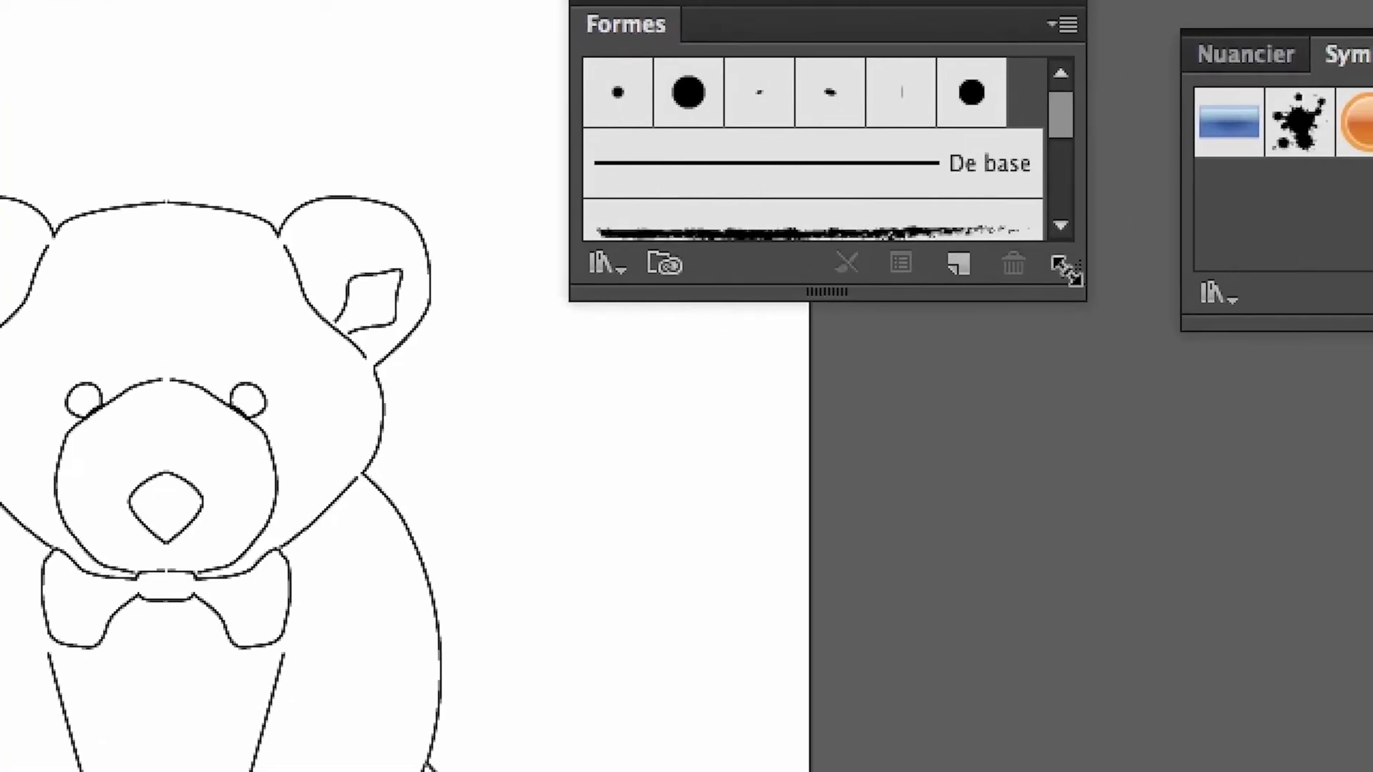
drag(1336, 427, 1372, 771)
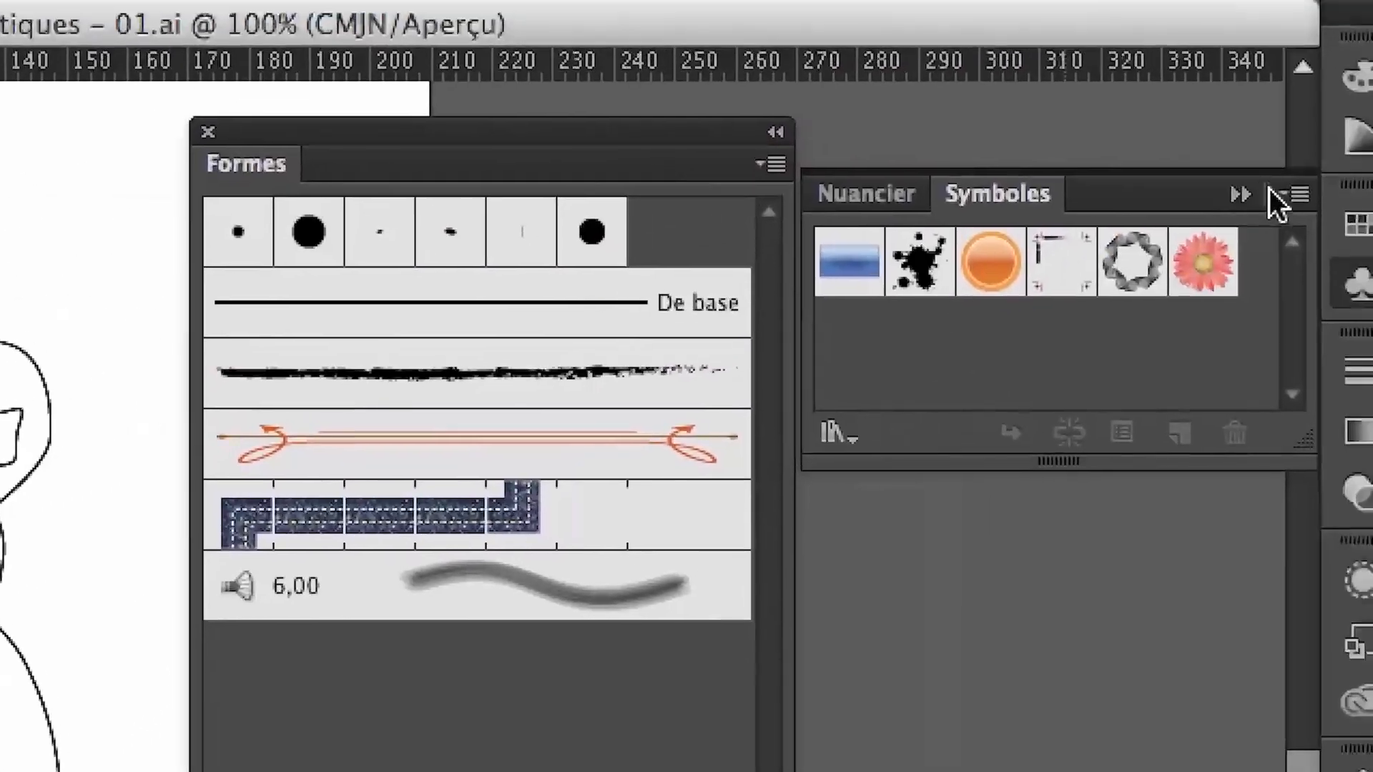
click(1256, 199)
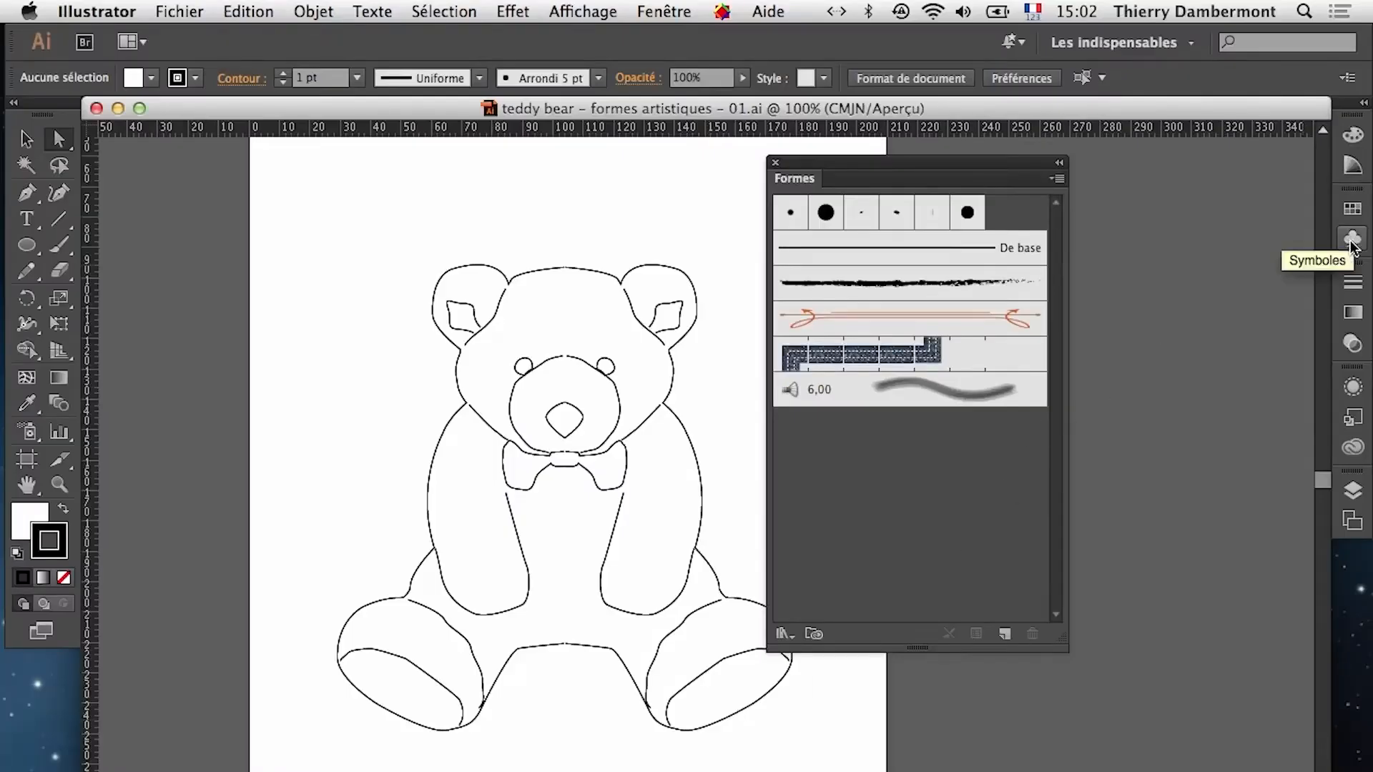
Display the layers (Calques) as an enlarged floating palette and collapse the group inside Calque 3
click(1353, 491)
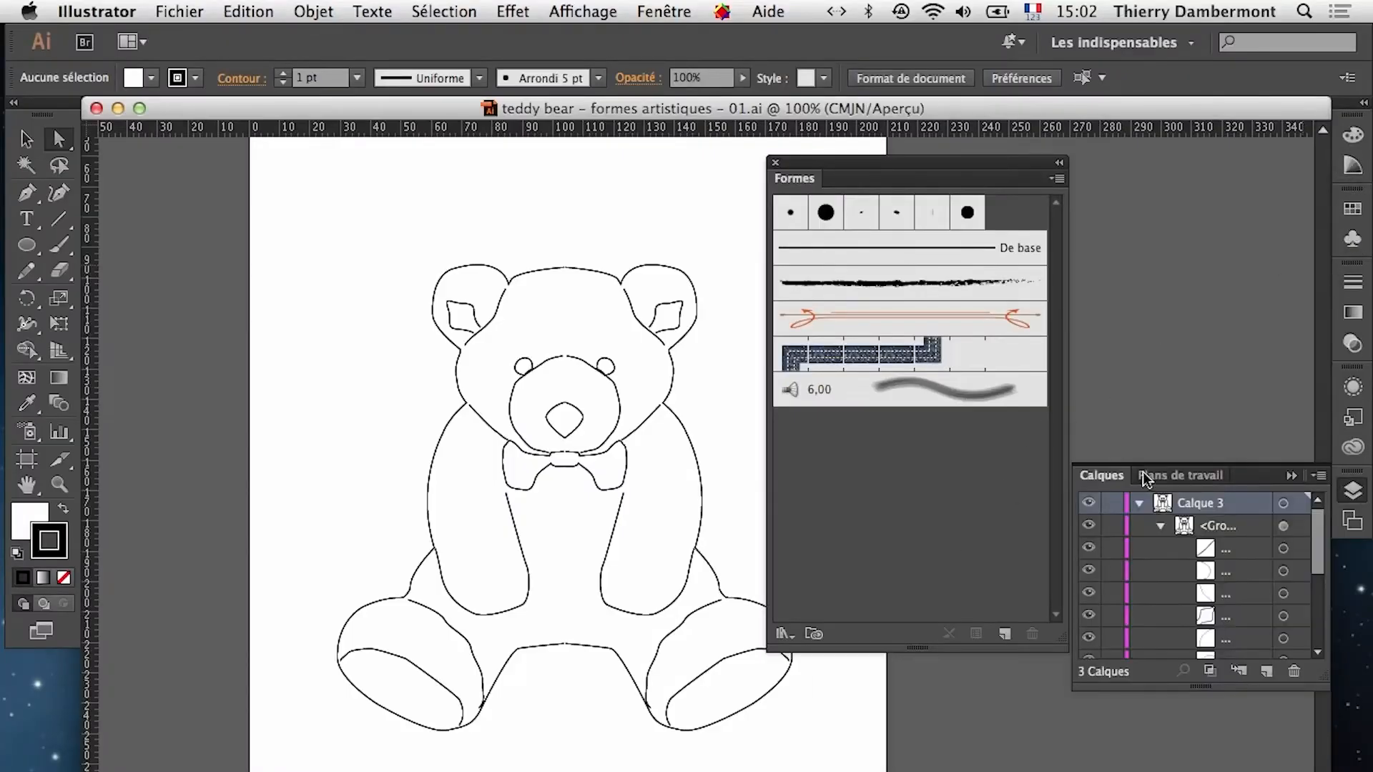
drag(1112, 475, 231, 272)
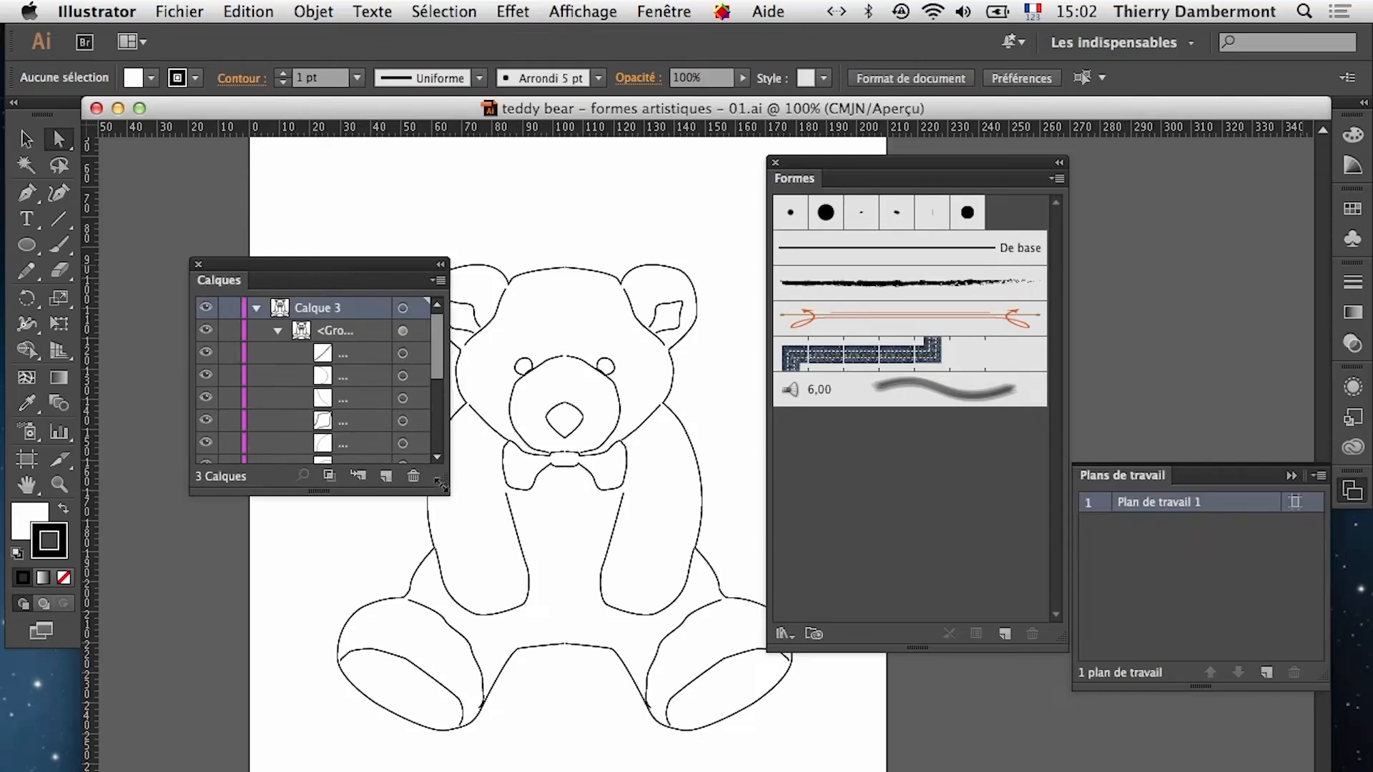
drag(441, 489, 708, 768)
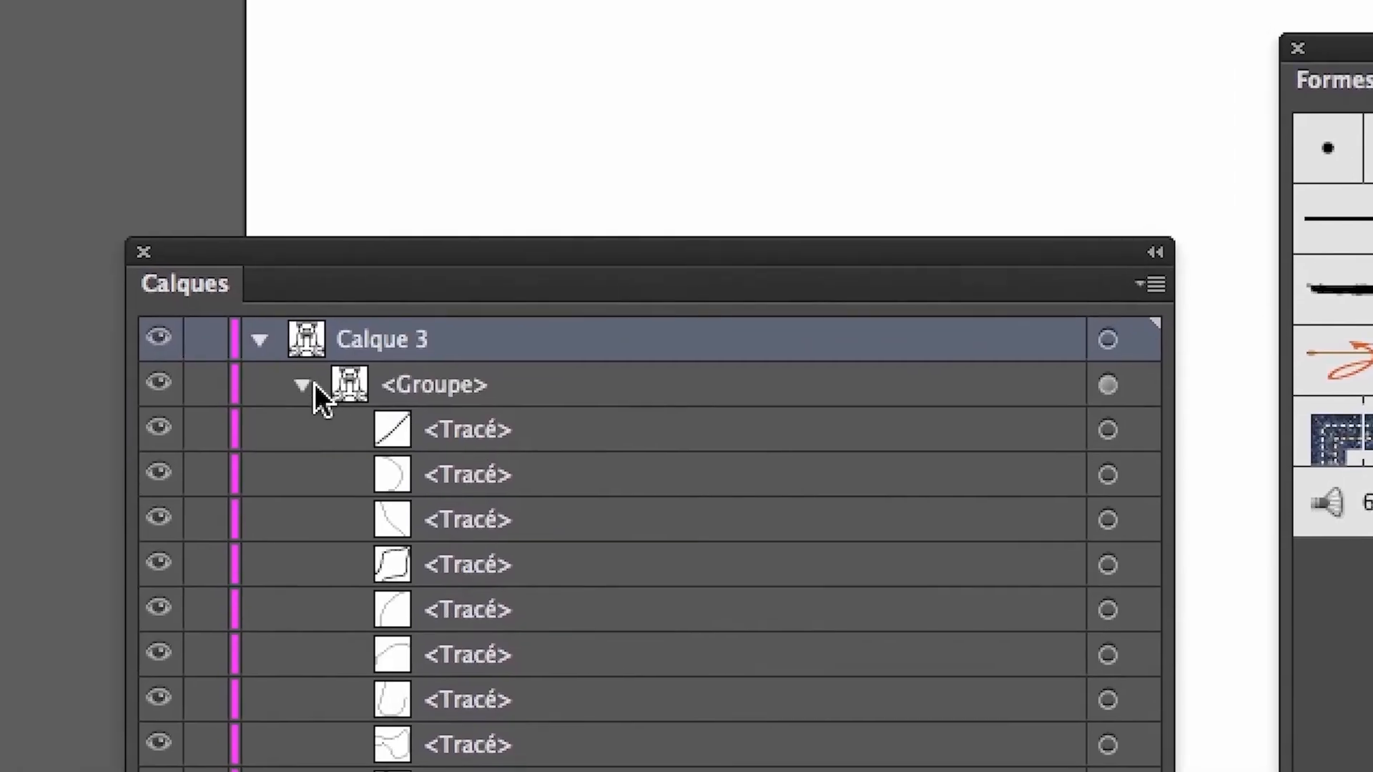
click(294, 375)
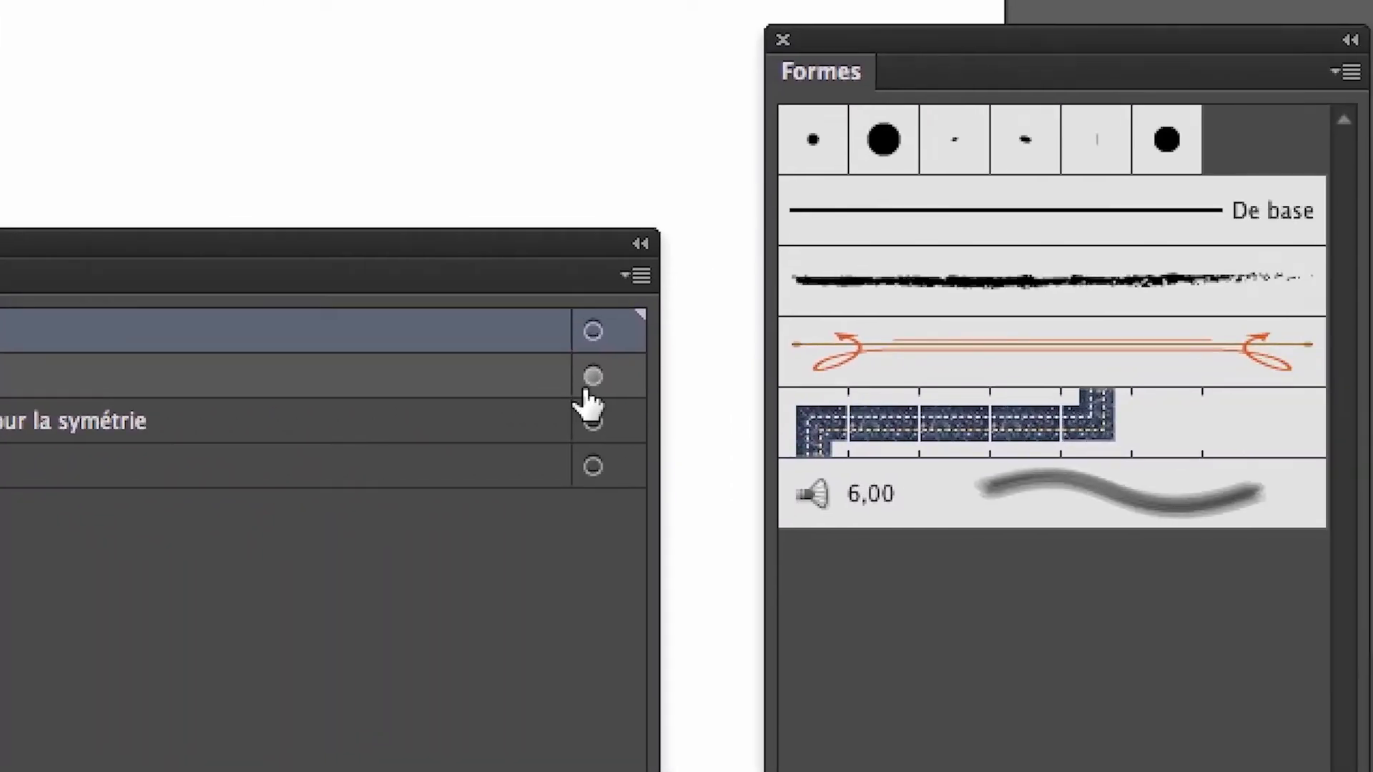
Target the bear's group in Calque 3, then shrink the layers palette and move both palettes clear of the drawing
click(586, 392)
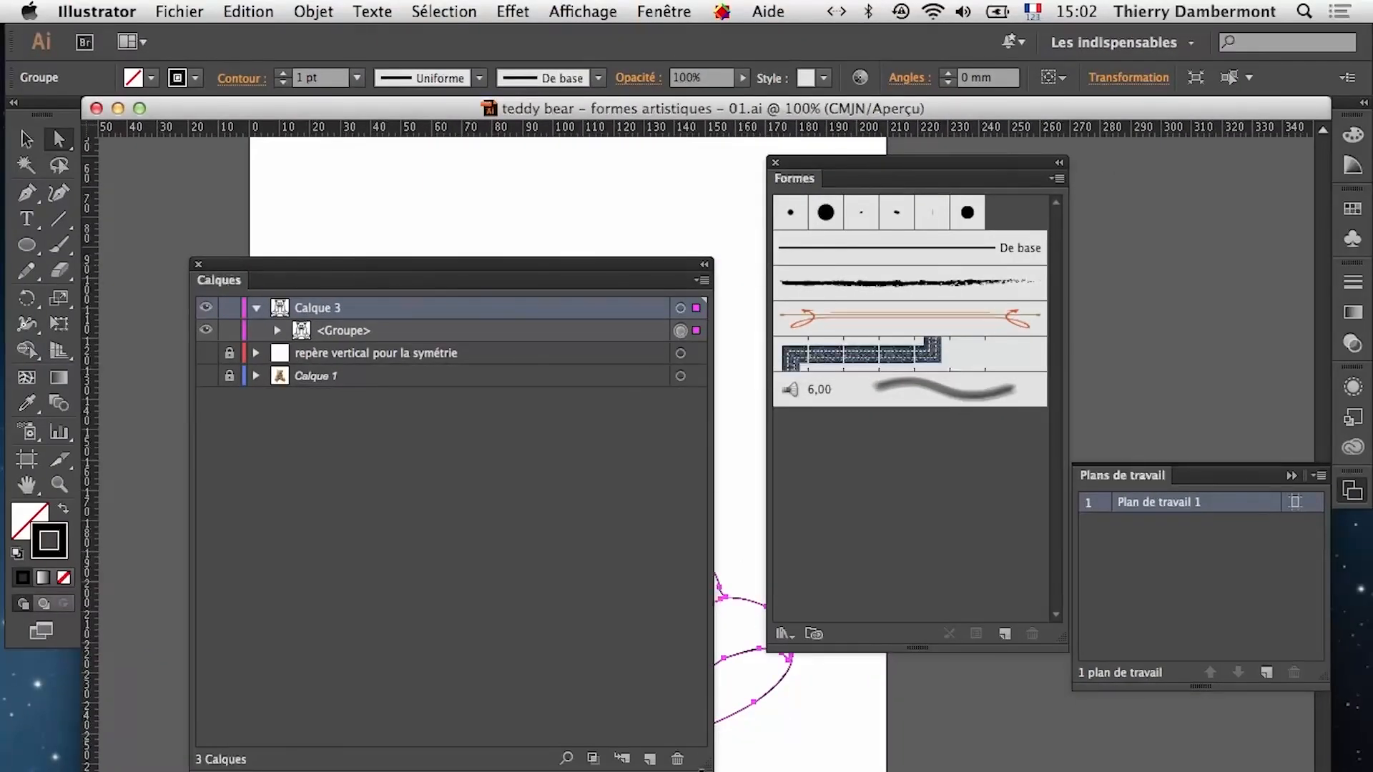
drag(705, 765, 450, 755)
drag(350, 265, 230, 169)
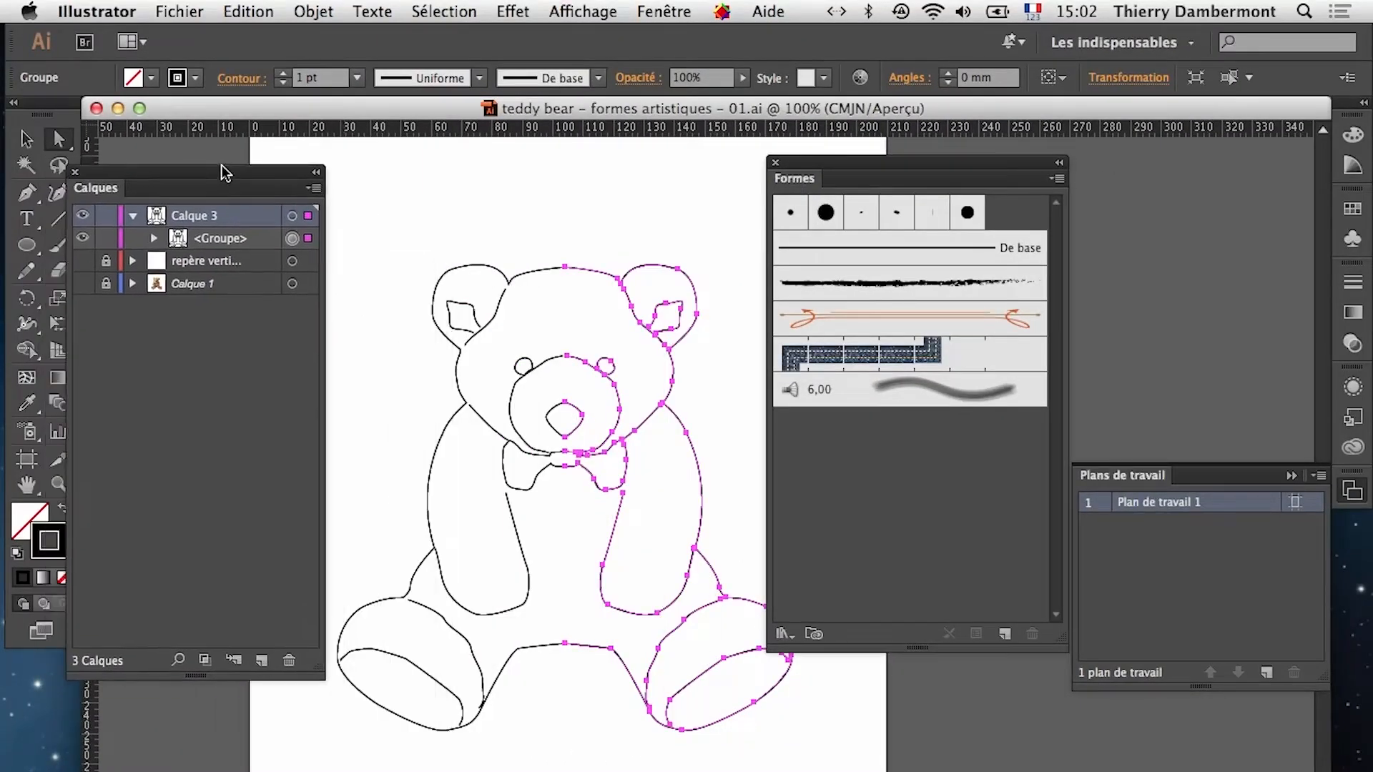
drag(837, 158, 924, 161)
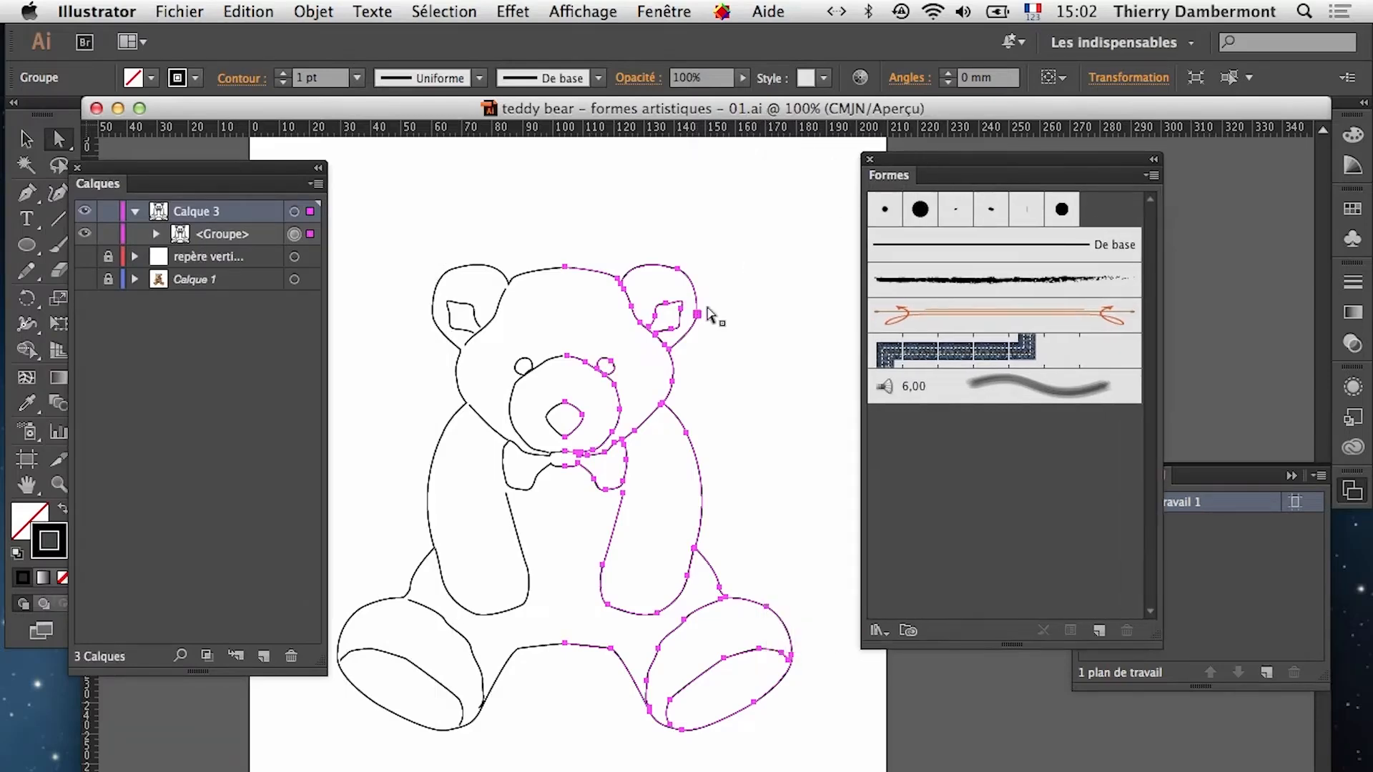
Apply the rough charcoal-like art brush to the paths of the bear's group and deselect them
key(alt+super+8)
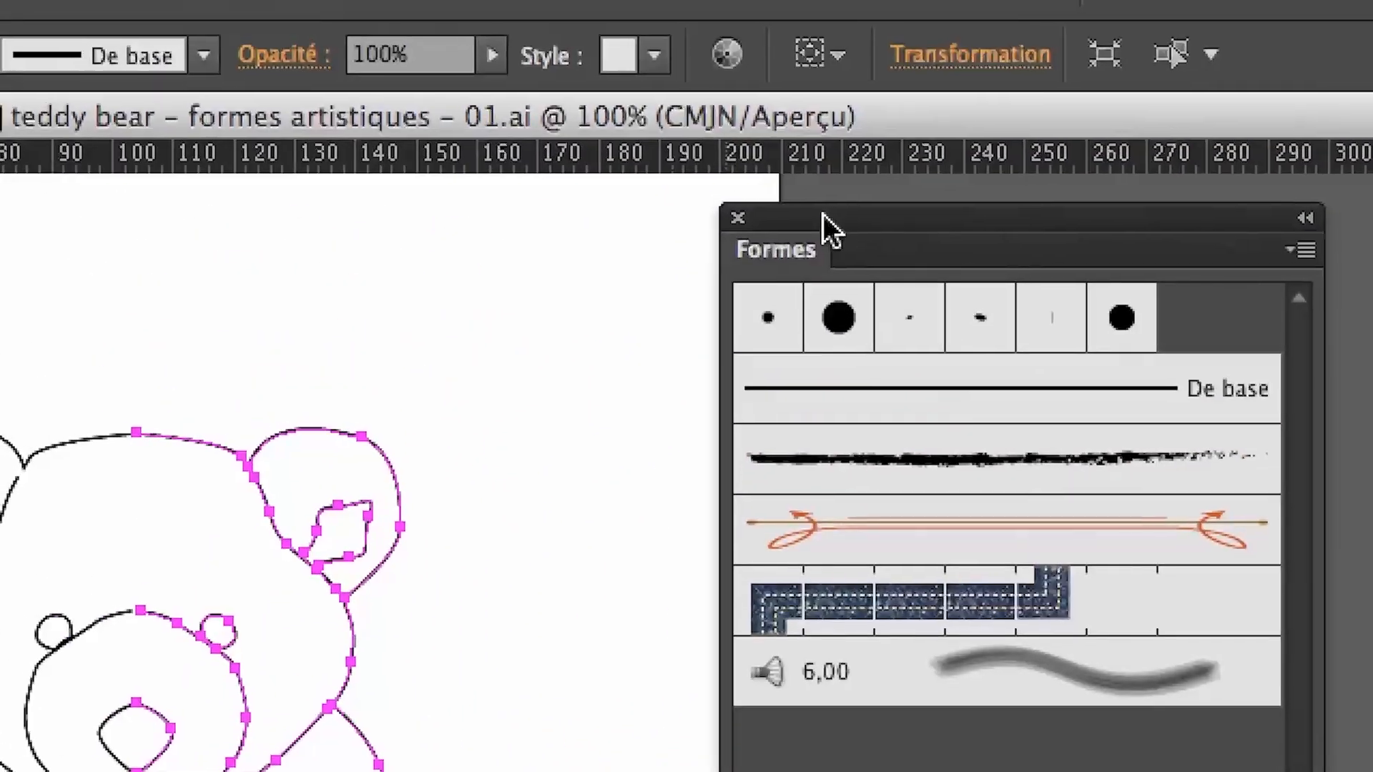
drag(830, 216, 569, 314)
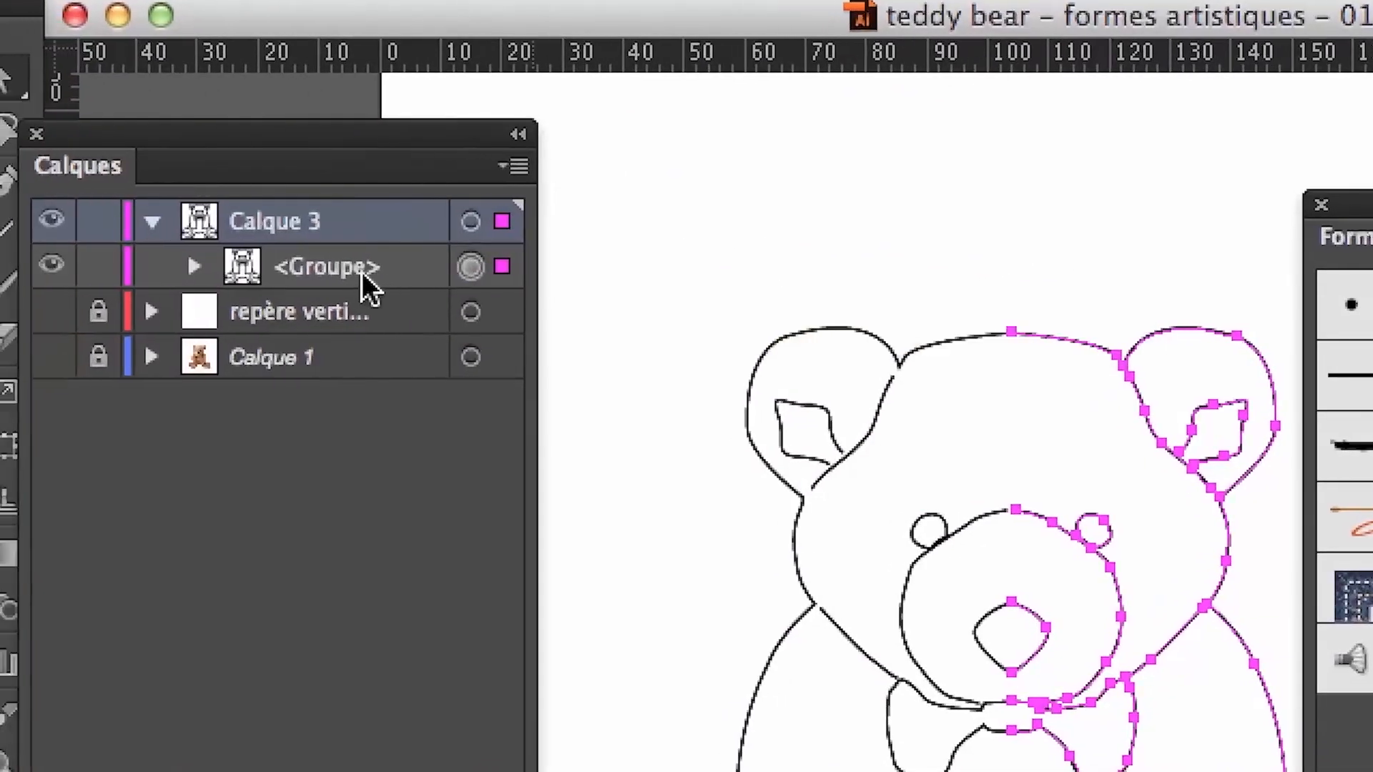
click(194, 266)
click(194, 266)
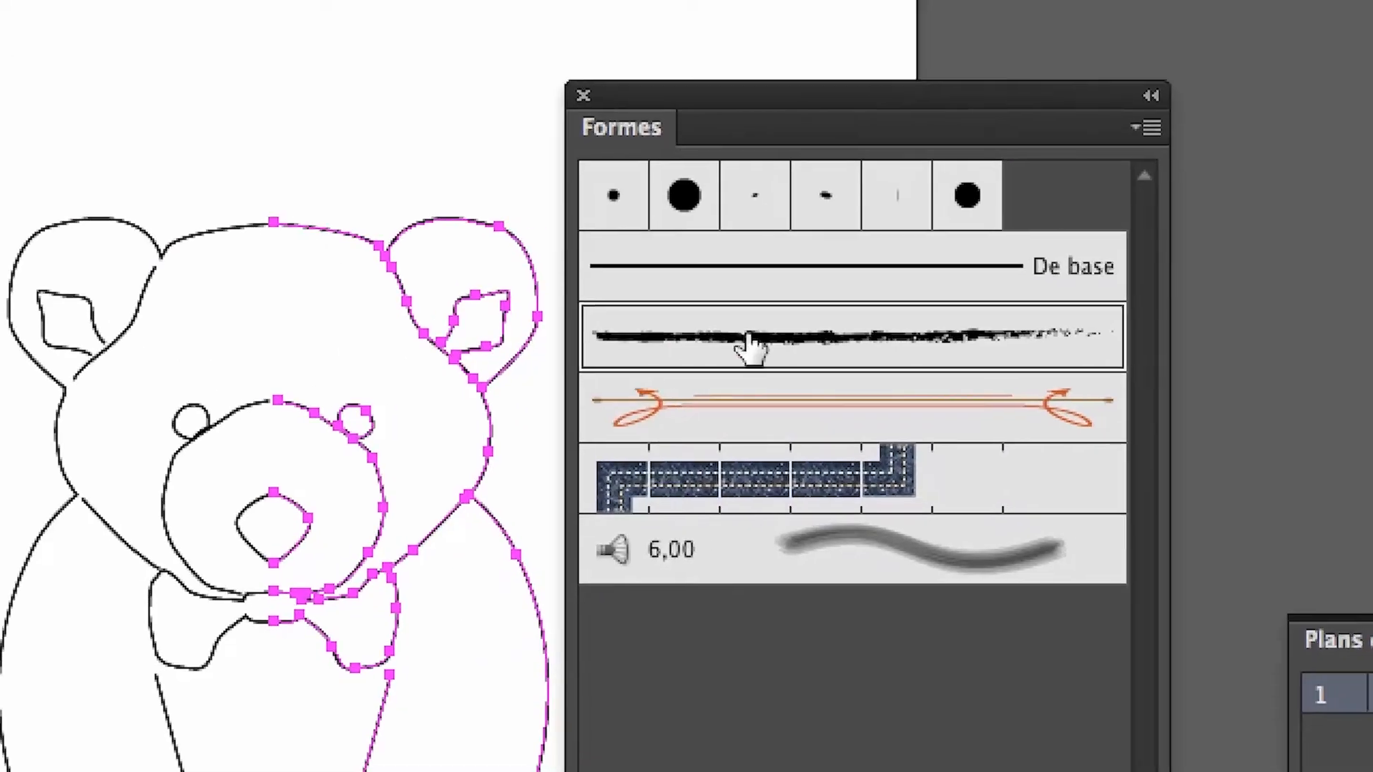
click(751, 347)
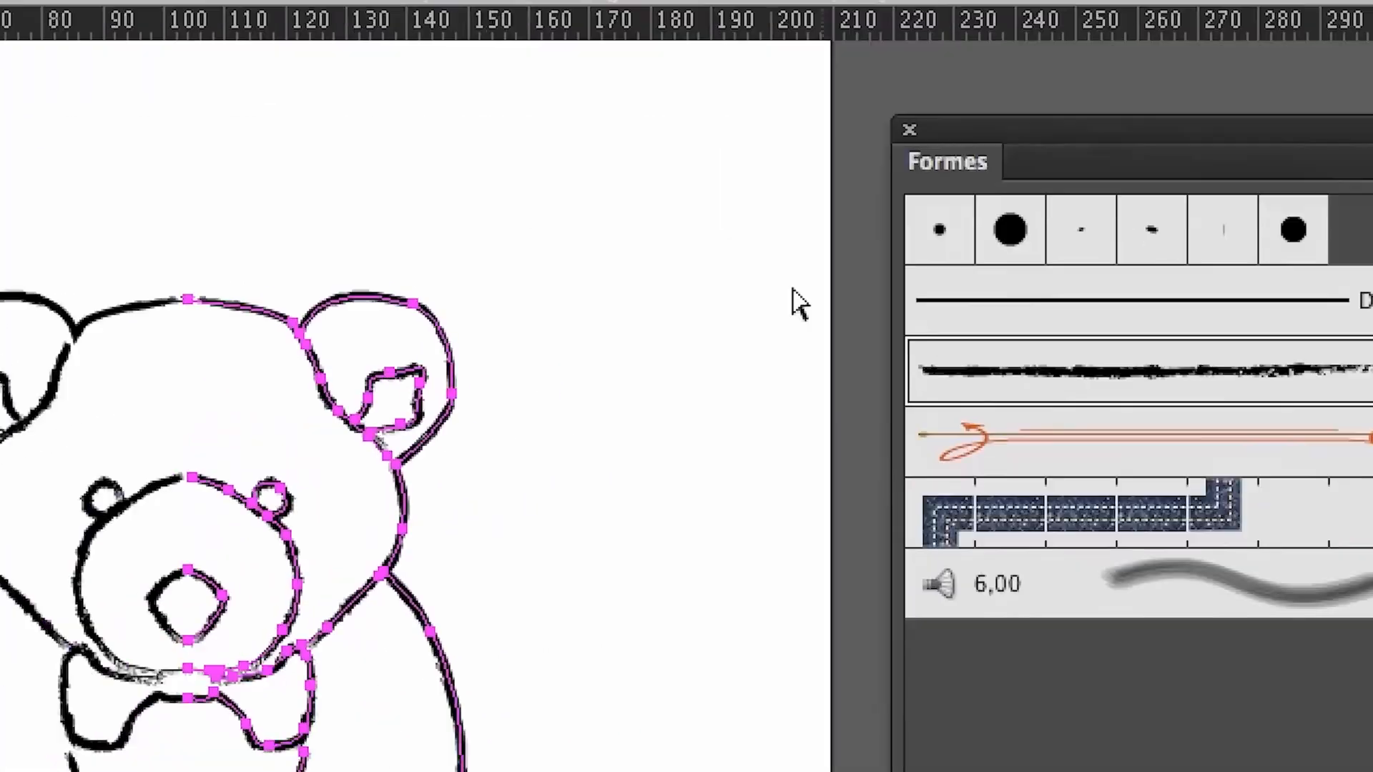
click(799, 304)
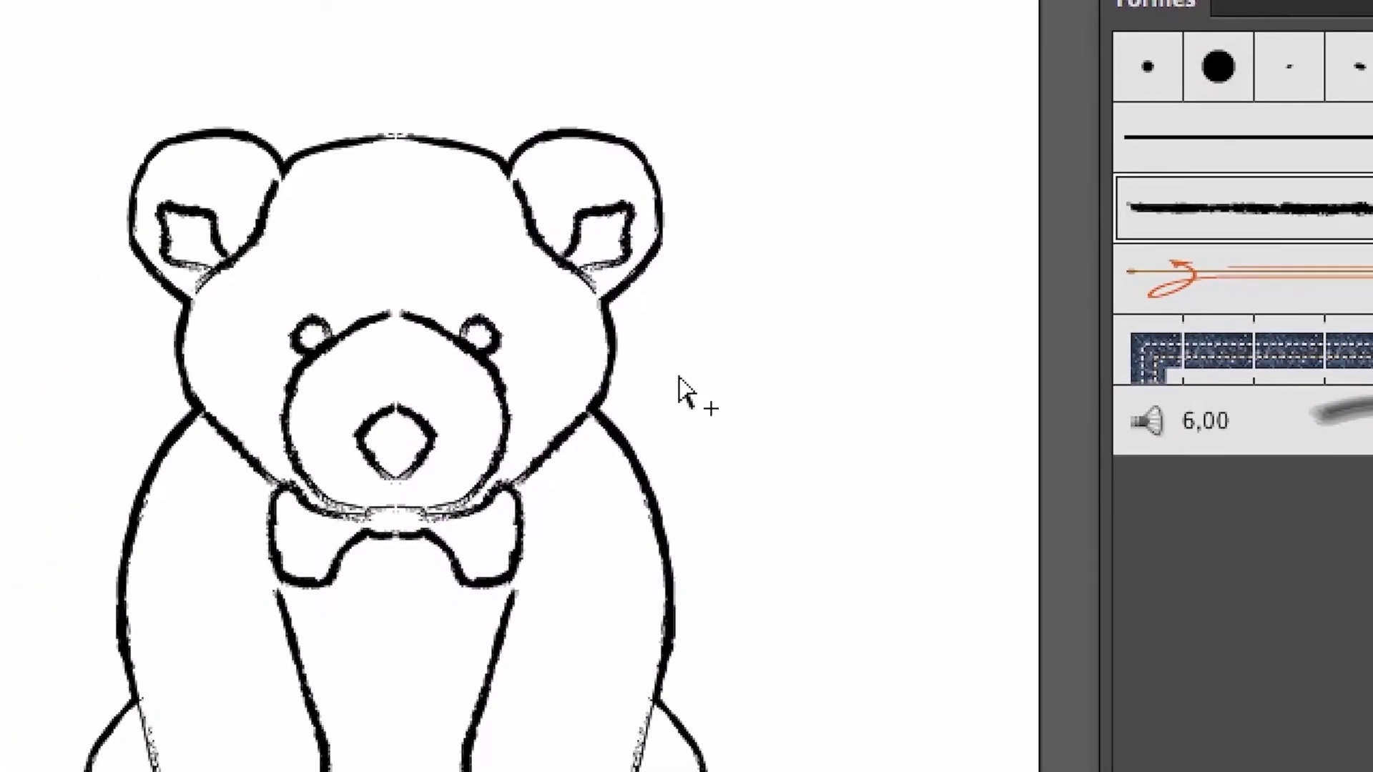
Examine the charcoal-like strokes up close around the bear's eyes, nose, muzzle and bow tie, then view the whole bear again
scroll(676, 381, up, 2)
scroll(674, 379, up, 1)
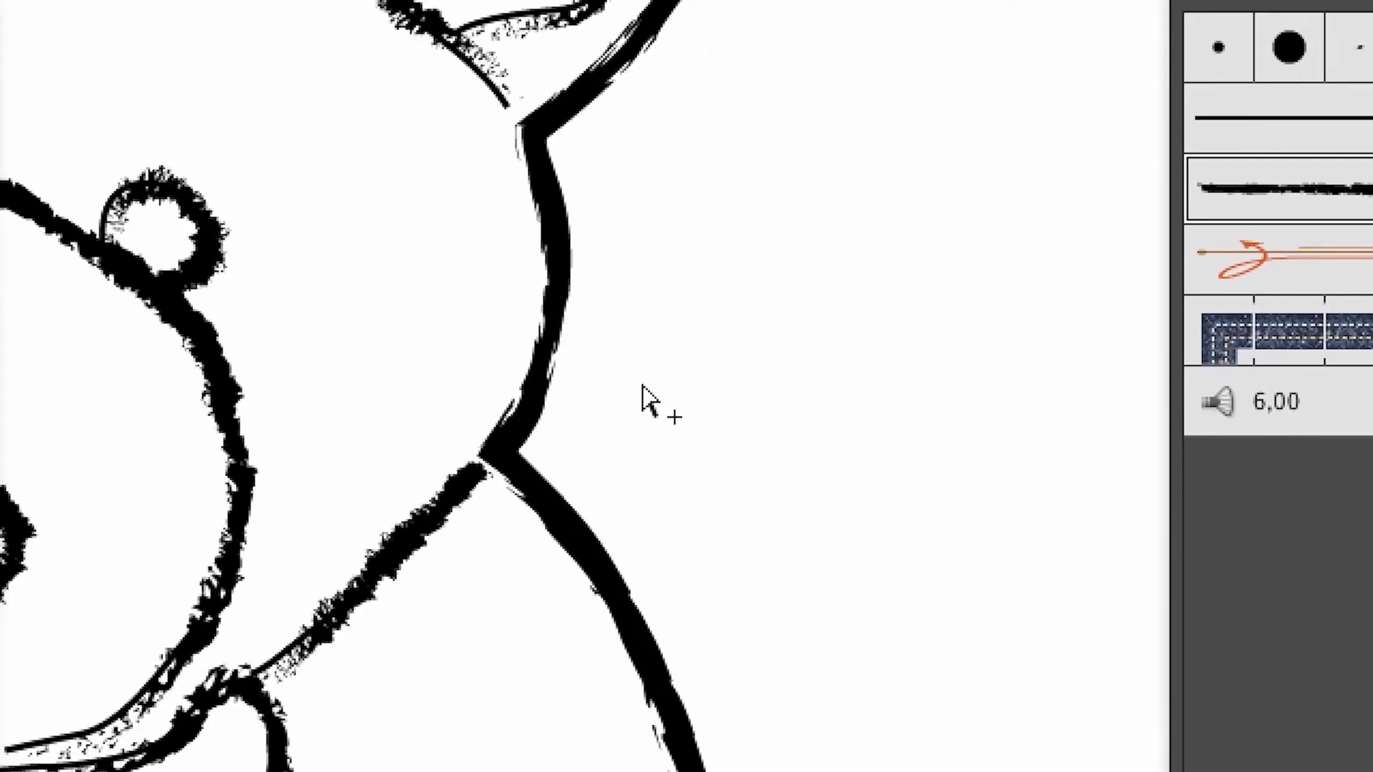
drag(171, 382, 479, 188)
drag(608, 314, 724, 235)
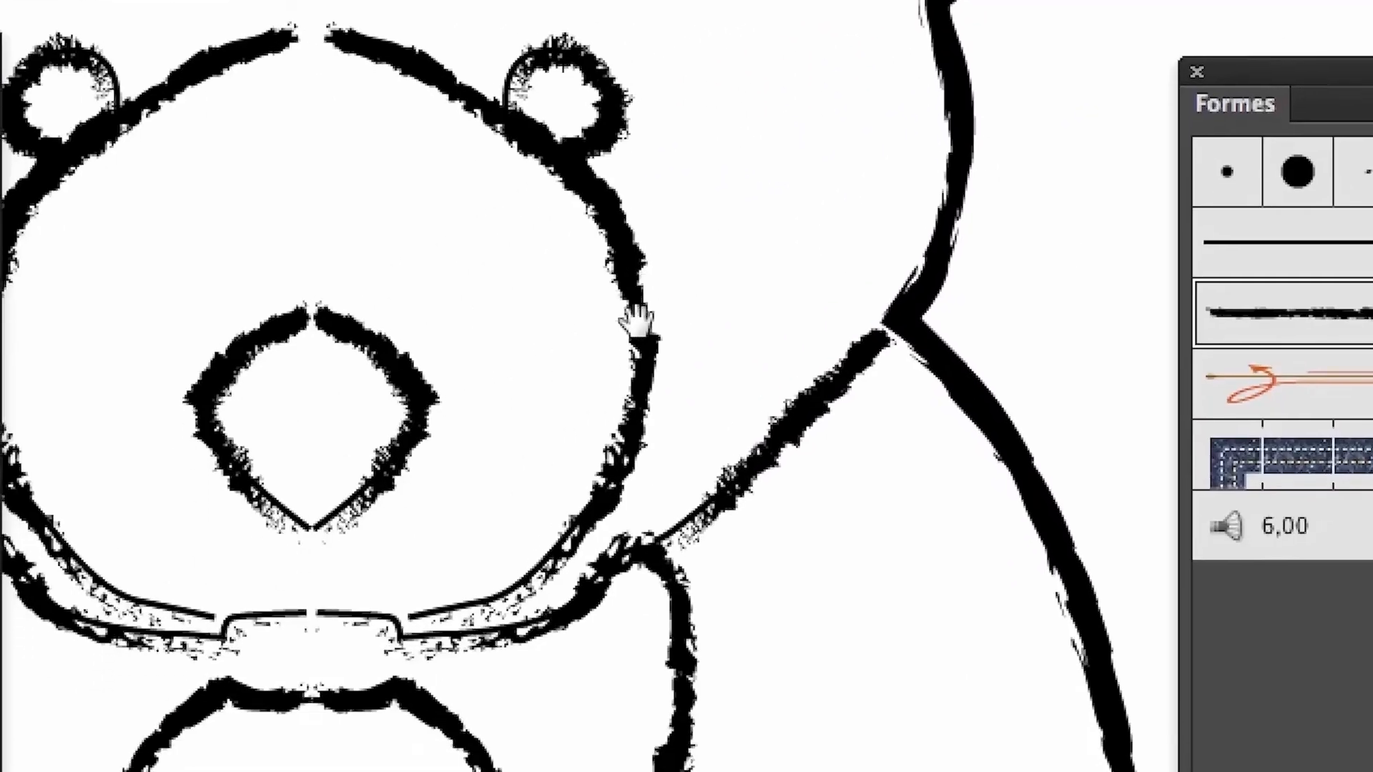
drag(565, 598, 793, 583)
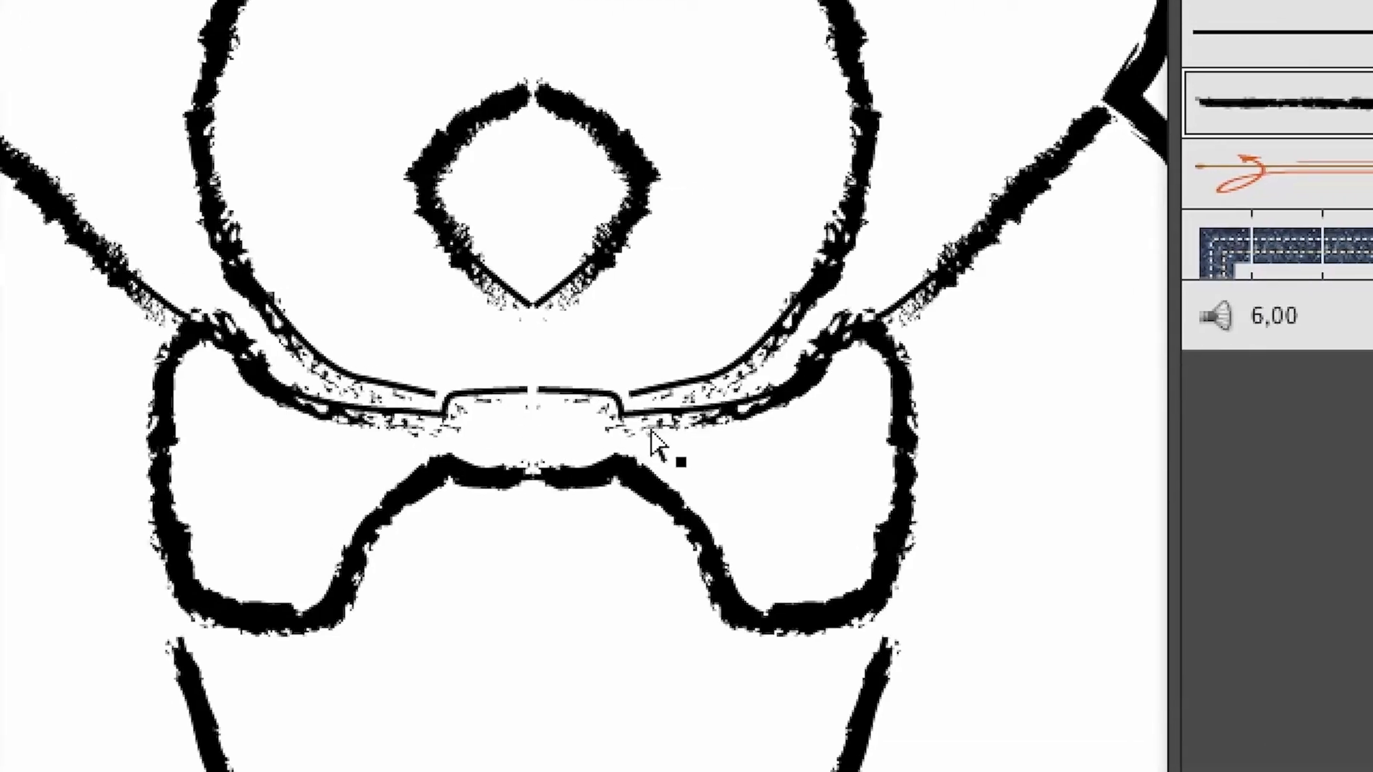
drag(686, 517, 789, 732)
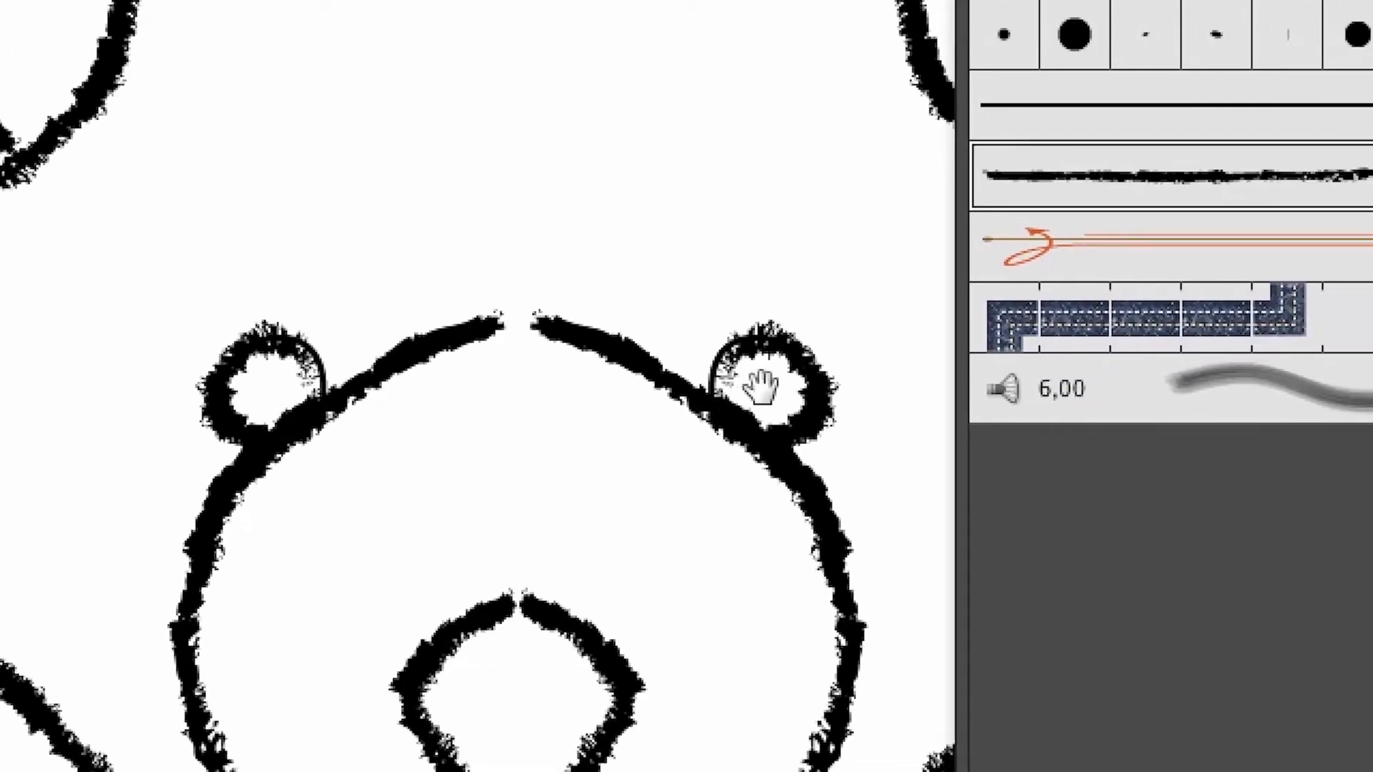
ctrl+alt+click(683, 459)
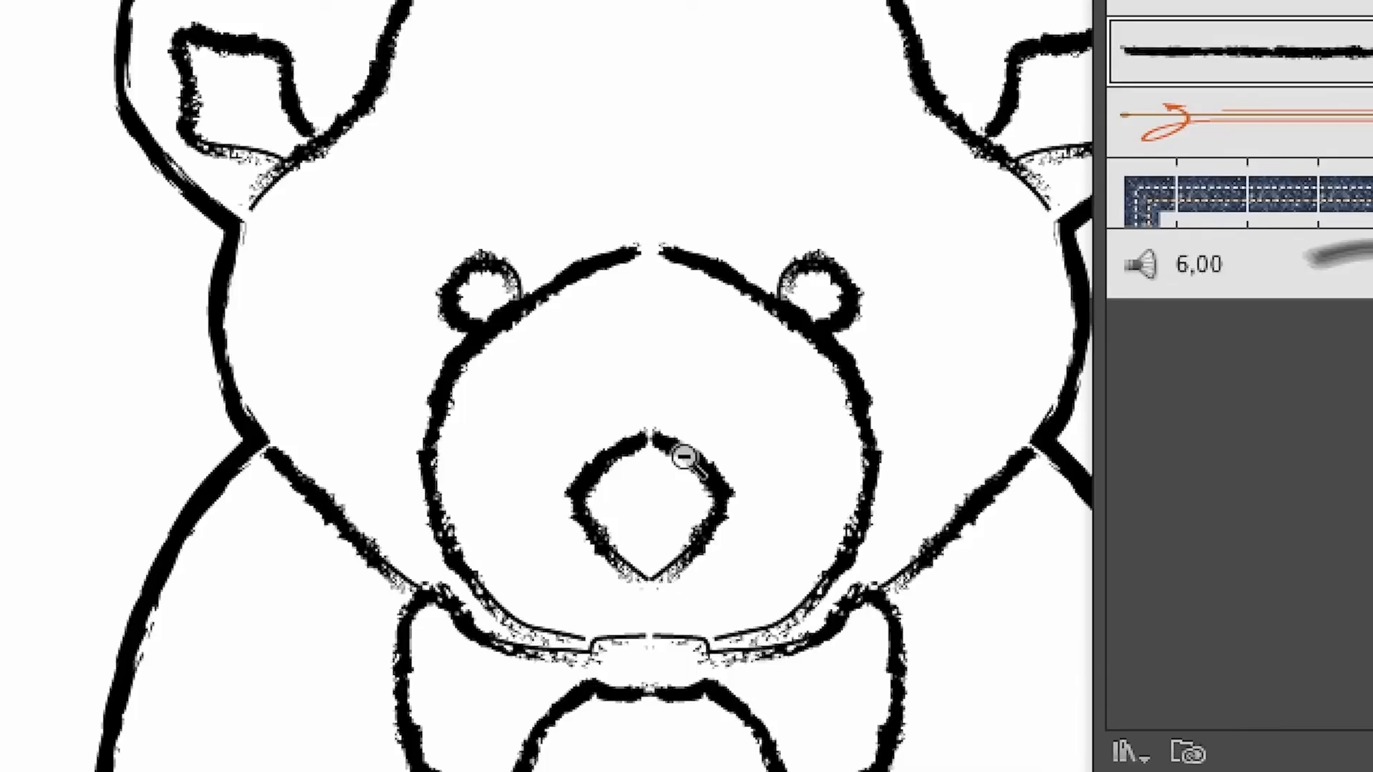
ctrl+alt+click(684, 461)
ctrl+alt+click(685, 461)
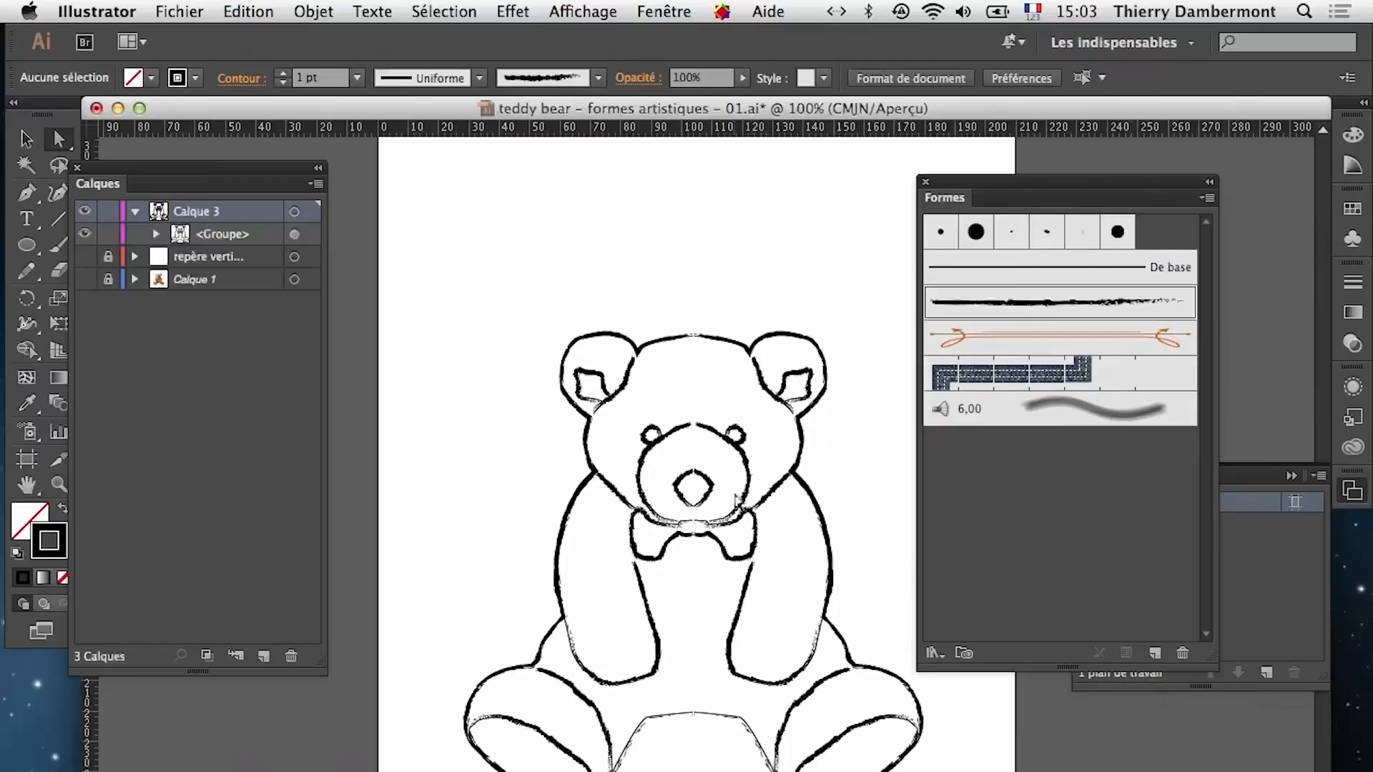
drag(704, 462, 502, 232)
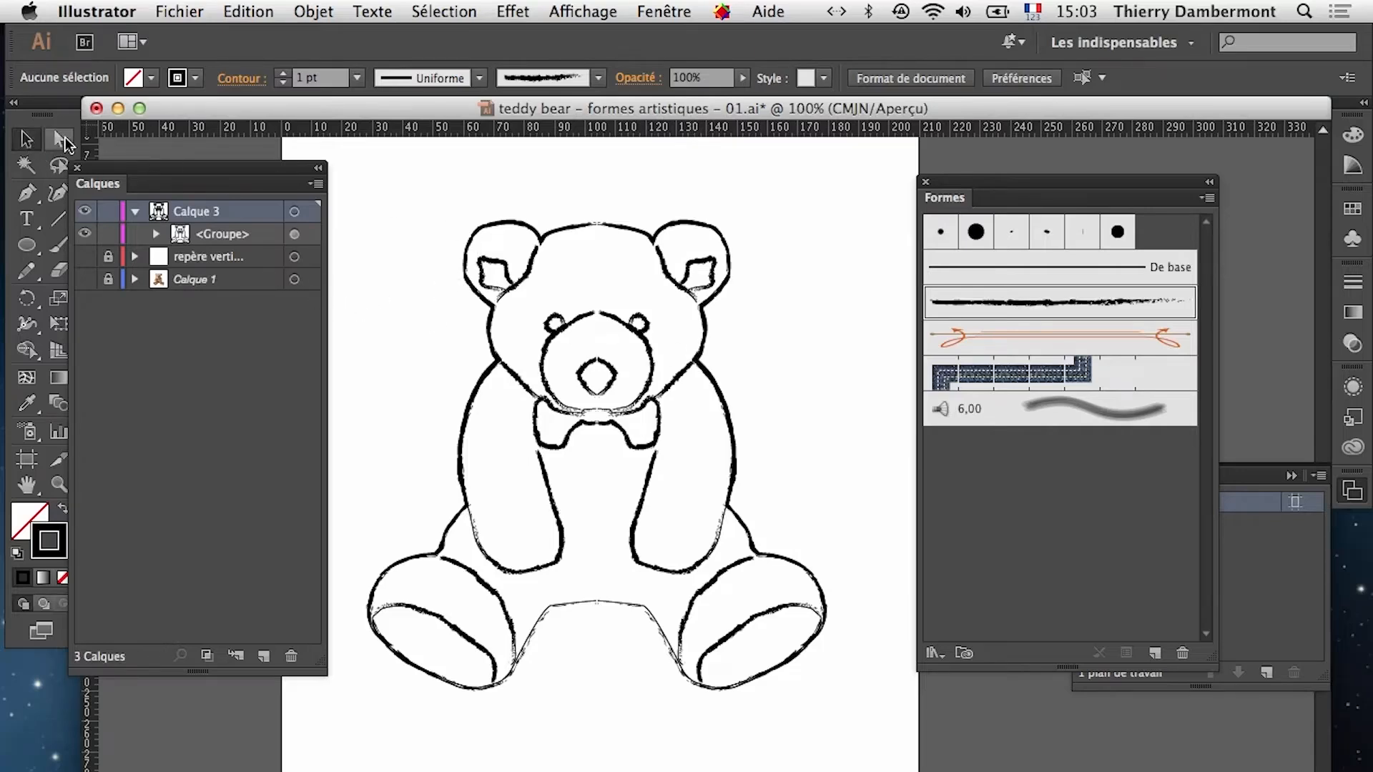
Select the bear's paths and examine their charcoal-like strokes up close around the nose, muzzle and bow tie, then return to the whole bear
drag(533, 177, 833, 697)
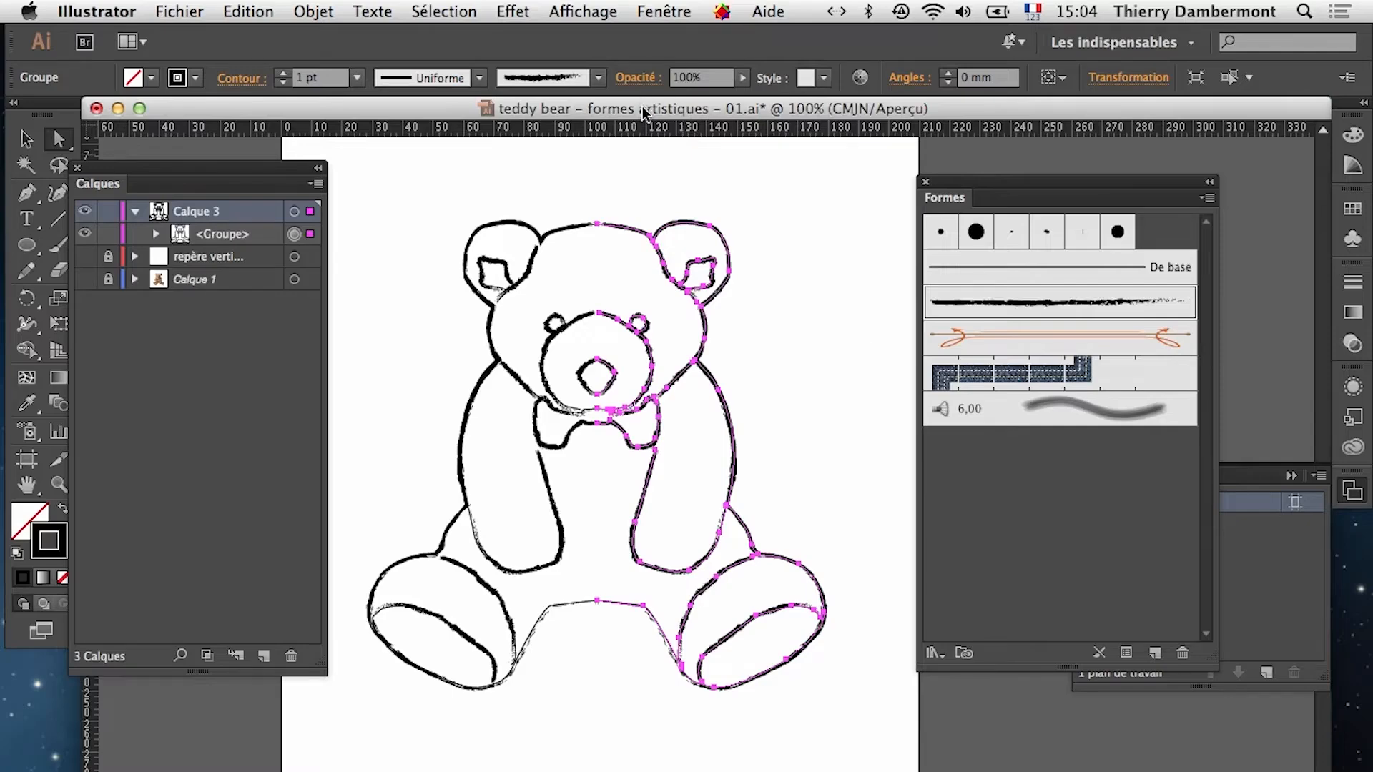
click(255, 10)
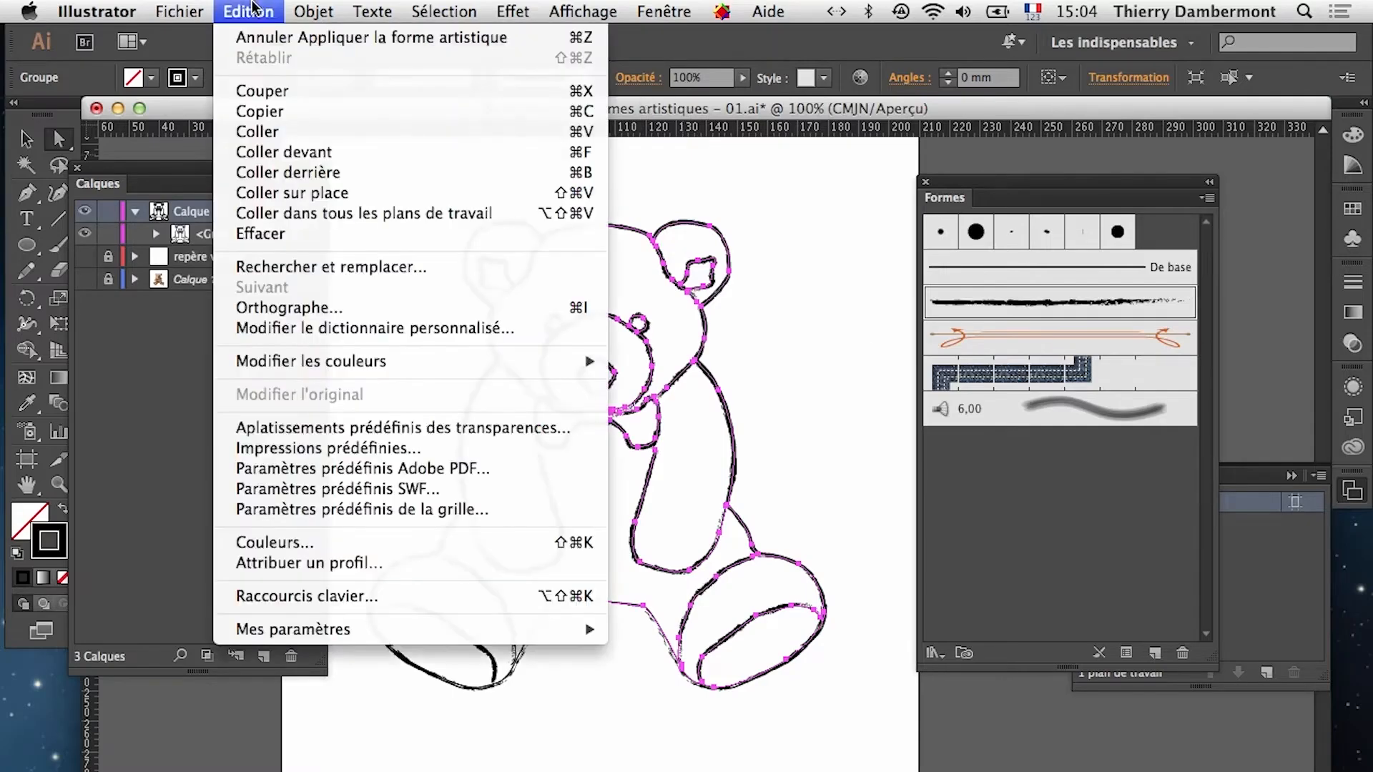
click(250, 37)
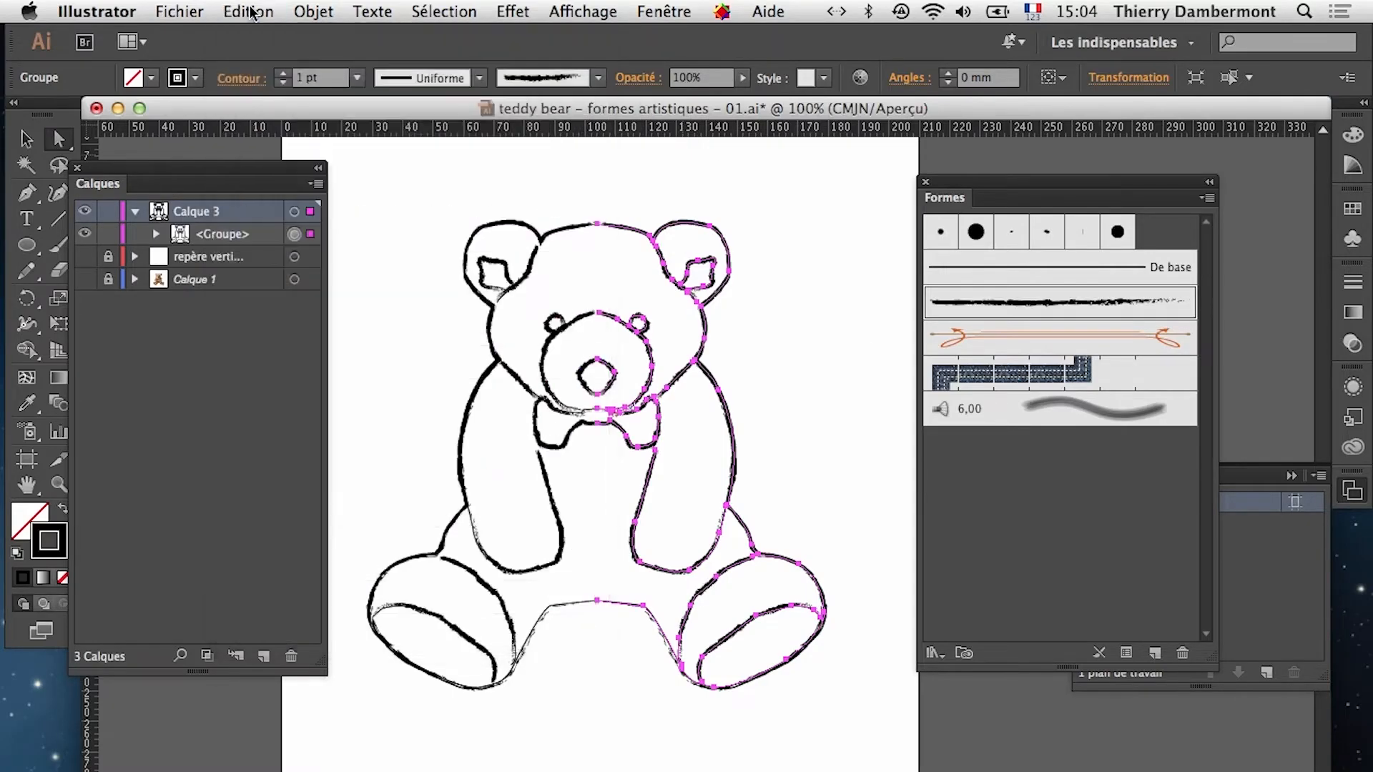
scroll(608, 437, up, 4)
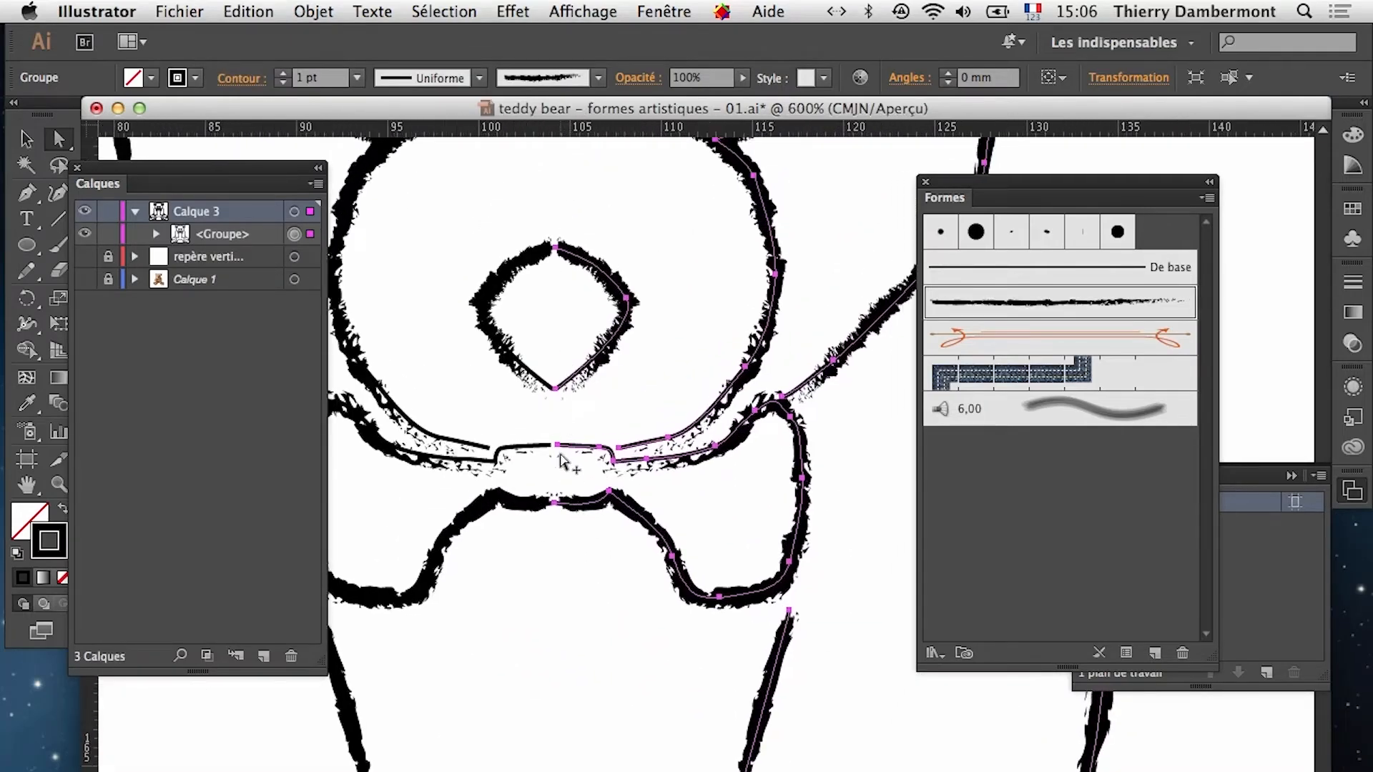
scroll(564, 459, up, 2)
drag(563, 459, 573, 693)
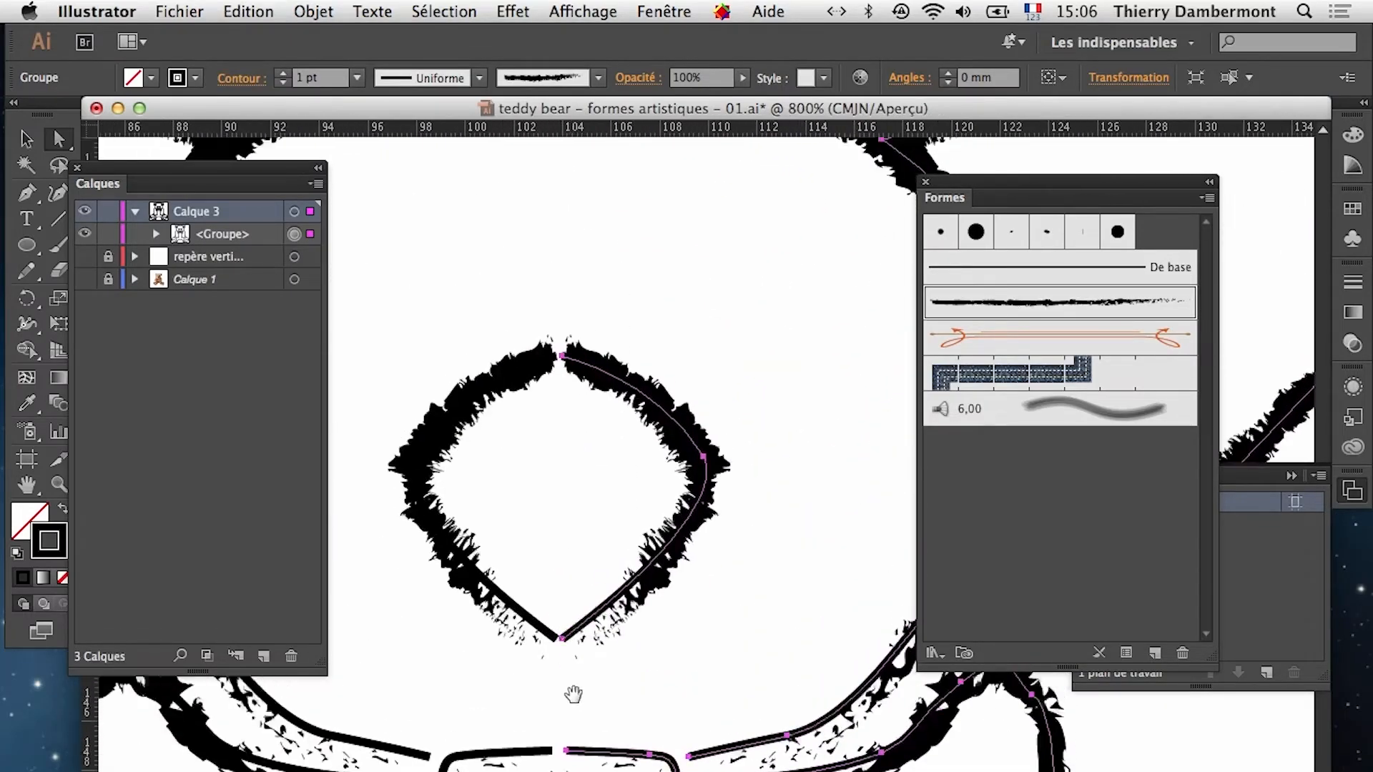
alt+click(584, 588)
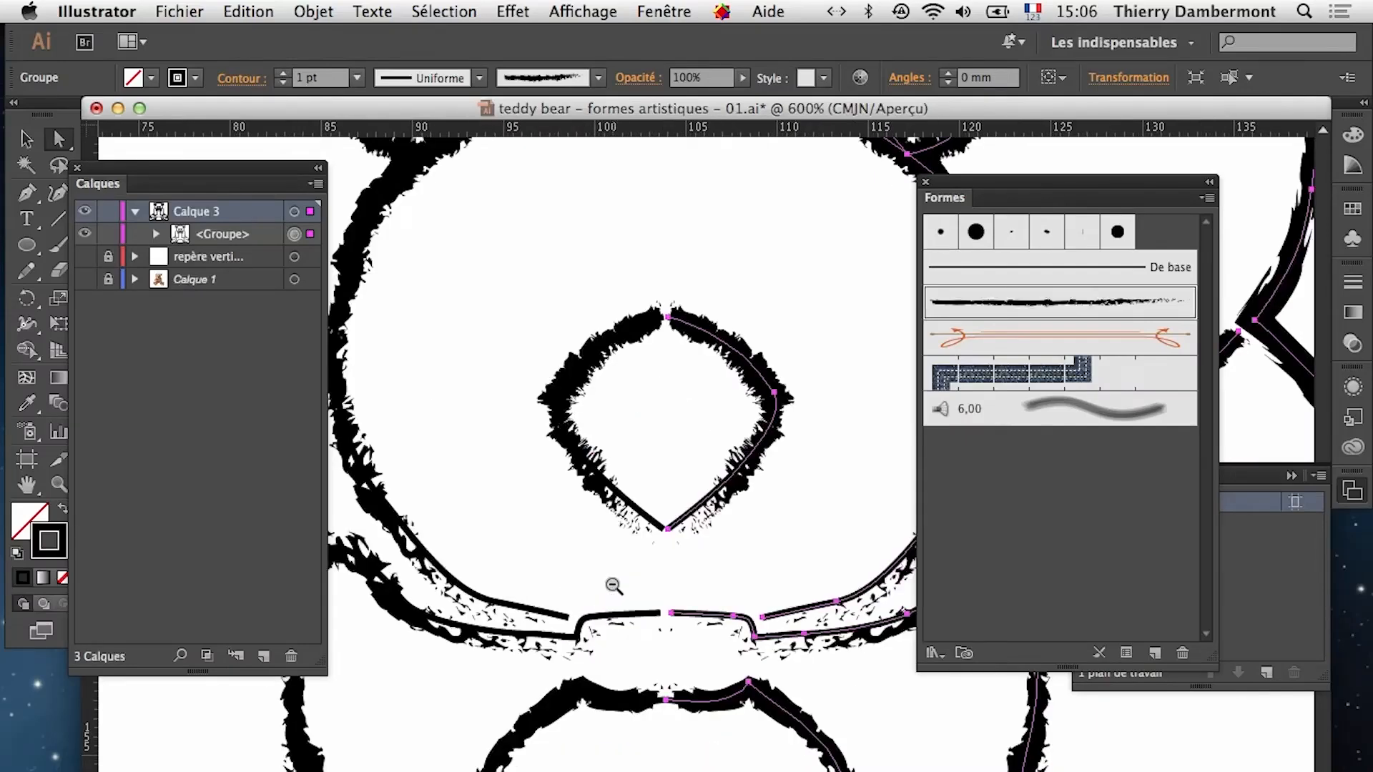
alt+click(613, 586)
alt+click(617, 590)
alt+click(694, 599)
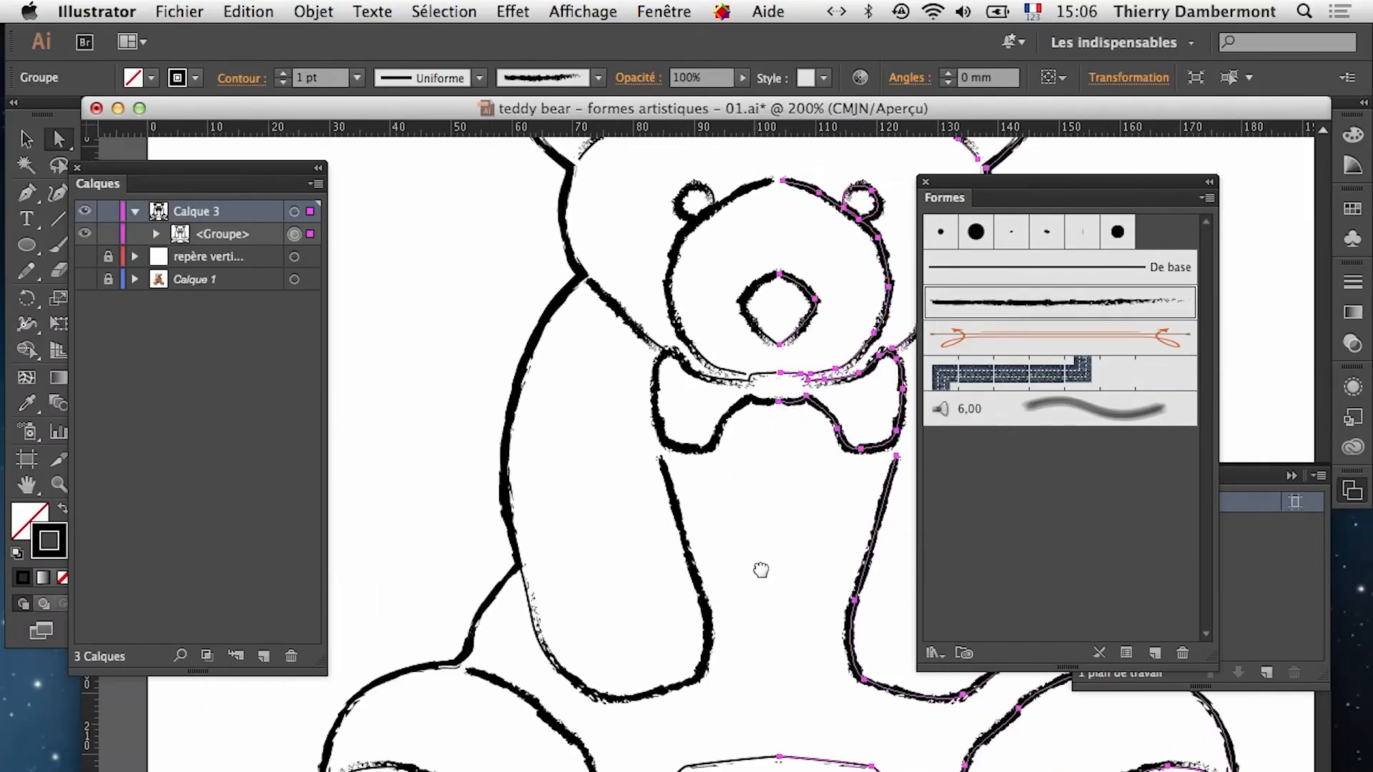
drag(761, 570, 555, 598)
alt+click(629, 585)
alt+click(680, 591)
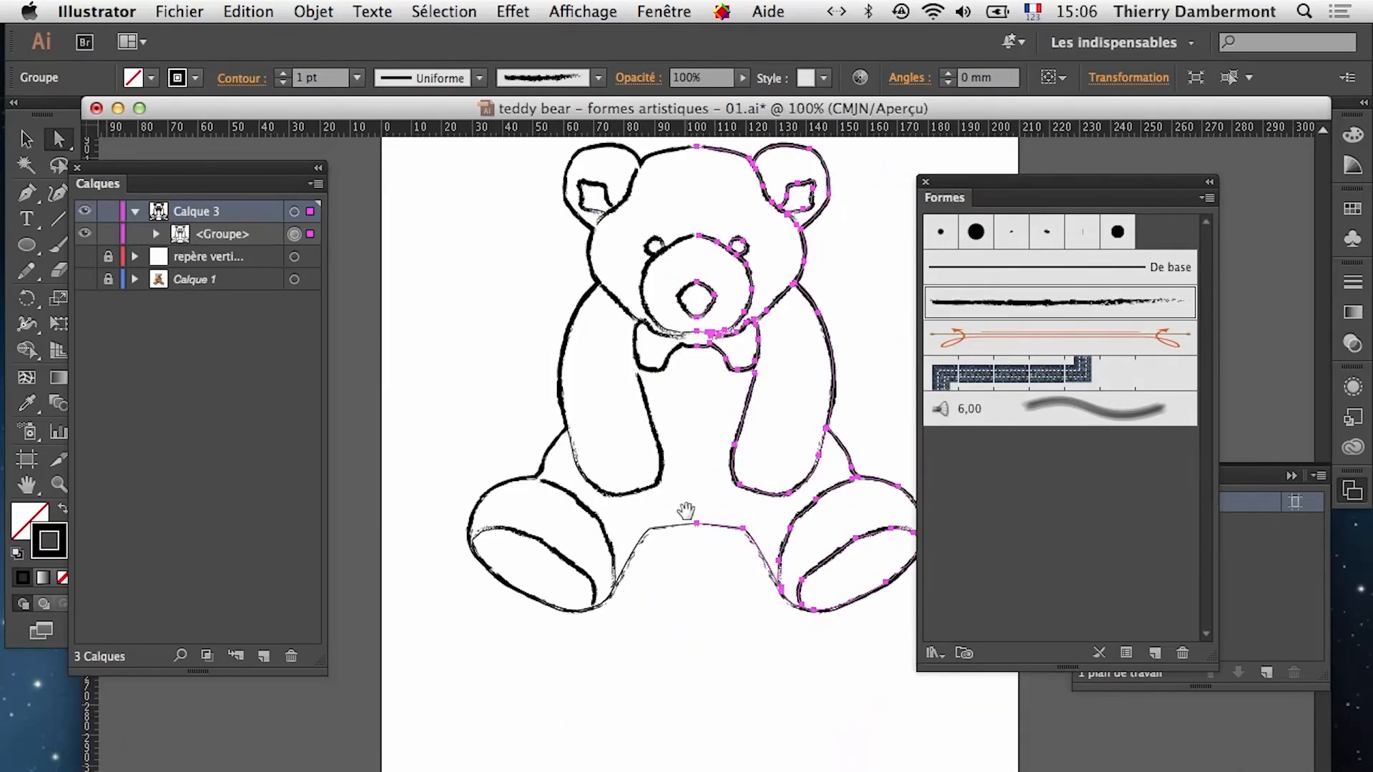
drag(686, 510, 555, 622)
Undo the art brush application on the bear's group, then widen and shorten the layers palette and move it clear of the drawing
click(241, 9)
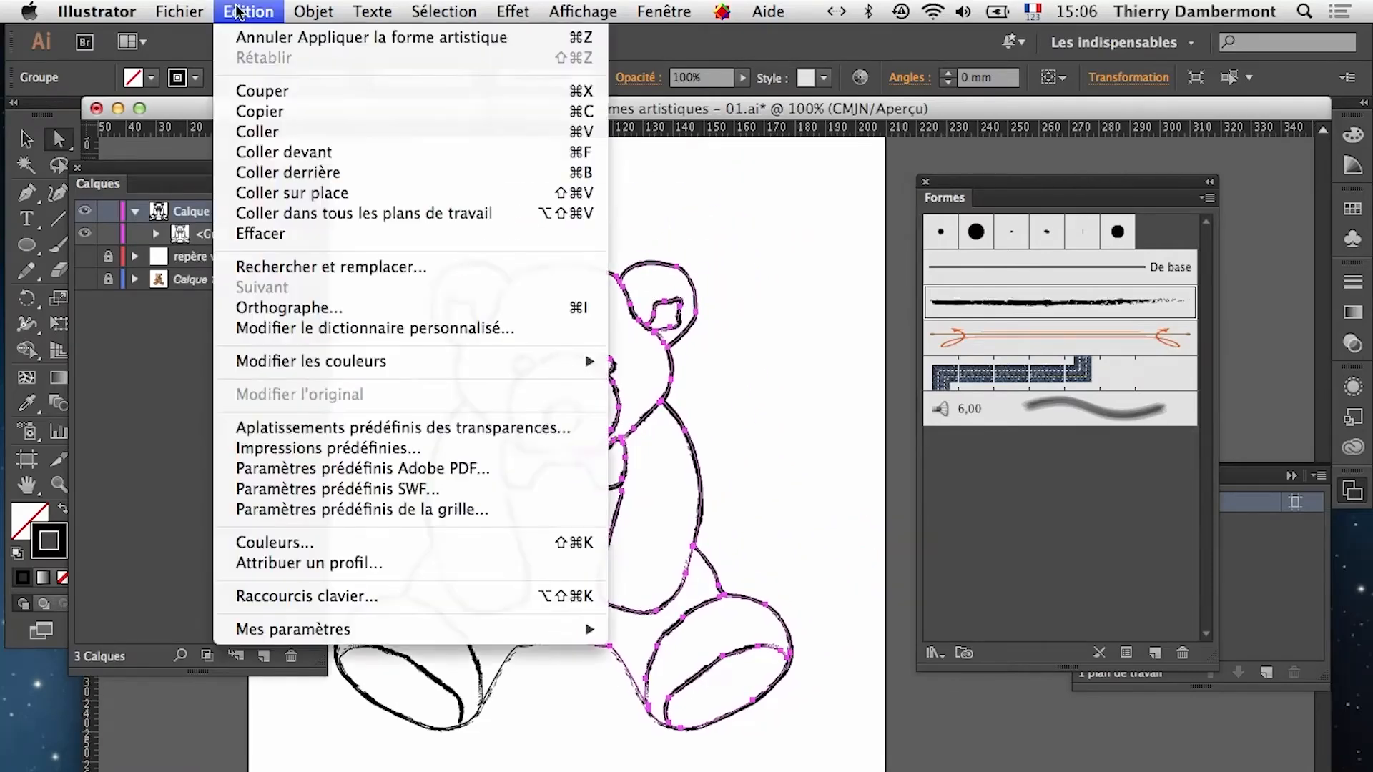
click(246, 39)
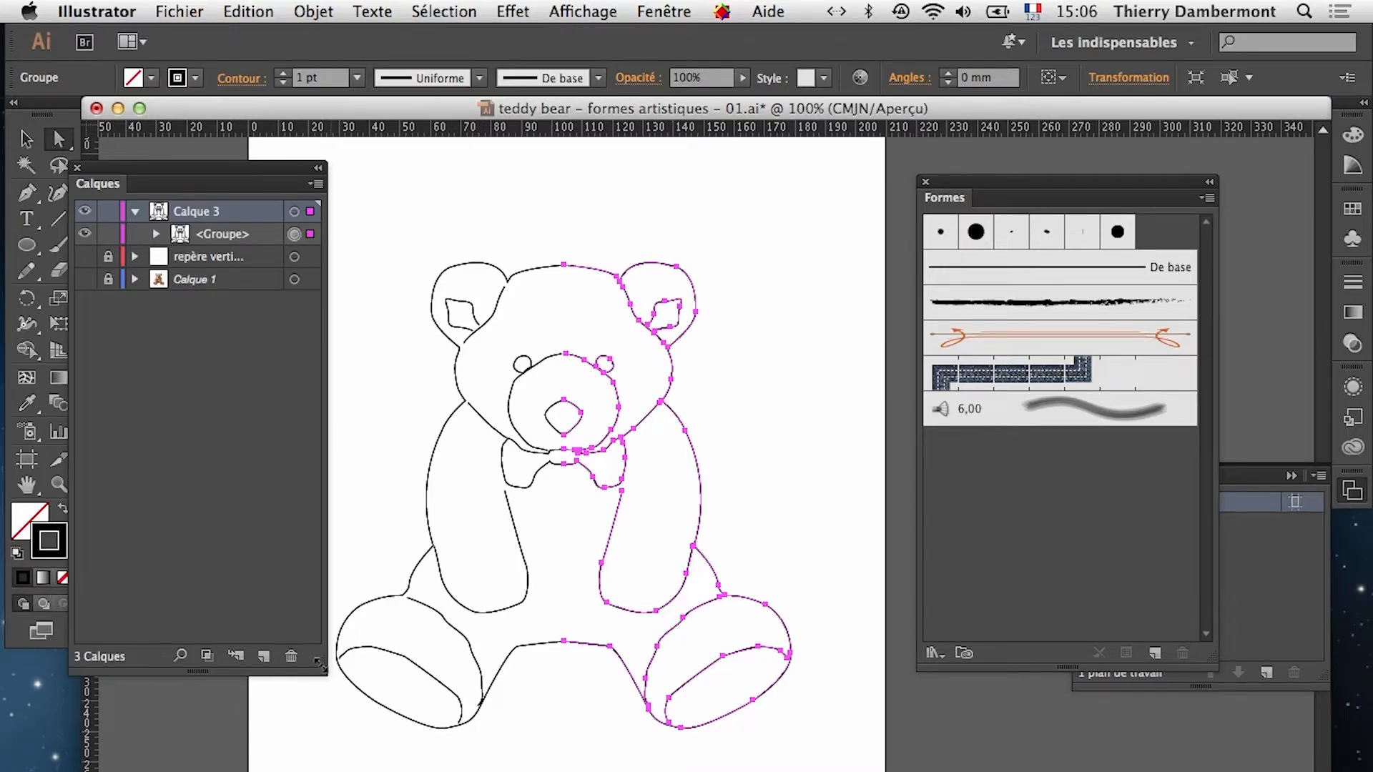
drag(320, 665, 463, 572)
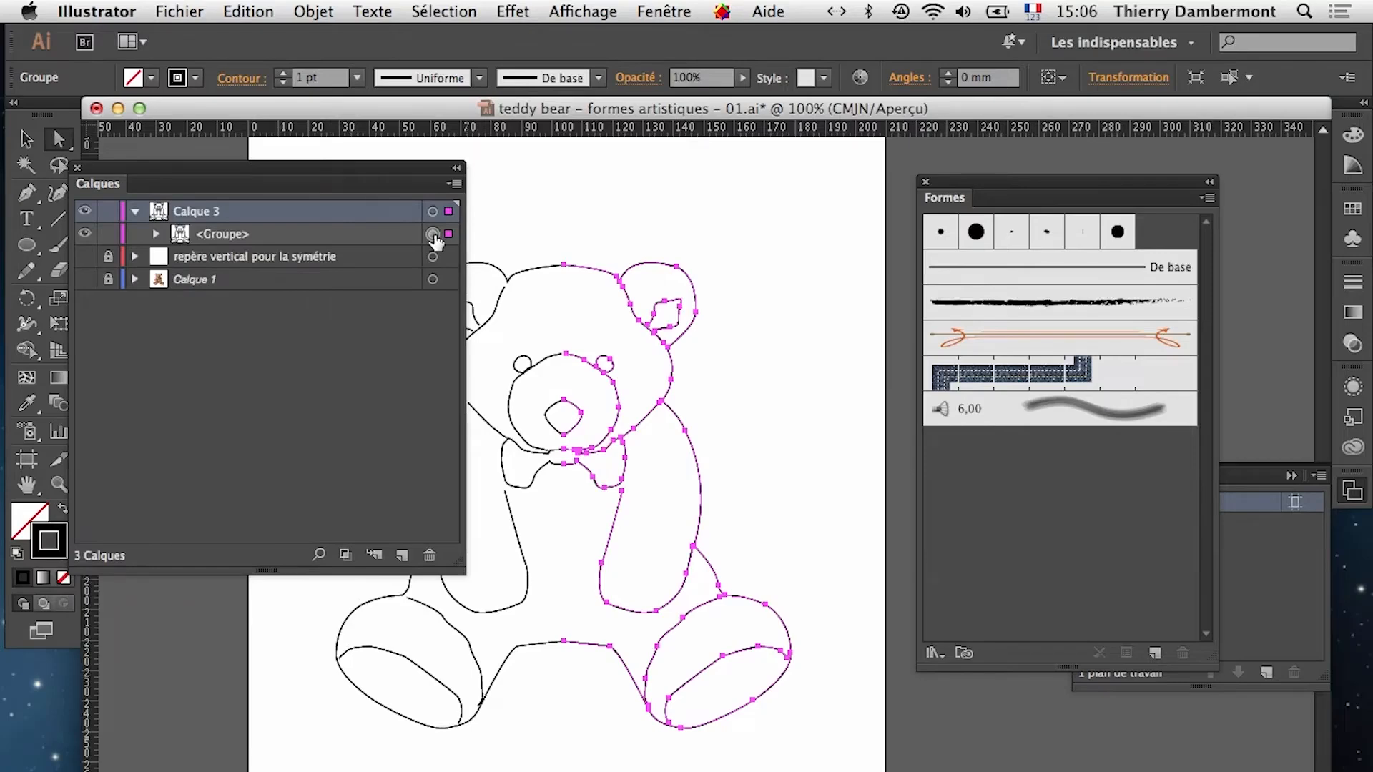
drag(404, 177, 351, 167)
drag(663, 327, 810, 281)
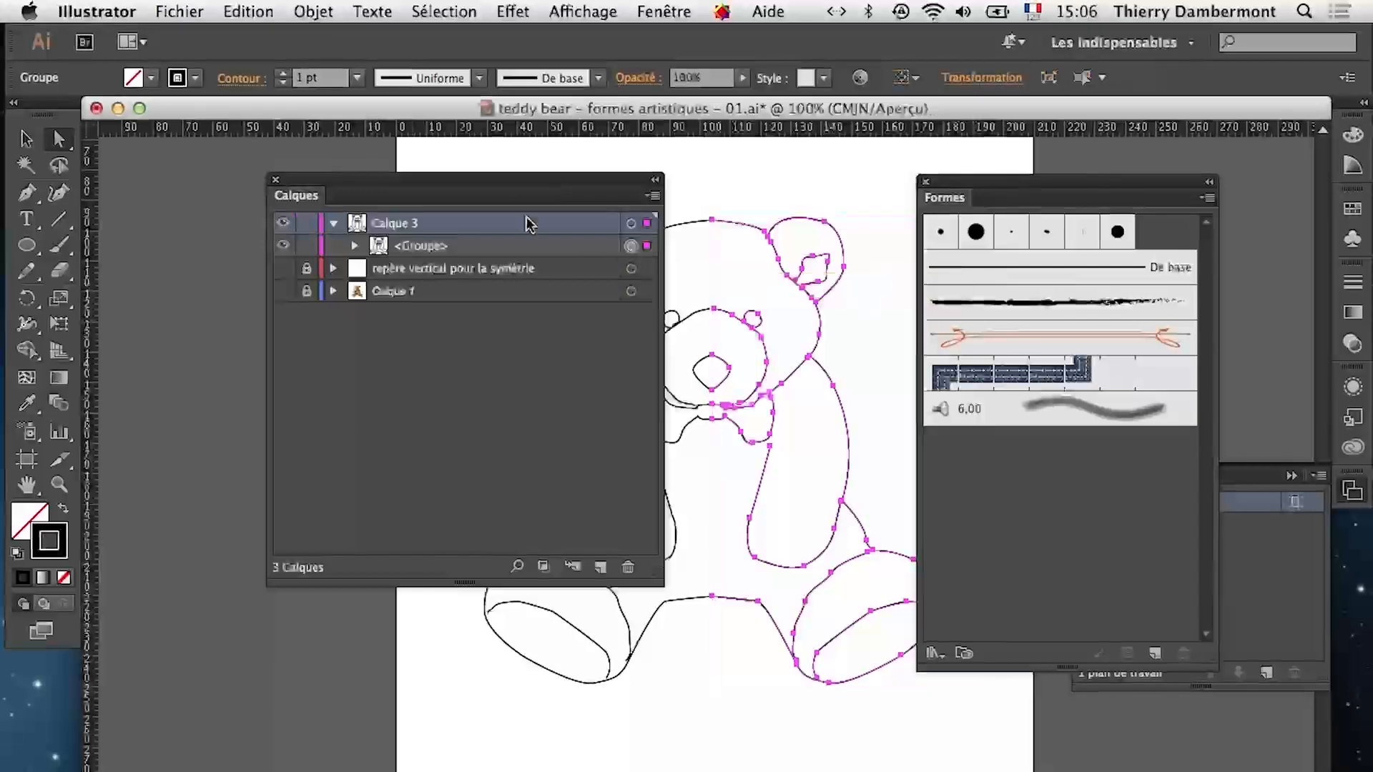
drag(533, 185, 271, 214)
Expand the appearance of the bear's group, apply the rough charcoal-like art brush to both halves and deselect the drawing
click(313, 12)
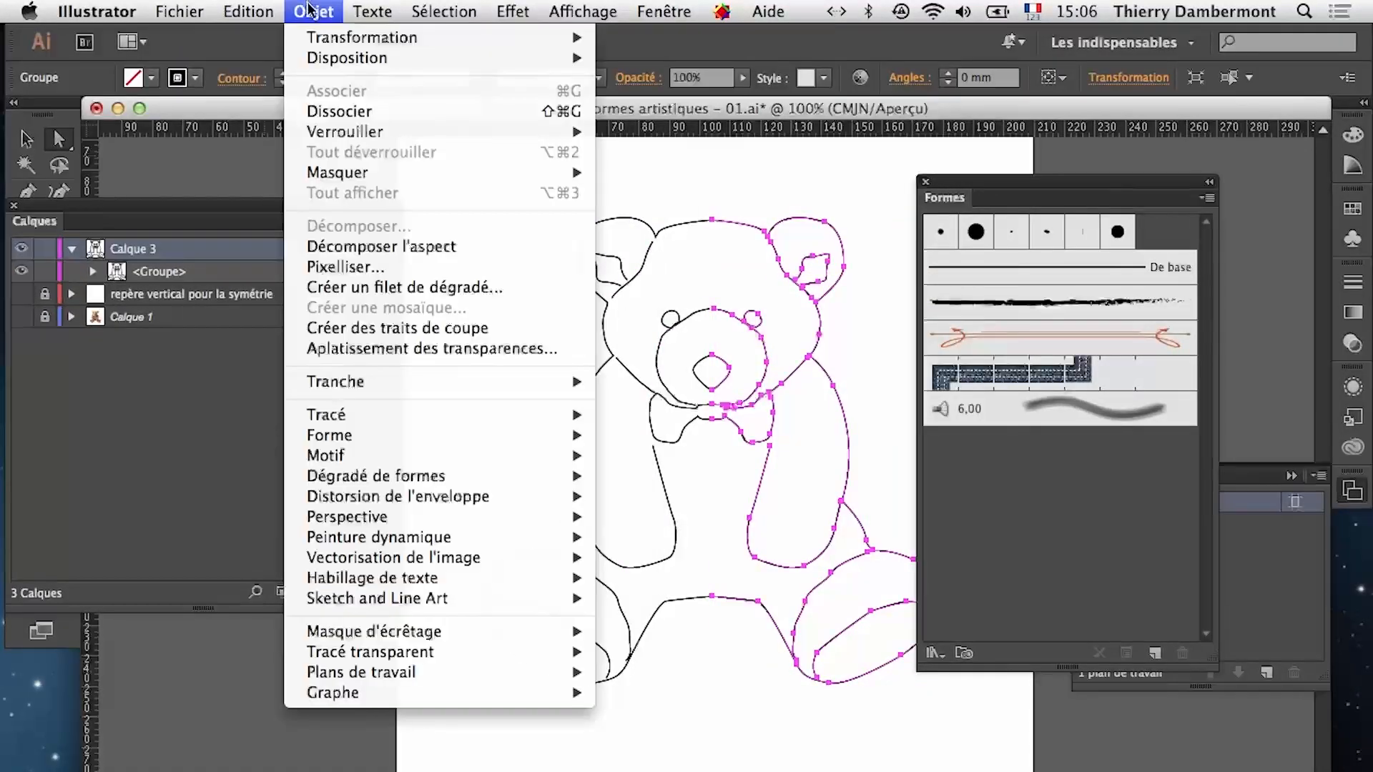
click(381, 247)
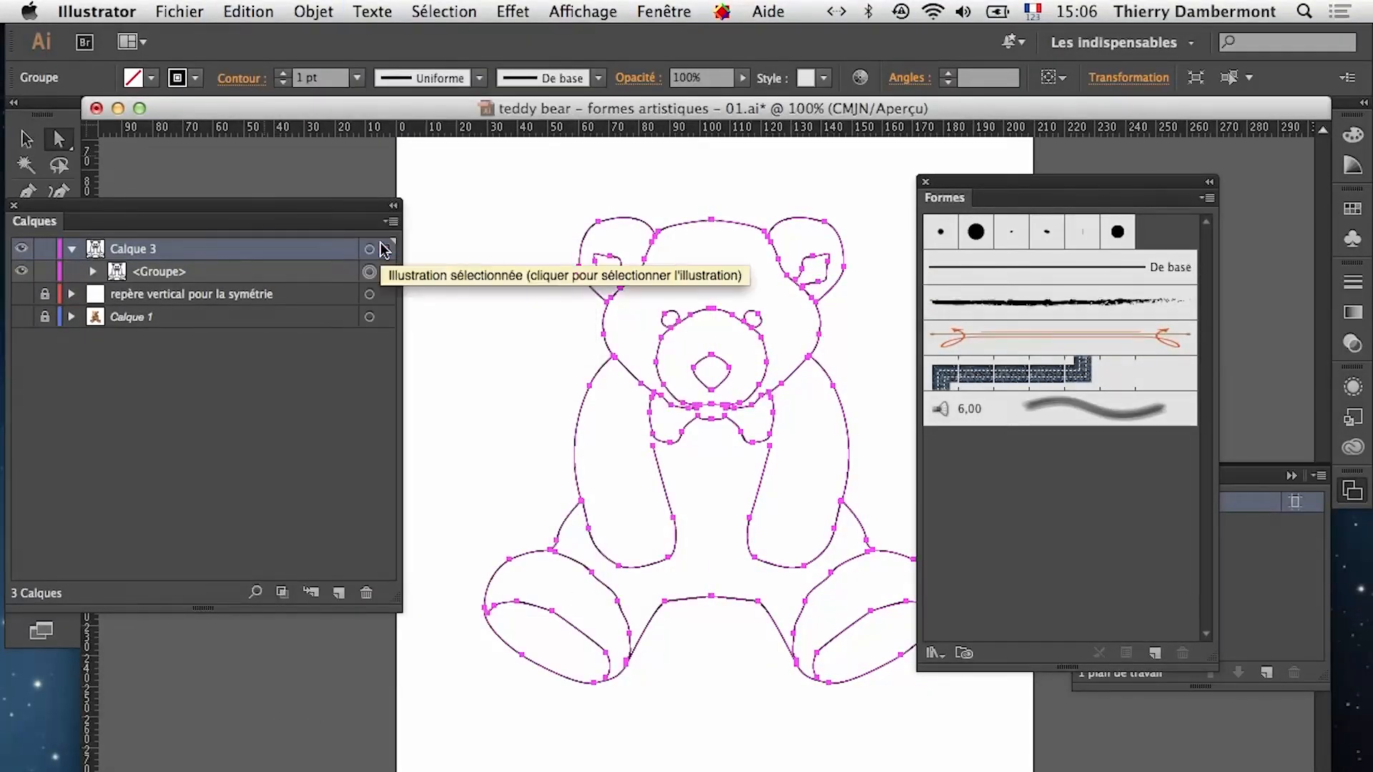
click(1052, 314)
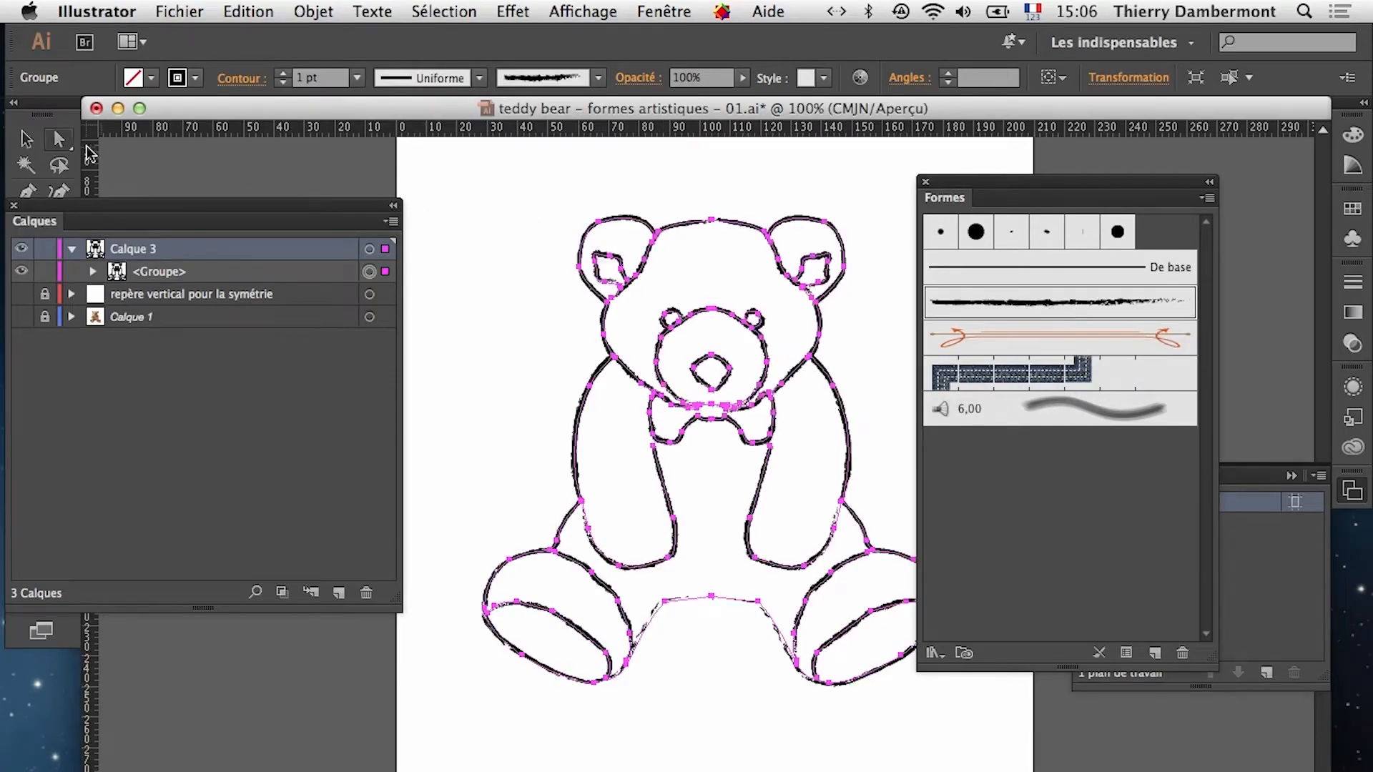
click(27, 139)
click(484, 413)
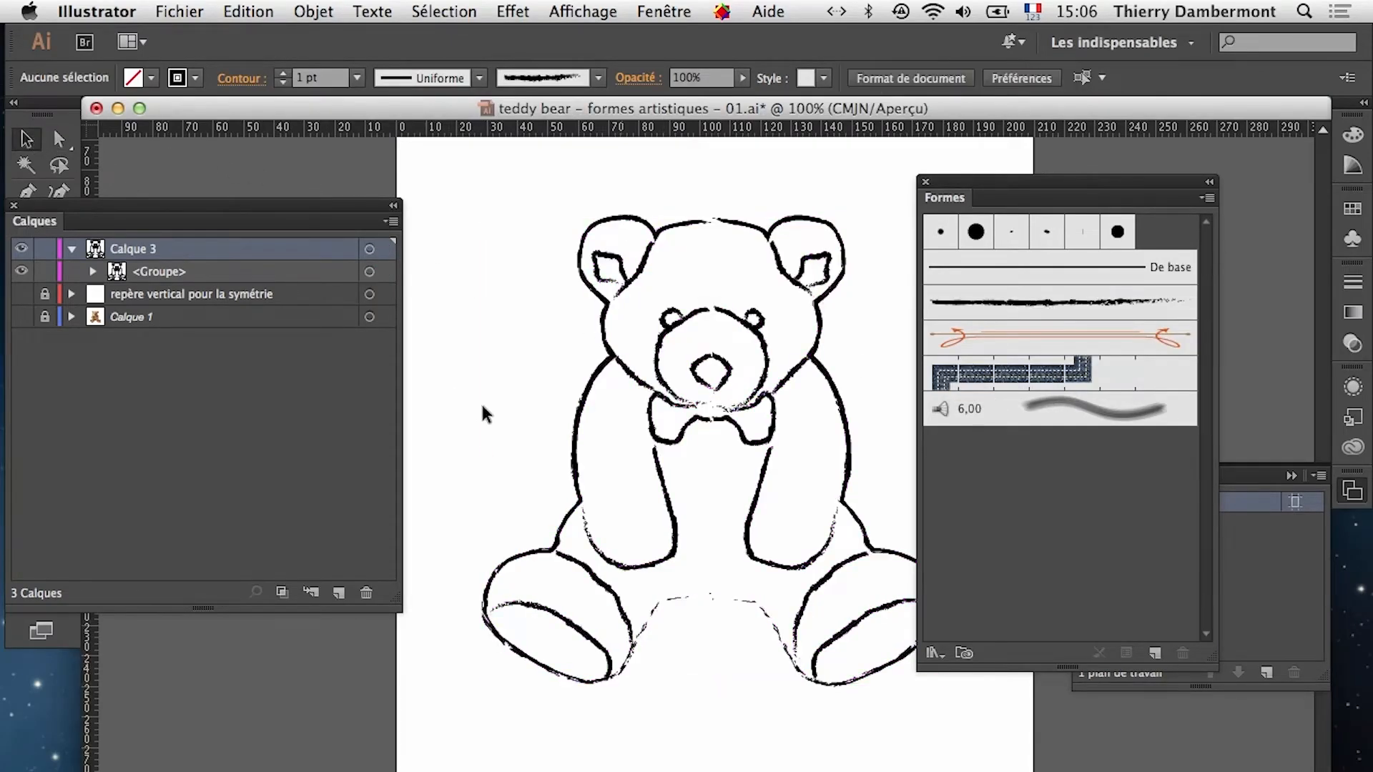
Examine the brushed strokes up close around the nose, muzzle, bow tie and eyes, moving the layers palette out of the way
click(757, 438)
click(751, 436)
click(673, 493)
click(647, 479)
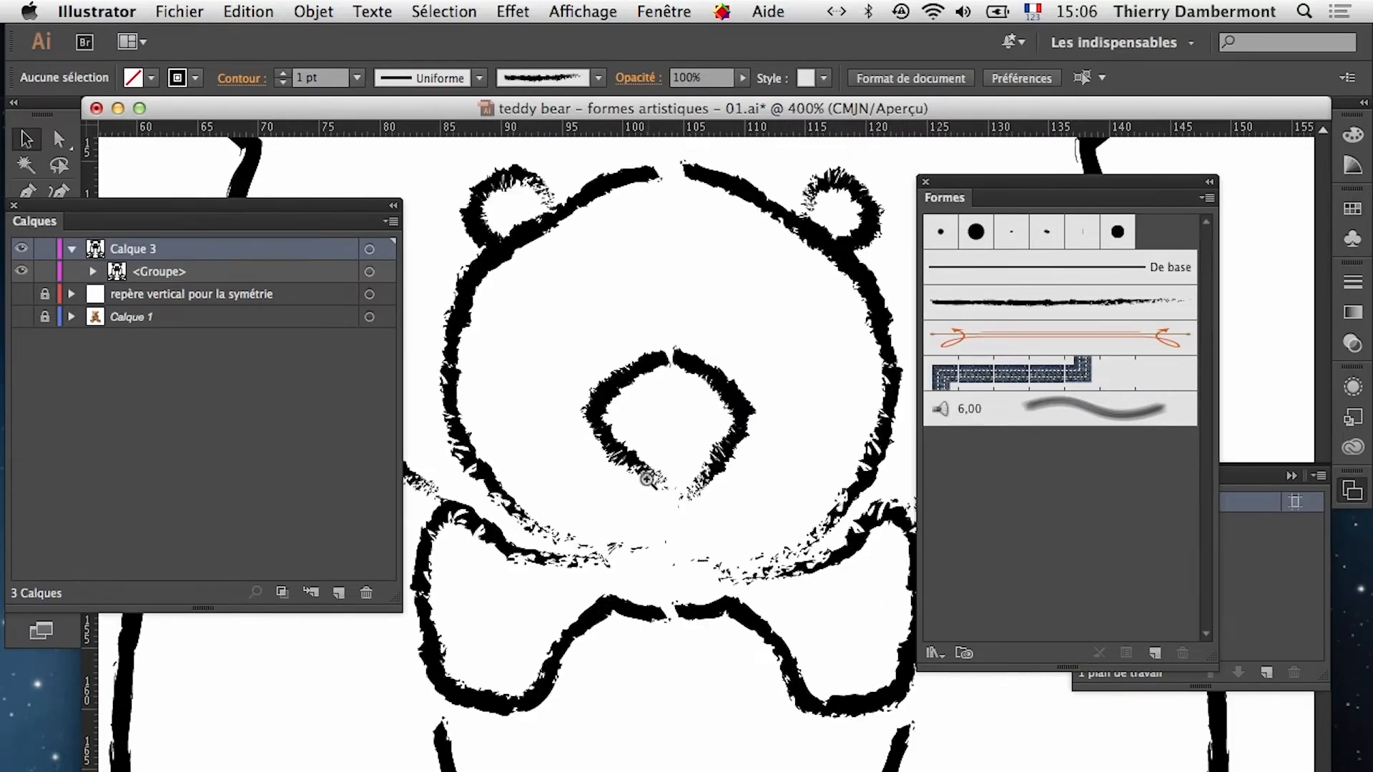
drag(686, 522, 646, 465)
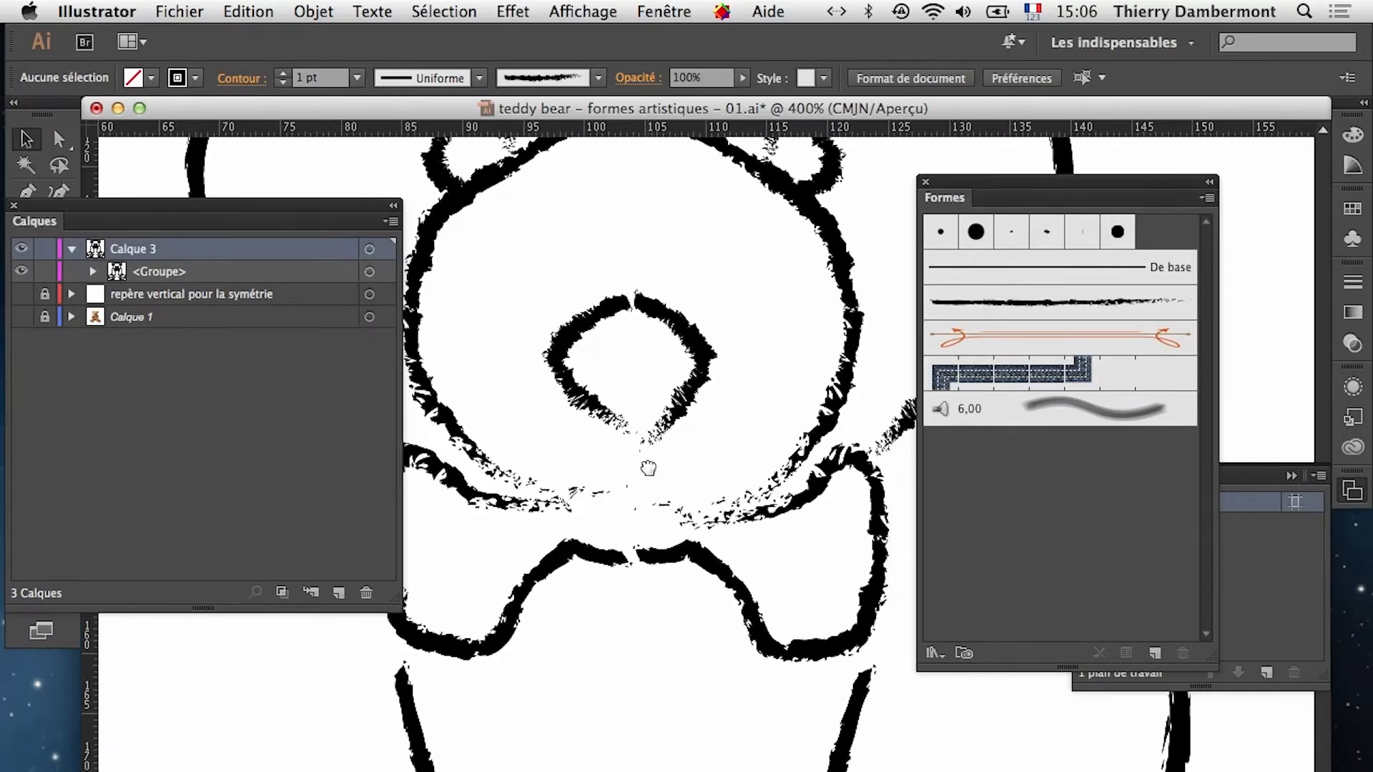
drag(680, 582, 640, 476)
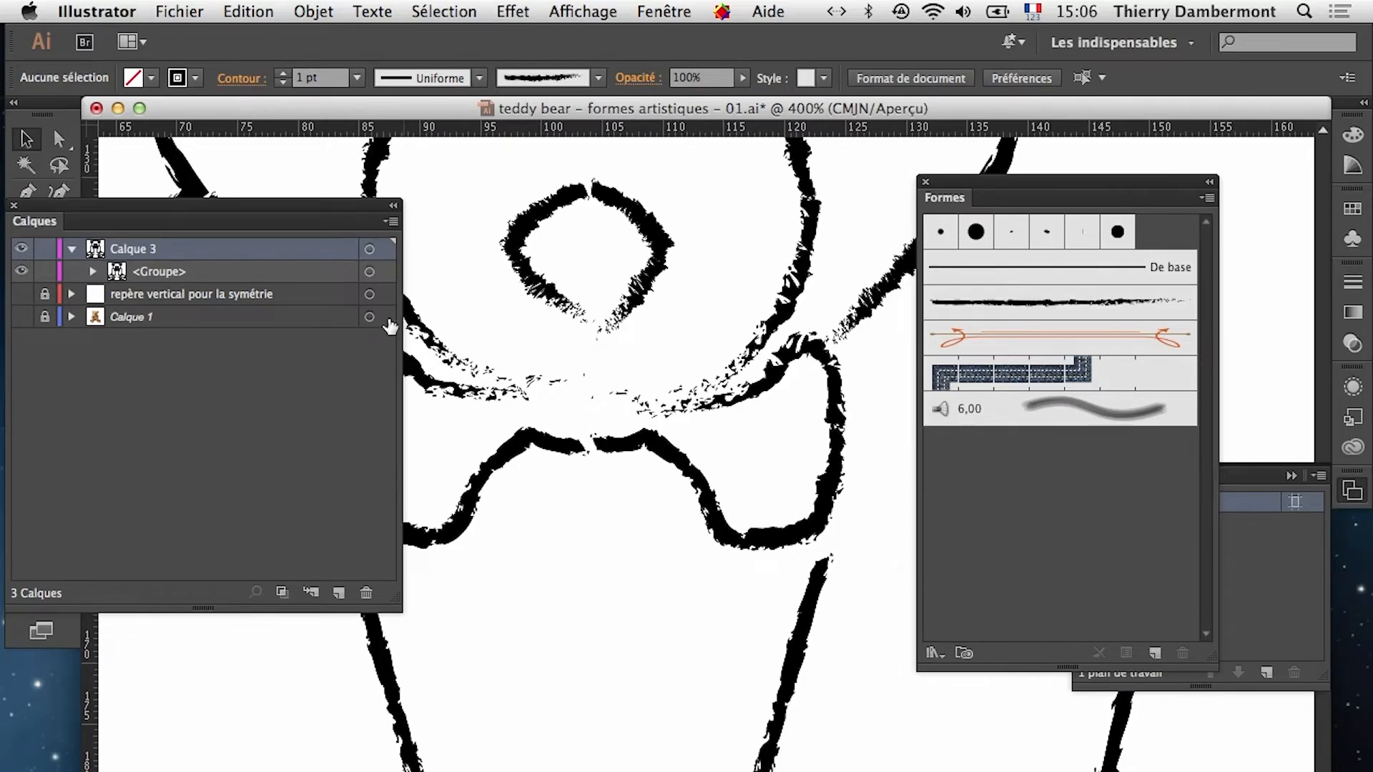
drag(350, 213, 260, 581)
drag(542, 340, 567, 604)
drag(567, 520, 564, 570)
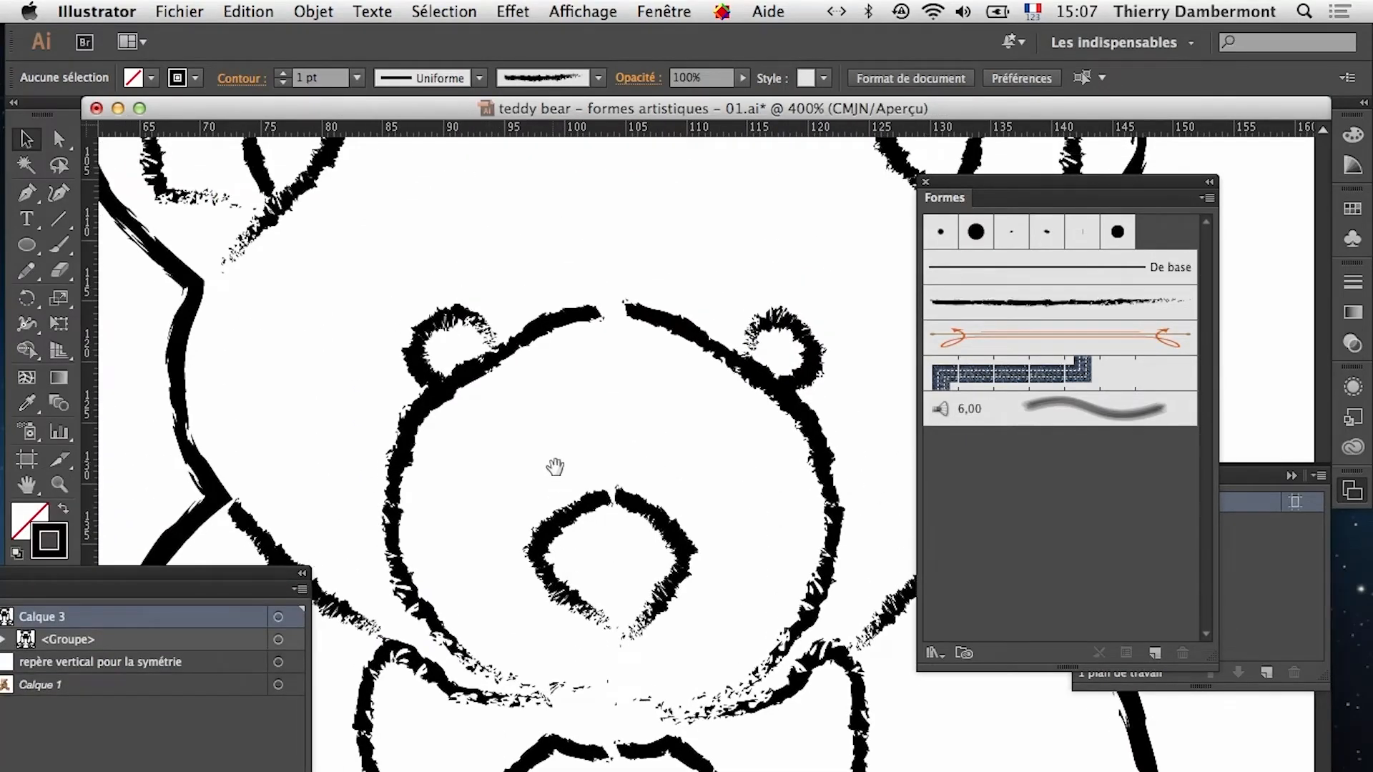
drag(555, 466, 560, 531)
drag(575, 377, 518, 469)
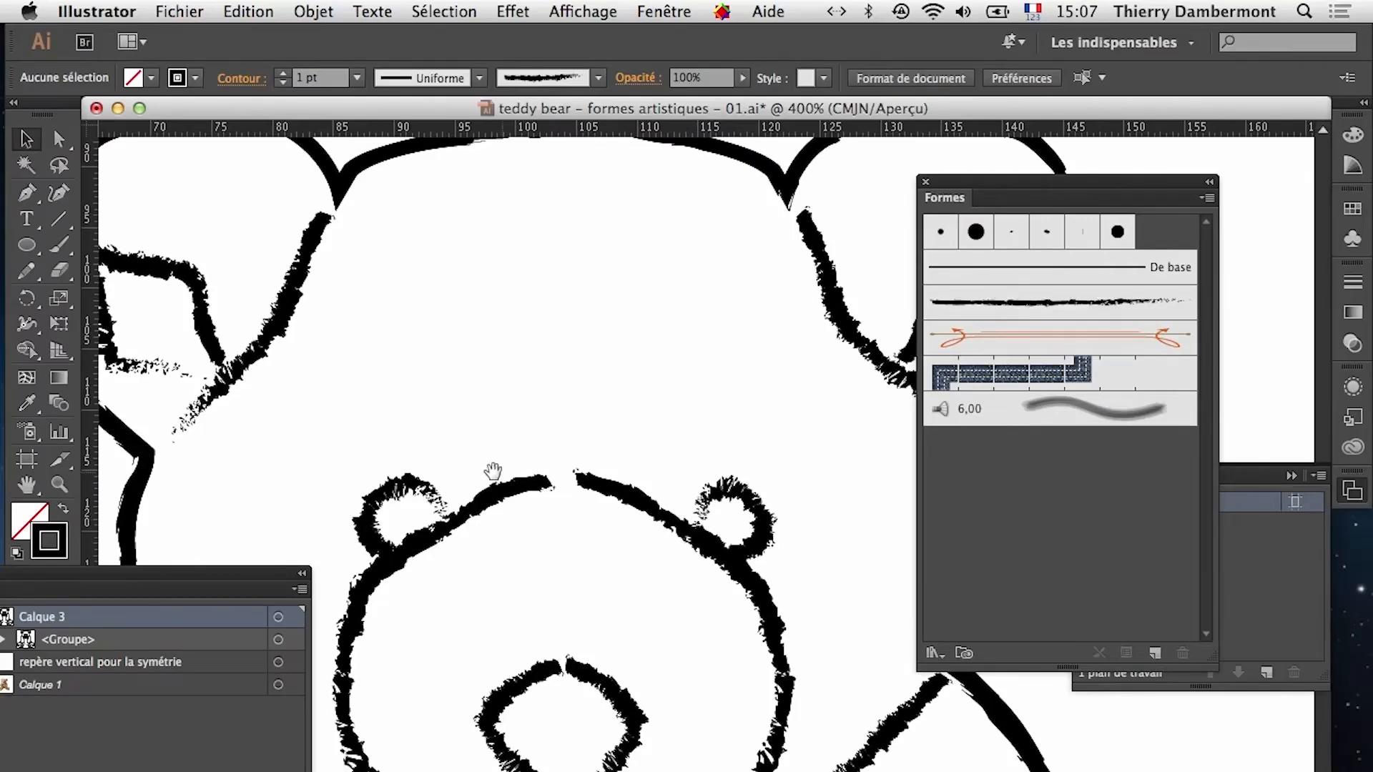
alt+super+click(514, 474)
Move the brushes palette lower and examine the strokes of the ears and the top of the head, then view the whole bear again
drag(980, 193, 773, 547)
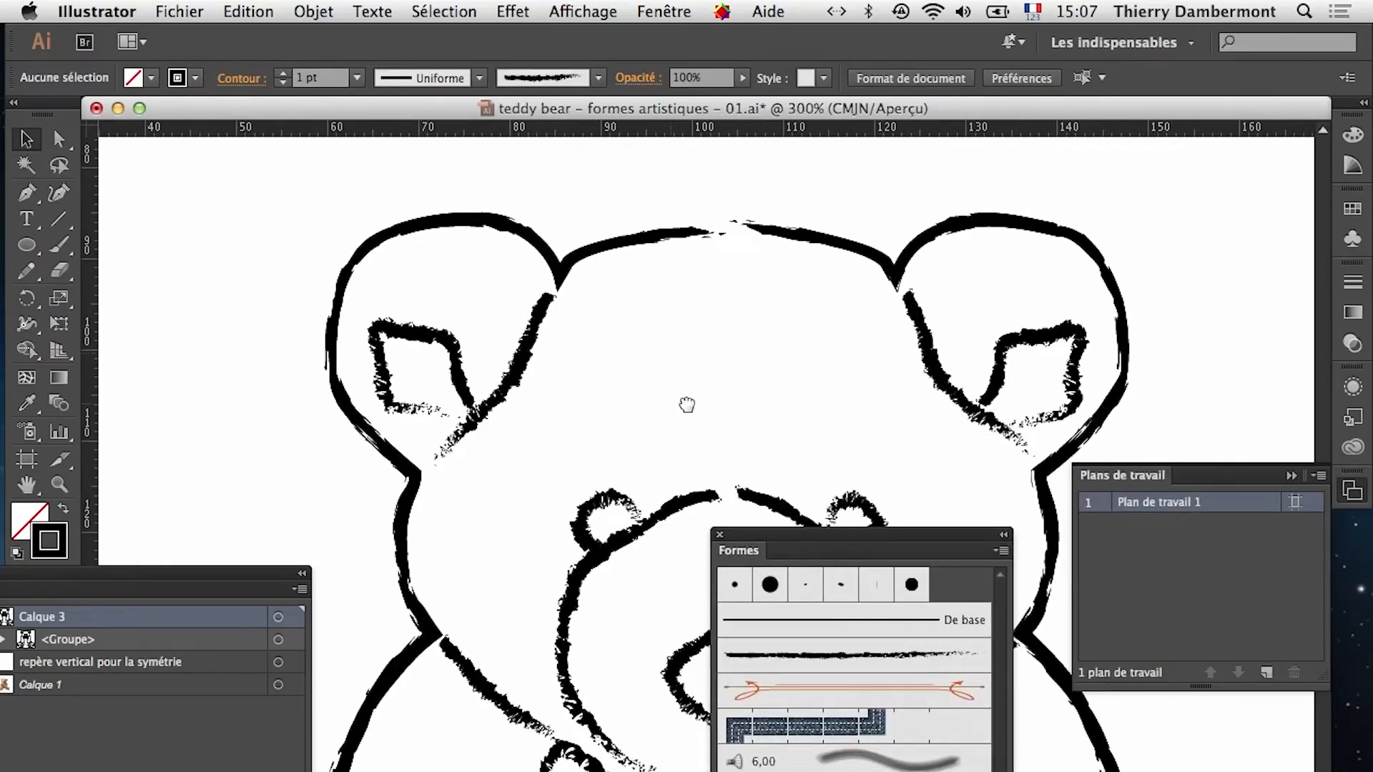
drag(687, 401, 591, 361)
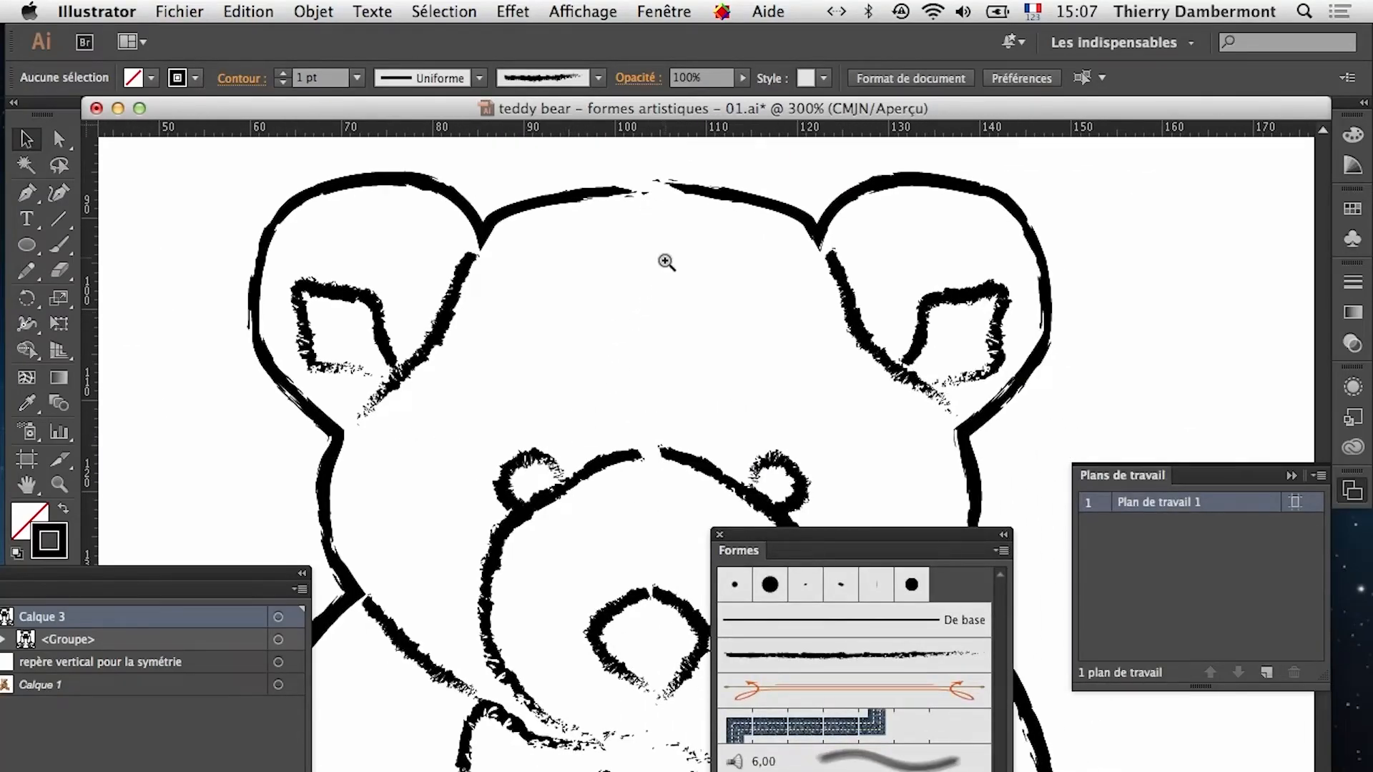
click(666, 262)
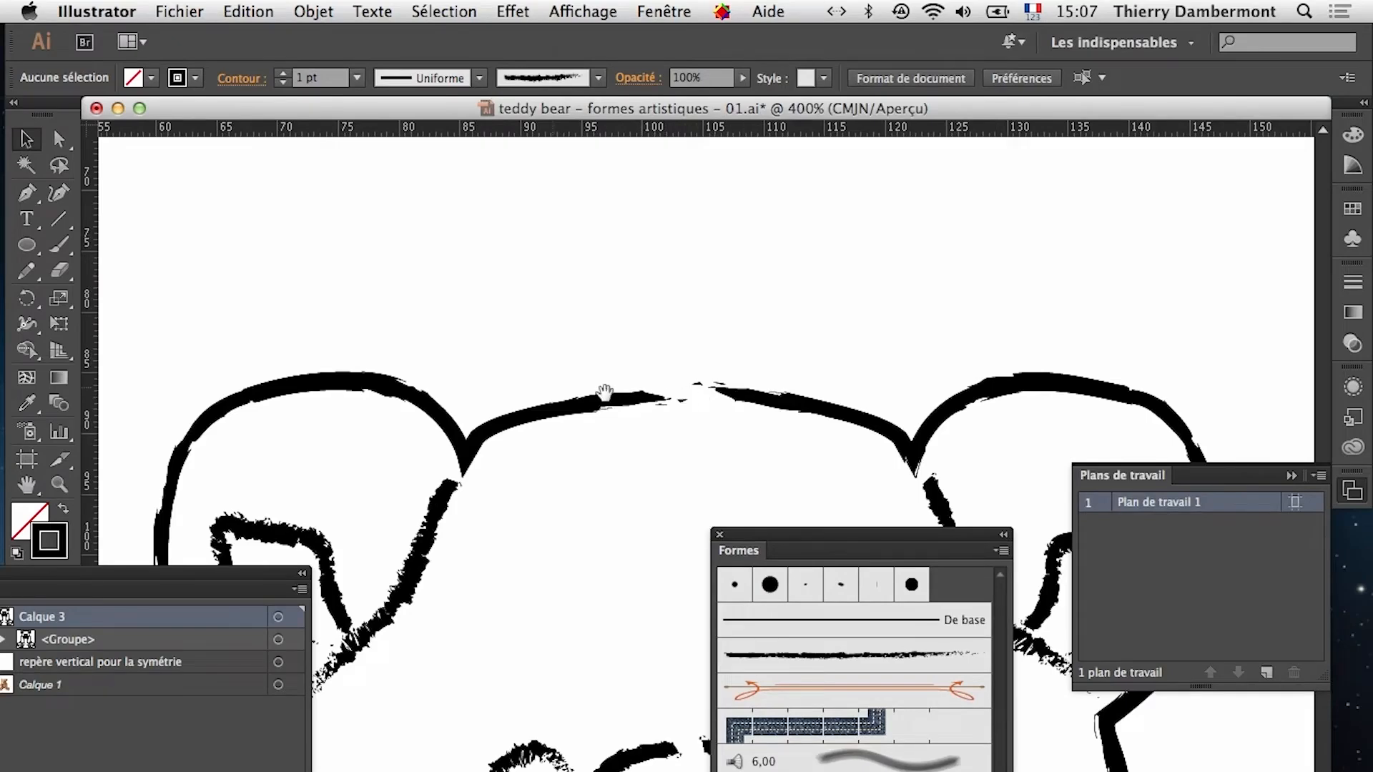
drag(415, 379, 426, 208)
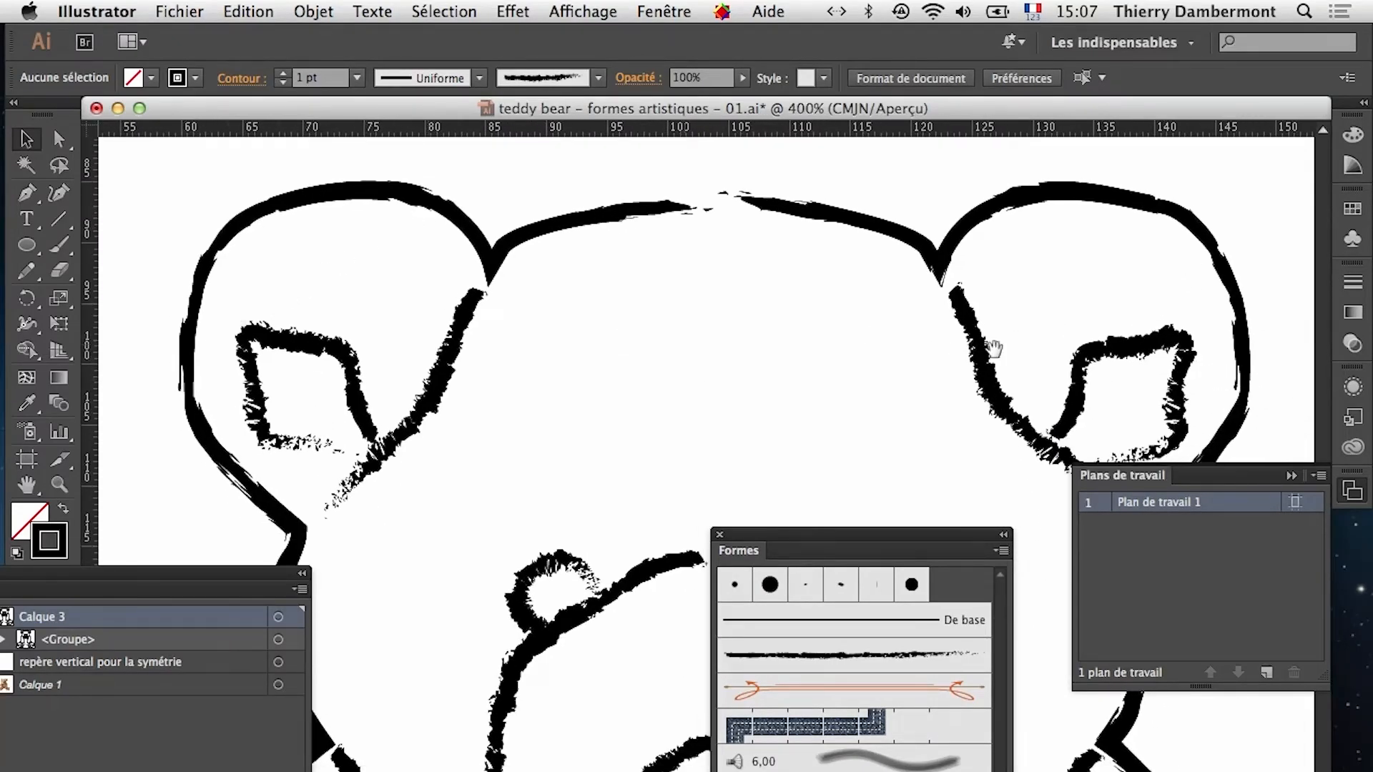
alt+super+click(721, 429)
alt+super+click(720, 431)
alt+super+click(720, 436)
alt+super+click(719, 447)
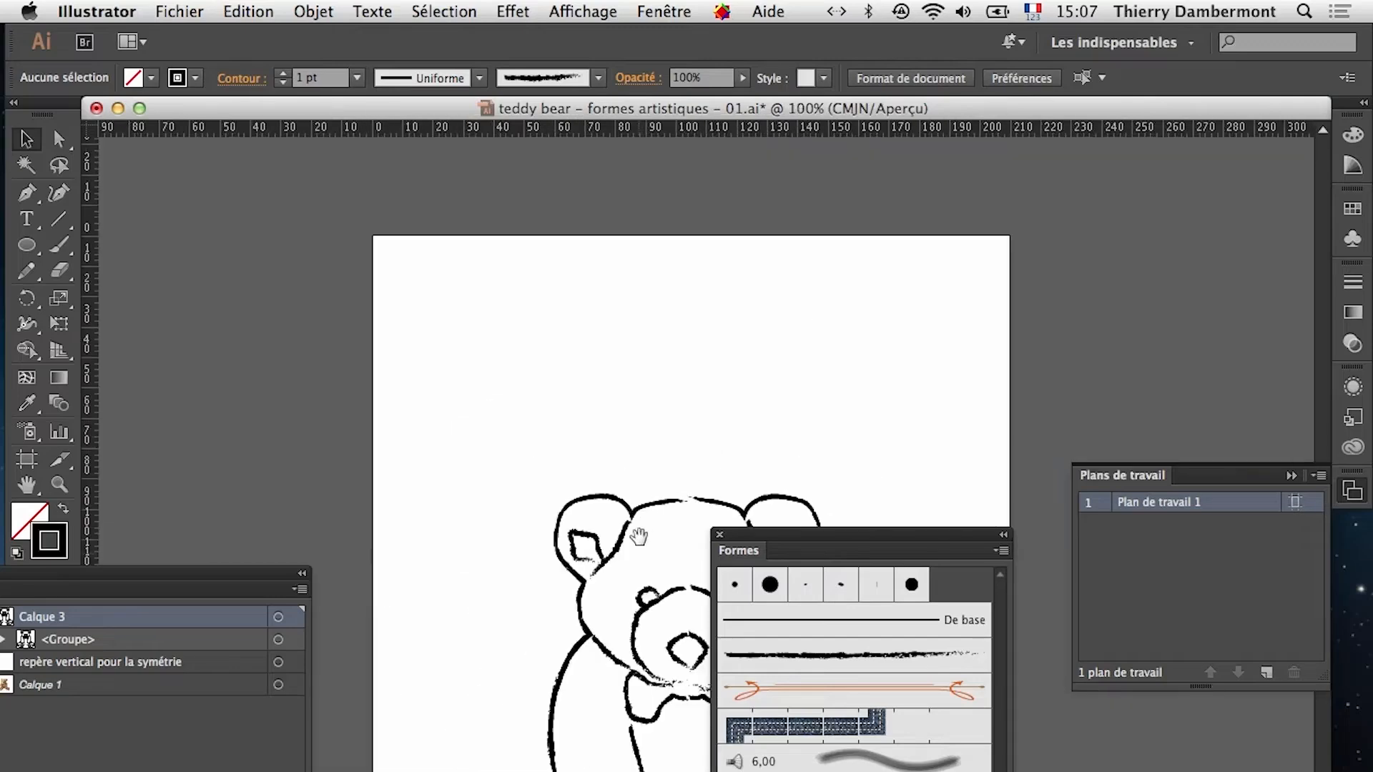
drag(640, 541, 520, 260)
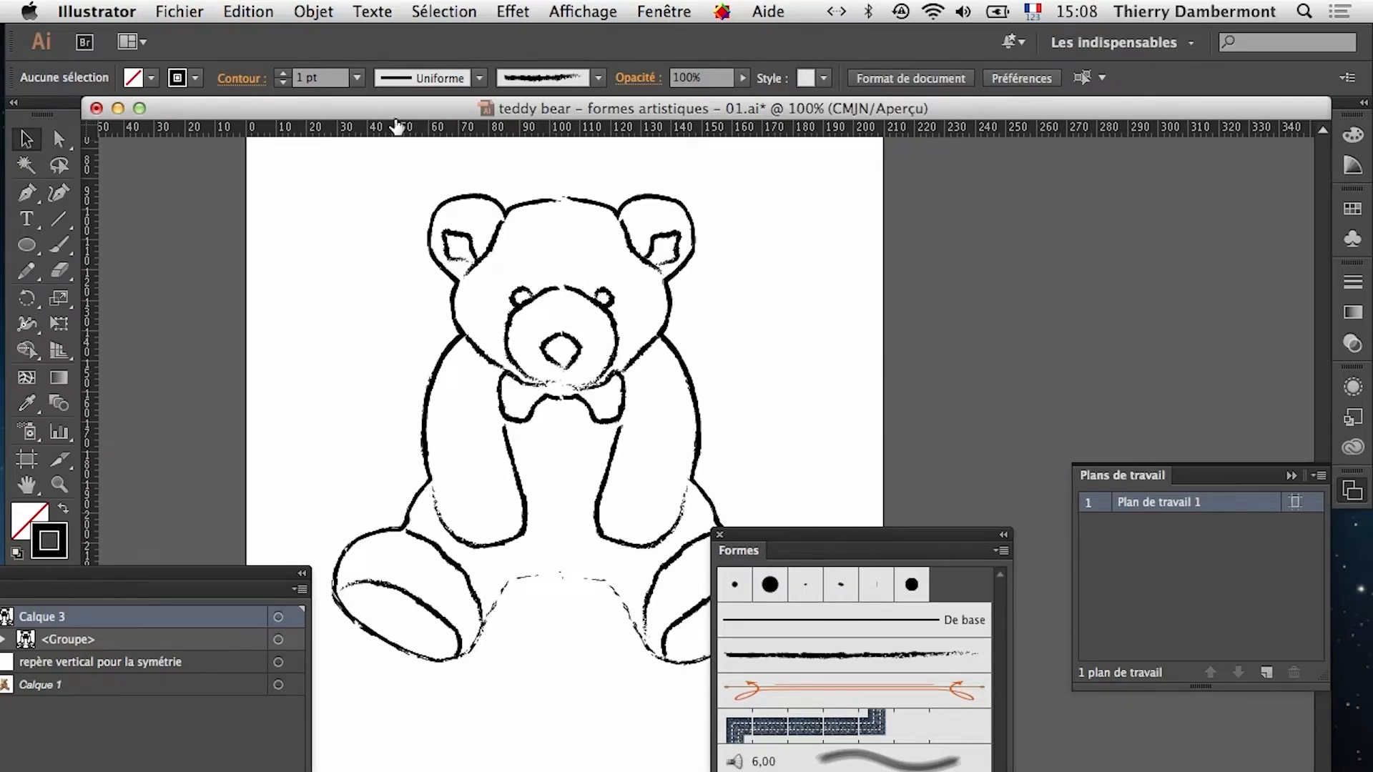
Save the drawing as a new file named "teddy bear - formes artistiques - 02.ai" in the mercredi-AI folder
click(180, 11)
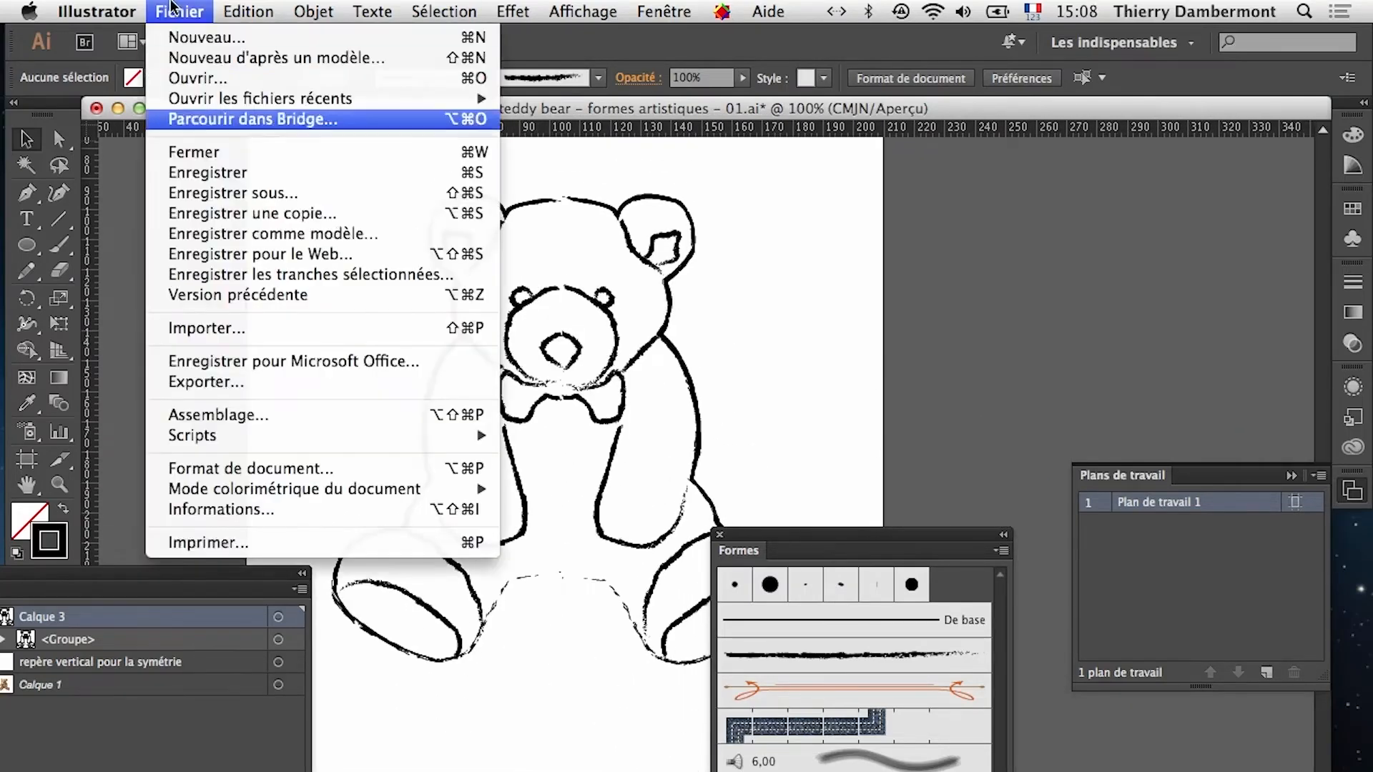
click(230, 192)
click(842, 127)
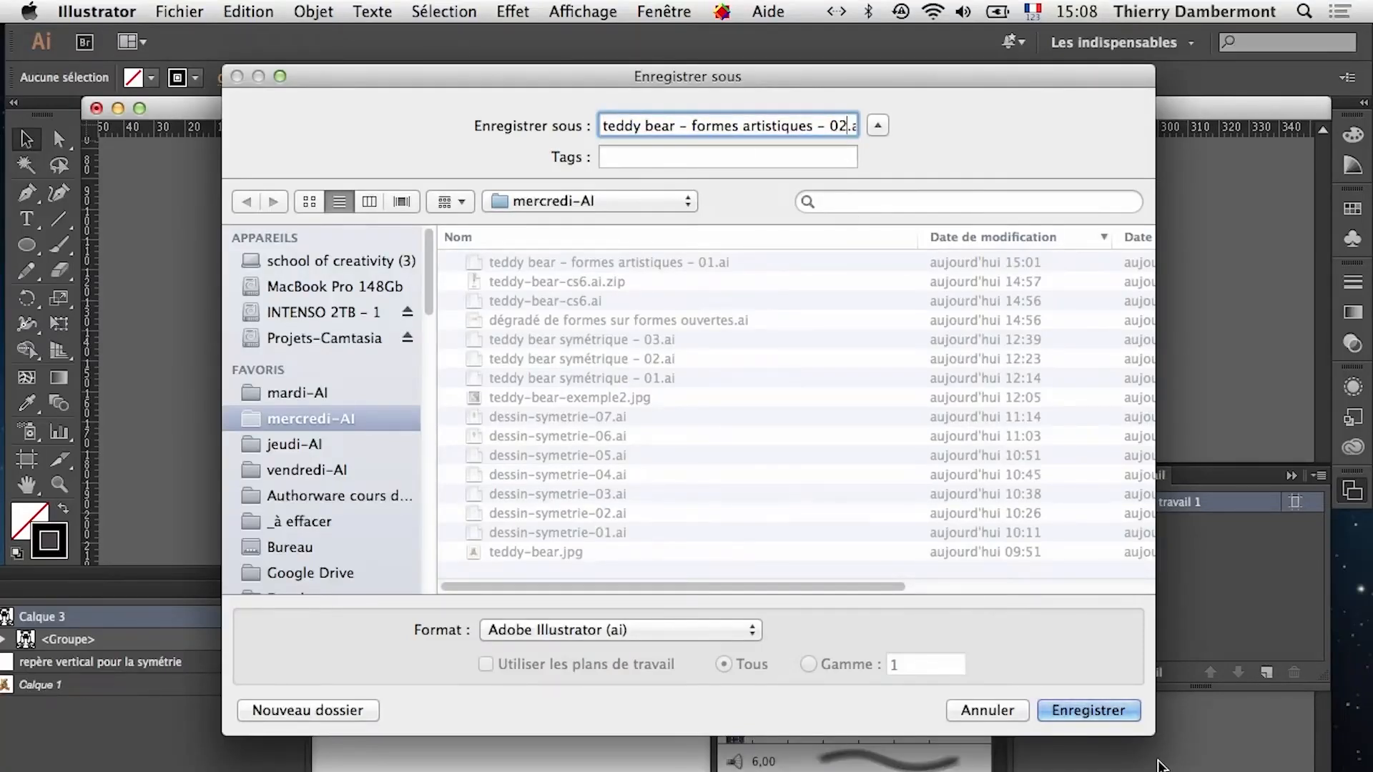
click(1116, 710)
click(1128, 692)
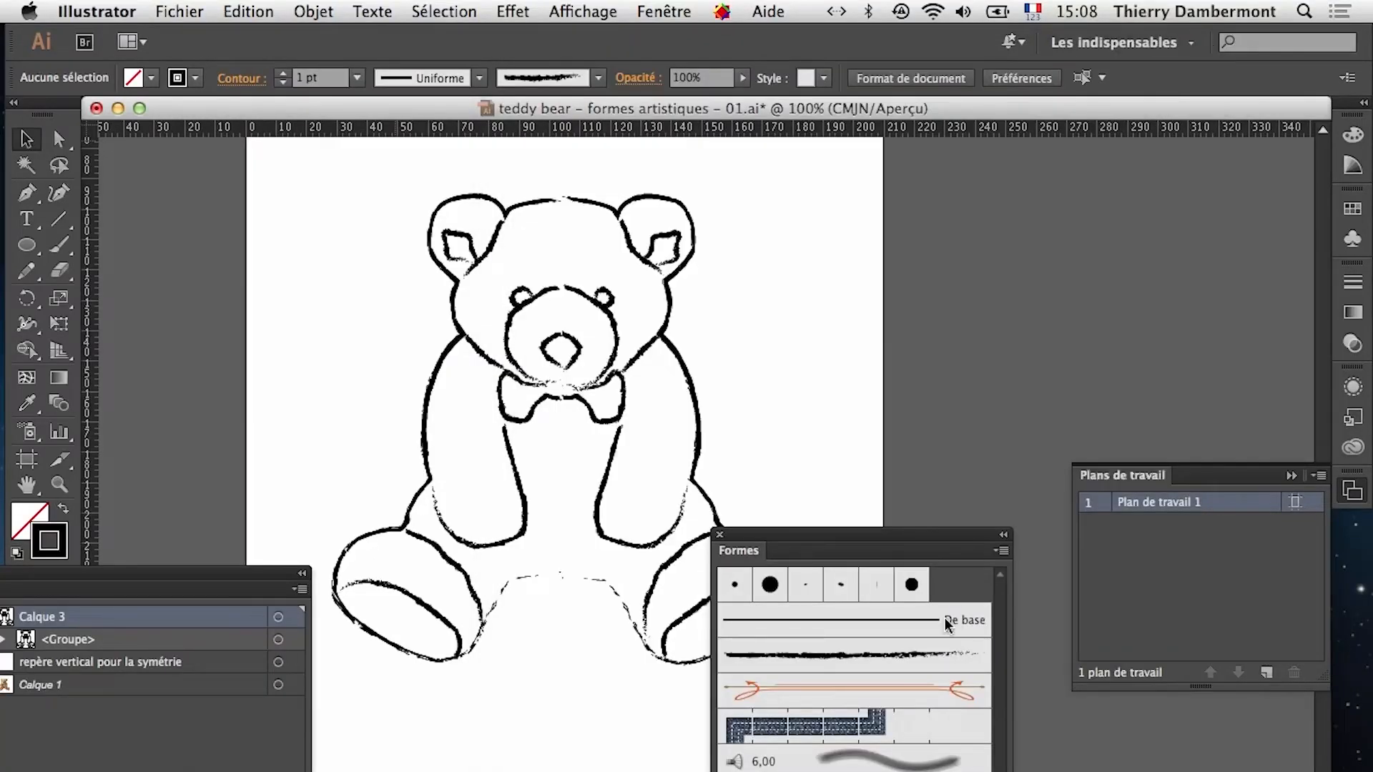
Move the brushes palette up beside the bear and reduce its height
drag(826, 535, 916, 150)
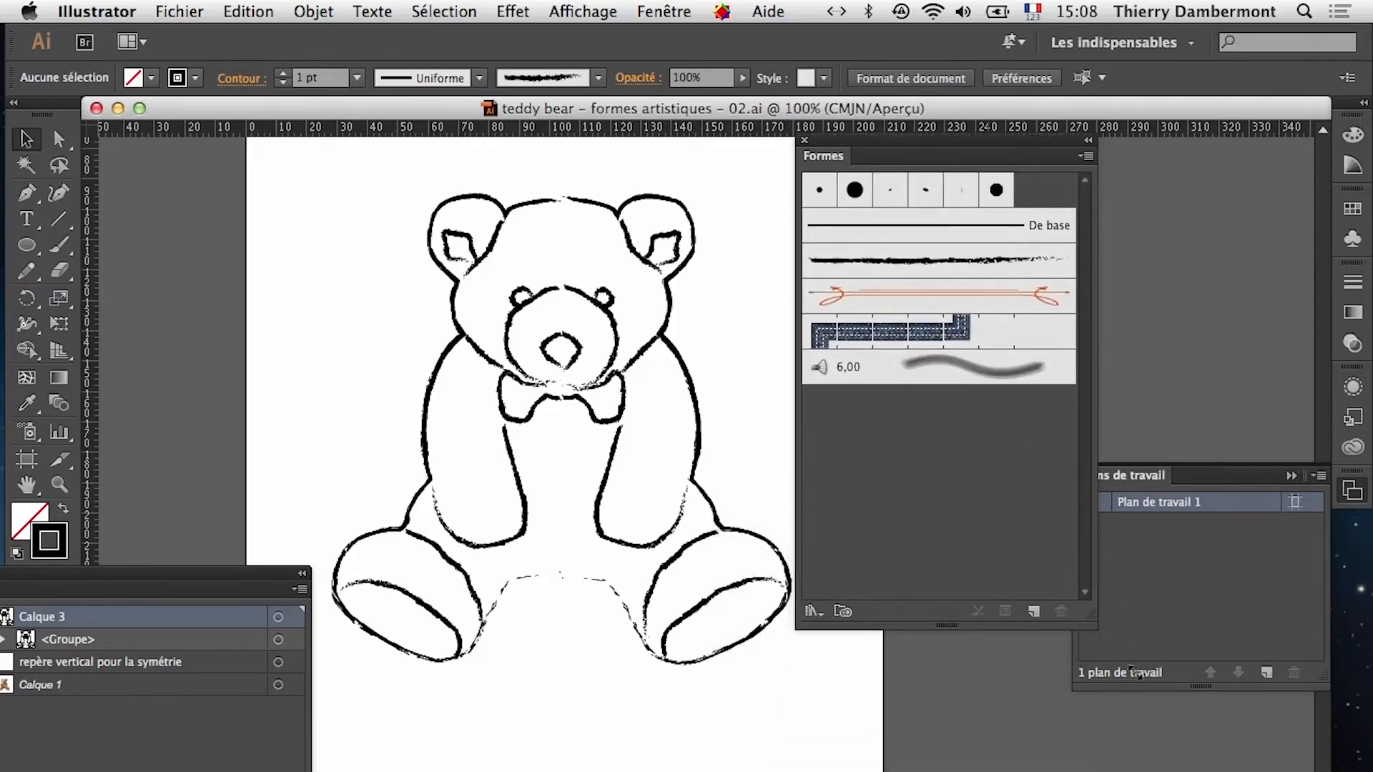
drag(1082, 614, 1106, 477)
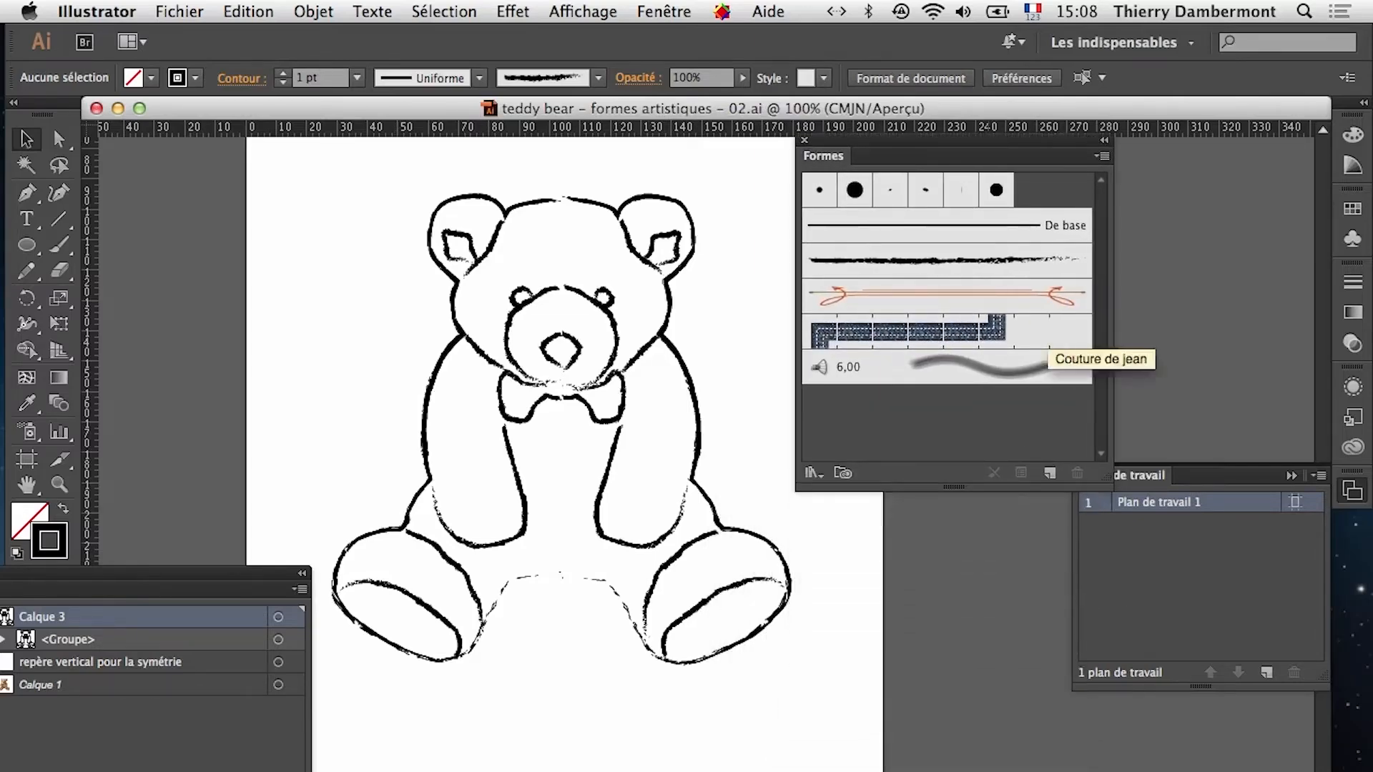
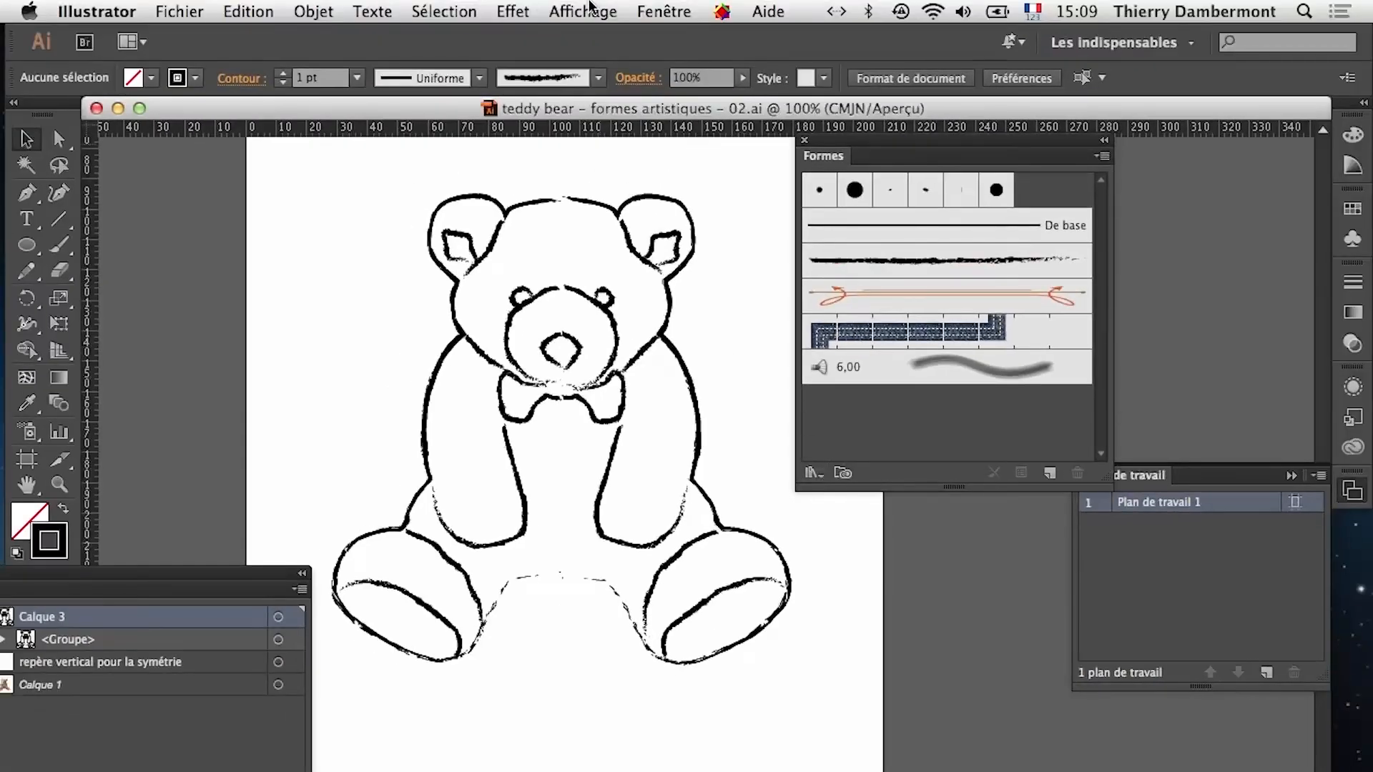
click(642, 9)
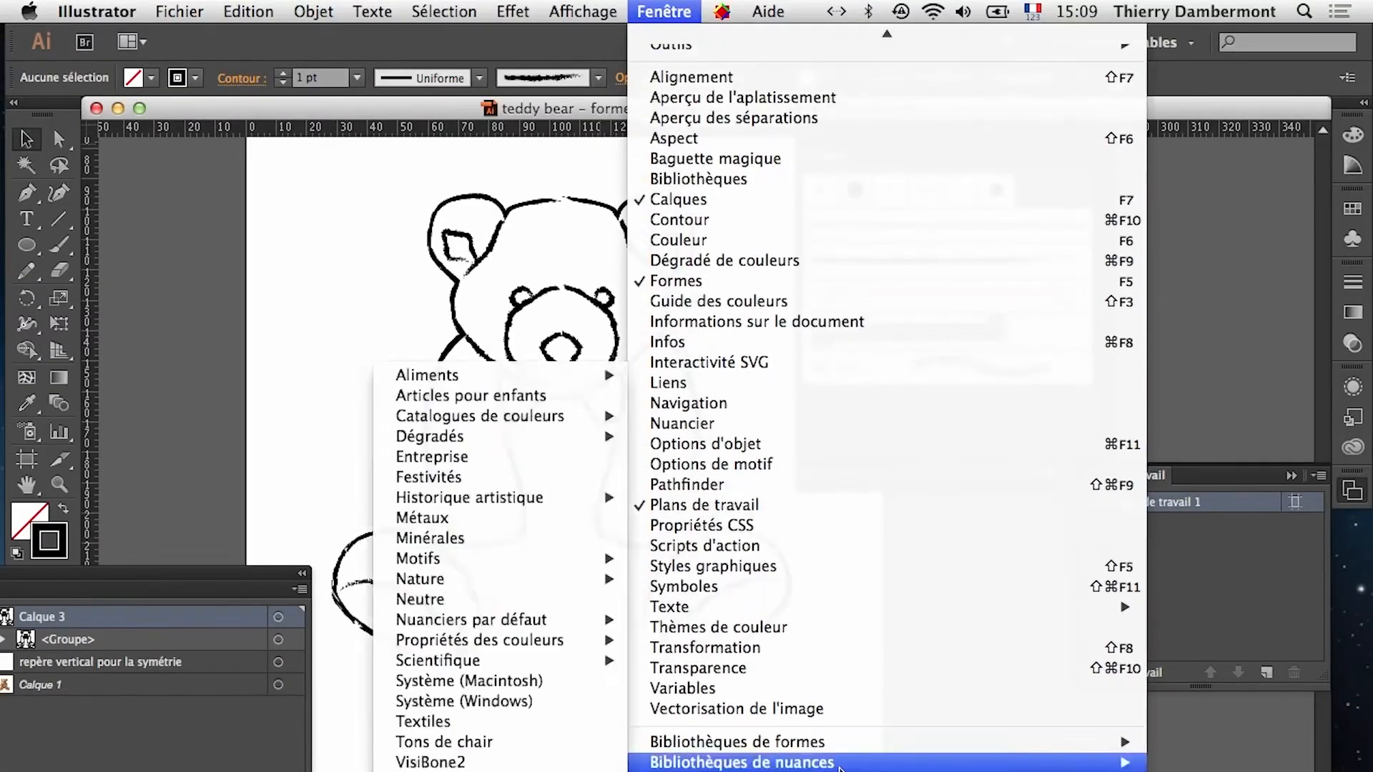
mouse_move(851, 744)
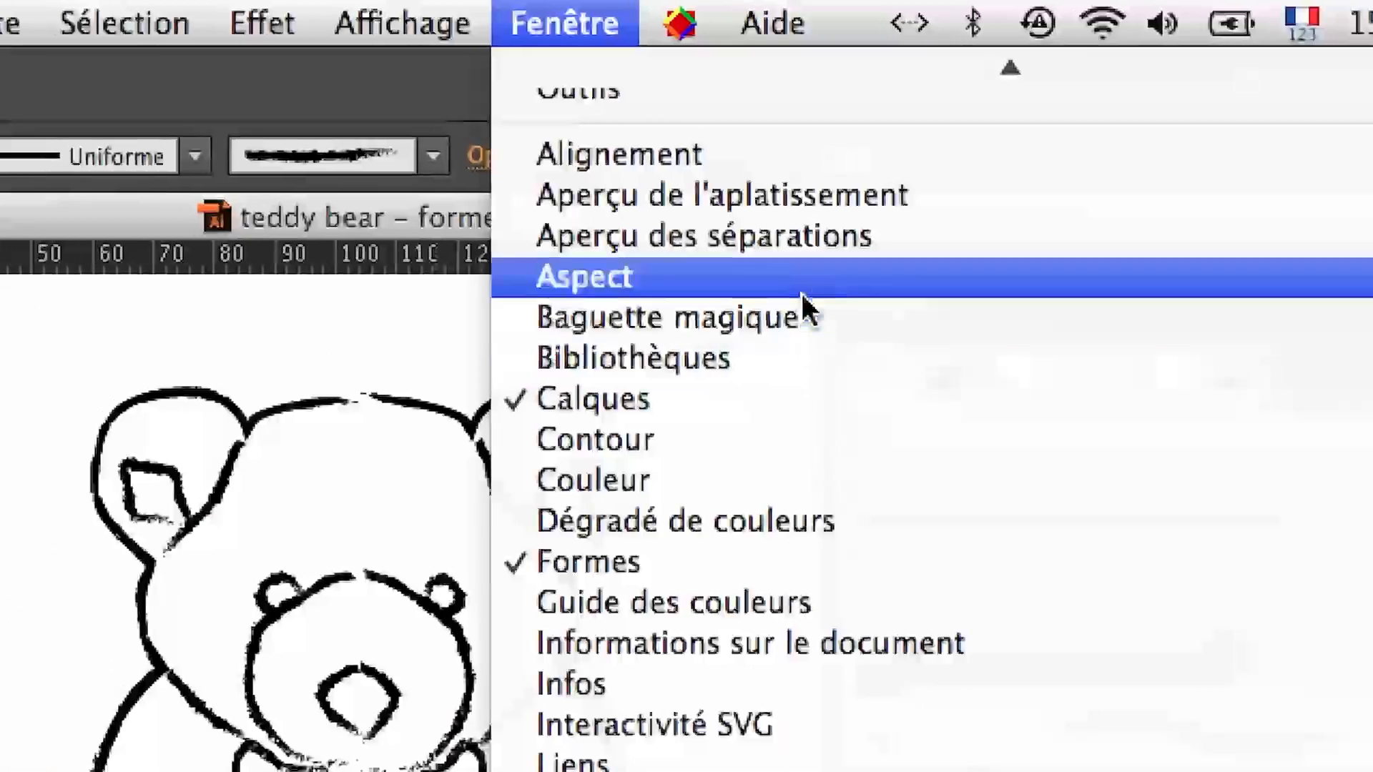
click(723, 22)
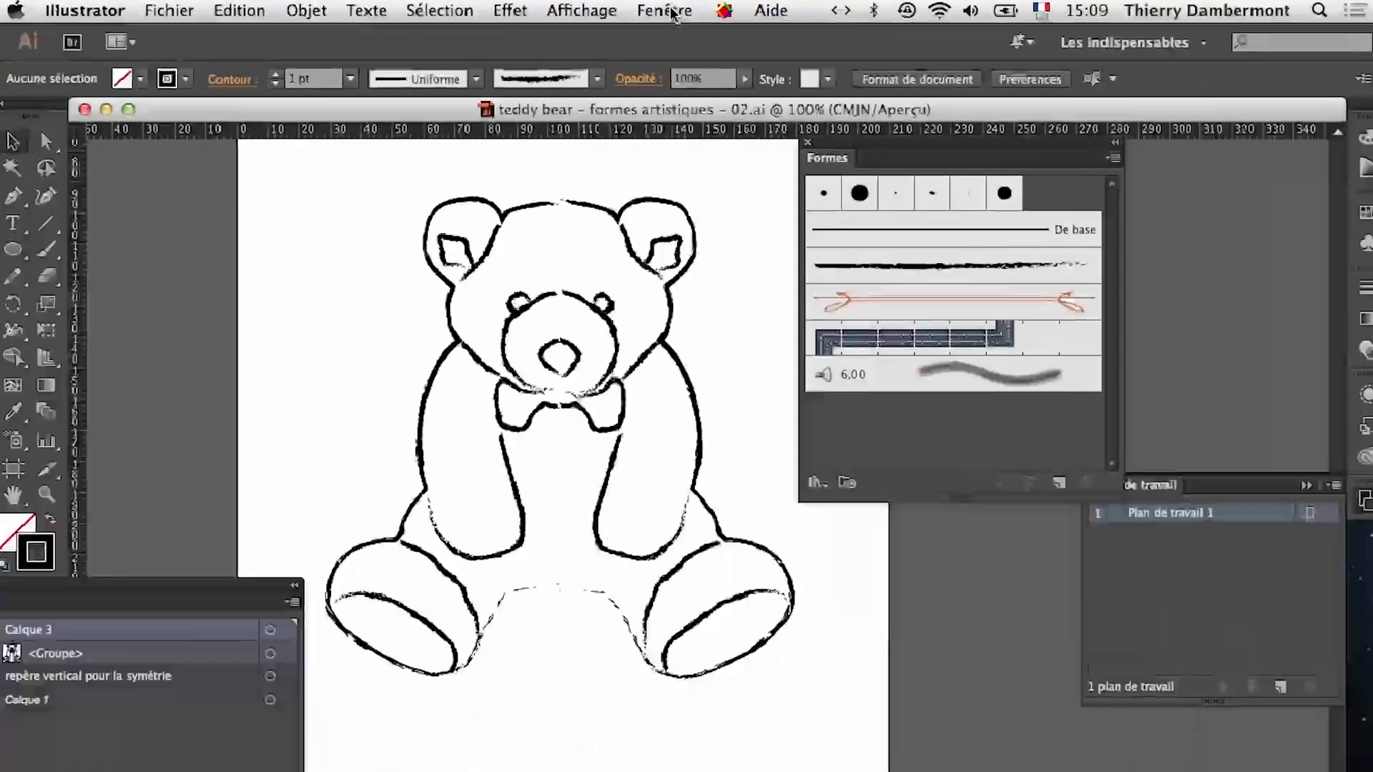
Open the Artistiques_Encre brush library, enlarge its palette and place it and the brushes palette clear of the bear
drag(833, 140, 728, 162)
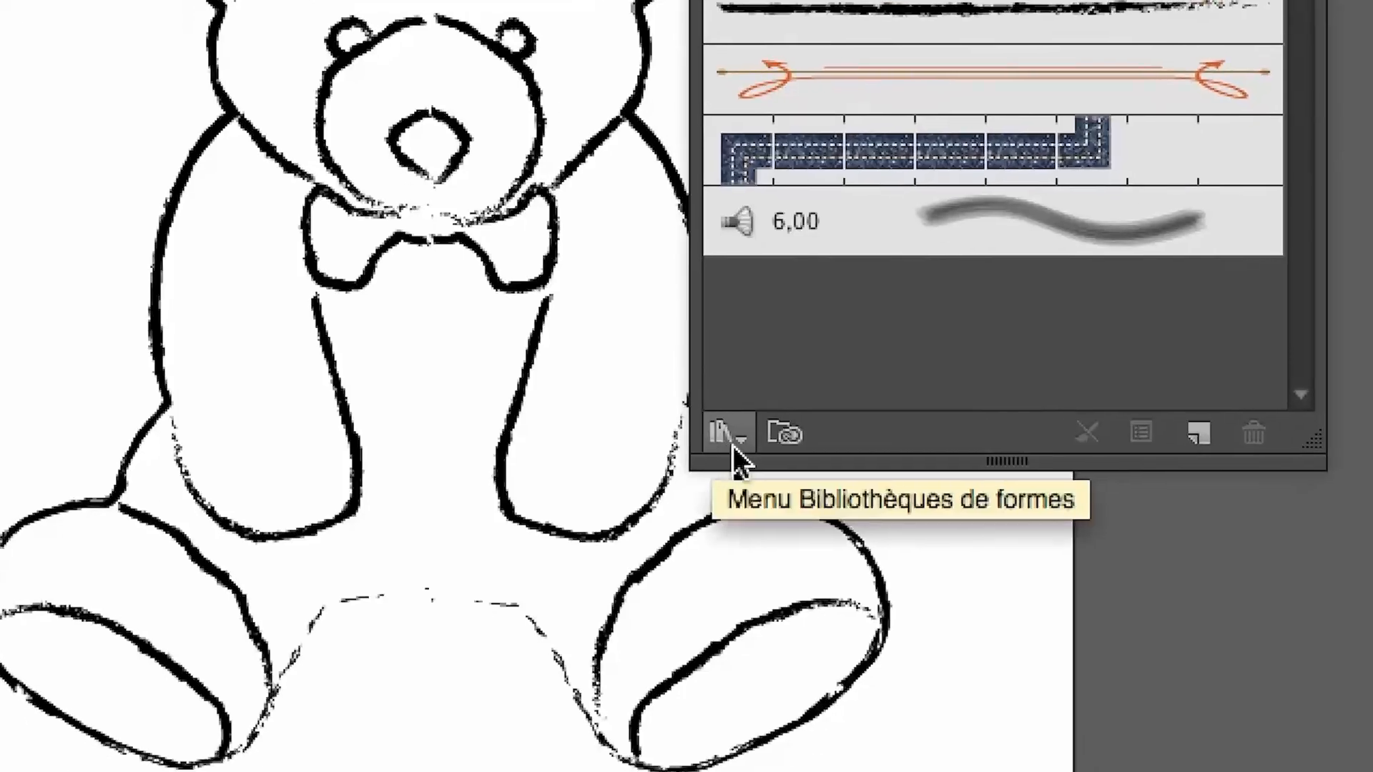
click(709, 495)
mouse_move(778, 552)
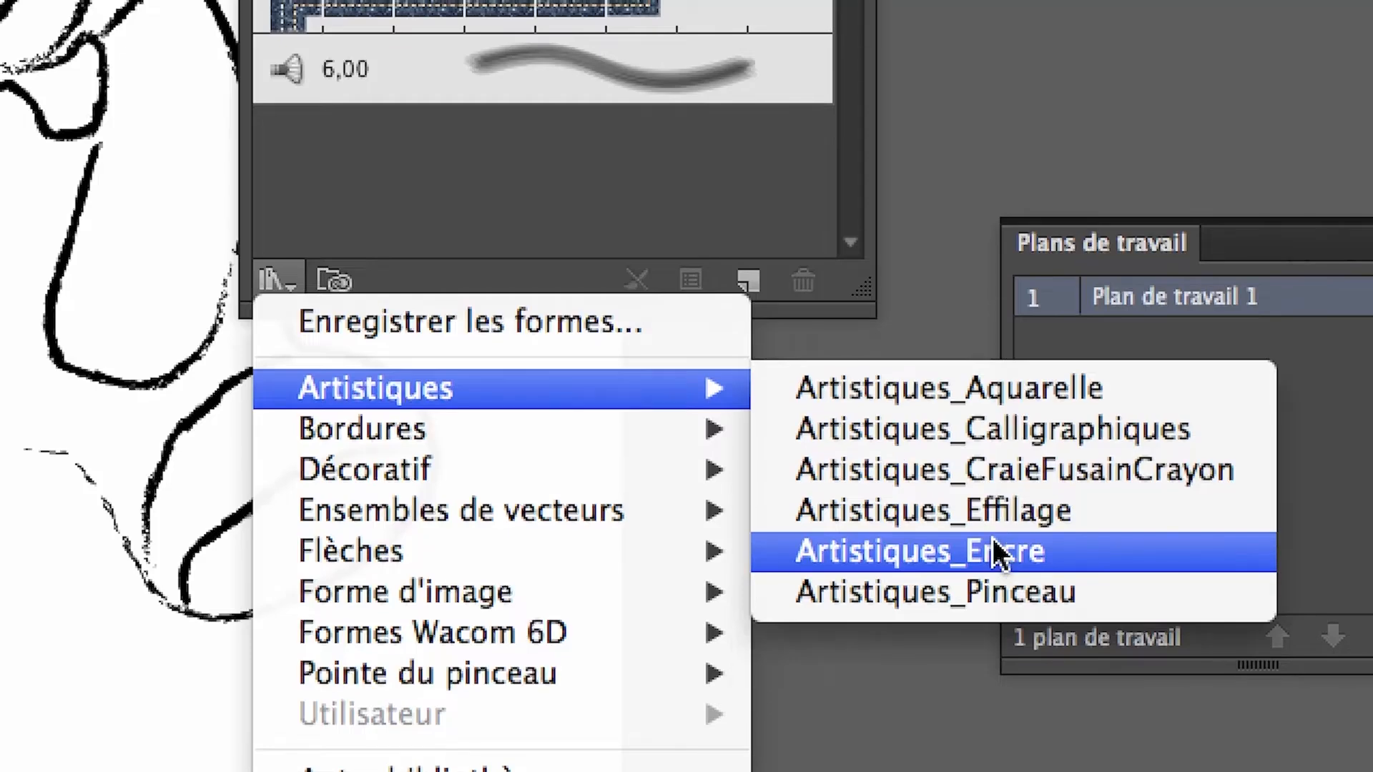
click(993, 537)
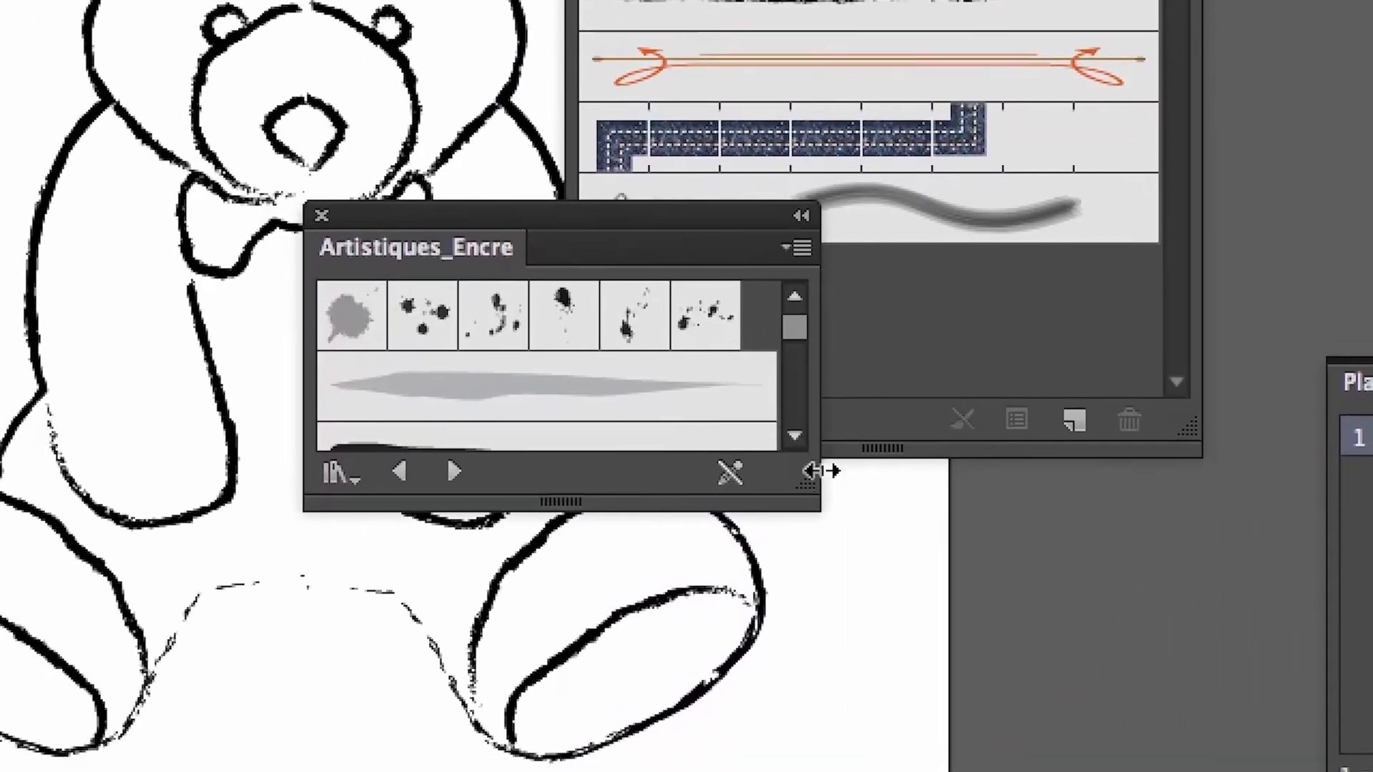
drag(816, 469, 827, 637)
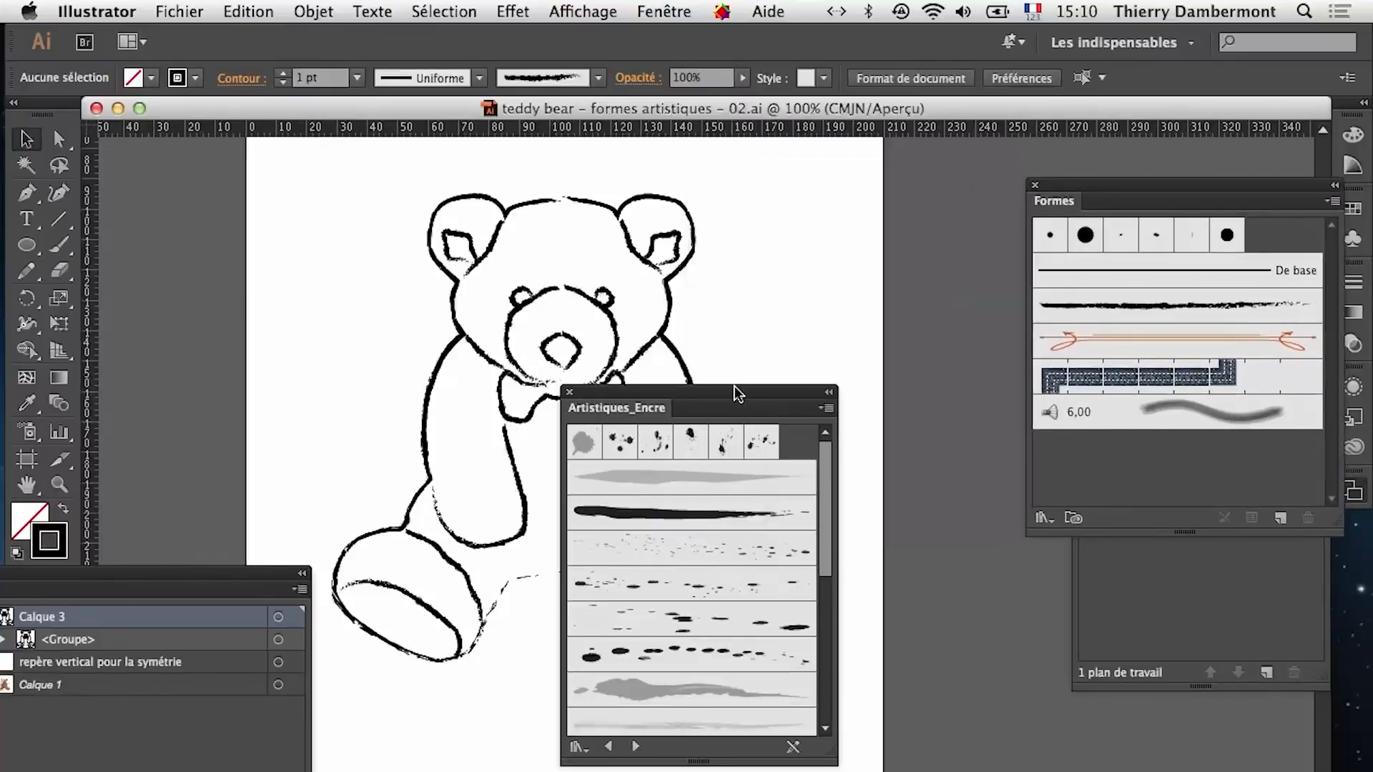
drag(736, 390, 967, 232)
drag(588, 279, 539, 257)
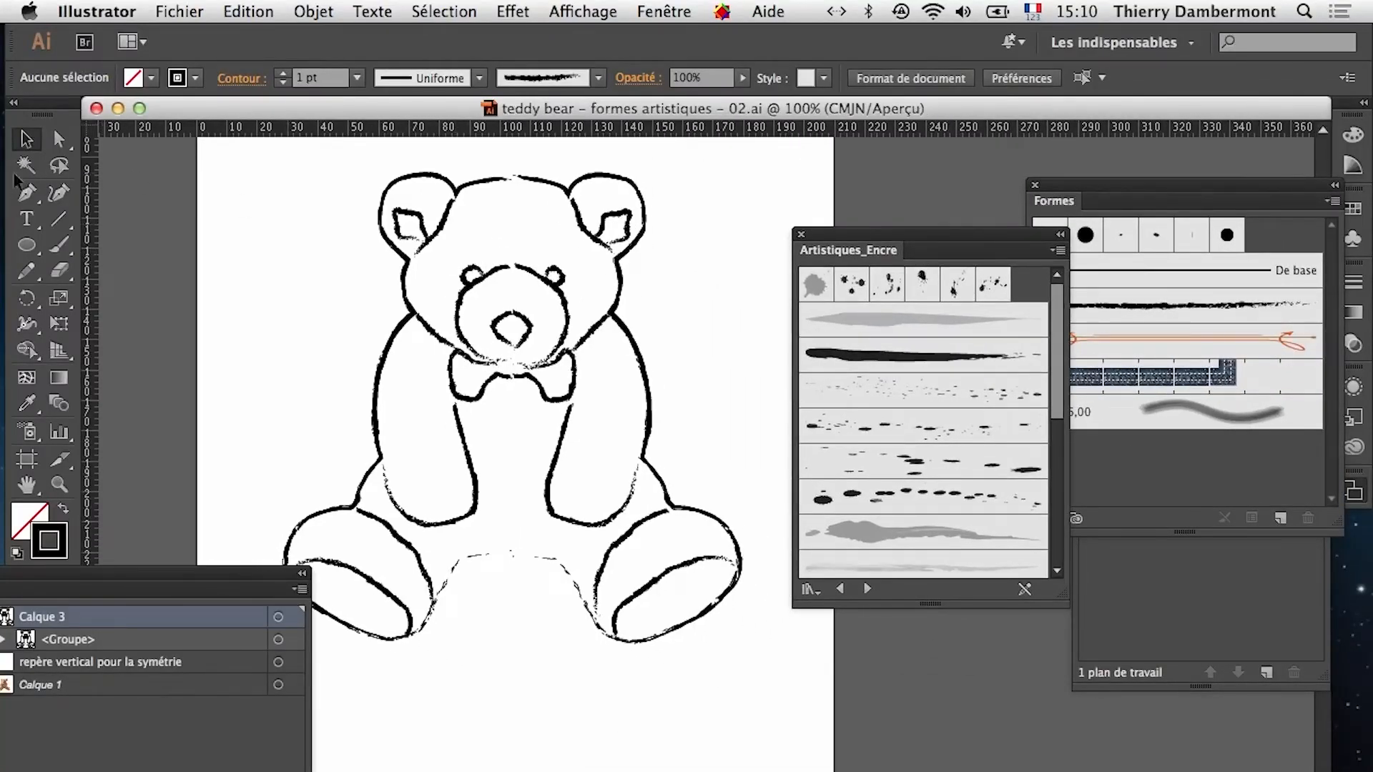
Try the solid tapered, dotted and splattered ink brushes on the whole bear and deselect it
drag(278, 171, 748, 700)
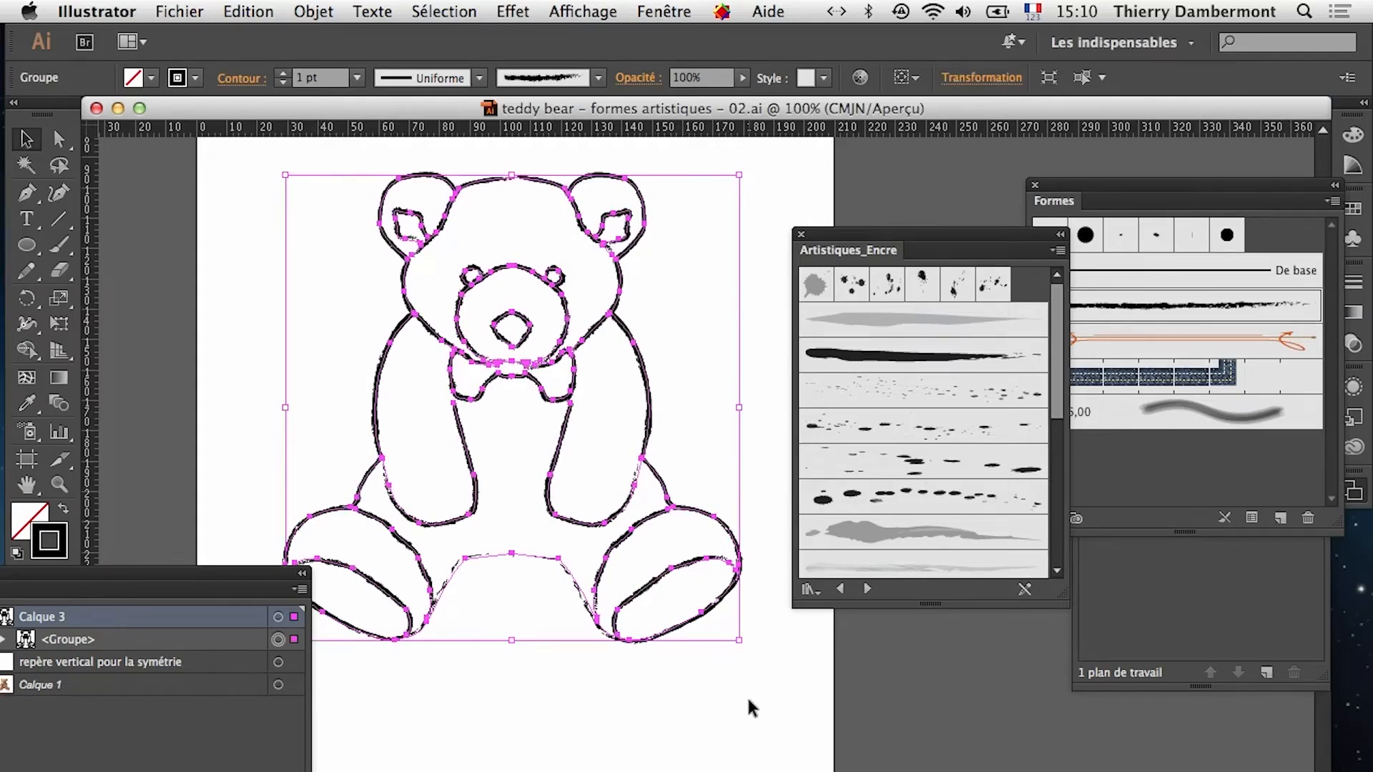
click(878, 366)
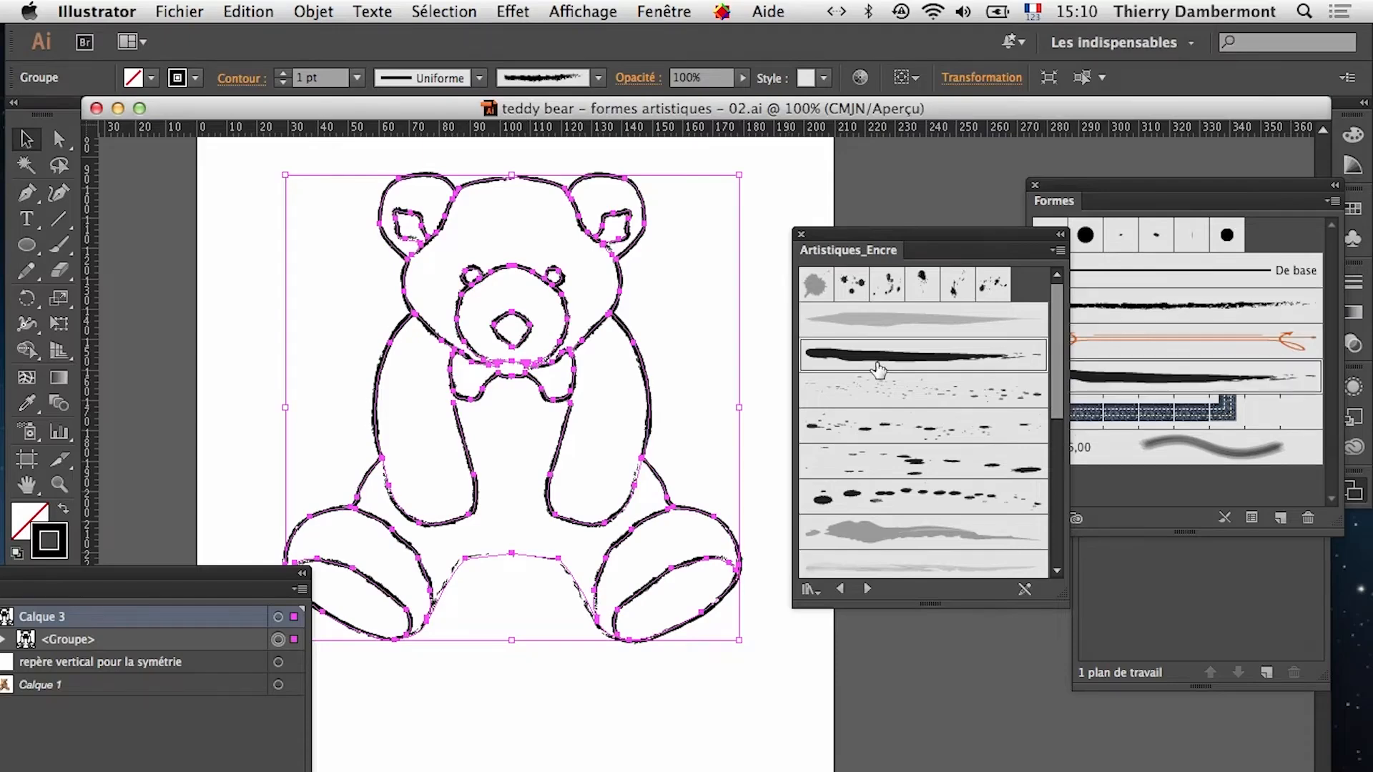
click(886, 504)
click(883, 472)
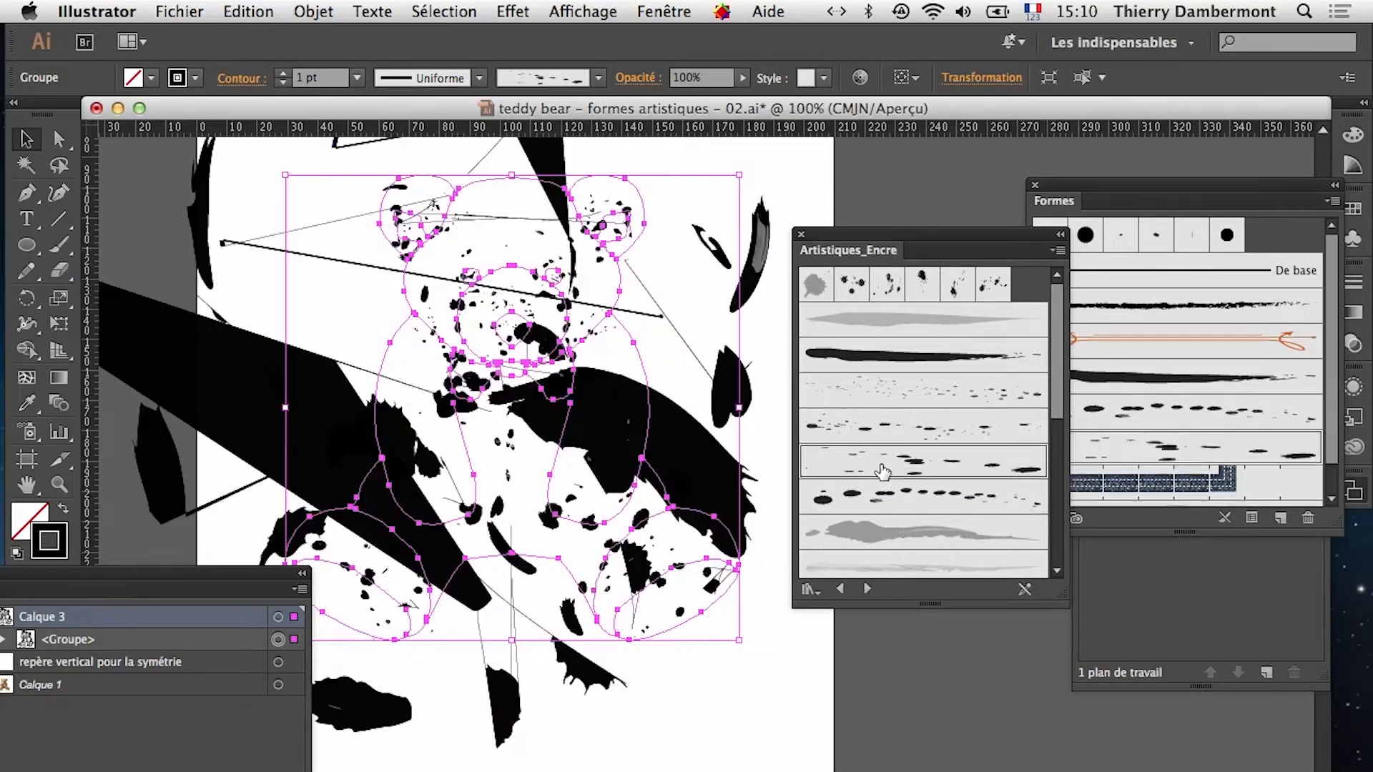
click(884, 428)
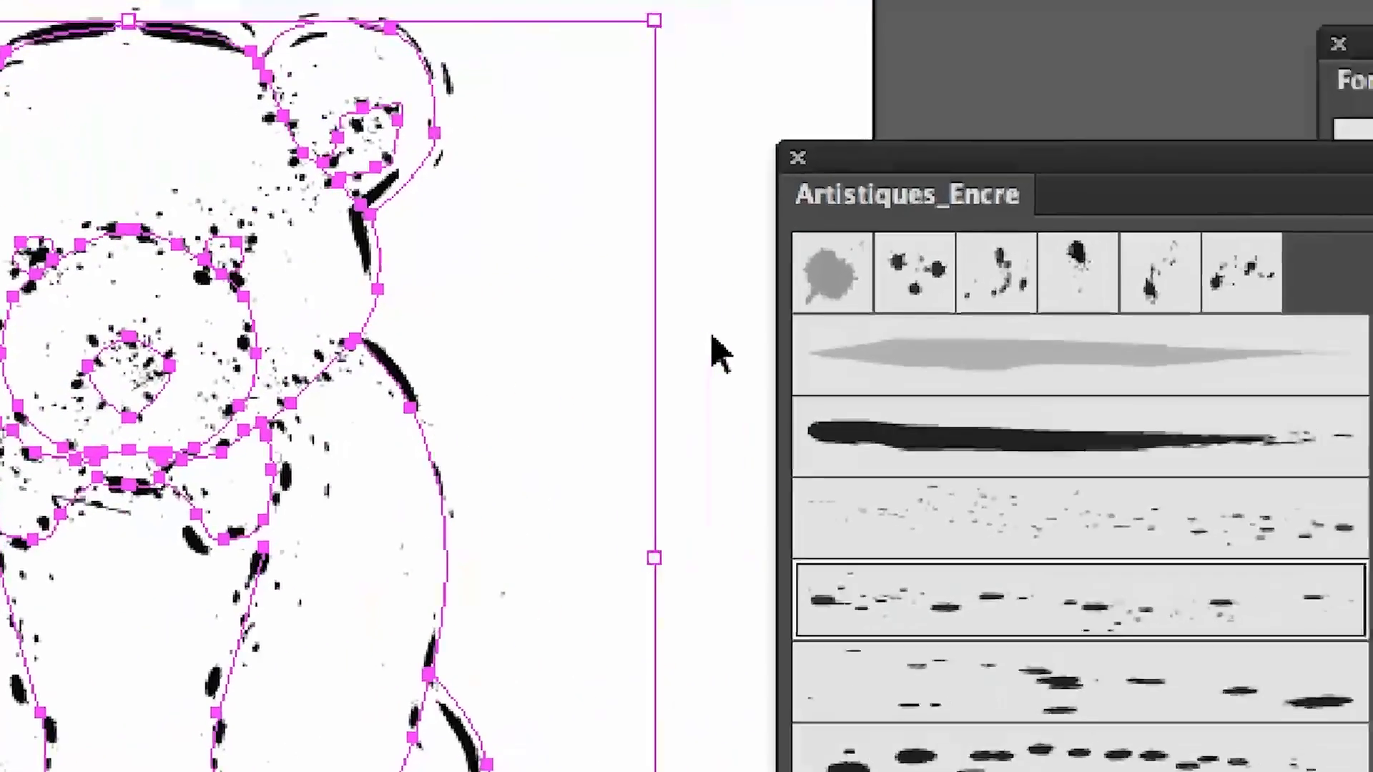
click(1005, 222)
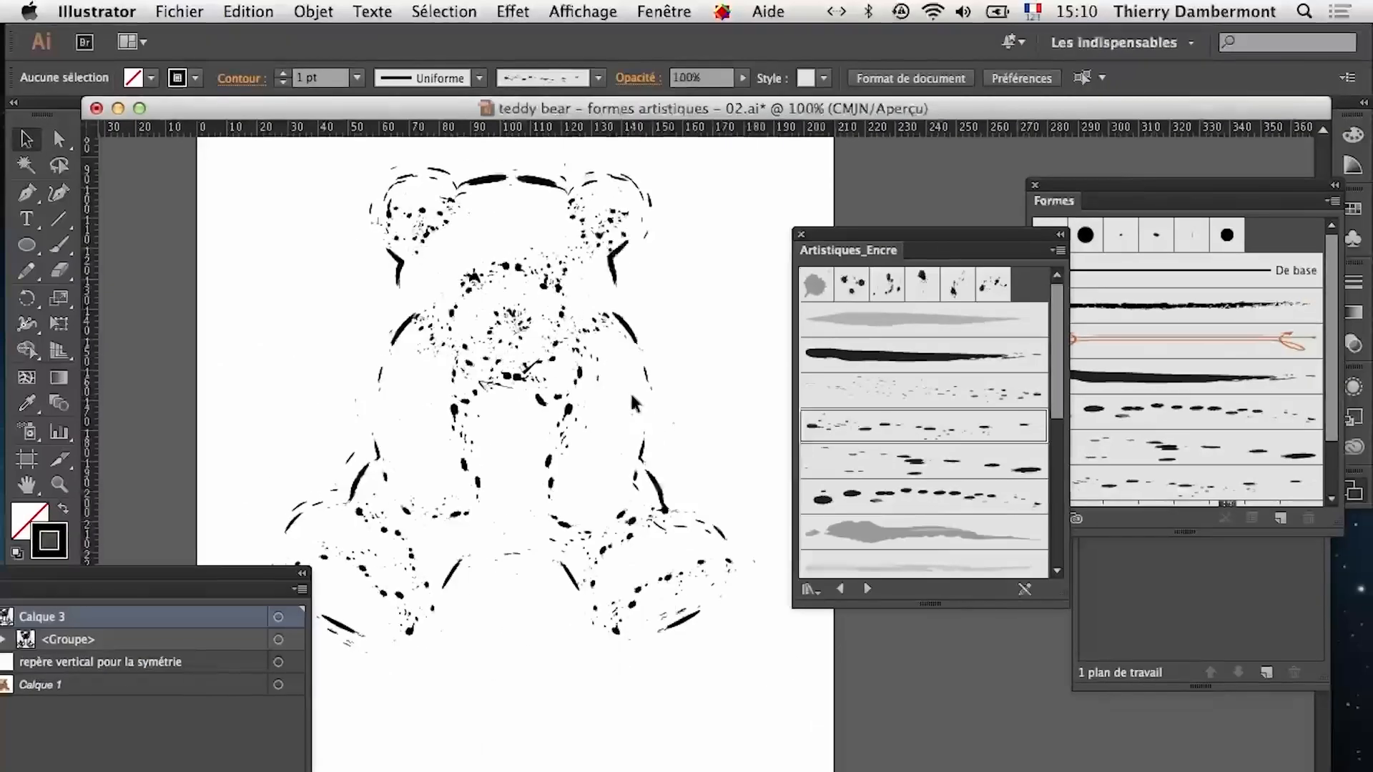
Apply the solid black tapered ink brush to the whole bear and place a copy of it just right of the artboard
drag(236, 178, 792, 680)
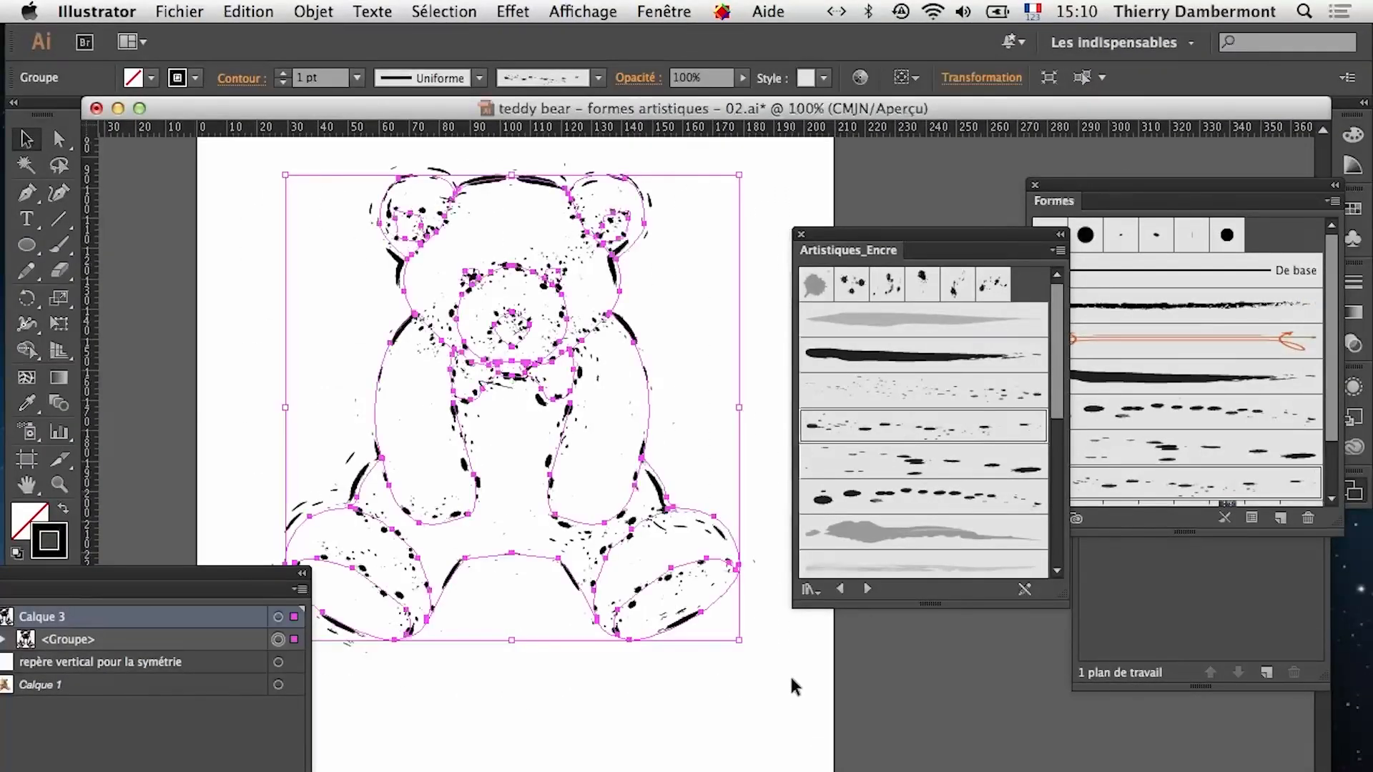
click(907, 354)
alt+super+click(727, 468)
alt+super+click(686, 481)
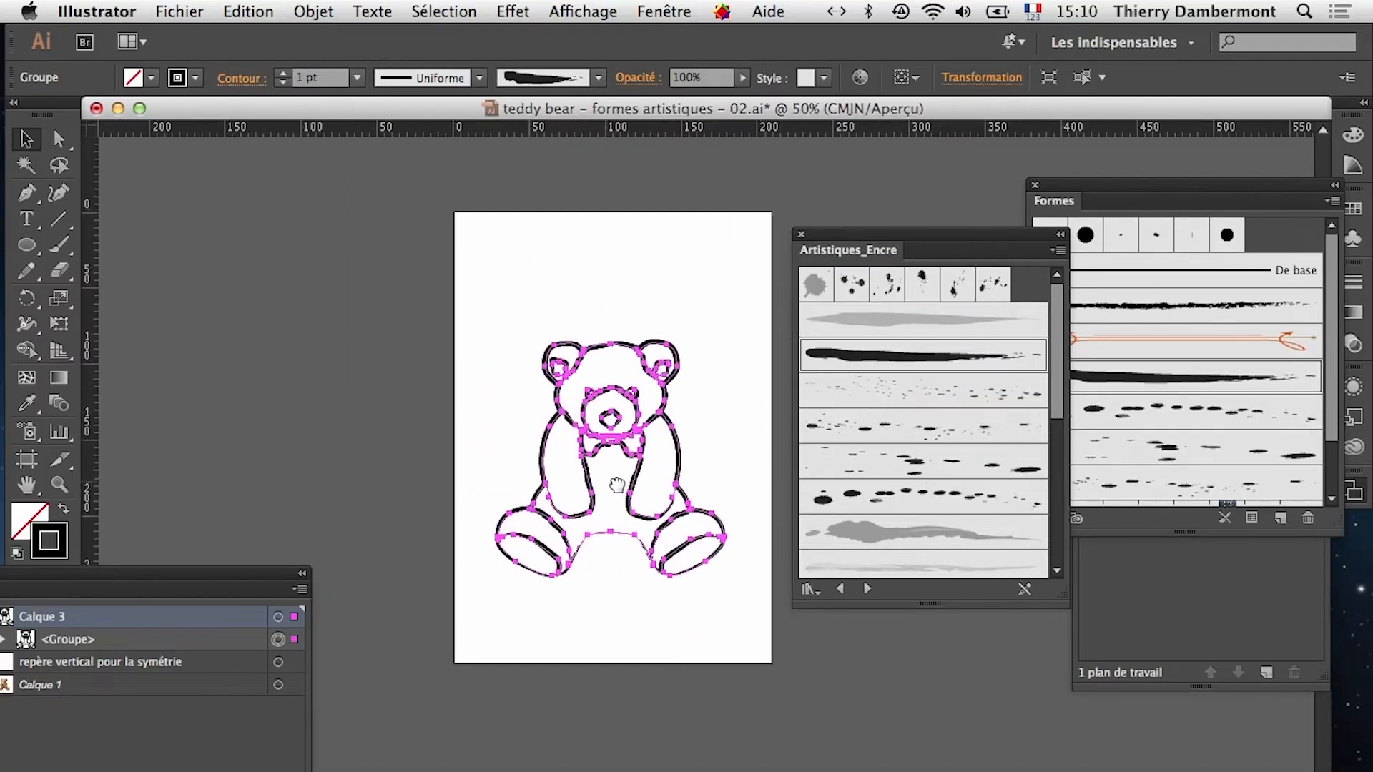
drag(616, 484, 288, 373)
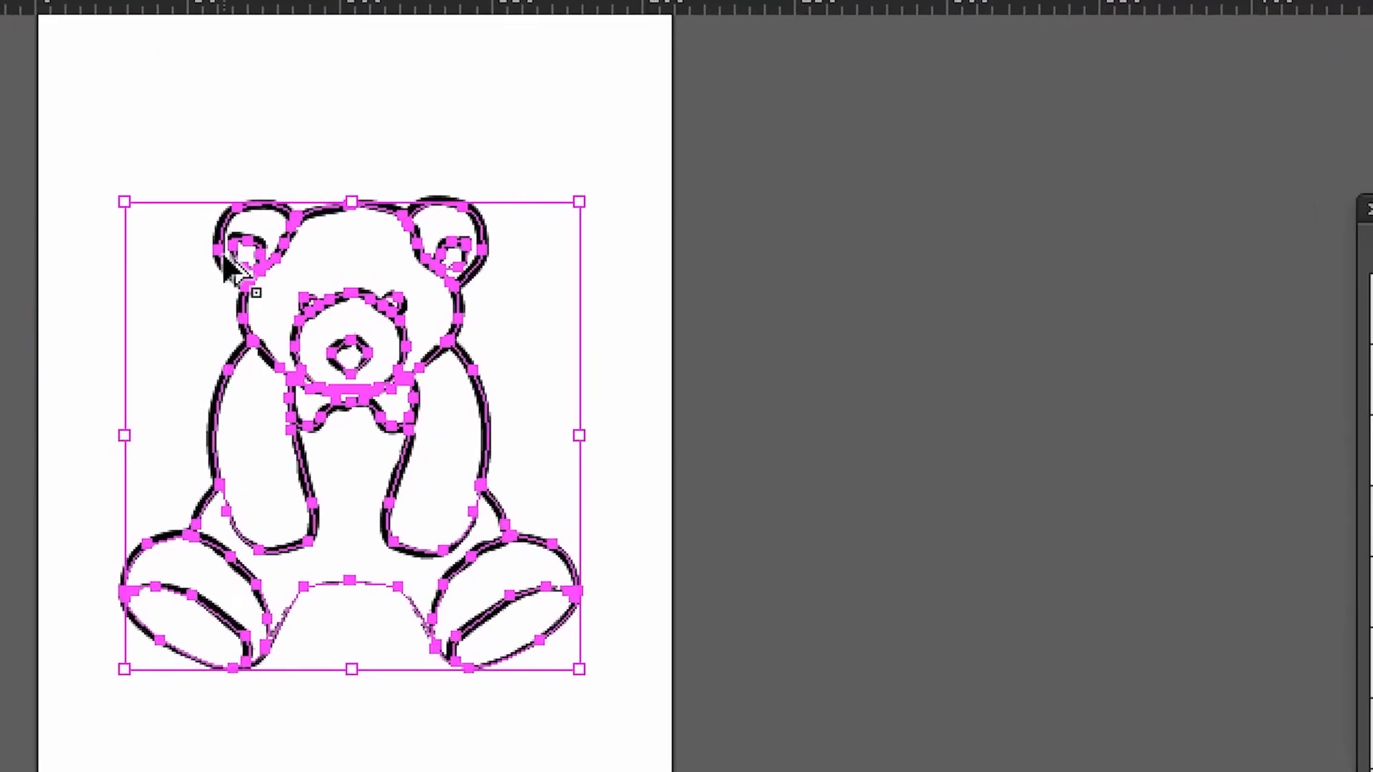
drag(226, 264, 776, 286)
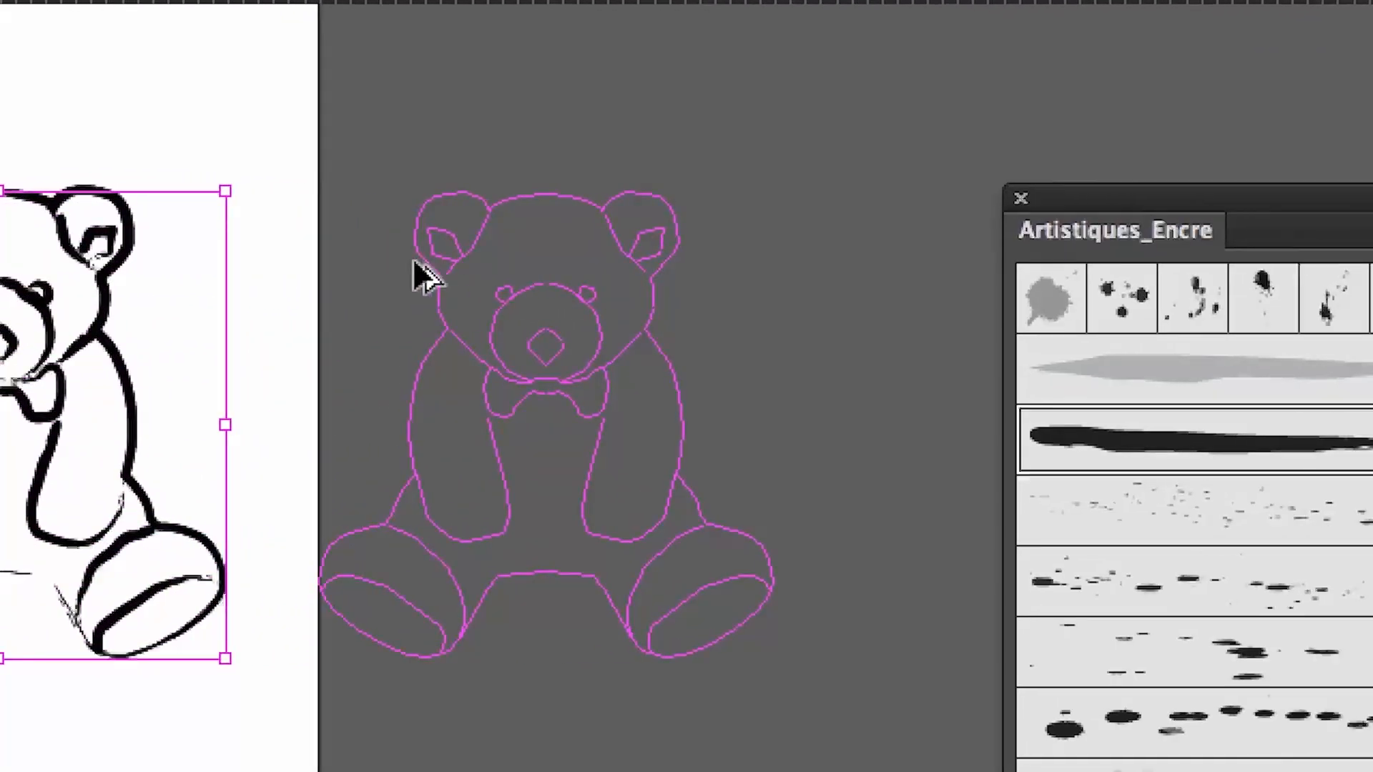
drag(414, 261, 413, 261)
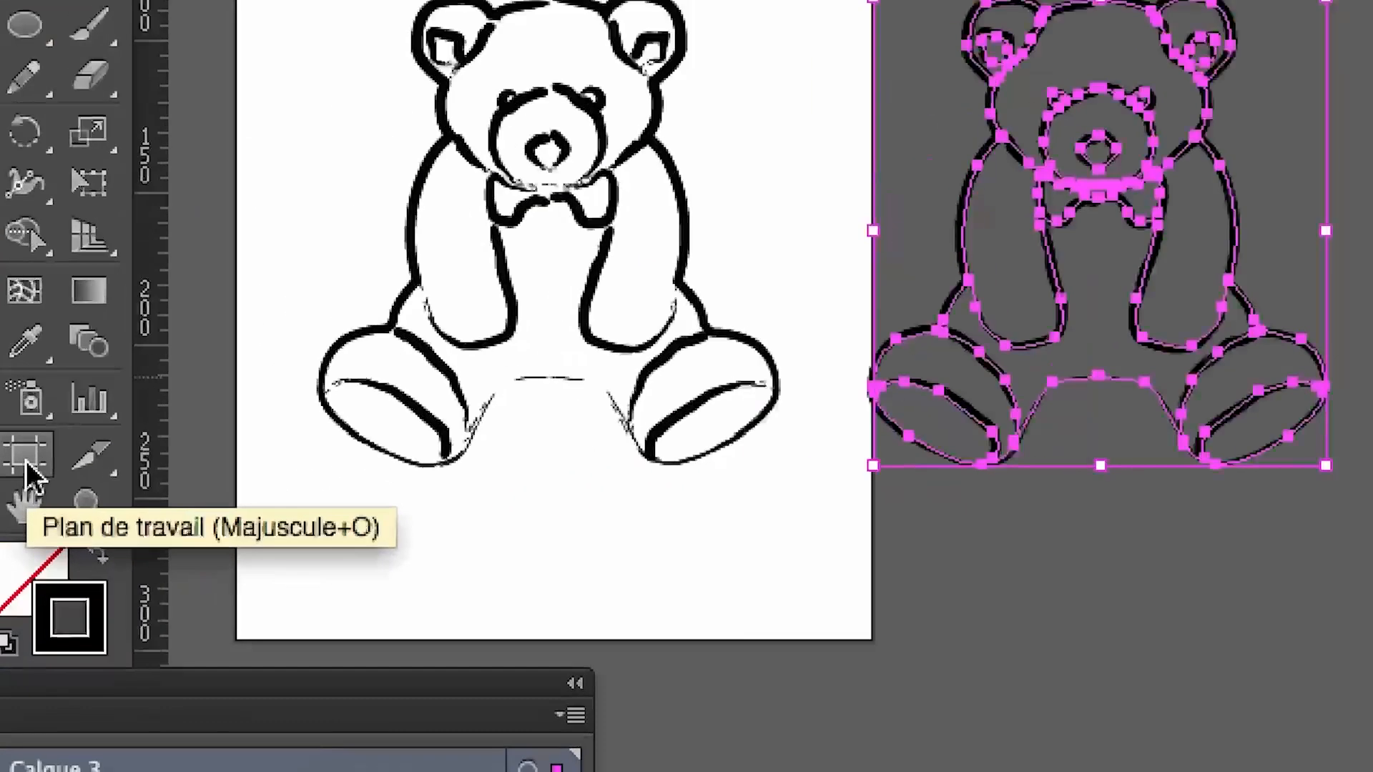
Widen the artboard to about 600 mm so it covers both bears, and move and enlarge the ink brush palette
click(27, 461)
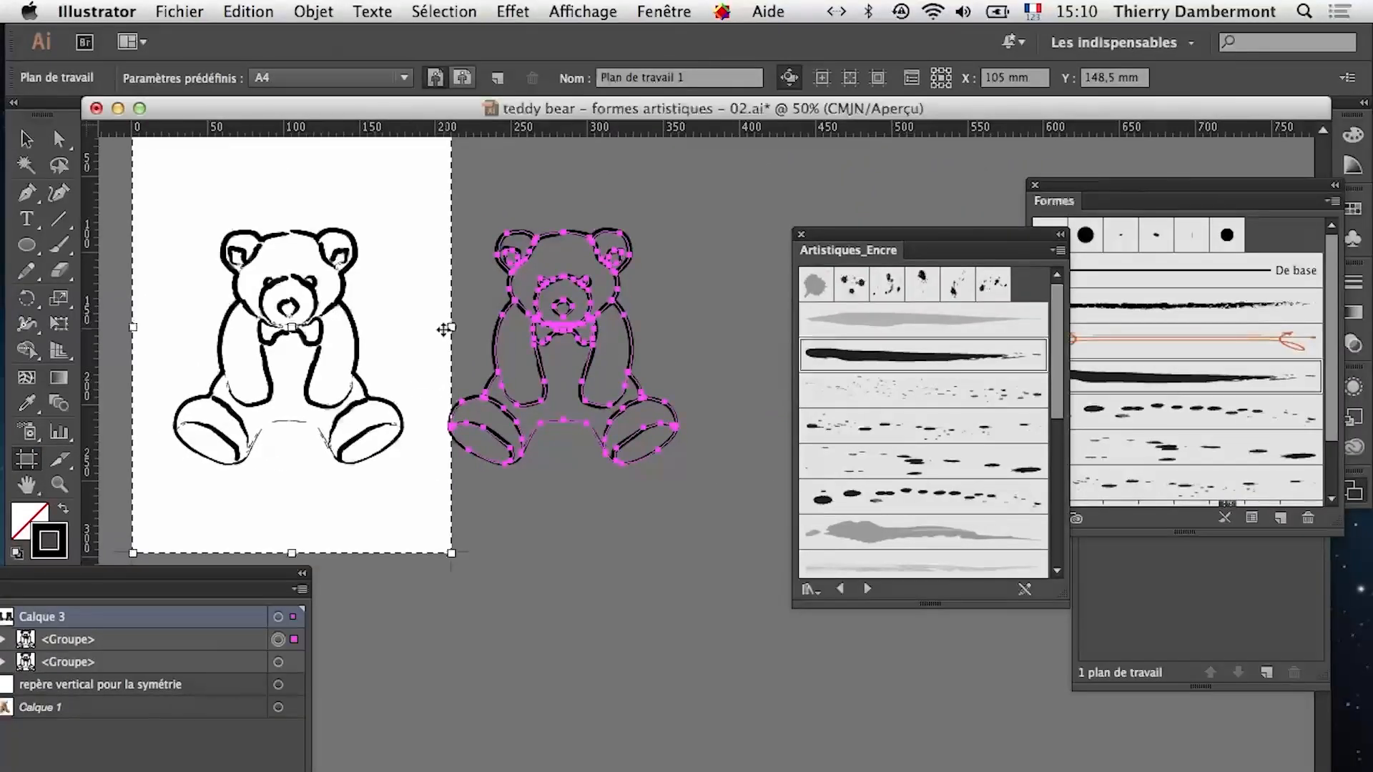
drag(447, 328, 1044, 328)
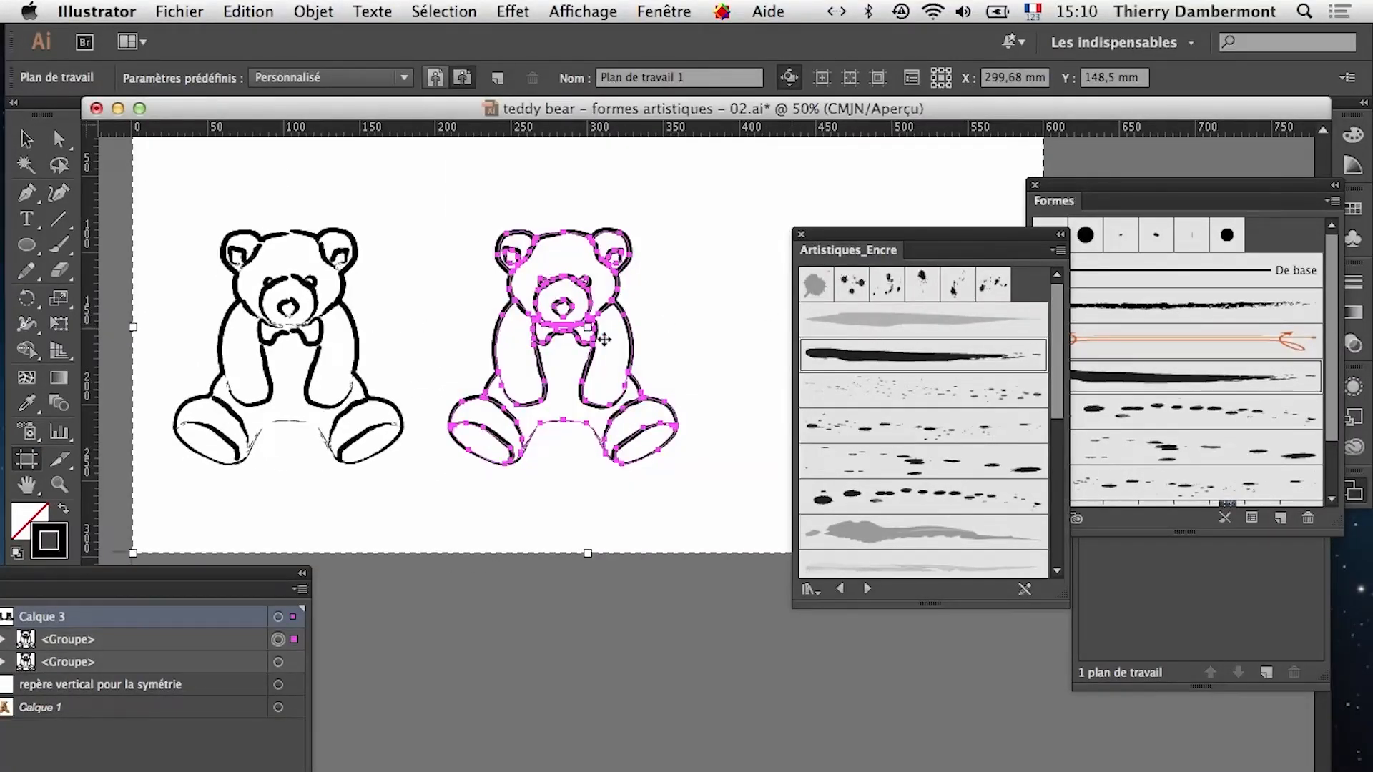
drag(922, 239, 831, 177)
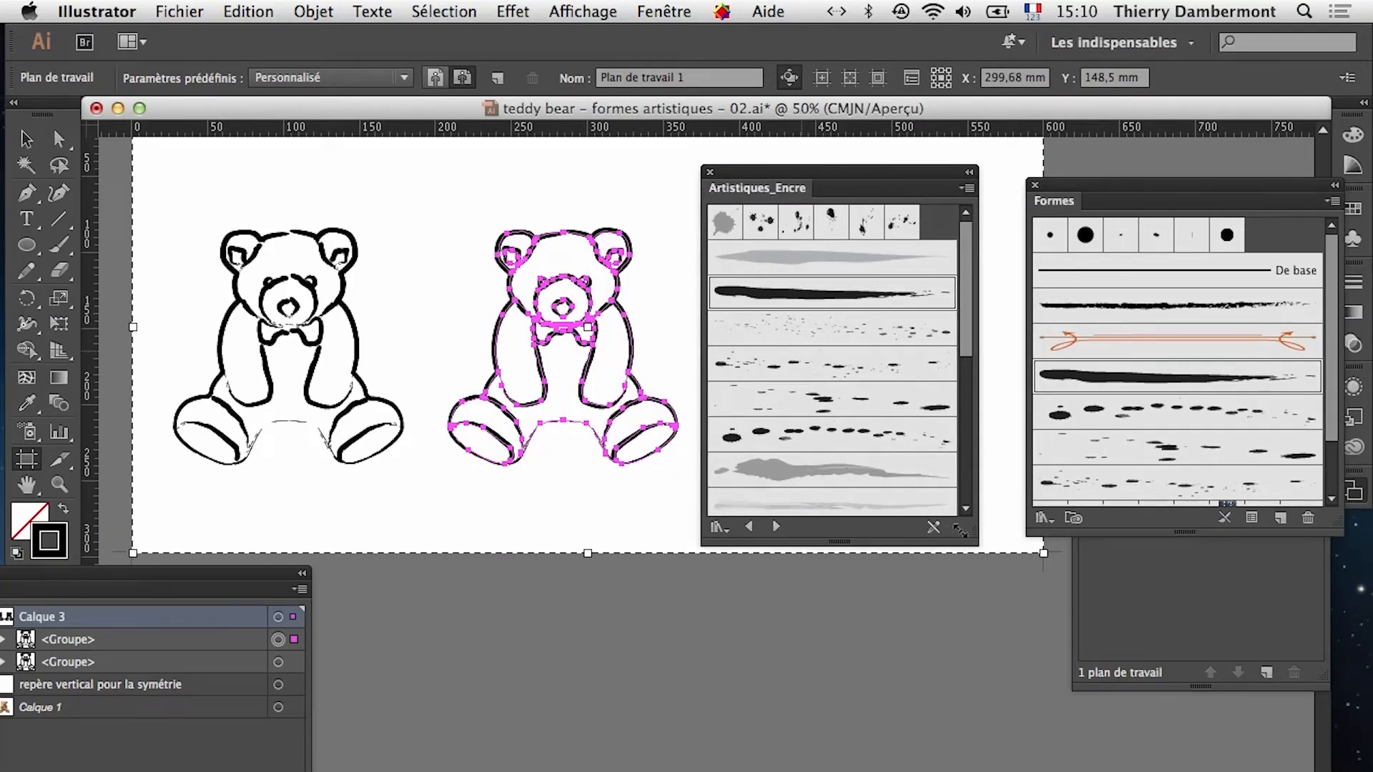
drag(959, 530, 990, 768)
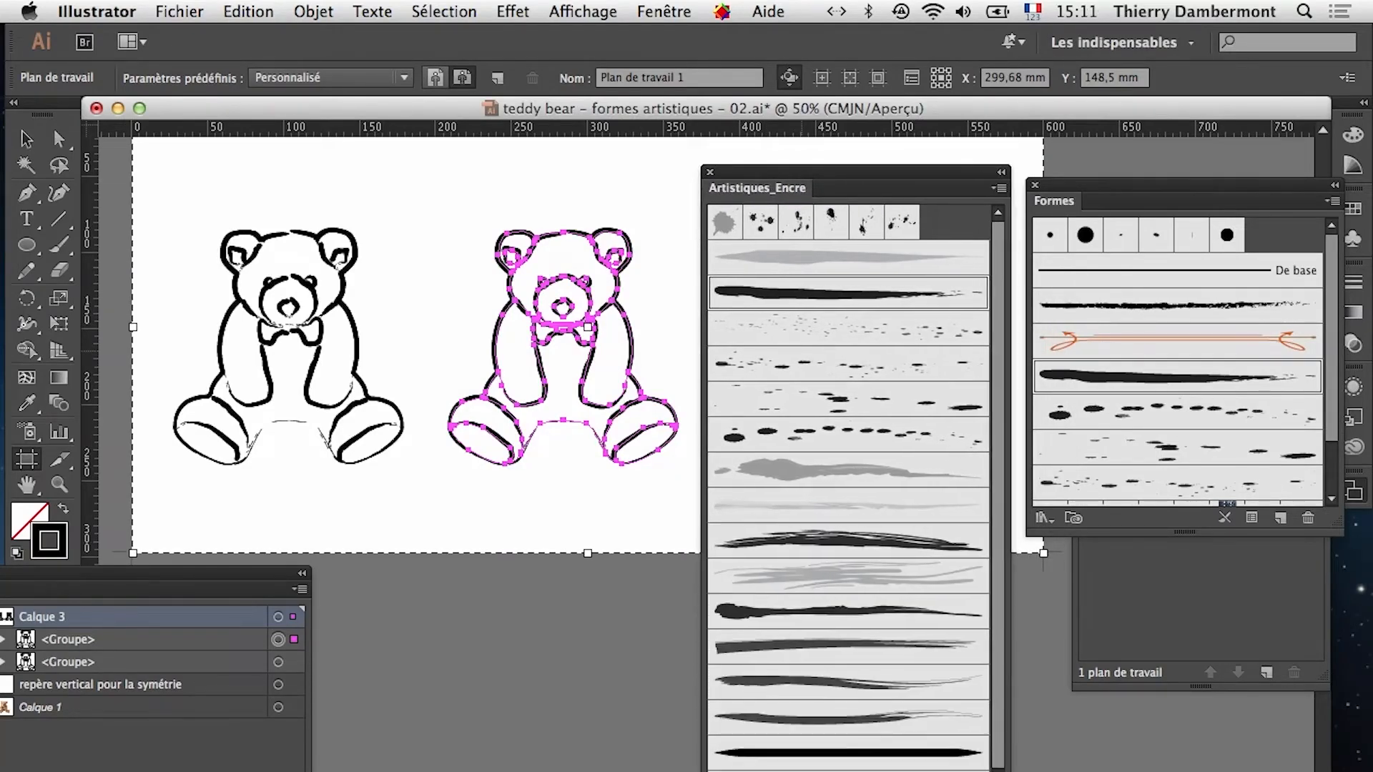
Try the layered black stroke and Feutre - Brut brushes on the copied bear, moving the layers palette out of the way
click(874, 542)
scroll(577, 361, up, 1)
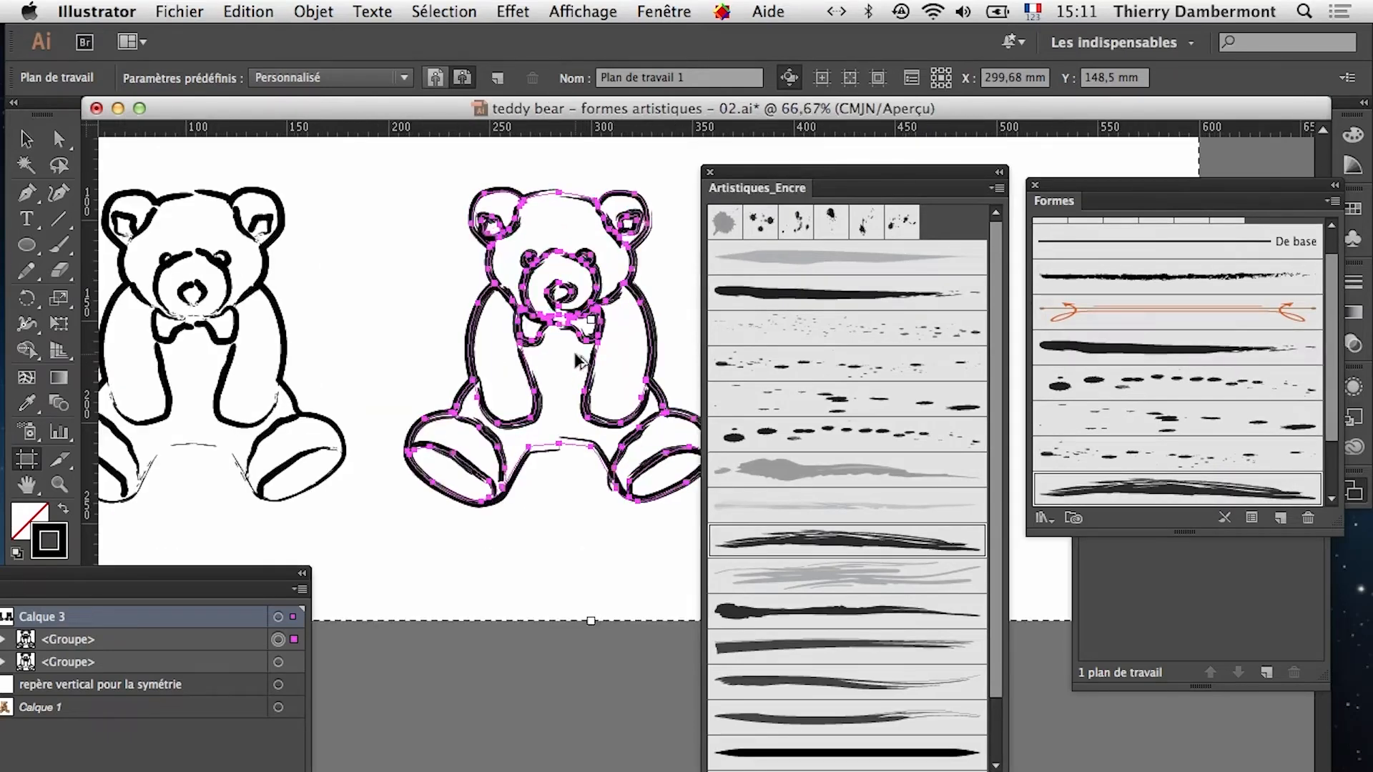
scroll(578, 359, up, 1)
drag(540, 325, 465, 395)
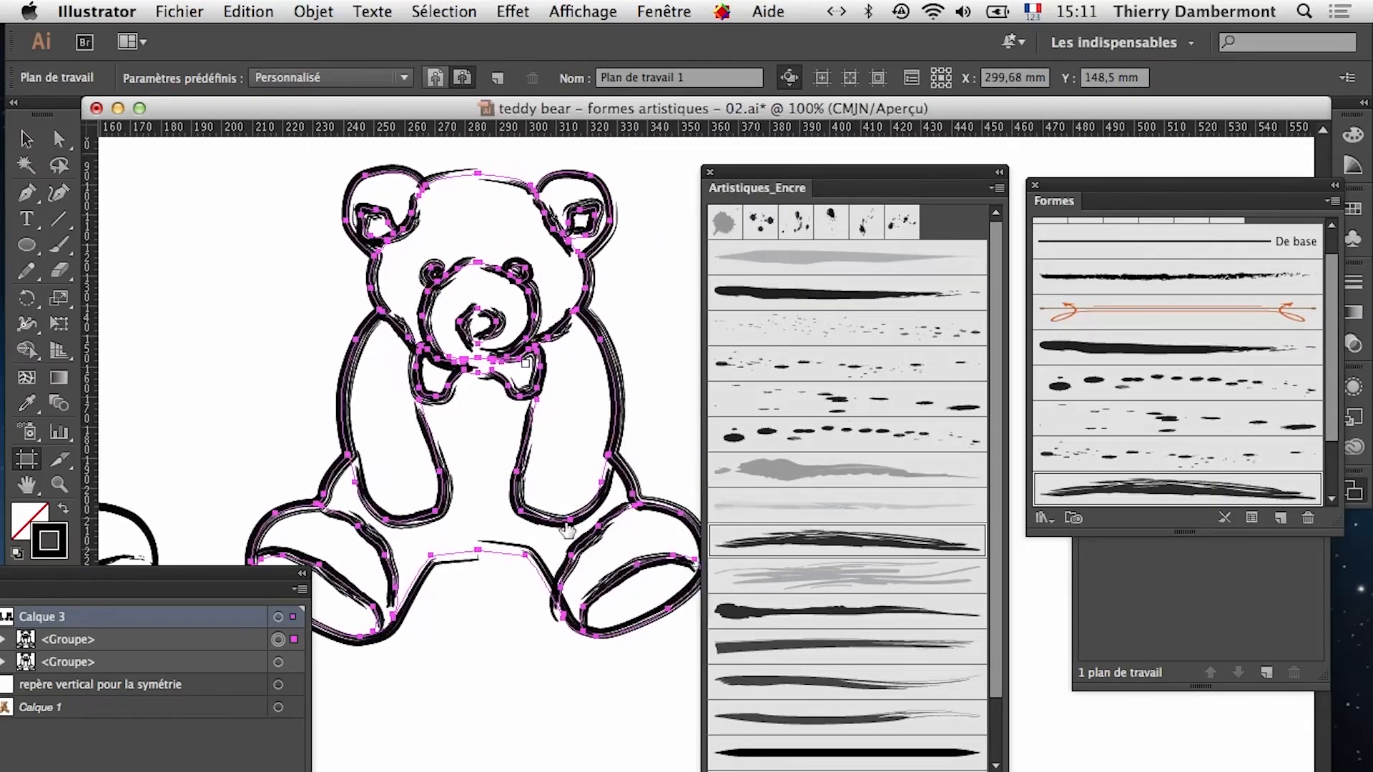
click(834, 695)
drag(275, 576, 265, 694)
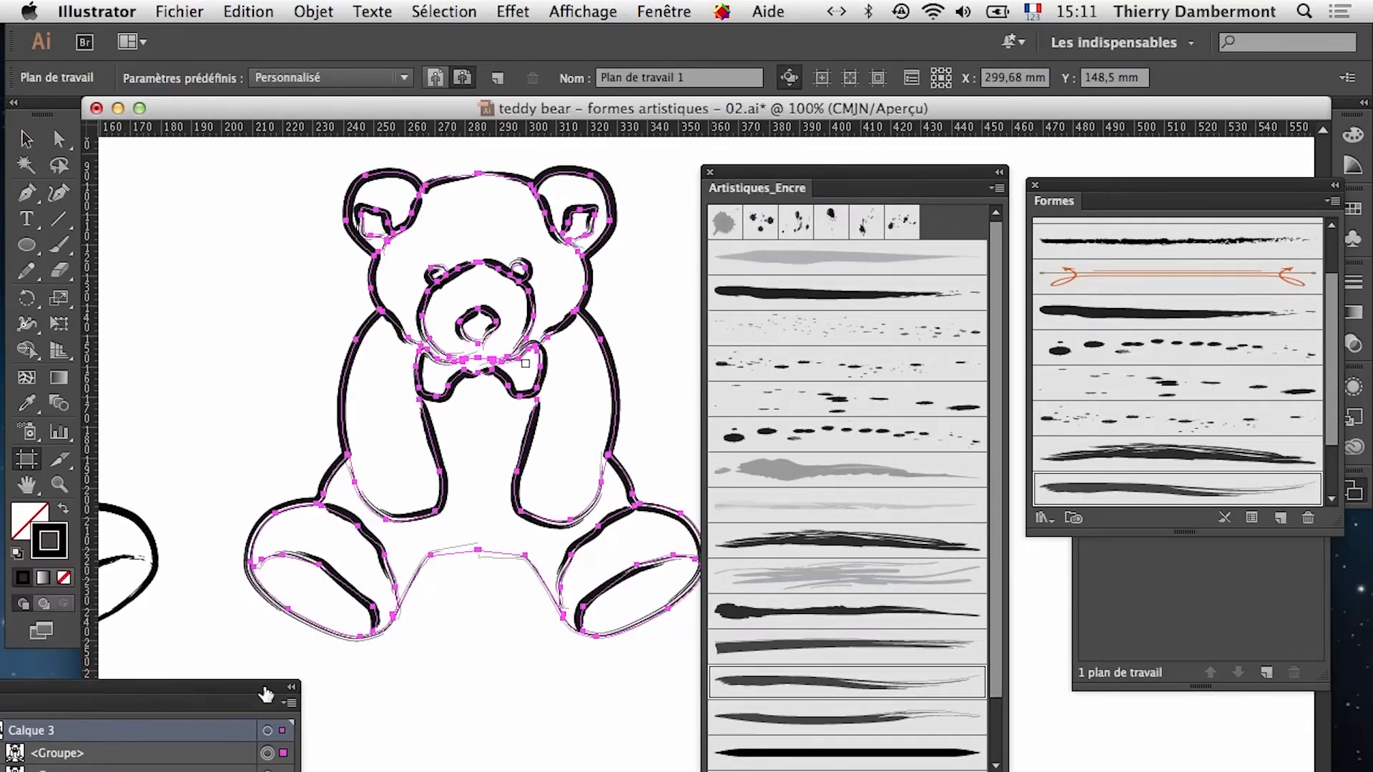
Try the square-ended marker, blob-ended, grey scribble, layered black, faint grey and large-dot ink brushes on the copied bear
click(835, 653)
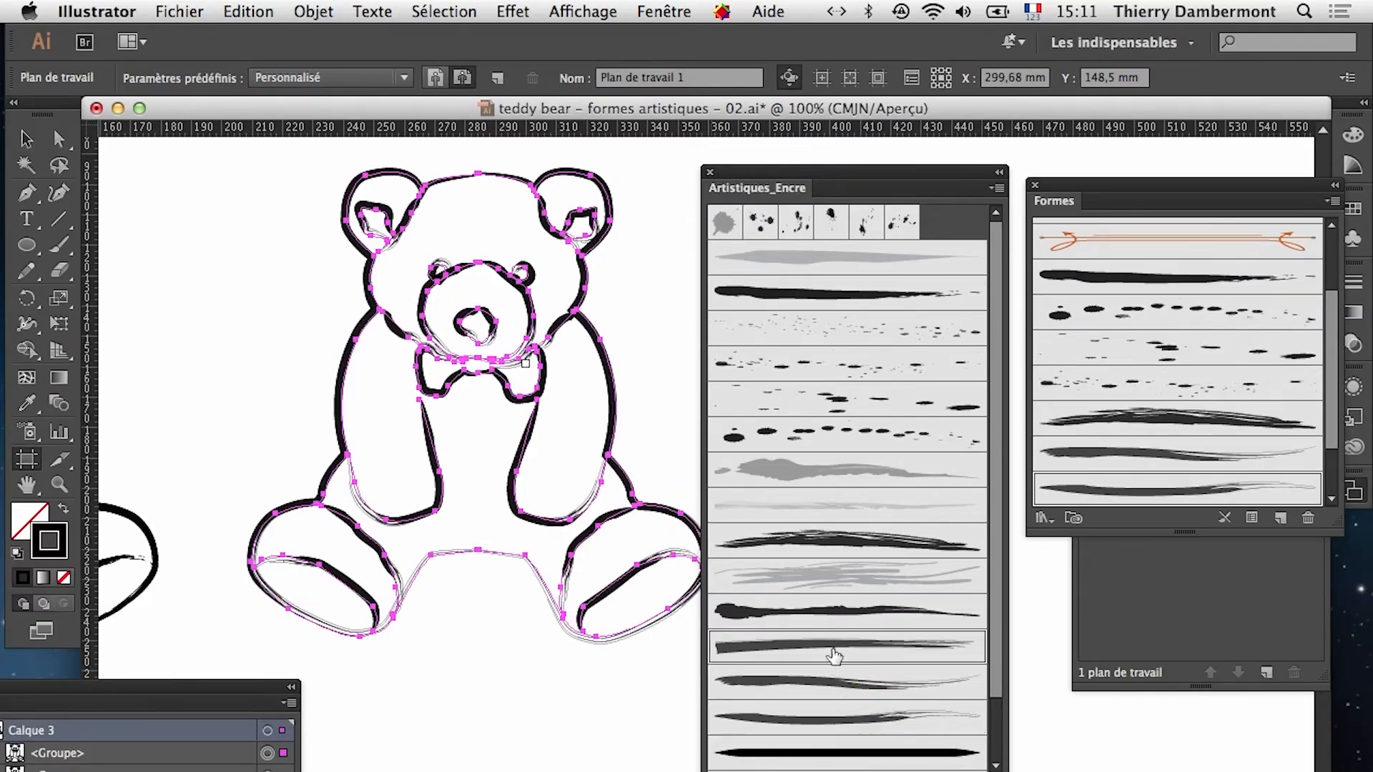
click(836, 611)
click(830, 578)
click(827, 542)
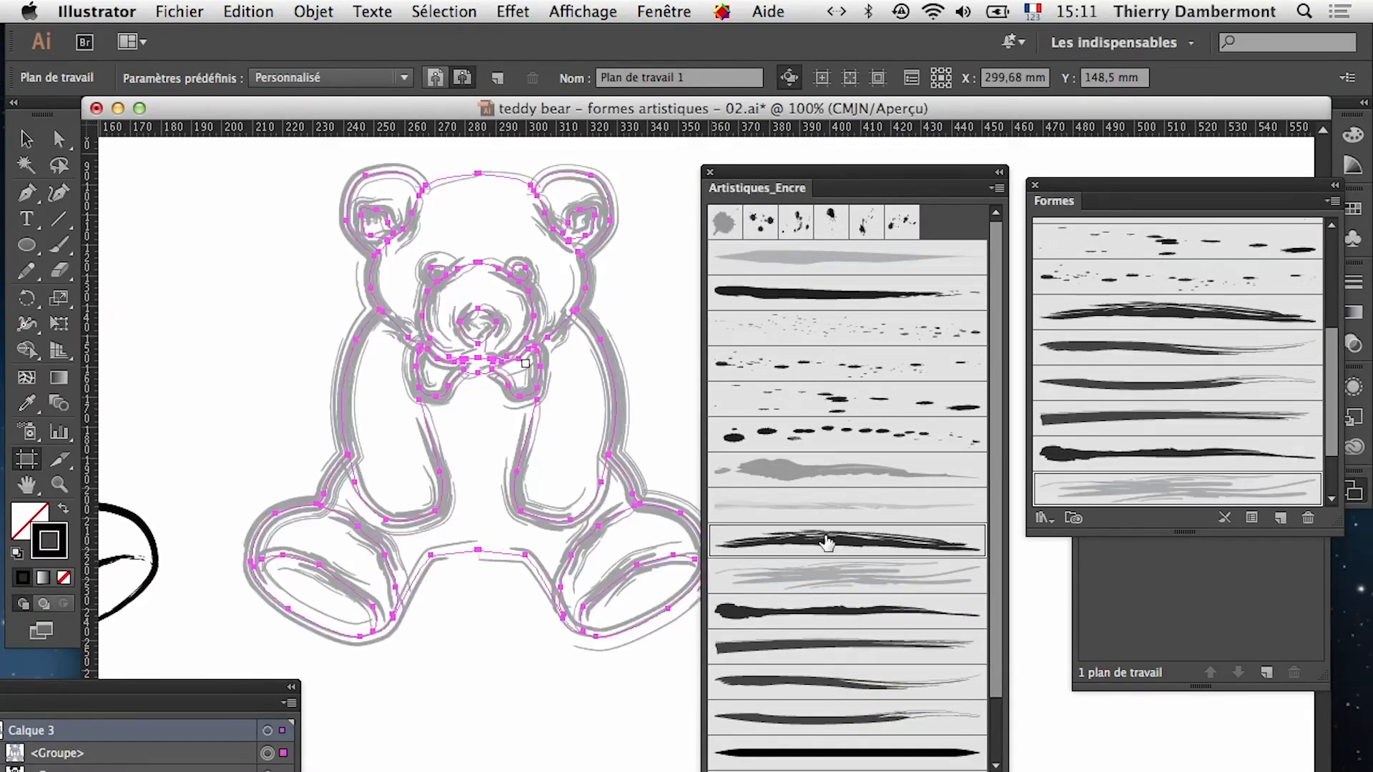
click(822, 509)
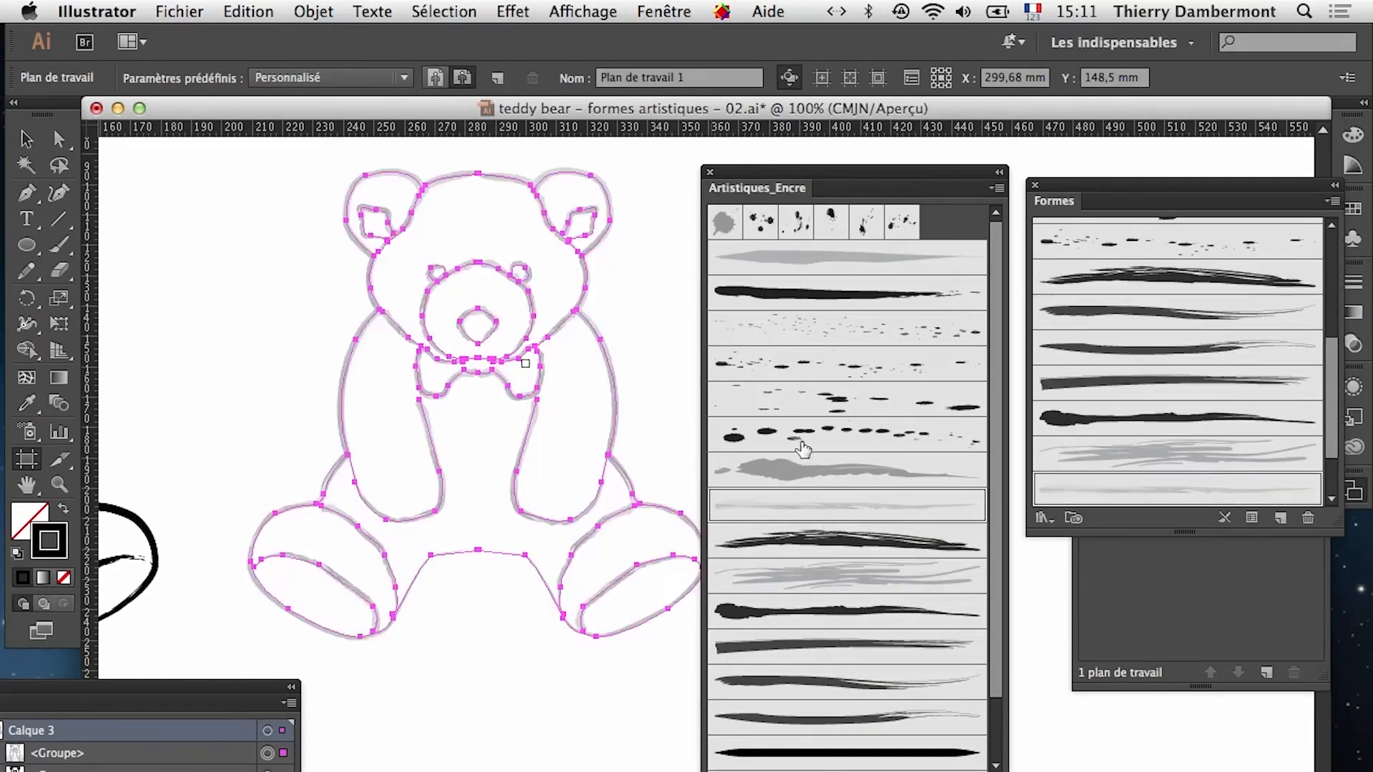
click(803, 437)
Compare the layered, scribble, blob-ended and marker brushes again on the copied bear, finishing with the solid black tapered ink brush
click(811, 542)
click(813, 575)
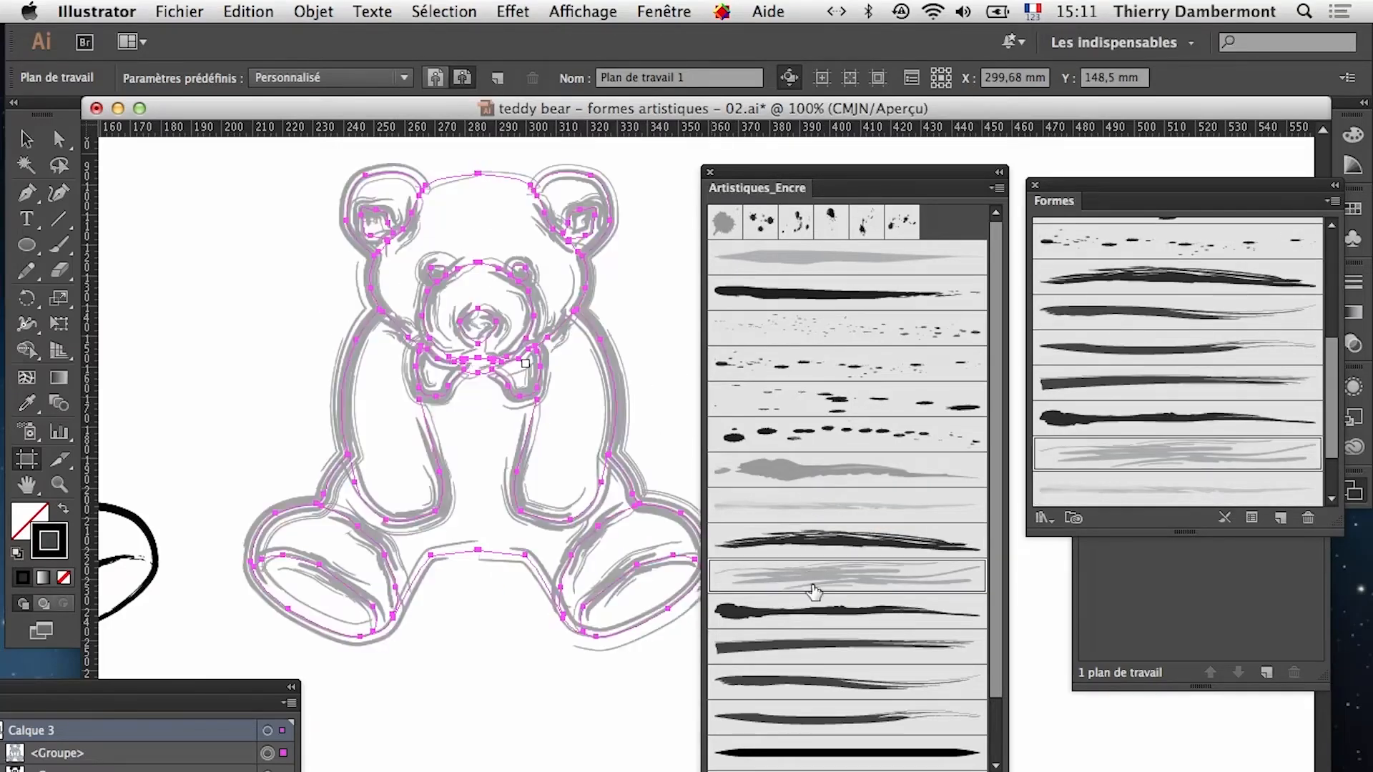
click(813, 615)
click(810, 647)
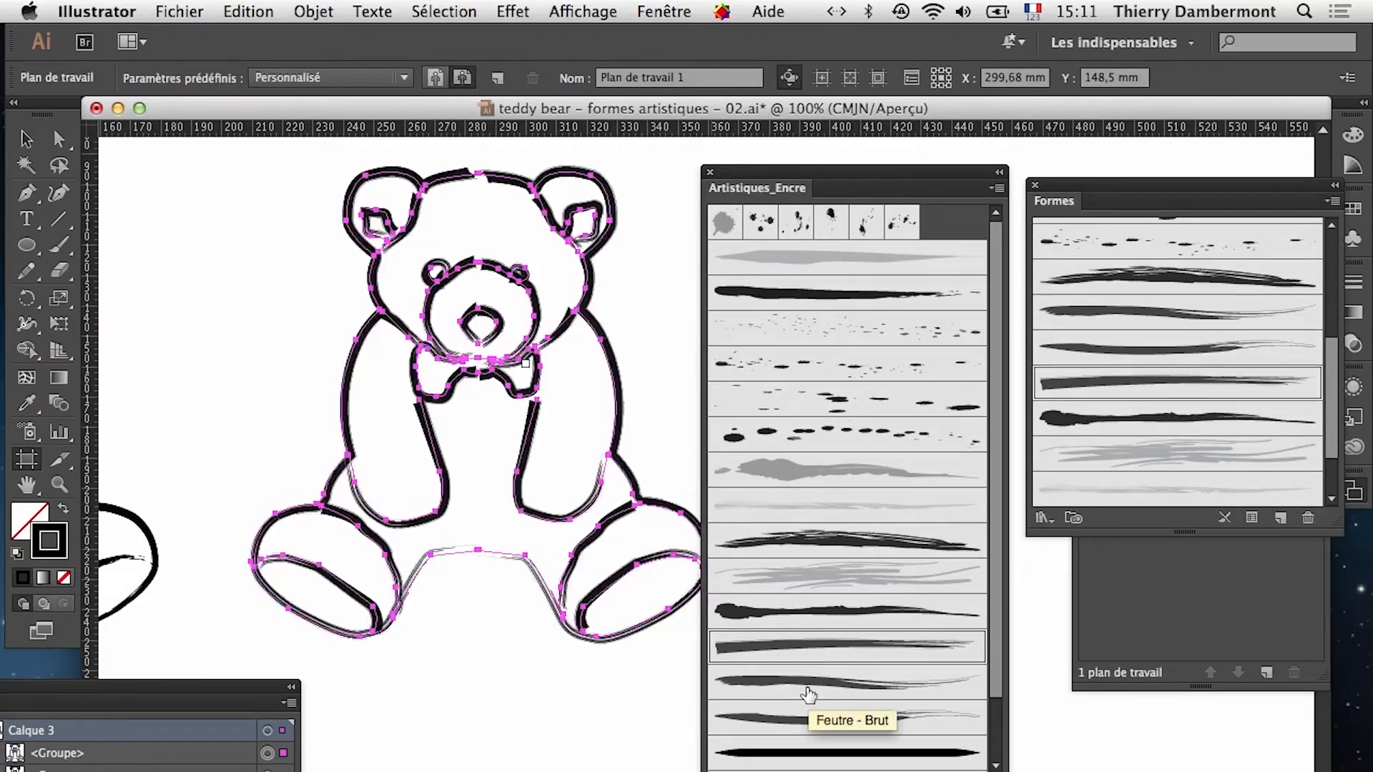
click(807, 689)
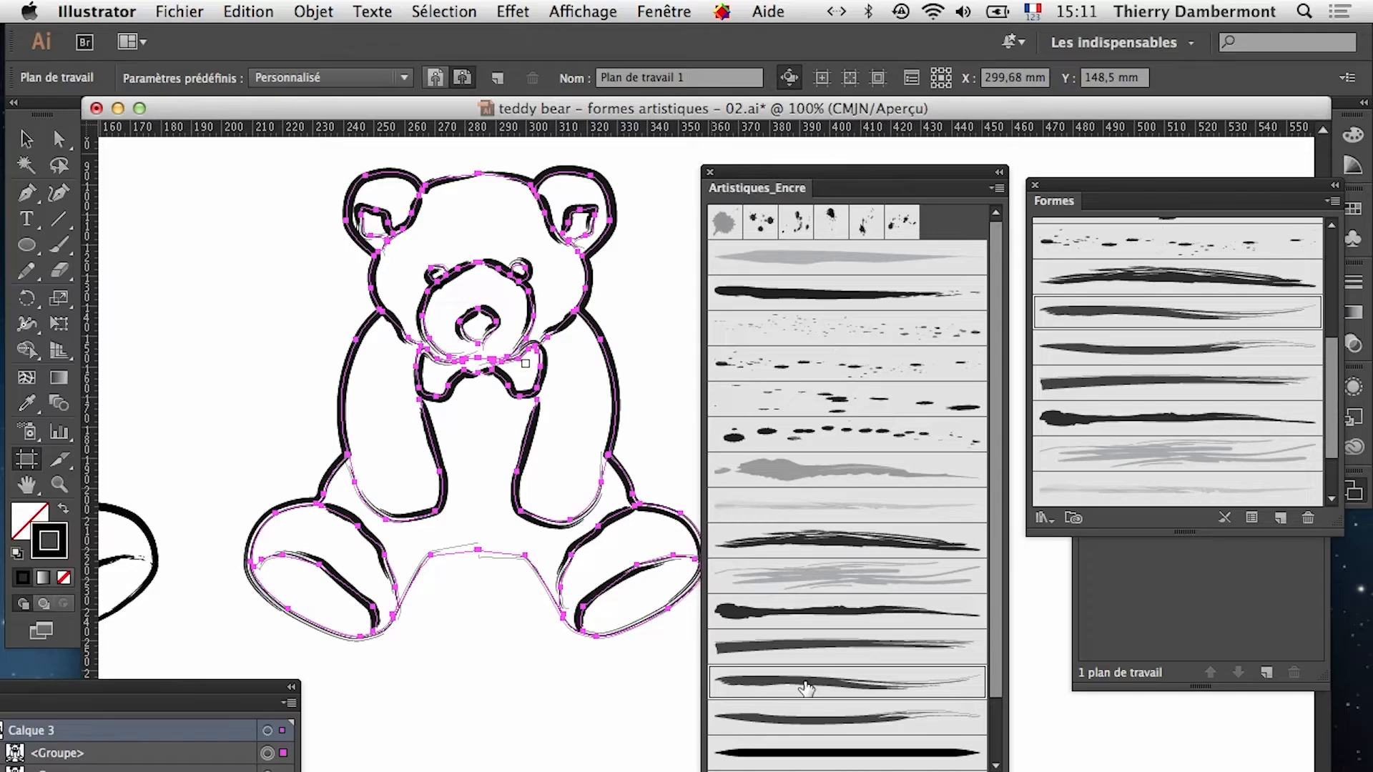
click(822, 293)
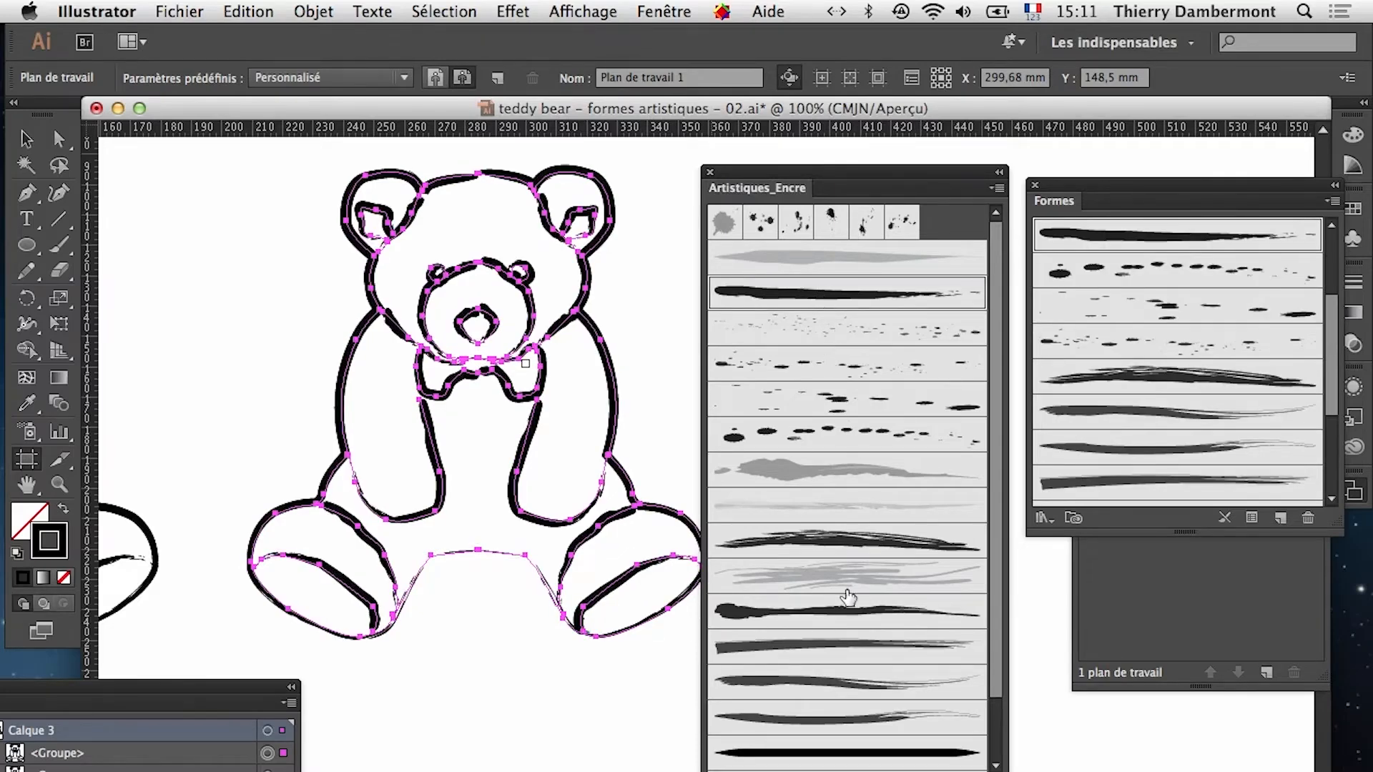
Try the solid black double-tapered ink brush and the dark frayed-tail ink brush on the copied bear
click(859, 751)
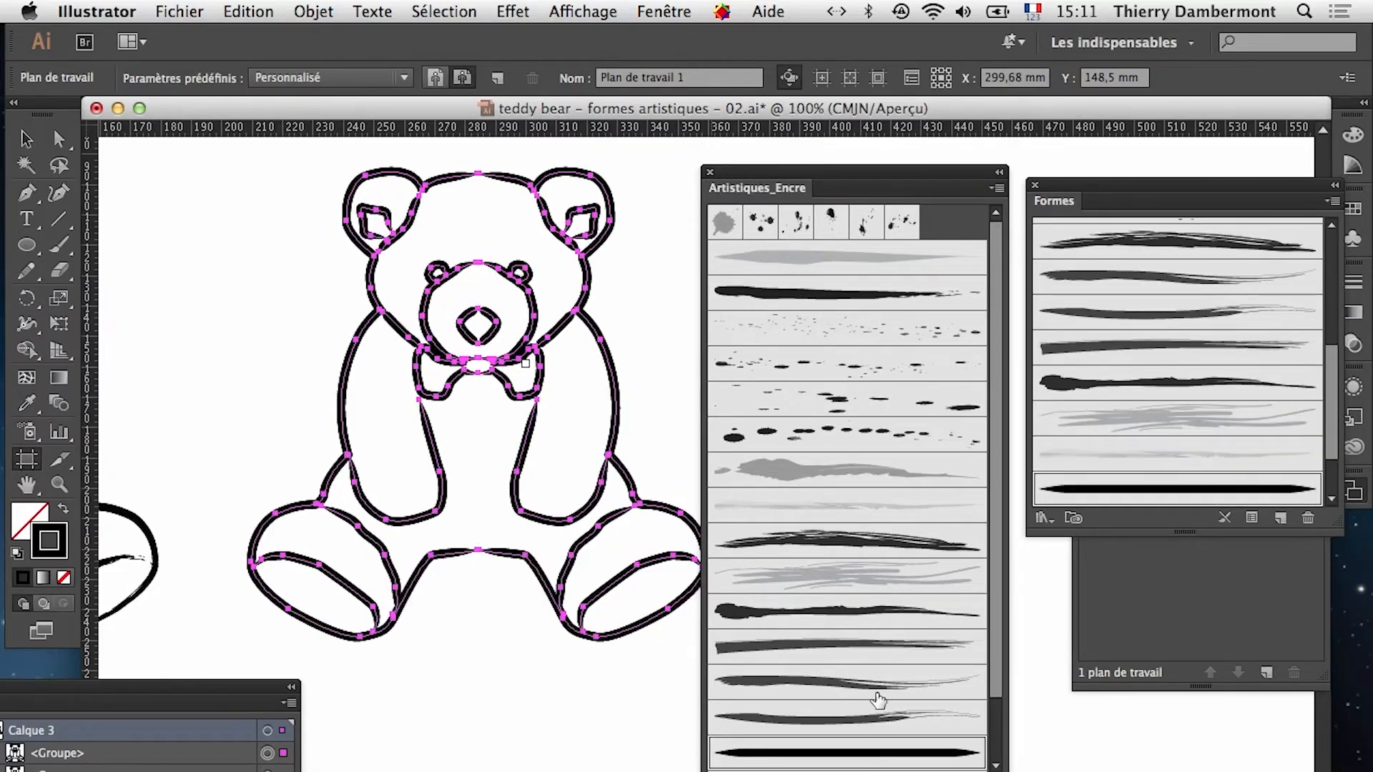
scroll(864, 688, down, 2)
scroll(864, 690, down, 1)
click(833, 611)
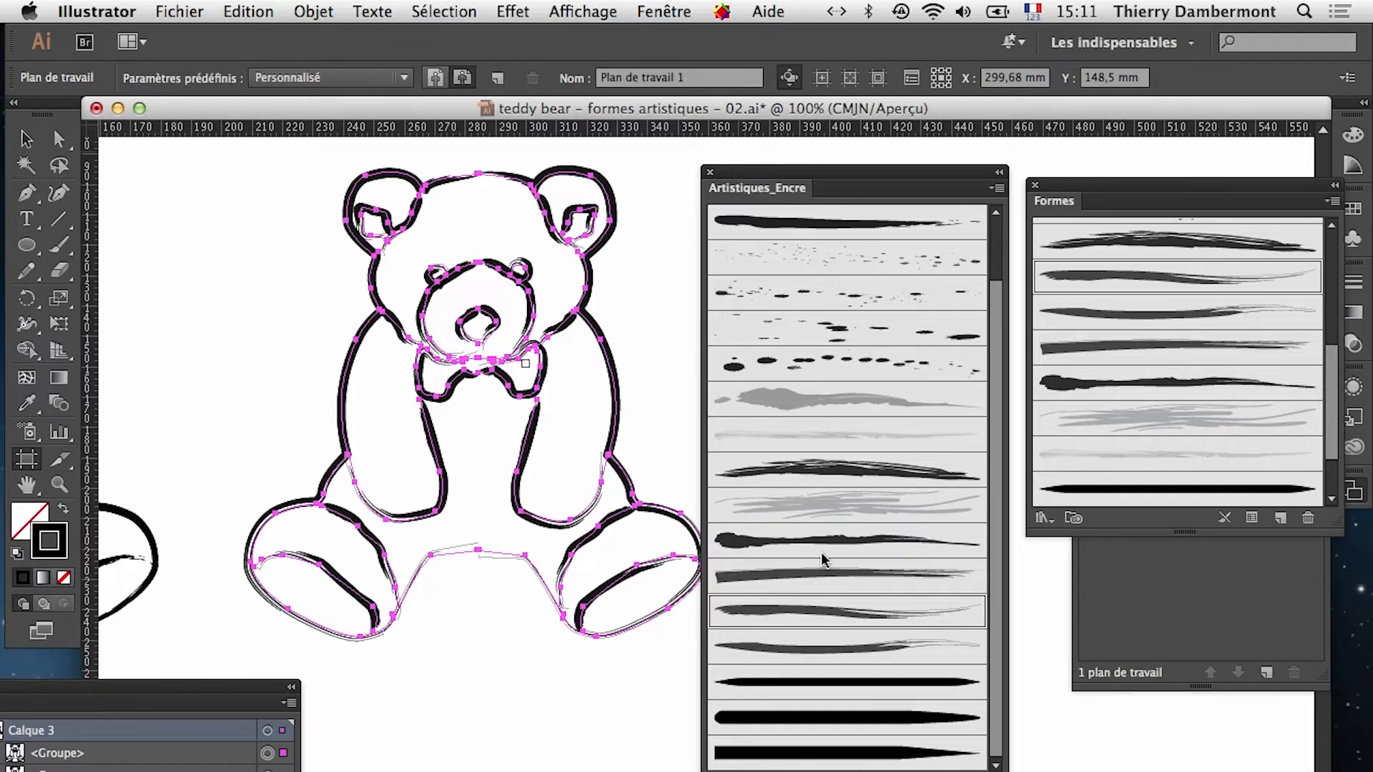
Hide the selection edges and try the blob-ended ink brush on the copied bear, comparing it with its neighbouring strokes
click(596, 8)
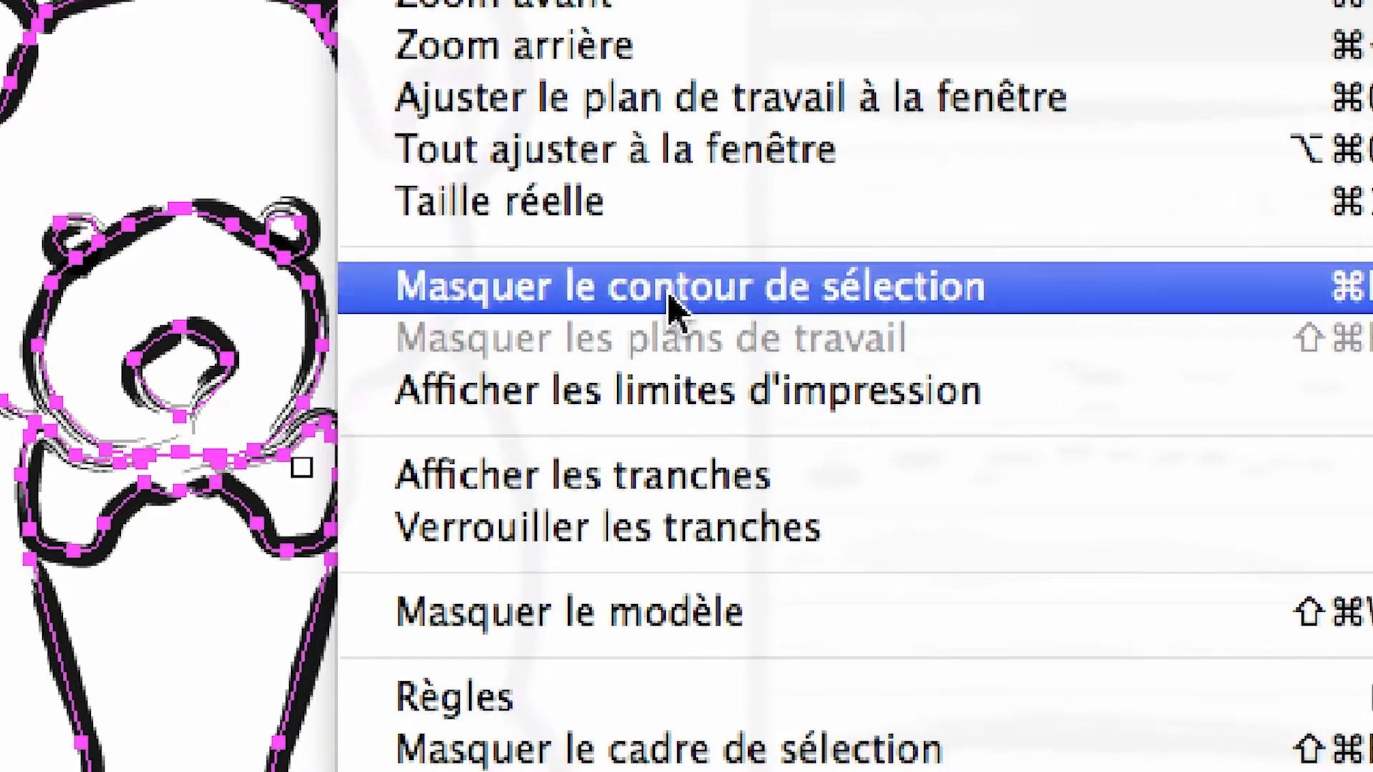
click(672, 304)
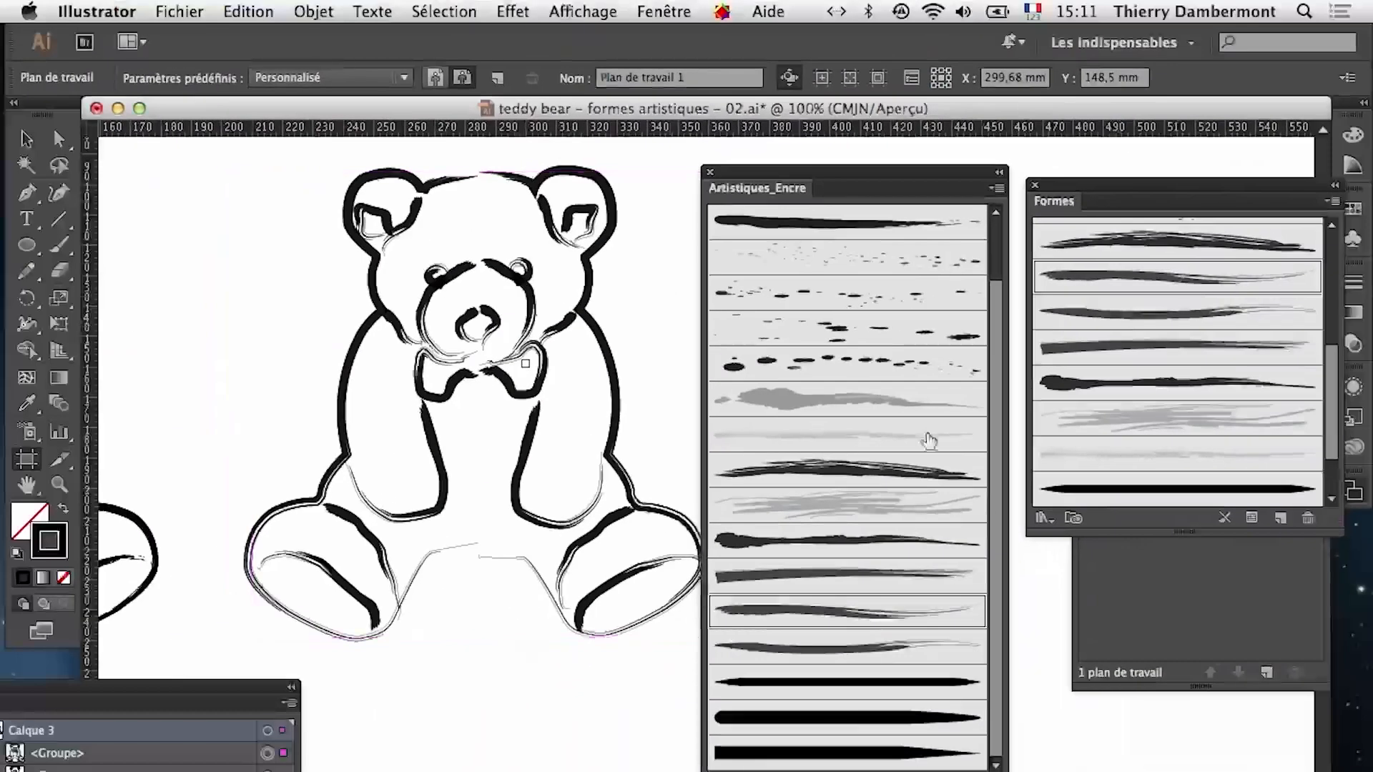
click(847, 511)
click(835, 554)
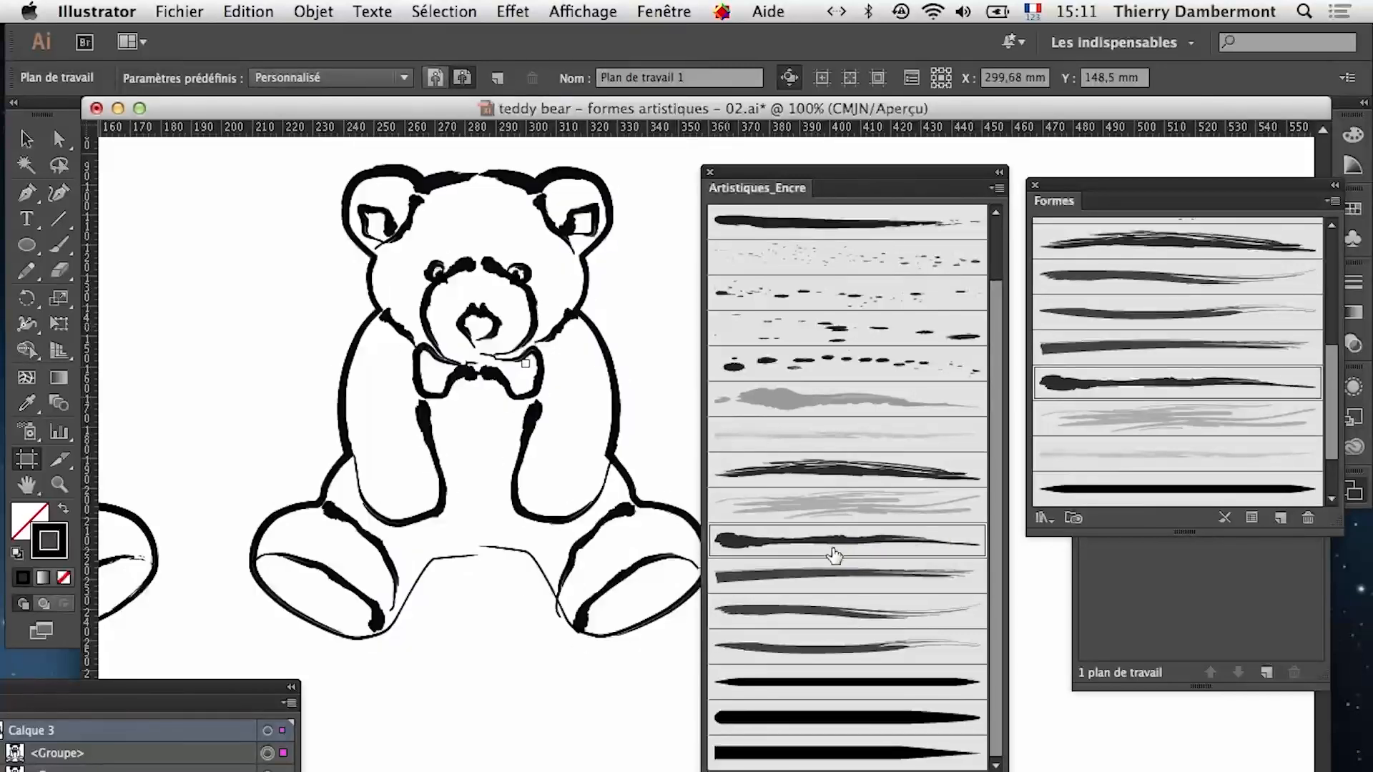
click(827, 578)
click(828, 549)
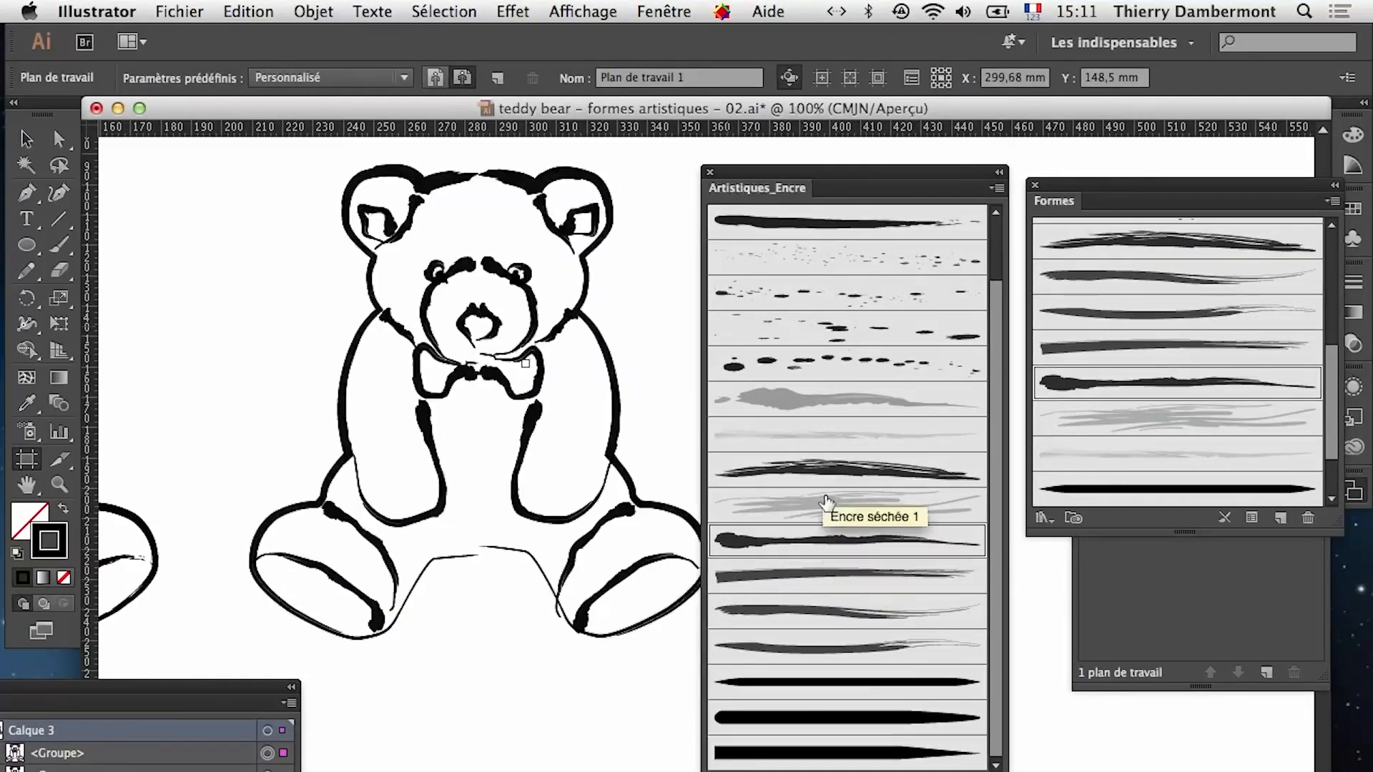
Try the frayed, double-tapered and Eclaboussure d'encre 3 brushes on the copied bear, finishing with the black stroke with a broken tail
click(819, 615)
click(822, 651)
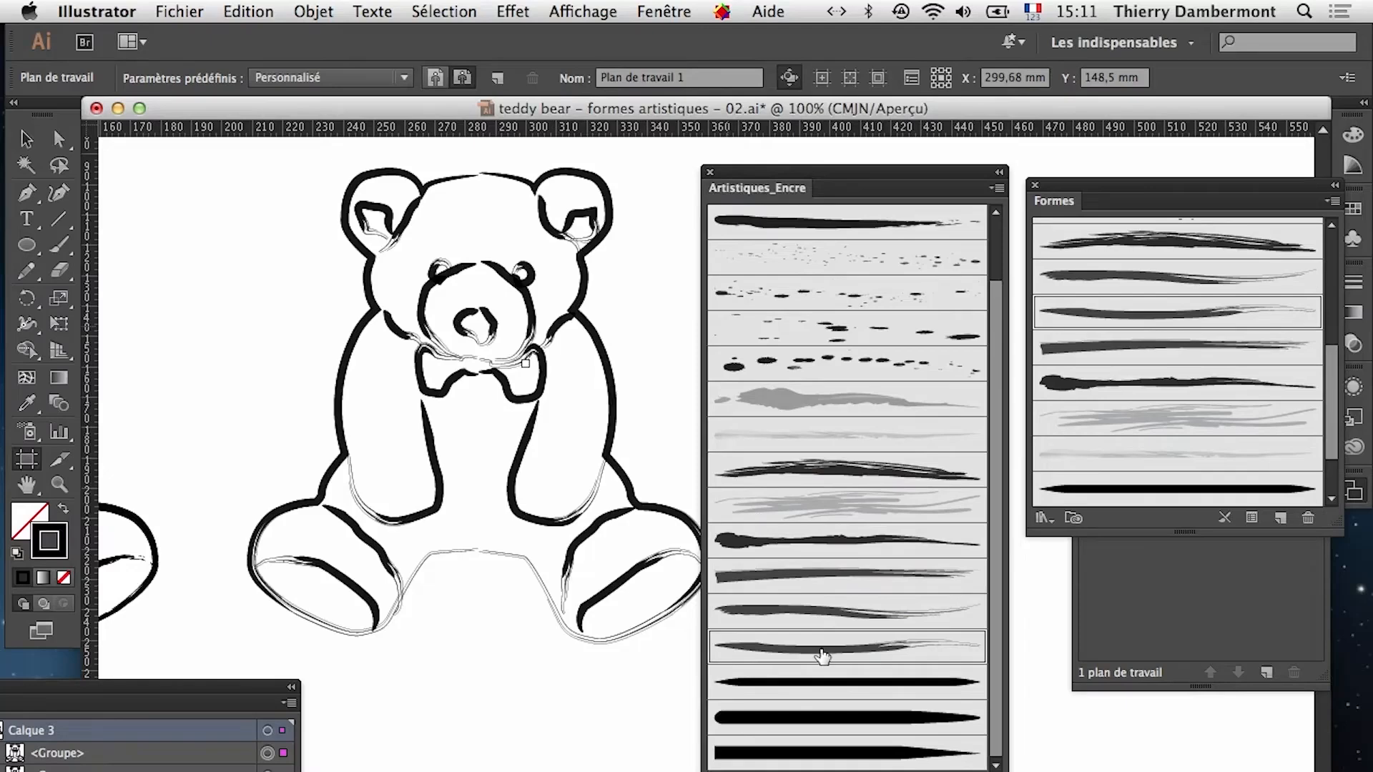
click(826, 691)
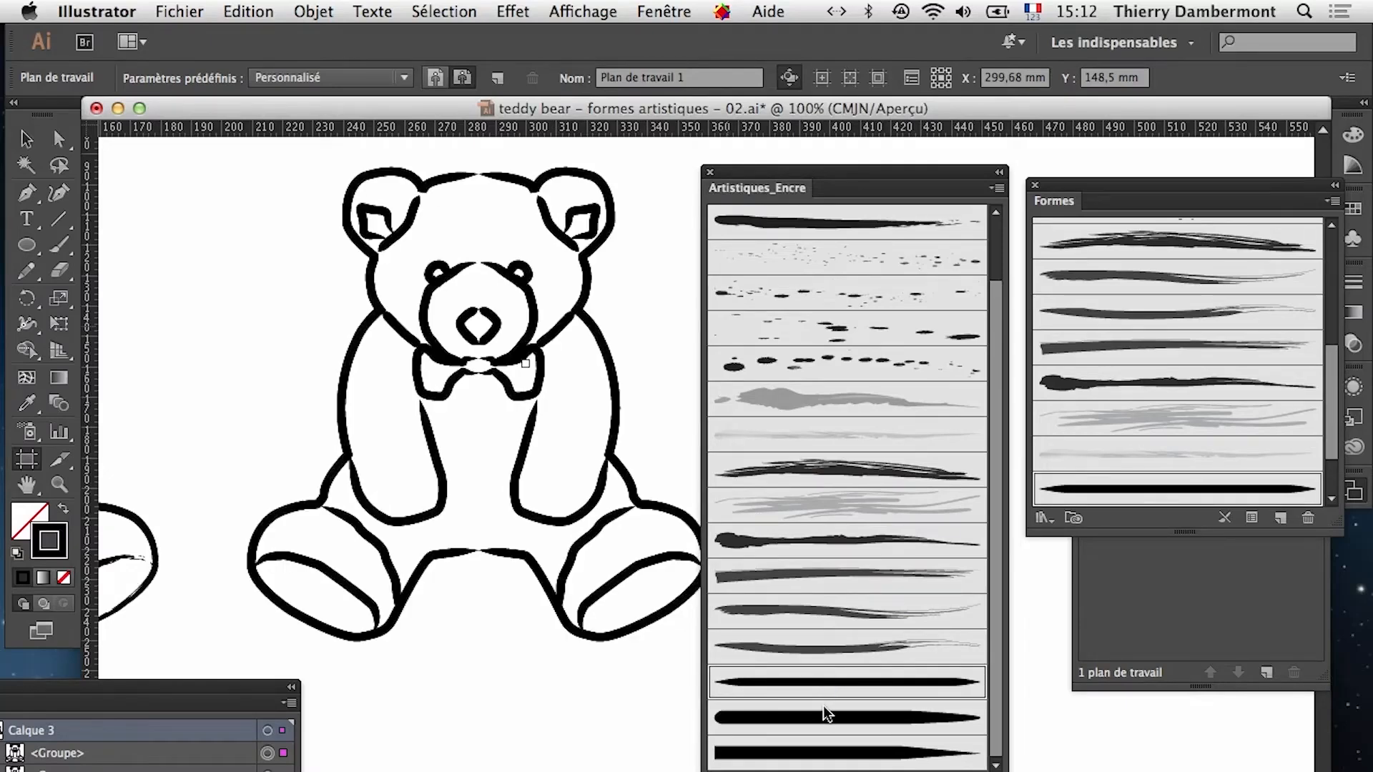
click(827, 365)
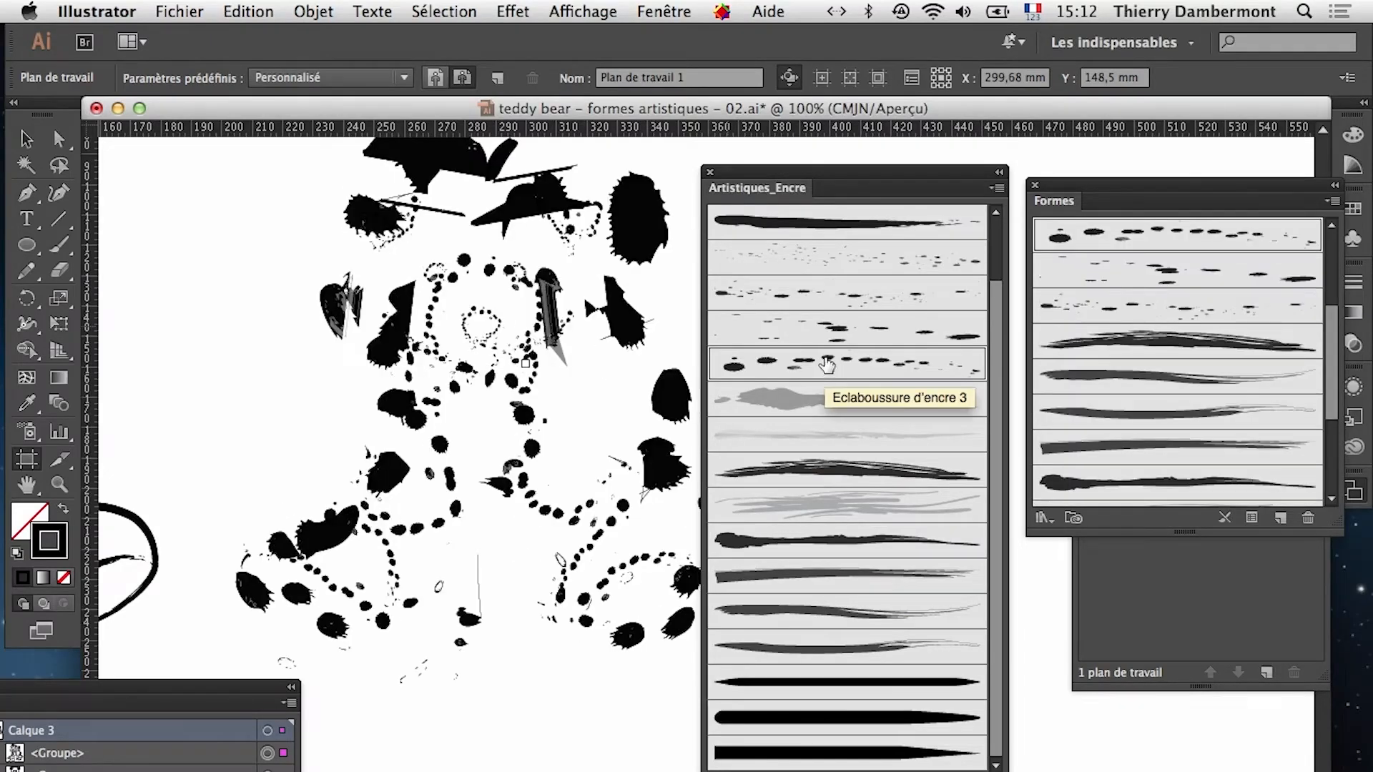
scroll(828, 362, up, 1)
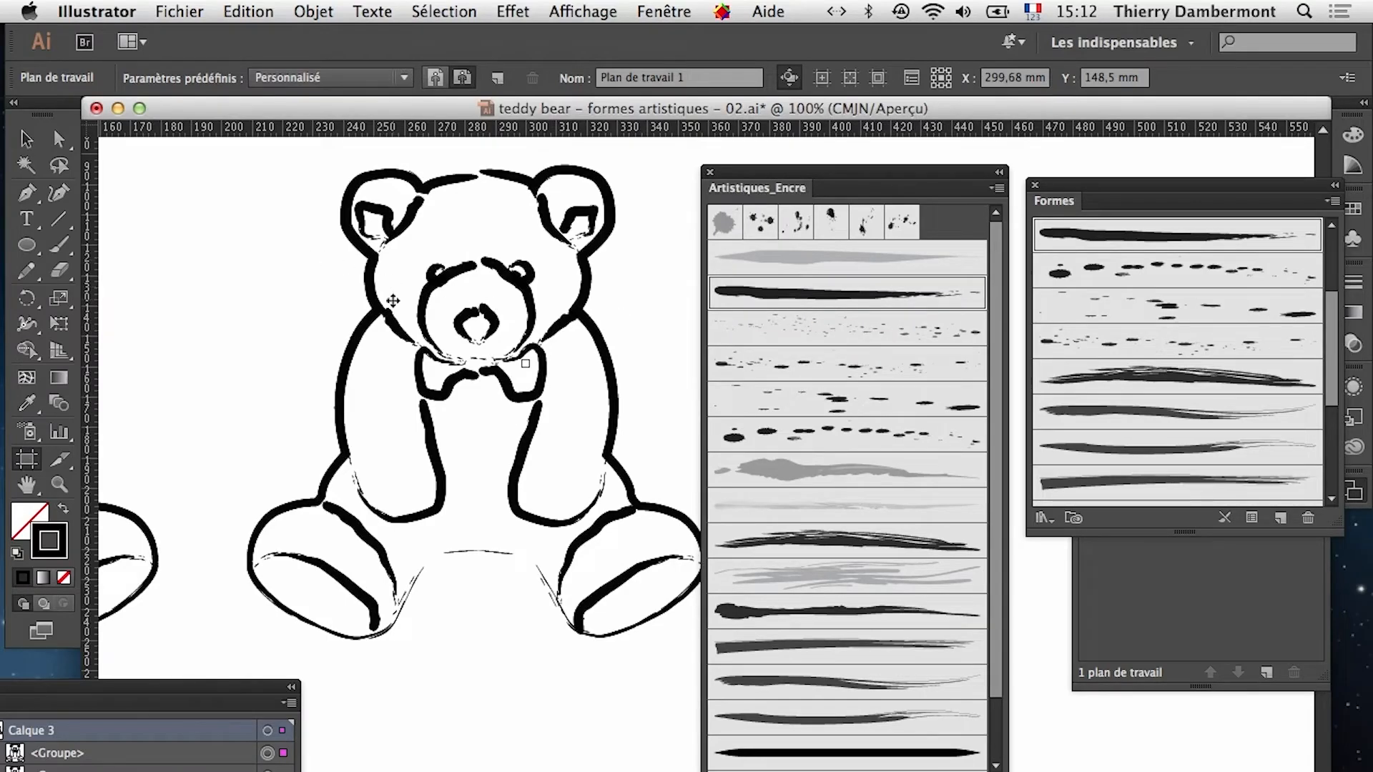
Leave artboard editing and reselect the copied bear group with the Selection tool
key(v)
click(215, 255)
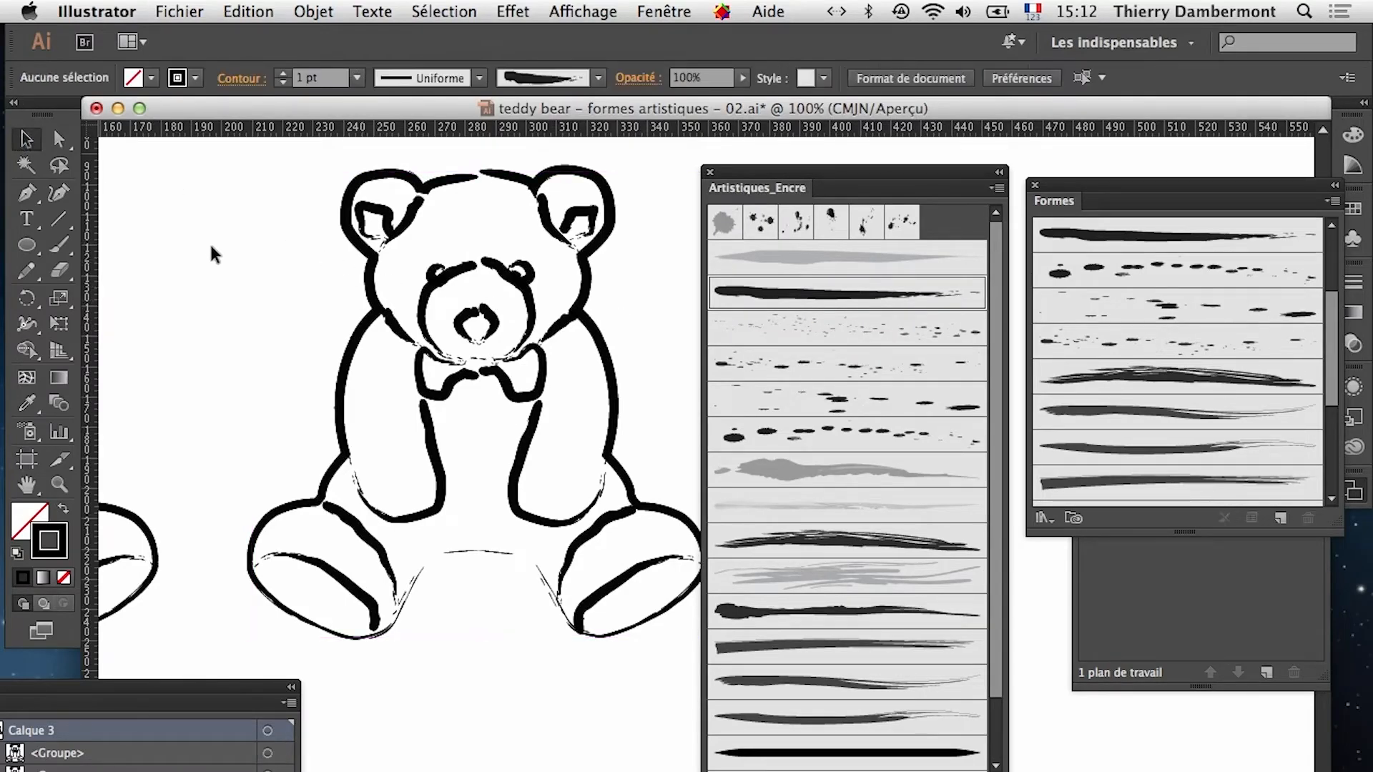
click(372, 256)
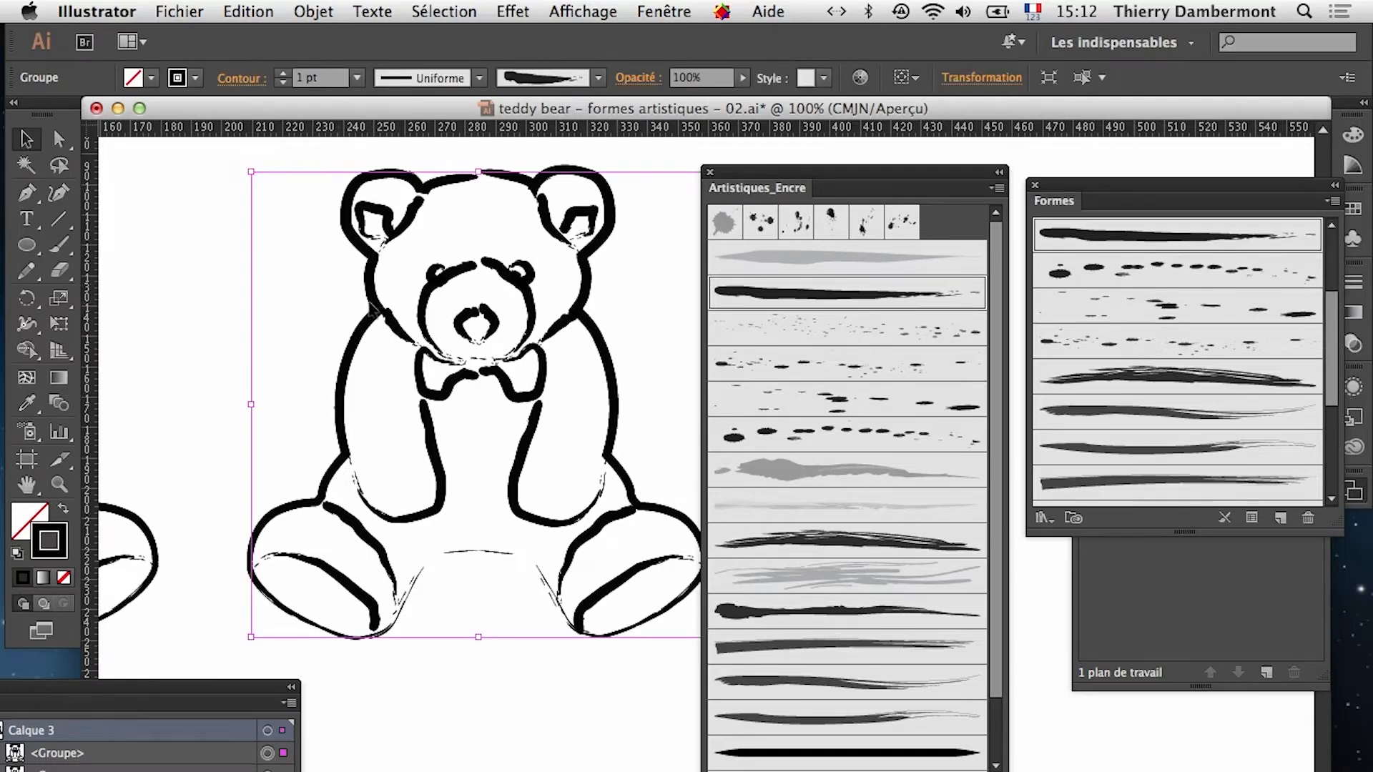
click(218, 257)
drag(193, 212, 634, 418)
Show the selection edges of the copied bear and hide them again
click(594, 10)
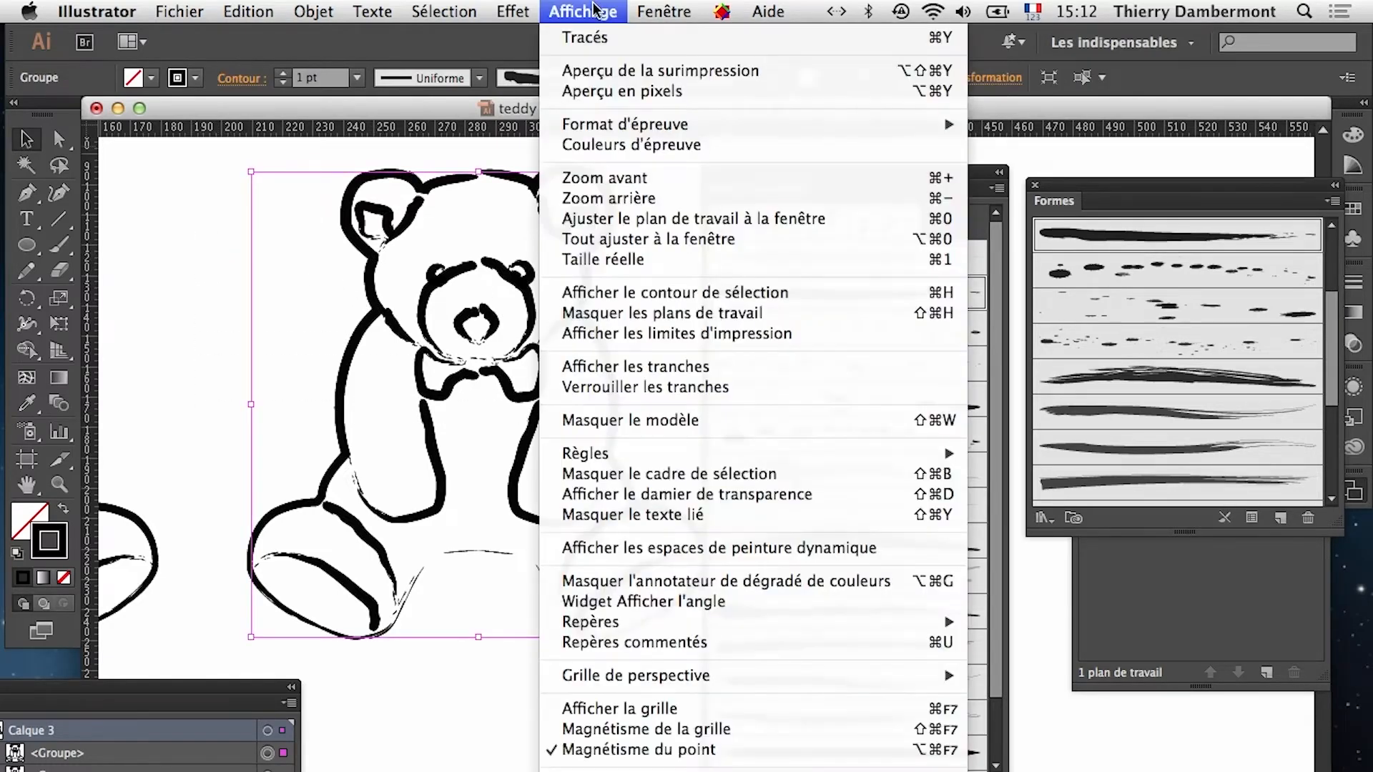
click(685, 294)
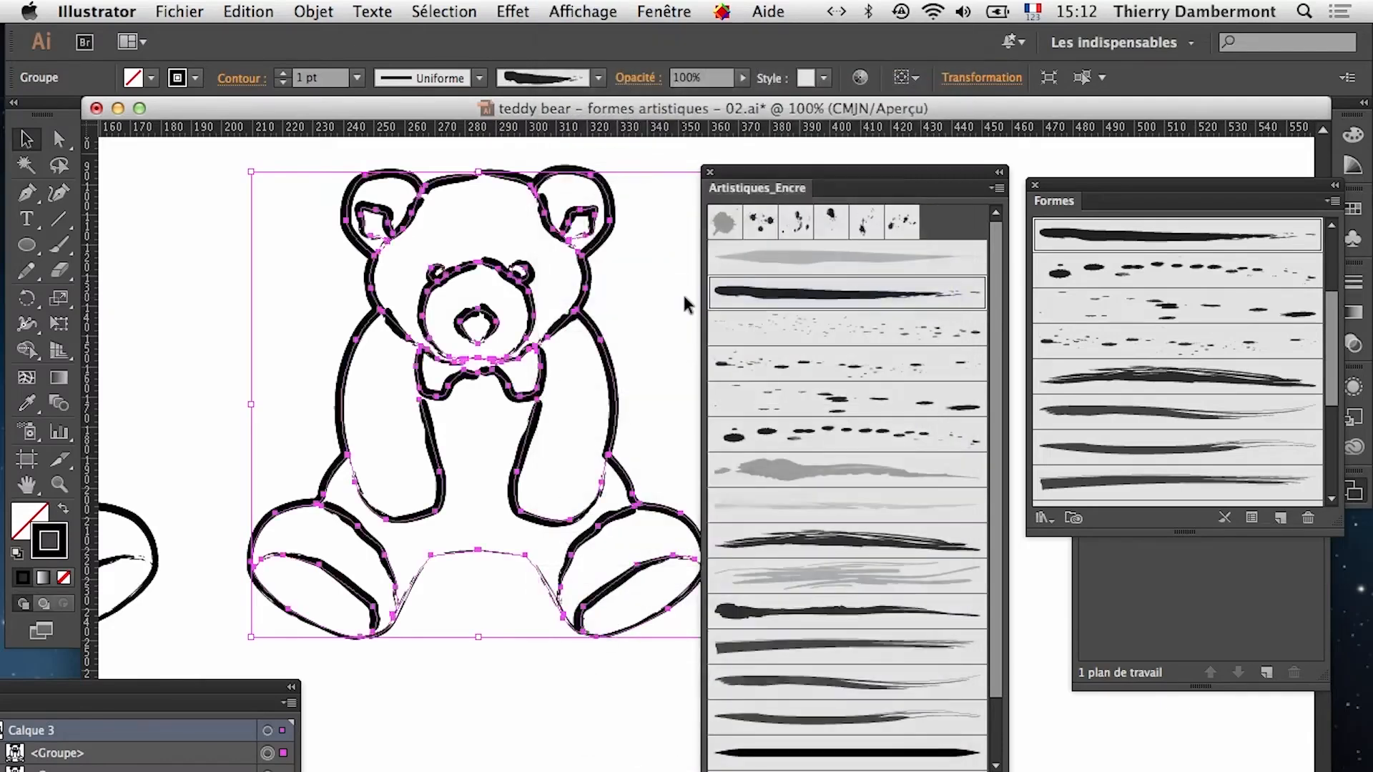
click(583, 12)
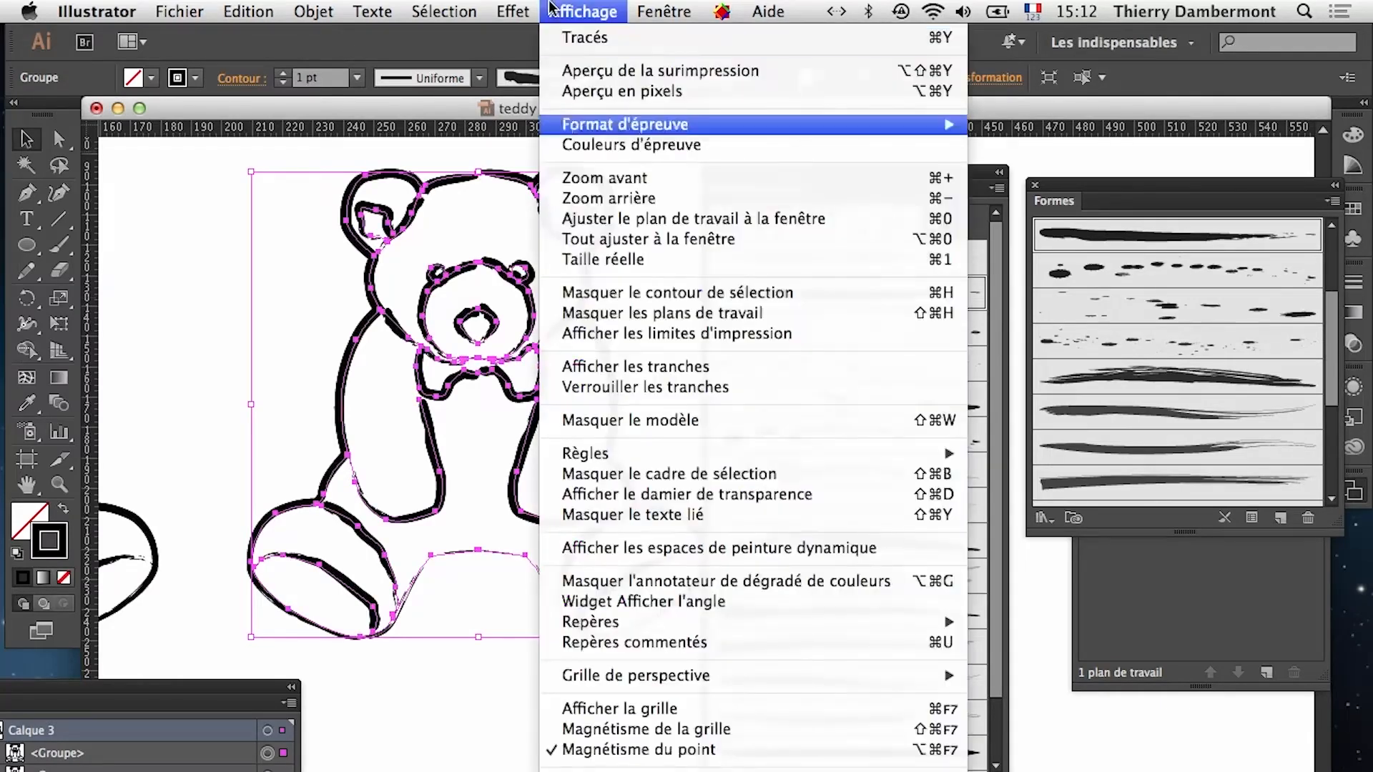
click(623, 292)
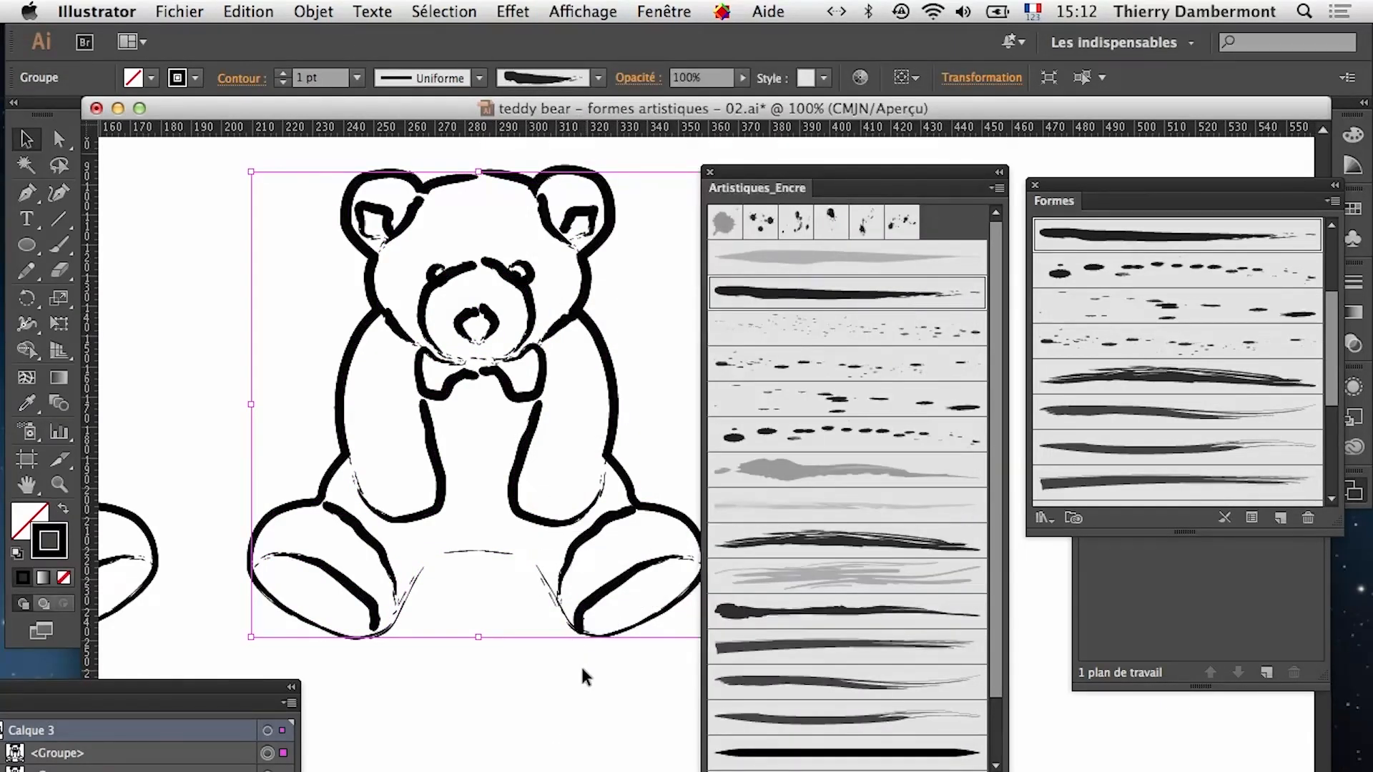
Move the ink brush palette closer to the copied bear and shrink it
alt+super+click(551, 570)
drag(543, 423, 216, 370)
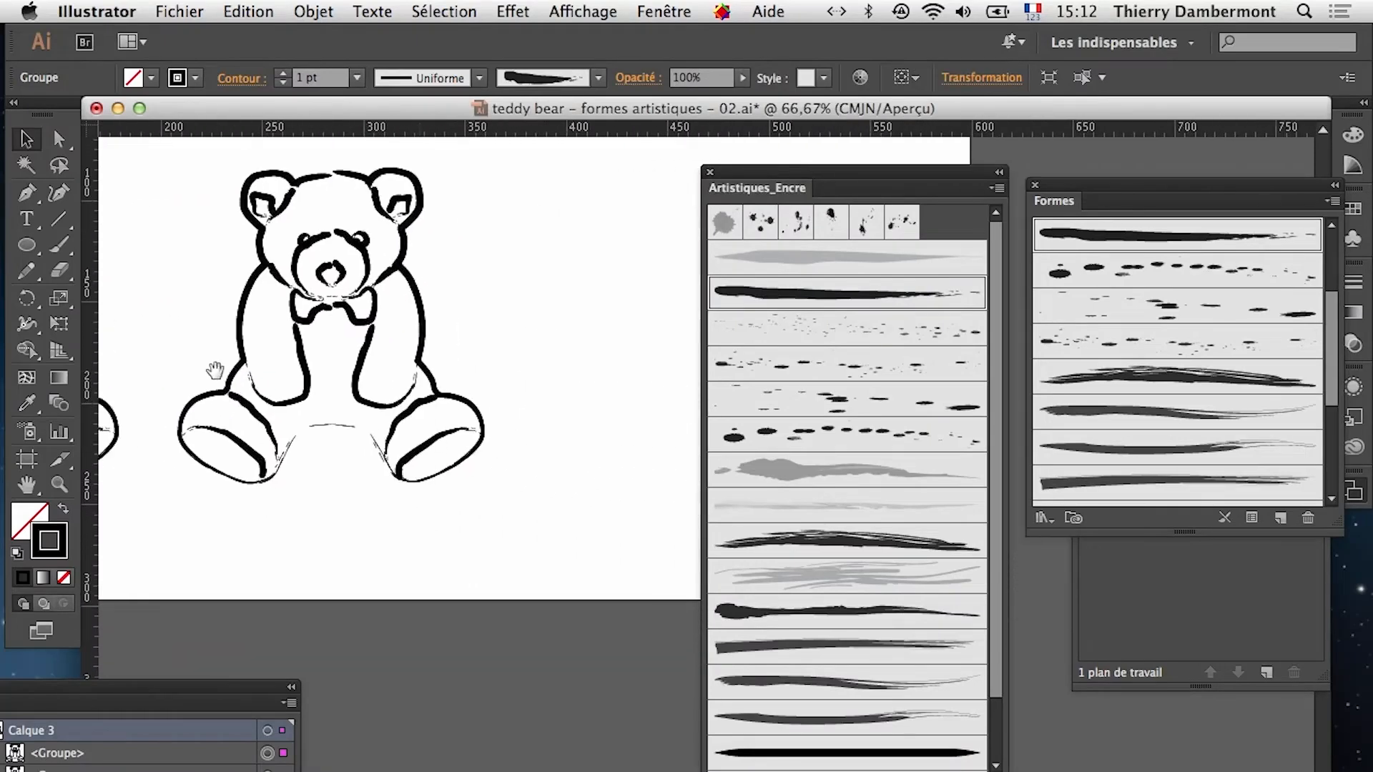
drag(789, 174, 700, 156)
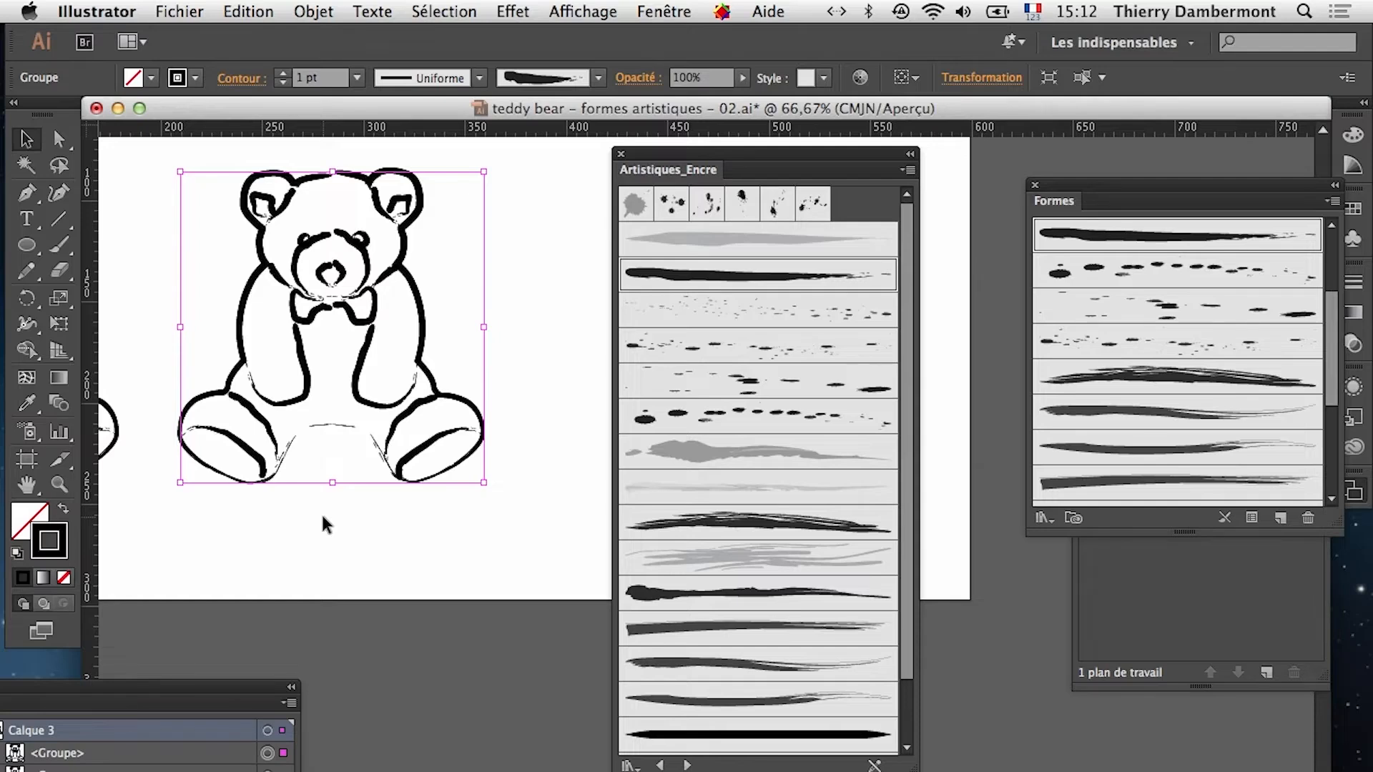
click(326, 526)
drag(915, 769, 883, 697)
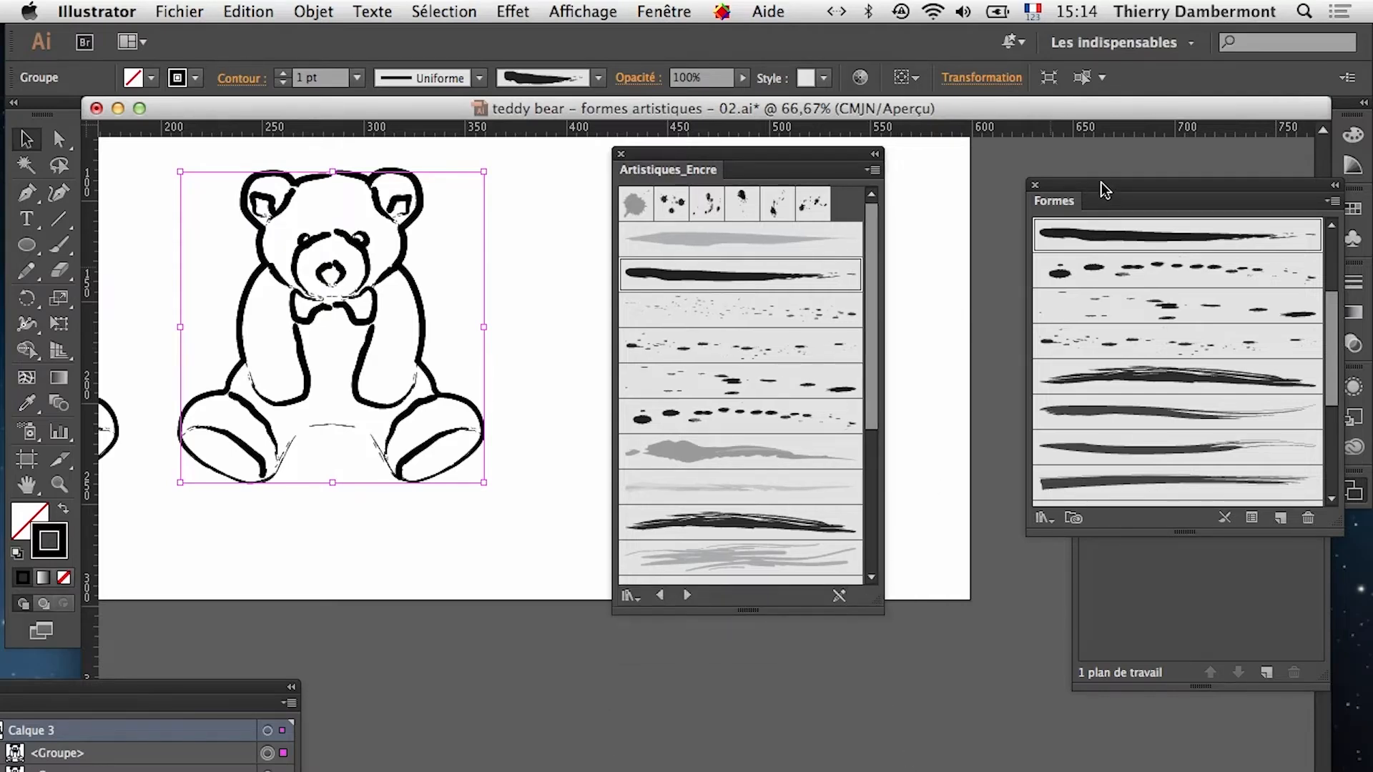
Place the Formes palette beside the ink brush palette, collapse the artboards palette and make the Formes palette taller
drag(1102, 184, 996, 160)
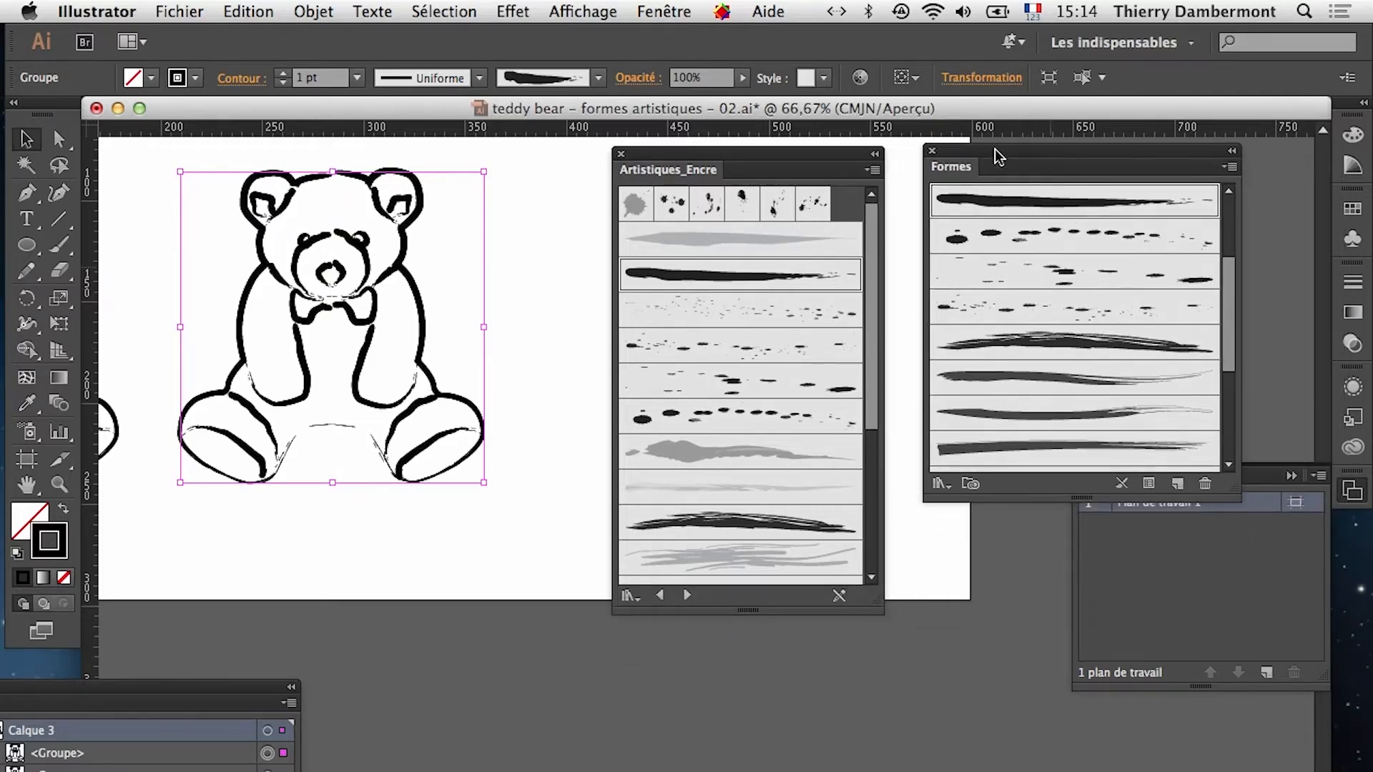
click(1290, 475)
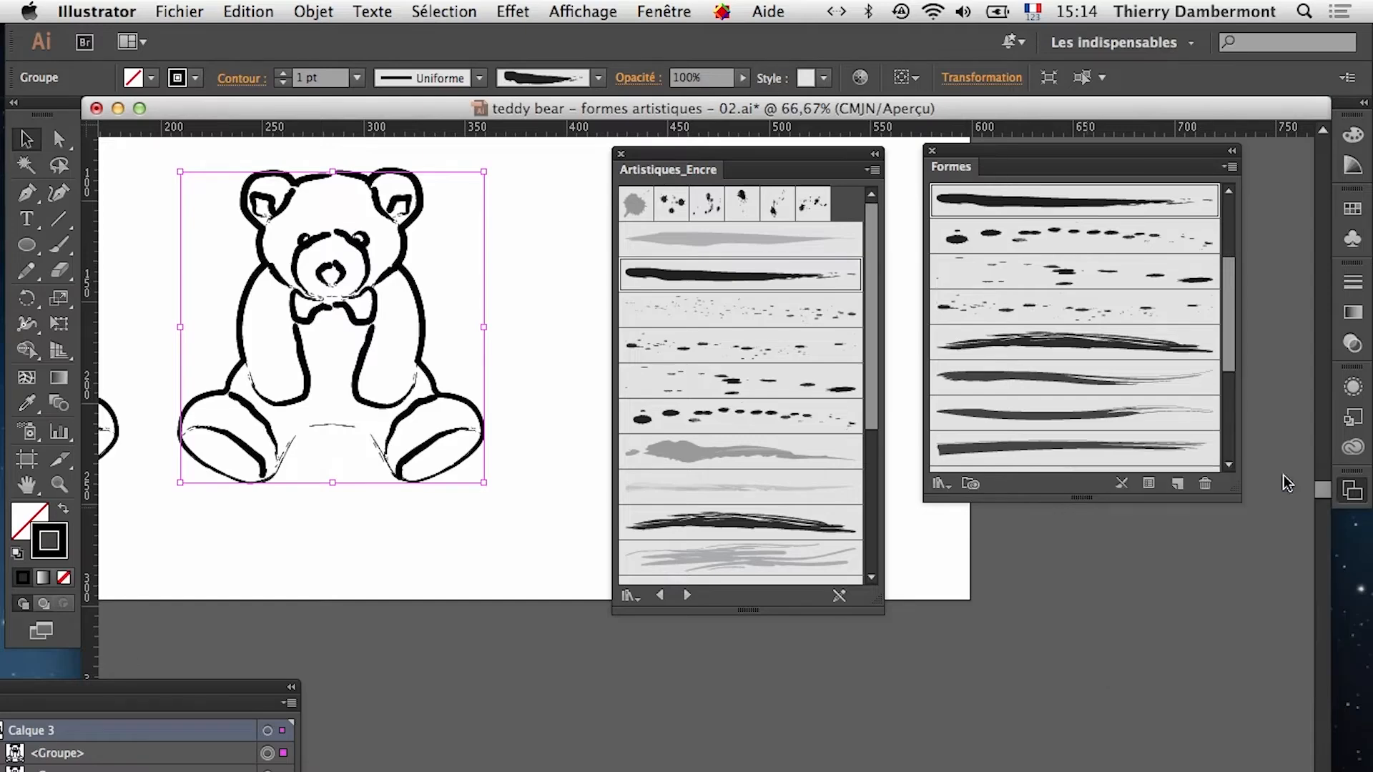
drag(1237, 495, 1236, 580)
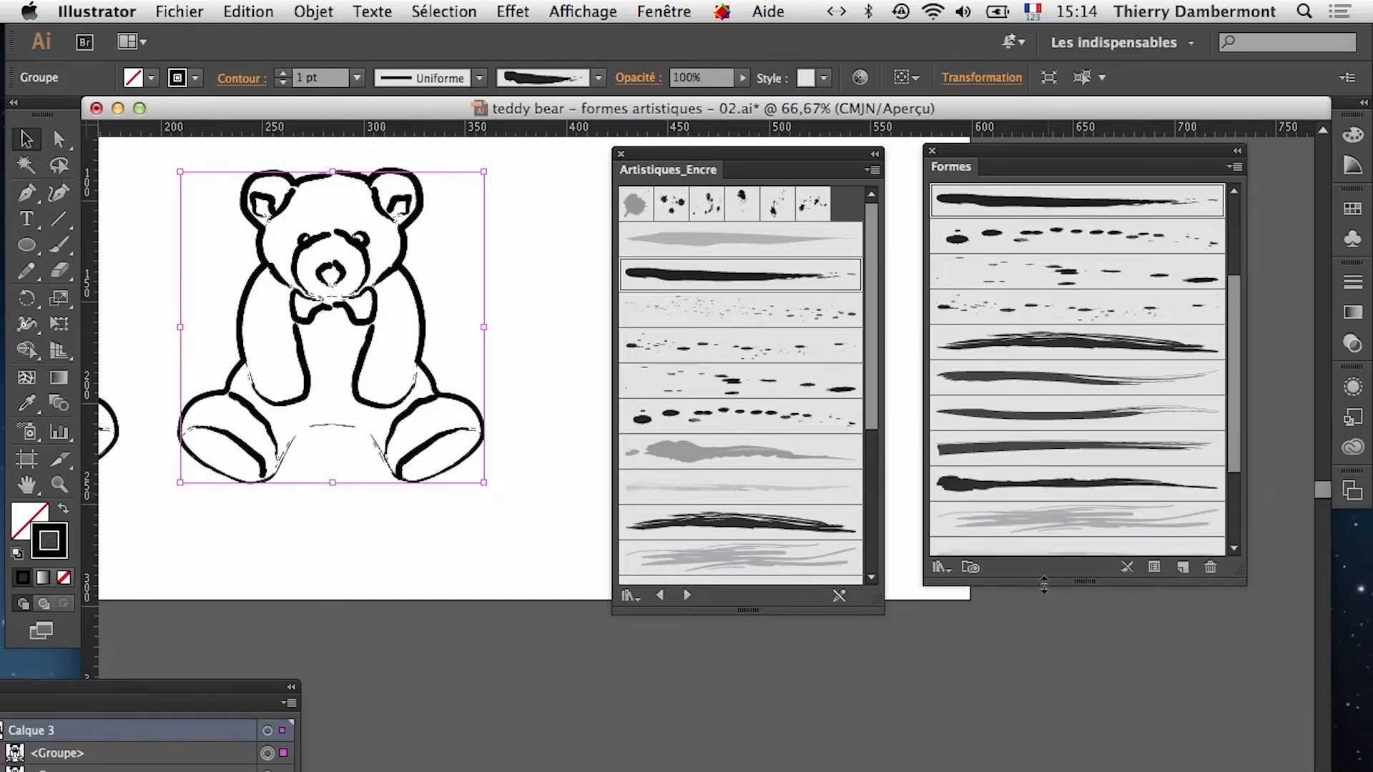
click(1046, 588)
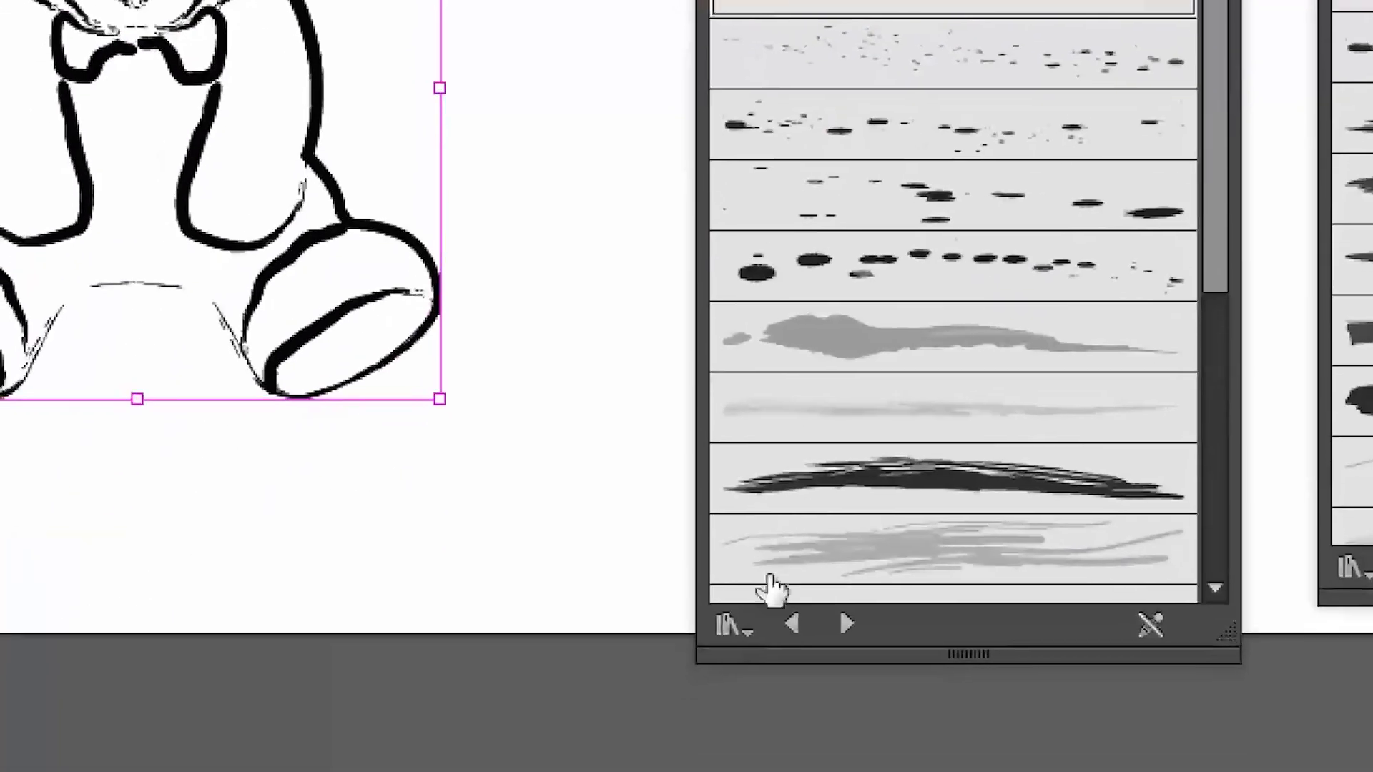
Load the Artistiques_Pinceau brush library and try two rough dry-brush strokes on the copied bear
click(753, 592)
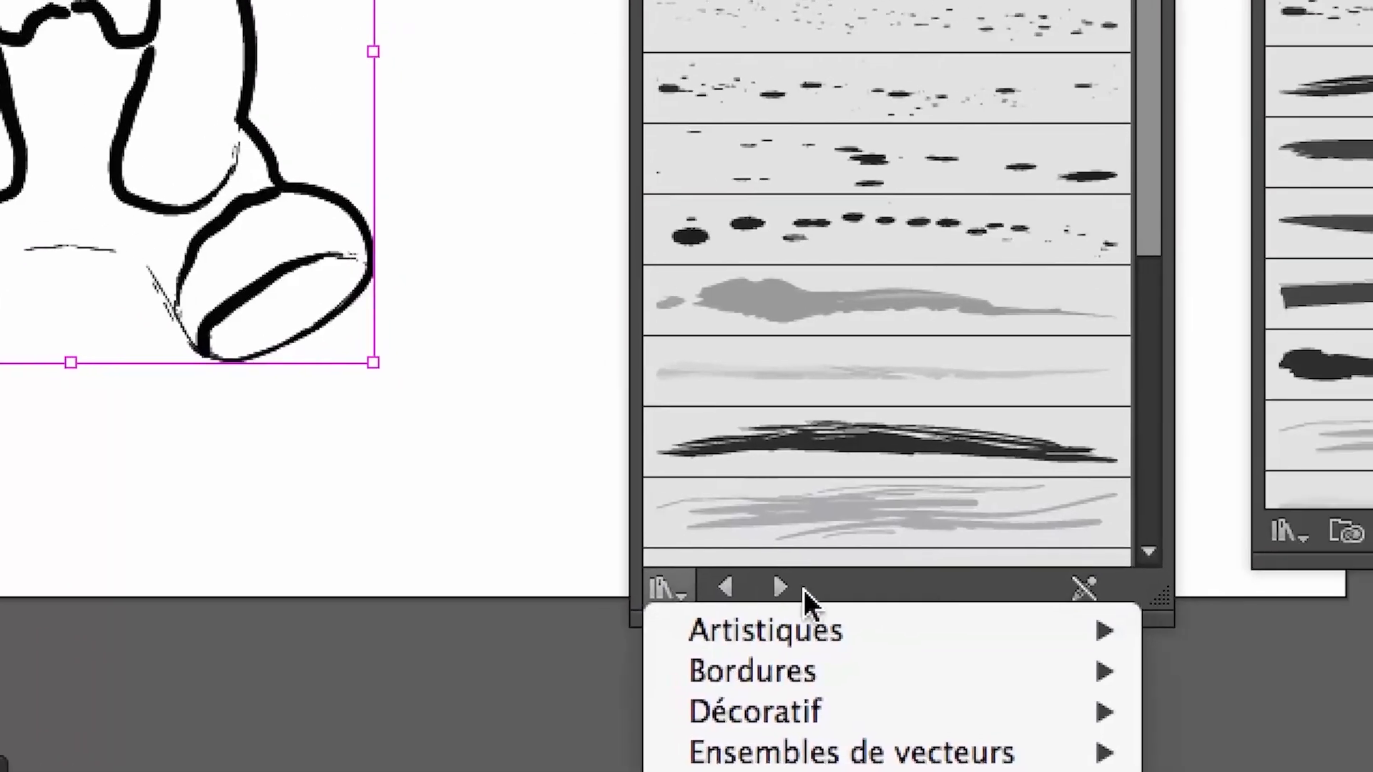
click(820, 585)
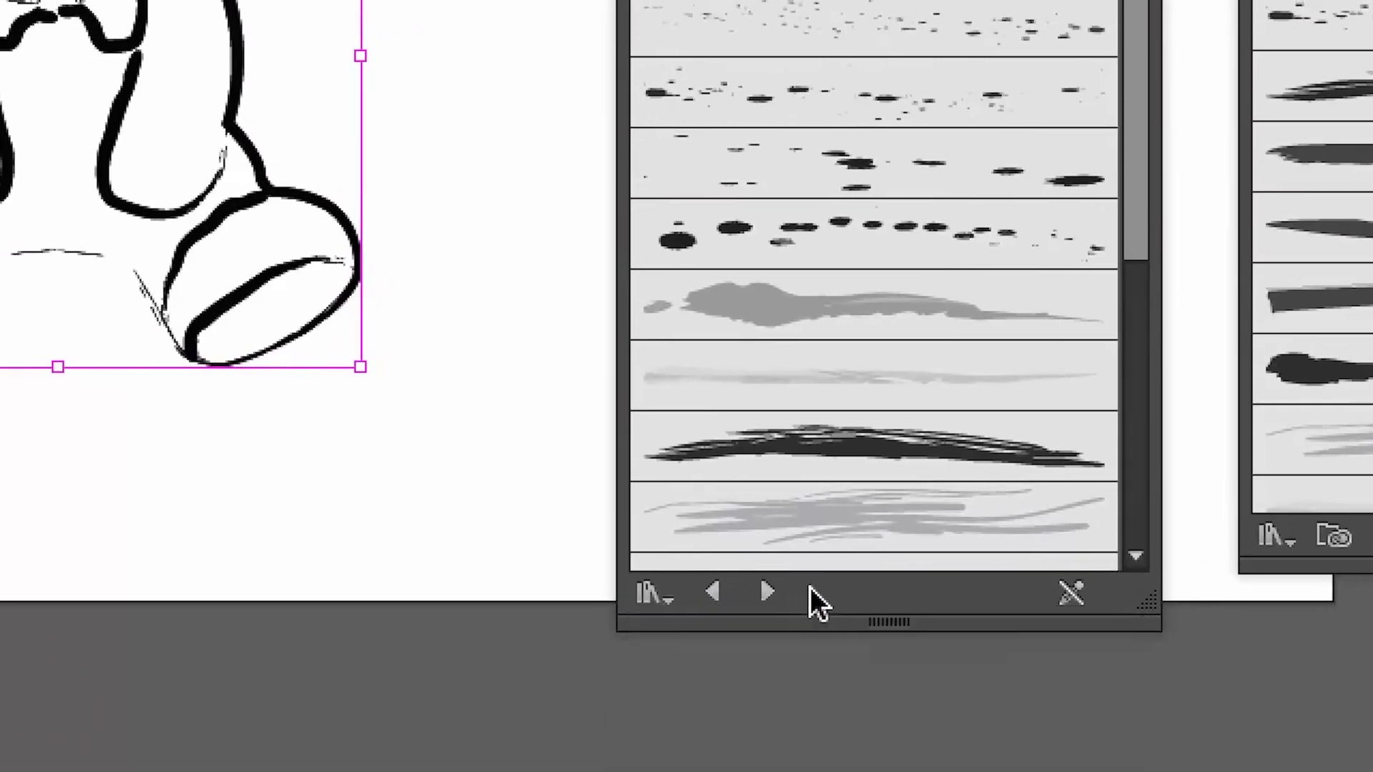
click(797, 591)
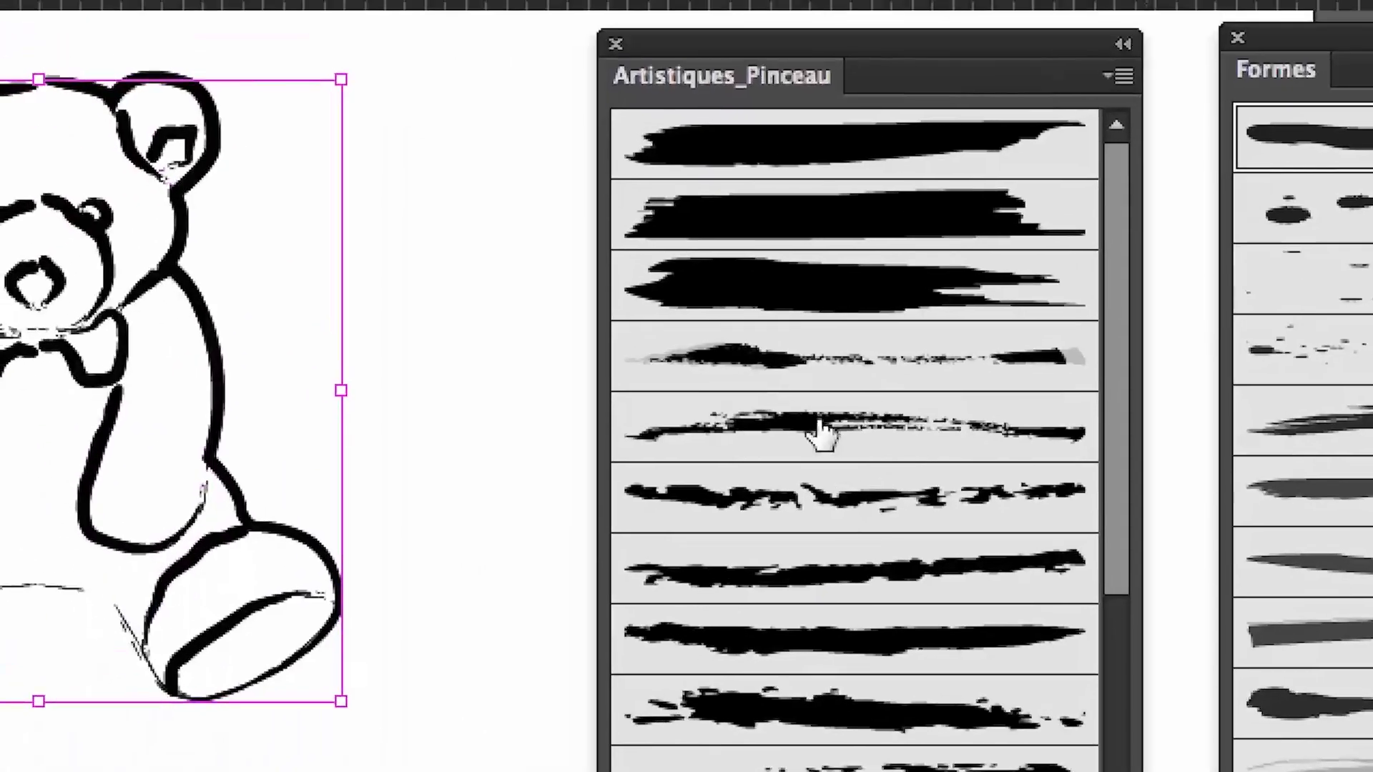
click(822, 432)
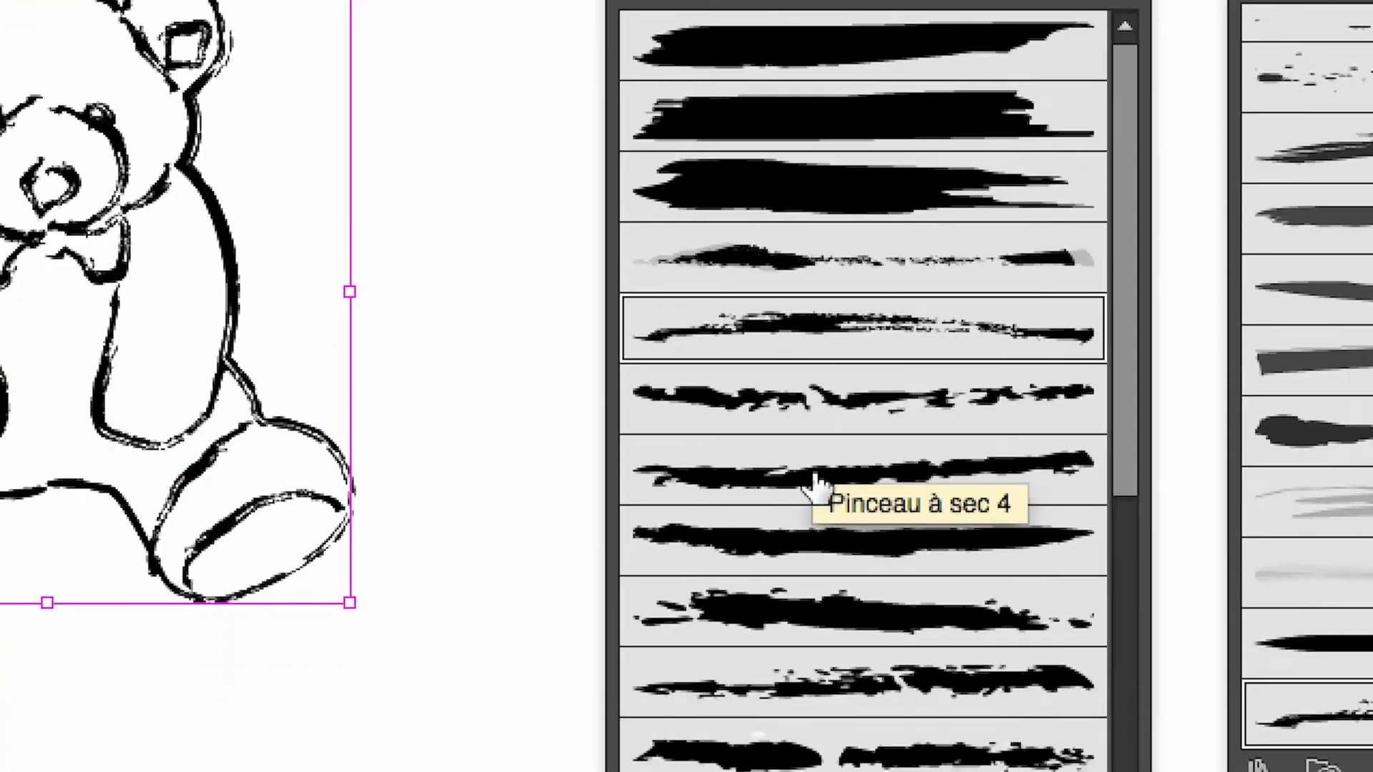
click(797, 520)
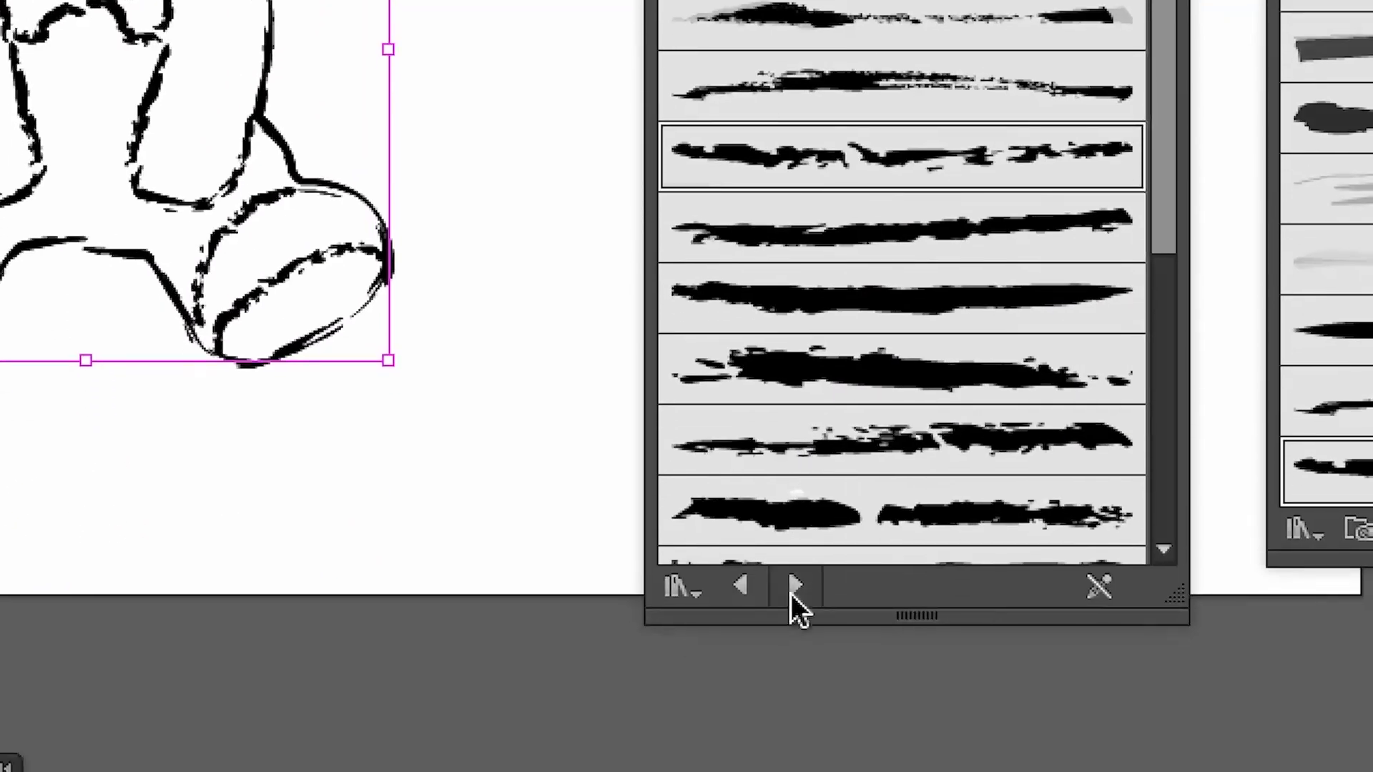
Browse the neighbouring brush libraries and apply a brush made of fine parallel lines to the copied bear
click(794, 595)
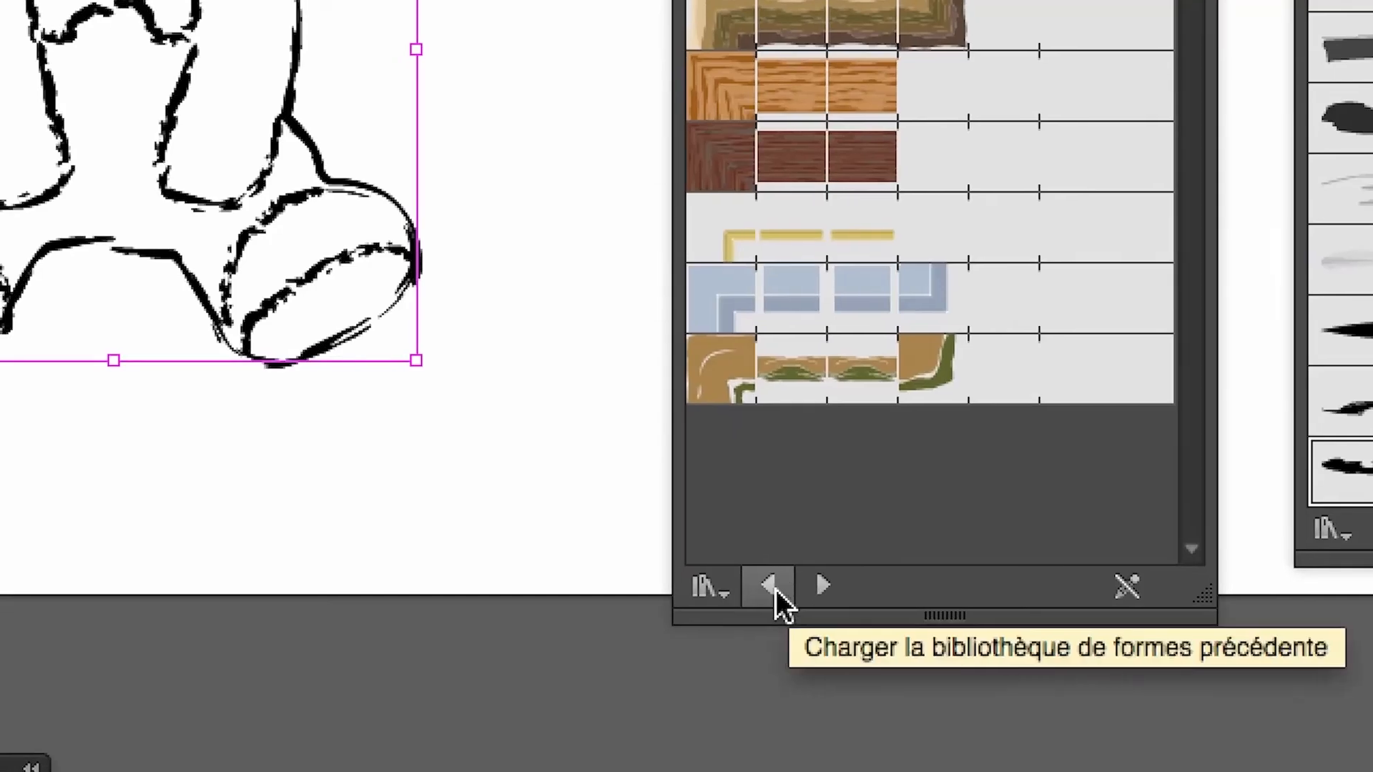
click(741, 594)
click(741, 594)
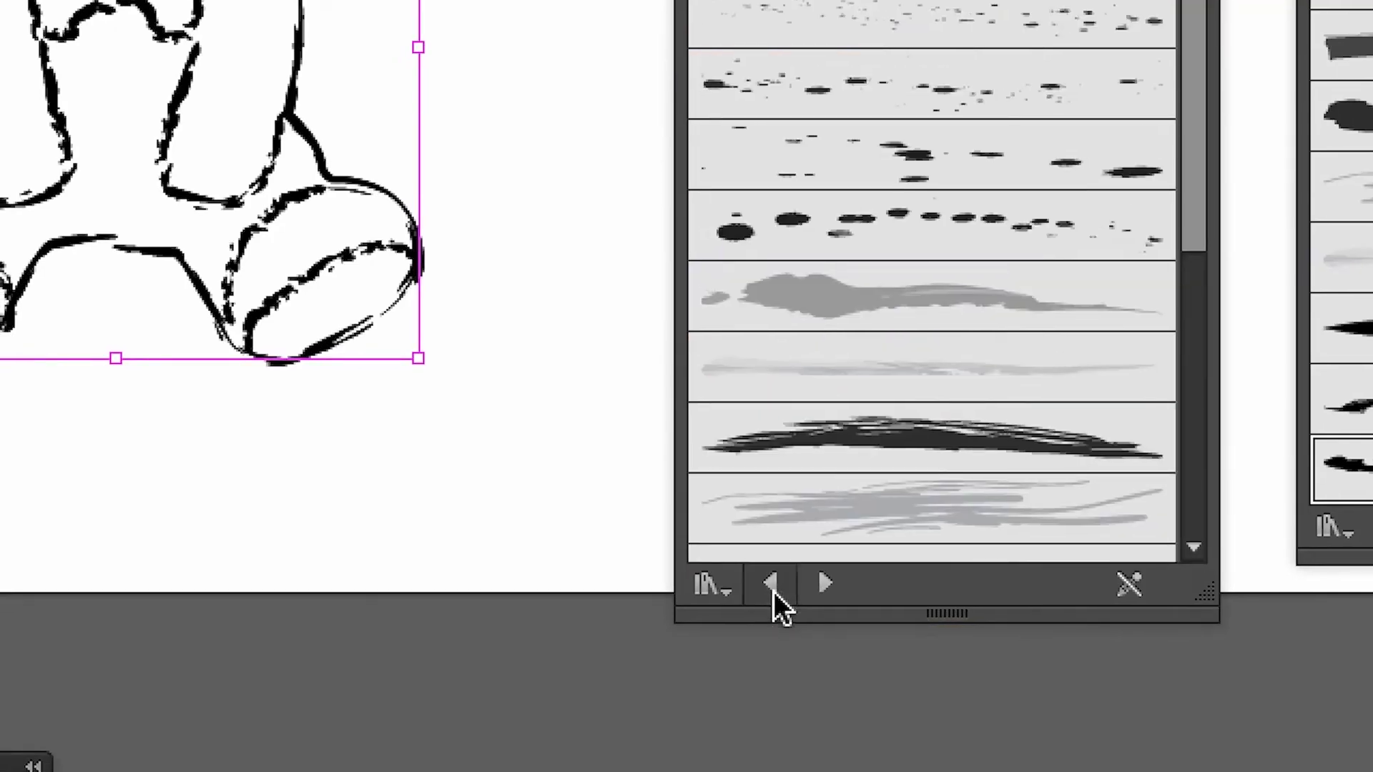
click(774, 590)
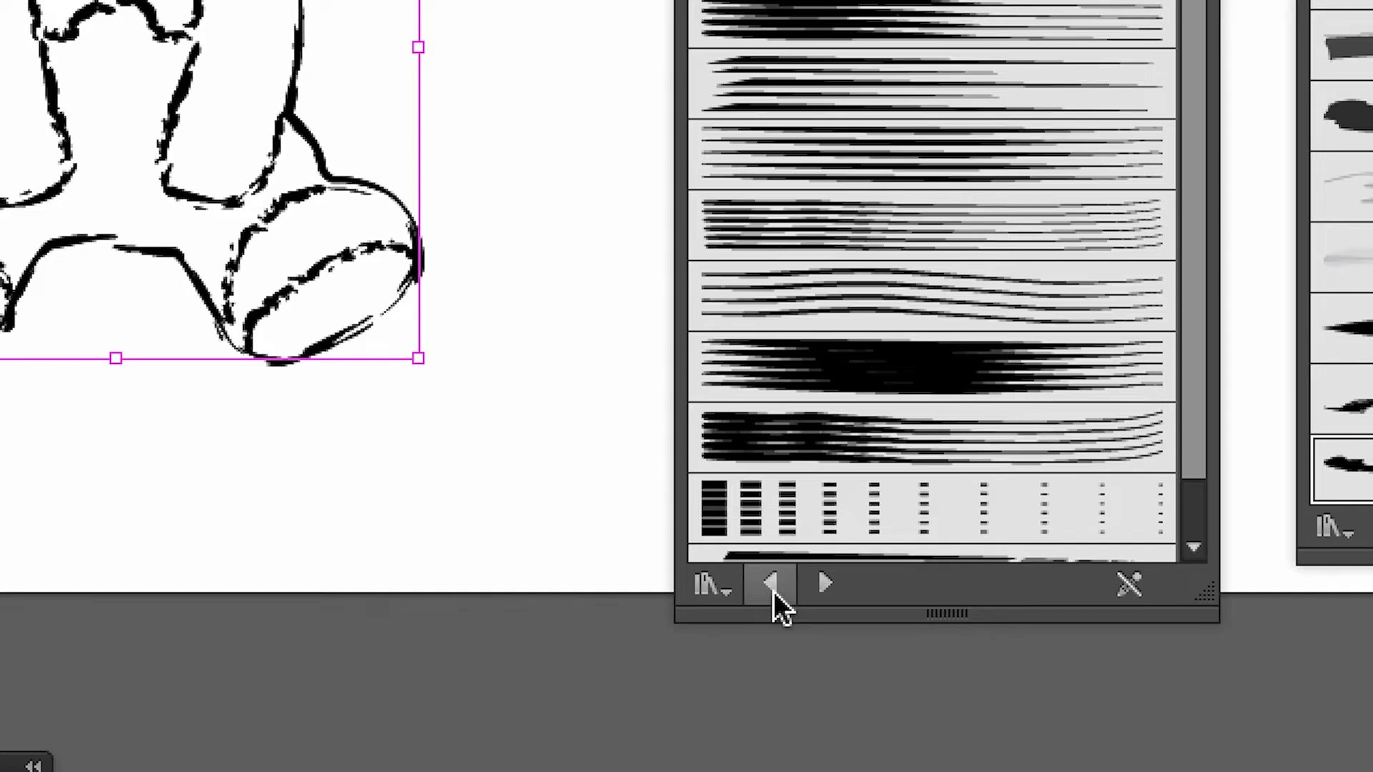
click(774, 591)
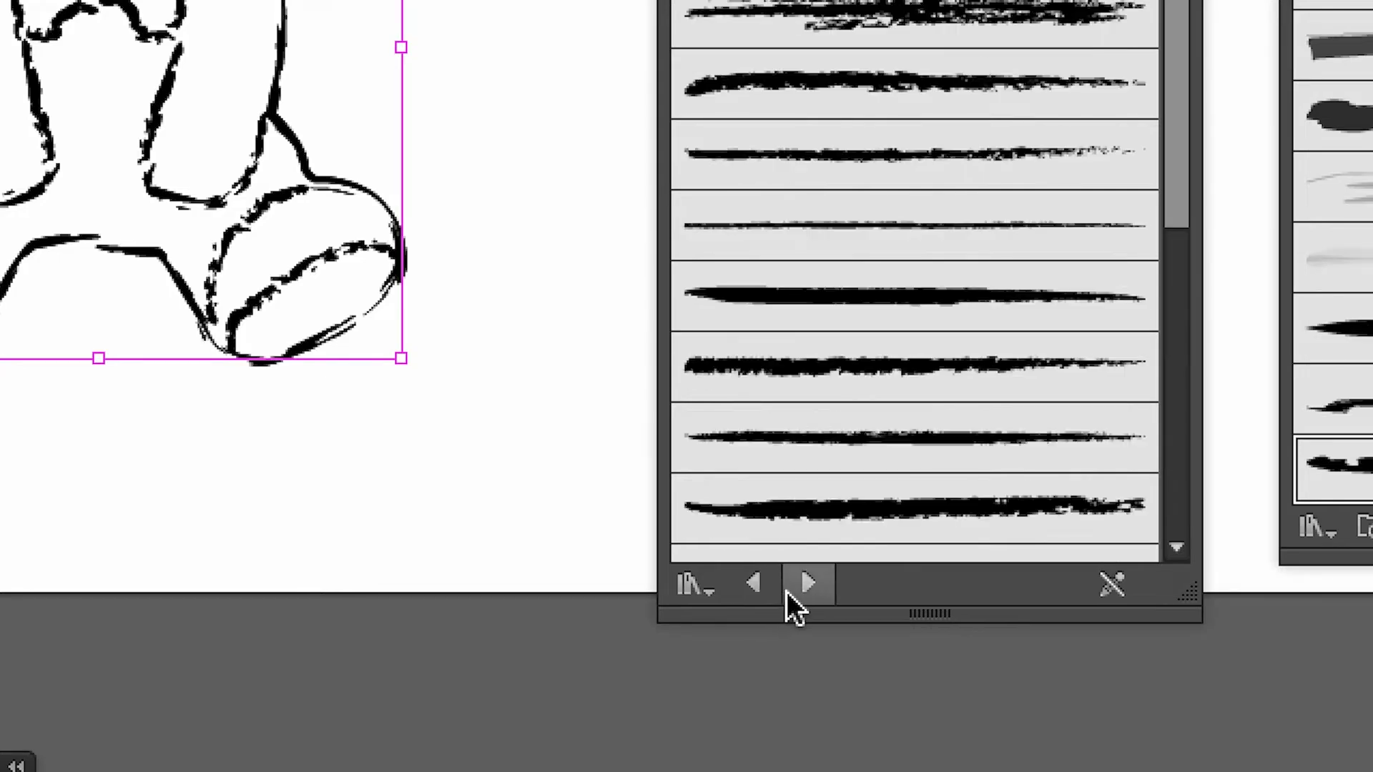
click(822, 585)
click(743, 286)
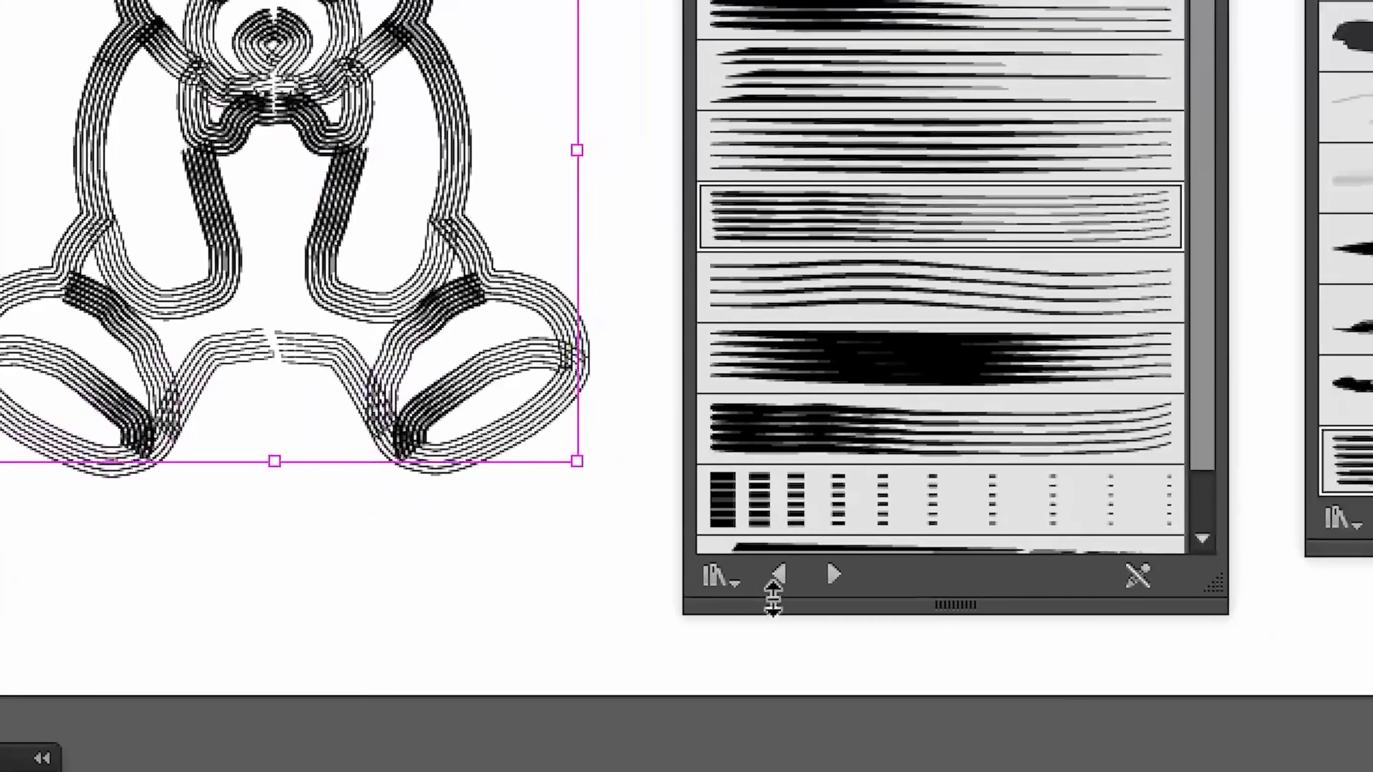
Load the Artistiques_CraieFusainCrayon library and try a rough-edged stroke on the copied bear, finishing with the scribbled charcoal-like stroke
click(774, 588)
click(780, 551)
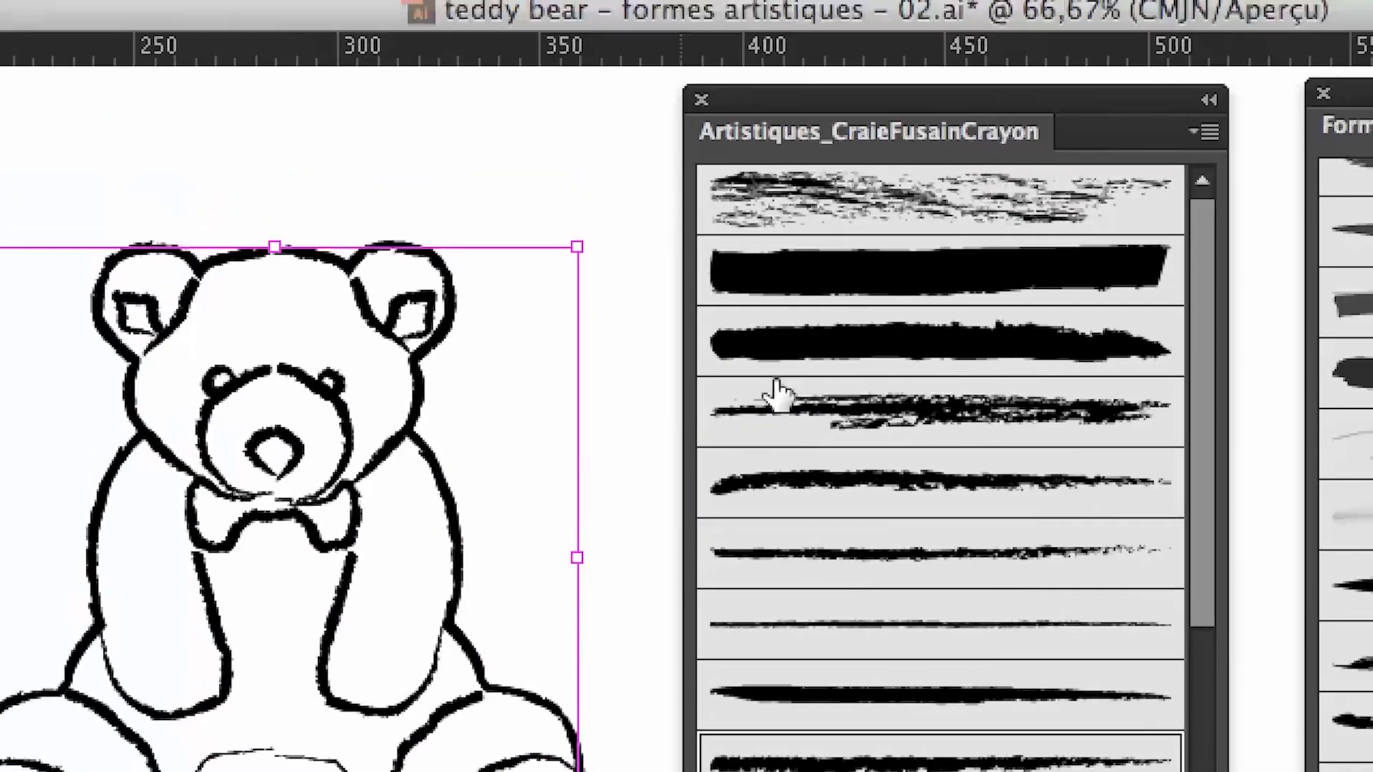
click(786, 229)
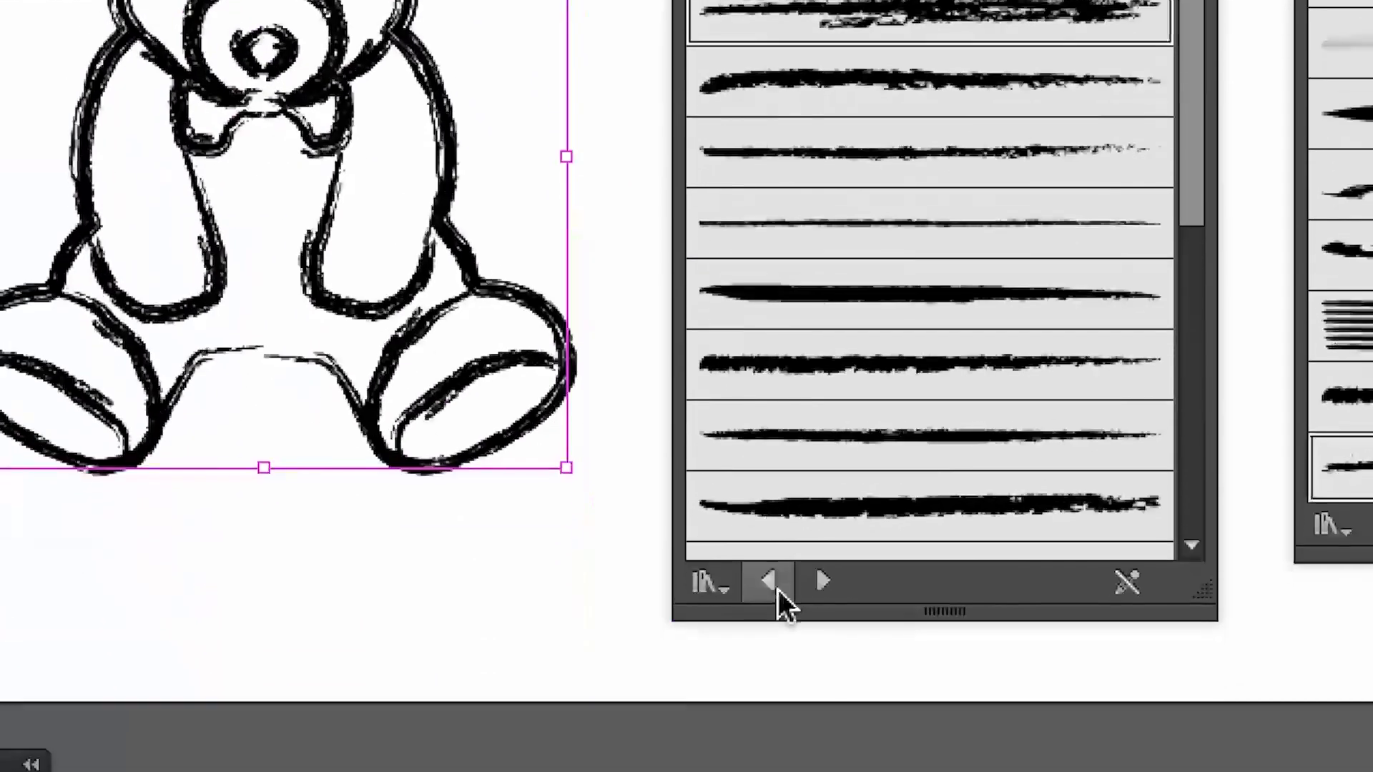
Browse the neighbouring artistic brush libraries, then move the brush library palette higher and enlarge it to show more brushes
click(778, 589)
click(819, 585)
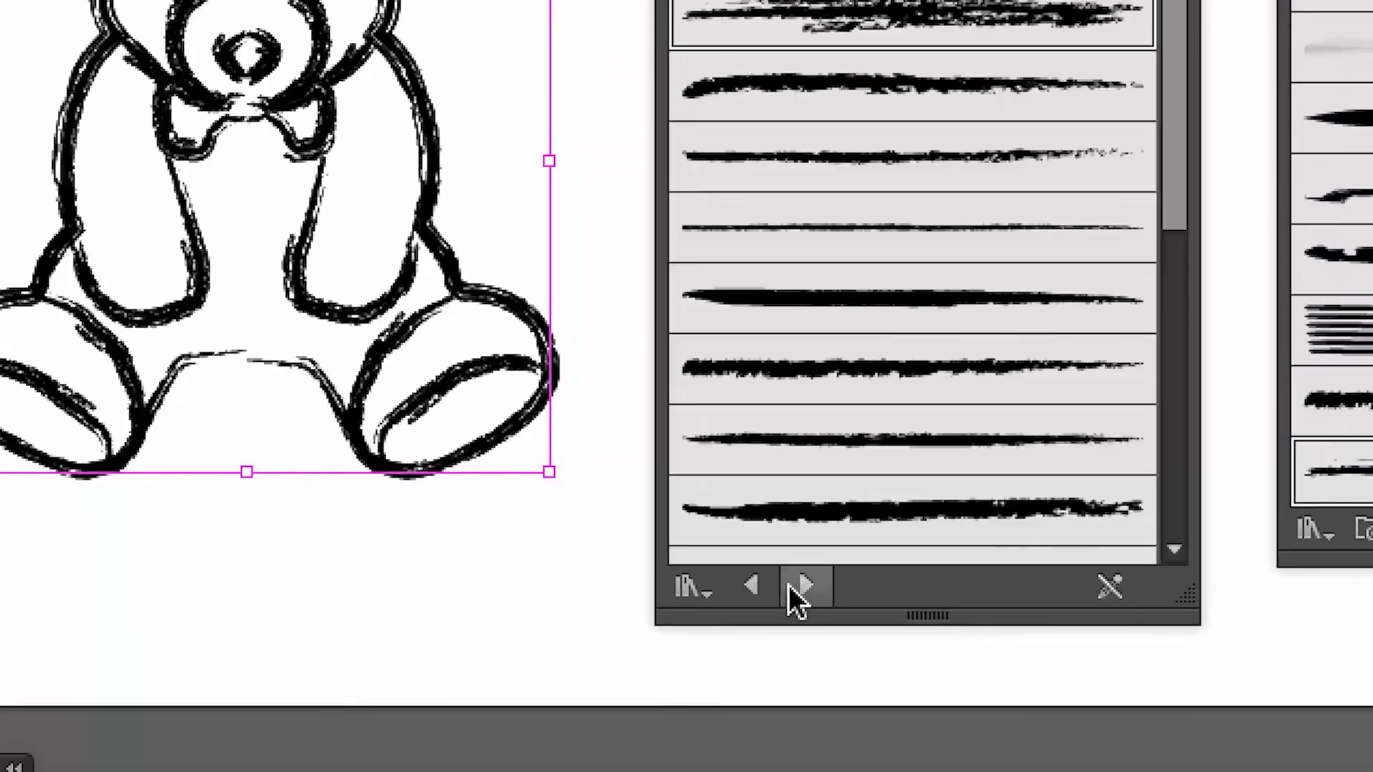
click(791, 586)
click(791, 586)
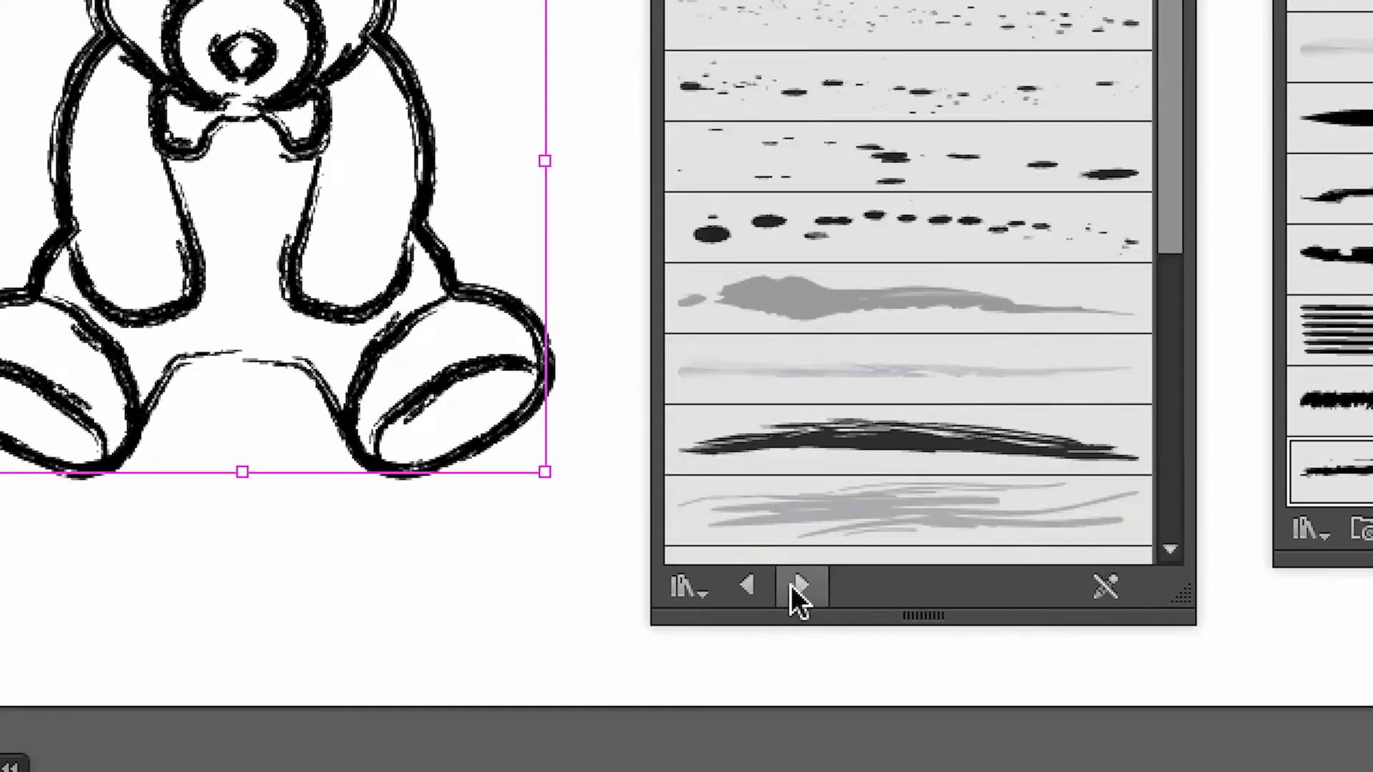
click(762, 586)
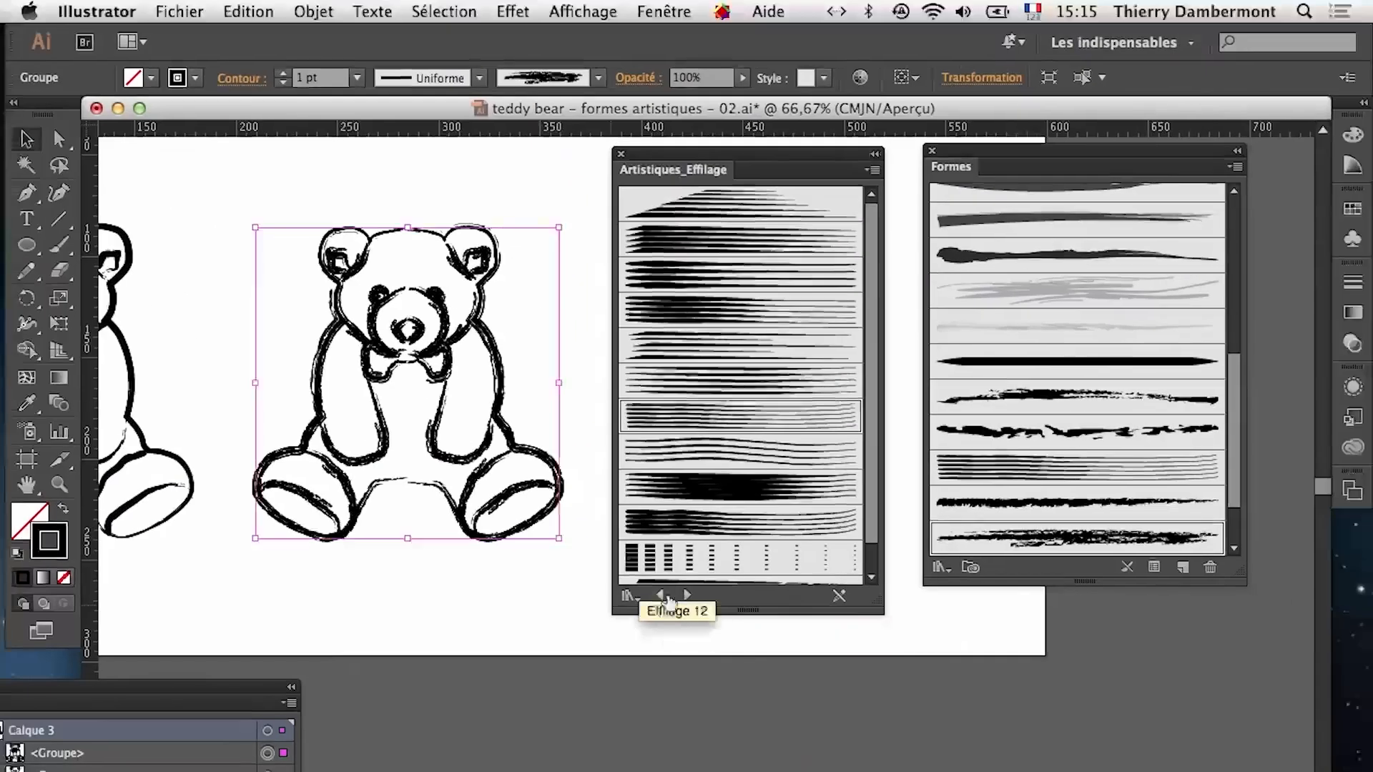
drag(720, 157, 726, 120)
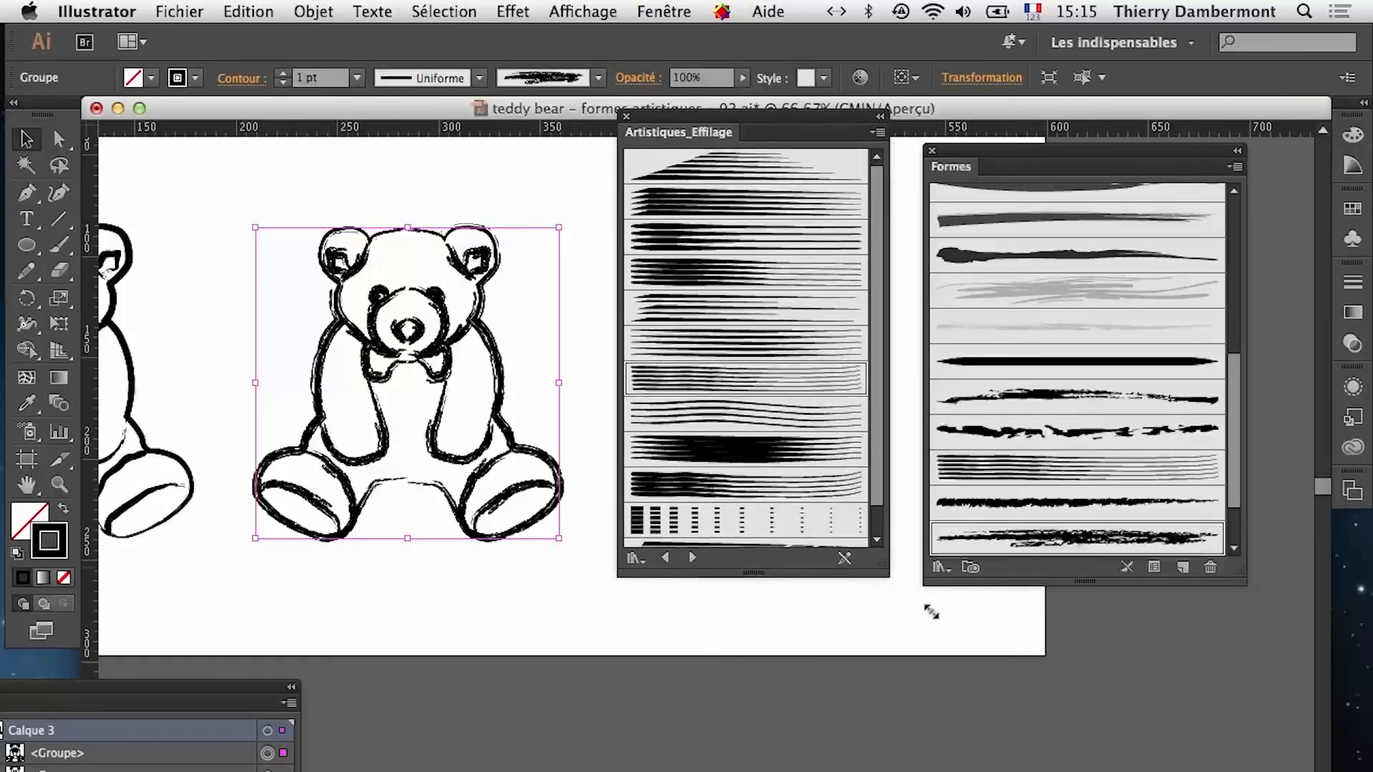
mouse_move(931, 612)
mouse_down()
mouse_move(919, 590)
mouse_move(919, 769)
mouse_up()
Load the Artistiques_Pinceau library again and try the grey wash brush on the copied bear, finishing with the Couteau à palette stroke
click(685, 771)
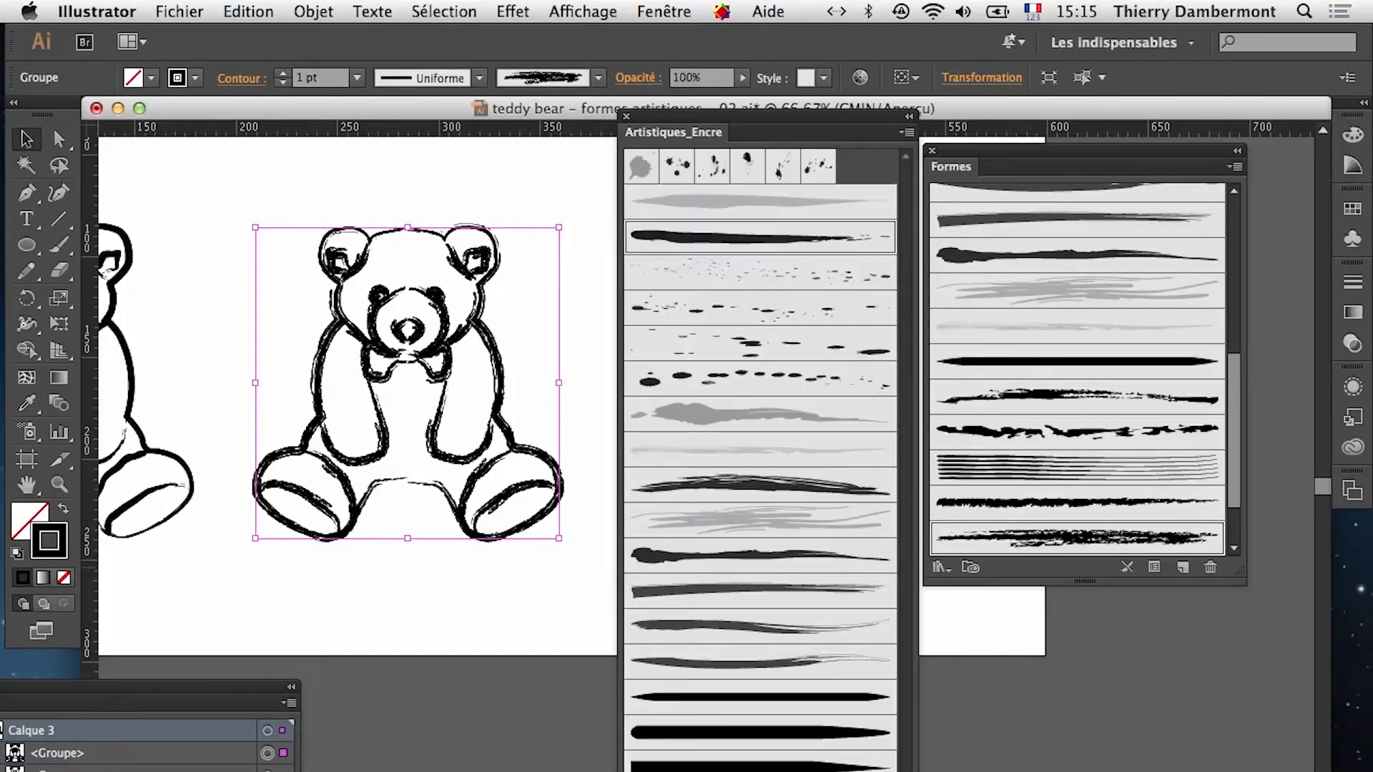
click(685, 771)
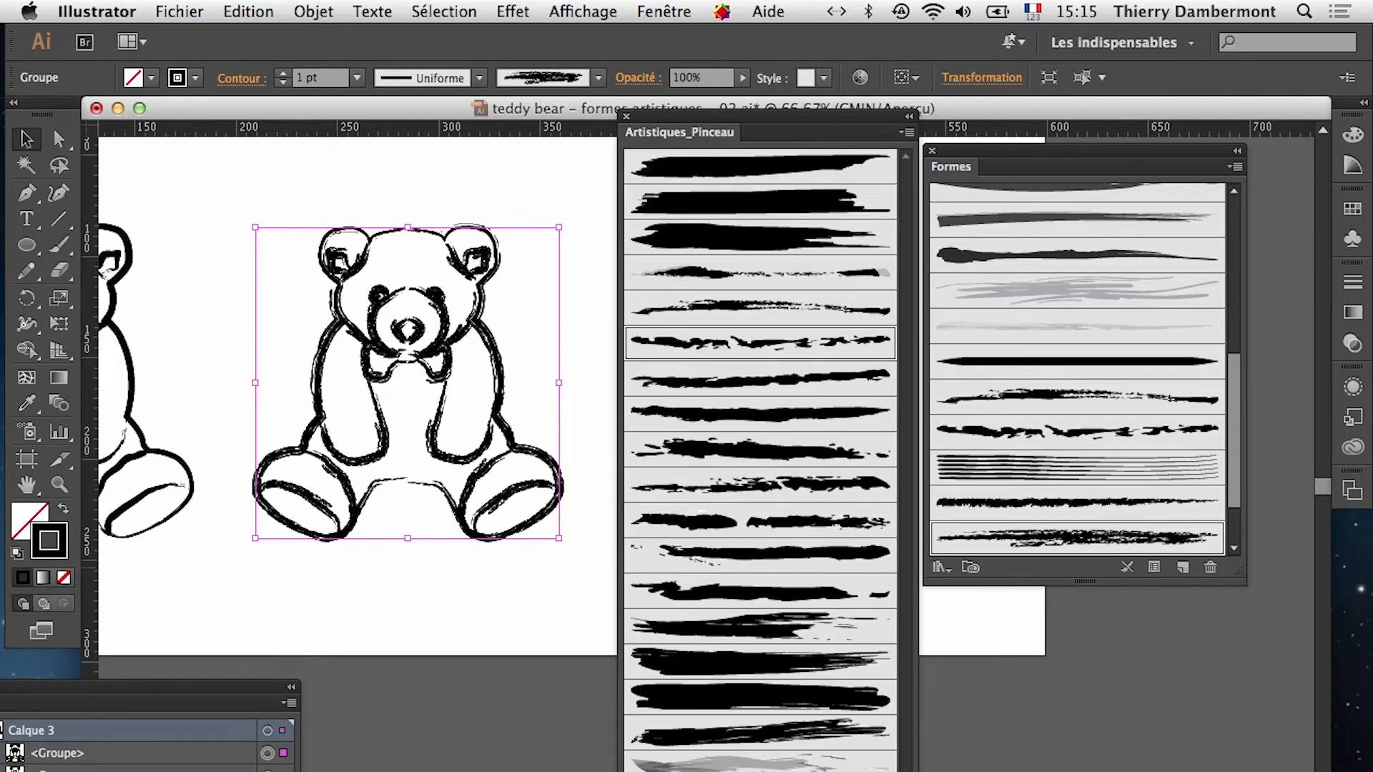
click(685, 771)
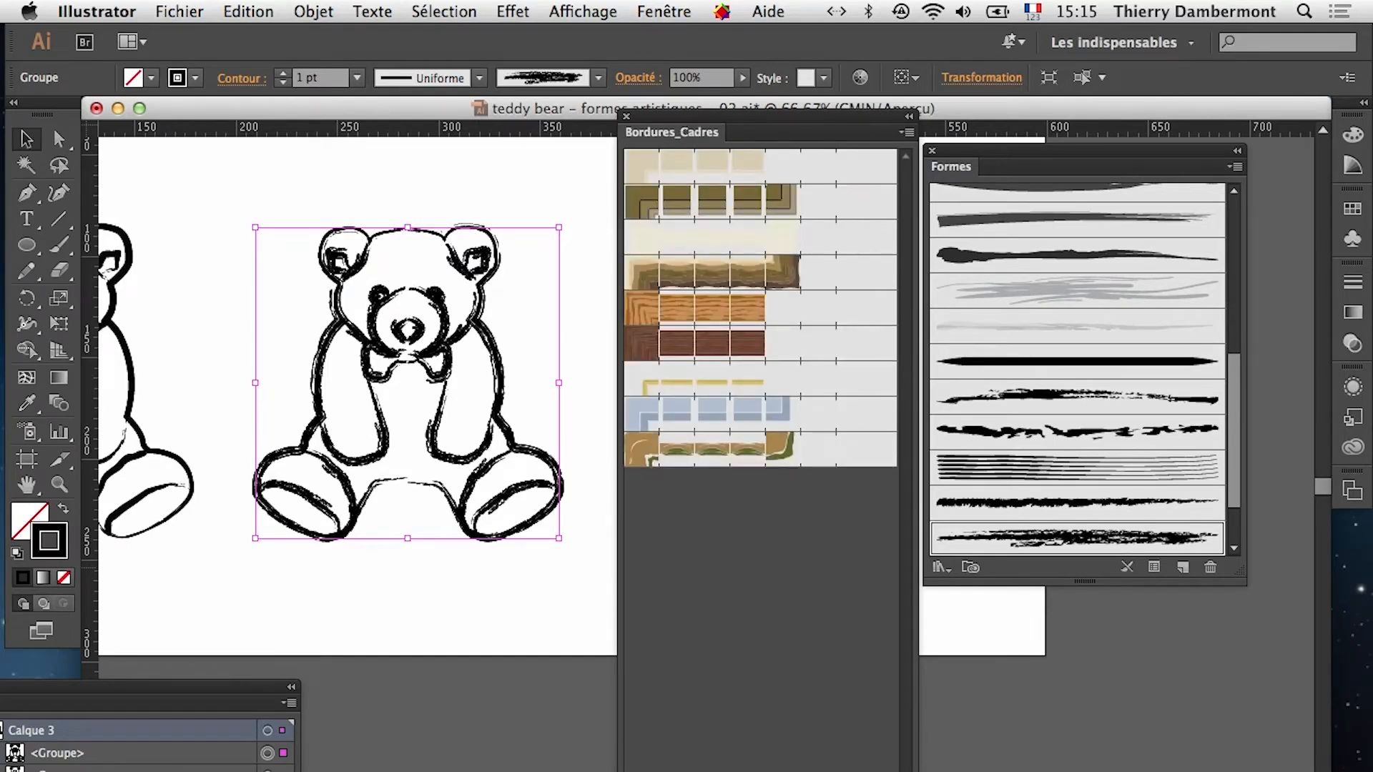
click(662, 771)
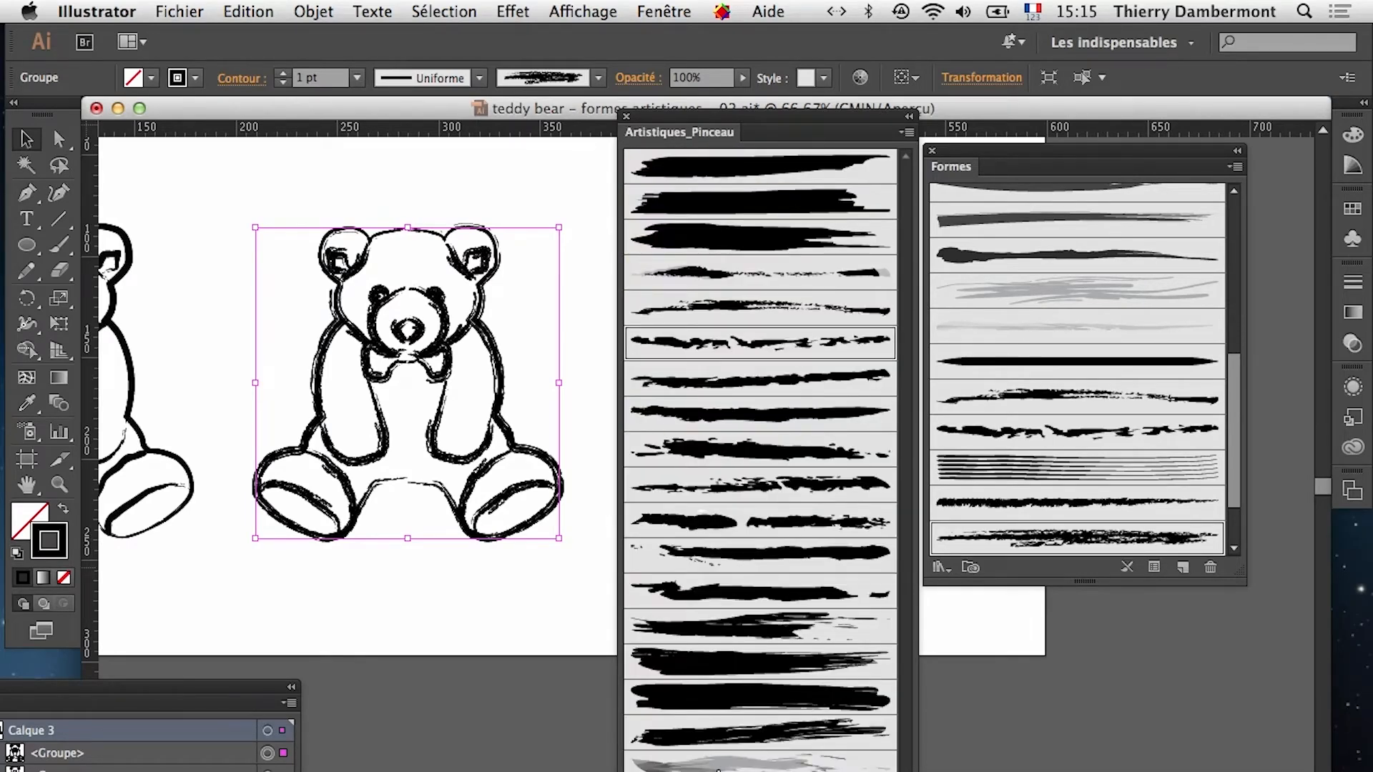
click(720, 764)
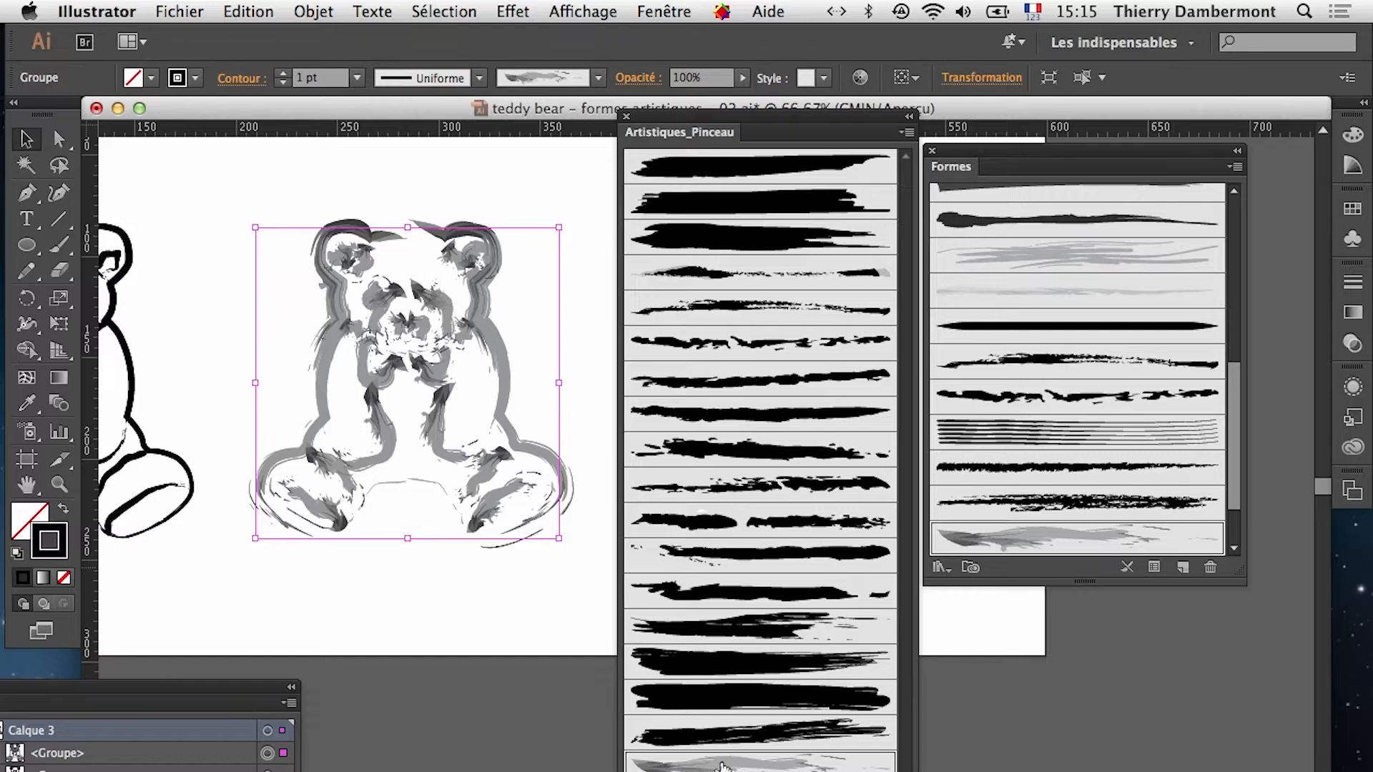
click(719, 744)
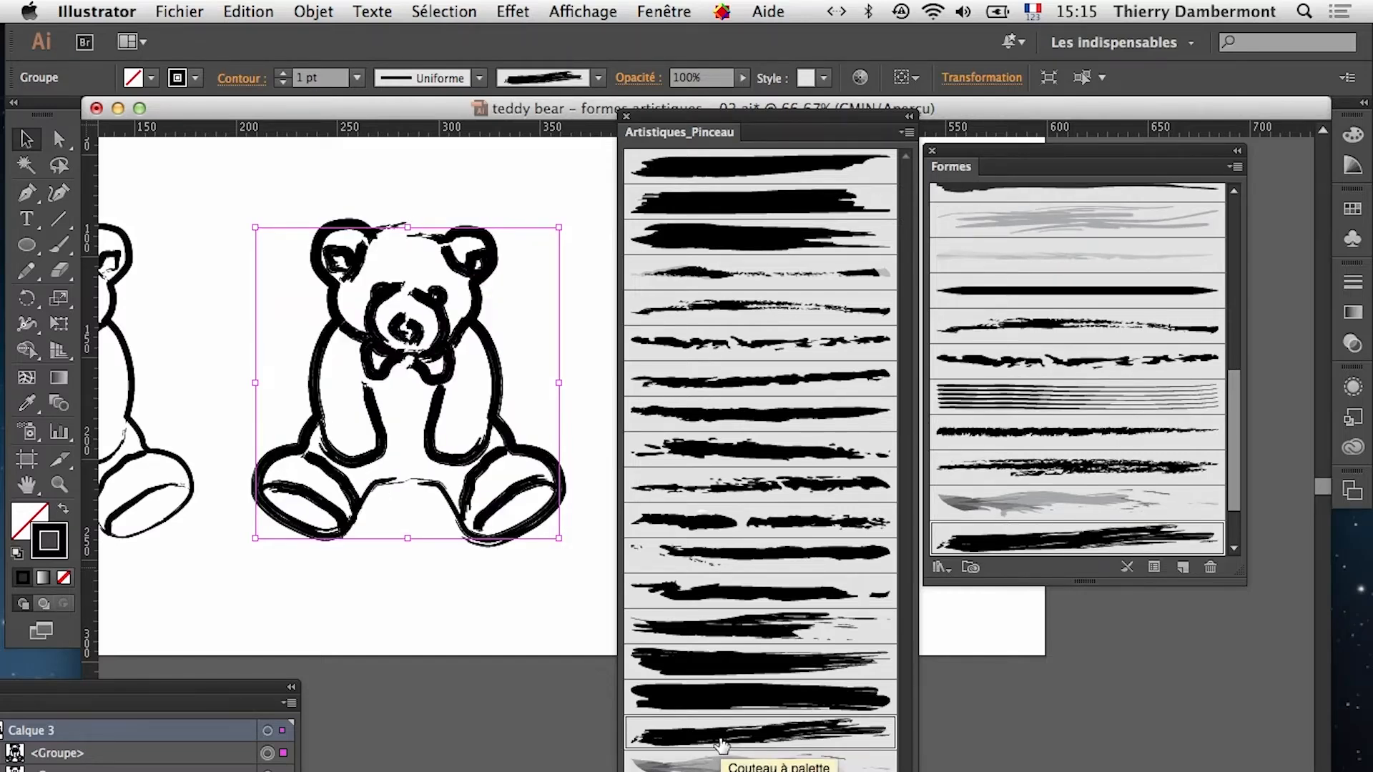
Switch to Firefox, close its window with both tabs and the start page window, and return to Illustrator
mouse_move(2, 708)
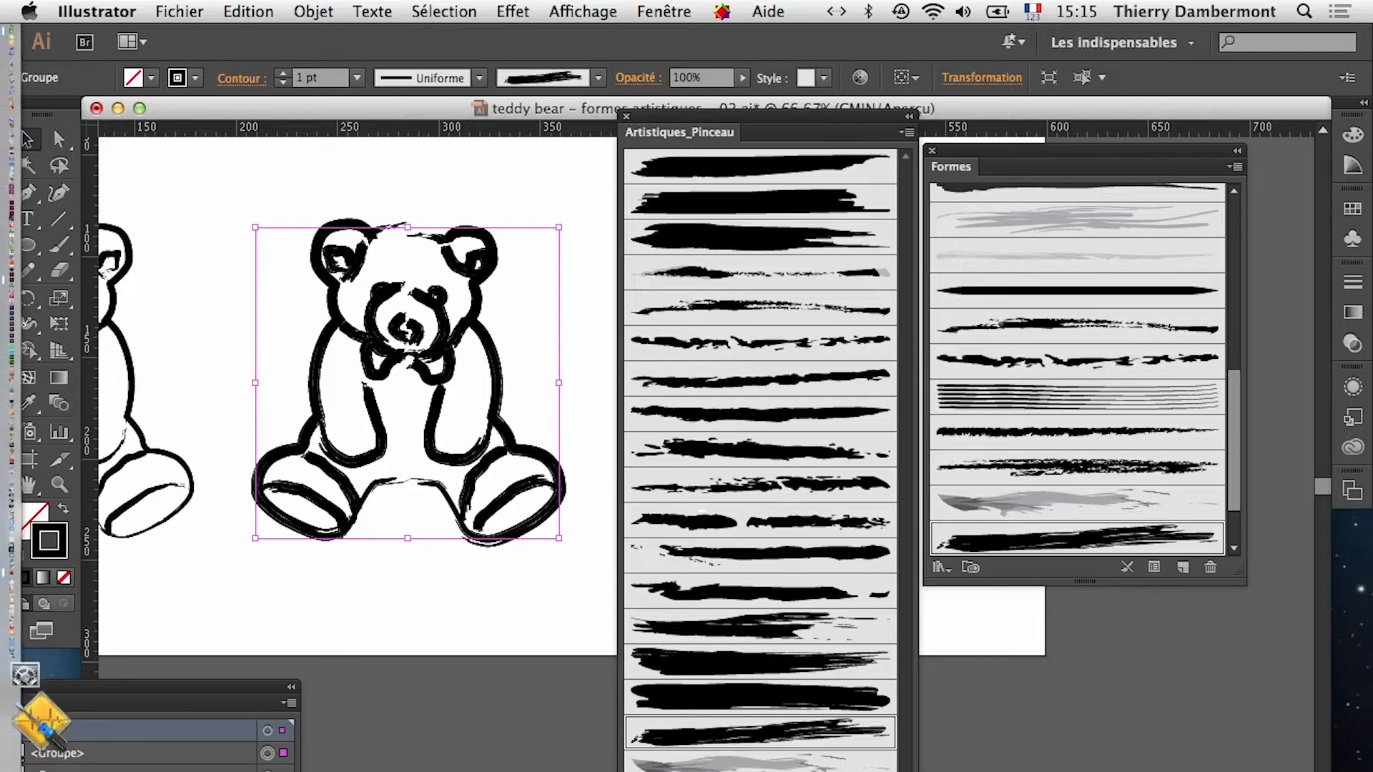
click(45, 715)
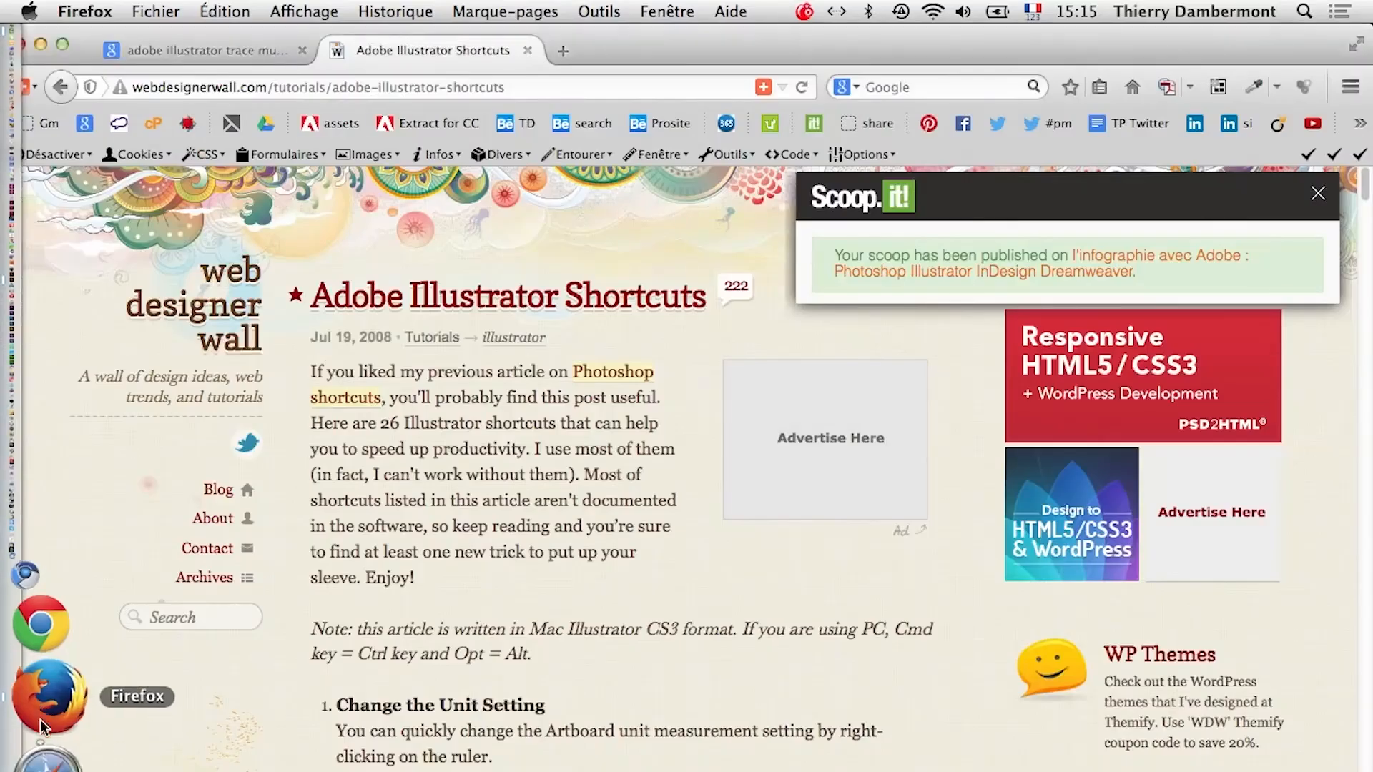
click(19, 44)
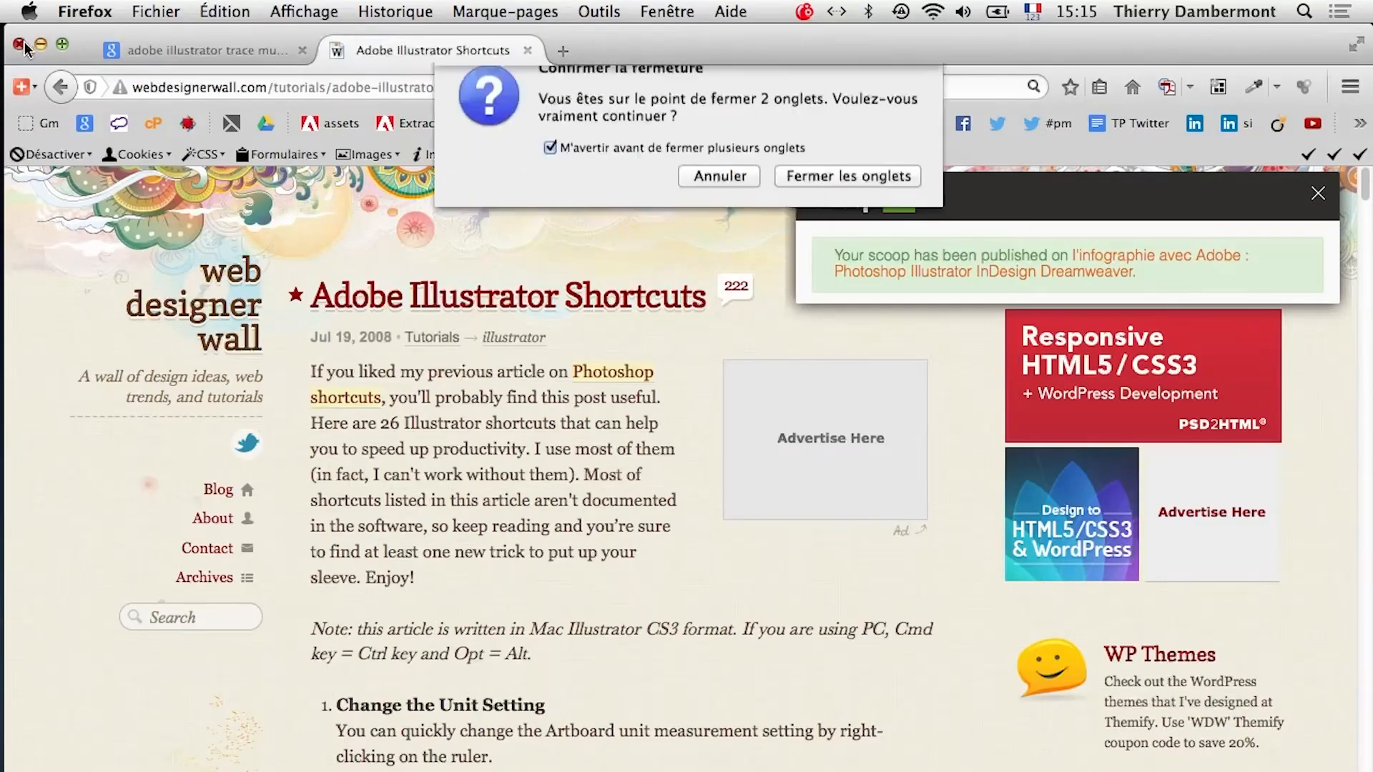
click(792, 188)
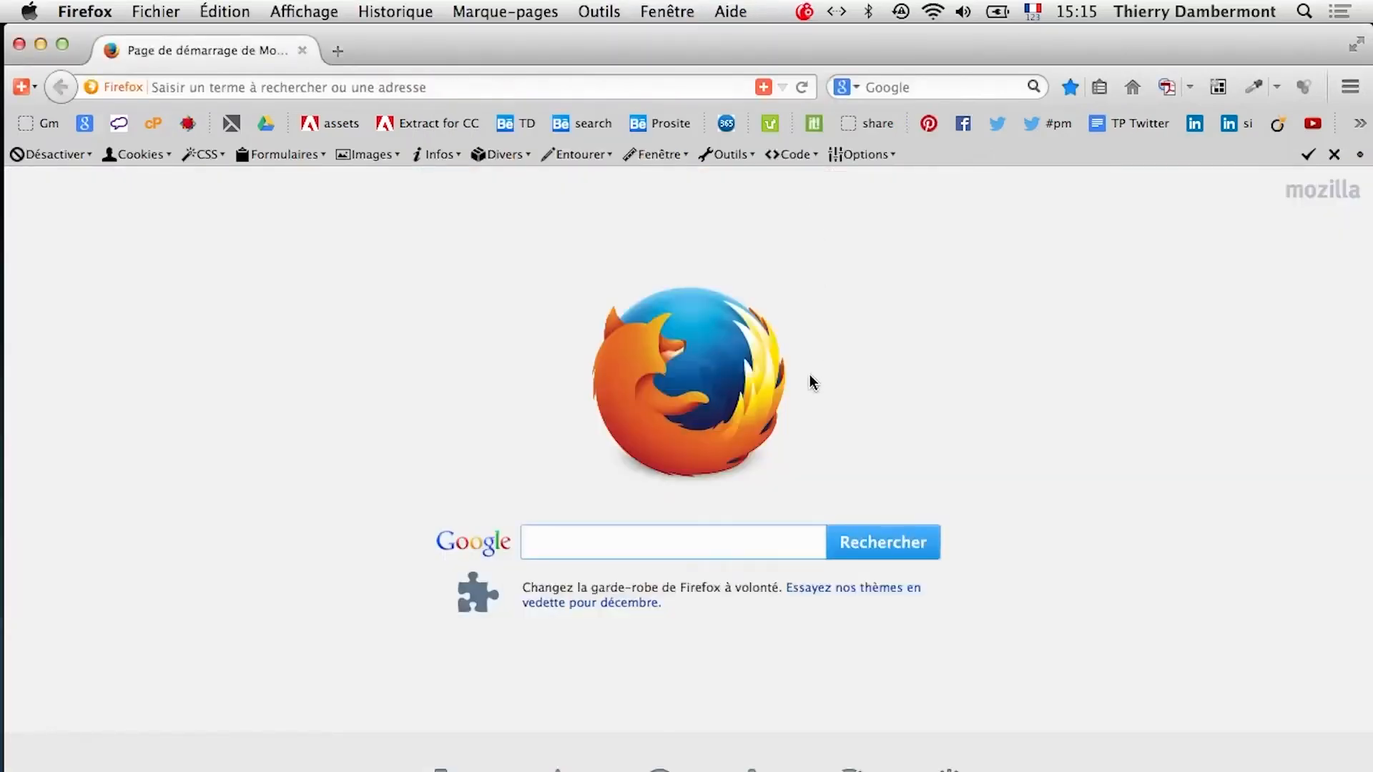
click(20, 44)
click(238, 106)
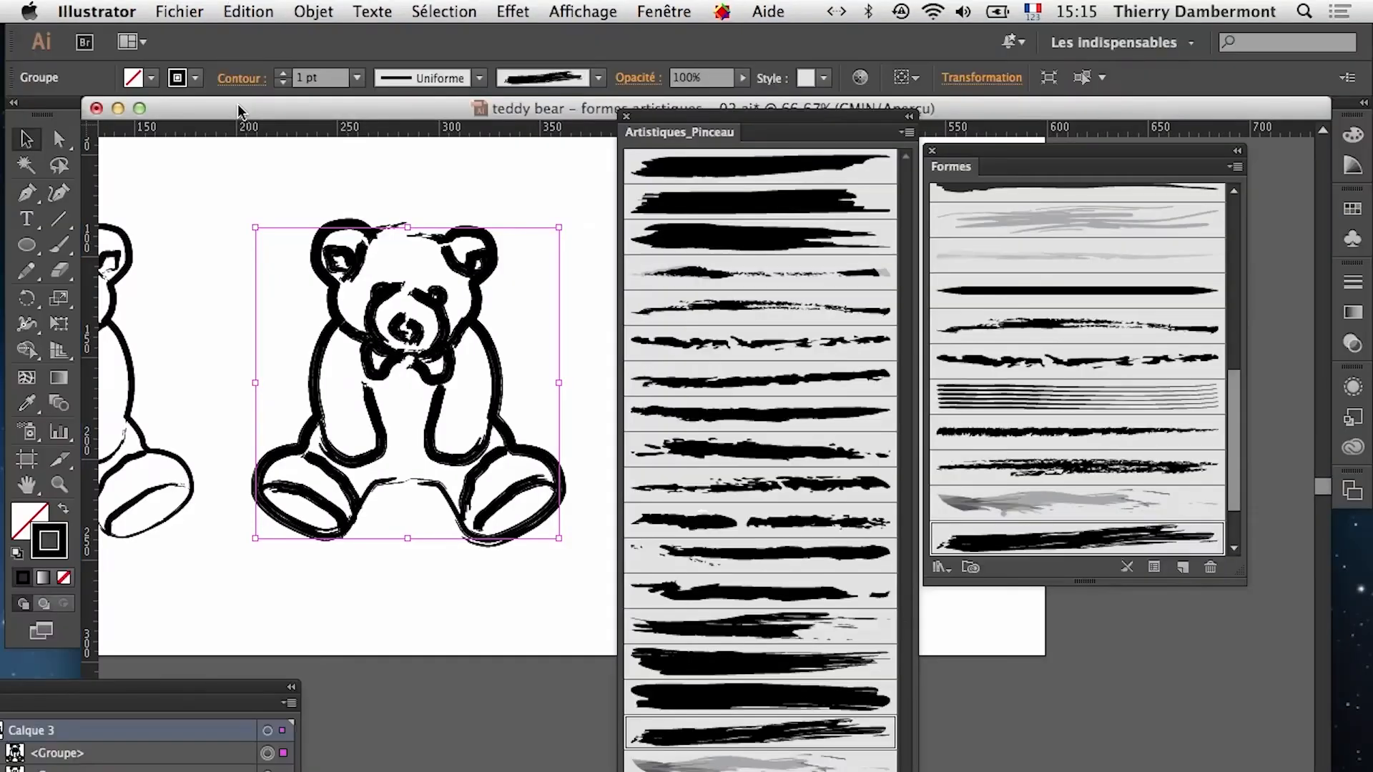
Switch to Firefox with a fresh start page and search Google for "adobe illustrator brushes download"
mouse_move(3, 646)
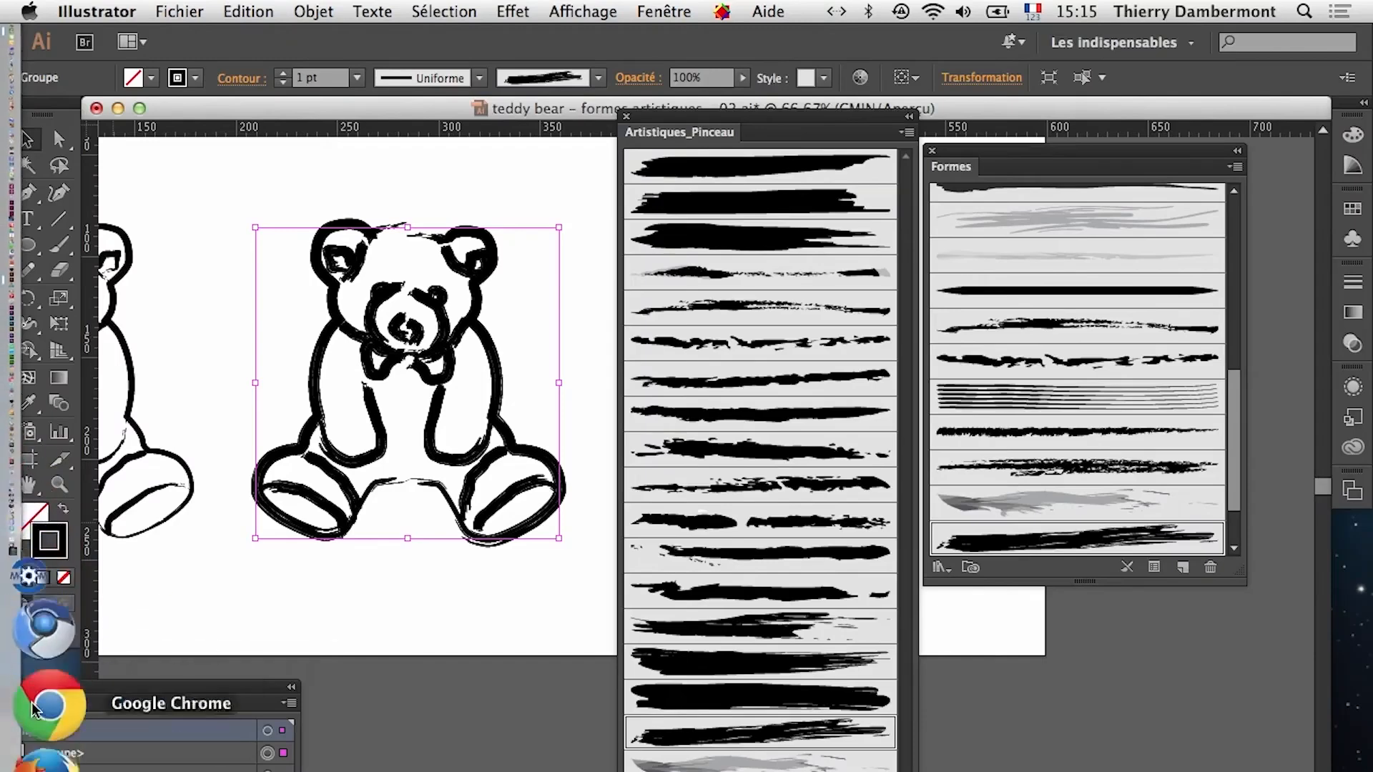
click(12, 711)
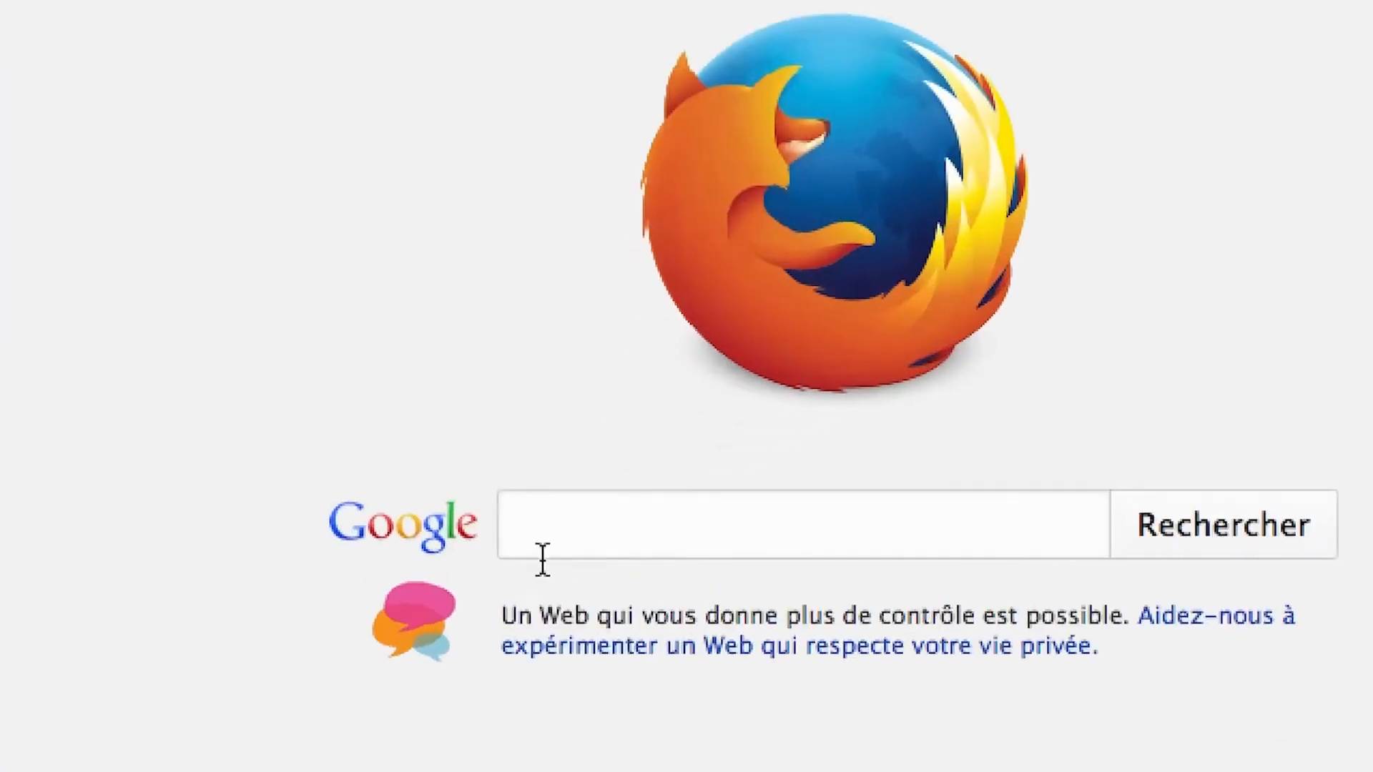
click(542, 545)
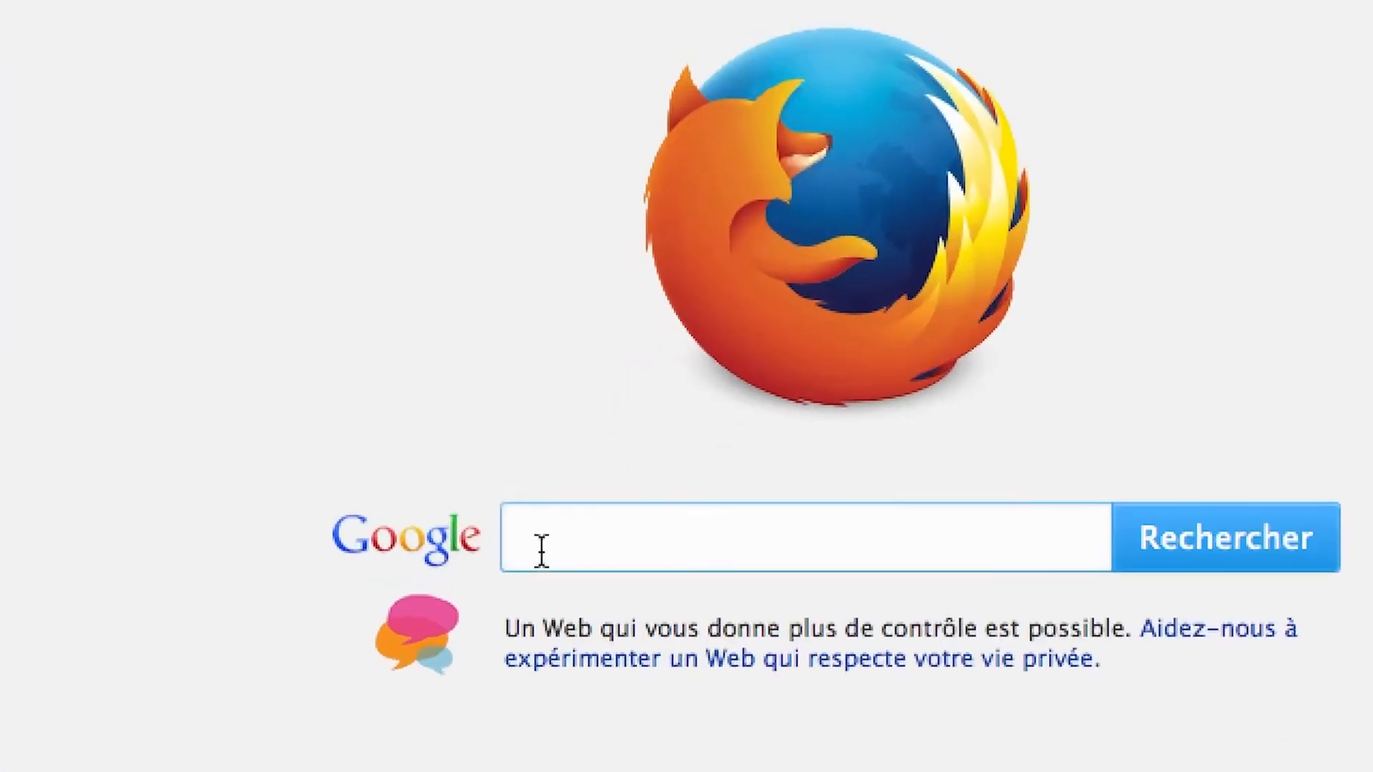
text(adobe )
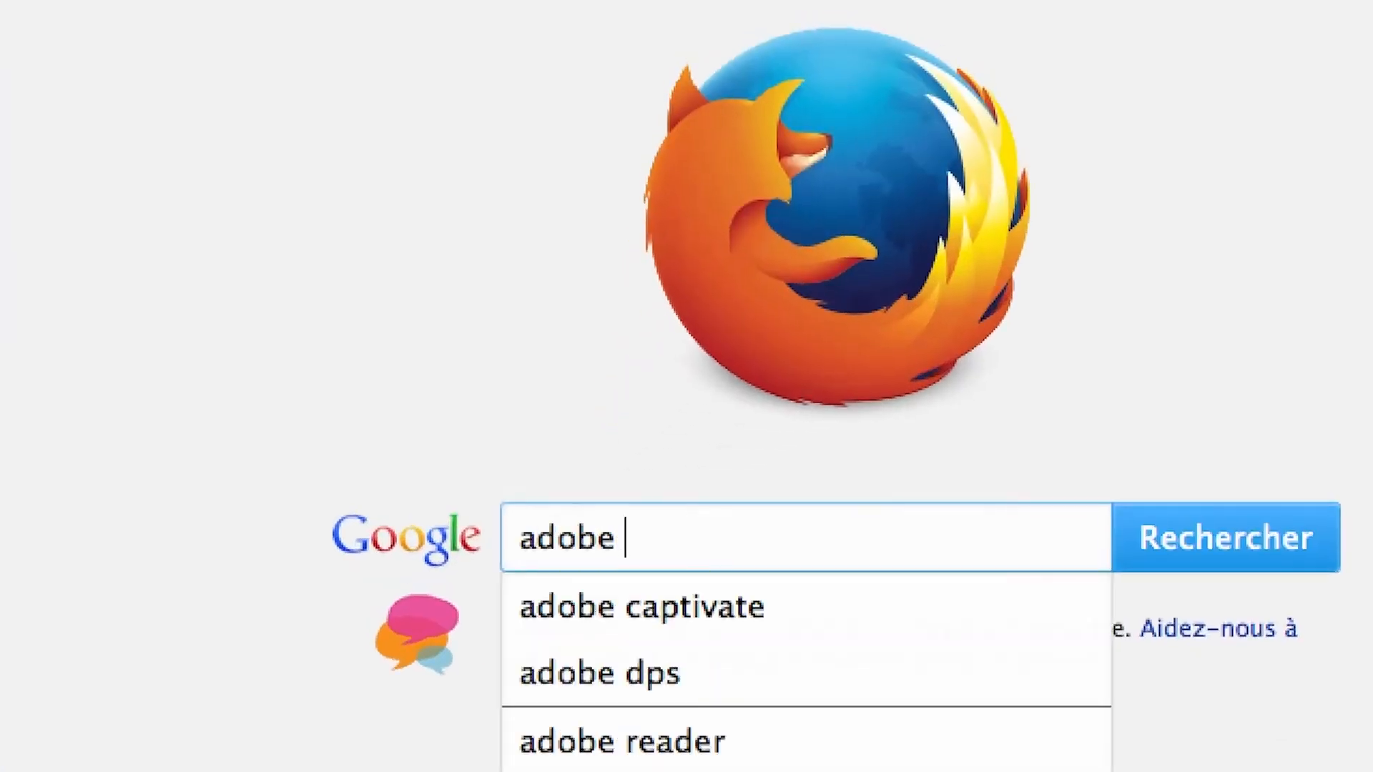
text(illustrator)
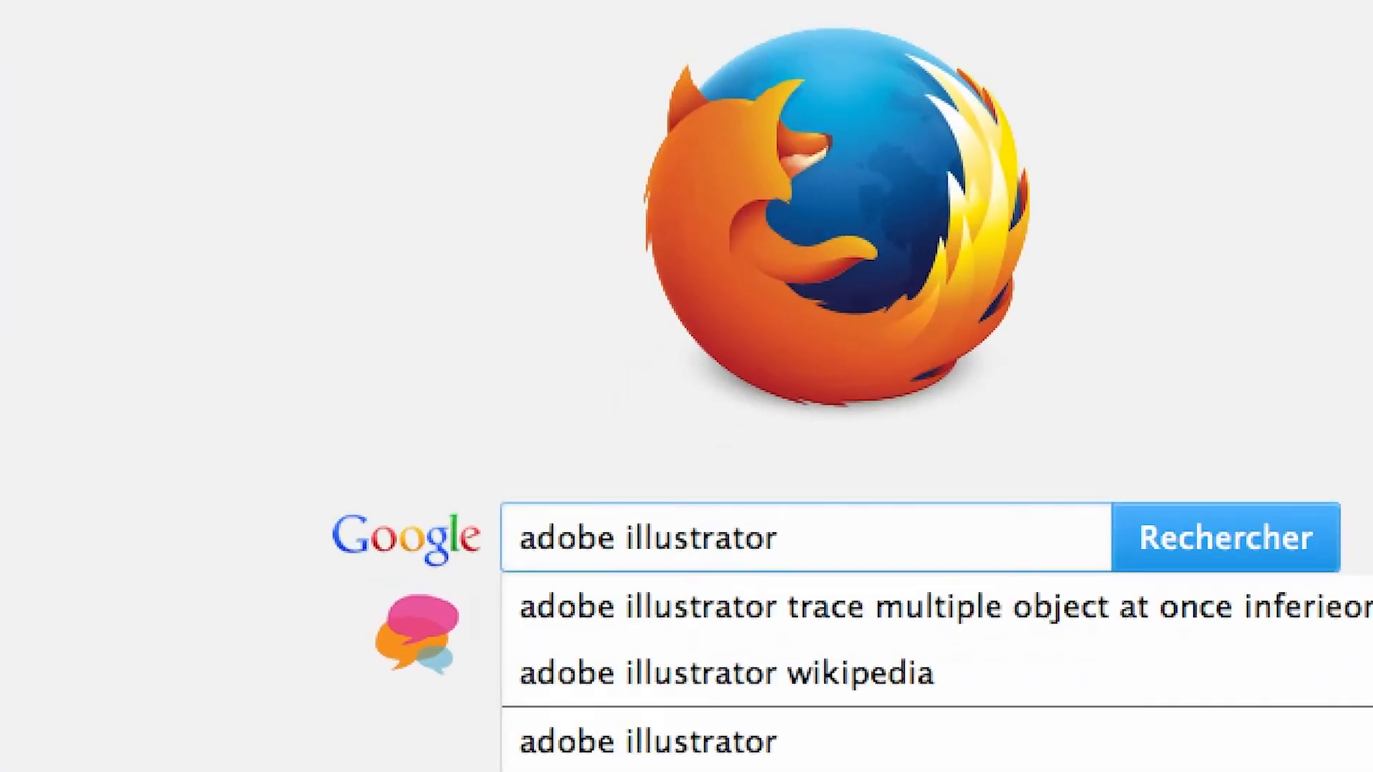
text( briush)
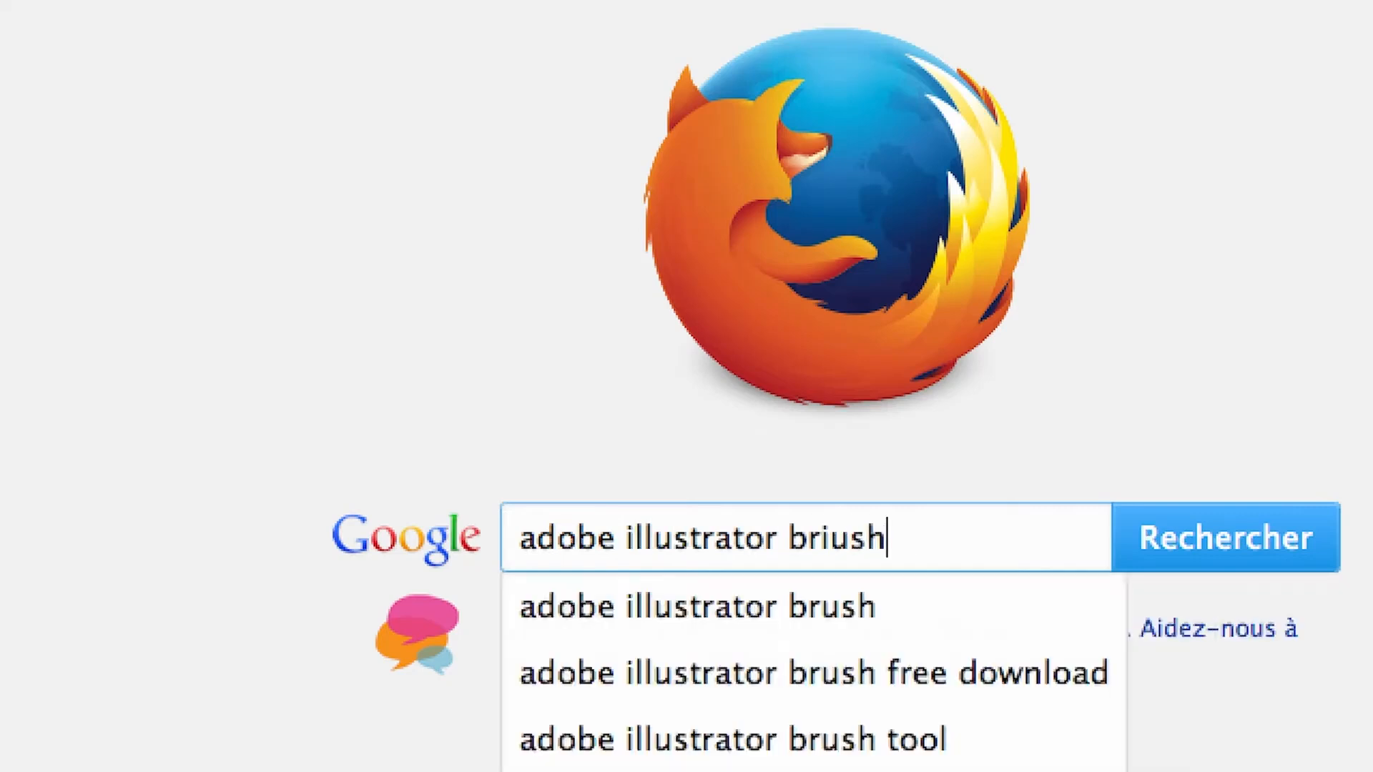
key(BackSpace)
key(BackSpace)
key(BackSpace)
key(BackSpace)
key(BackSpace)
text(r)
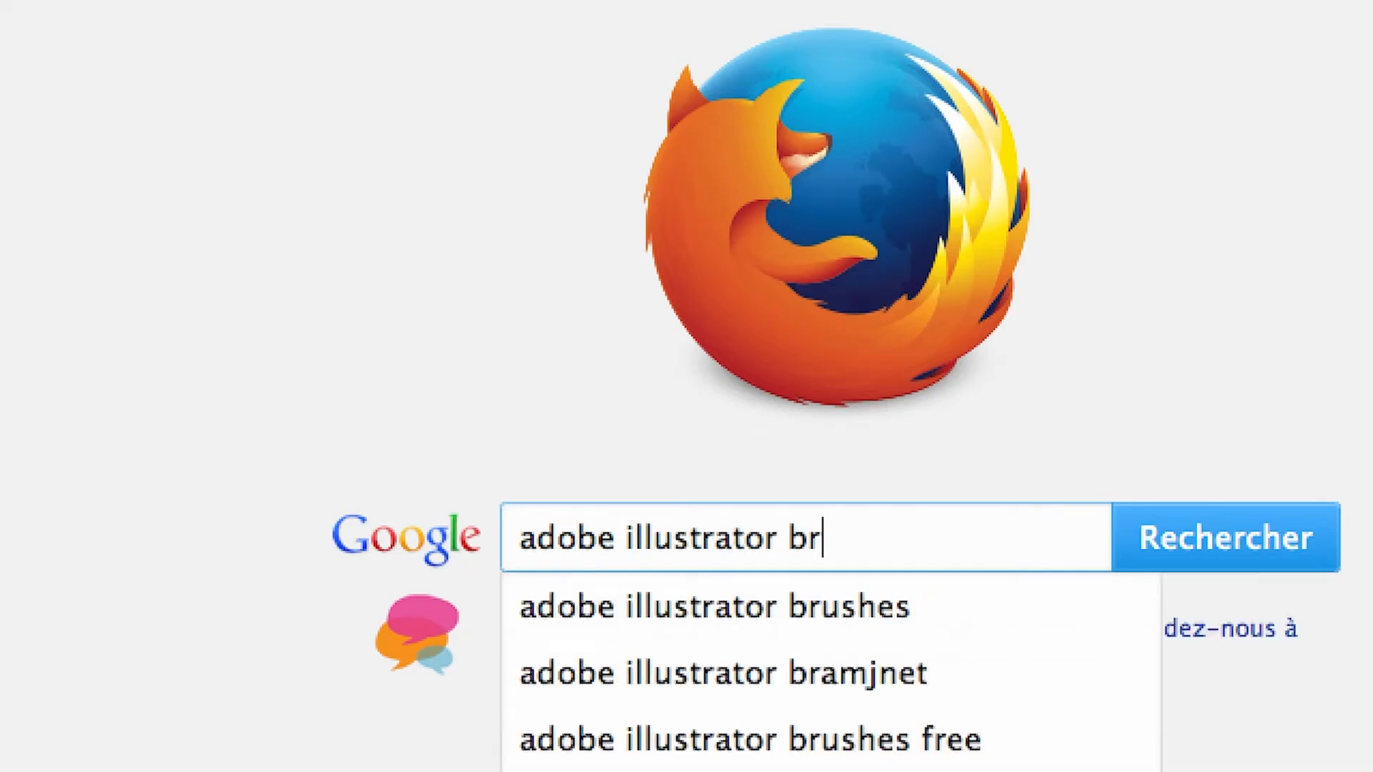
text(u)
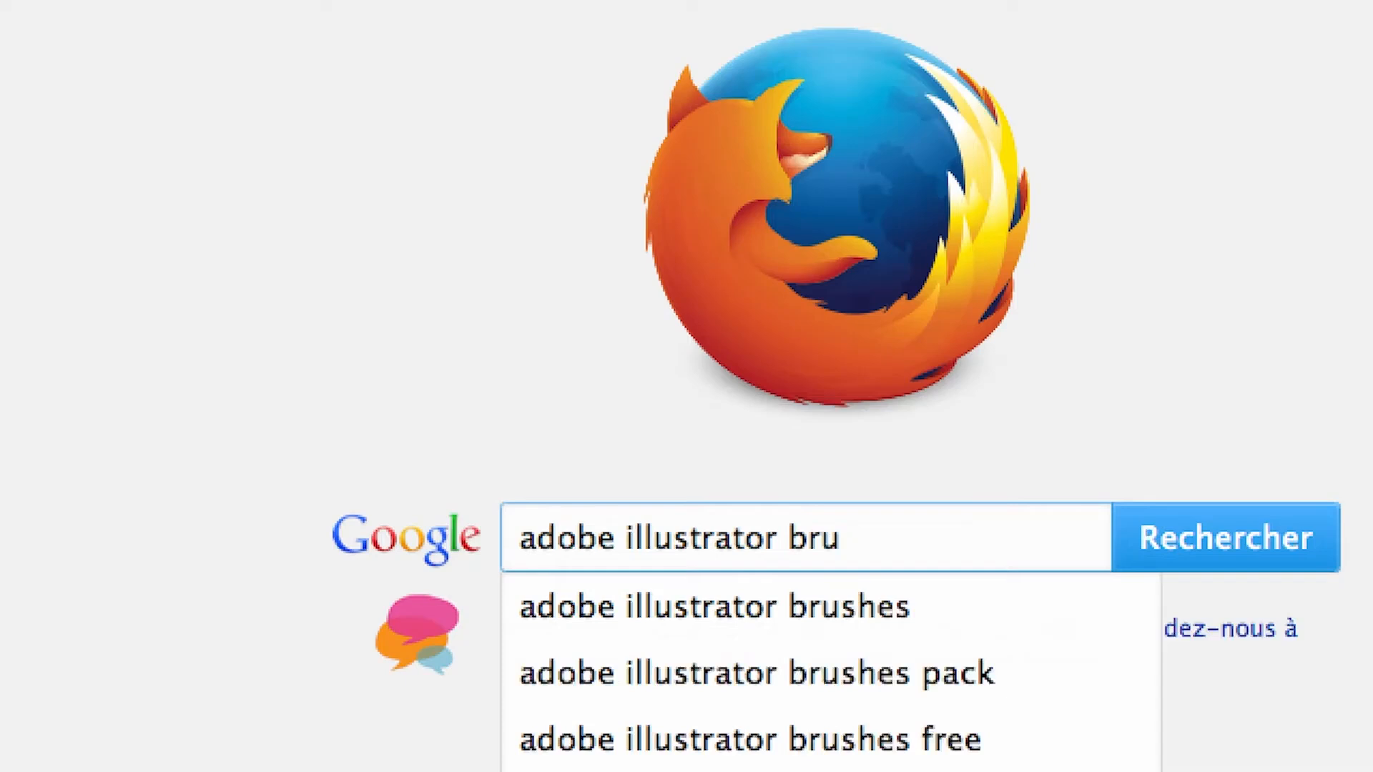
text(shes down)
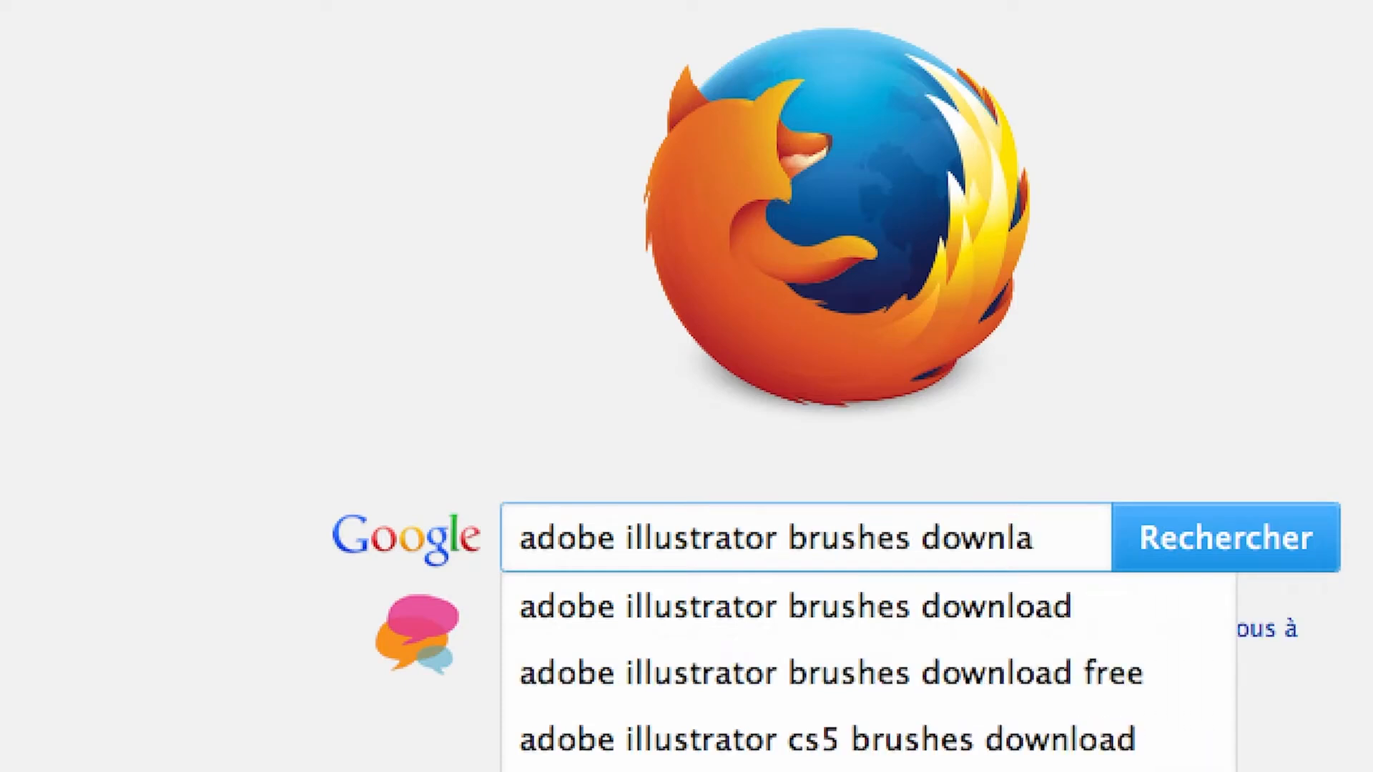
text(load)
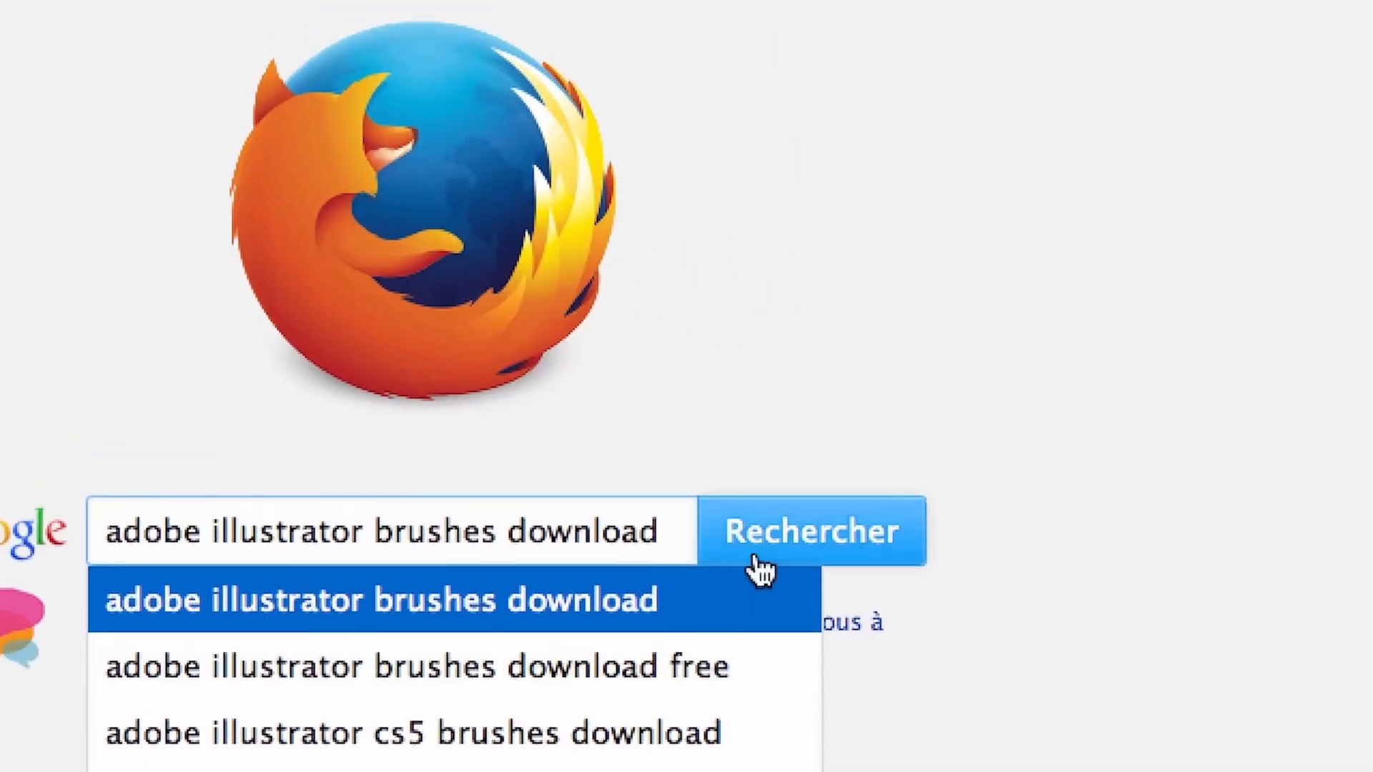
click(1159, 558)
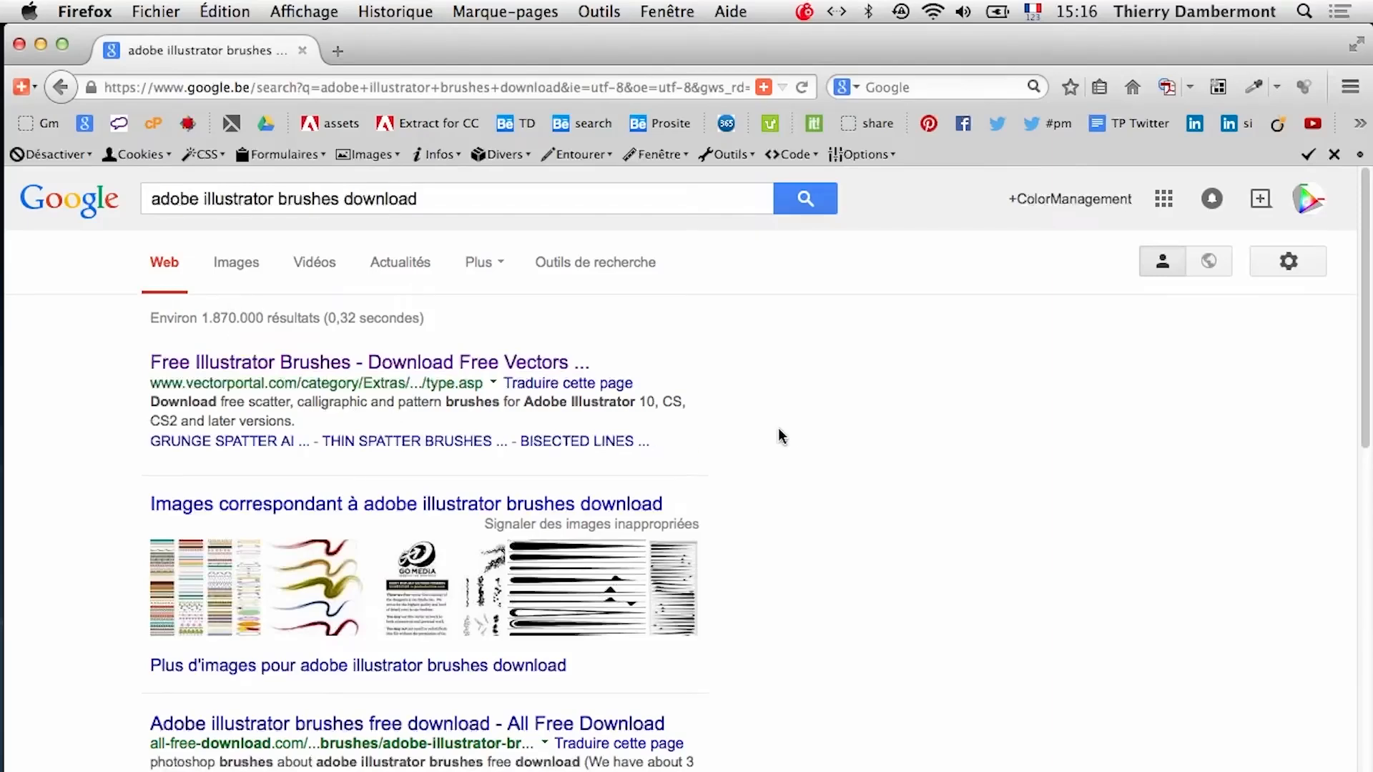
Open the vectorportal.com Free Illustrator Brushes result in a new tab and look through its downloadable brush packs
scroll(782, 436, down, 3)
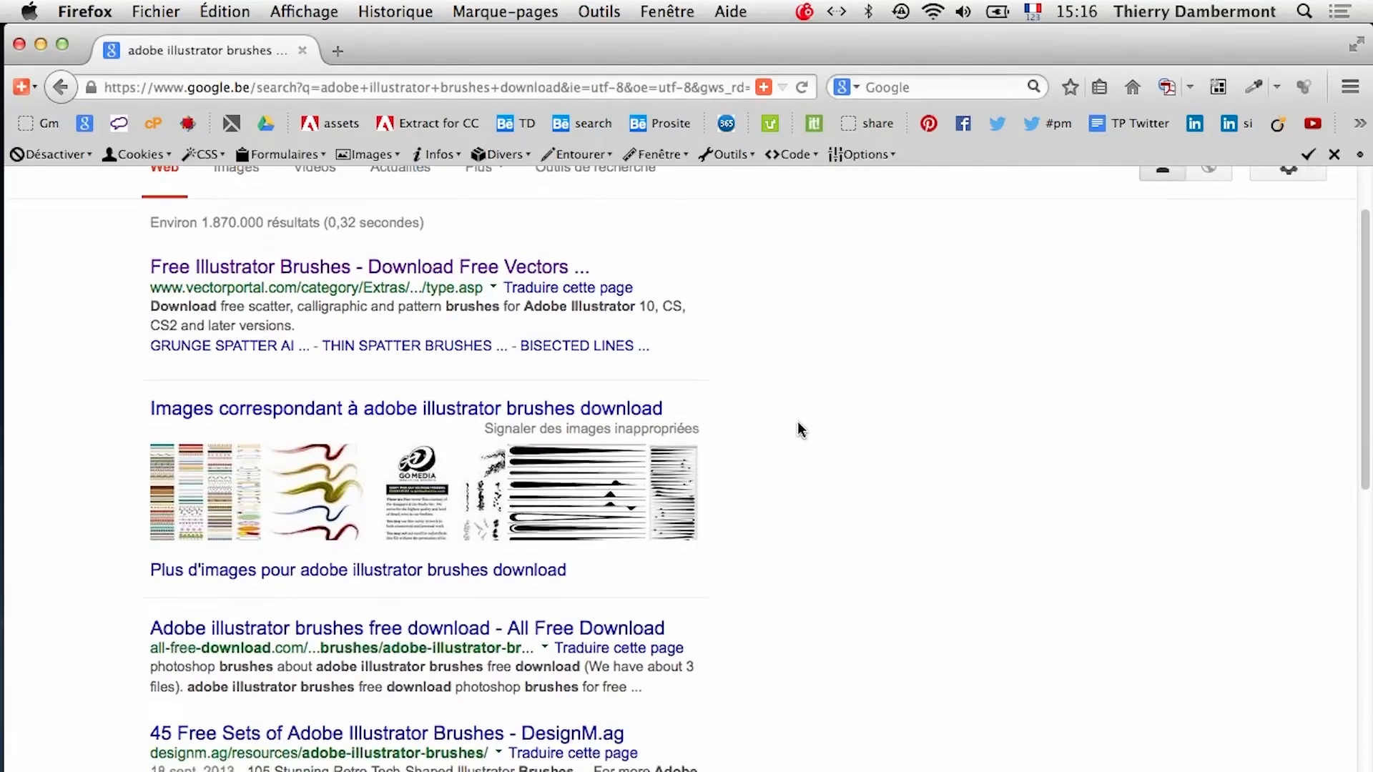
scroll(796, 422, down, 2)
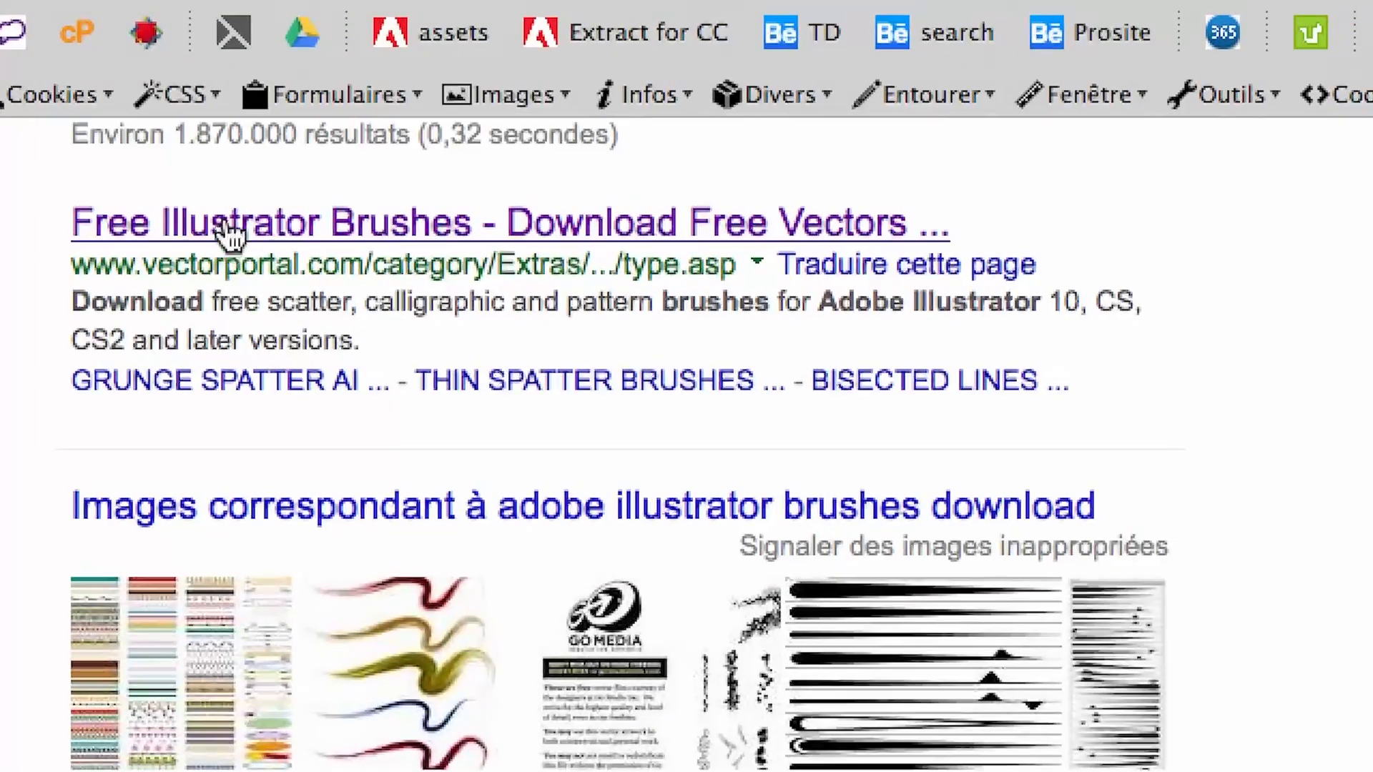
right_click(241, 222)
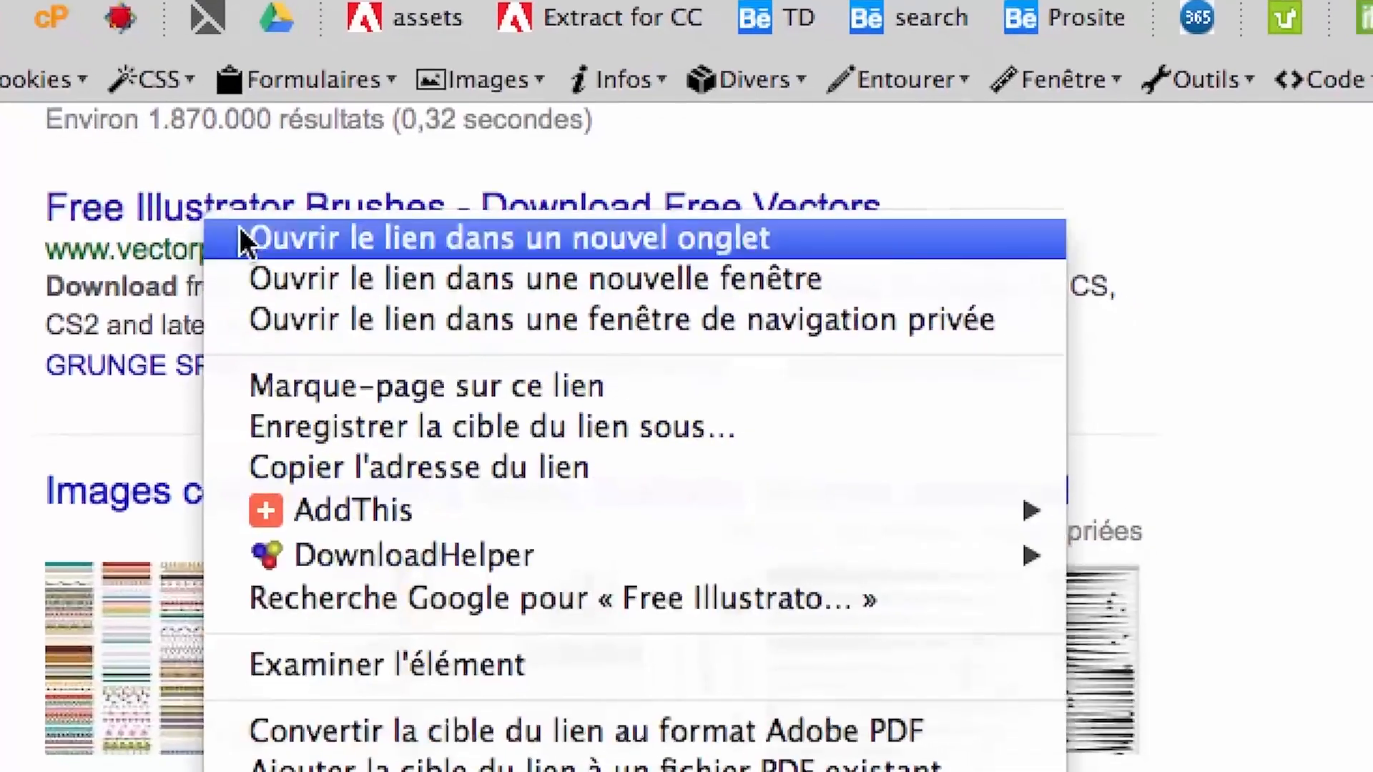
click(239, 226)
click(329, 87)
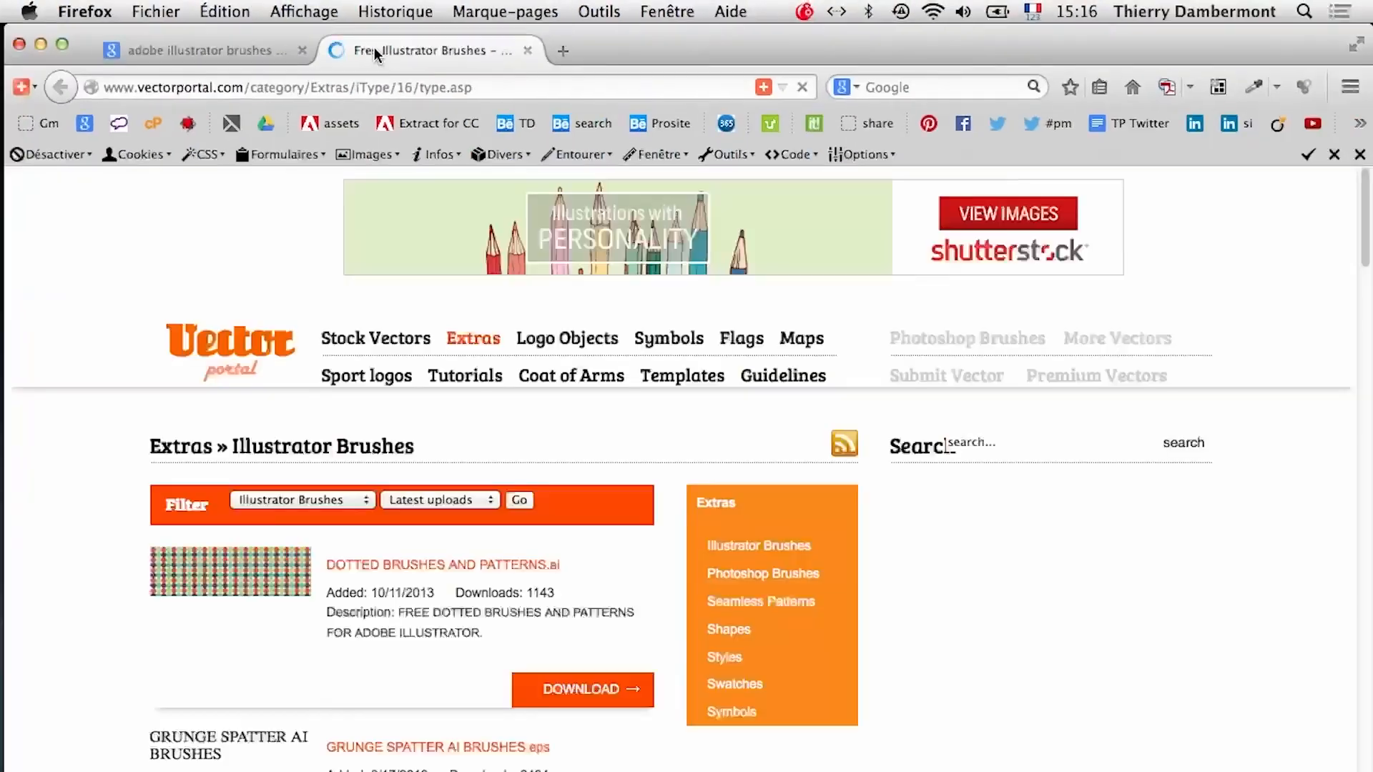
scroll(576, 482, down, 3)
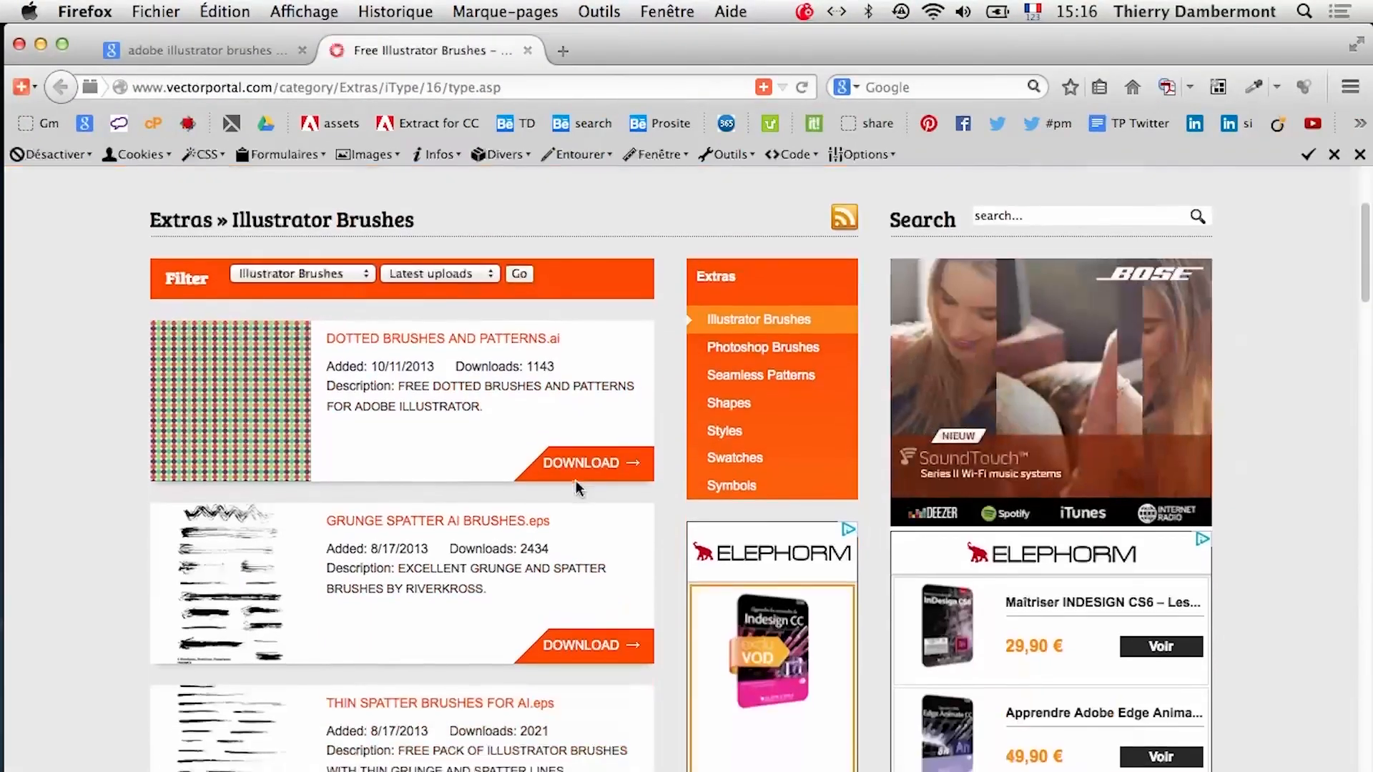
scroll(576, 480, down, 6)
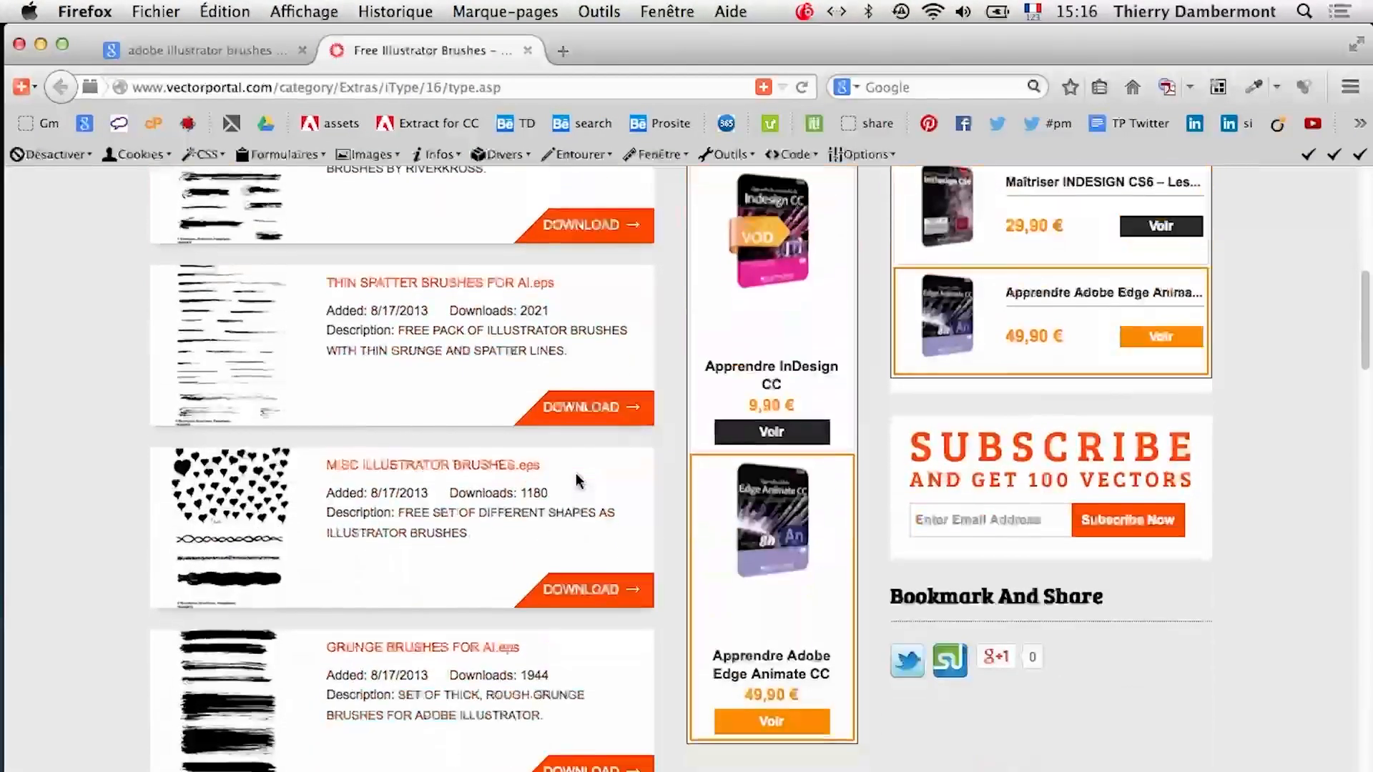
scroll(579, 480, down, 1)
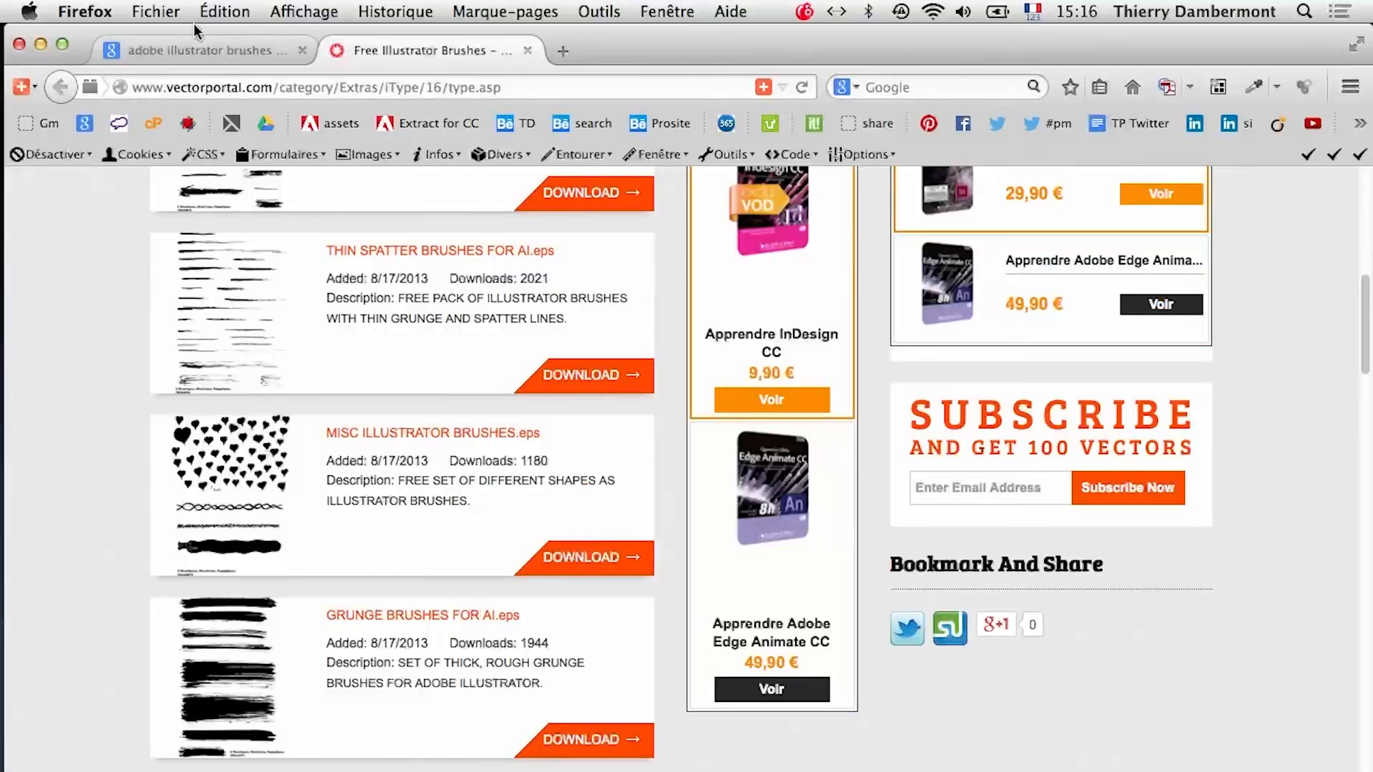
Return to the search results and open the All Free Download result for Illustrator brushes in a new tab
click(197, 50)
scroll(401, 337, down, 5)
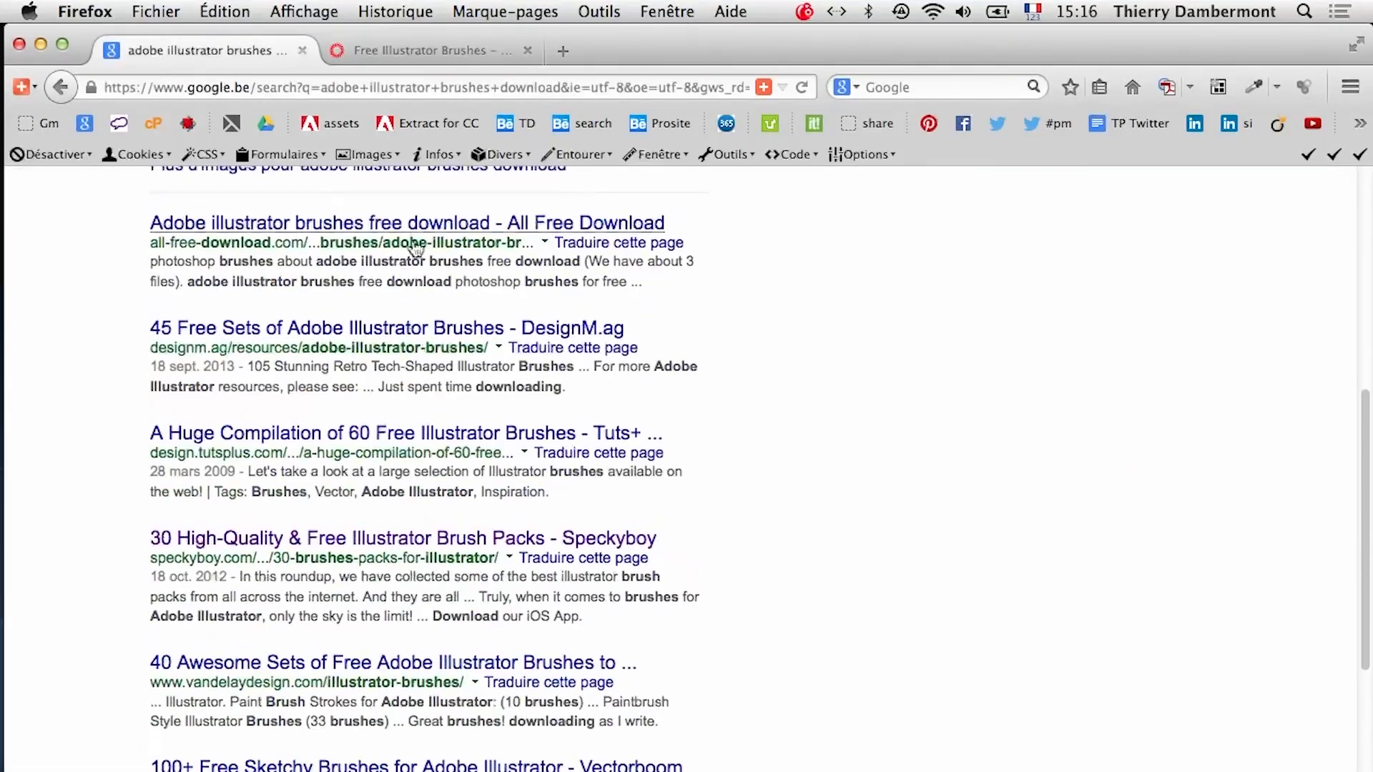
right_click(417, 244)
click(457, 248)
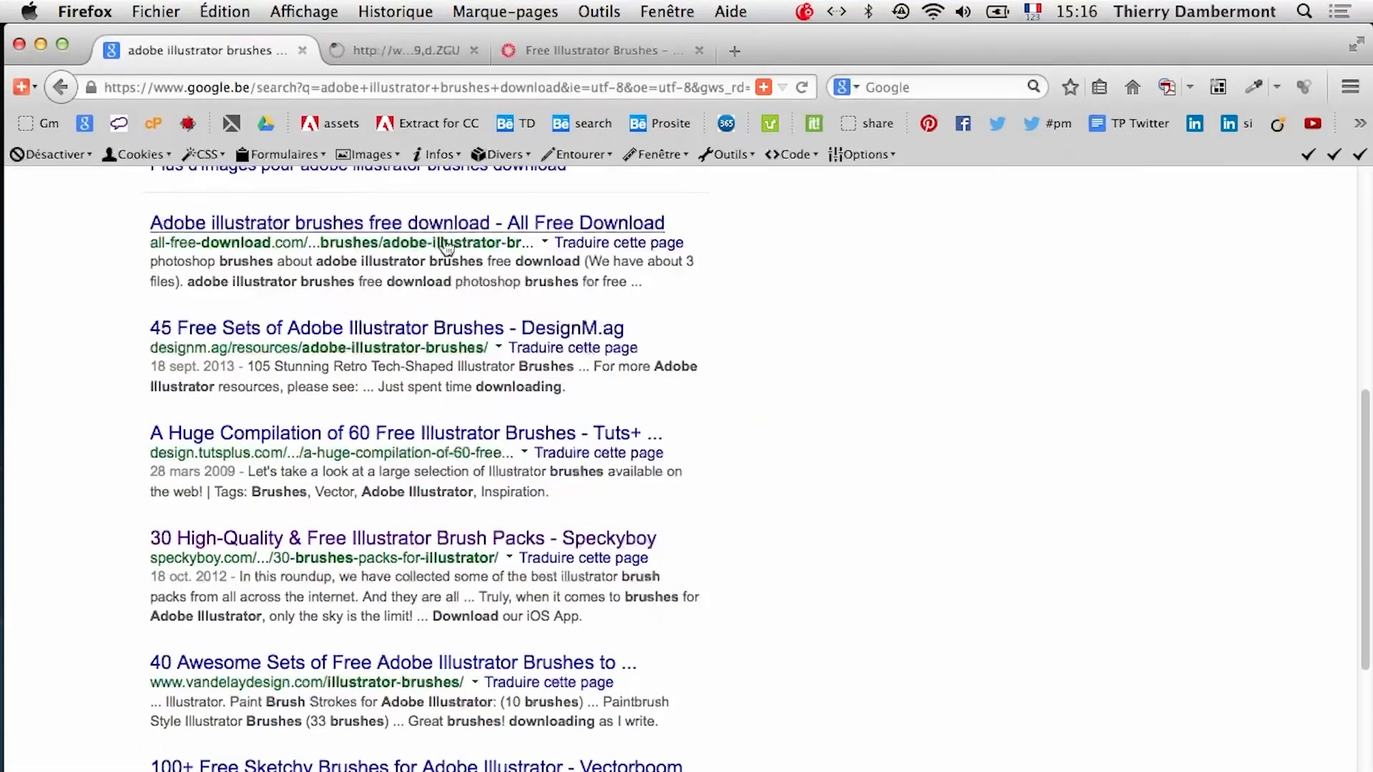
Open the DesignM.ag, Tuts+, Speckyboy and vandelaydesign.com results for free Illustrator brushes in new tabs
right_click(360, 333)
click(379, 344)
right_click(366, 434)
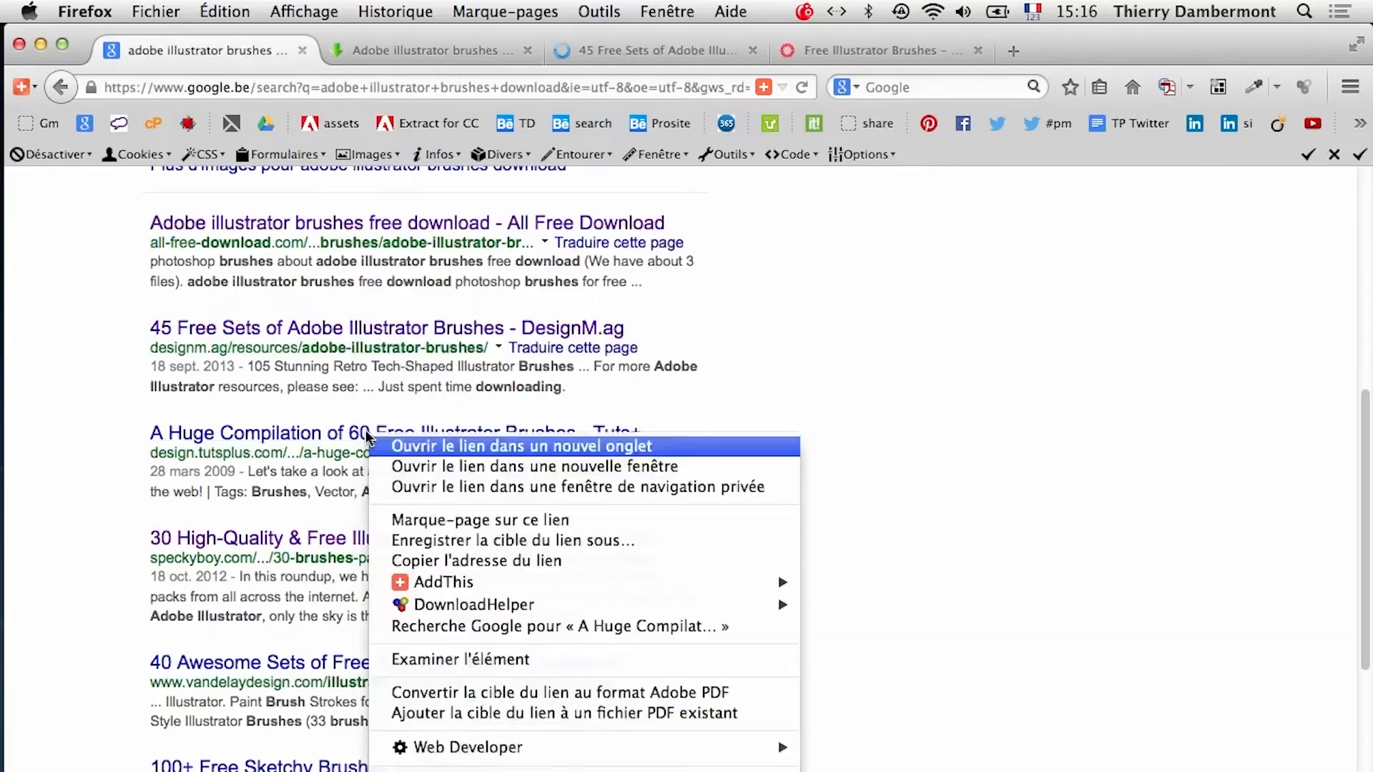
click(379, 446)
right_click(398, 539)
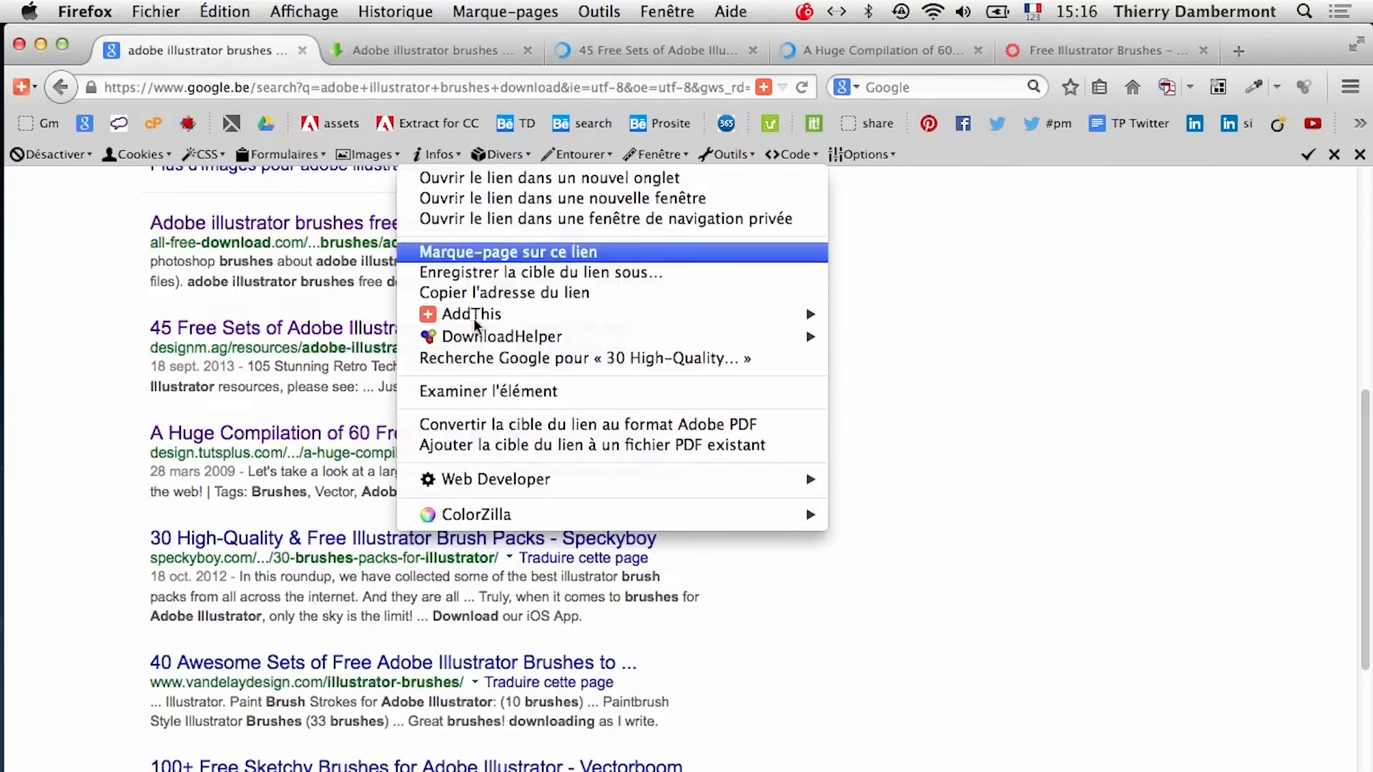
click(457, 177)
right_click(452, 669)
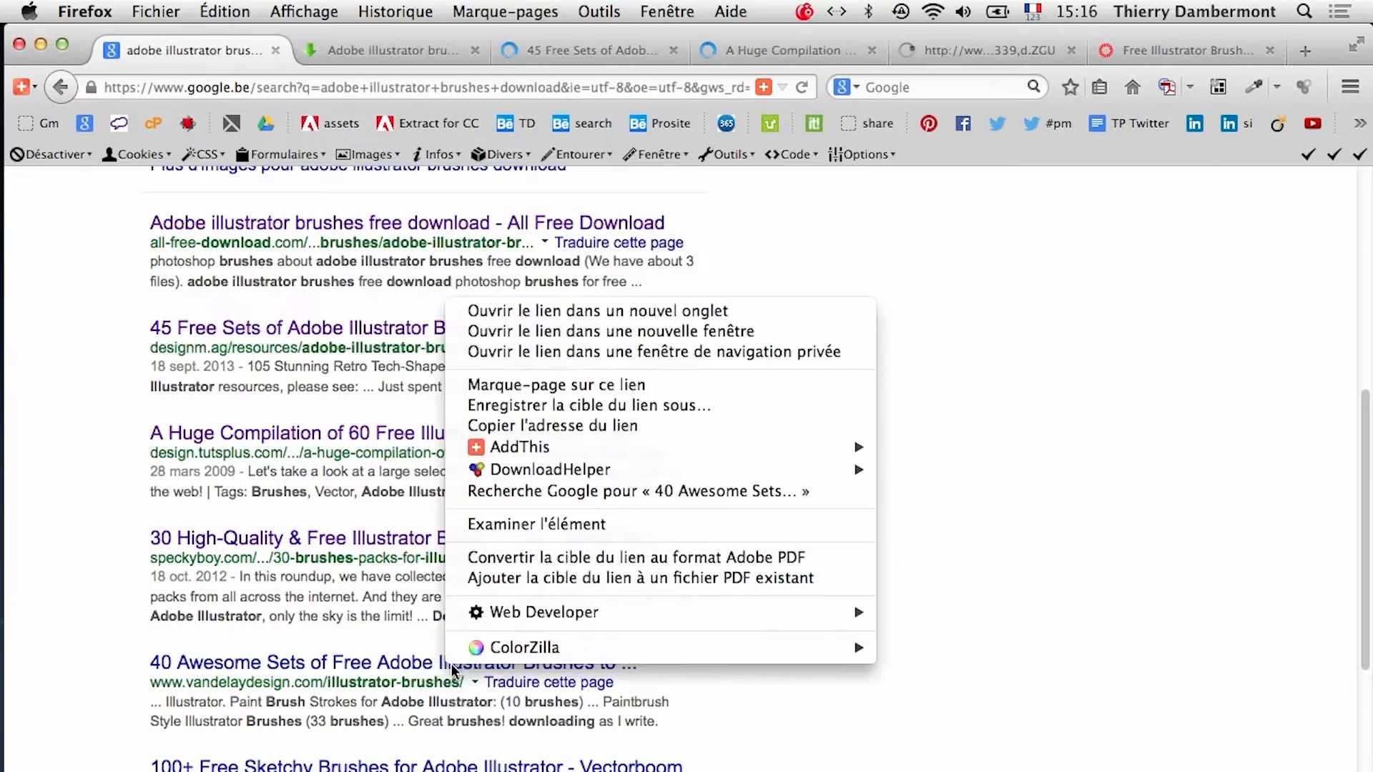
click(493, 312)
Open the Vectorboom "100+ Free Sketchy Brushes for Adobe Illustrator" result in a new tab
scroll(853, 431, down, 5)
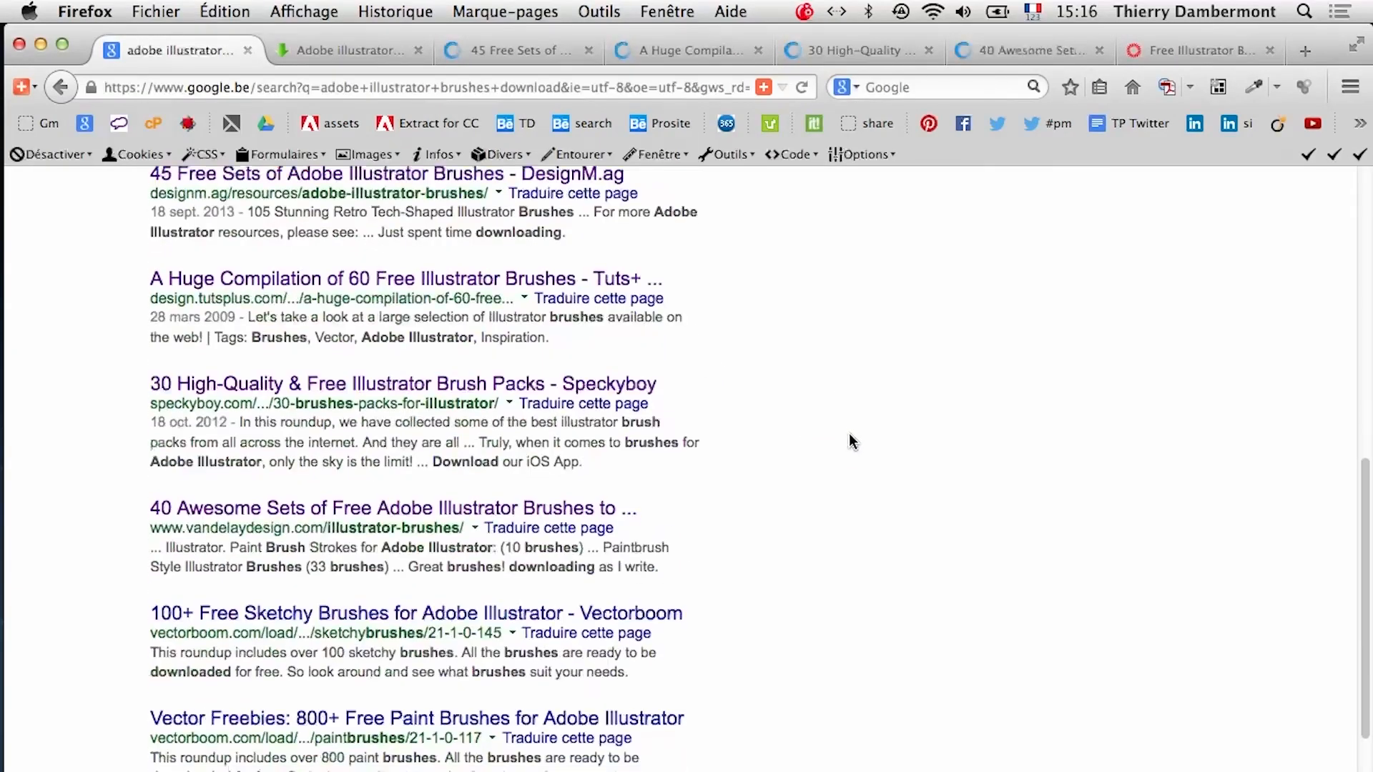
scroll(848, 438, down, 3)
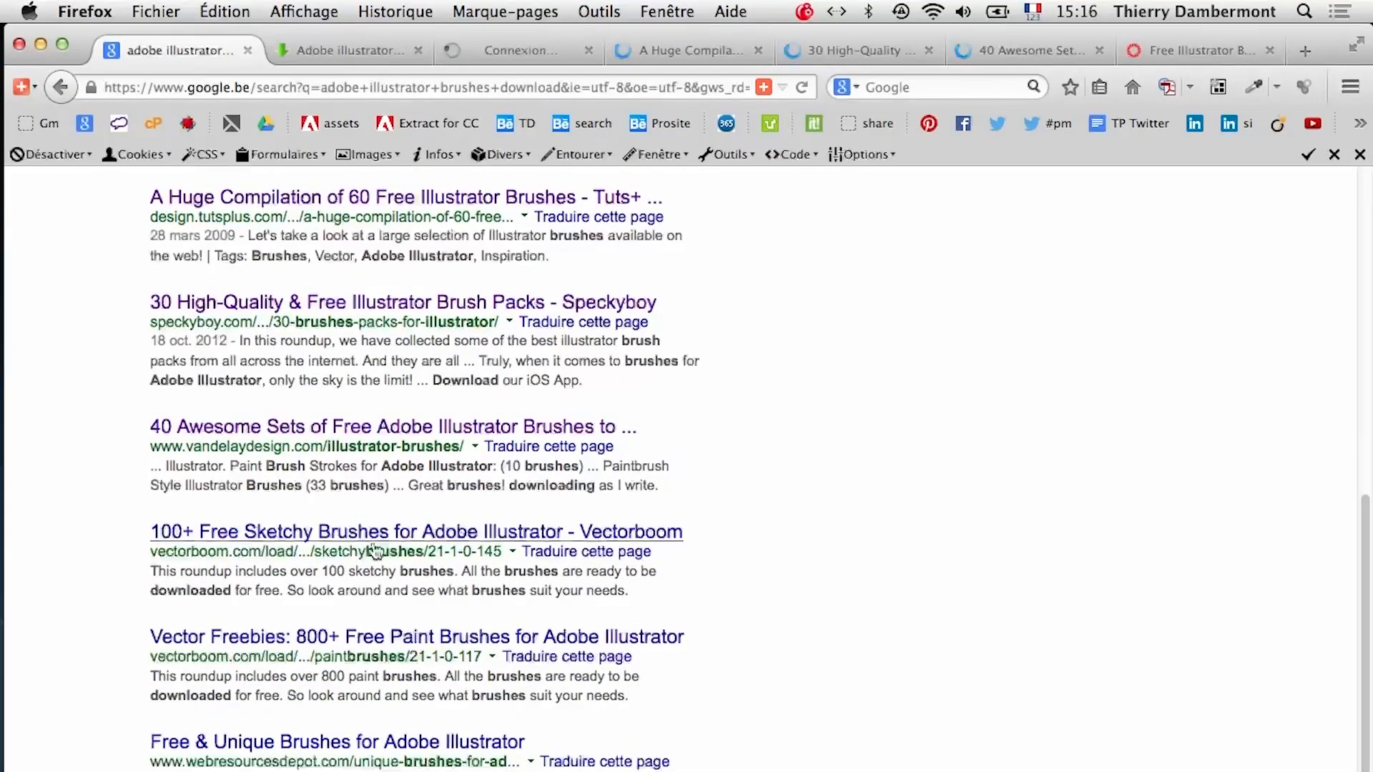
right_click(376, 549)
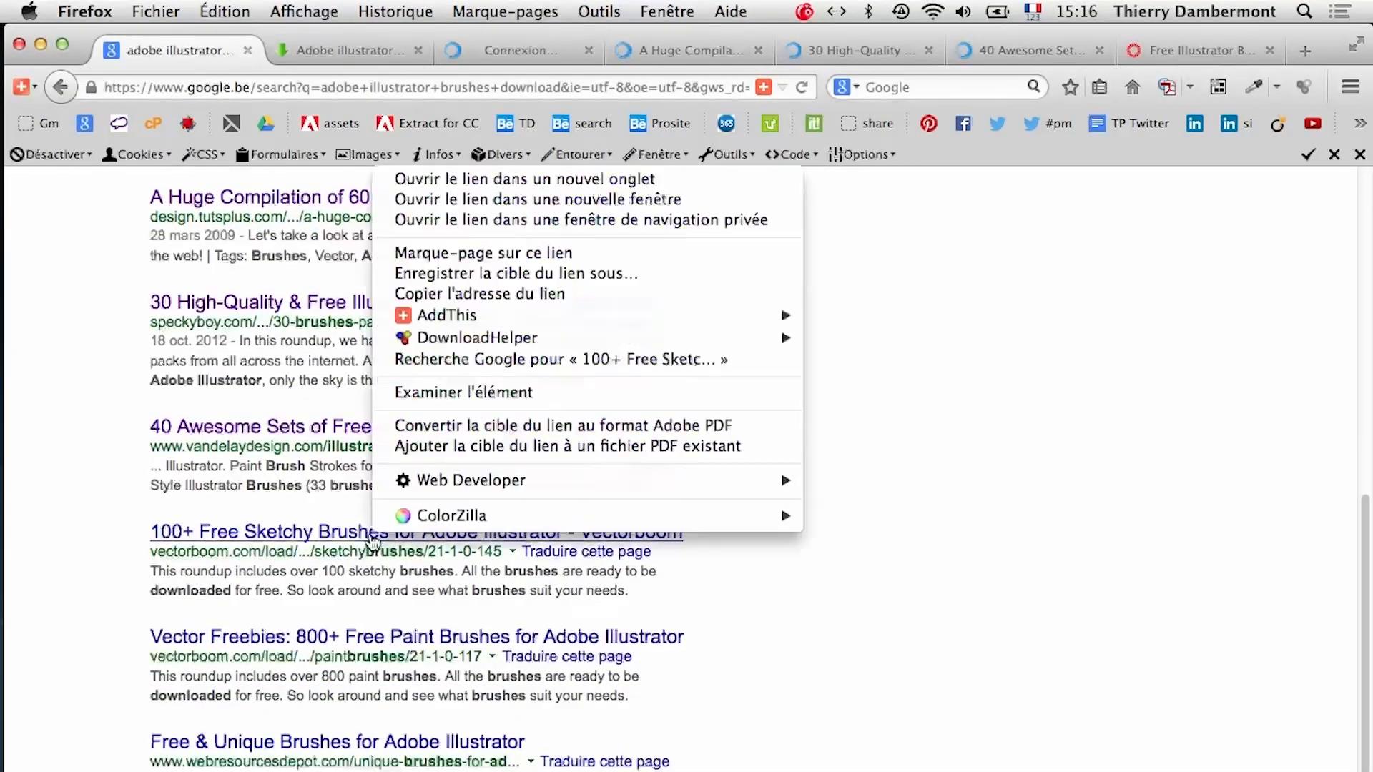
click(439, 179)
Go to the second page of search results and open the Tripwire Magazine, inspirationfeed.com and designshack.net results in new tabs
scroll(864, 475, down, 5)
click(576, 728)
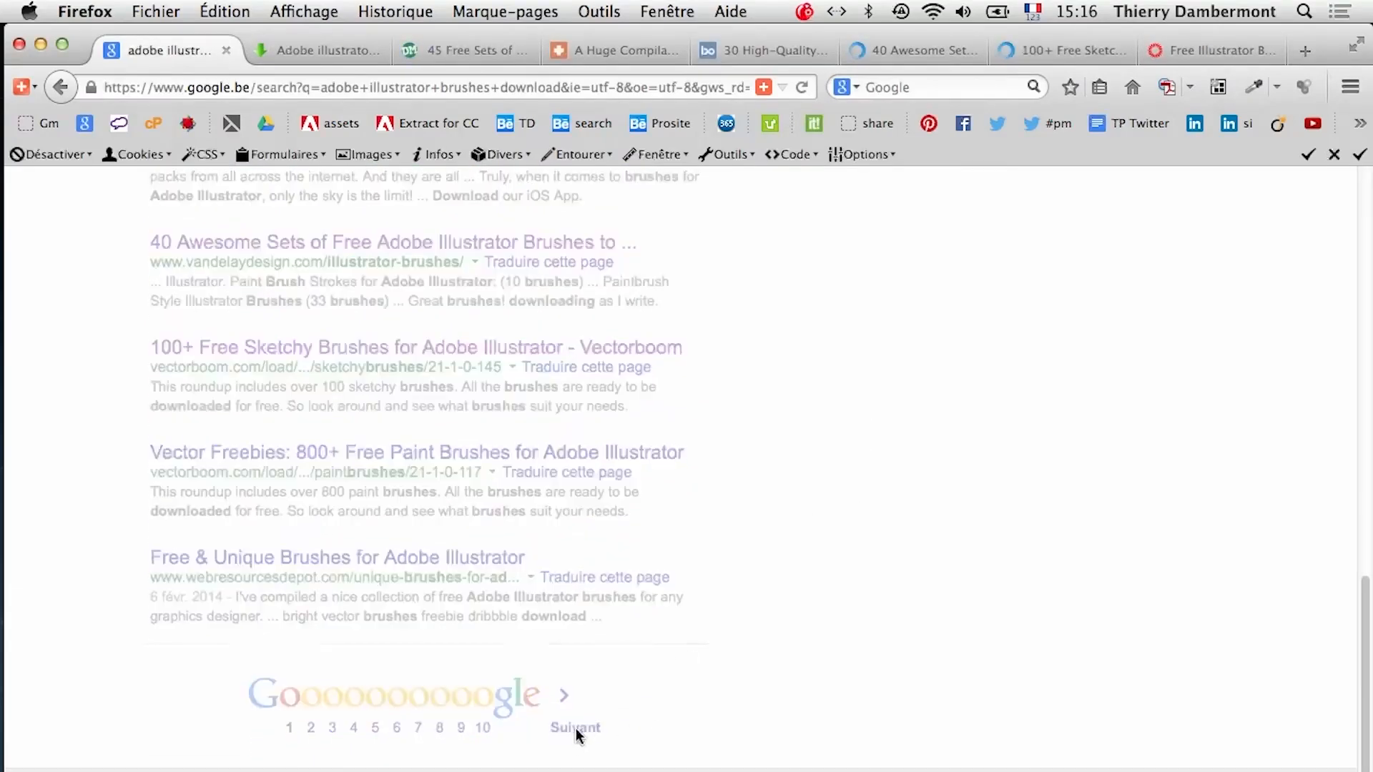
right_click(299, 363)
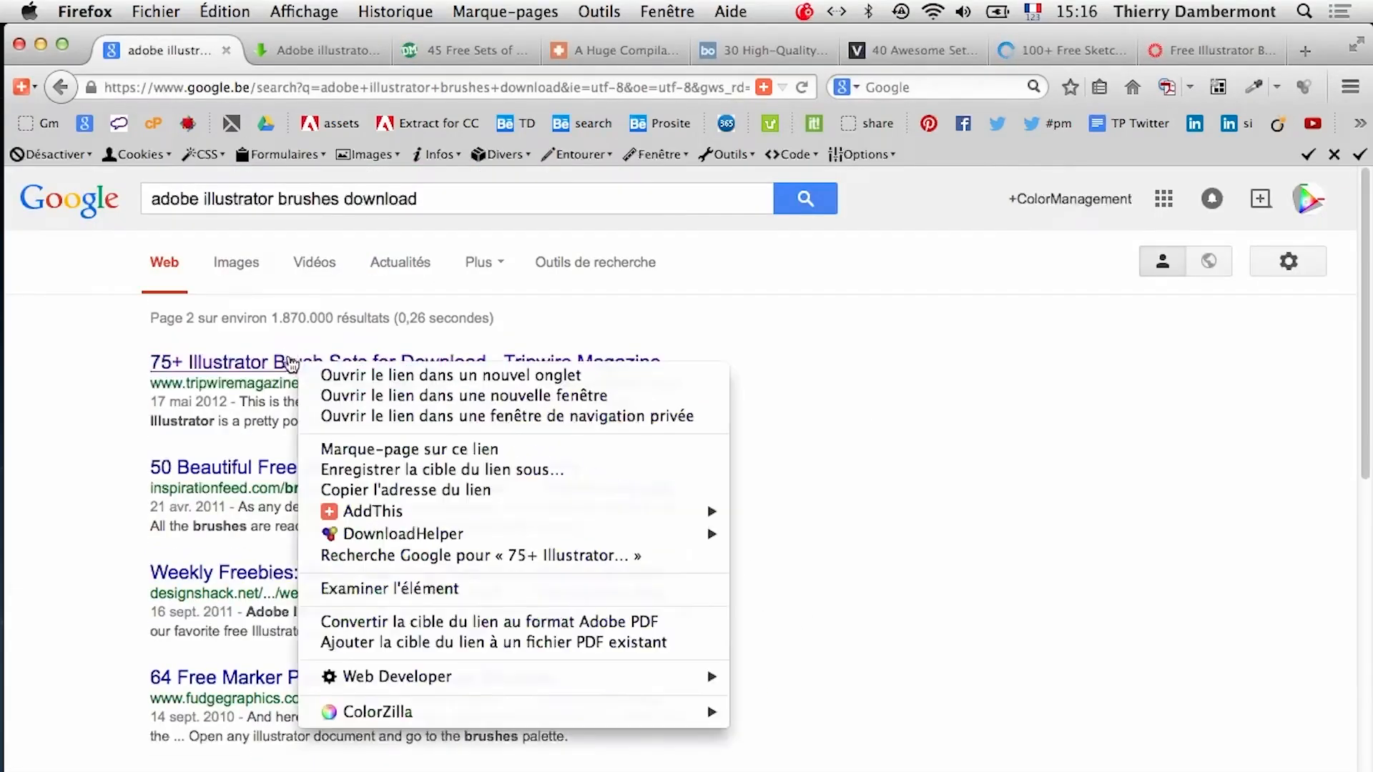
click(318, 375)
right_click(348, 472)
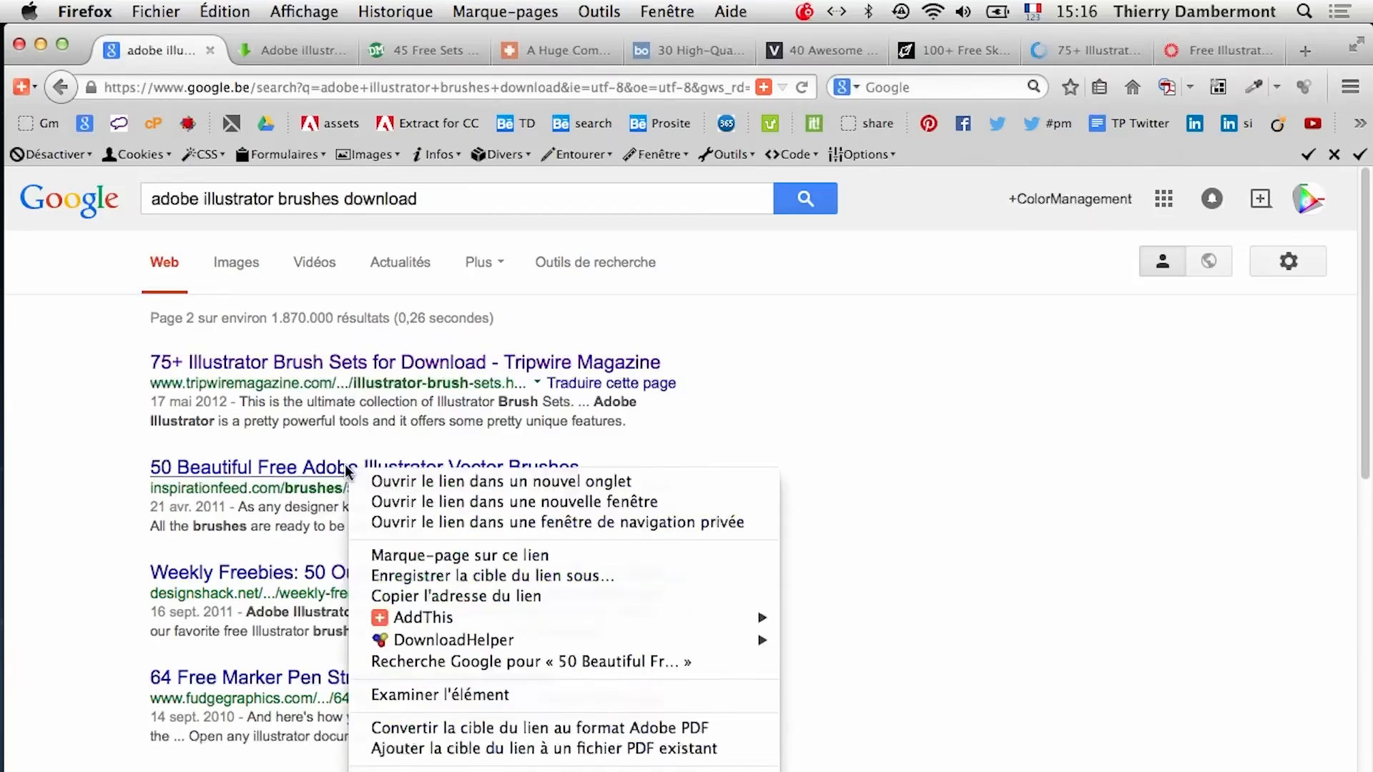
click(386, 392)
right_click(362, 581)
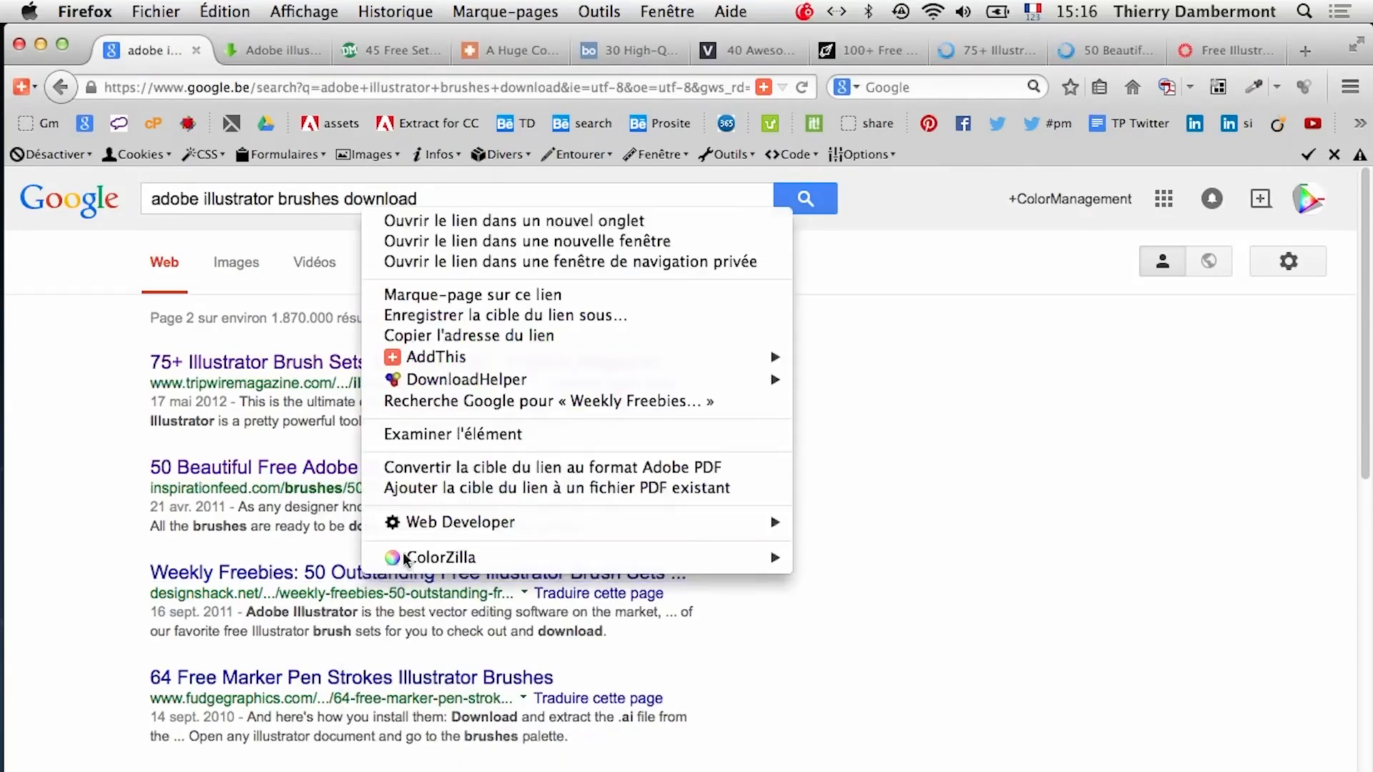
click(400, 223)
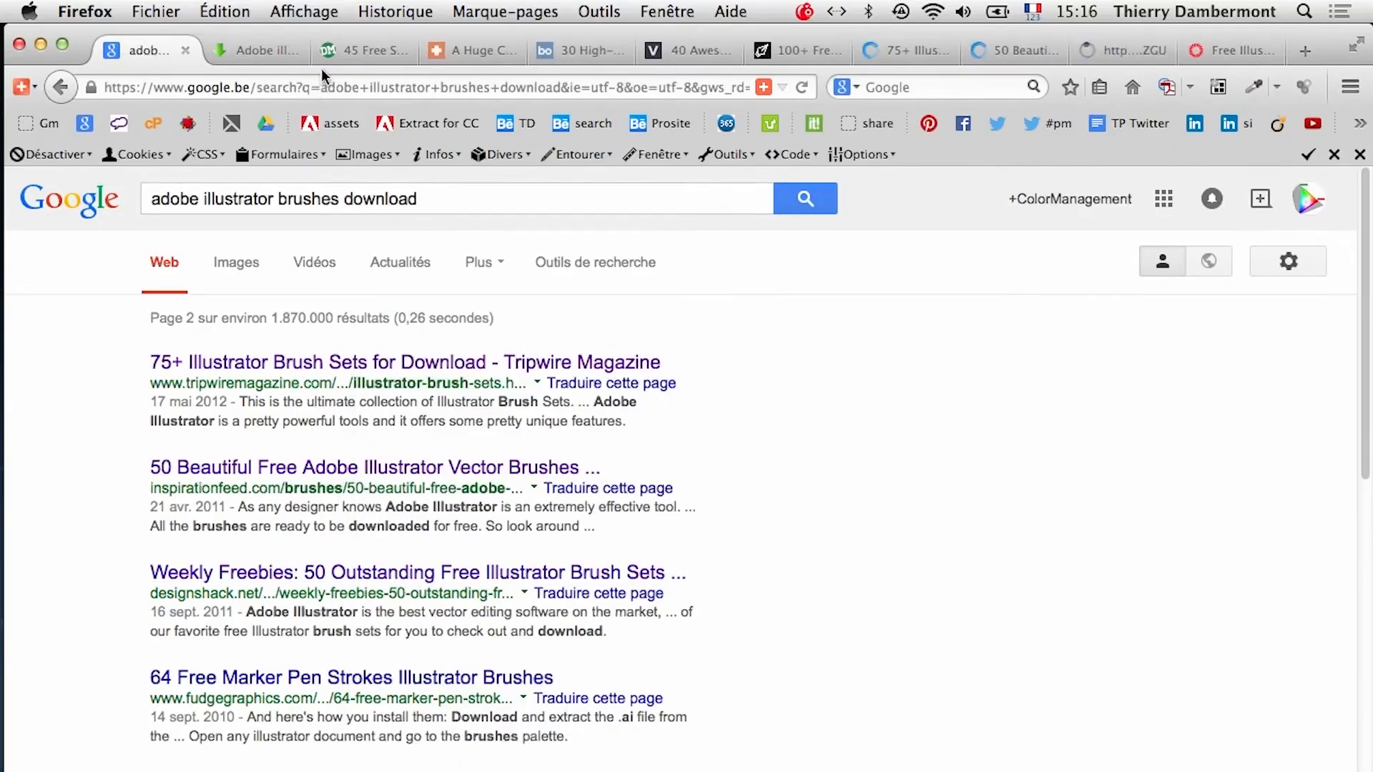
Look through the brush sets offered on the All Free Download page
click(275, 51)
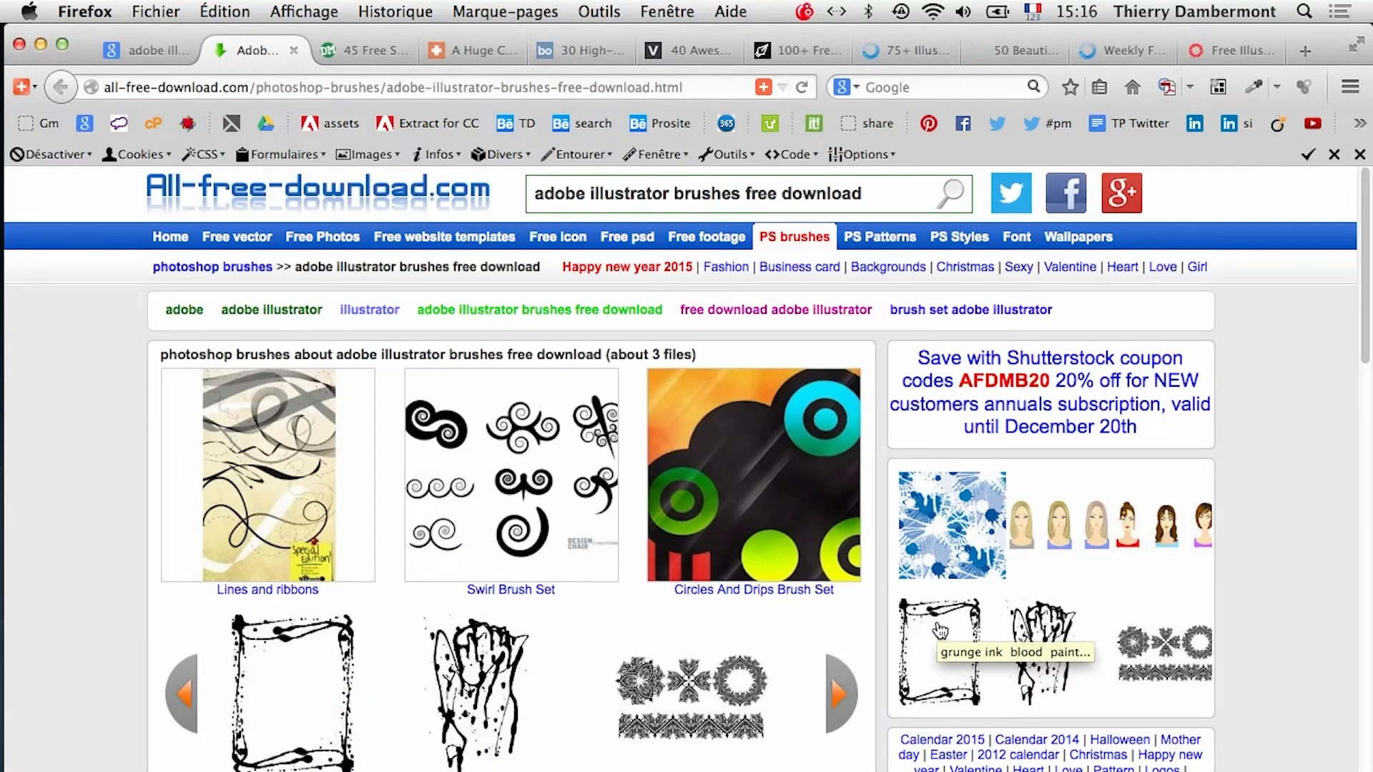
scroll(659, 558, down, 3)
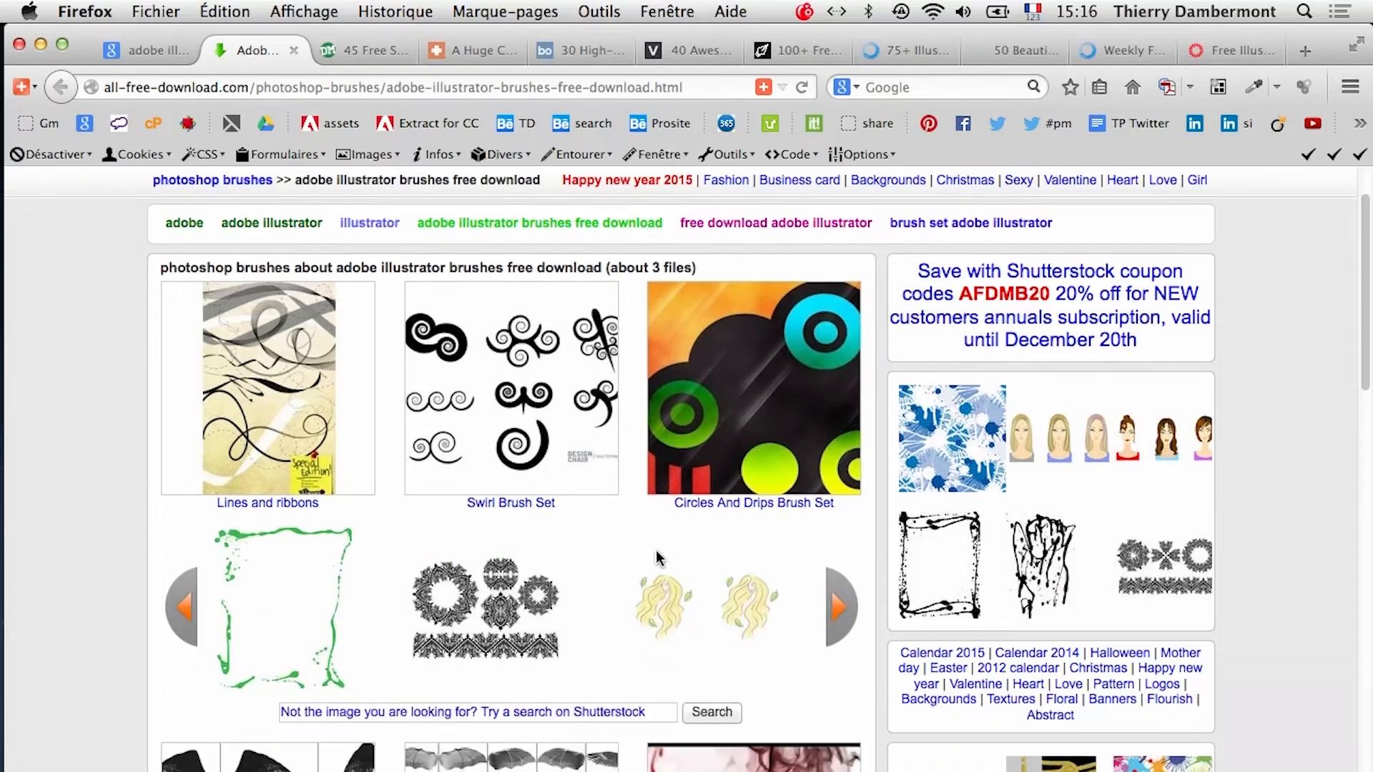
scroll(659, 557, down, 12)
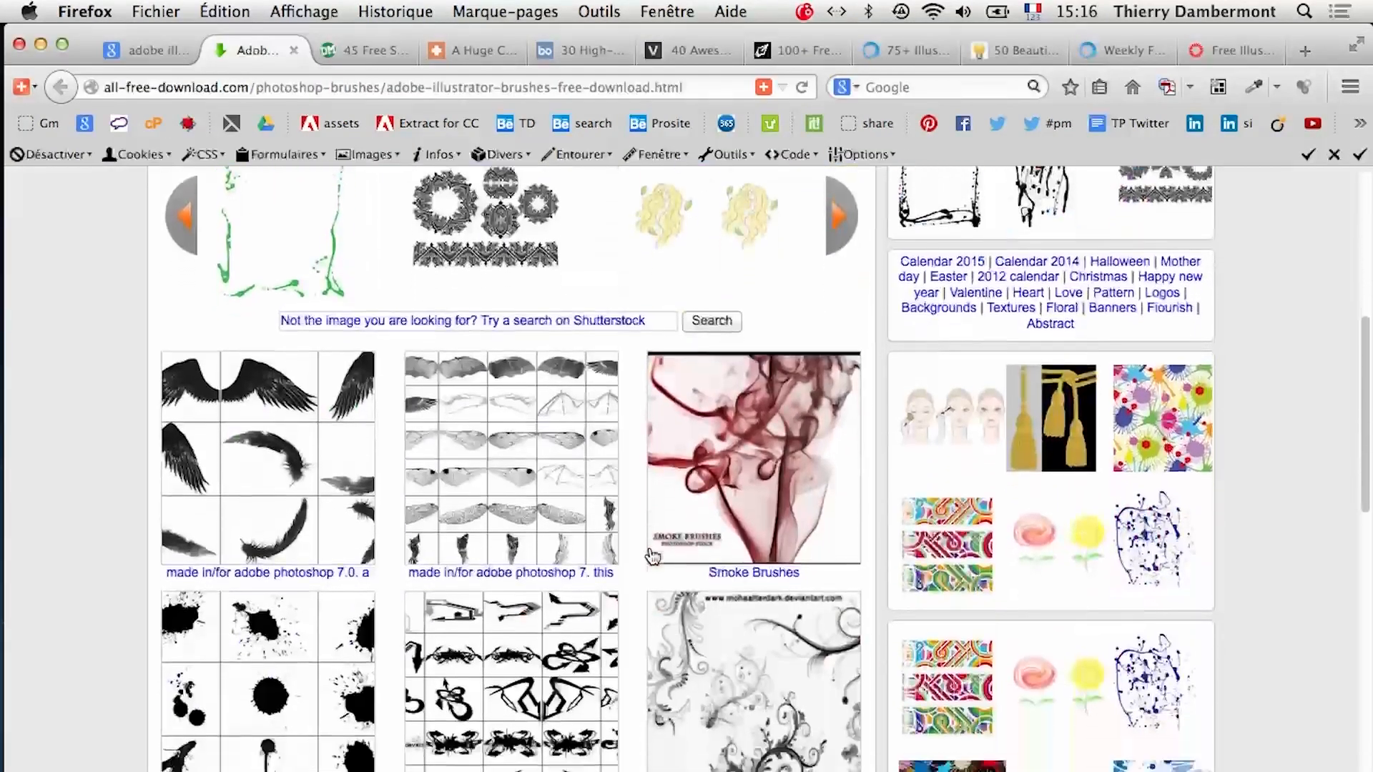
scroll(652, 556, down, 15)
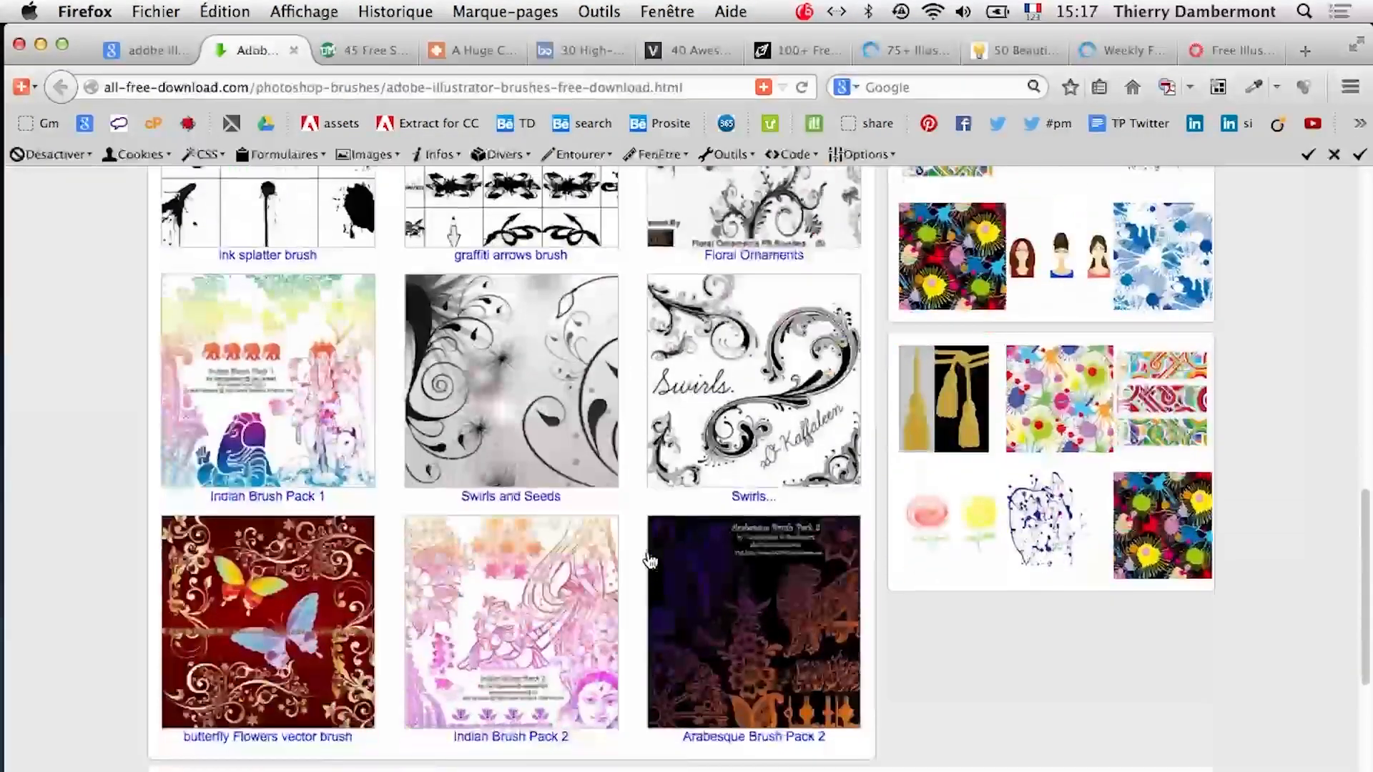
scroll(651, 560, down, 1)
Switch to the DesignM.ag "45 Free Sets of Adobe Illustrator Brushes" page and preview the black brush strokes sample from Shutterstock
click(377, 49)
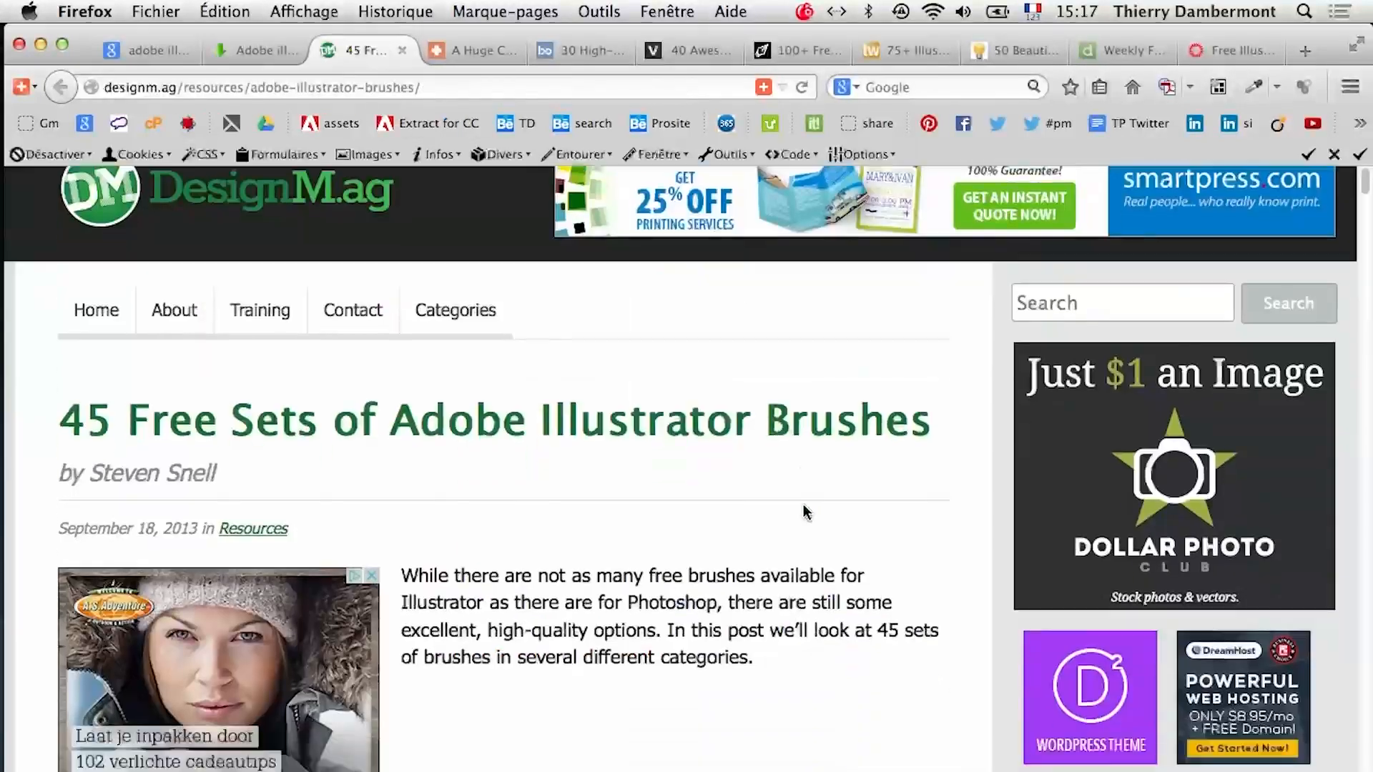
scroll(804, 505, down, 18)
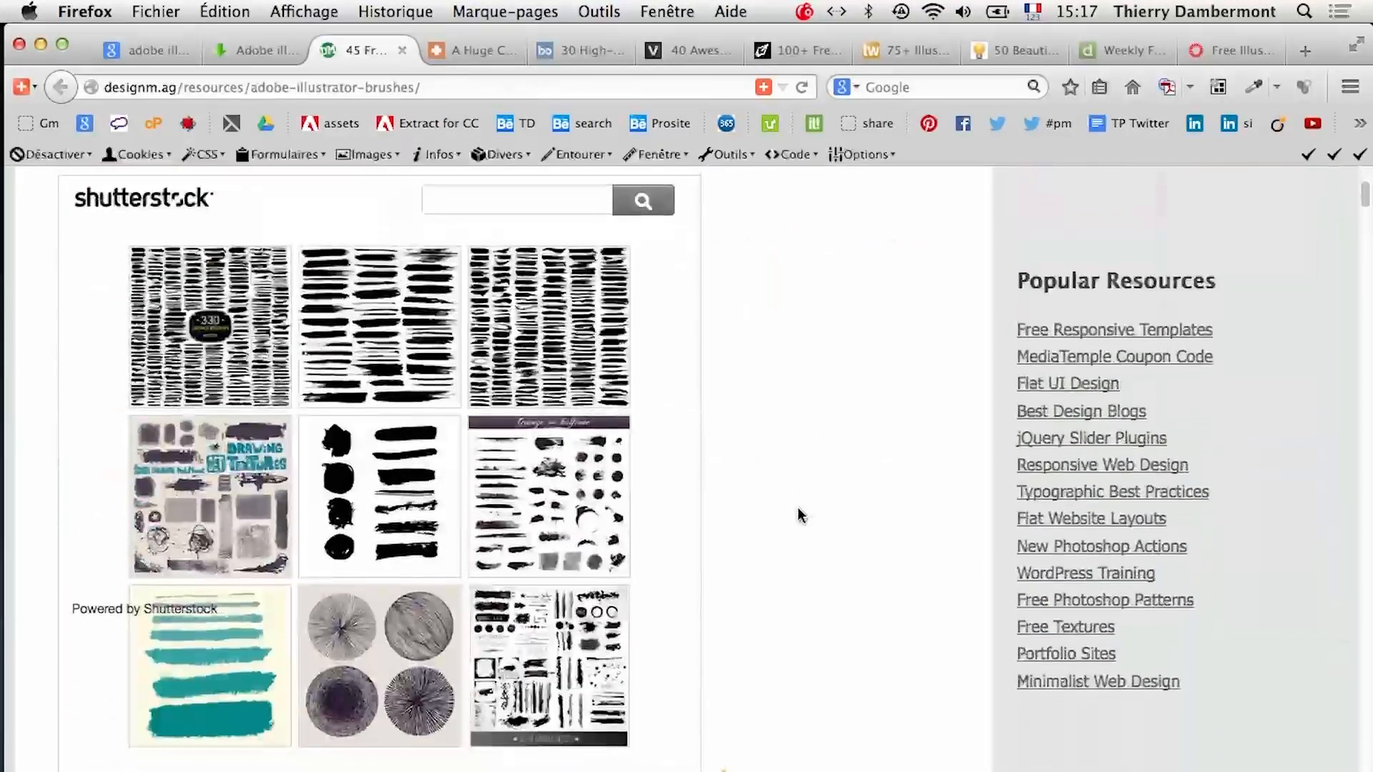
scroll(799, 514, down, 6)
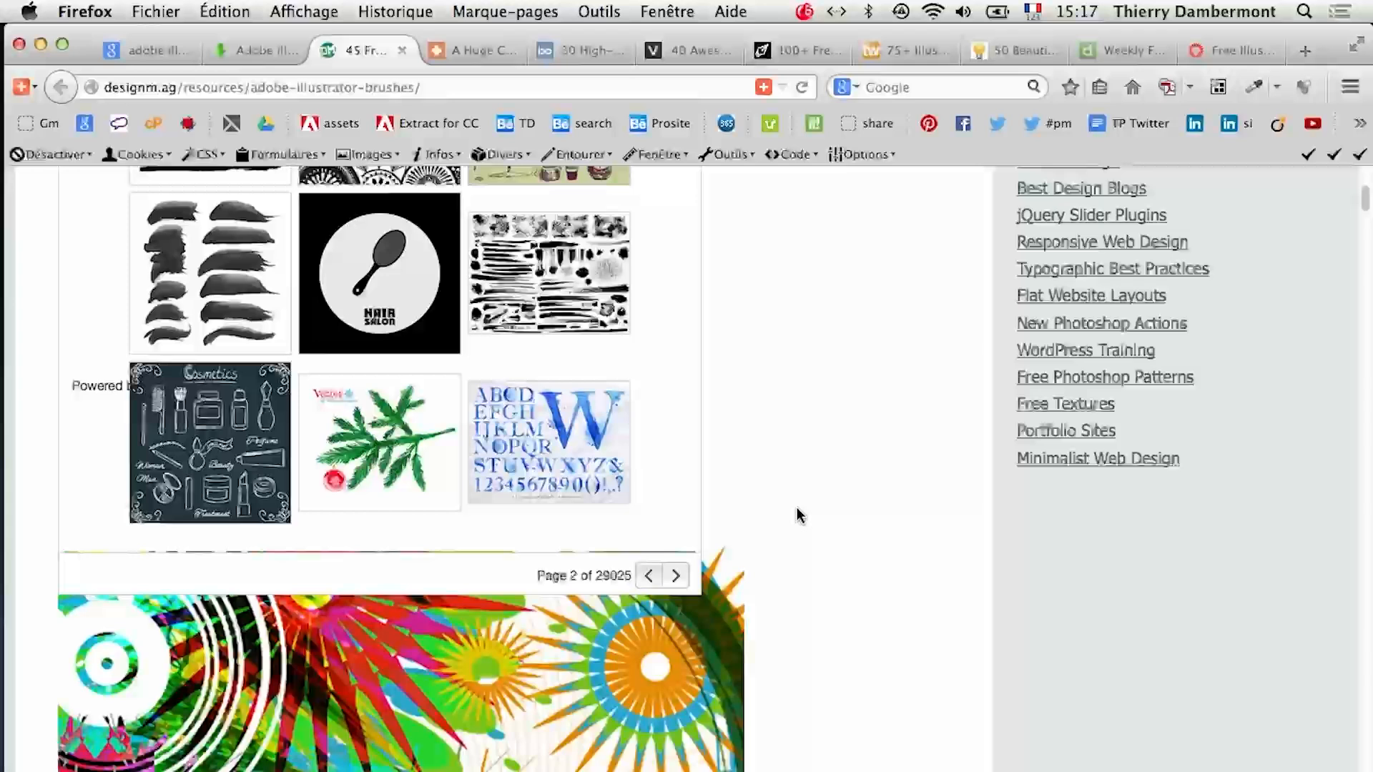
scroll(798, 514, up, 12)
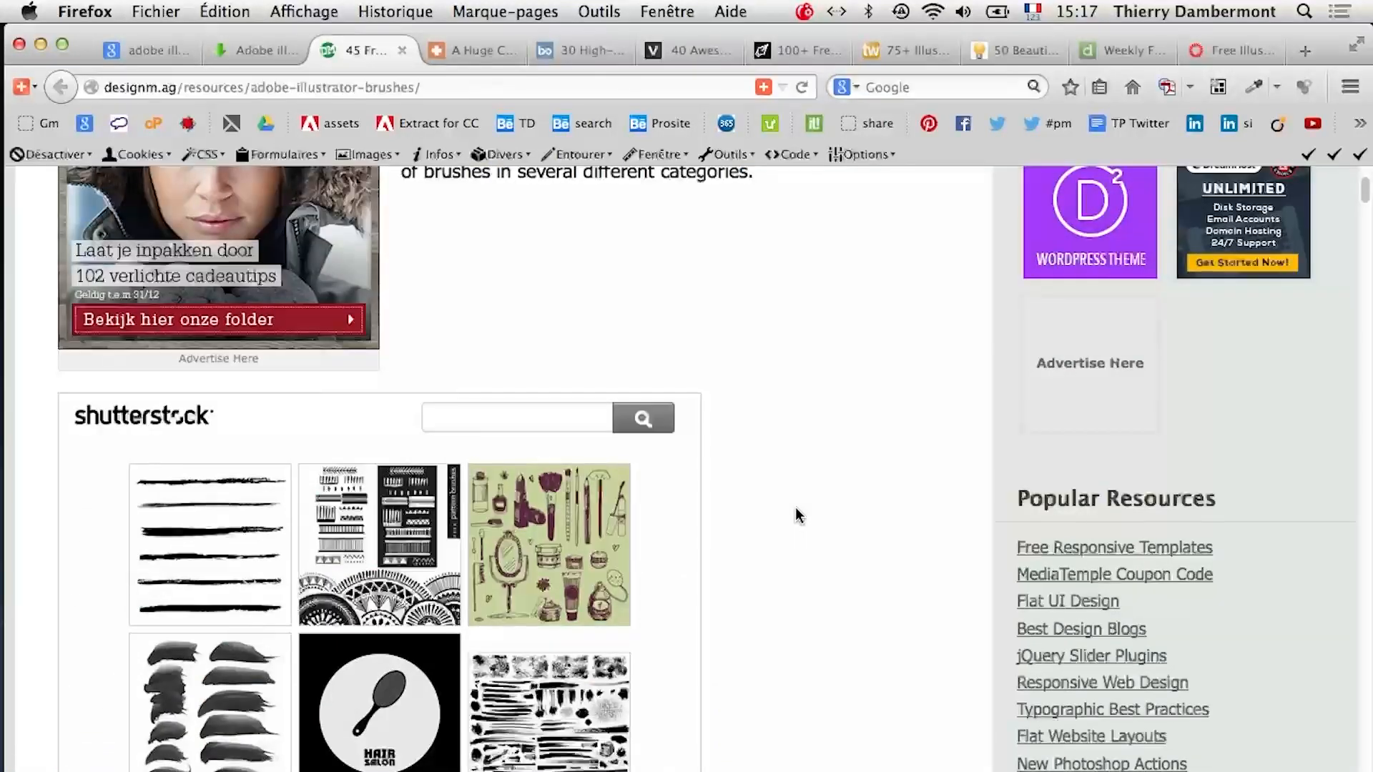
mouse_move(175, 572)
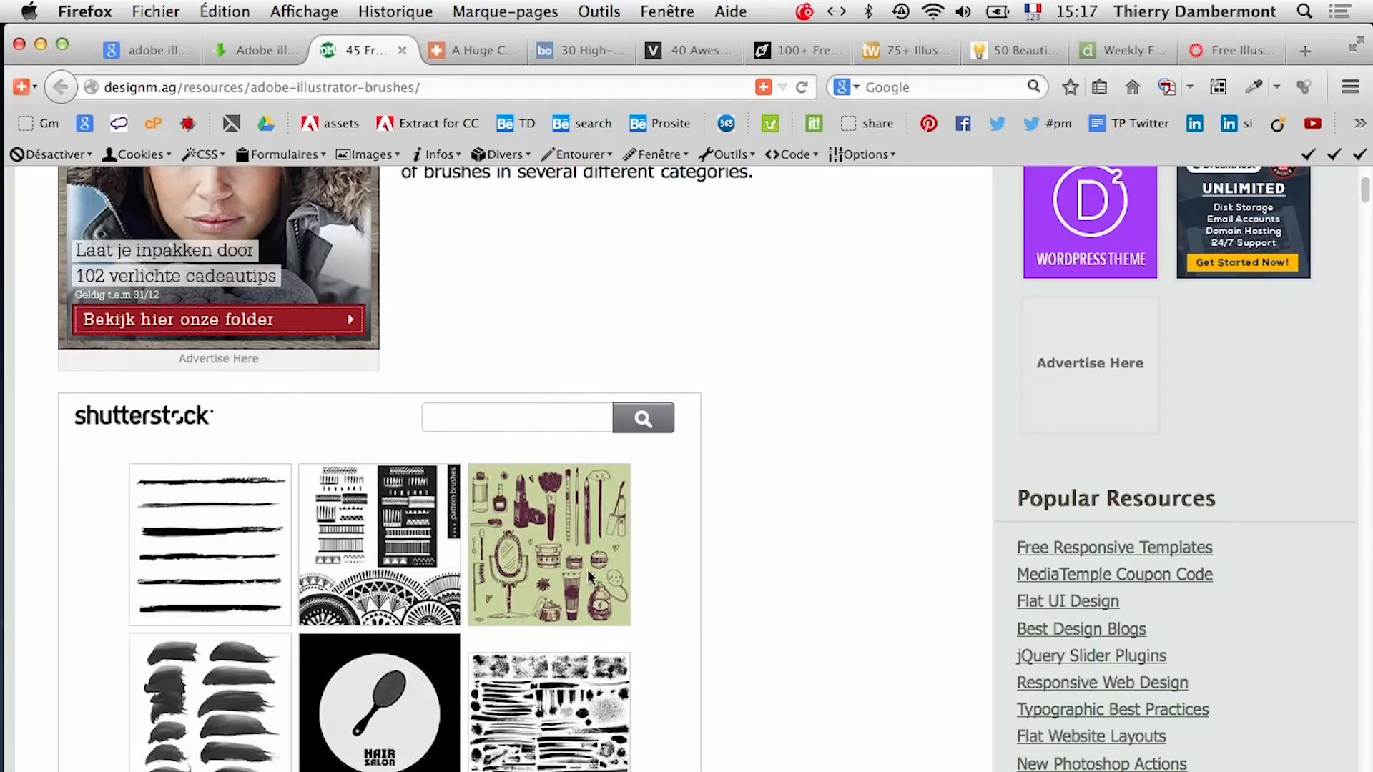
mouse_move(224, 585)
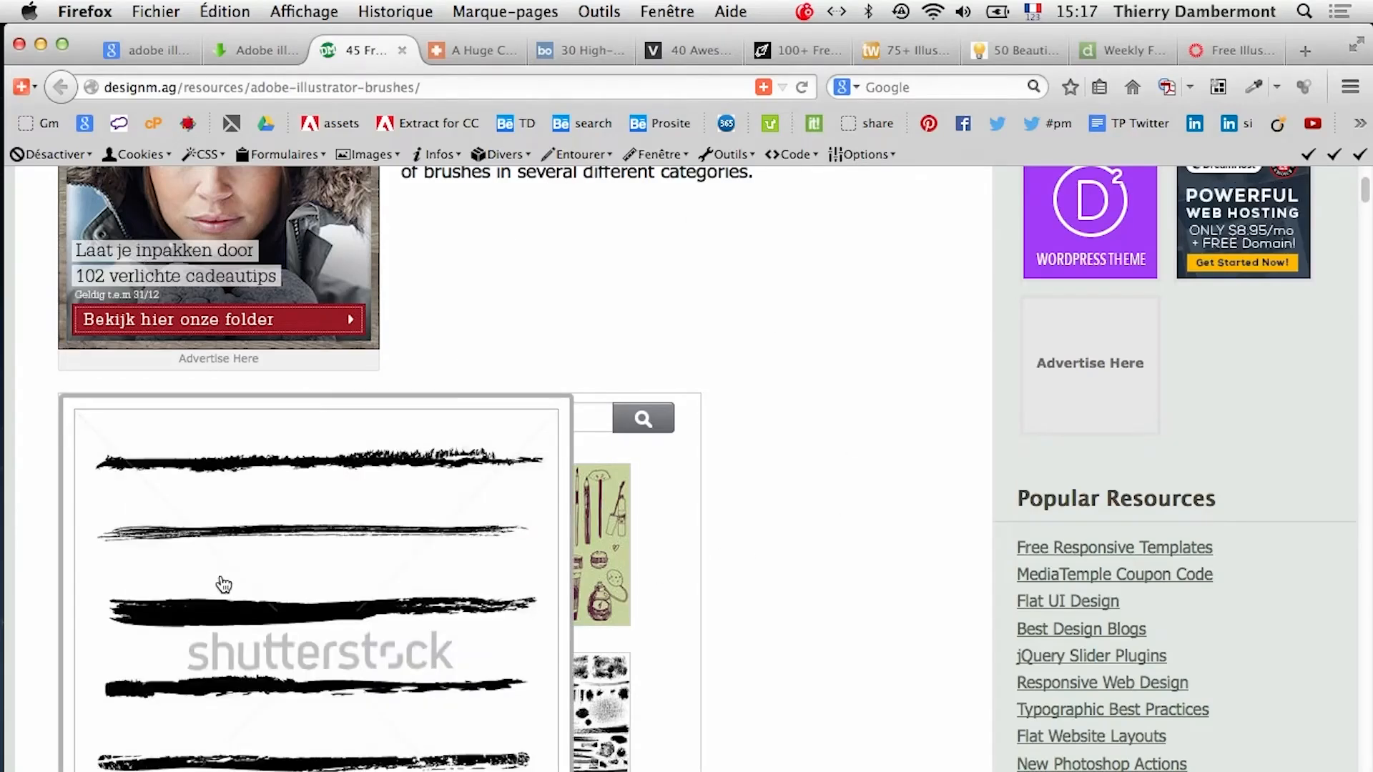
scroll(224, 585, down, 2)
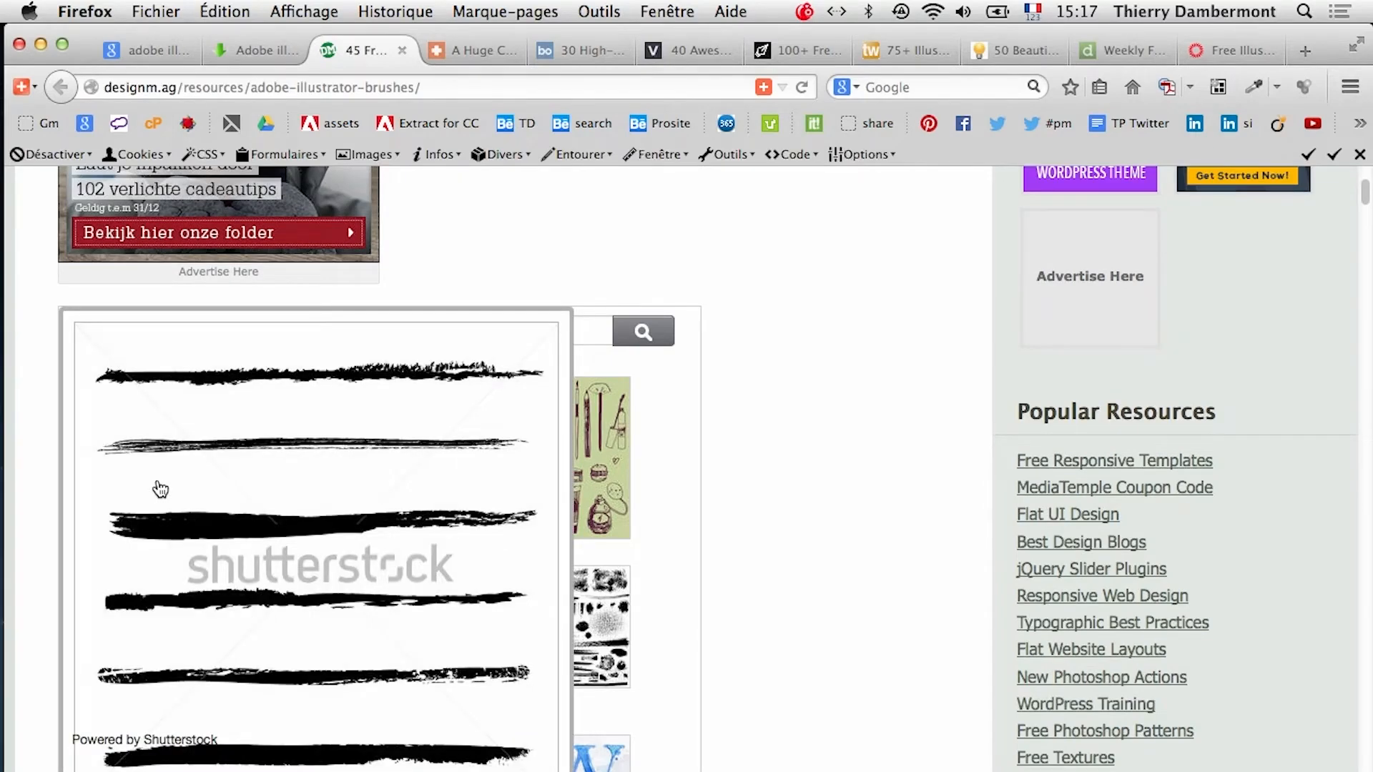
Examine the abstract, retro-style and floral brush sets on the DesignM.ag page, down to The Most Retro Line Illustrator Brushes Ever
scroll(680, 546, down, 10)
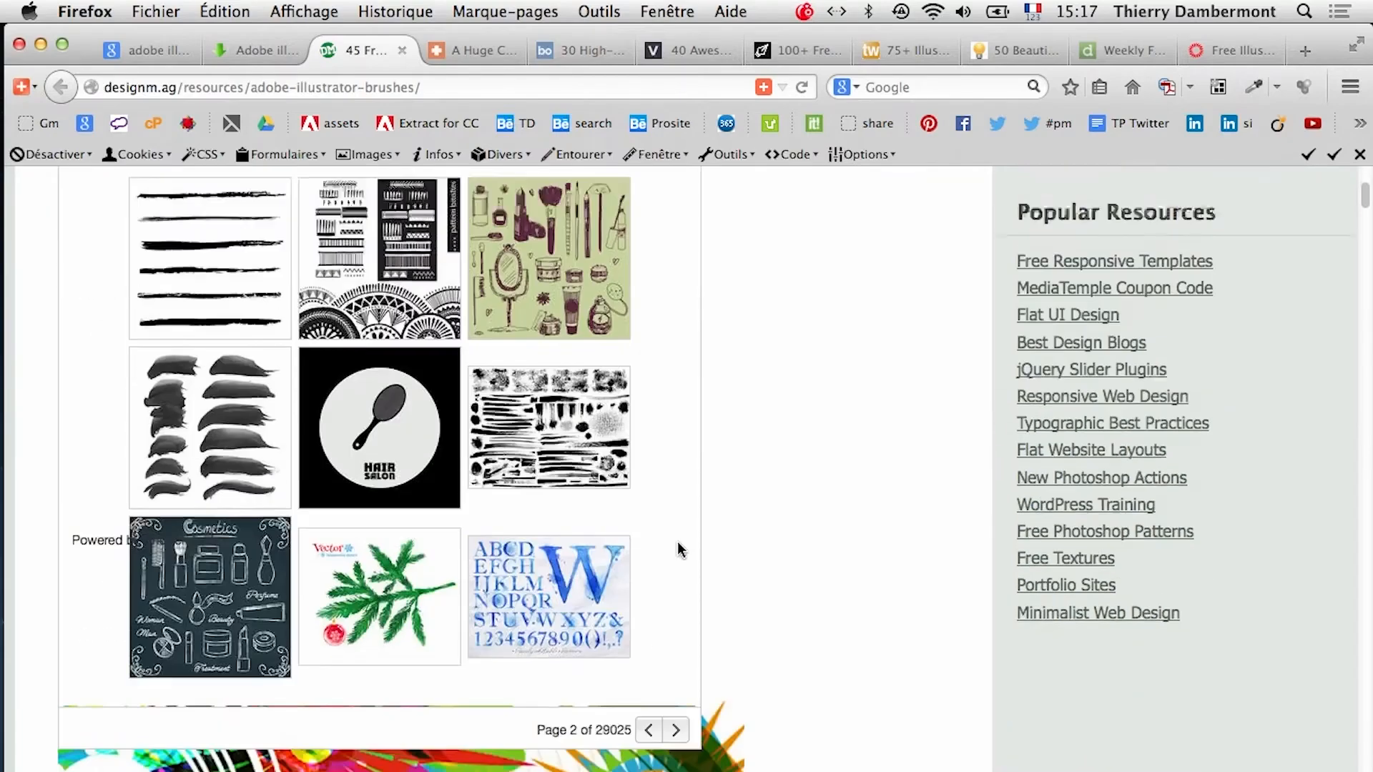
scroll(679, 556, down, 8)
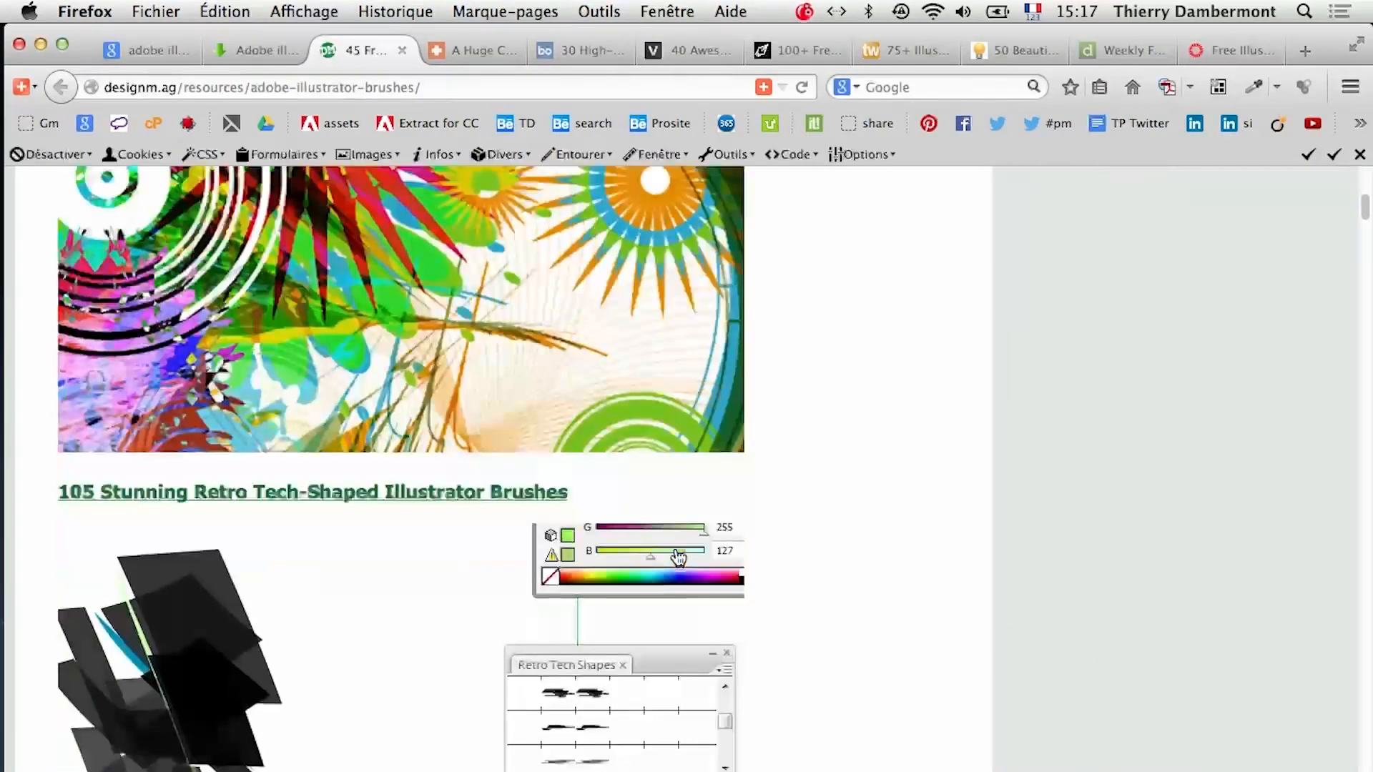
scroll(676, 555, down, 7)
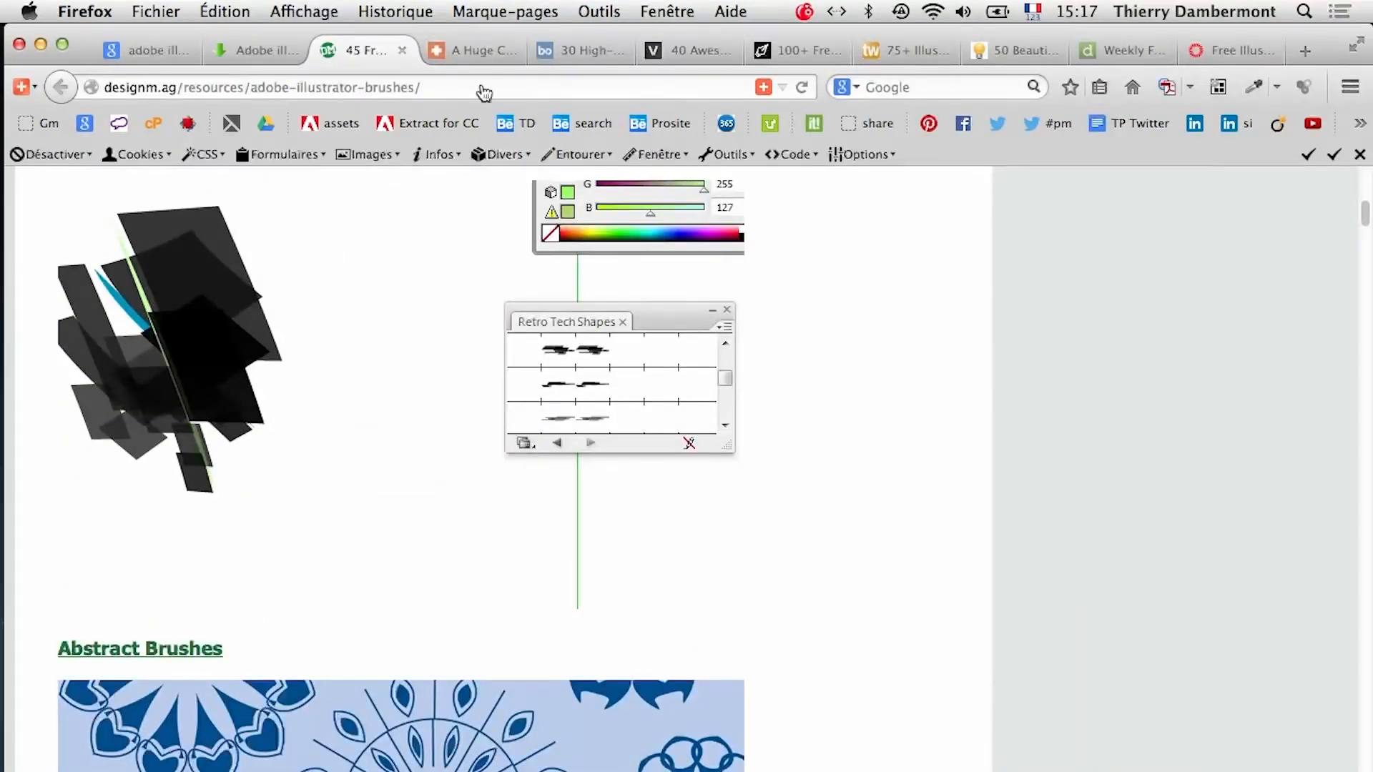
scroll(419, 469, down, 15)
scroll(418, 472, down, 17)
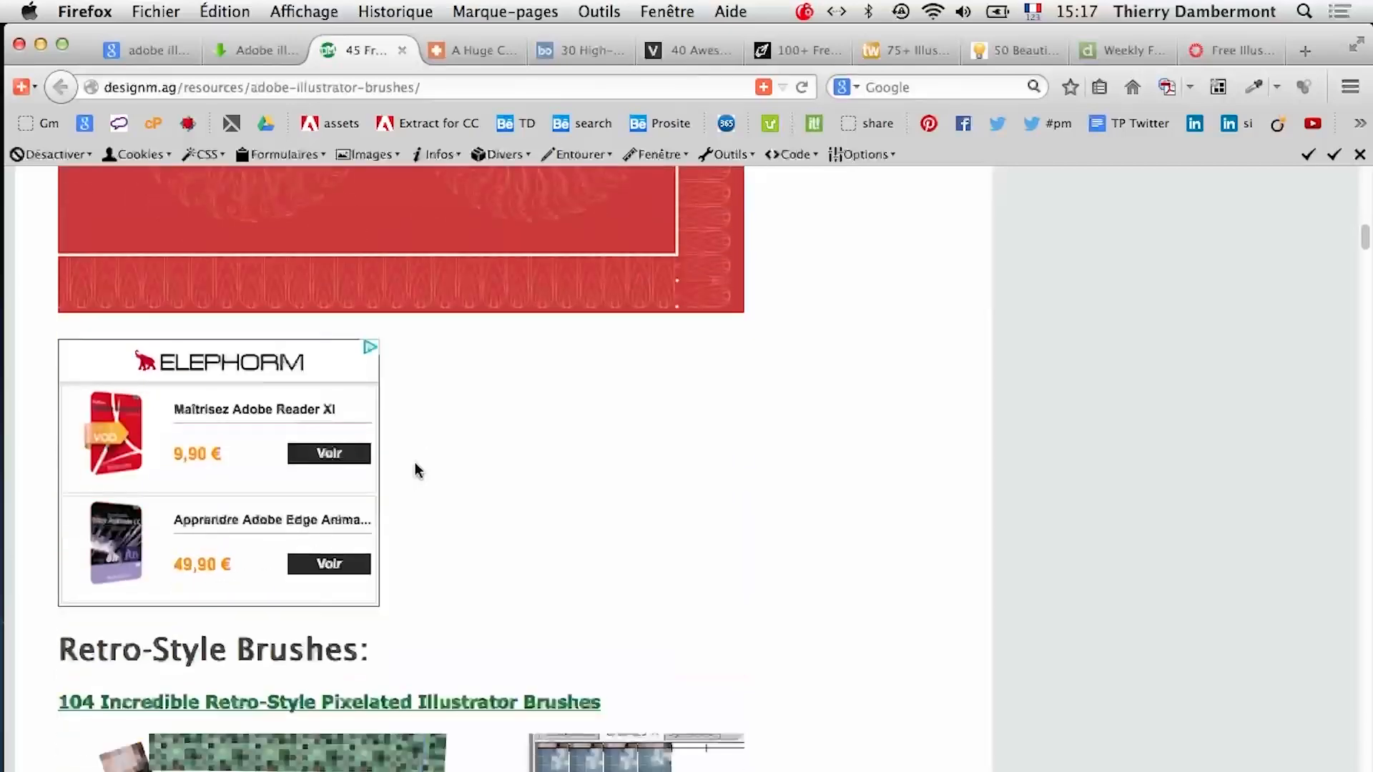
scroll(418, 473, down, 15)
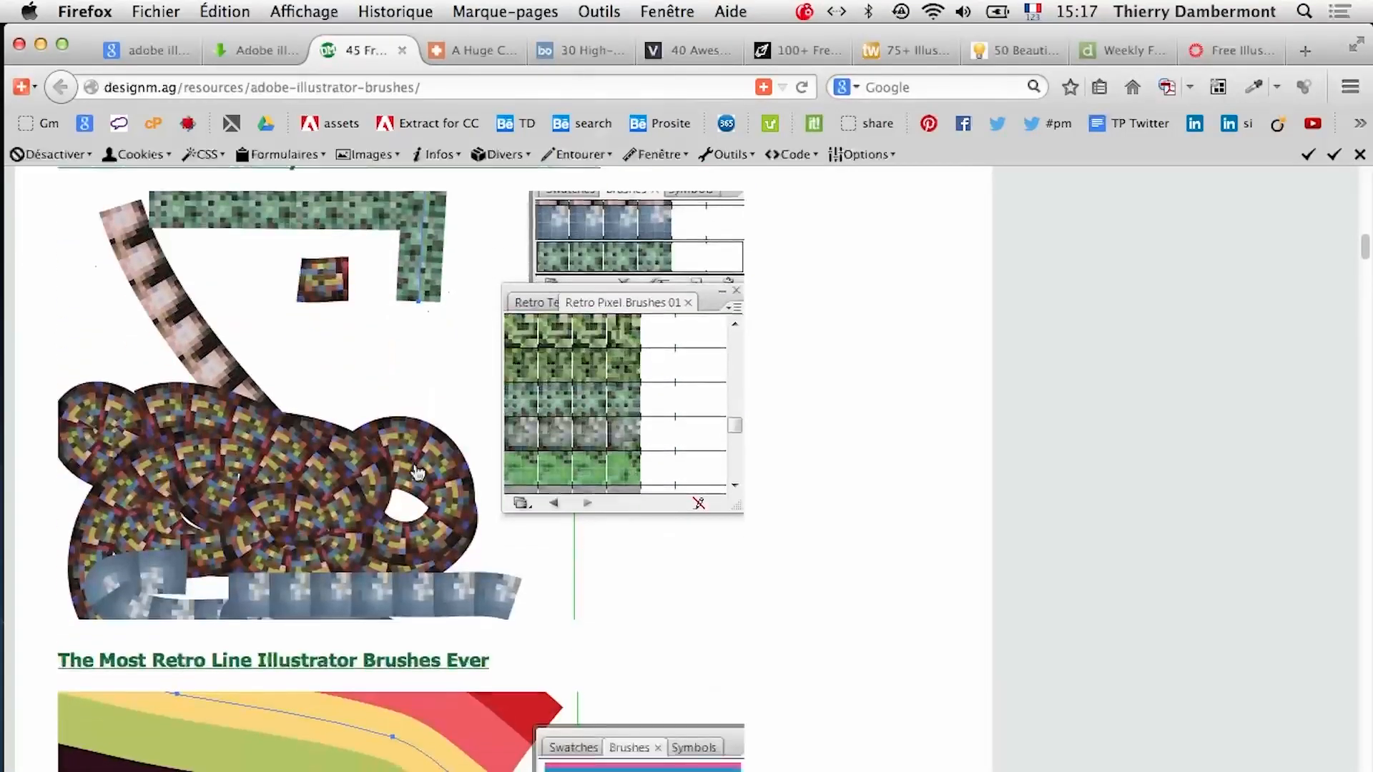
scroll(417, 474, down, 5)
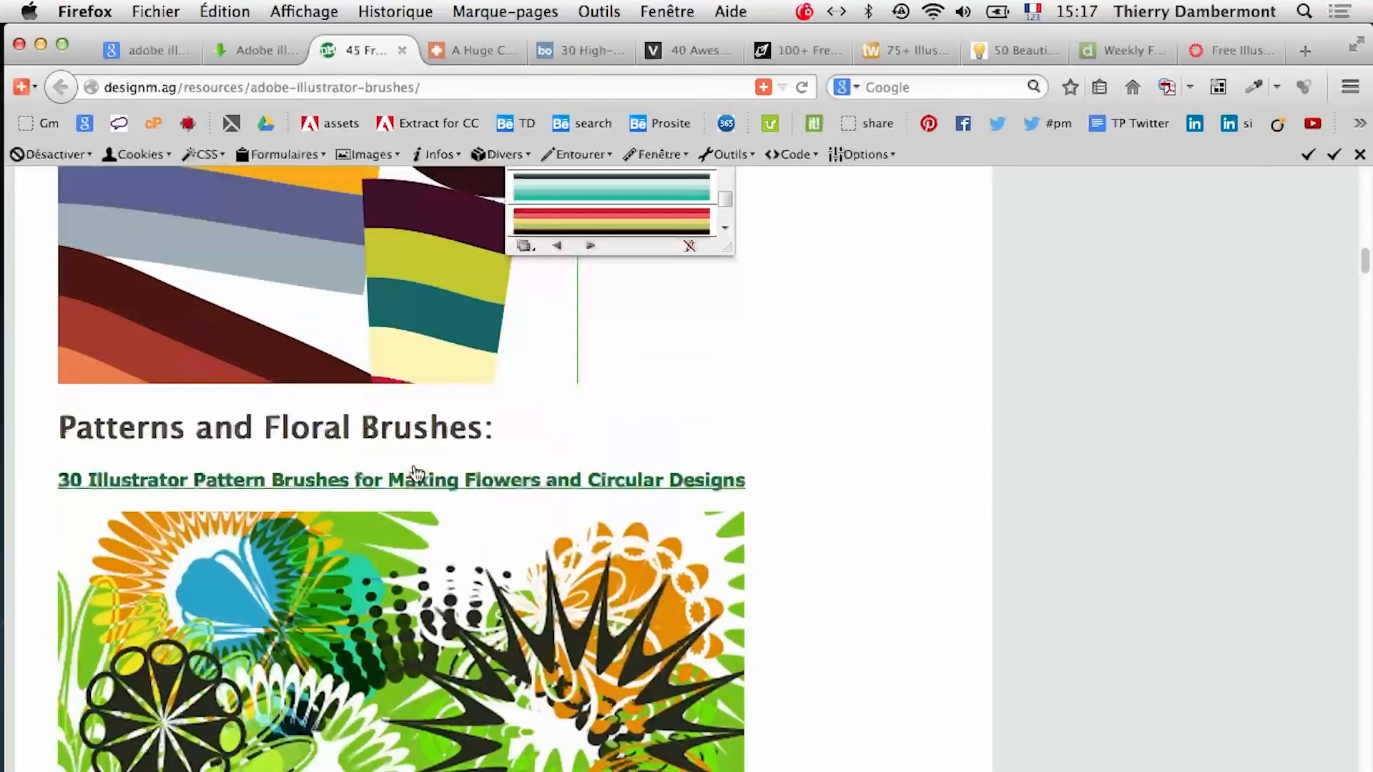
scroll(417, 474, up, 15)
scroll(417, 474, down, 1)
scroll(416, 475, down, 3)
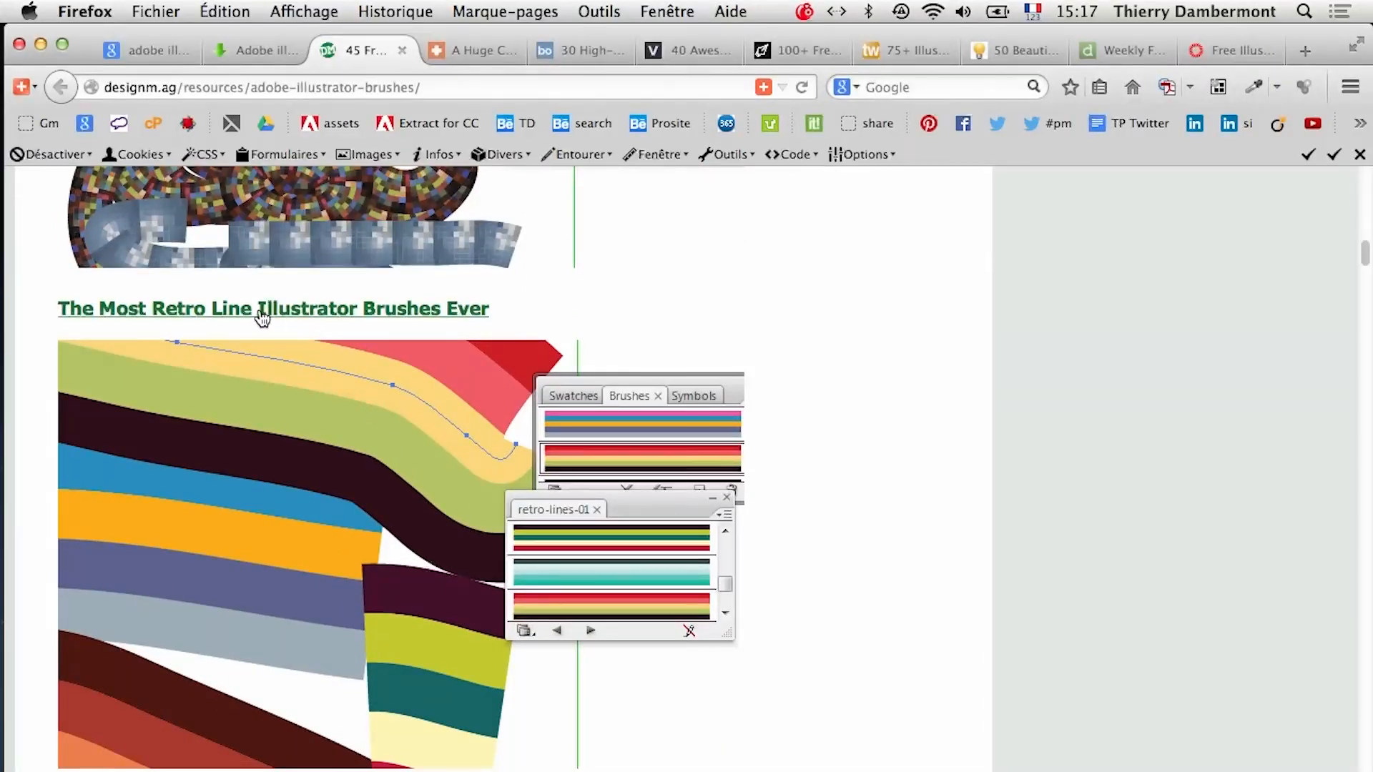
Glance through all the open brush website tabs and return to the Google search results
click(117, 55)
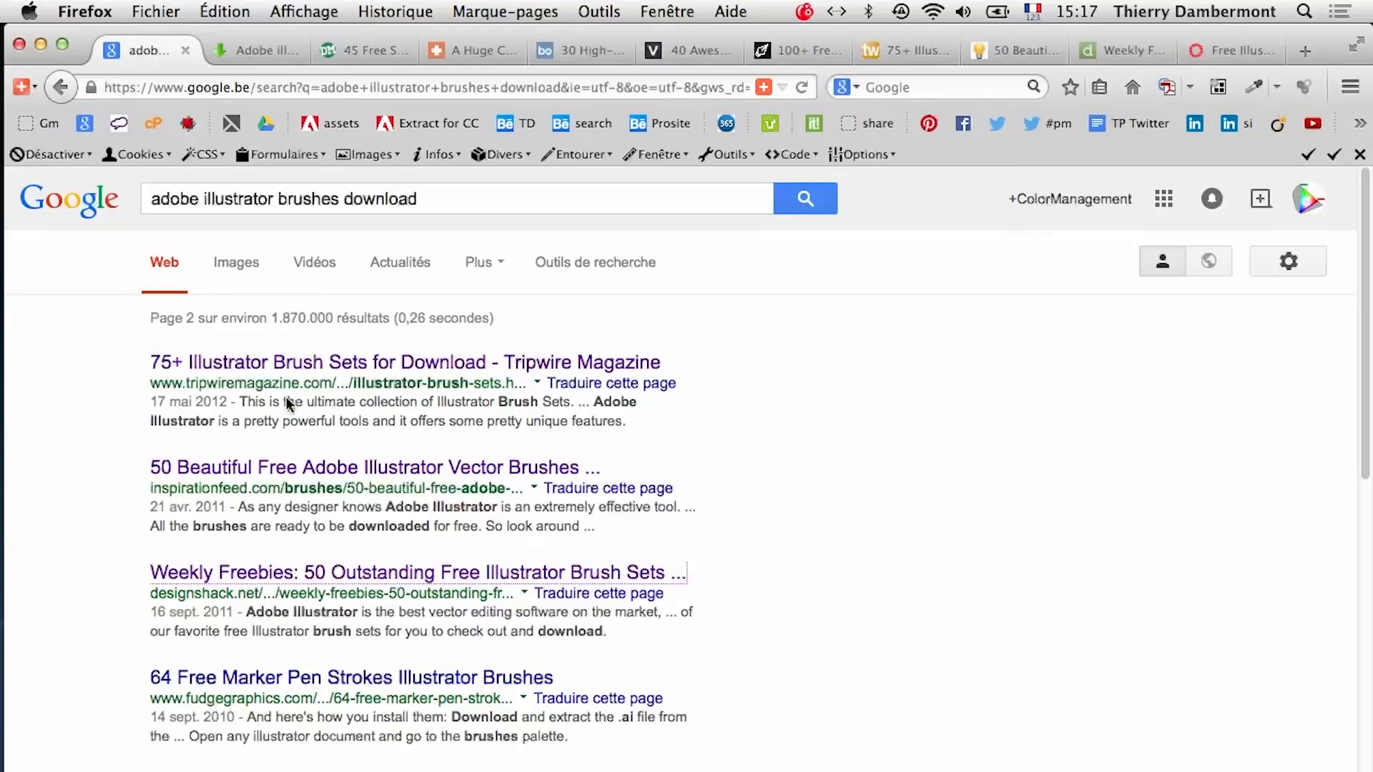
click(247, 52)
click(355, 50)
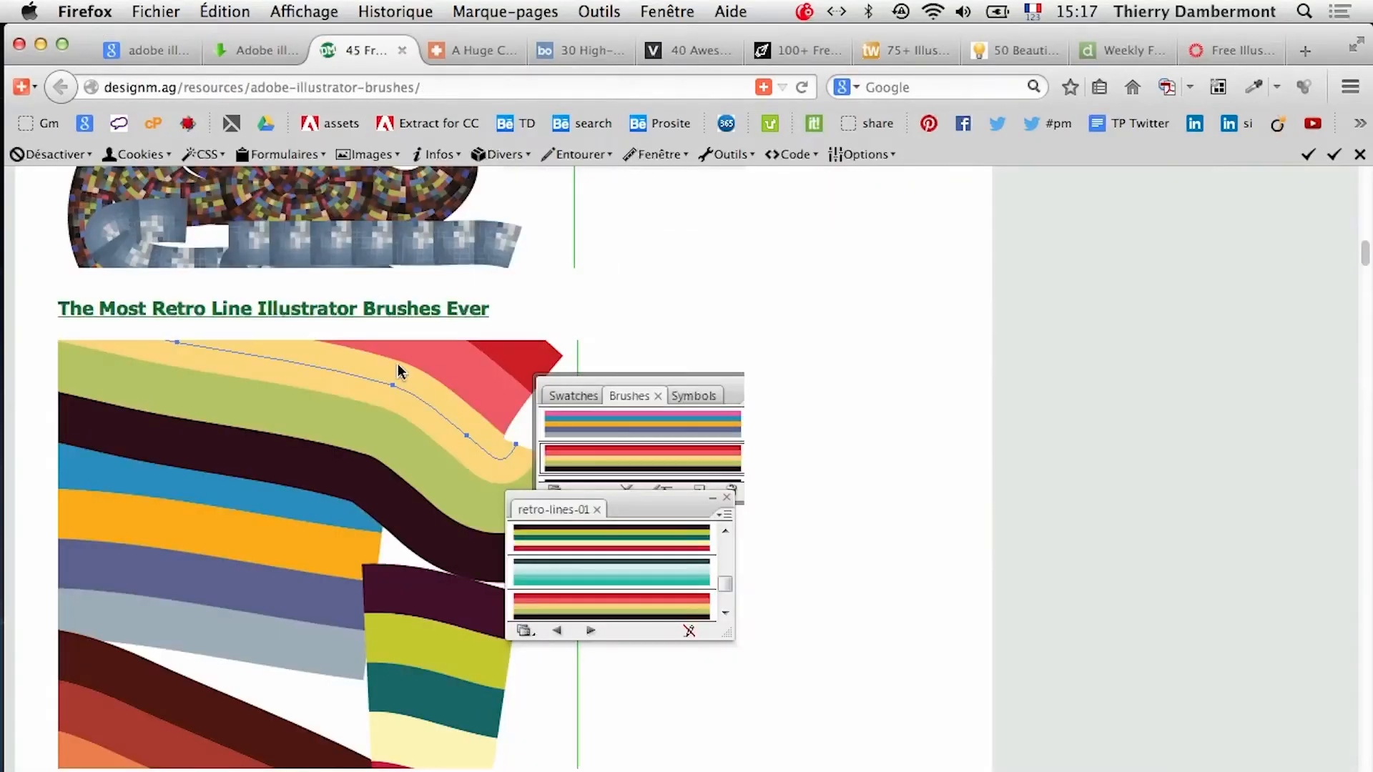
key(ctrl+Tab)
key(ctrl+Tab)
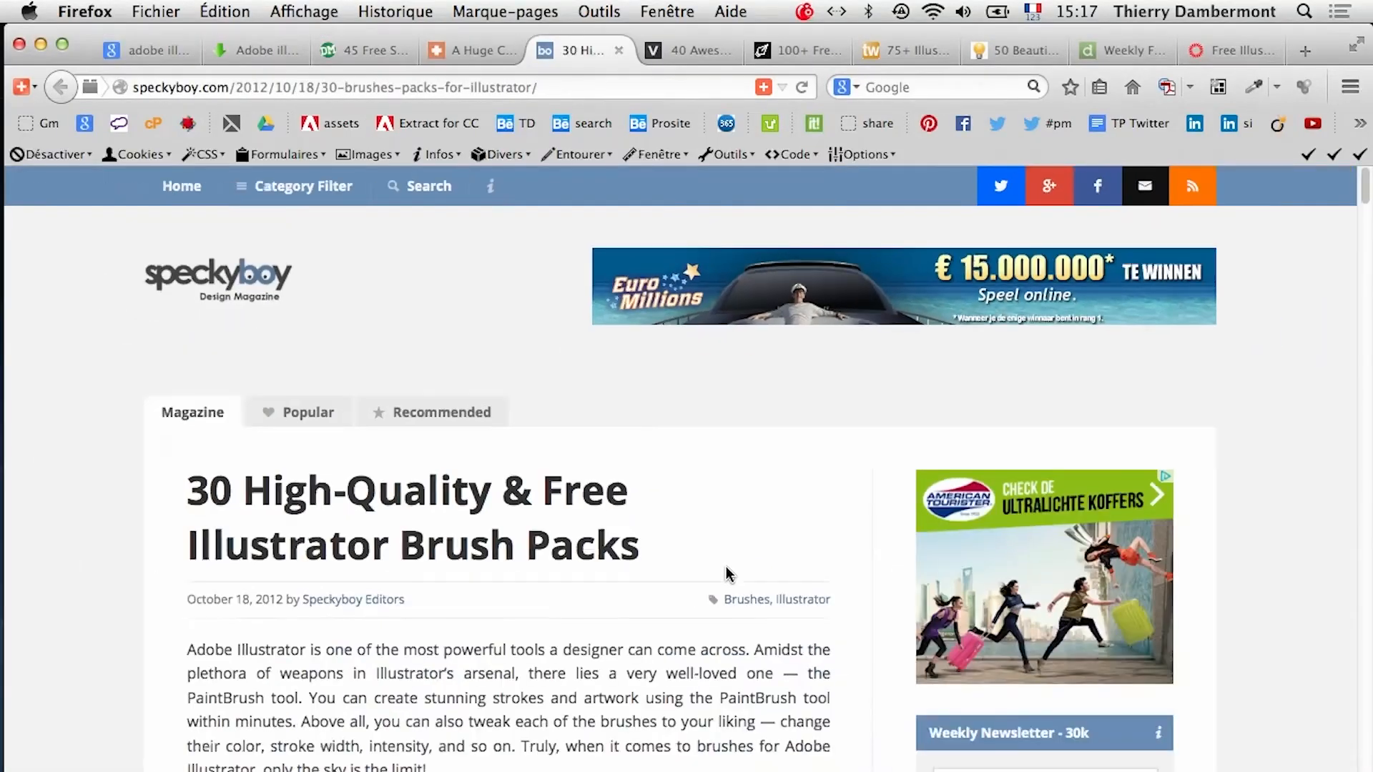
key(ctrl+Tab)
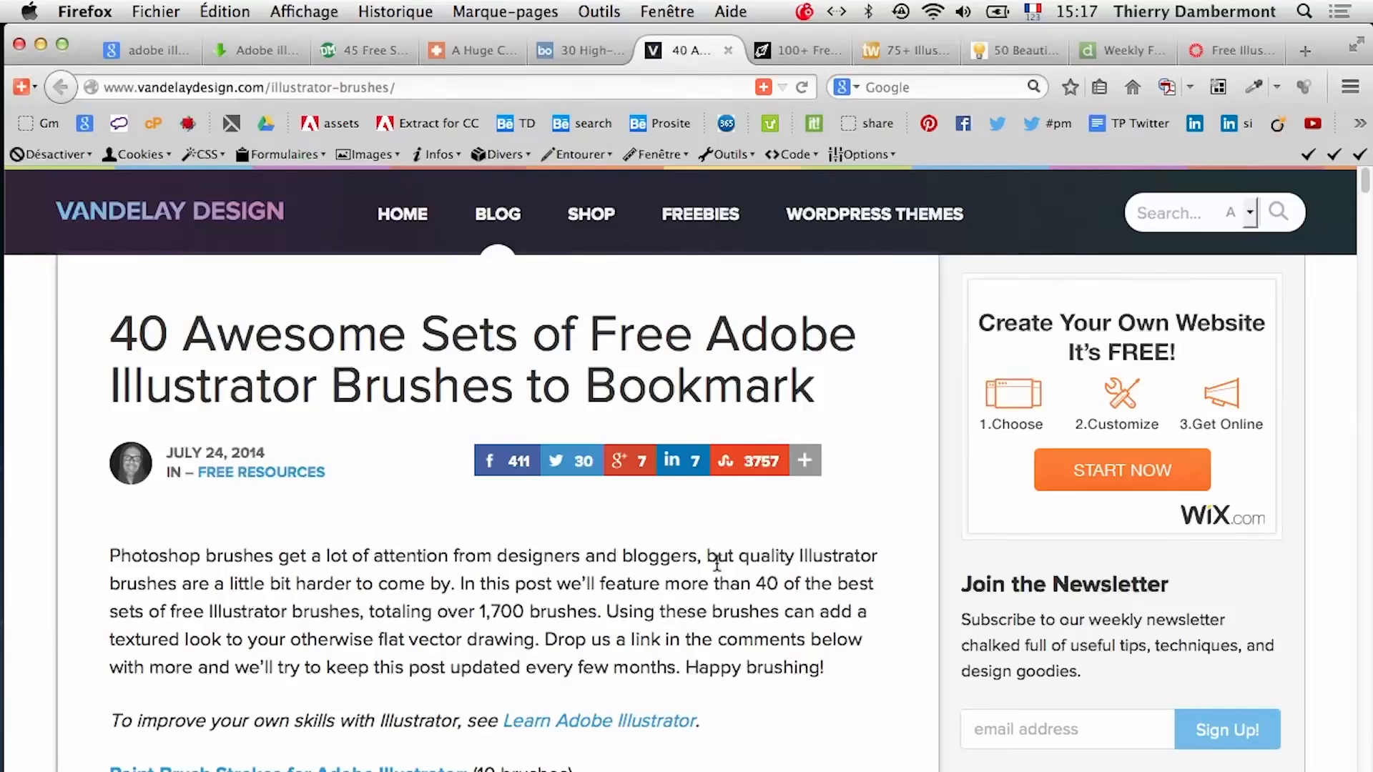
key(ctrl+Tab)
key(ctrl+Tab)
key(ctrl+Tab)
key(ctrl+Tab)
key(ctrl+Tab)
key(ctrl+Tab)
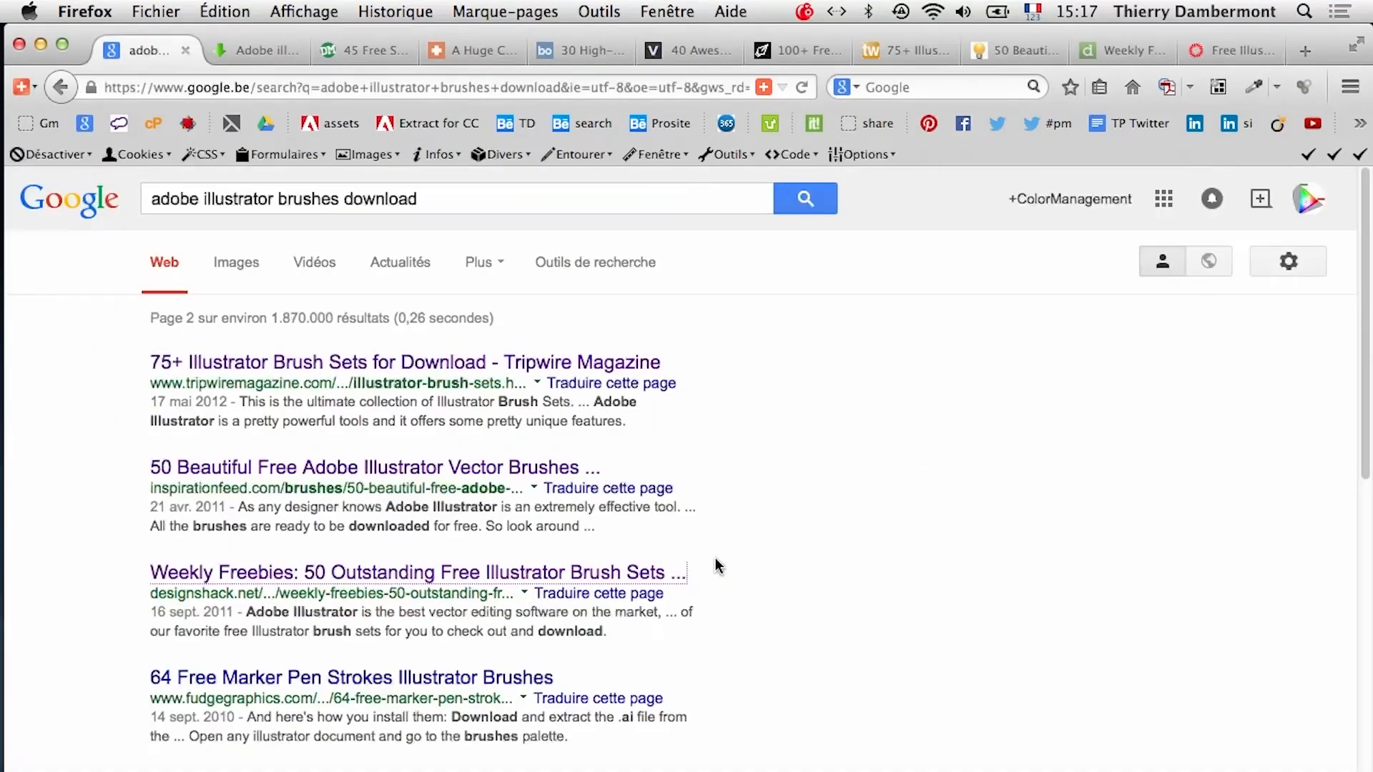
Open The Most Retro Line Illustrator Brushes Ever link from the DesignM.ag page and dismiss the web designer sign-up pop-up
key(ctrl+Tab)
key(ctrl+Tab)
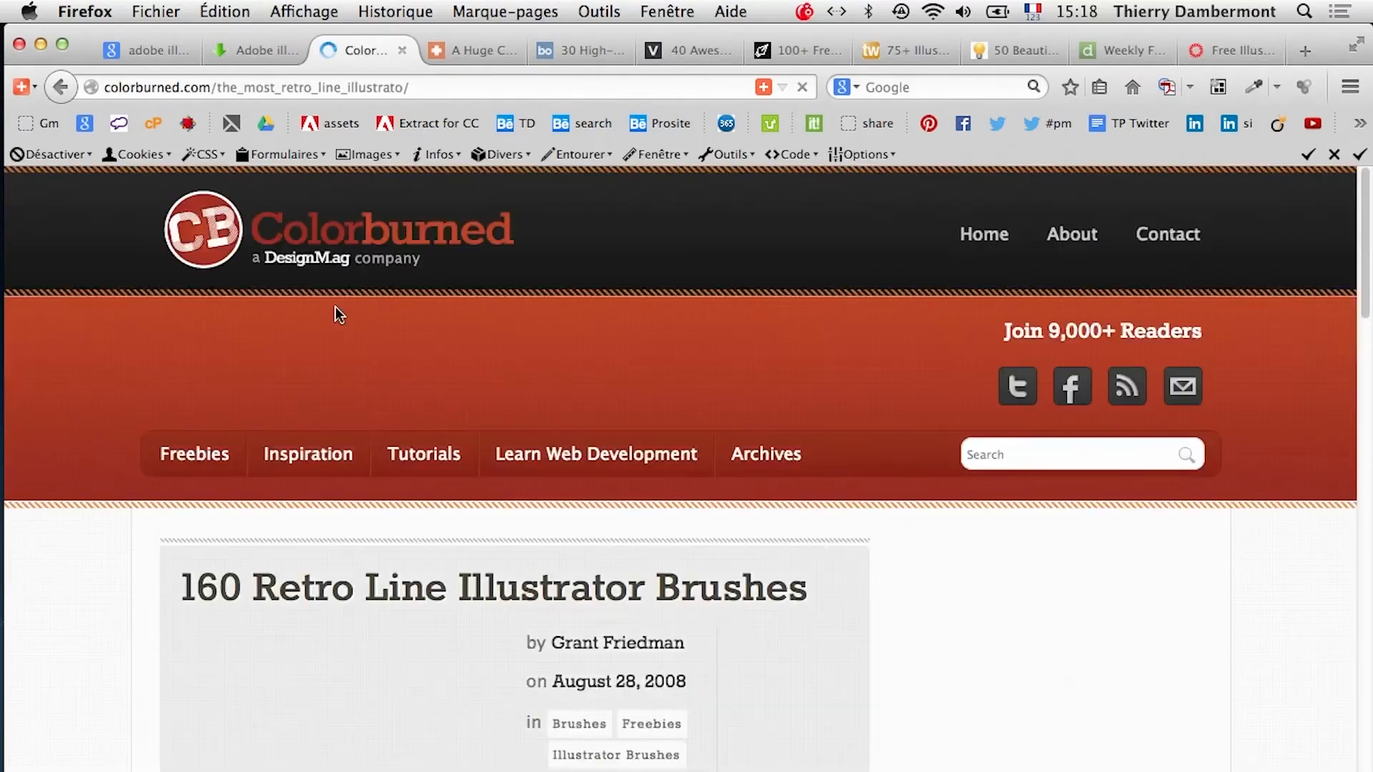
scroll(800, 421, down, 5)
scroll(796, 423, down, 7)
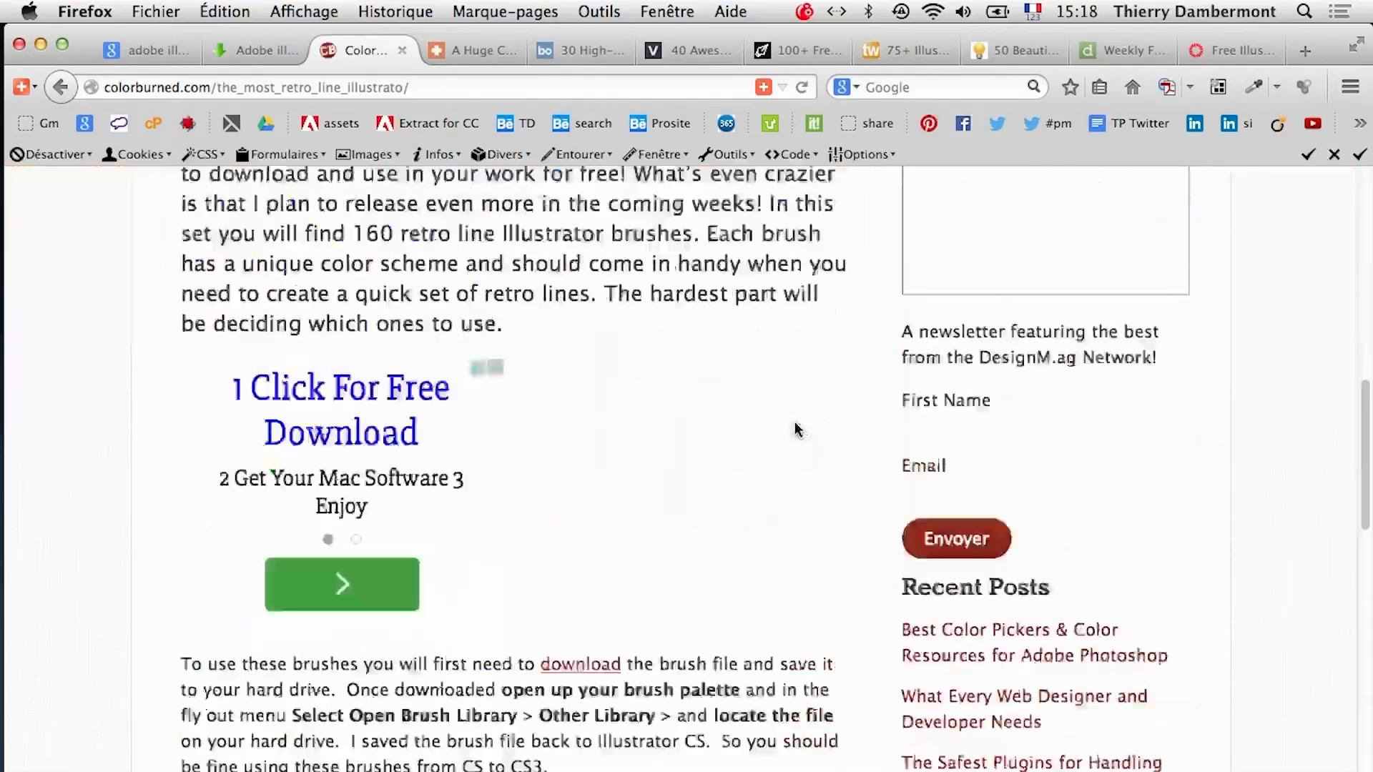
click(1021, 229)
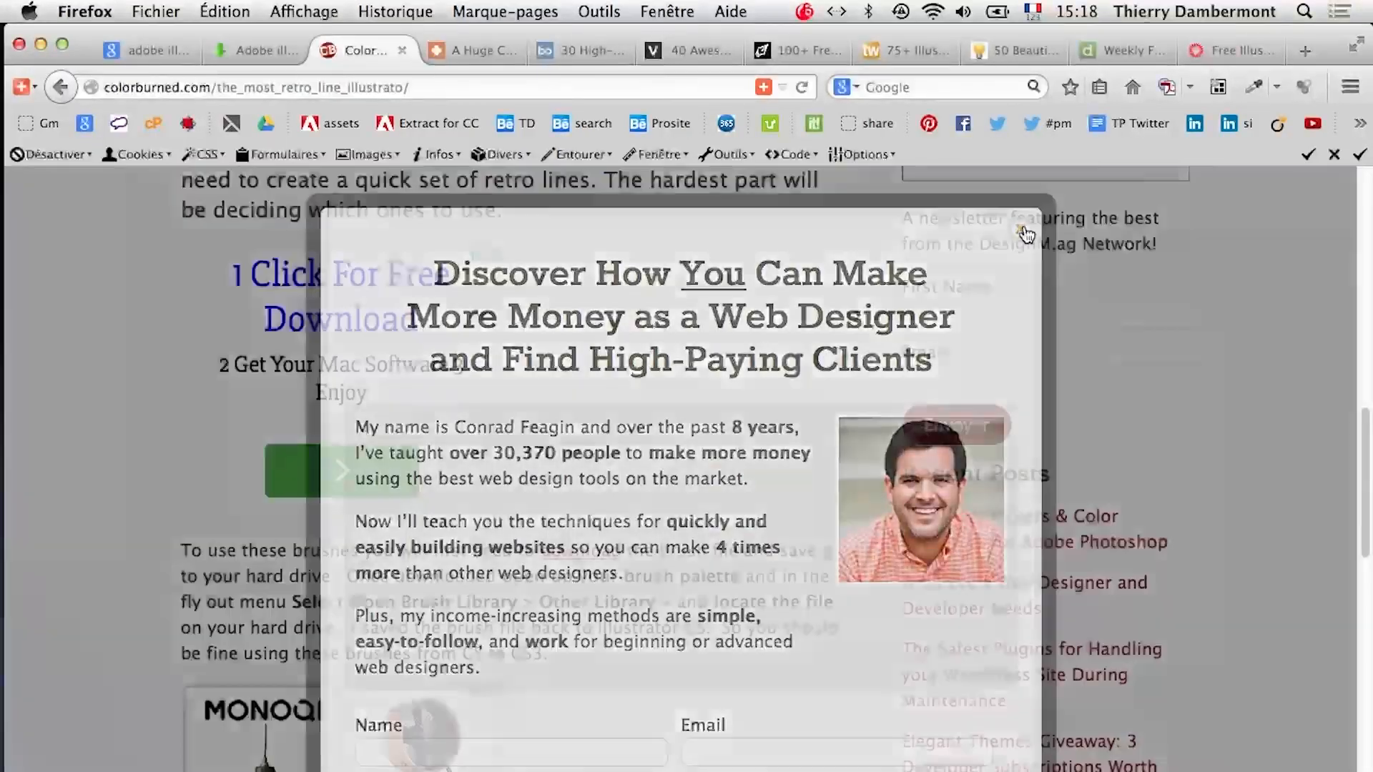
Examine the installation instructions and download links on the Colorburned 160 Retro Line Illustrator Brushes page
scroll(805, 353, down, 2)
scroll(804, 353, up, 4)
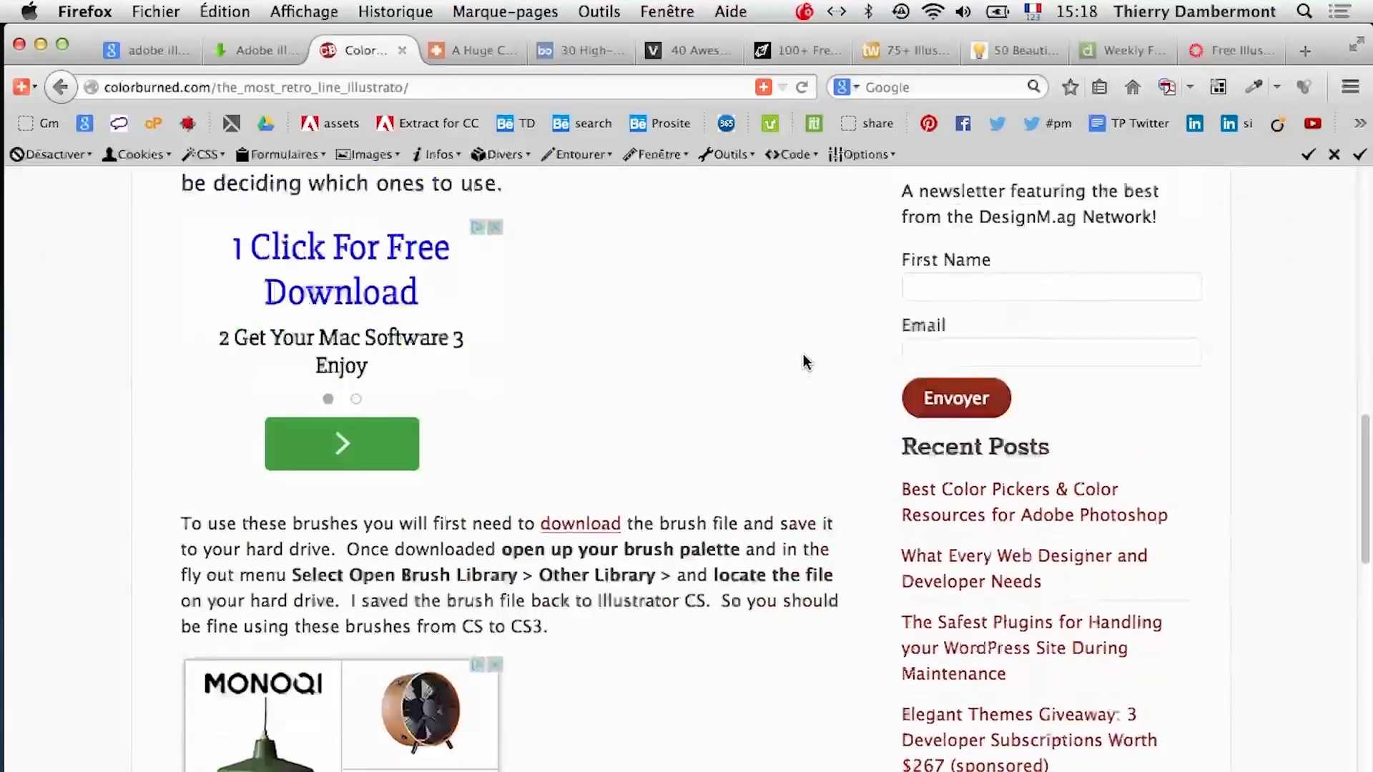
scroll(804, 354, down, 5)
scroll(803, 354, down, 10)
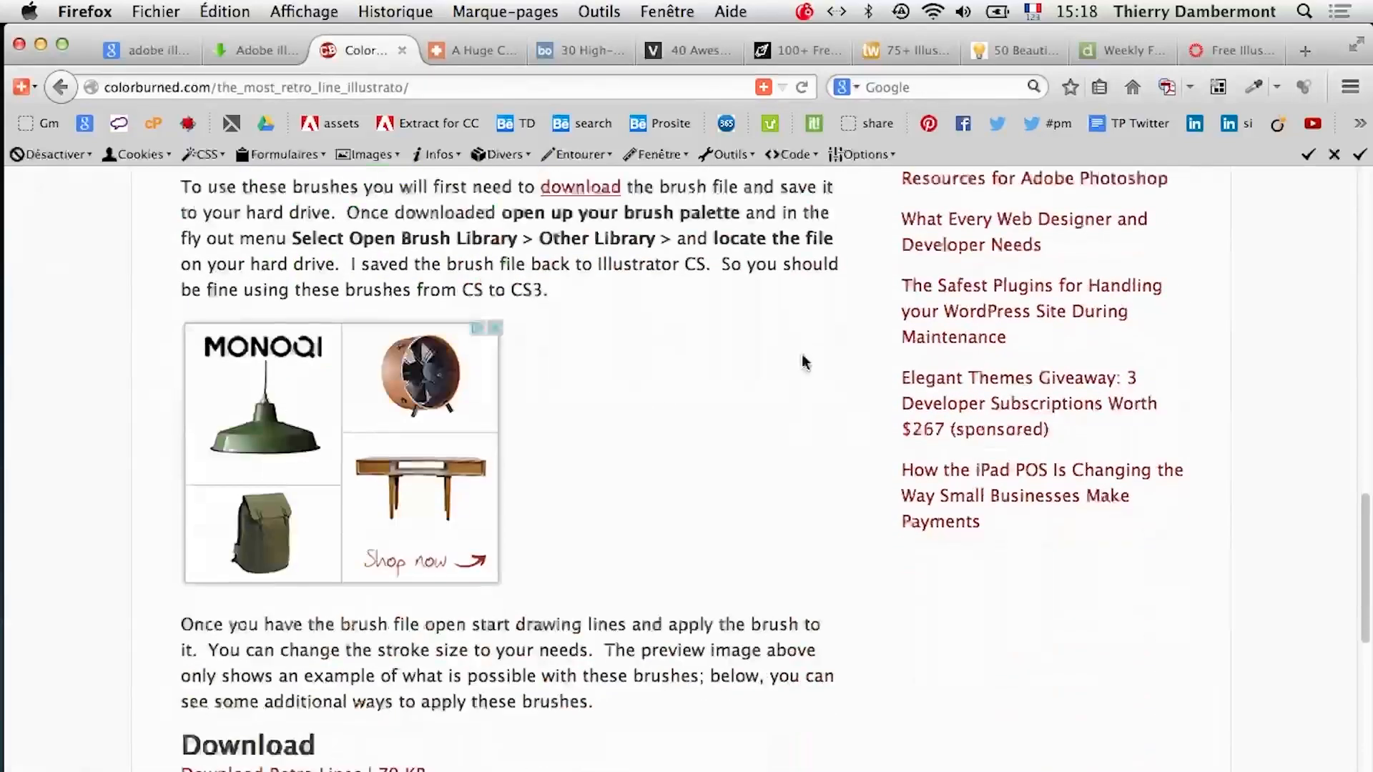
scroll(803, 358, up, 8)
scroll(803, 355, up, 7)
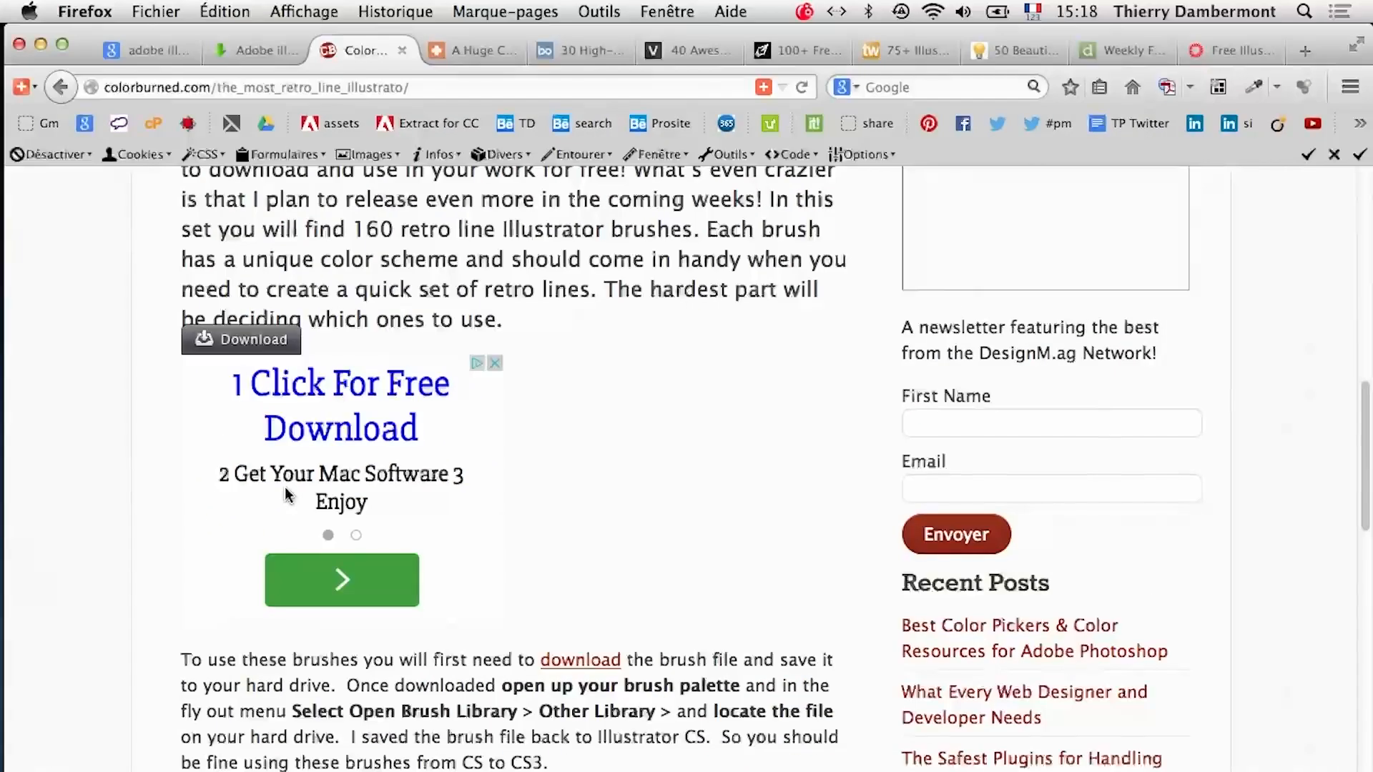
Download the Retro Lines brush archive from the article page, saving cb-retro-lines.zip to disk
scroll(284, 487, down, 10)
scroll(290, 506, down, 2)
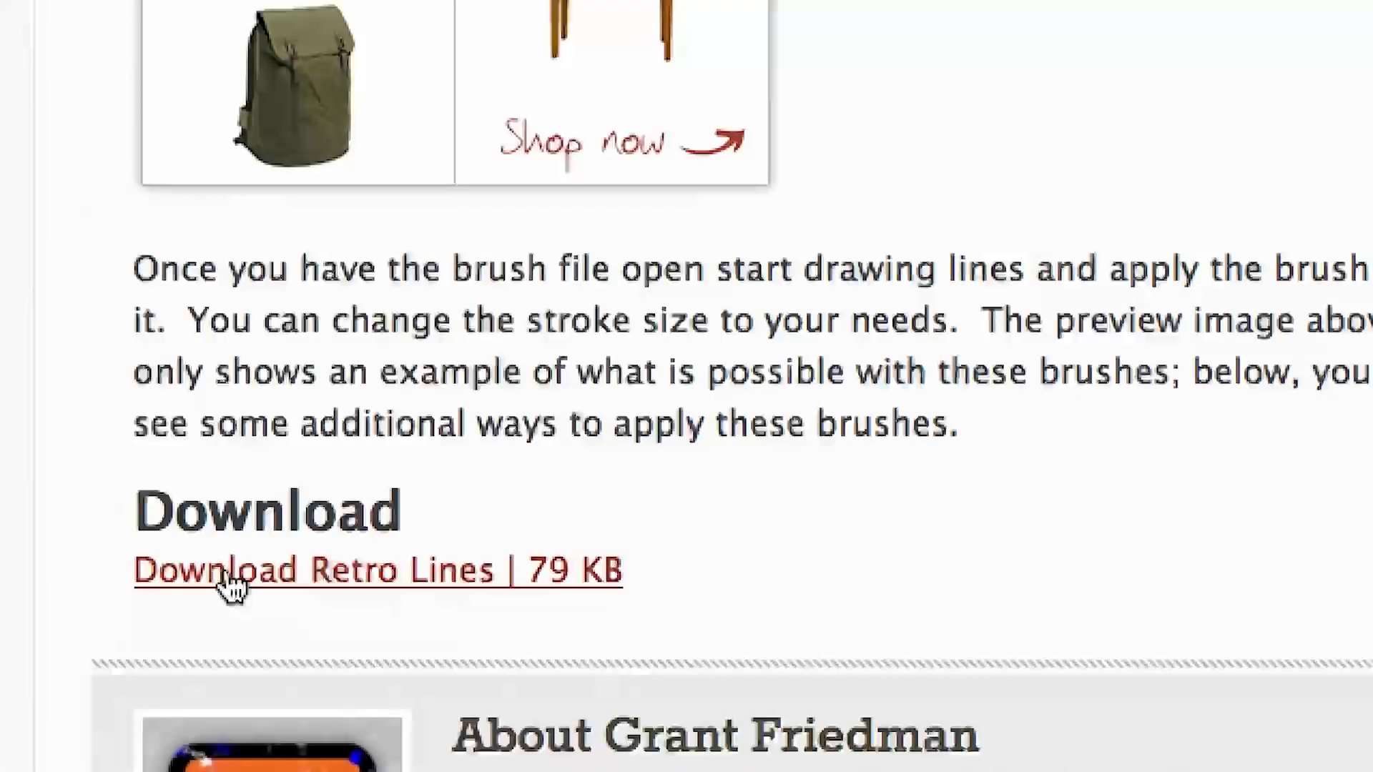
click(229, 572)
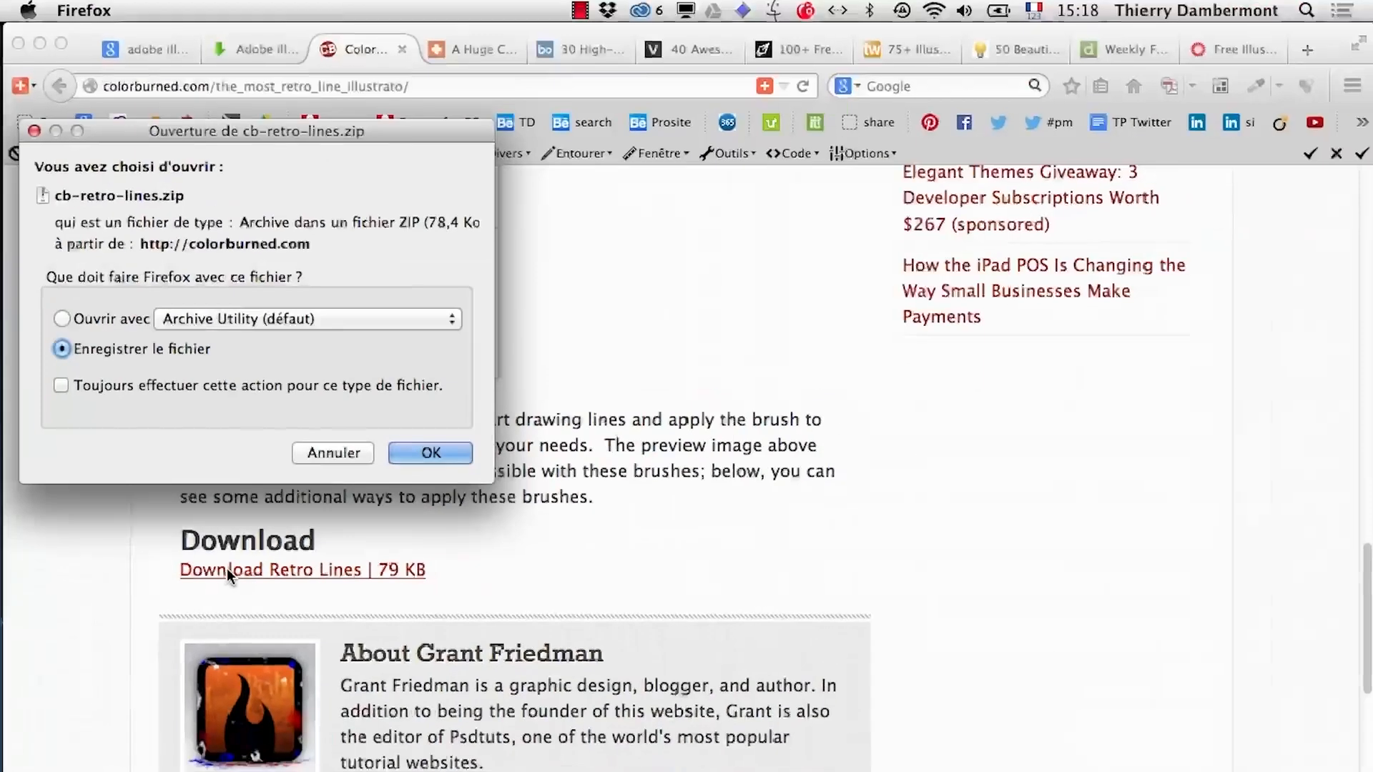
click(437, 336)
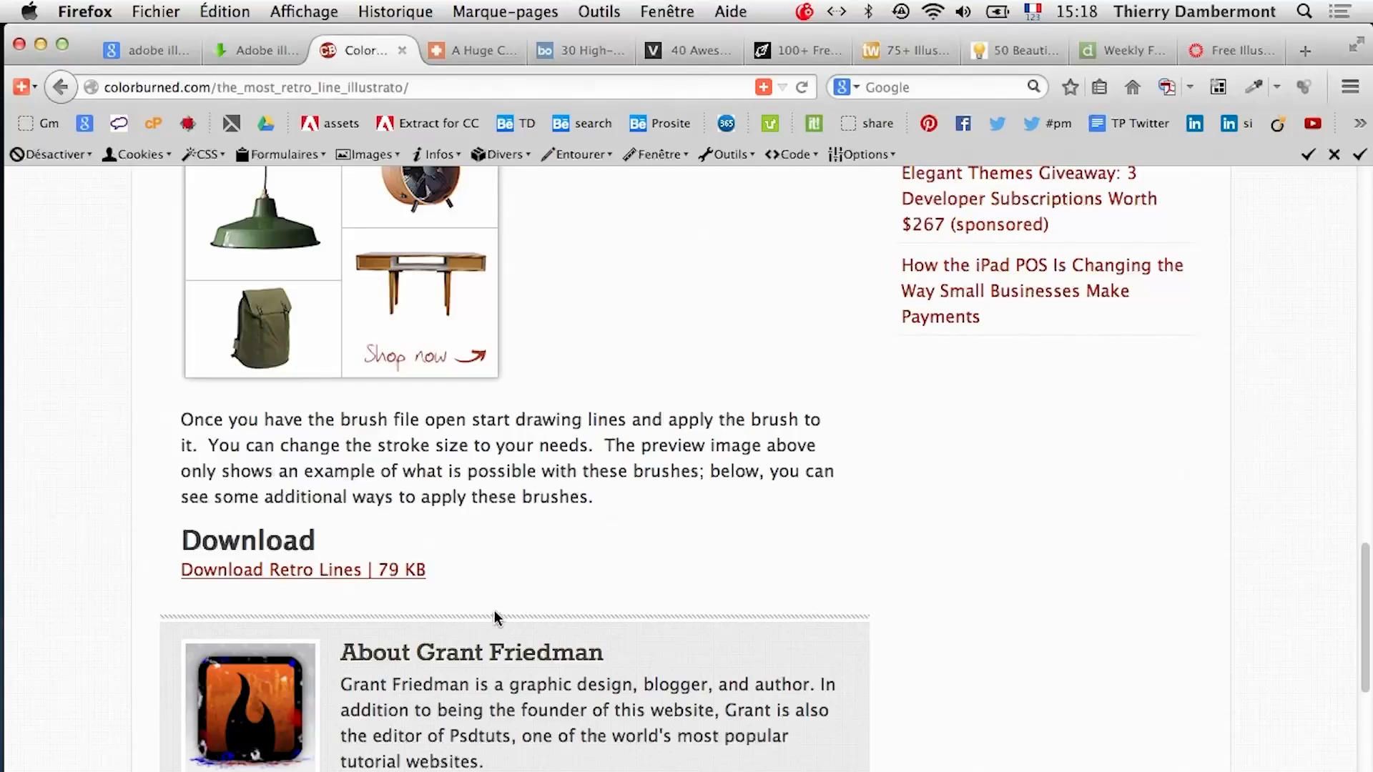
Move cb-retro-lines.zip from the Téléchargements folder into the mercredi-AI folder and close the downloads window
mouse_move(1, 698)
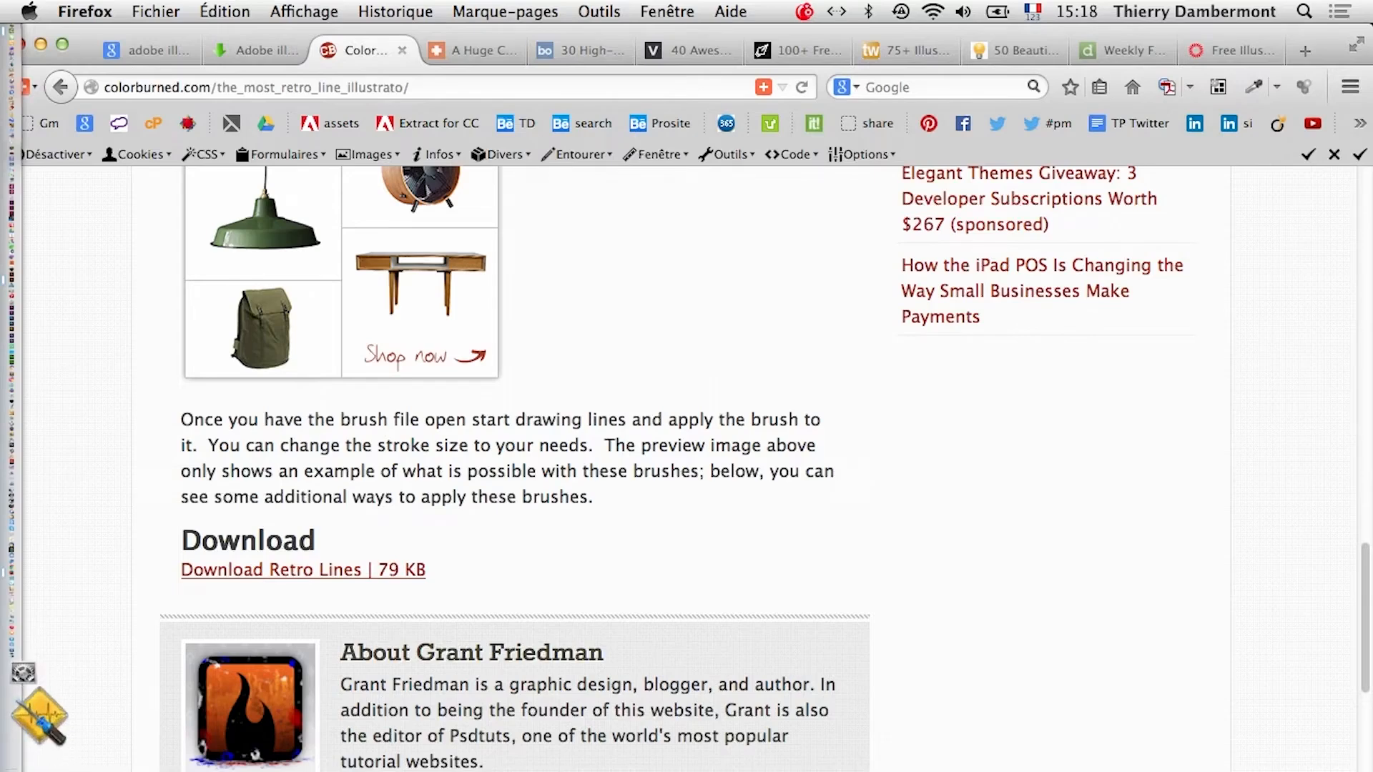
right_click(50, 768)
click(207, 771)
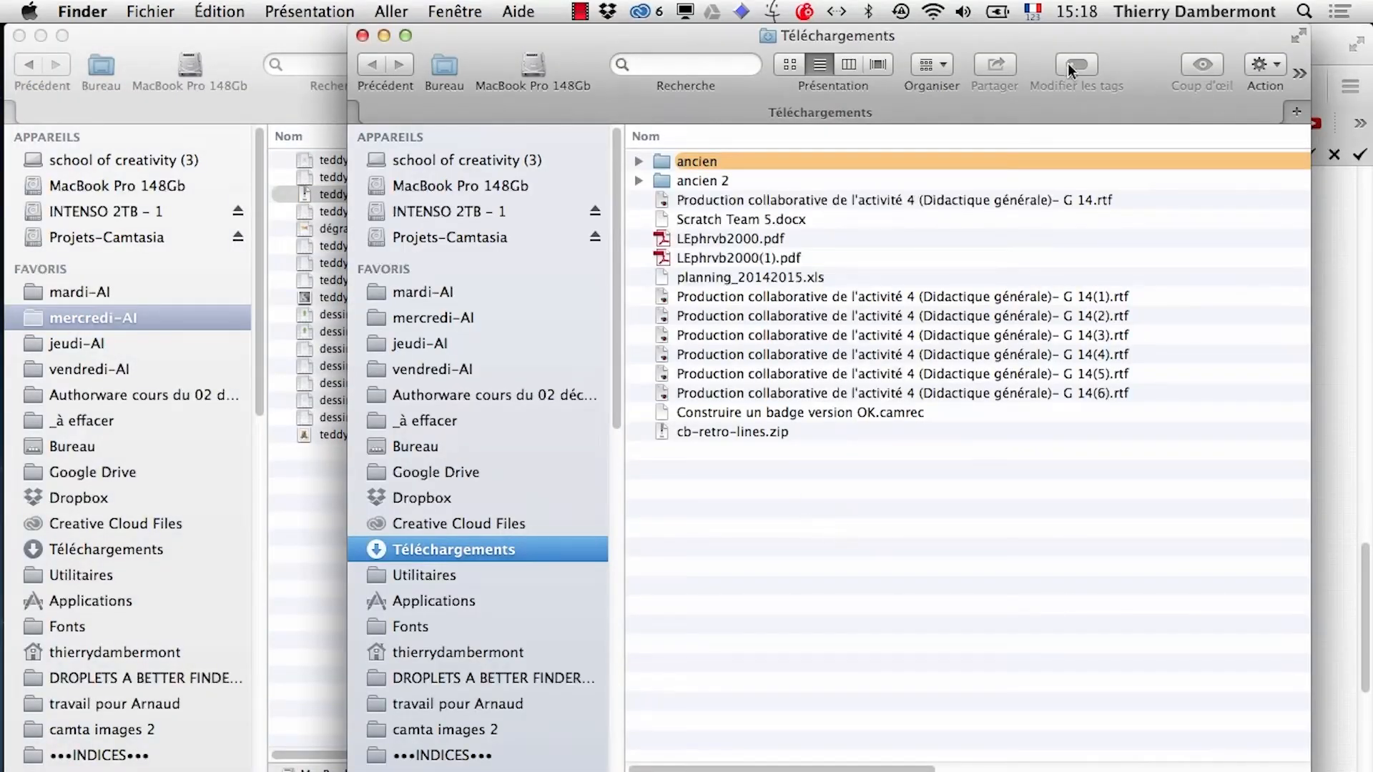
drag(1067, 63, 749, 65)
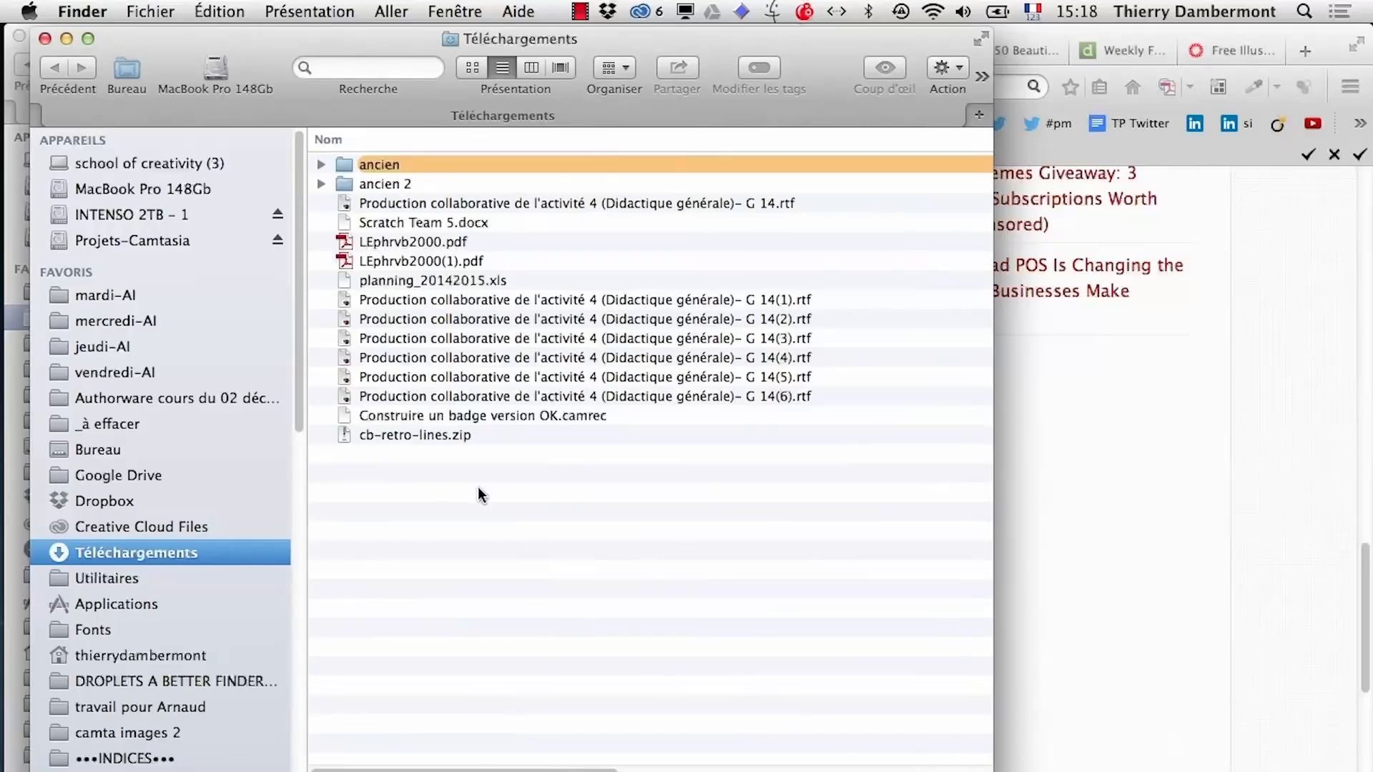
click(409, 435)
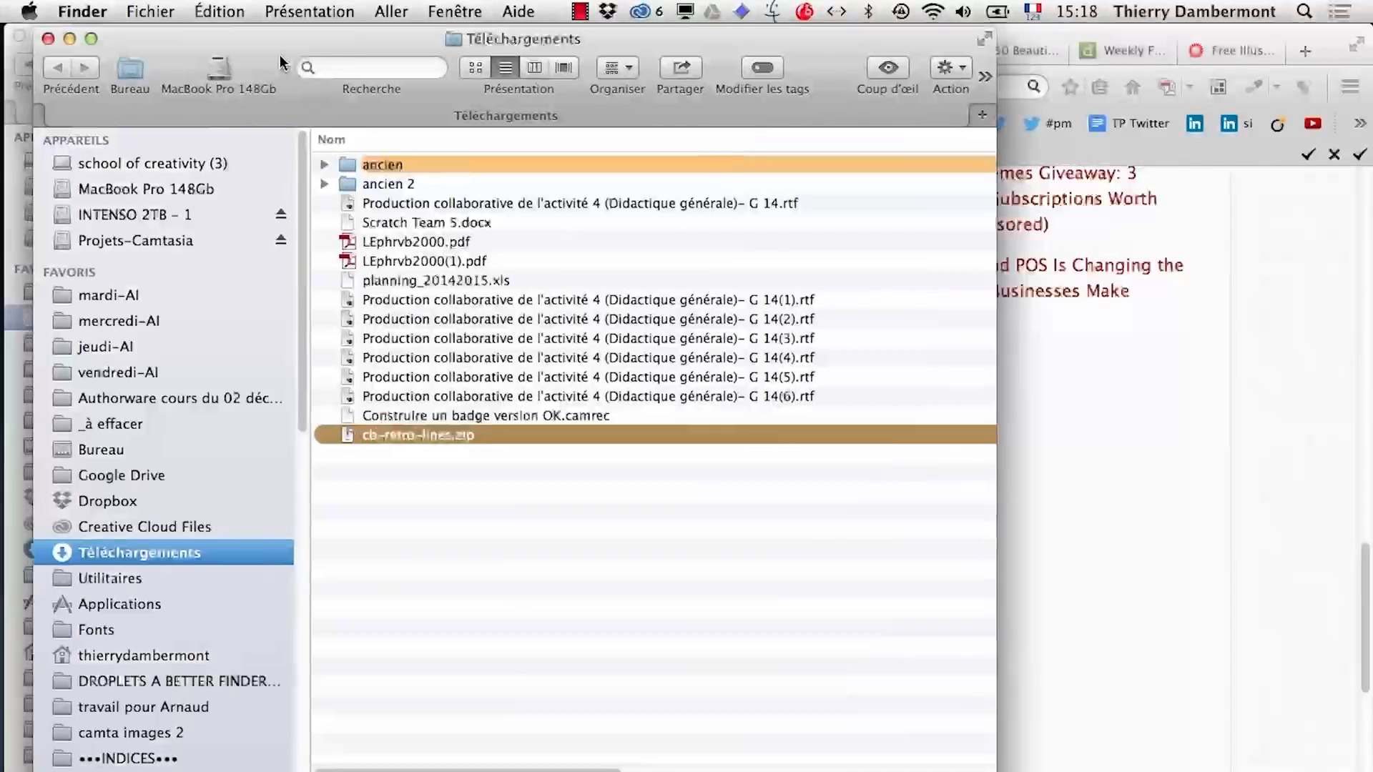
drag(281, 55, 1063, 117)
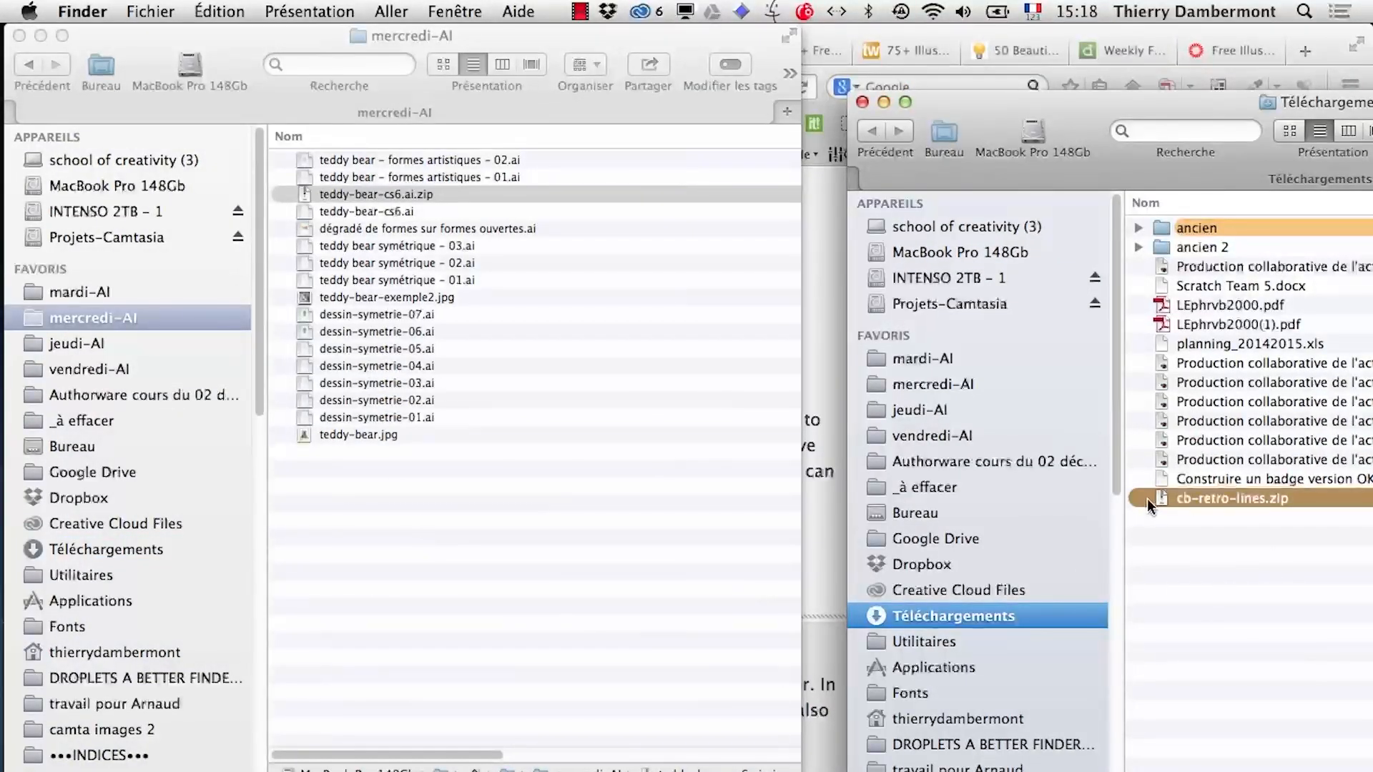
drag(1147, 499, 452, 570)
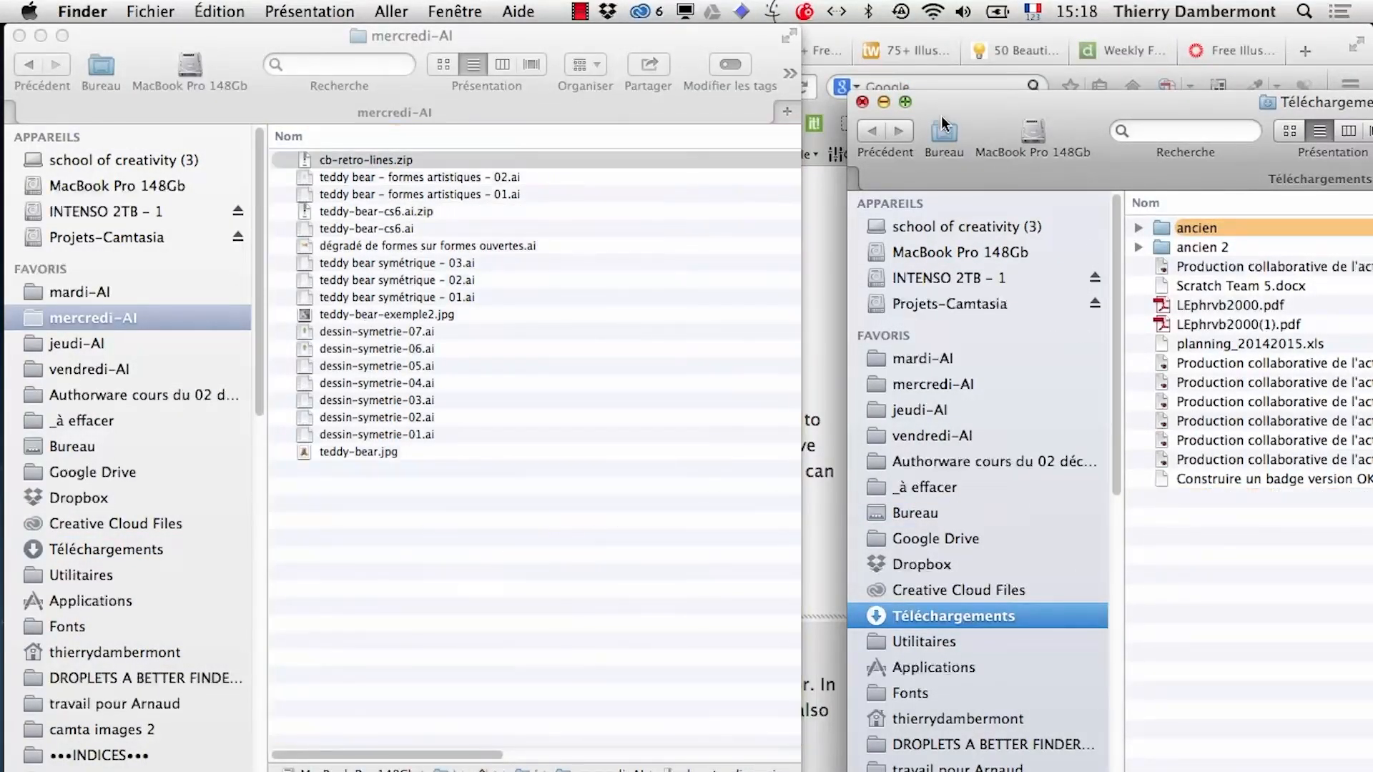
click(862, 101)
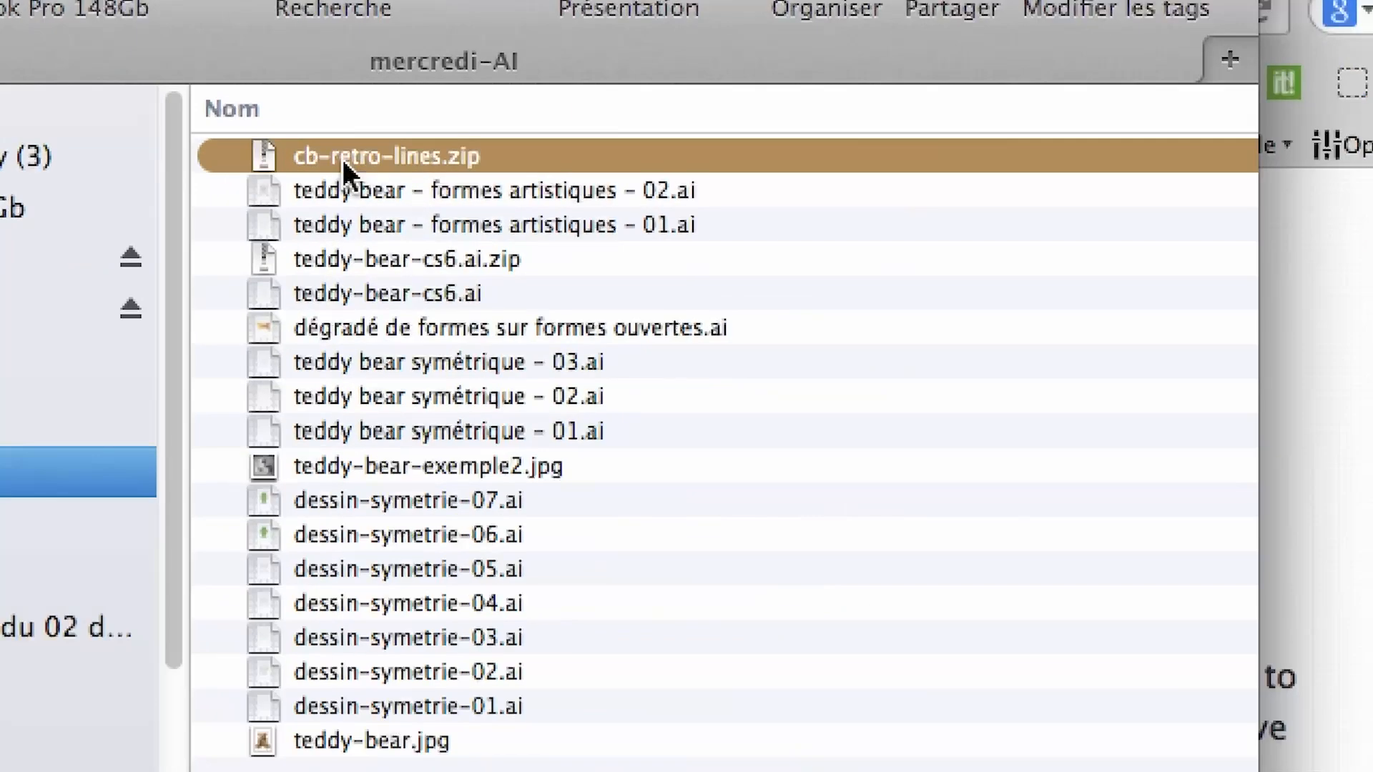
Extract cb-retro-lines.zip and open retro-lines-01.ai from its Retro Lines folder in Illustrator, leaving the colour profile unmodified
double_click(342, 160)
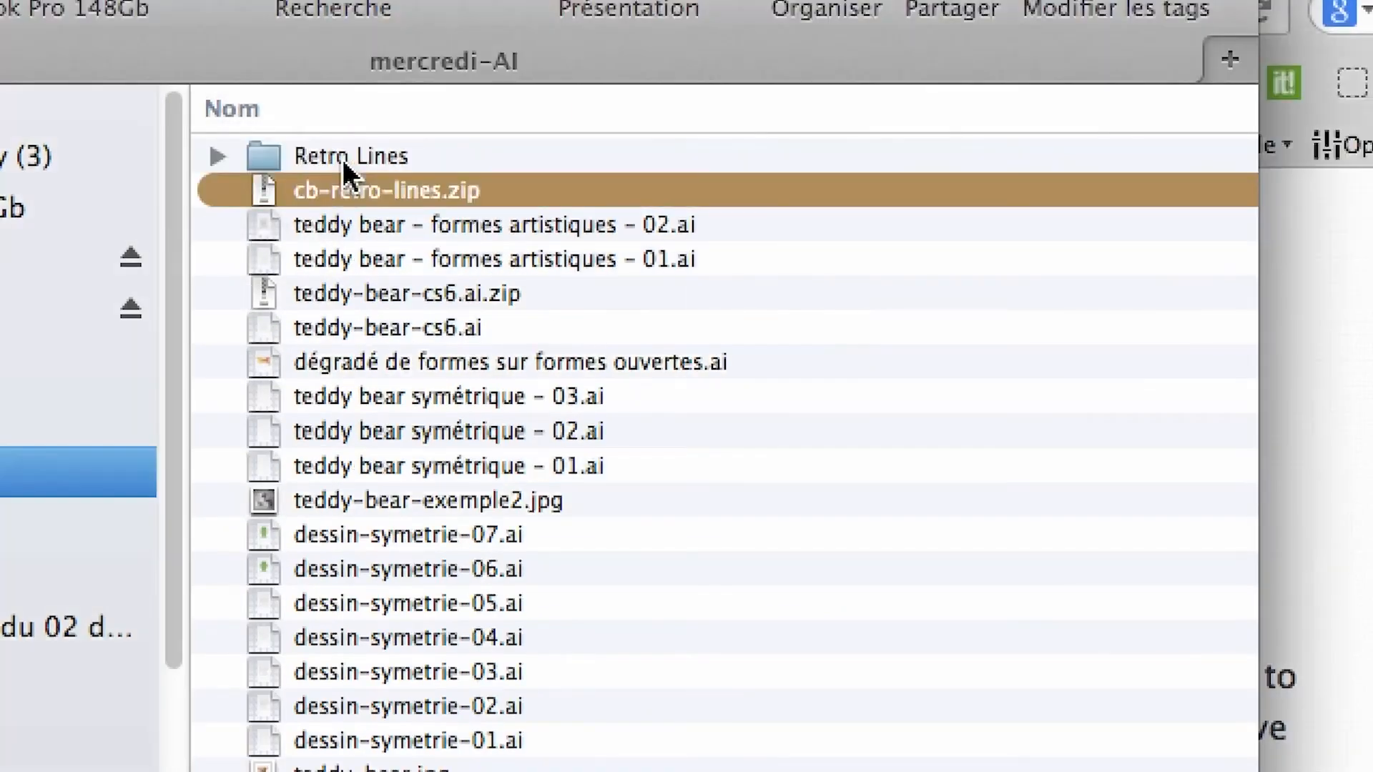
click(218, 156)
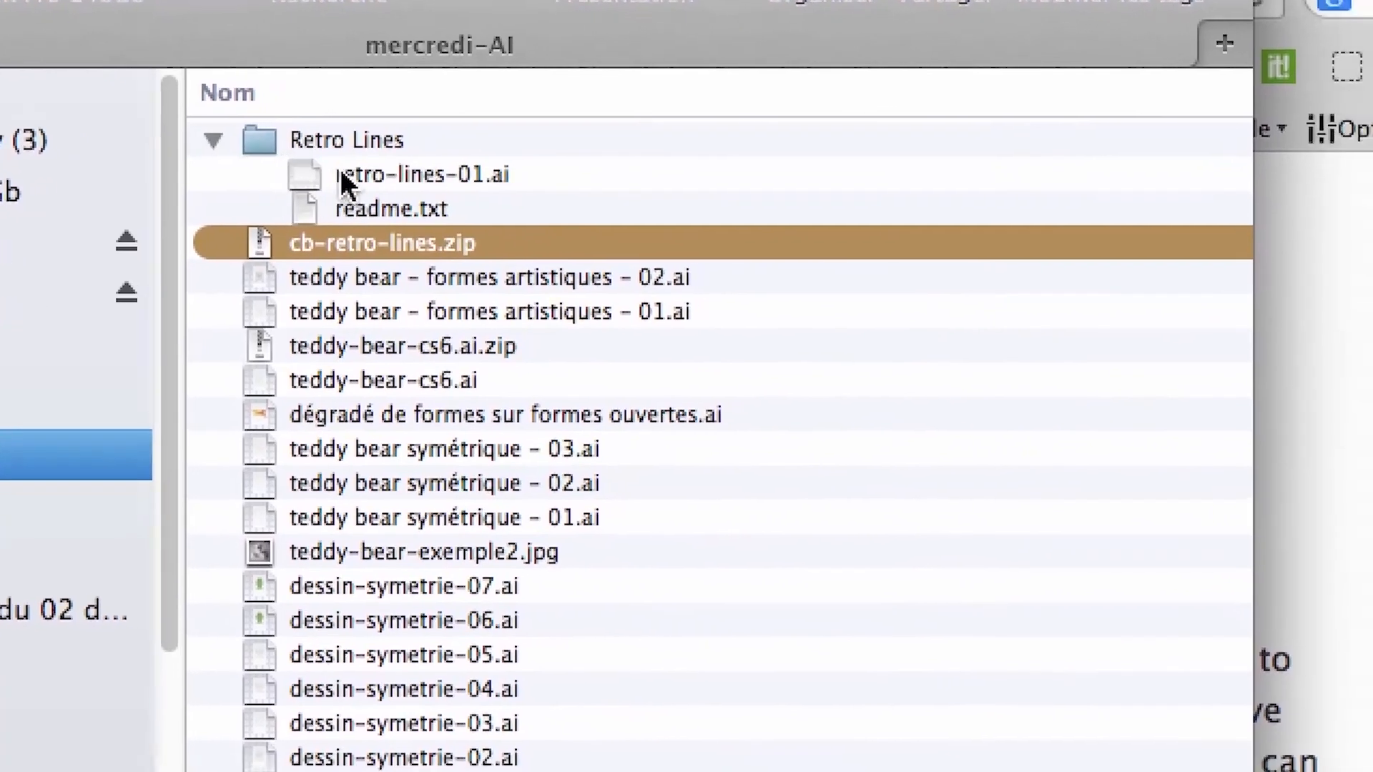
click(342, 174)
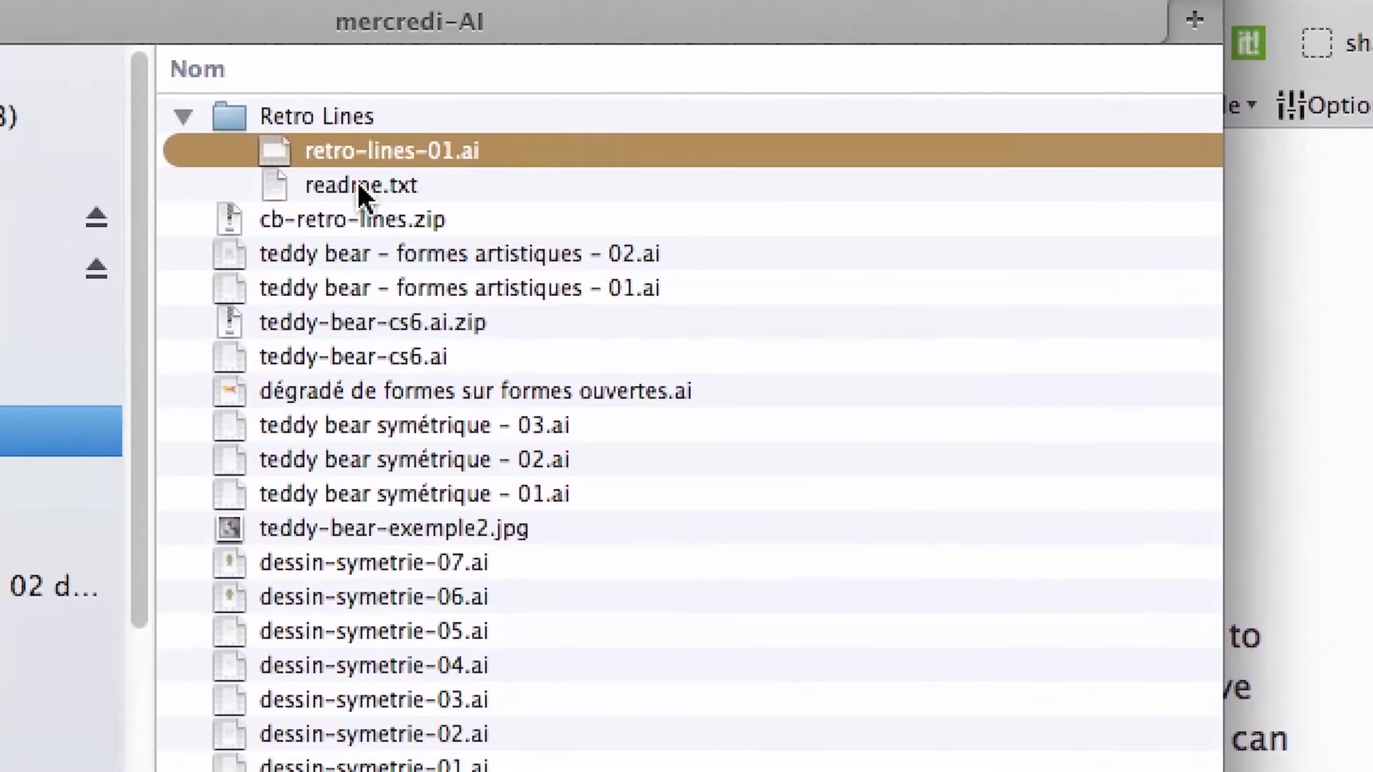
click(359, 185)
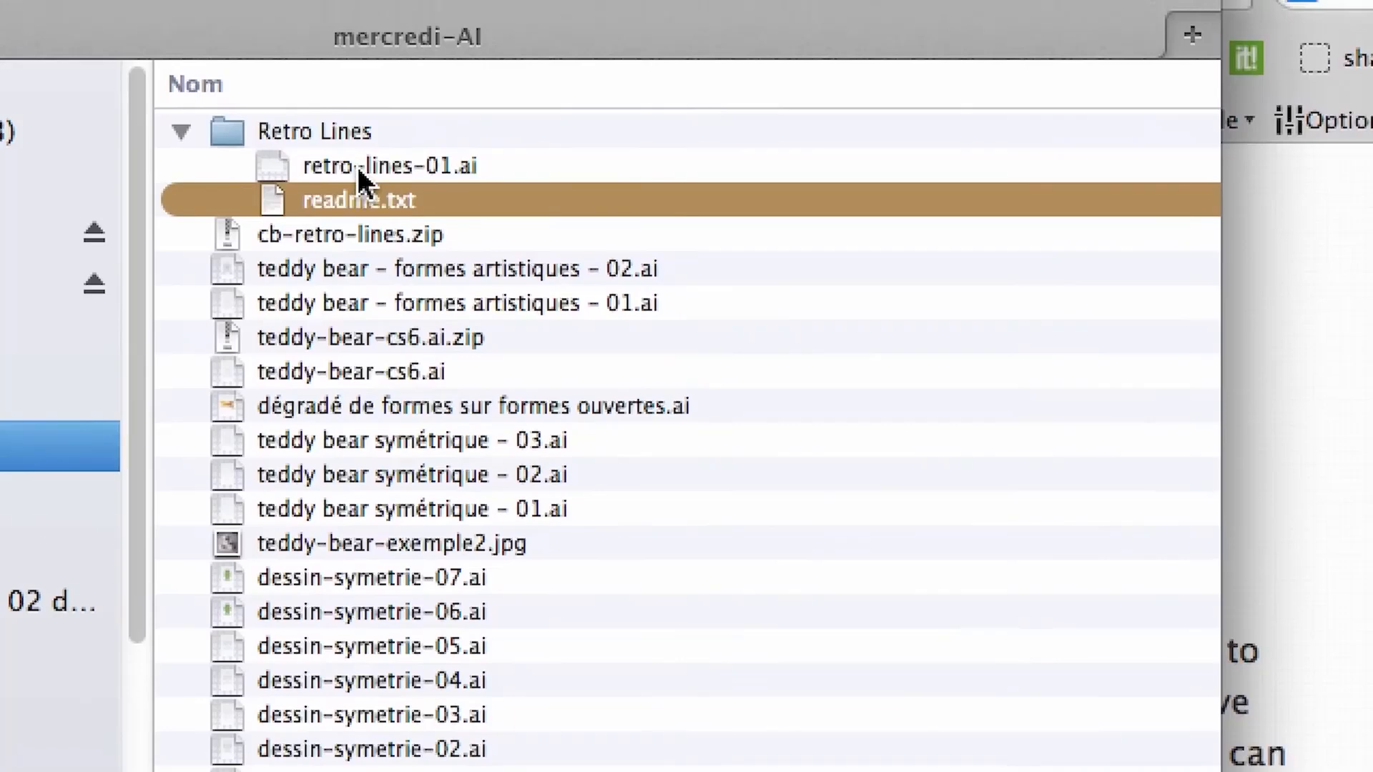
click(359, 169)
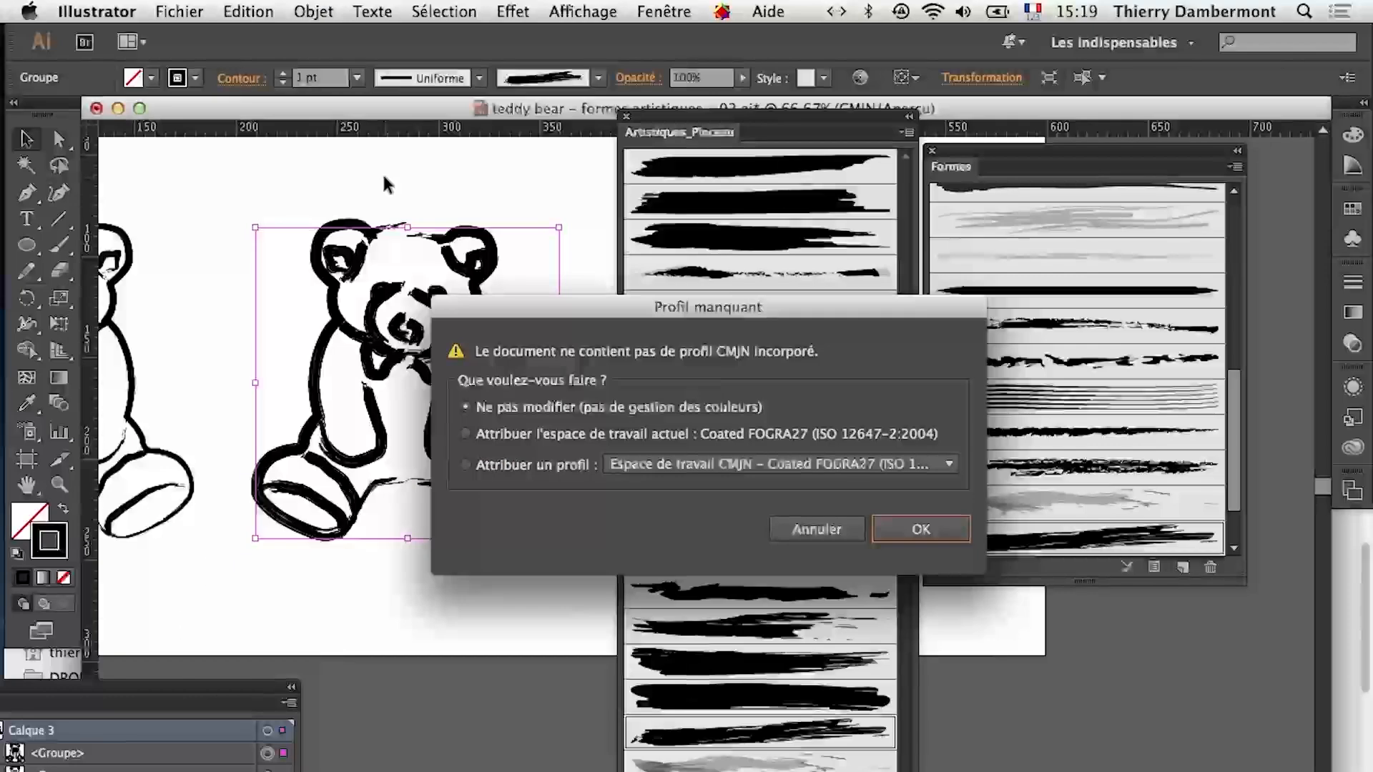
click(1277, 771)
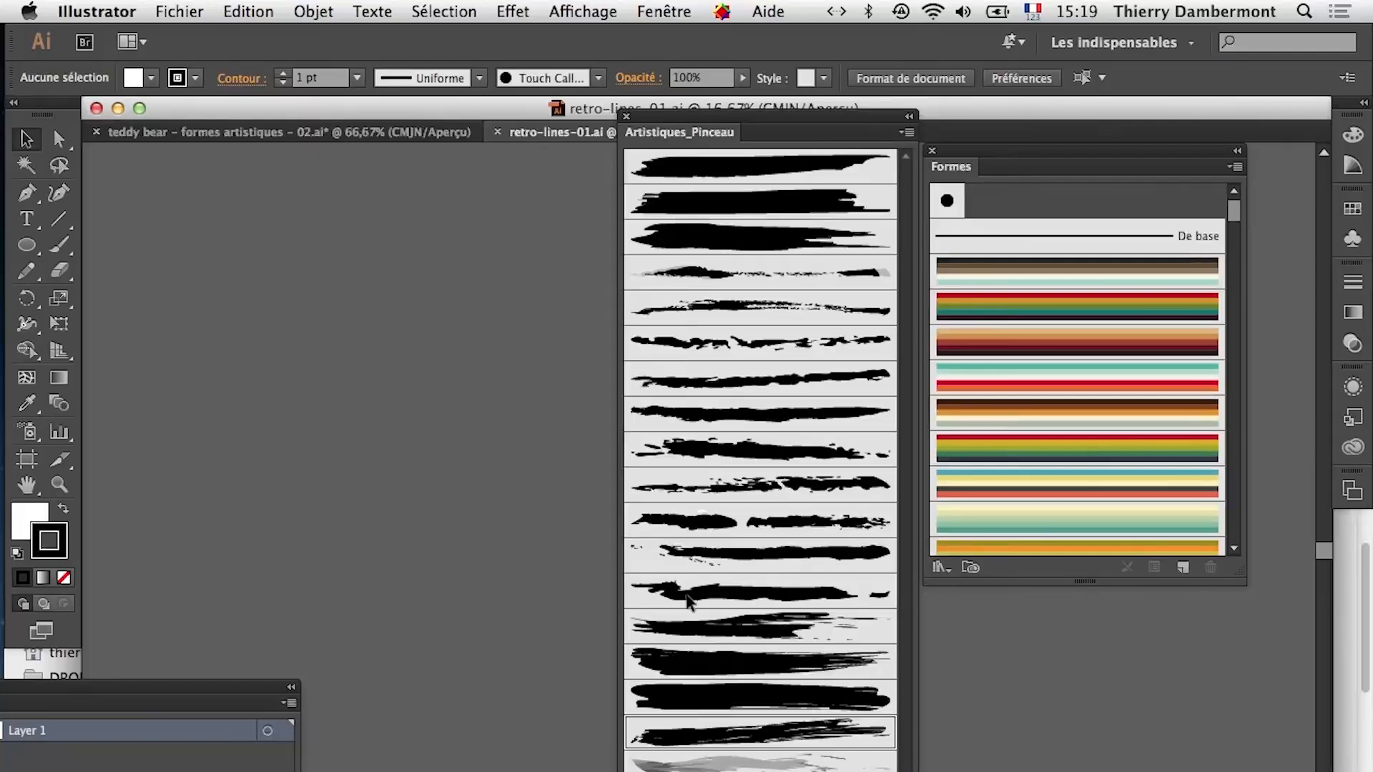
Locate the artboard of retro-lines-01.ai and frame it at 66.67% zoom to examine its content
alt+super+click(491, 560)
alt+super+click(490, 560)
alt+super+click(524, 562)
alt+super+click(524, 562)
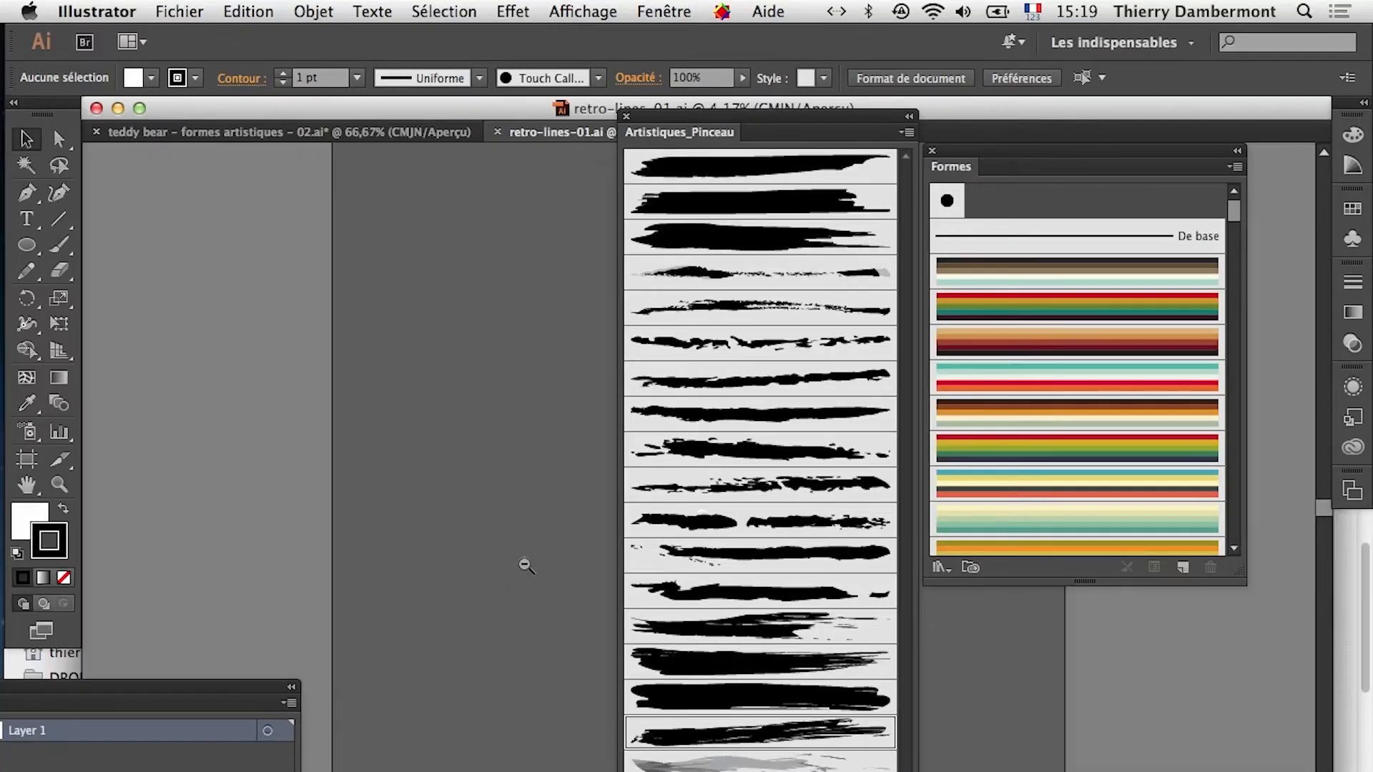
drag(553, 576, 158, 510)
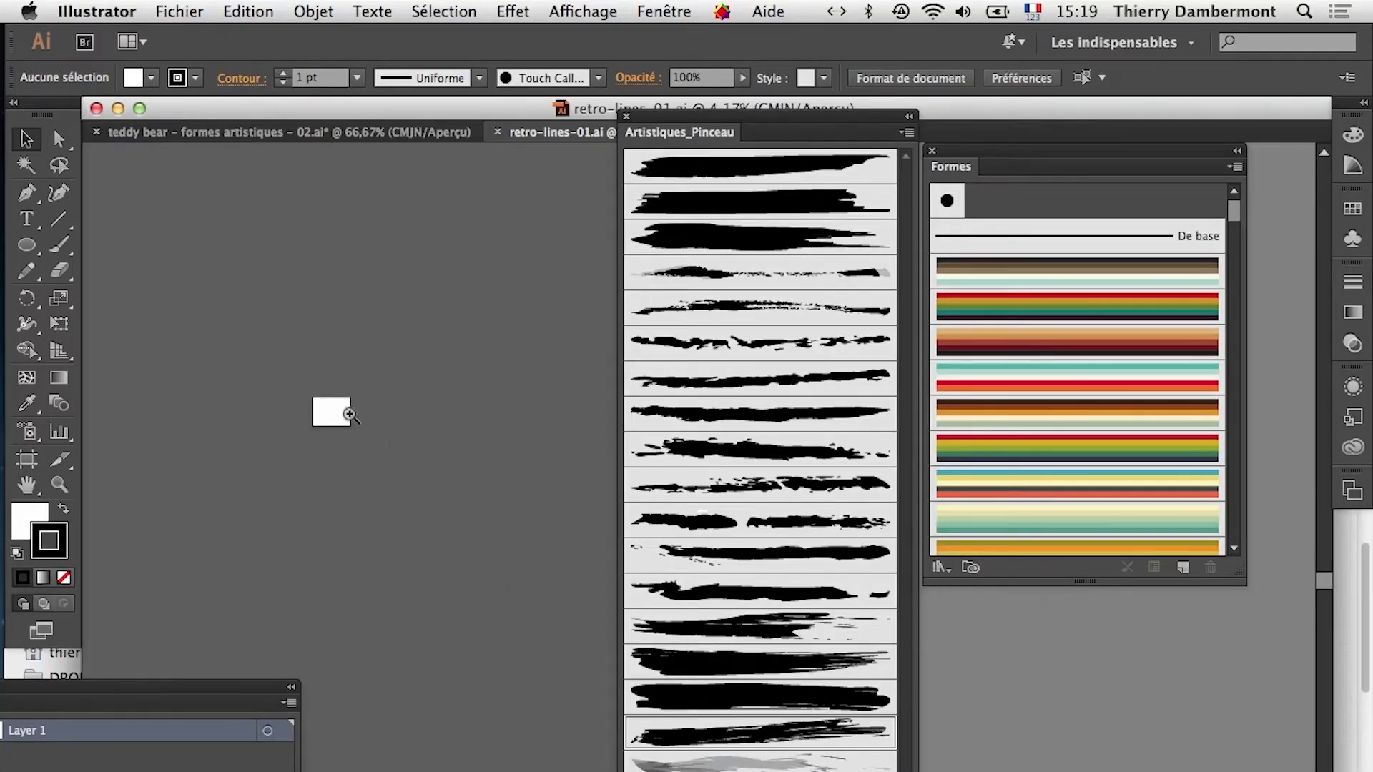
click(352, 416)
double_click(34, 489)
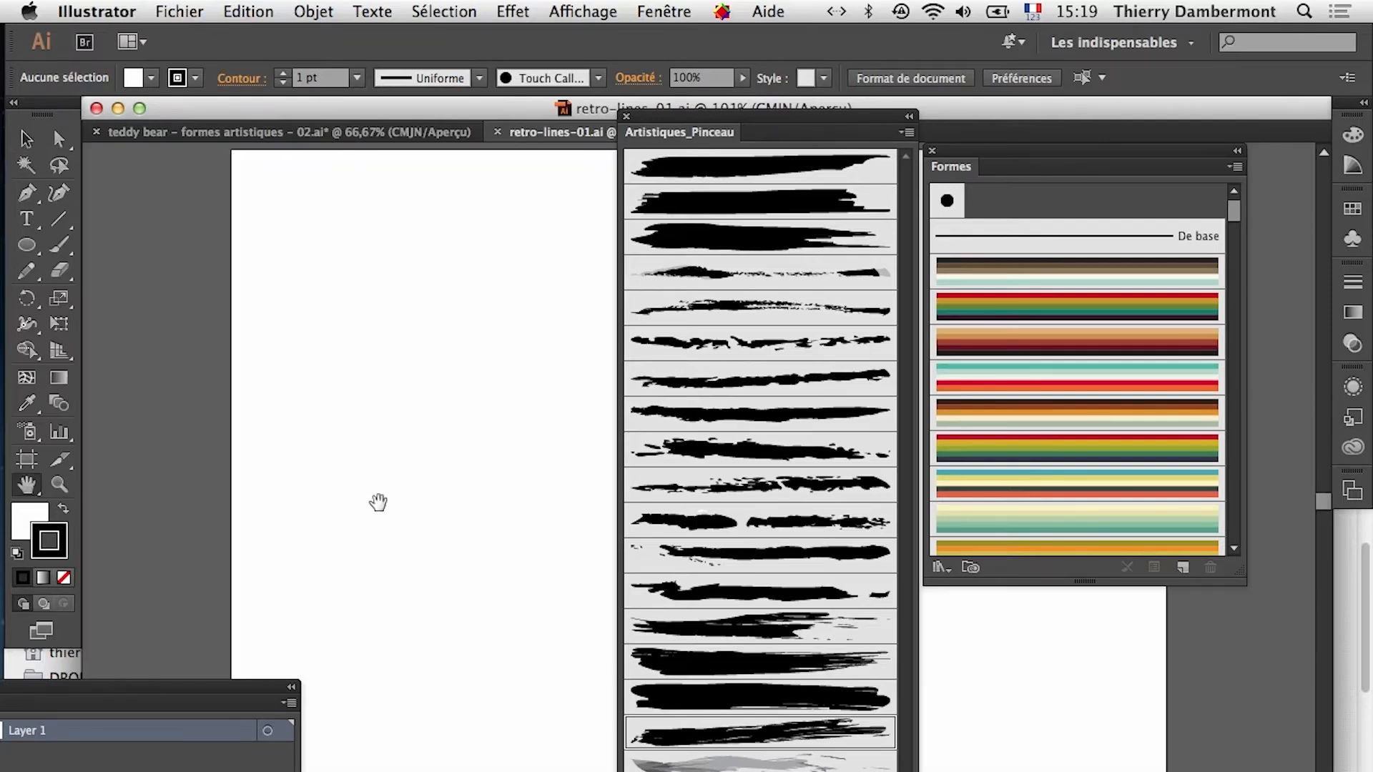
alt+super+click(470, 515)
drag(556, 524, 183, 541)
alt+super+click(348, 545)
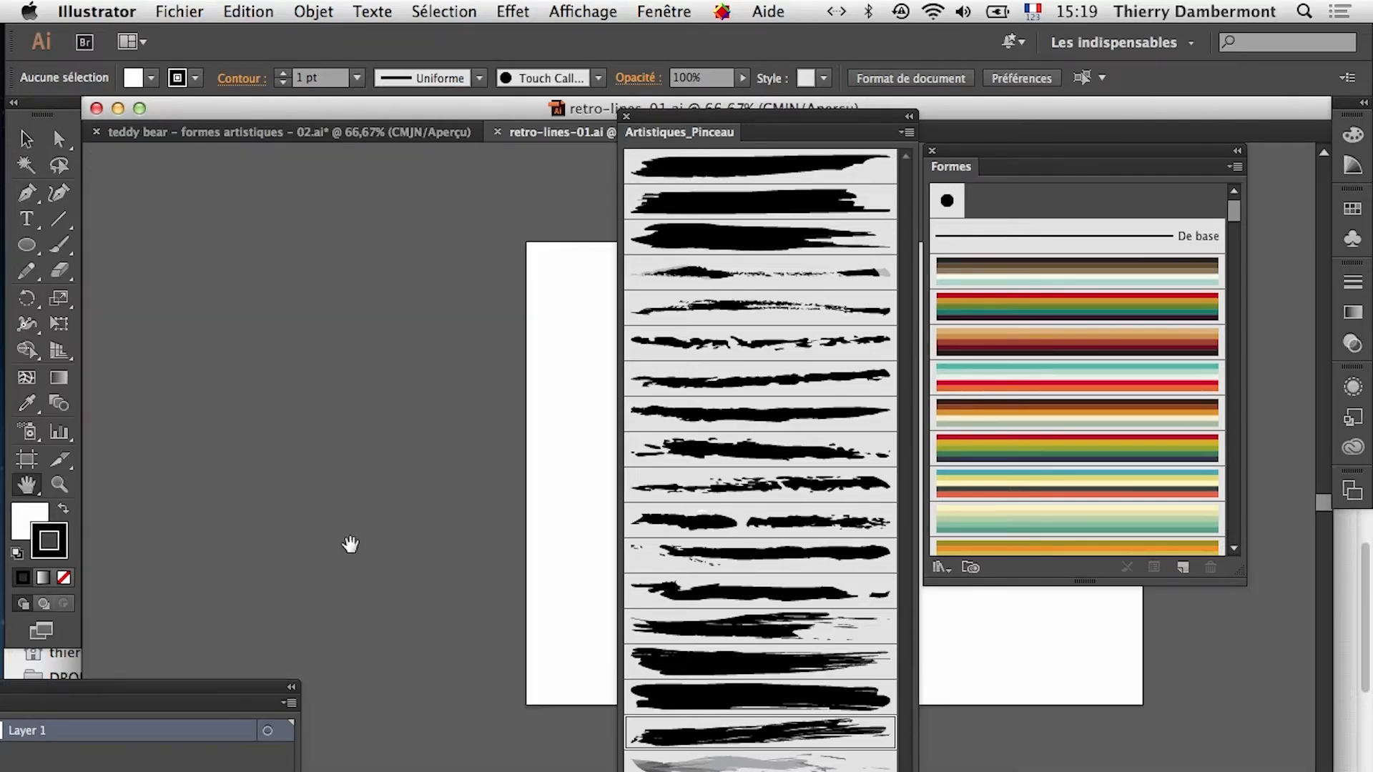
scroll(351, 545, right, 10)
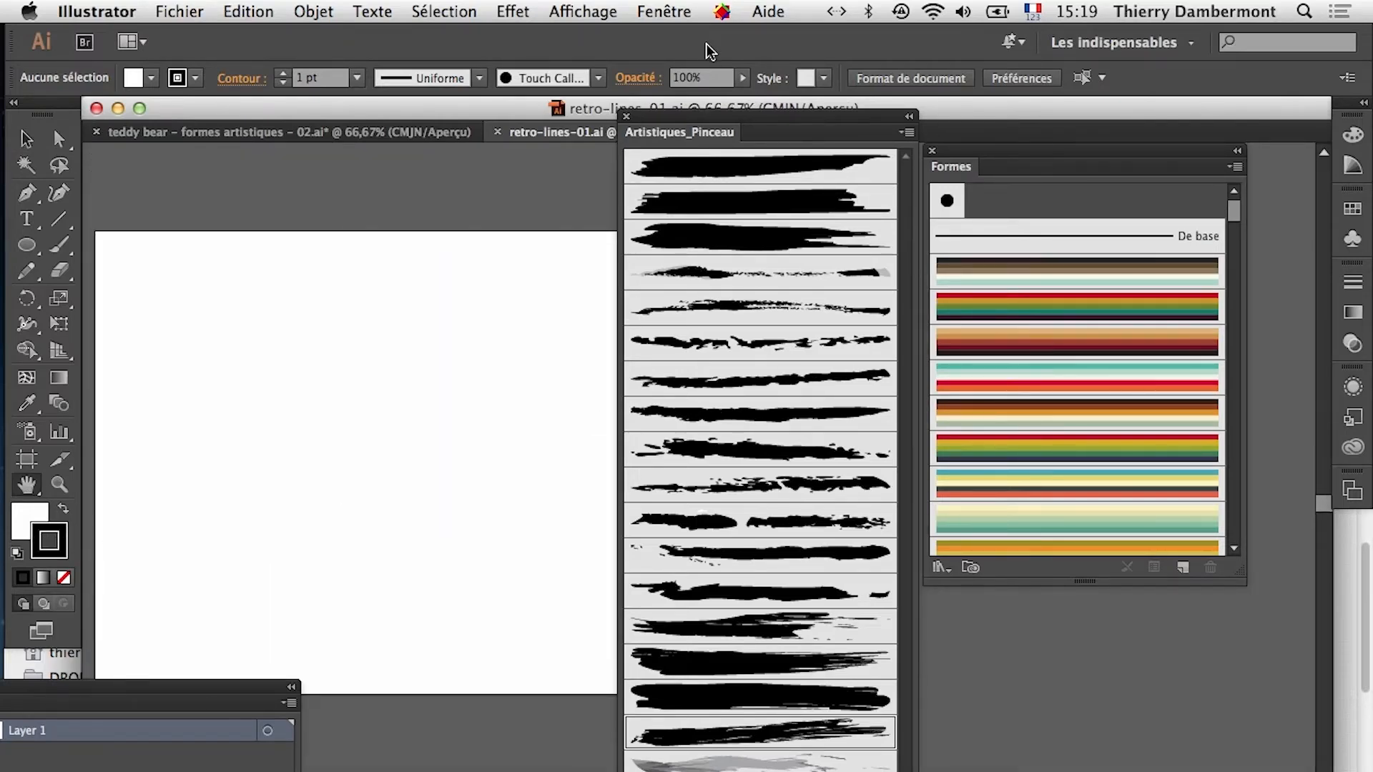
Move the Artistiques_Pinceau panel aside and enlarge the Formes panel to browse the striped retro brushes
mouse_move(692, 117)
mouse_down()
mouse_move(968, 79)
mouse_move(780, 93)
mouse_move(708, 222)
mouse_move(702, 270)
mouse_move(671, 279)
mouse_up()
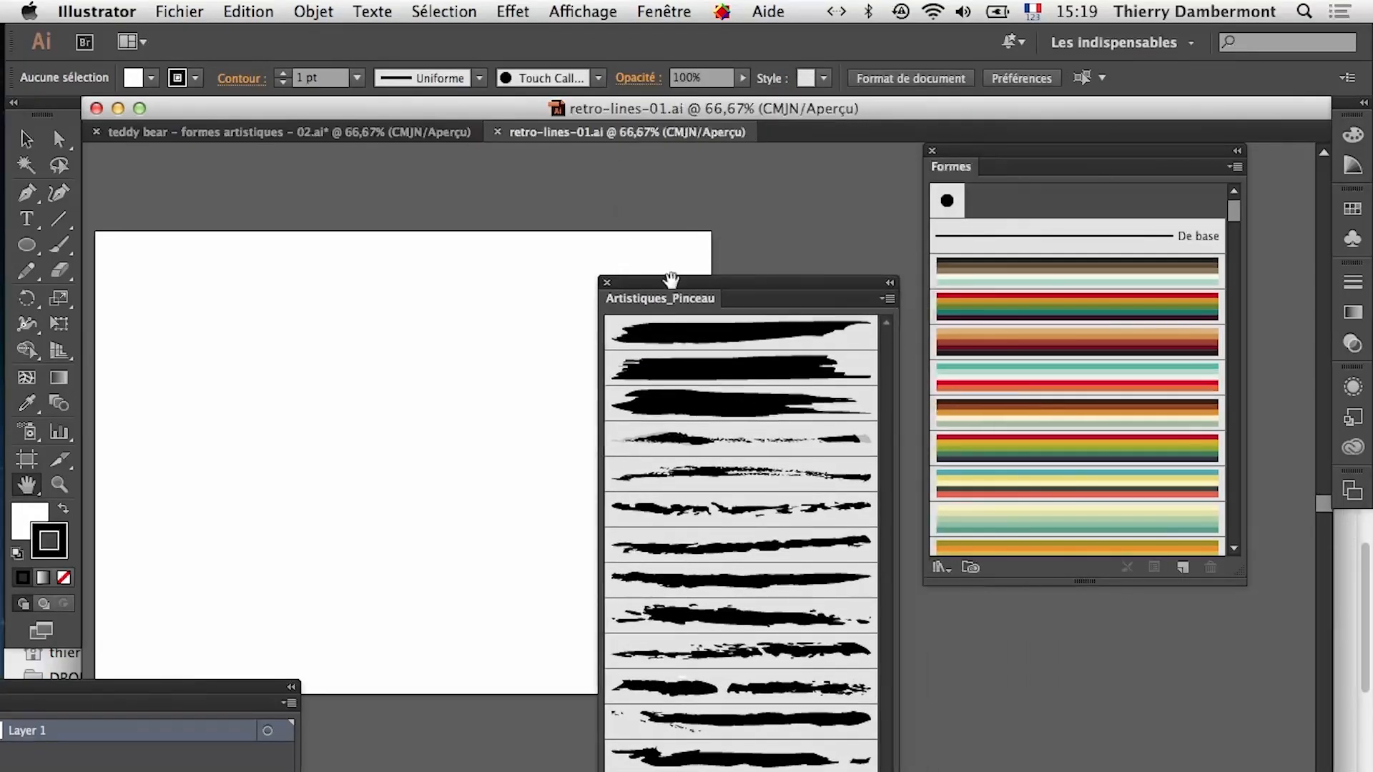
drag(961, 159, 1004, 138)
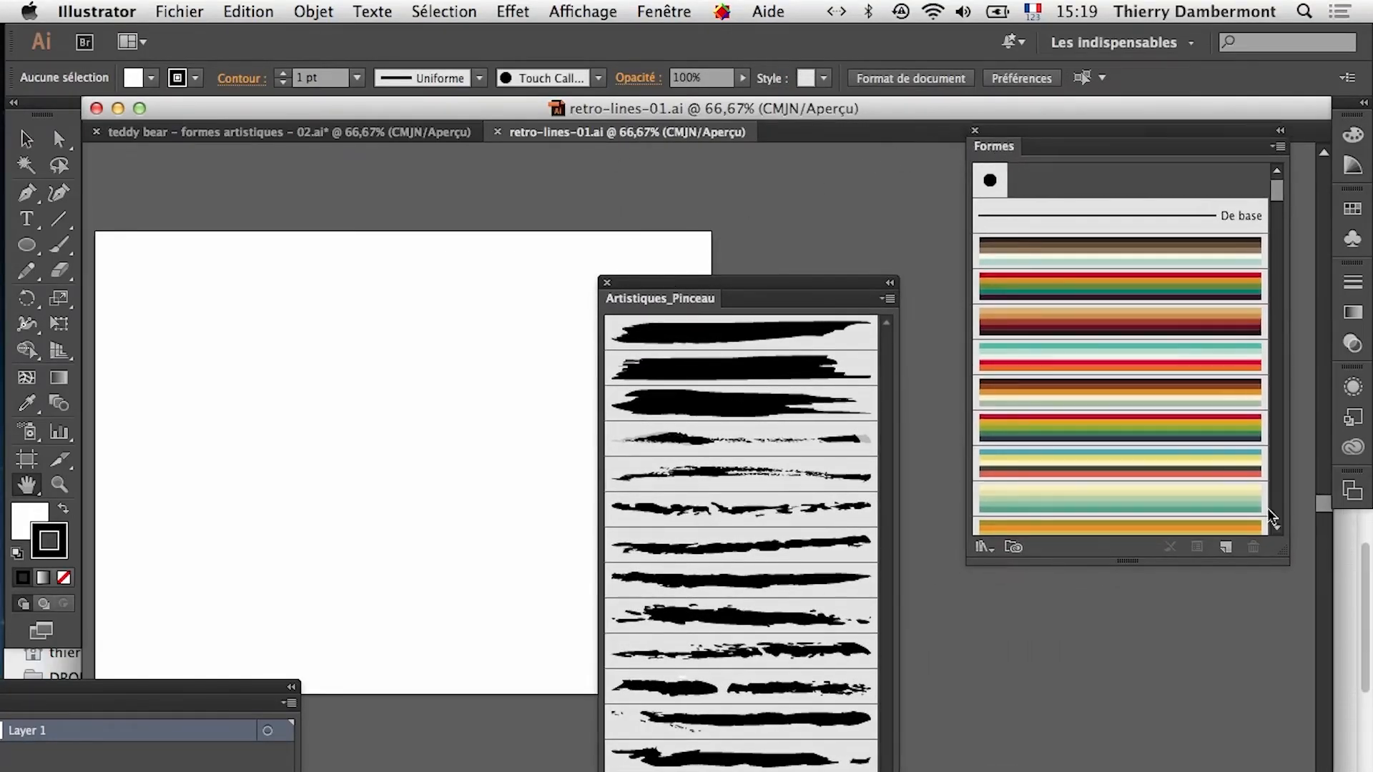
drag(769, 309, 721, 473)
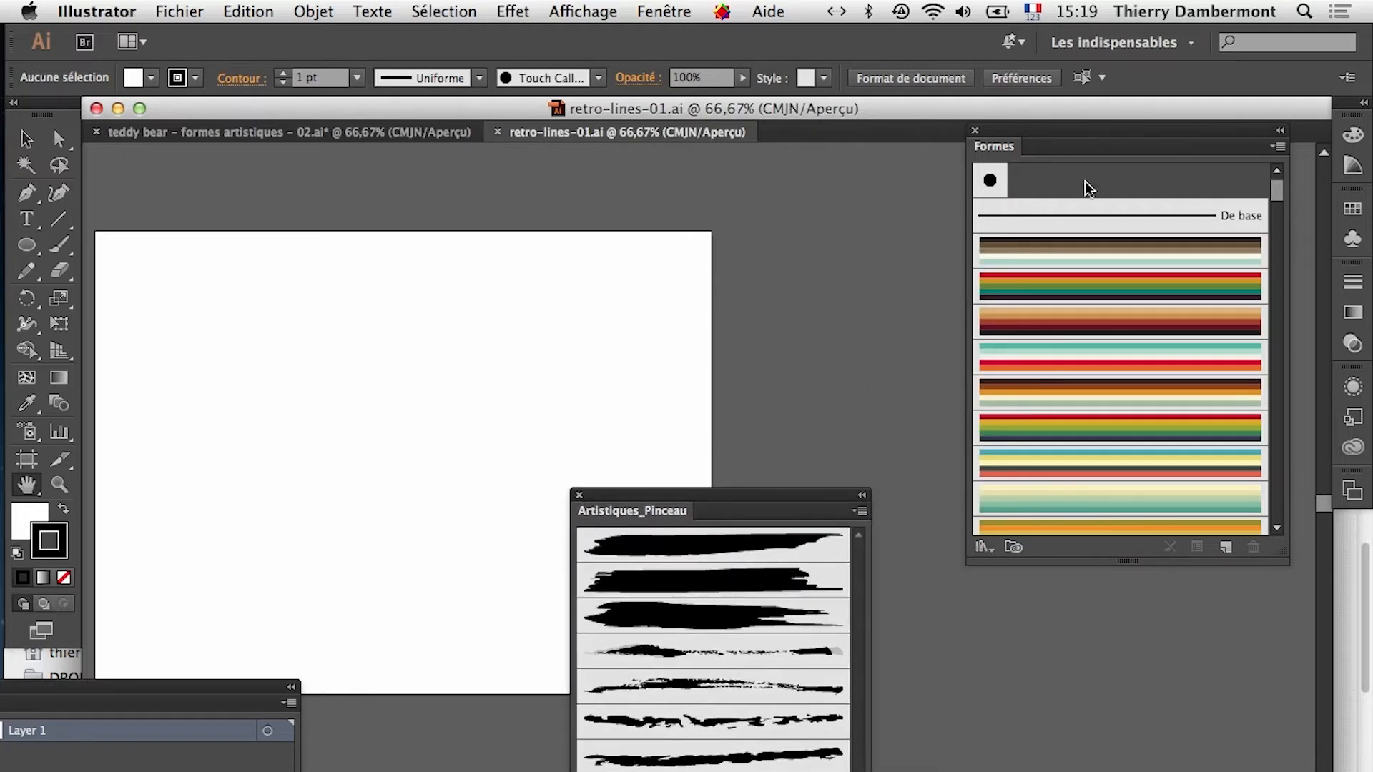
drag(1027, 145, 999, 129)
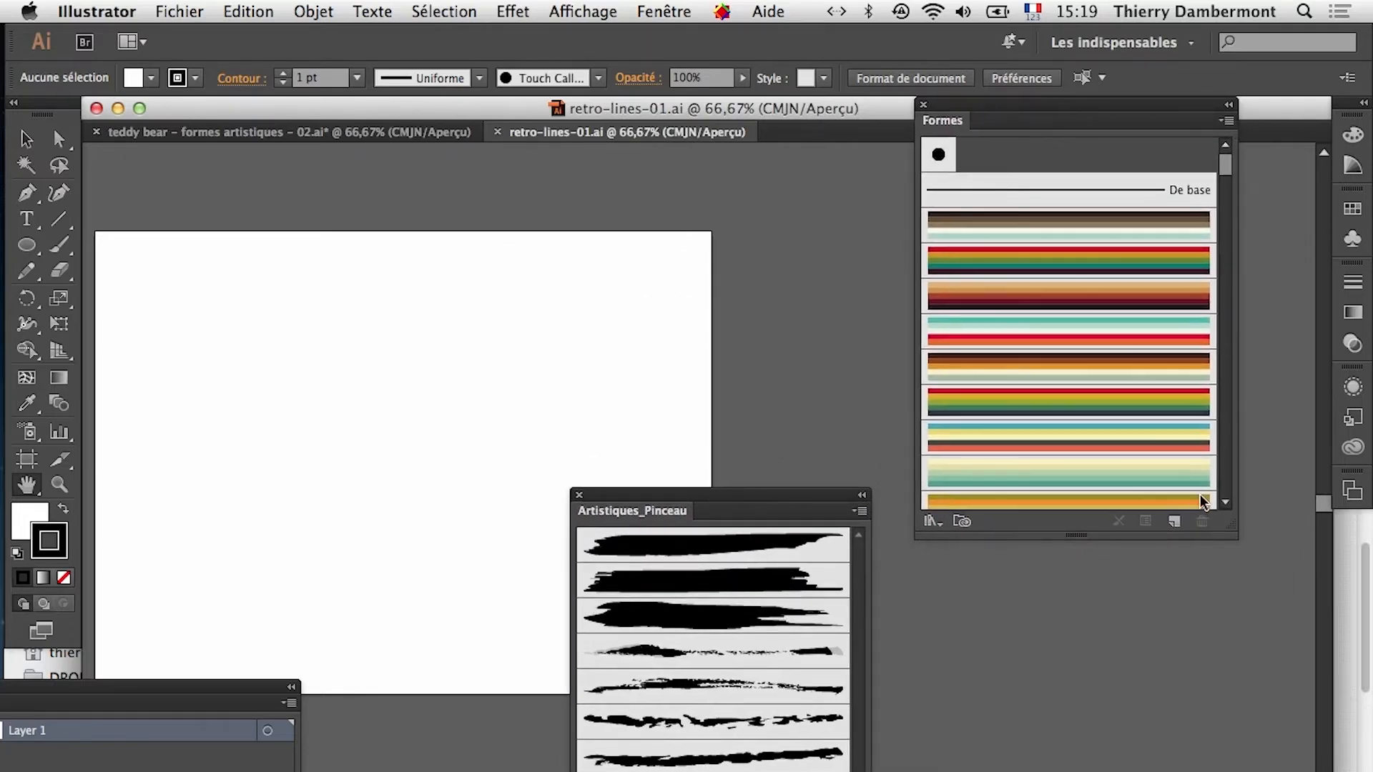
drag(1204, 502, 1259, 770)
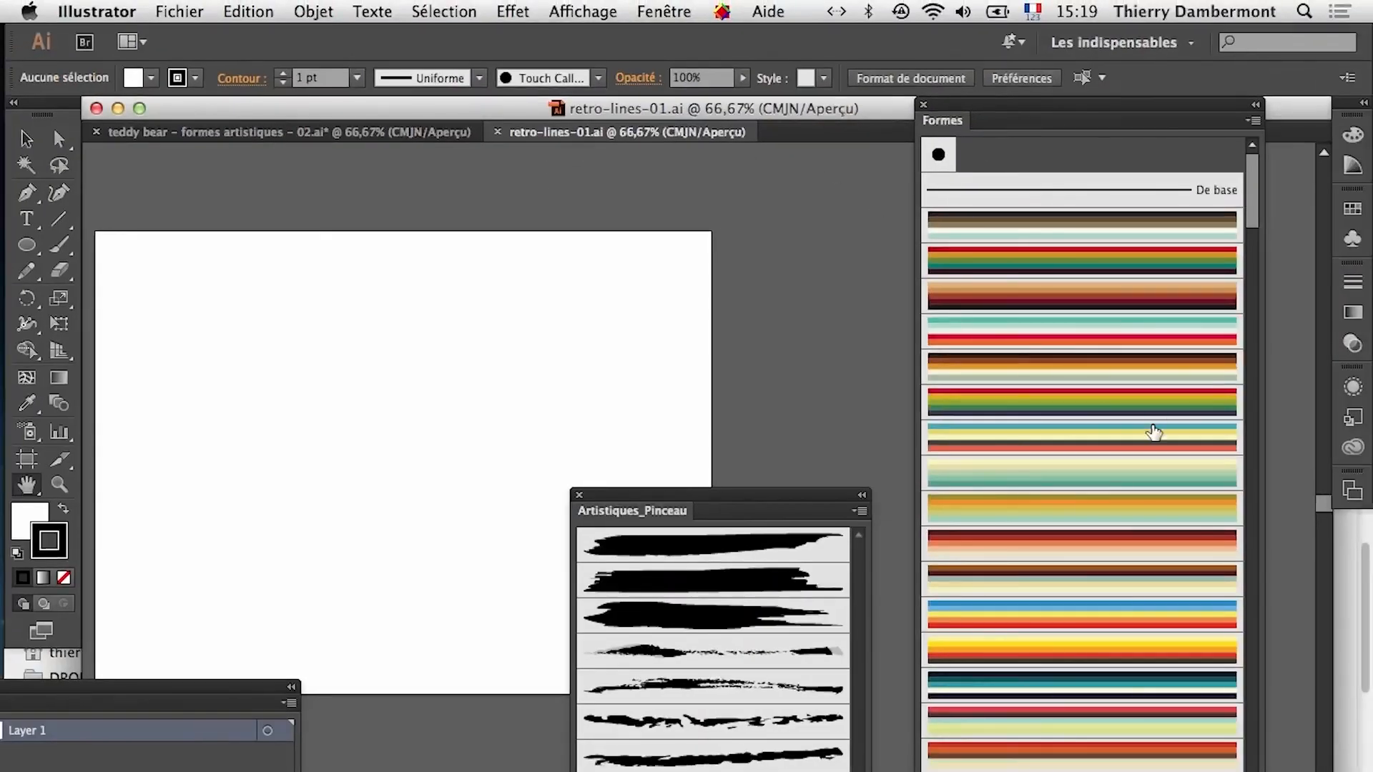
scroll(1154, 432, down, 20)
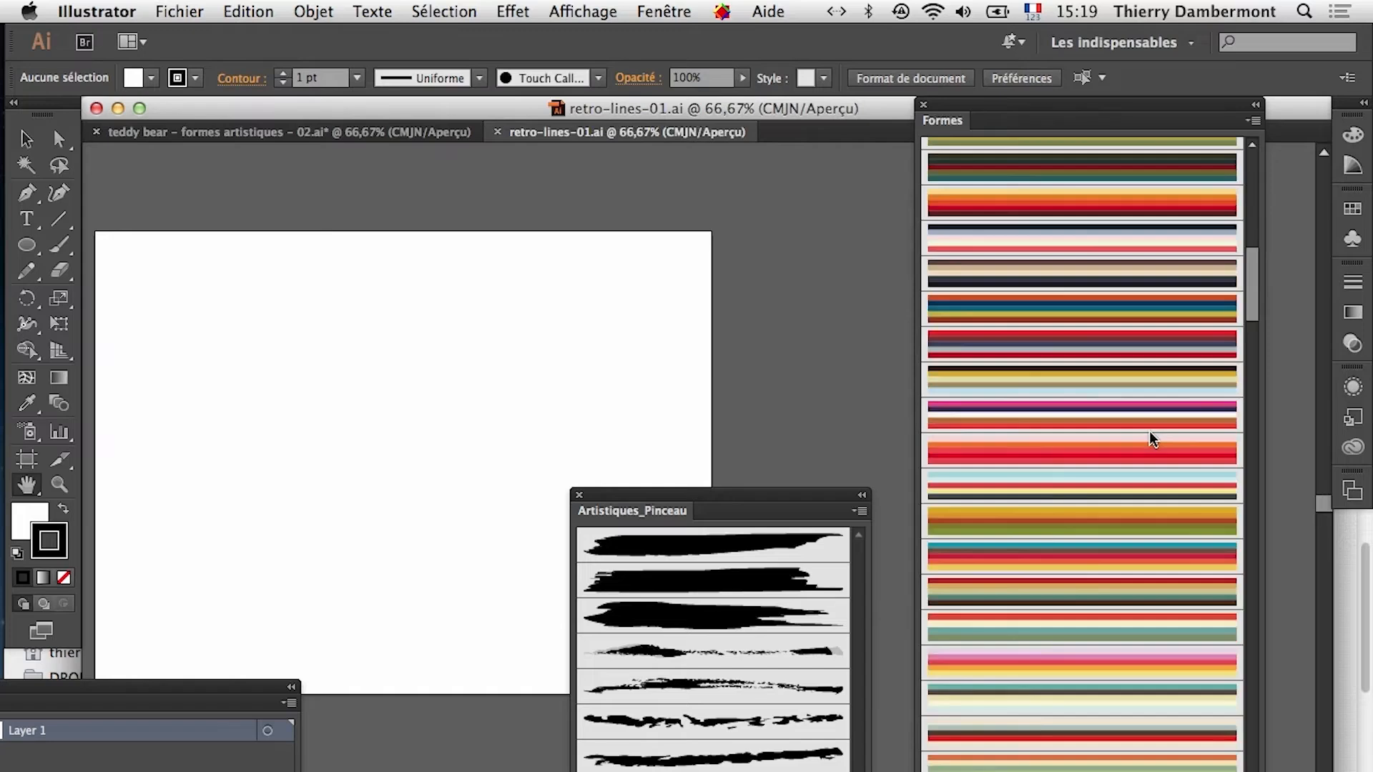
Draw a wide horizontal ellipse across the middle of the artboard with the Ellipse tool
click(32, 249)
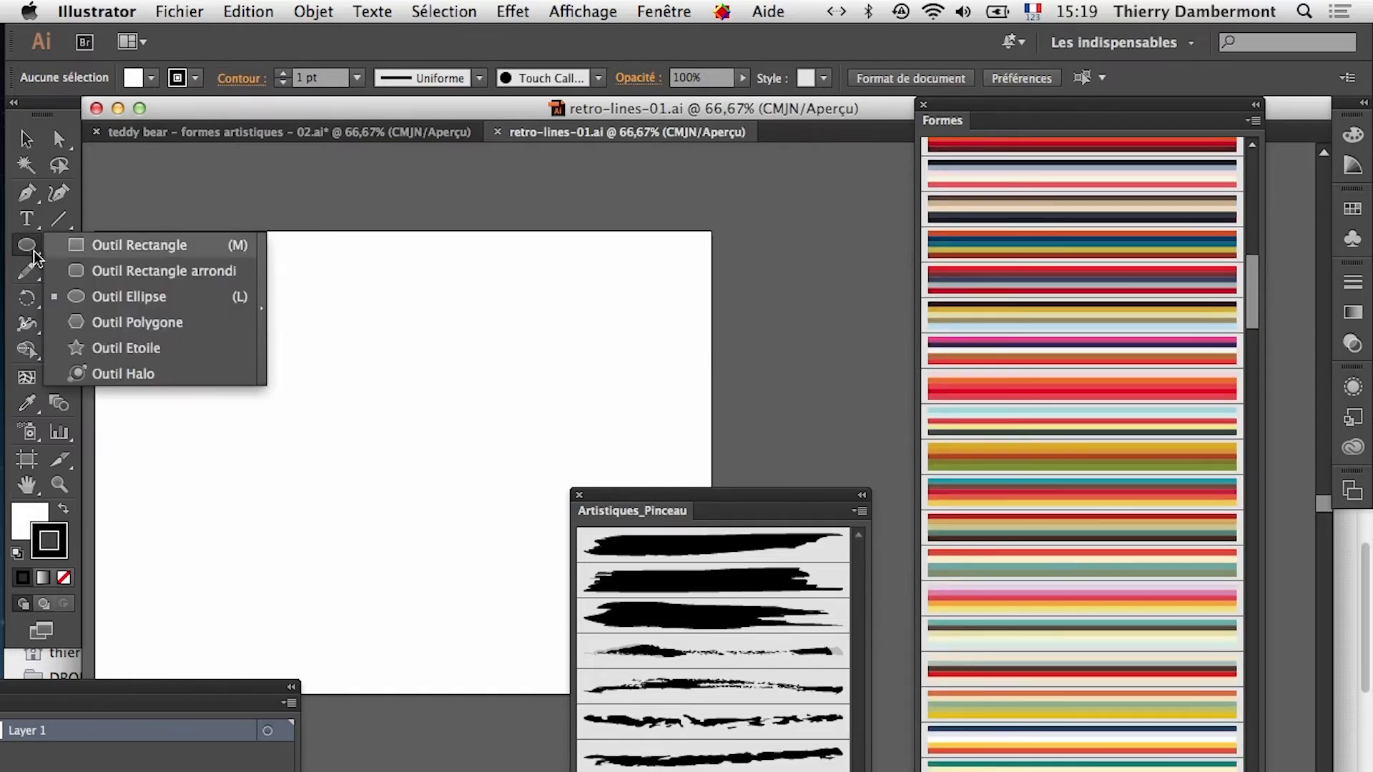
click(128, 296)
drag(207, 346, 648, 575)
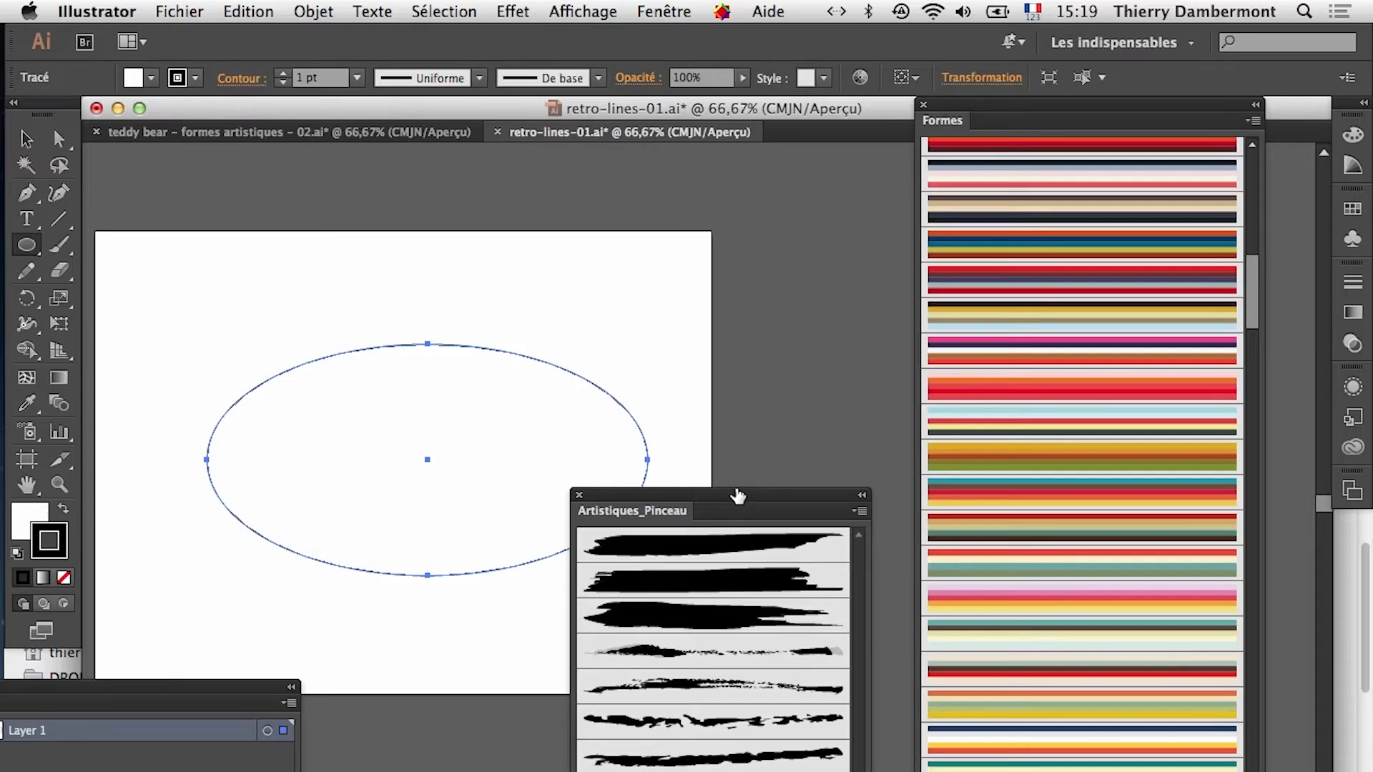
Try several striped retro brushes on the ellipse, finishing with the red, tan, green and brown one, and shift the Artistiques_Pinceau panel off it
click(1044, 395)
click(1036, 352)
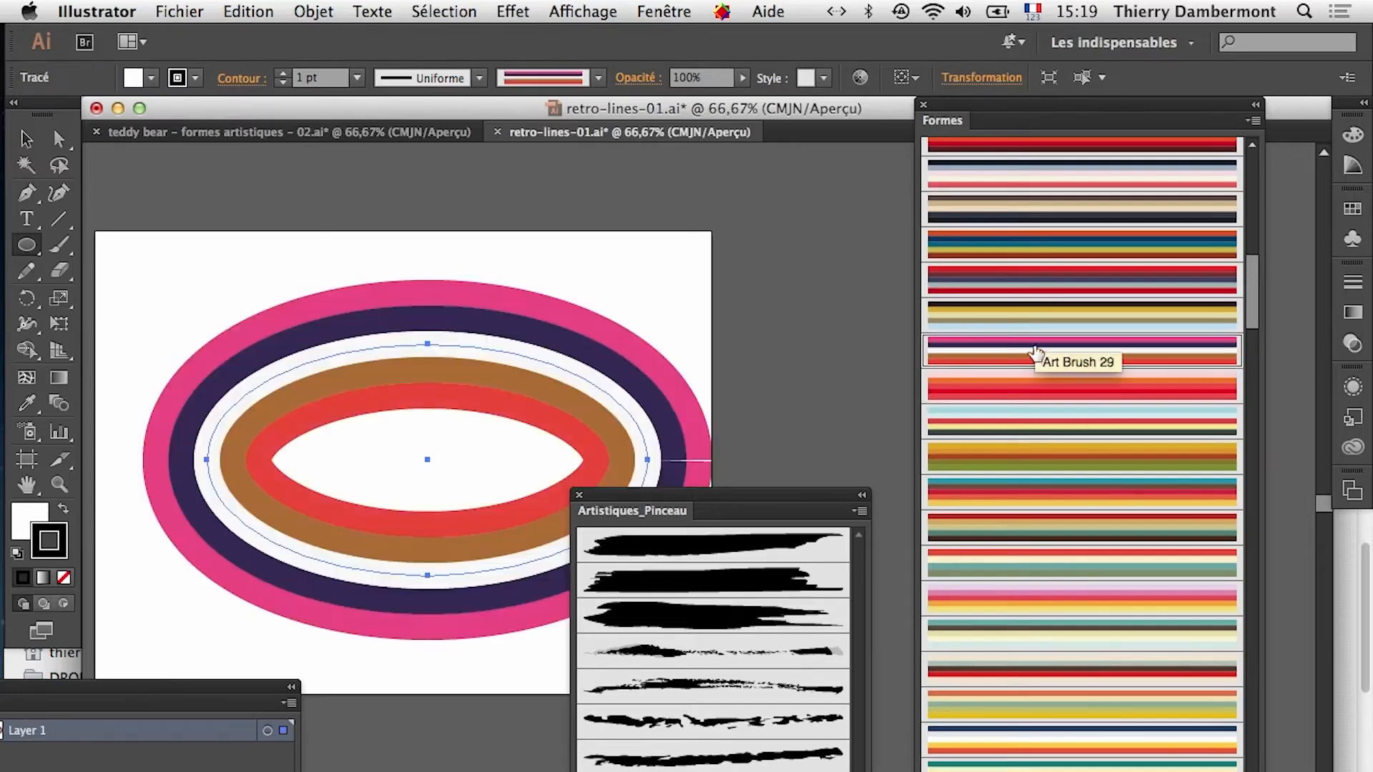
click(1029, 315)
click(1022, 279)
click(1021, 243)
click(1021, 212)
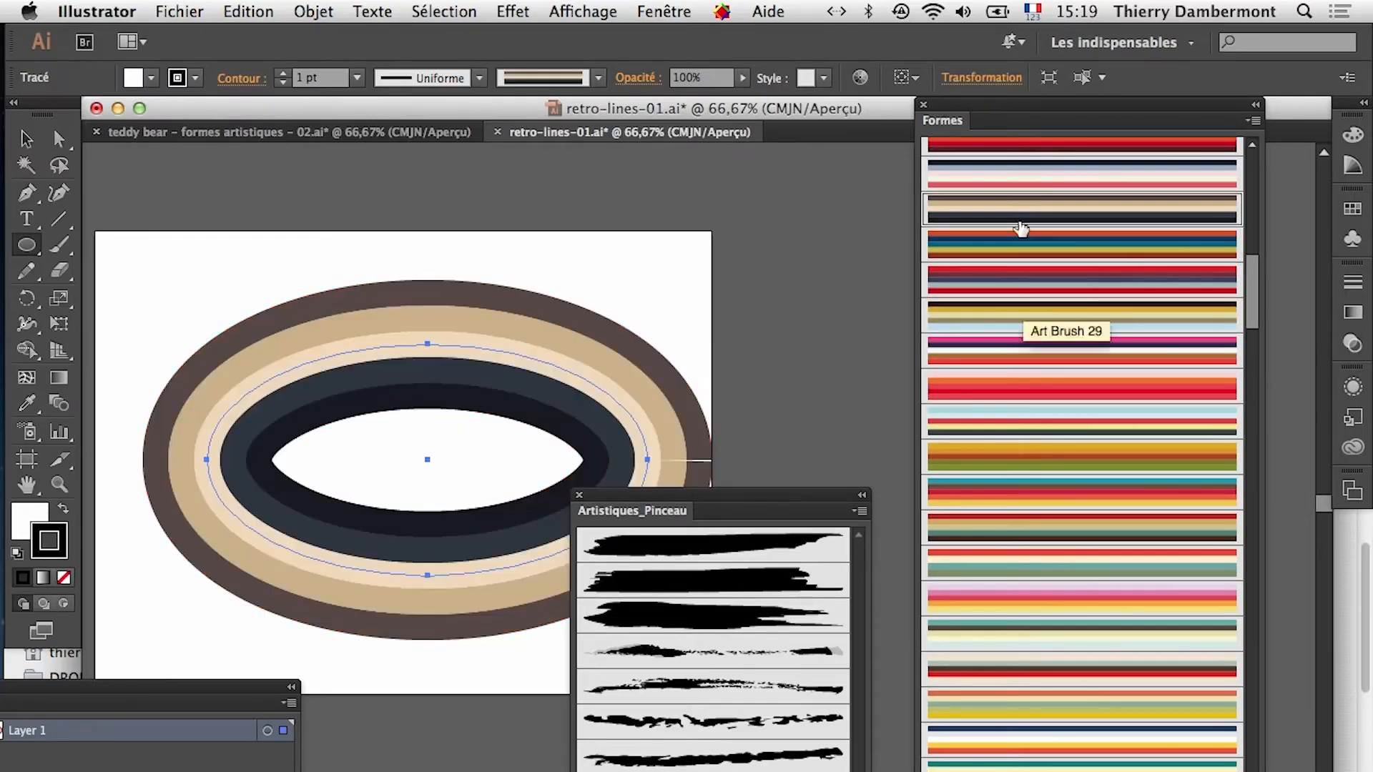
click(1027, 315)
click(1023, 559)
click(1022, 458)
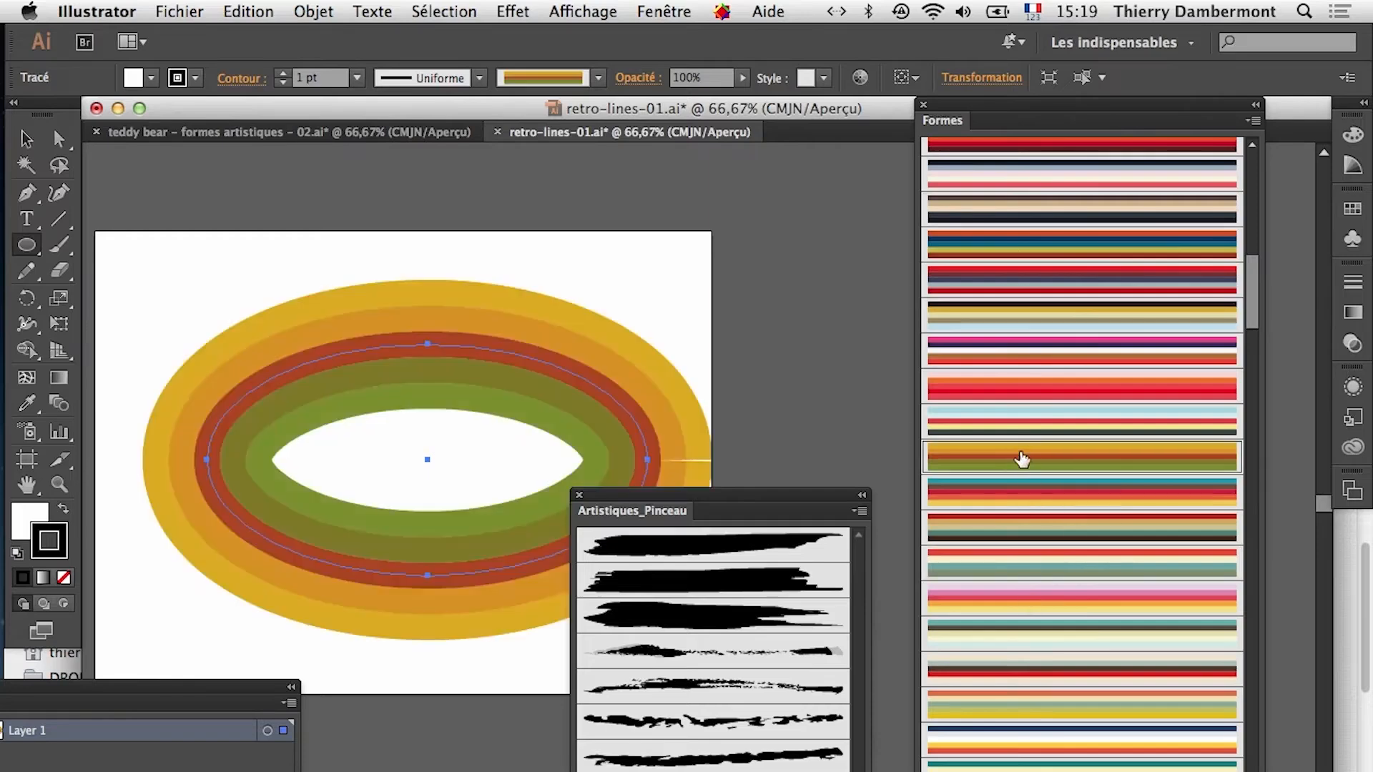
click(1022, 428)
click(1015, 460)
click(1012, 501)
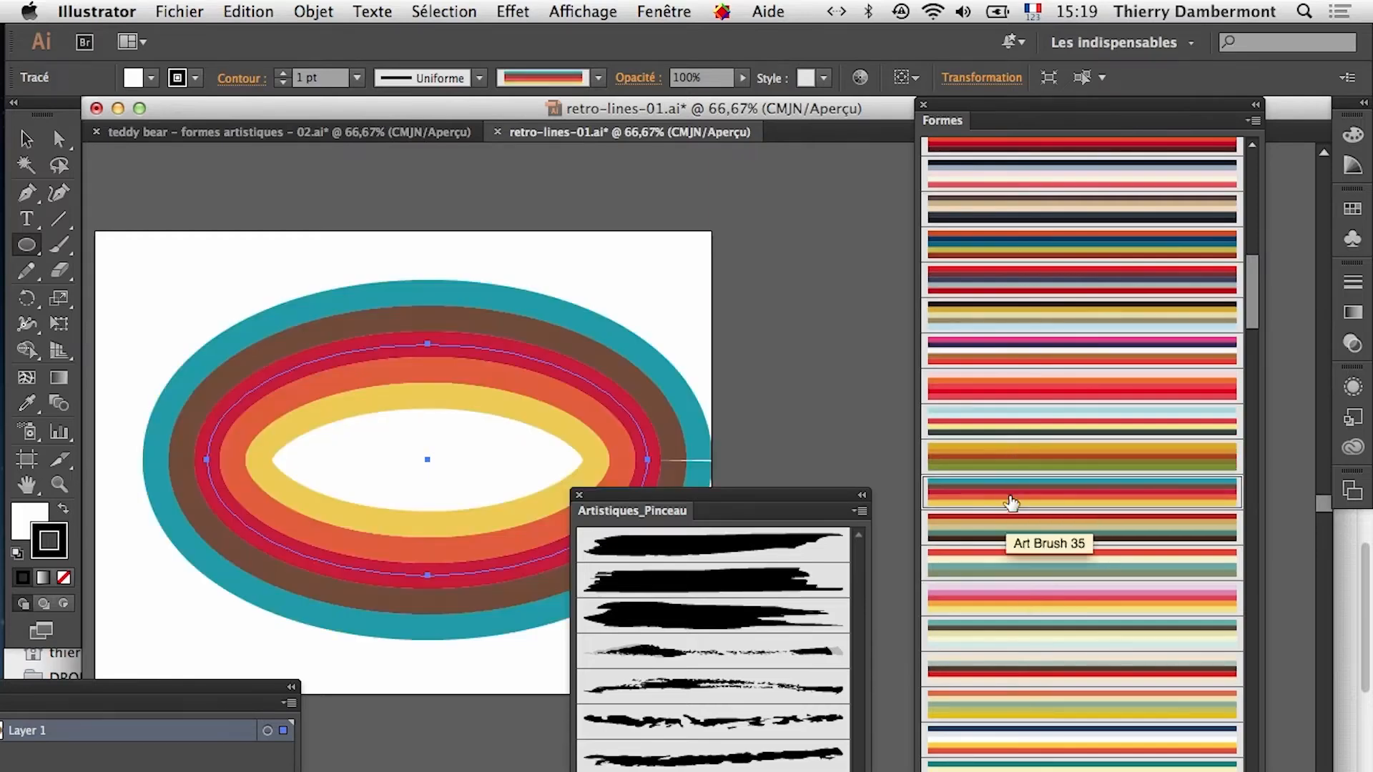
click(1007, 544)
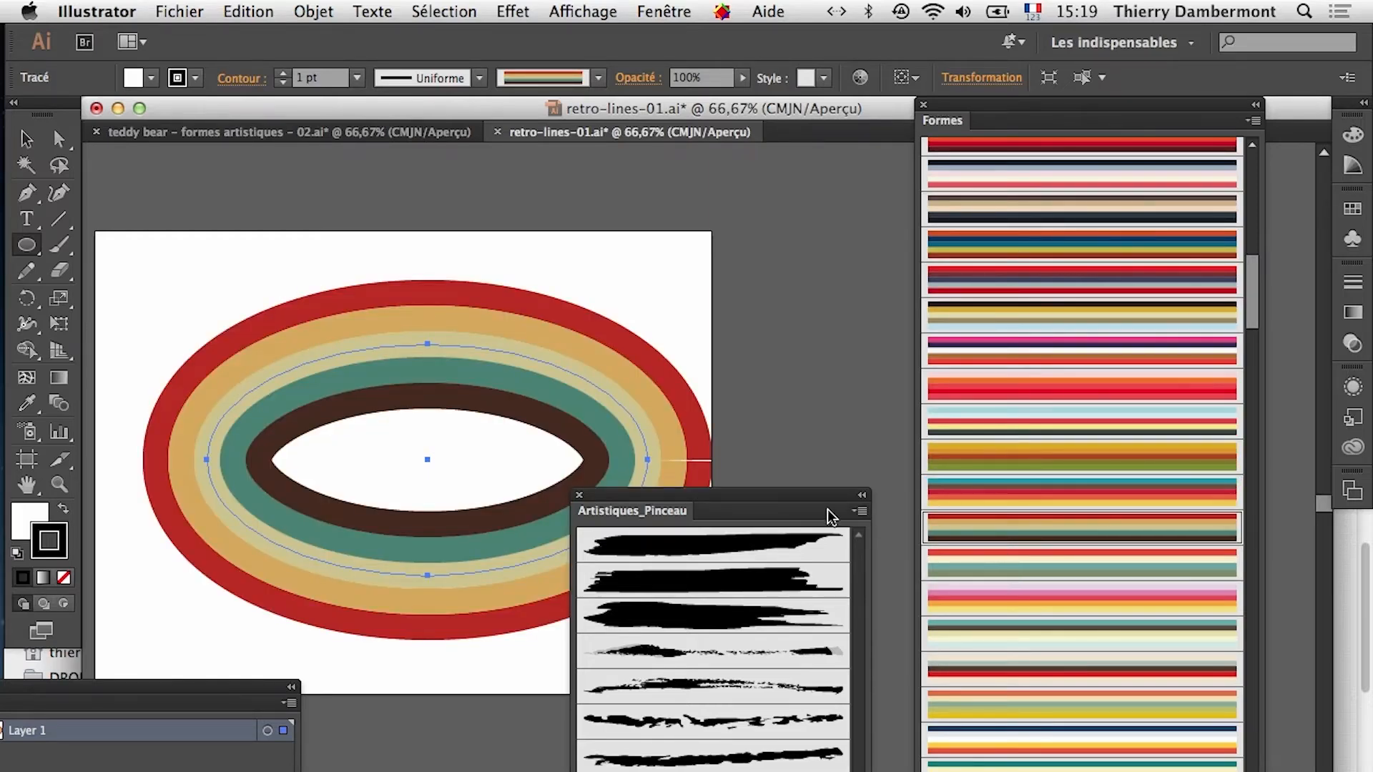
drag(769, 499, 838, 516)
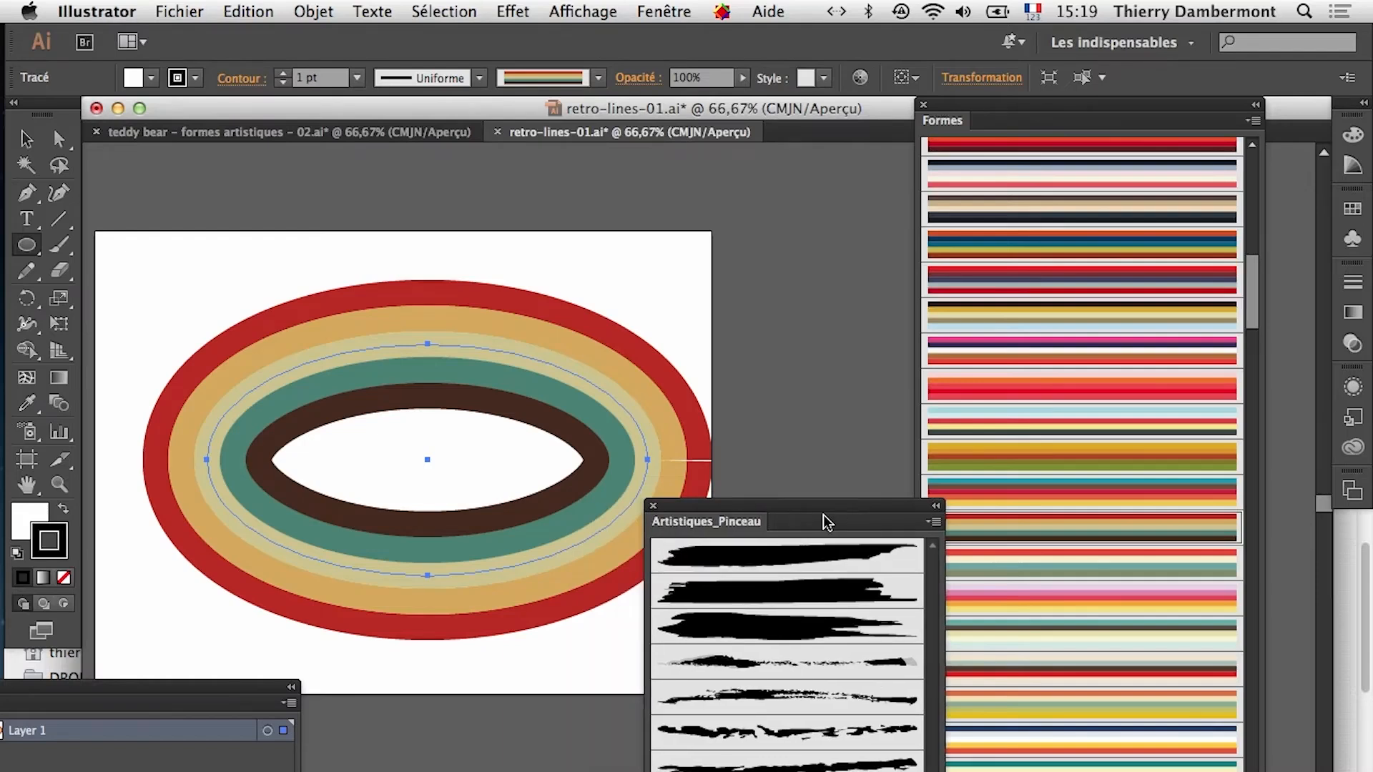
Zoom the retro-lines-01.ai artboard out to 50% and copy the ellipse carrying the red, tan, green and brown brush
alt+click(522, 479)
scroll(539, 527, down, 3)
scroll(539, 527, right, 3)
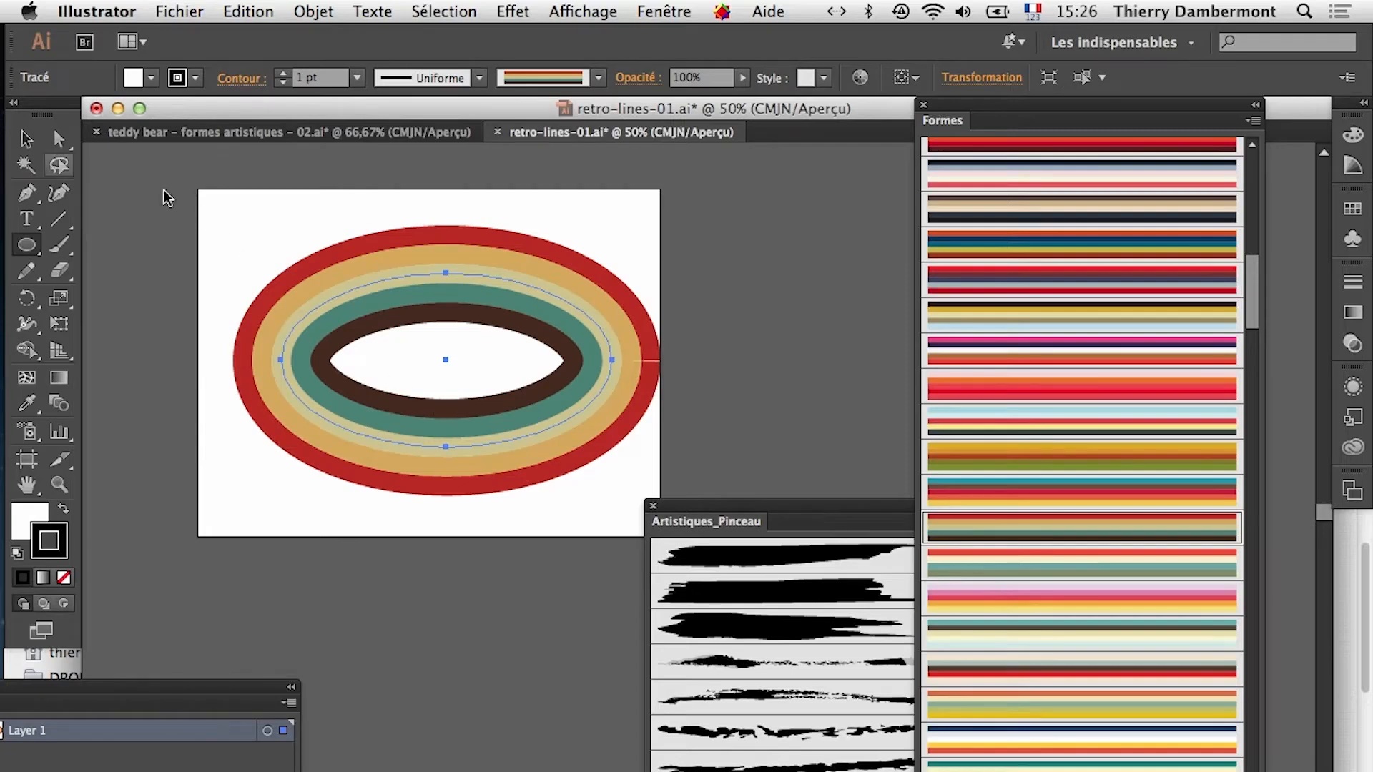
click(27, 139)
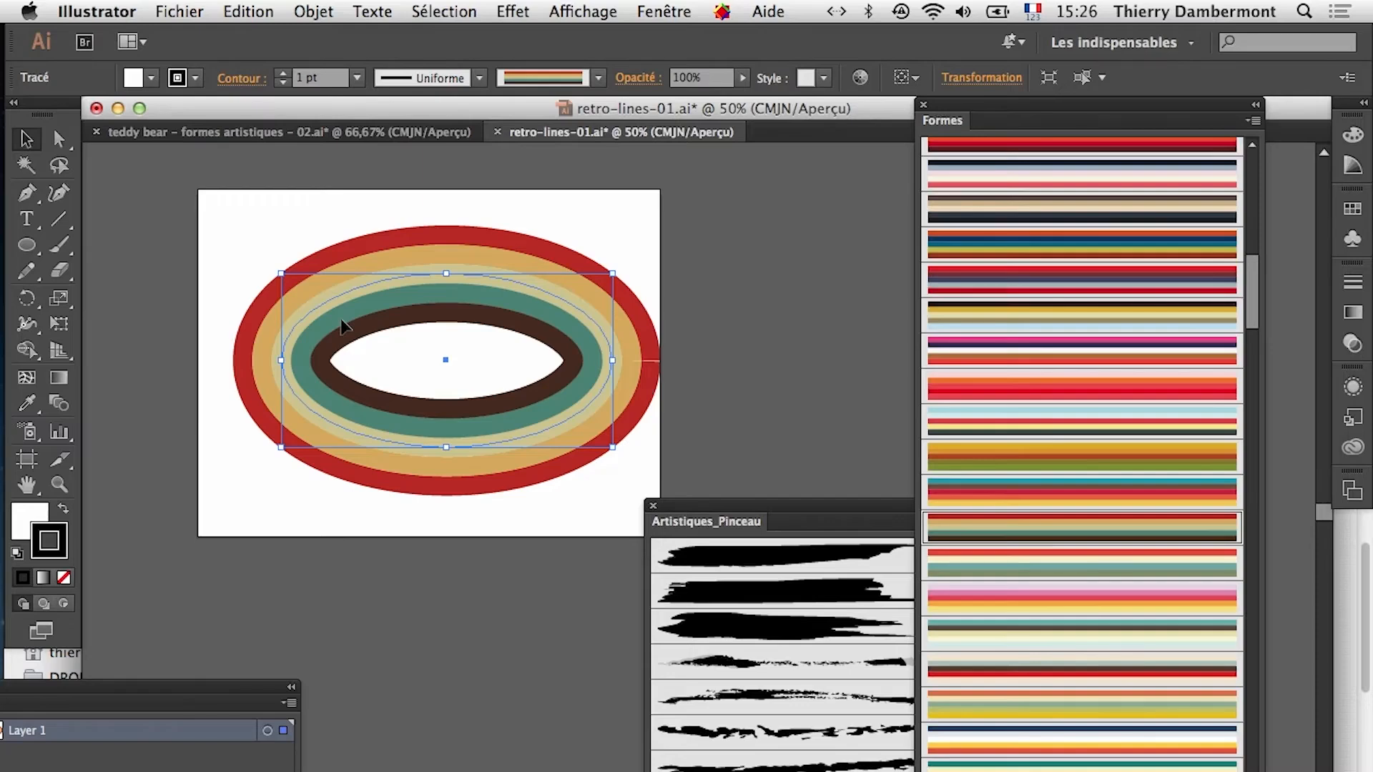
key(alt+super+equal)
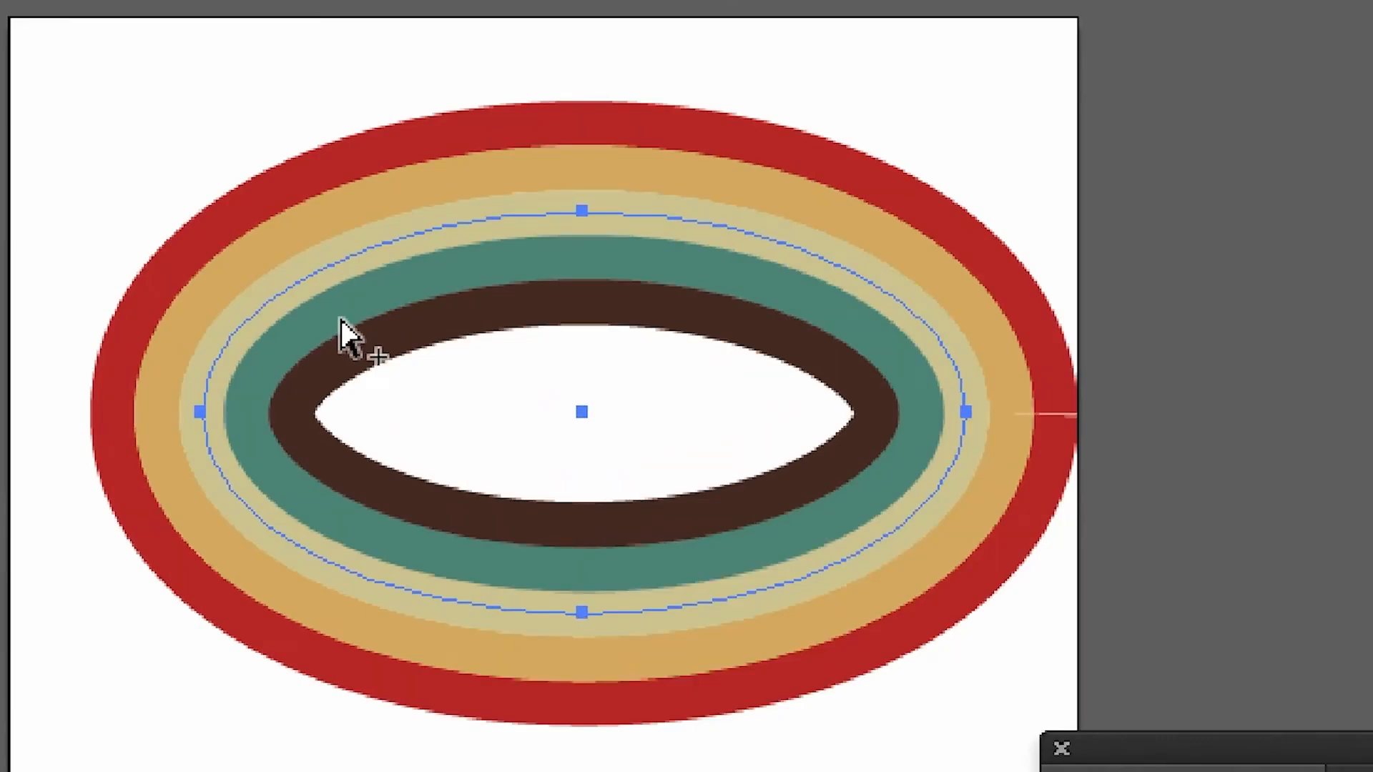
key(alt+super+minus)
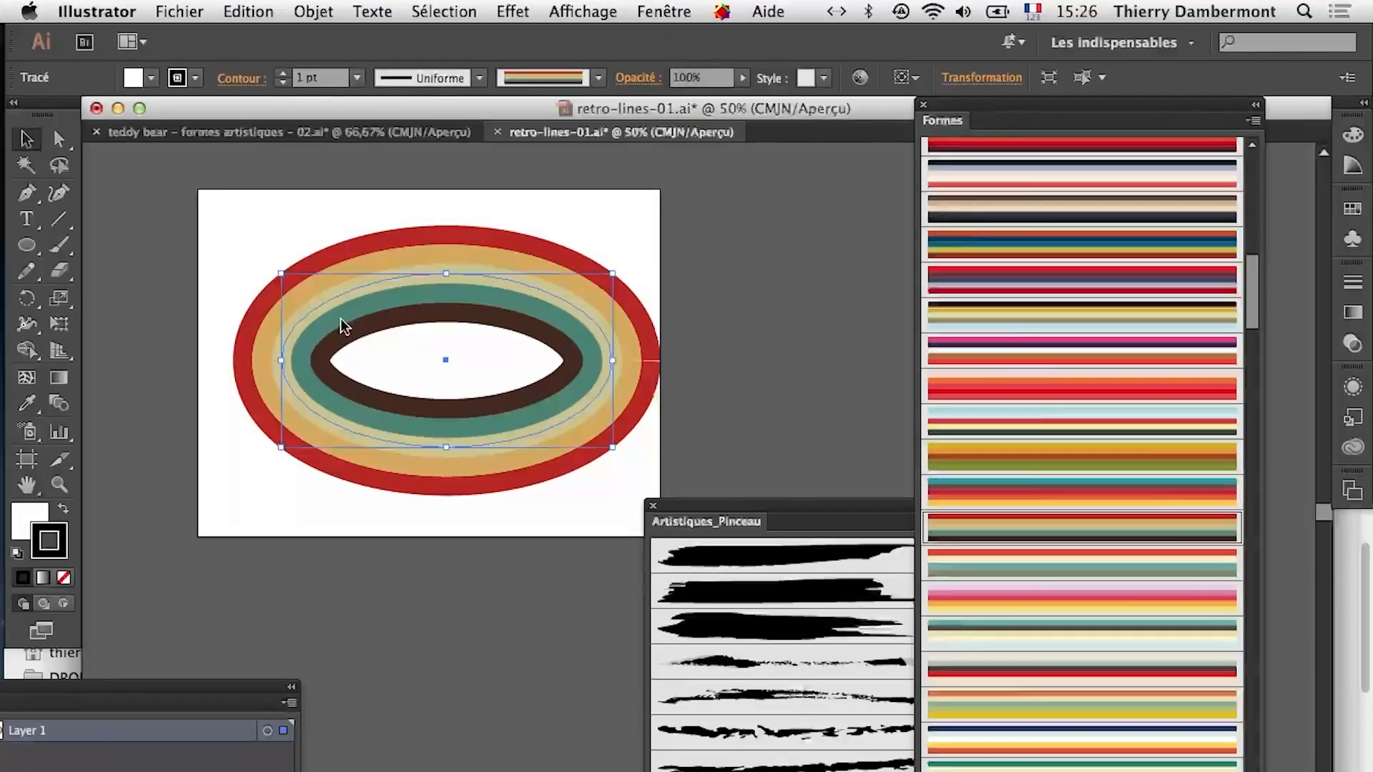
click(233, 9)
click(268, 111)
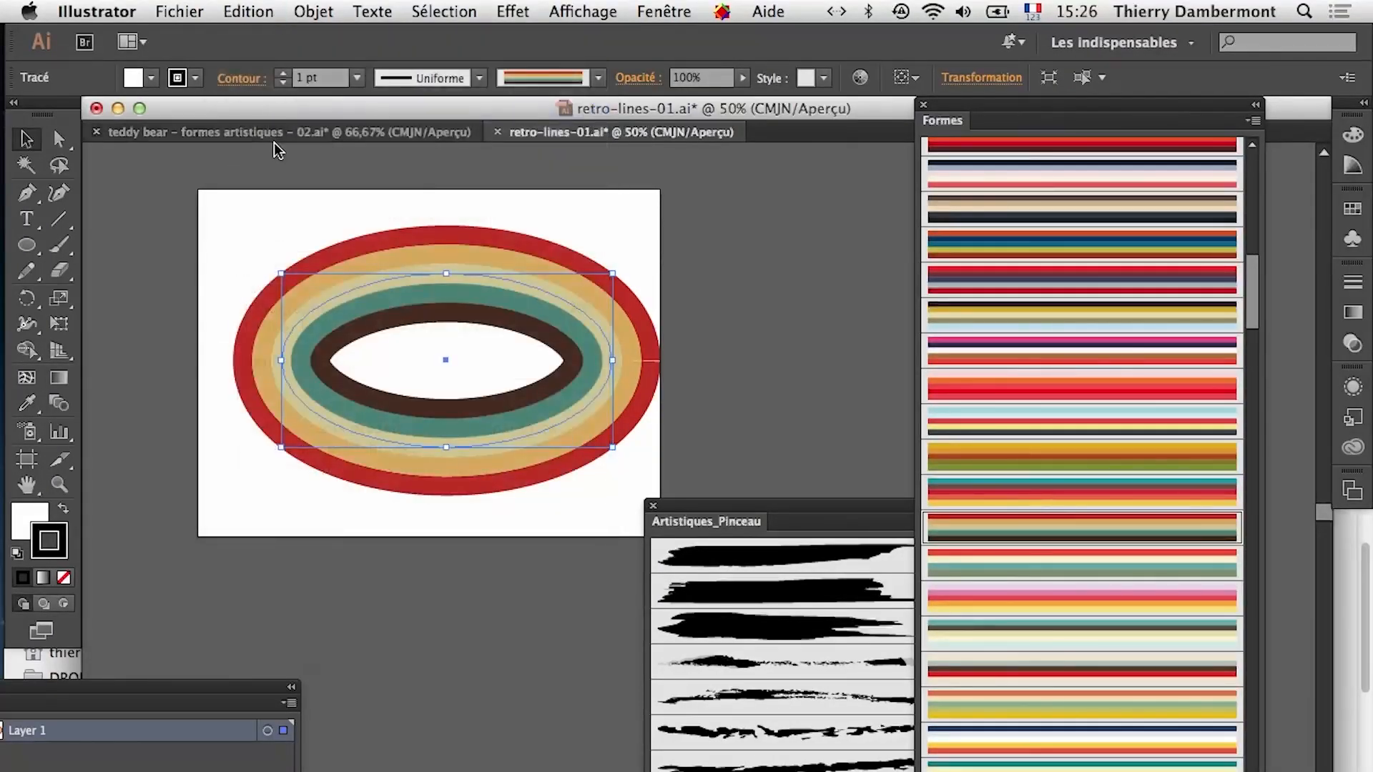
Paste the striped ellipse into teddy bear – formes artistiques – 02.ai with nothing selected, and move the Artistiques_Pinceau panel off the artwork
click(323, 133)
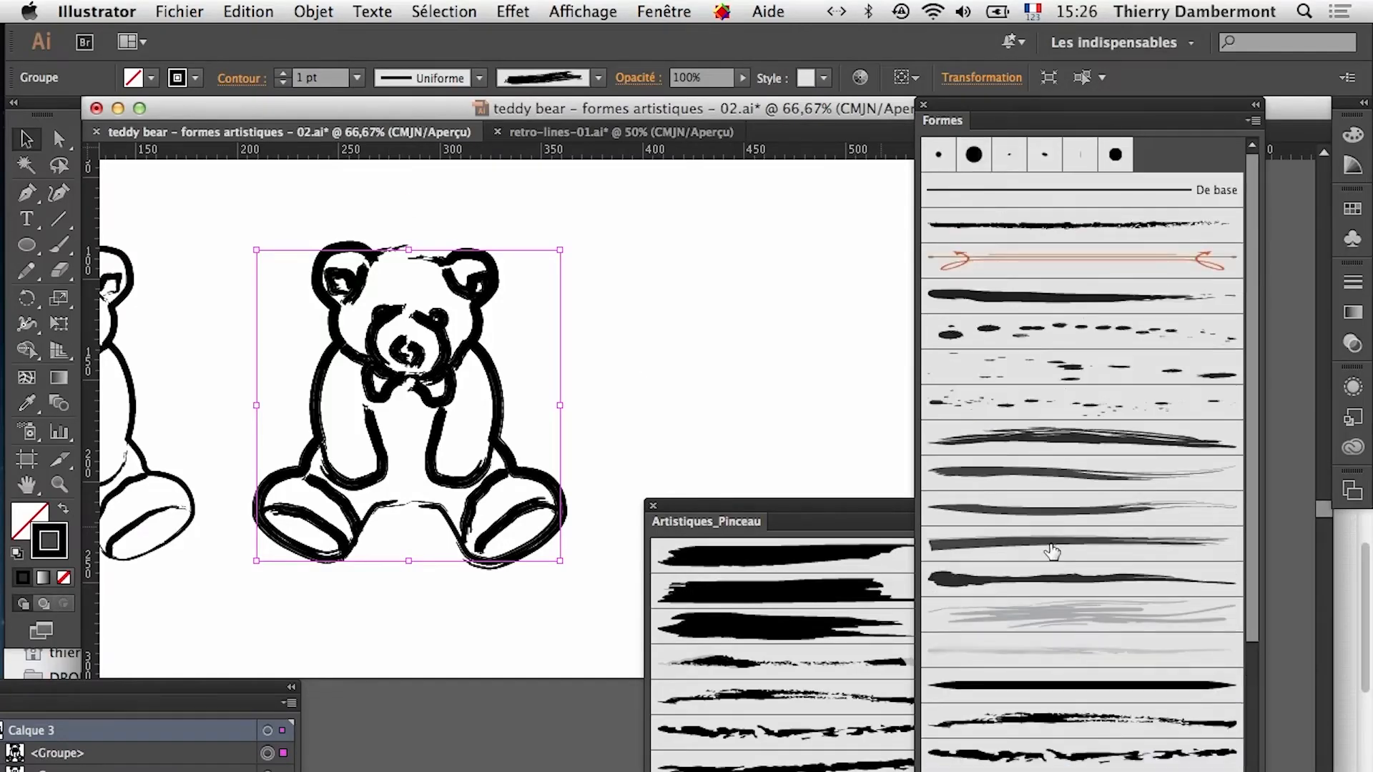
scroll(1050, 542, down, 5)
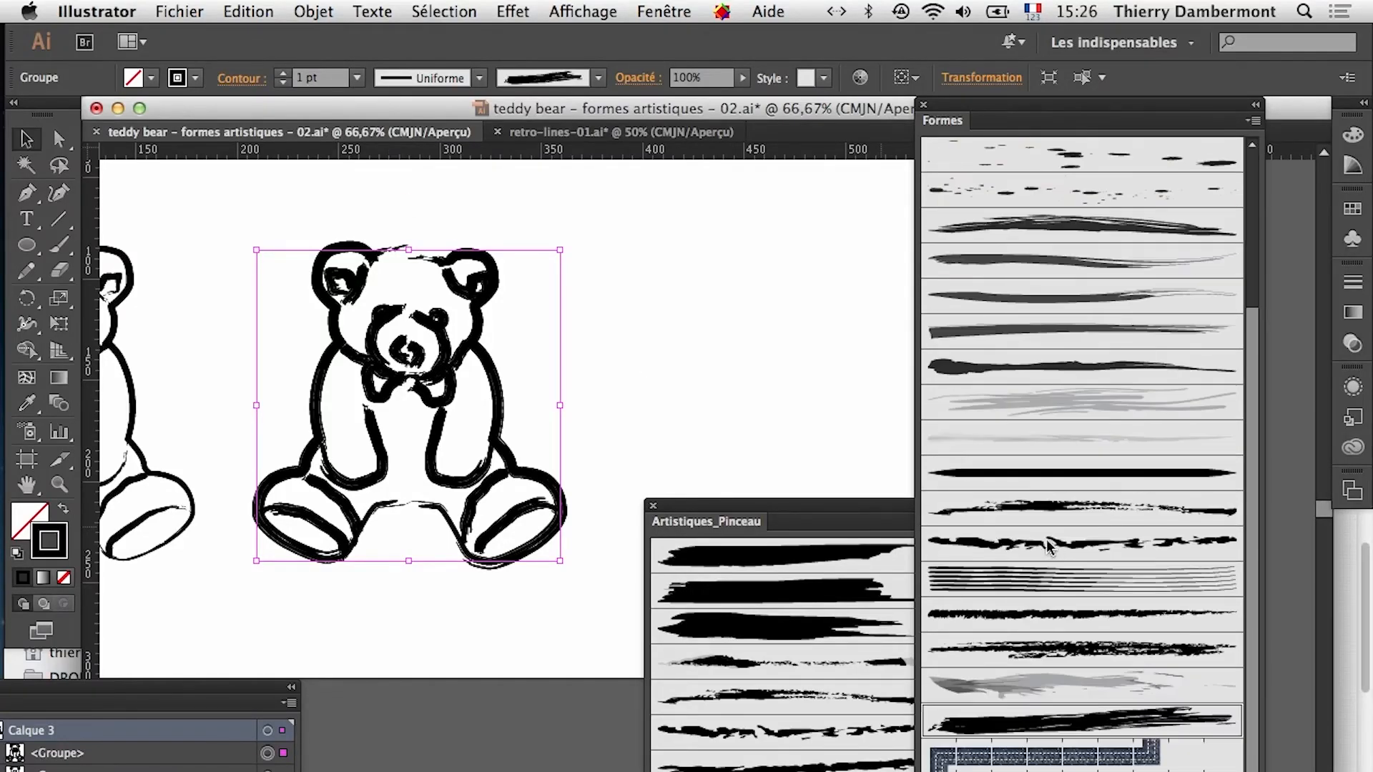
drag(805, 522, 773, 308)
click(444, 665)
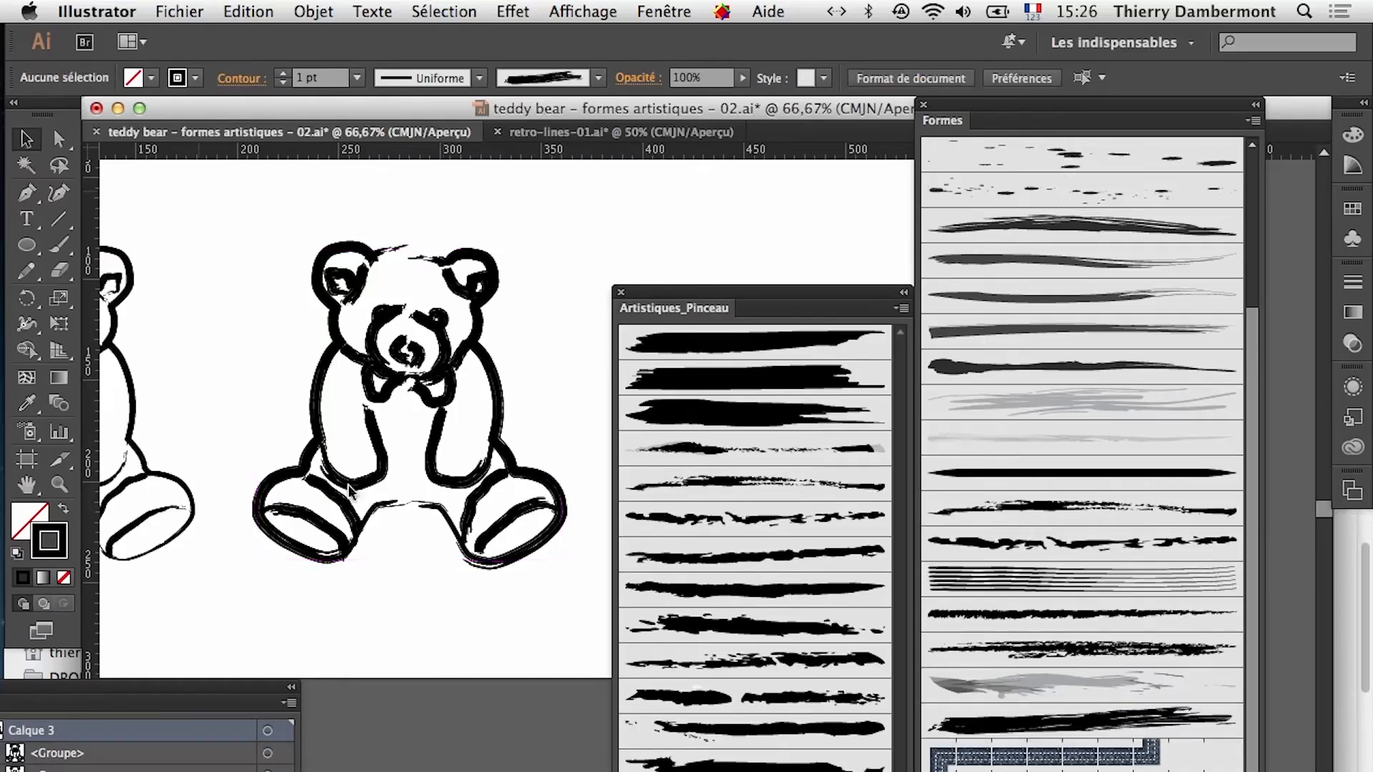
click(239, 10)
click(270, 130)
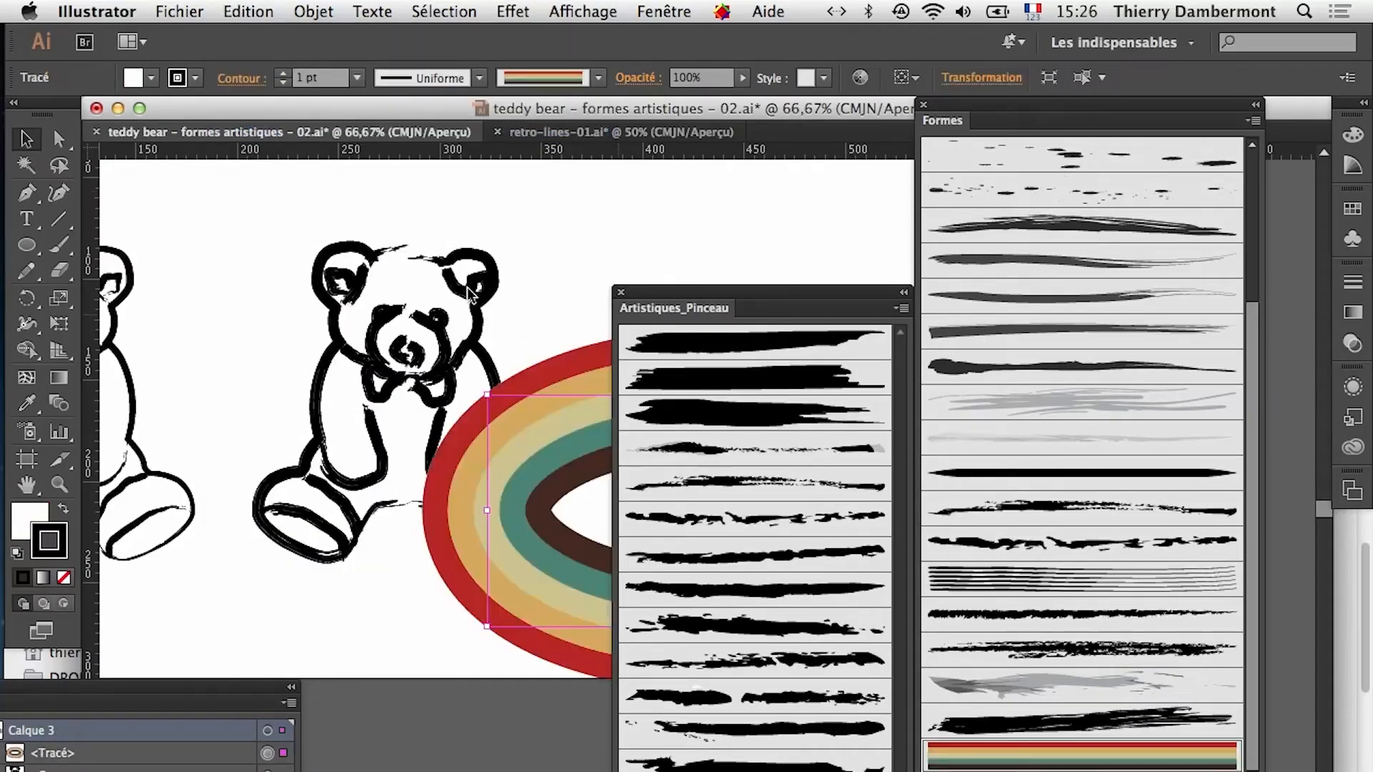
drag(656, 309, 490, 749)
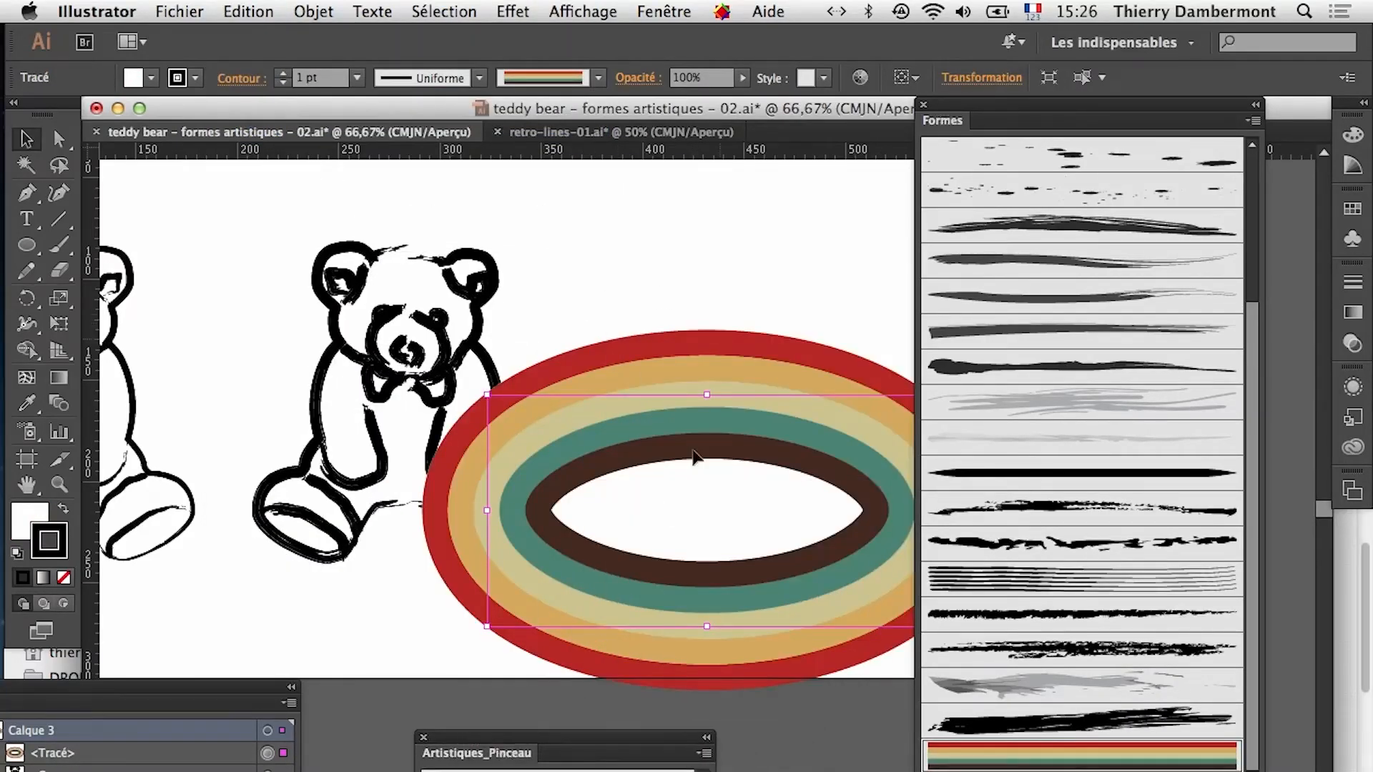
Delete the pasted ellipse from the teddy bear document and turn the display of selection edges back on
key(Delete)
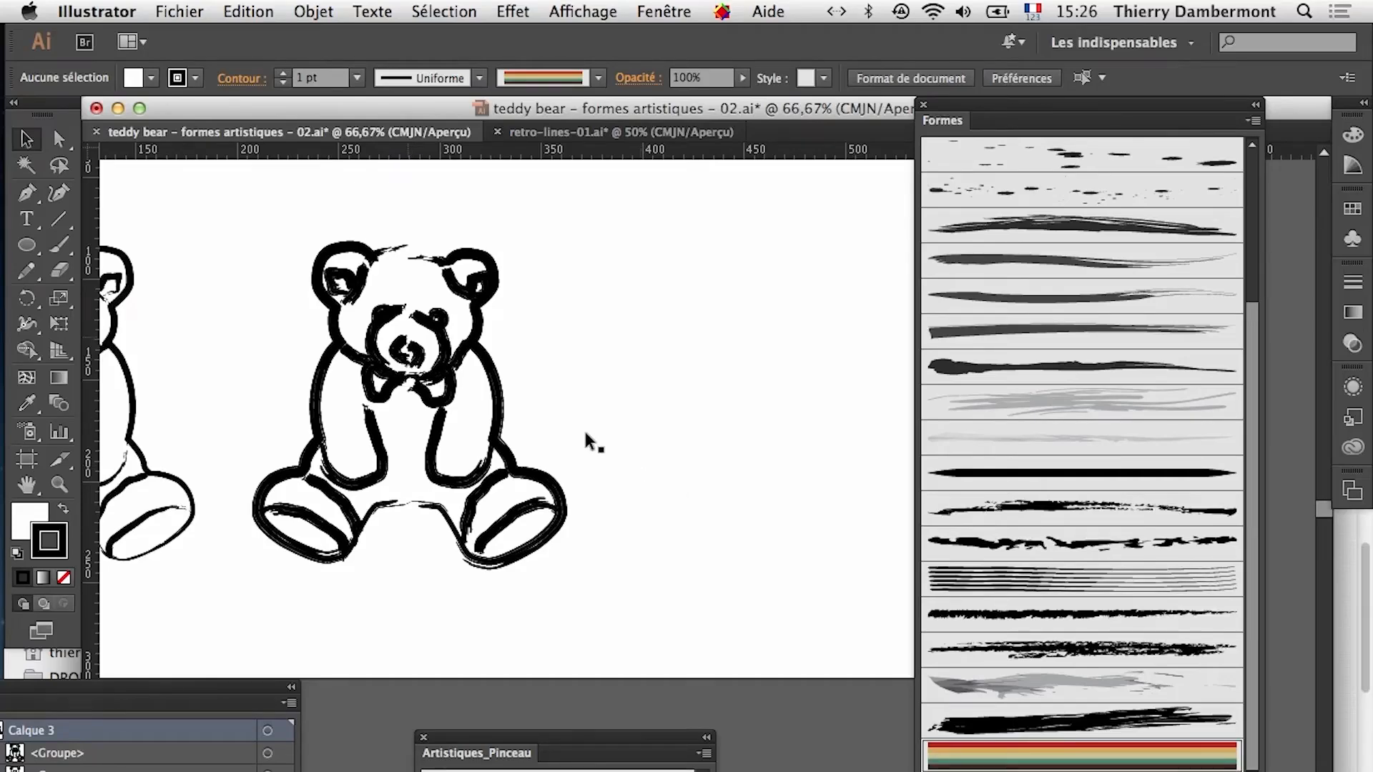
click(583, 11)
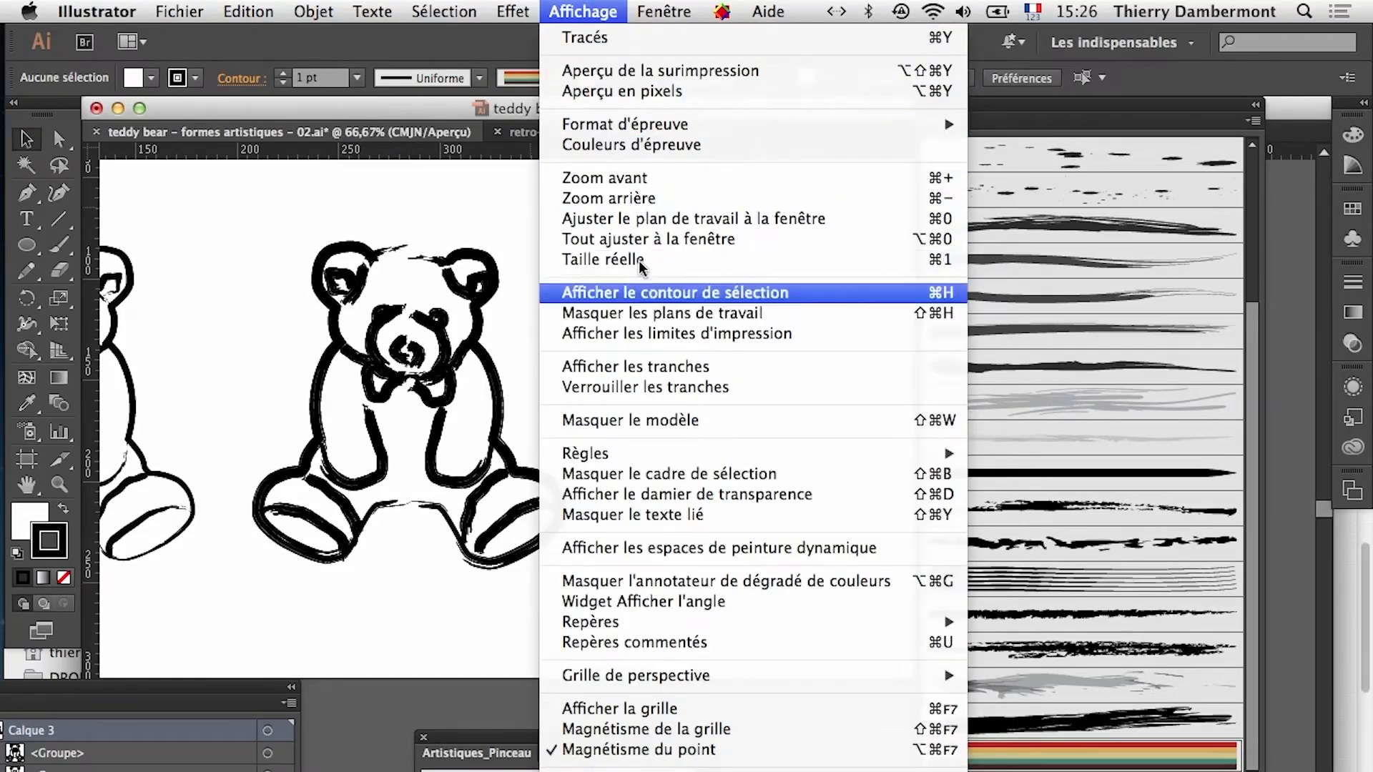
click(648, 293)
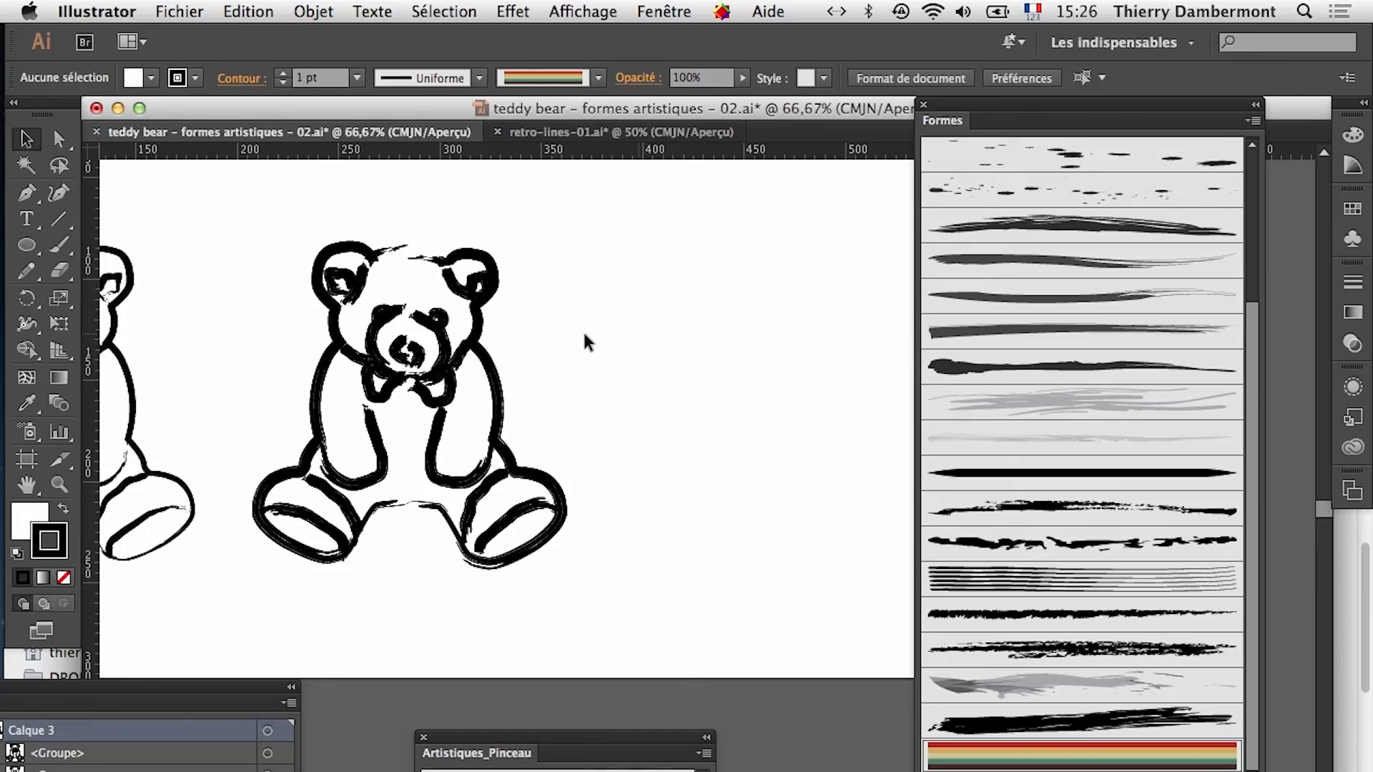
Return to retro-lines-01.ai, browse the striped brushes, then shorten the Formes panel and place it beside the artboard
click(586, 133)
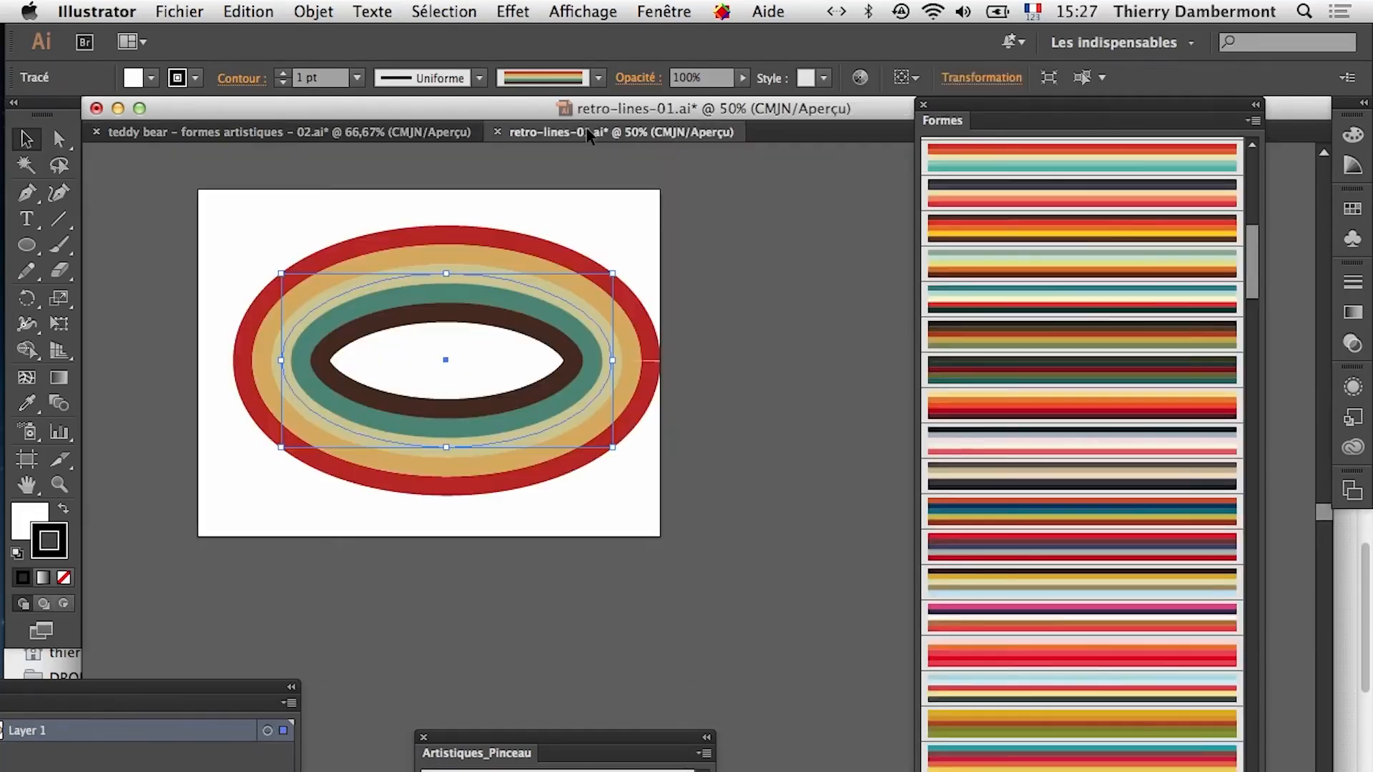
drag(958, 105, 894, 82)
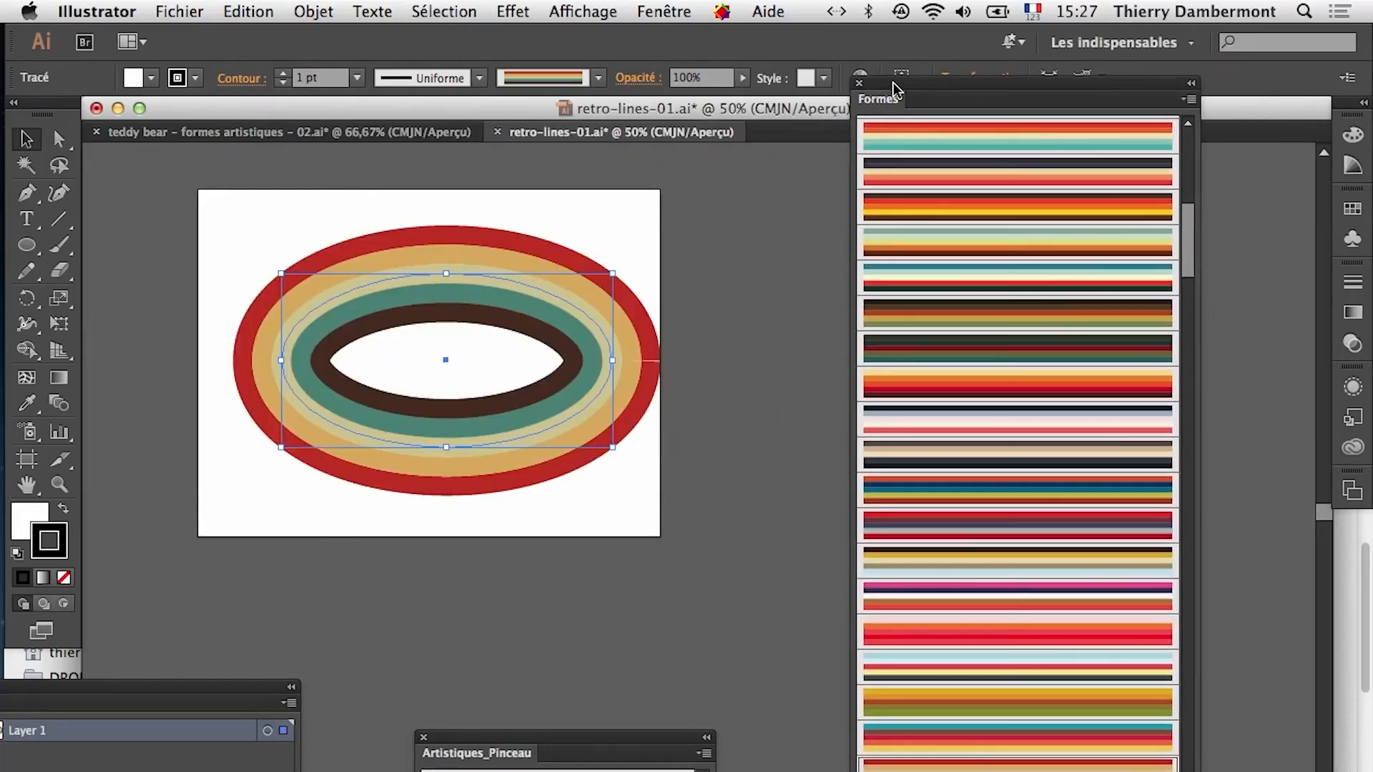
scroll(1016, 393, down, 15)
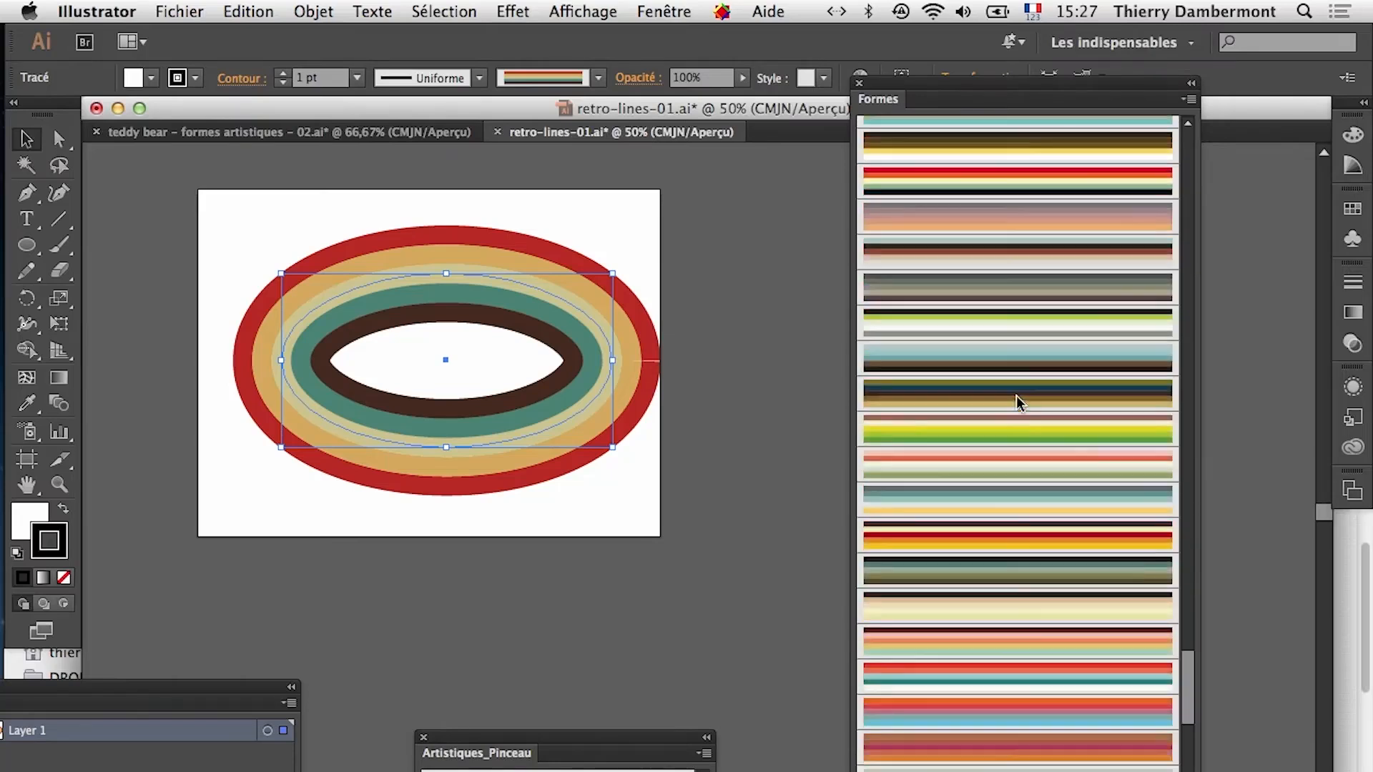
scroll(1016, 397, up, 15)
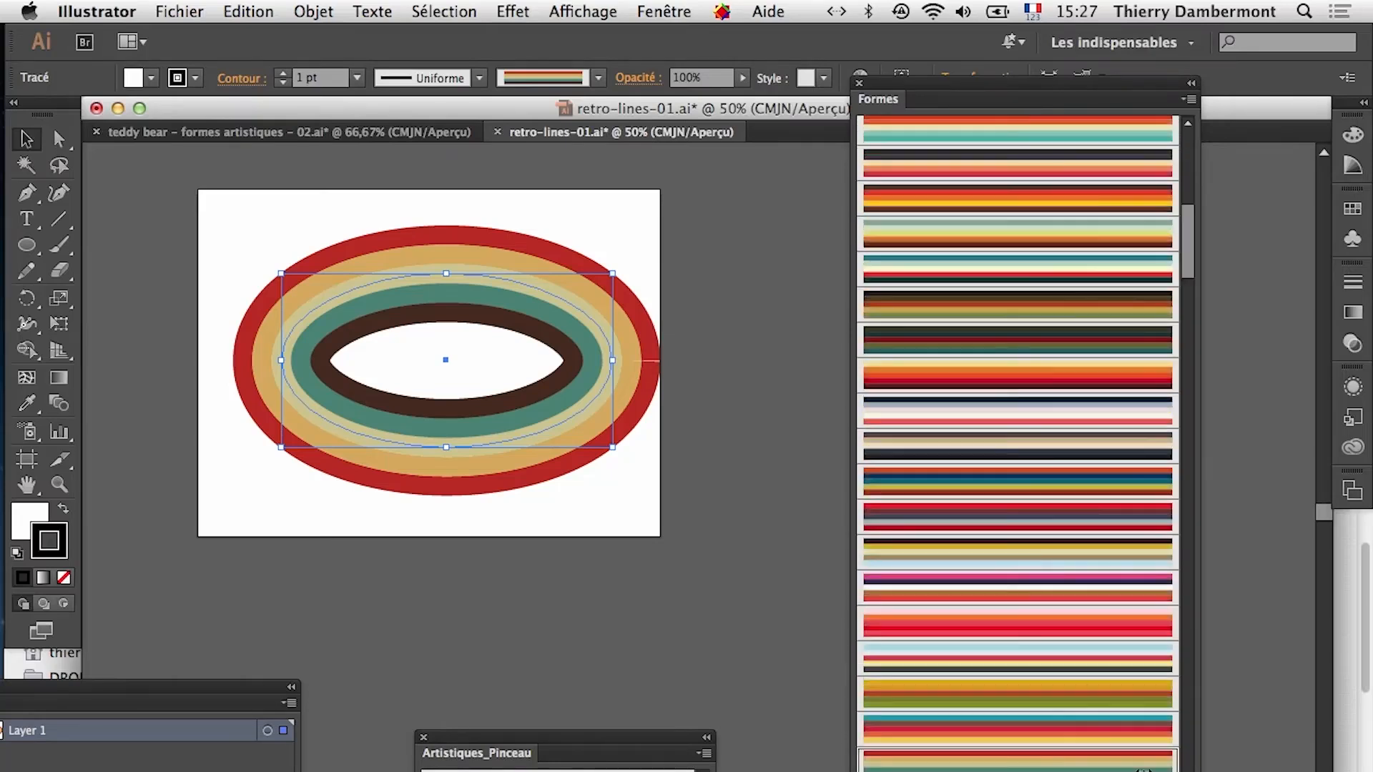
drag(1191, 771, 1166, 483)
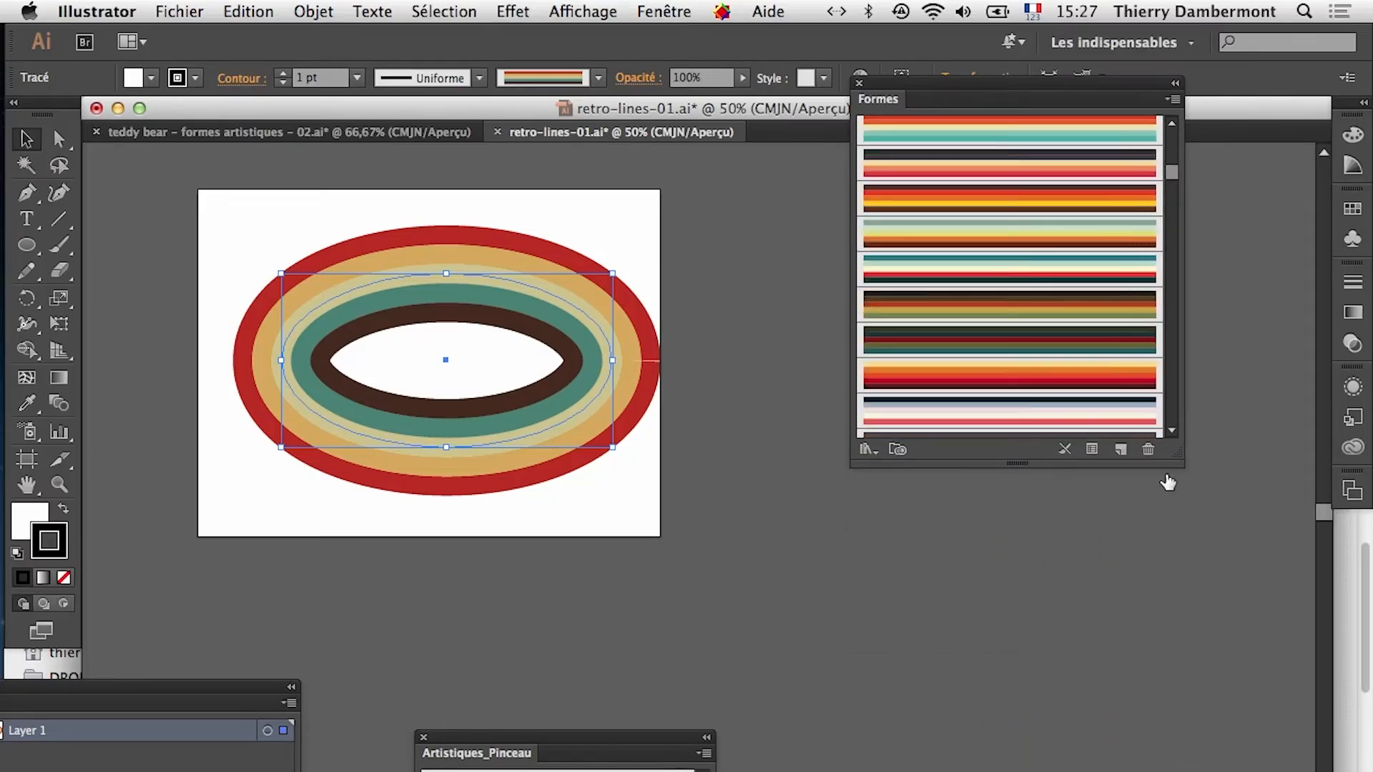
drag(972, 83, 935, 135)
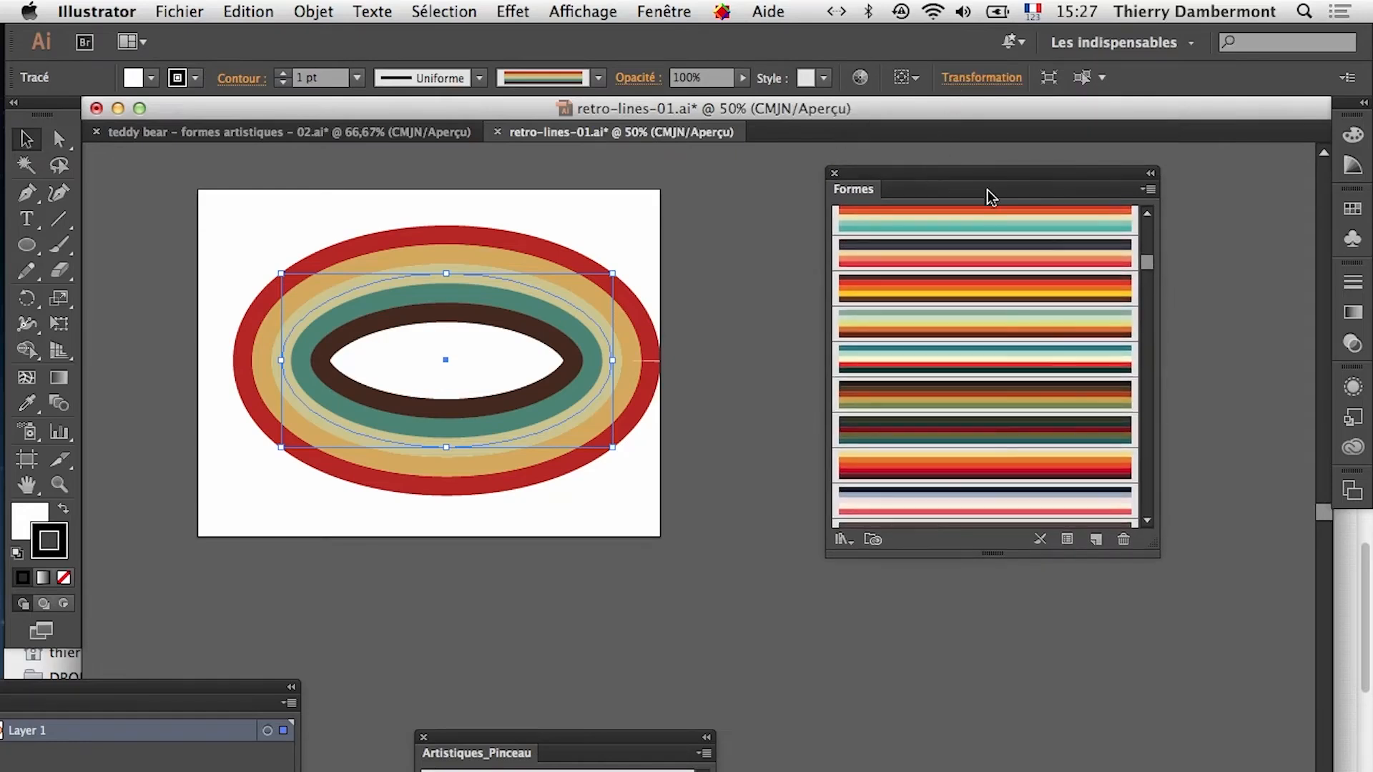
Save the document's brushes as a brush library named retro-lines-01.ai in the default Formes folder, checking the folder's path
click(1148, 190)
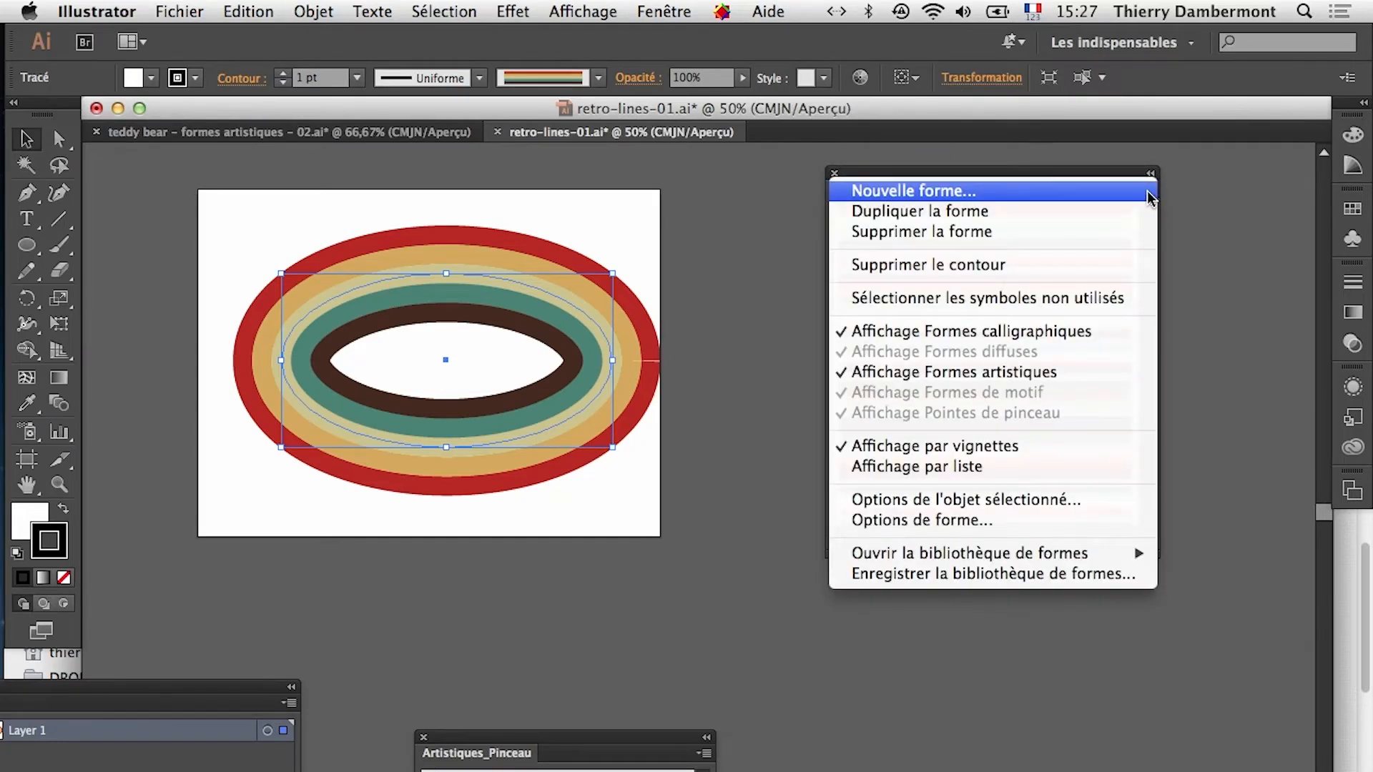
click(1110, 170)
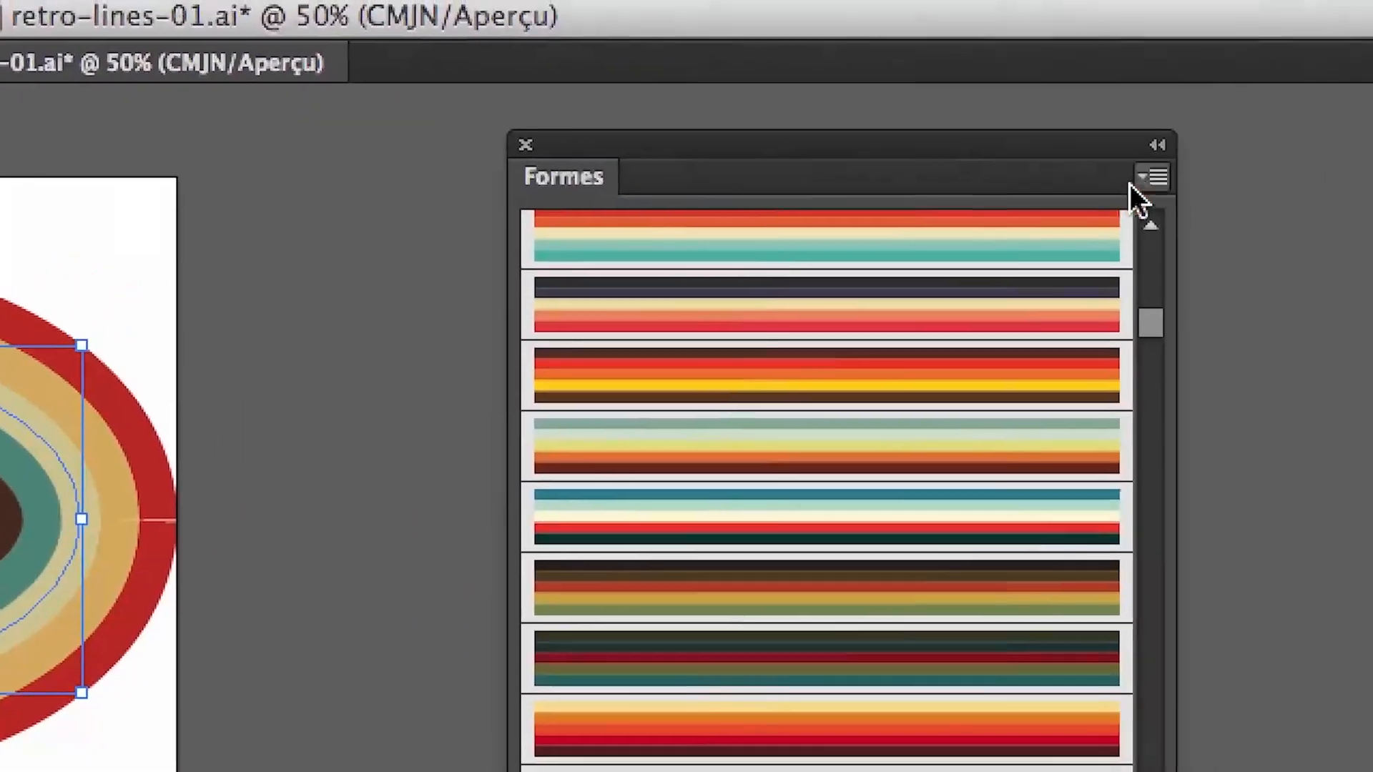
click(1144, 178)
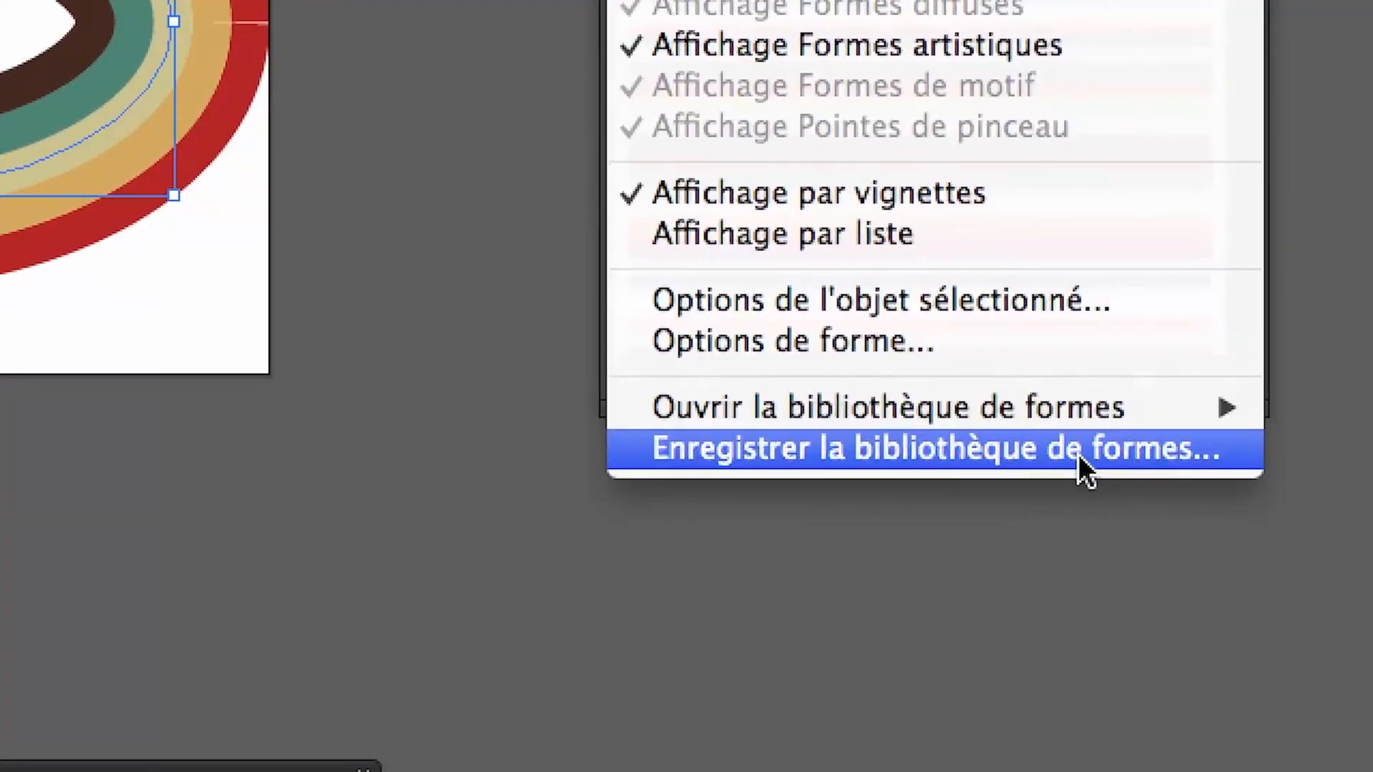
click(1079, 453)
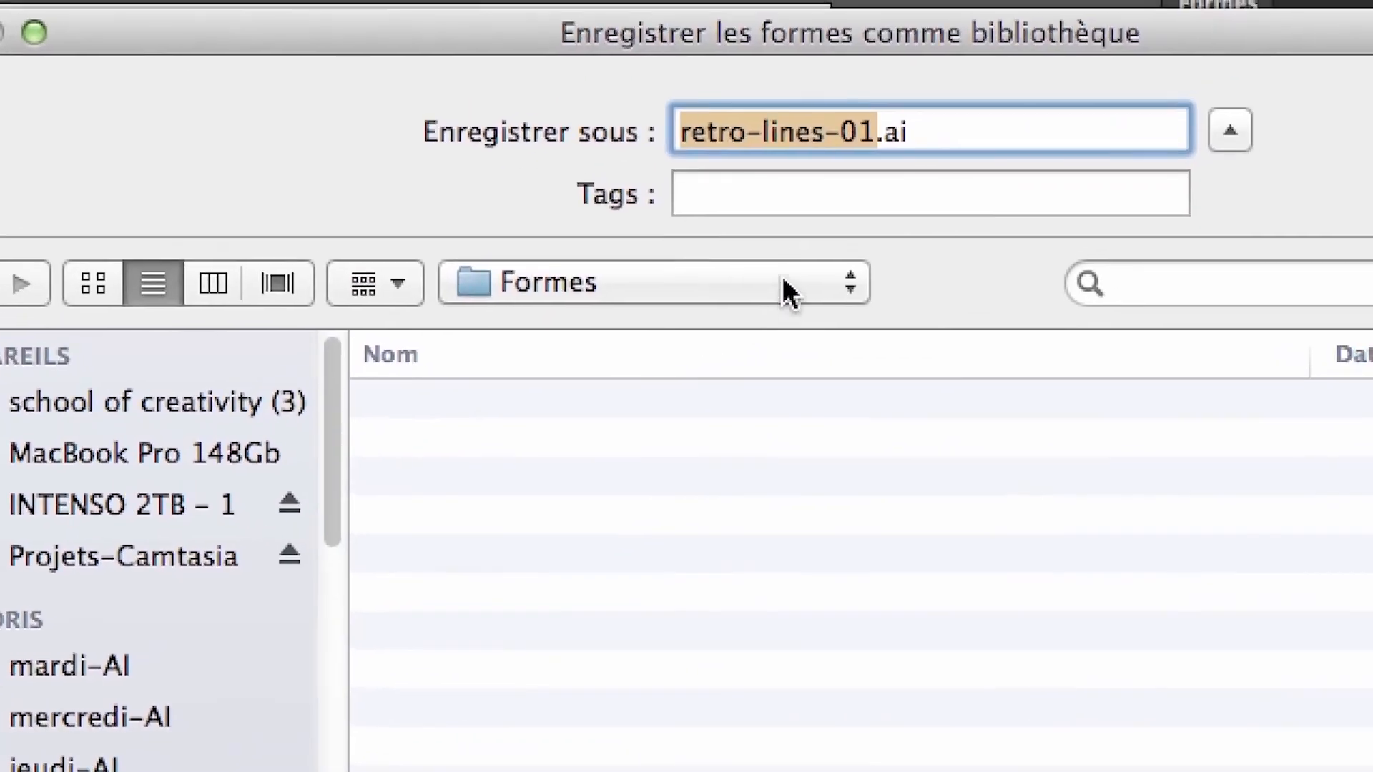
click(784, 280)
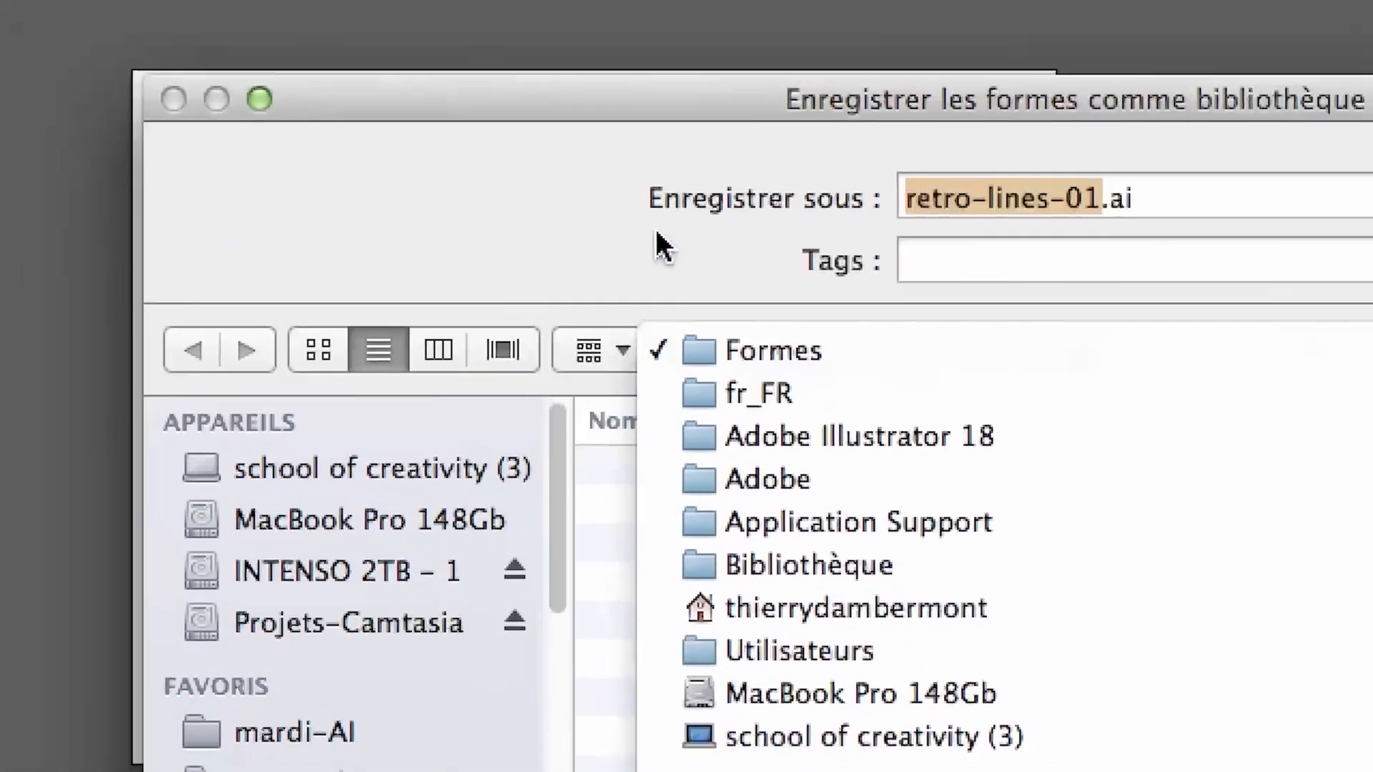
click(656, 231)
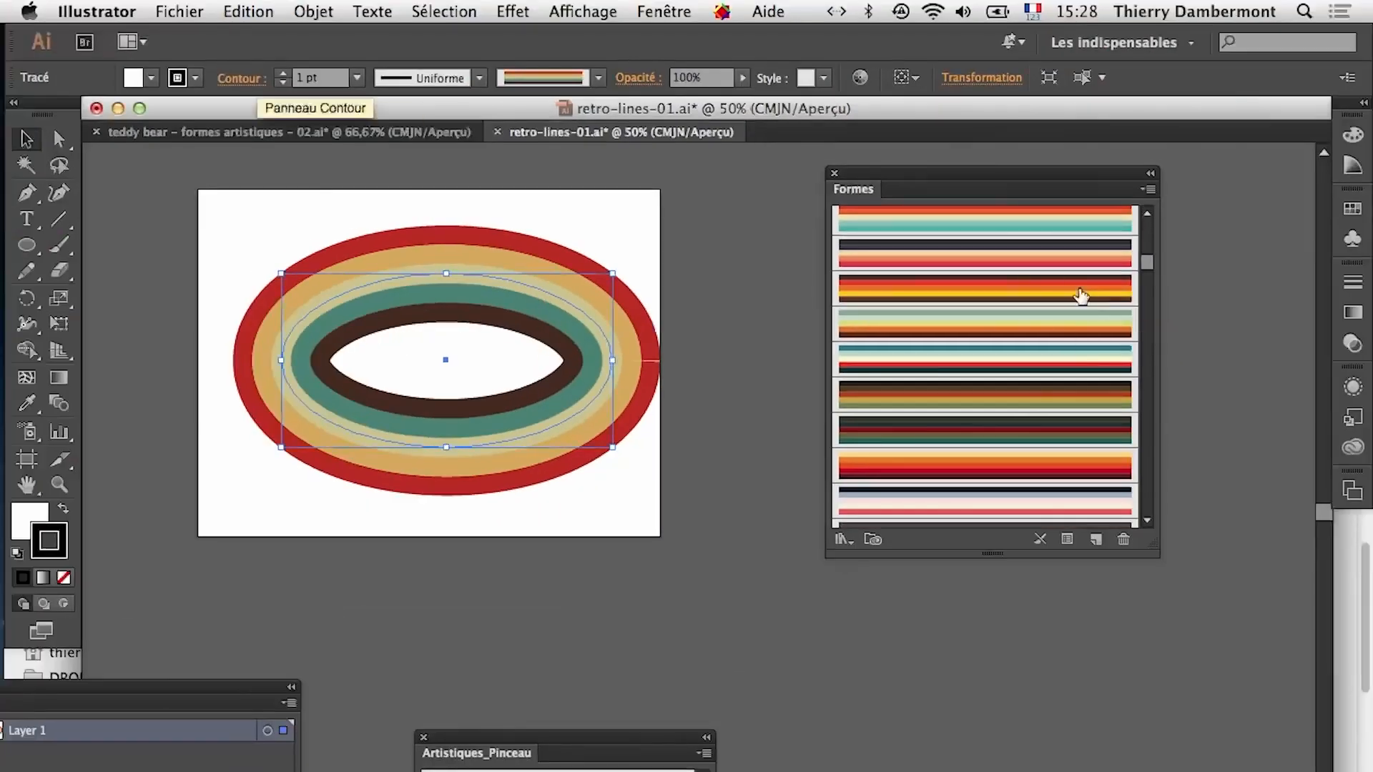
Load the user brush library retro-lines-01 in the teddy bear – formes artistiques – 02.ai document
click(251, 131)
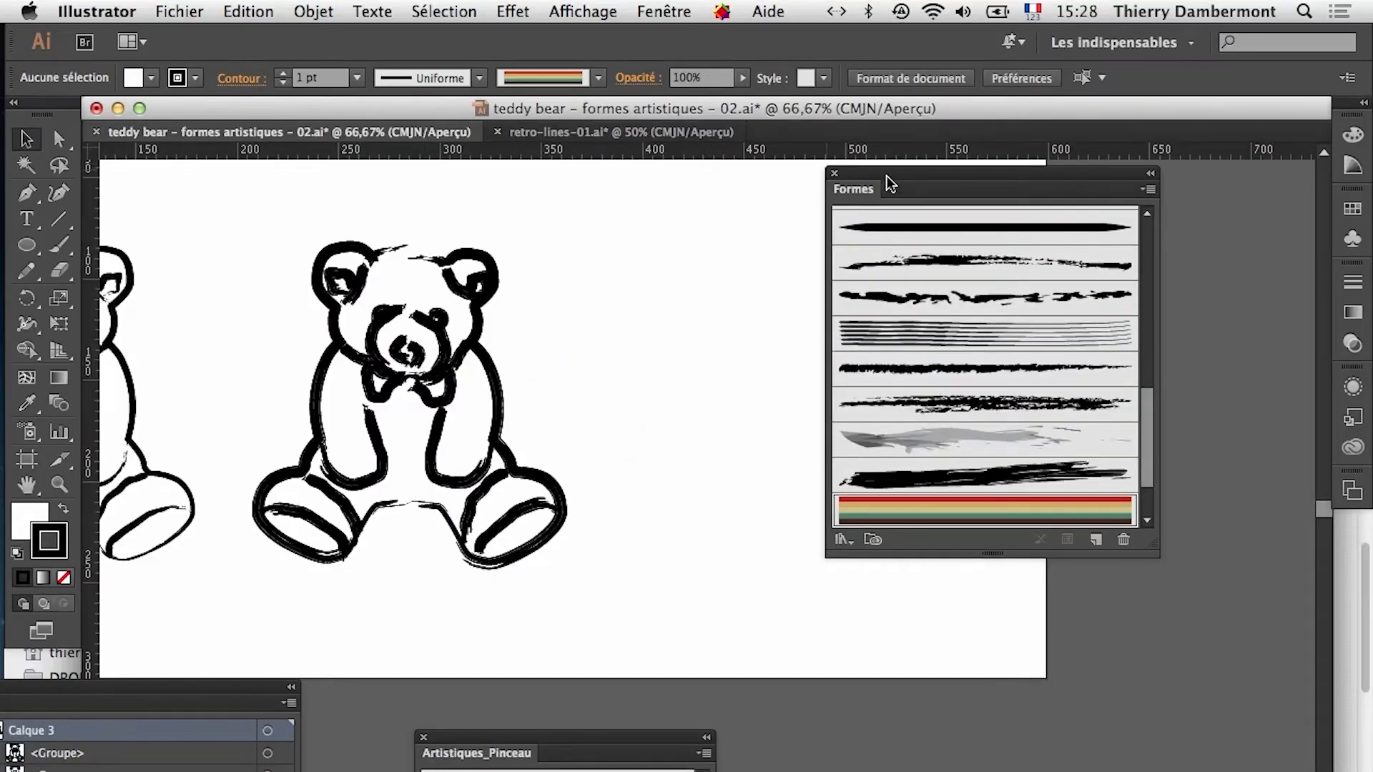
mouse_move(886, 175)
mouse_down()
mouse_move(849, 193)
mouse_move(1057, 191)
mouse_move(1033, 177)
mouse_move(893, 179)
mouse_up()
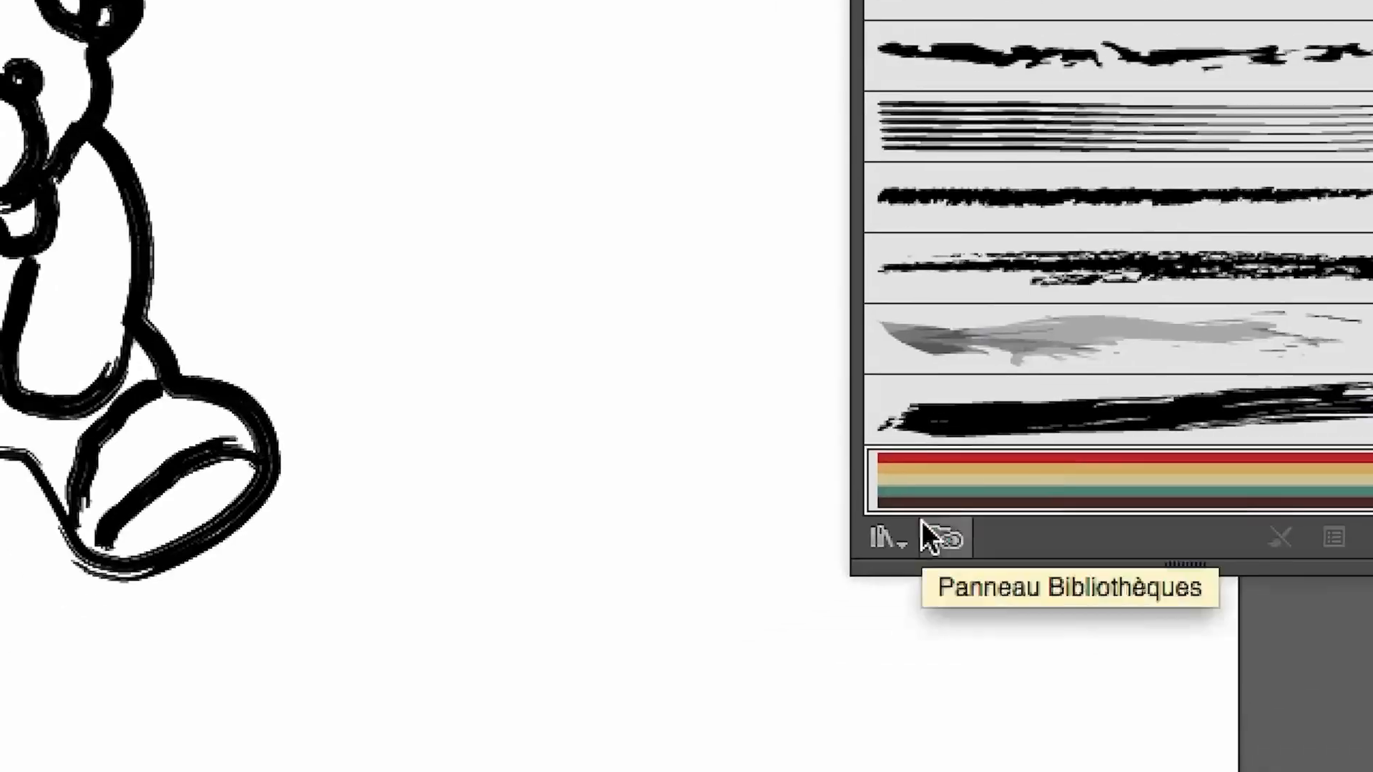
click(744, 609)
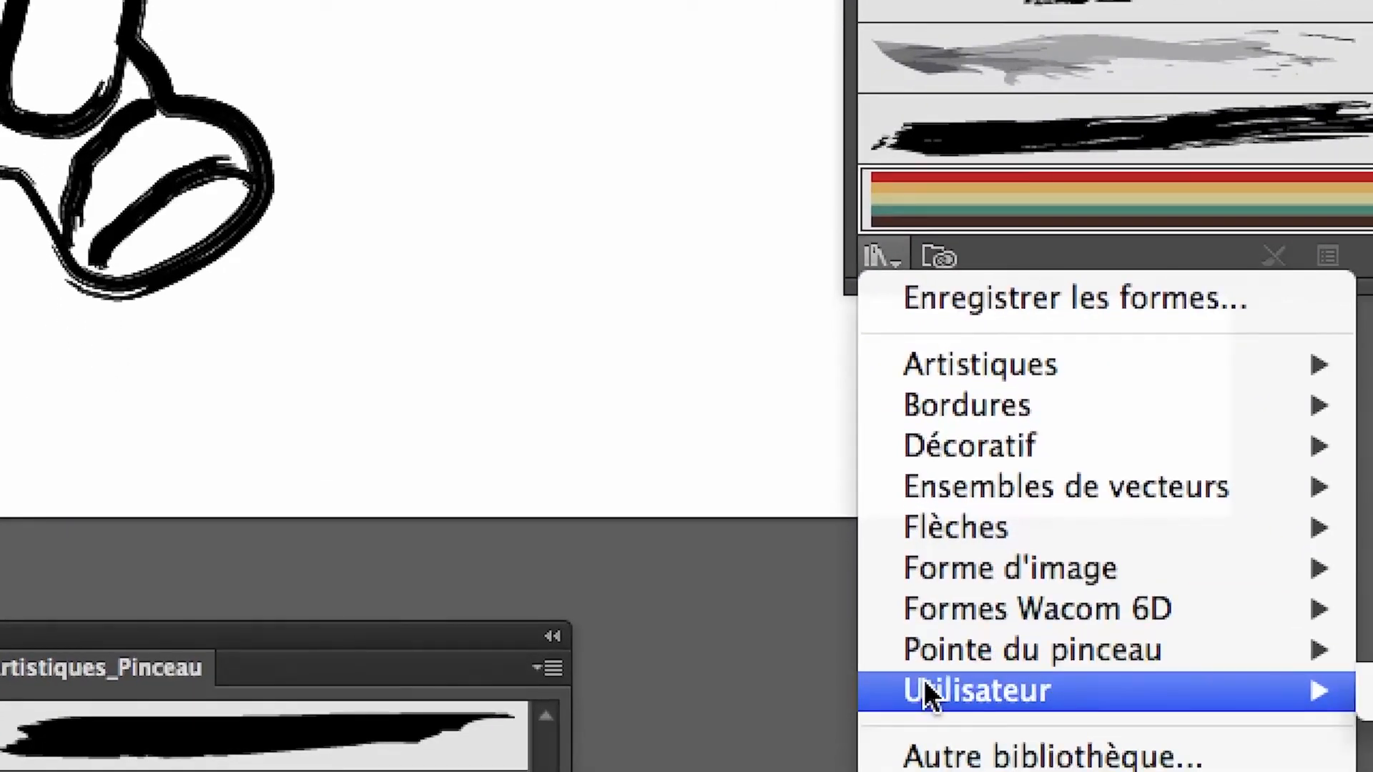
mouse_move(1087, 694)
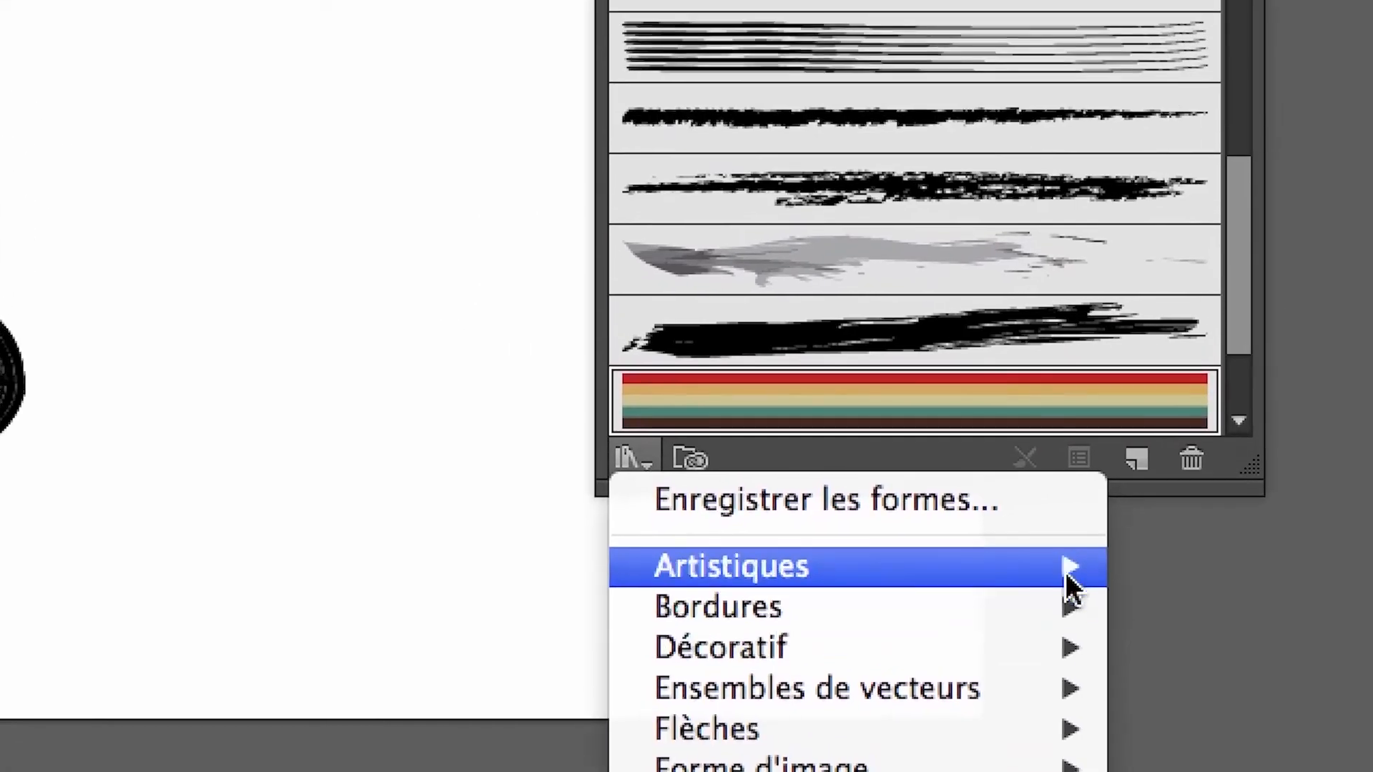
mouse_move(933, 361)
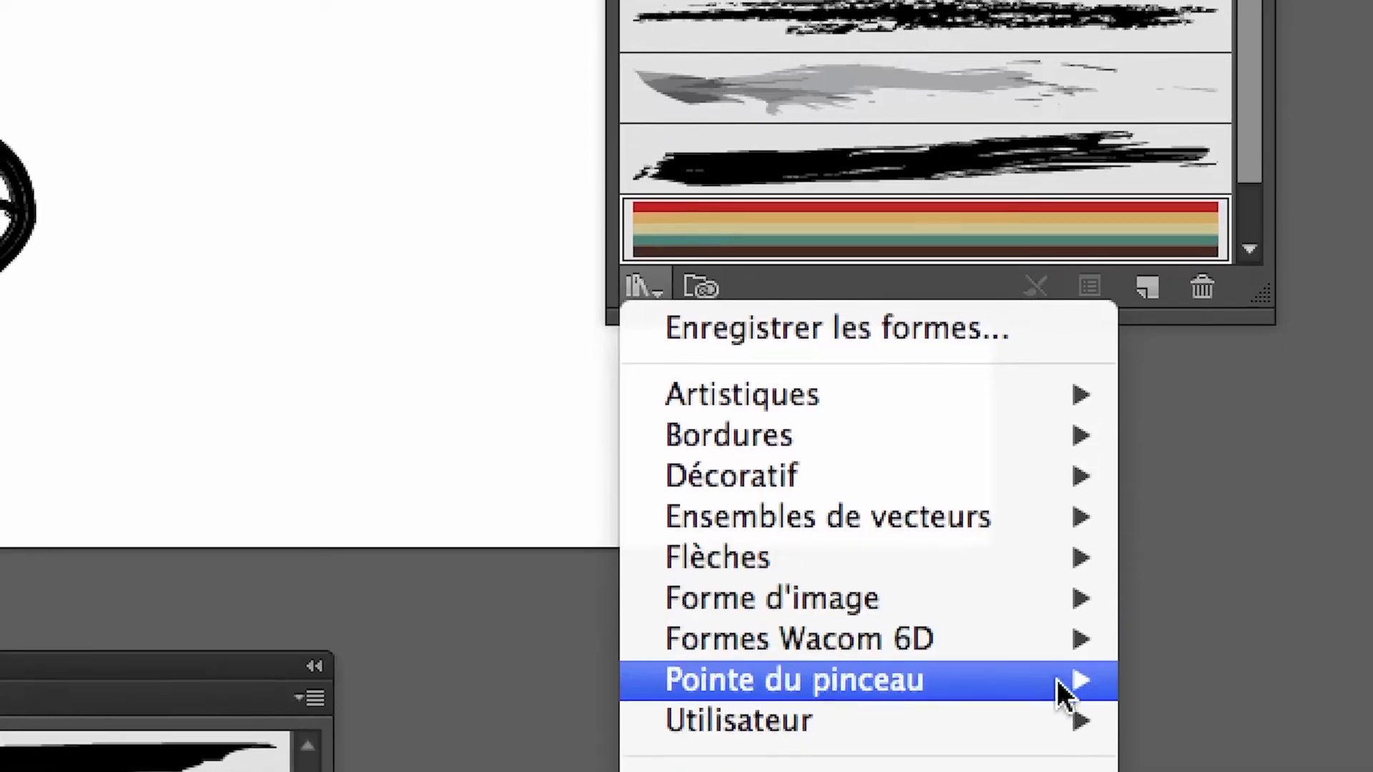
mouse_move(1070, 720)
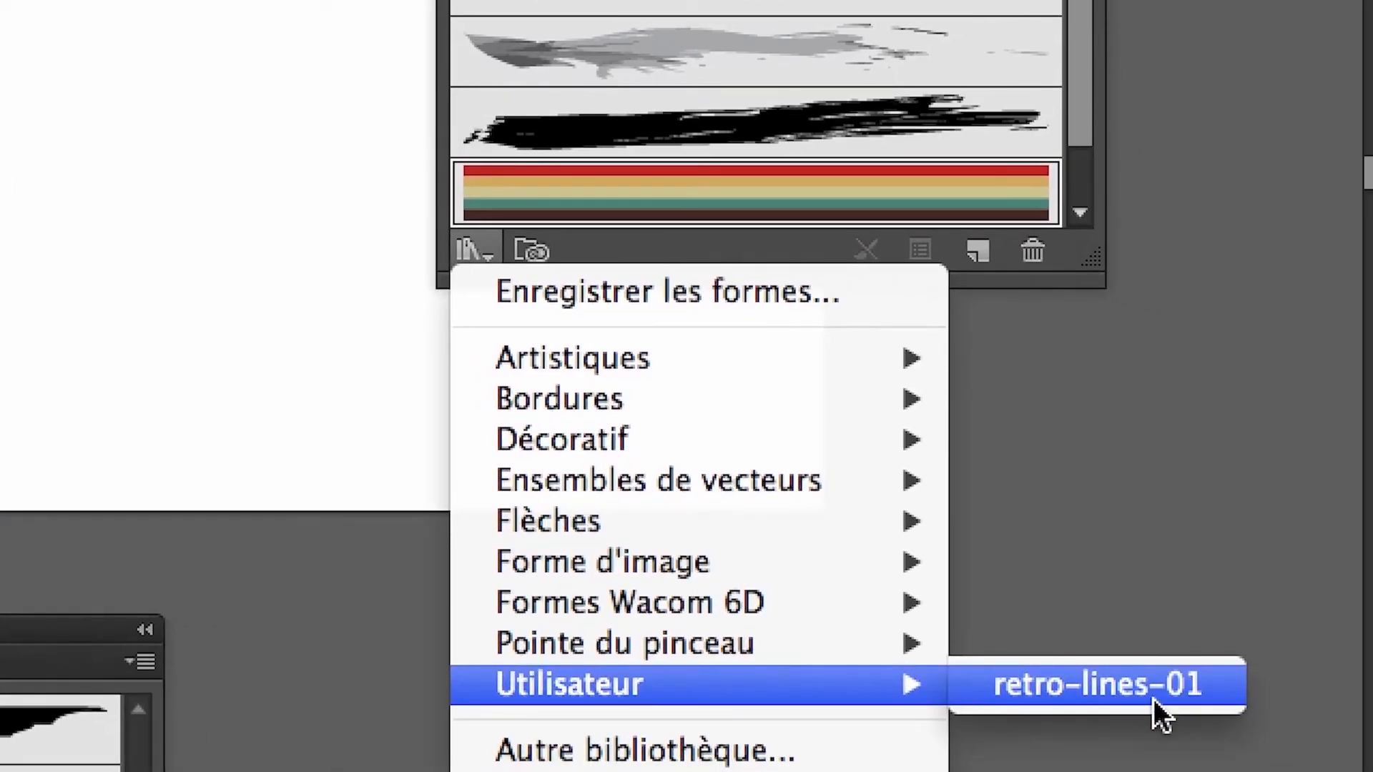
click(1152, 698)
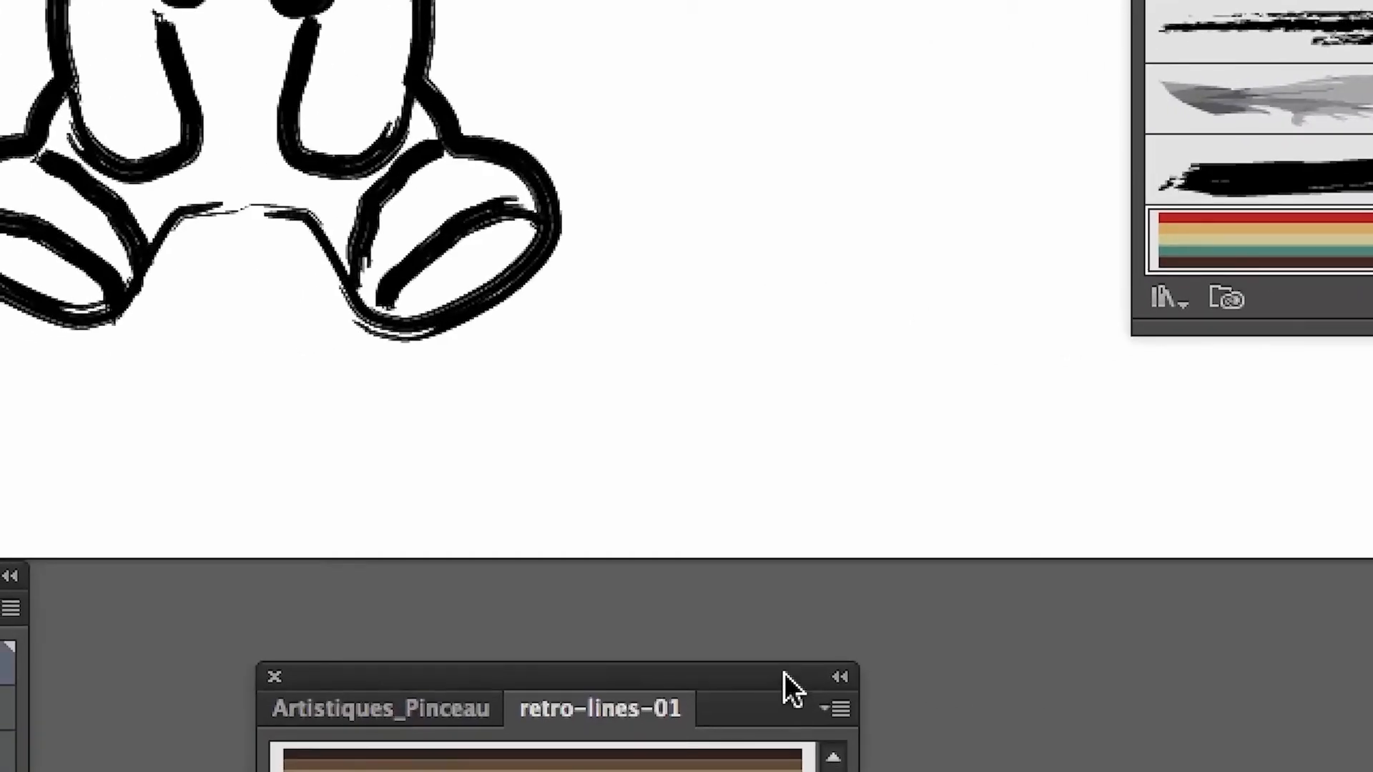
Resize the retro-lines-01 library panel, place it below the Formes panel clear of the artwork, and select the complete right-hand teddy bear
drag(783, 672, 891, 290)
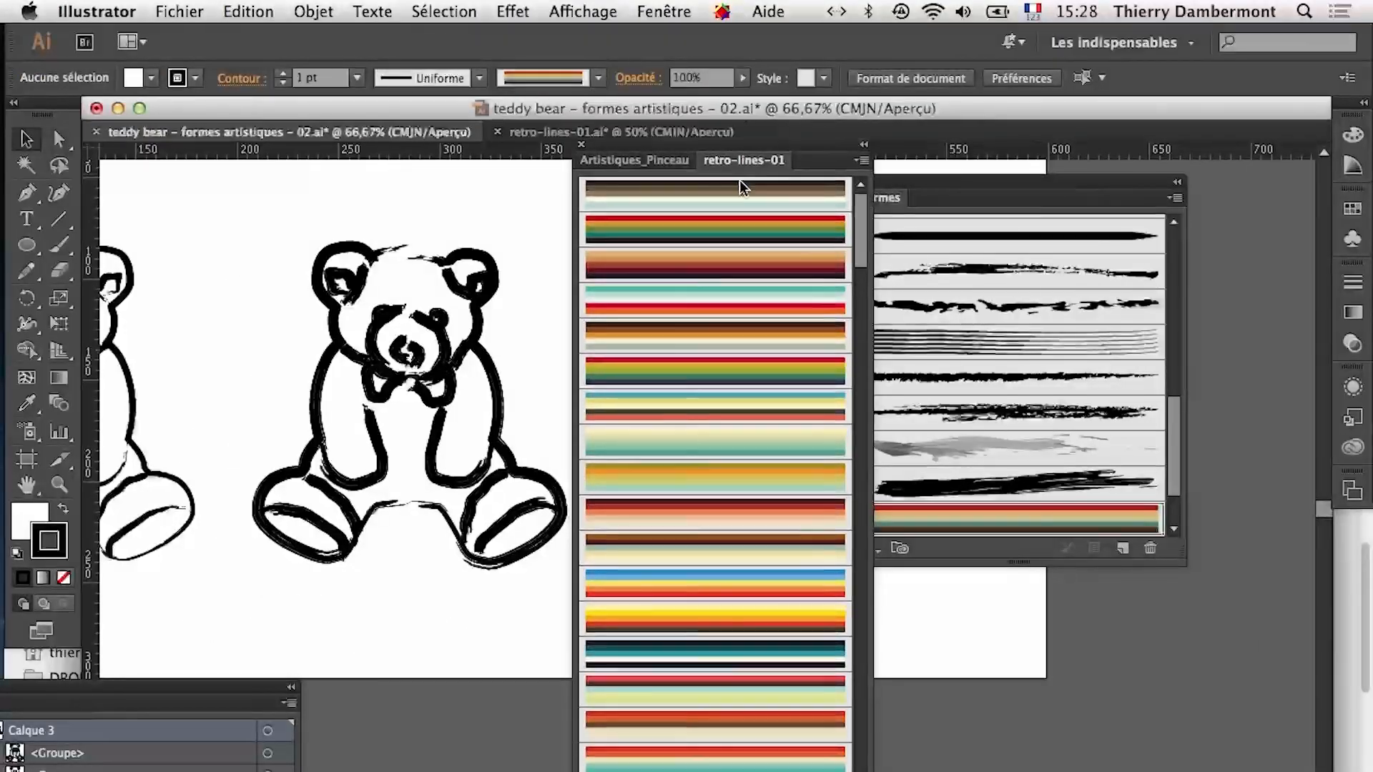
drag(741, 180, 746, 116)
drag(874, 771, 1004, 529)
mouse_move(761, 96)
mouse_down()
mouse_move(741, 160)
mouse_move(570, 288)
mouse_move(615, 450)
mouse_move(732, 385)
mouse_move(891, 526)
mouse_move(787, 546)
mouse_up()
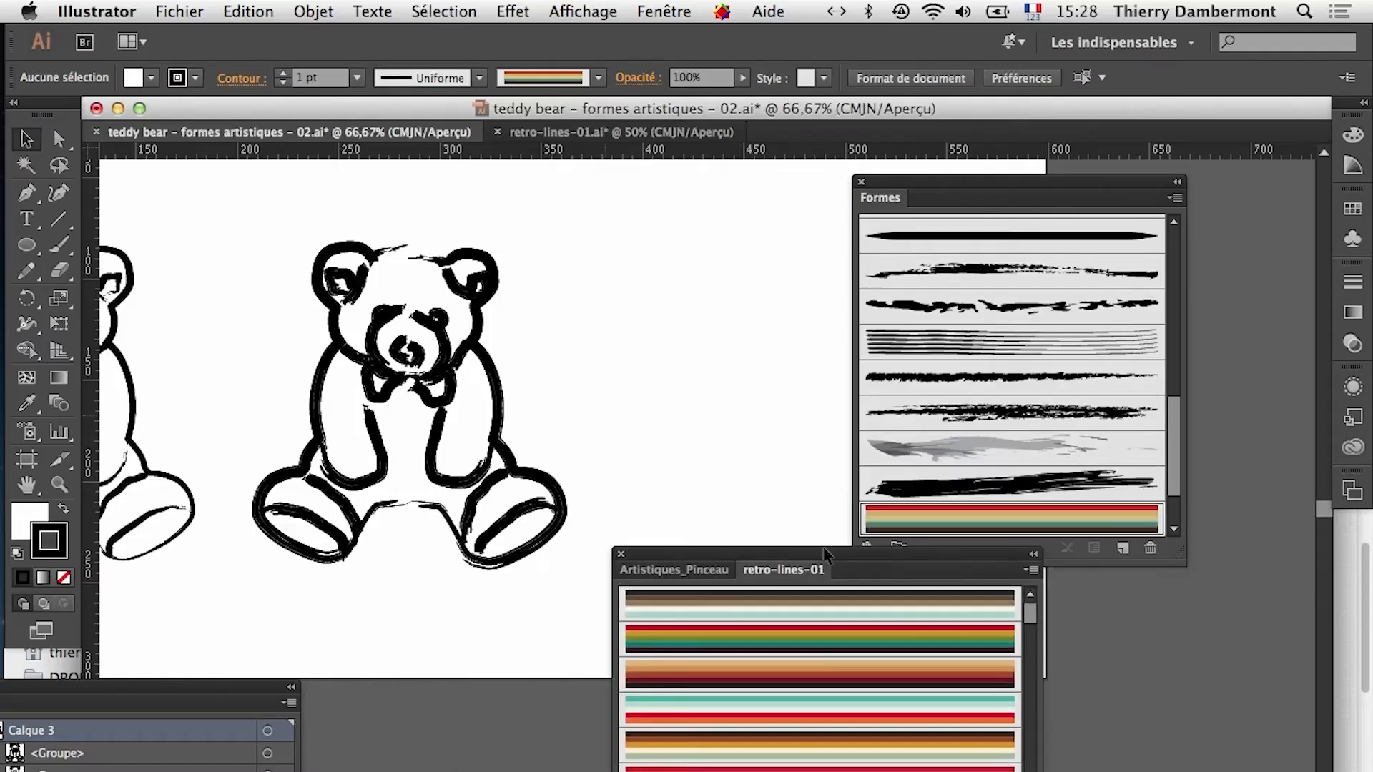
mouse_move(251, 219)
mouse_down()
mouse_move(653, 612)
mouse_move(647, 599)
mouse_up()
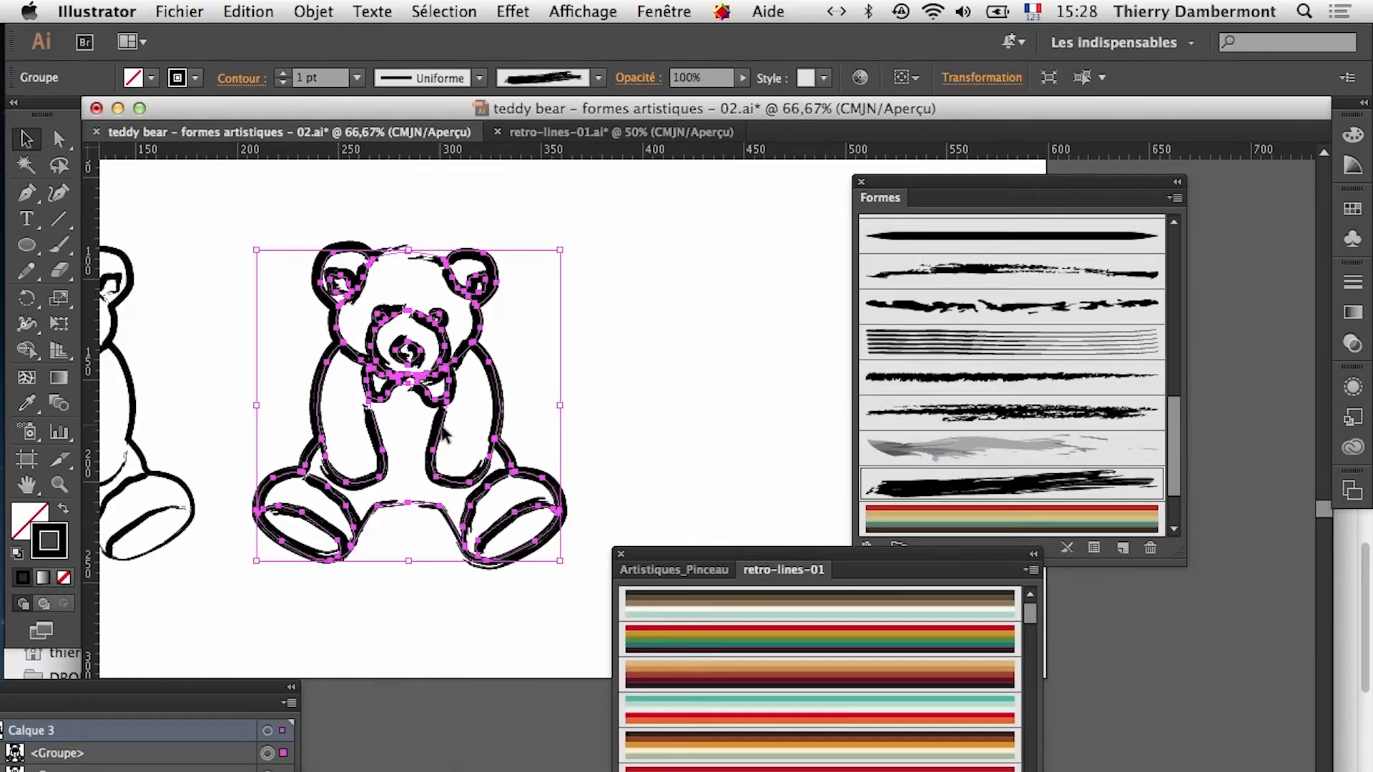
Duplicate the selected teddy bear into the empty artboard area to its right
drag(465, 438, 790, 436)
scroll(790, 436, right, 5)
scroll(790, 436, down, 1)
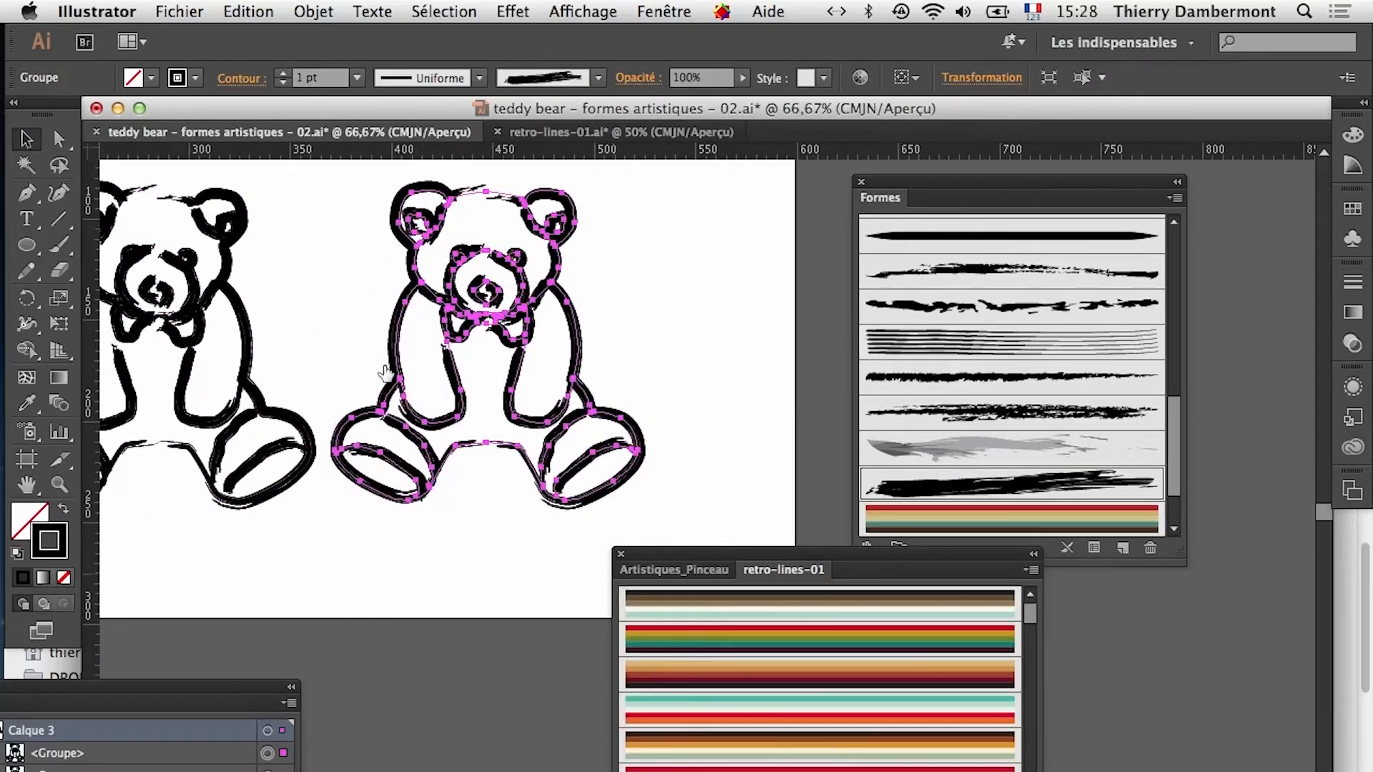
Try several striped retro-lines-01 brushes on the copied bear, including Art Brush 2 and Art Brush 7
click(789, 638)
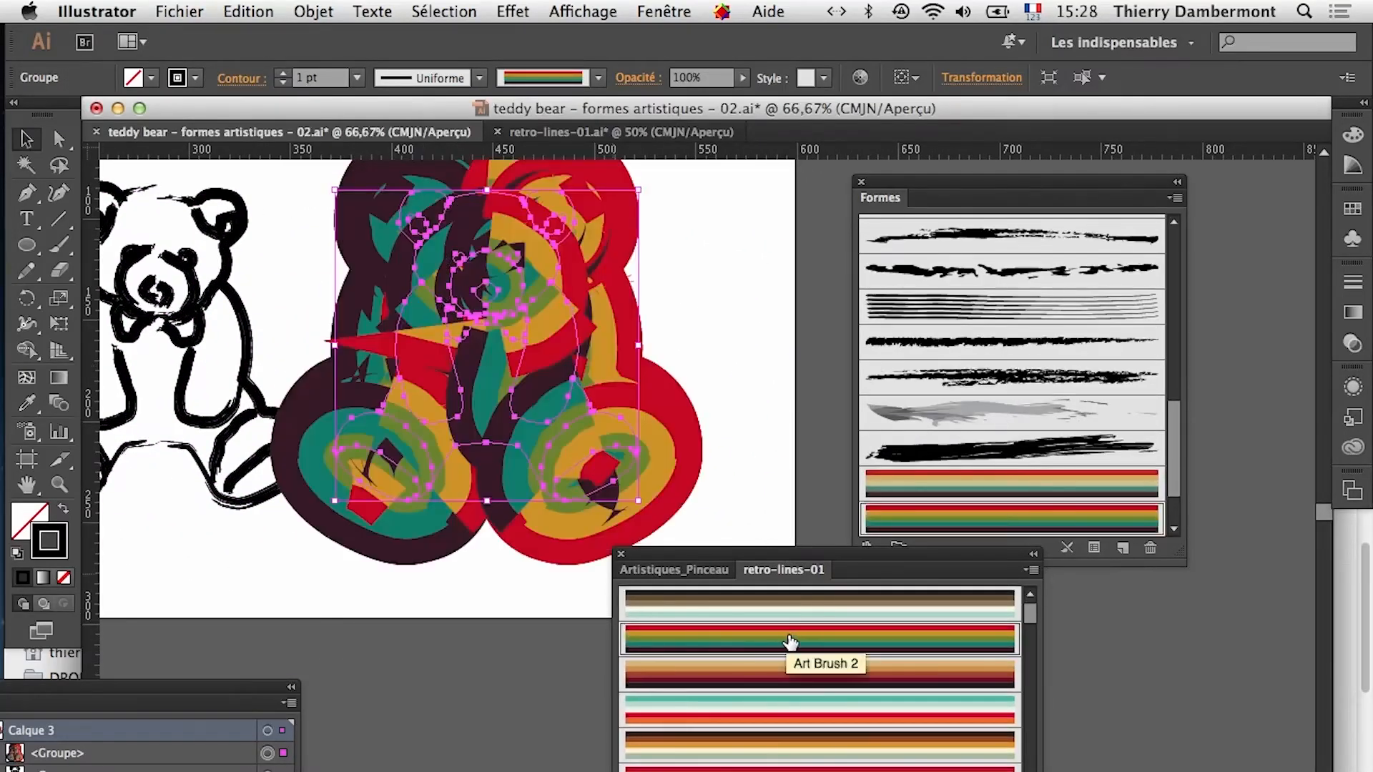
click(760, 562)
click(844, 513)
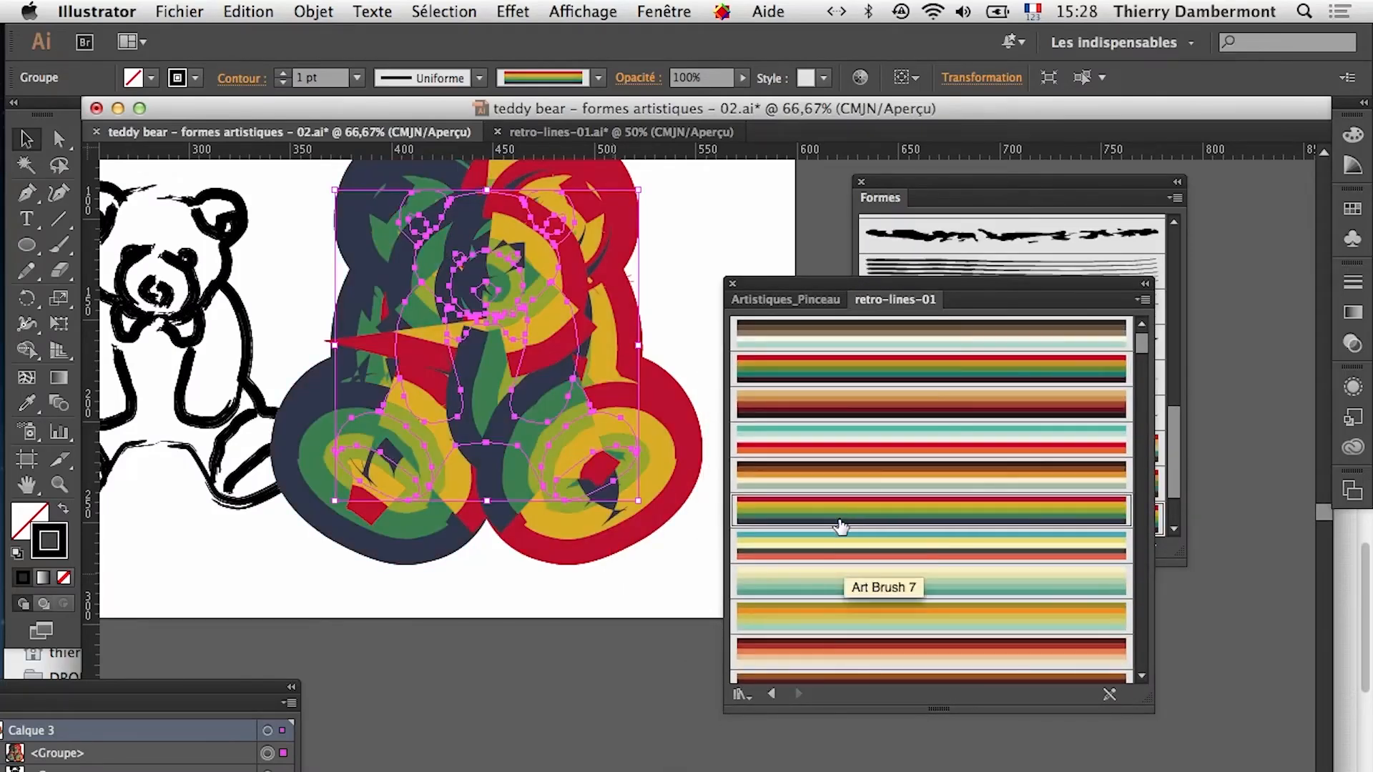
click(846, 579)
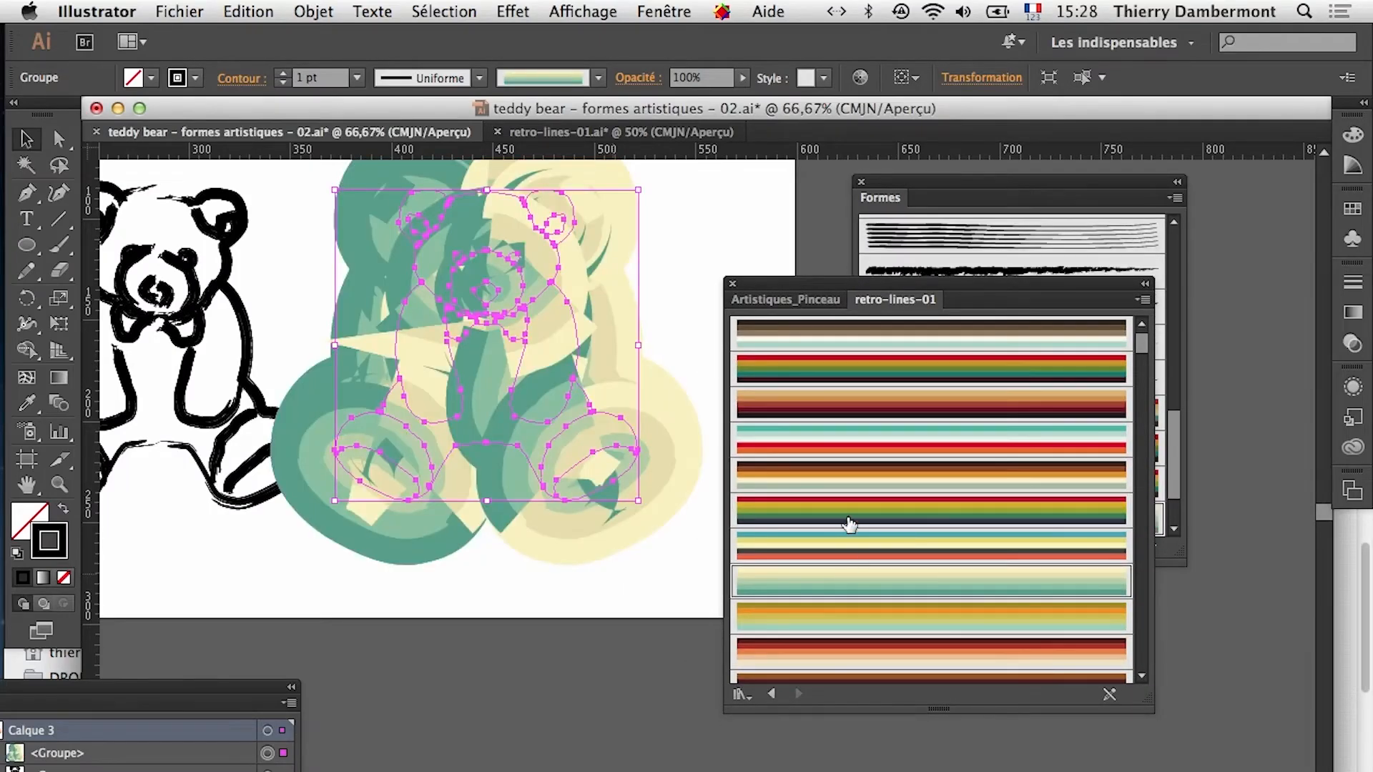
click(837, 473)
click(834, 413)
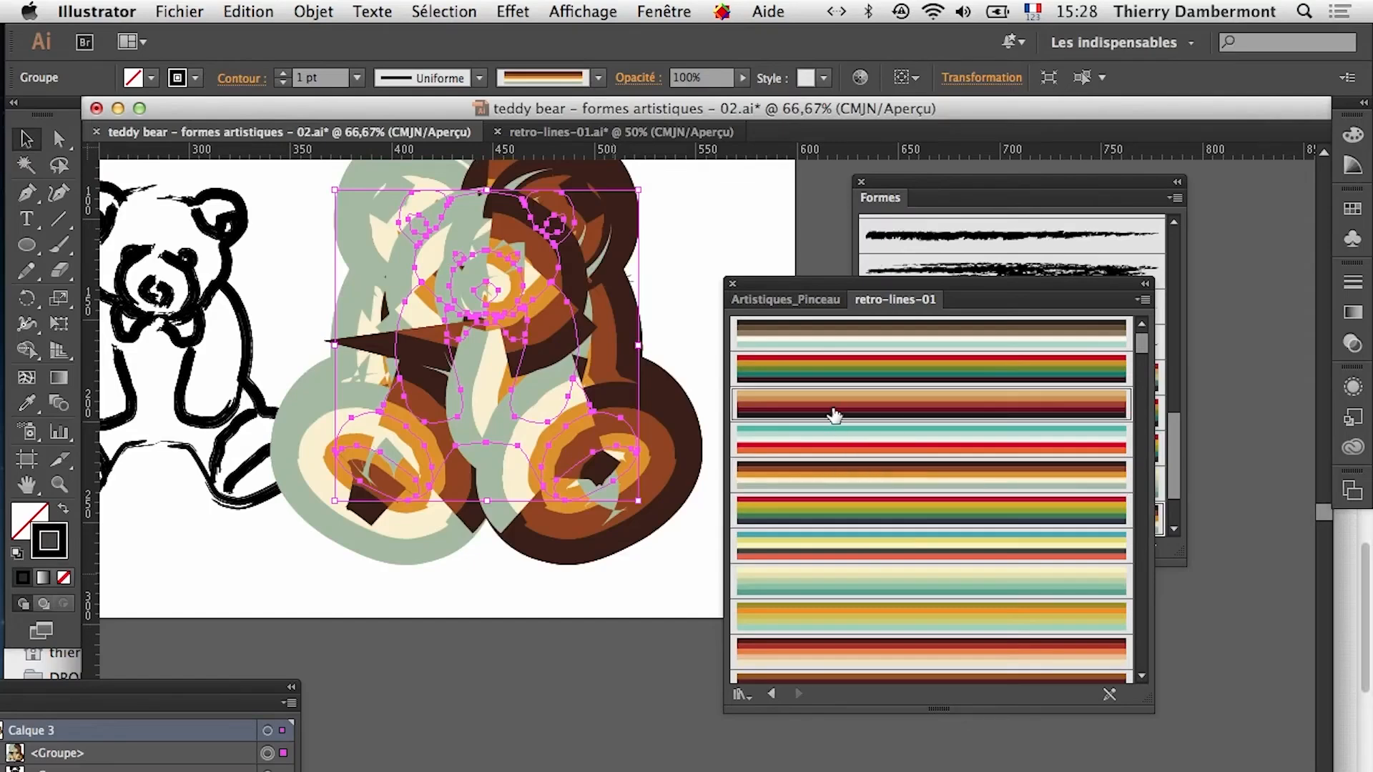
click(841, 368)
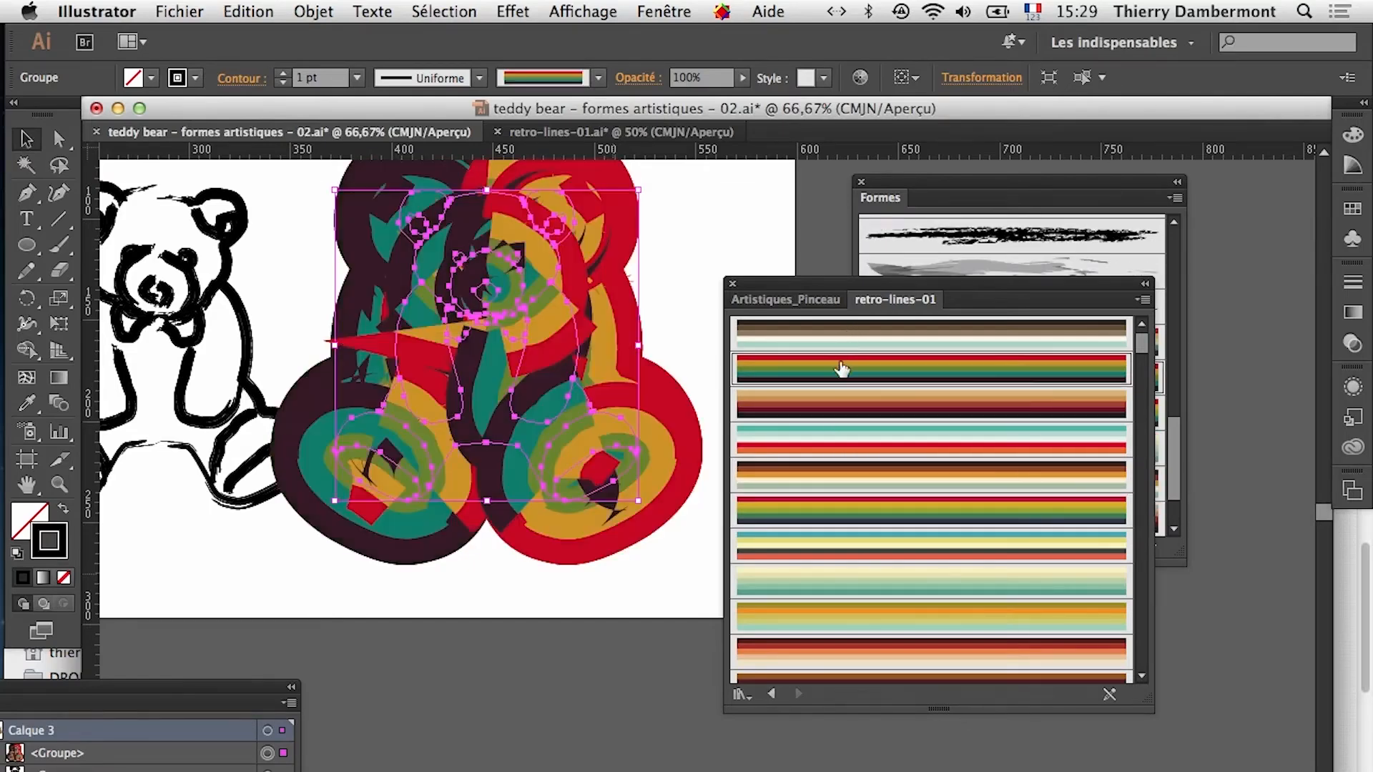
Arrange a narrower, taller retro-lines-01 panel beside the Formes panel and apply the blue, yellow and red brush to the copied bear
drag(877, 287, 859, 281)
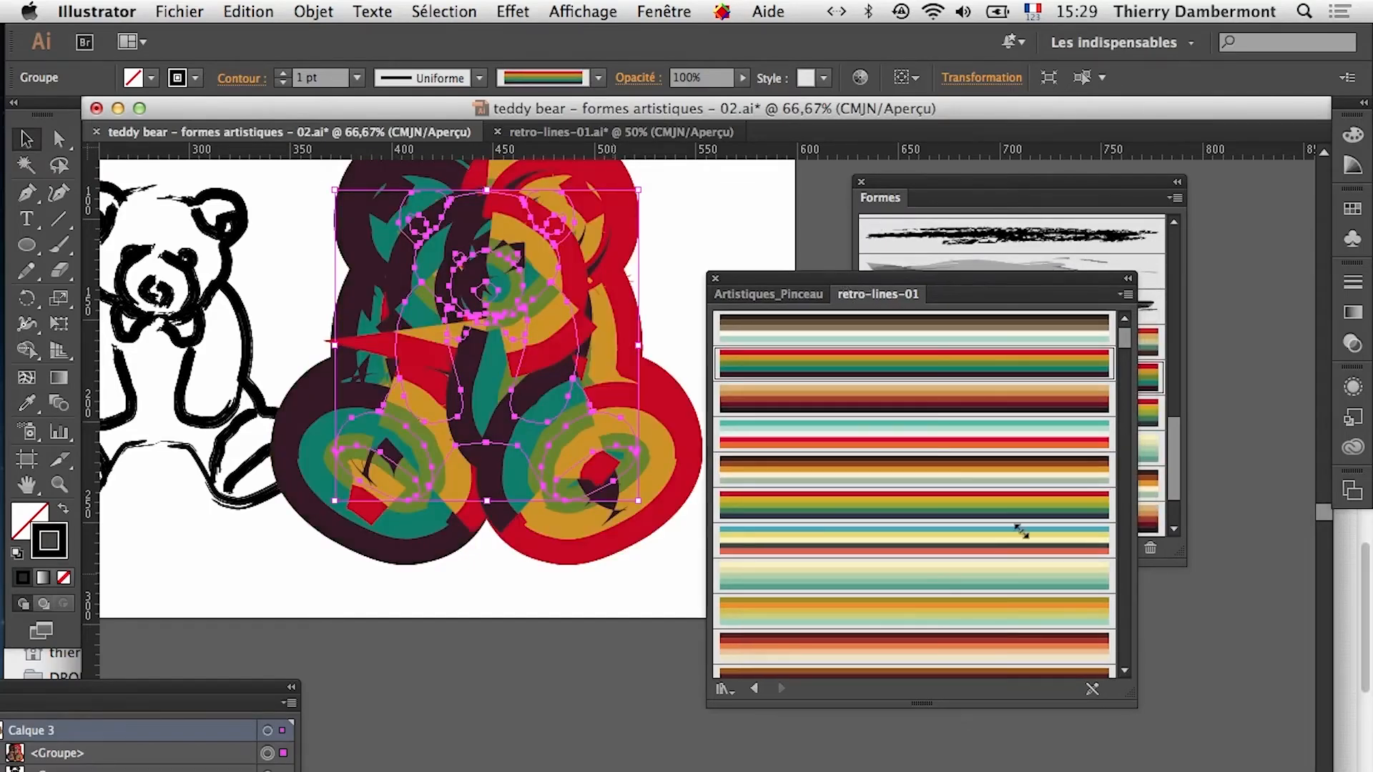
drag(1125, 696, 974, 763)
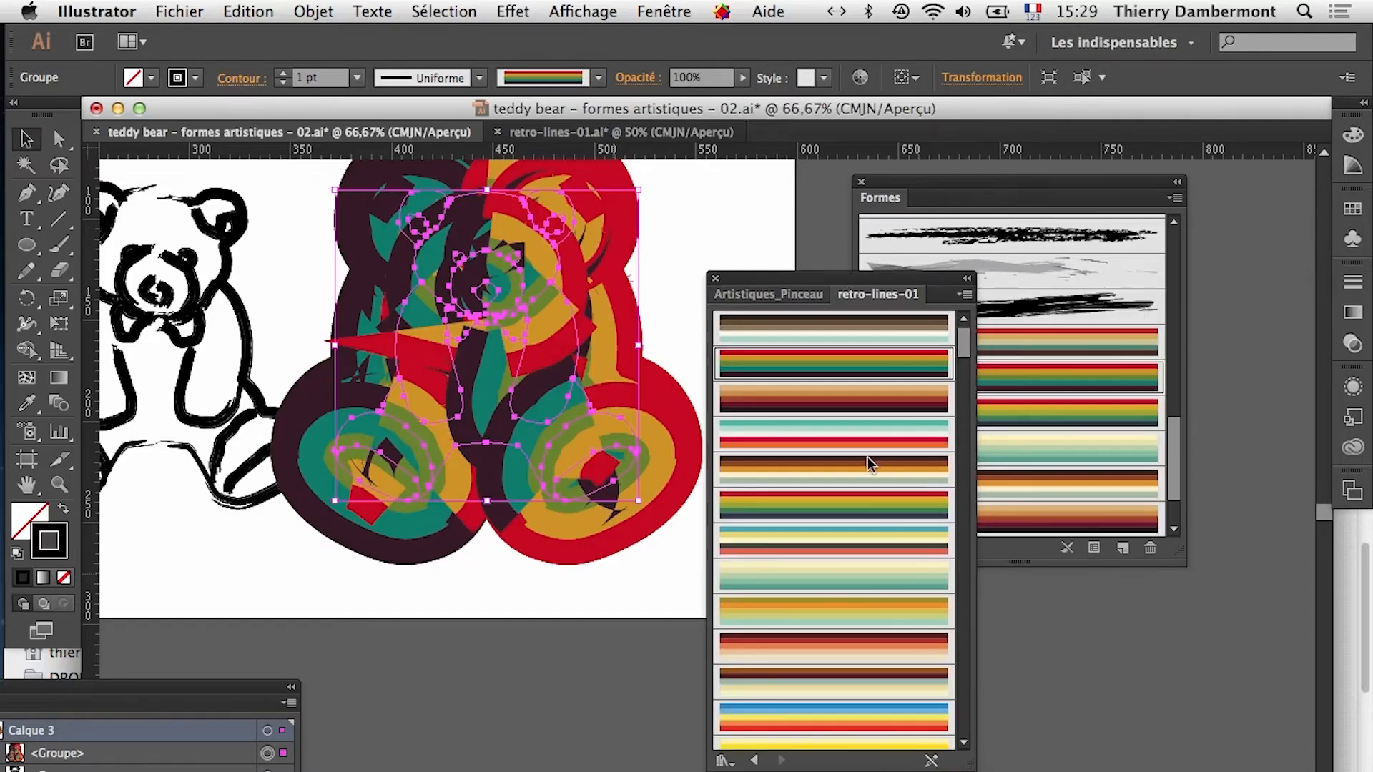
drag(814, 278, 796, 271)
drag(920, 200, 1075, 197)
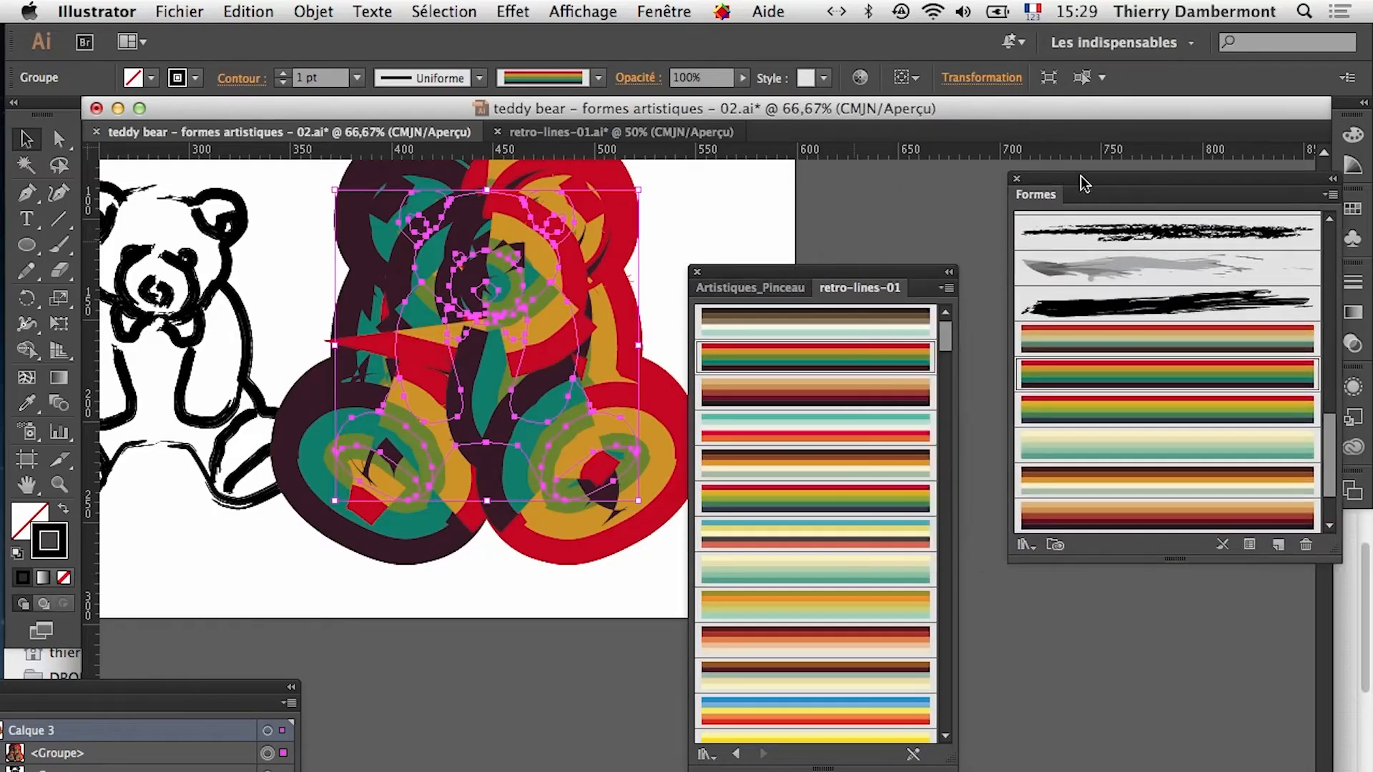
click(875, 711)
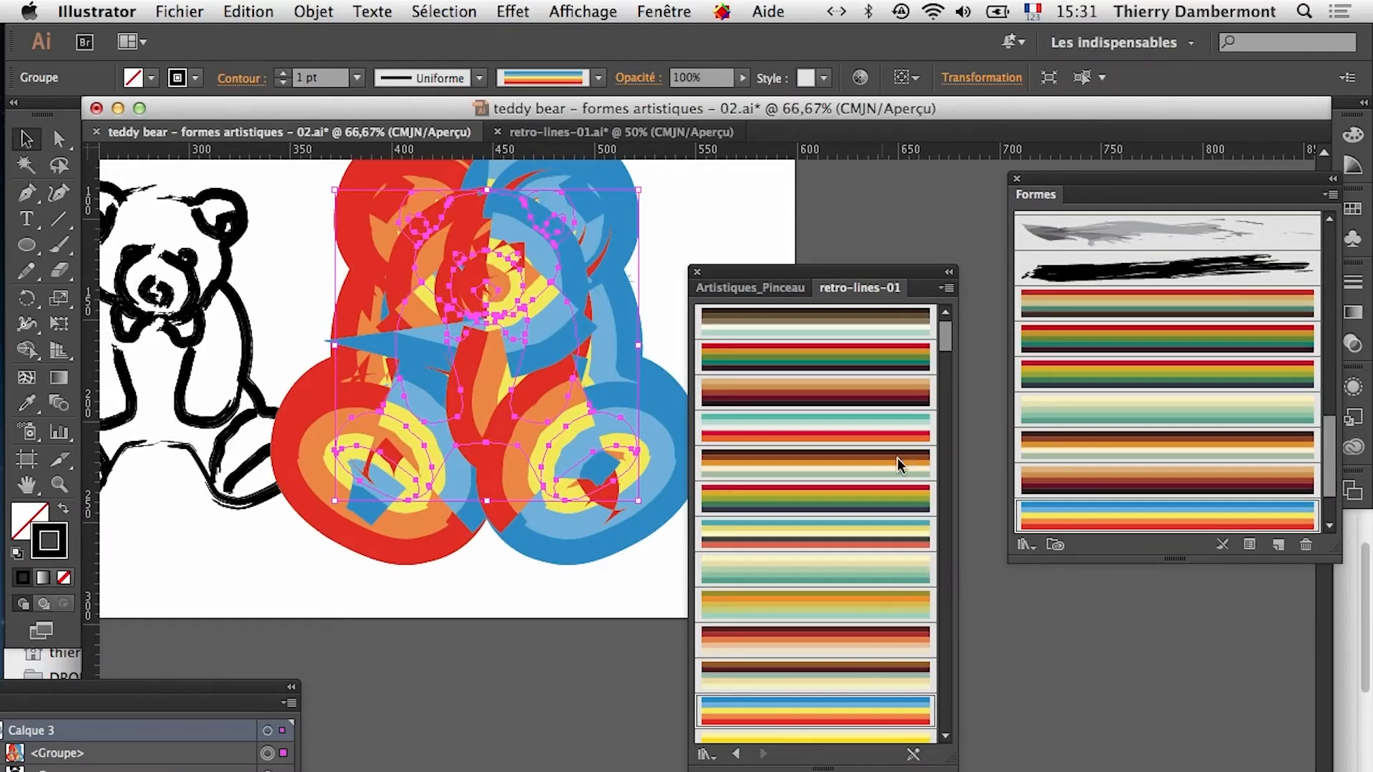
Move the striped bear about 40 mm to the right and reposition the retro-lines-01 and Formes panels clear of most of the artwork
mouse_move(875, 273)
mouse_down()
mouse_move(878, 536)
mouse_move(881, 479)
mouse_move(904, 481)
mouse_up()
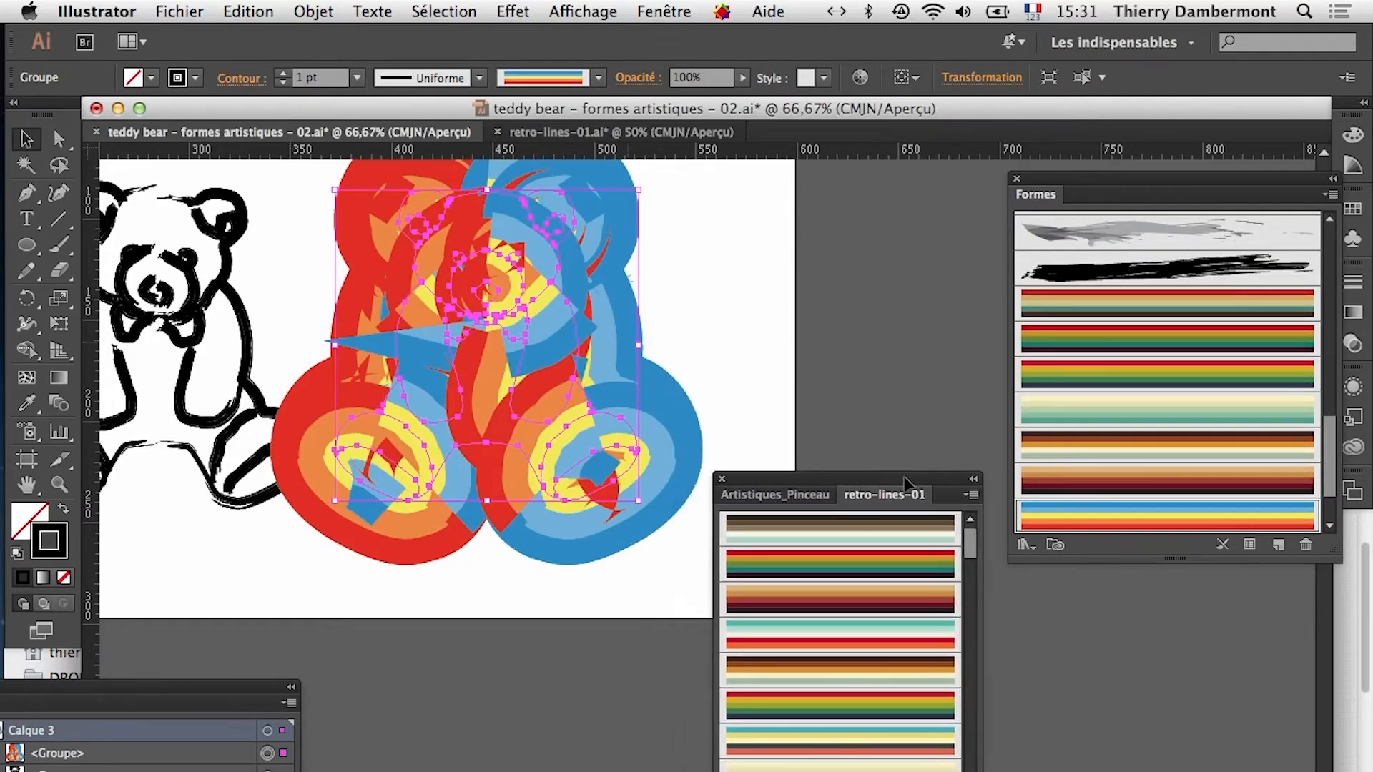
drag(529, 306, 593, 318)
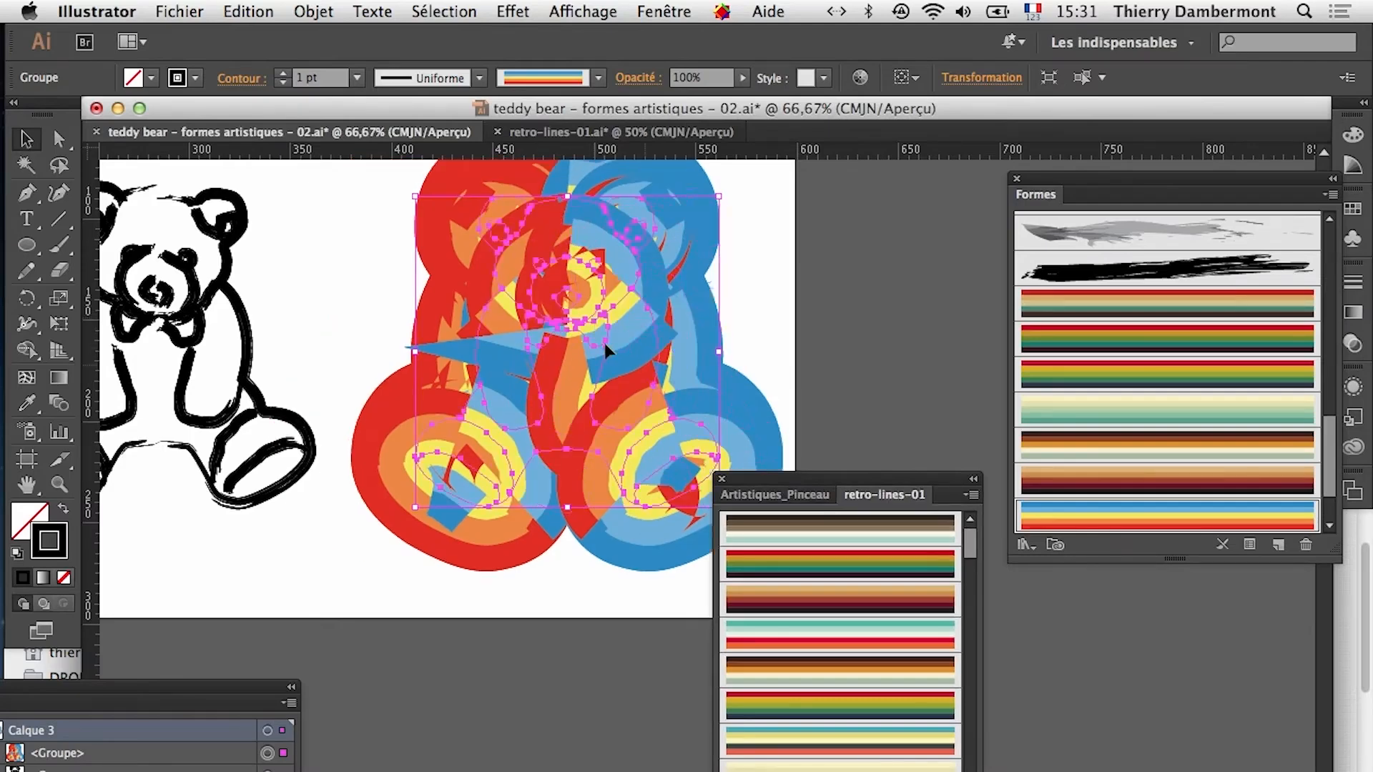
scroll(641, 344, up, 3)
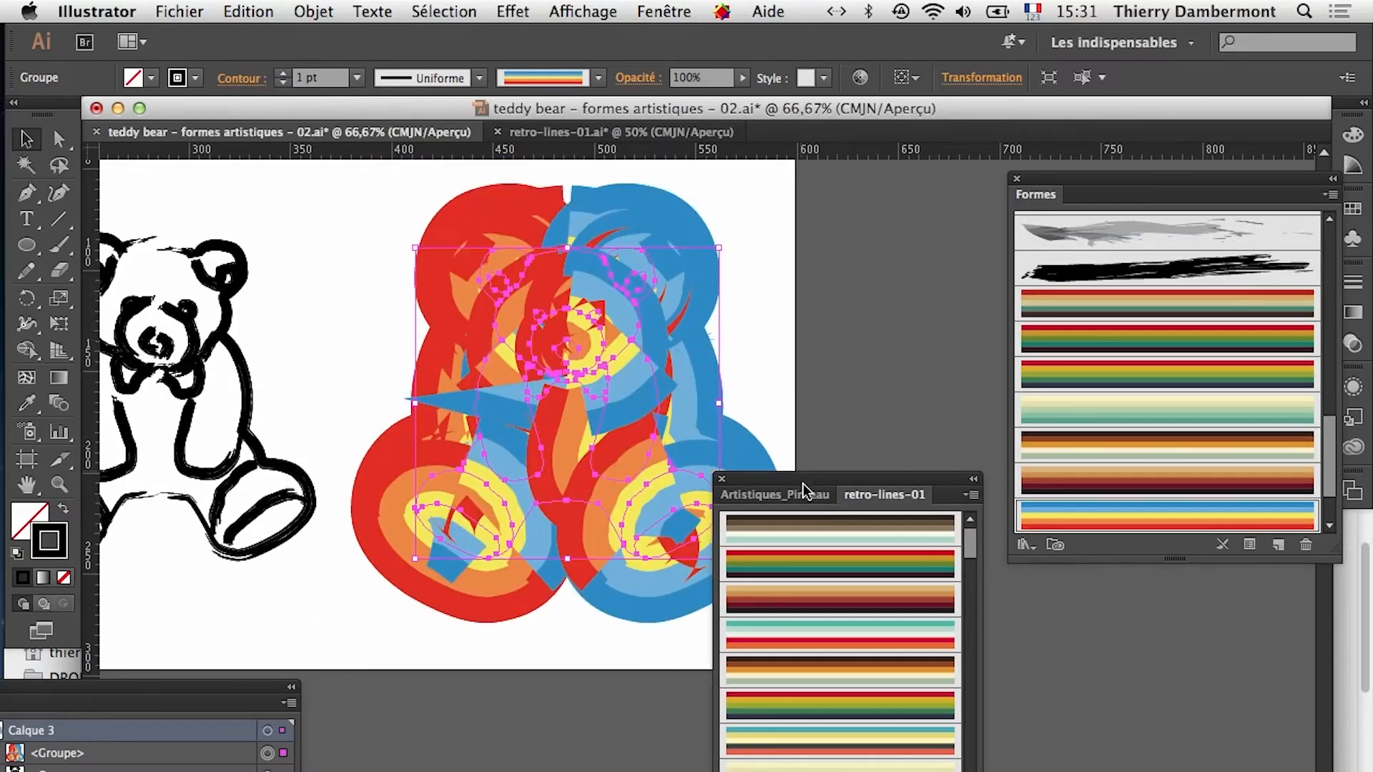
drag(804, 483, 885, 583)
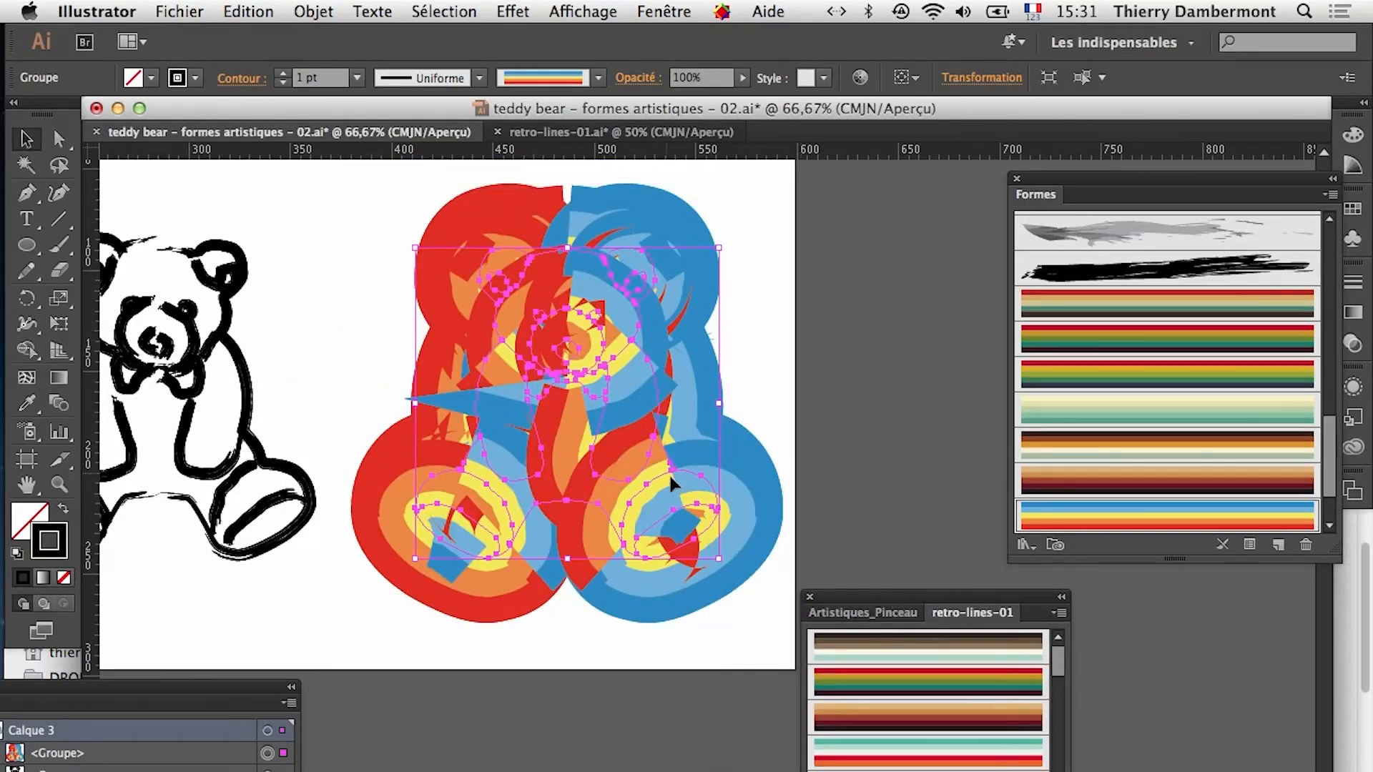
drag(1069, 178, 1057, 204)
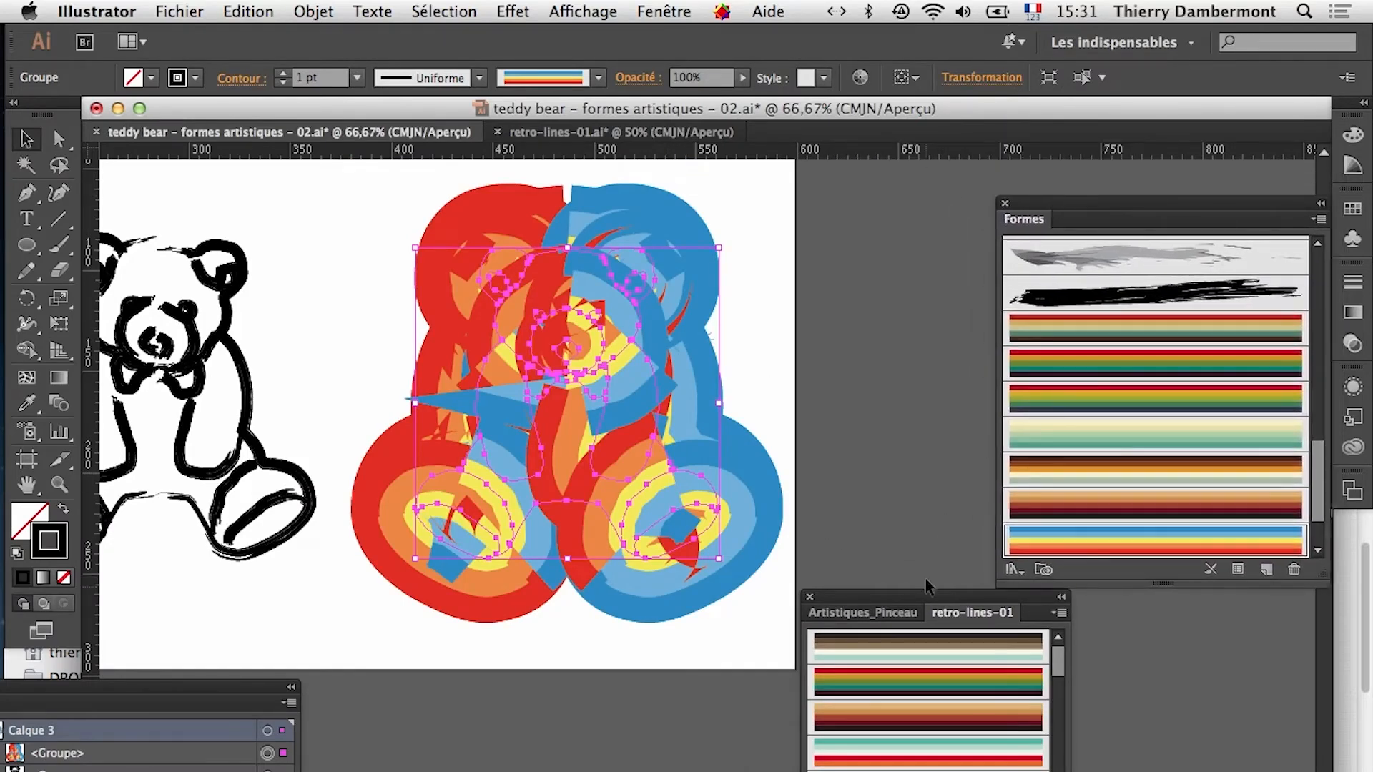
drag(926, 594, 771, 248)
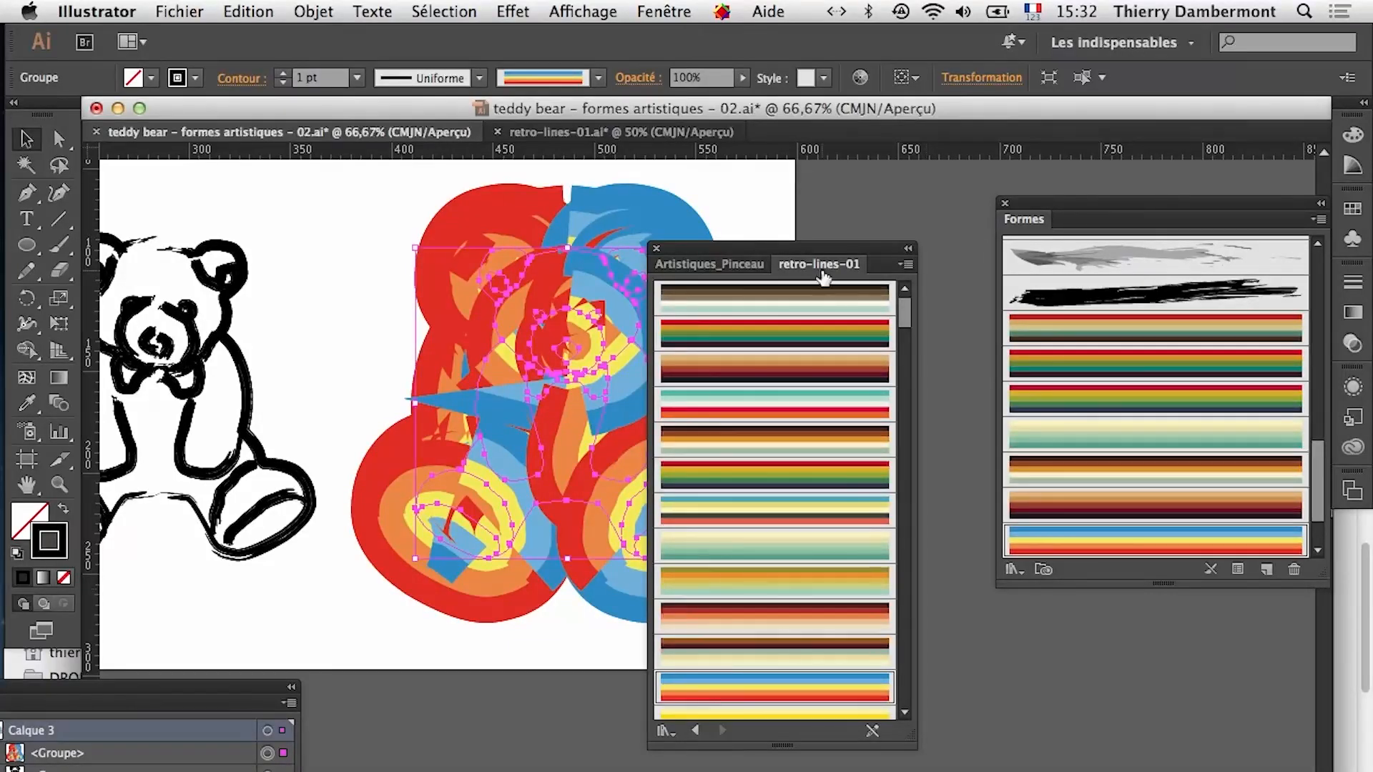
drag(833, 251, 921, 554)
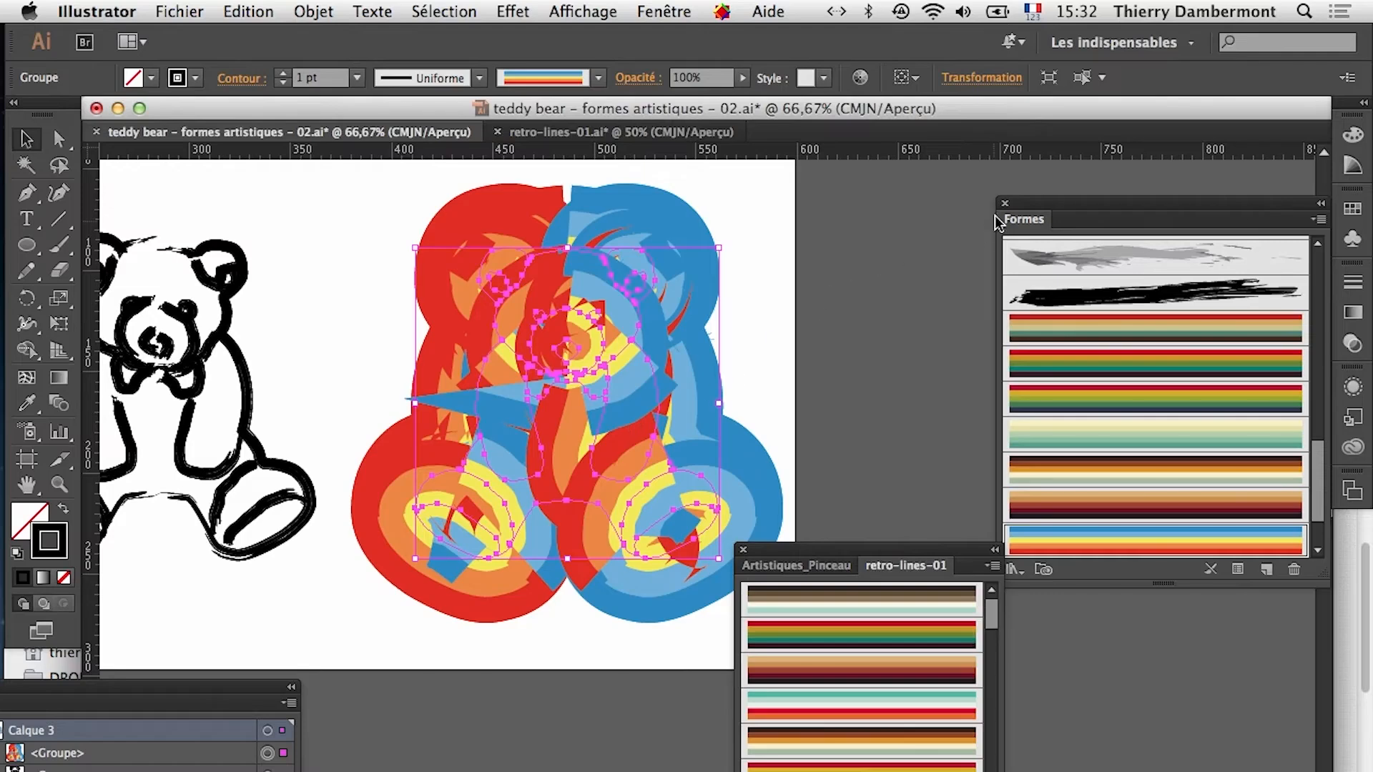
mouse_move(999, 221)
mouse_down()
mouse_move(841, 155)
mouse_move(868, 135)
mouse_up()
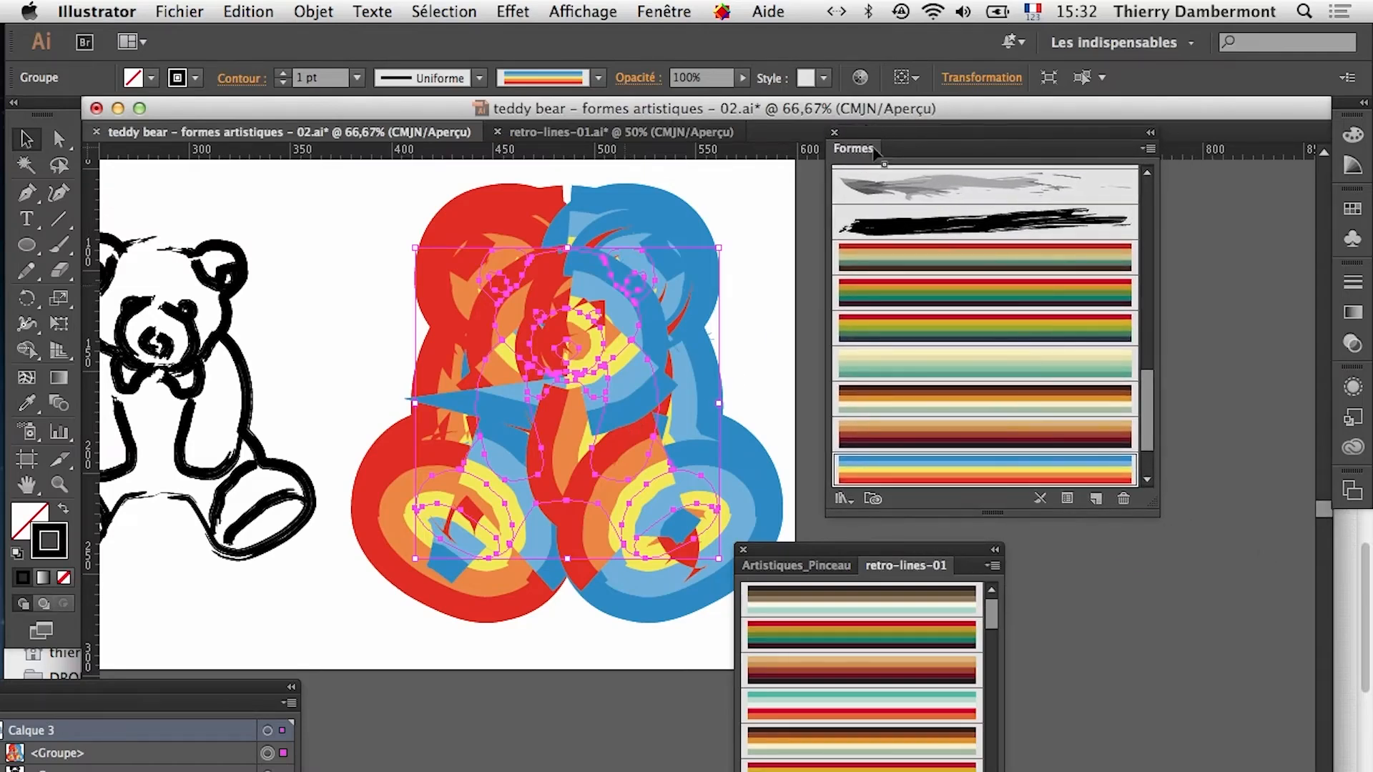
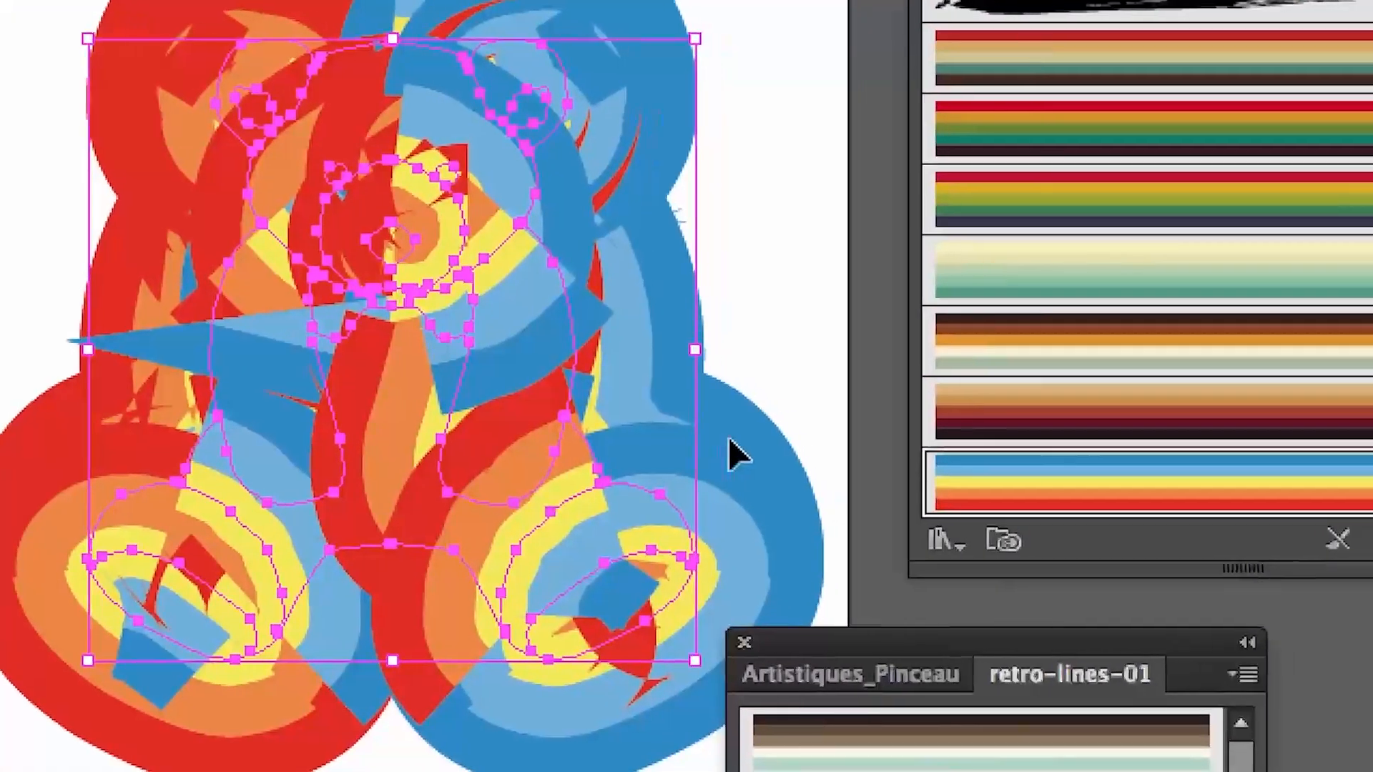
Lengthen the Formes panel and check the options of Art Brush 12, leaving them without changes
drag(1011, 481, 1030, 583)
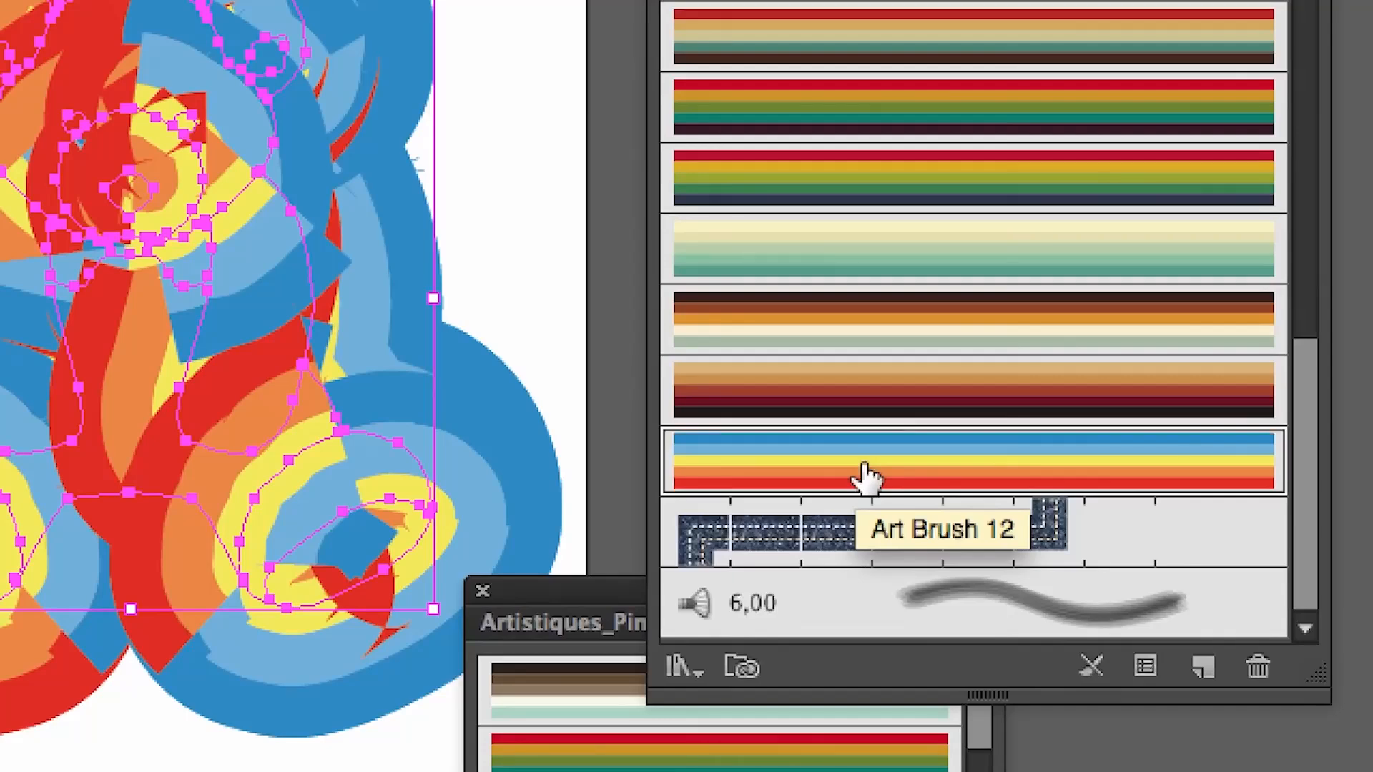
double_click(864, 478)
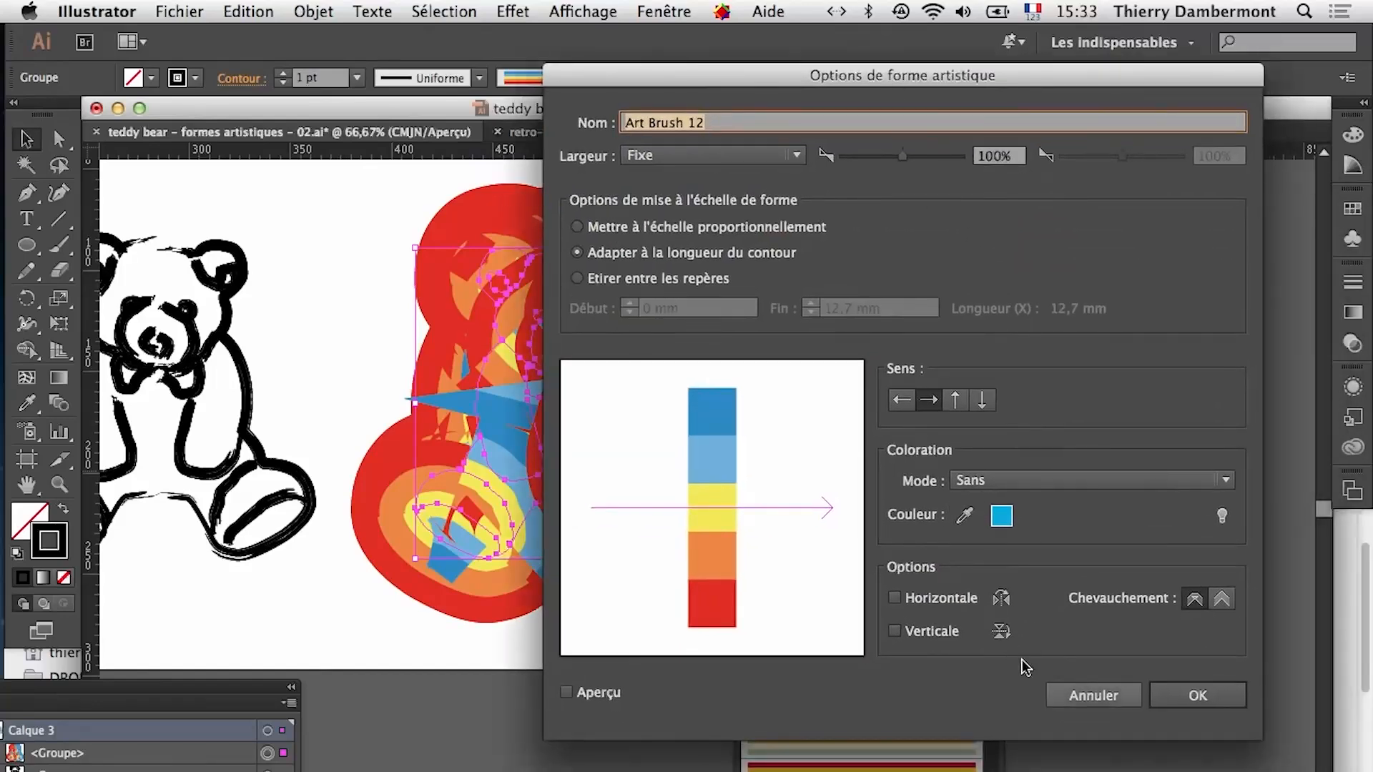
click(1064, 704)
Show the Contour panel and float it on its own beside the striped bear
click(664, 11)
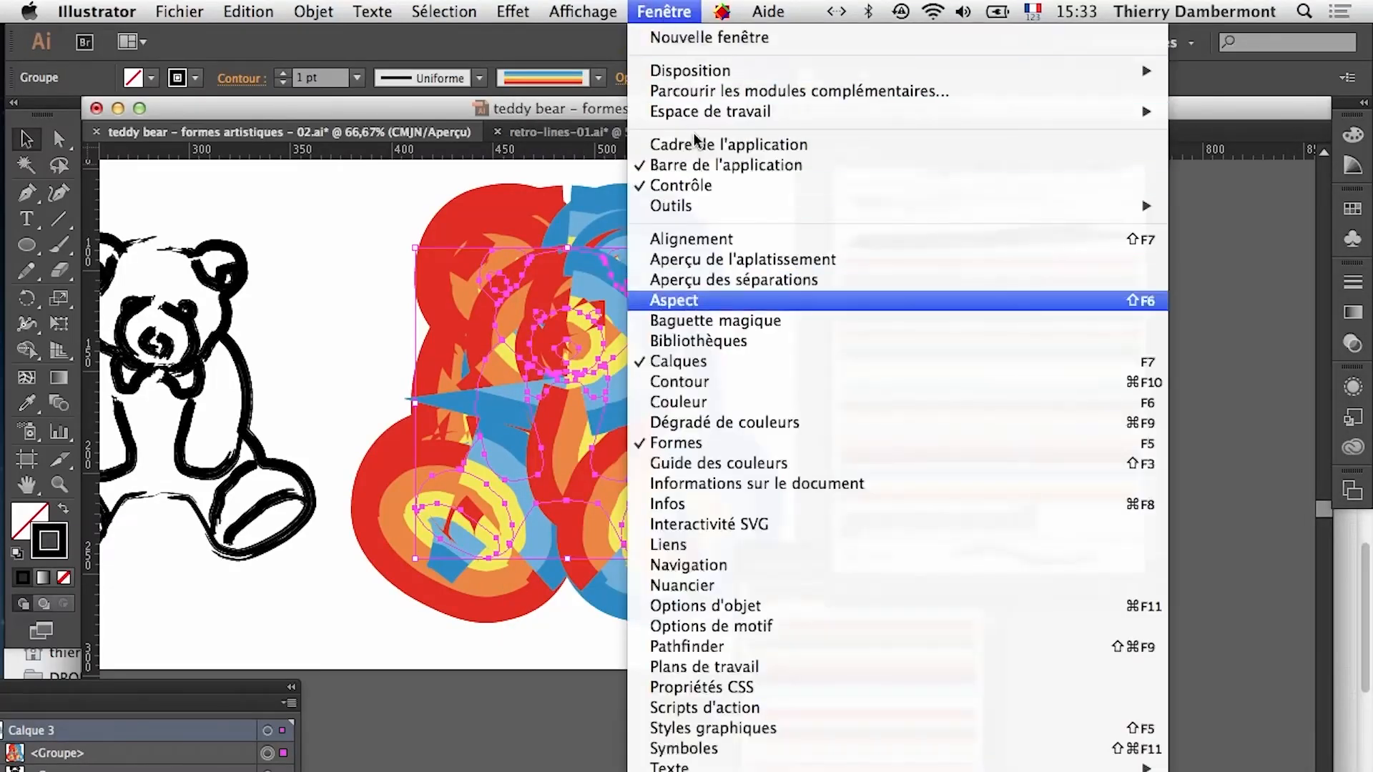
click(699, 386)
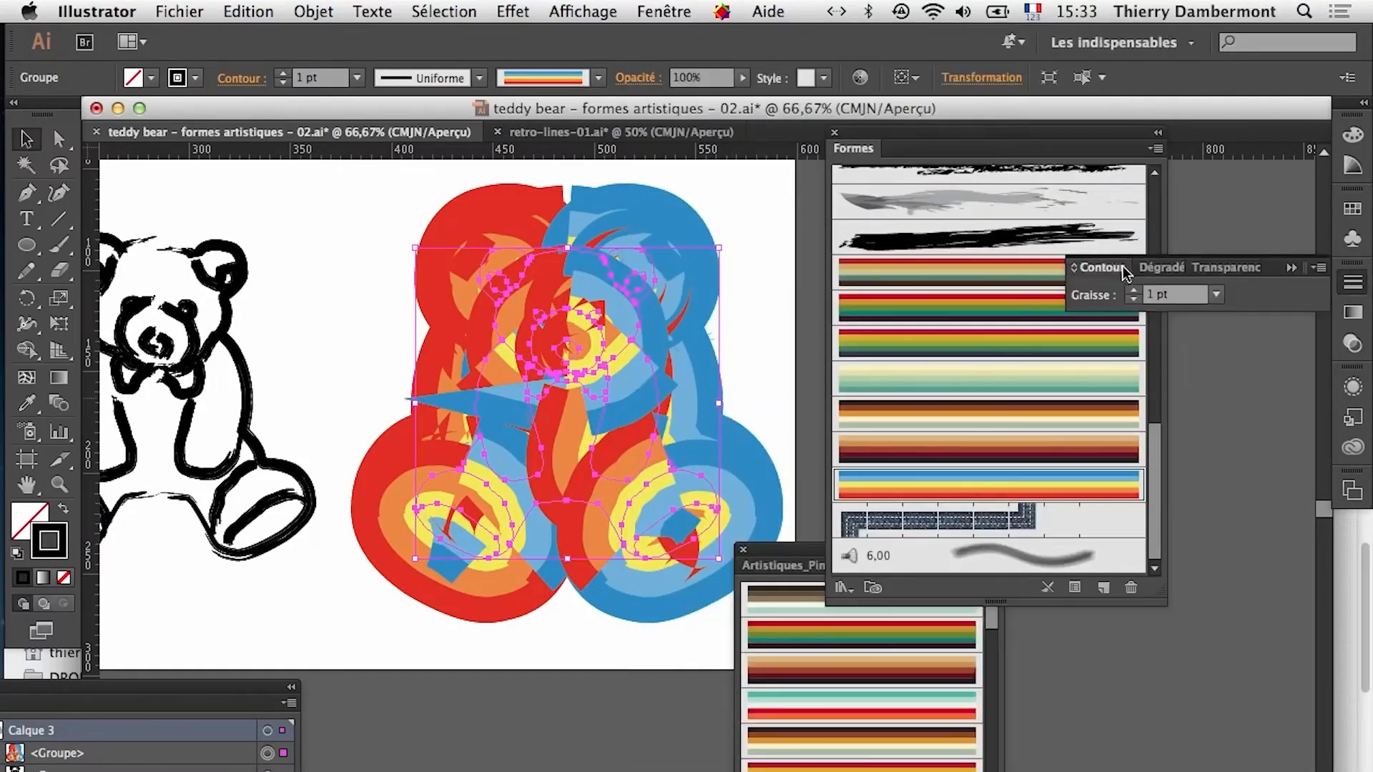
drag(1126, 274, 851, 313)
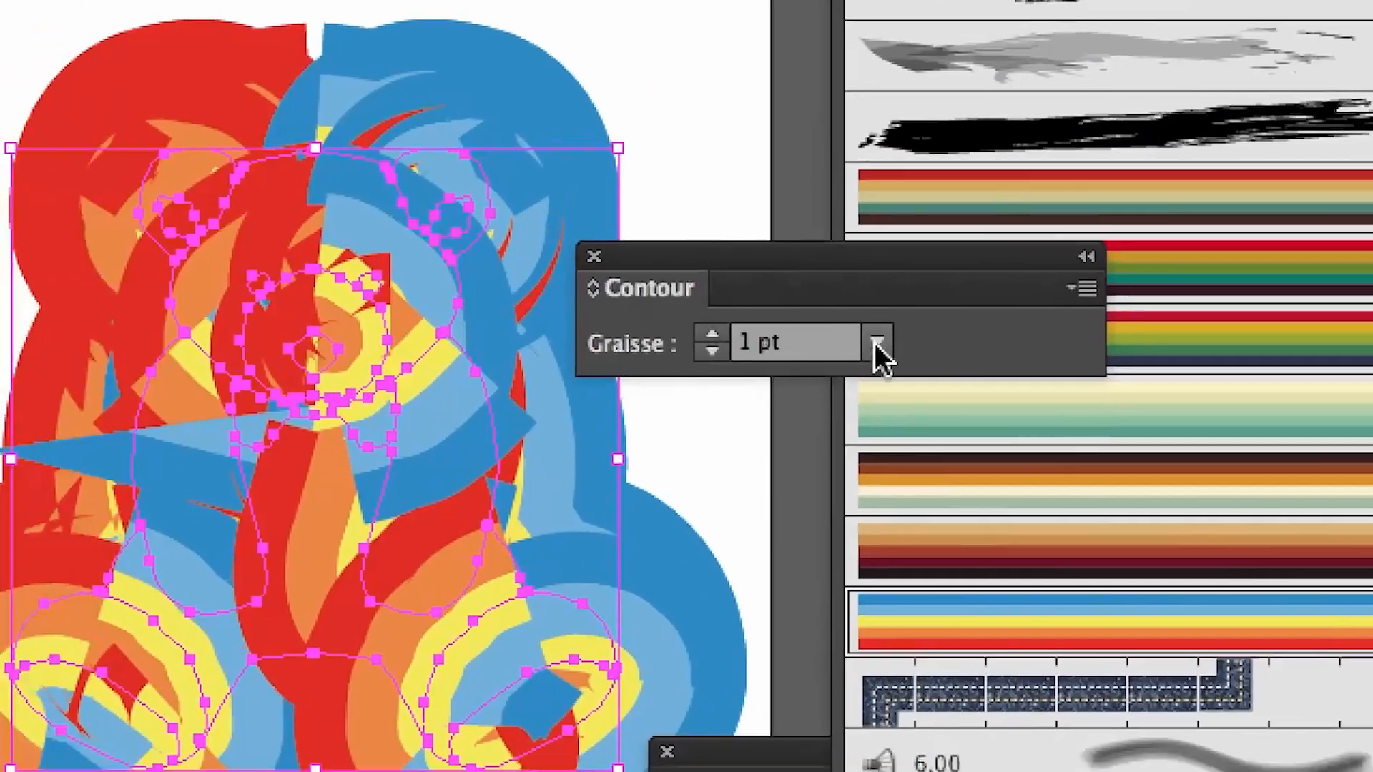
Try stroke weights of 0,5 pt and 0,25 pt on the striped bear, then set the weight back to 1 pt
click(848, 345)
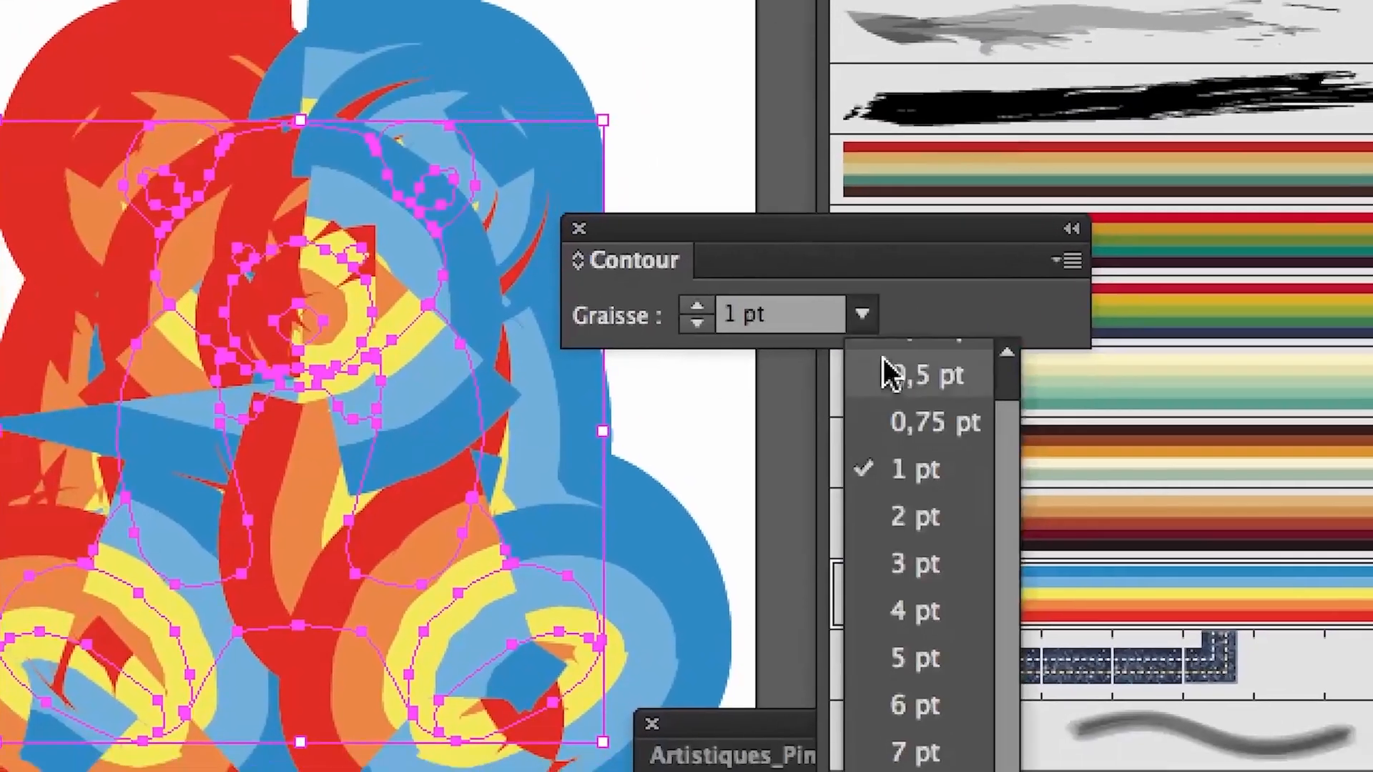
click(888, 373)
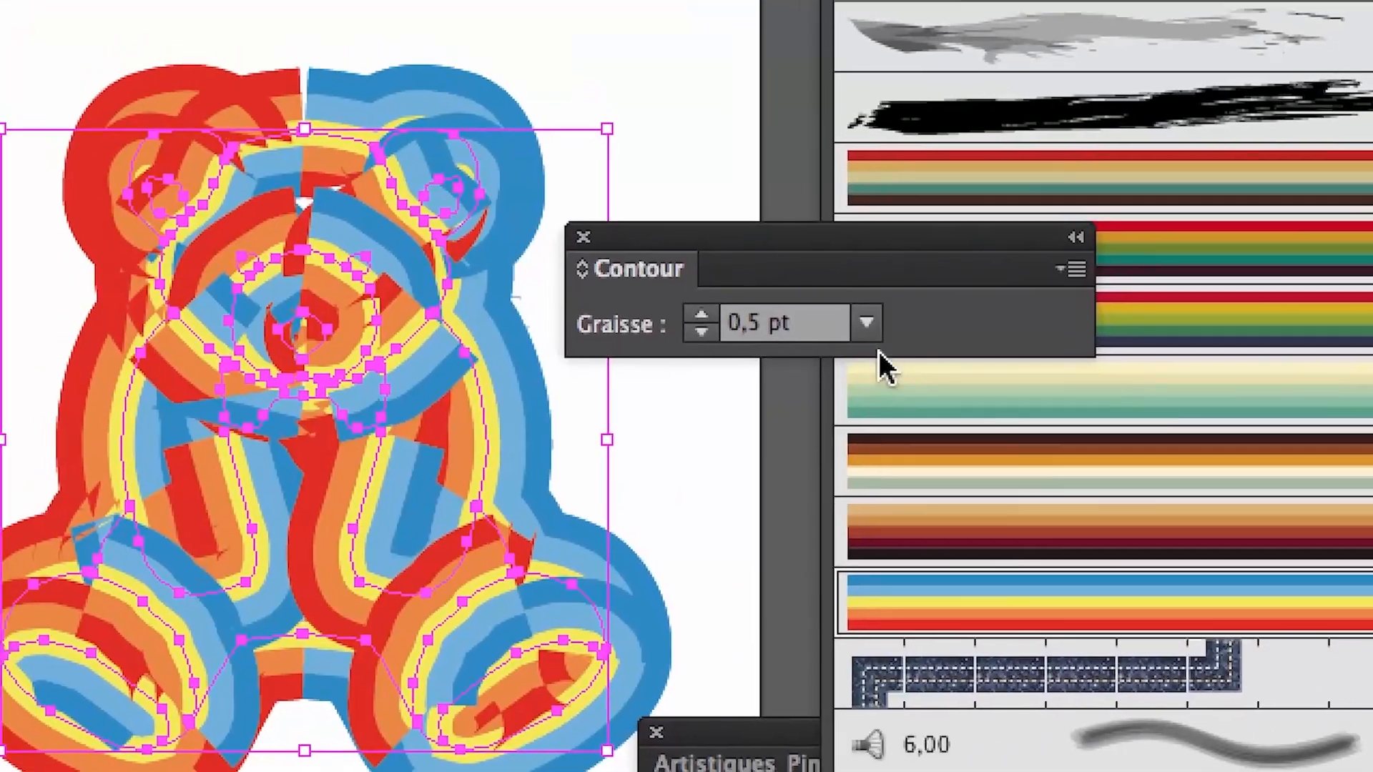
click(866, 324)
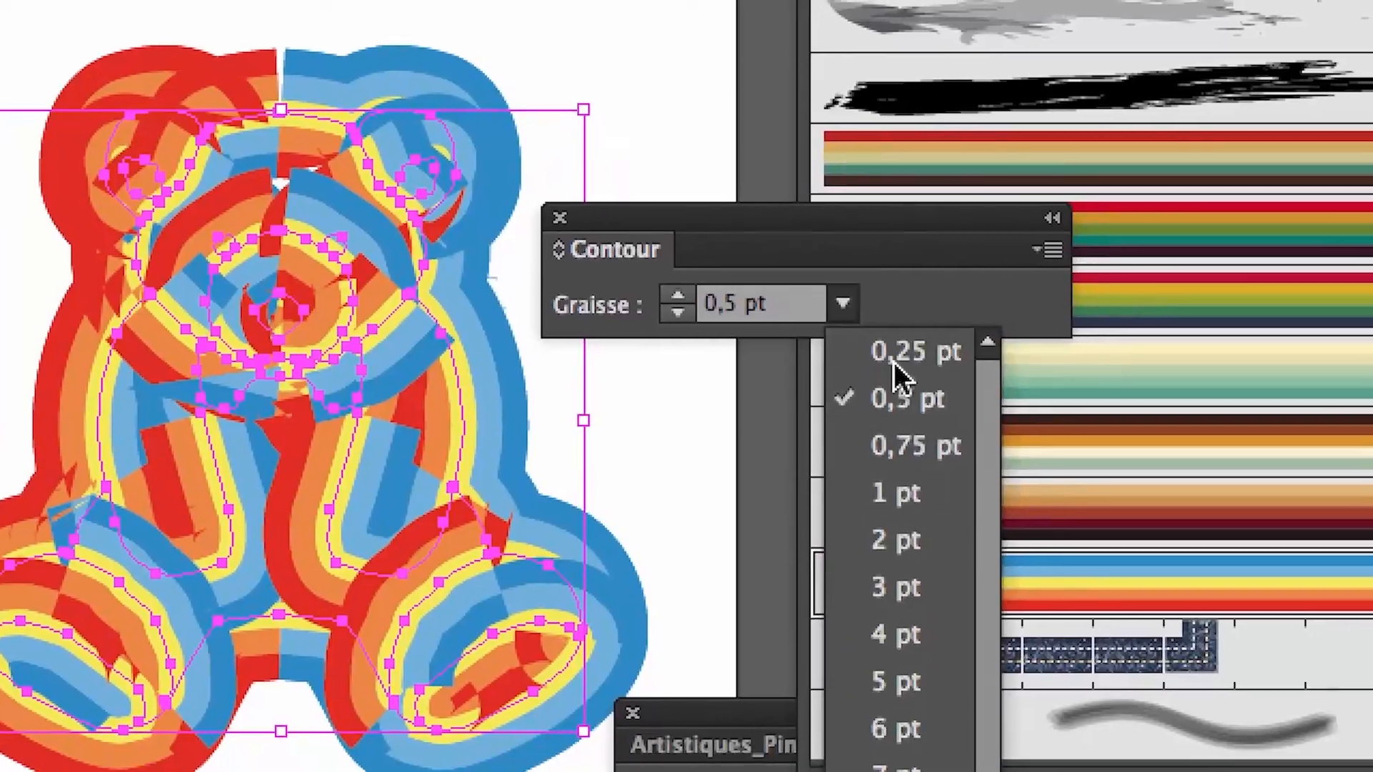
click(895, 367)
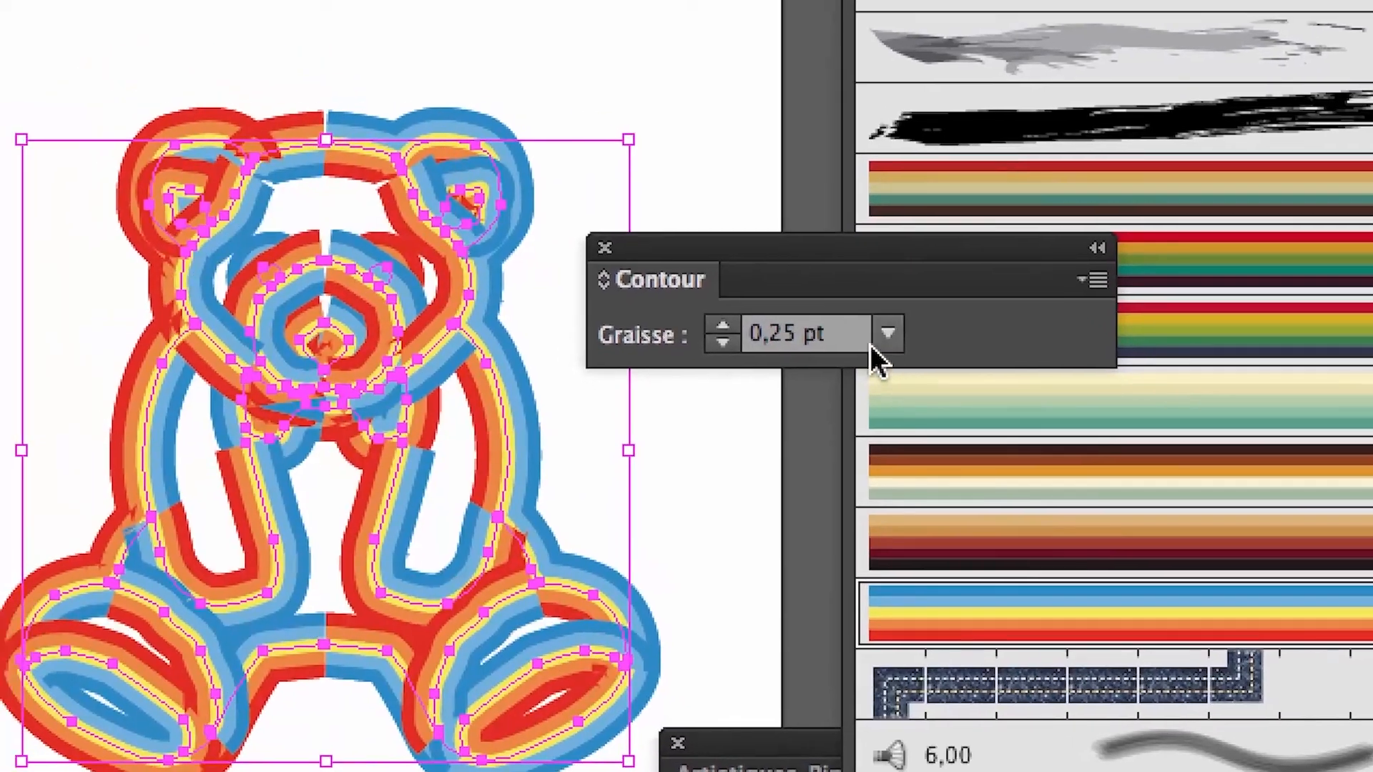
click(885, 347)
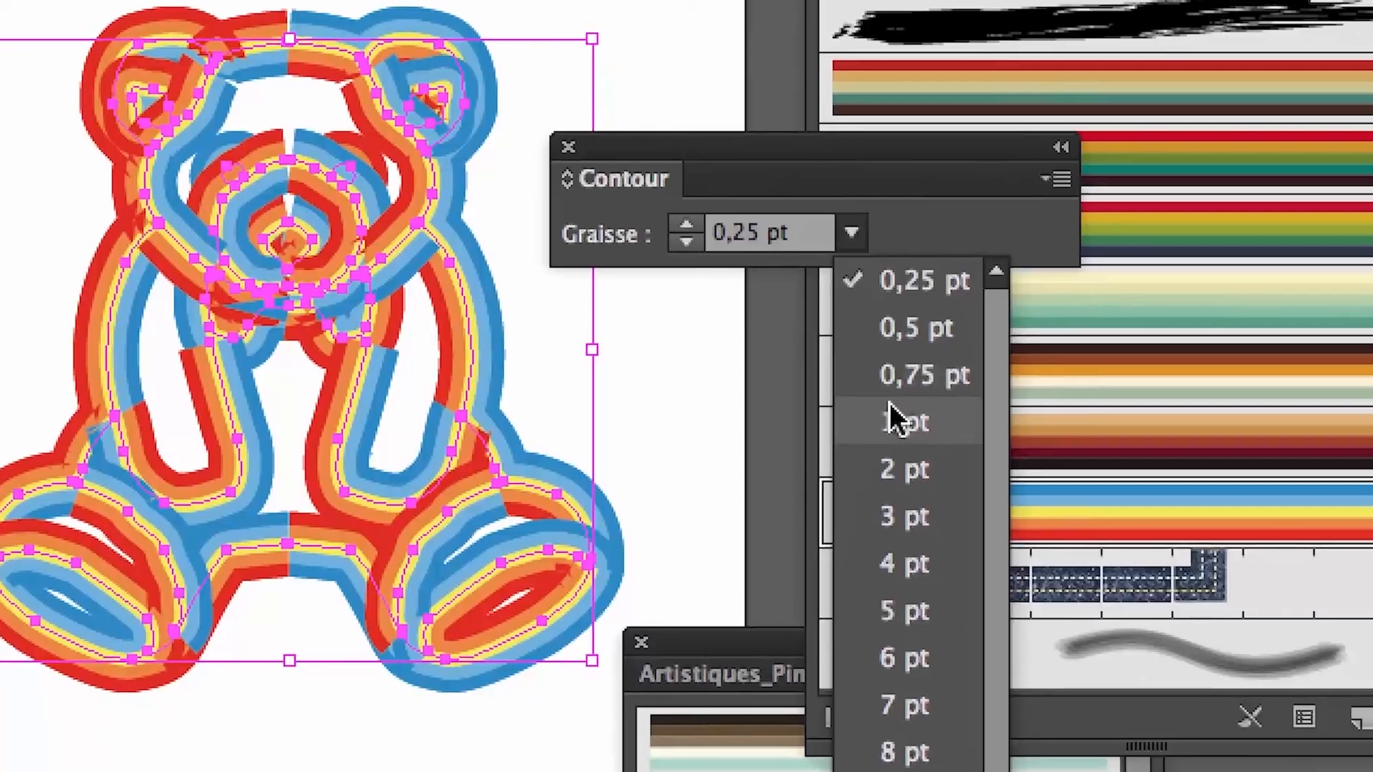
click(906, 440)
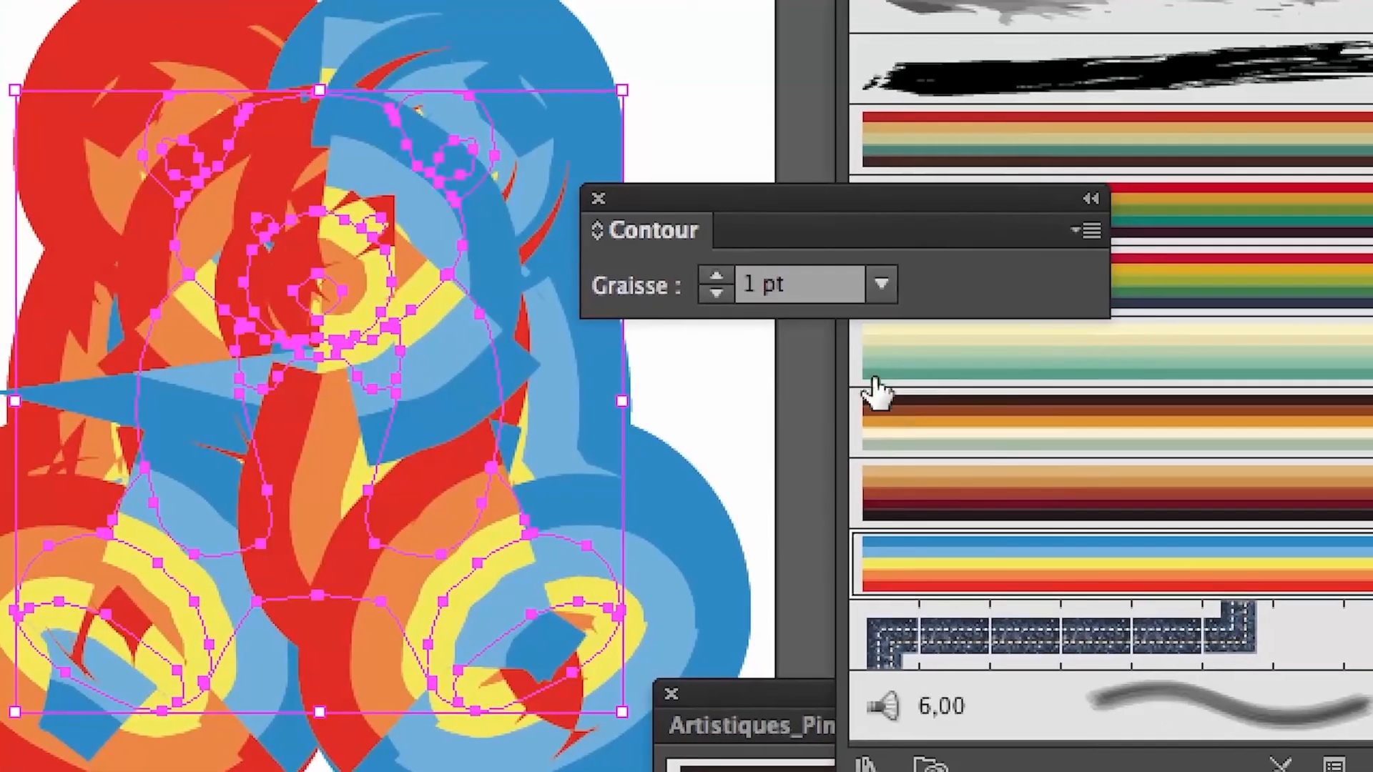
Place the Contour panel below the striped bear and reduce Art Brush 12's fixed width to 11% with the preview on
drag(873, 198, 724, 316)
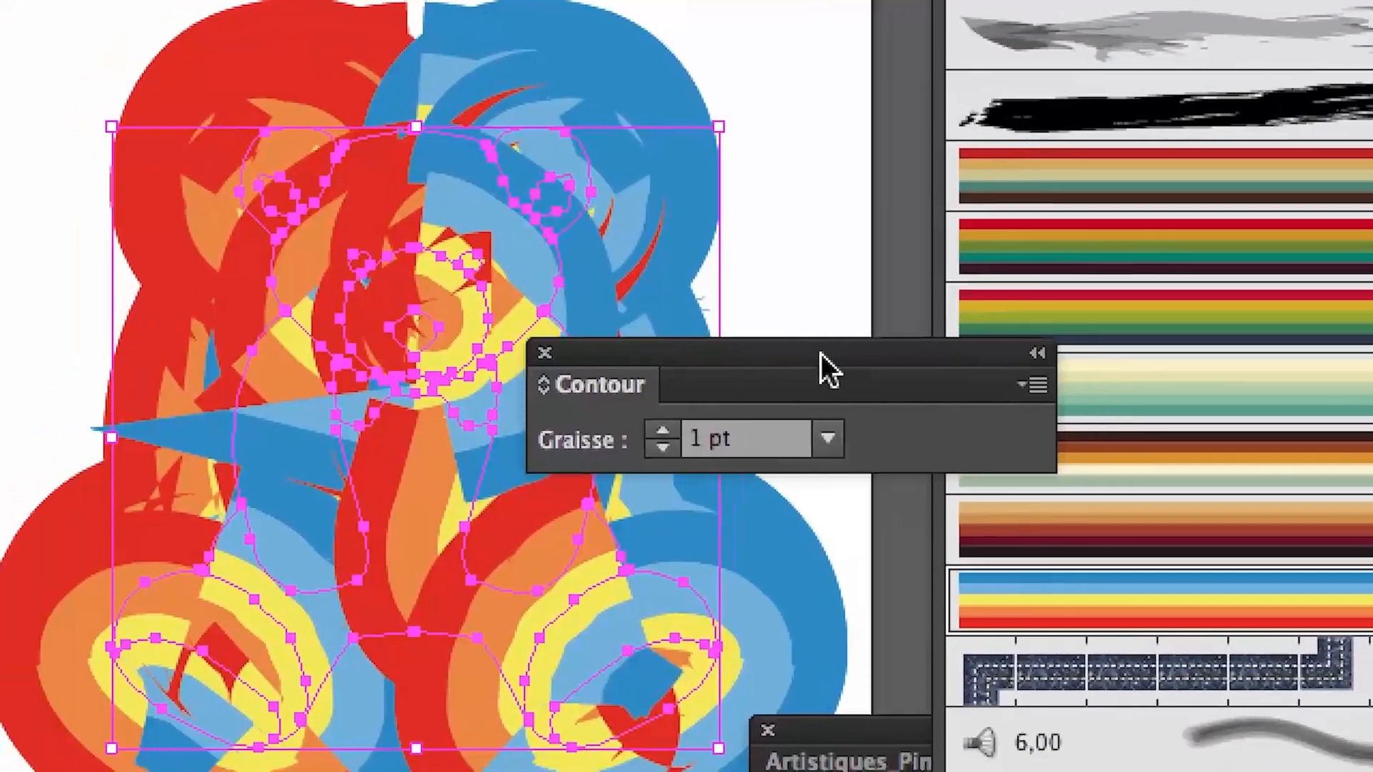
drag(821, 353, 646, 542)
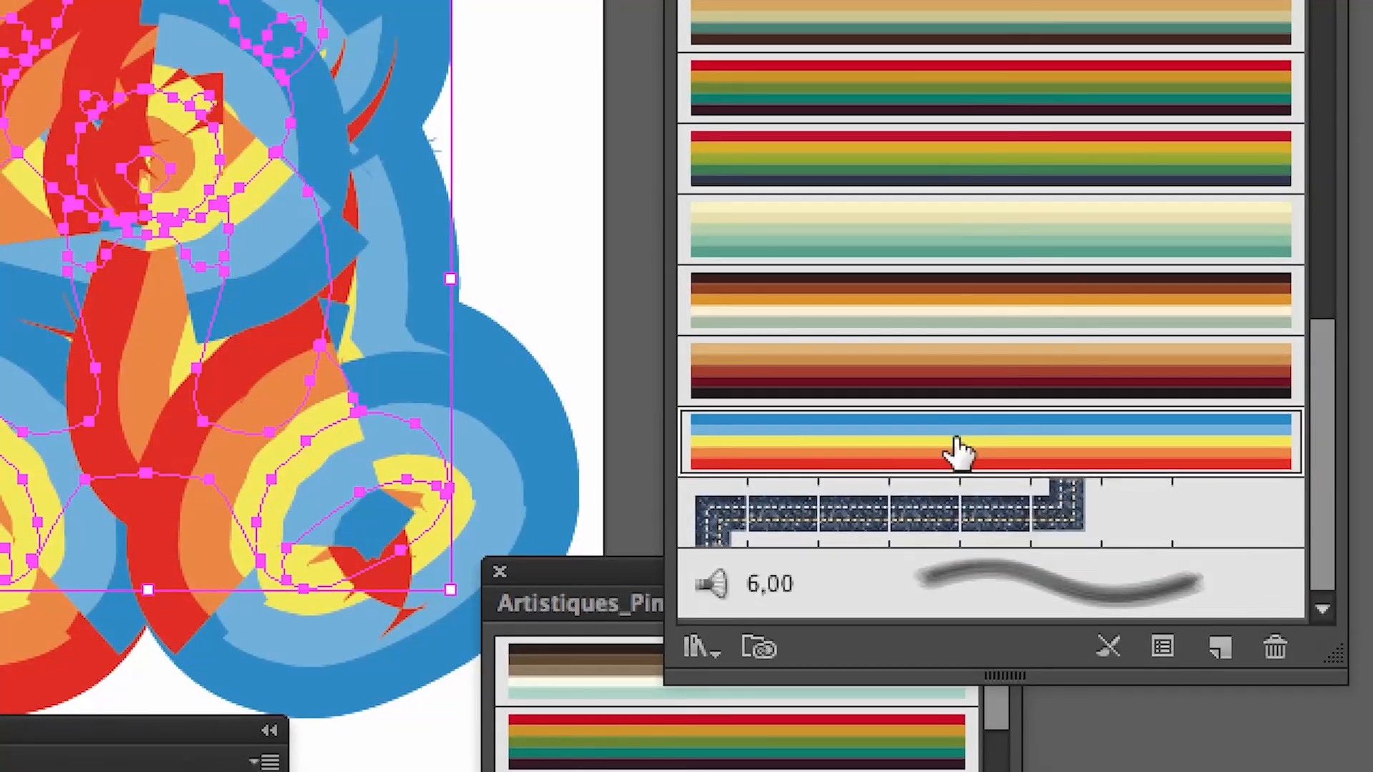
double_click(959, 450)
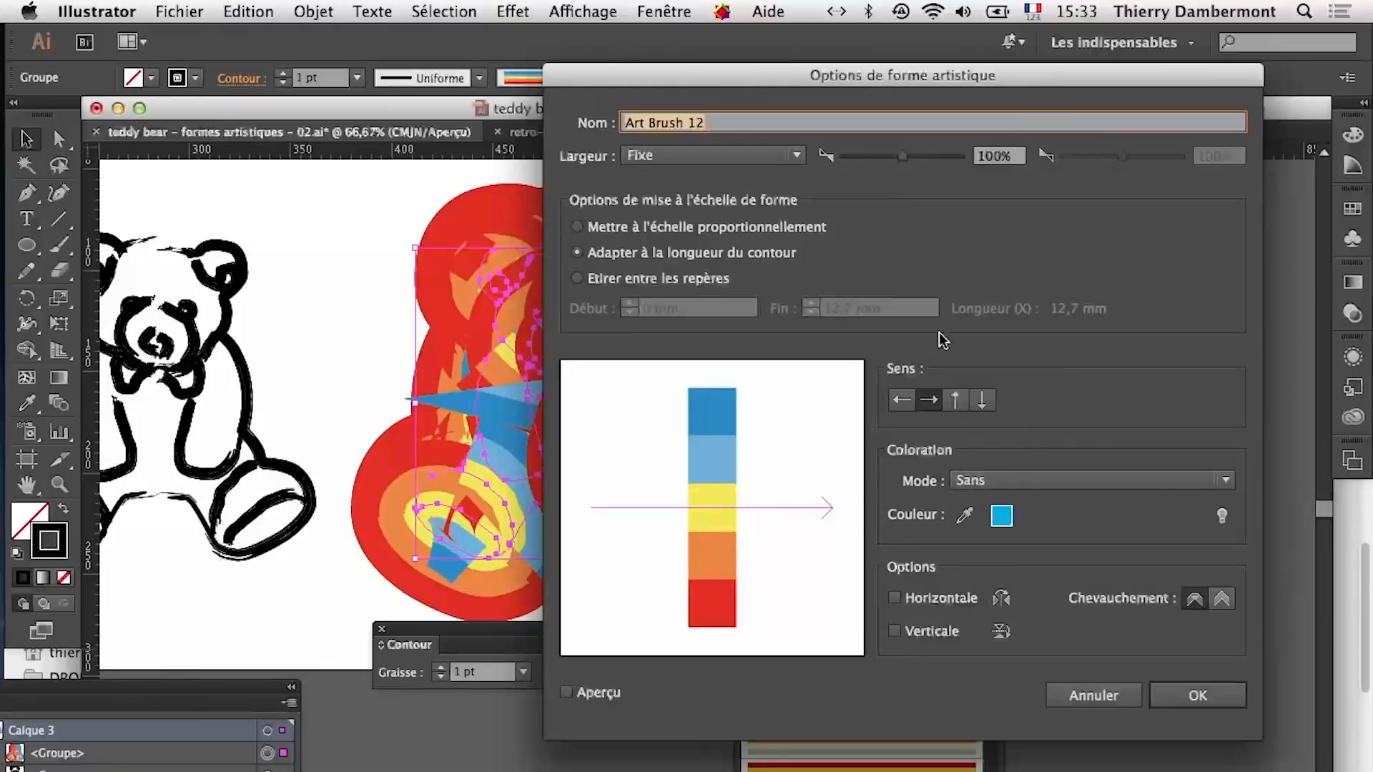
mouse_move(751, 76)
mouse_down()
mouse_move(984, 32)
mouse_move(947, 52)
mouse_move(840, 56)
mouse_up()
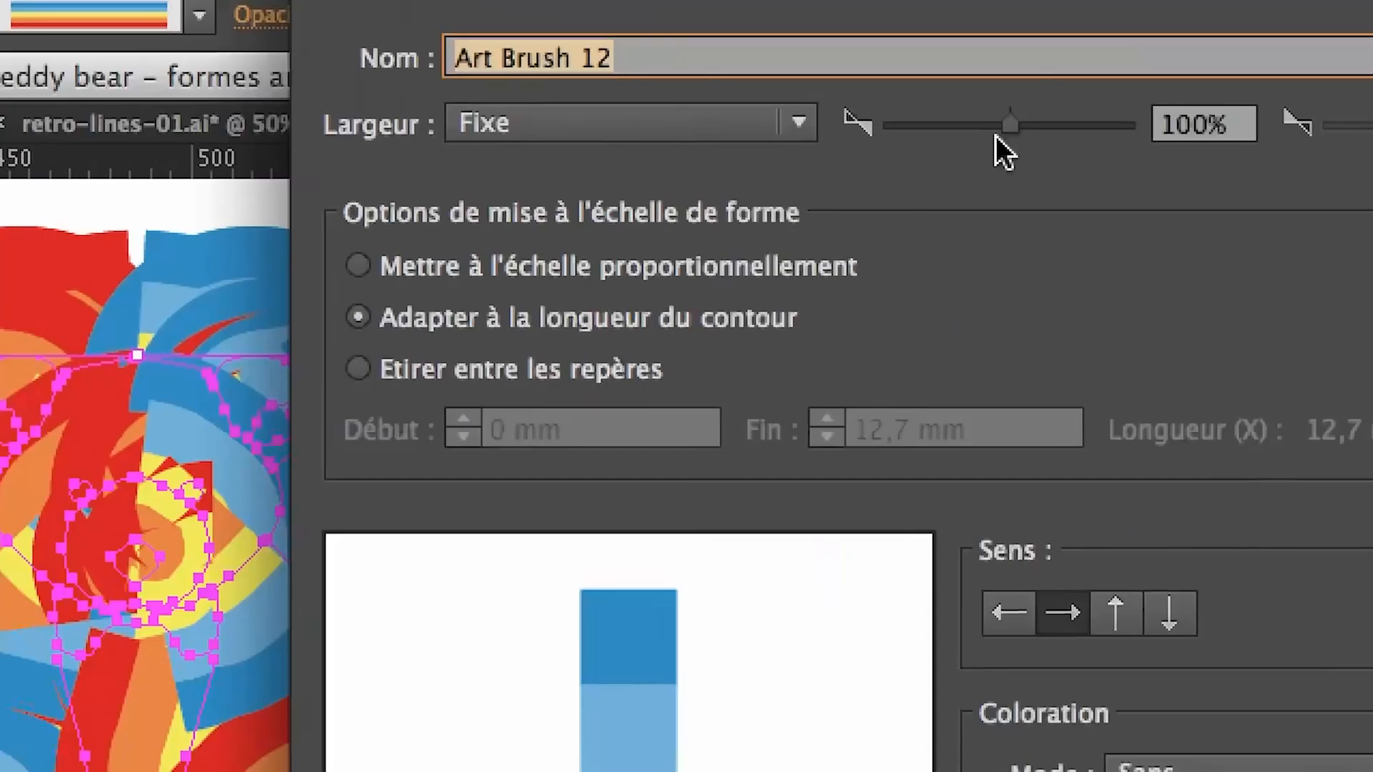
drag(998, 141, 940, 141)
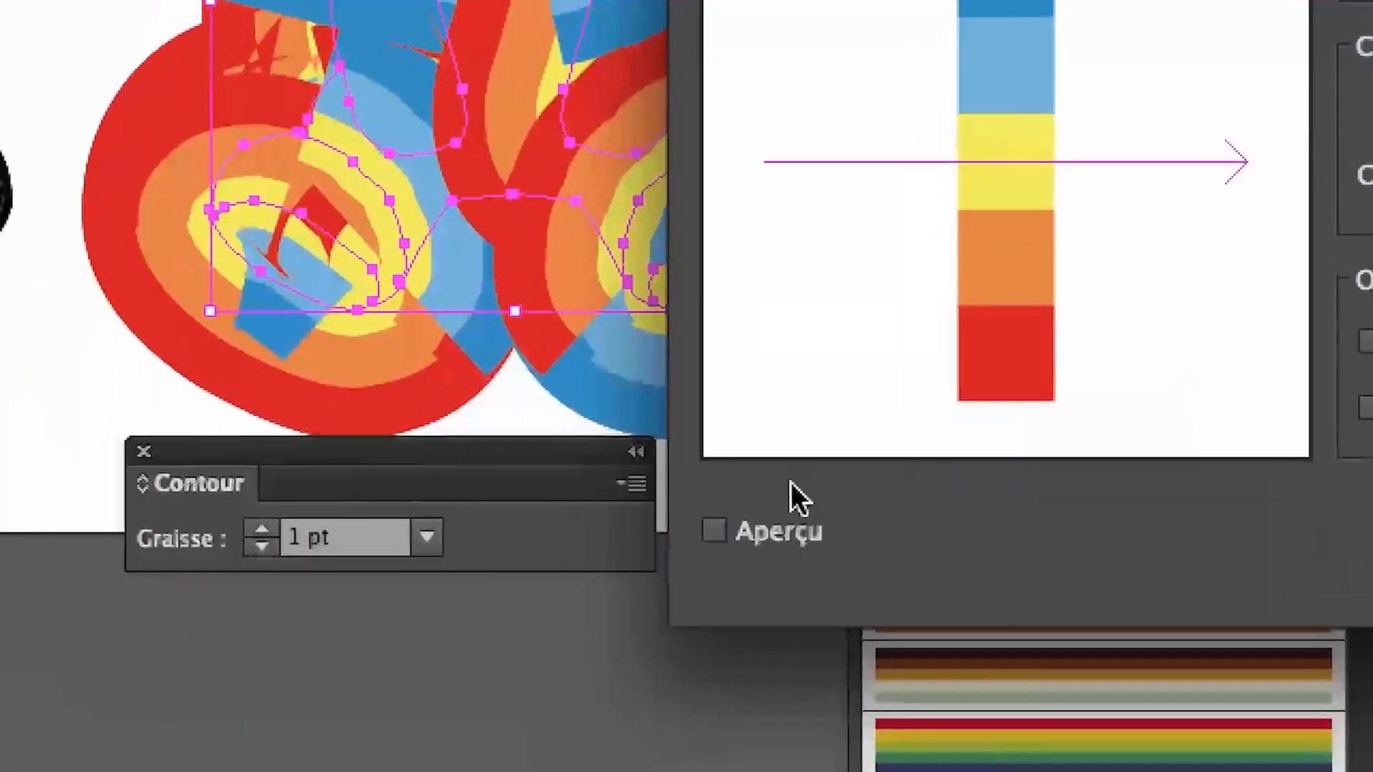
click(788, 500)
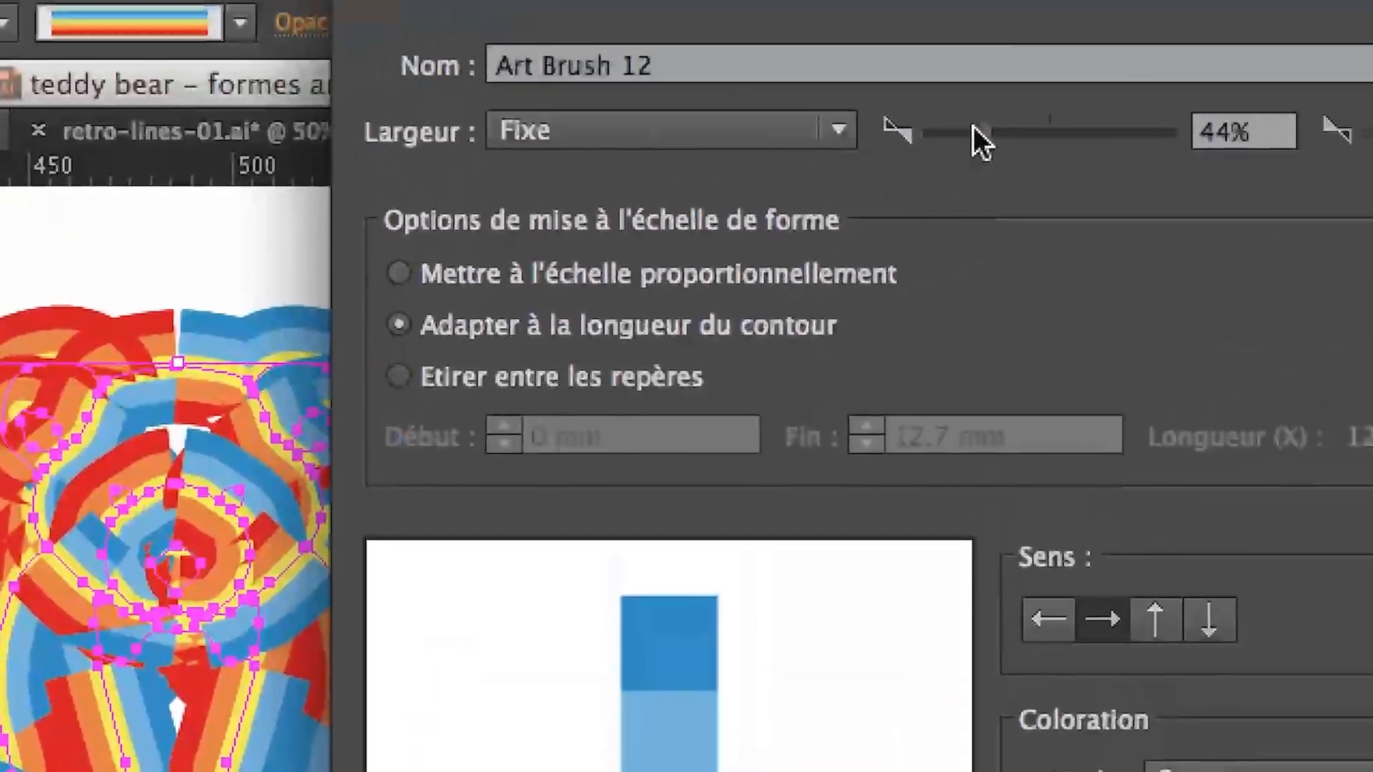
mouse_move(972, 138)
mouse_down()
mouse_move(940, 129)
mouse_move(958, 129)
mouse_up()
Move the brush options dialog clear of the bear and set the fixed width of Art Brush 12 to 17%
drag(952, 54, 1049, 457)
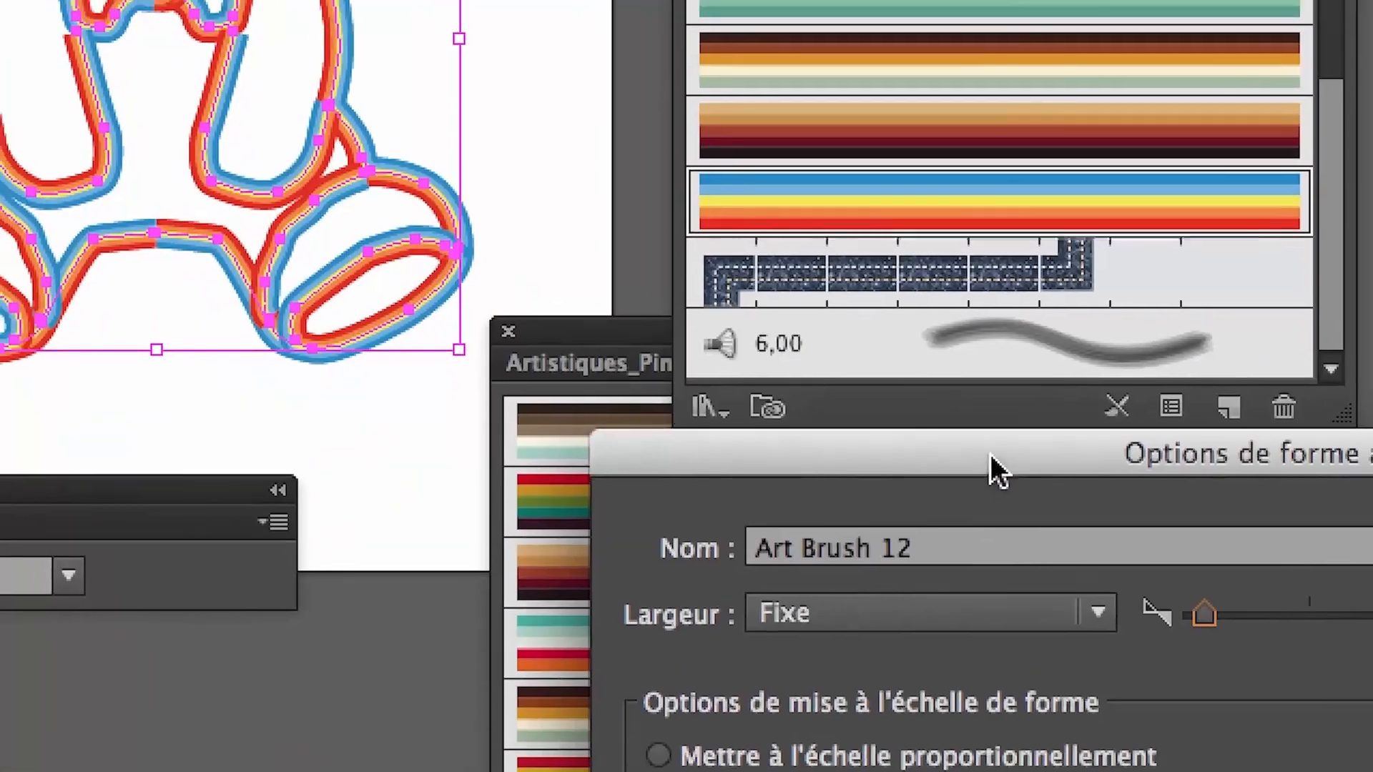
drag(940, 623, 705, 230)
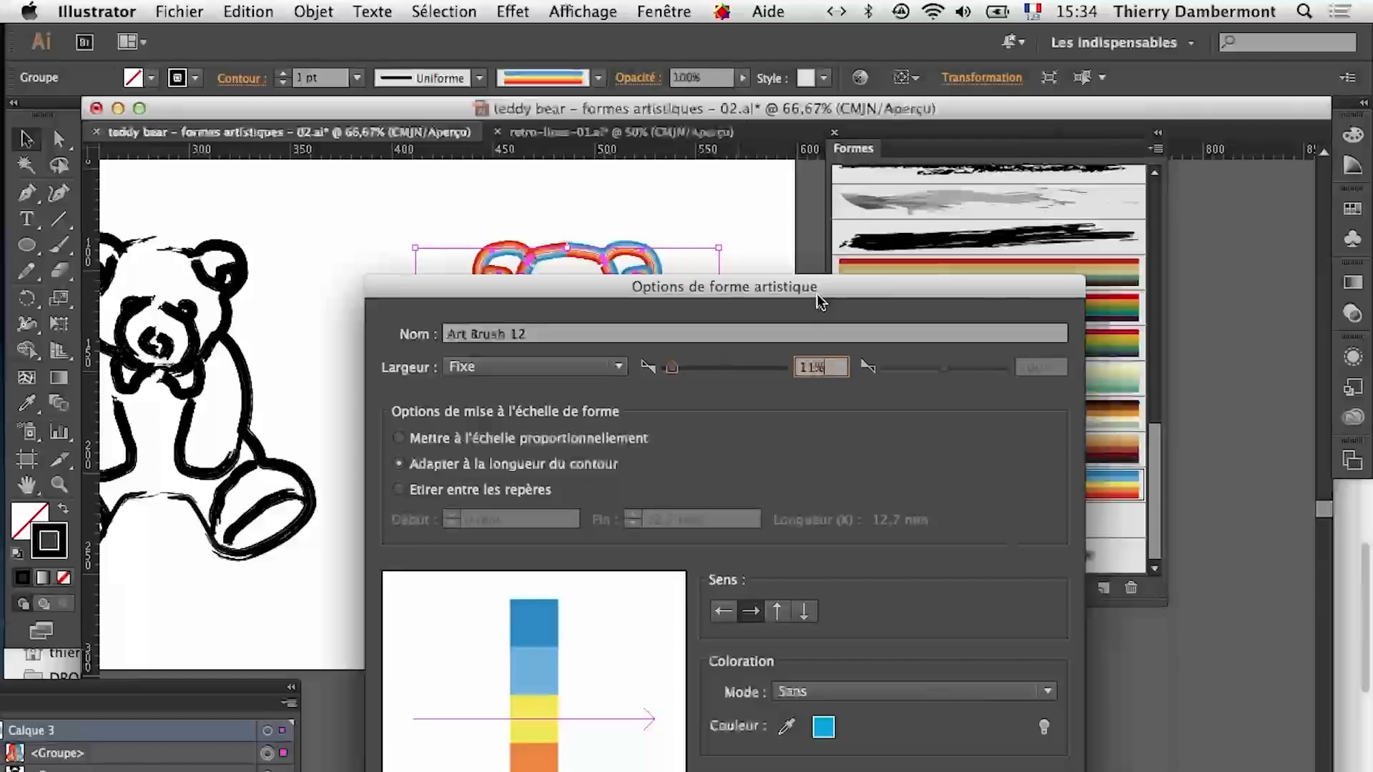
drag(817, 293, 1057, 121)
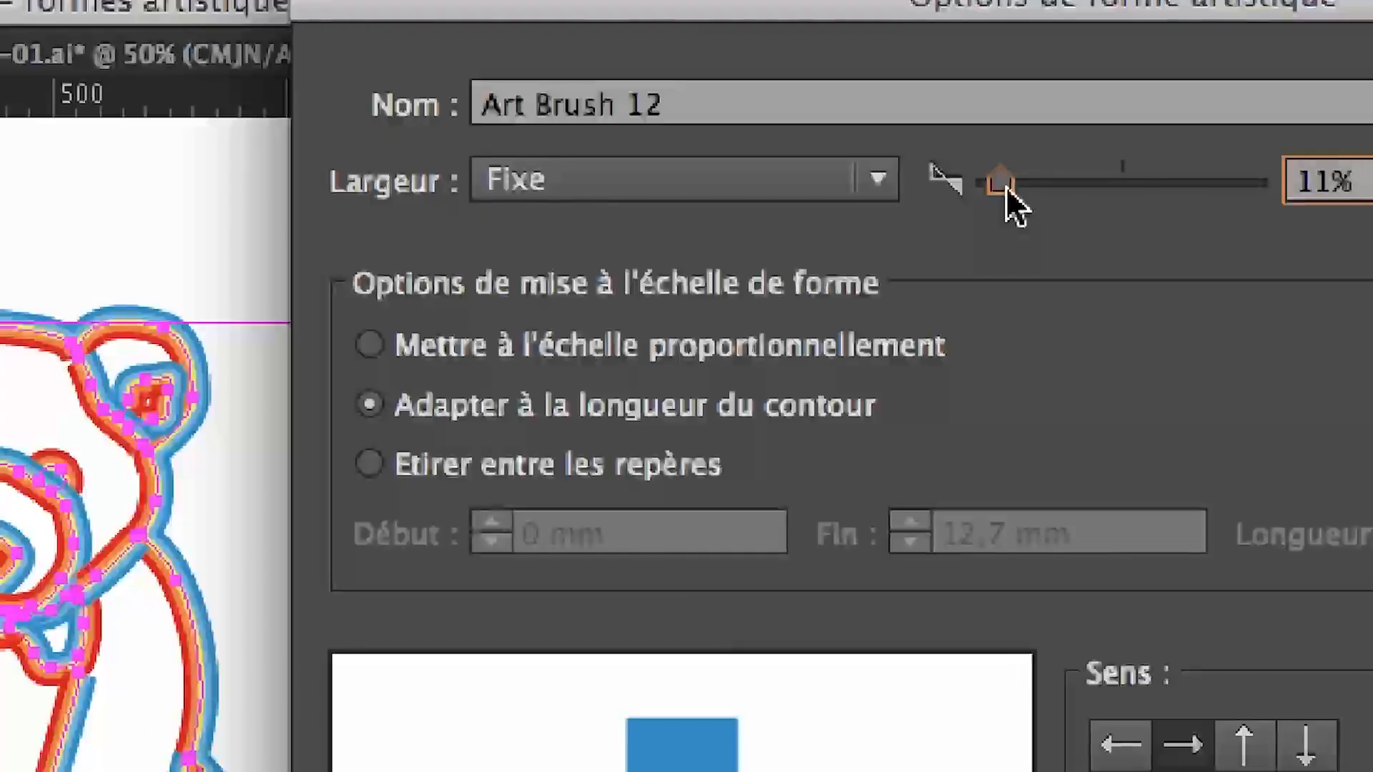
drag(1005, 186, 1005, 185)
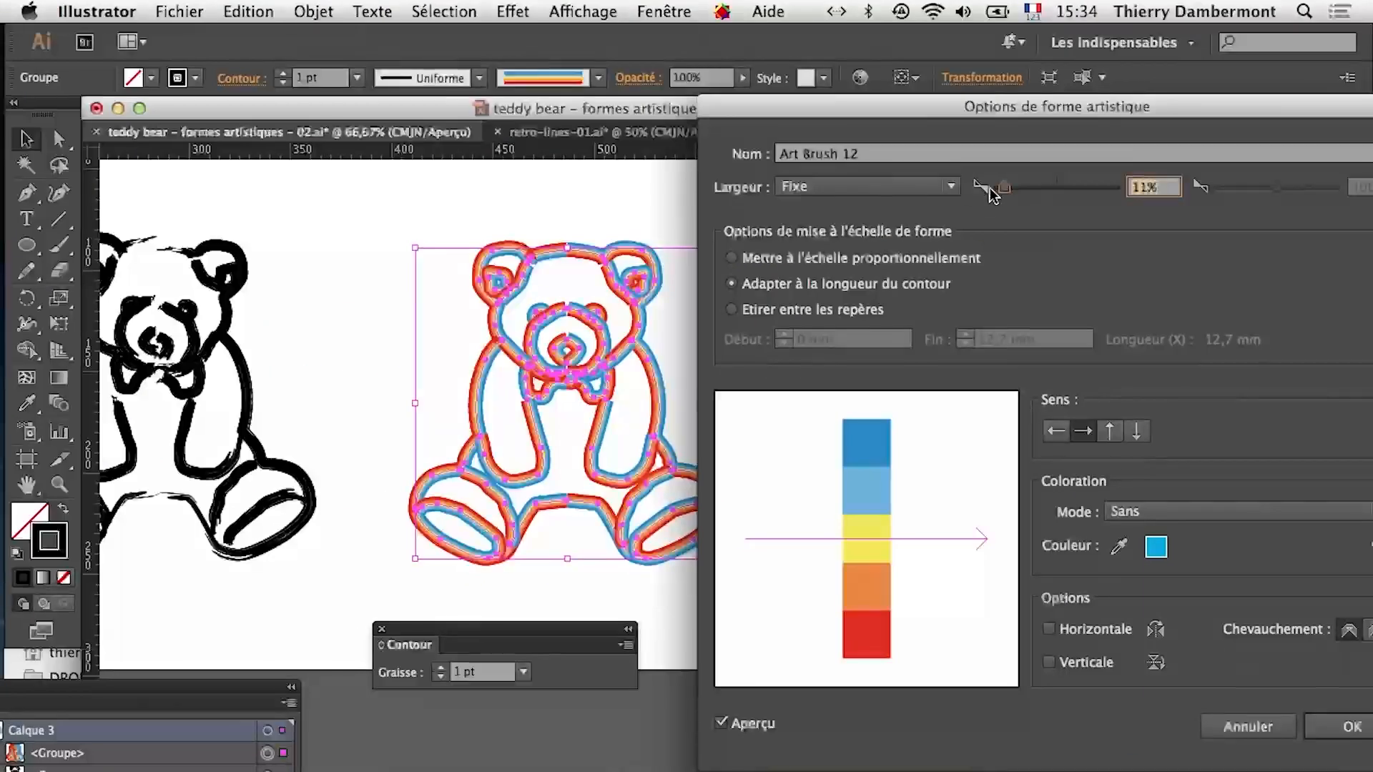
drag(1004, 187, 1006, 188)
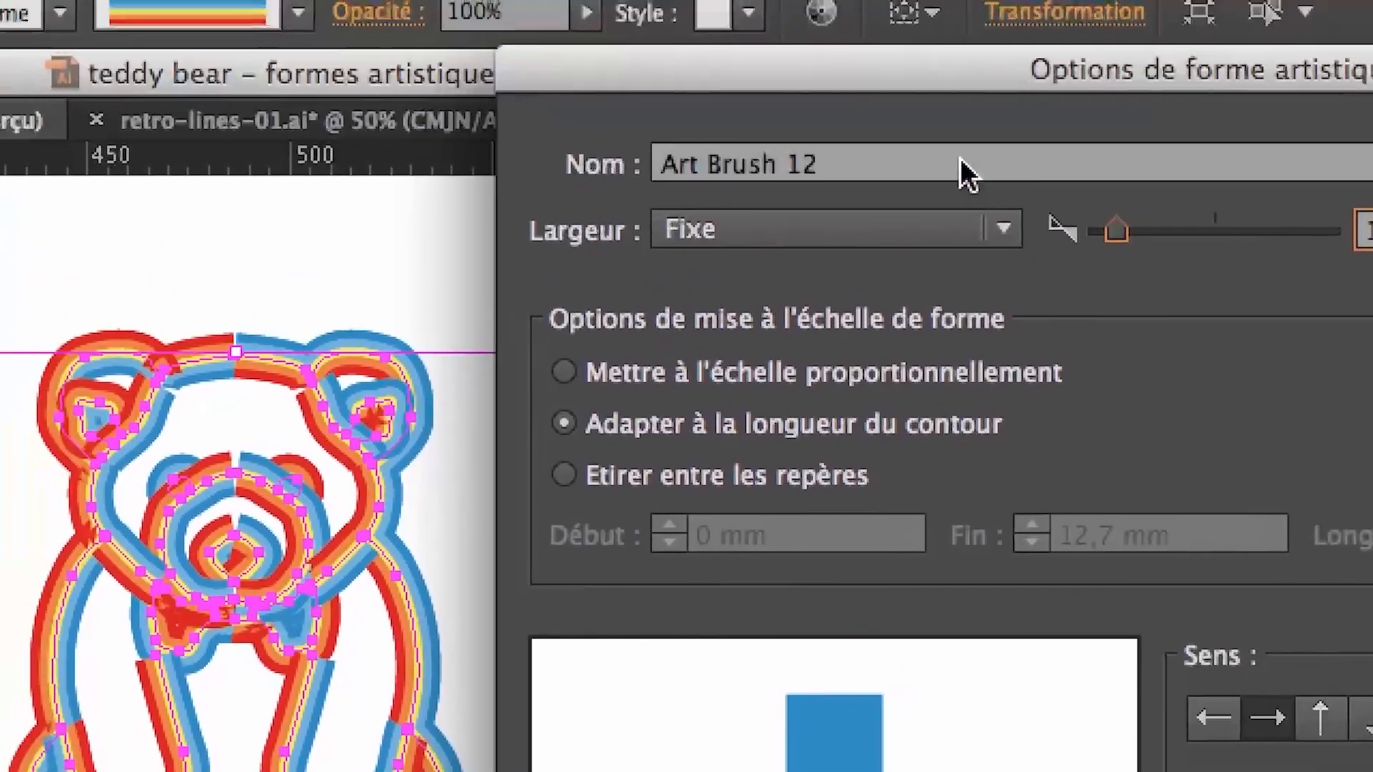
Rename the brush as Art Brush 12 - 17pc and apply its new options to the existing strokes
click(958, 158)
text(- 17pc)
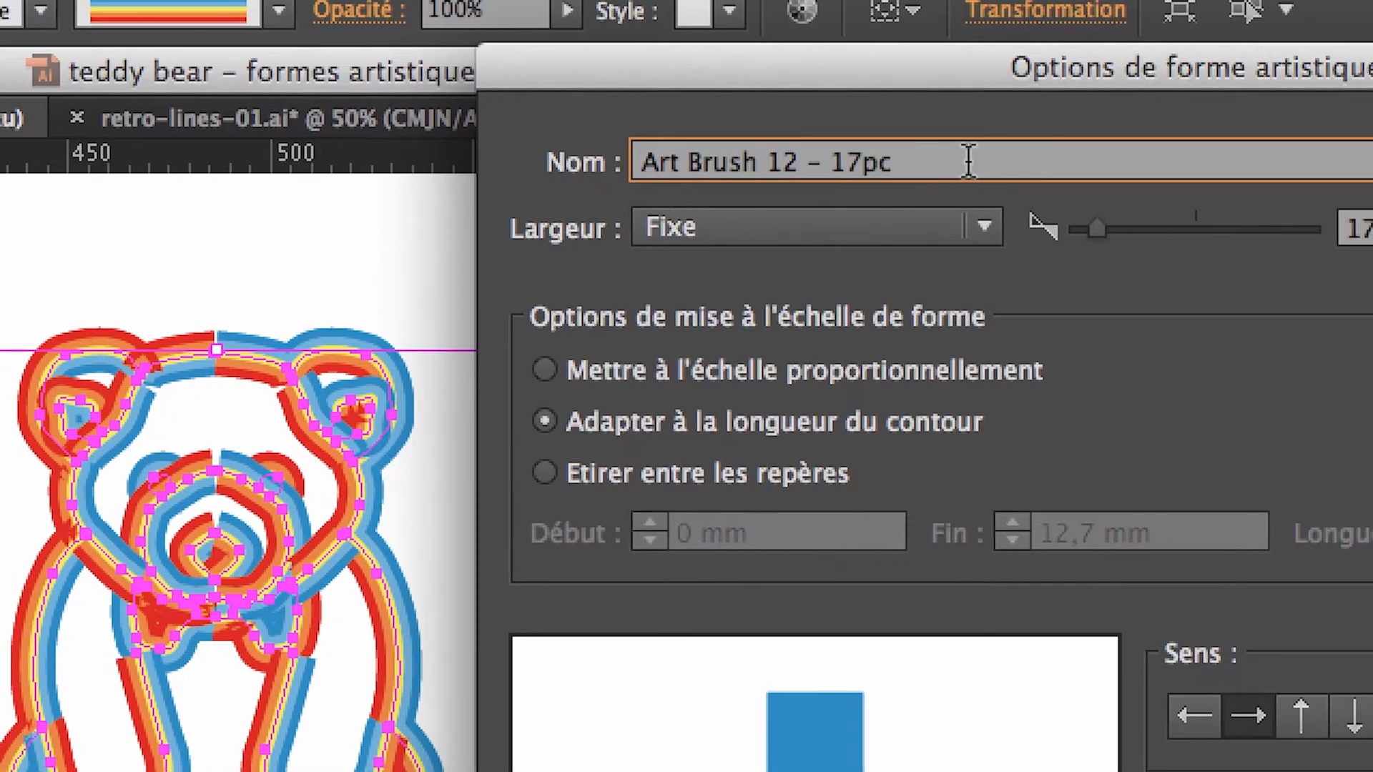
triple_click(956, 150)
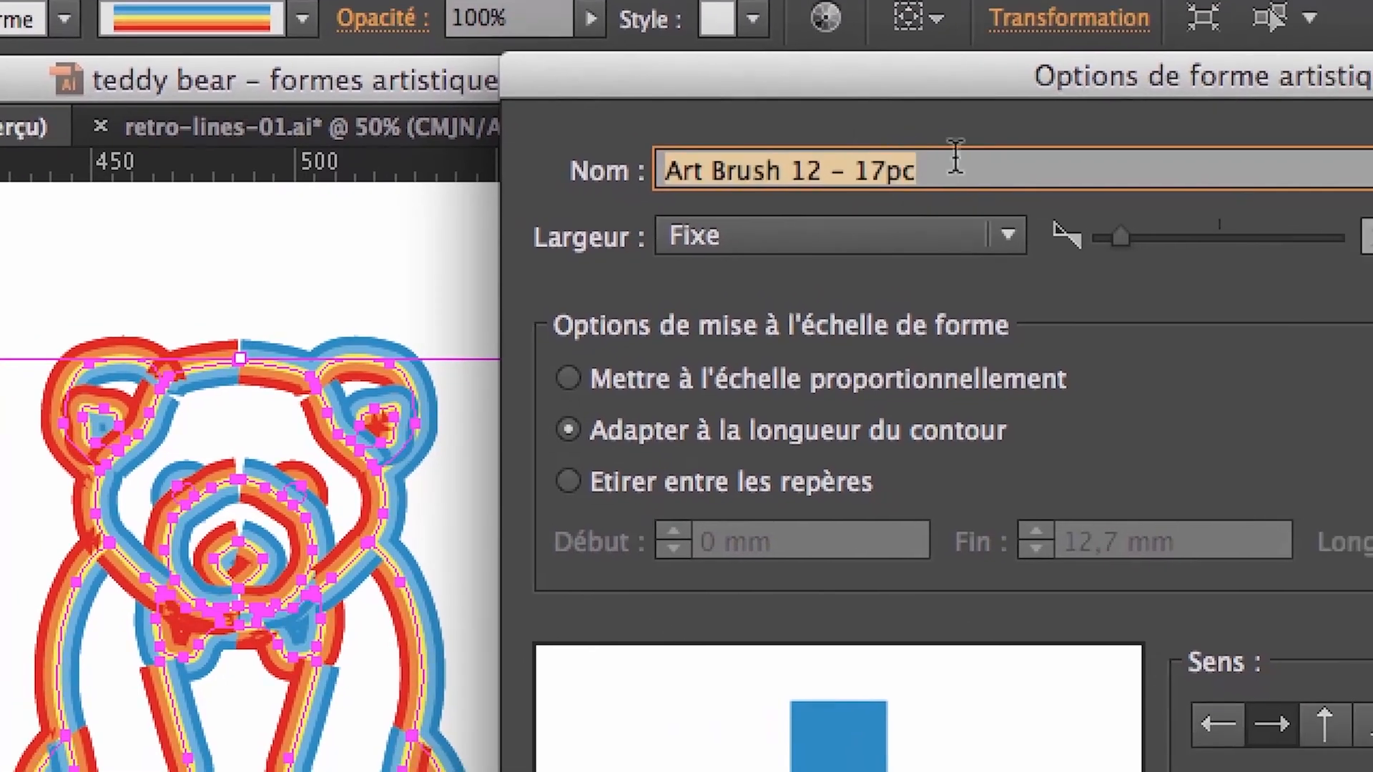
click(953, 166)
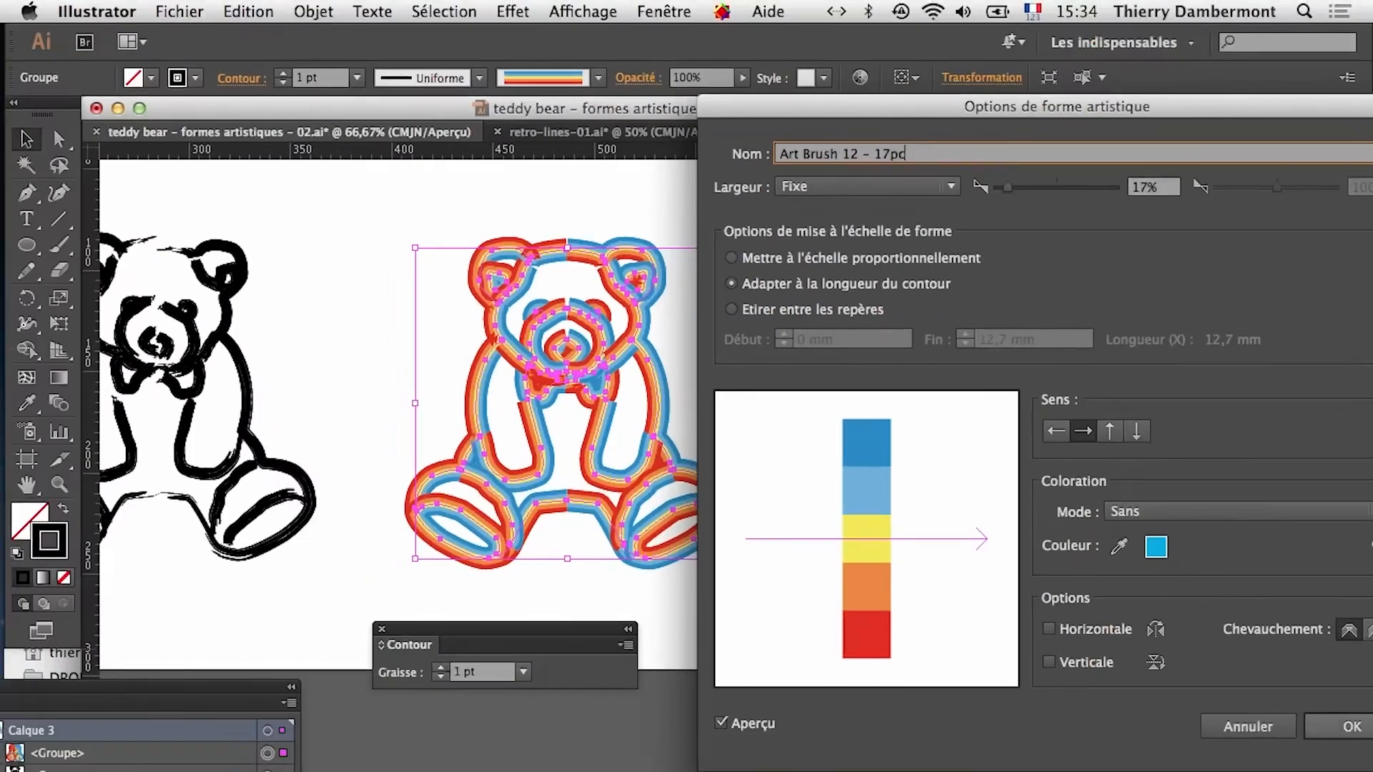
click(1348, 729)
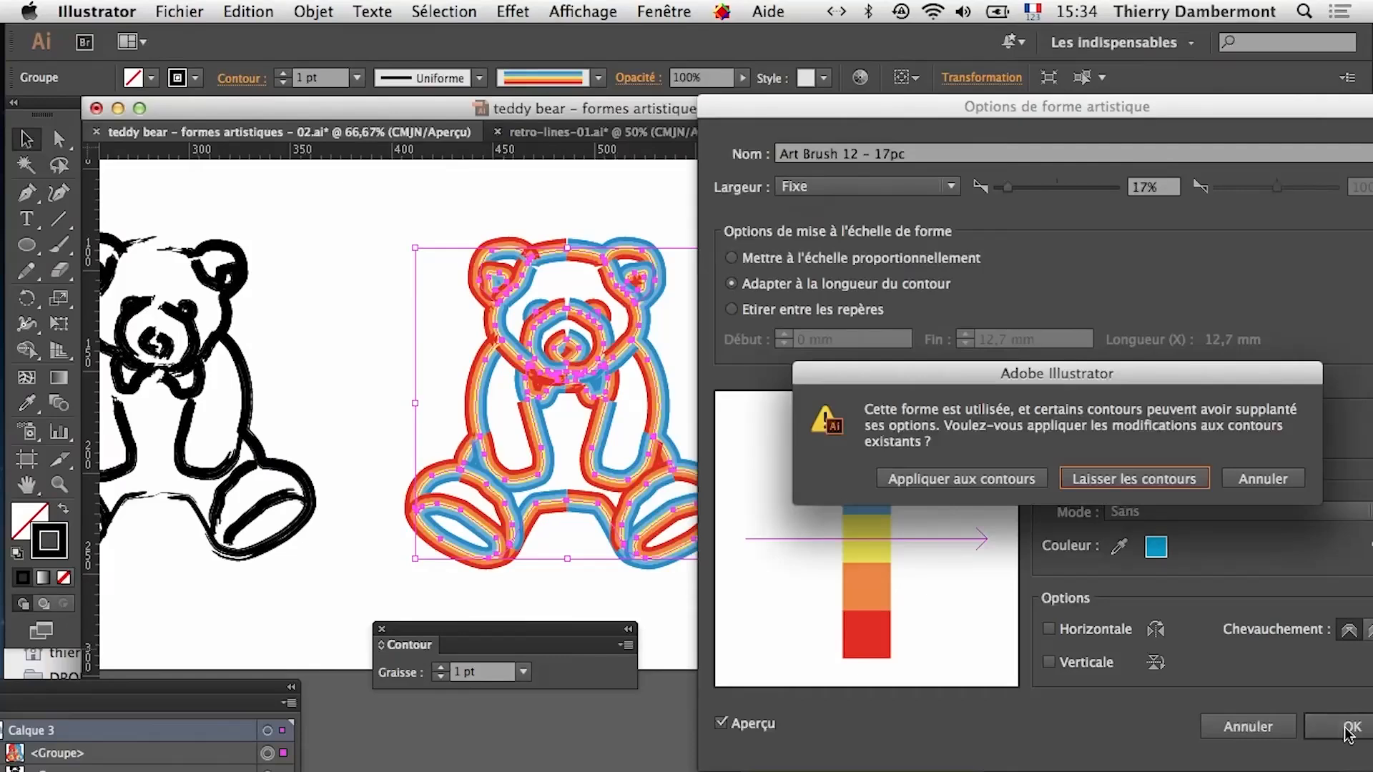
drag(1078, 387, 762, 95)
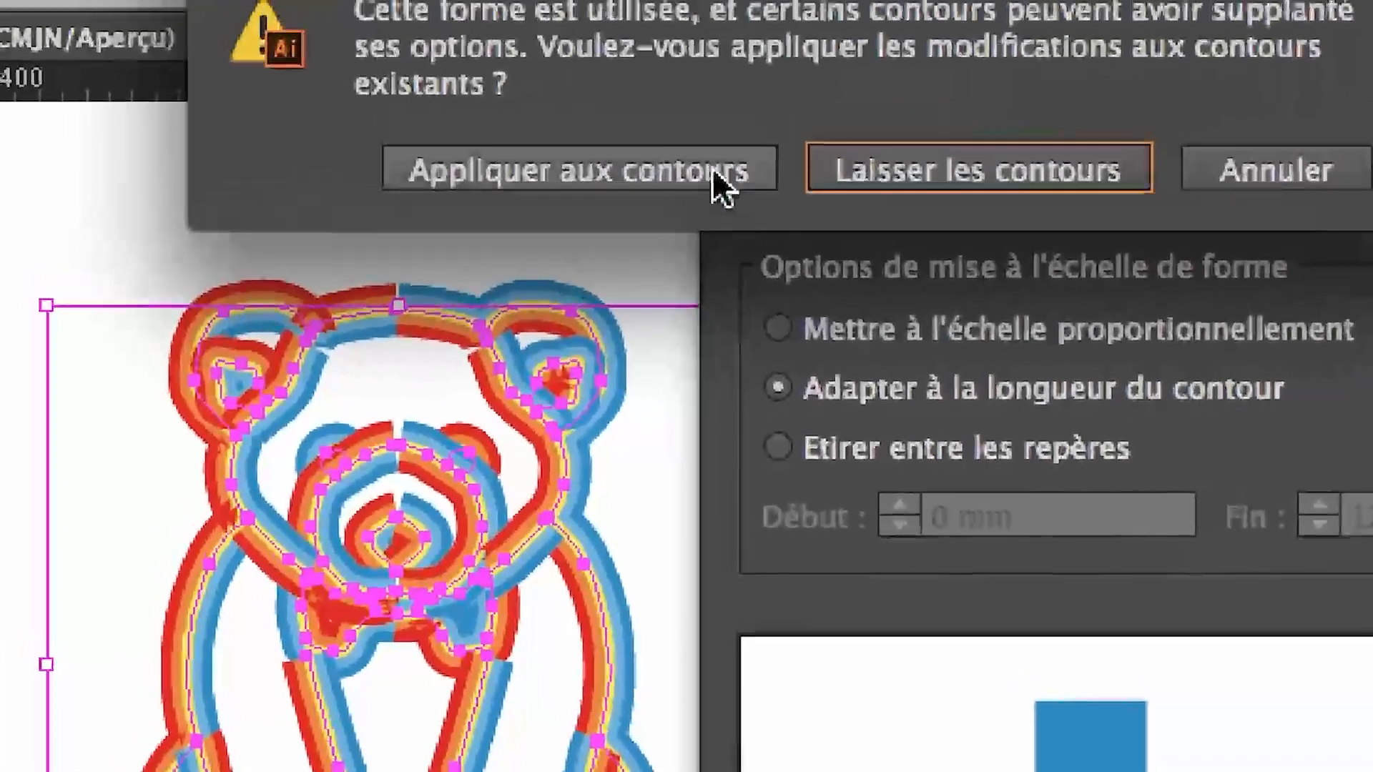
click(712, 171)
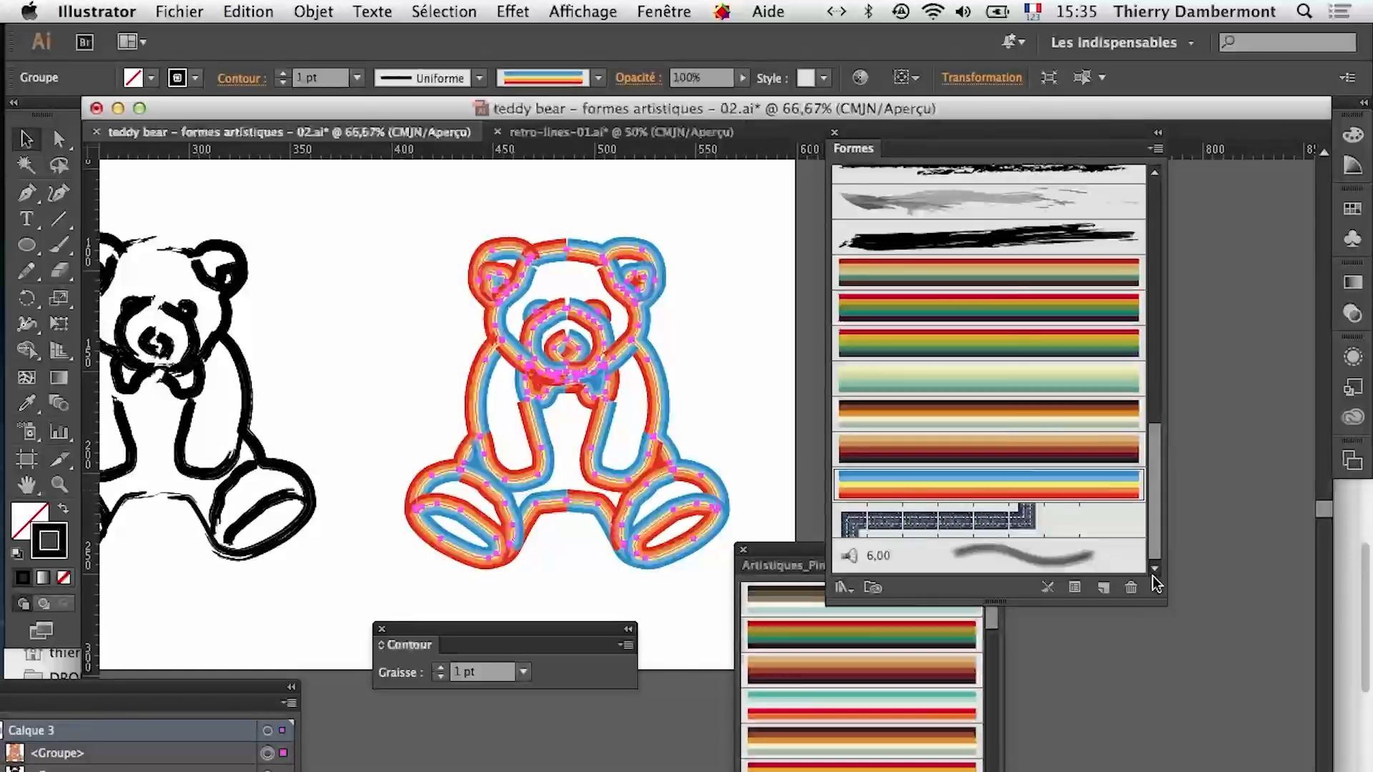
Enlarge the Formes panel and move the retro-lines-01 panel beneath the Contour panel
drag(1157, 584, 1178, 562)
mouse_move(799, 576)
mouse_down()
mouse_move(780, 604)
mouse_move(419, 719)
mouse_up()
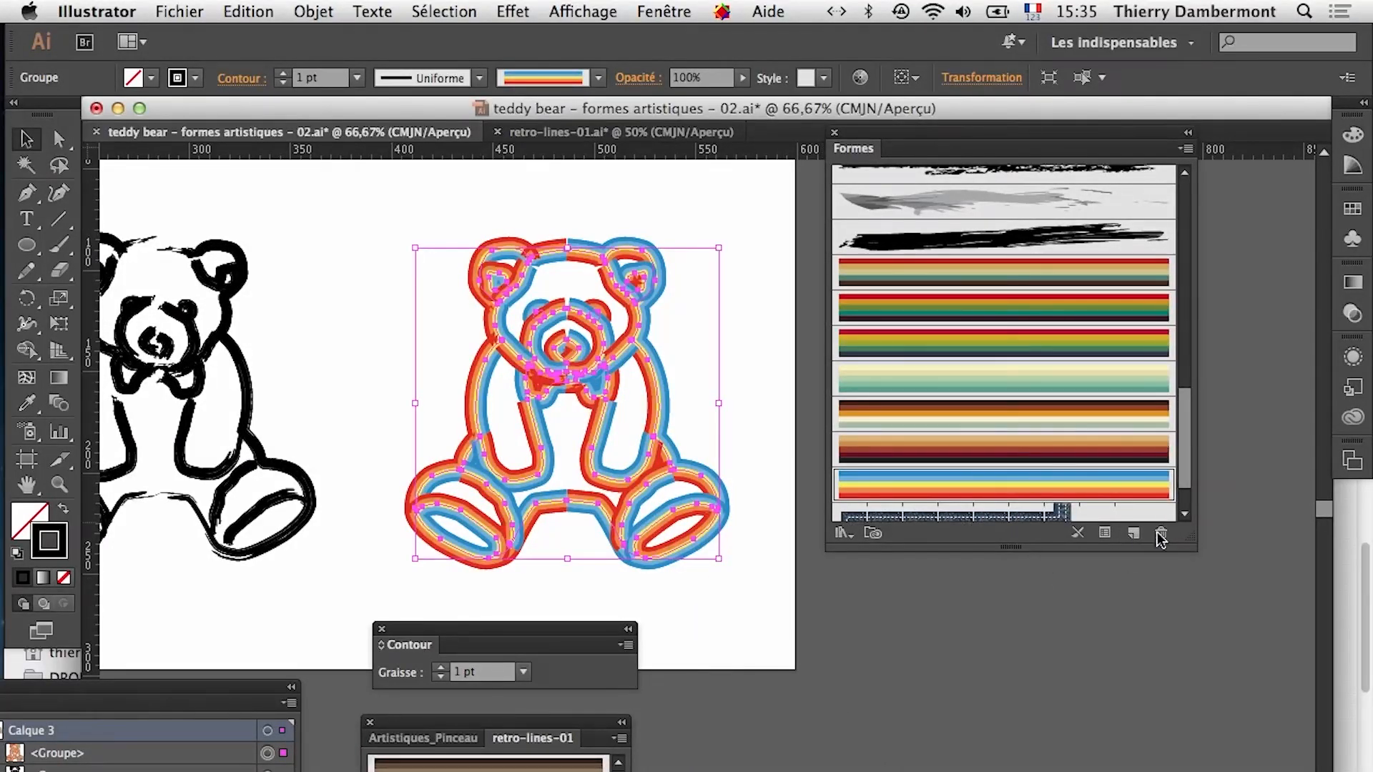
drag(1188, 532, 1232, 649)
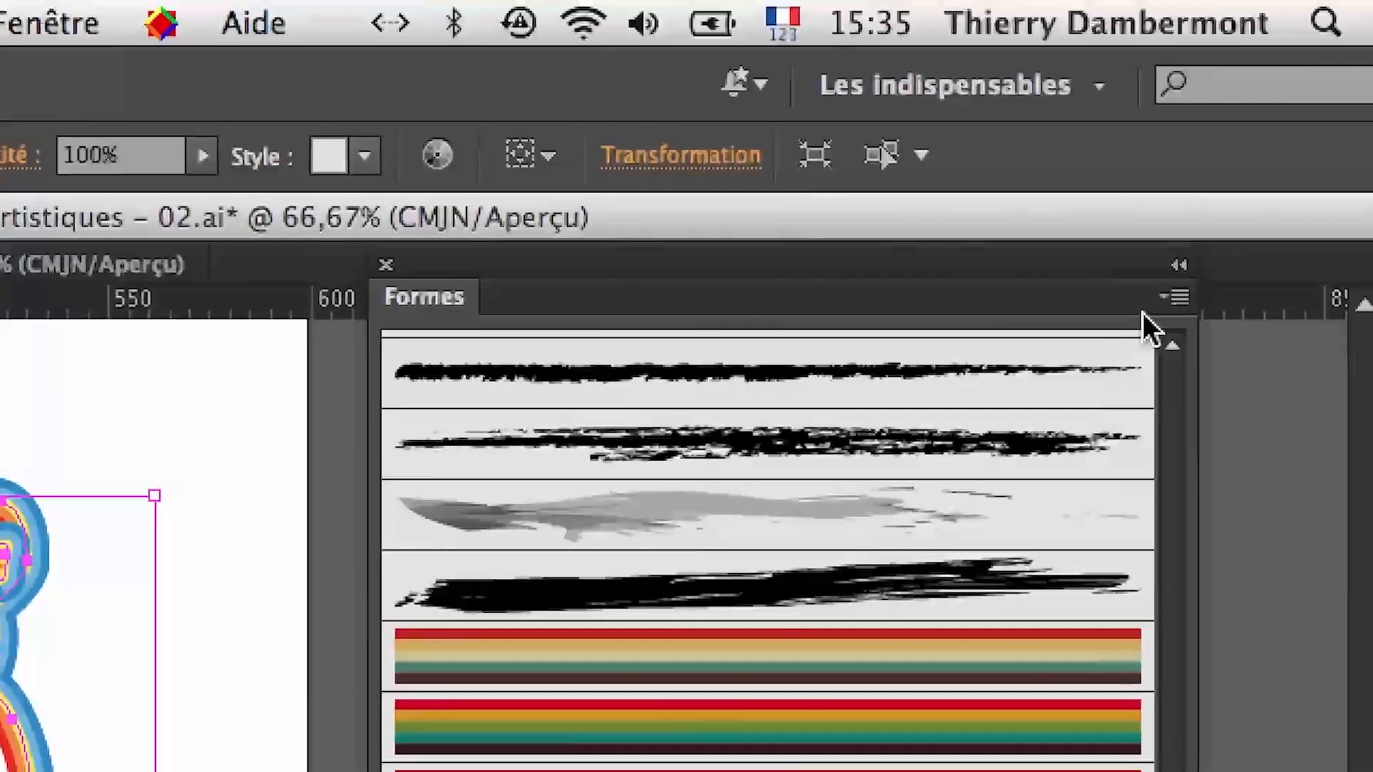
Show the brushes in the Formes panel as a list and deselect the striped bear
click(1152, 308)
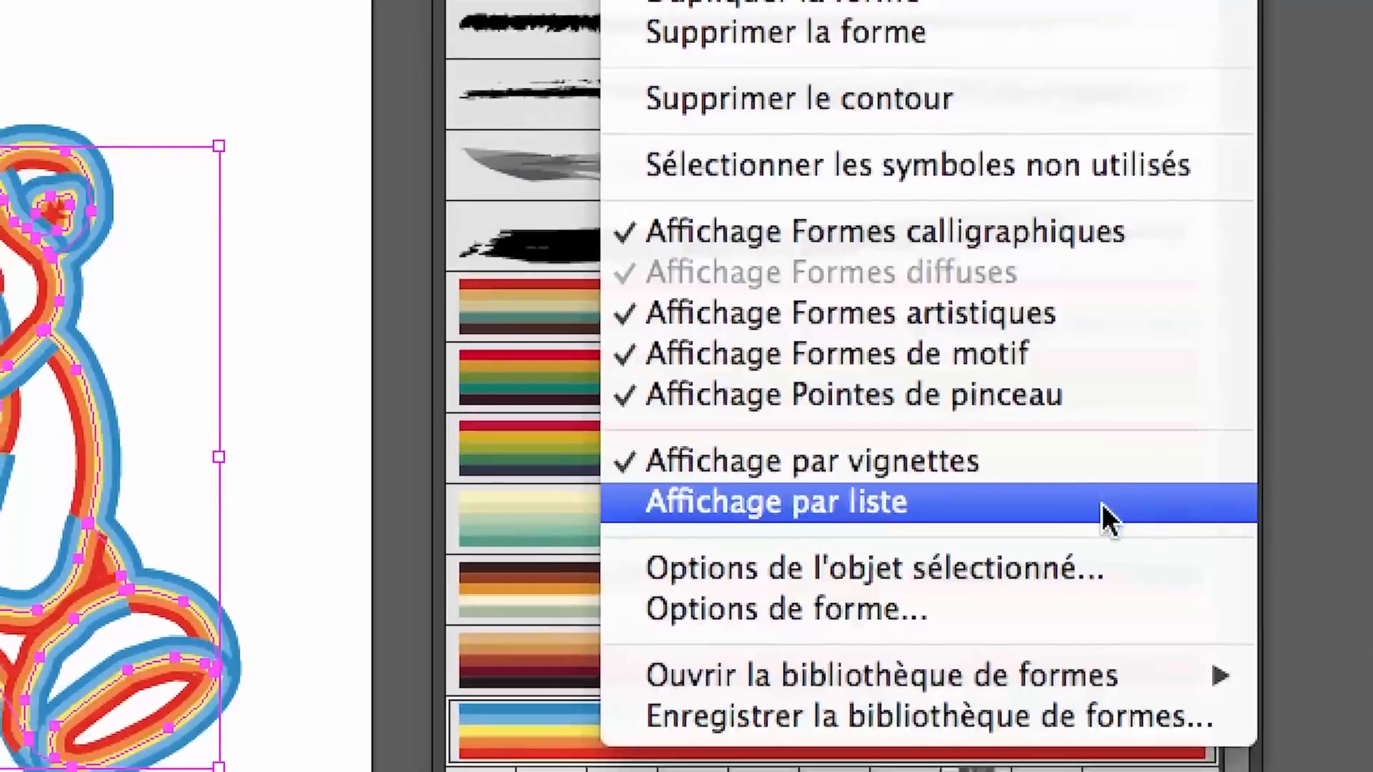
click(1107, 516)
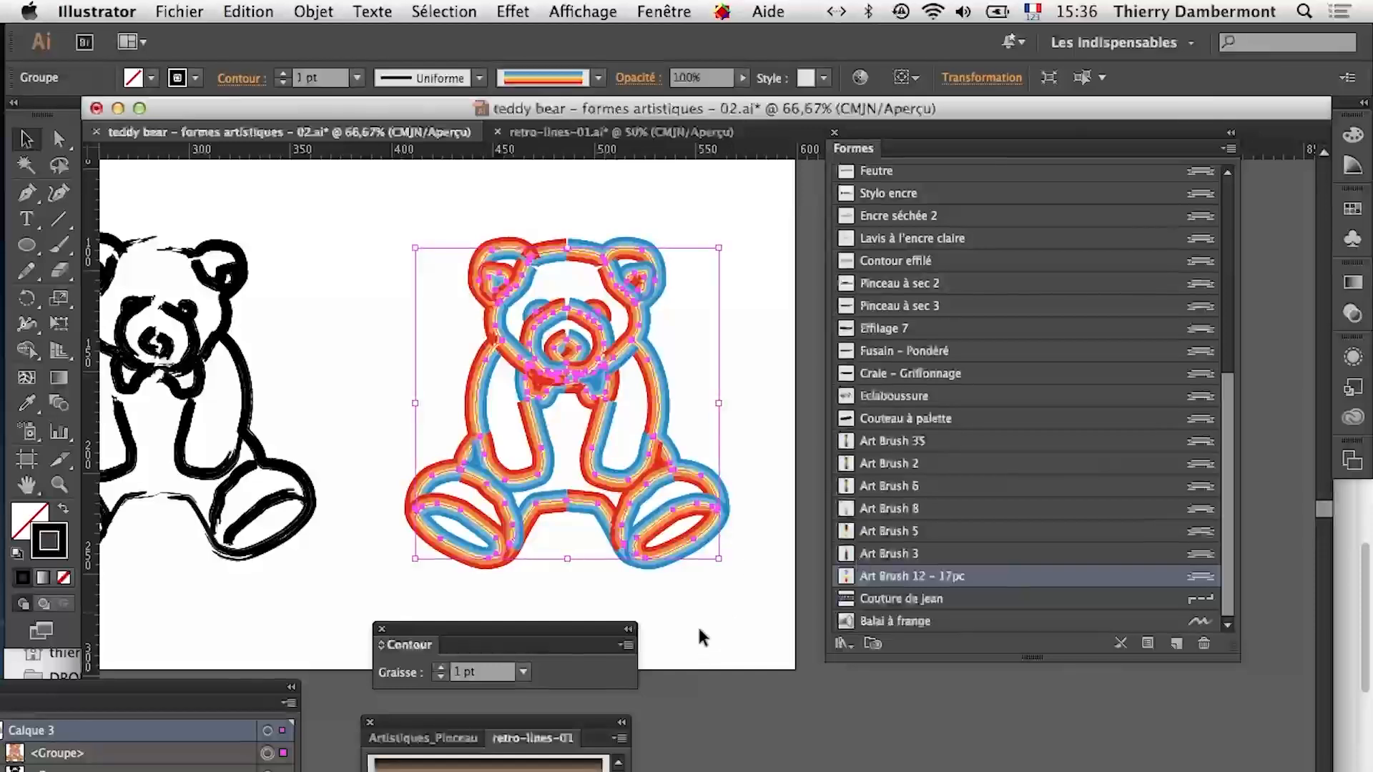
click(698, 624)
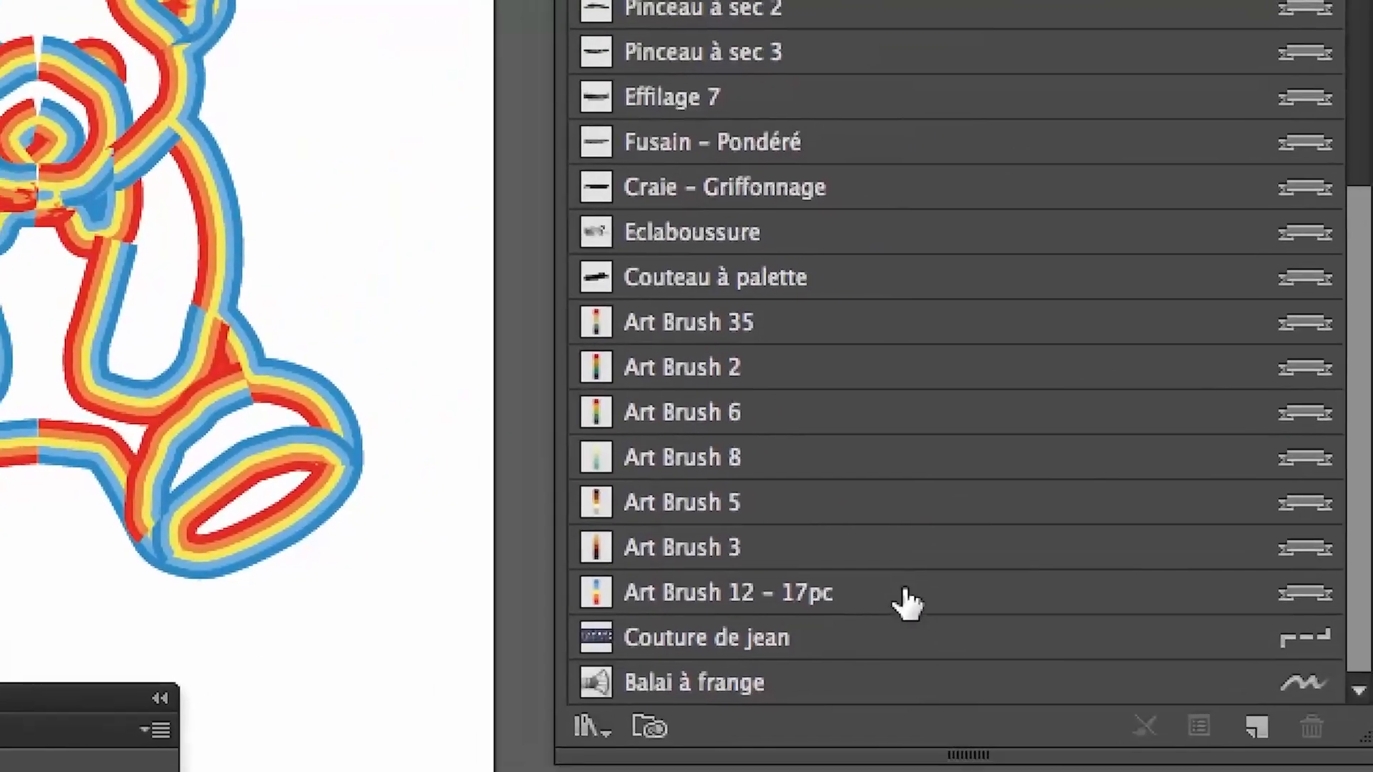
Duplicate the Art Brush 12 - 17pc brush in the Formes panel
click(1310, 540)
mouse_move(944, 608)
mouse_down()
mouse_move(1143, 635)
mouse_move(1255, 725)
mouse_up()
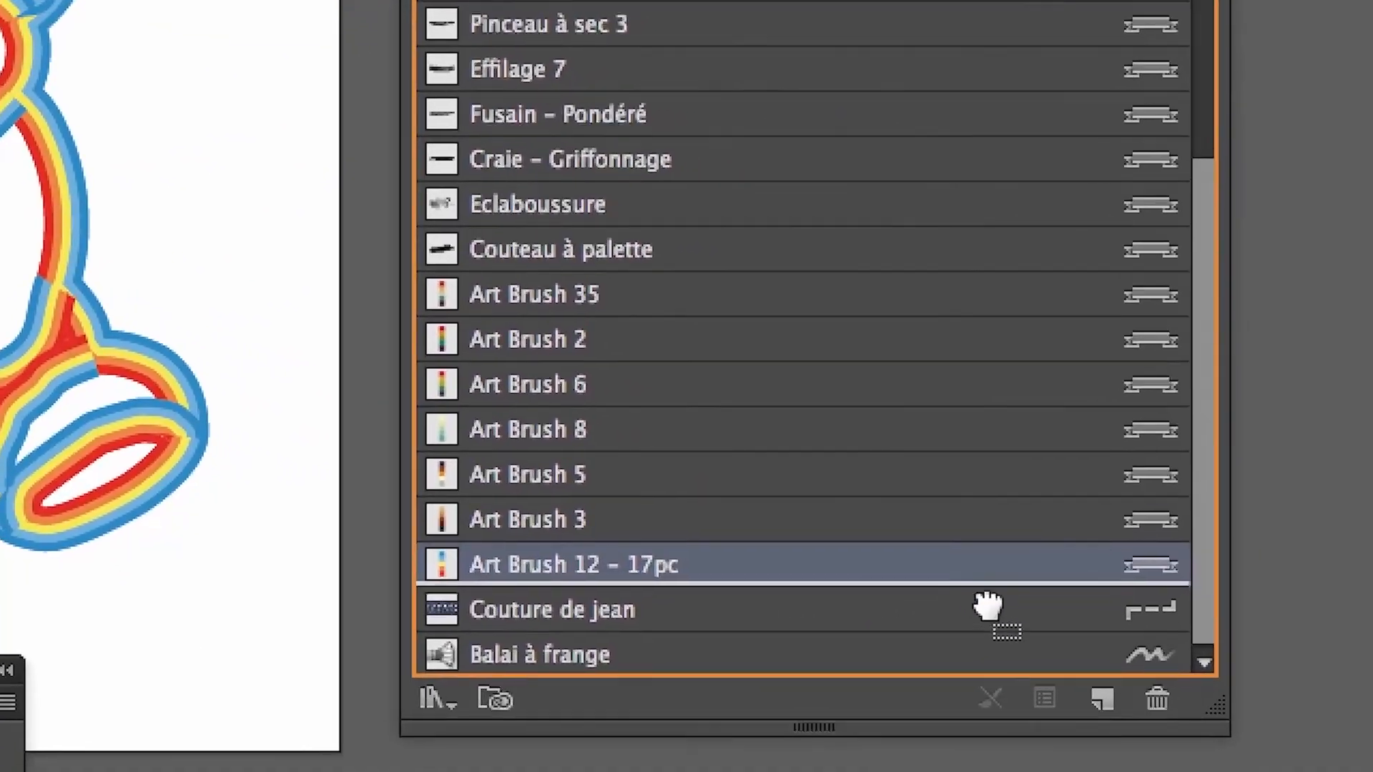
drag(1028, 640, 1033, 647)
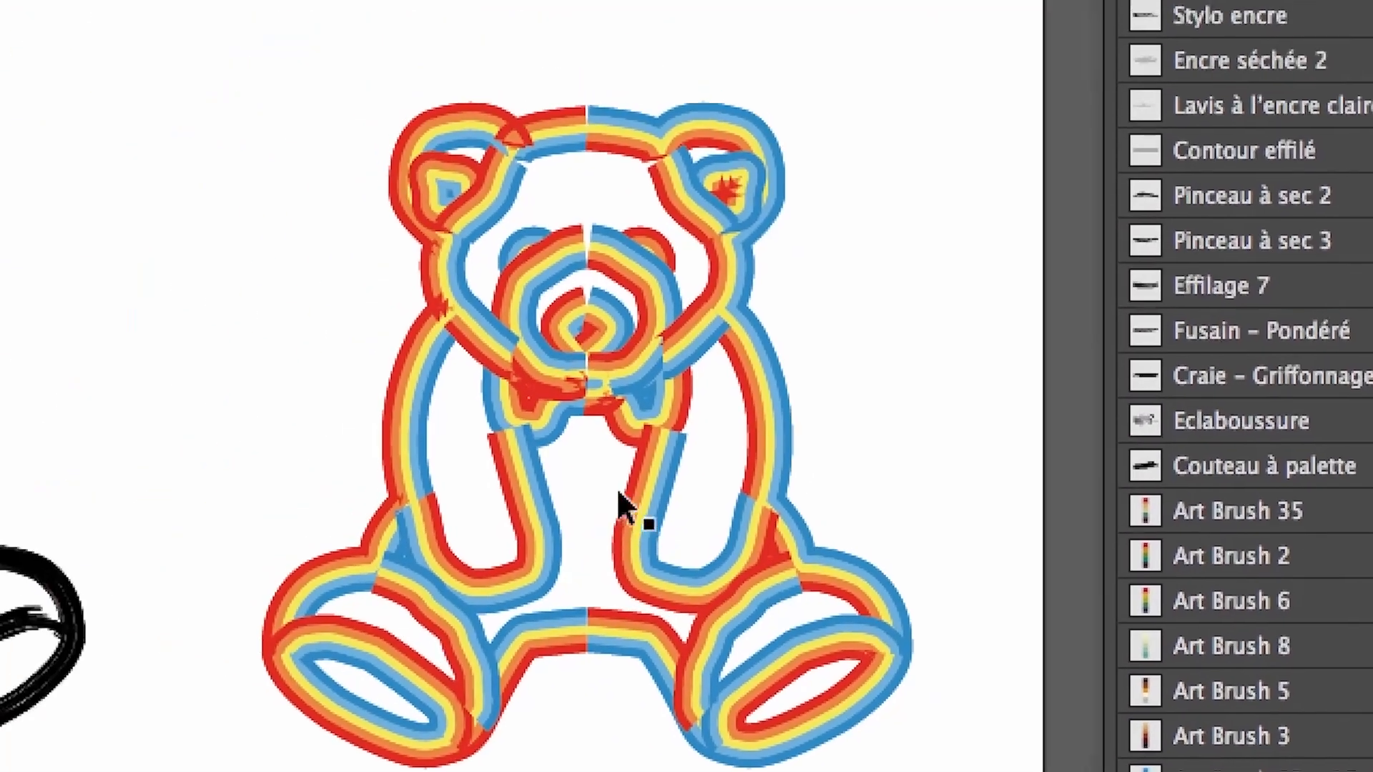
Display the teddy bear artwork as plain outlines and select the whole bear group
key(super+minus)
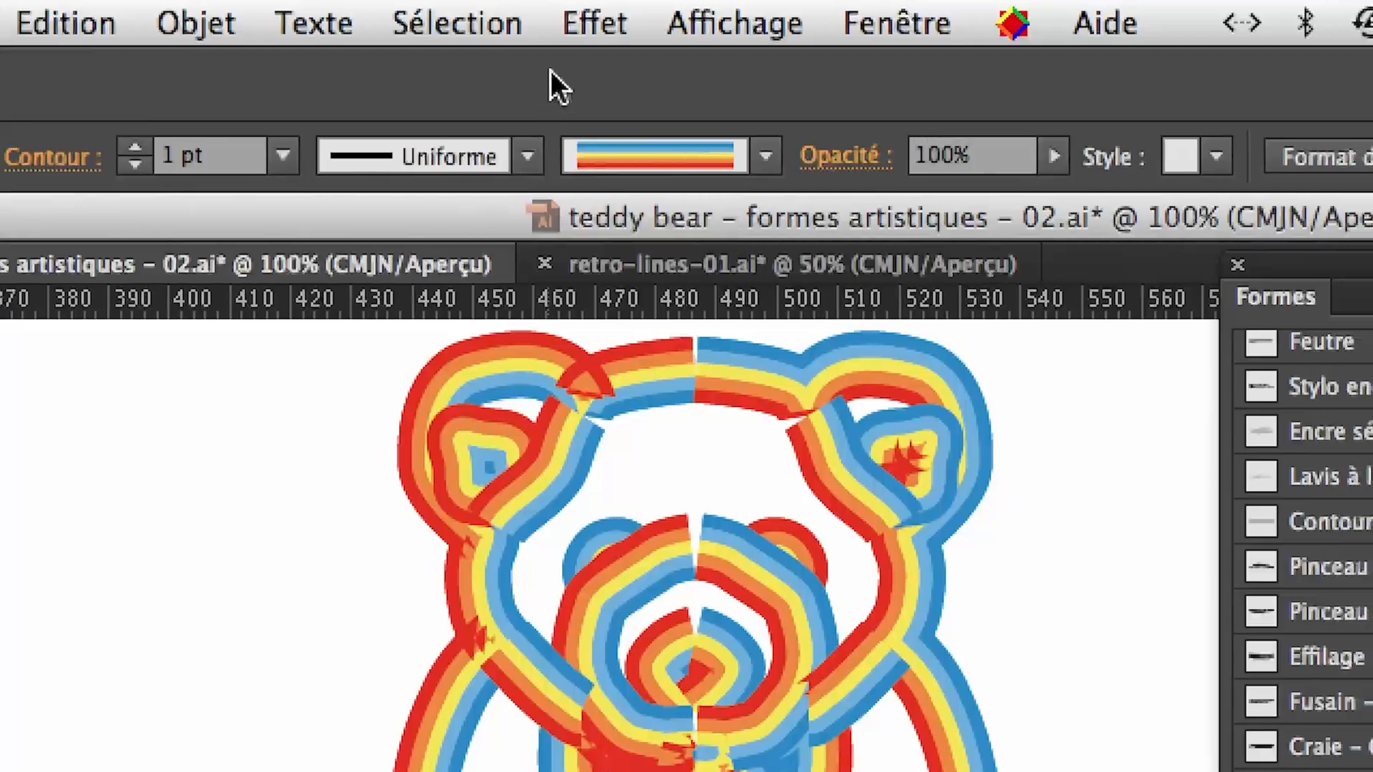
click(647, 20)
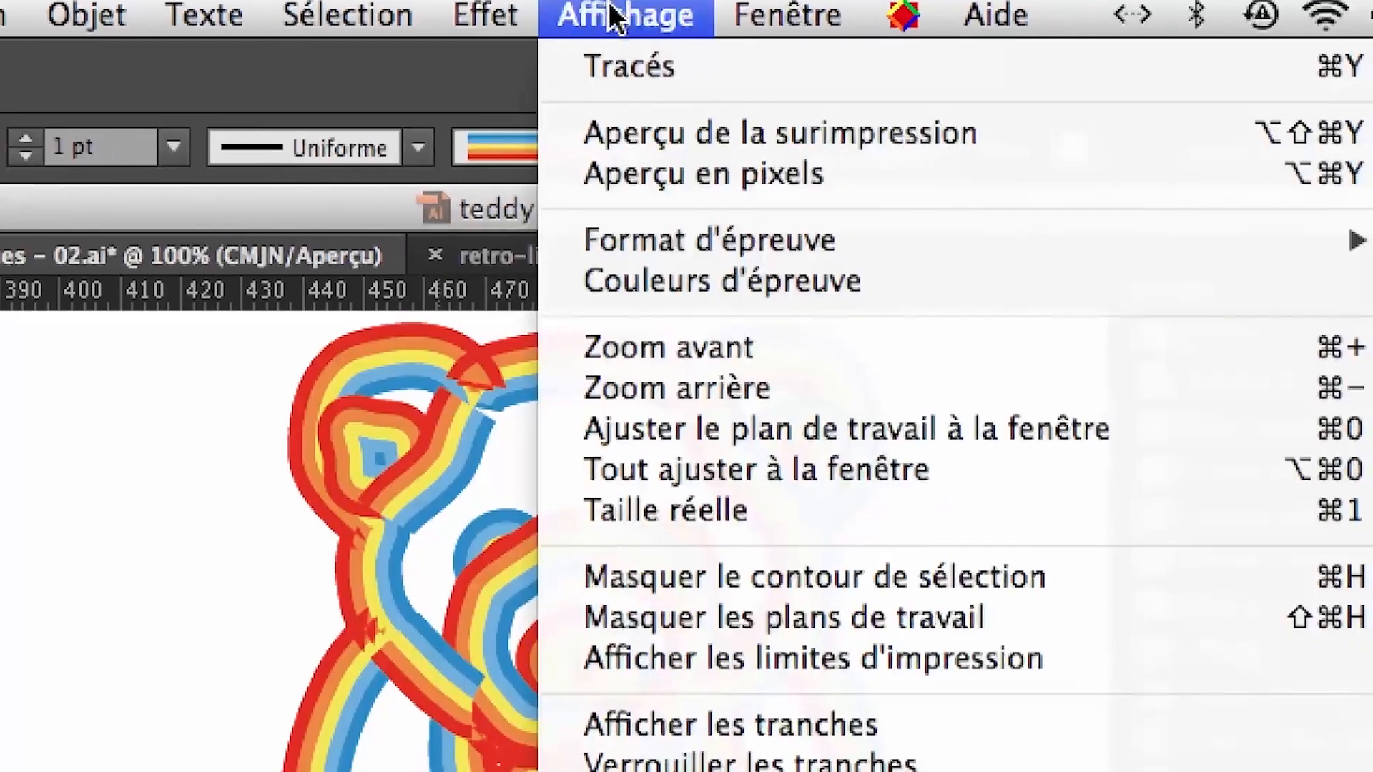
click(616, 24)
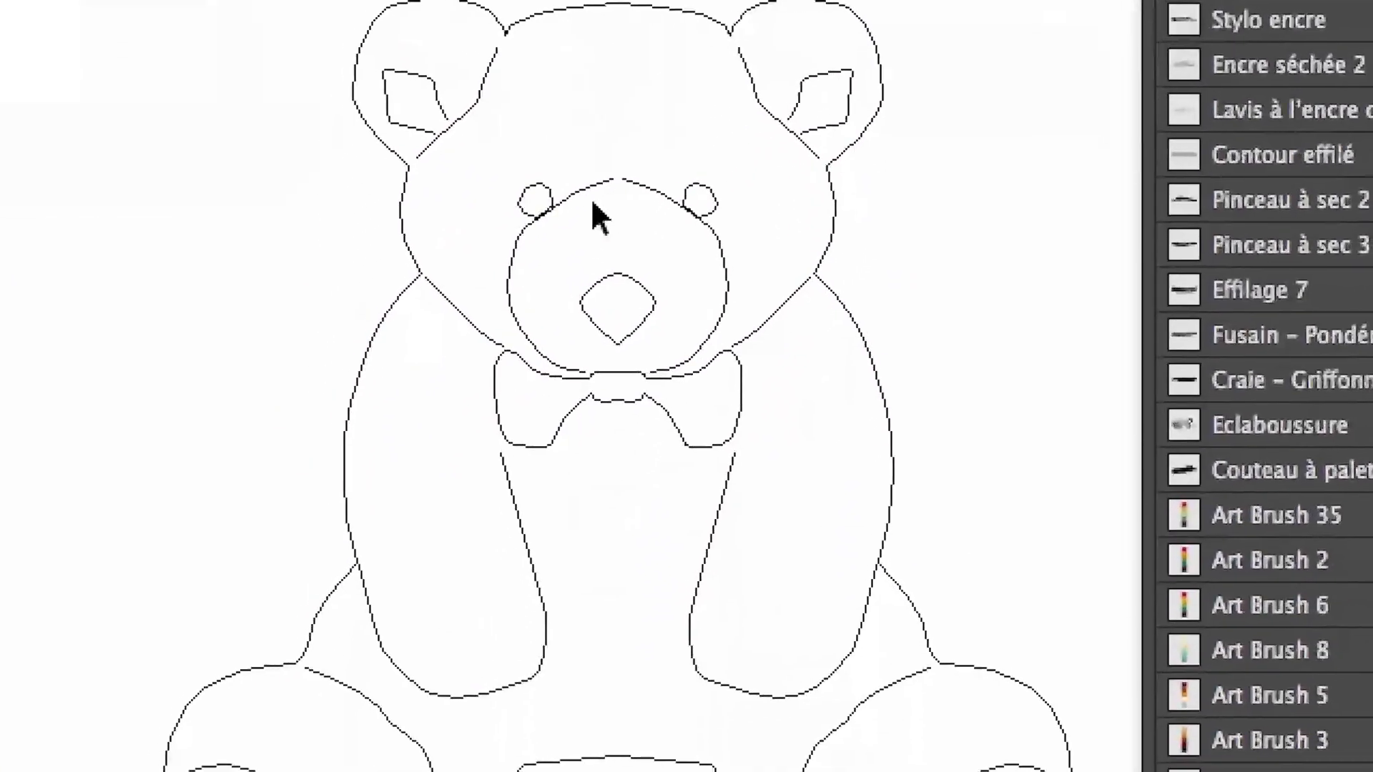
click(588, 200)
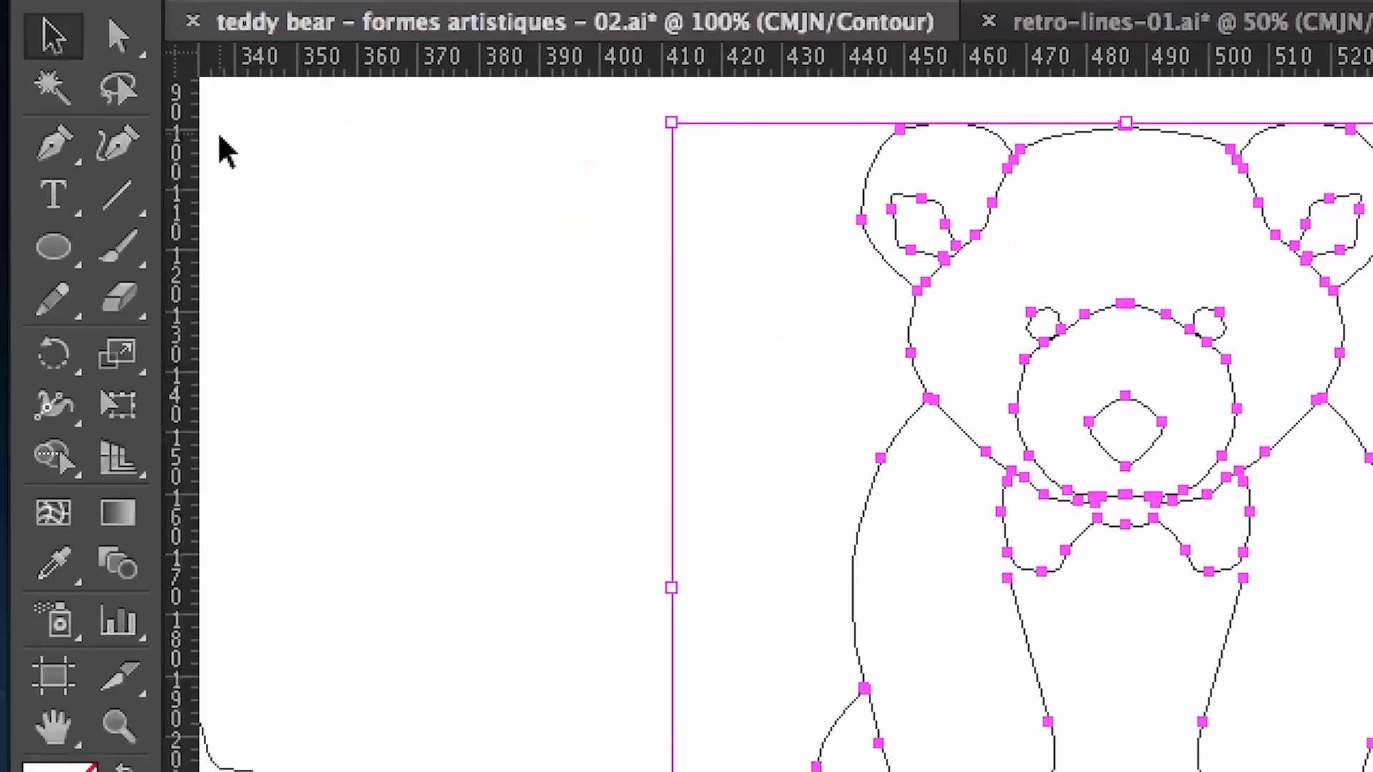
Float the tools panel beside the bear and activate the progressive direct selection tool (Sélection directe progressive)
click(130, 100)
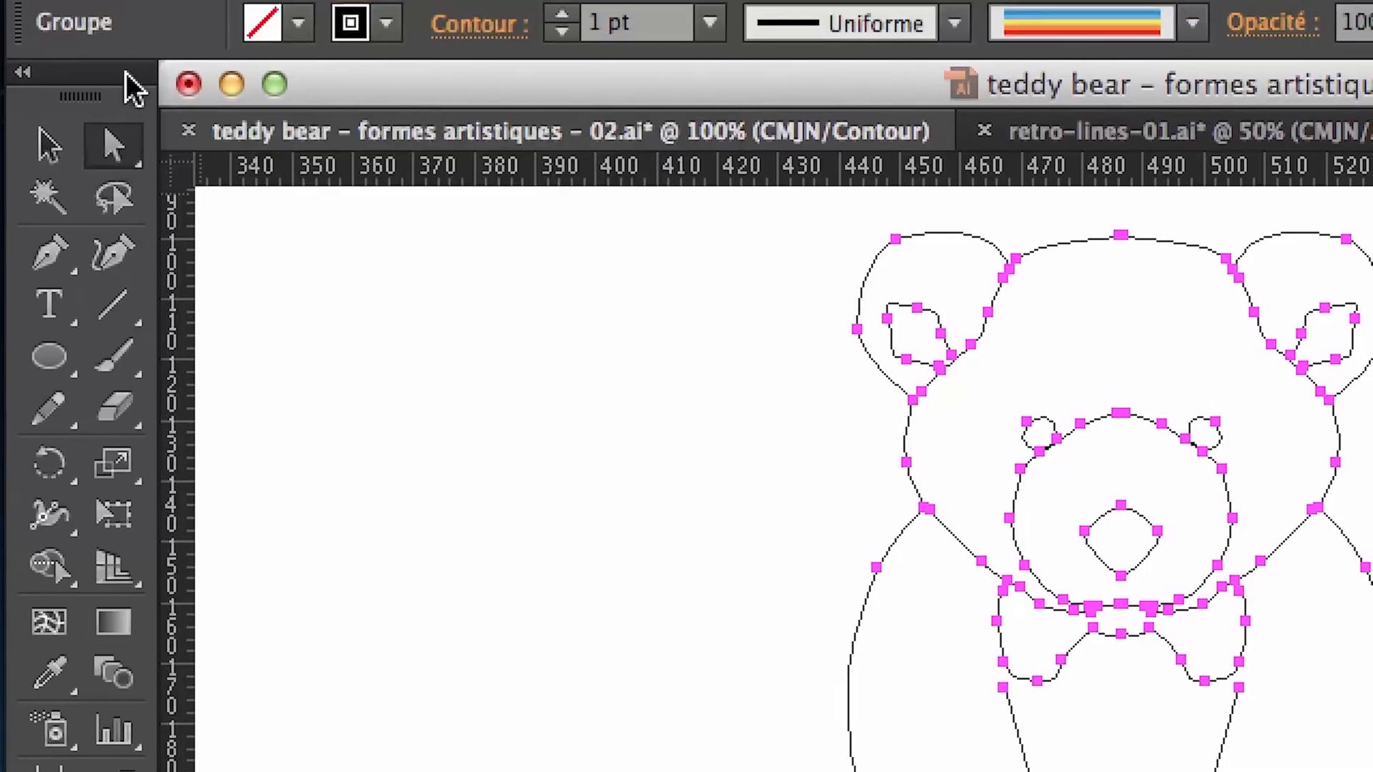
drag(133, 33, 449, 149)
click(207, 178)
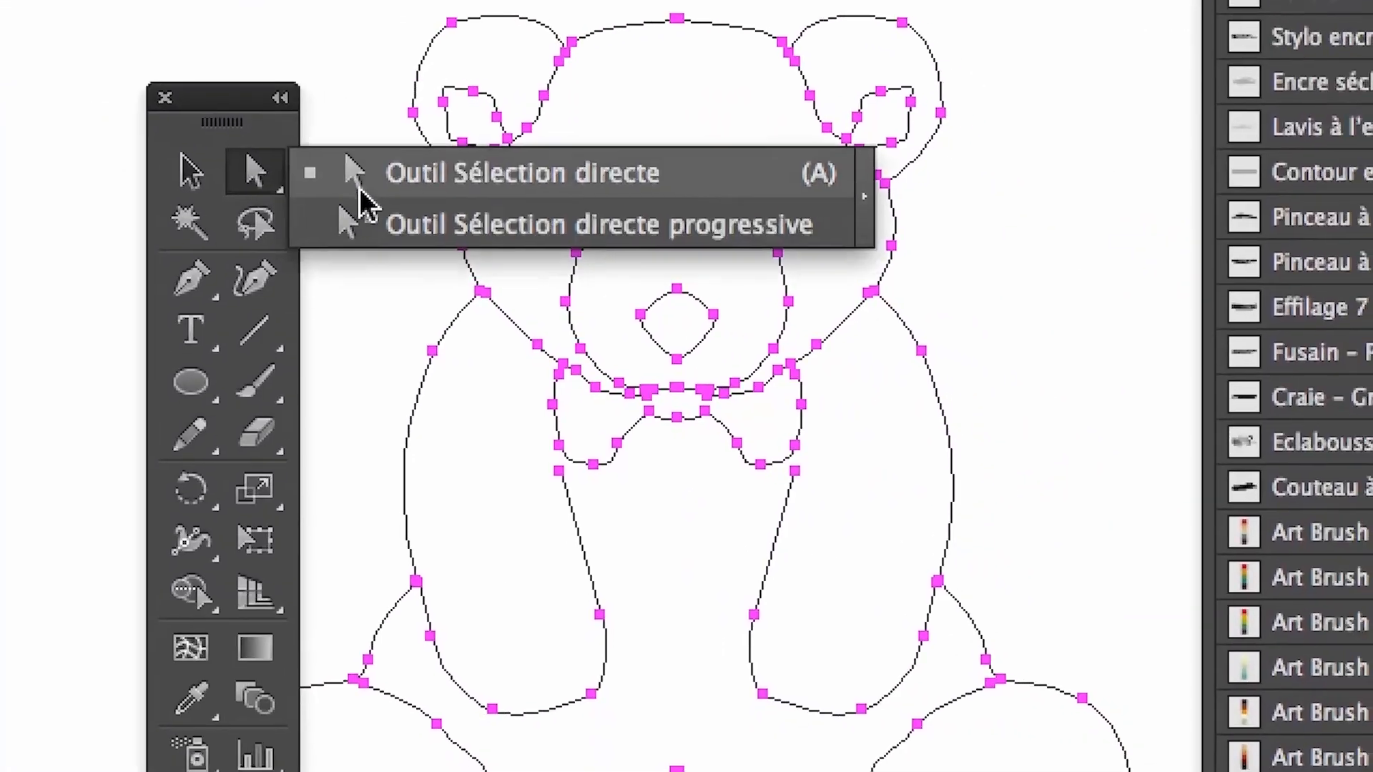
click(376, 215)
click(372, 233)
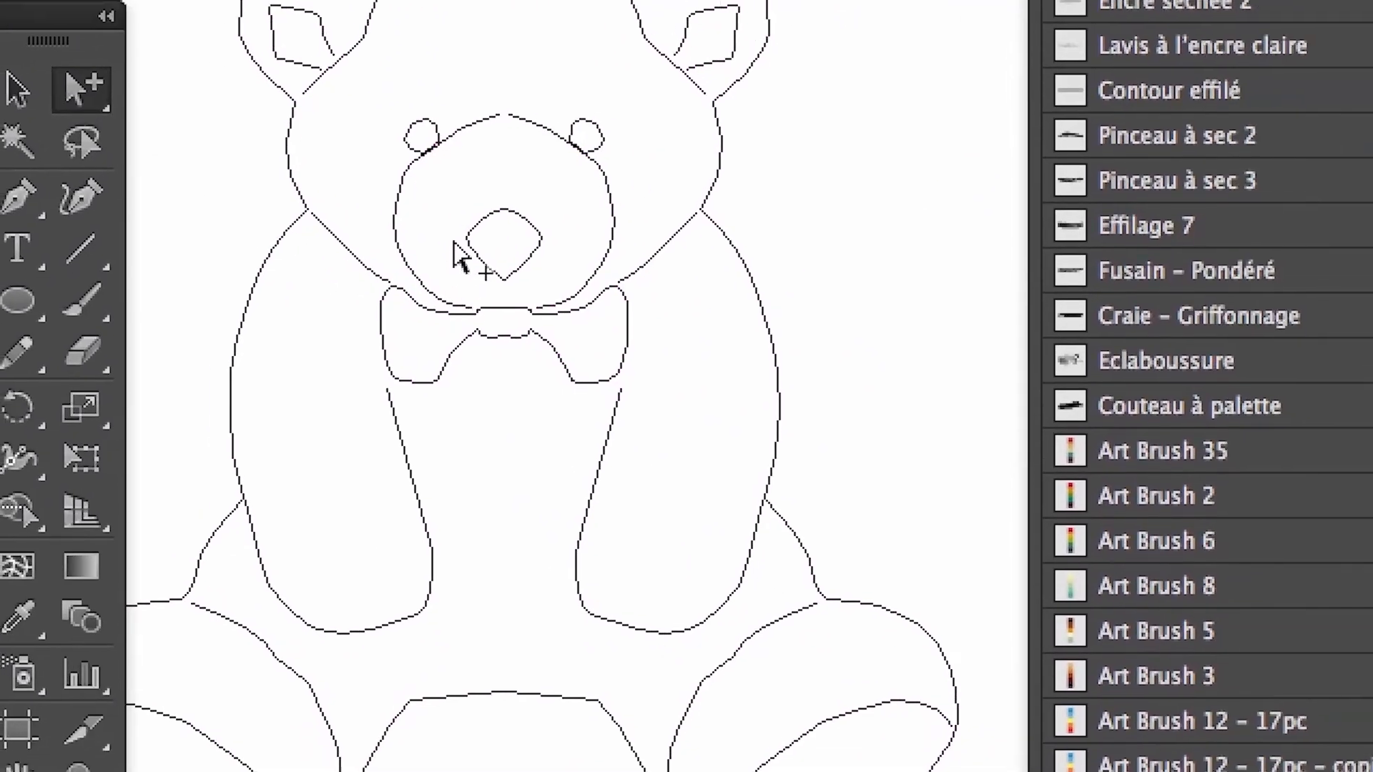
Select both muzzle halves, one half of the bow tie and the inner outlines of both arms
click(401, 180)
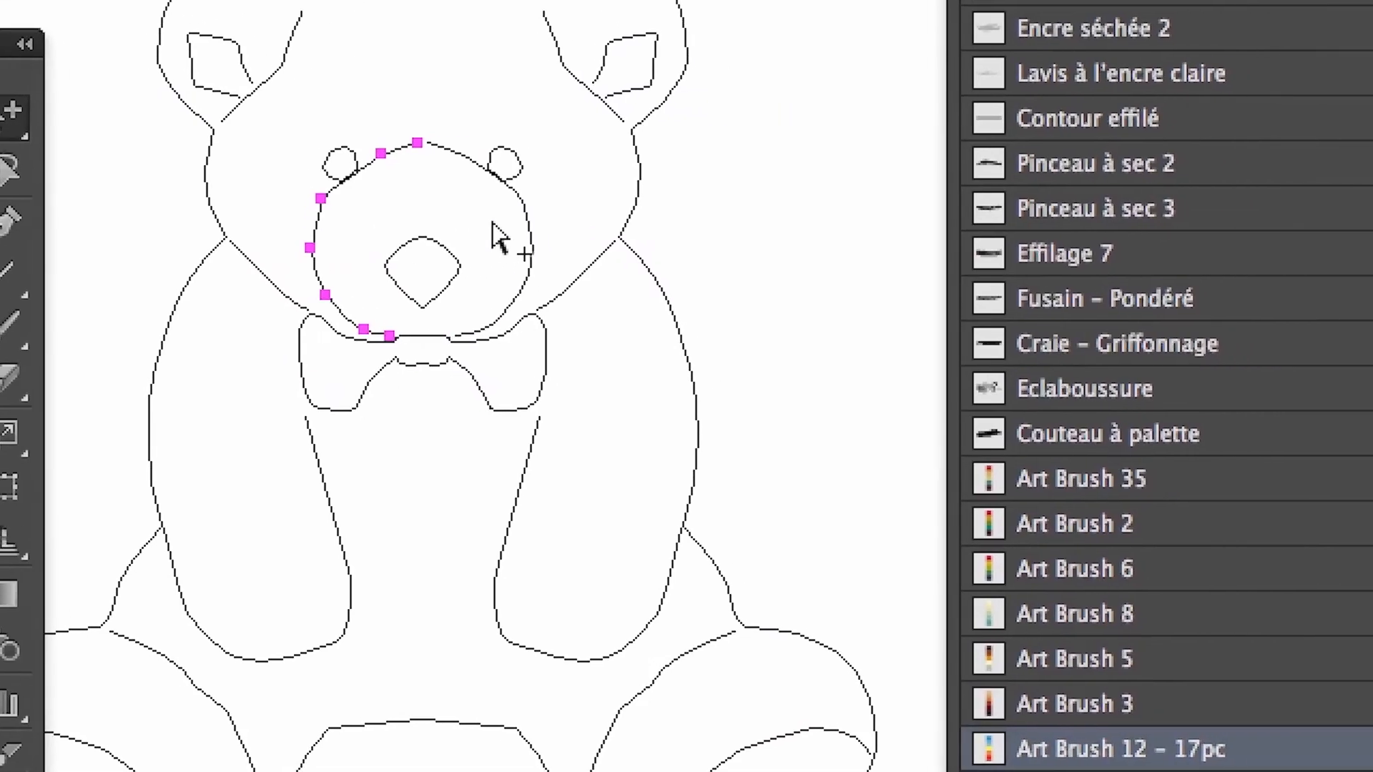
click(509, 236)
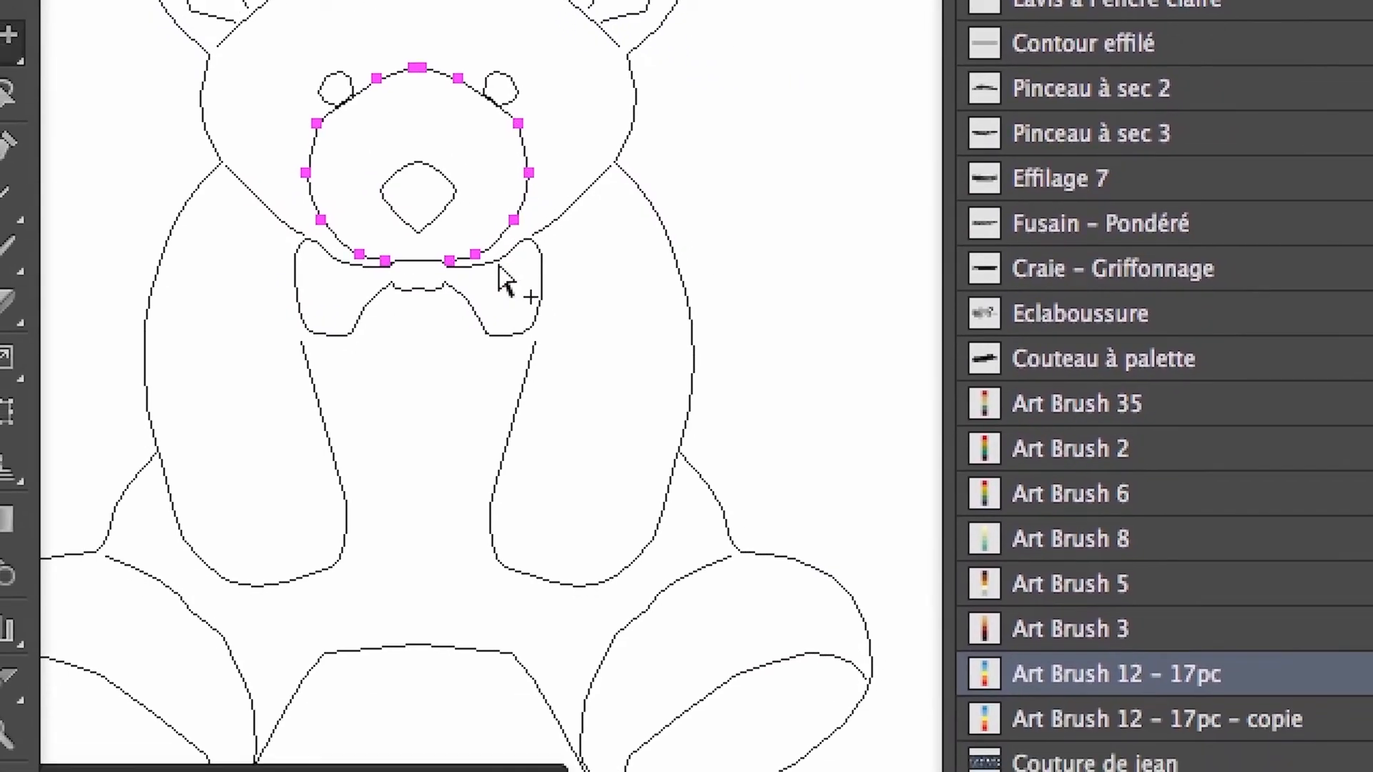
shift+click(492, 288)
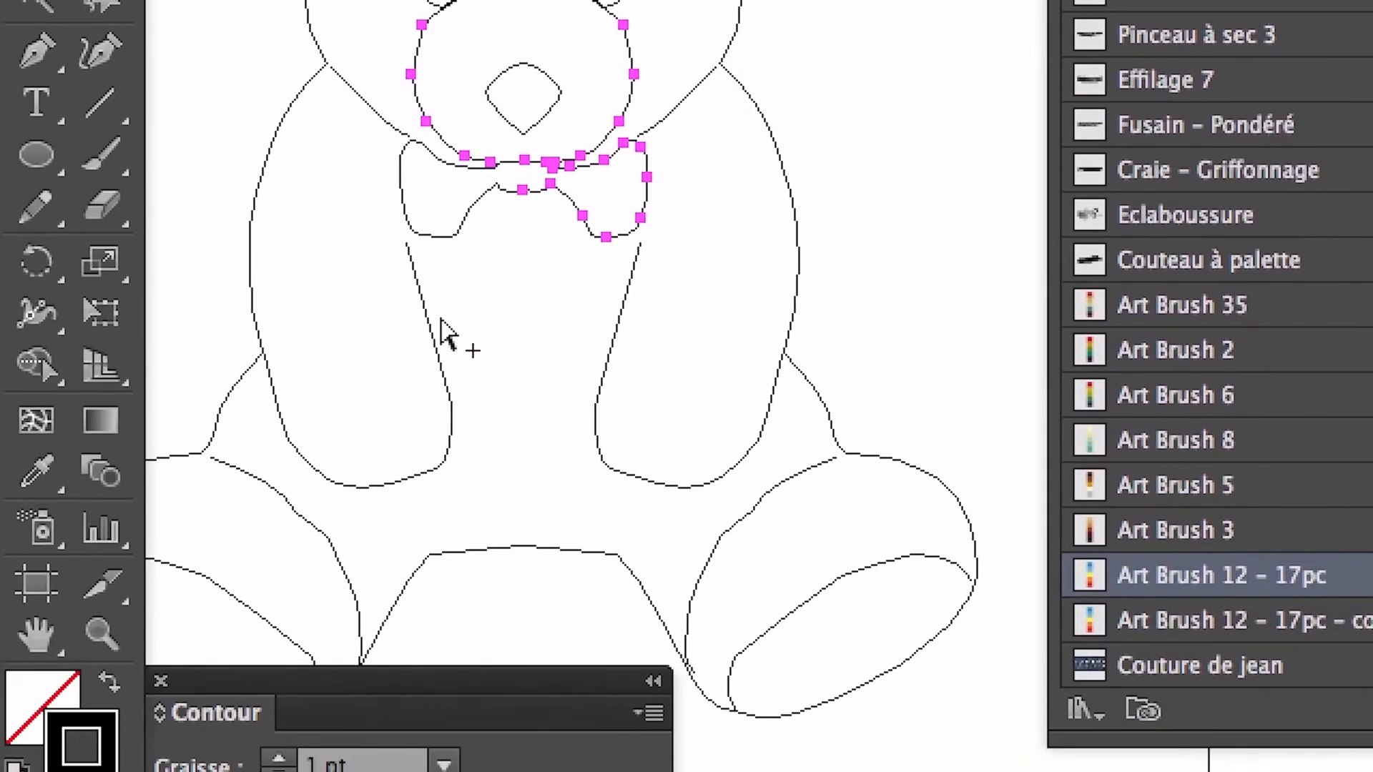
shift+click(438, 333)
shift+click(616, 370)
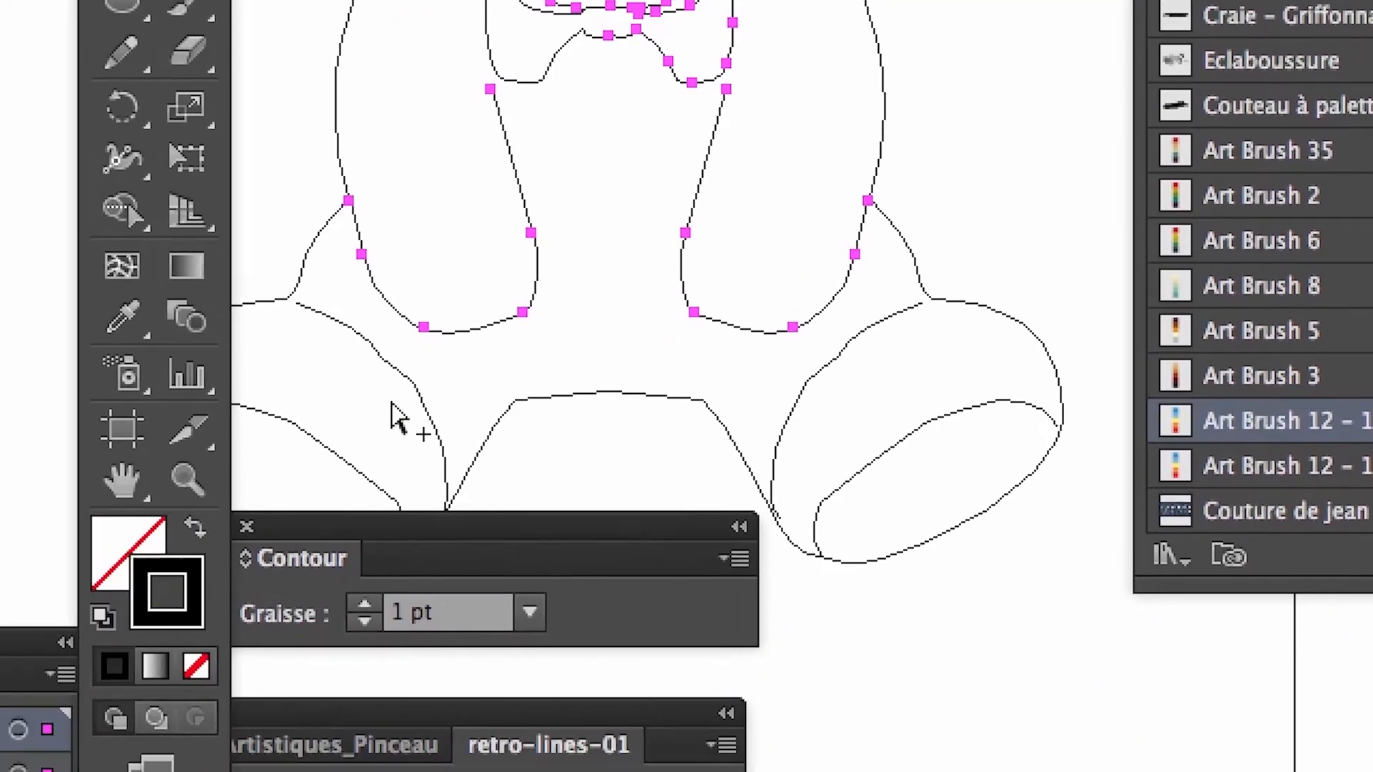
Add both legs' inner outlines, the sole outlines, the nose and the inner-ear shapes to the path selection
shift+click(423, 413)
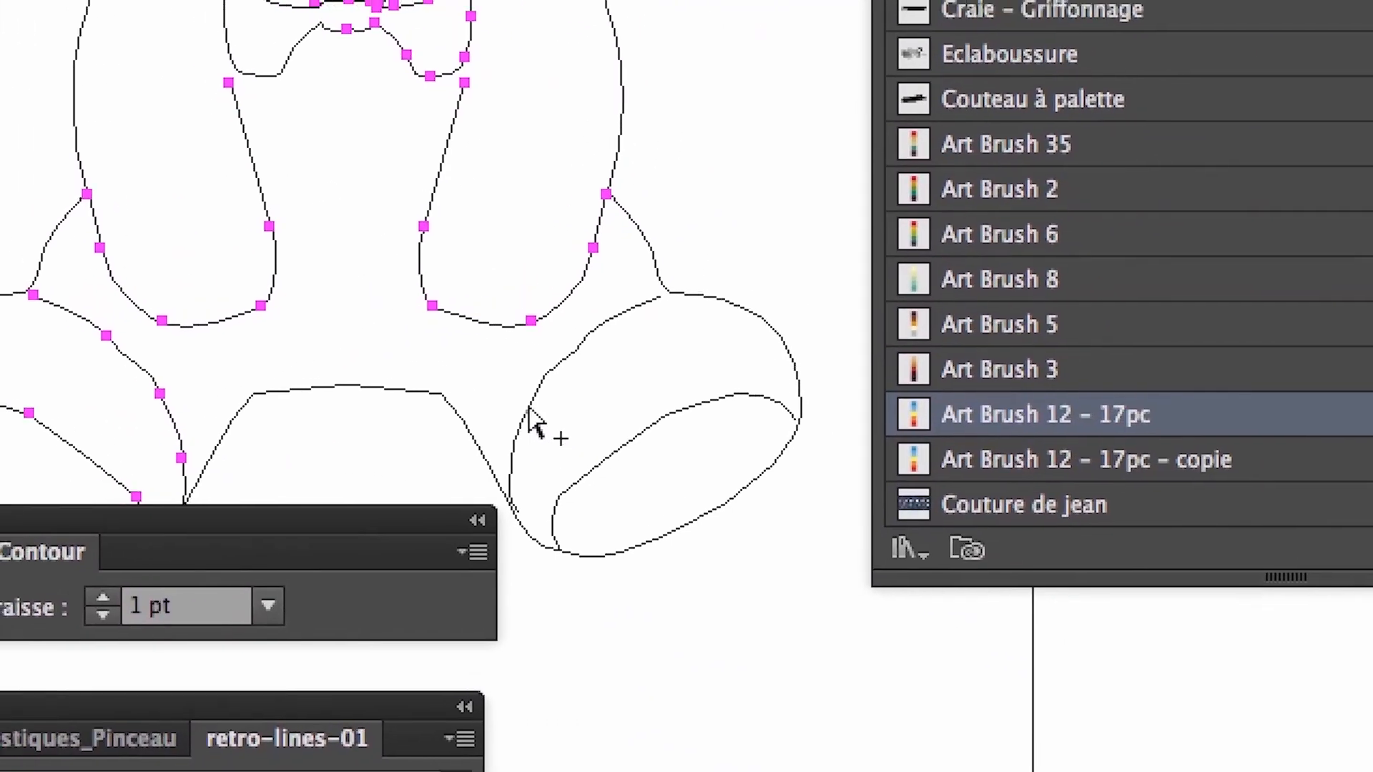
shift+click(890, 418)
shift+click(564, 438)
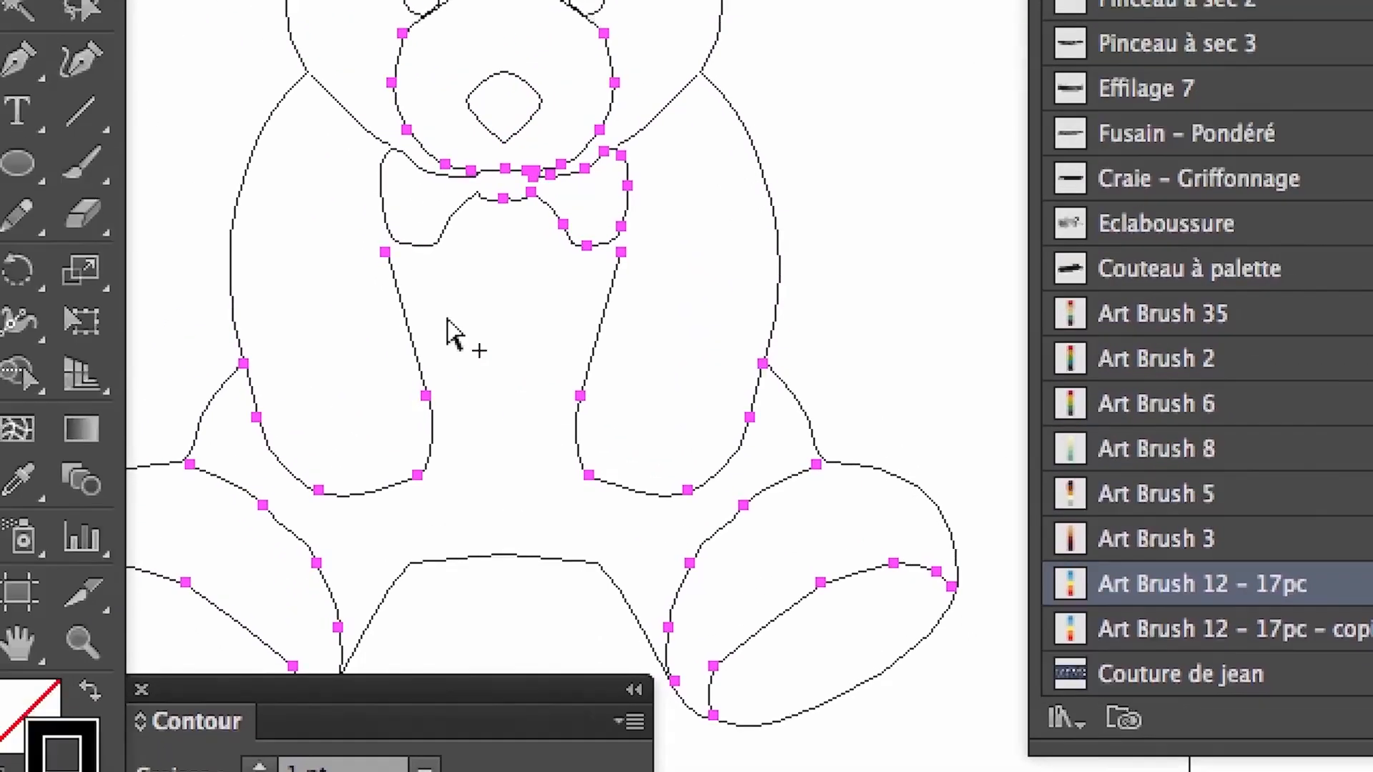
shift+click(460, 237)
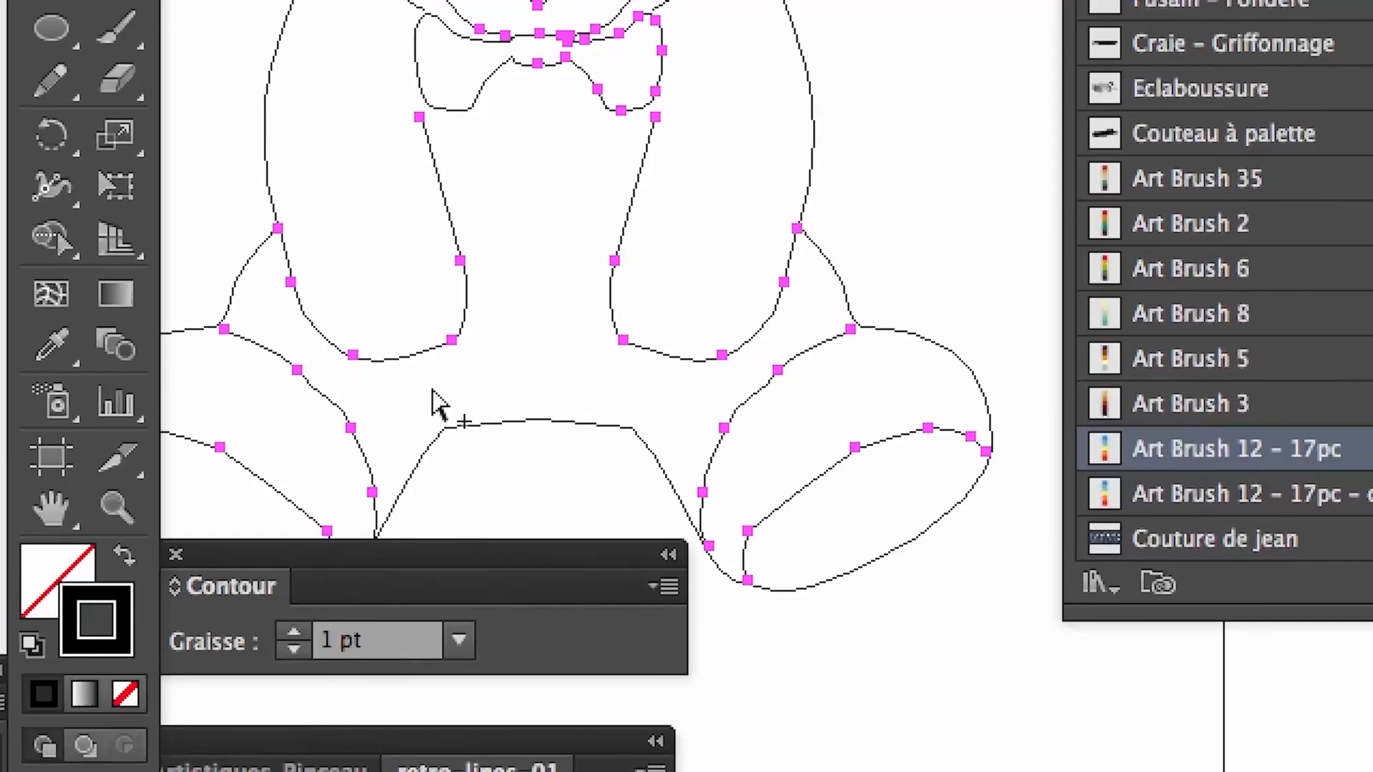
scroll(424, 427, down, 1)
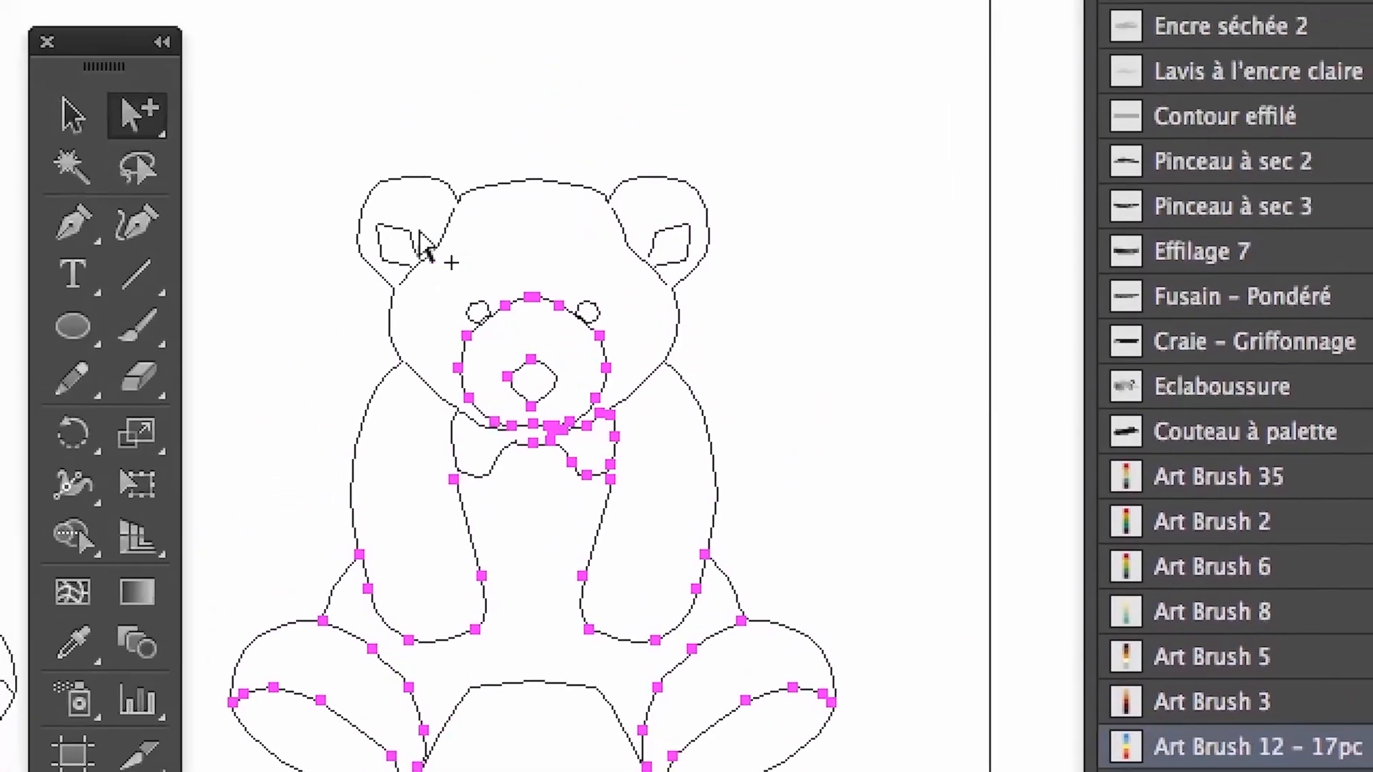
shift+click(371, 44)
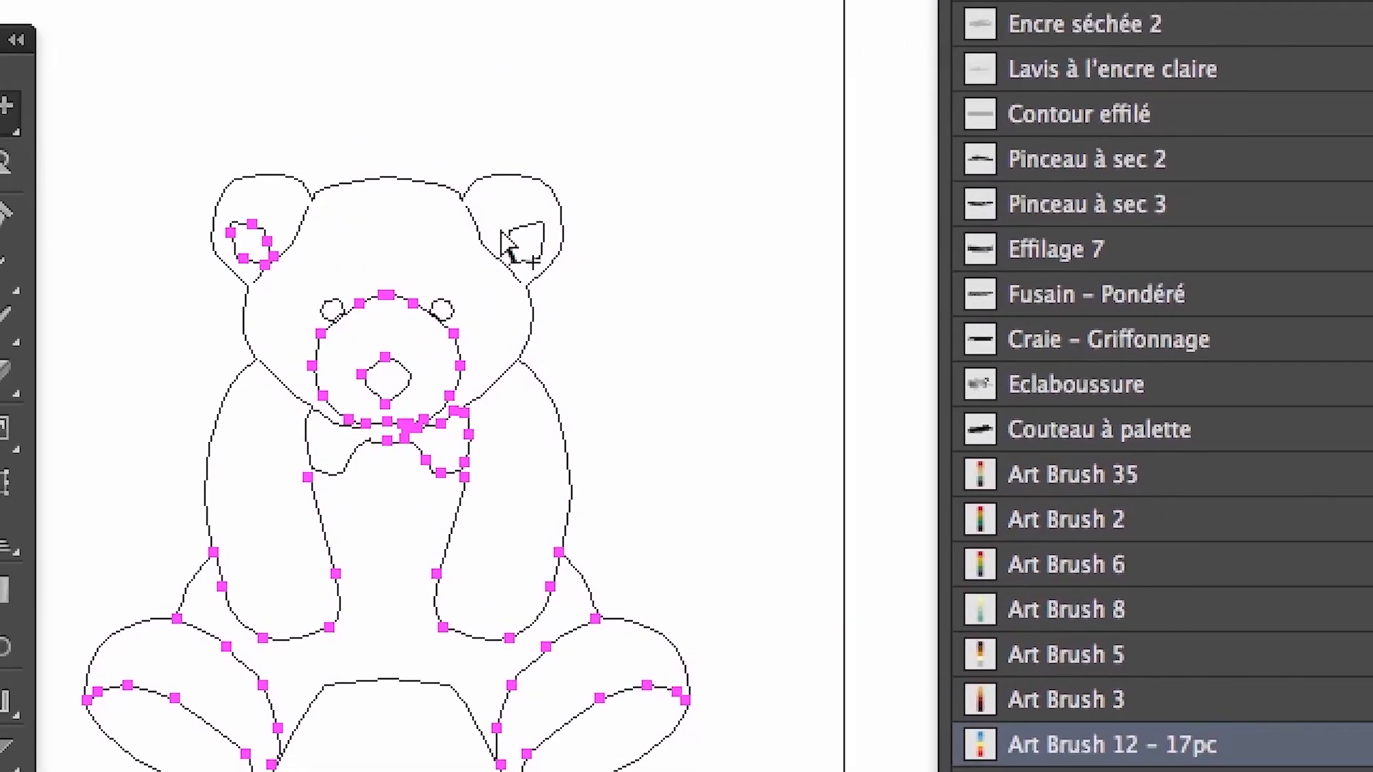
shift+click(500, 246)
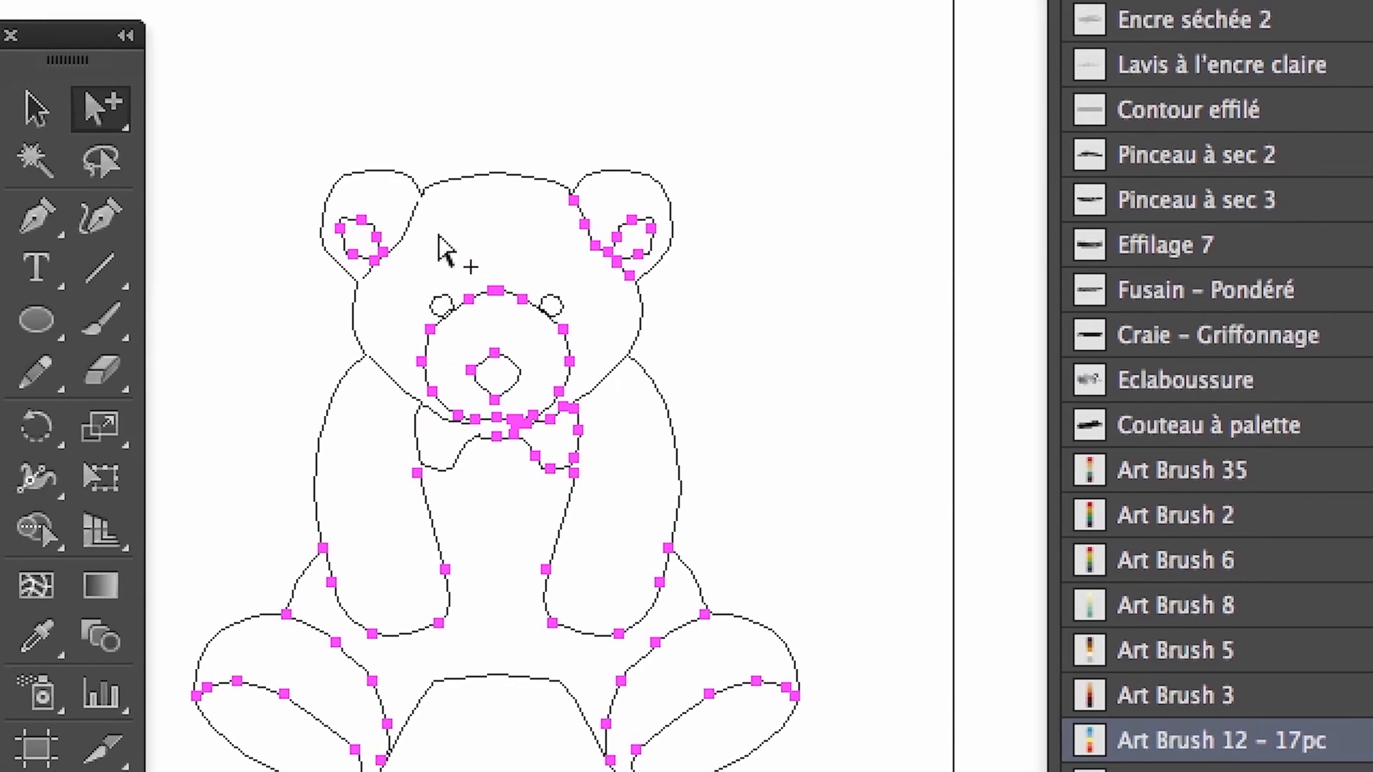
shift+click(314, 236)
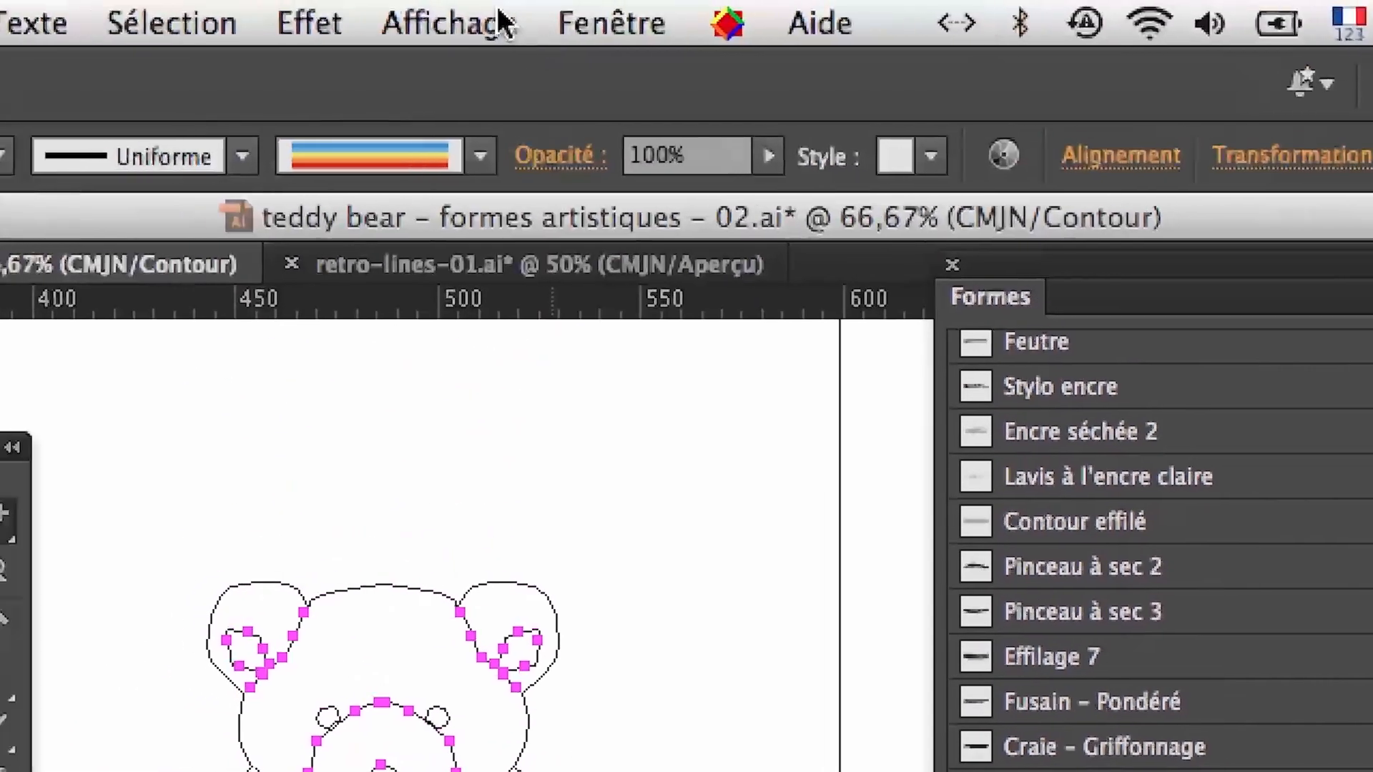
Return the artwork to full preview and apply the Art Brush 12 - 17pc - copie brush to the selected paths
click(499, 24)
click(483, 30)
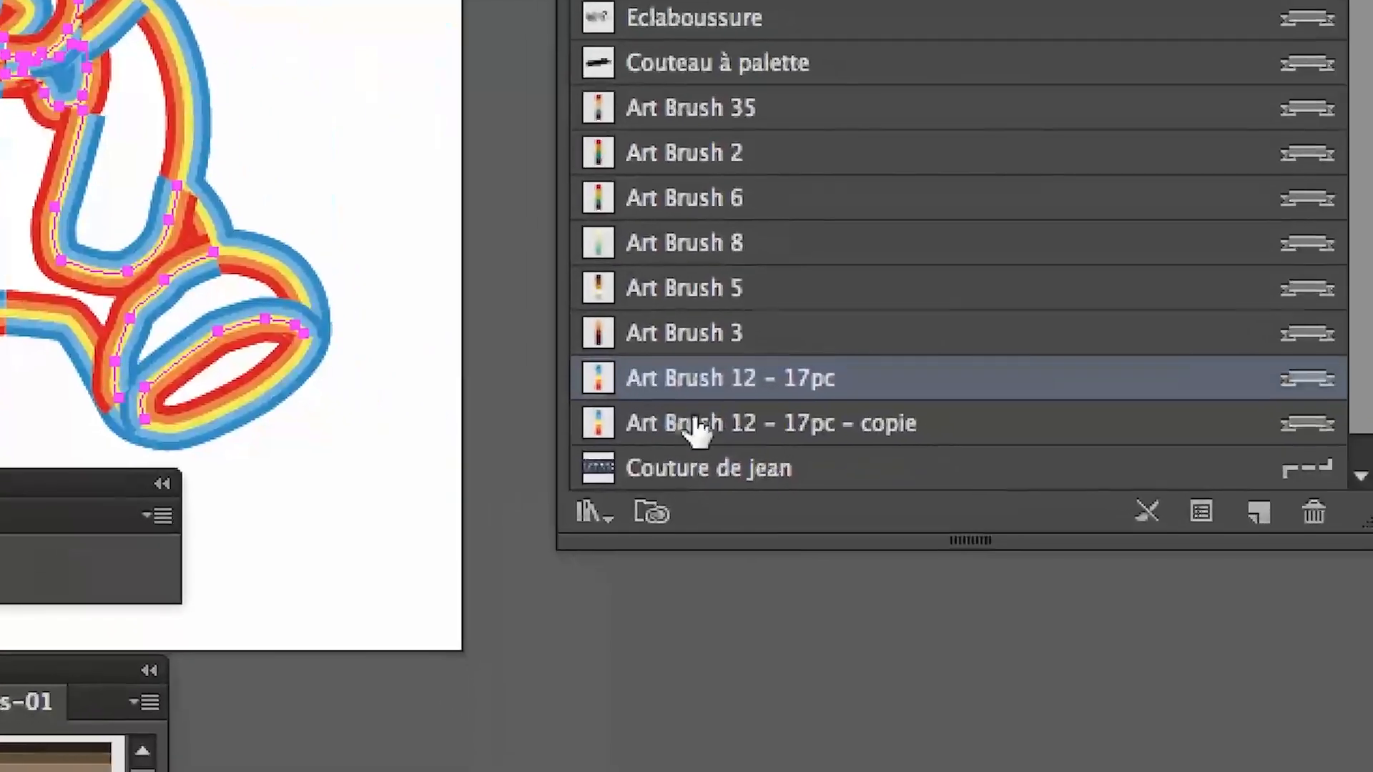
click(697, 425)
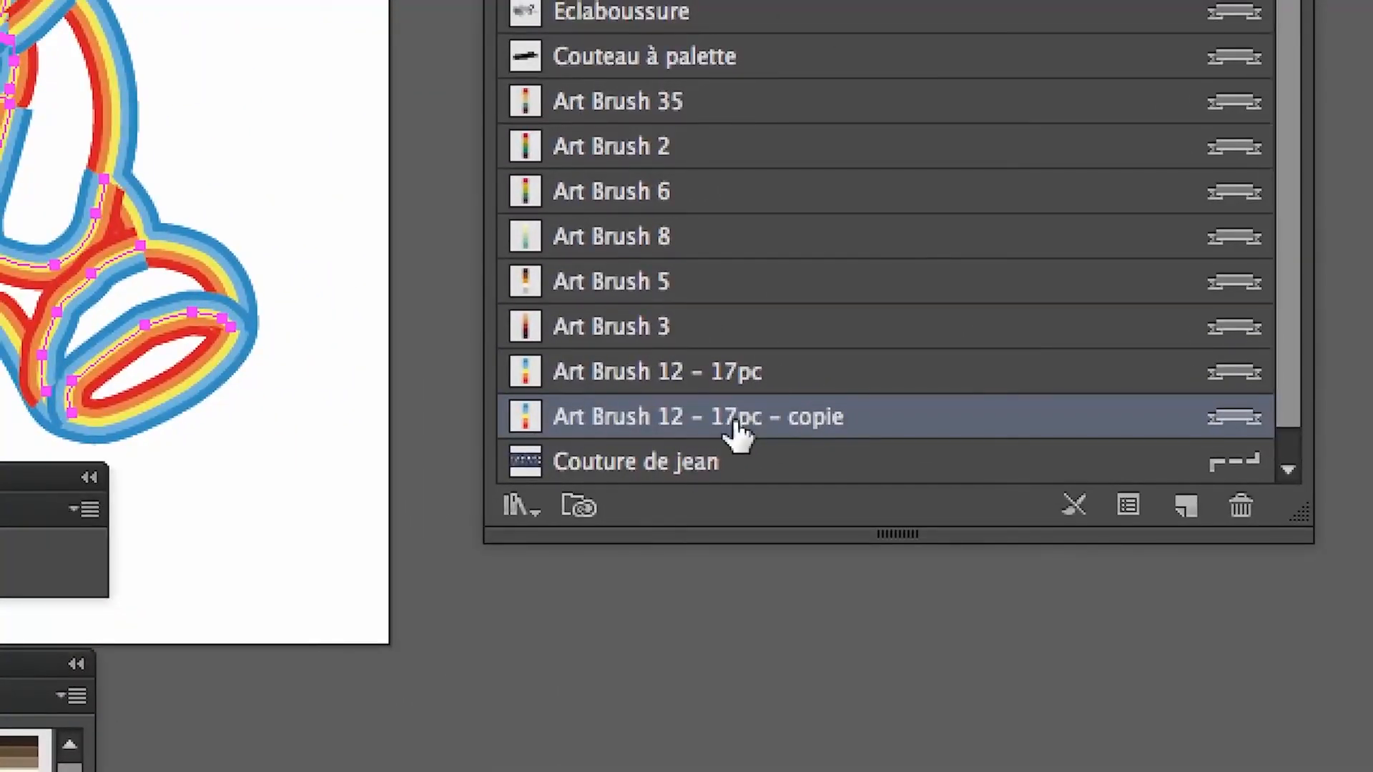
Try to thin the Art Brush 12 - 17pc - copie brush to a fixed width of 1%
double_click(872, 422)
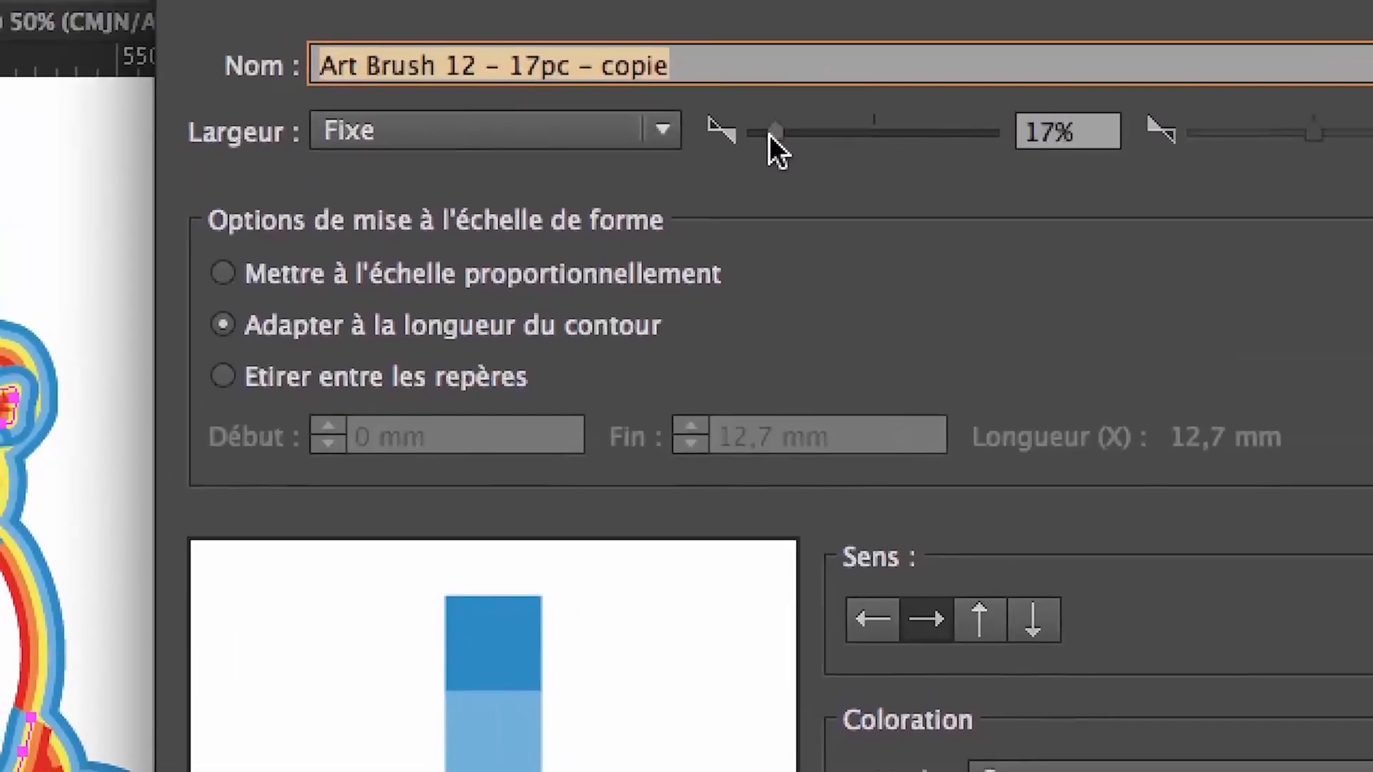
drag(805, 152, 799, 152)
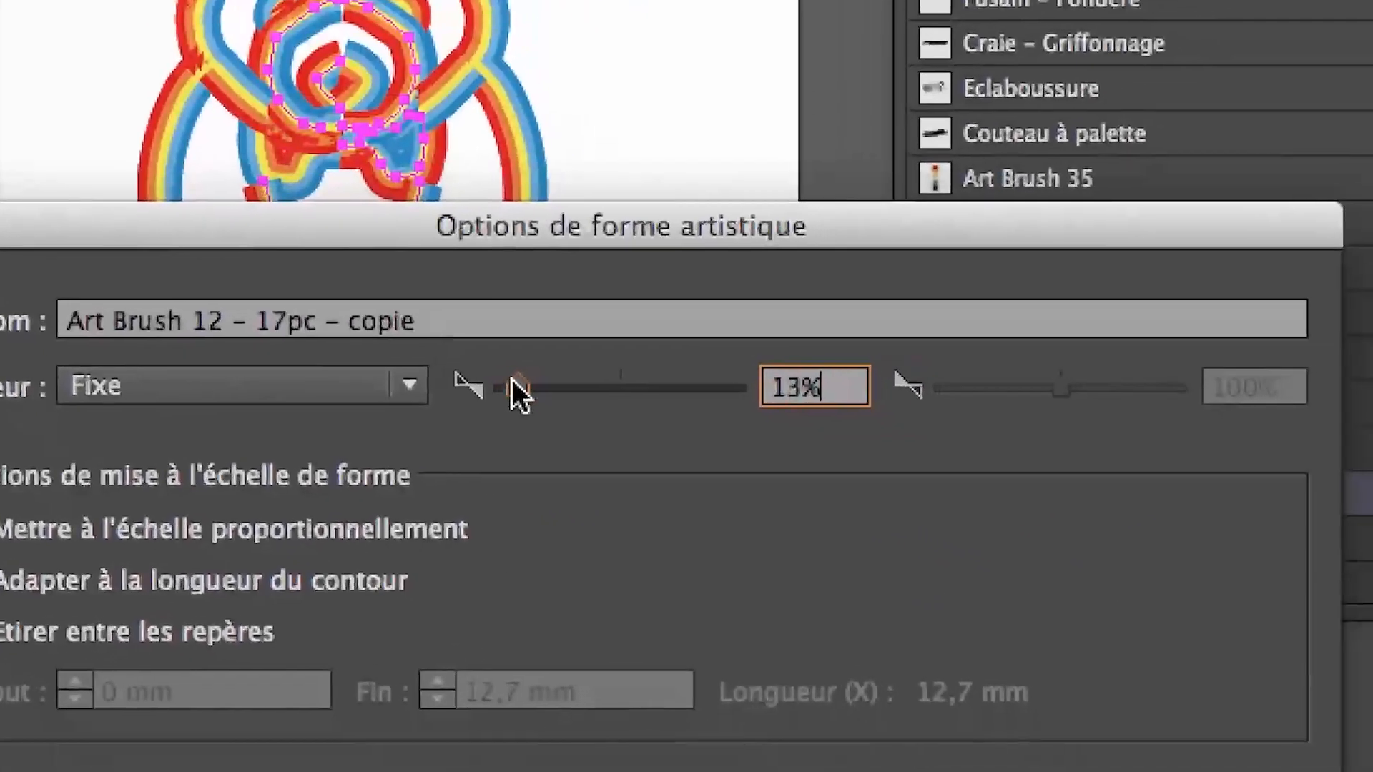
drag(637, 464, 626, 463)
drag(508, 386, 505, 386)
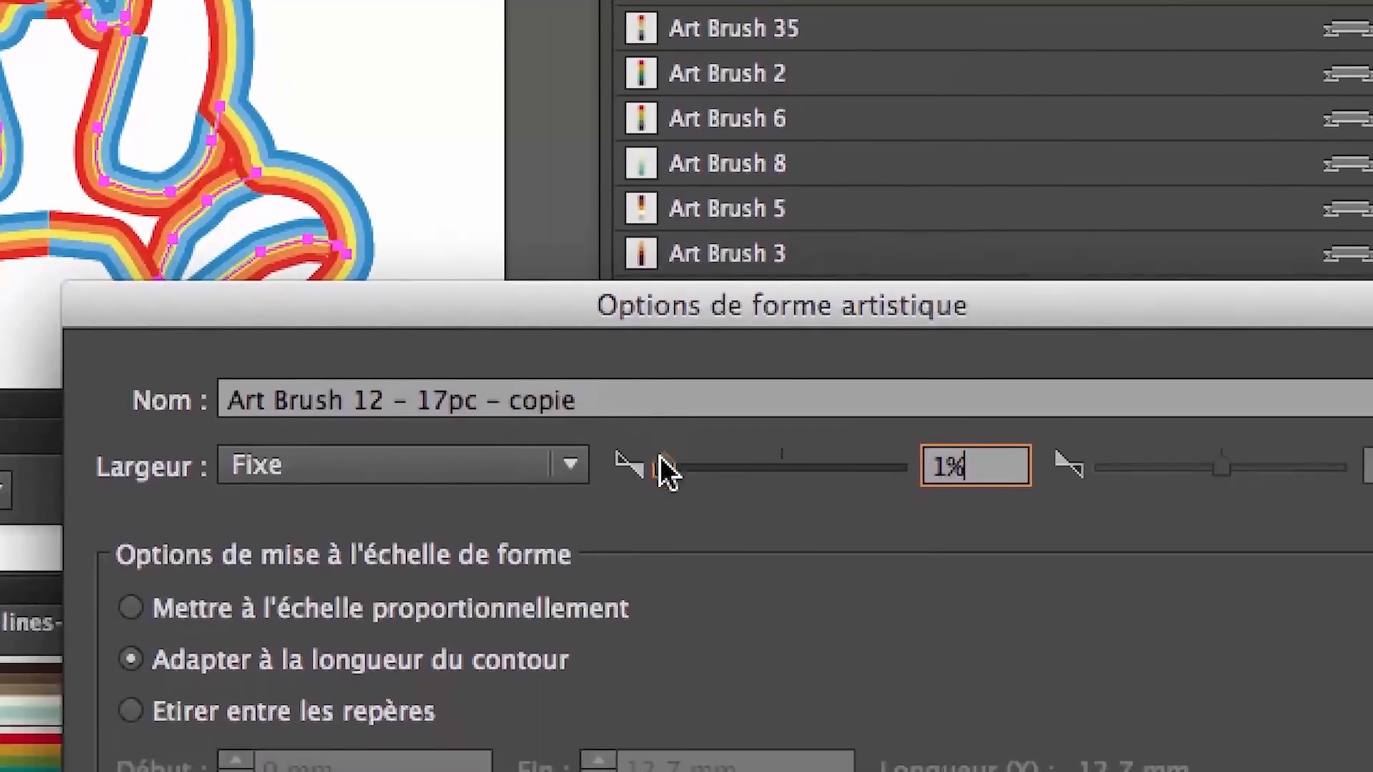
drag(659, 458, 659, 461)
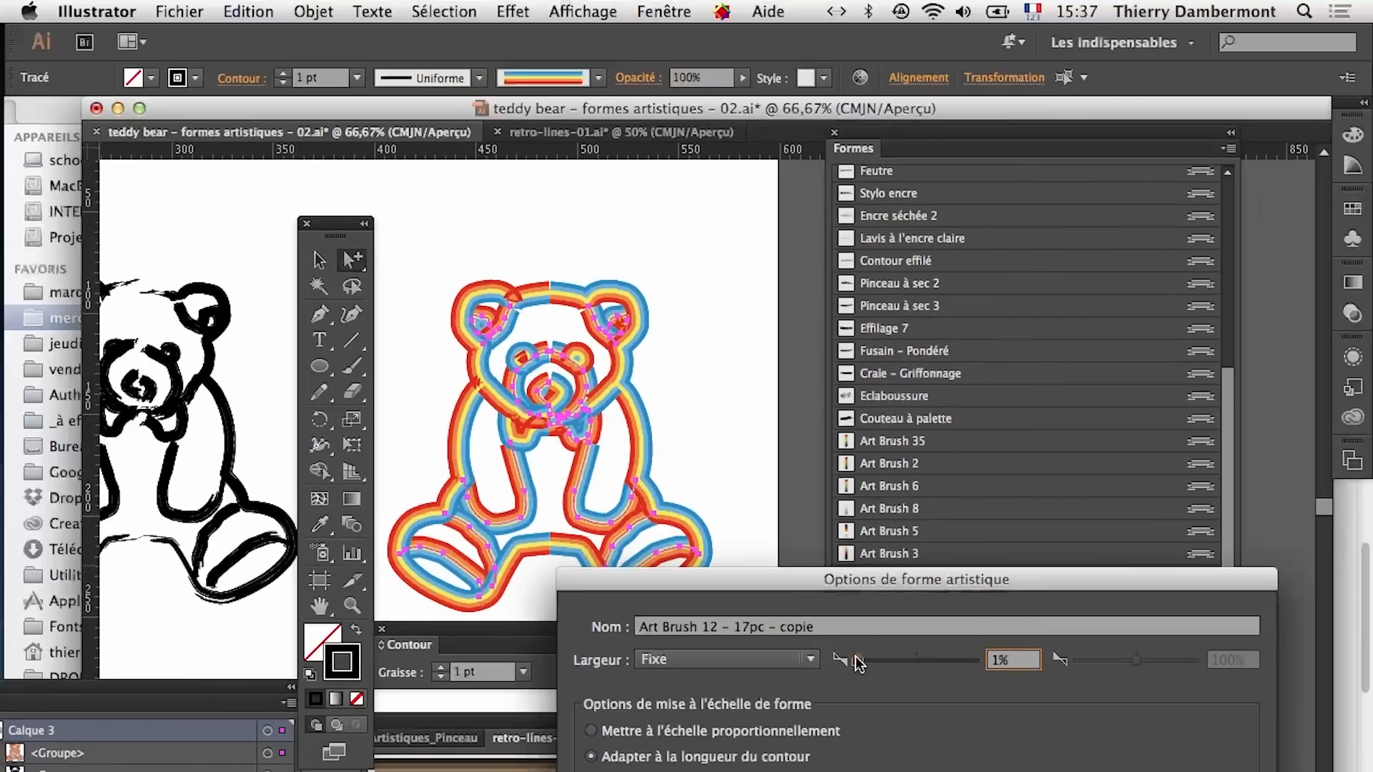
drag(960, 579, 964, 105)
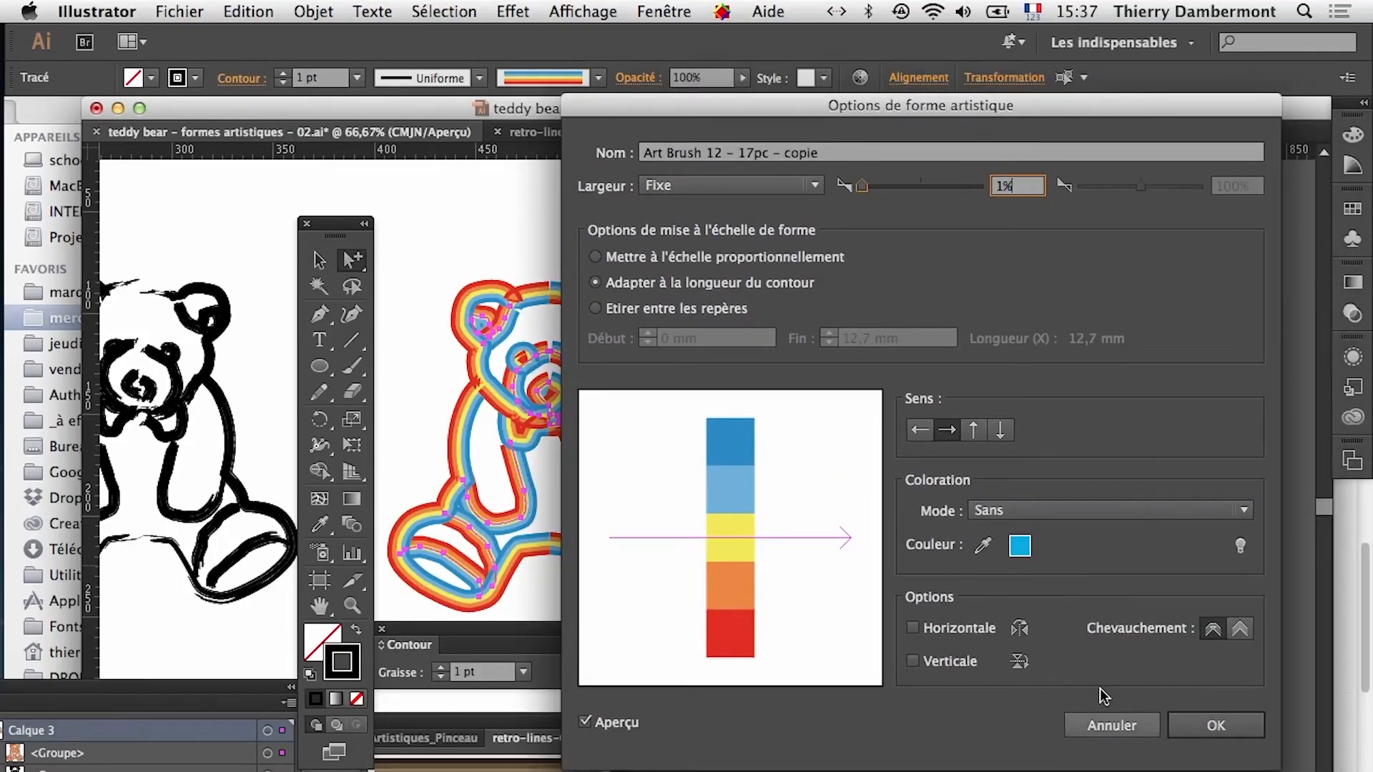
click(1110, 725)
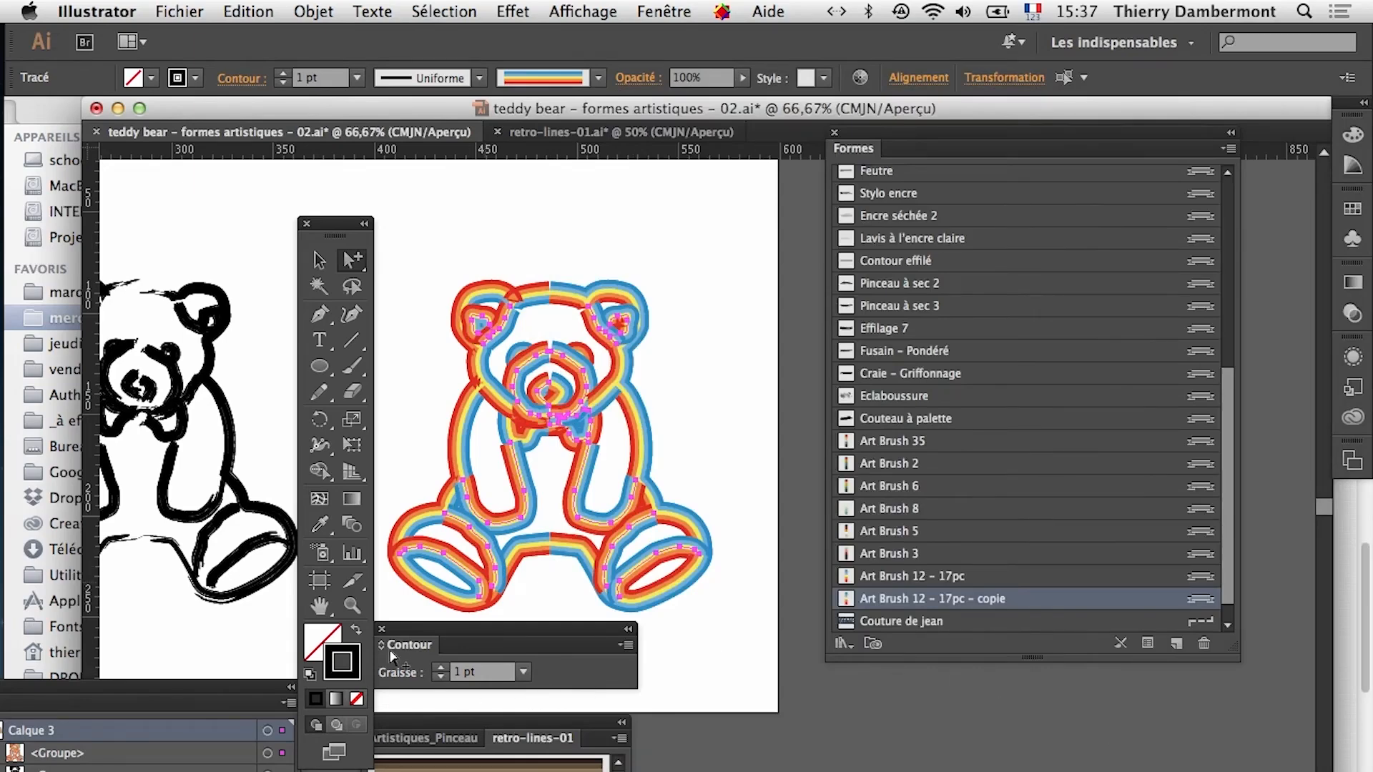
Inspect the bear's striped strokes at 100% with nothing selected, and restore the path selection
scroll(567, 570, up, 1)
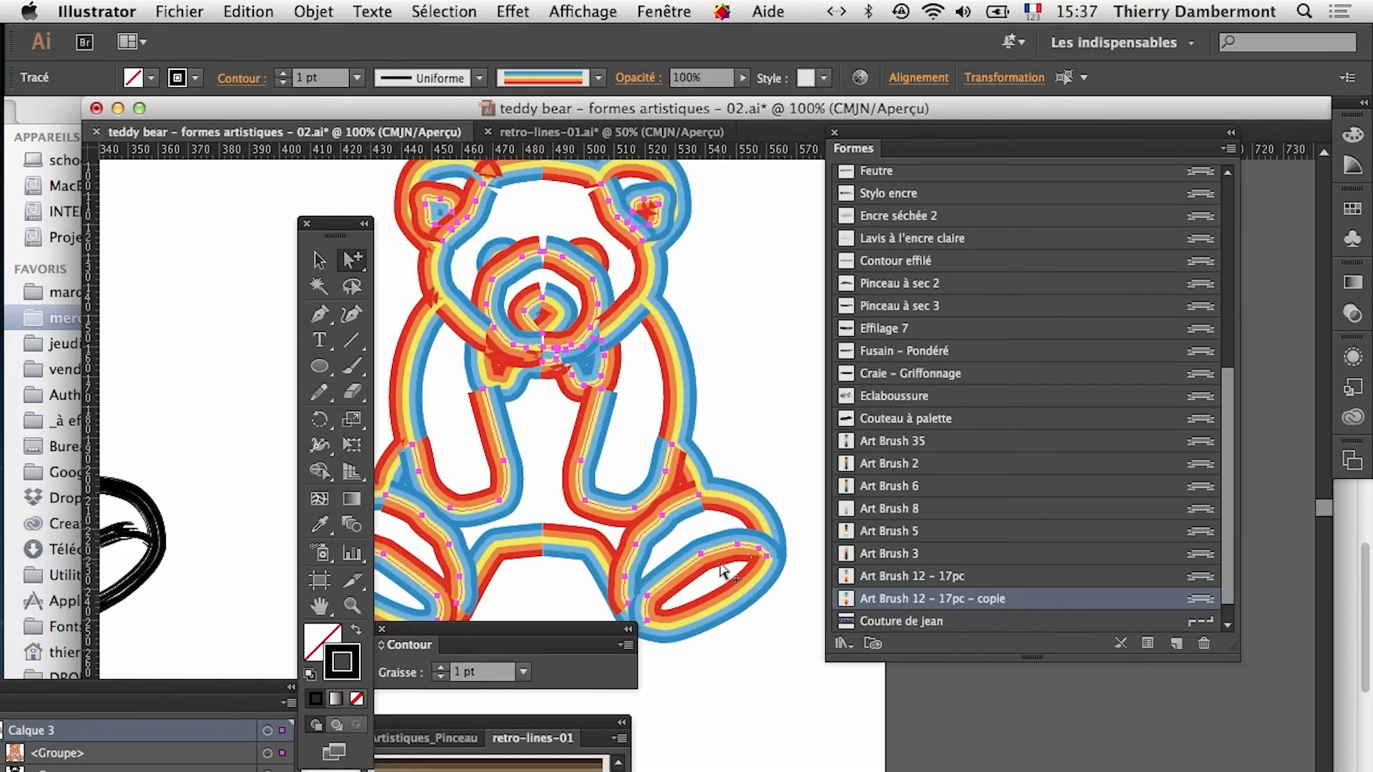
key(super+shift+a)
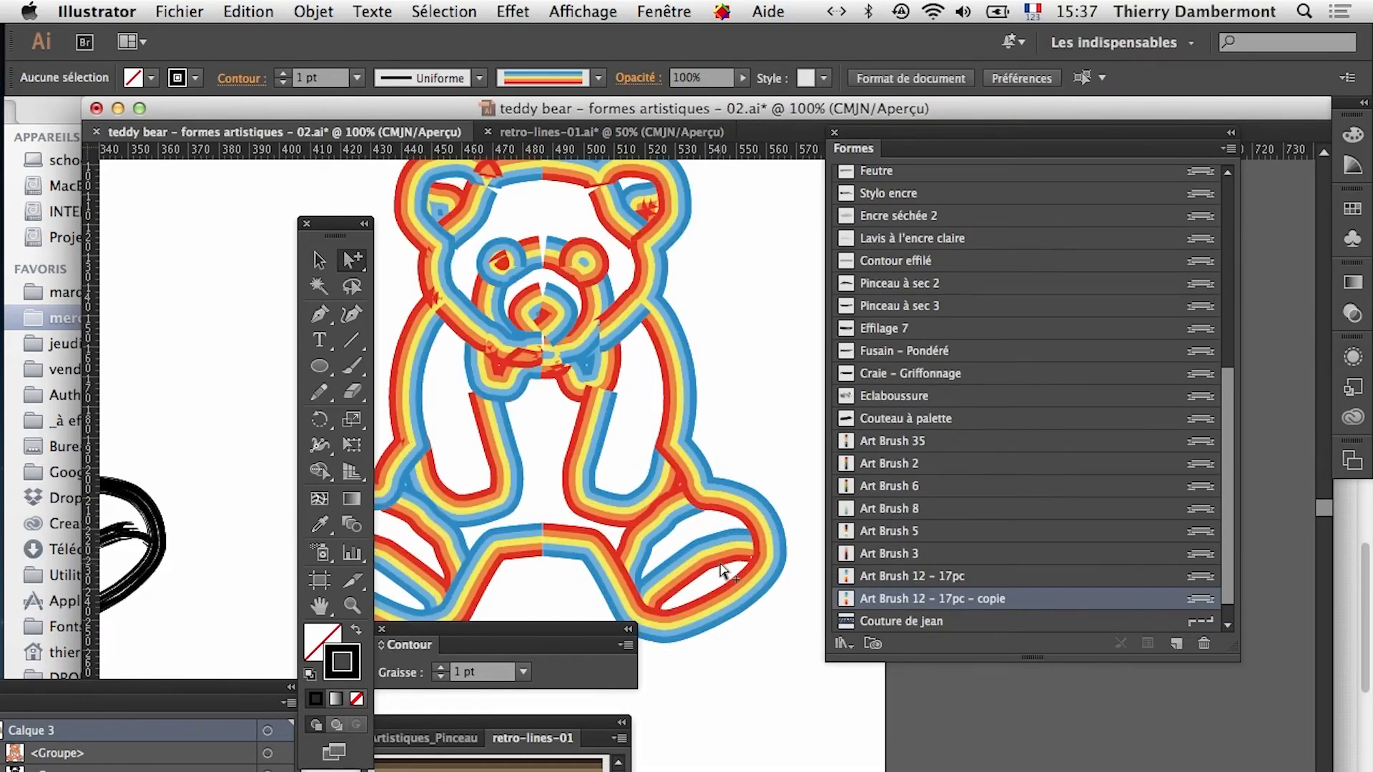
click(722, 570)
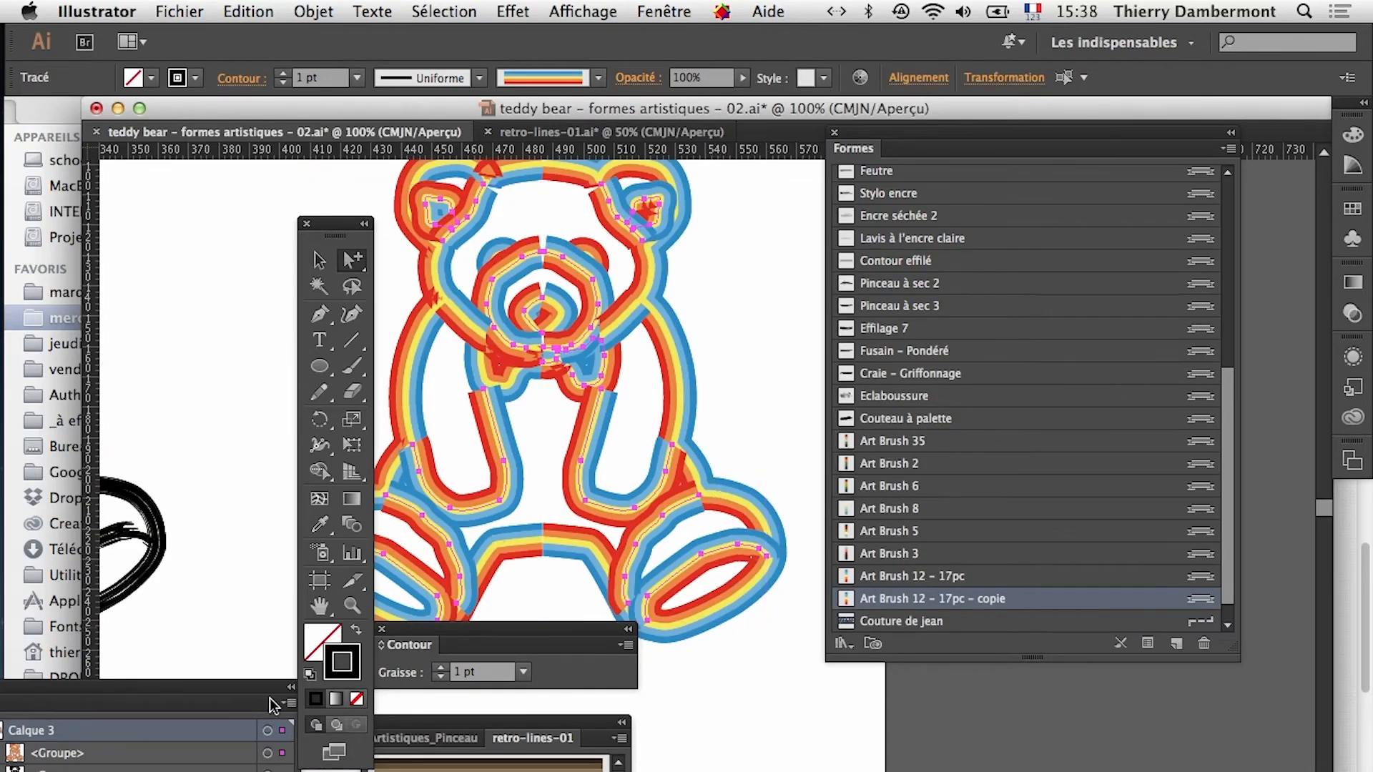
Float the Calques panel beside the bear and expand the striped bear's group and its two half groups
drag(267, 695, 731, 208)
click(526, 243)
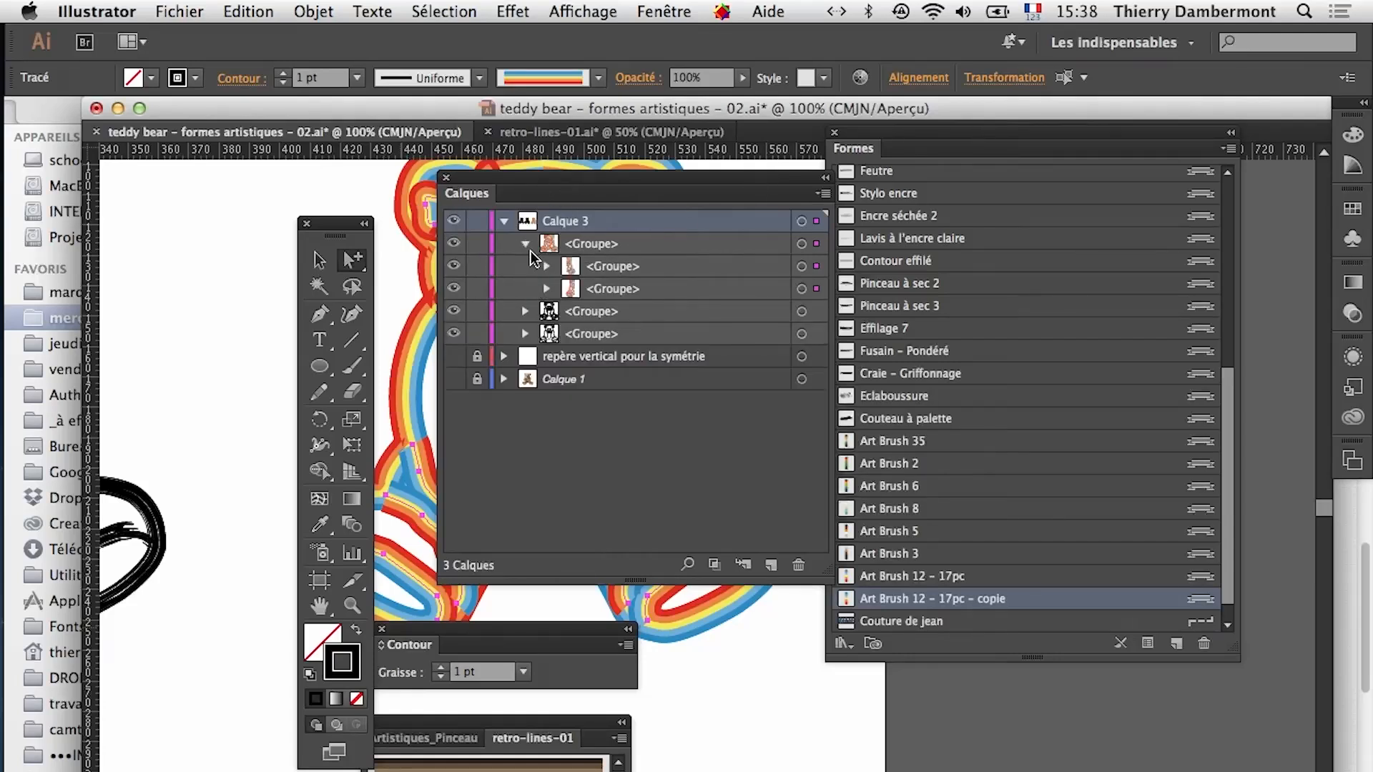
drag(592, 196, 822, 278)
click(798, 366)
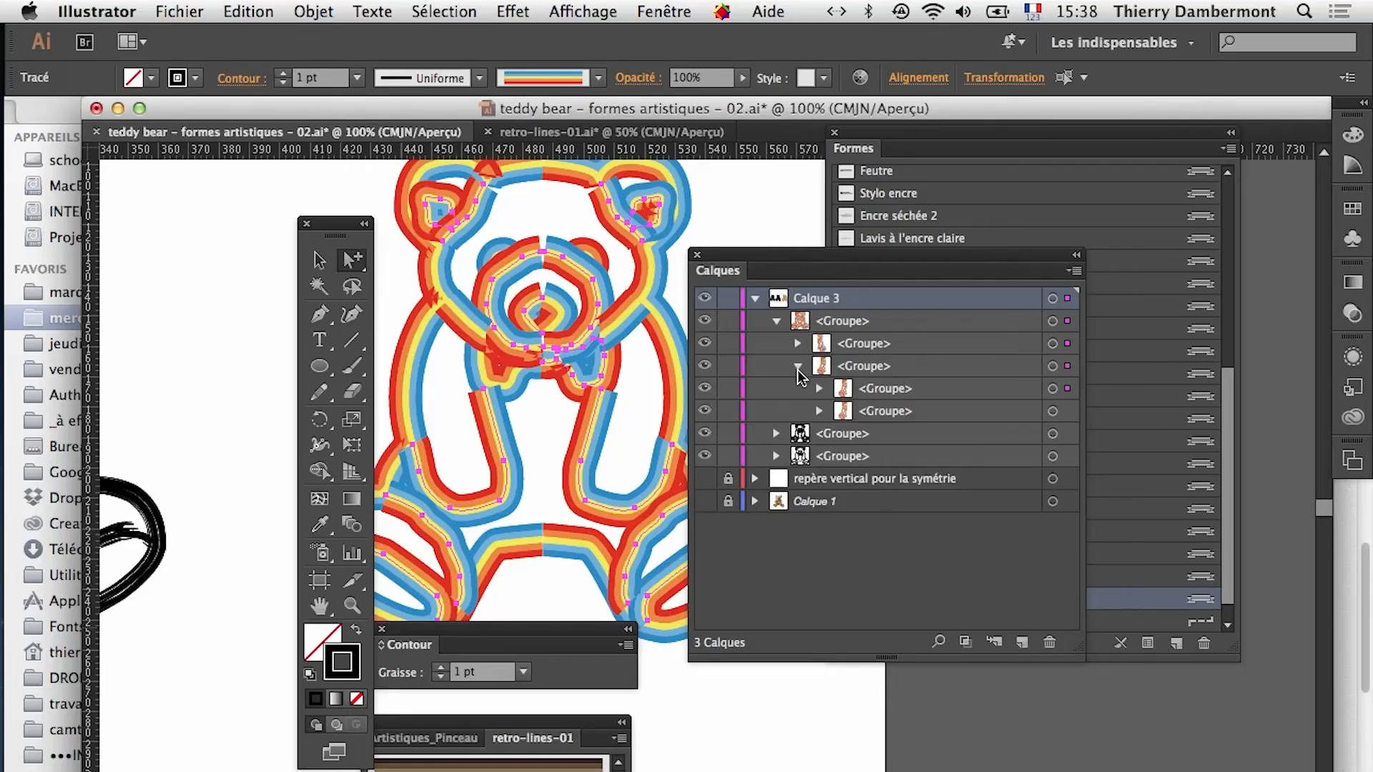
click(798, 344)
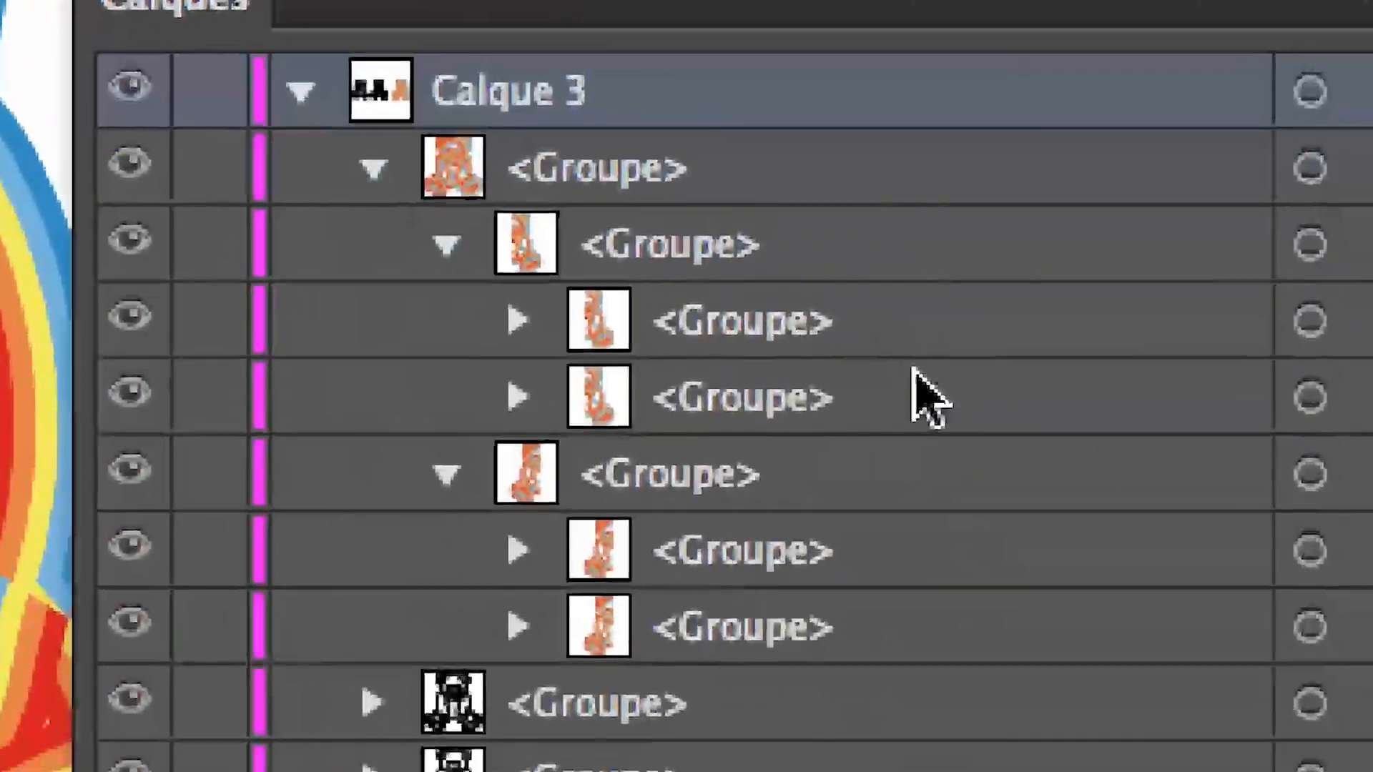
Examine the paired subgroups inside each half of the striped bear in the Calques panel
click(1032, 504)
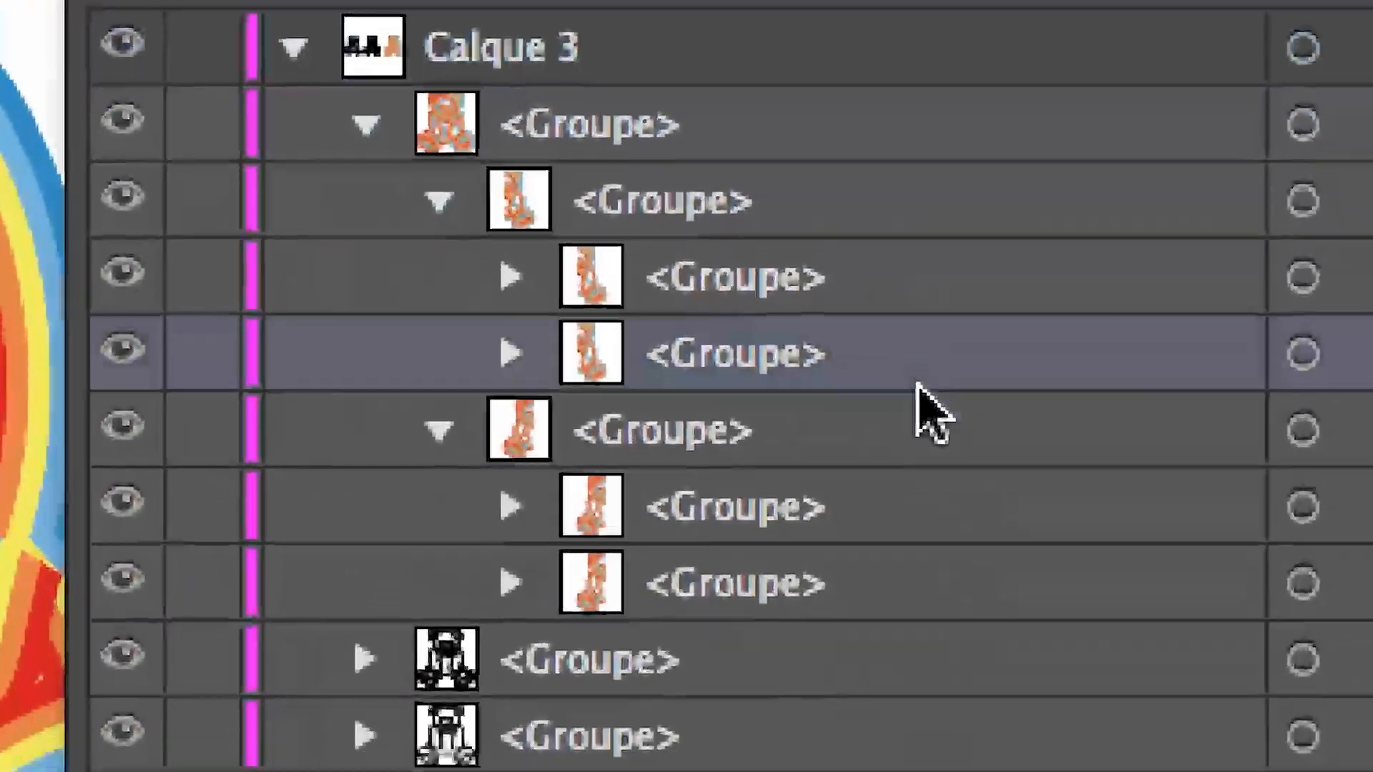
click(1051, 729)
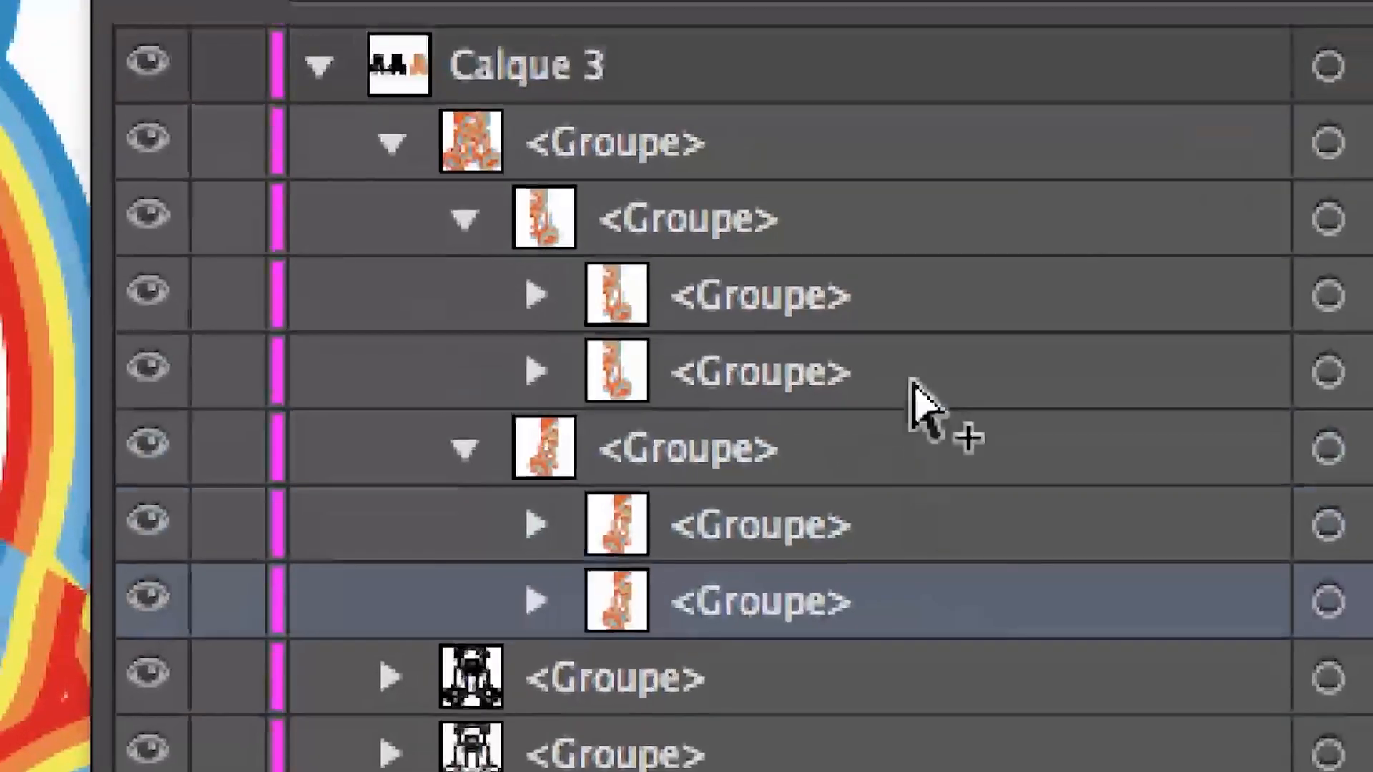
click(874, 200)
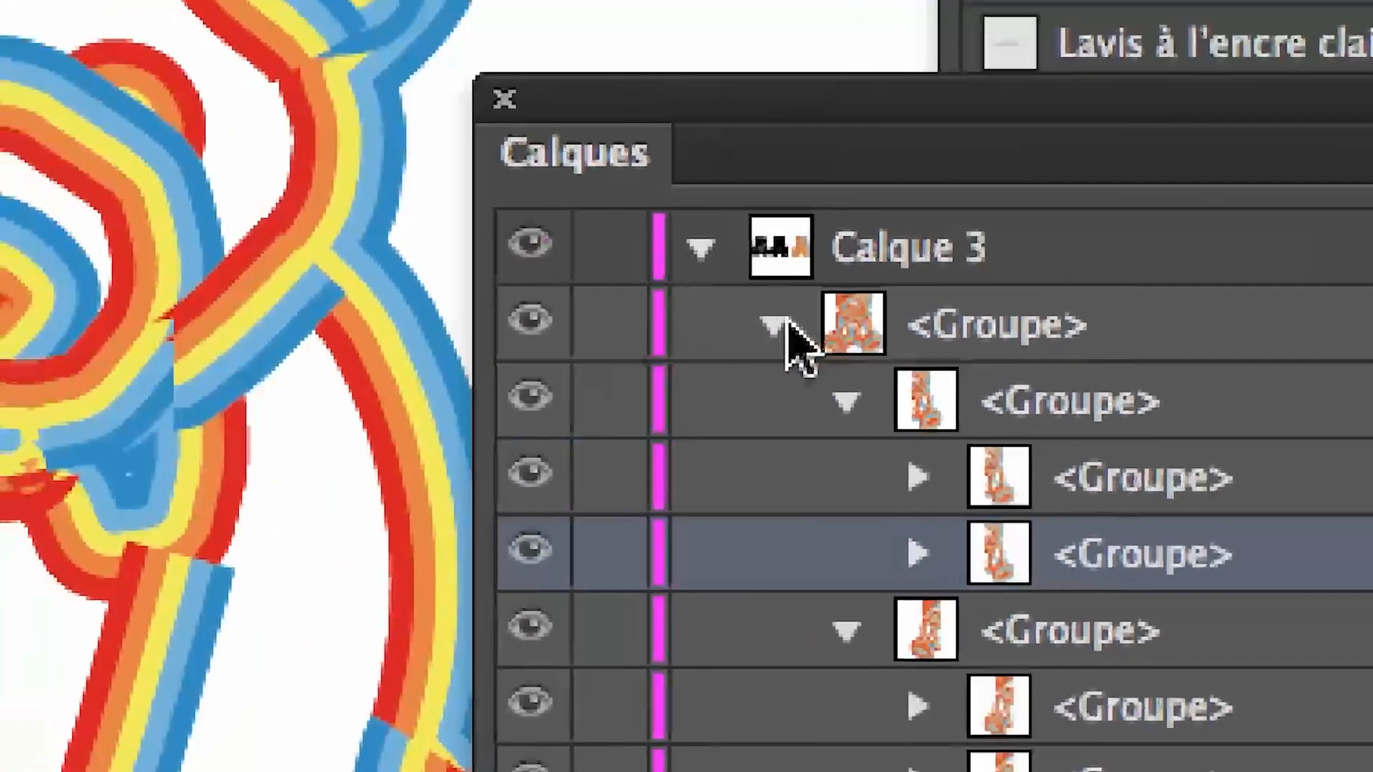
click(395, 158)
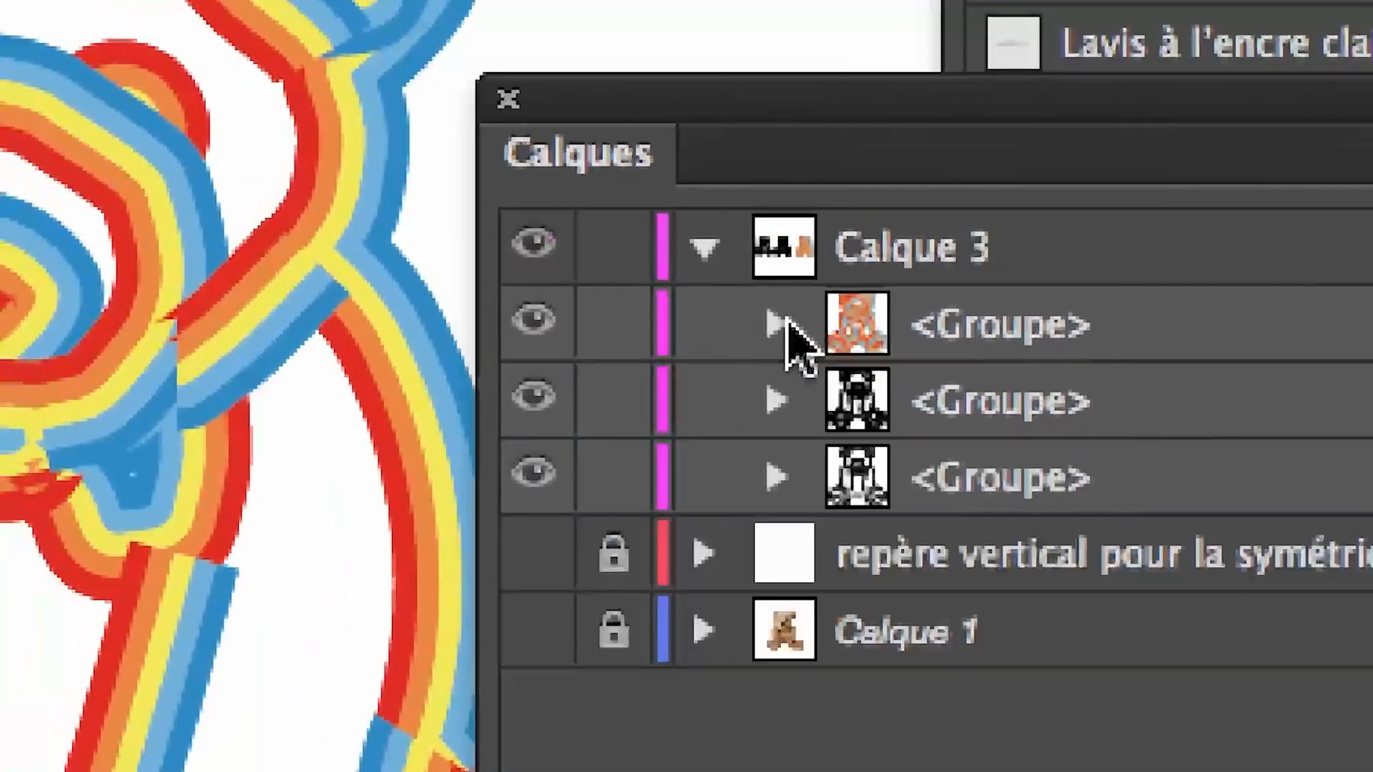
click(395, 157)
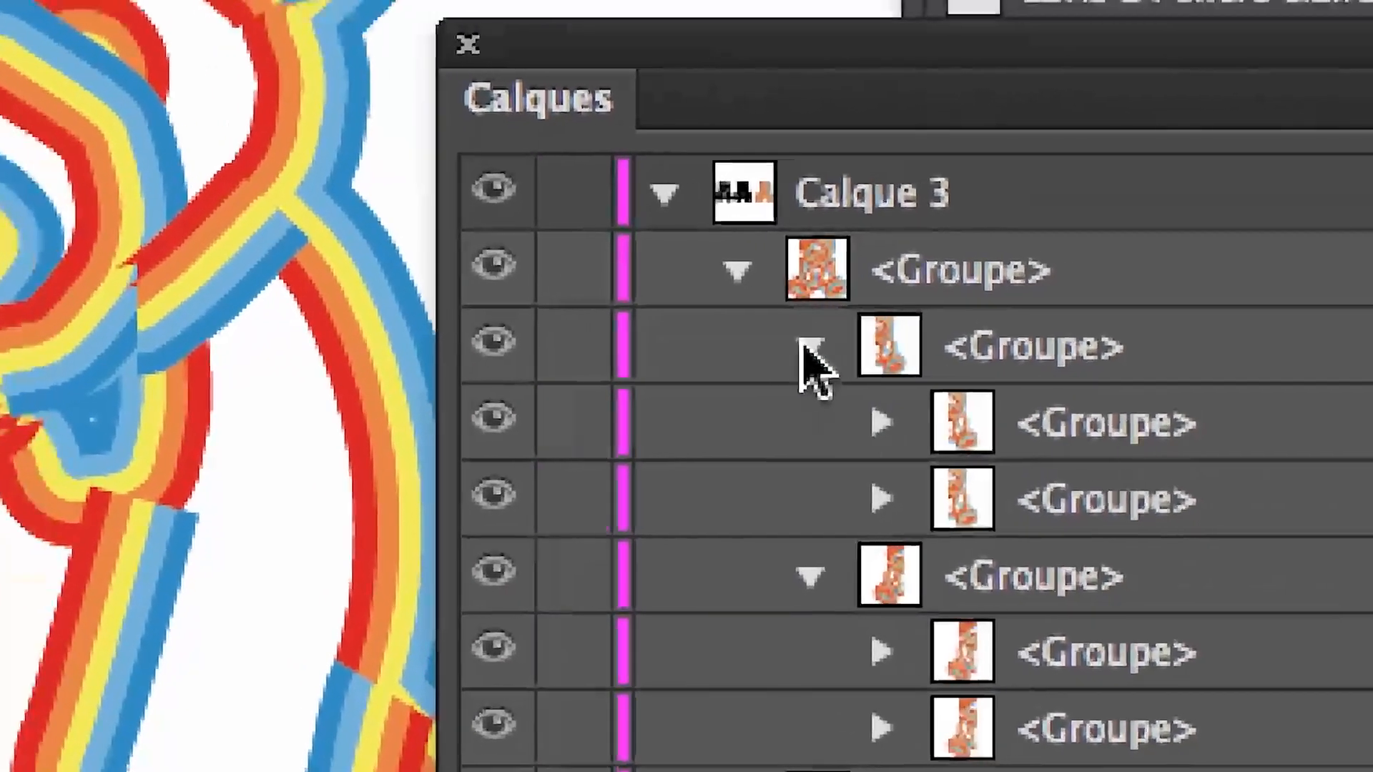
click(804, 345)
Delete the lower duplicate subgroup from each bear half, and toggle the visibility of the first half's remaining subgroup as a check
click(1011, 486)
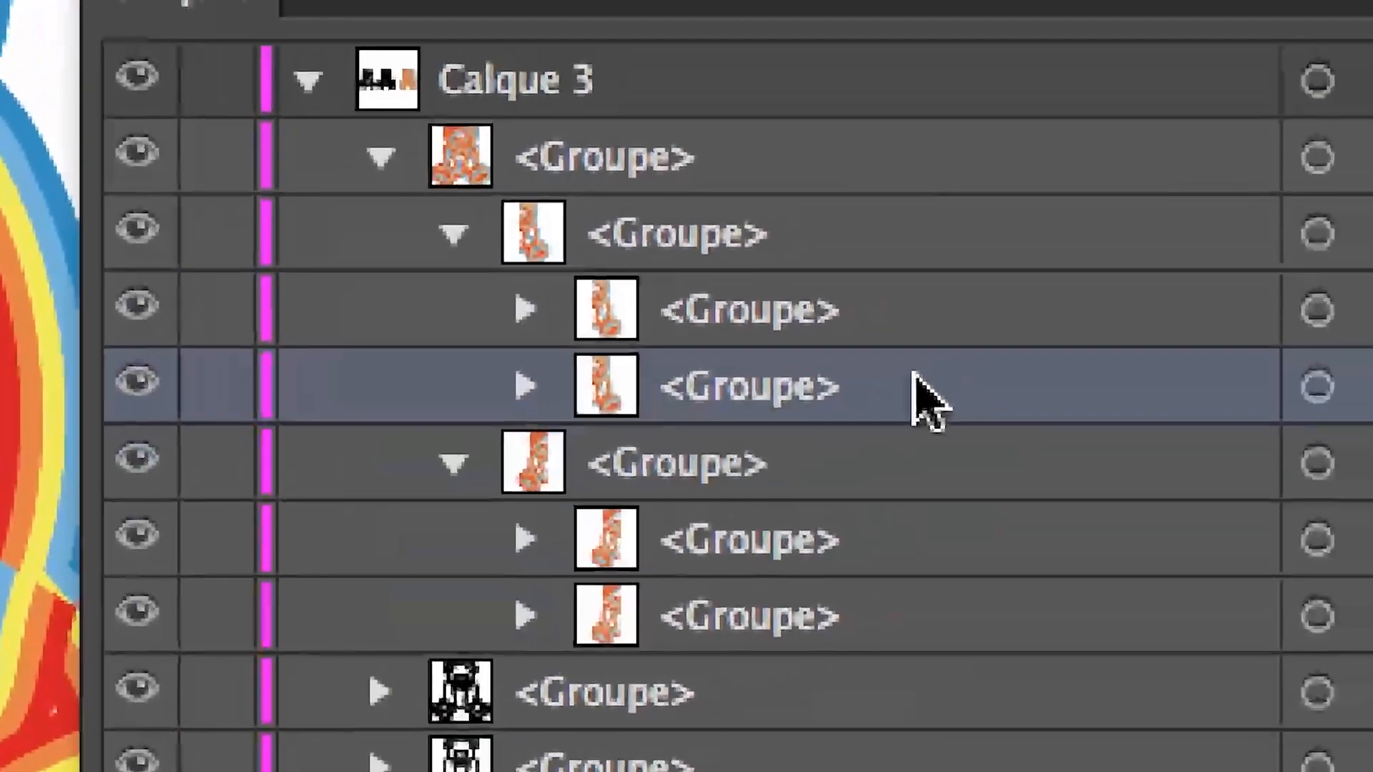
drag(1105, 383, 1169, 445)
drag(927, 394, 1241, 771)
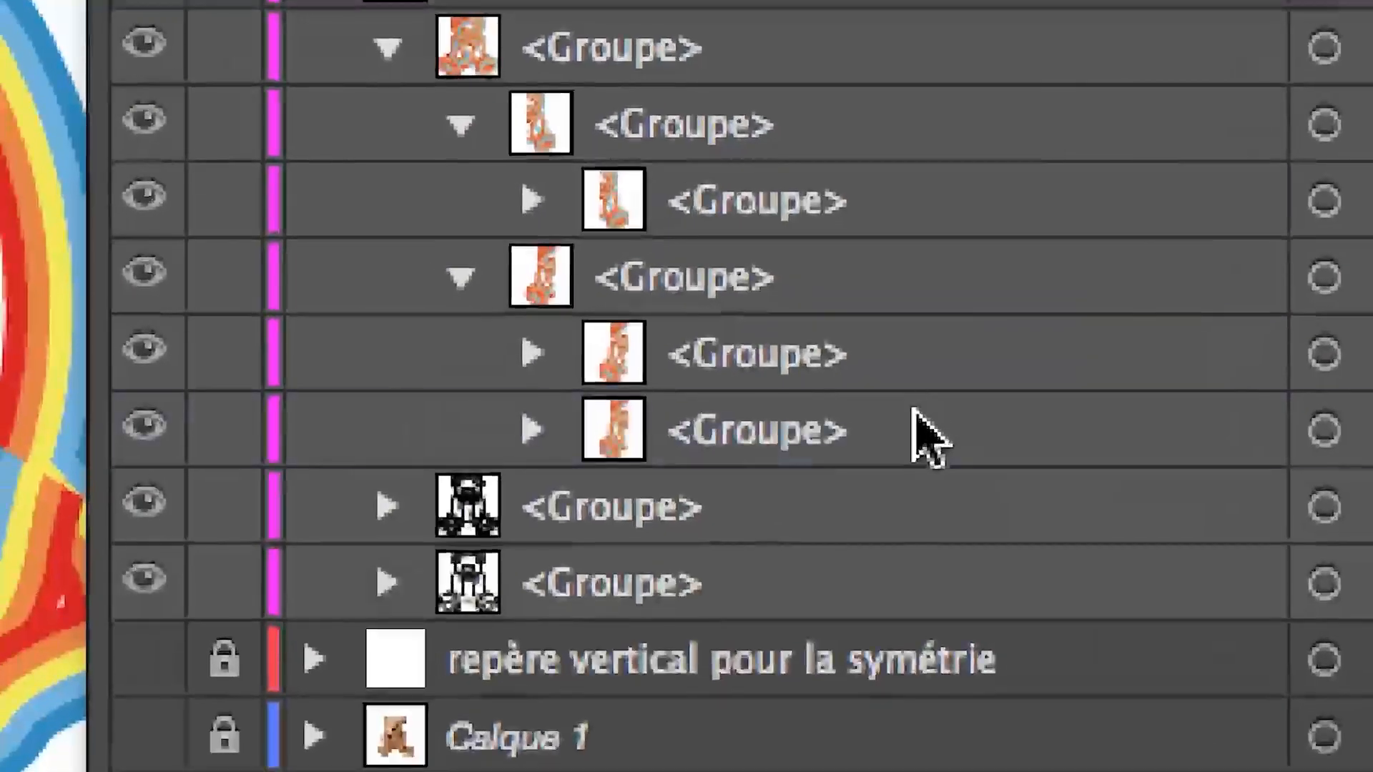
drag(908, 411, 1250, 771)
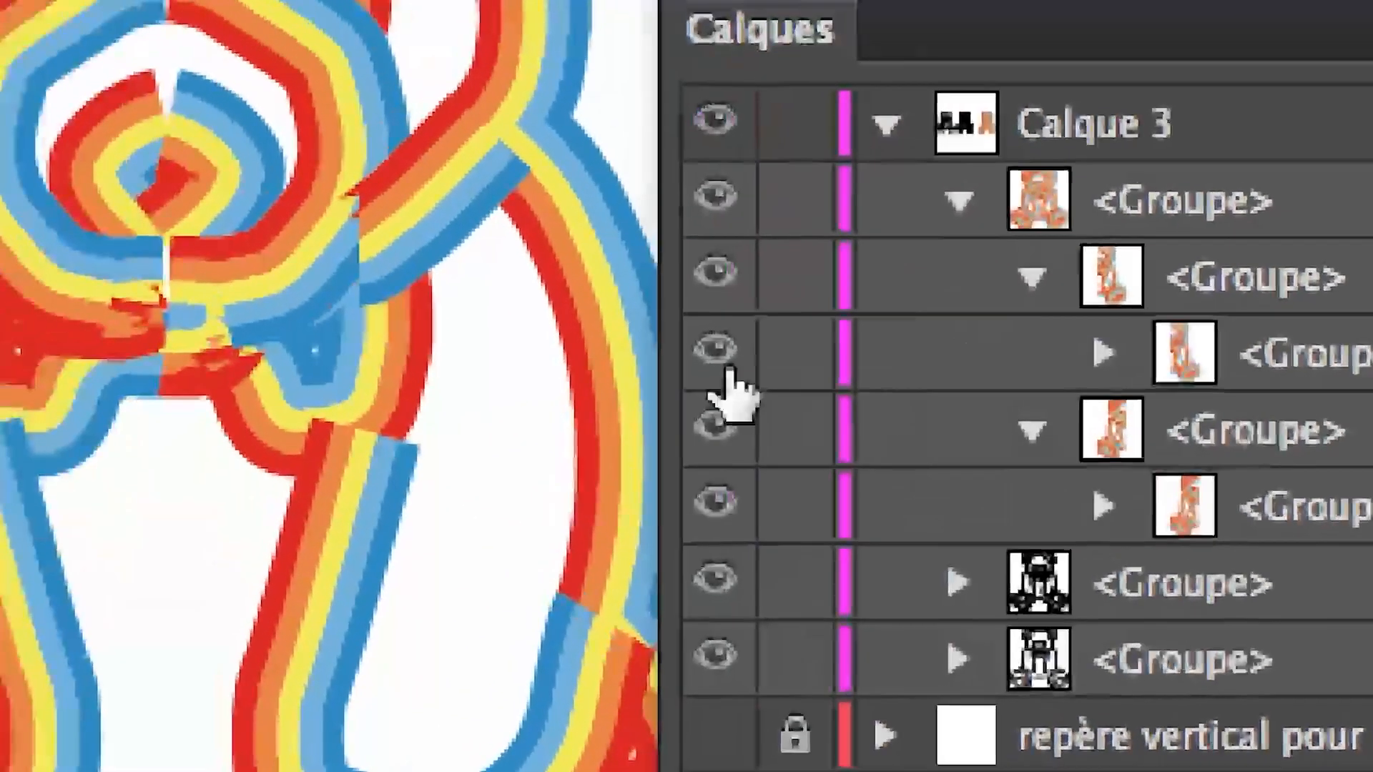
click(386, 261)
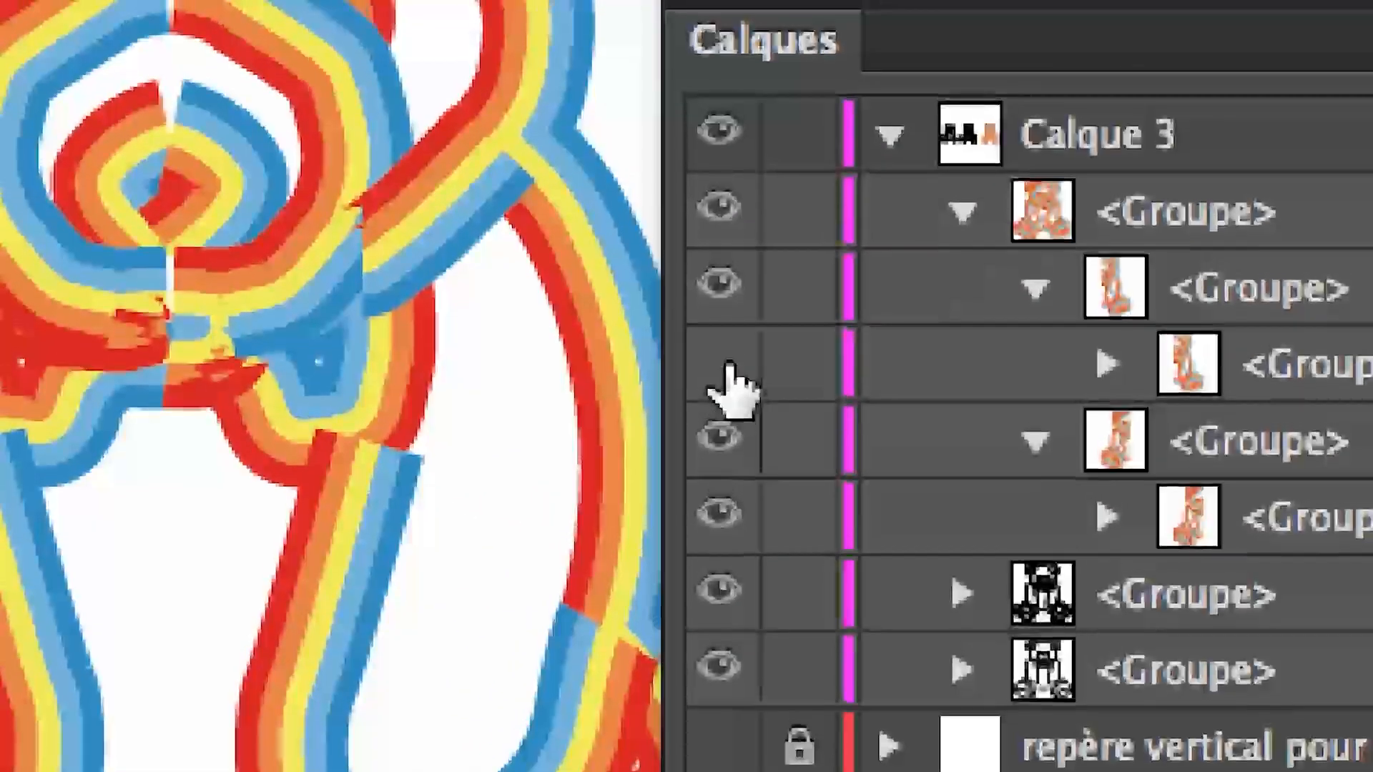
click(726, 366)
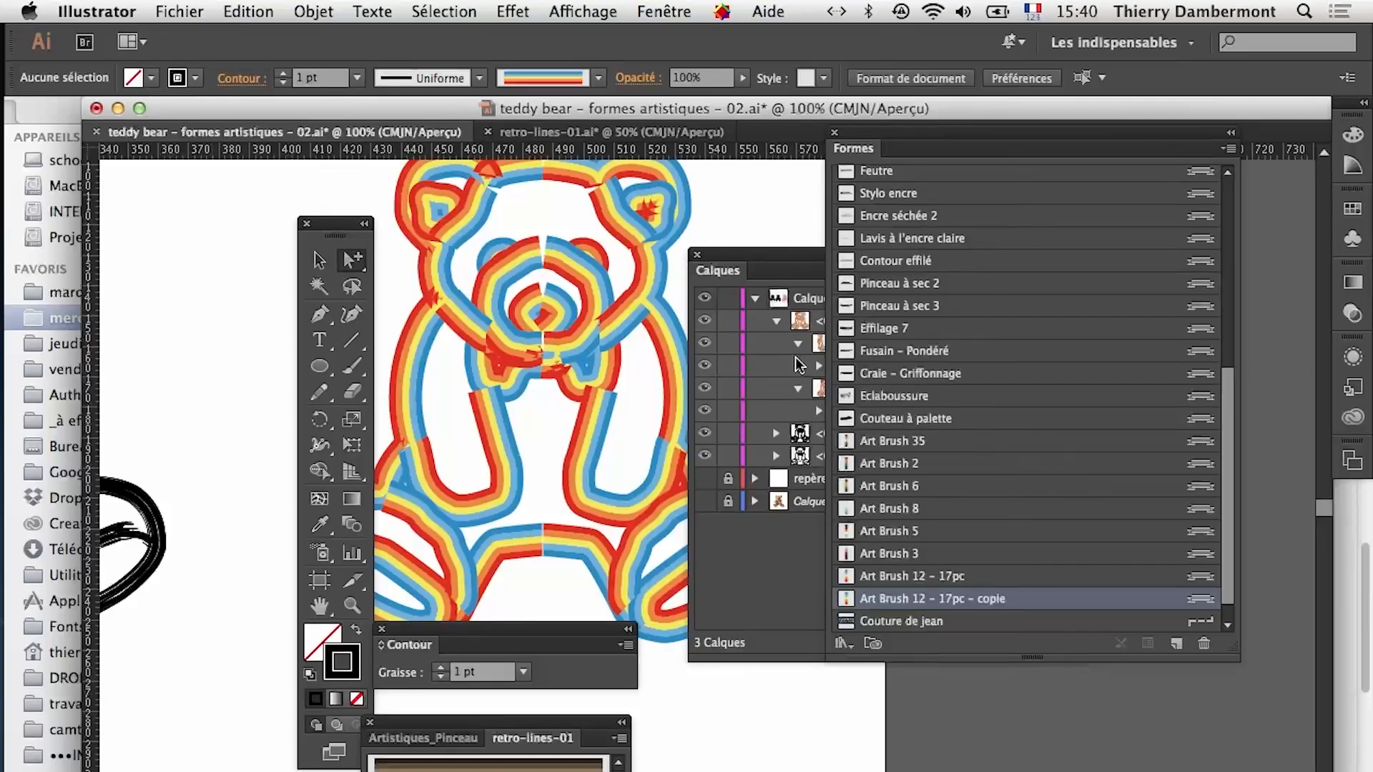
Collapse the bear's group in the Calques panel and move the floating panels clear of the bear artwork
drag(877, 143, 885, 142)
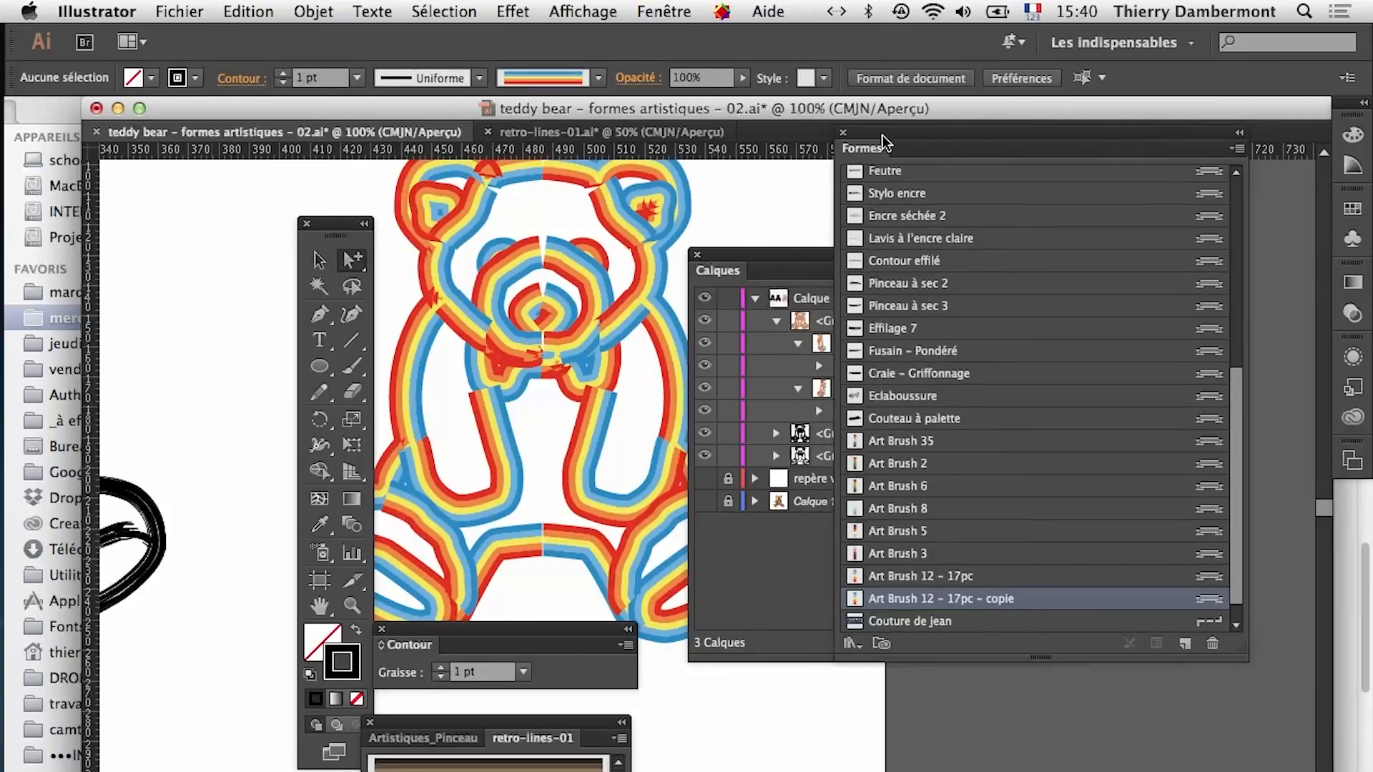
click(777, 322)
mouse_move(792, 268)
mouse_down()
mouse_move(812, 643)
mouse_move(897, 667)
mouse_up()
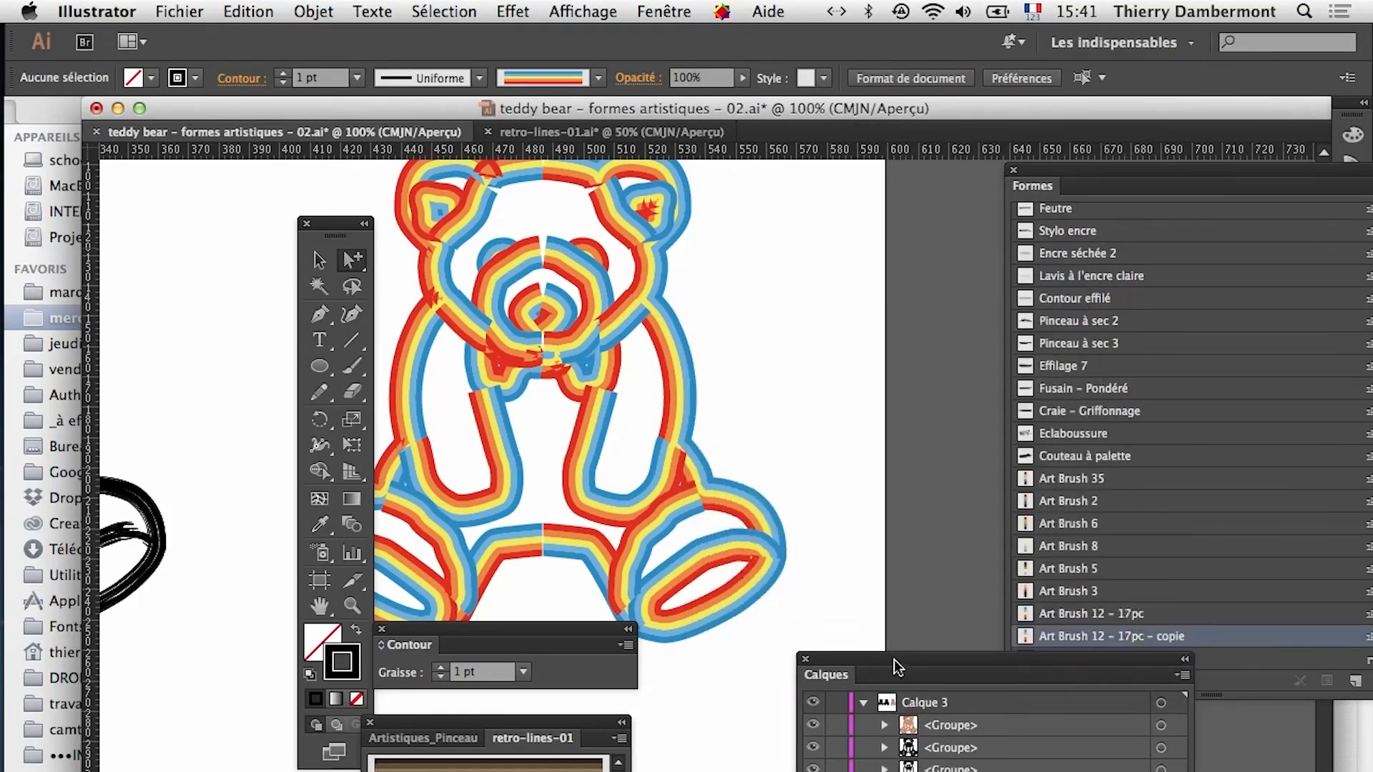
drag(519, 628, 332, 735)
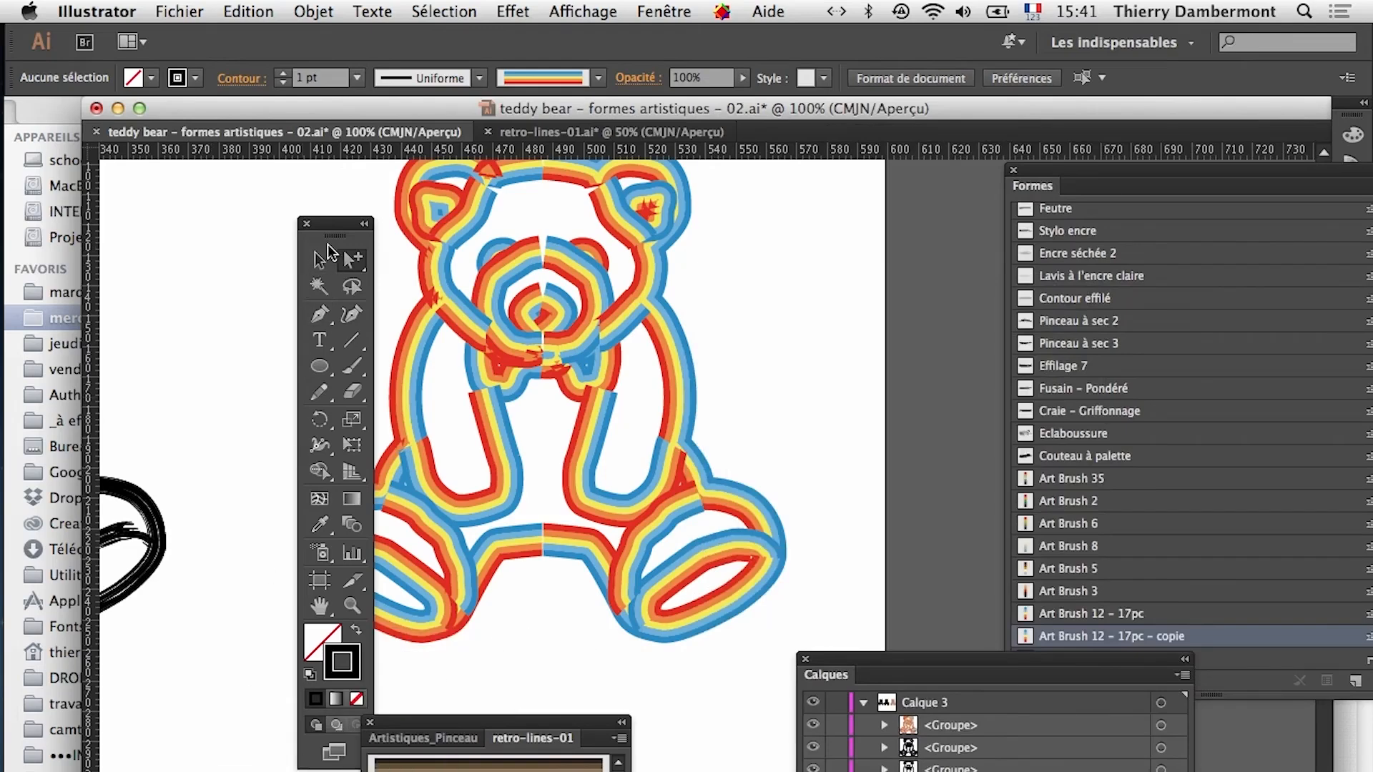
drag(331, 234, 199, 197)
In outline view, select the bear's muzzle, bow tie, arm and inner foot paths, and return to preview
click(545, 9)
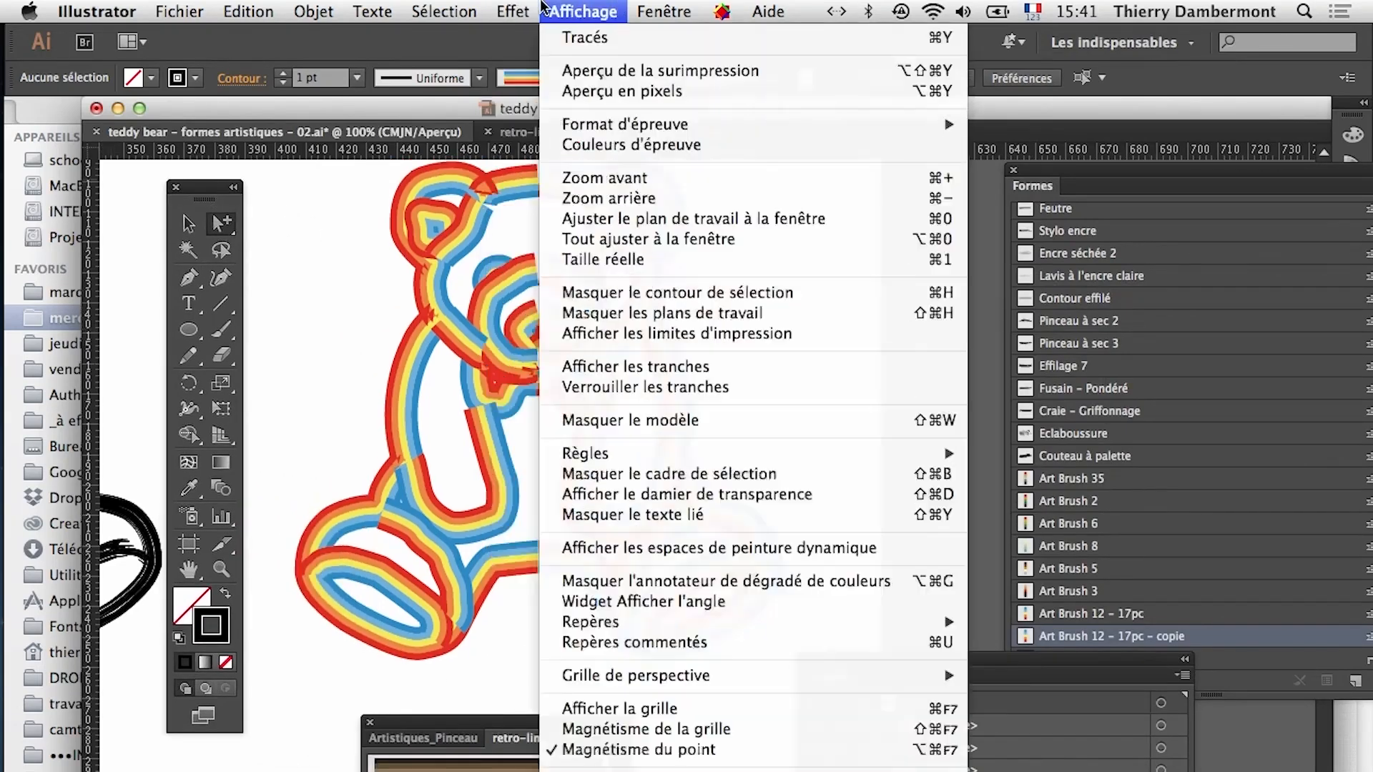
click(583, 37)
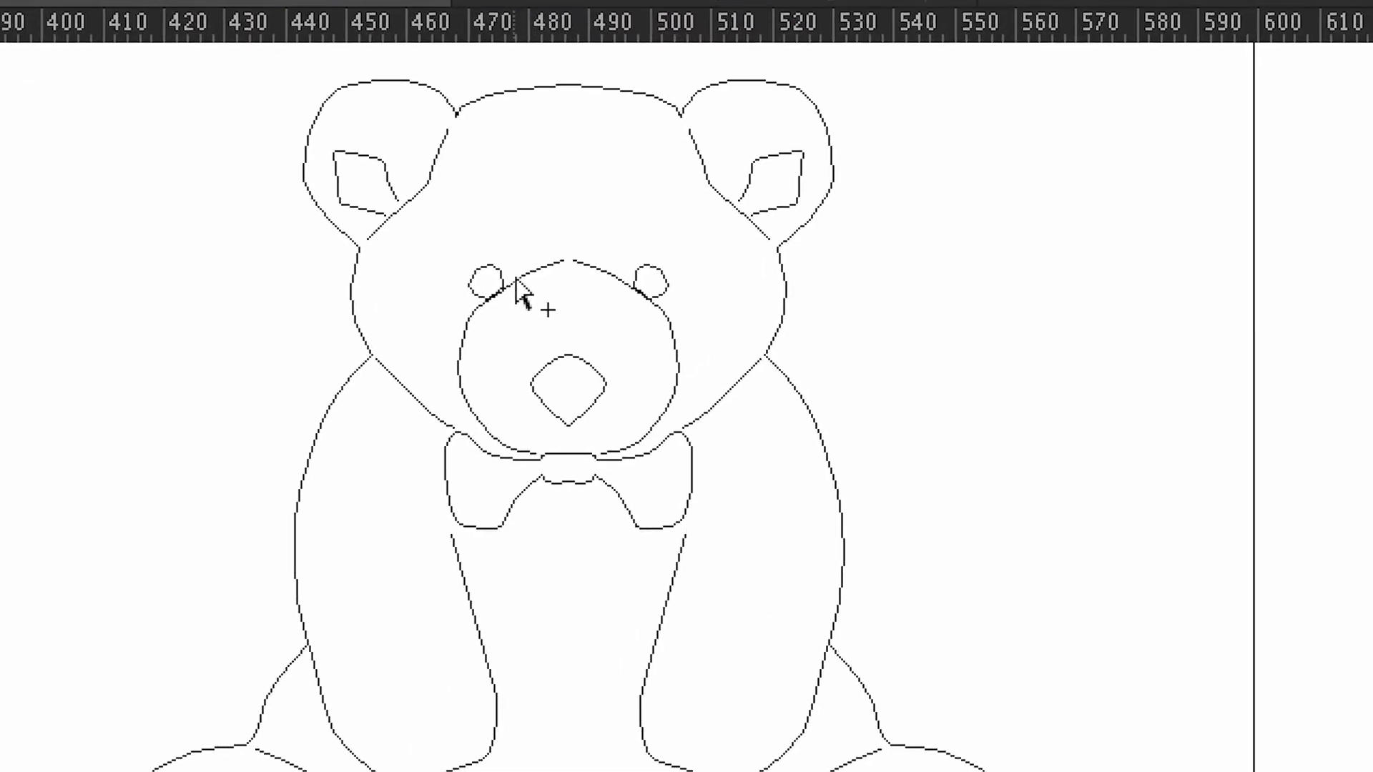
click(593, 286)
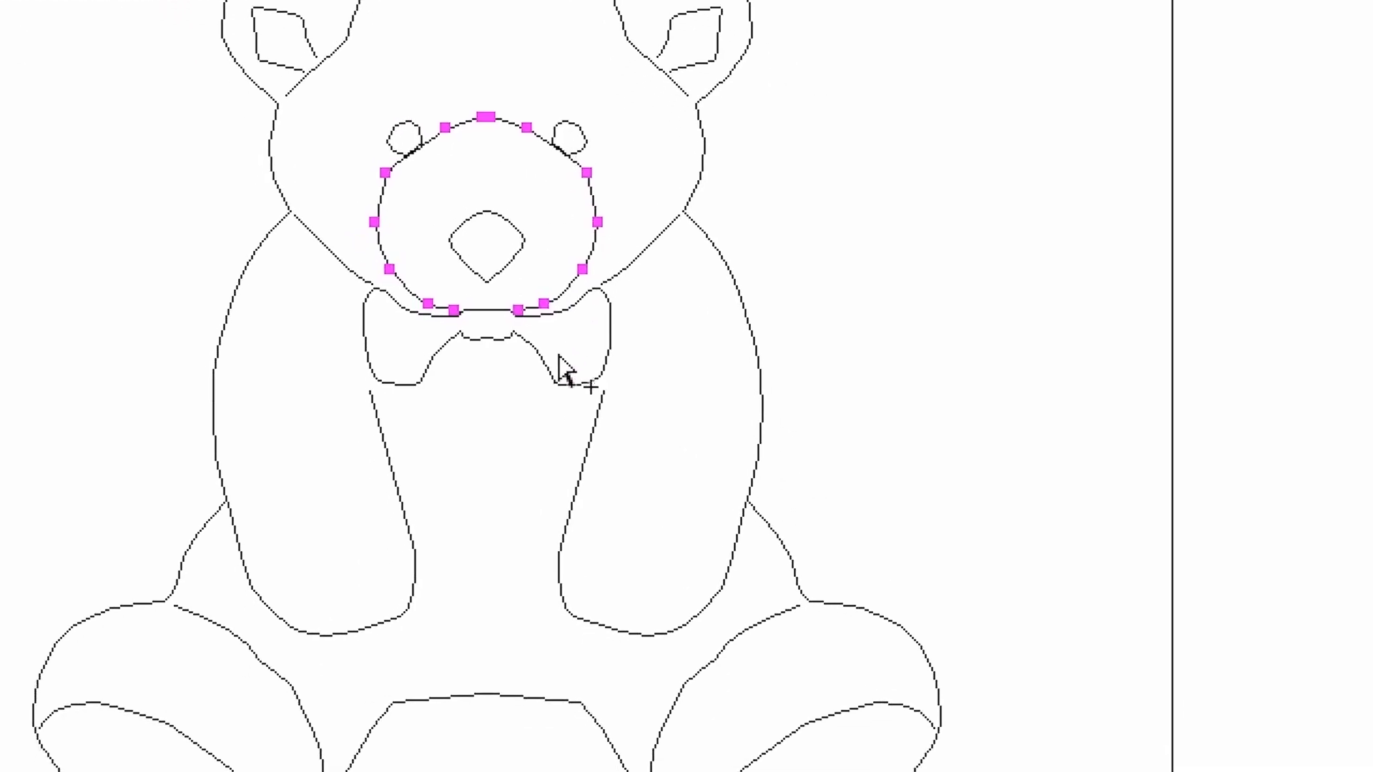
shift+click(535, 481)
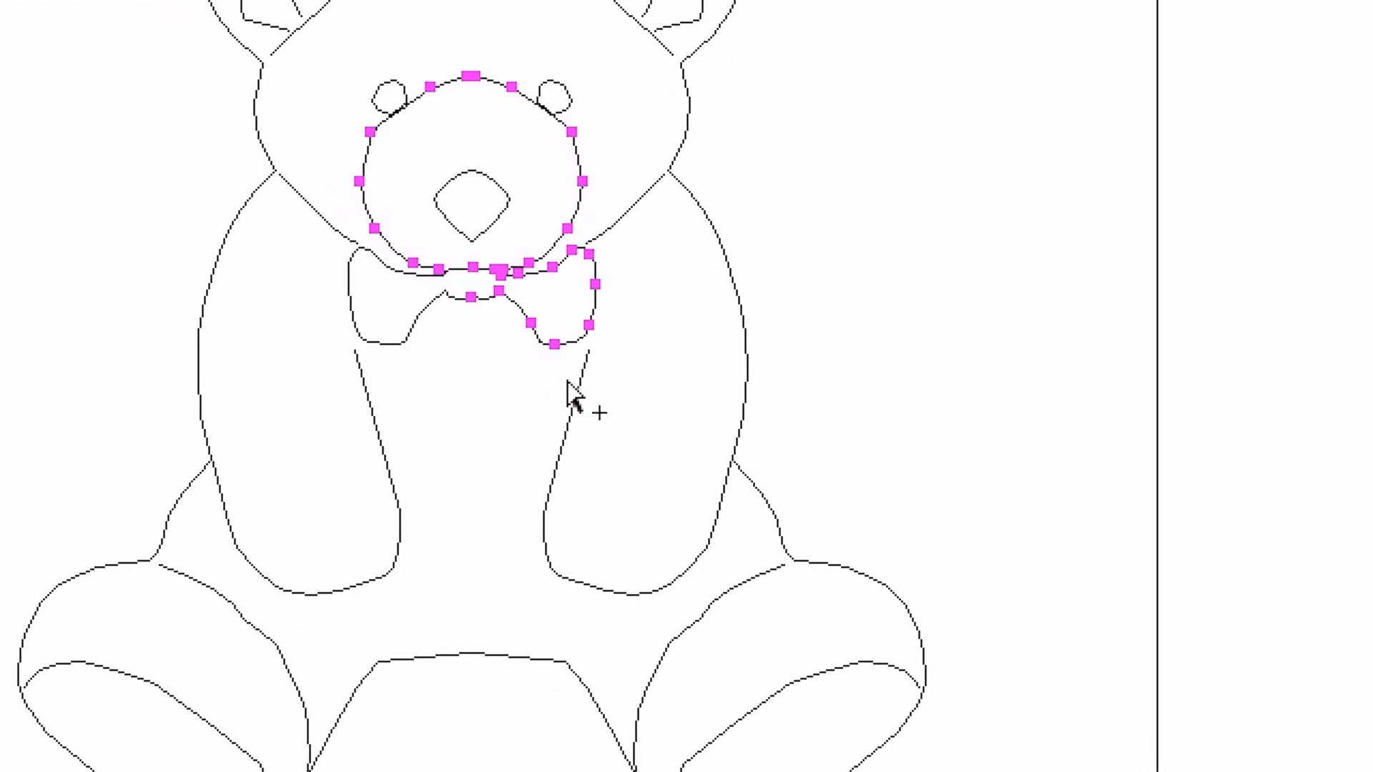
shift+click(513, 373)
shift+click(475, 447)
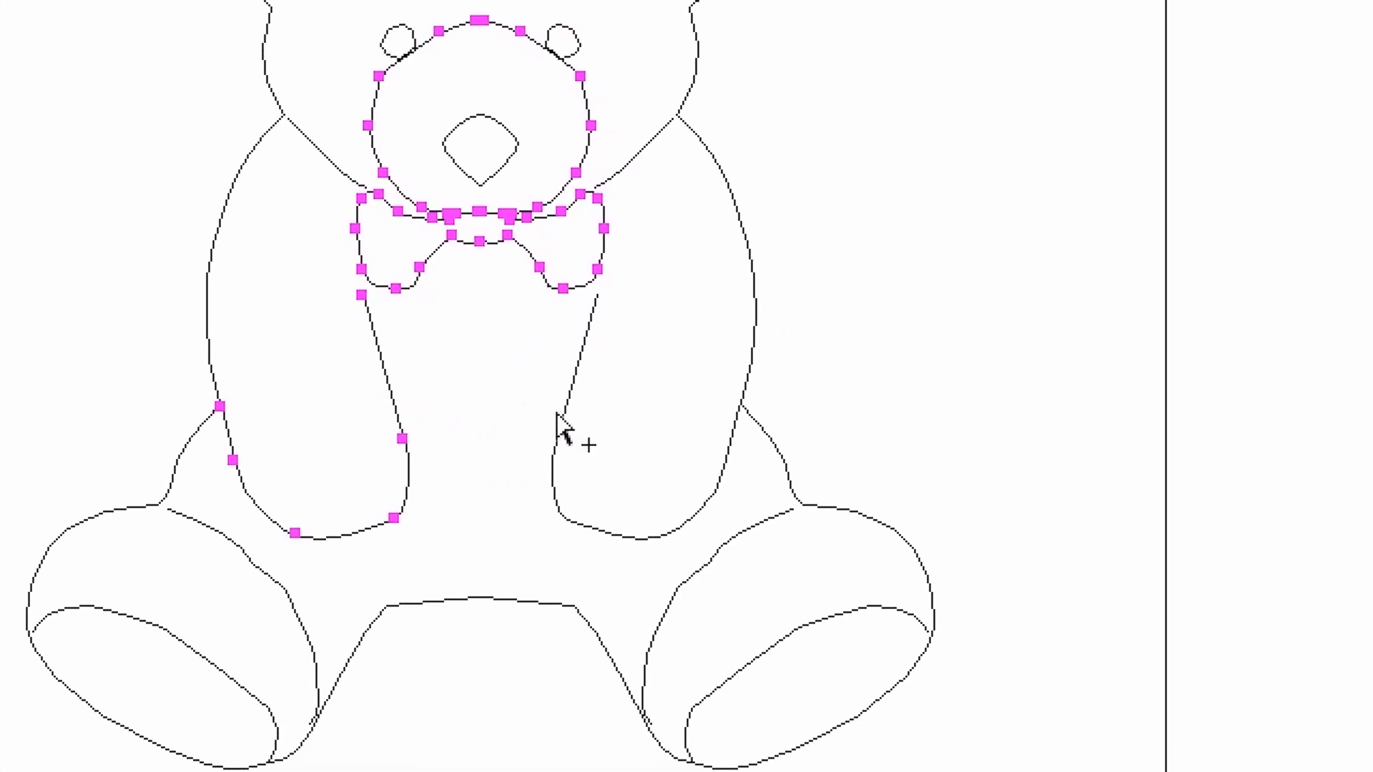
shift+click(623, 448)
shift+click(599, 483)
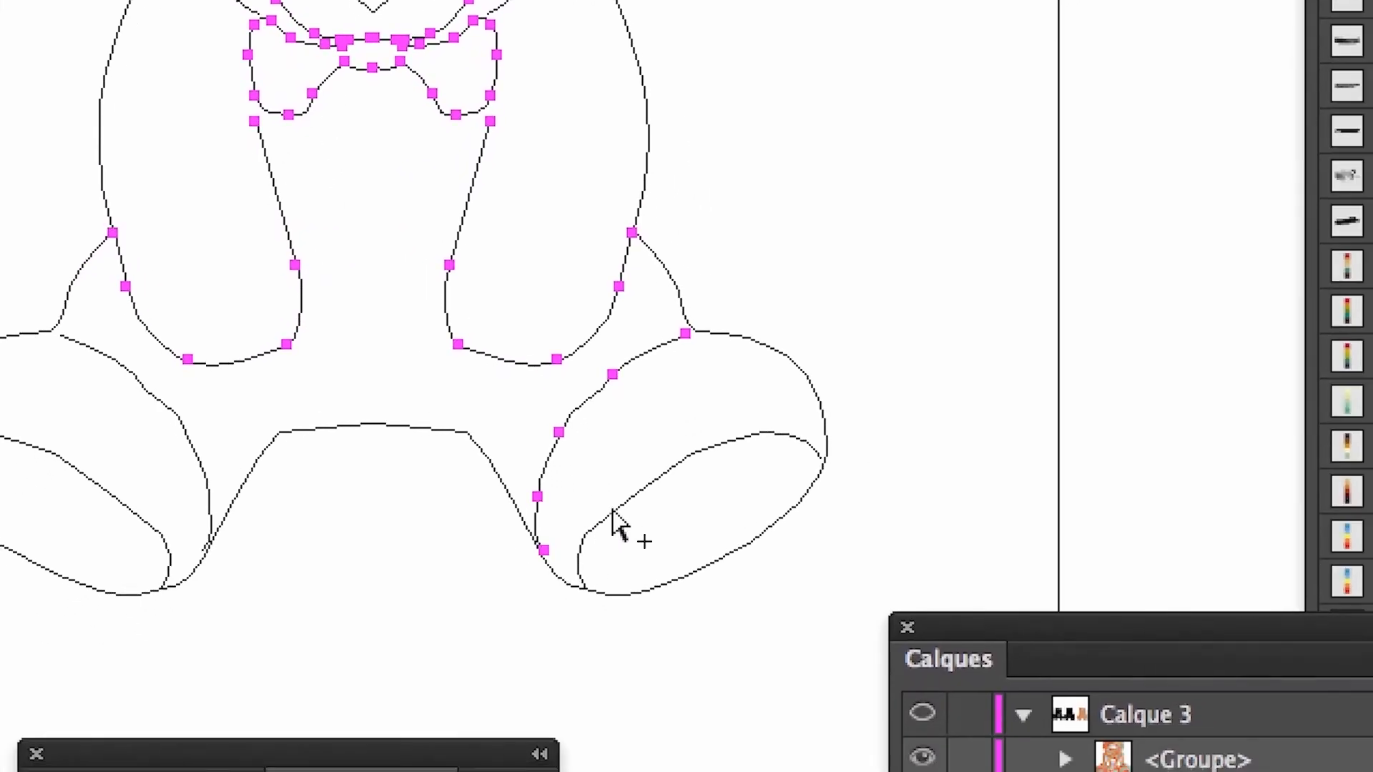
shift+click(645, 563)
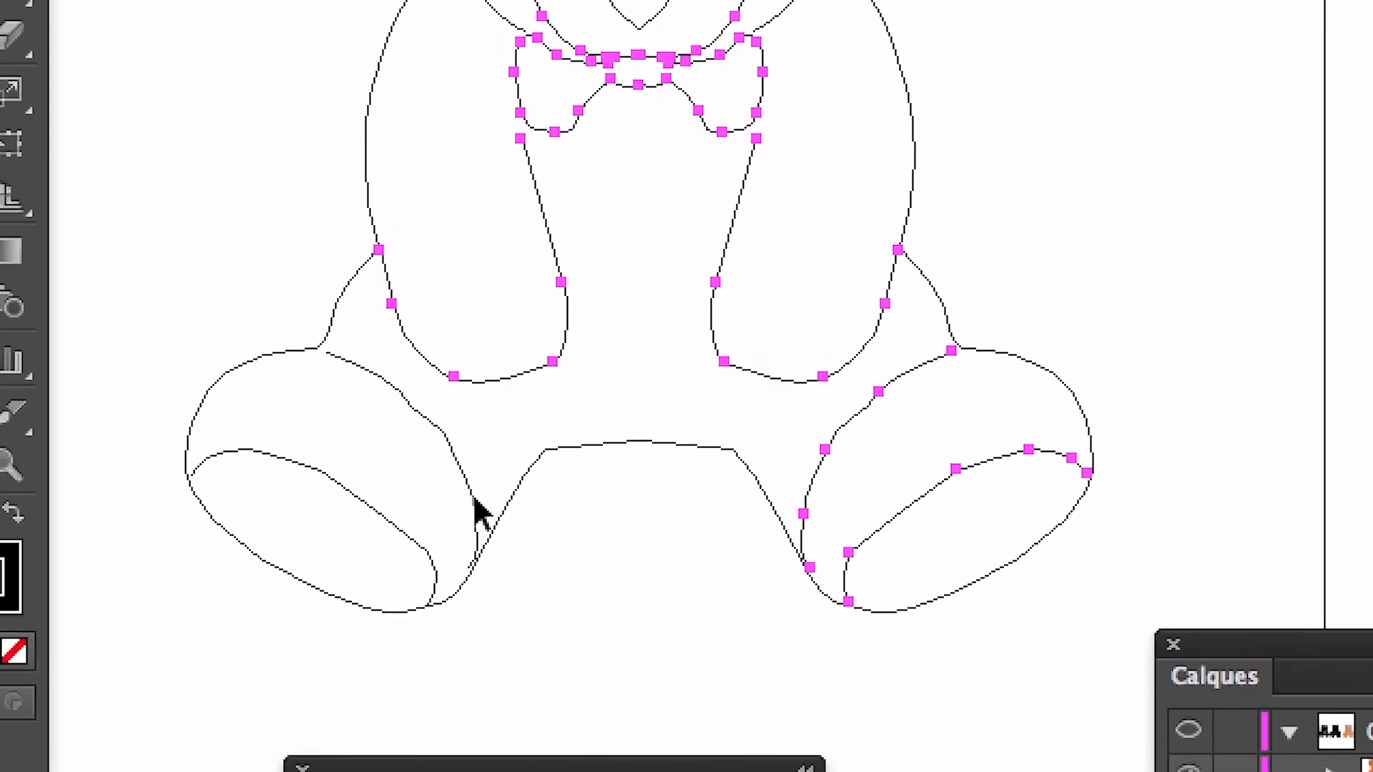
shift+click(473, 503)
shift+click(399, 525)
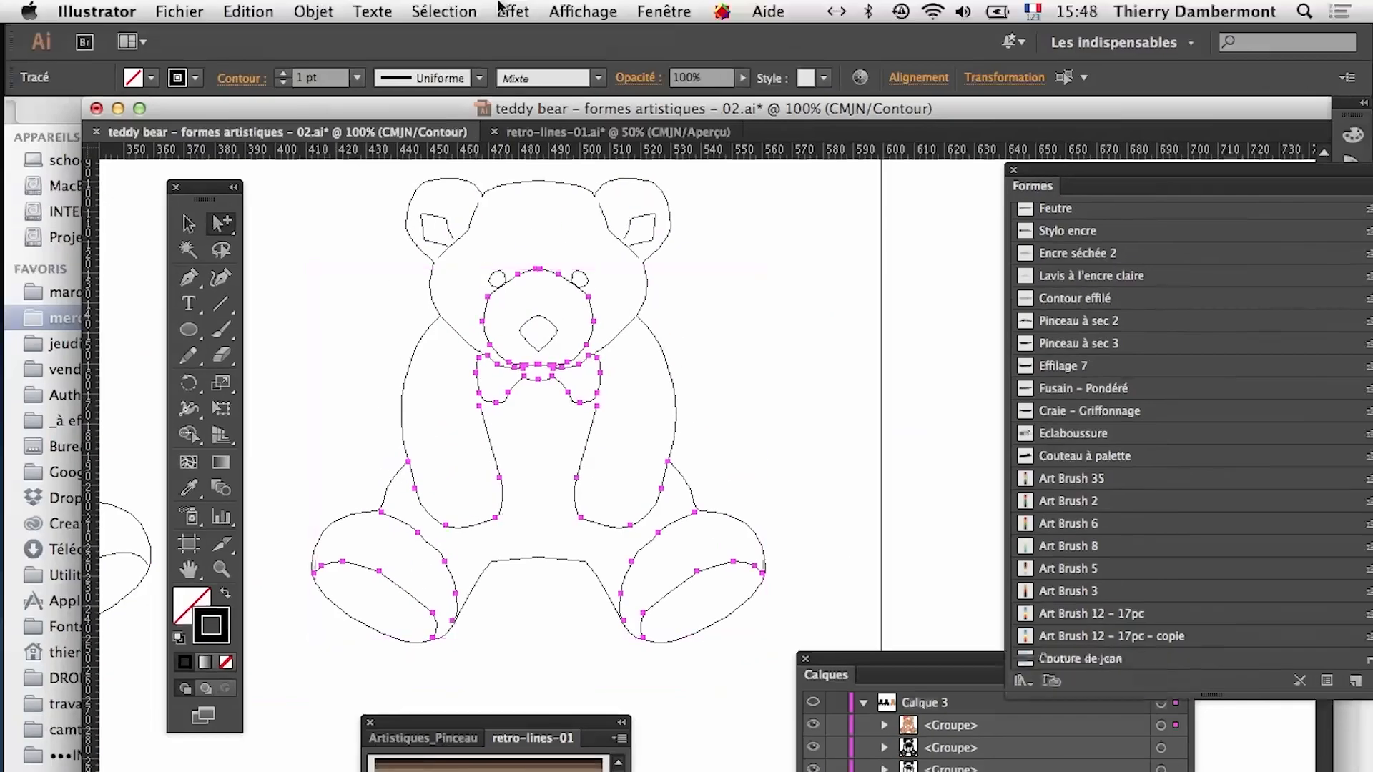
click(583, 12)
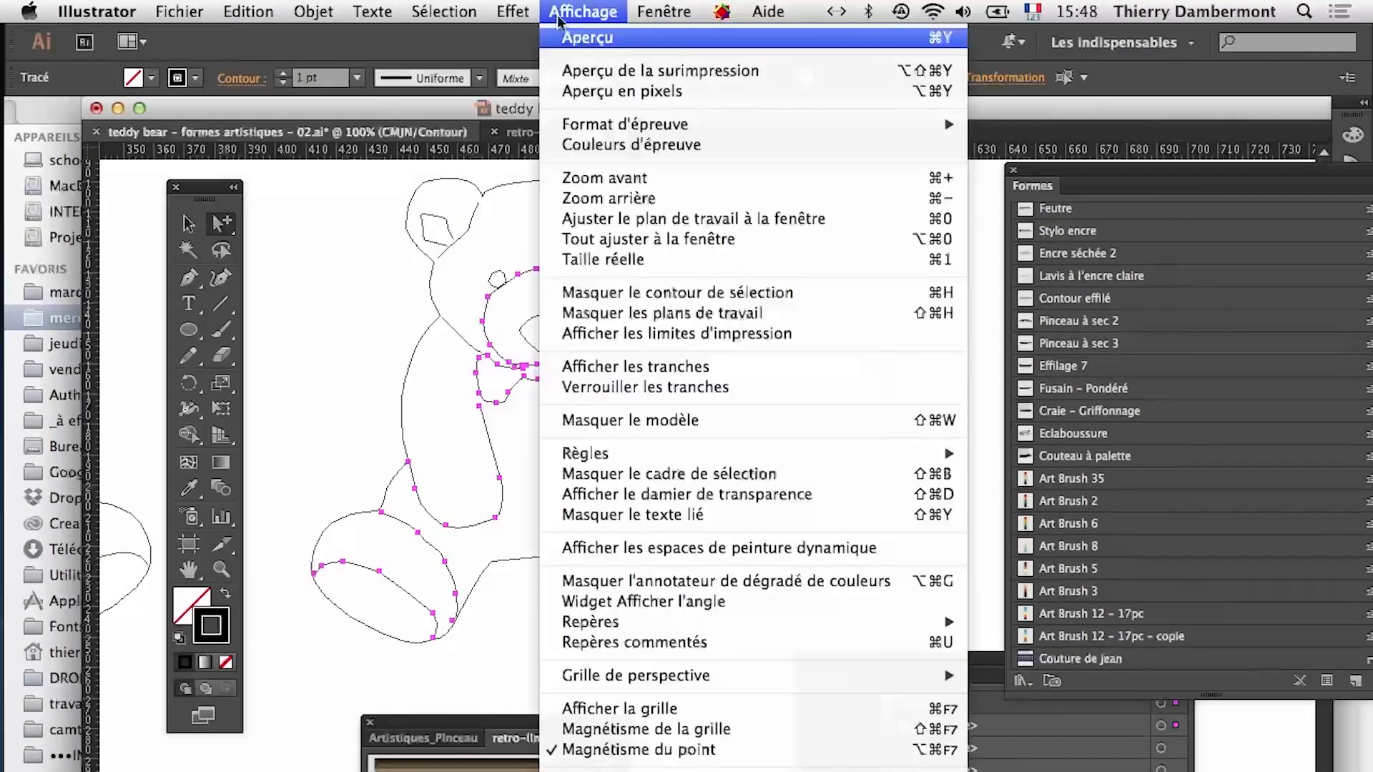
click(598, 39)
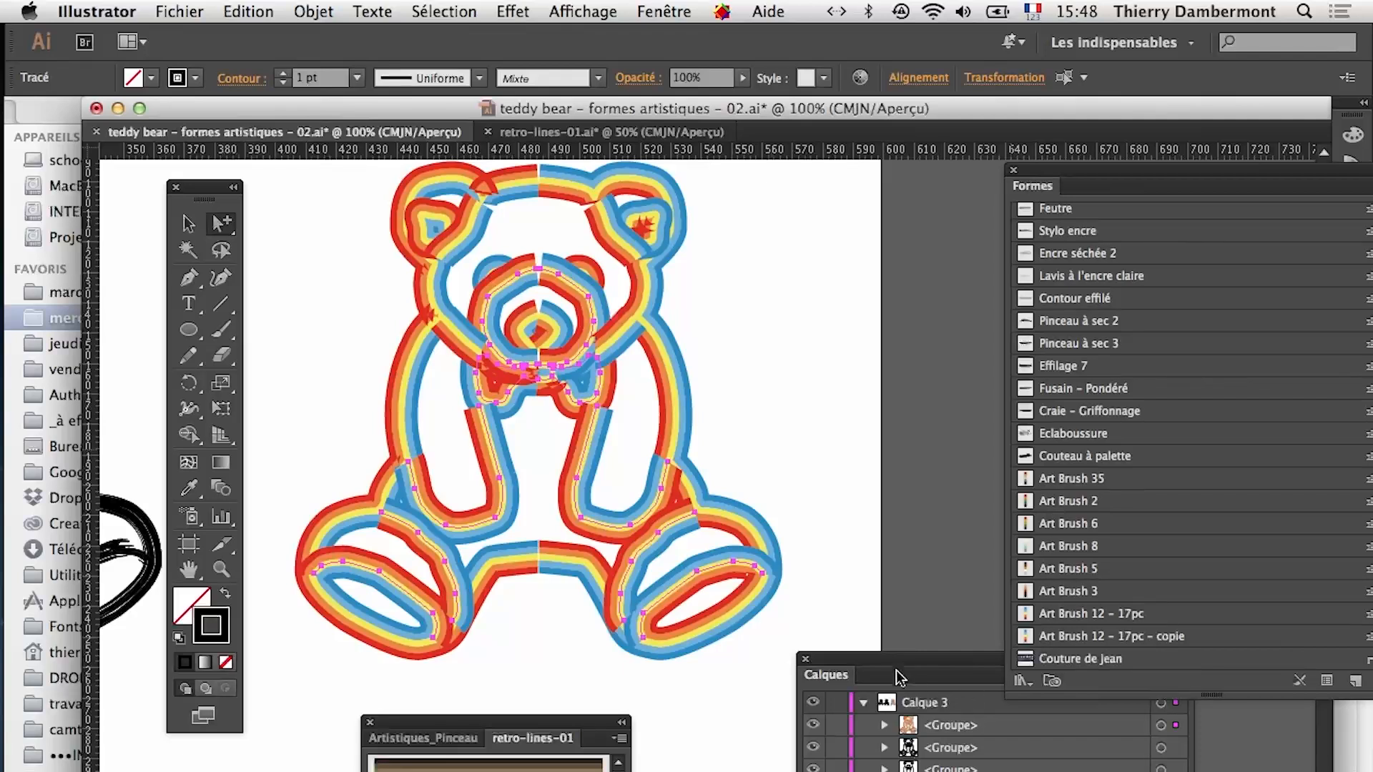
Place the retro-lines-01 library beside the bear, browse its striped brushes, and clear the path selection
mouse_move(533, 722)
mouse_down()
mouse_move(928, 246)
mouse_move(927, 225)
mouse_up()
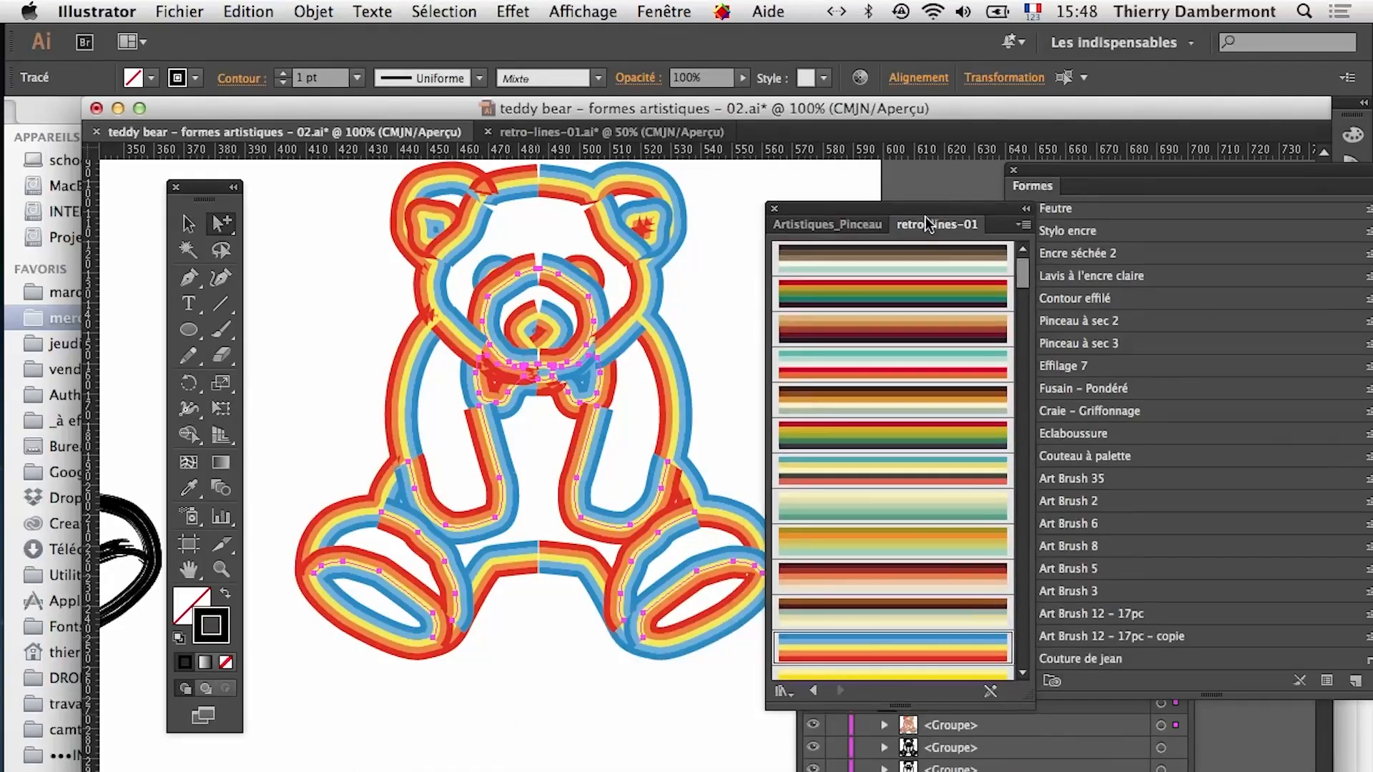
scroll(889, 473, down, 3)
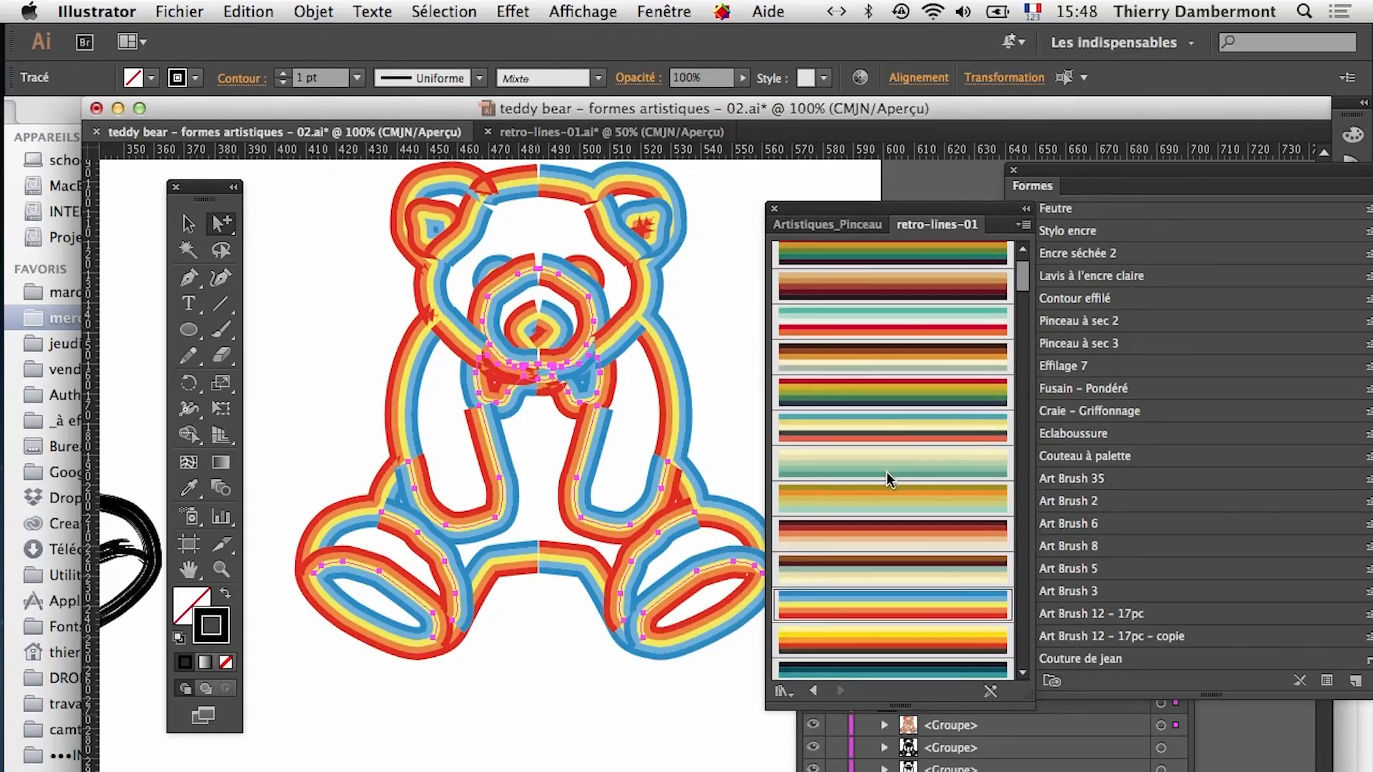
scroll(886, 477, down, 1)
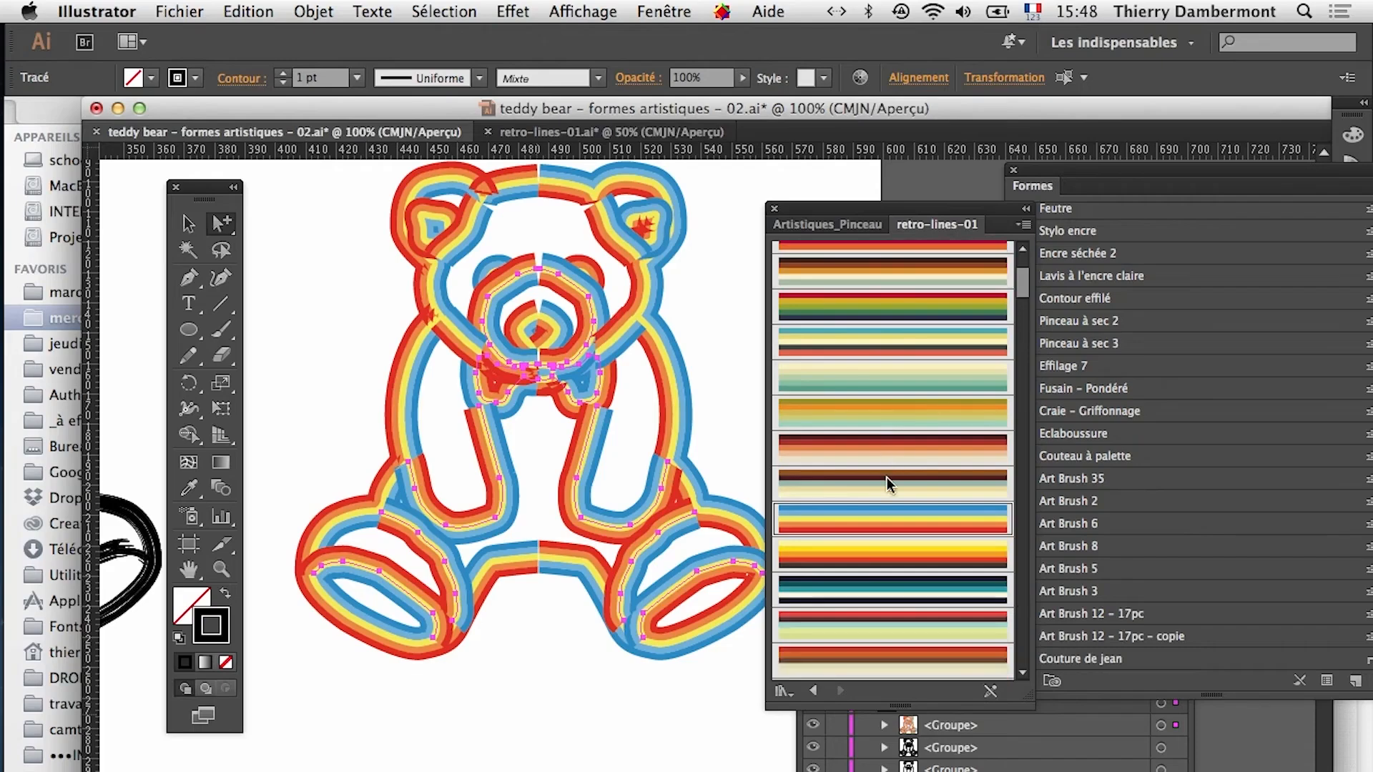
key(alt+super+8)
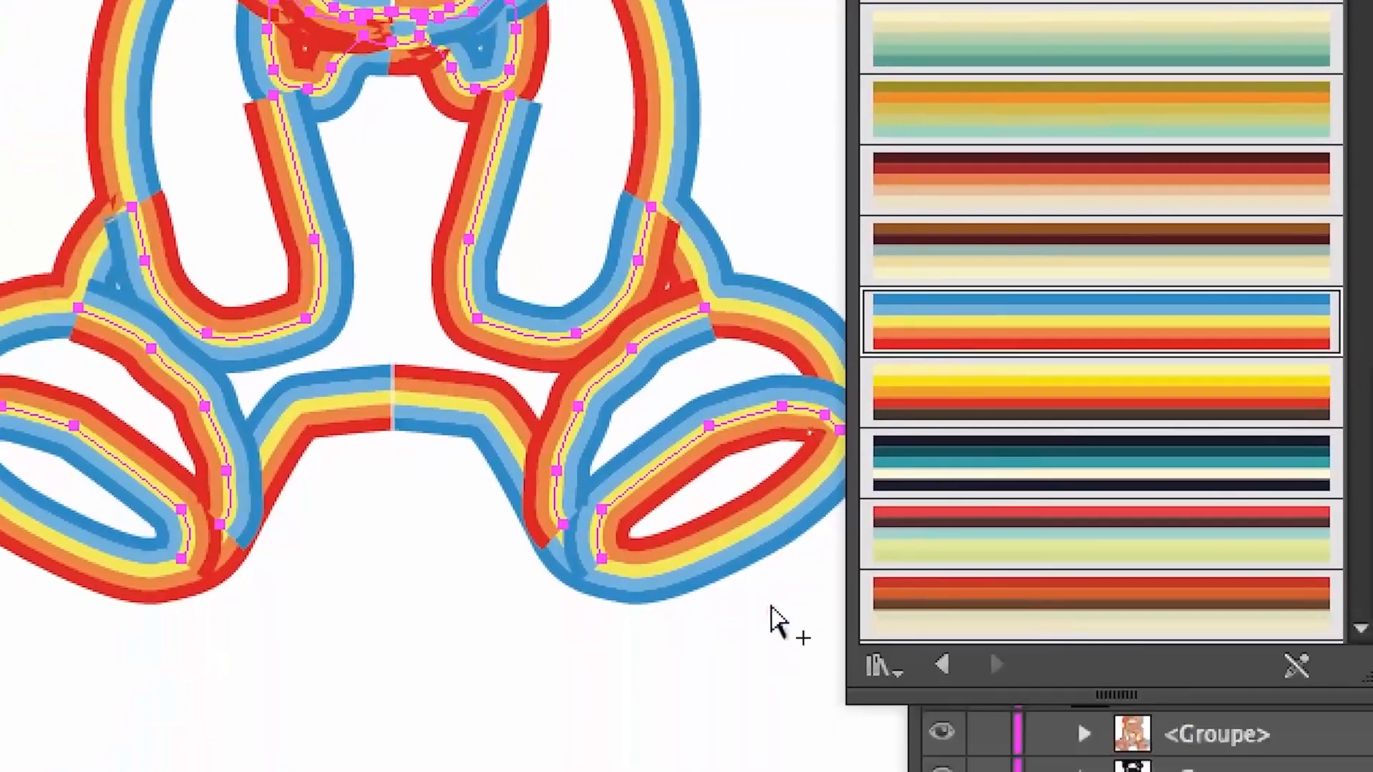
click(772, 617)
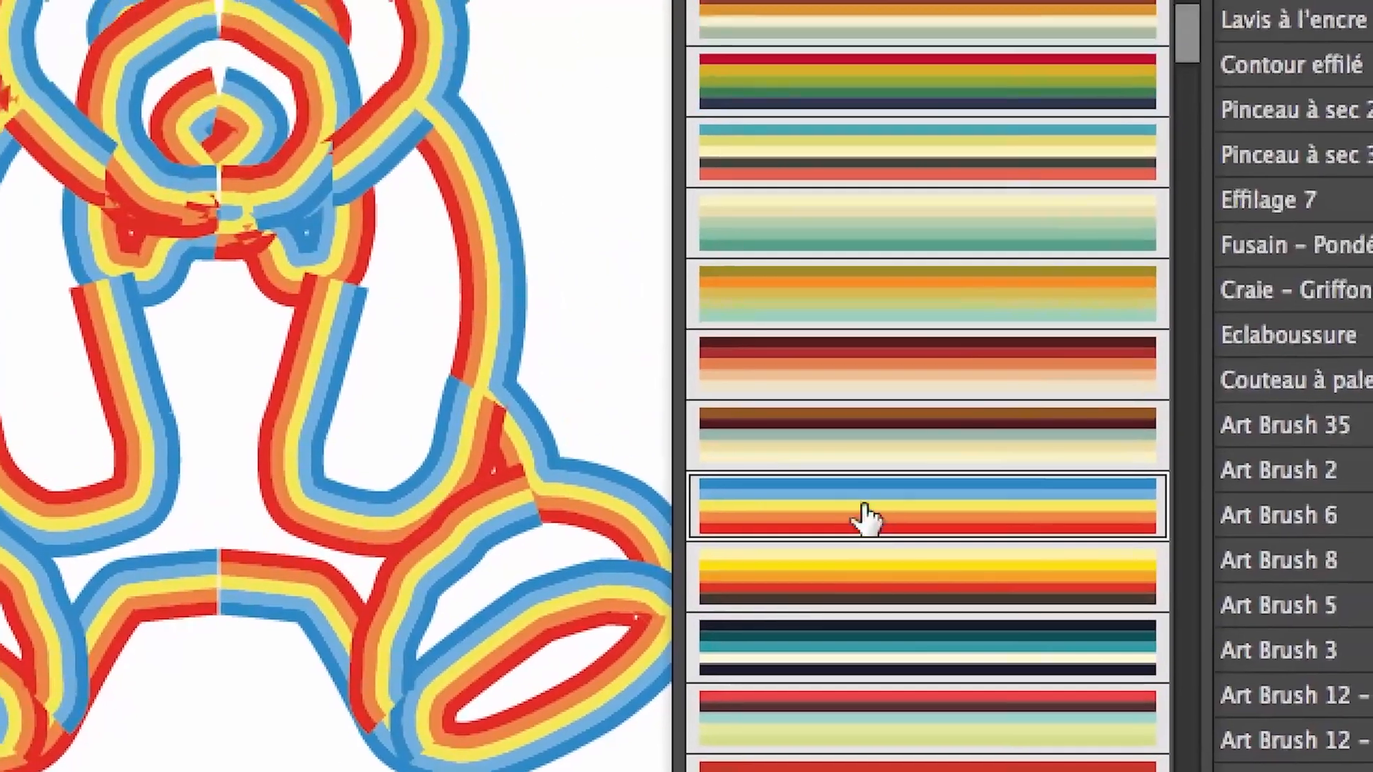
Close the retro-lines-01 brush library and place the Formes panel beside the bear
mouse_move(861, 505)
mouse_down()
mouse_move(892, 519)
mouse_move(921, 582)
mouse_move(874, 503)
mouse_up()
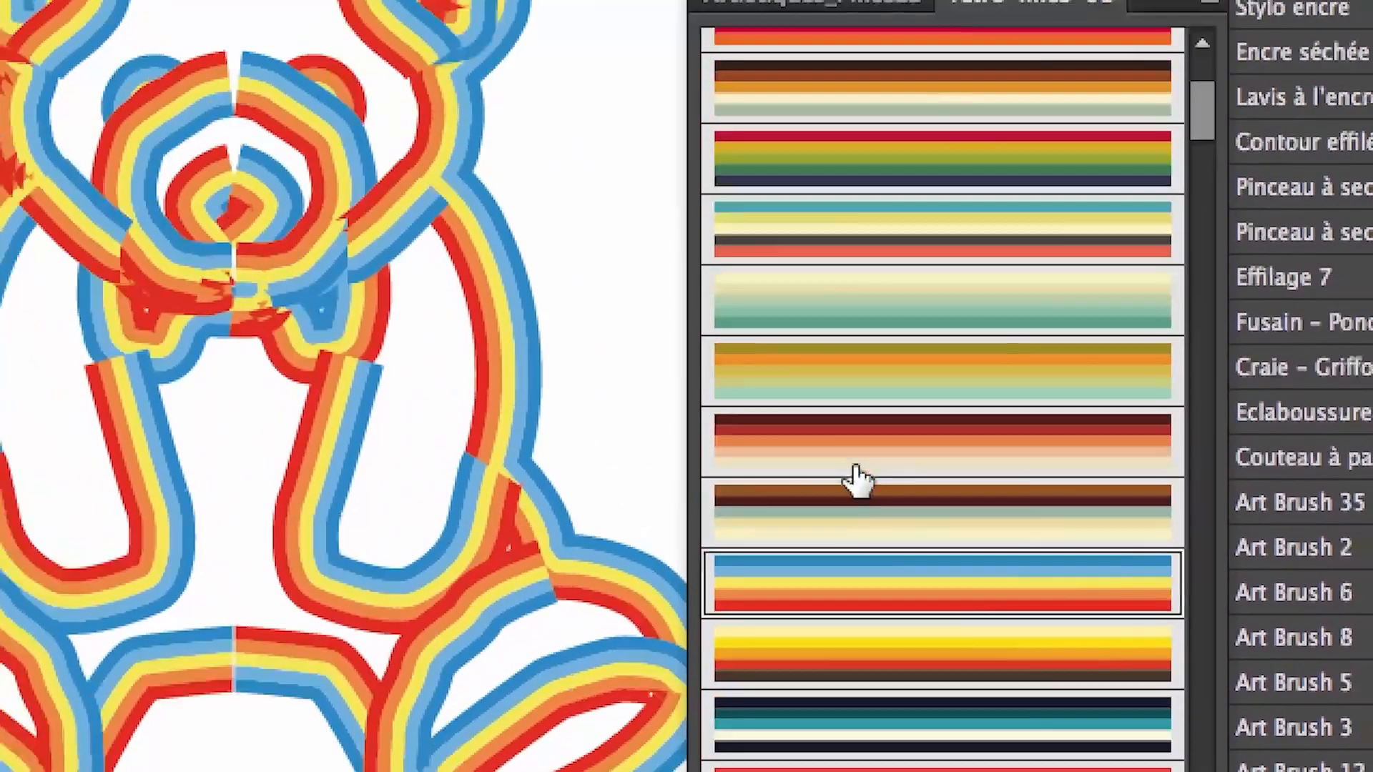
click(803, 299)
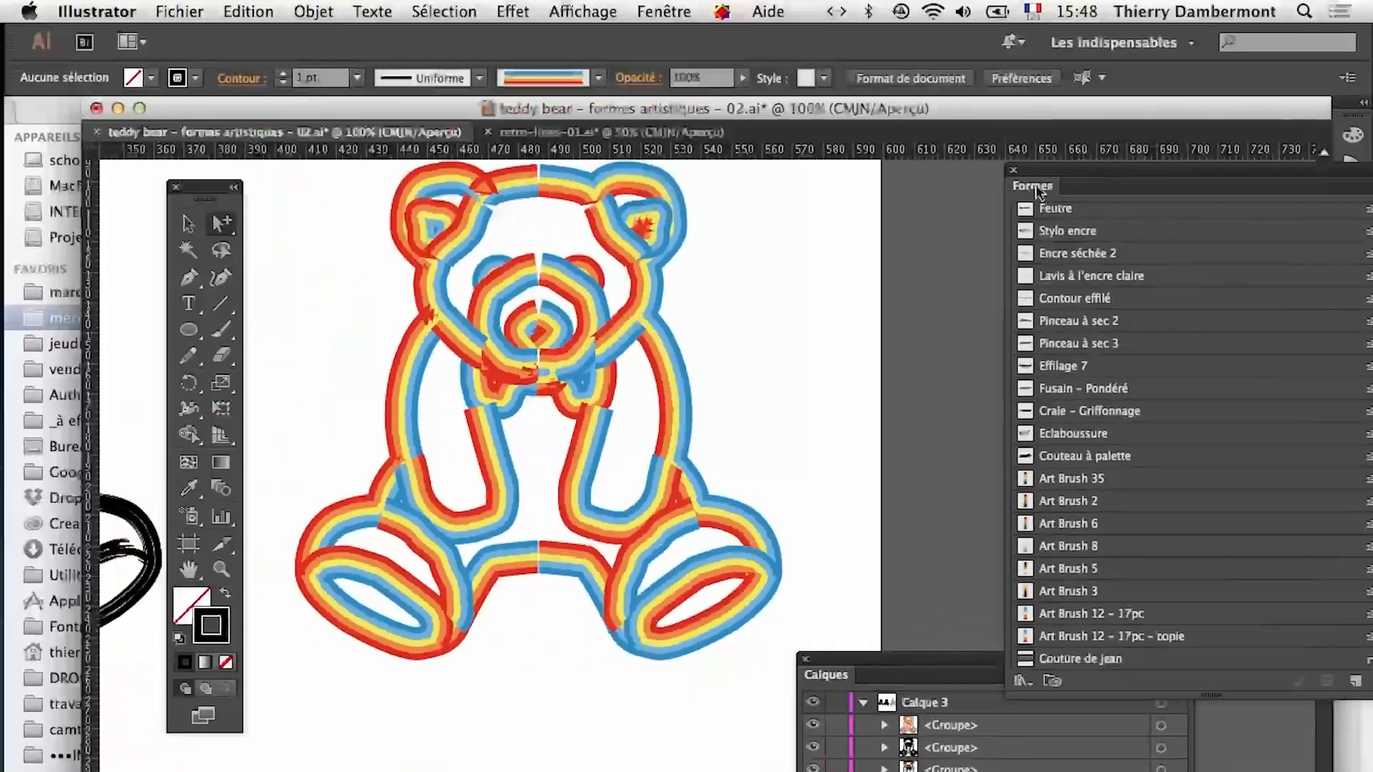
mouse_move(1036, 190)
mouse_down()
mouse_move(812, 126)
mouse_move(814, 115)
mouse_up()
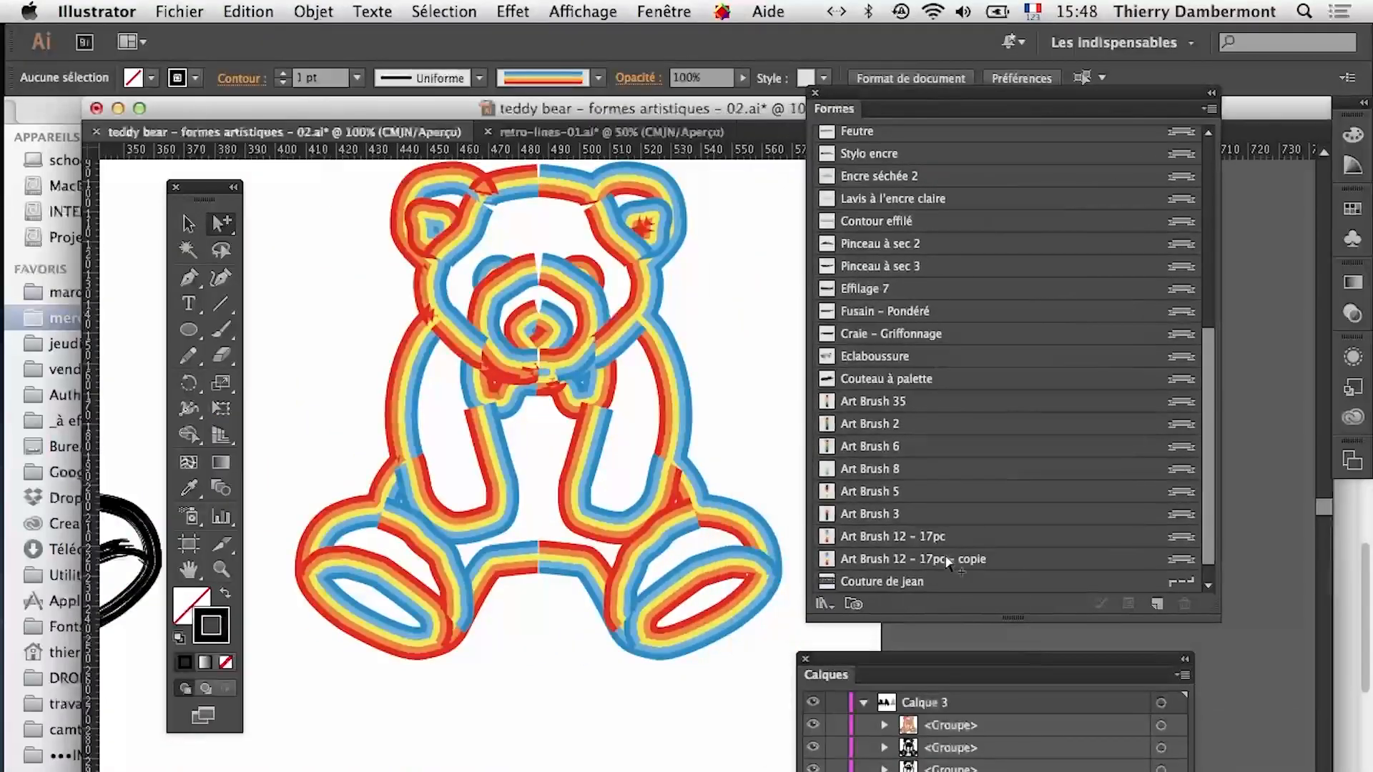
Switch to outline view and, from a cleared selection, select the bear's eyes, muzzle, nose, bow tie and arm paths
click(554, 11)
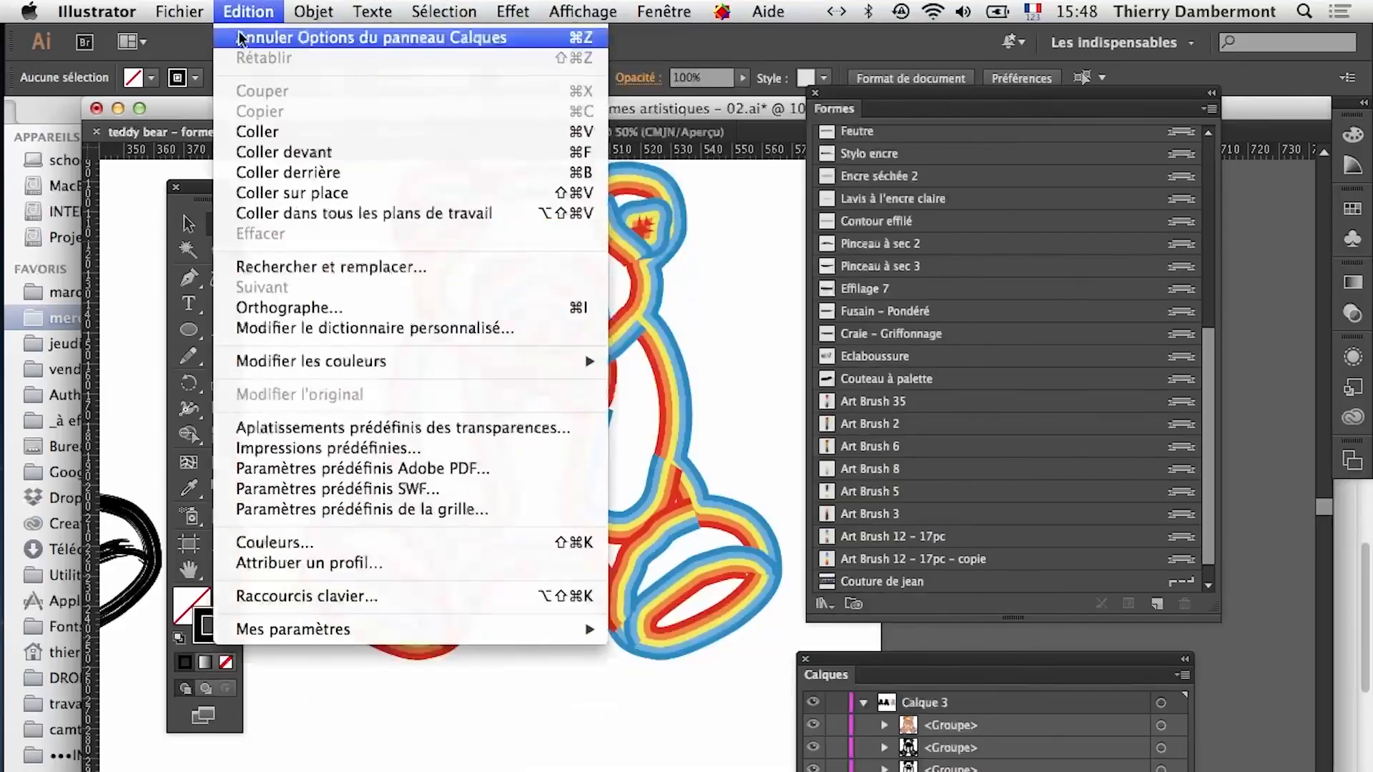
mouse_move(583, 11)
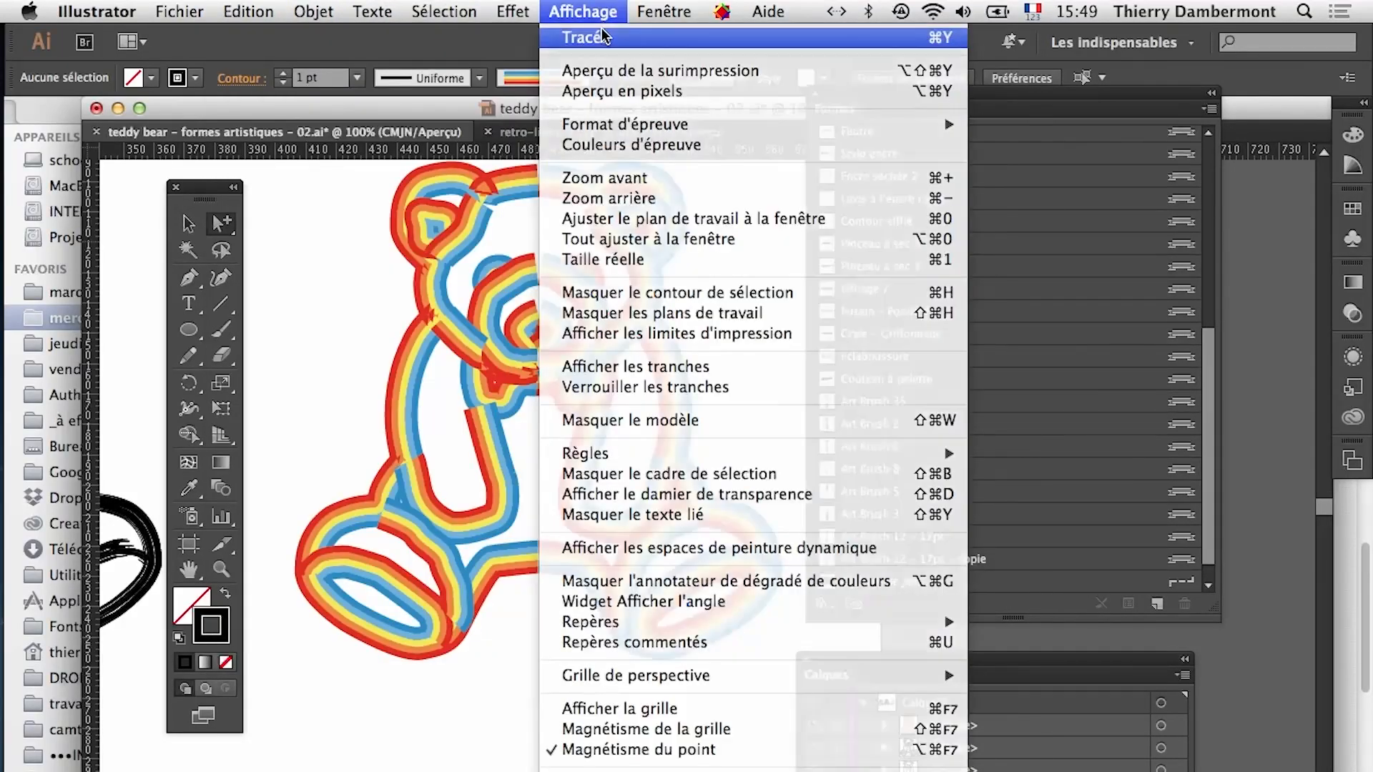
click(573, 36)
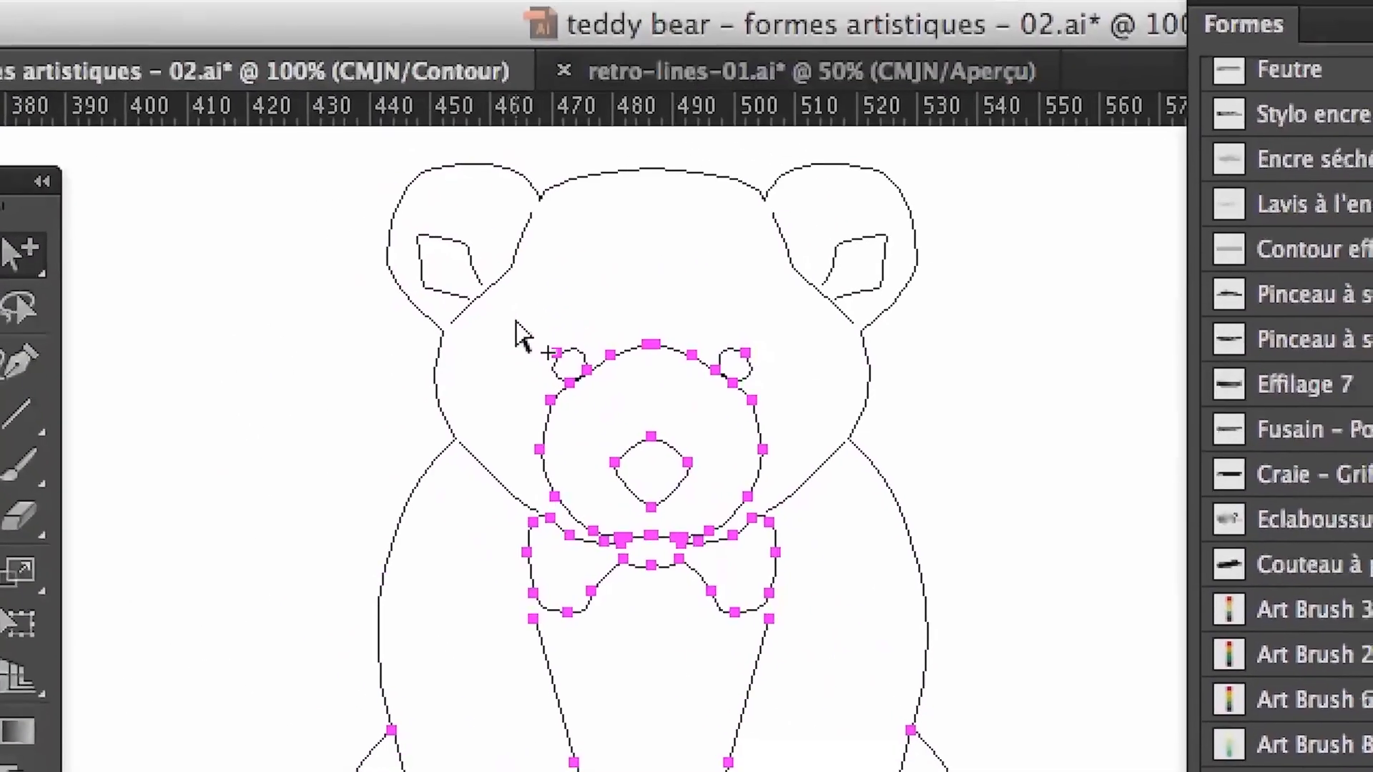
click(521, 336)
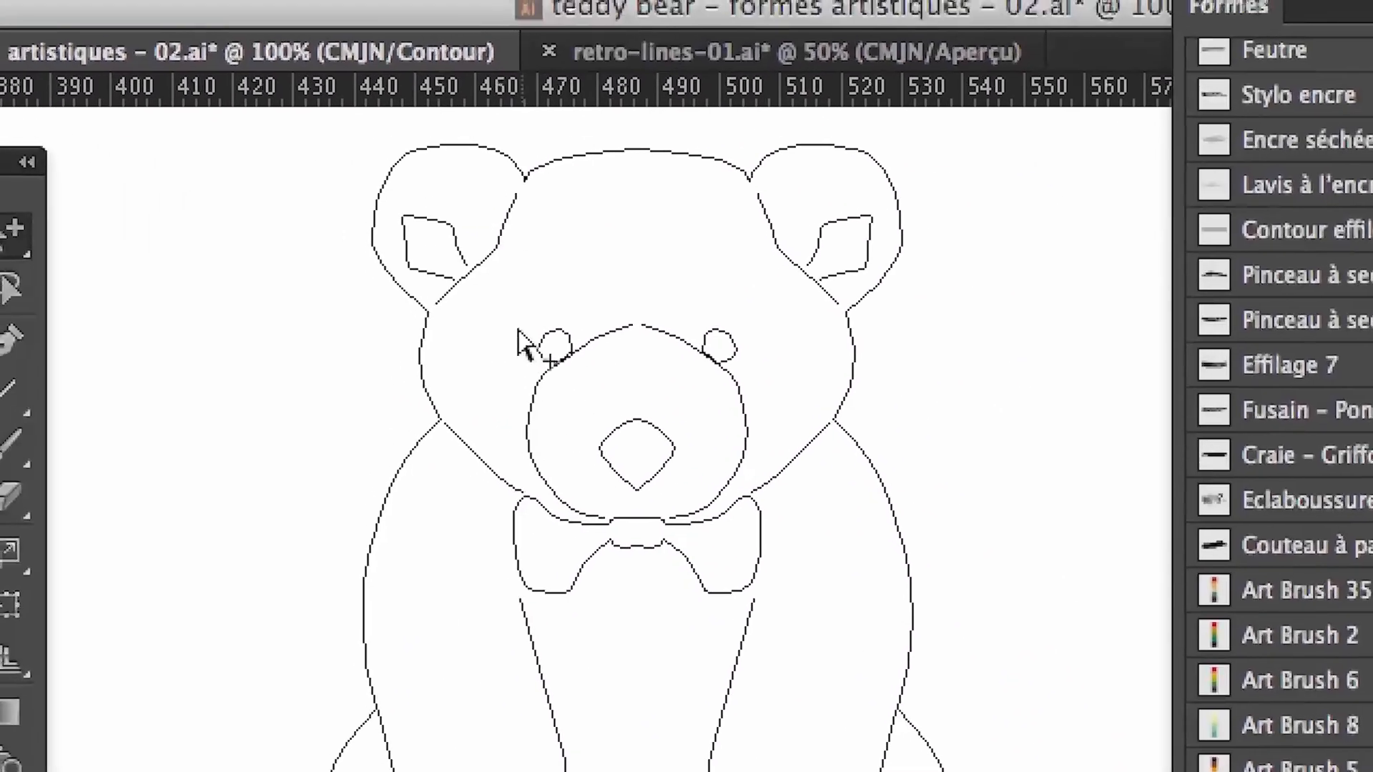
drag(512, 321, 729, 430)
drag(589, 362, 628, 379)
drag(578, 557, 496, 521)
drag(559, 420, 468, 379)
drag(493, 505, 455, 527)
drag(597, 563, 696, 587)
drag(605, 476, 602, 483)
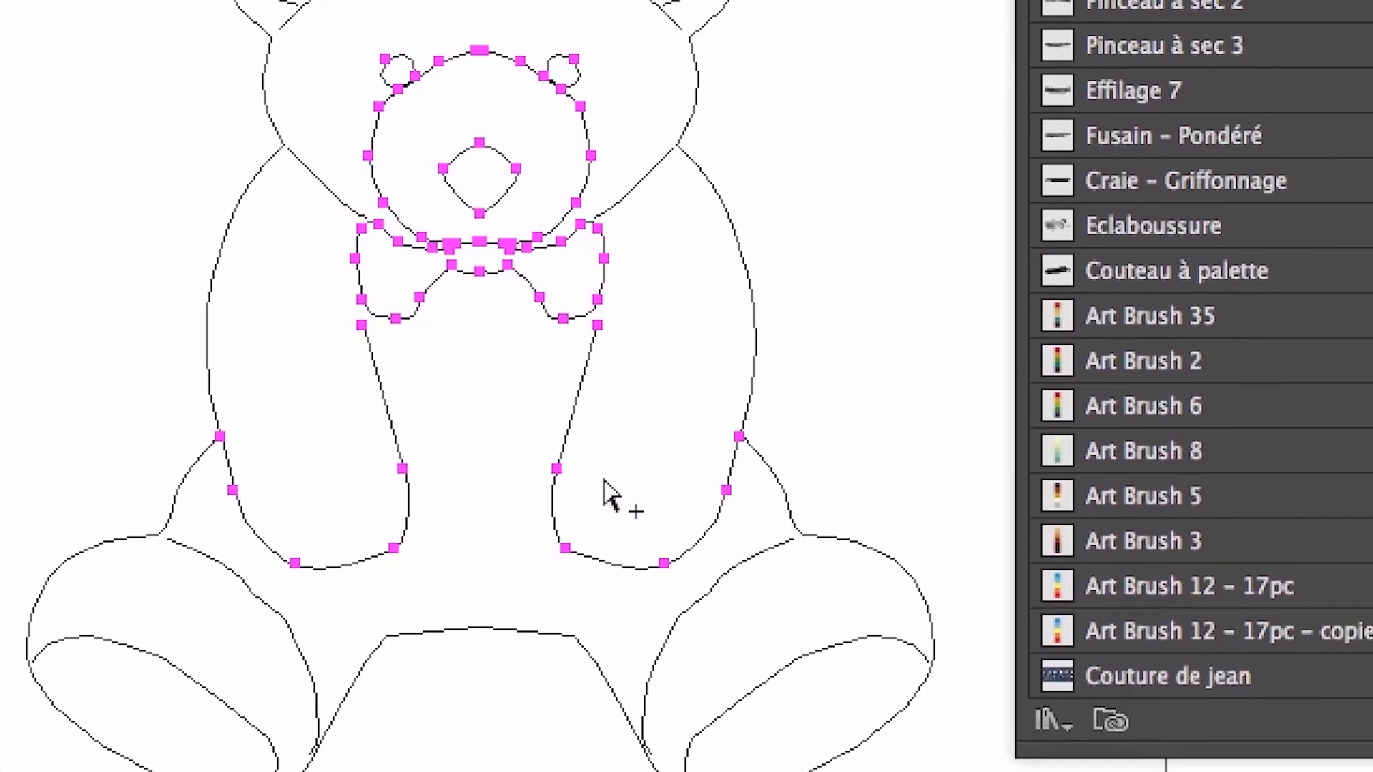
Add the inner foot, inner ear and ear base paths to the selection, and return to preview
drag(309, 619, 215, 705)
drag(847, 466, 938, 567)
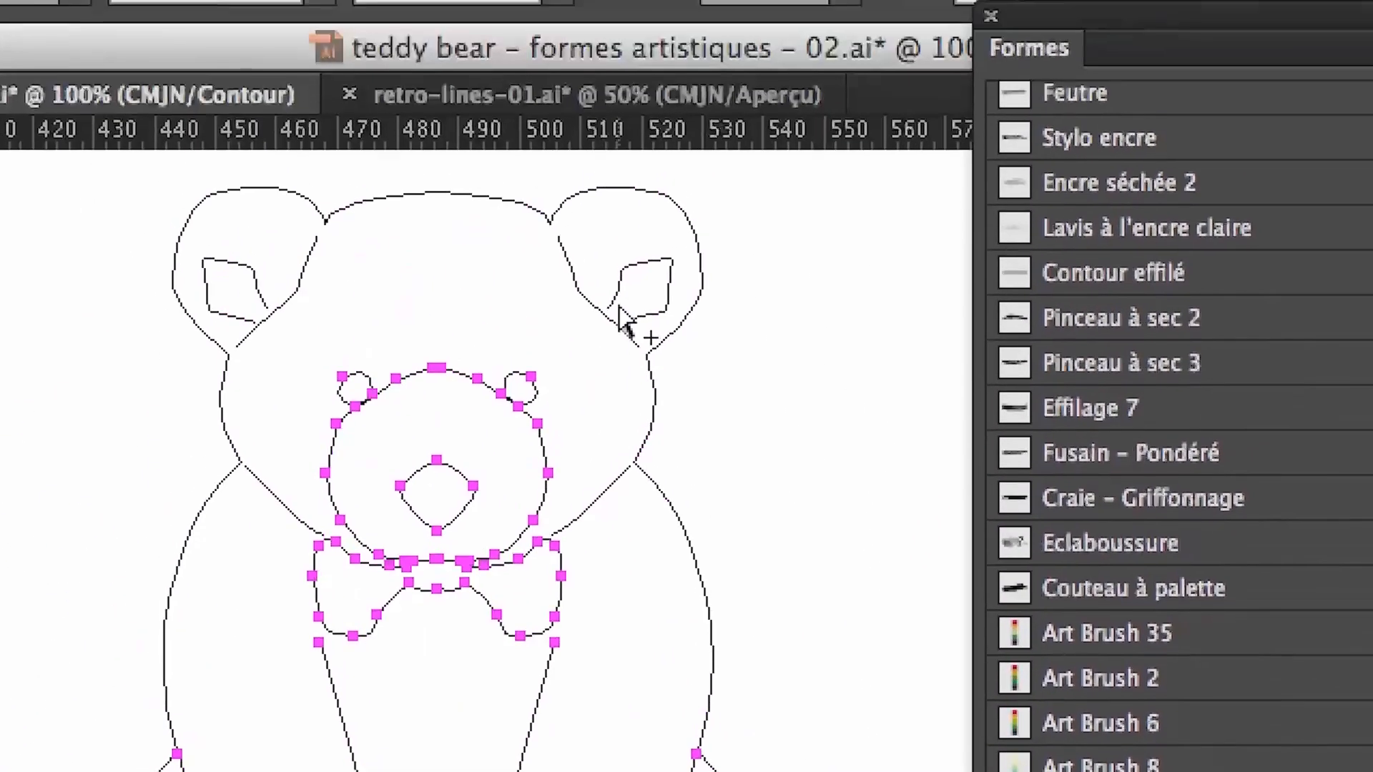
drag(617, 284, 639, 326)
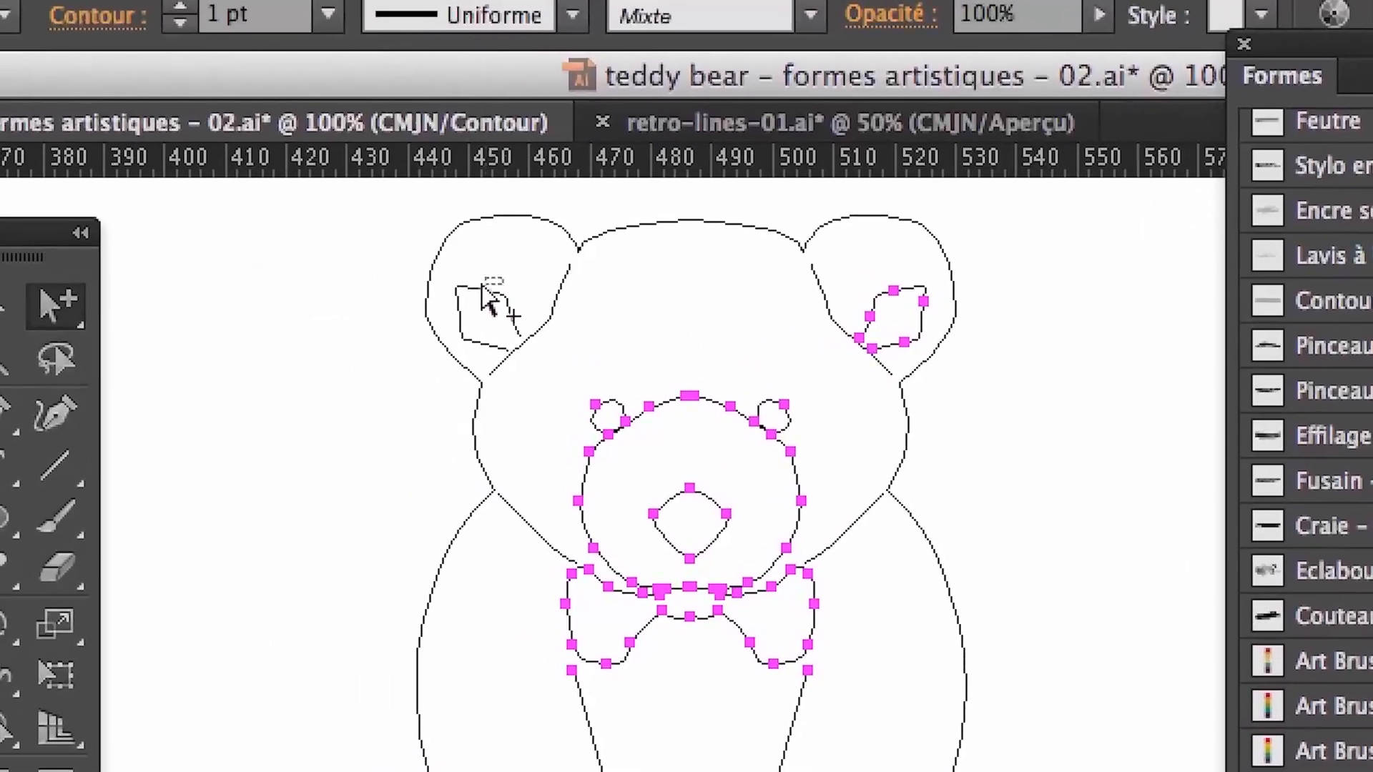
click(222, 308)
drag(546, 281, 578, 318)
drag(804, 294, 860, 301)
drag(611, 300, 622, 336)
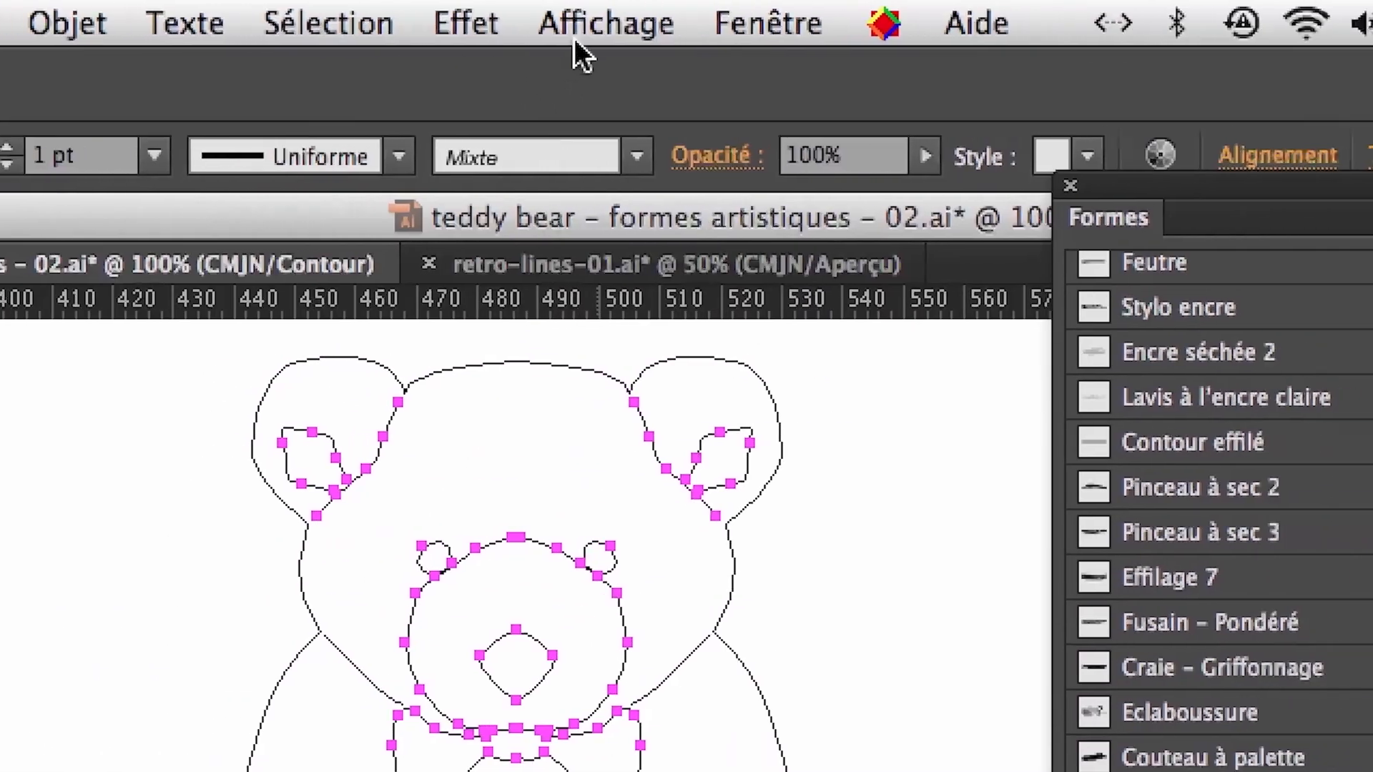
click(594, 23)
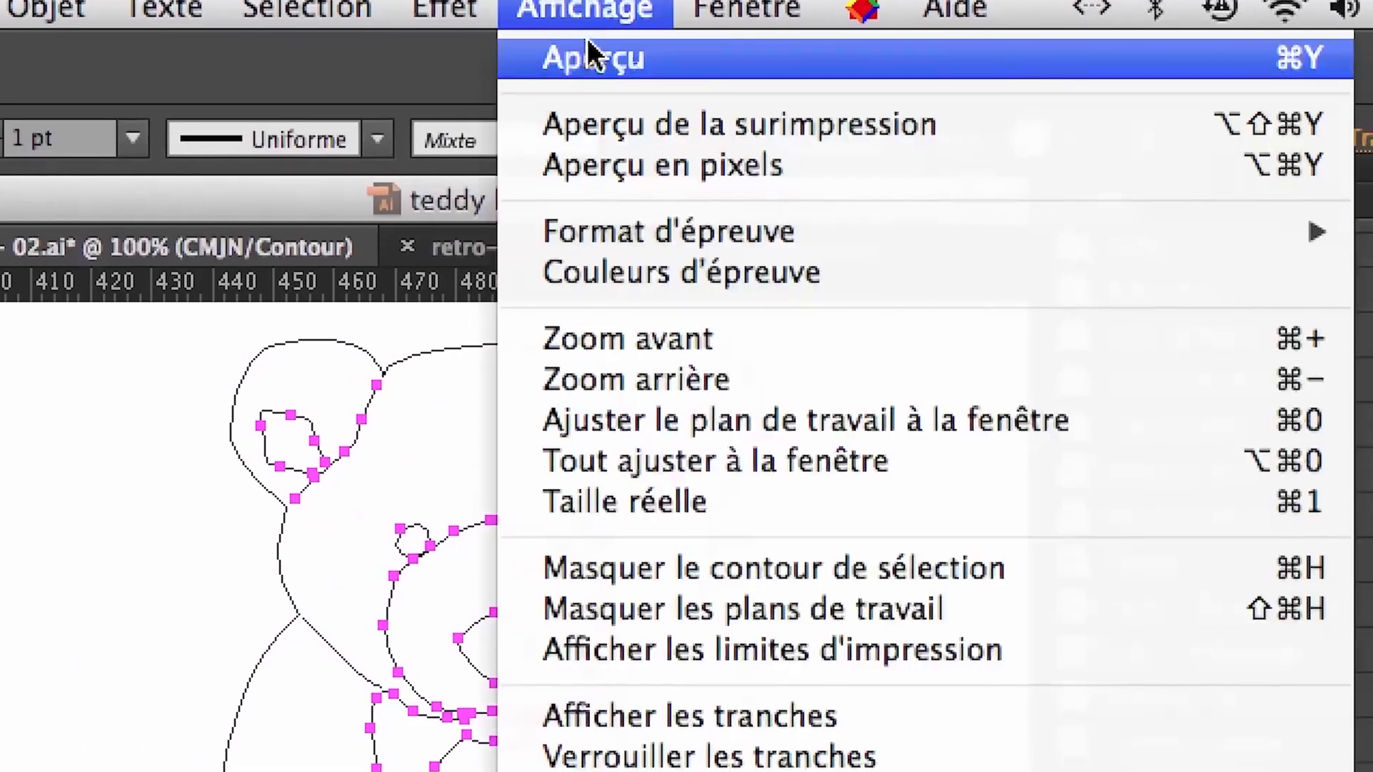
click(586, 52)
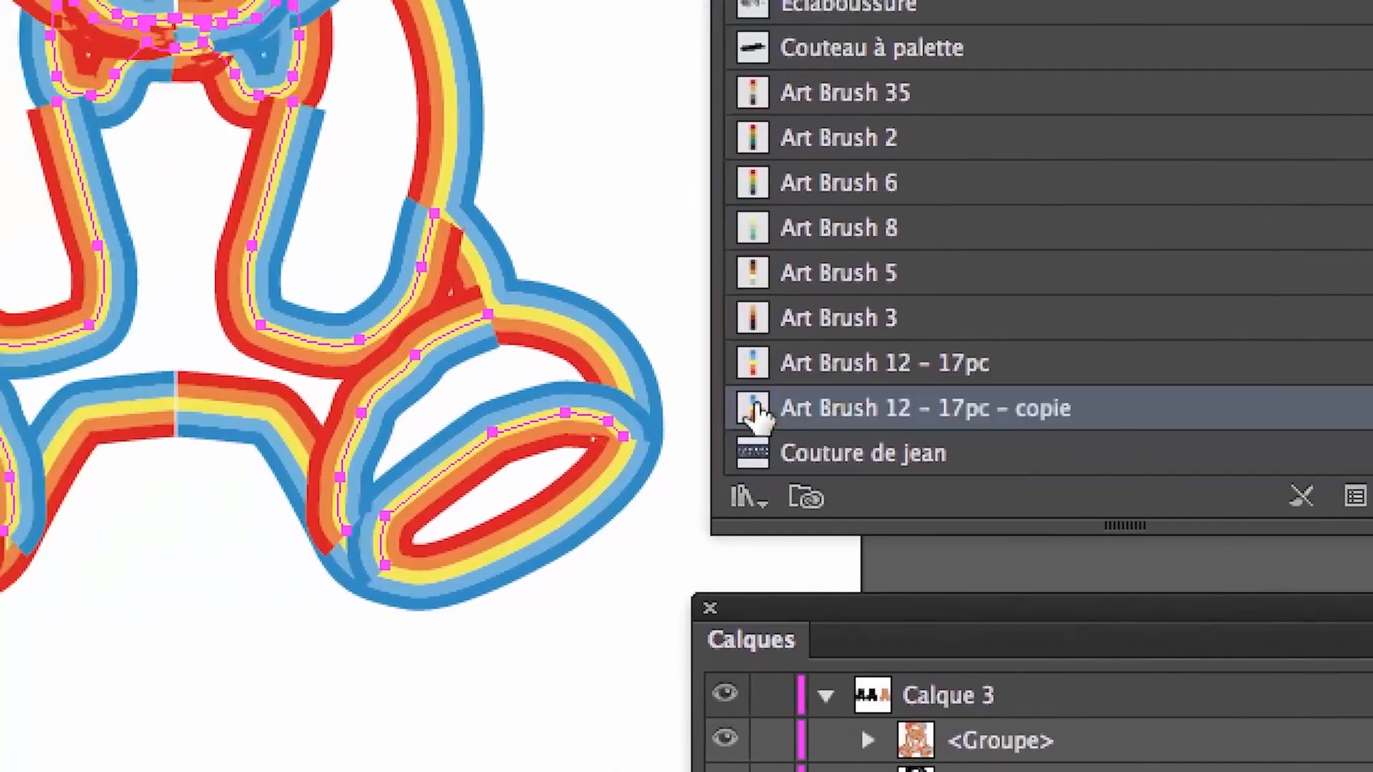
Set the fixed width of the Art Brush 12 - 17pc - copie brush to 5% and apply the change to existing strokes
double_click(768, 412)
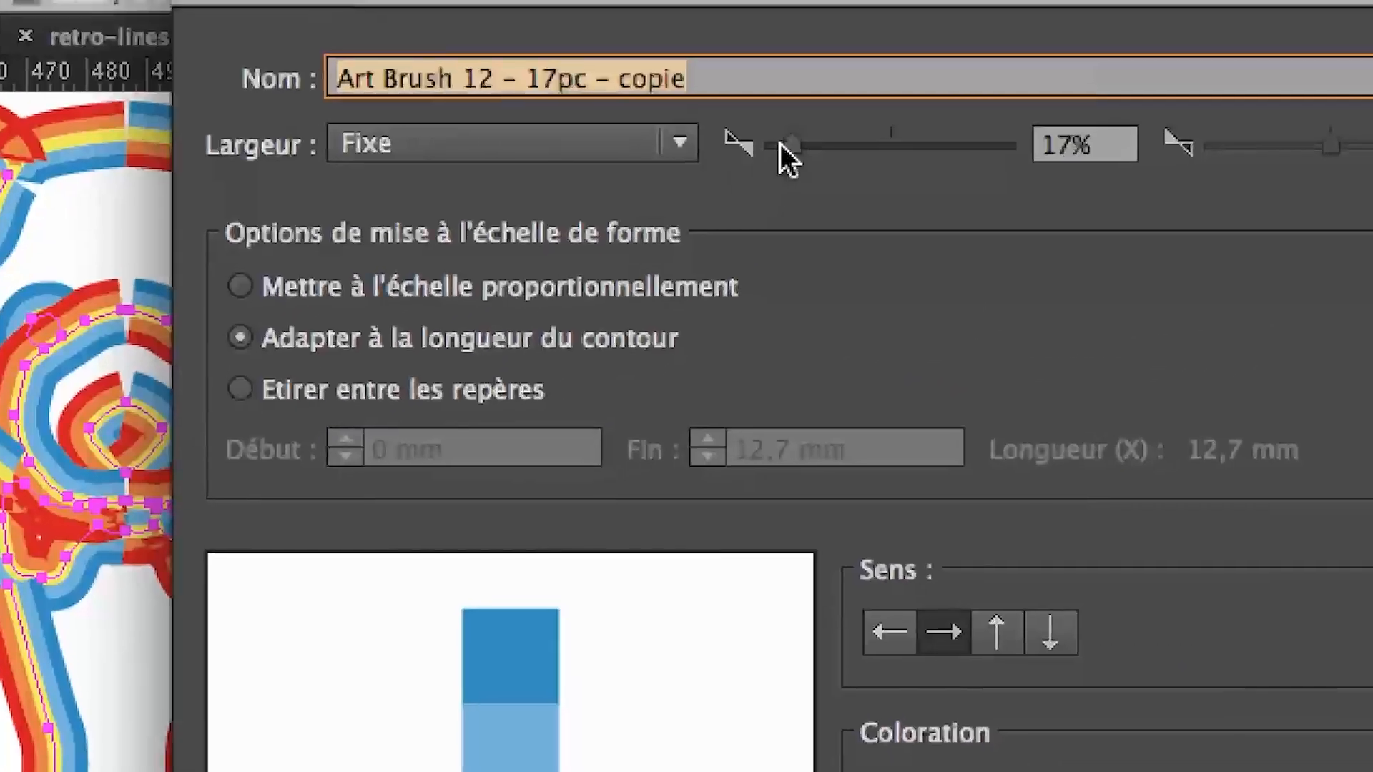
click(786, 150)
drag(780, 143, 778, 145)
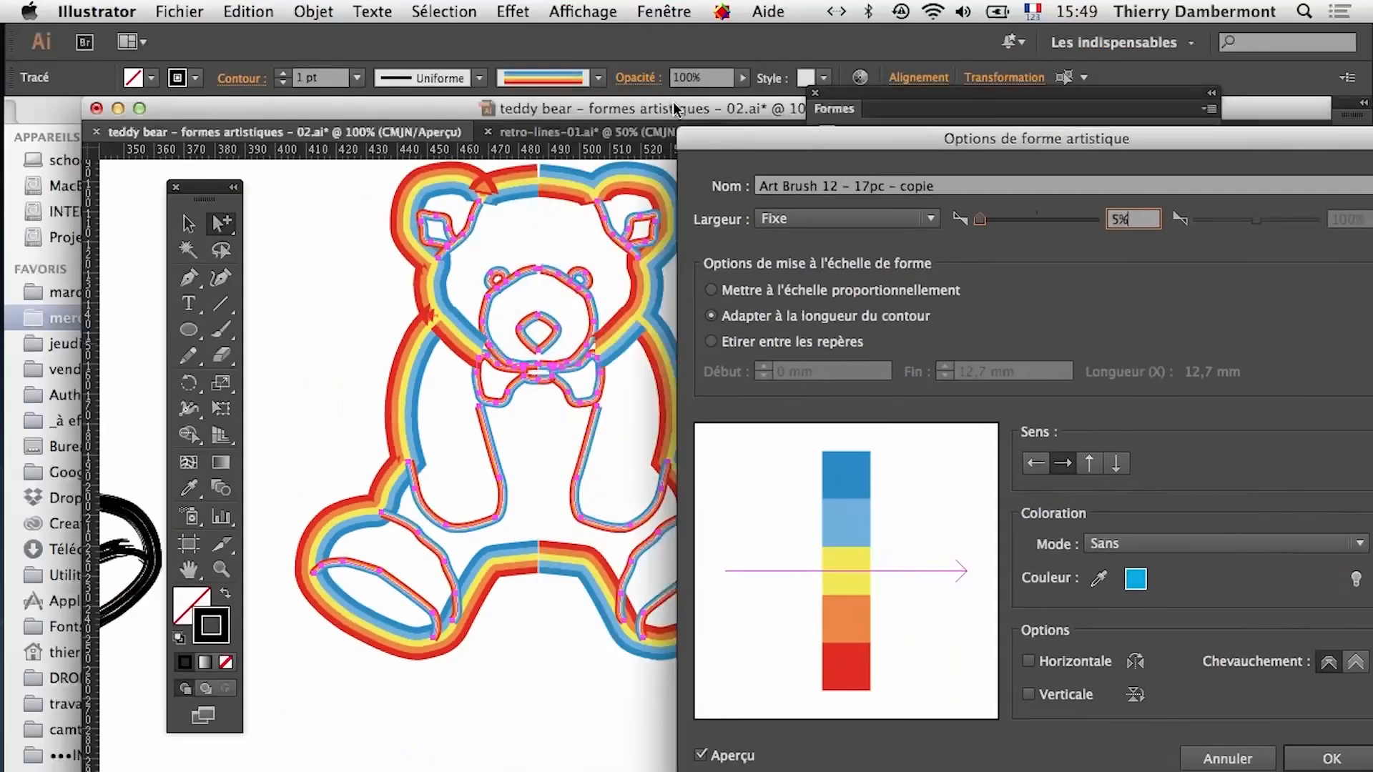
drag(799, 143, 795, 67)
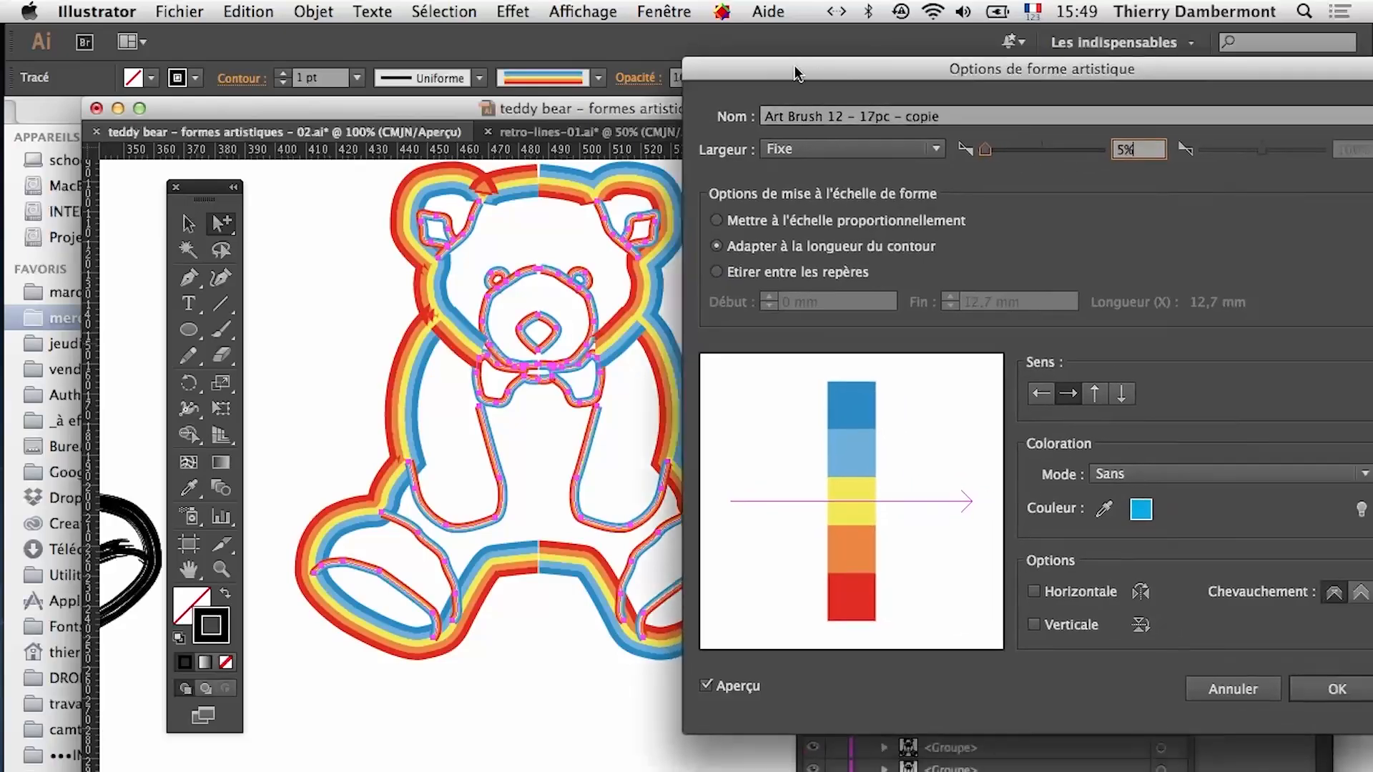
click(1331, 690)
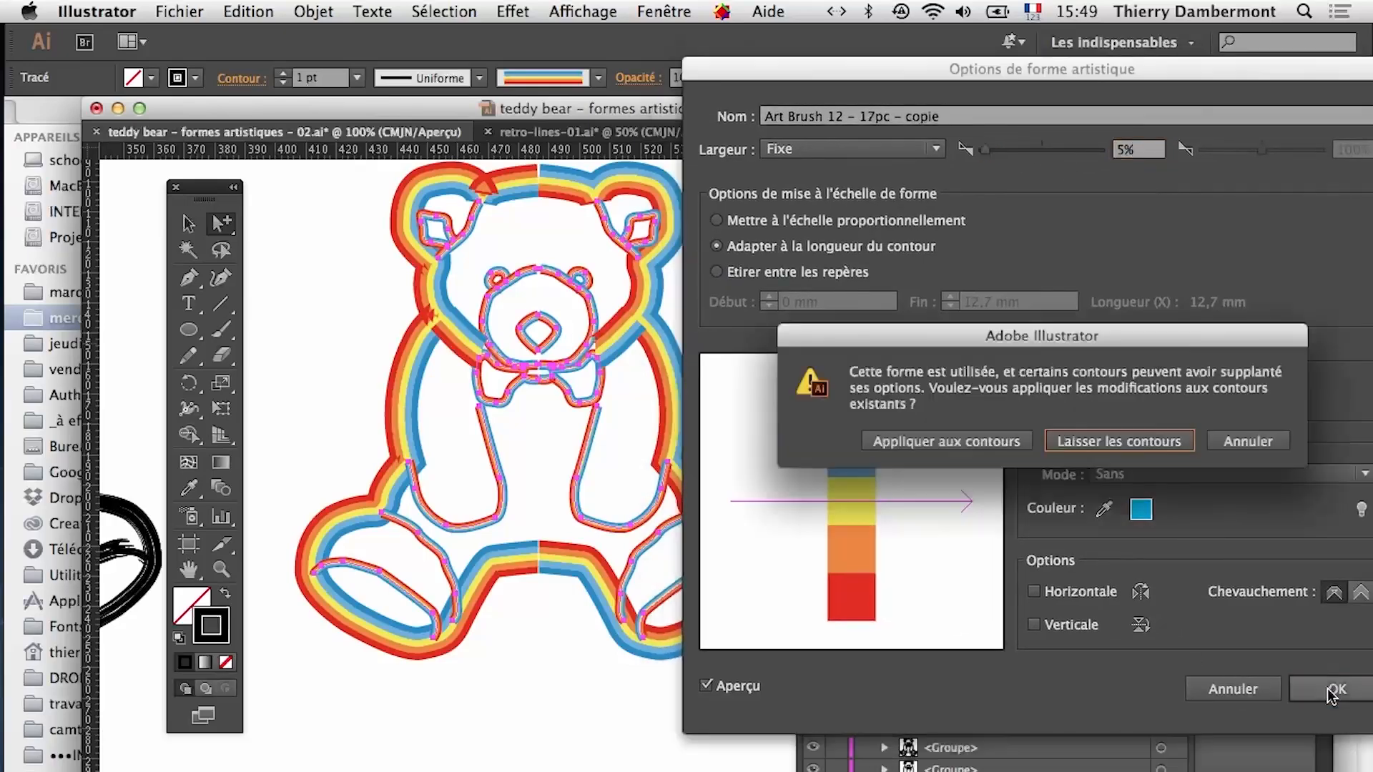
click(921, 446)
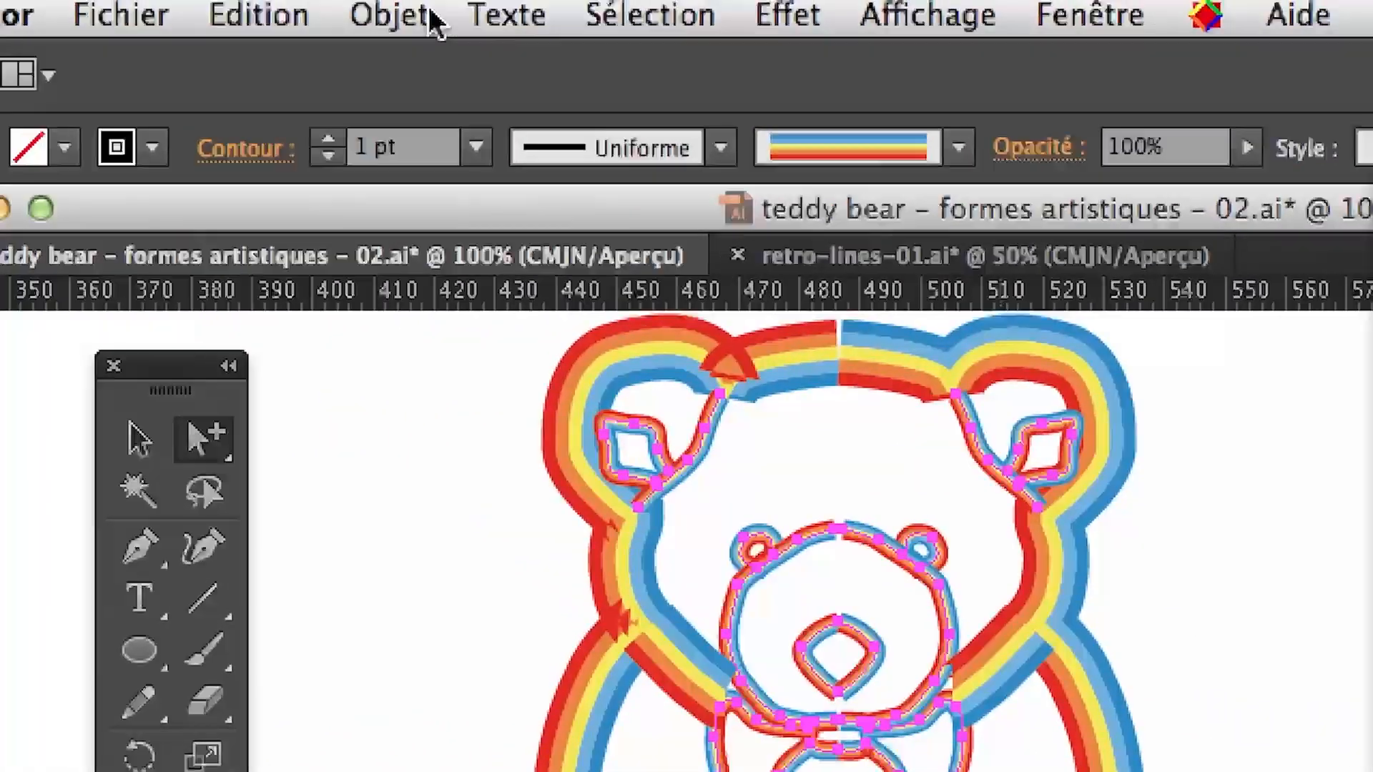
Send the selected thin inner paths behind the bear's wide outer contours and clear the selection
click(429, 19)
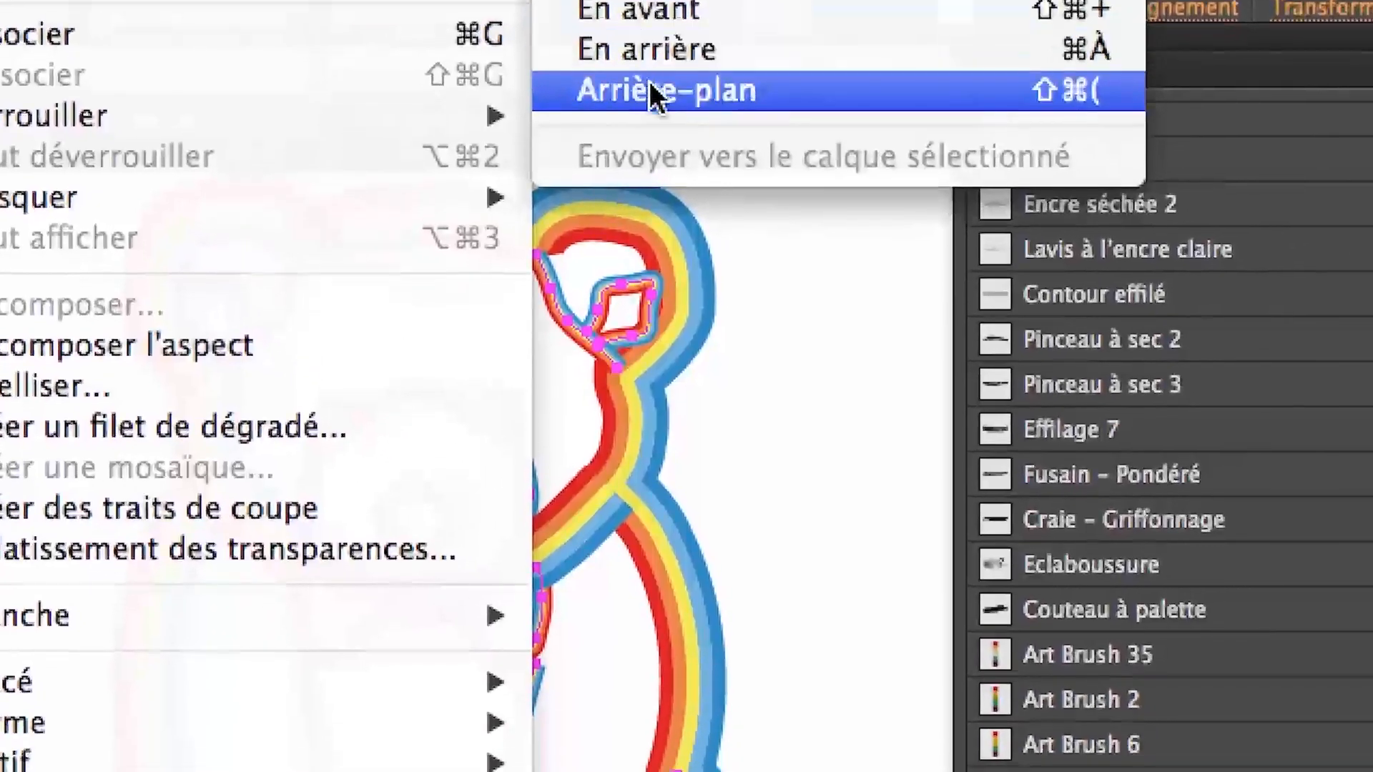
click(698, 89)
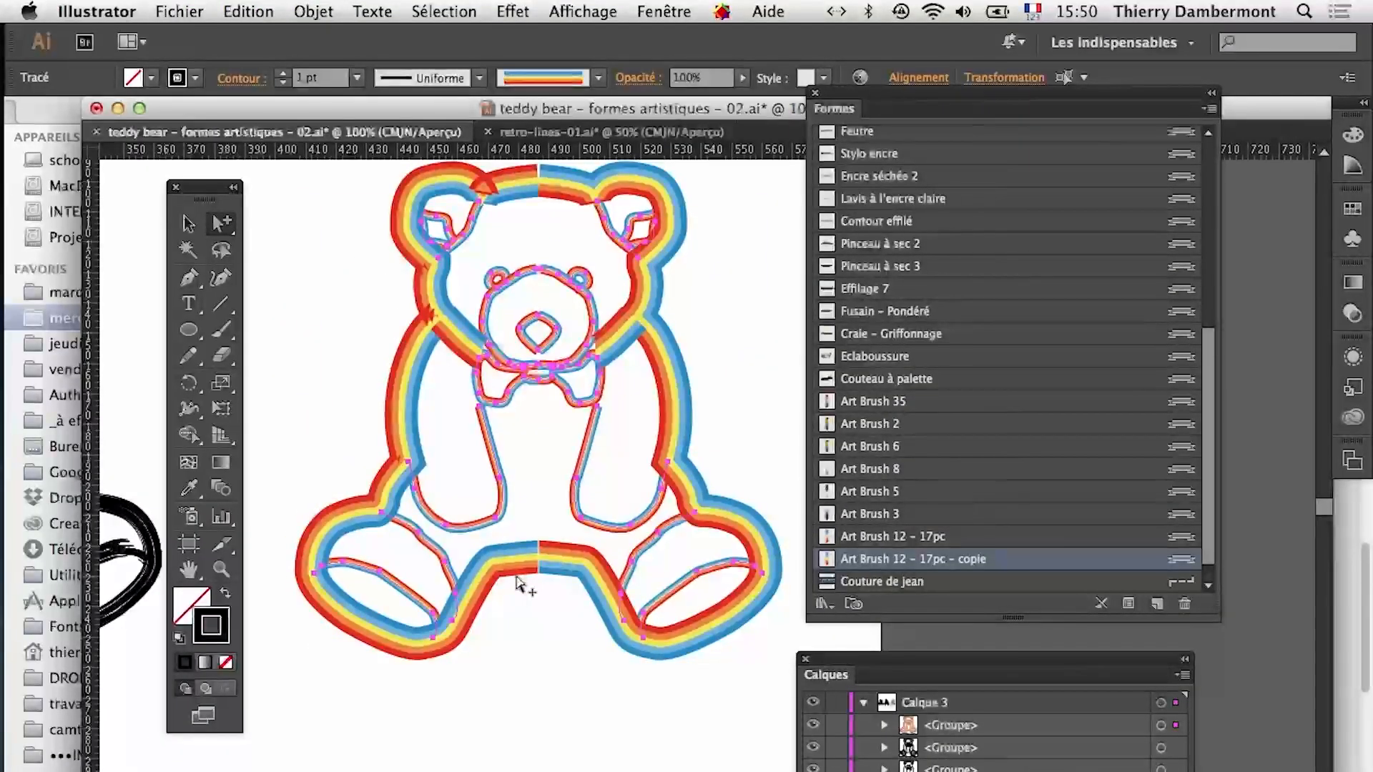
click(572, 638)
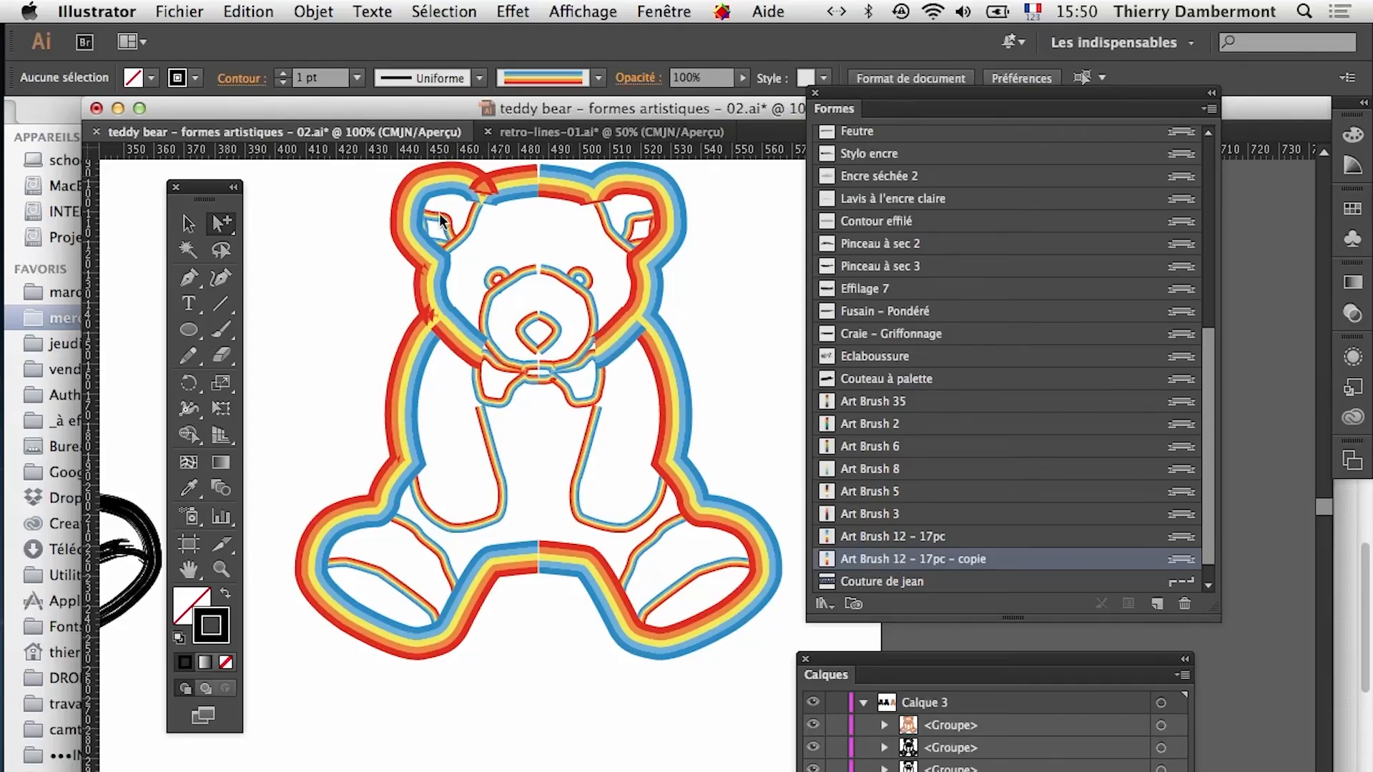
In outline view, select the bear's two lower cheek paths, give them the Art Brush 12 - 17pc - copie brush, and return to preview
click(444, 12)
click(562, 38)
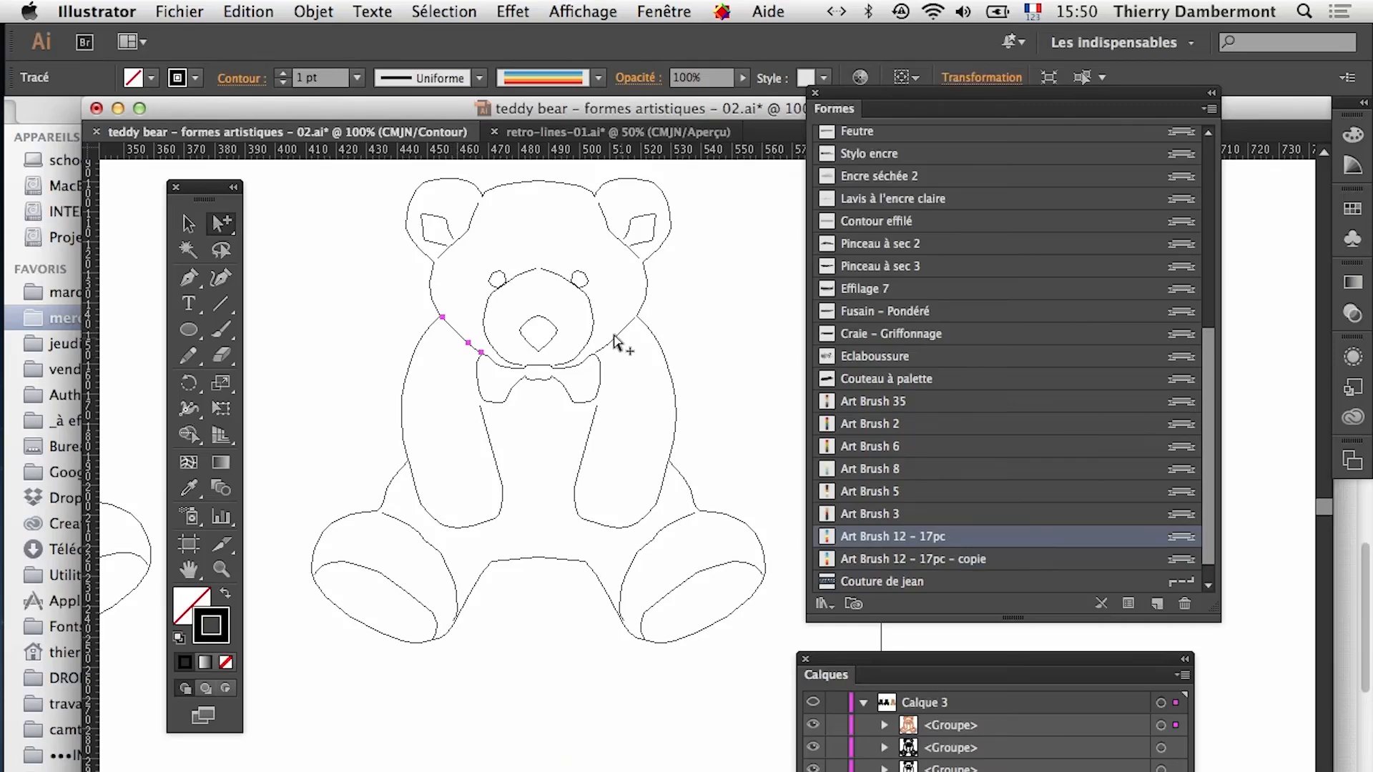
click(513, 12)
mouse_move(583, 11)
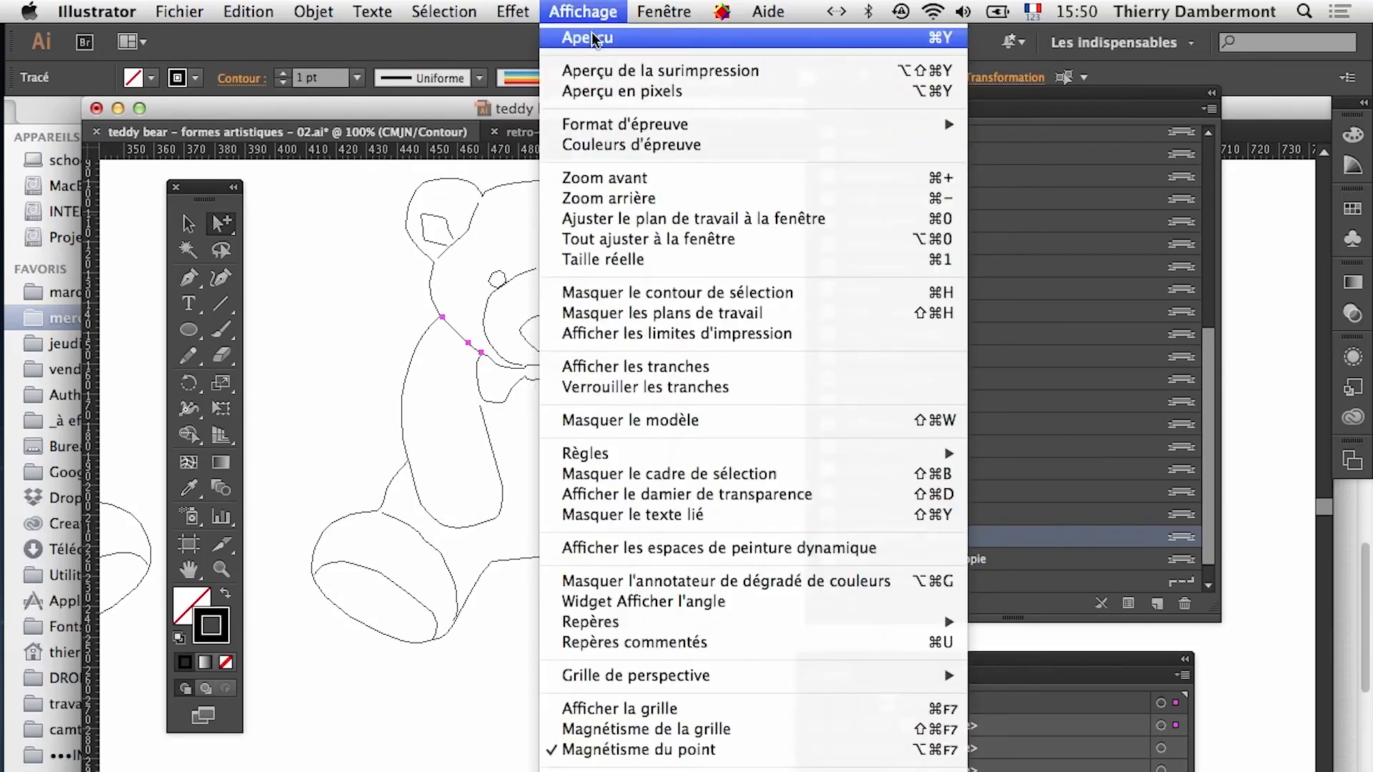
click(596, 40)
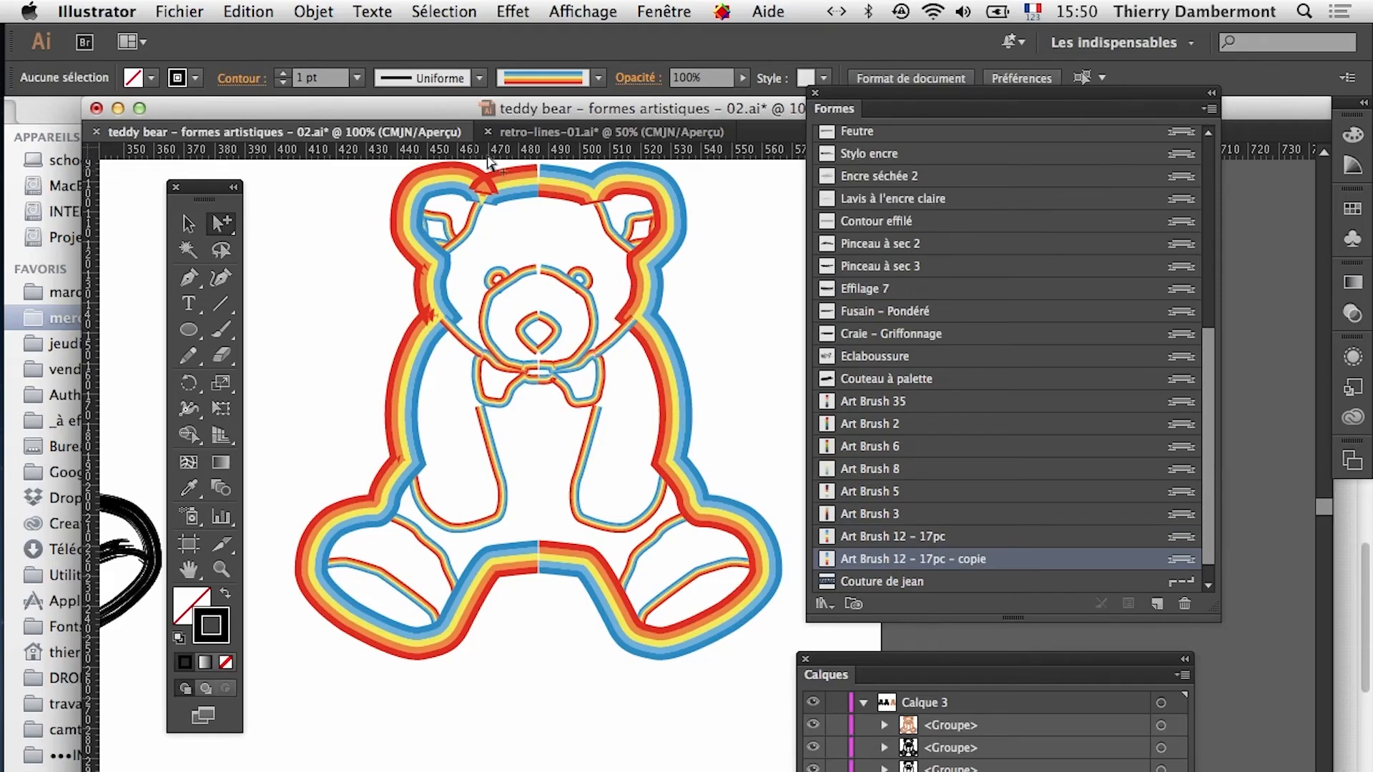
Duplicate the whole striped bear group horizontally to the right, beyond the artboard's edge
drag(510, 222, 494, 287)
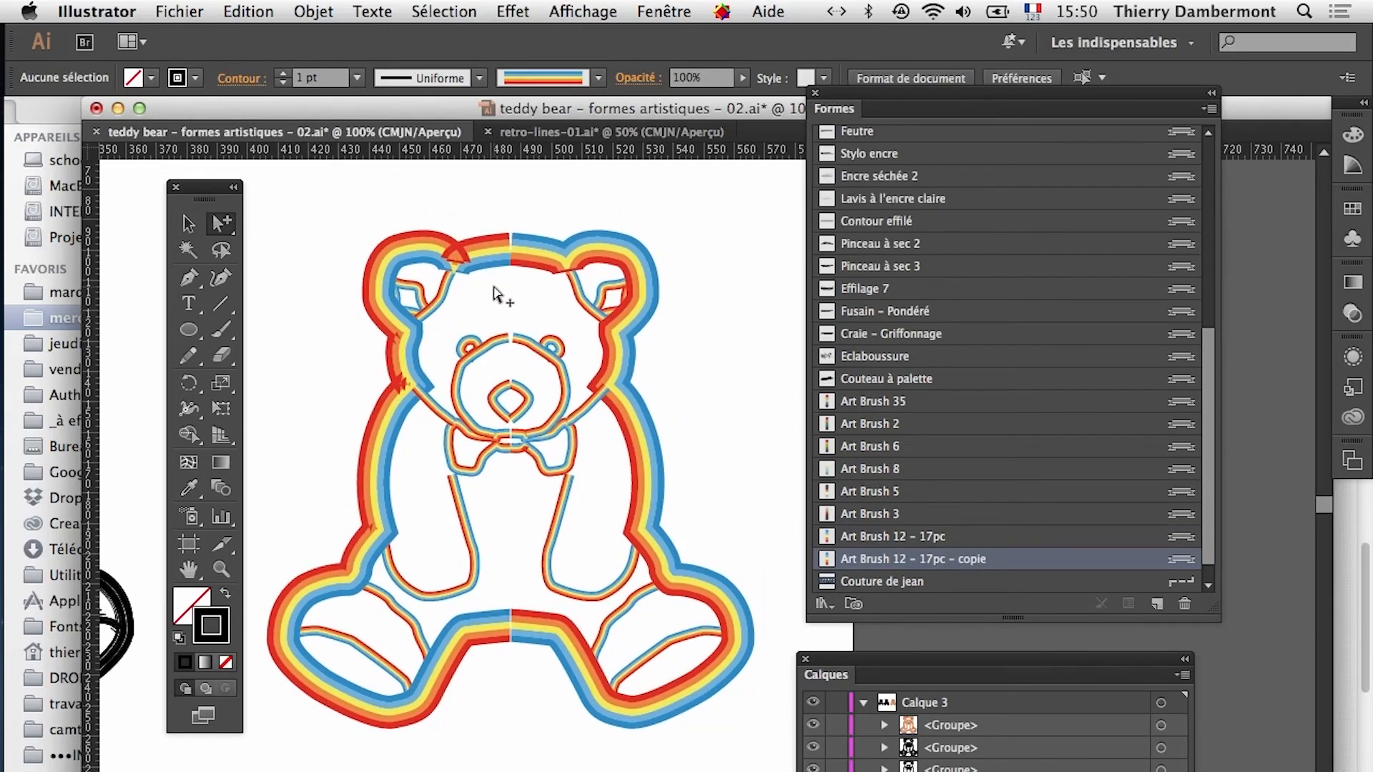
alt+click(498, 379)
drag(600, 328, 308, 333)
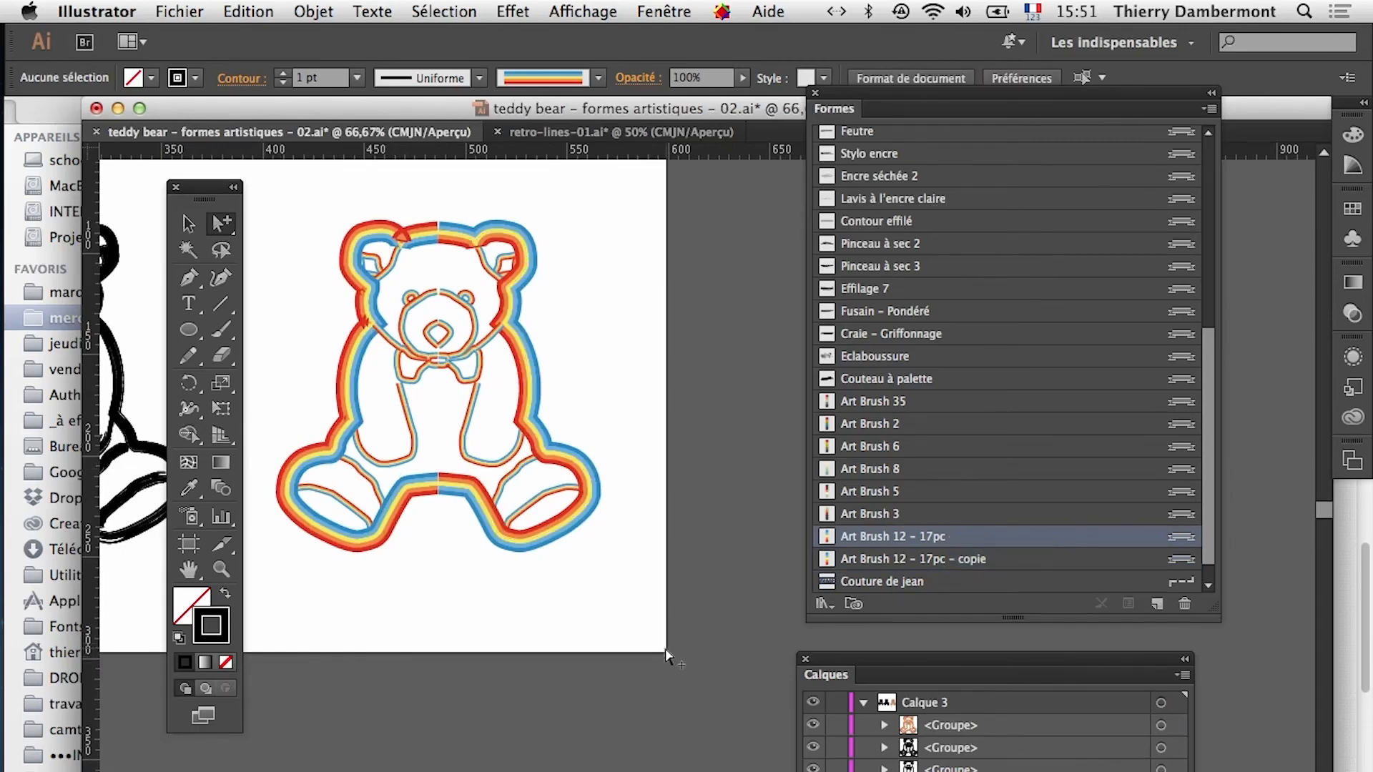
alt+super+click(597, 630)
alt+click(619, 547)
drag(629, 552, 297, 559)
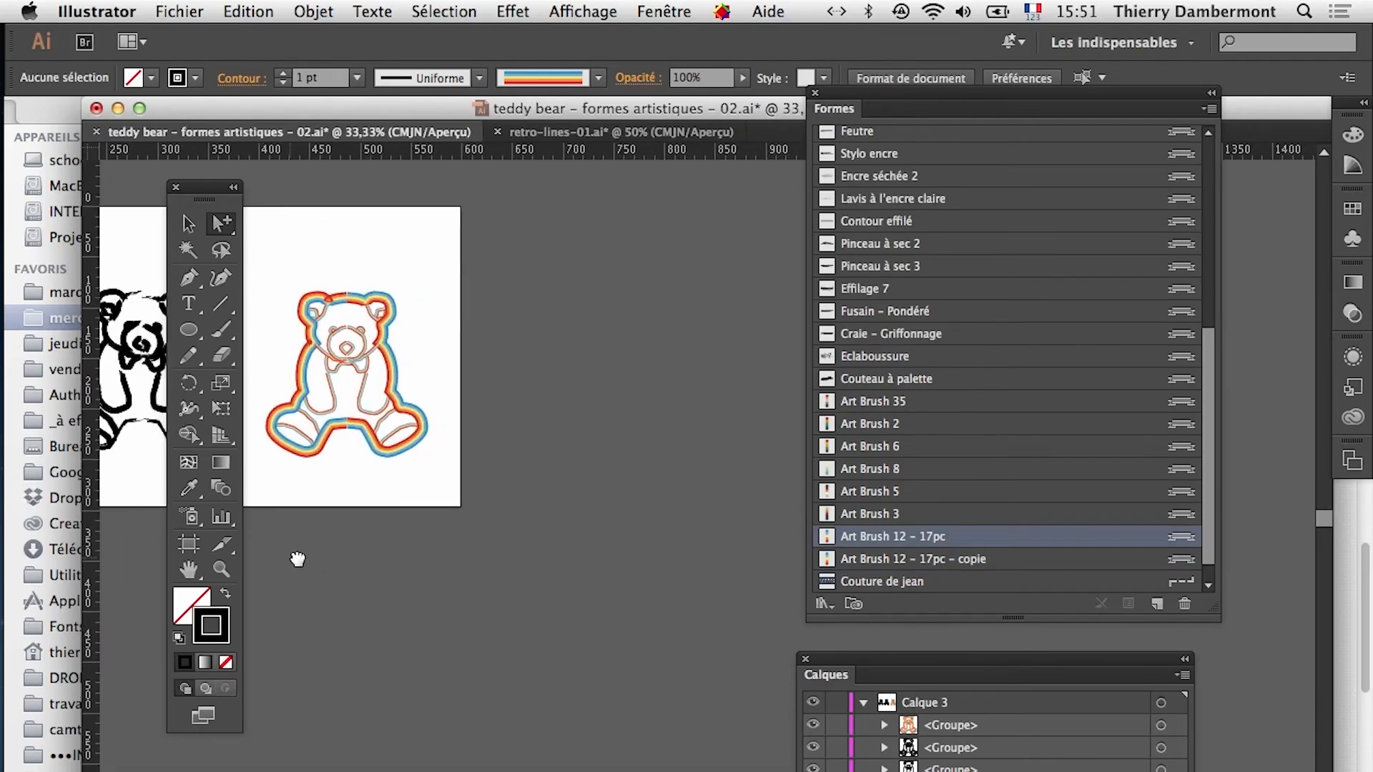
drag(197, 192, 175, 189)
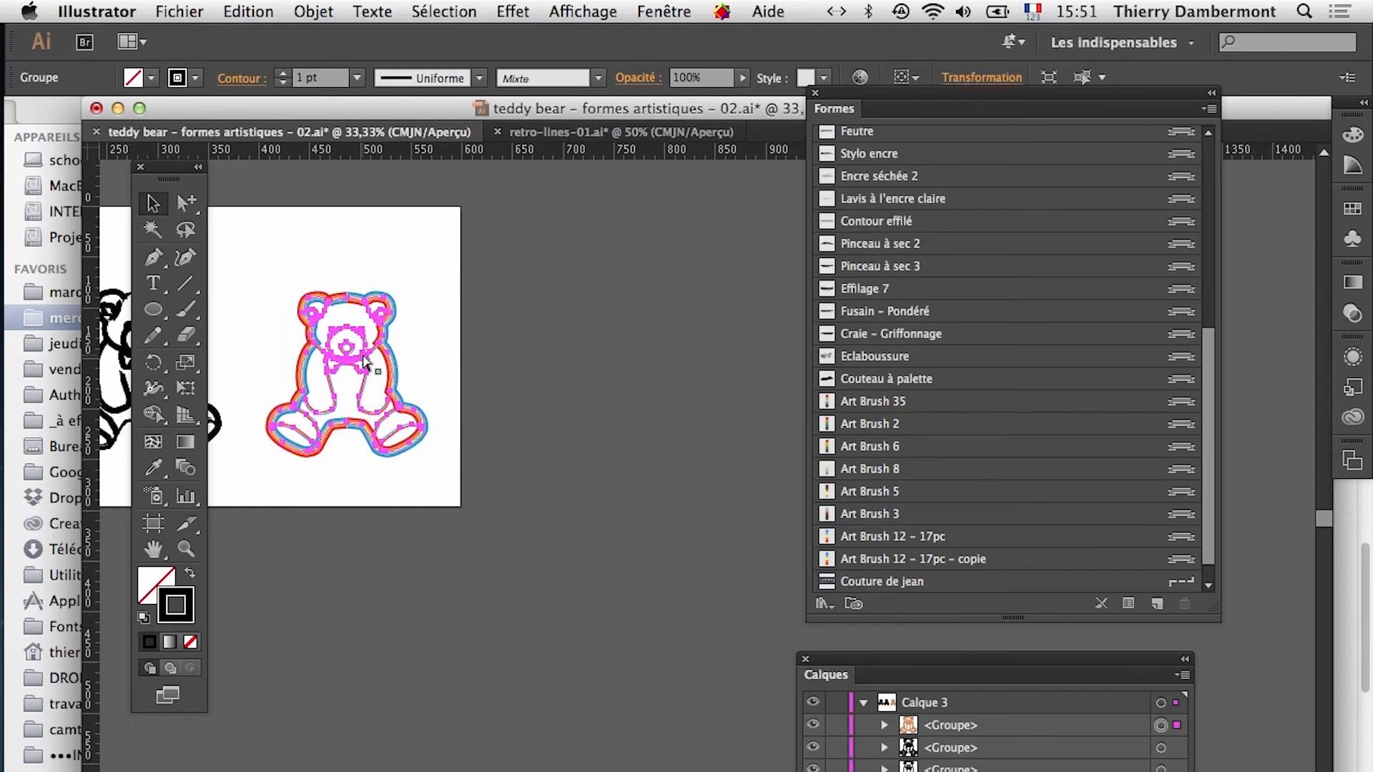
click(365, 360)
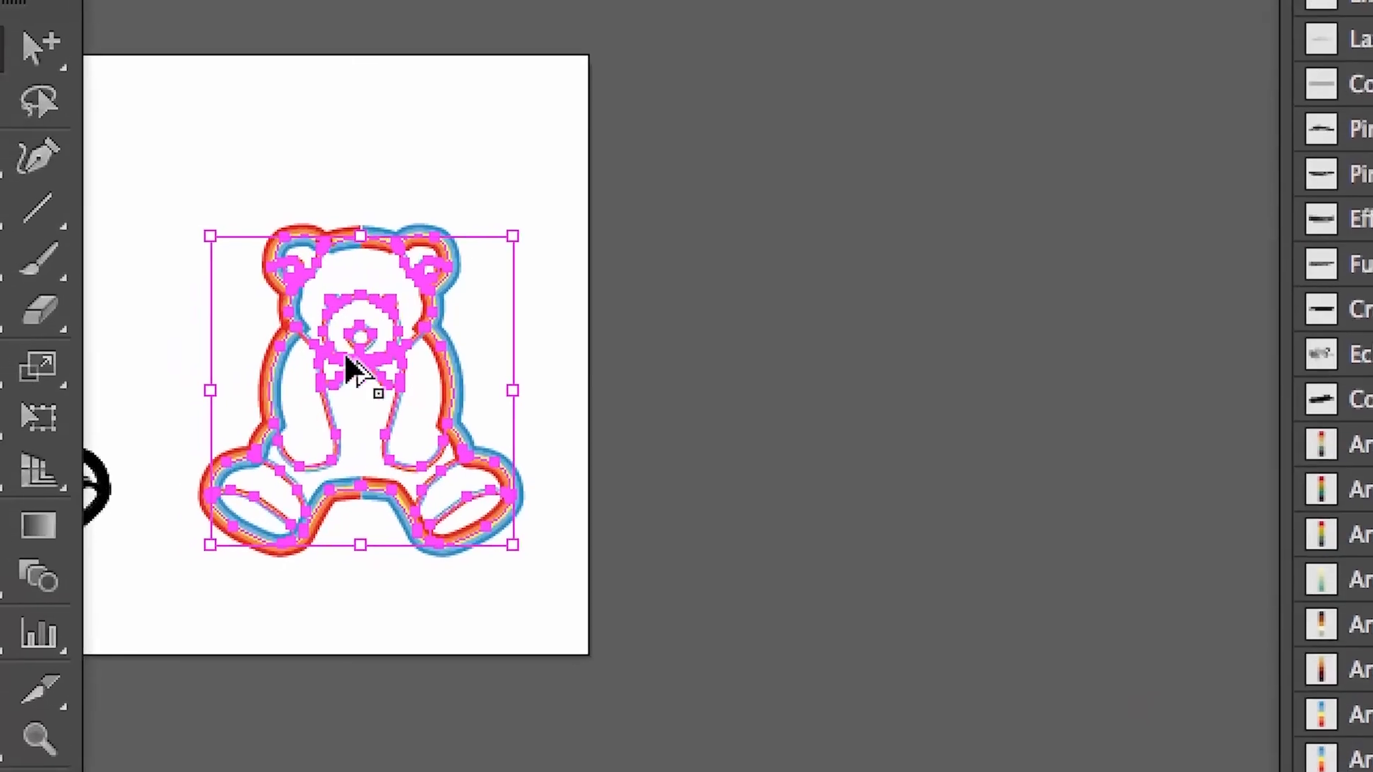
drag(347, 360, 812, 349)
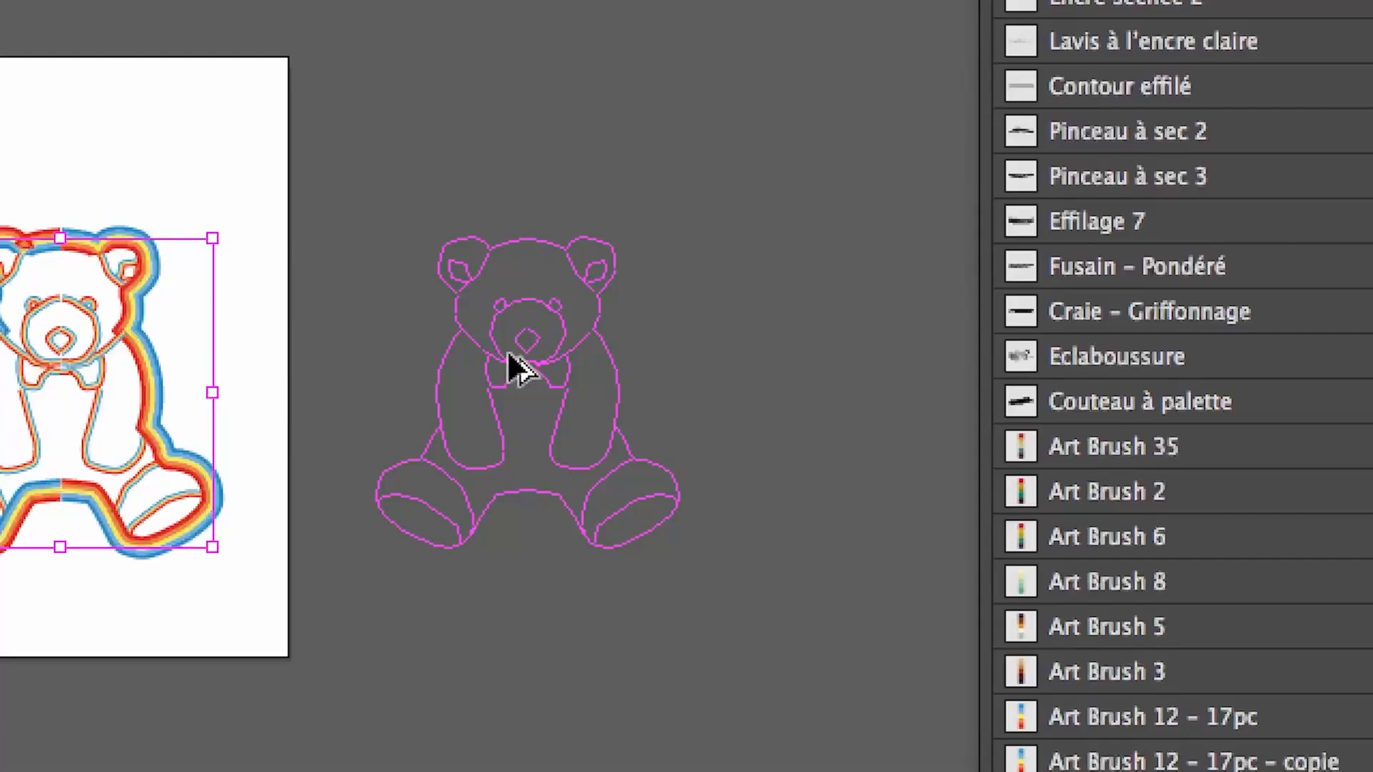
drag(518, 368, 522, 368)
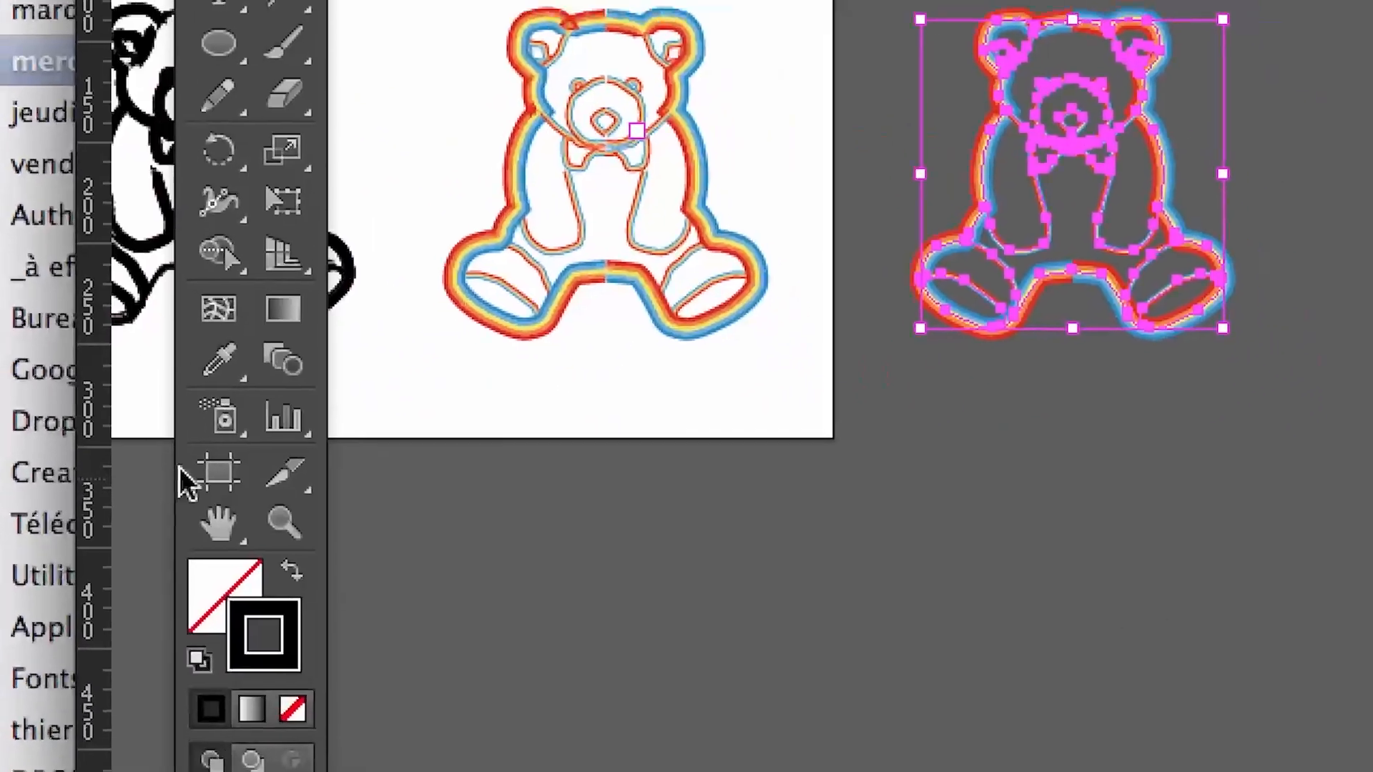
Widen Plan de travail 1 to the right so that it encloses the bear copy, and leave artboard editing
click(196, 472)
drag(814, 141, 1351, 159)
drag(596, 365, 595, 366)
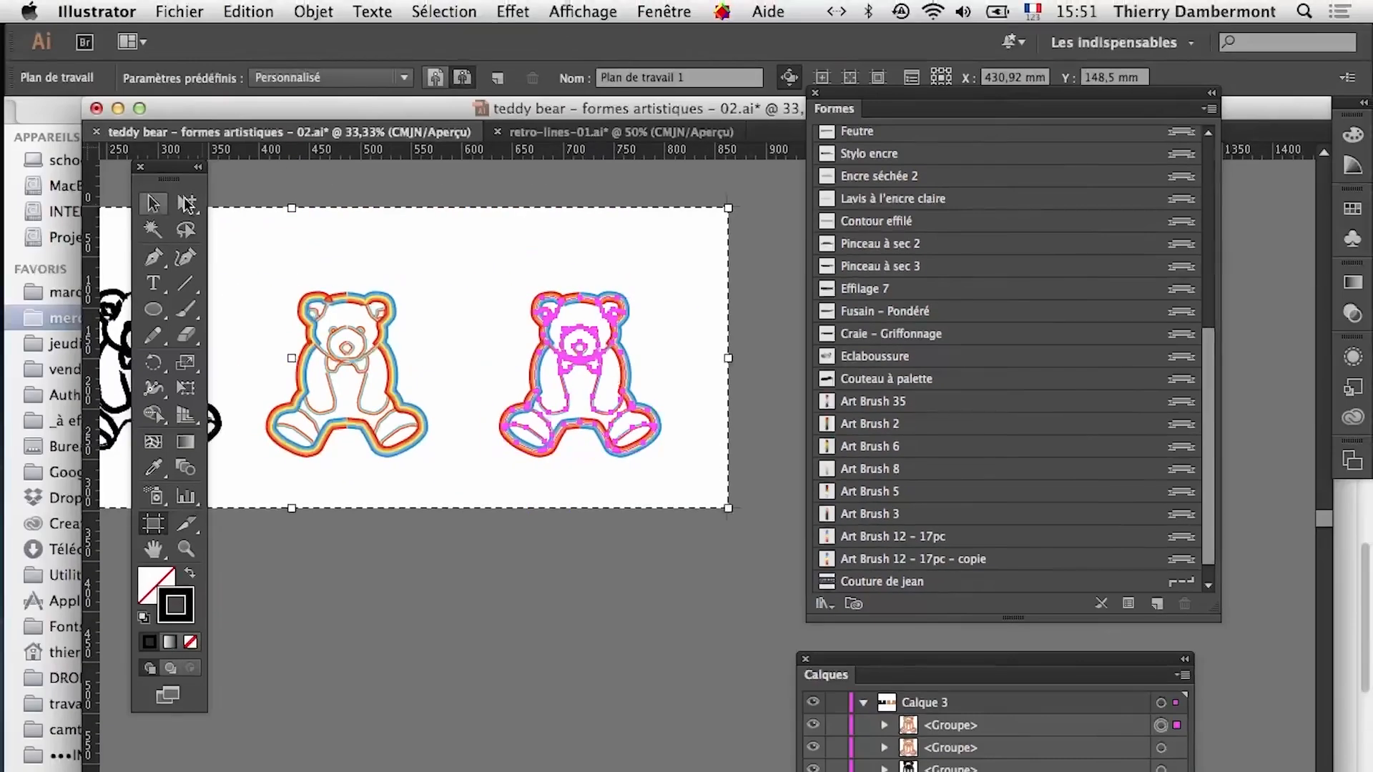
click(155, 204)
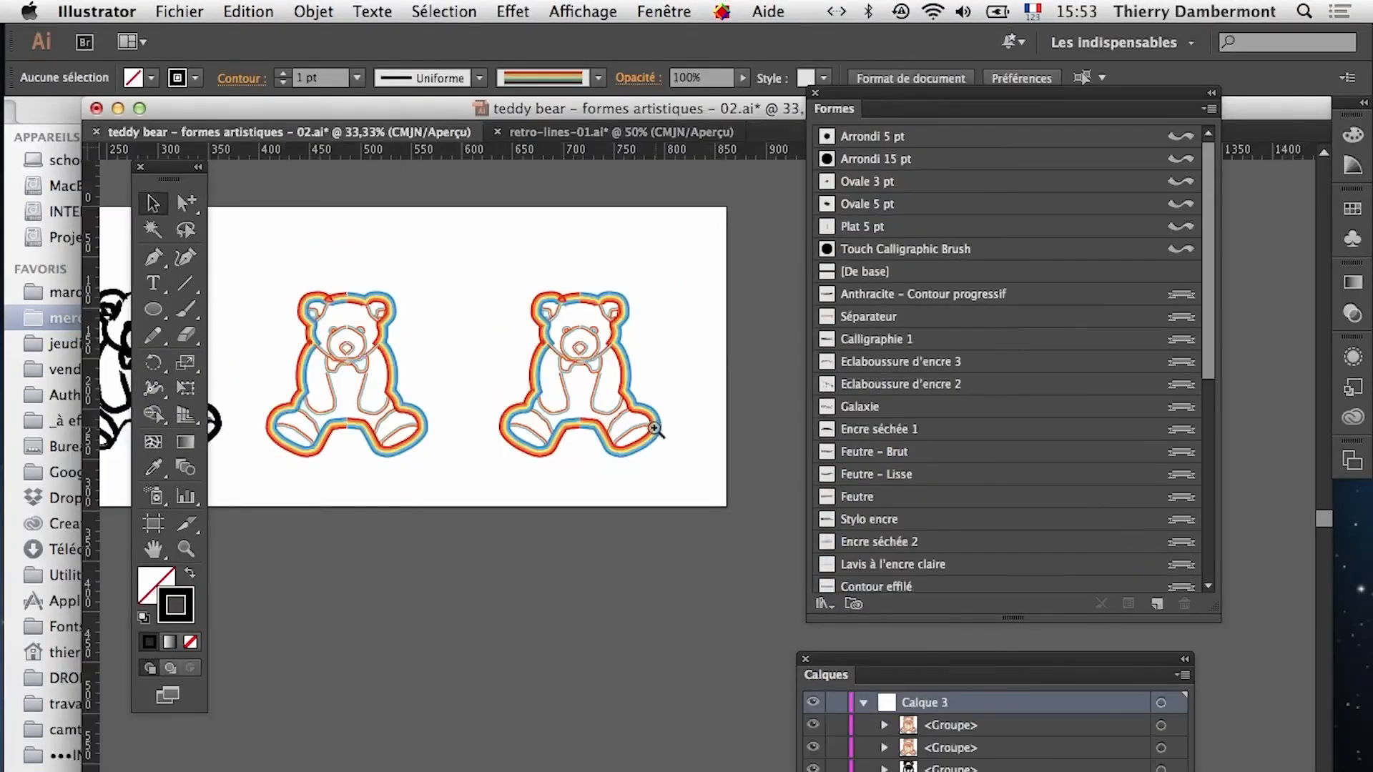
Move the Formes panel closer to the bear copy and shorten it
scroll(613, 399, up, 5)
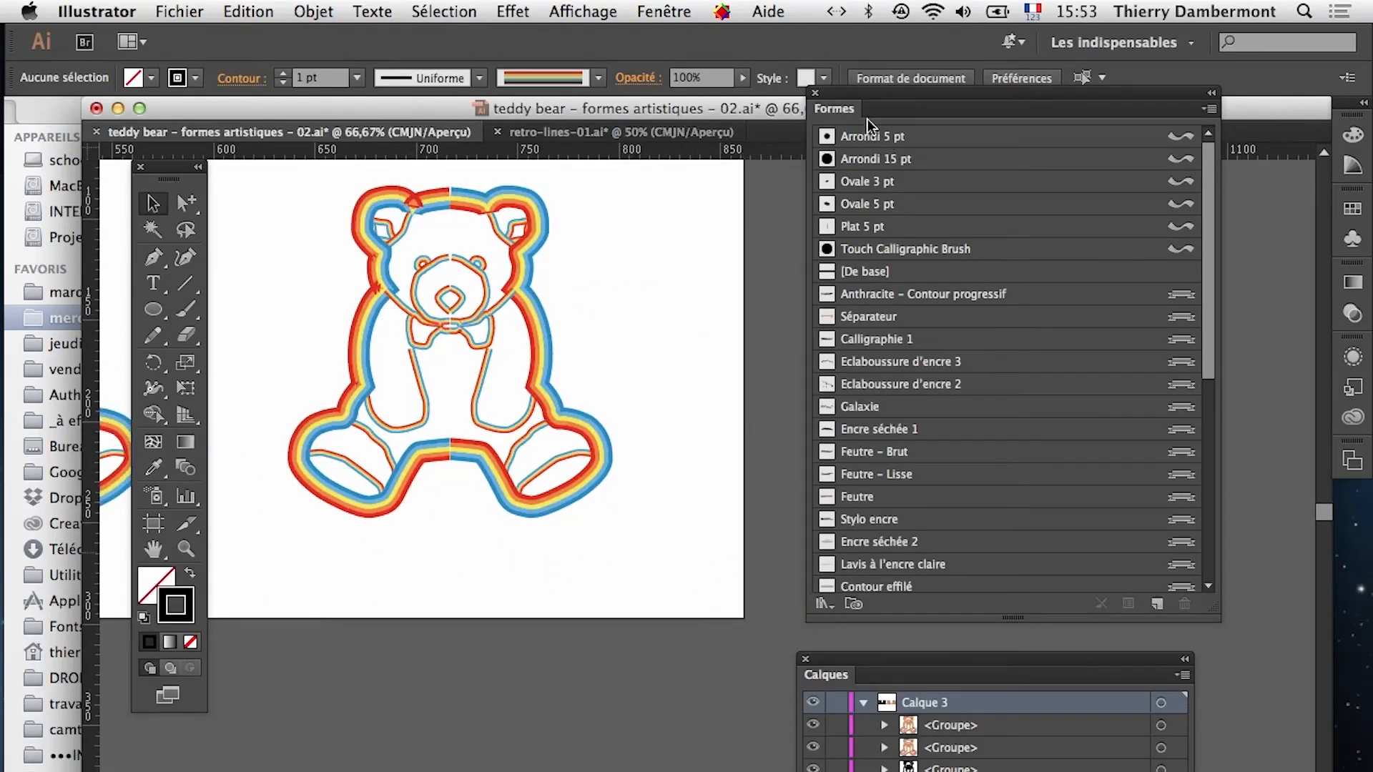
drag(867, 123, 743, 107)
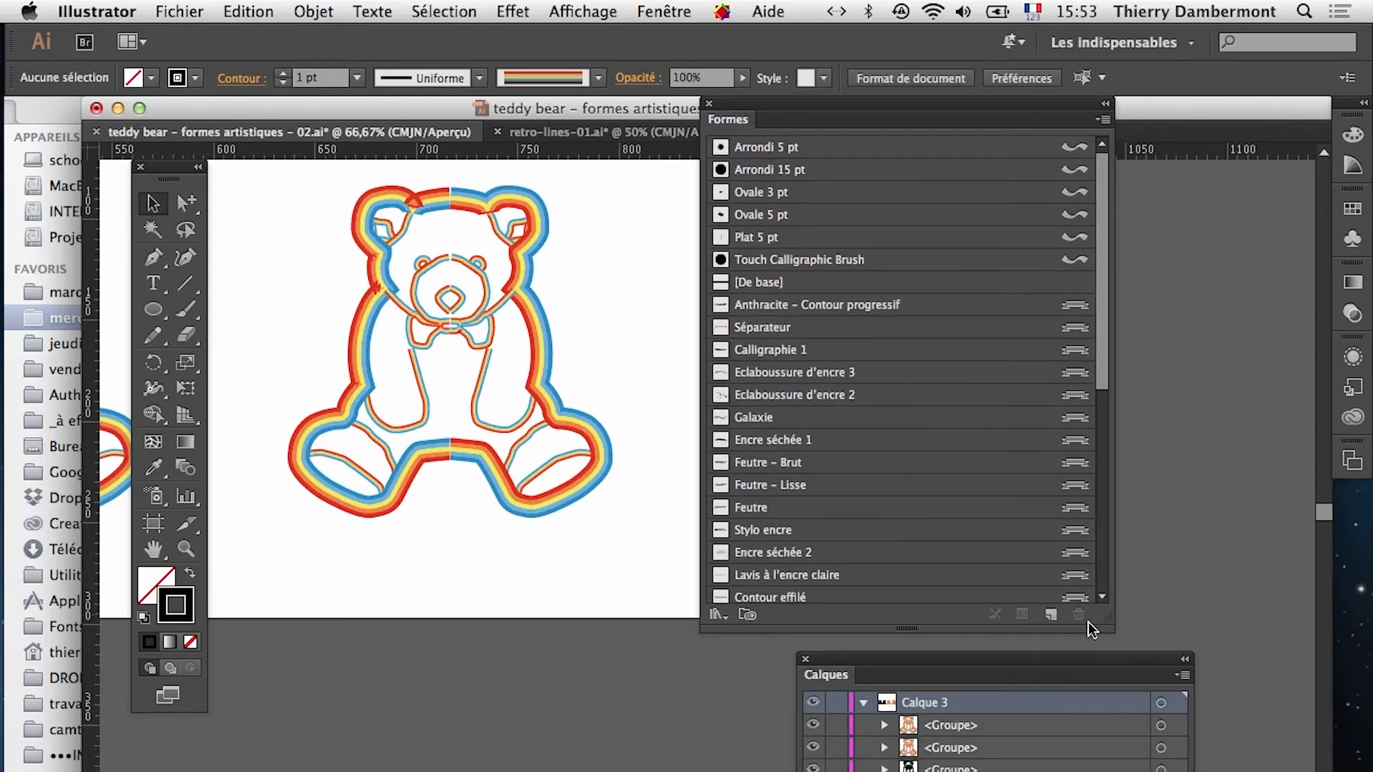
drag(1092, 630, 1109, 355)
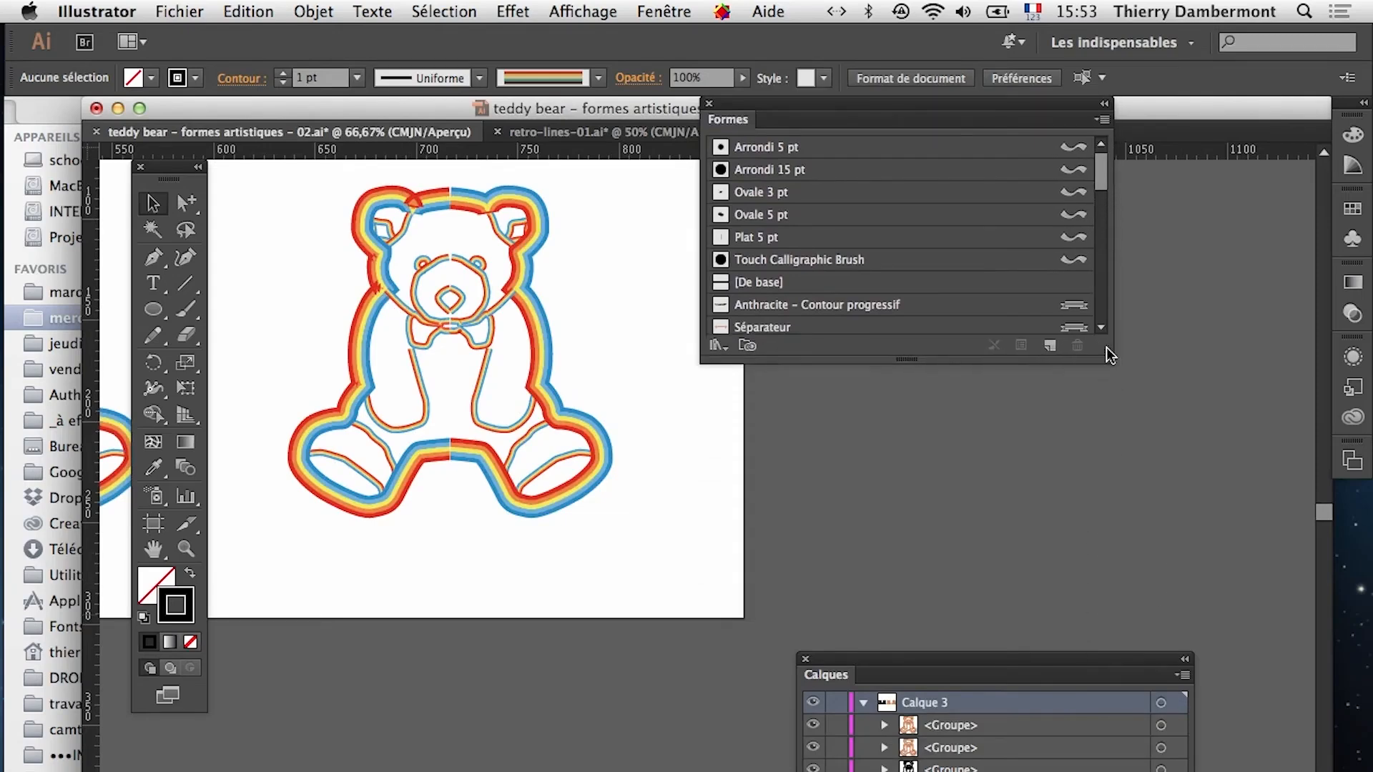
click(1101, 118)
click(1099, 123)
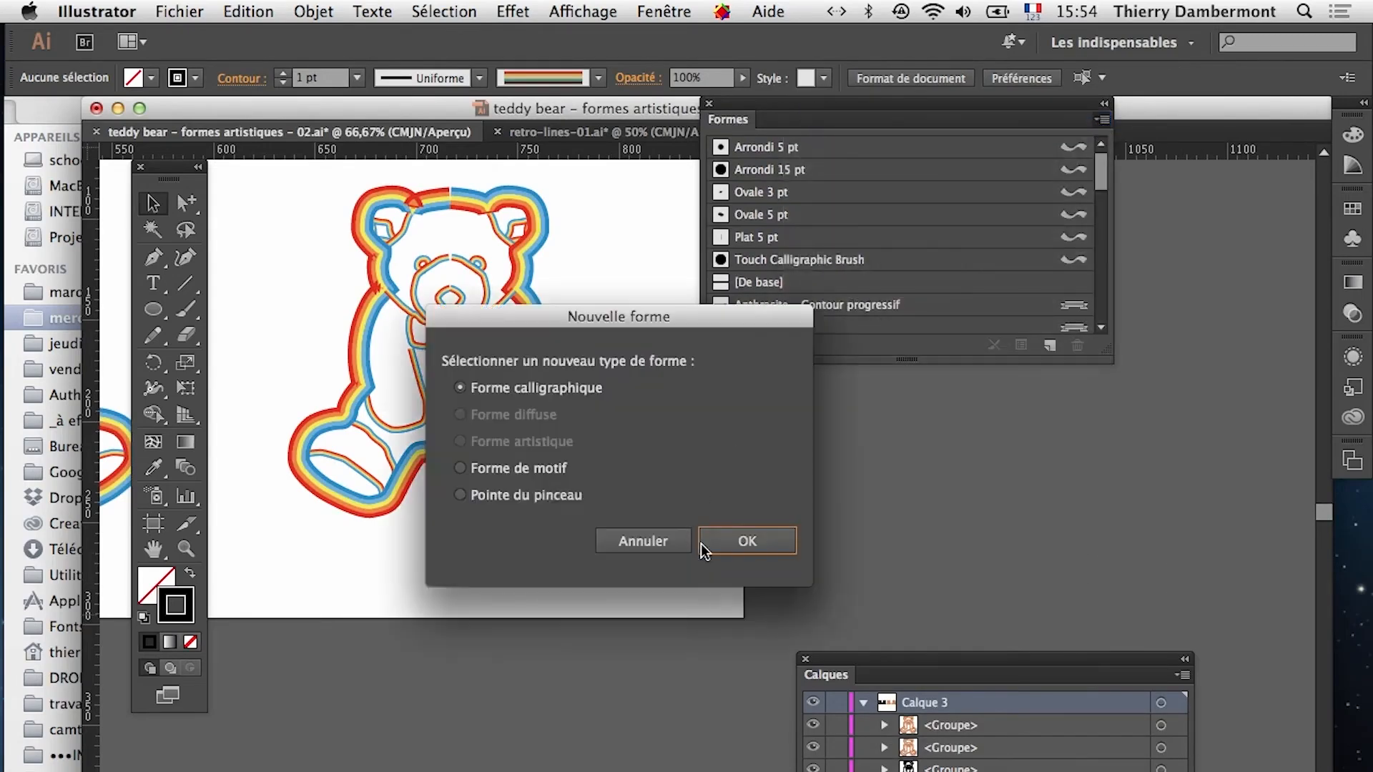
key(Escape)
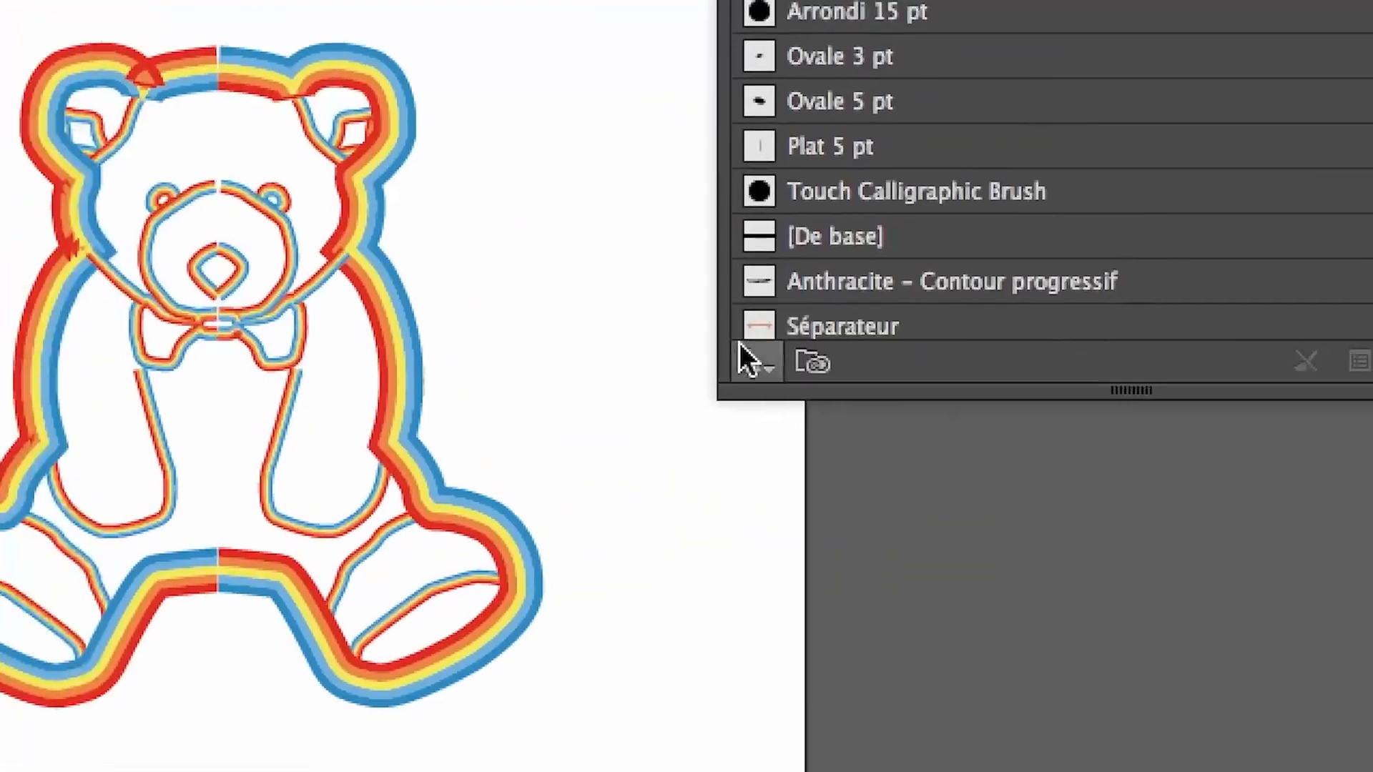
Open the Artistiques_Aquarelle brush library and enlarge it to show all its watercolour brushes
click(718, 346)
mouse_move(740, 444)
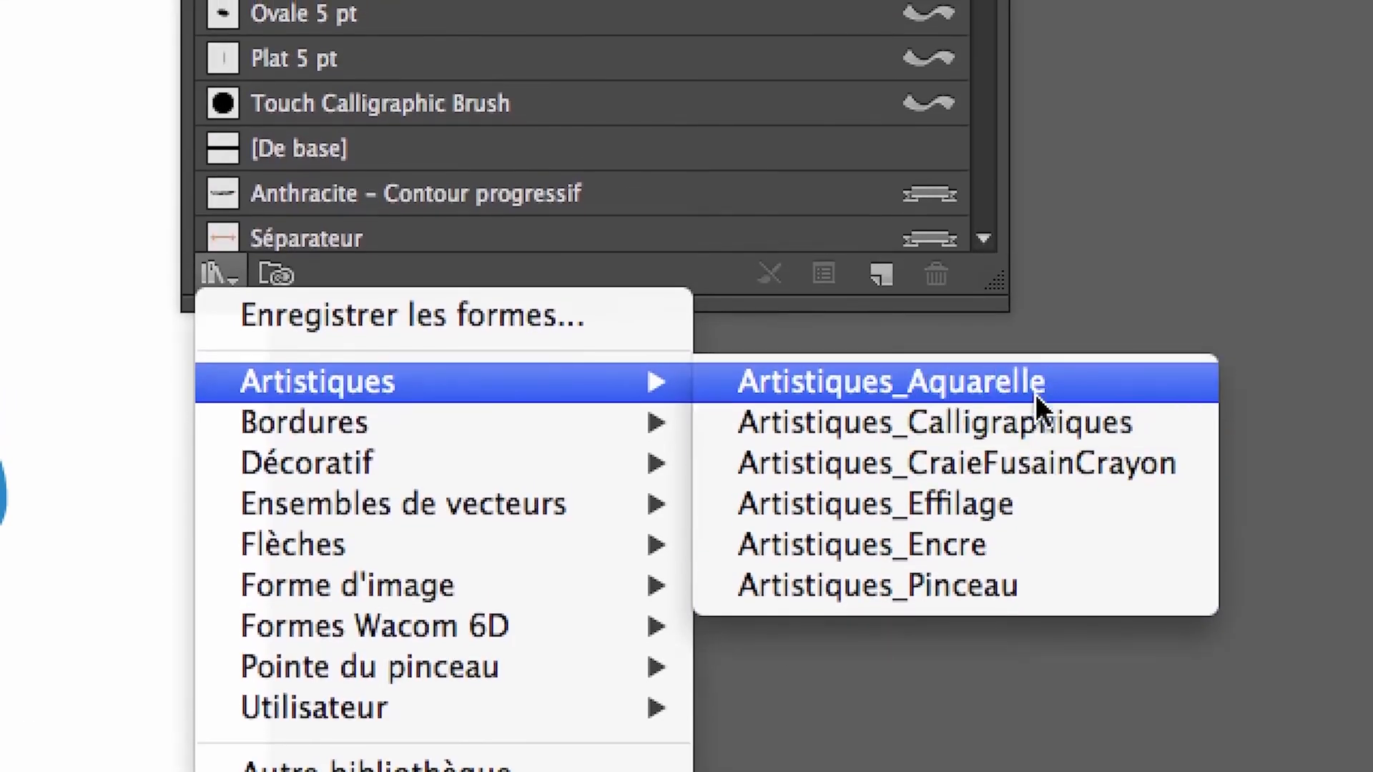
click(1037, 401)
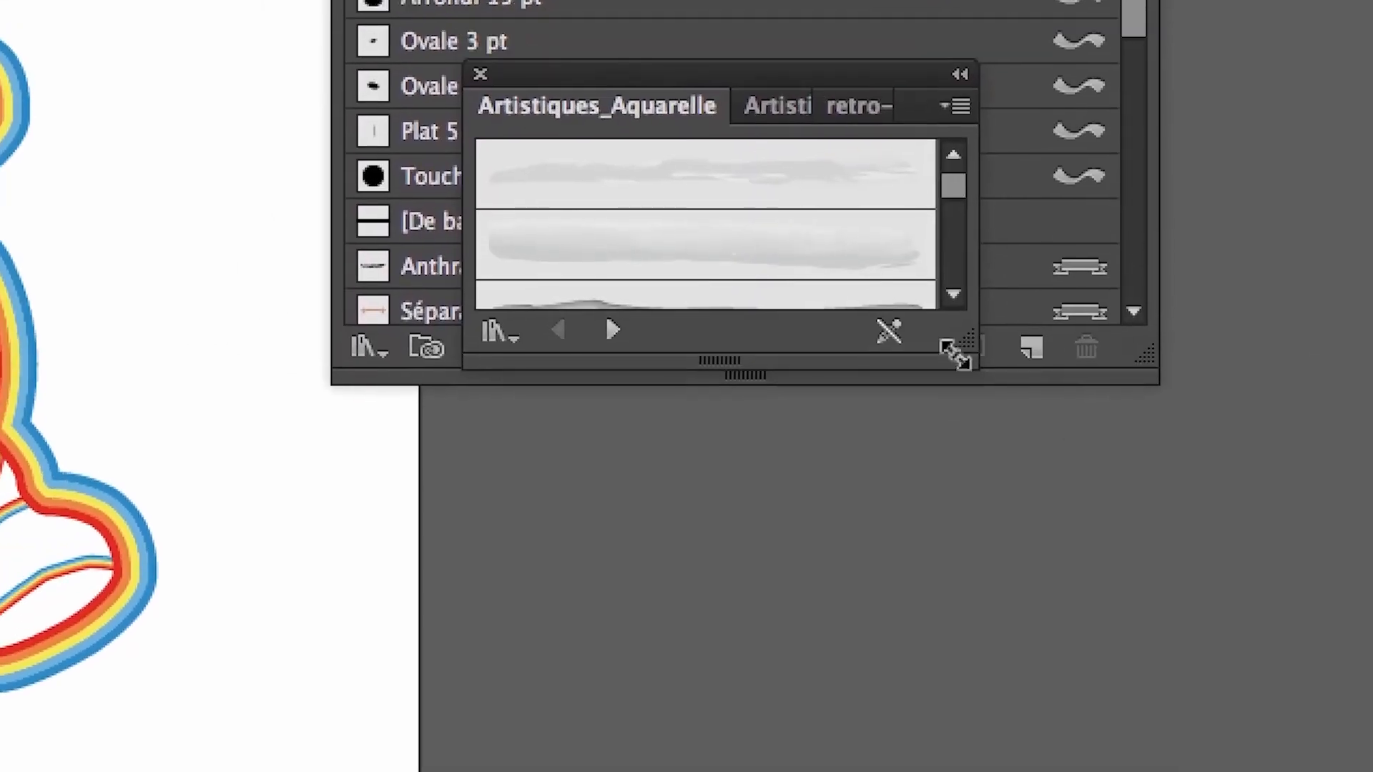
drag(958, 361, 980, 680)
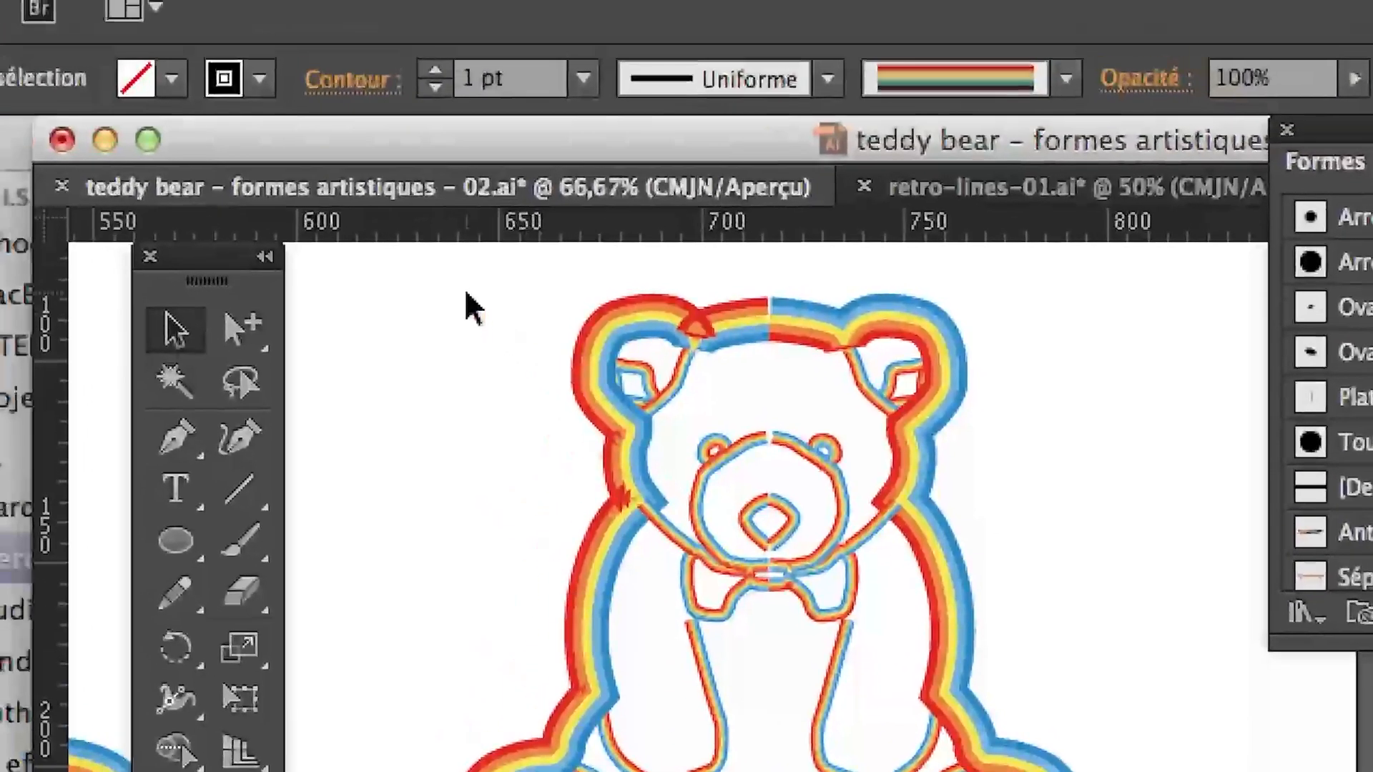
Apply the Contour à l'aquarelle 4 brush to the whole bear copy and colour its stroke green from the swatches
drag(466, 293, 681, 551)
click(842, 565)
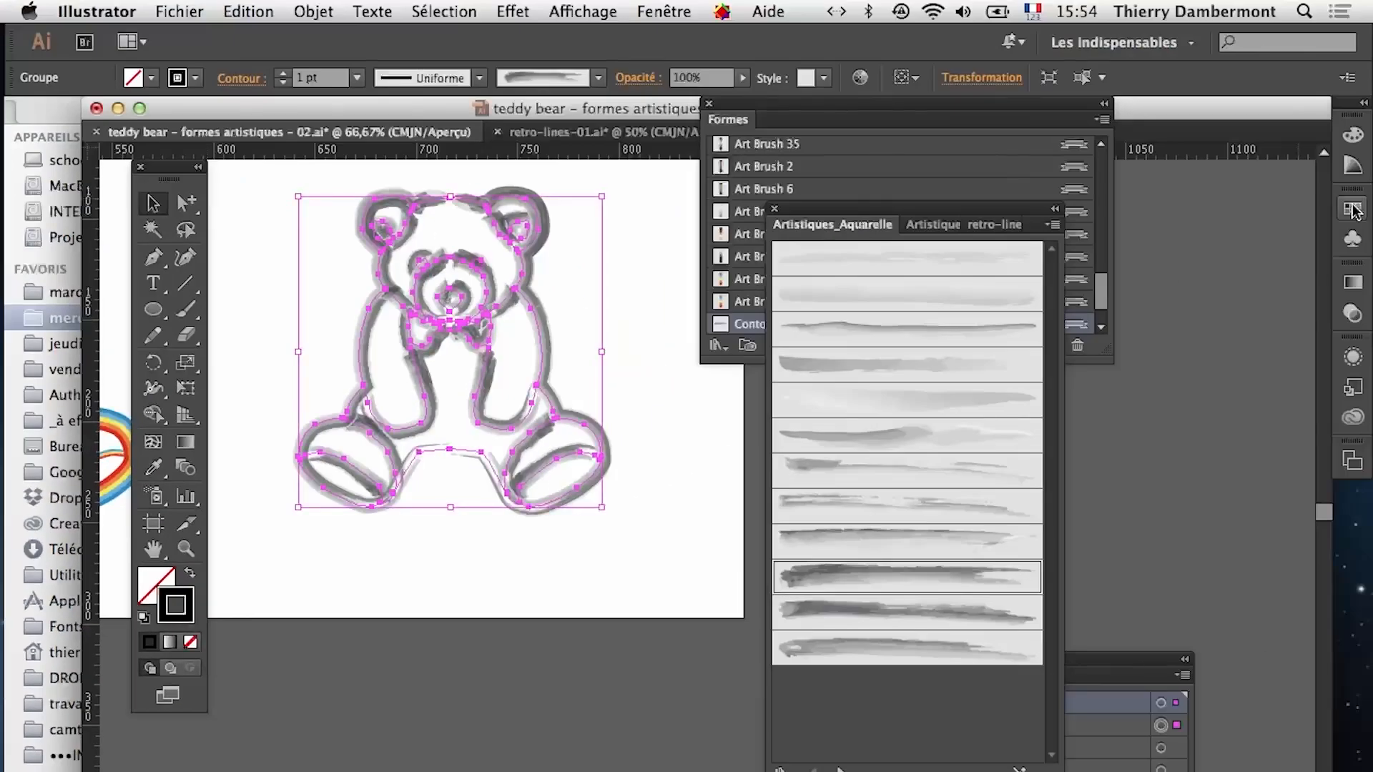
click(1353, 210)
drag(1120, 199, 344, 583)
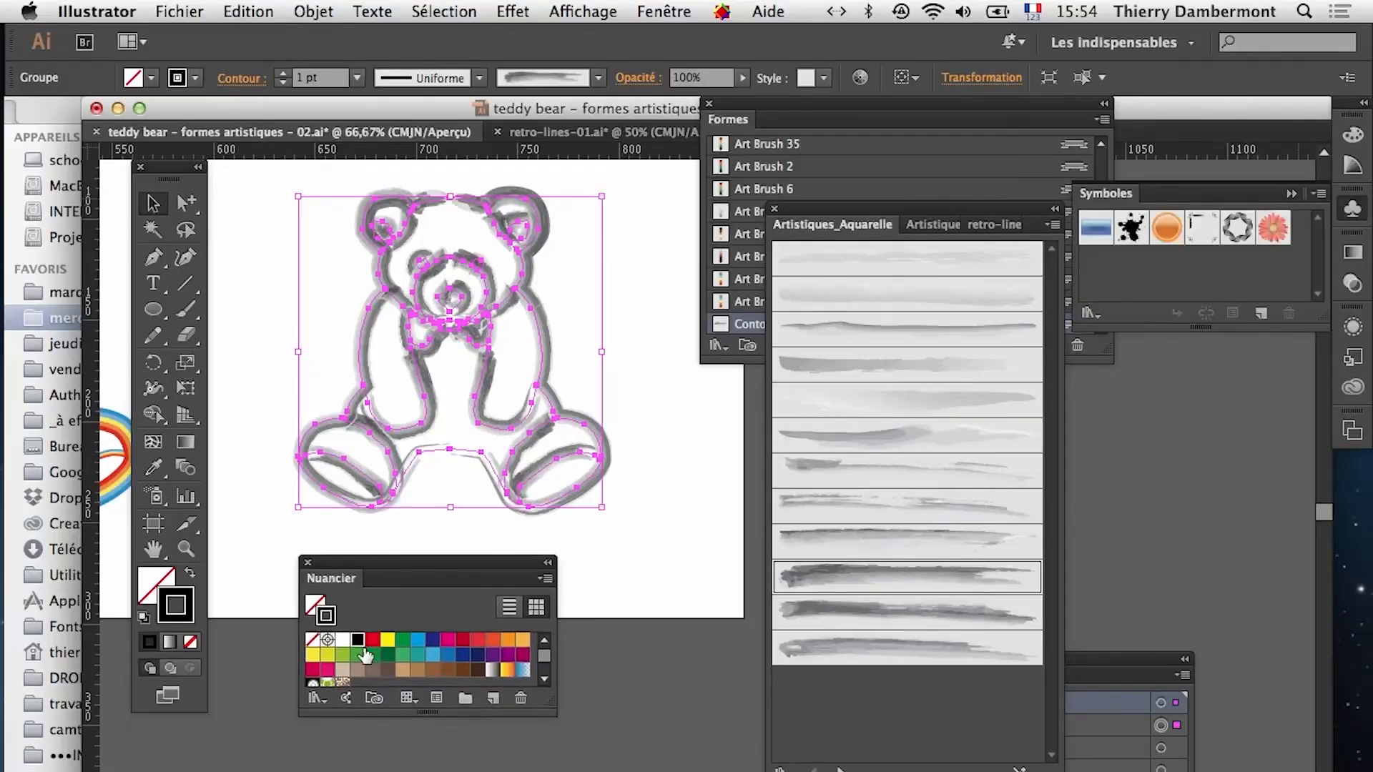
click(399, 642)
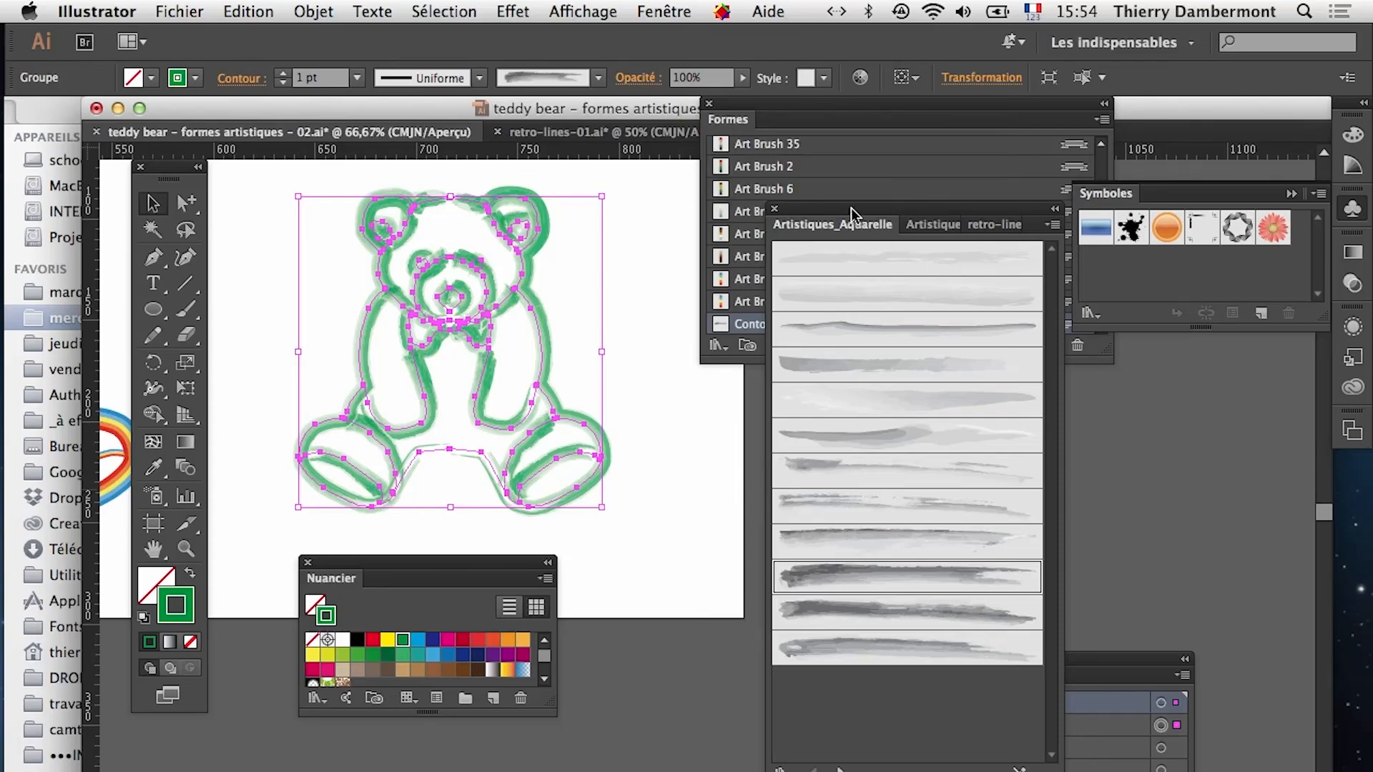
Move the Artistiques_Aquarelle library clear of the bear copy and lengthen the Formes panel to show more brushes
drag(851, 213, 608, 158)
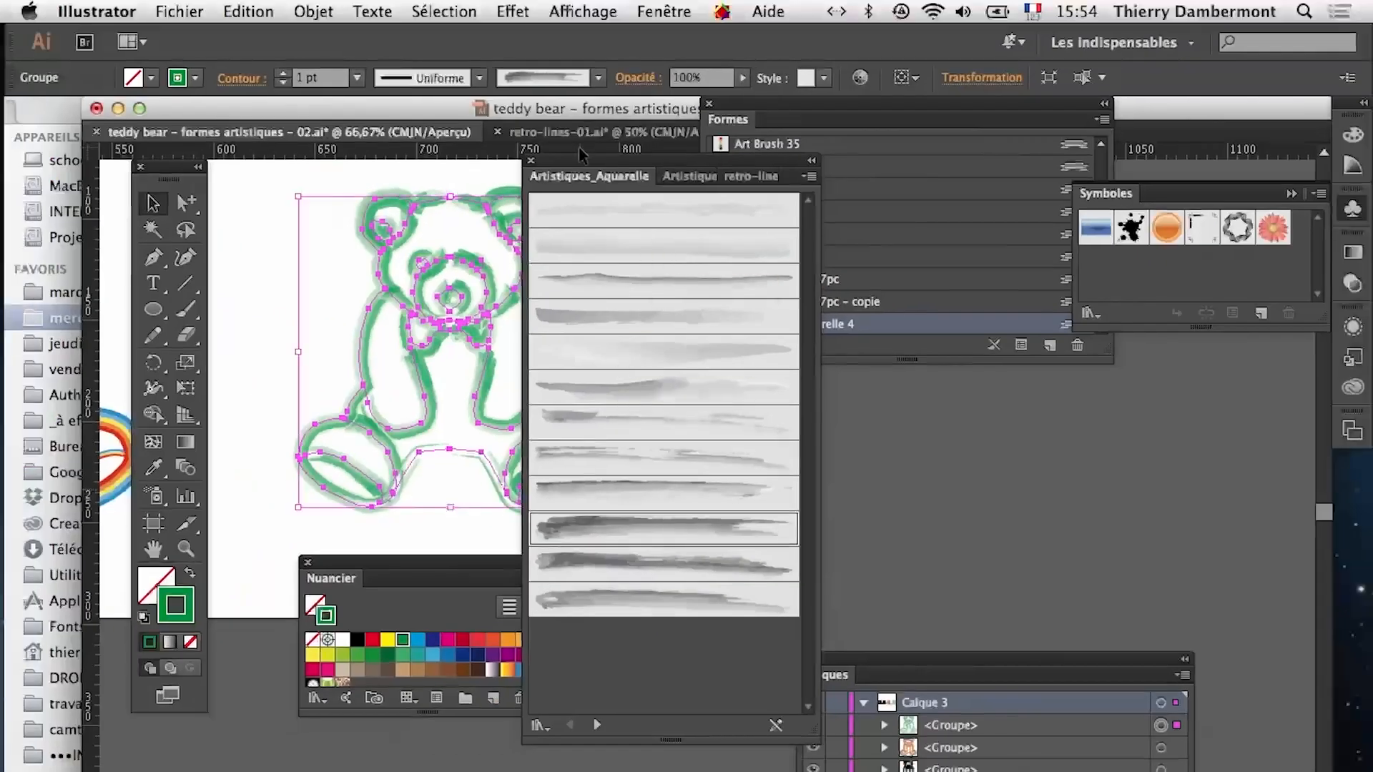
mouse_move(579, 151)
mouse_down()
mouse_move(592, 274)
mouse_move(472, 759)
mouse_up()
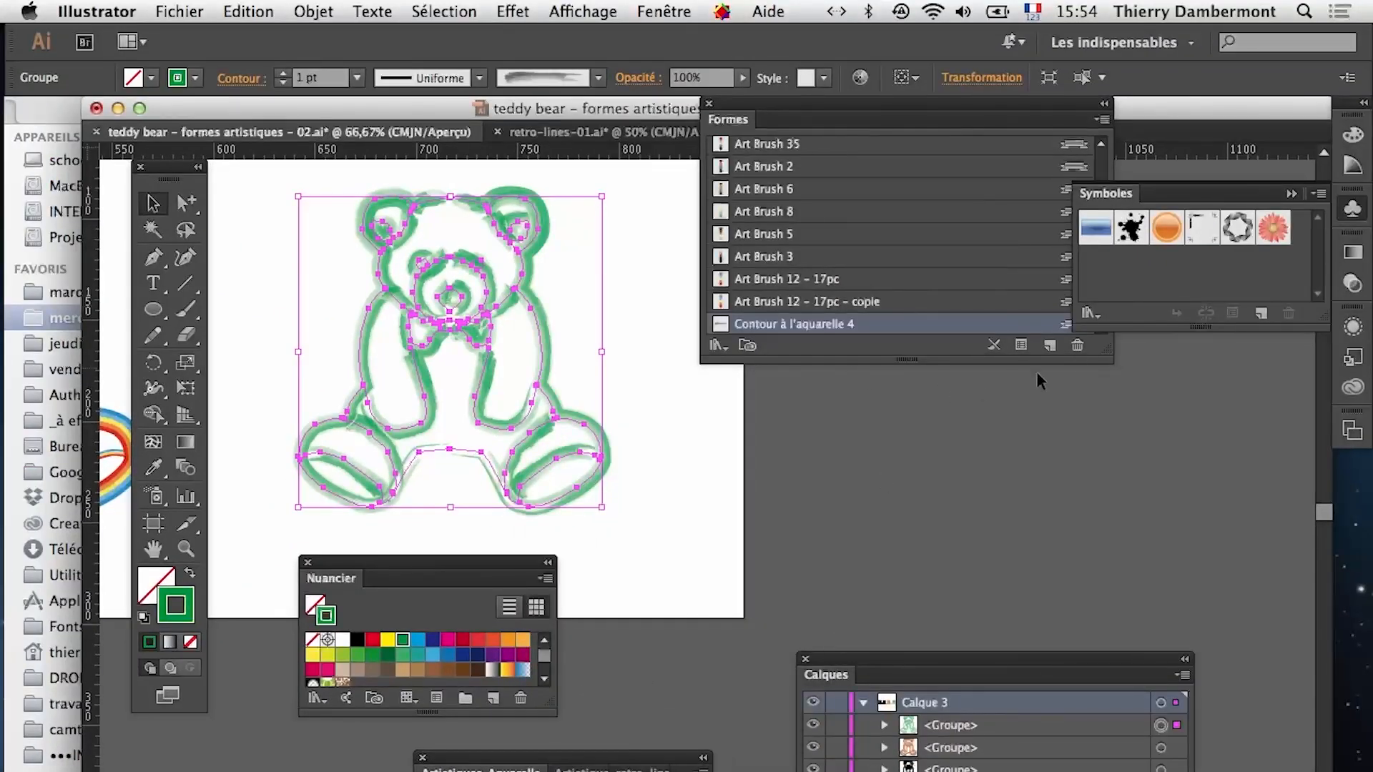
mouse_move(1105, 350)
mouse_down()
mouse_move(1015, 451)
mouse_move(1019, 580)
mouse_move(1048, 583)
mouse_up()
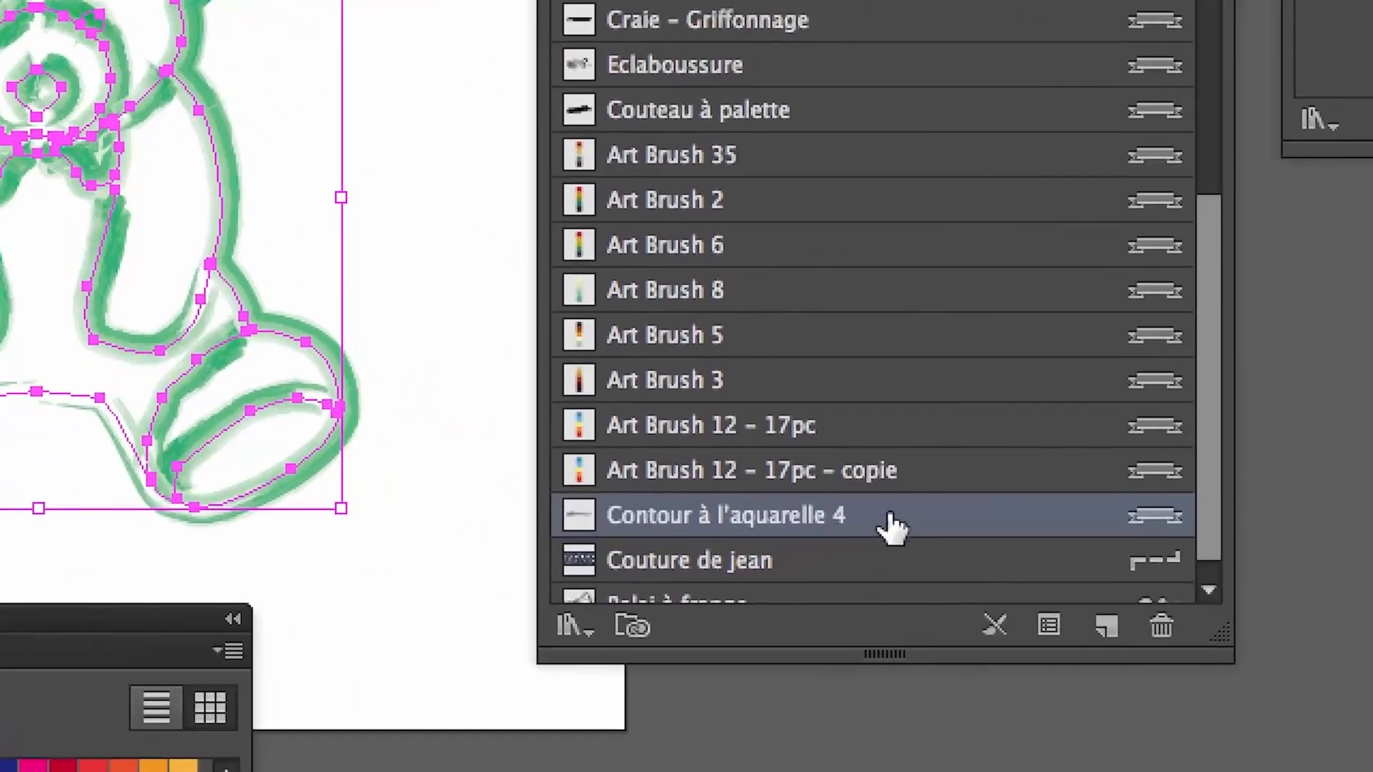
Set the fixed width of the Contour à l'aquarelle 4 brush to 64%
double_click(892, 528)
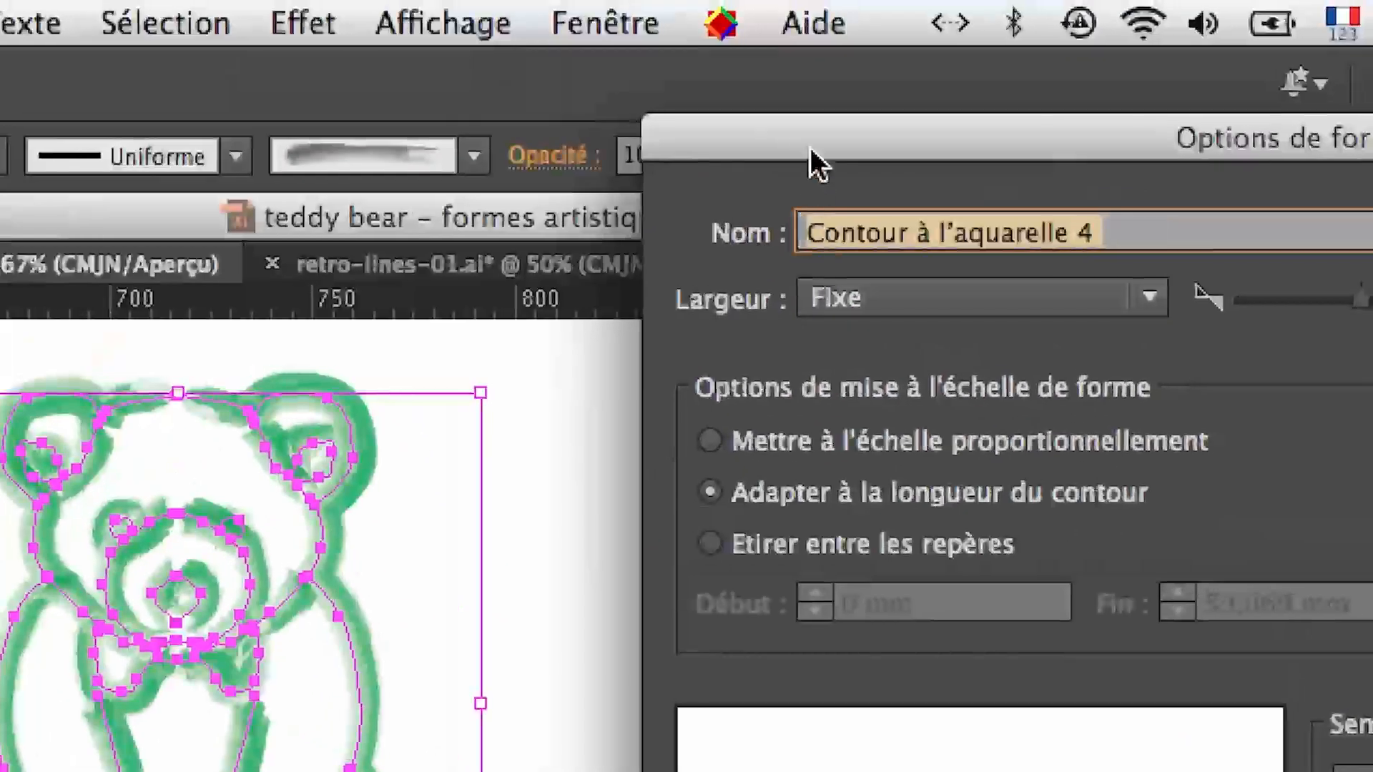
drag(789, 131, 553, 126)
click(1086, 291)
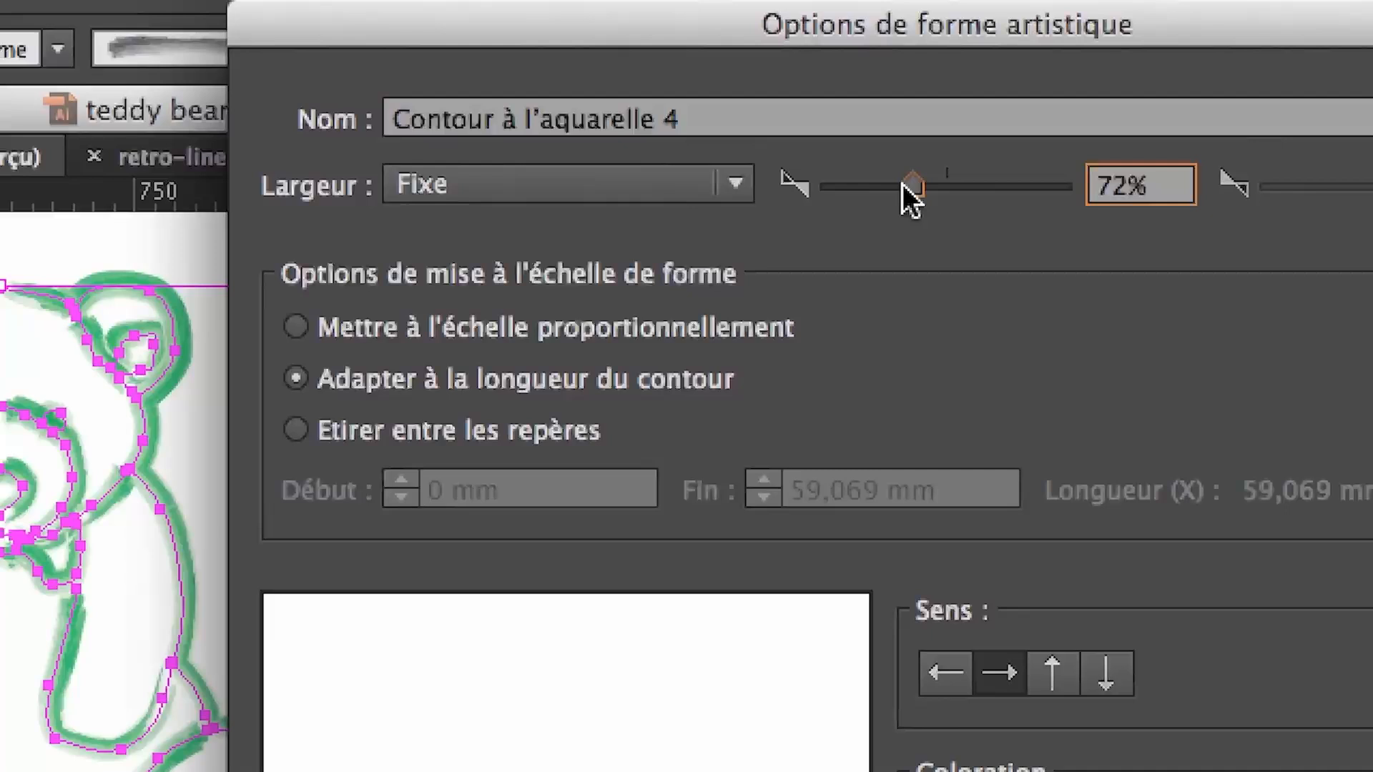
drag(904, 183, 888, 184)
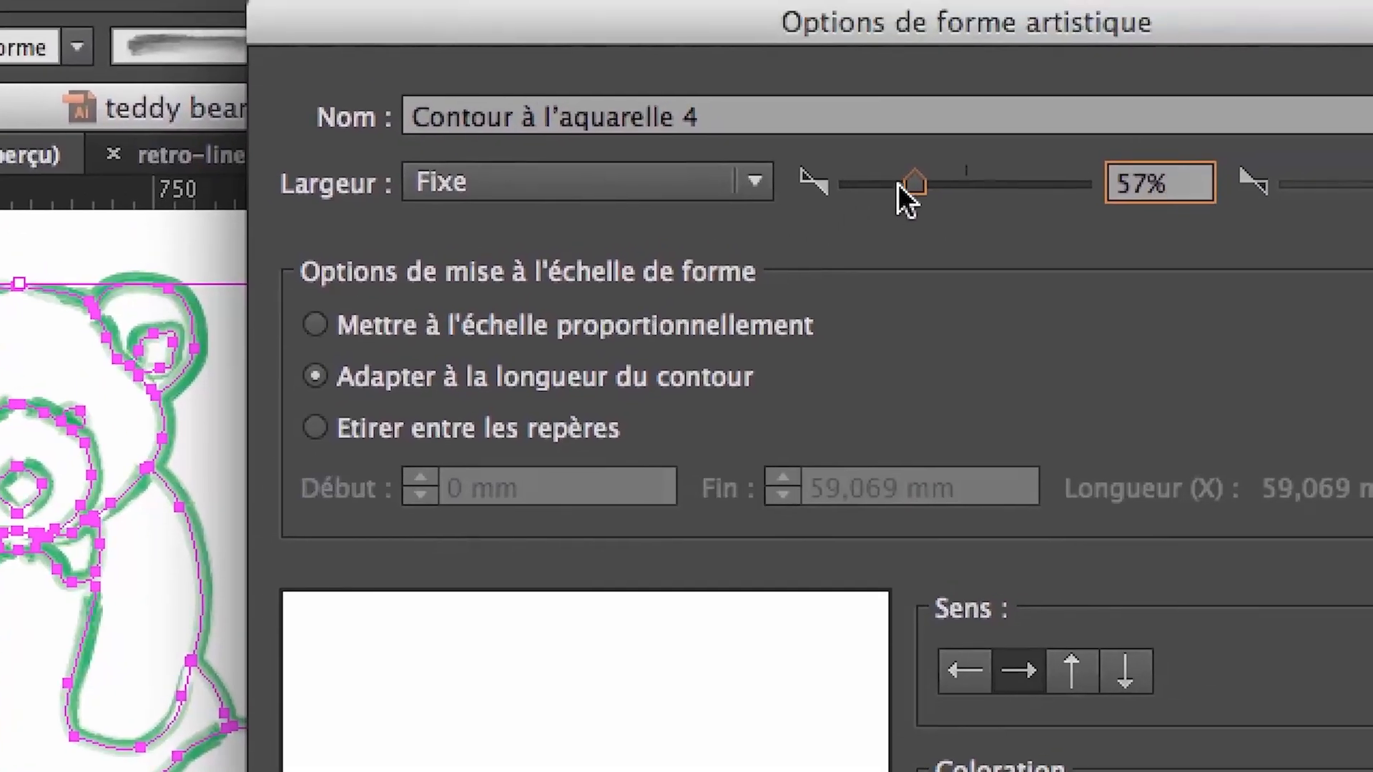
drag(1209, 96, 1220, 95)
drag(906, 183, 908, 183)
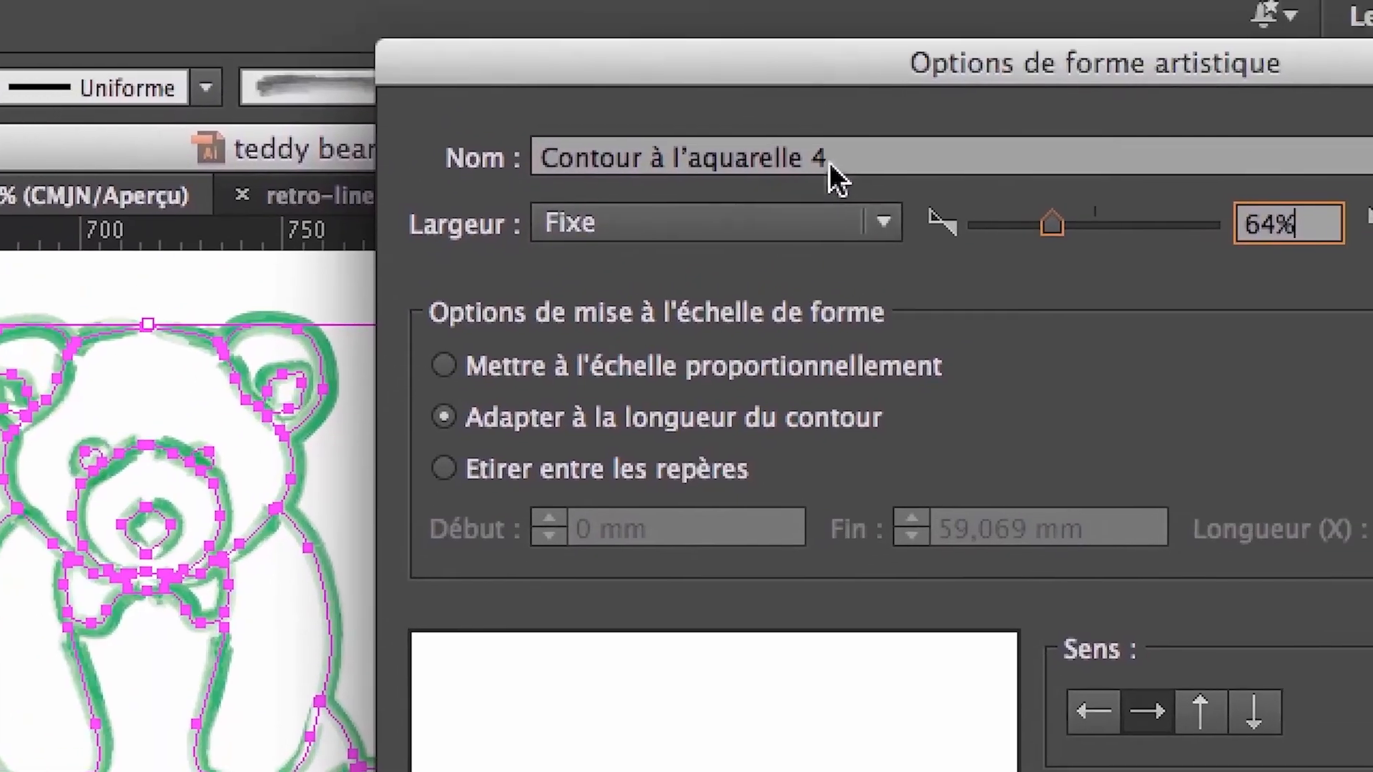
Rename the brush as Contour à l'aquarelle 4 - 64pc and confirm its options
click(701, 120)
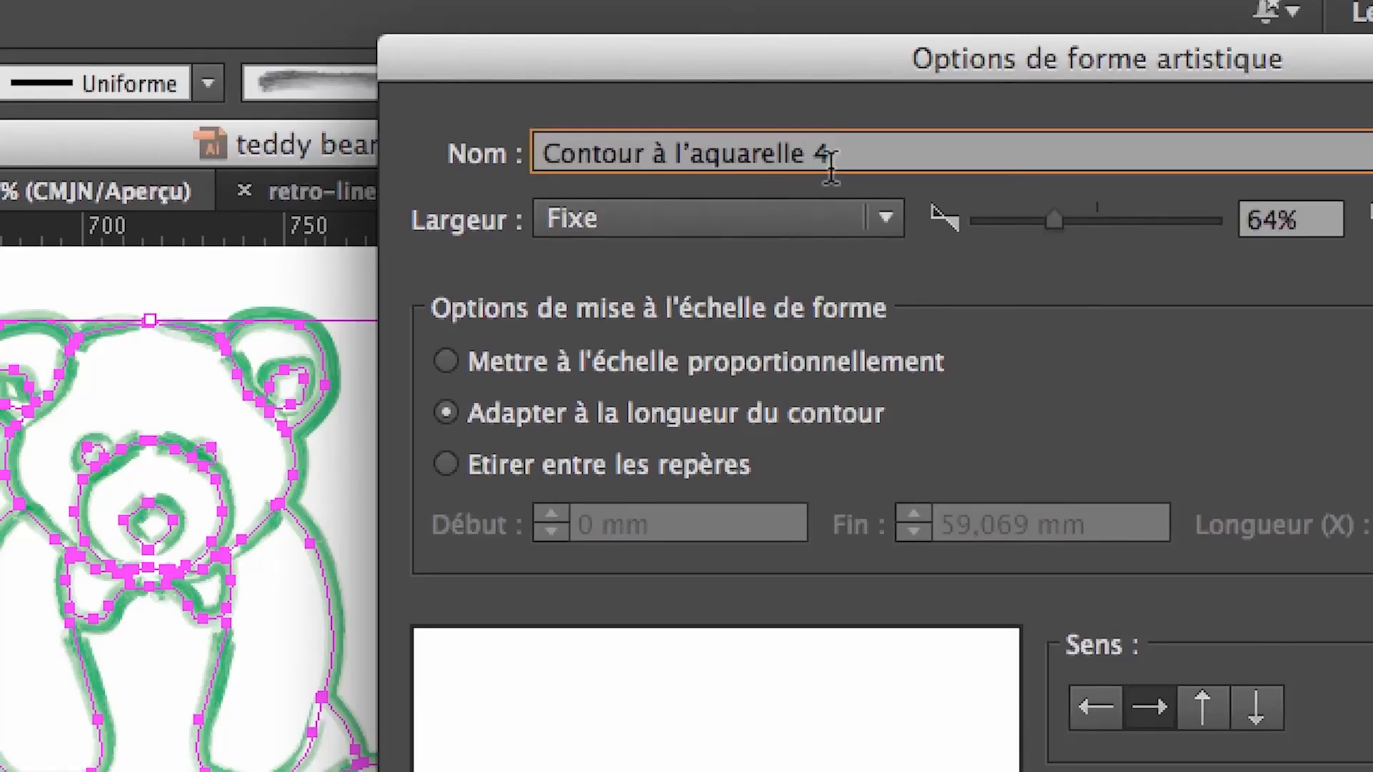
text(-)
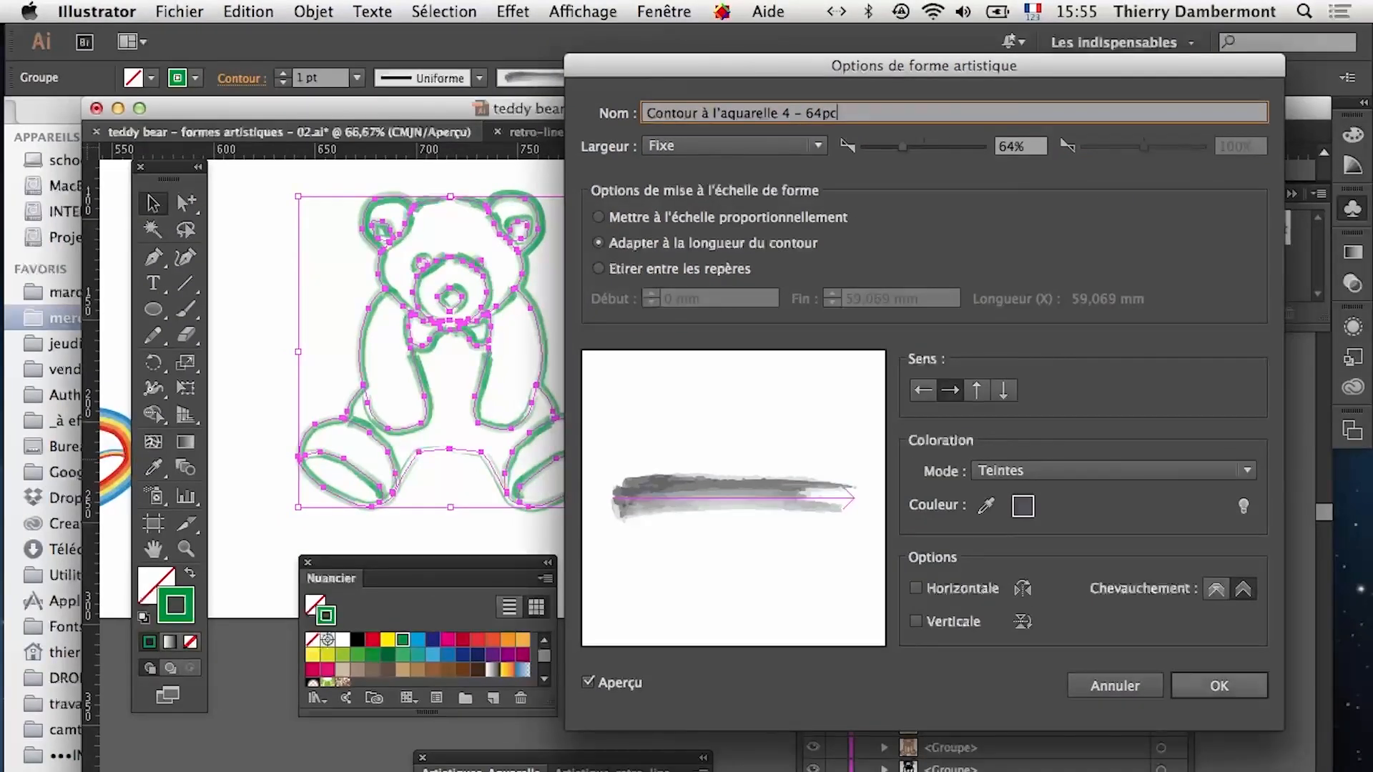
key(Return)
key(Return)
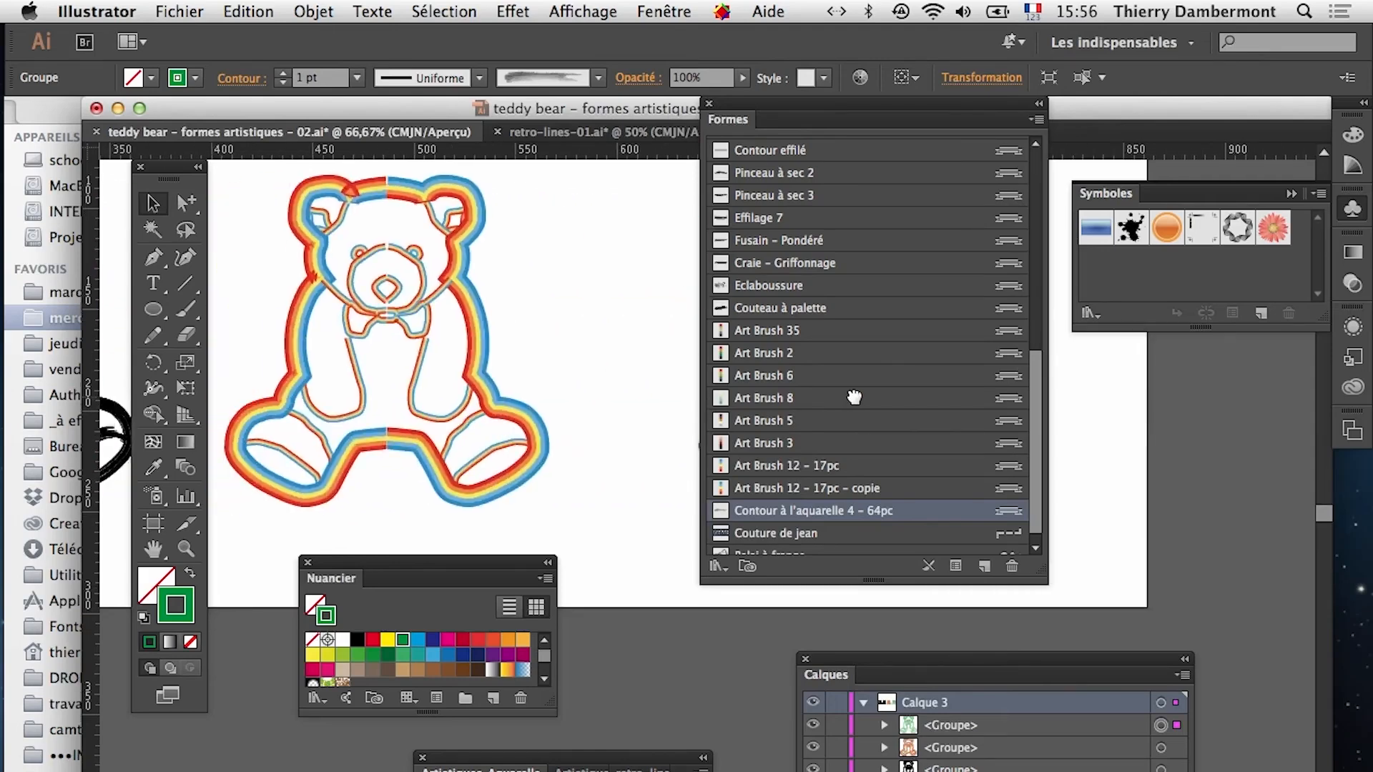
Show the green bear at 100% zoom and move the Nuancier panel clear of its feet
drag(448, 408, 760, 432)
drag(322, 377, 356, 387)
super+click(357, 387)
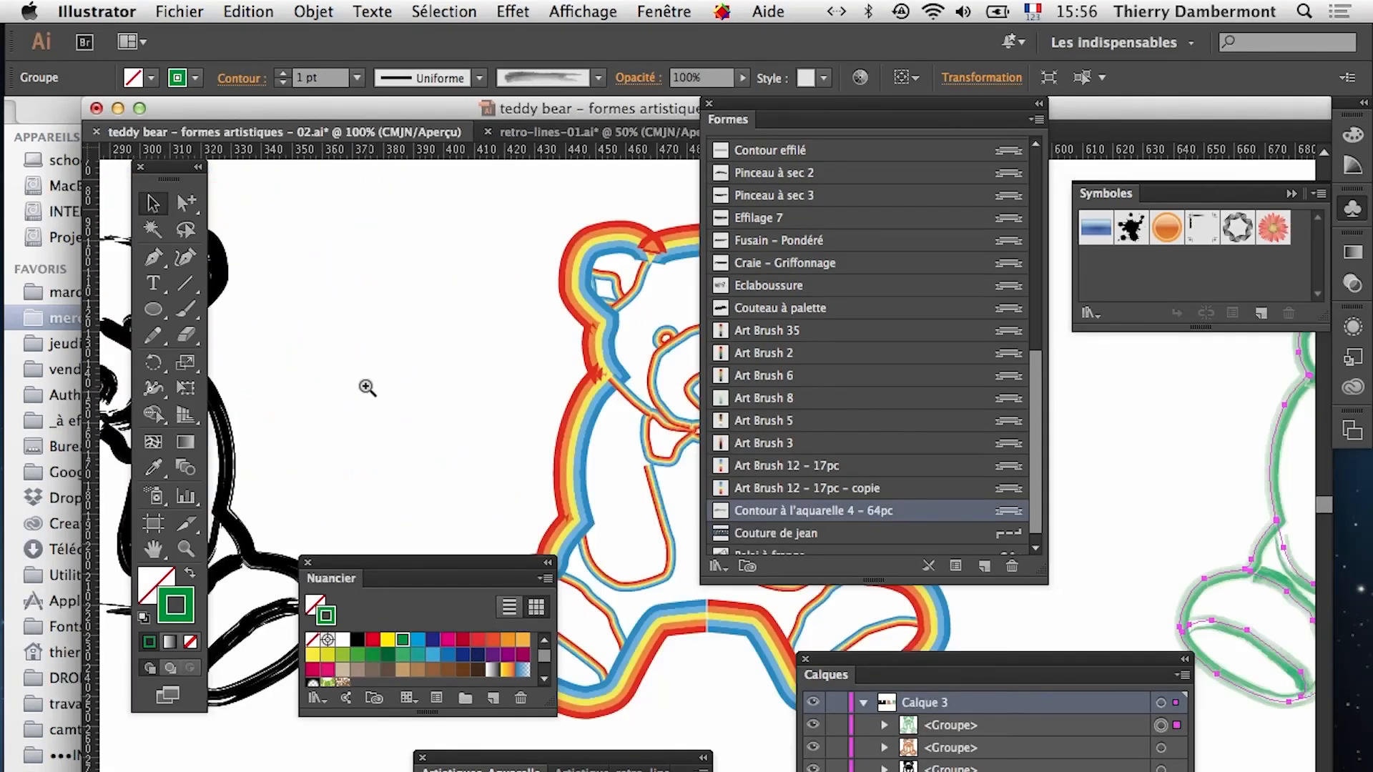
drag(520, 445, 254, 404)
drag(533, 438, 188, 413)
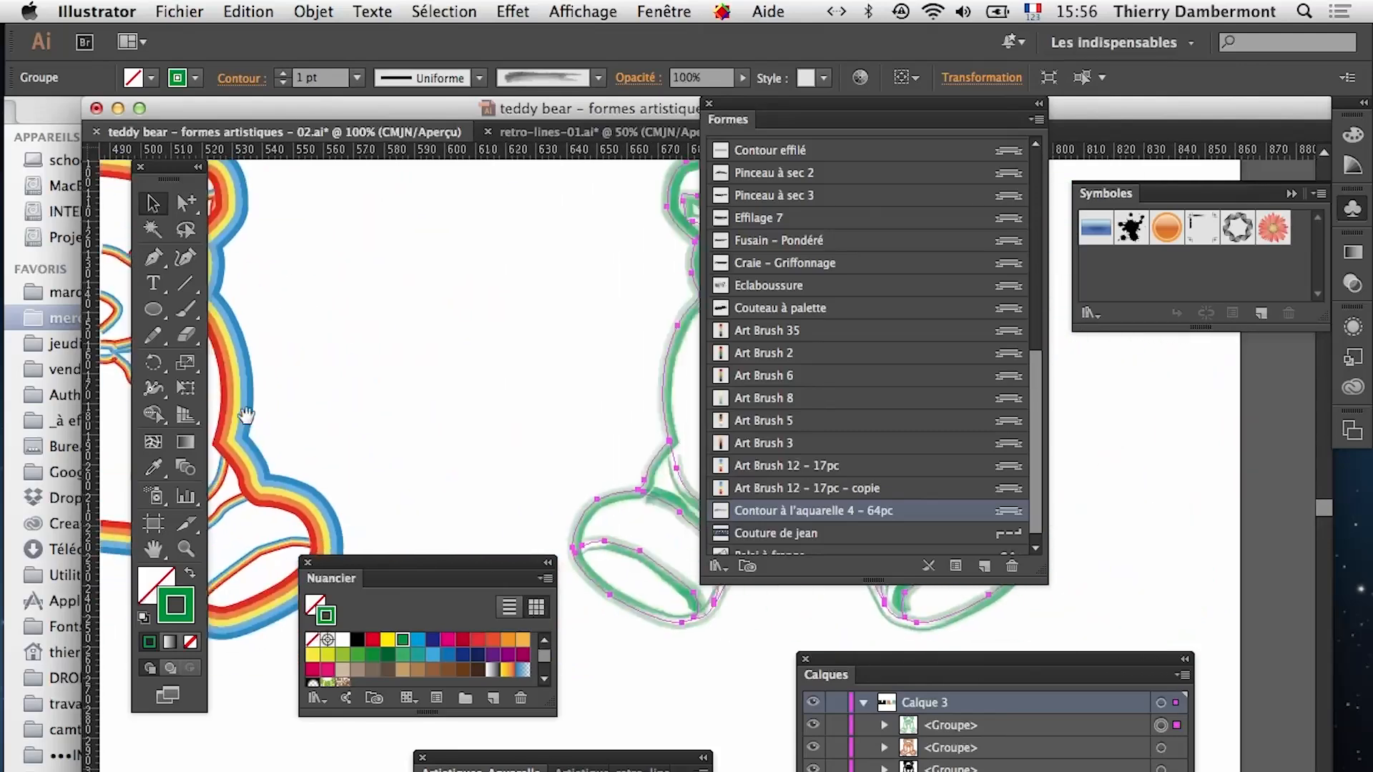
drag(400, 425, 118, 431)
drag(315, 416, 305, 371)
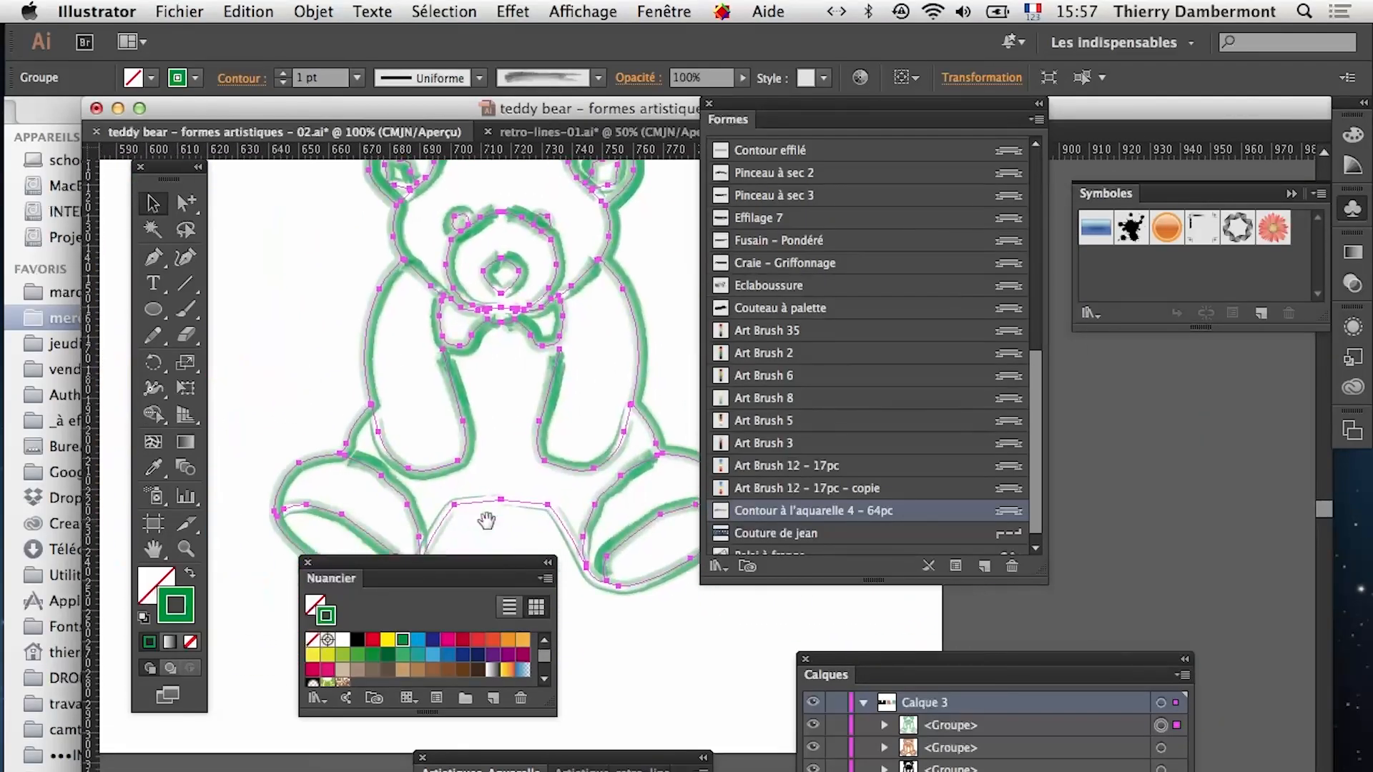
drag(478, 568, 386, 636)
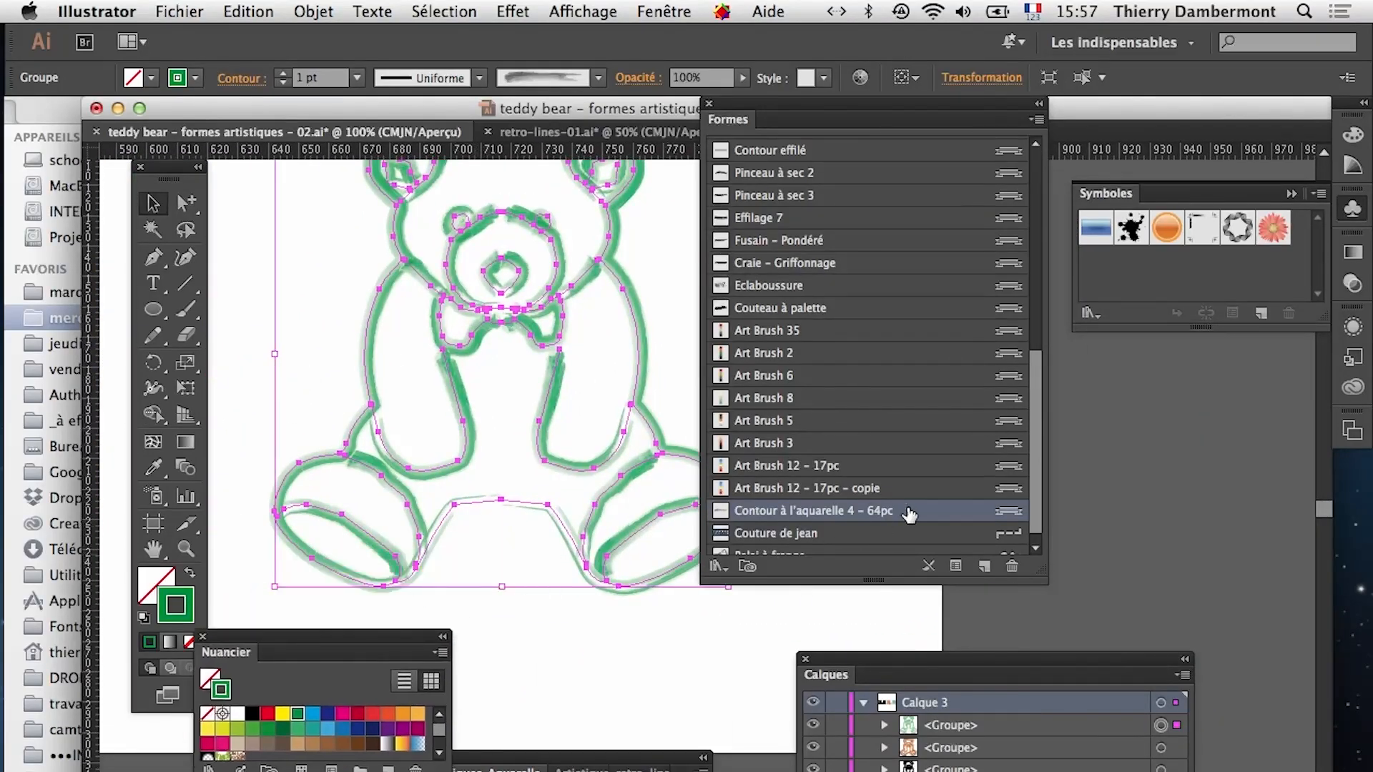
Deselect the bear and duplicate the Contour à l'aquarelle 4 - 64pc brush
click(628, 614)
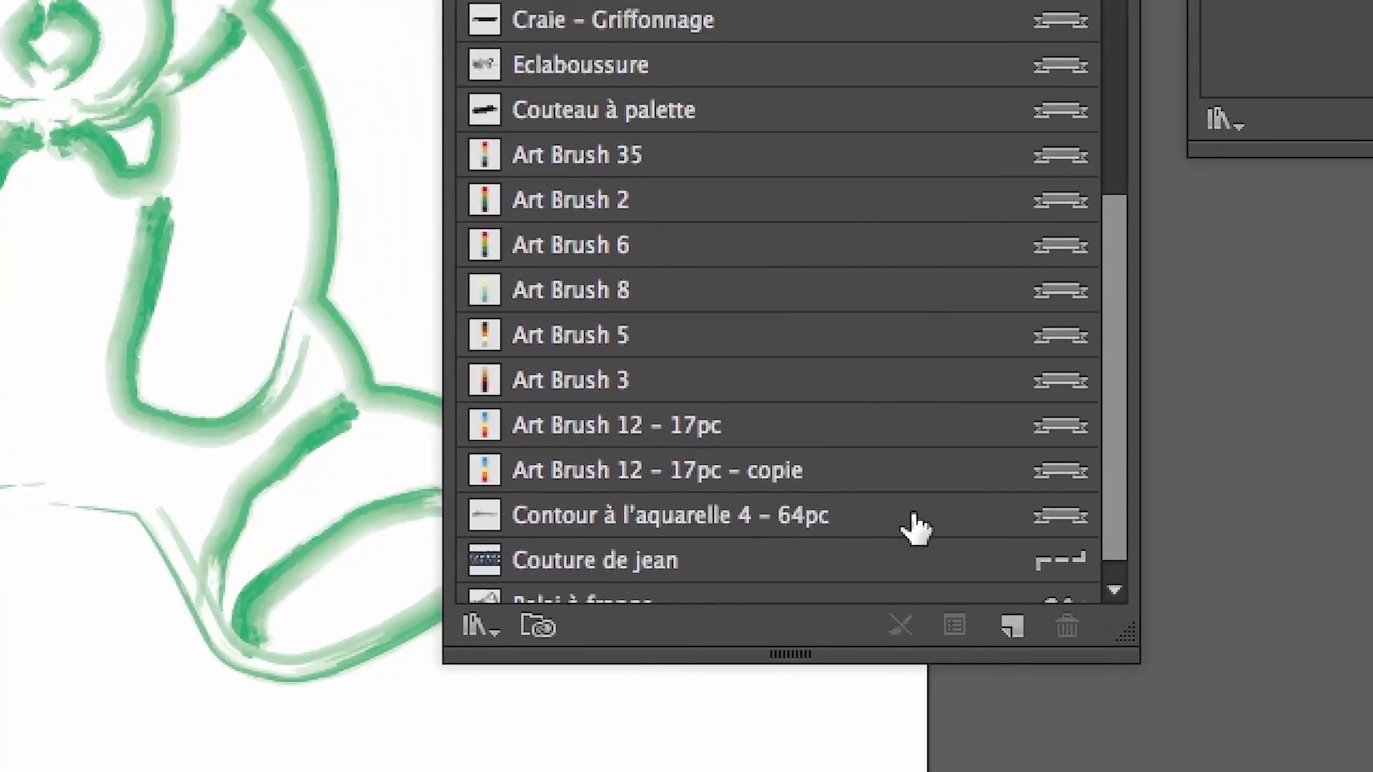
click(934, 512)
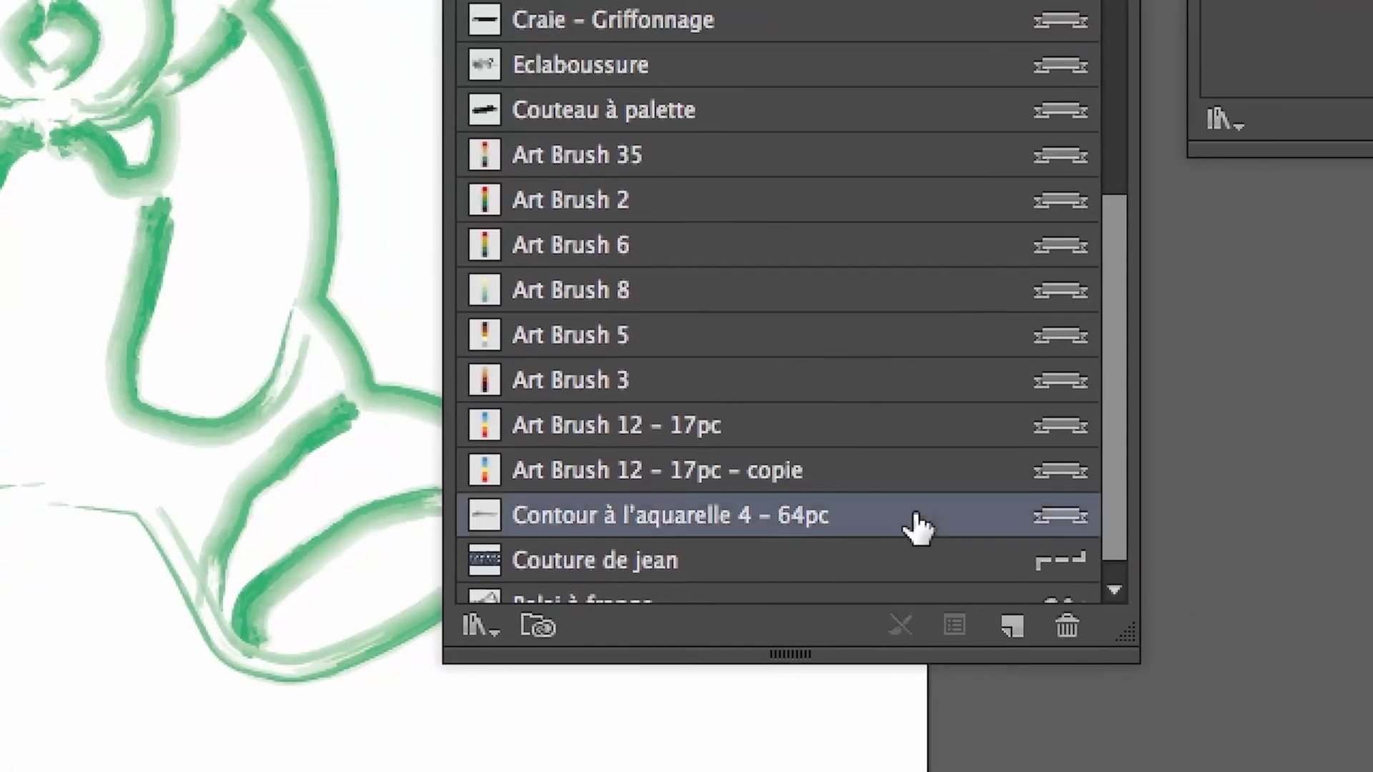
mouse_move(919, 528)
mouse_down()
mouse_move(955, 535)
mouse_move(1018, 631)
mouse_up()
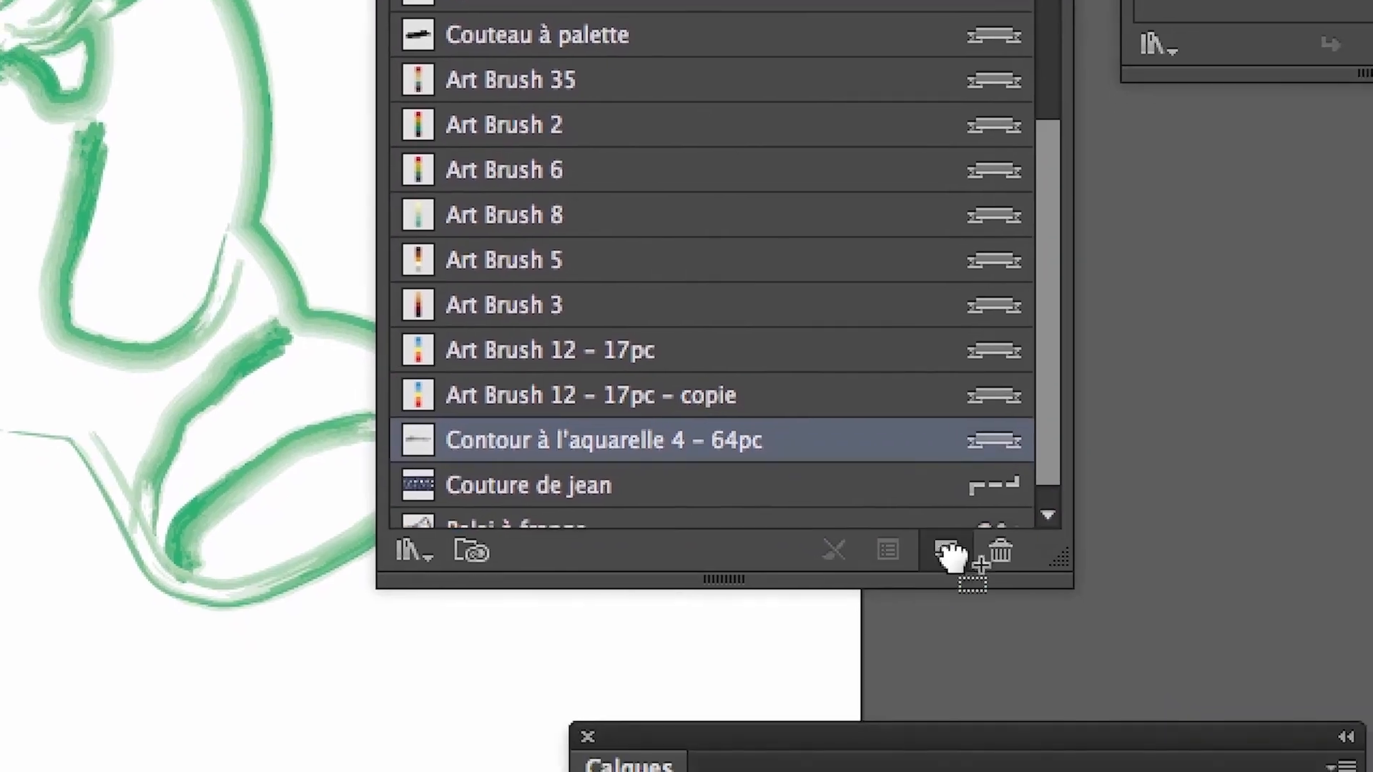
drag(950, 556, 950, 557)
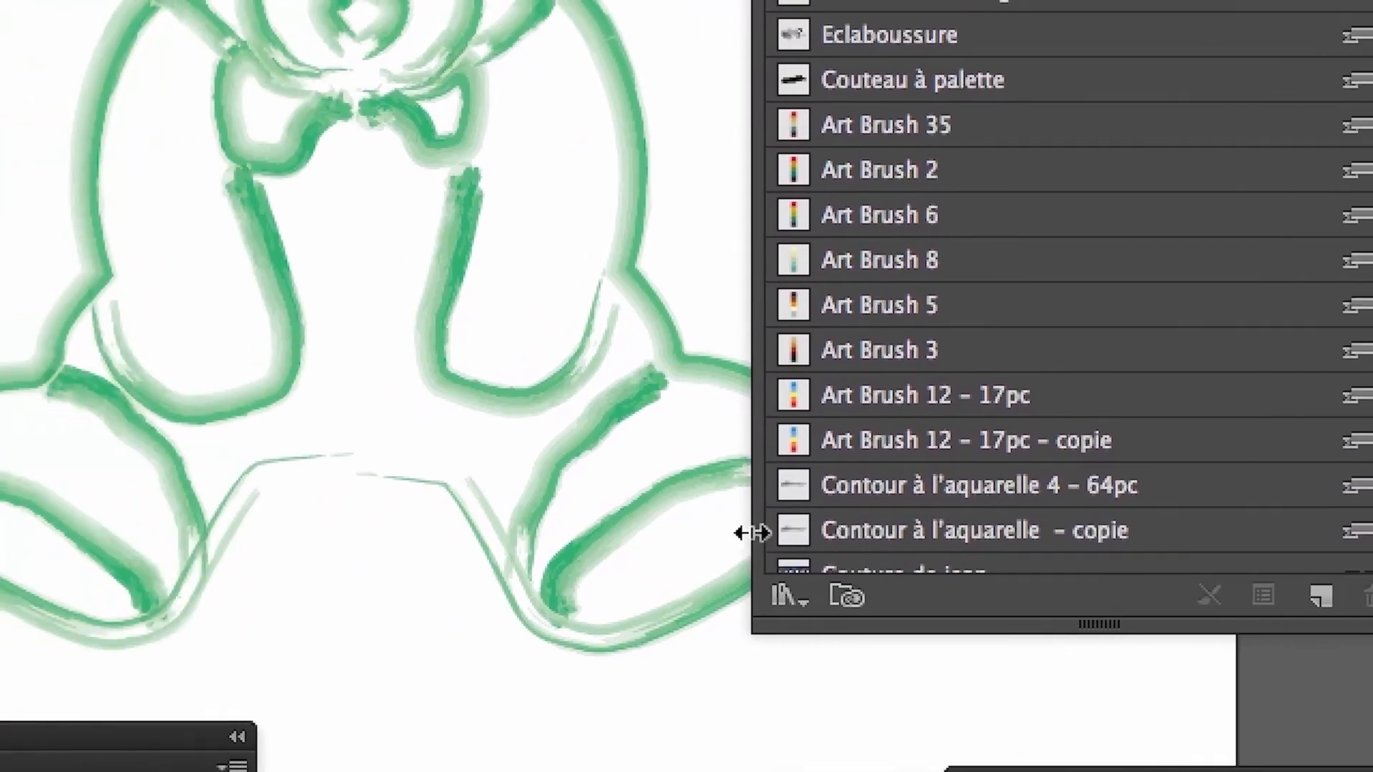
Select the green bear's muzzle, nose, bow tie and inner arm paths with the Group Selection tool
click(362, 294)
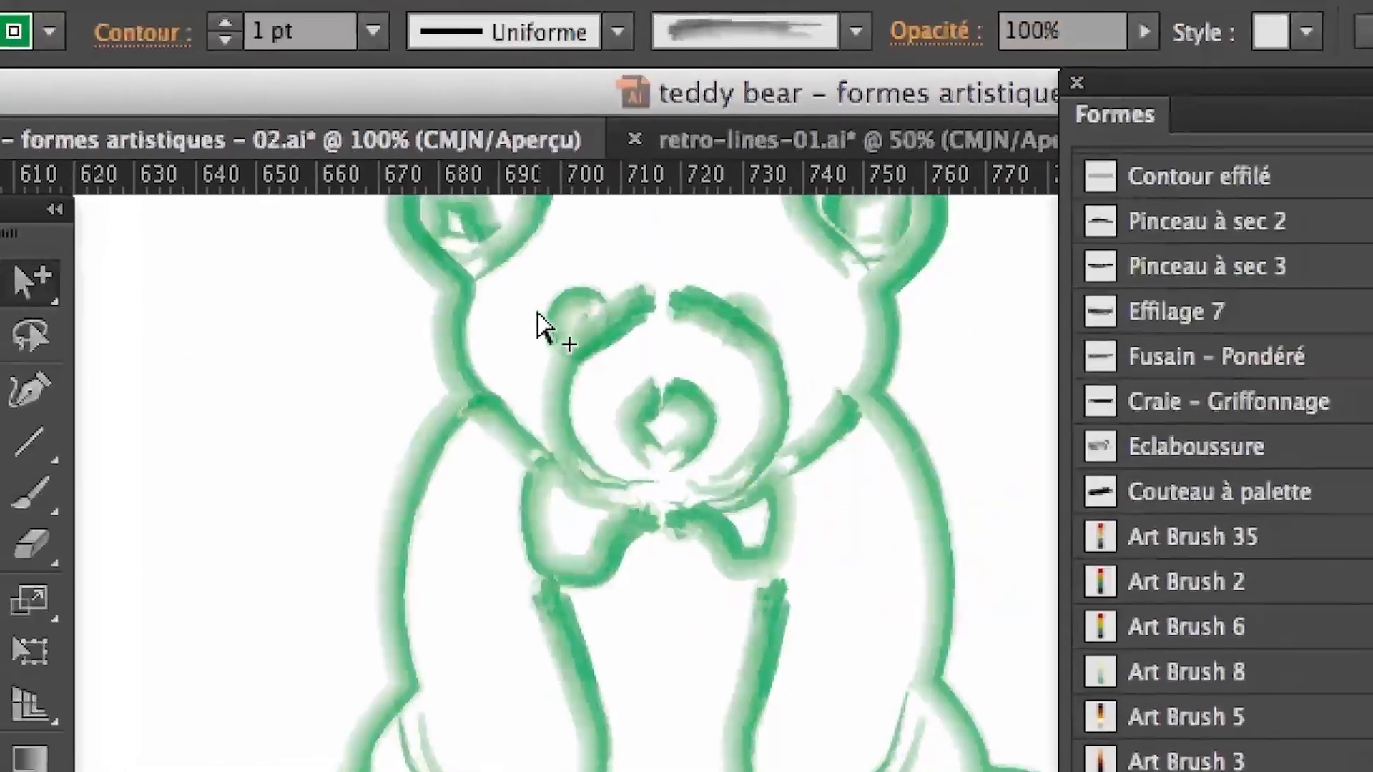
drag(730, 271, 1013, 401)
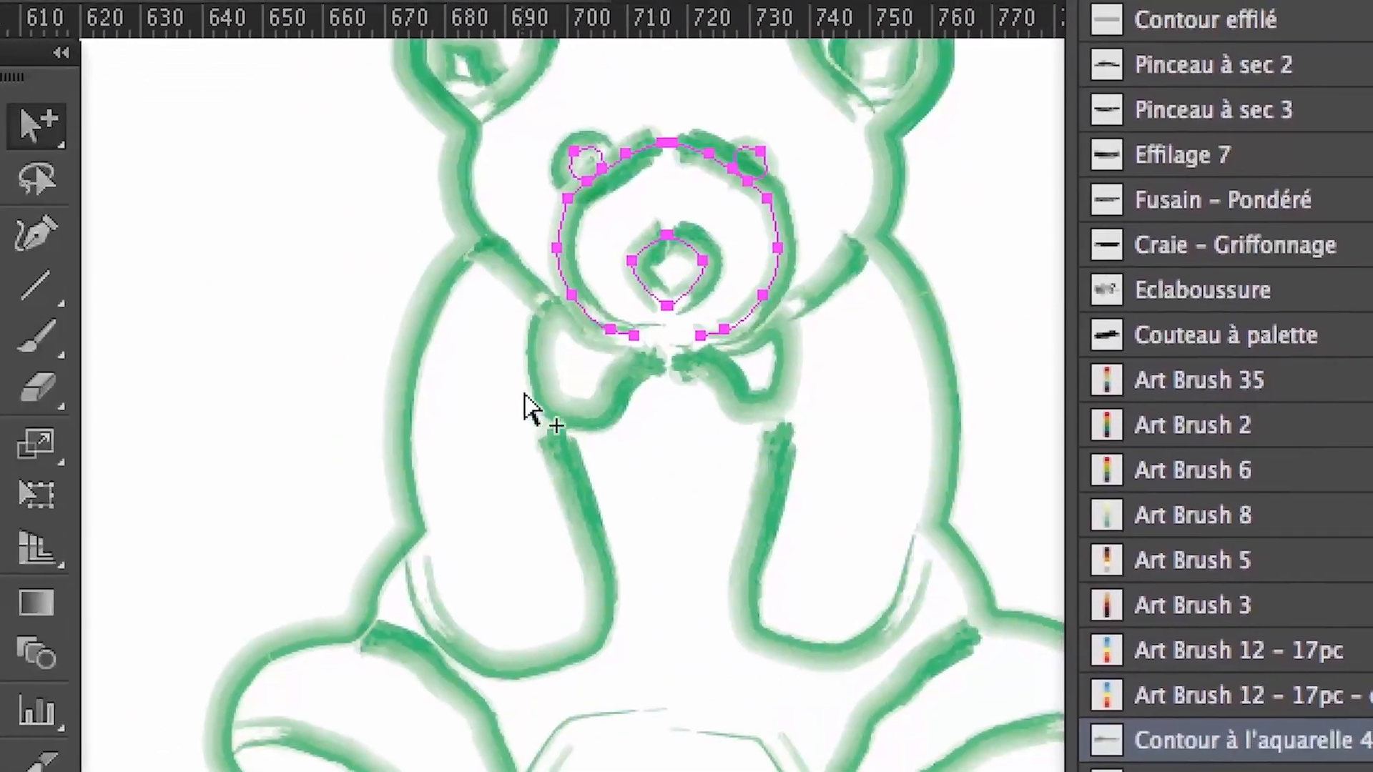
drag(345, 493, 442, 507)
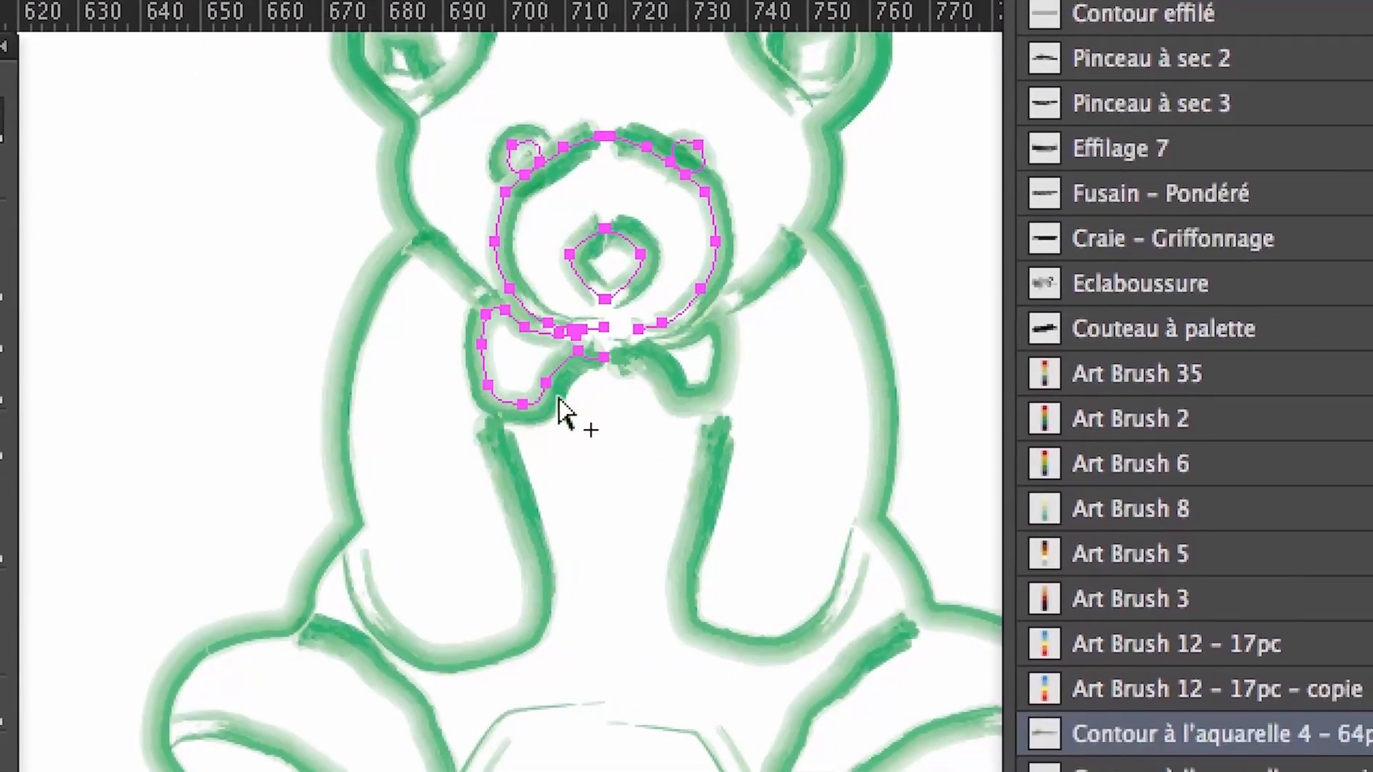
drag(772, 387, 706, 379)
drag(485, 488, 524, 509)
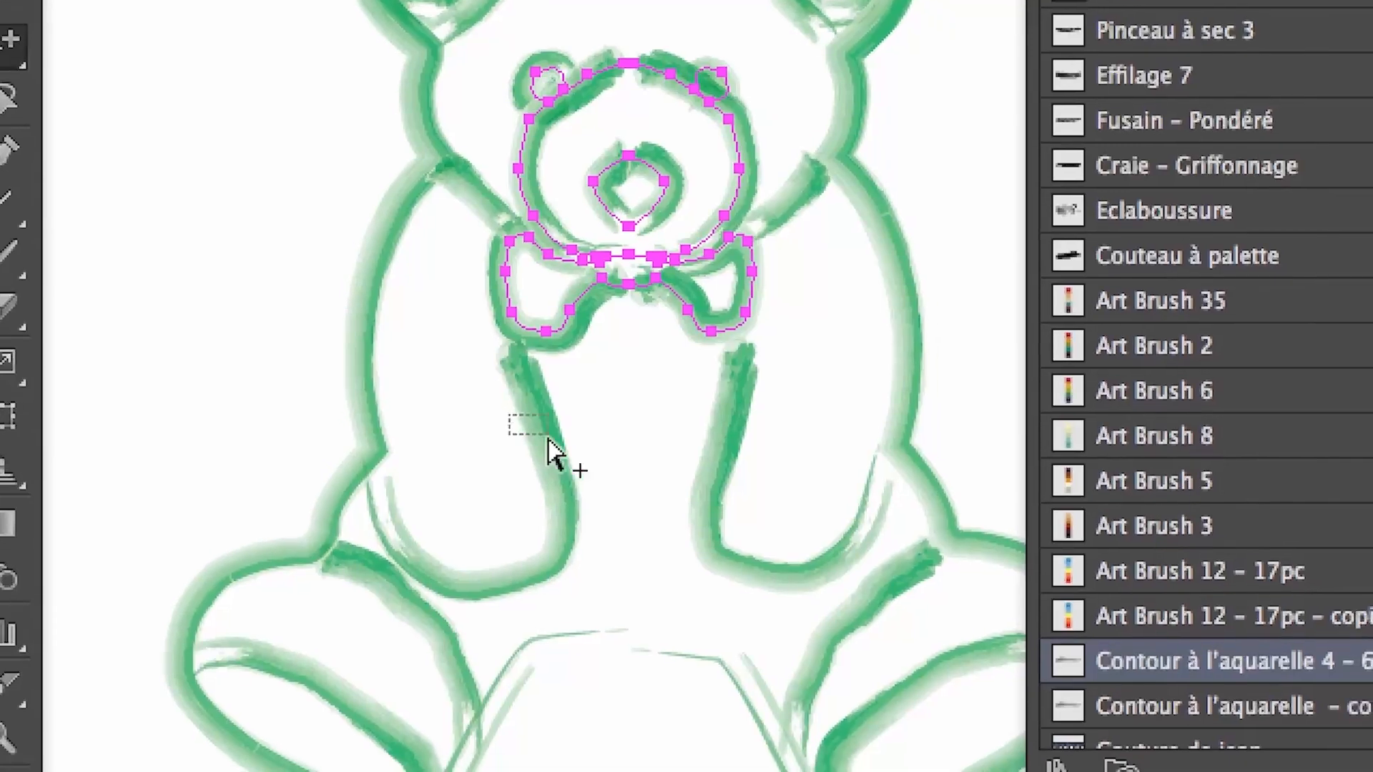
drag(550, 438, 738, 506)
Add the inner lines of both feet and the two jaw lines to the selection
drag(466, 623, 417, 637)
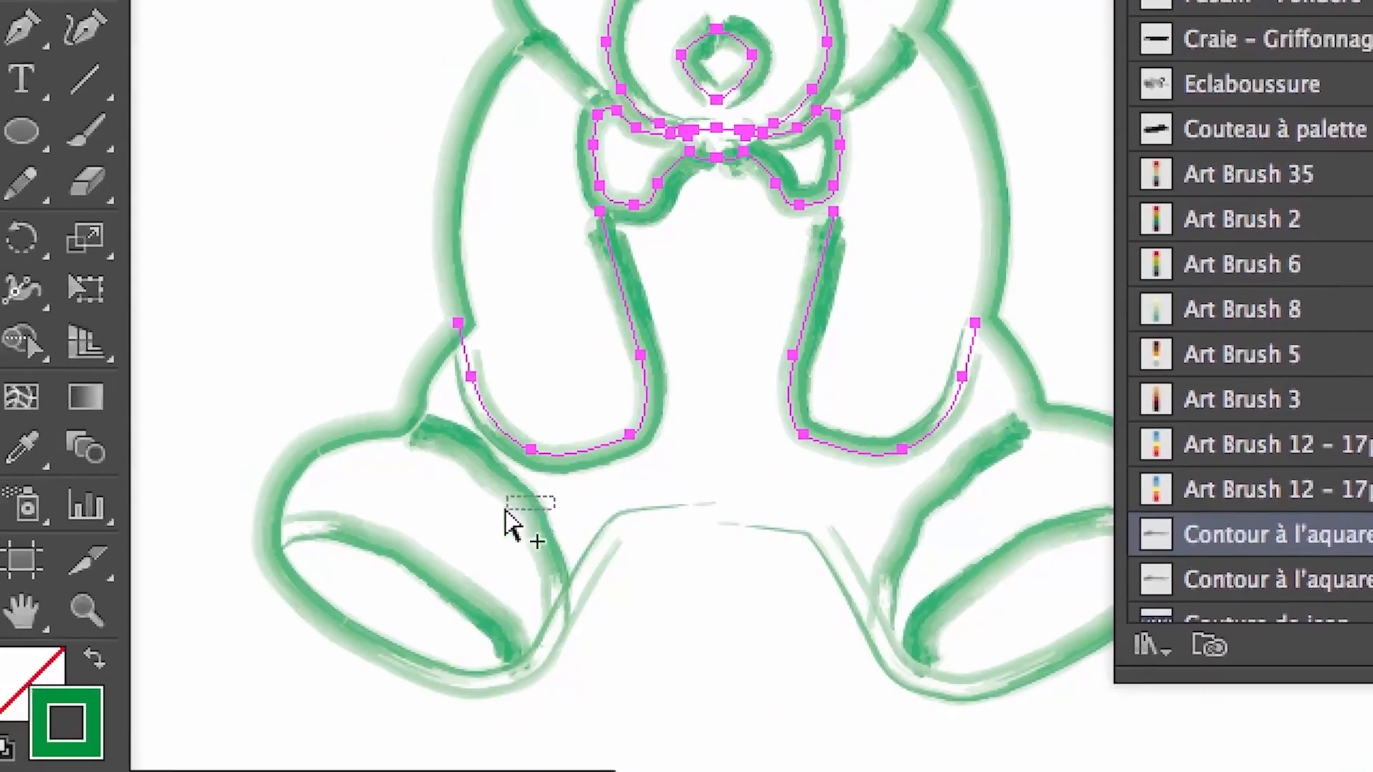
drag(505, 509, 492, 520)
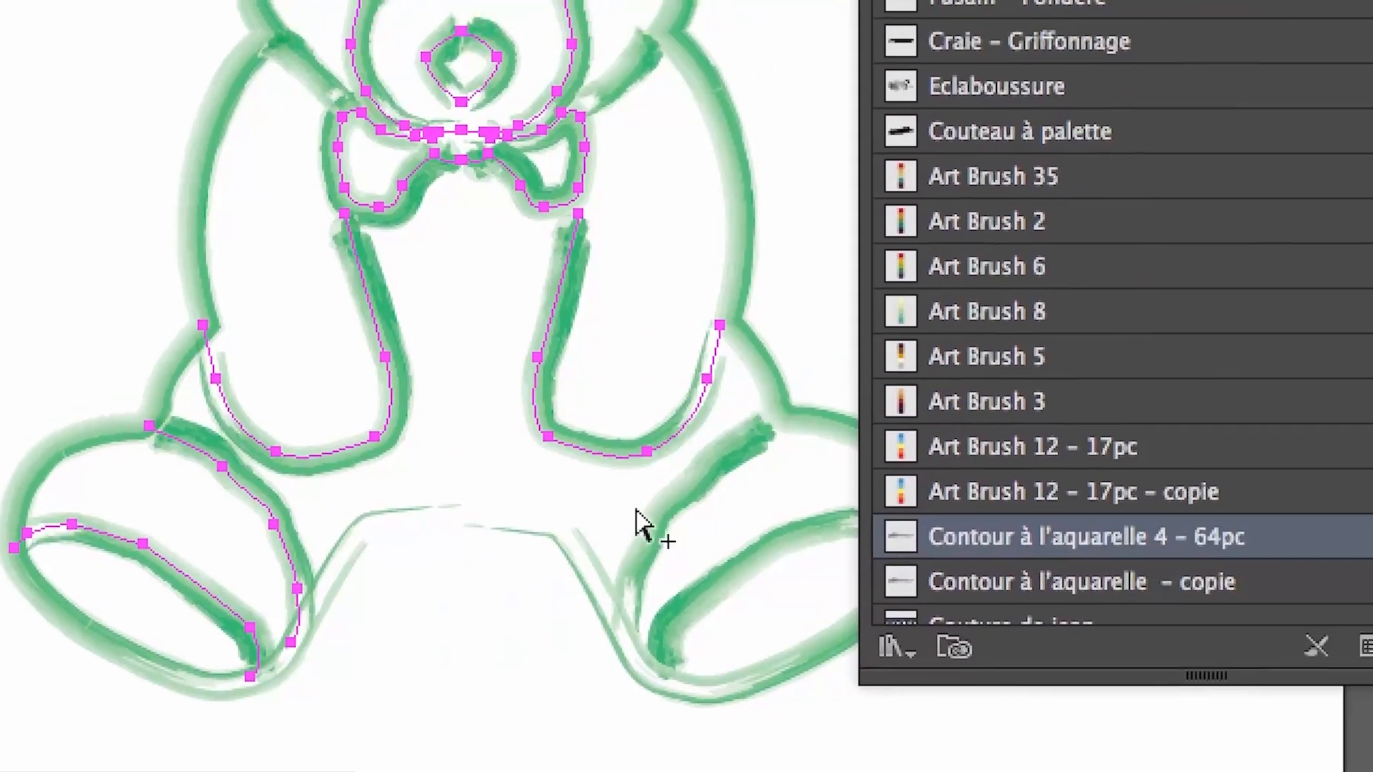
drag(636, 510, 748, 588)
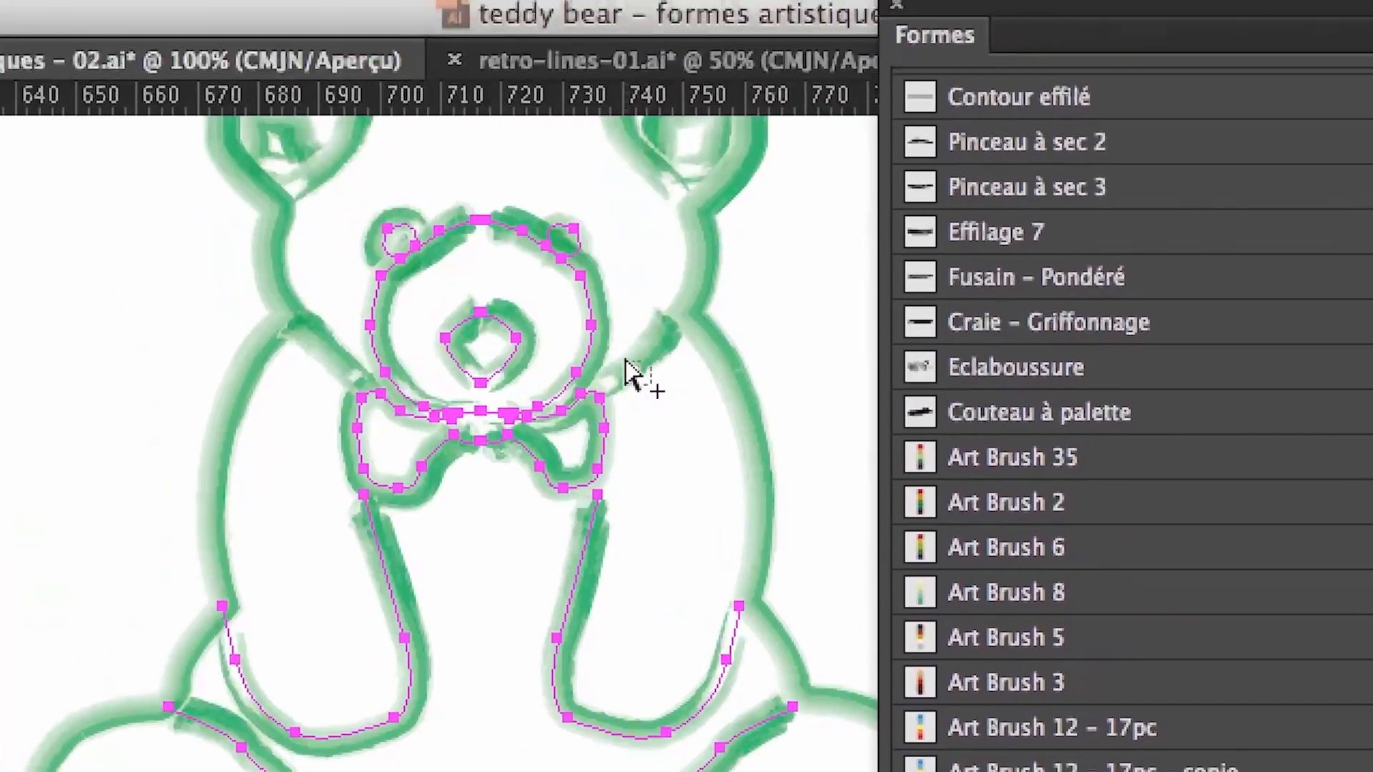
drag(564, 76, 578, 92)
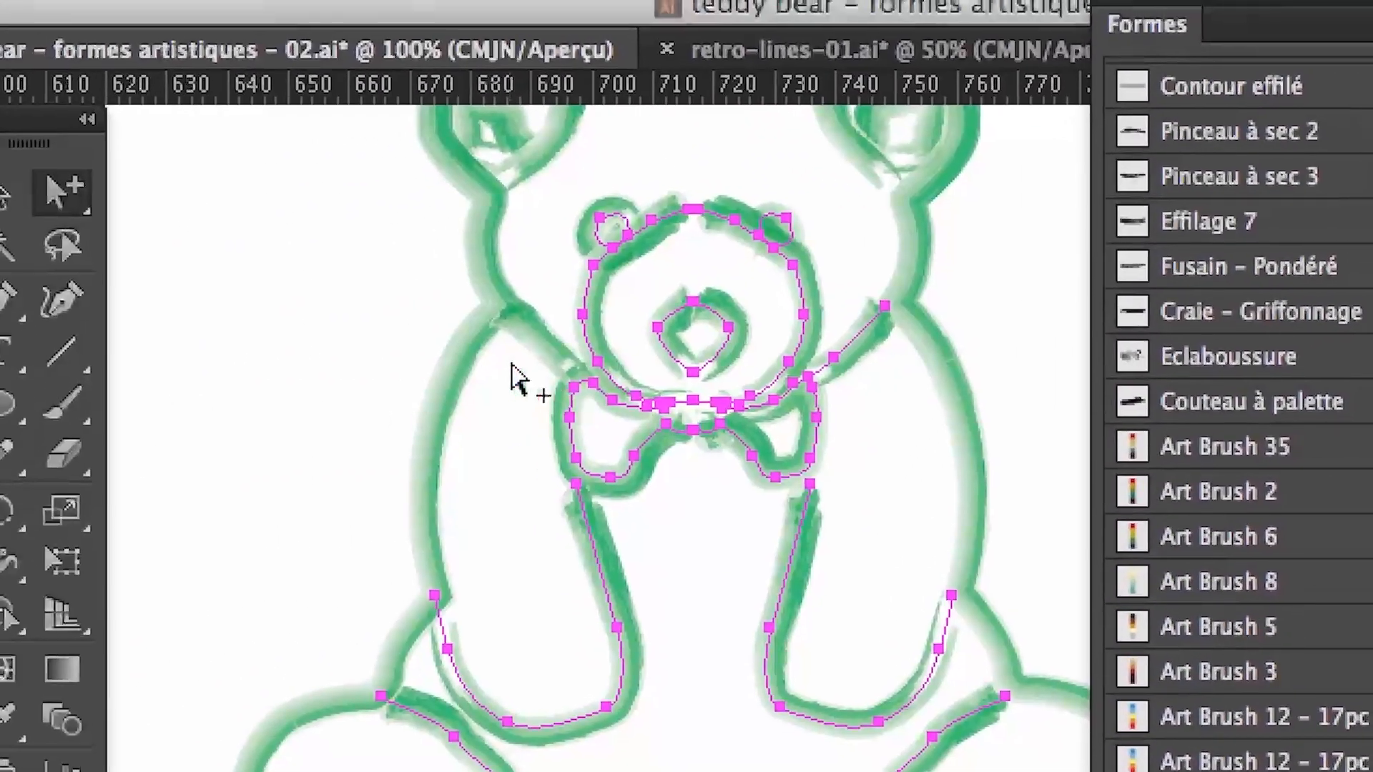
drag(512, 366, 537, 332)
mouse_move(561, 214)
mouse_down()
mouse_move(471, 357)
mouse_move(467, 250)
mouse_up()
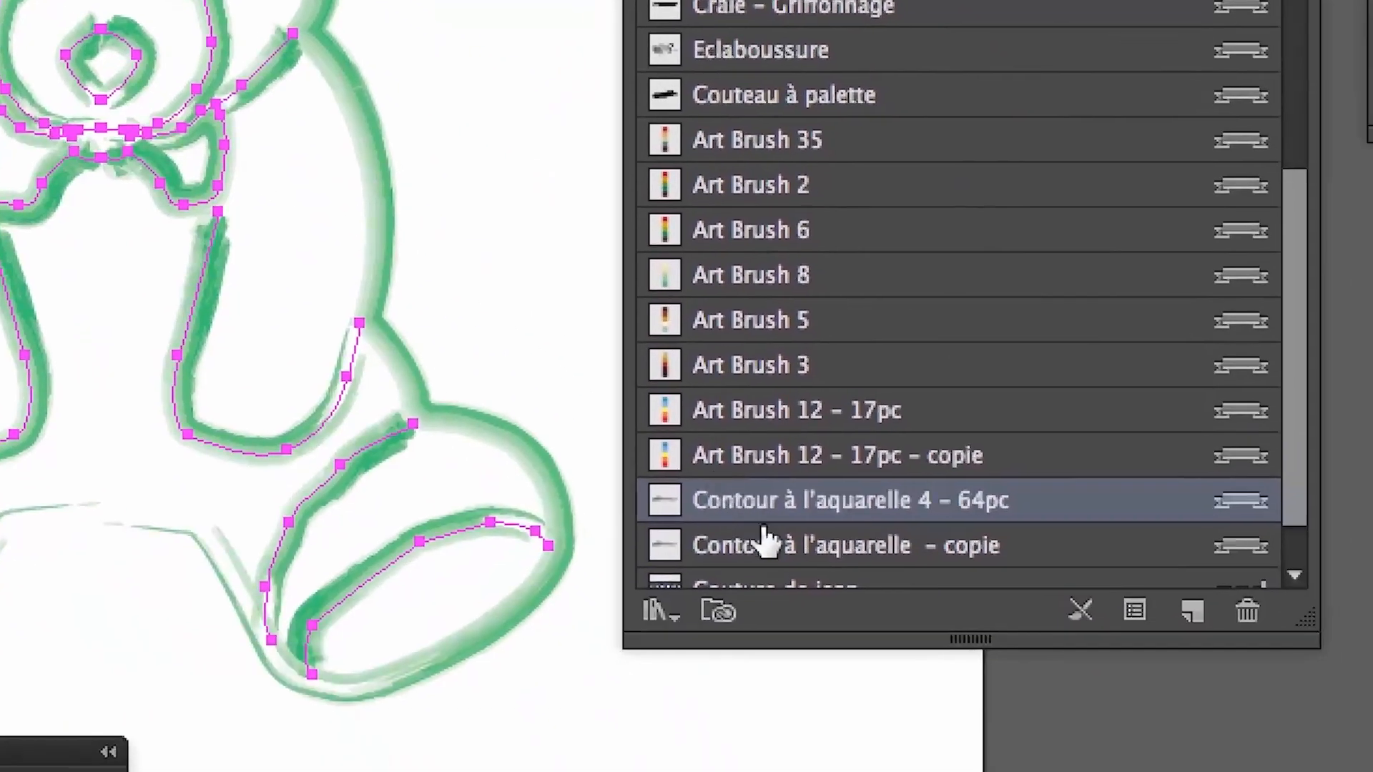
Apply the duplicated Contour à l'aquarelle brush to the selected inner lines and set its fixed width to 22%
click(814, 545)
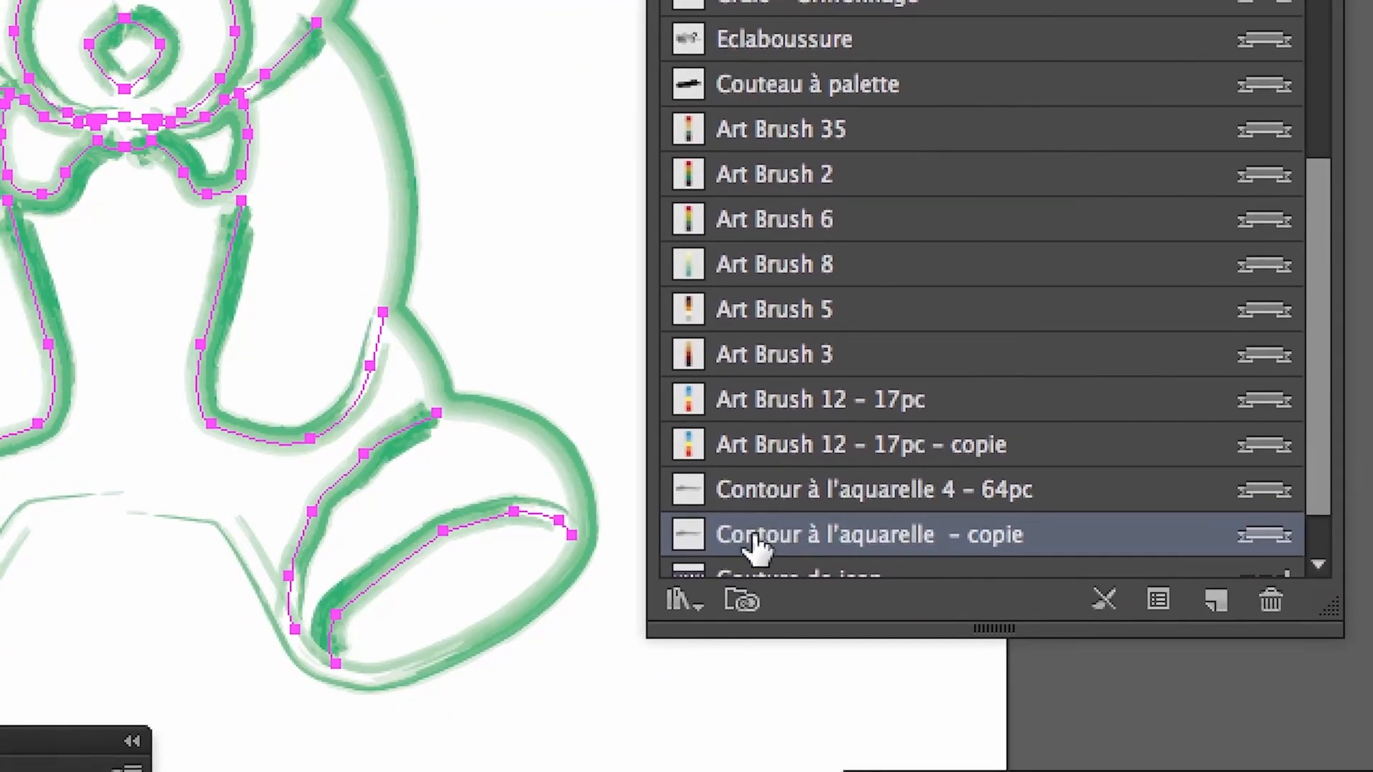
double_click(758, 547)
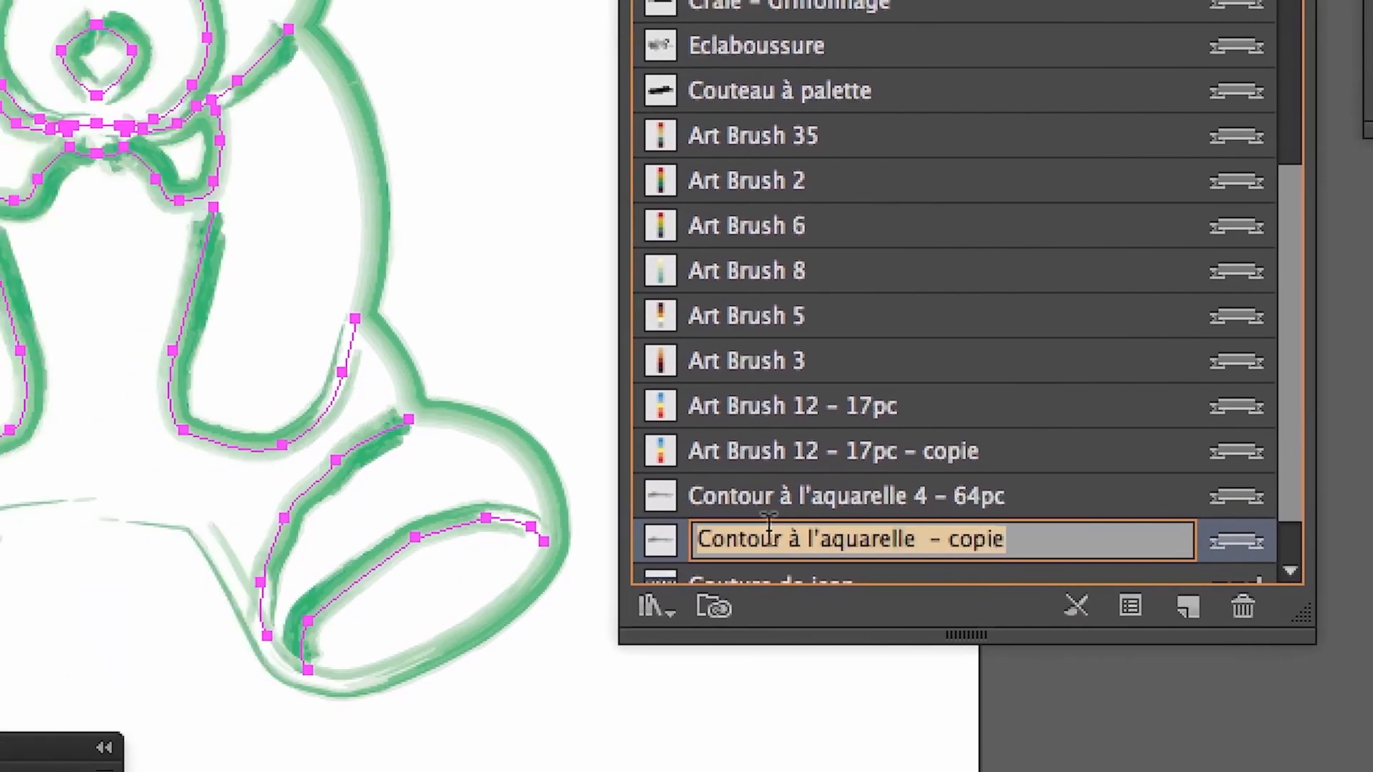
double_click(658, 541)
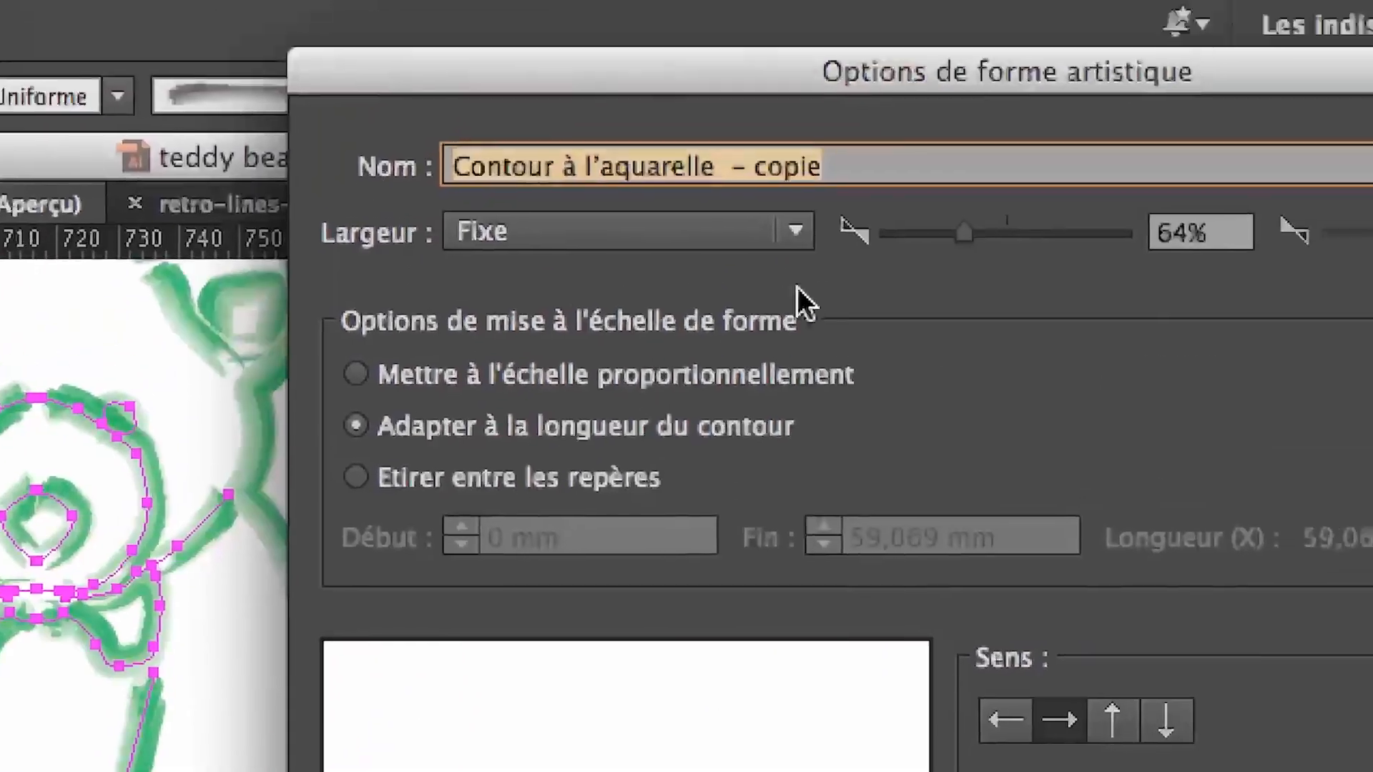
drag(962, 233, 917, 234)
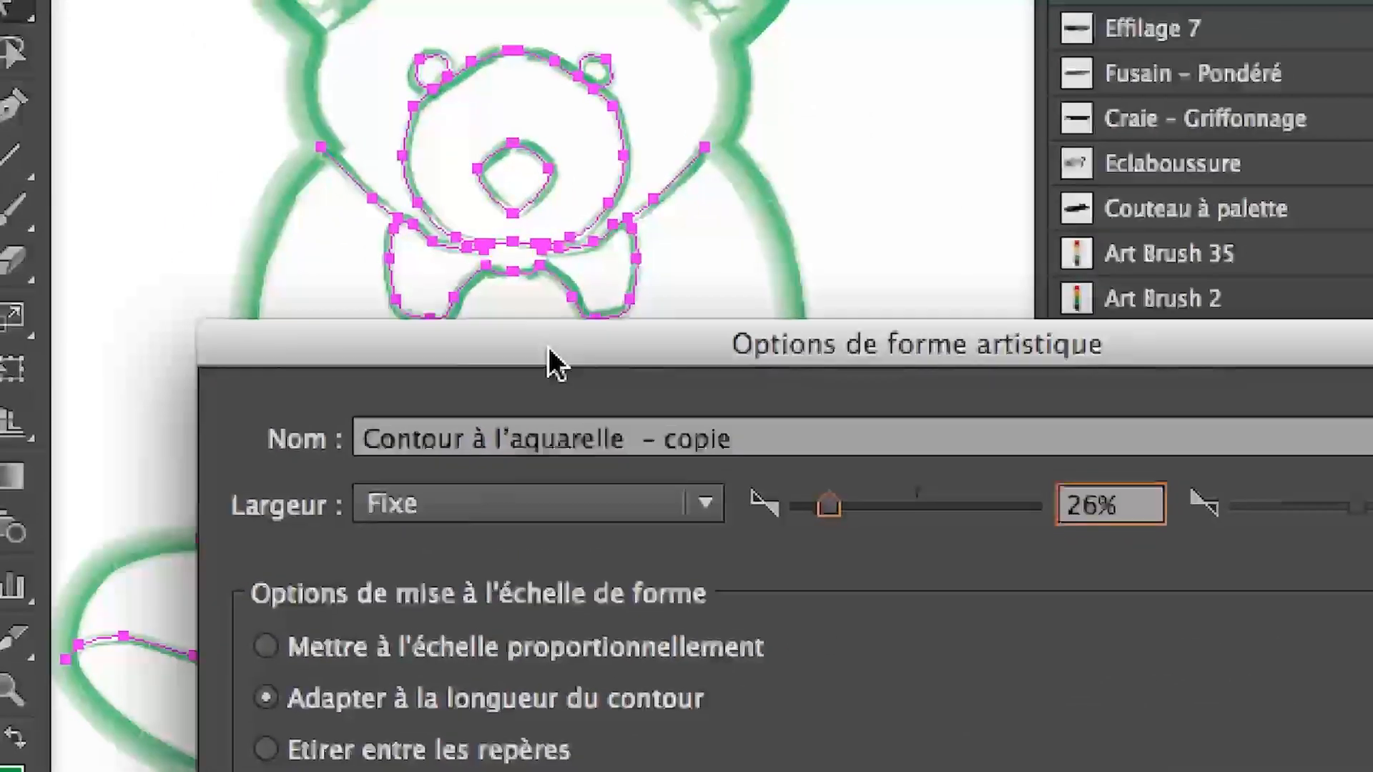
drag(548, 346, 537, 341)
drag(818, 493, 809, 499)
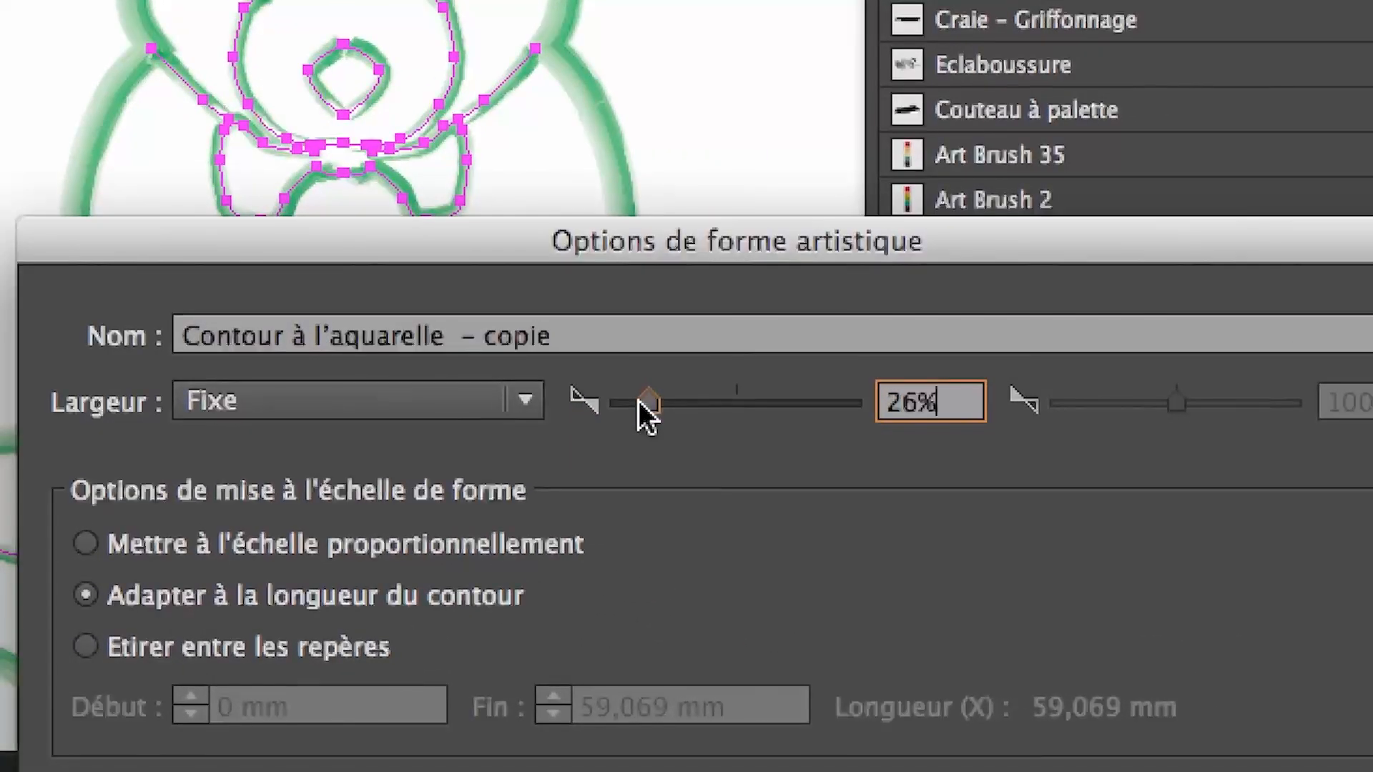
drag(638, 401, 632, 400)
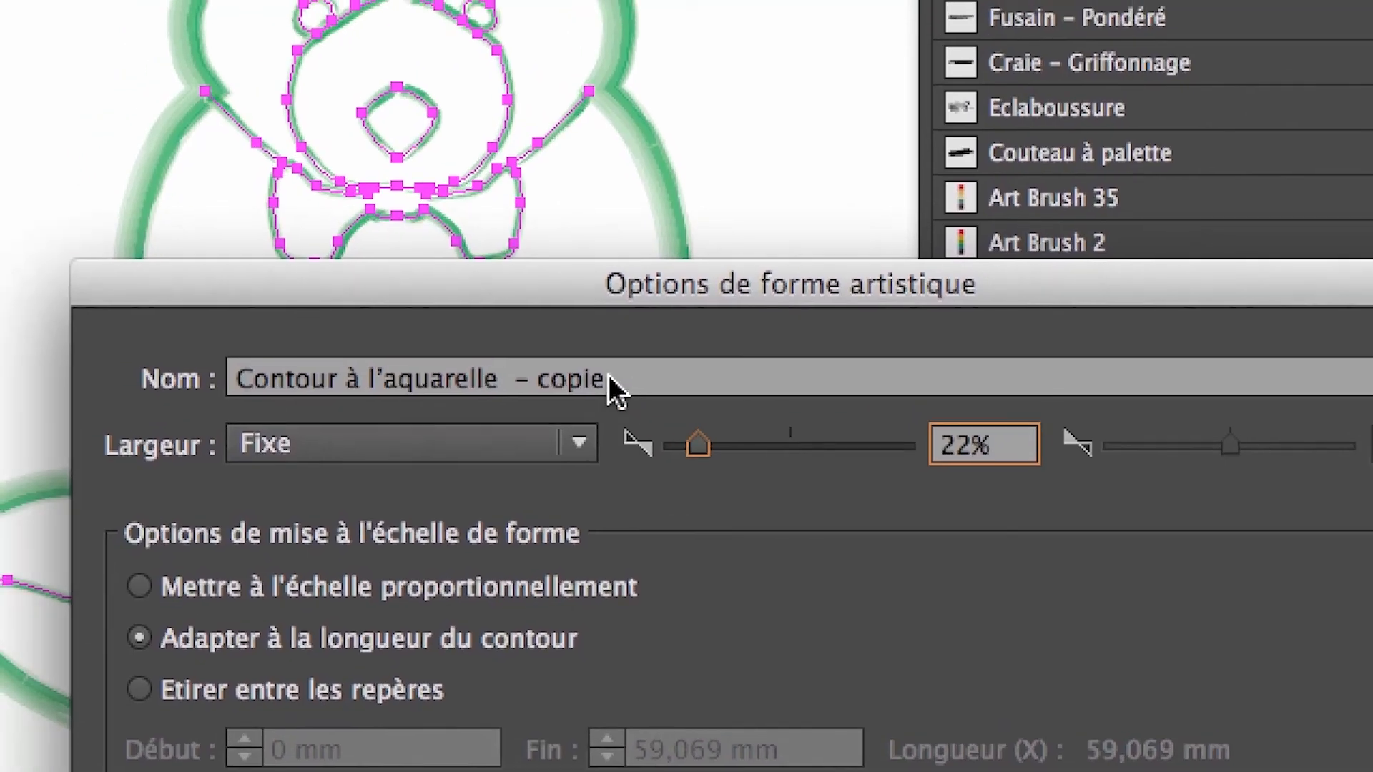
Rename the duplicated brush Contour à l'aquarelle – 22pc, apply its options and deselect the inner lines
drag(555, 336, 493, 338)
drag(578, 379, 570, 379)
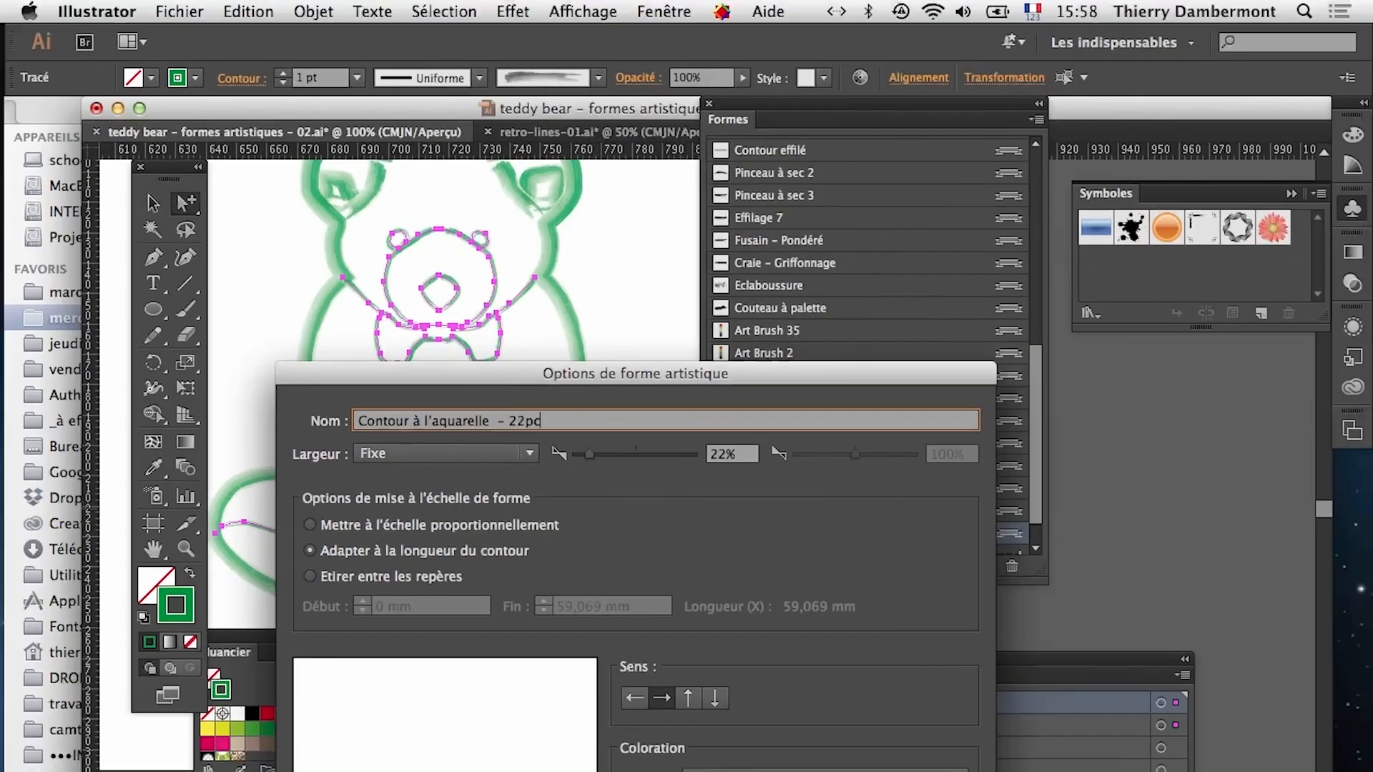
drag(635, 373, 530, 131)
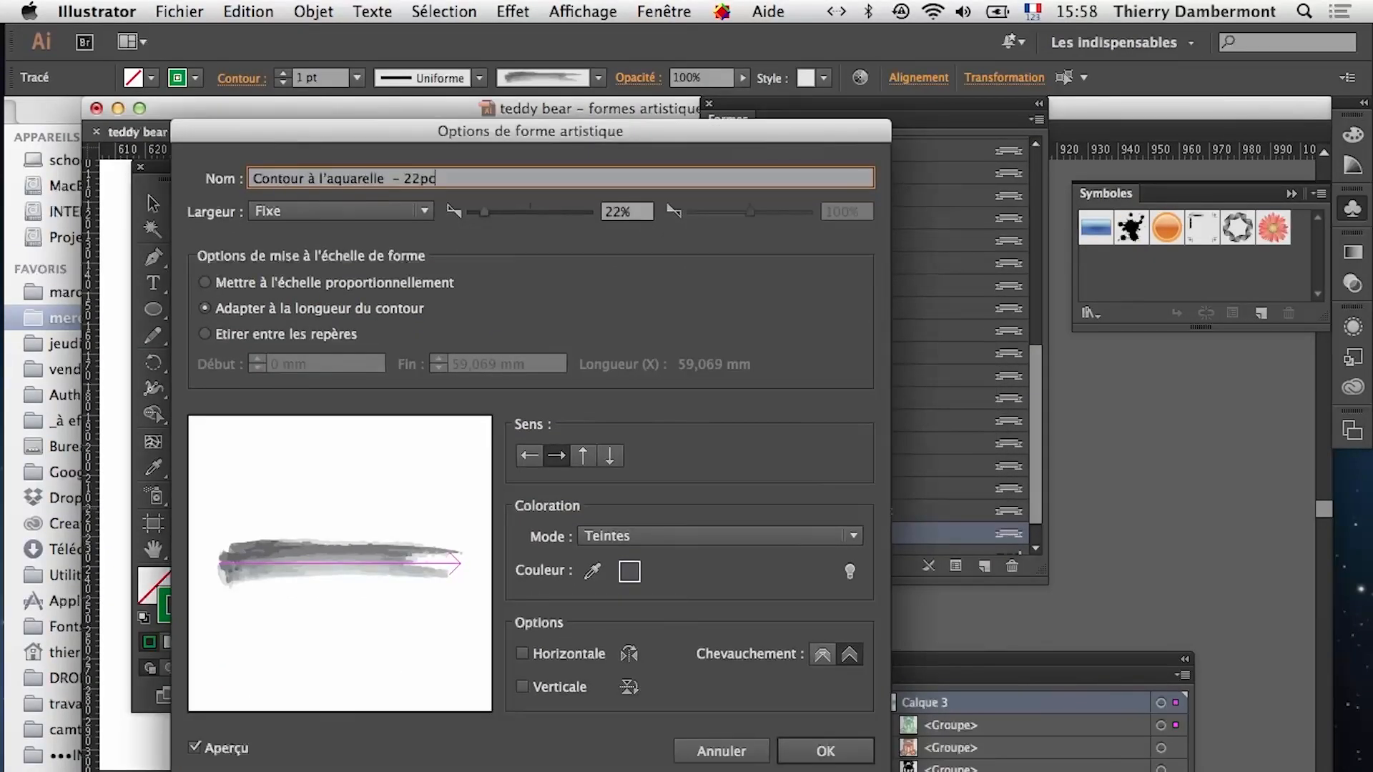
key(Return)
key(Return)
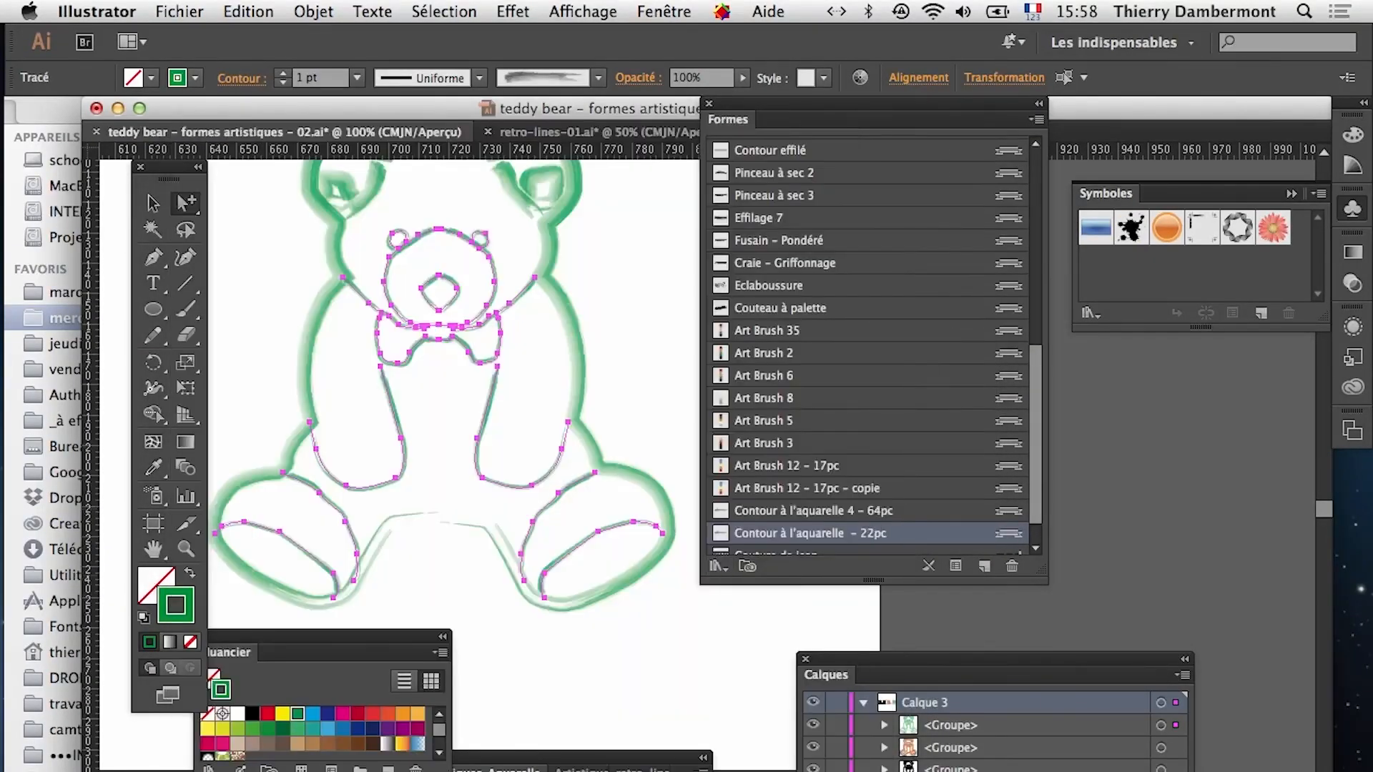
key(super+shift+a)
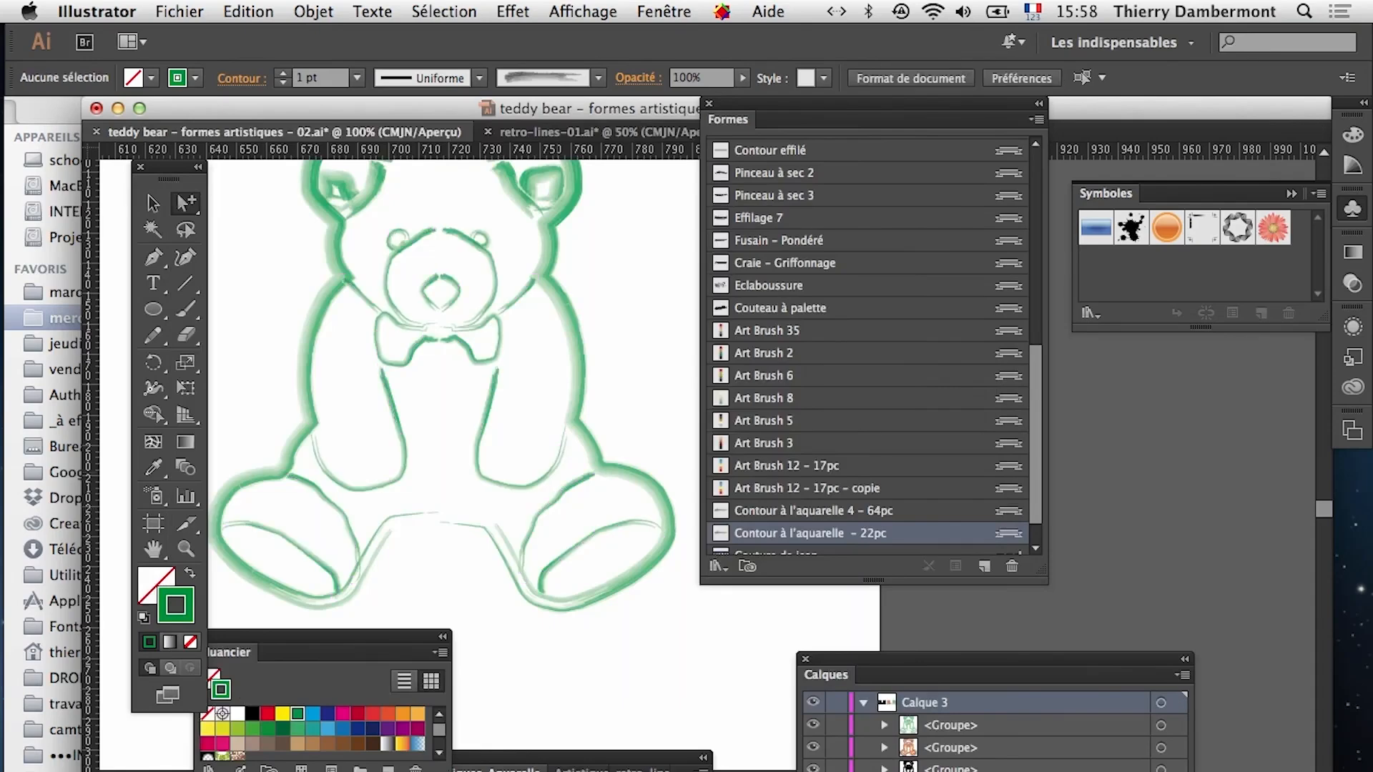
Examine the green bear's bare paths in outline display, and return to the preview display
key(super+minus)
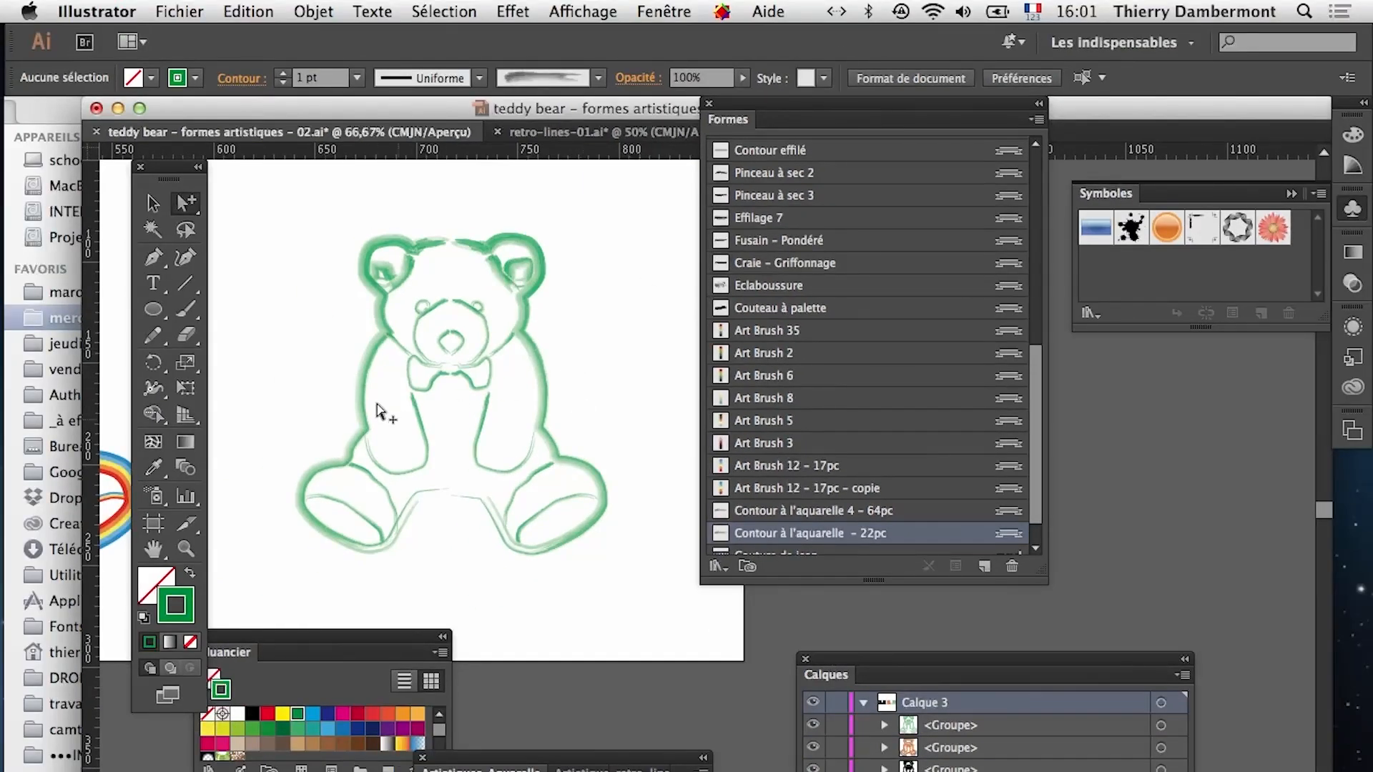
click(452, 397)
drag(606, 452, 424, 376)
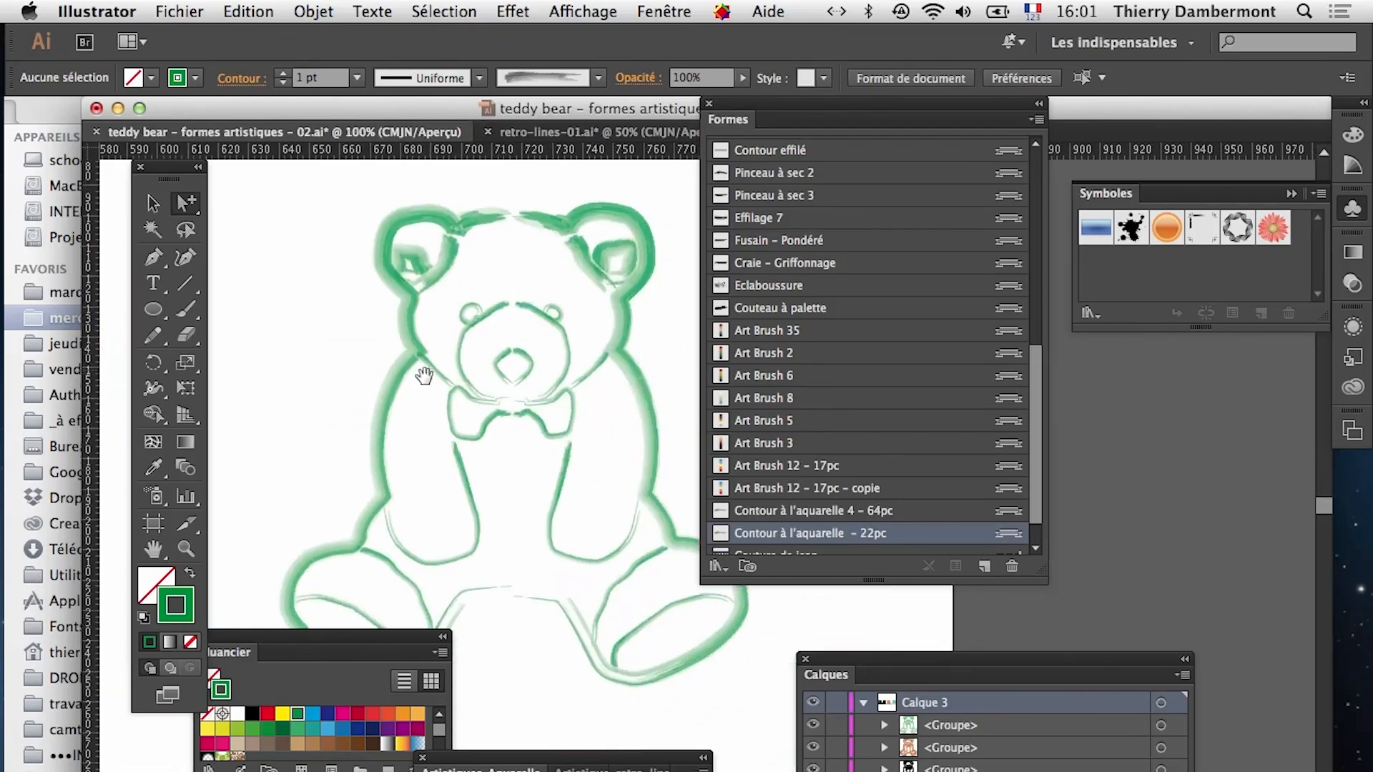
click(581, 12)
click(579, 39)
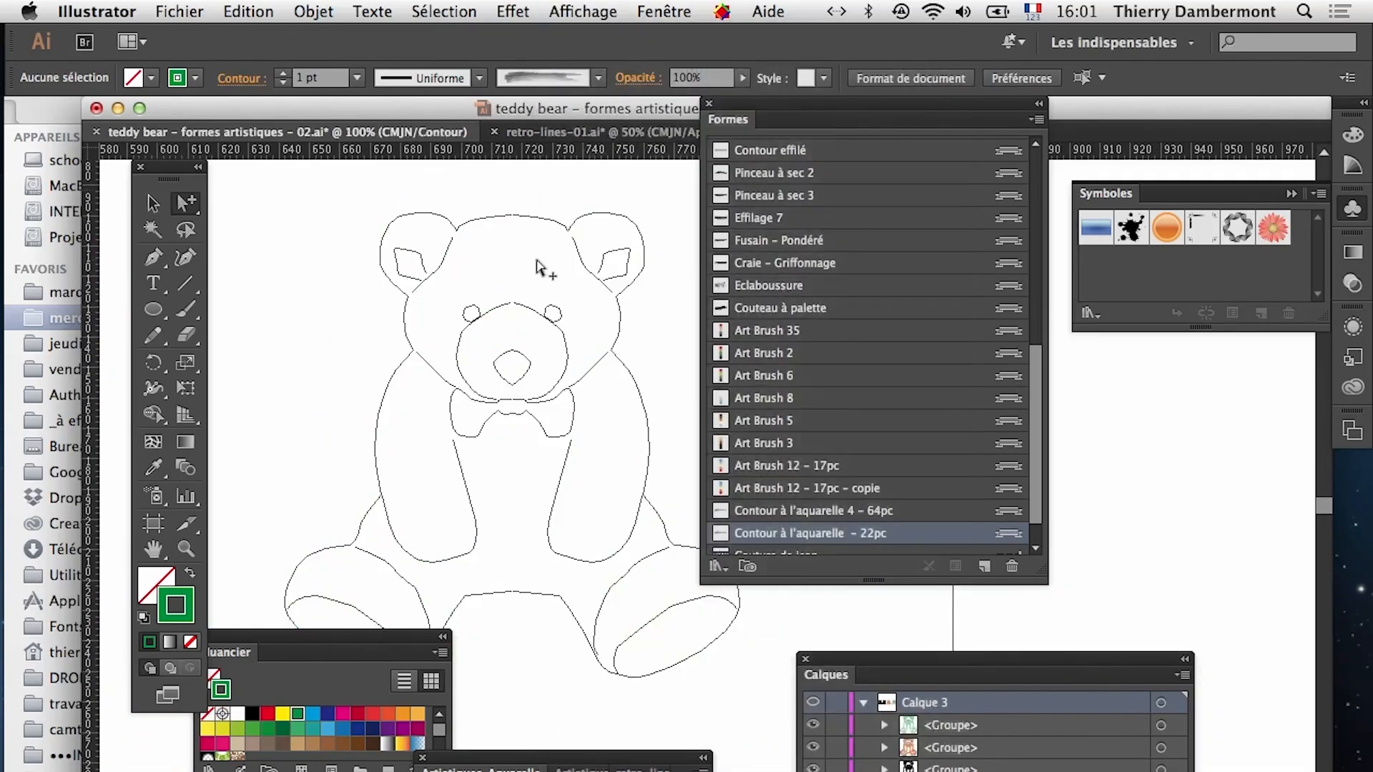
click(581, 12)
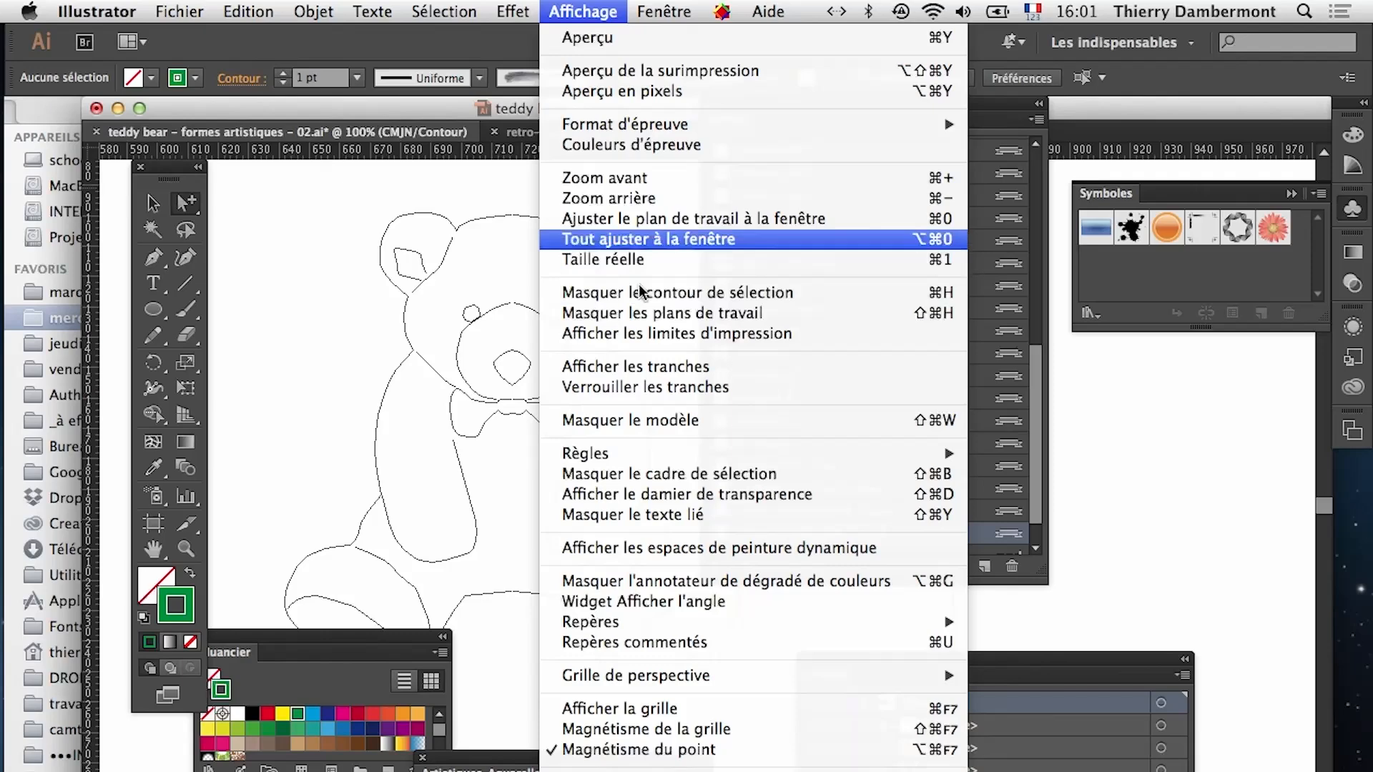
click(618, 39)
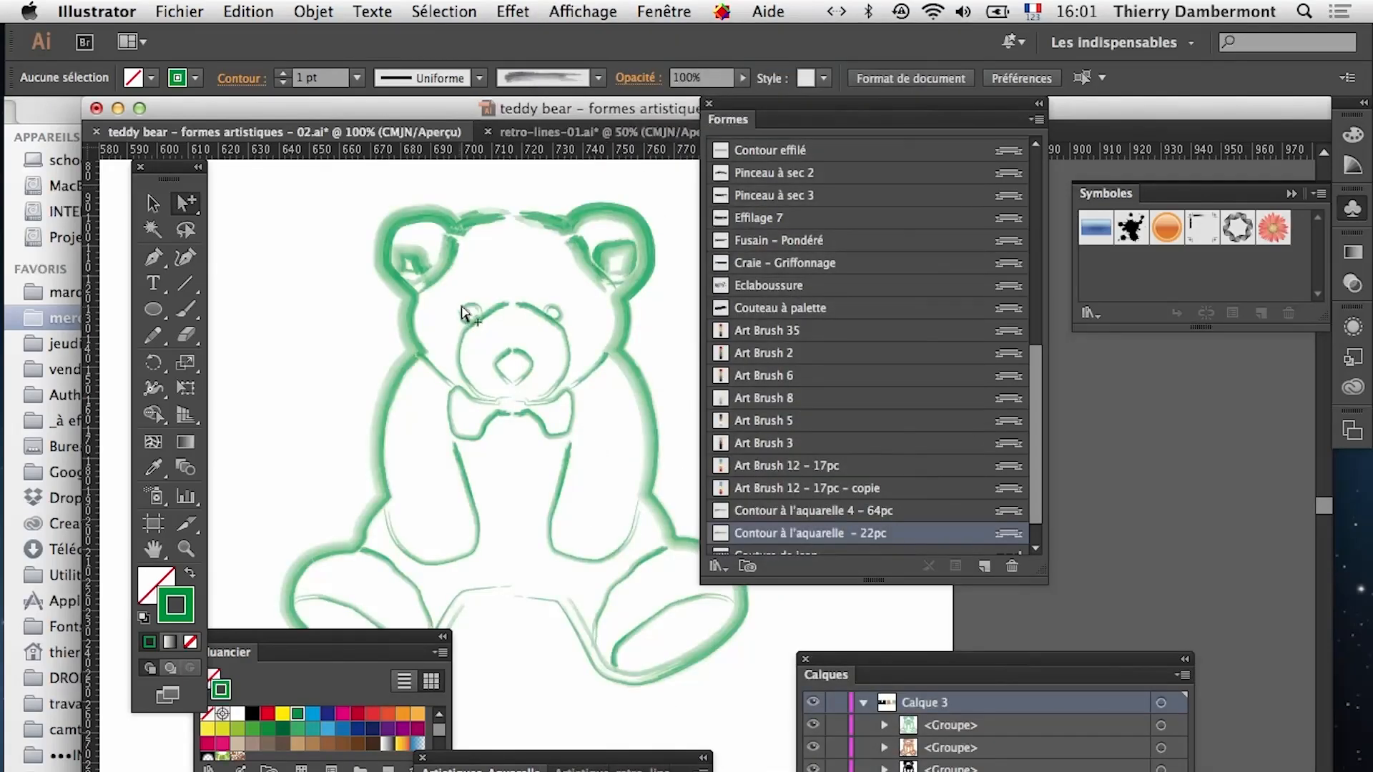
drag(566, 368, 561, 377)
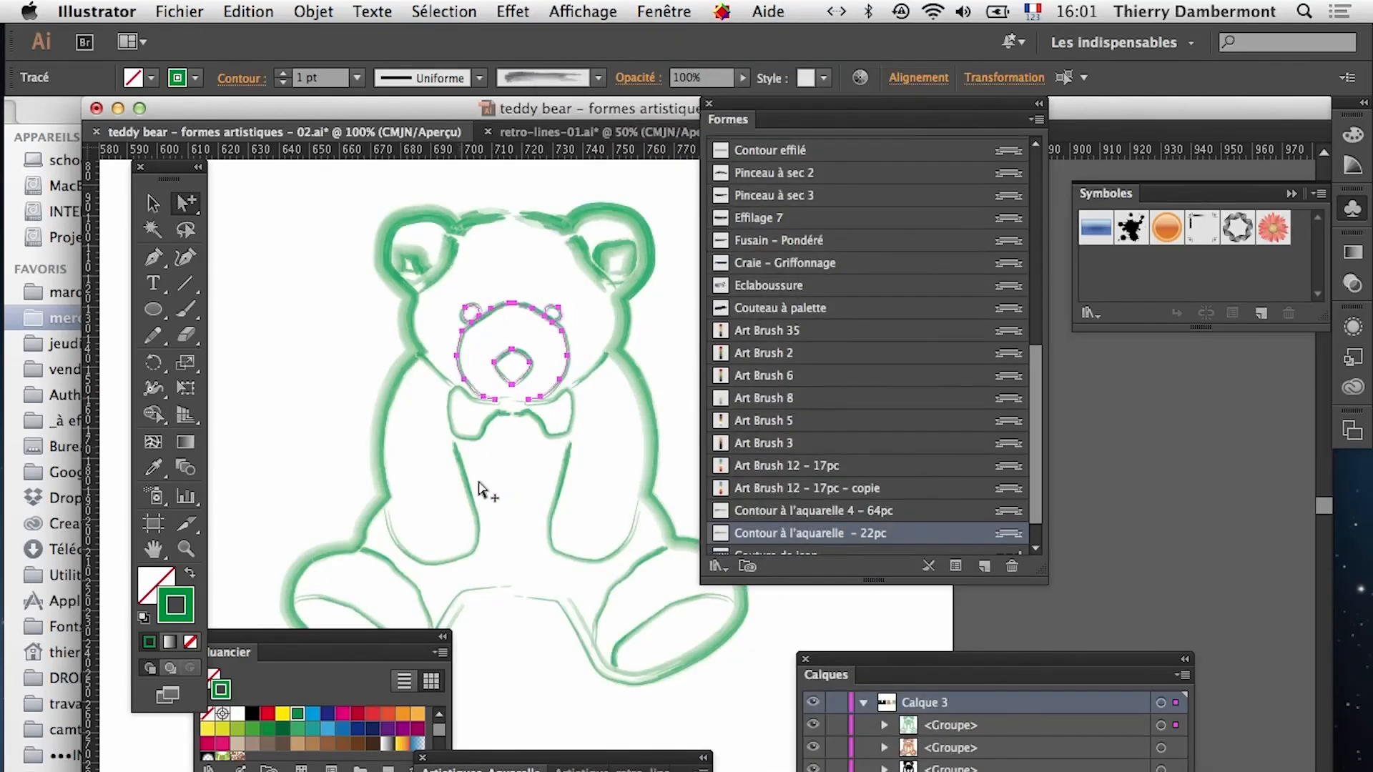
drag(576, 510, 562, 542)
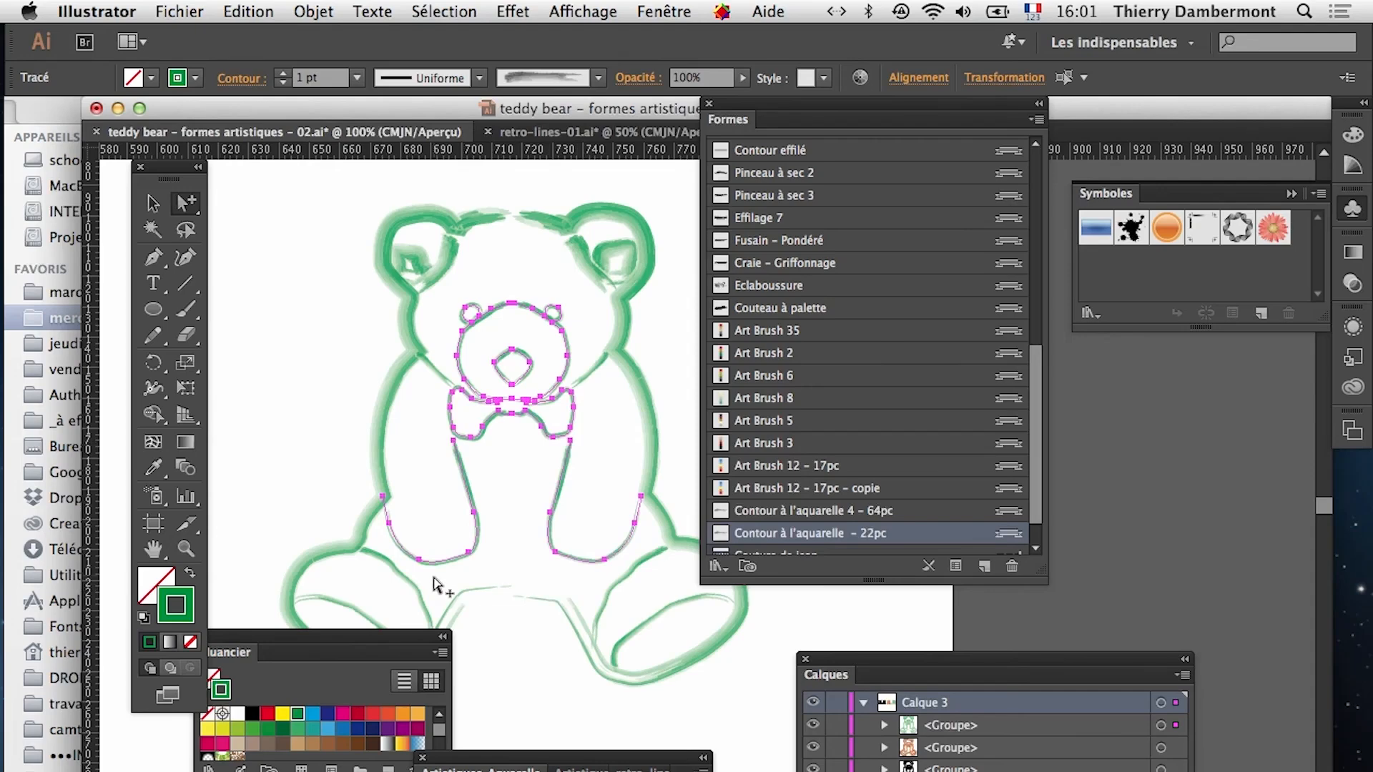
click(545, 279)
Recolour the strokes of the bear's muzzle and nose dark blue, with the colour swatches moved clear of the drawing and enlarged
click(529, 337)
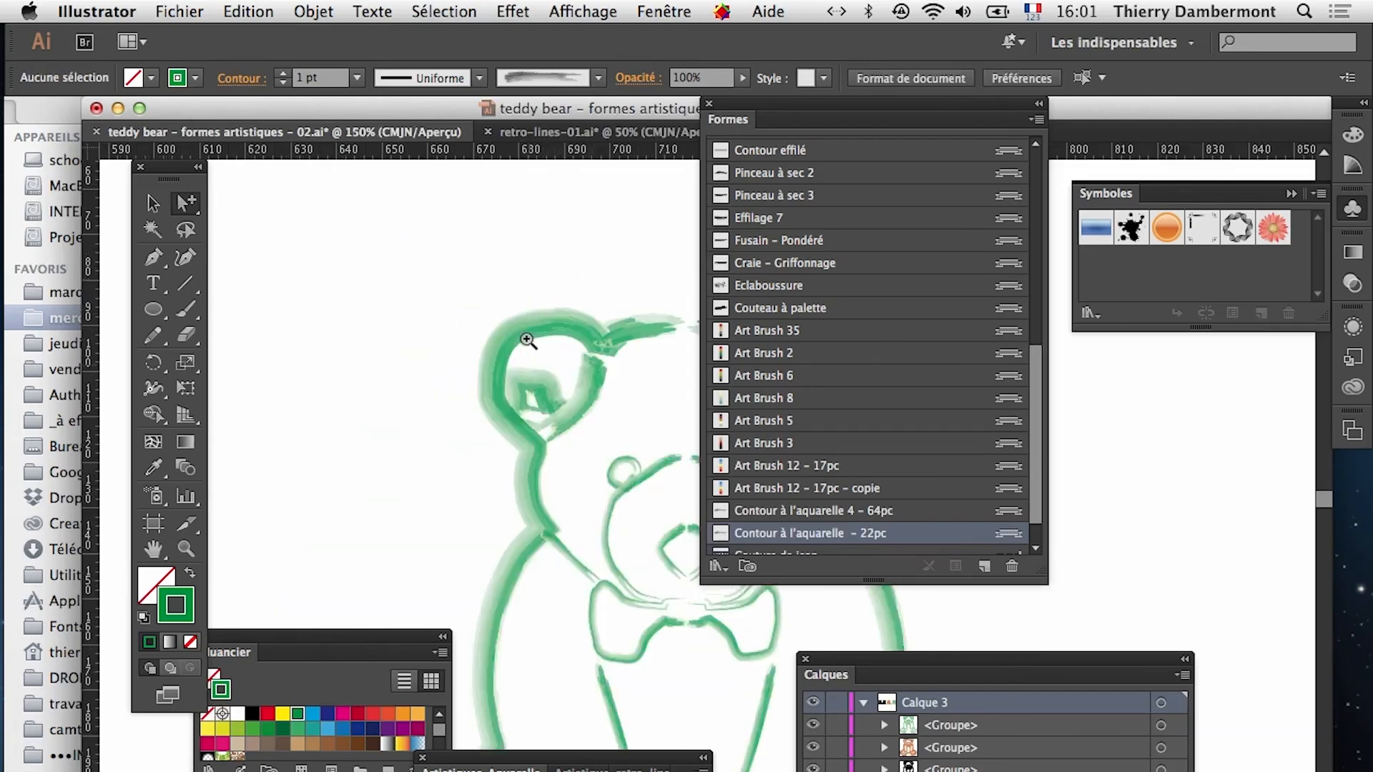
drag(642, 498, 392, 351)
click(419, 370)
drag(475, 414, 254, 336)
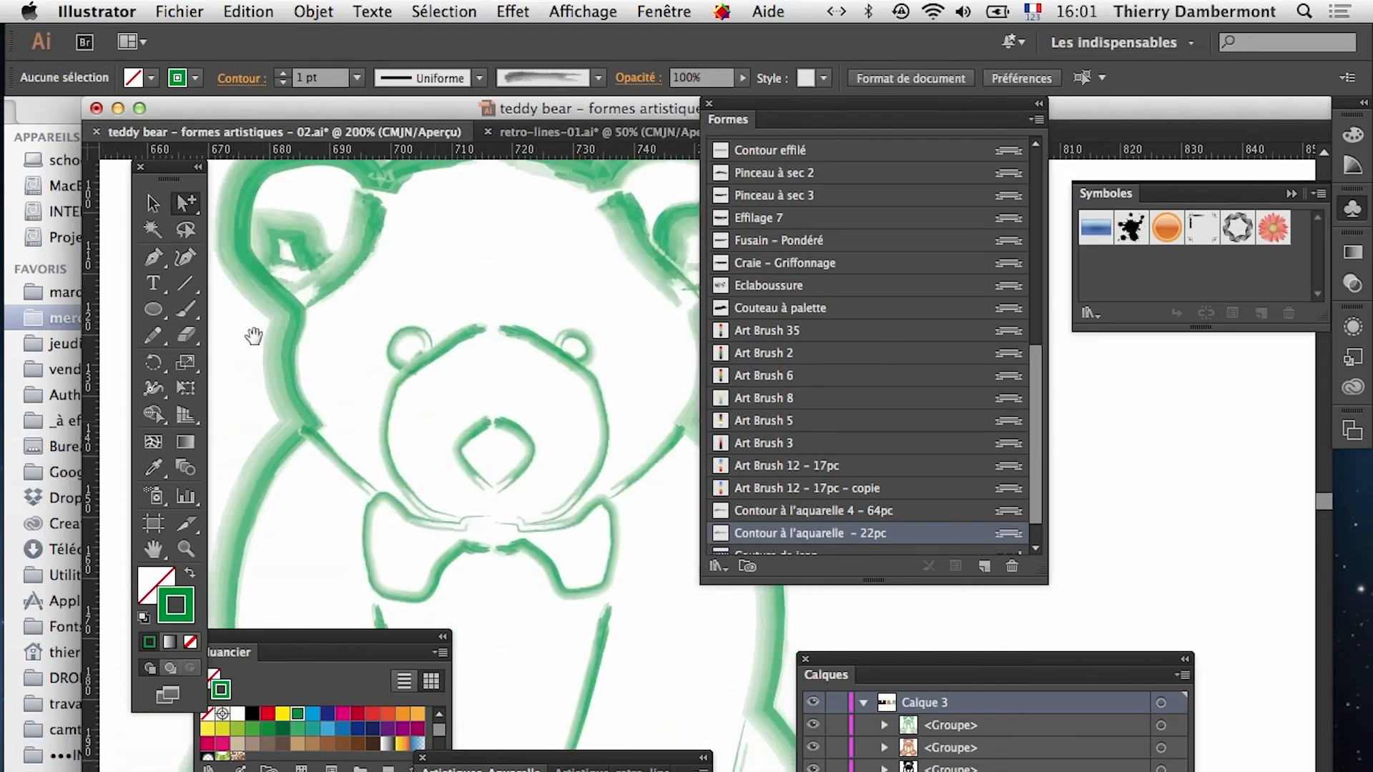
drag(581, 445, 612, 454)
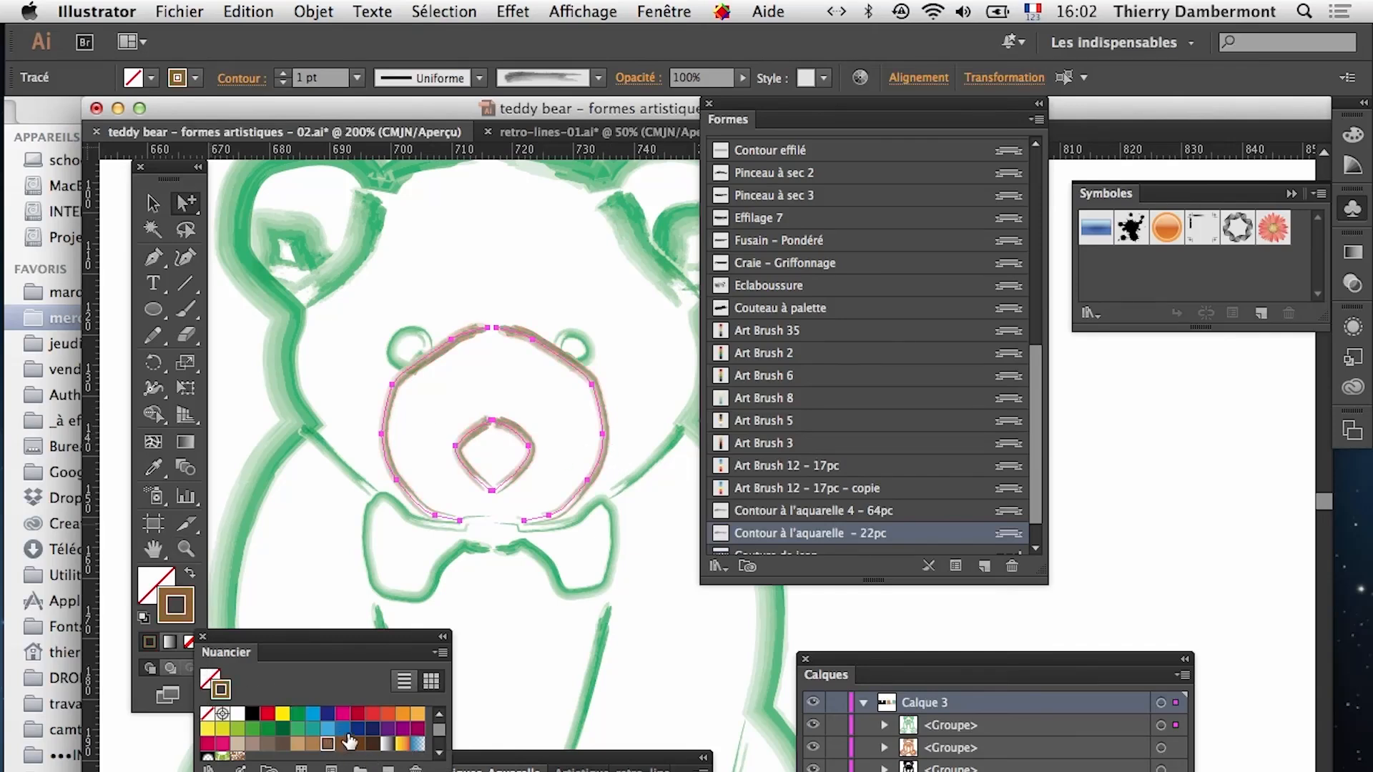
drag(374, 651, 1272, 446)
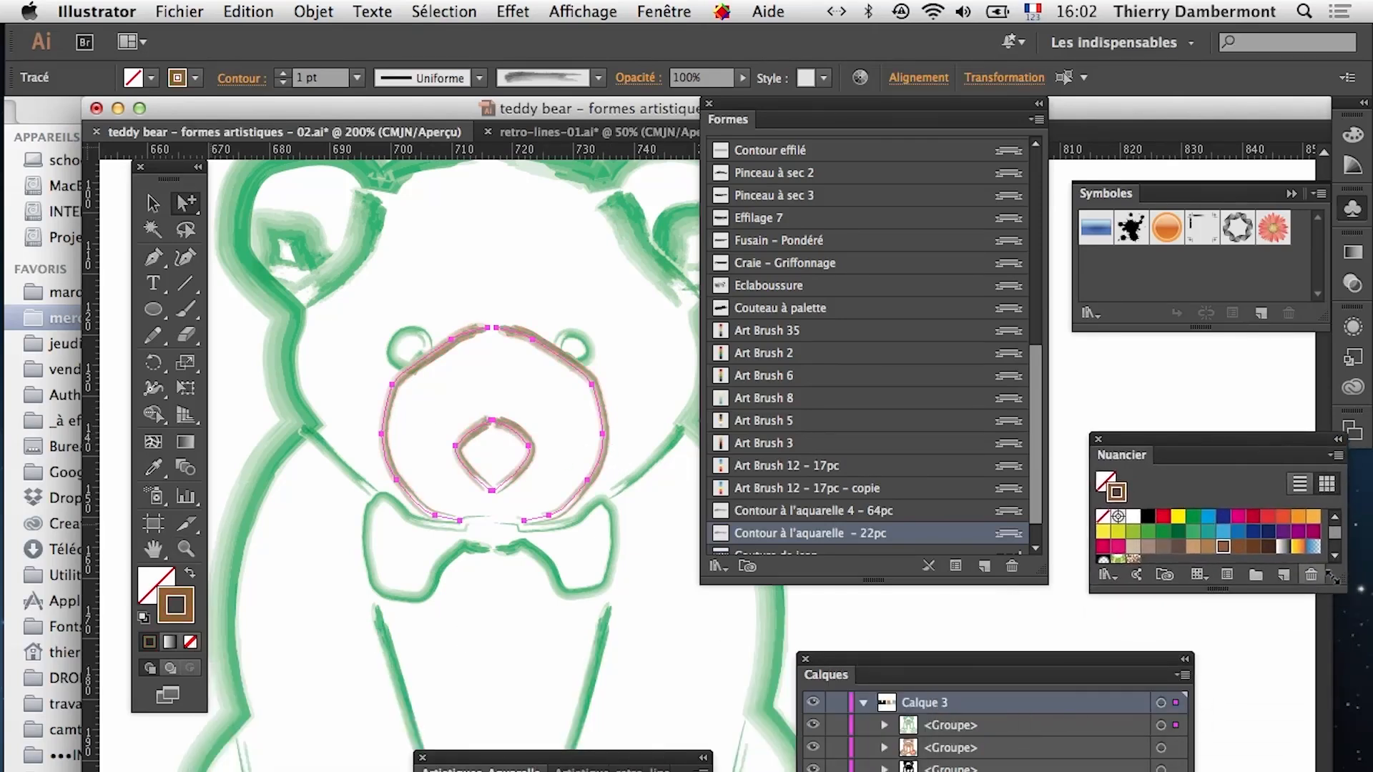
drag(1332, 577, 1343, 740)
click(1223, 517)
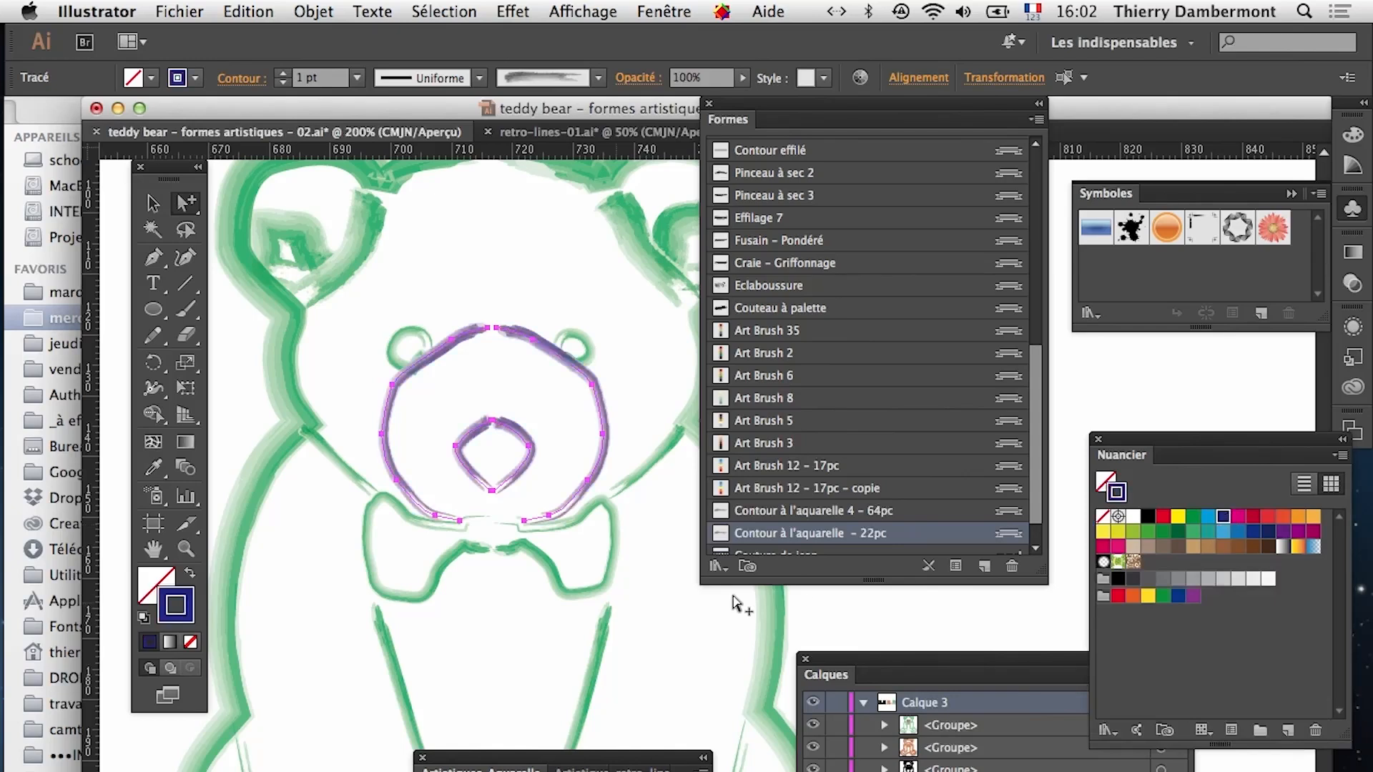
Recolour the strokes of both halves of the bow tie dark red and deselect
click(384, 544)
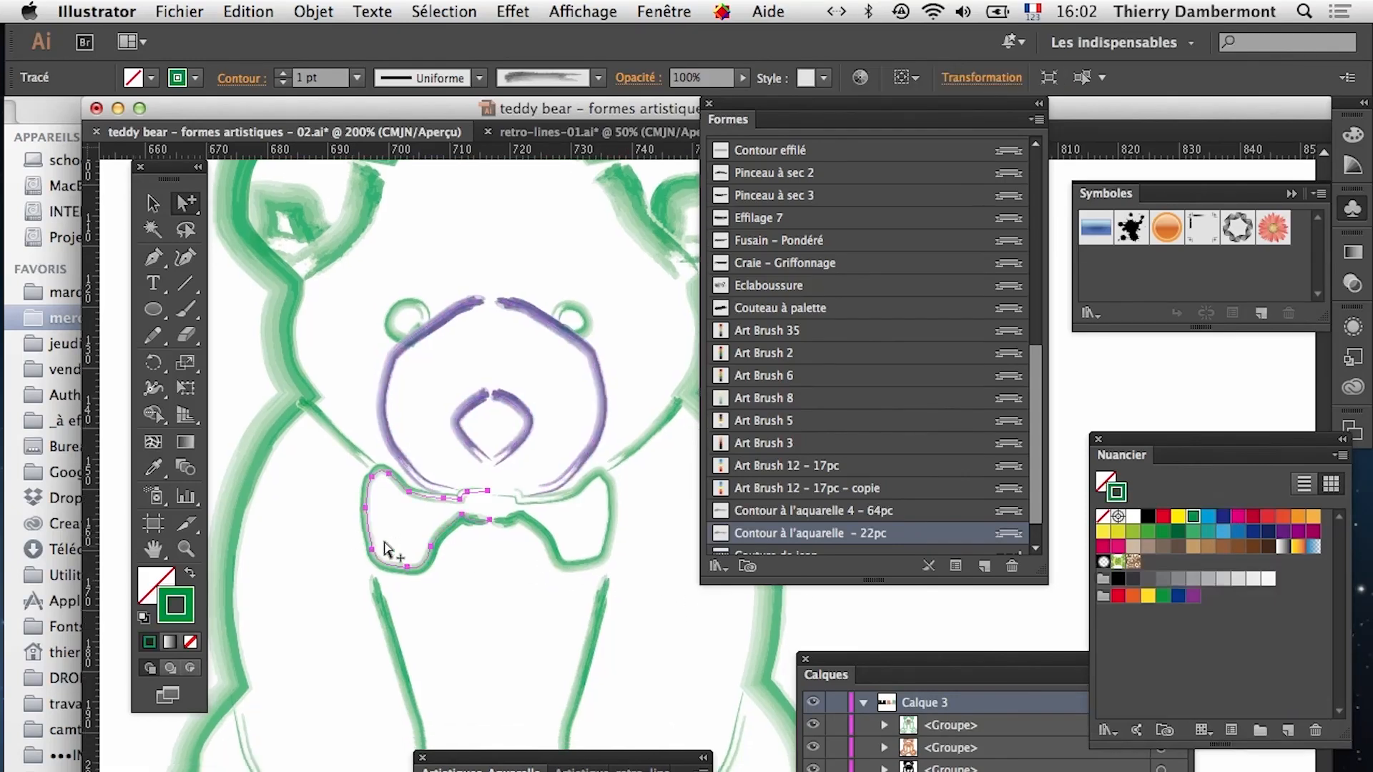
click(1252, 517)
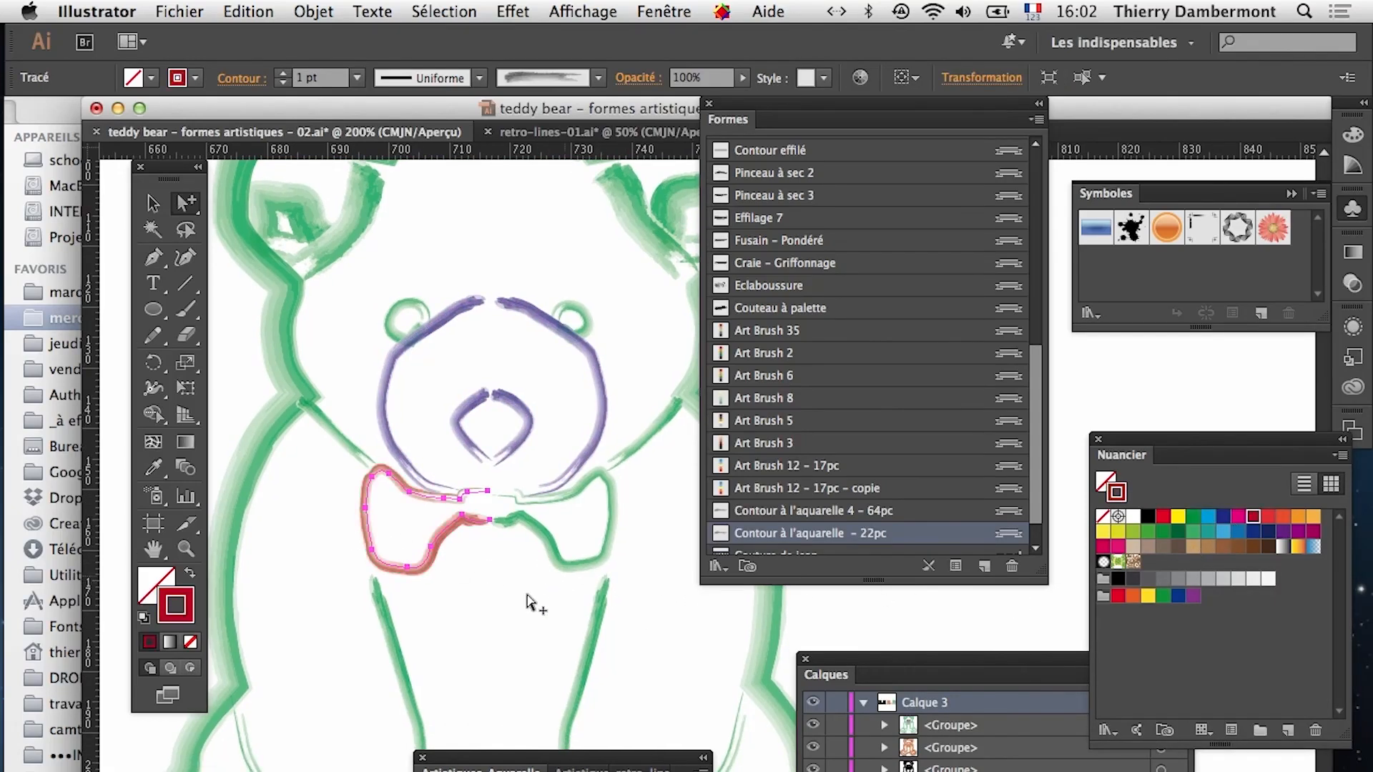
click(614, 544)
click(1253, 517)
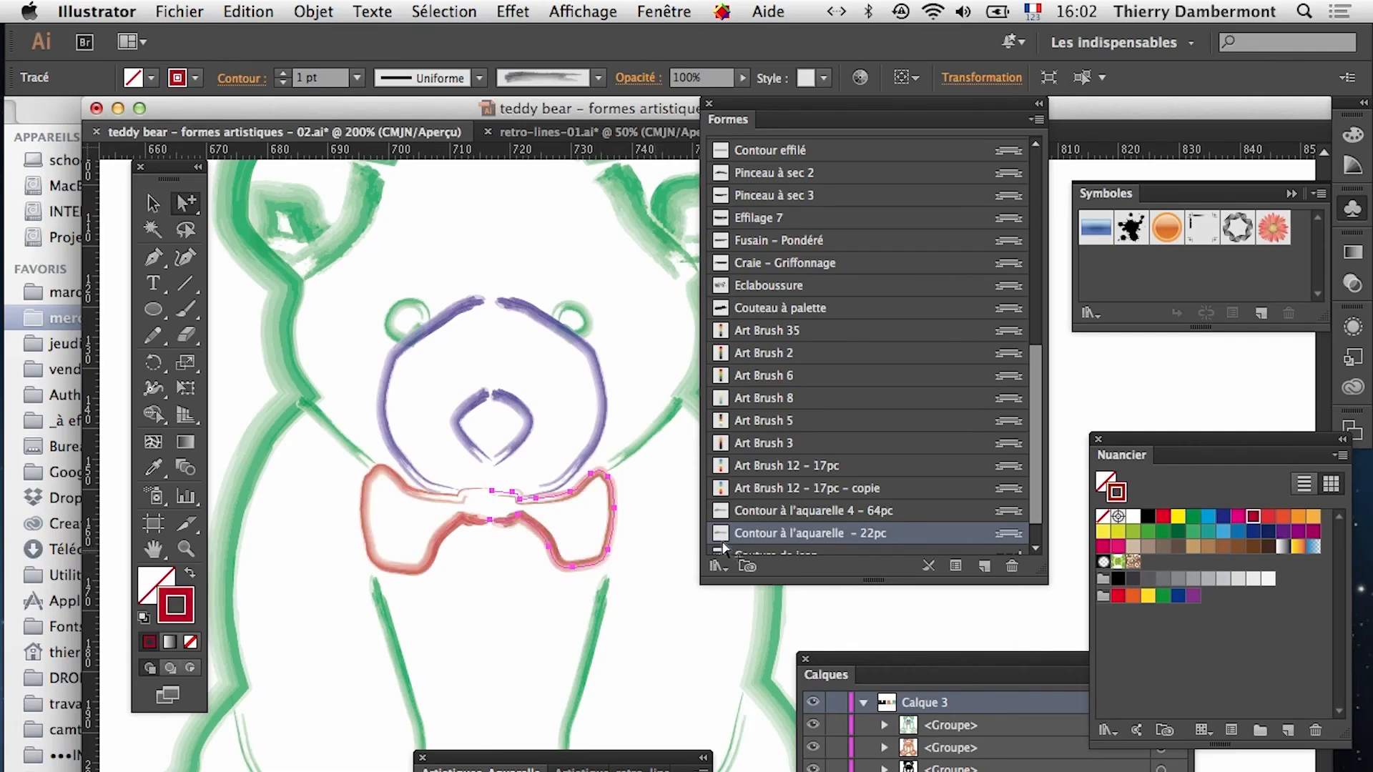
click(521, 591)
Select both of the bear's eye circles, undoing any accidental shift of their paths
mouse_move(522, 592)
mouse_down()
mouse_move(496, 592)
mouse_move(441, 387)
mouse_up()
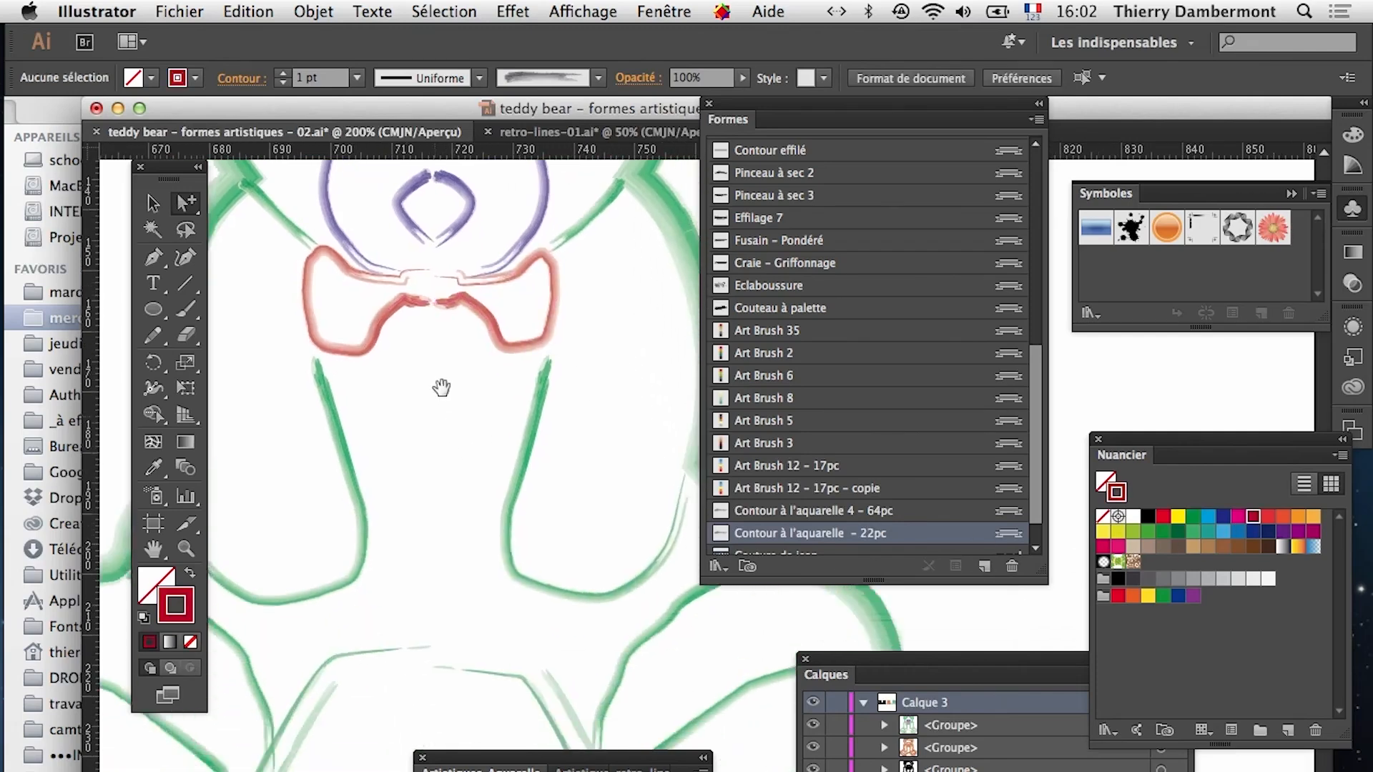
alt+click(307, 447)
drag(545, 530, 313, 604)
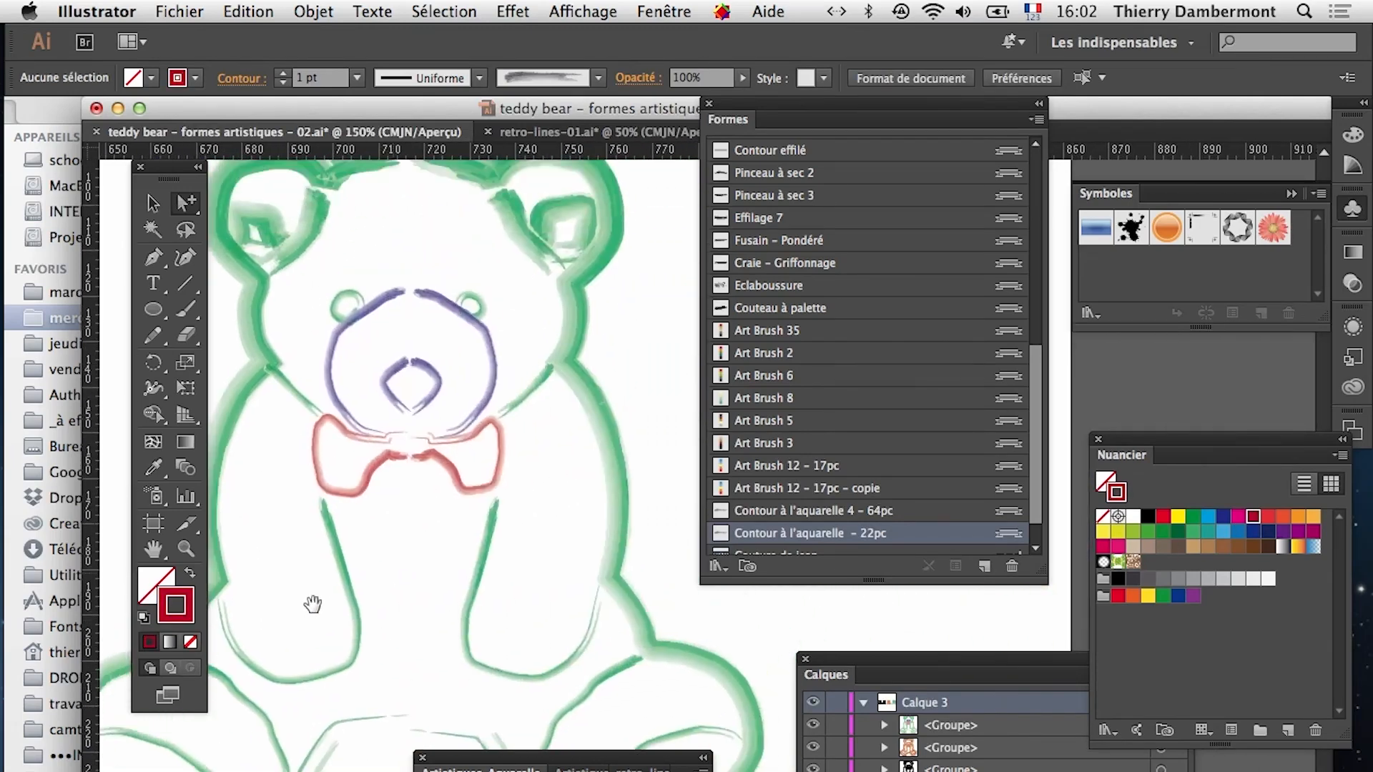
super+click(415, 309)
drag(596, 519, 411, 429)
click(417, 431)
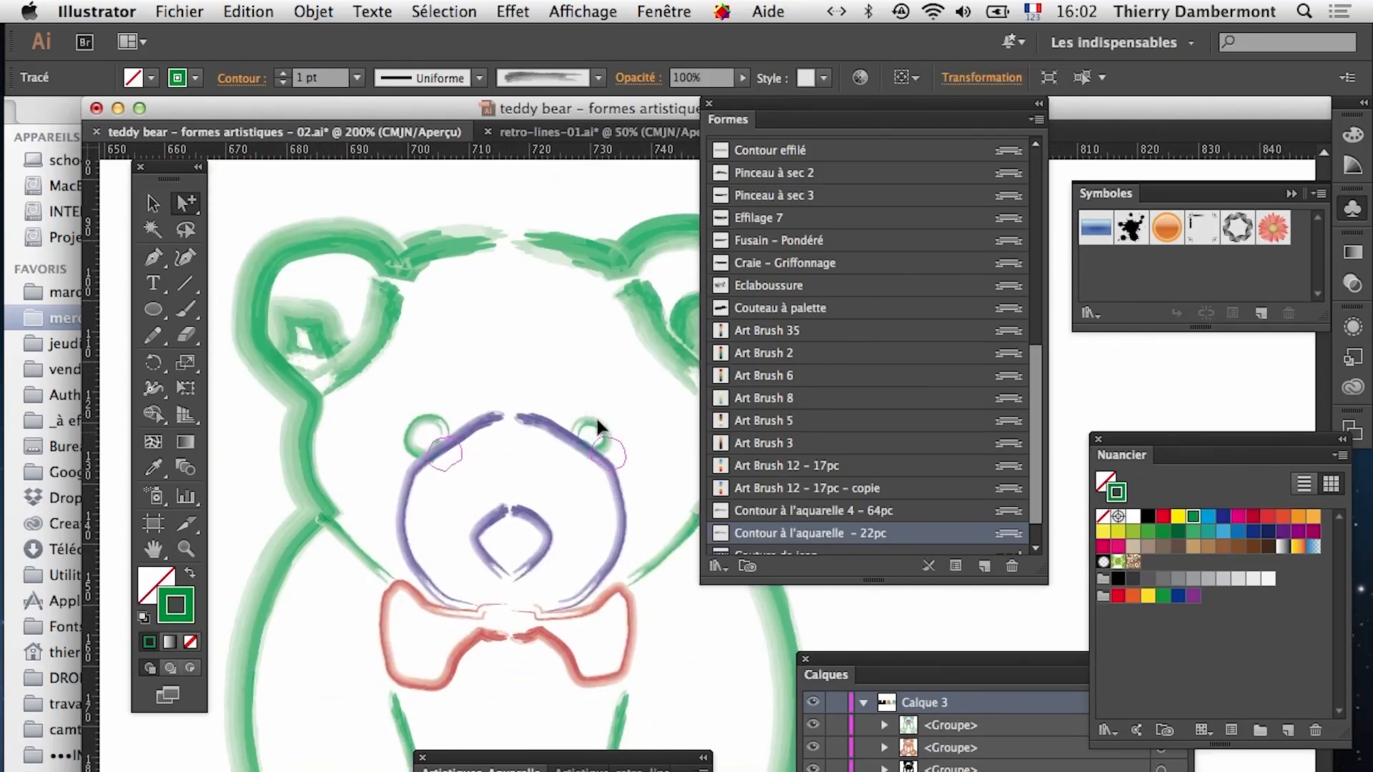
shift+click(605, 438)
key(super+z)
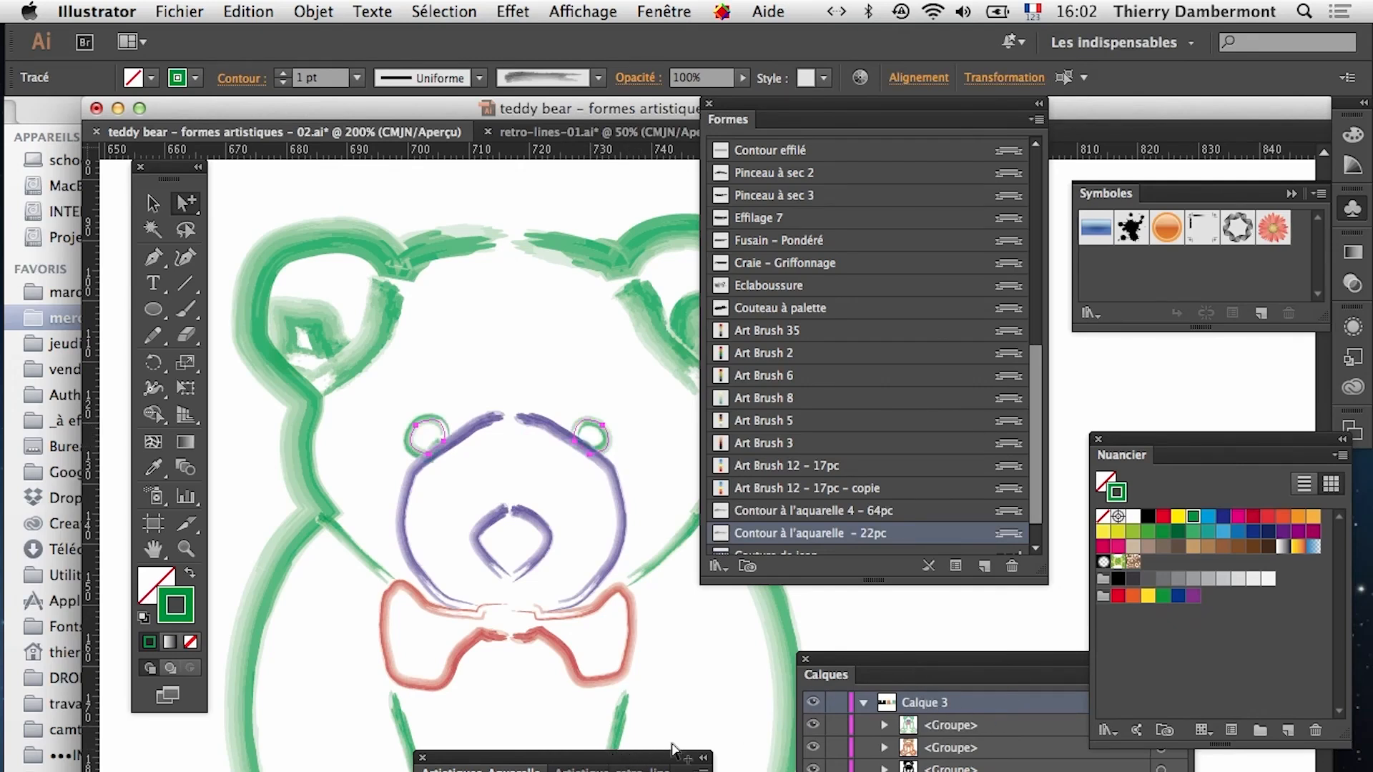
Try the calligraphic brushes Arrondi 15 pt and Arrondi 5 pt on the eyes
scroll(858, 233, up, 10)
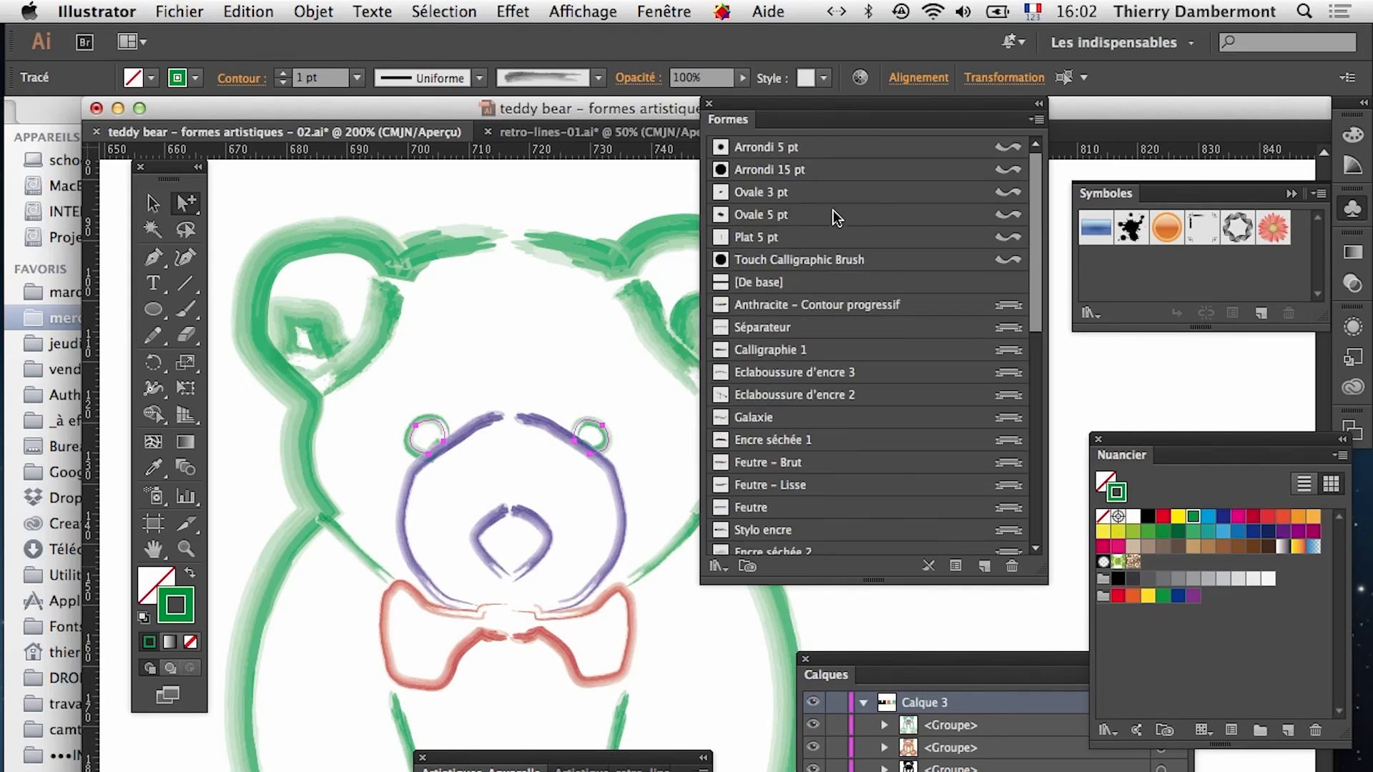
click(785, 171)
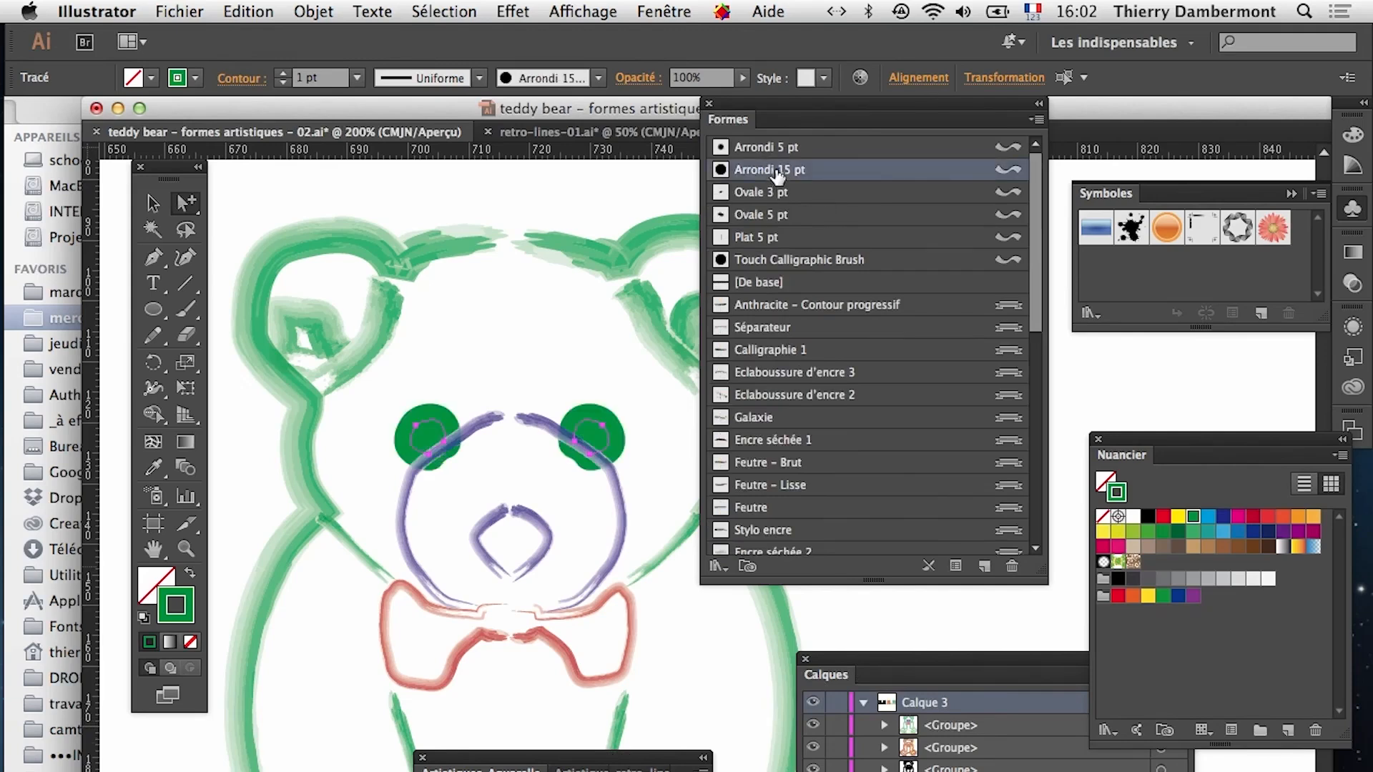
click(778, 150)
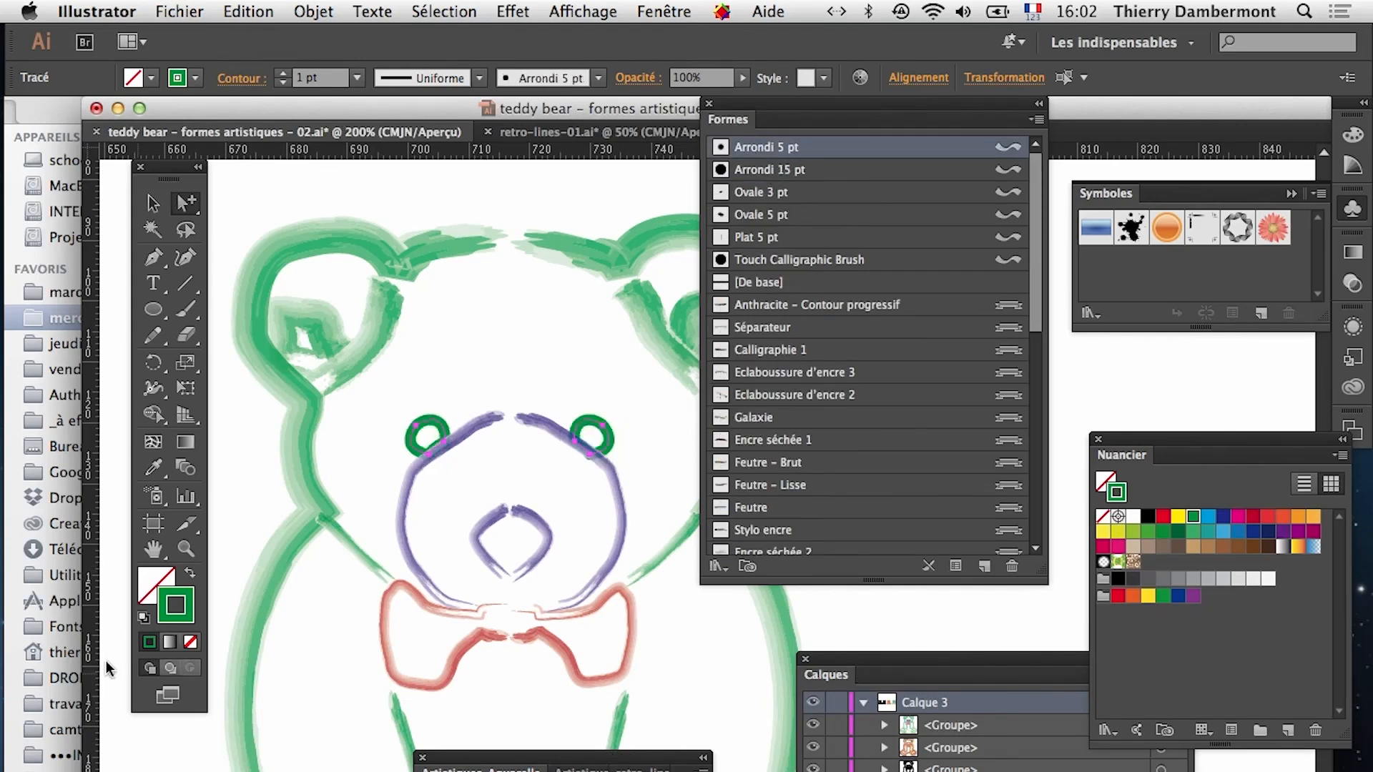
Remove the stroke from both eyes, fill them with 90% black and deselect
click(190, 641)
click(158, 607)
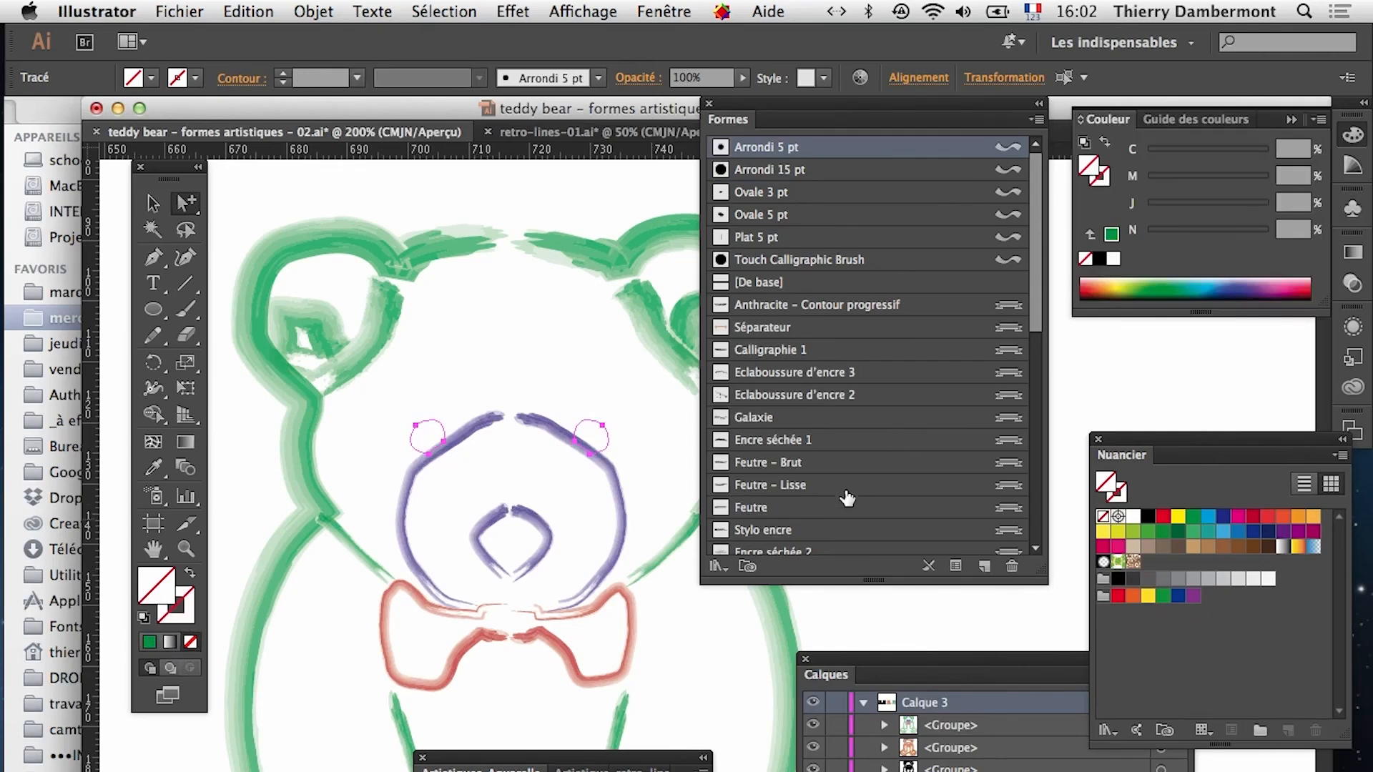
click(1148, 516)
click(542, 444)
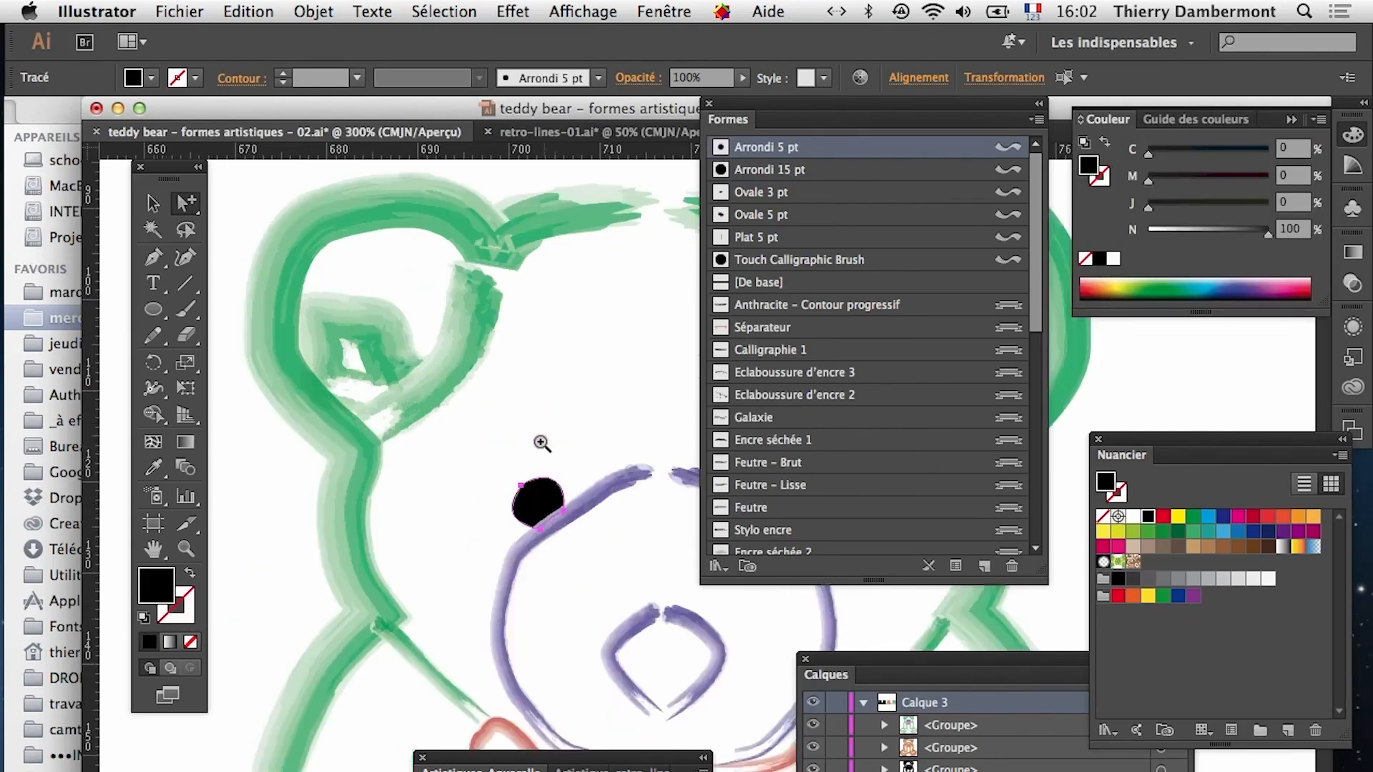
click(666, 629)
drag(654, 590, 424, 579)
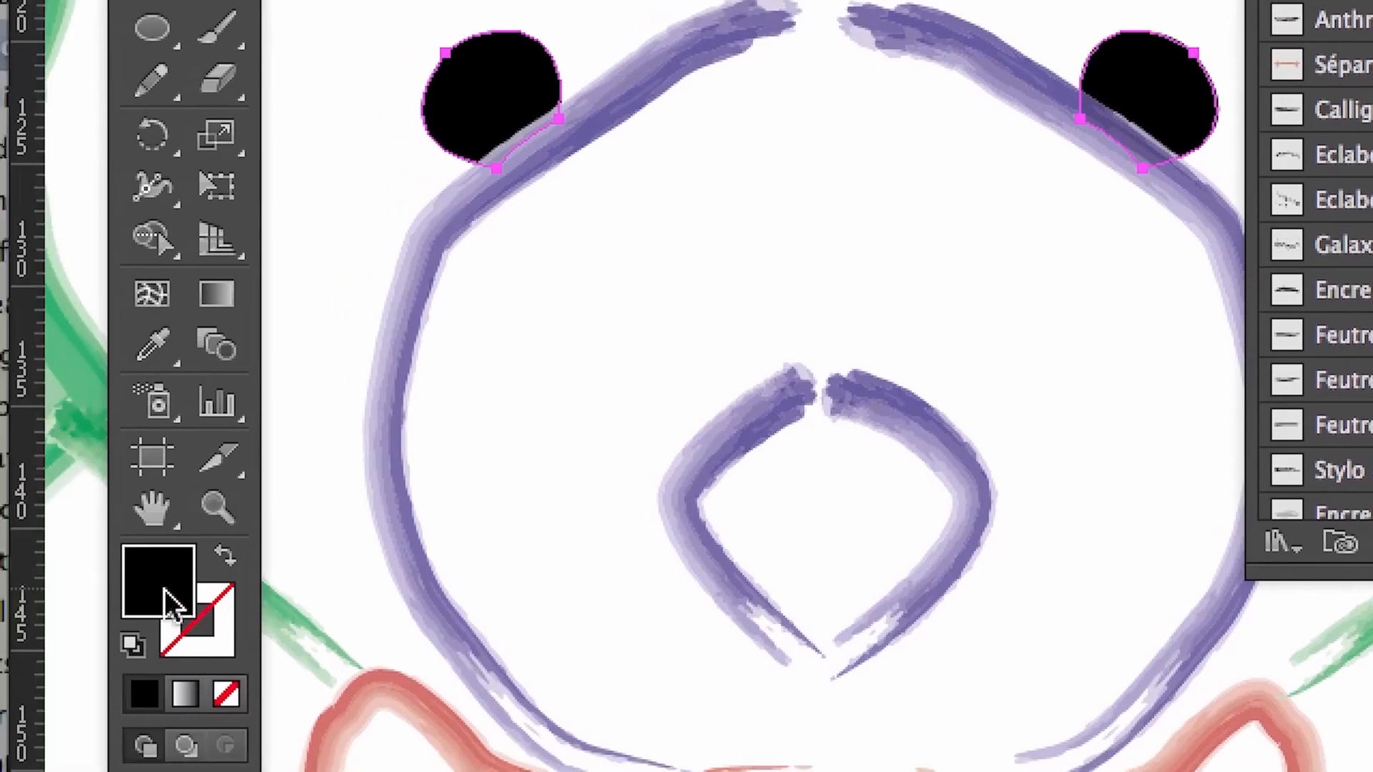
key(super)
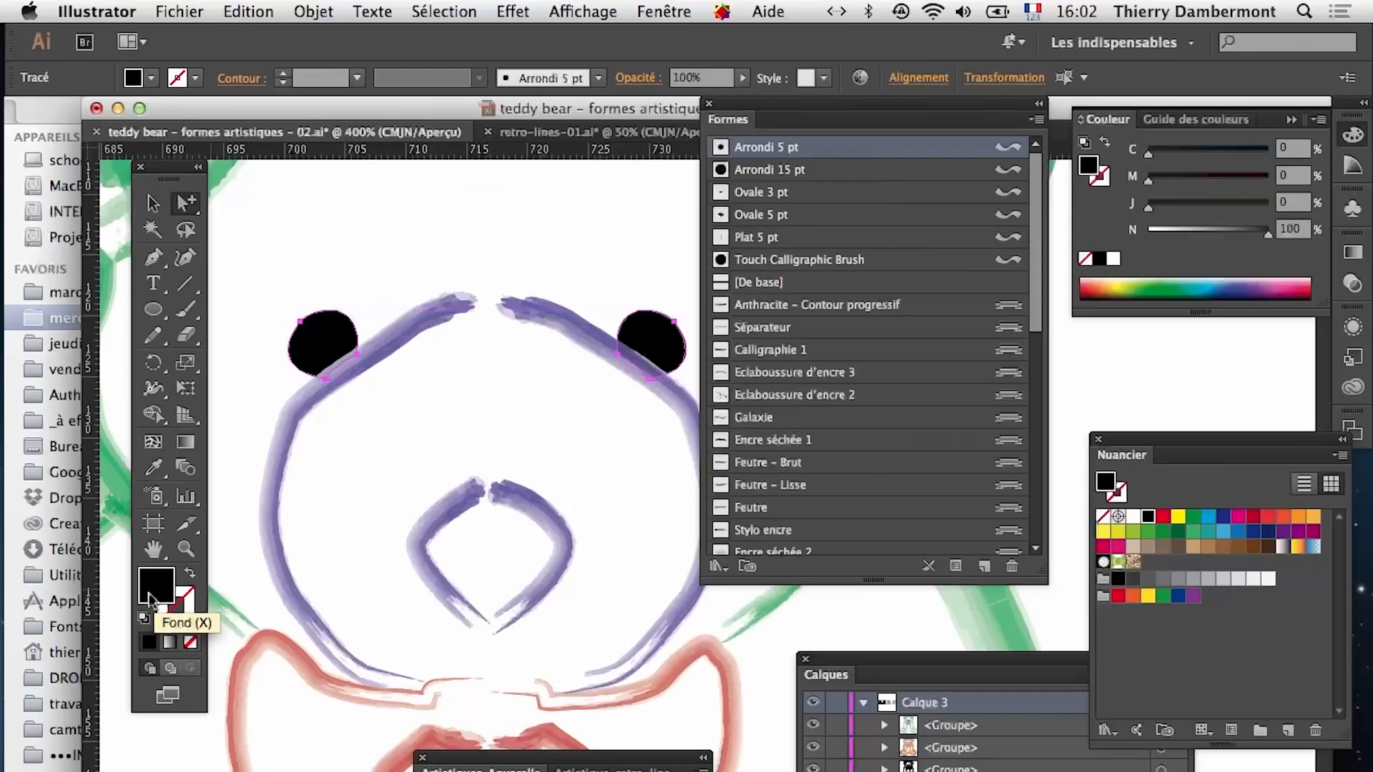
click(1132, 580)
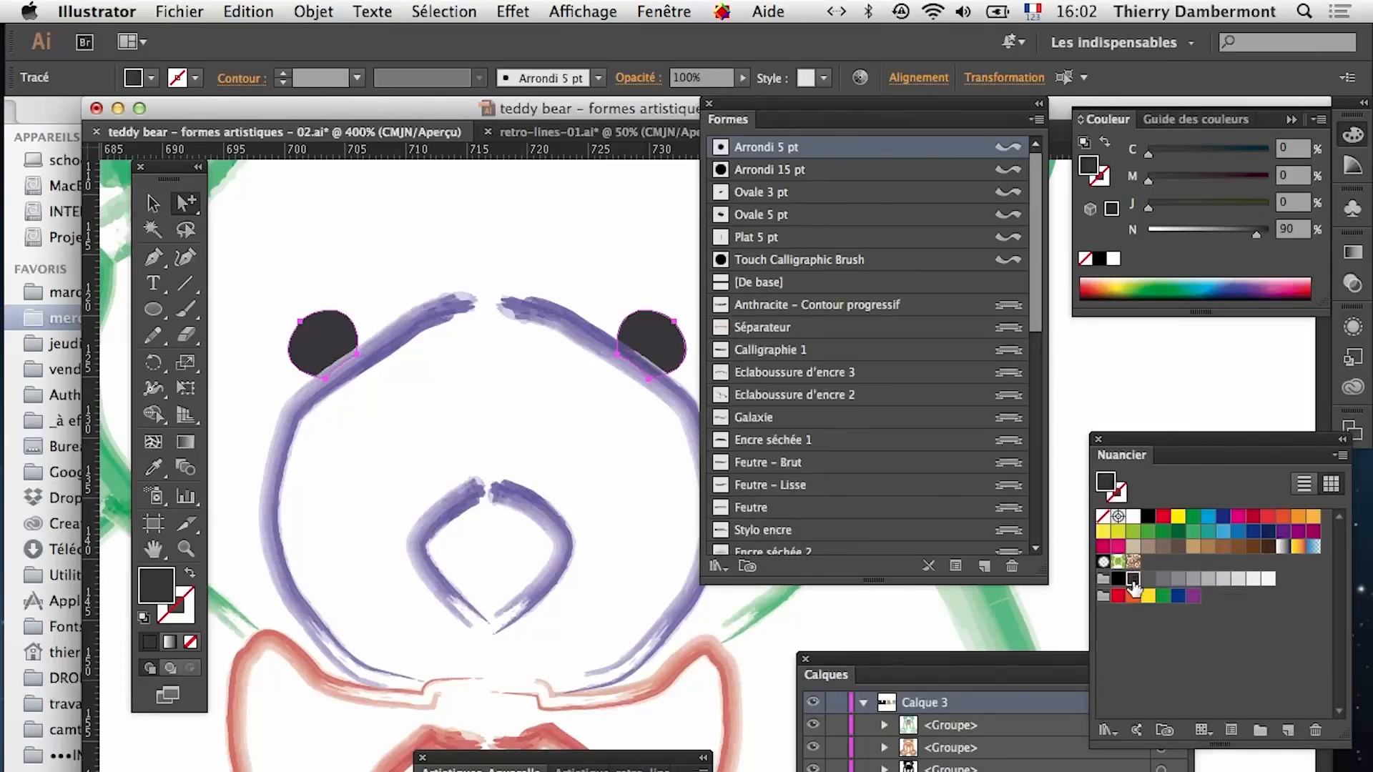
click(560, 221)
Select both halves of the nose and swap their stroke and fill to make a solid dark blue shape
alt+super+click(540, 493)
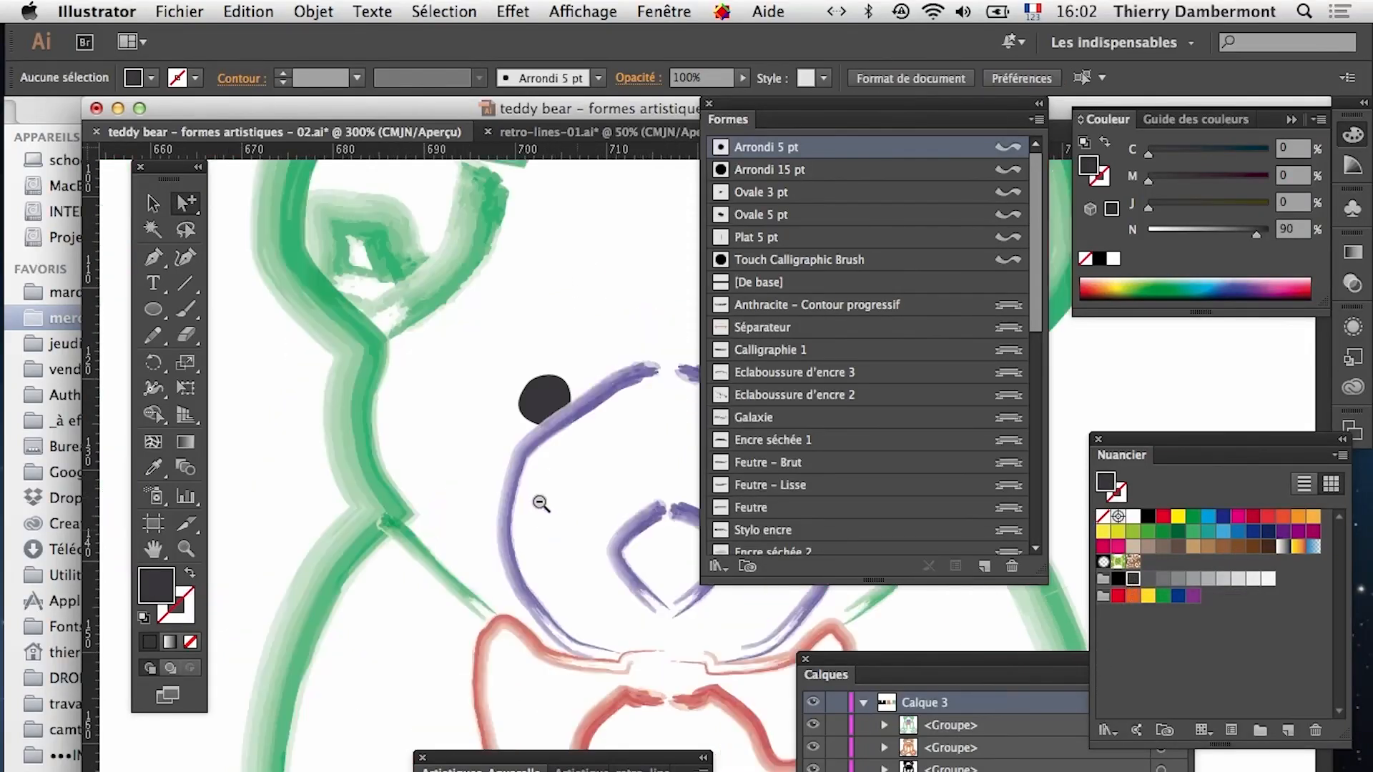
alt+super+click(581, 535)
alt+super+click(603, 569)
drag(633, 601, 361, 594)
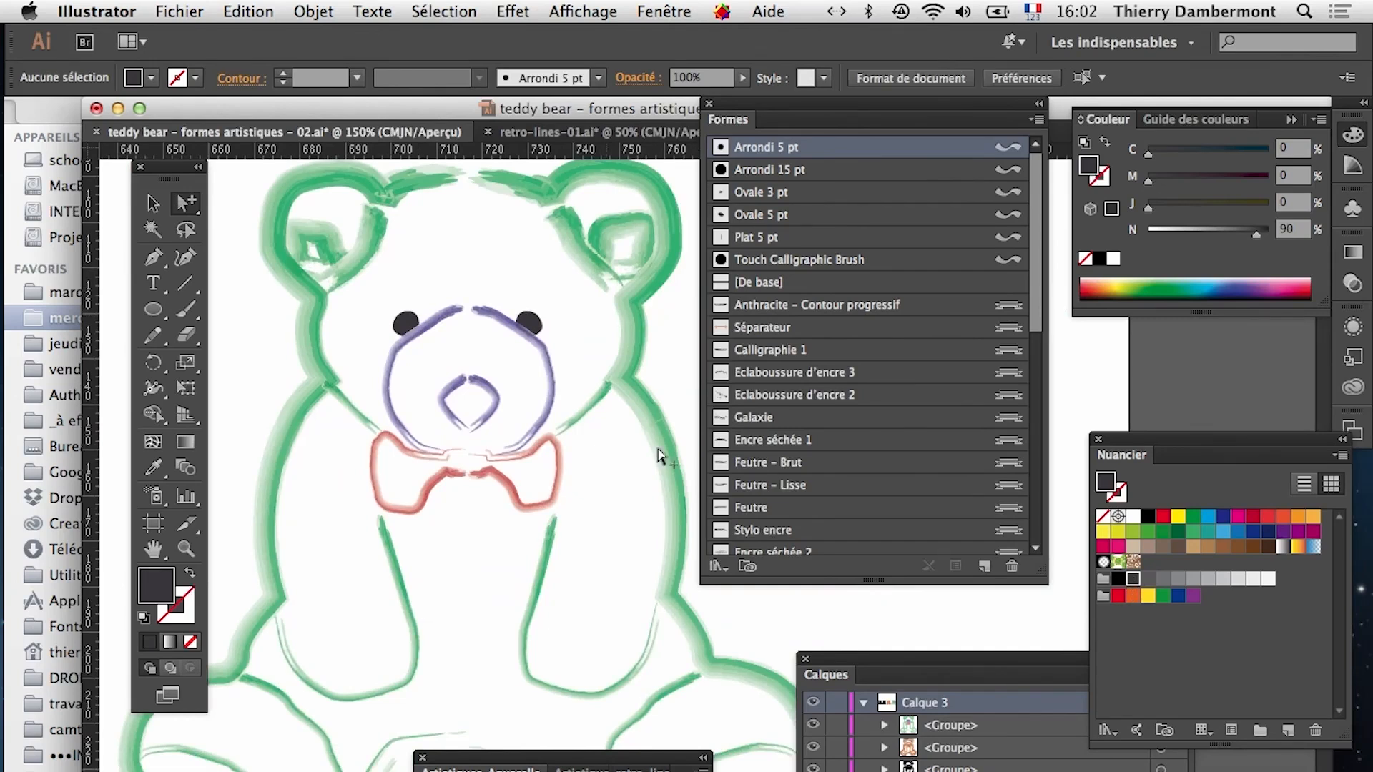
click(489, 403)
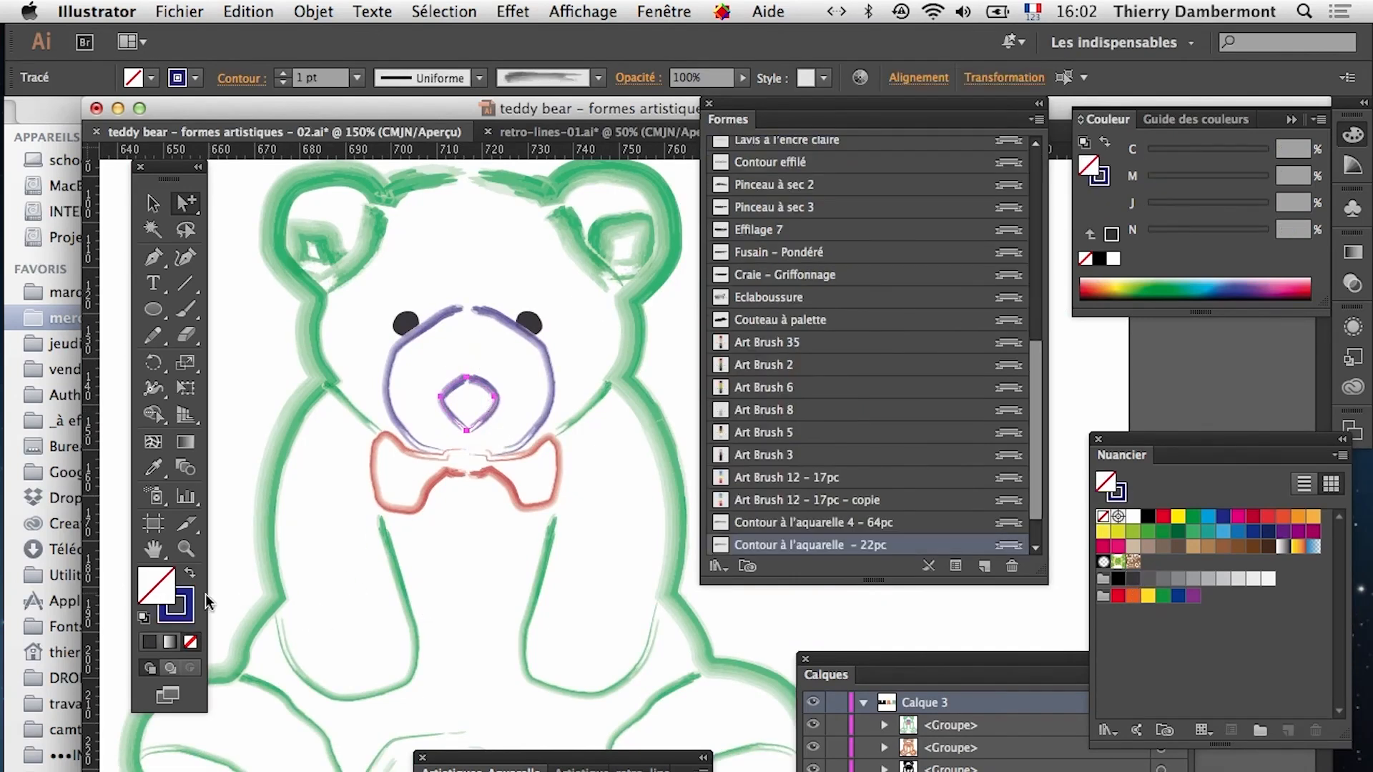
click(190, 576)
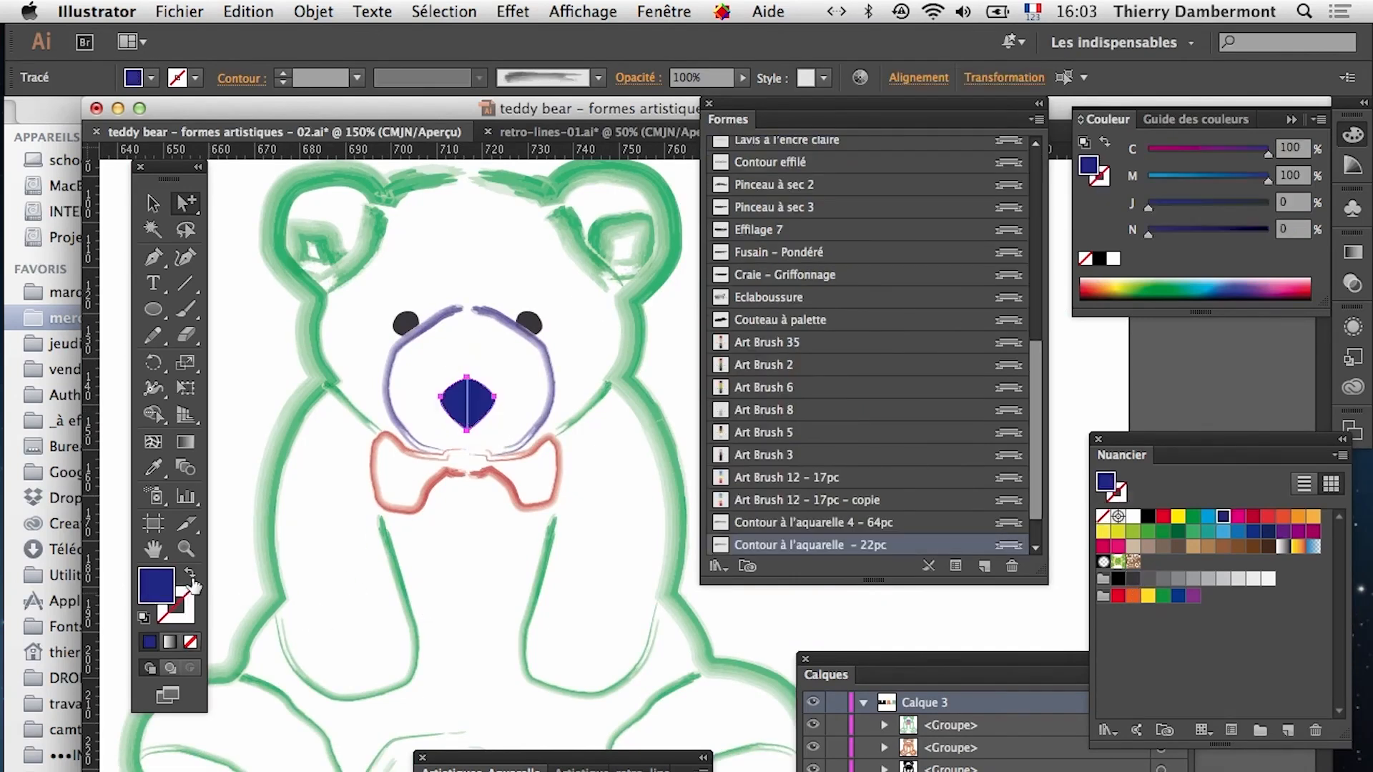
Draw a narrow vertical rectangle over the gap between the two nose halves, spanning the nose's full height
click(478, 299)
drag(499, 457, 273, 508)
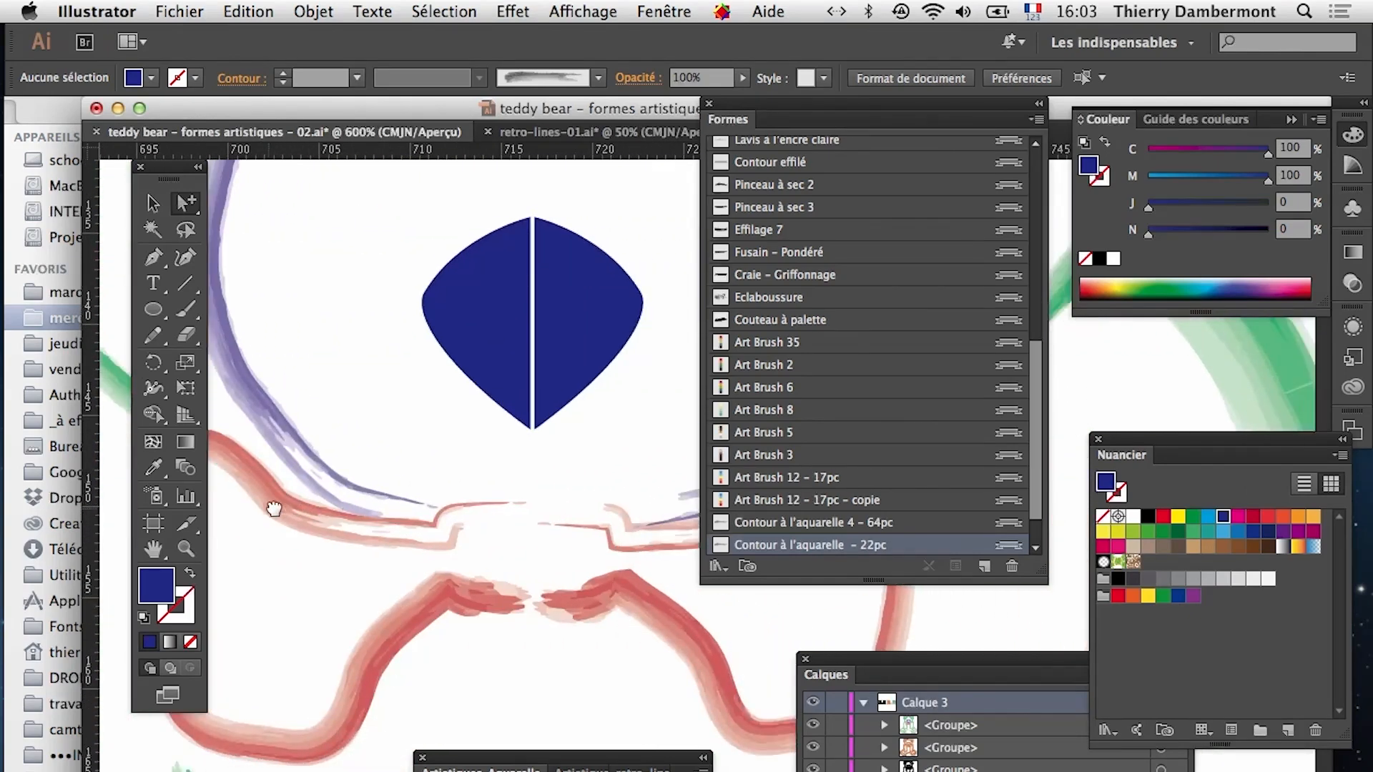
drag(616, 461, 550, 485)
drag(153, 309, 194, 310)
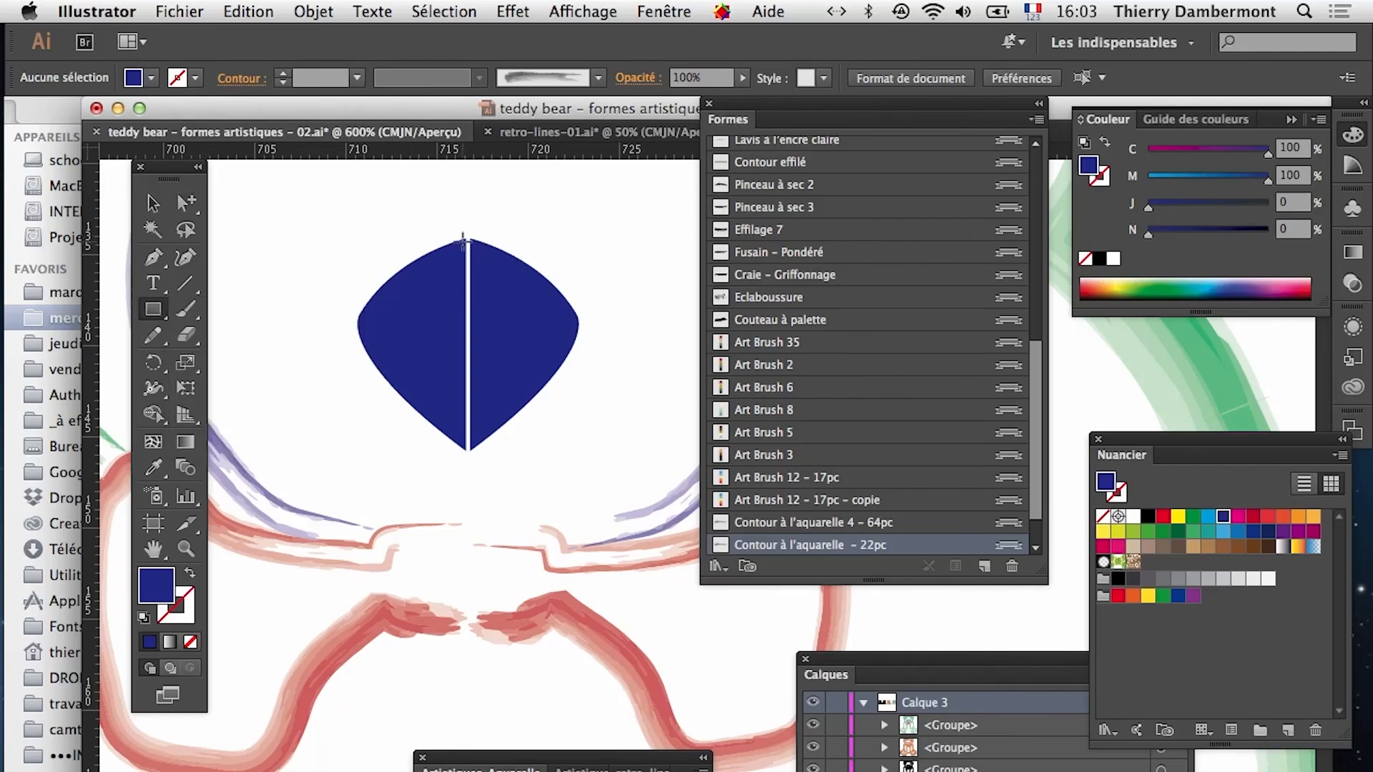
drag(463, 241, 472, 449)
Select the rectangle with both nose halves, unite them into one shape with Pathfinder, and deselect
click(153, 203)
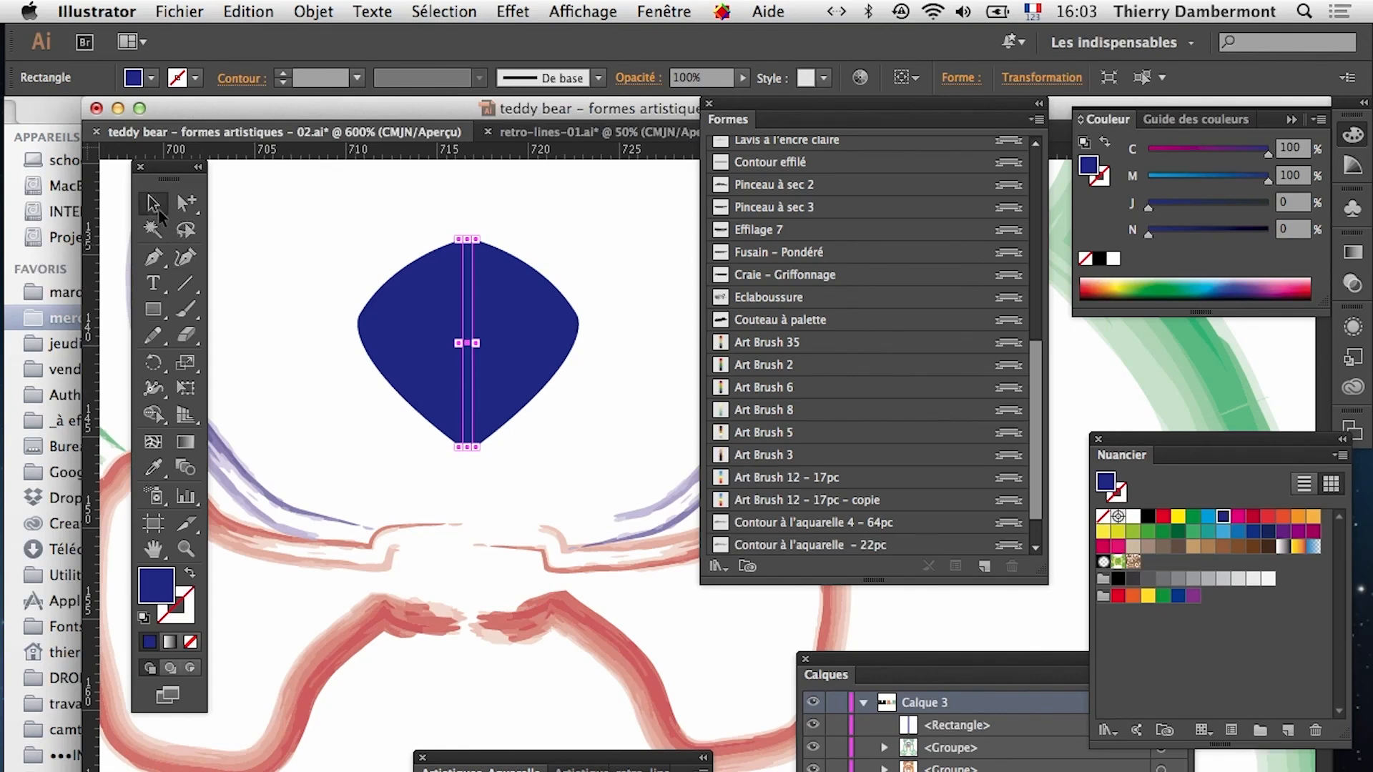
mouse_move(480, 311)
mouse_down()
mouse_move(368, 236)
mouse_move(291, 245)
mouse_move(539, 306)
mouse_move(562, 379)
mouse_up()
click(186, 203)
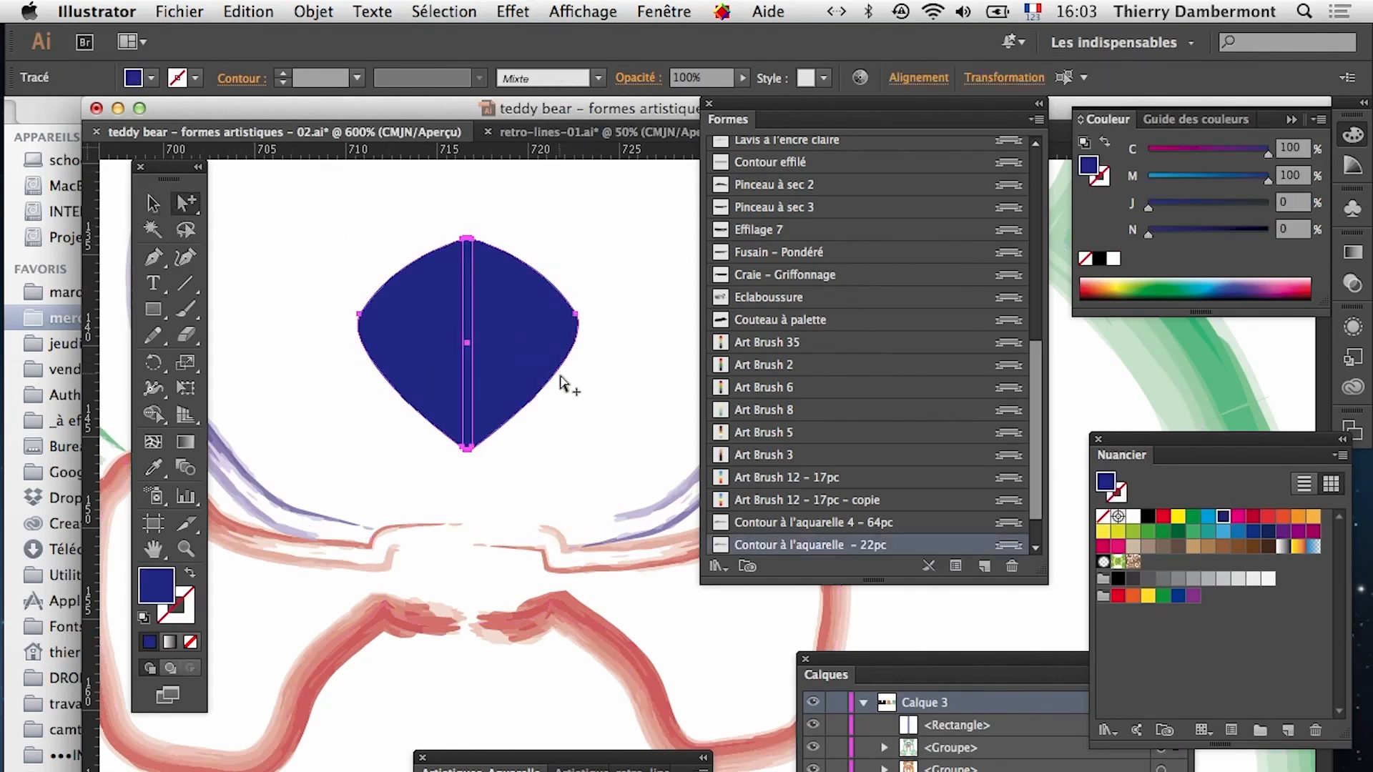
click(637, 14)
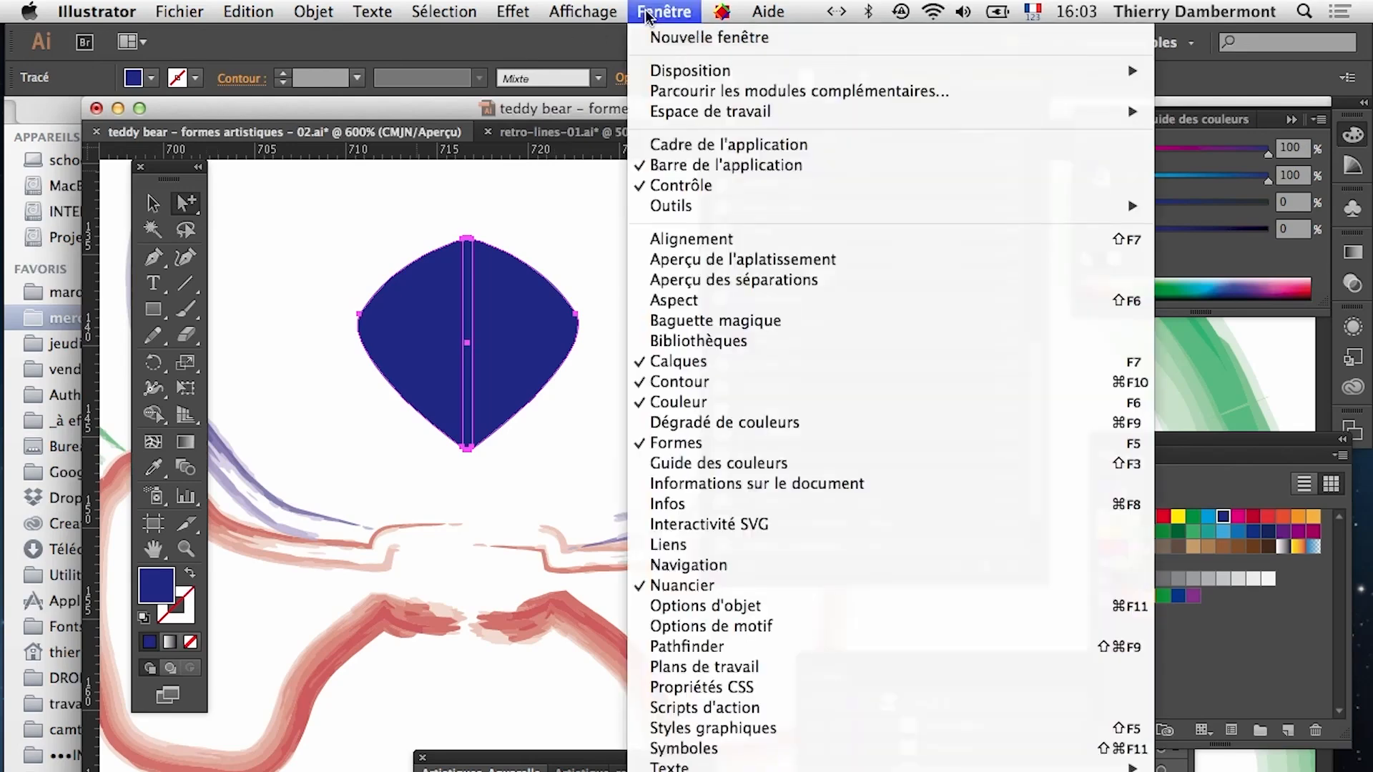
click(719, 647)
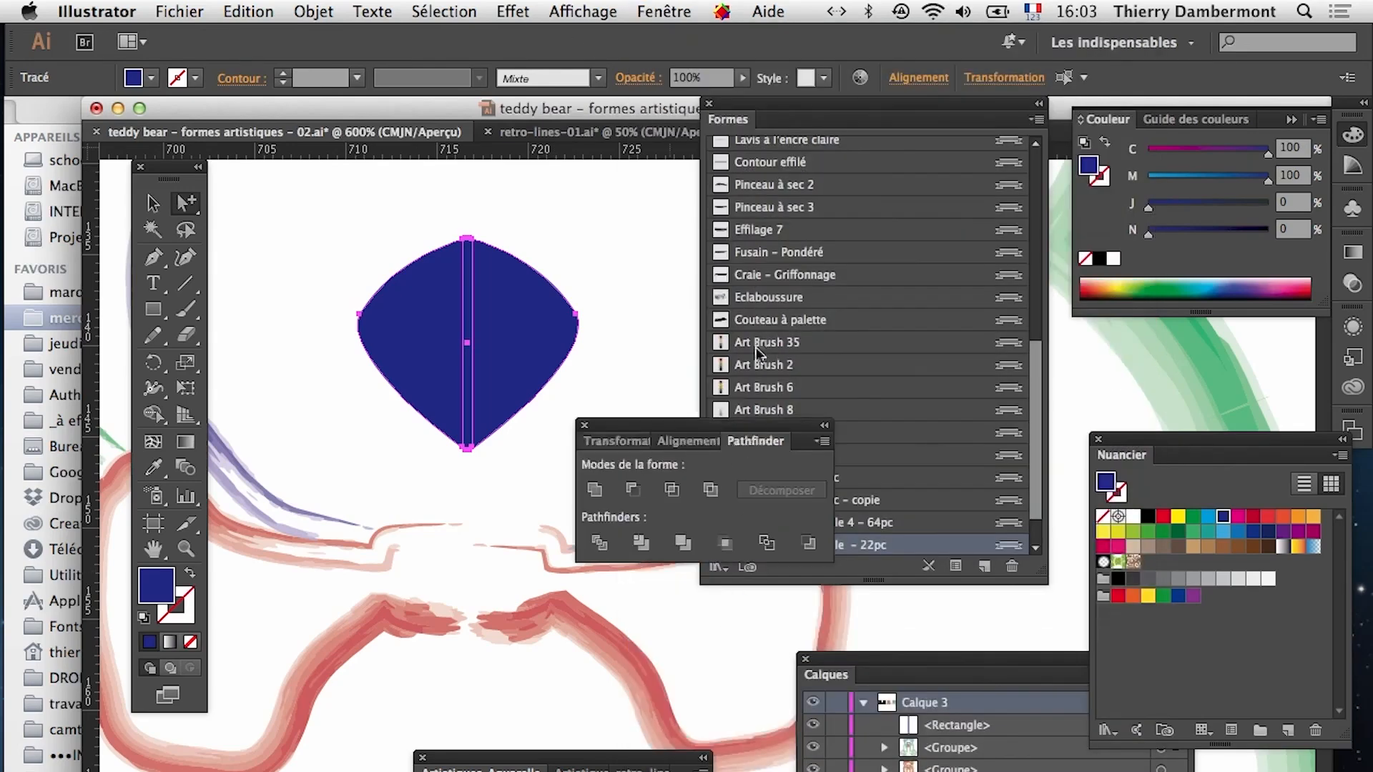
click(593, 492)
click(625, 388)
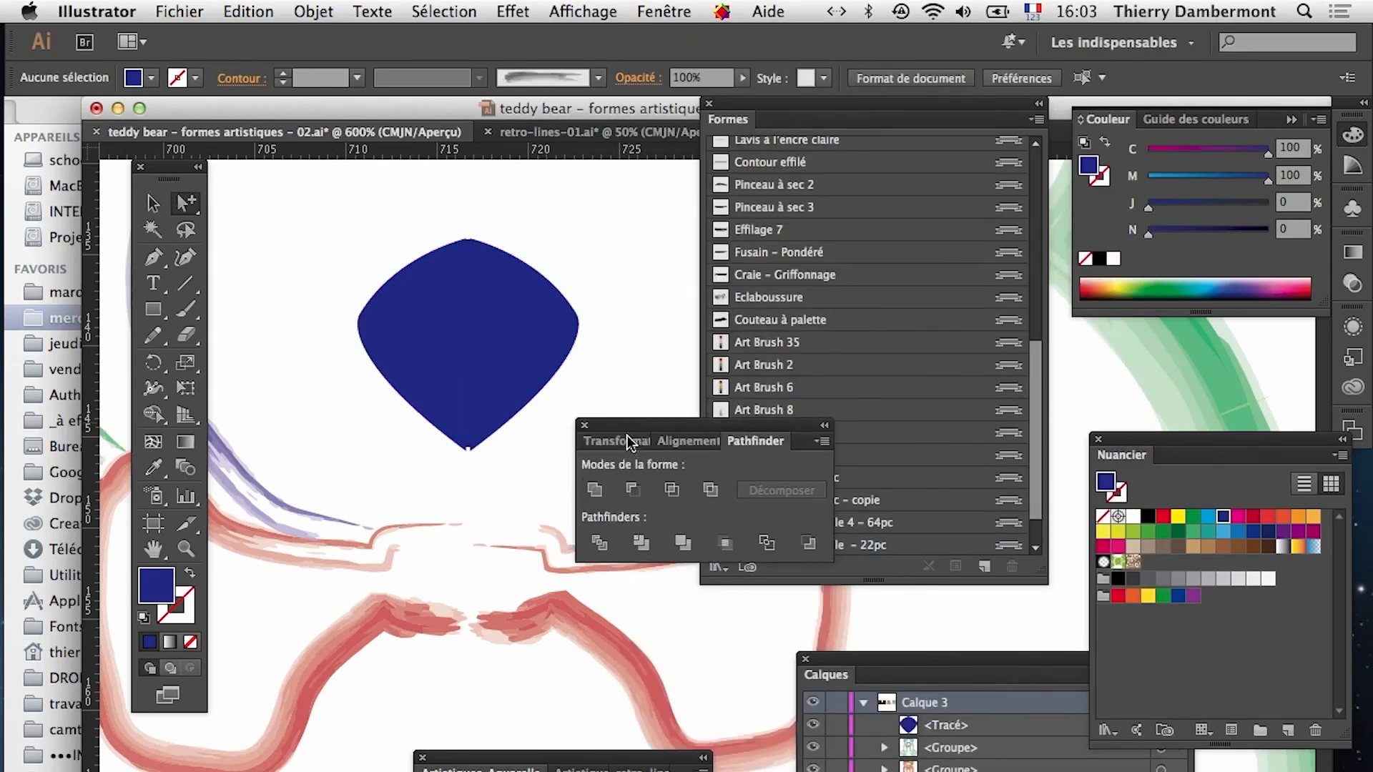
In outline display, adjust the two inner anchor points of the small notch at the nose's lower tip and deselect
click(514, 480)
drag(567, 450, 469, 496)
click(612, 7)
click(602, 37)
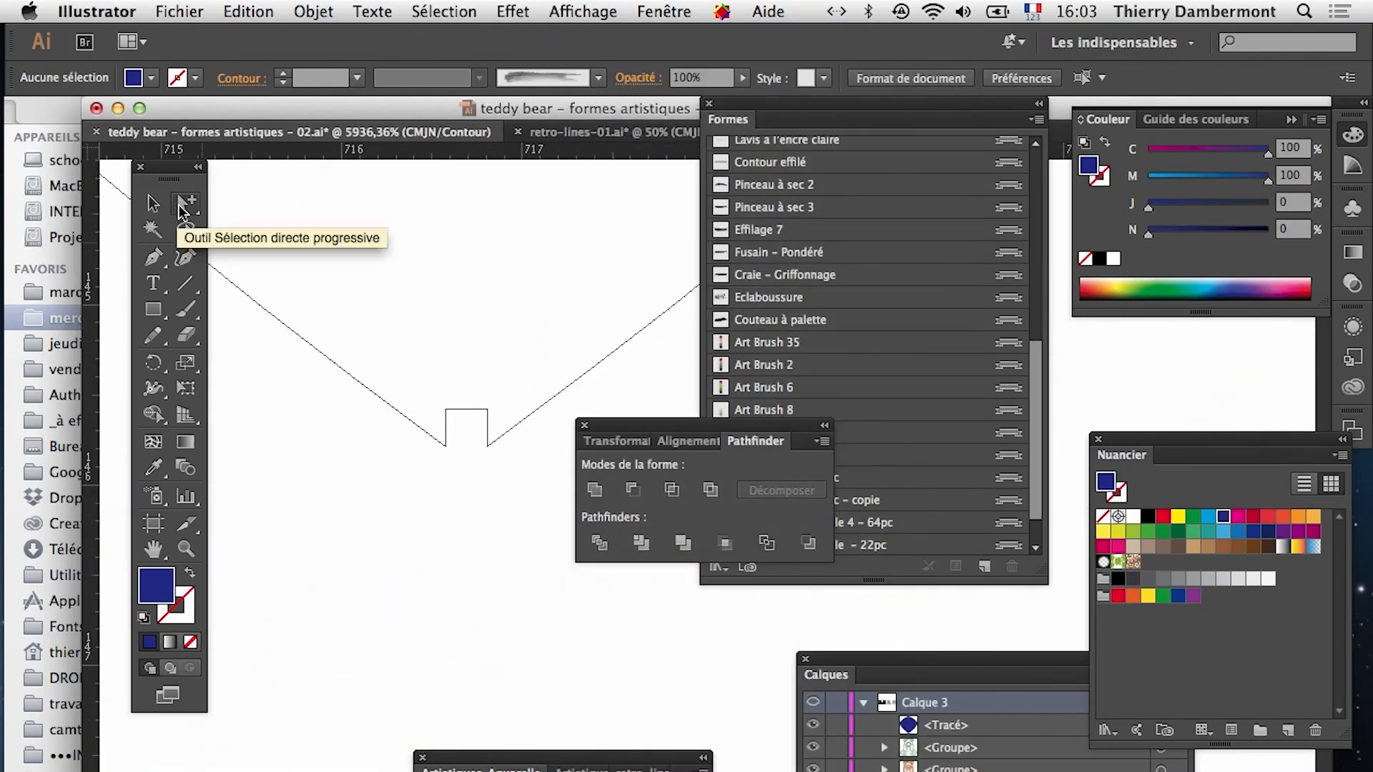
drag(186, 203, 247, 213)
click(445, 411)
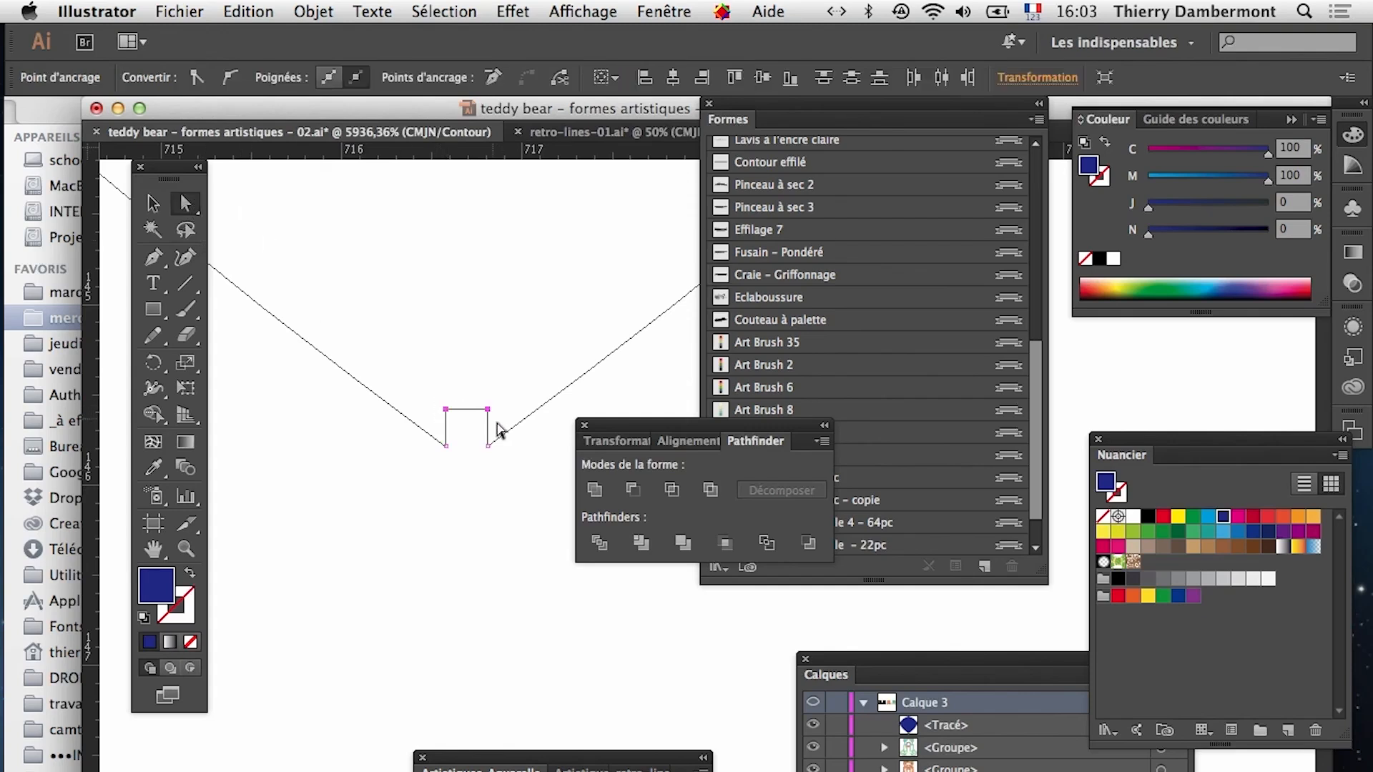
drag(486, 450, 488, 450)
click(489, 367)
Select the two anchor points of the small notch at the nose's upper tip, nudge them up and back down, and deselect
alt+super+click(467, 511)
alt+super+click(468, 508)
alt+super+click(472, 522)
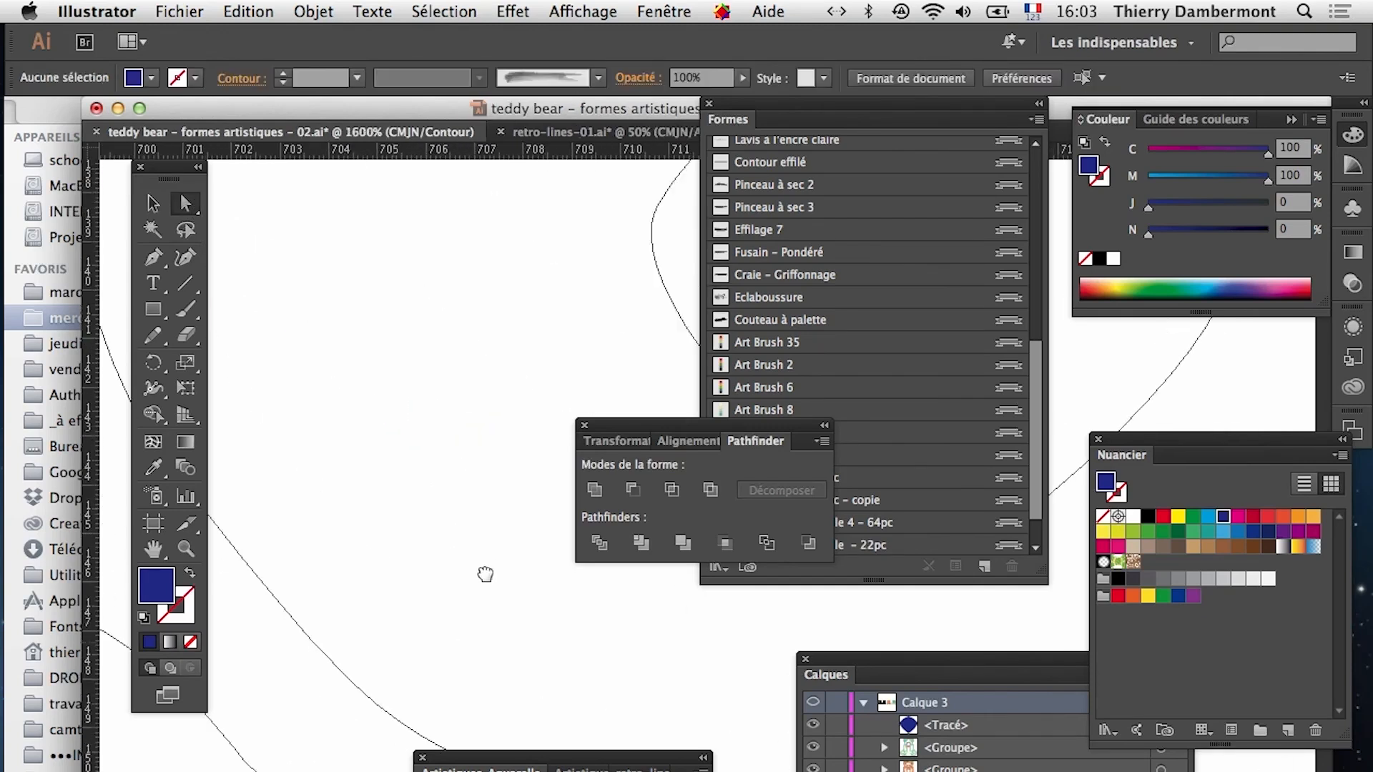
alt+super+click(484, 573)
drag(549, 596, 280, 658)
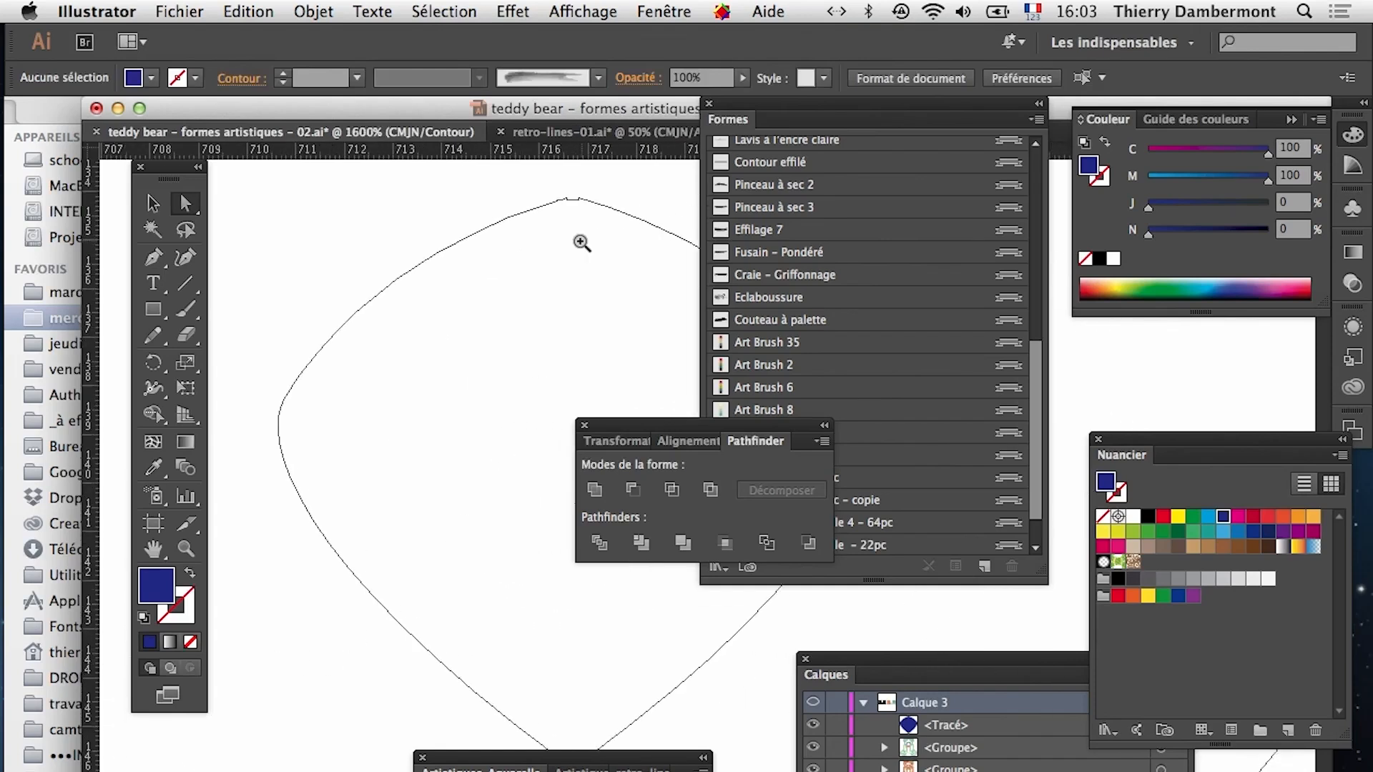
drag(559, 188, 598, 225)
drag(560, 353, 296, 255)
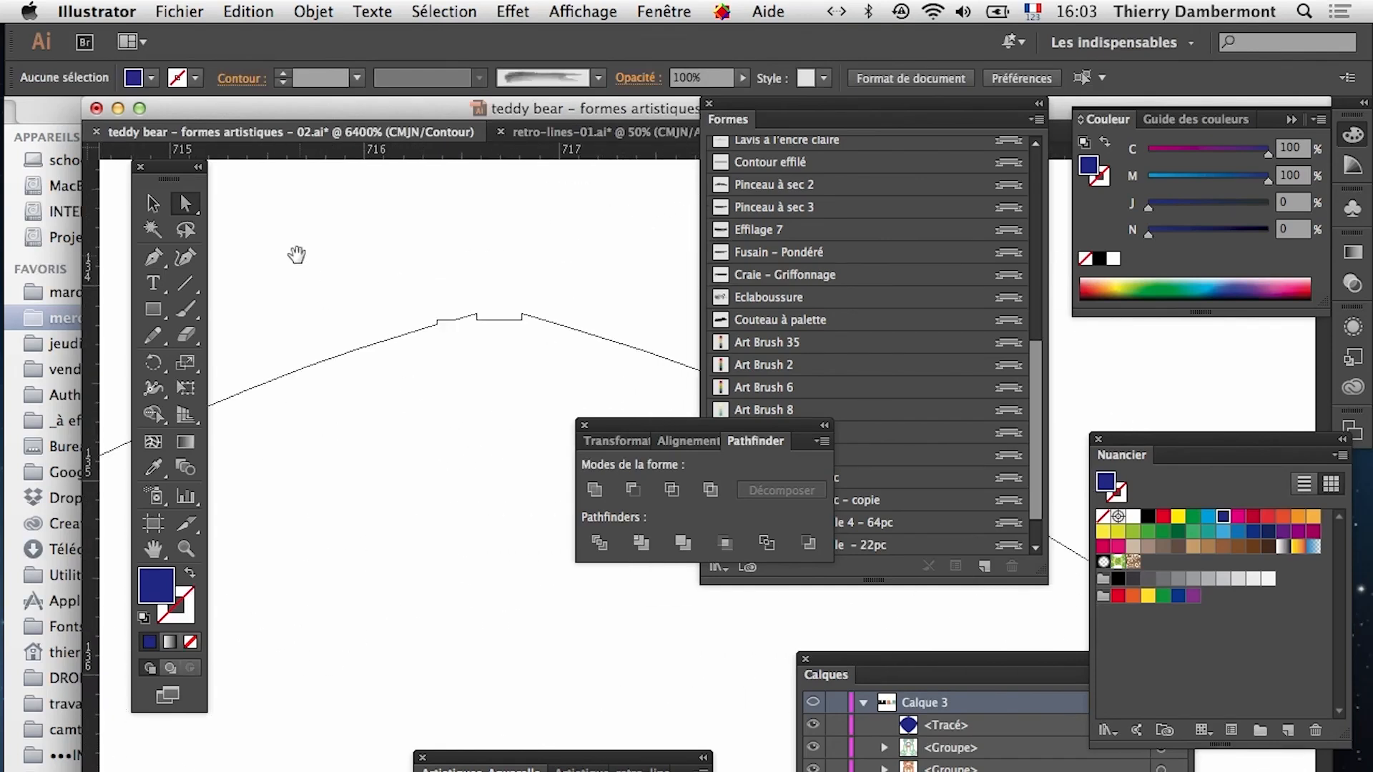
click(477, 320)
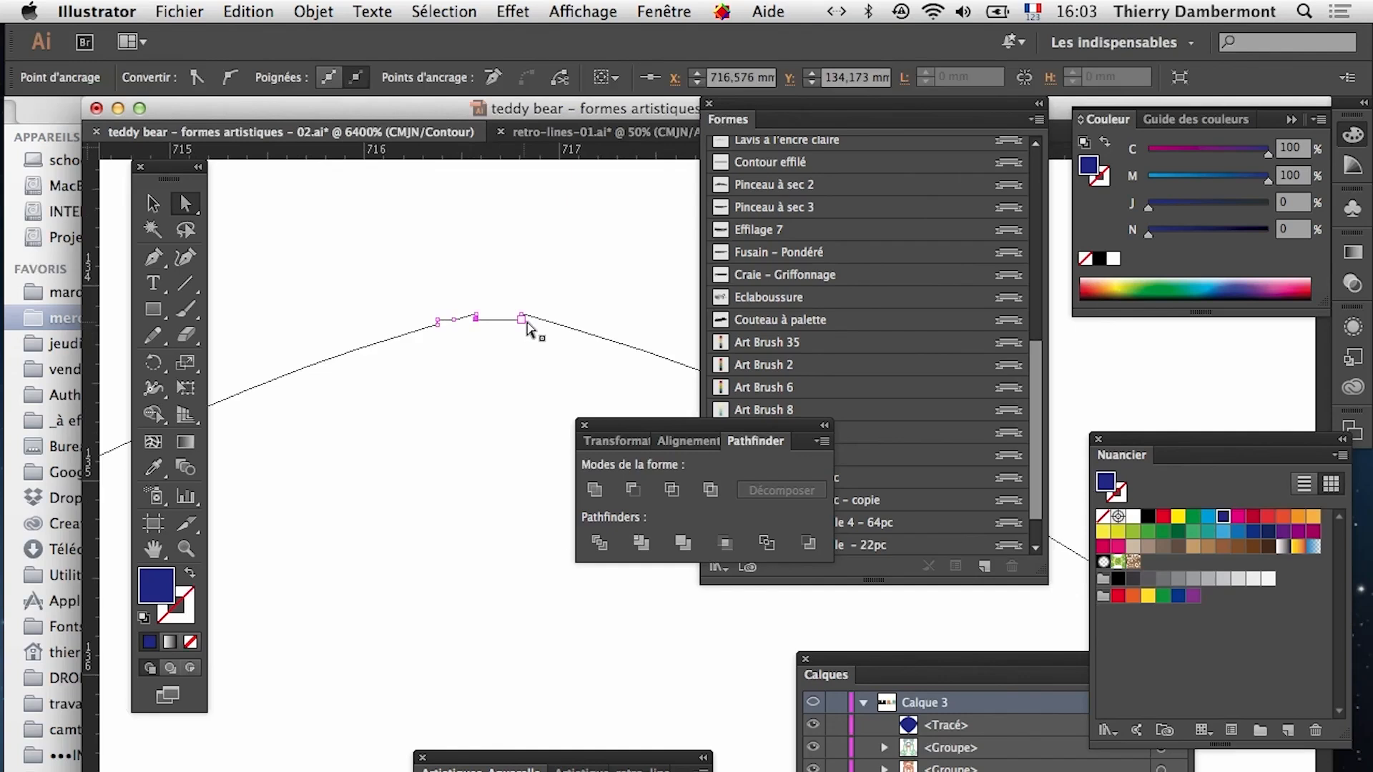
shift+click(522, 319)
key(Up)
key(Up)
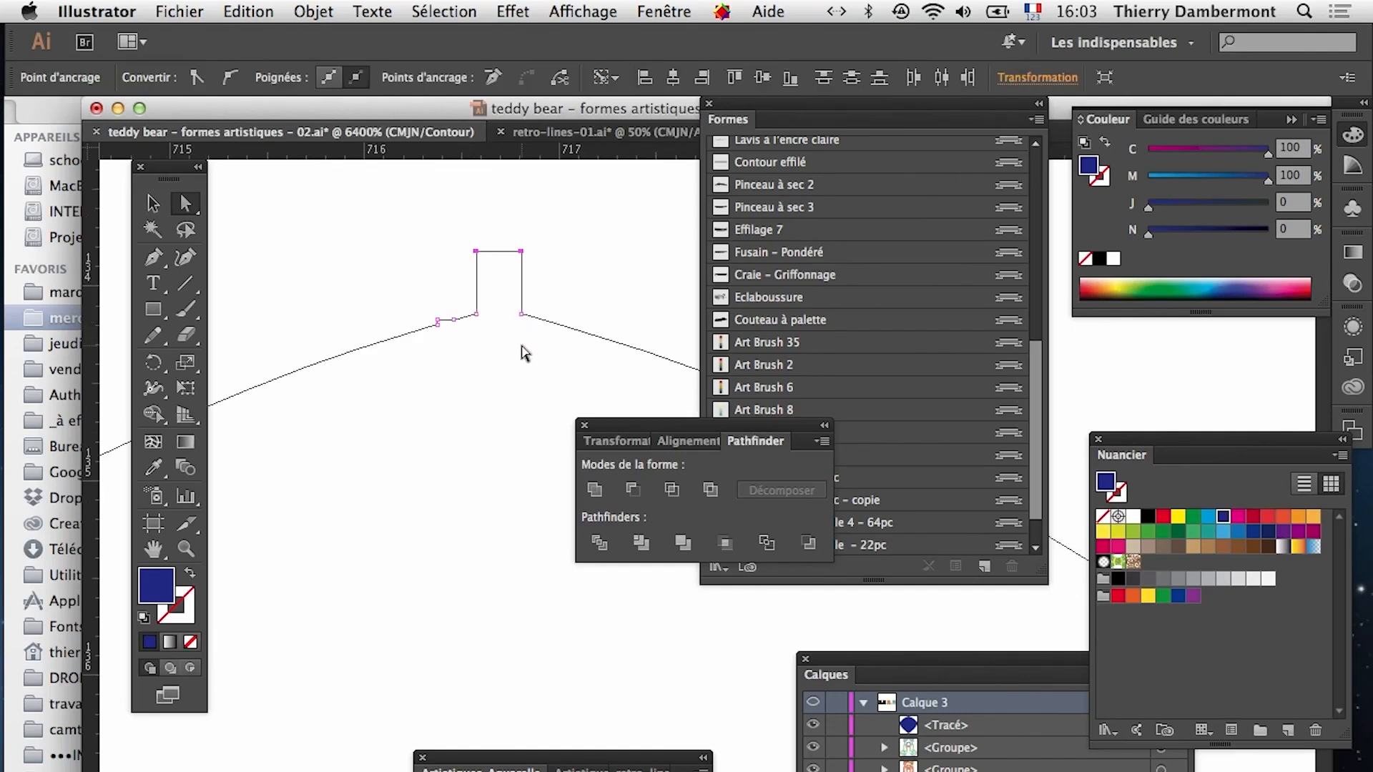
key(Down)
key(Down)
click(511, 252)
Fit the artboard in the window and return to the preview display, bringing the green bear into view
alt+super+click(438, 462)
double_click(153, 549)
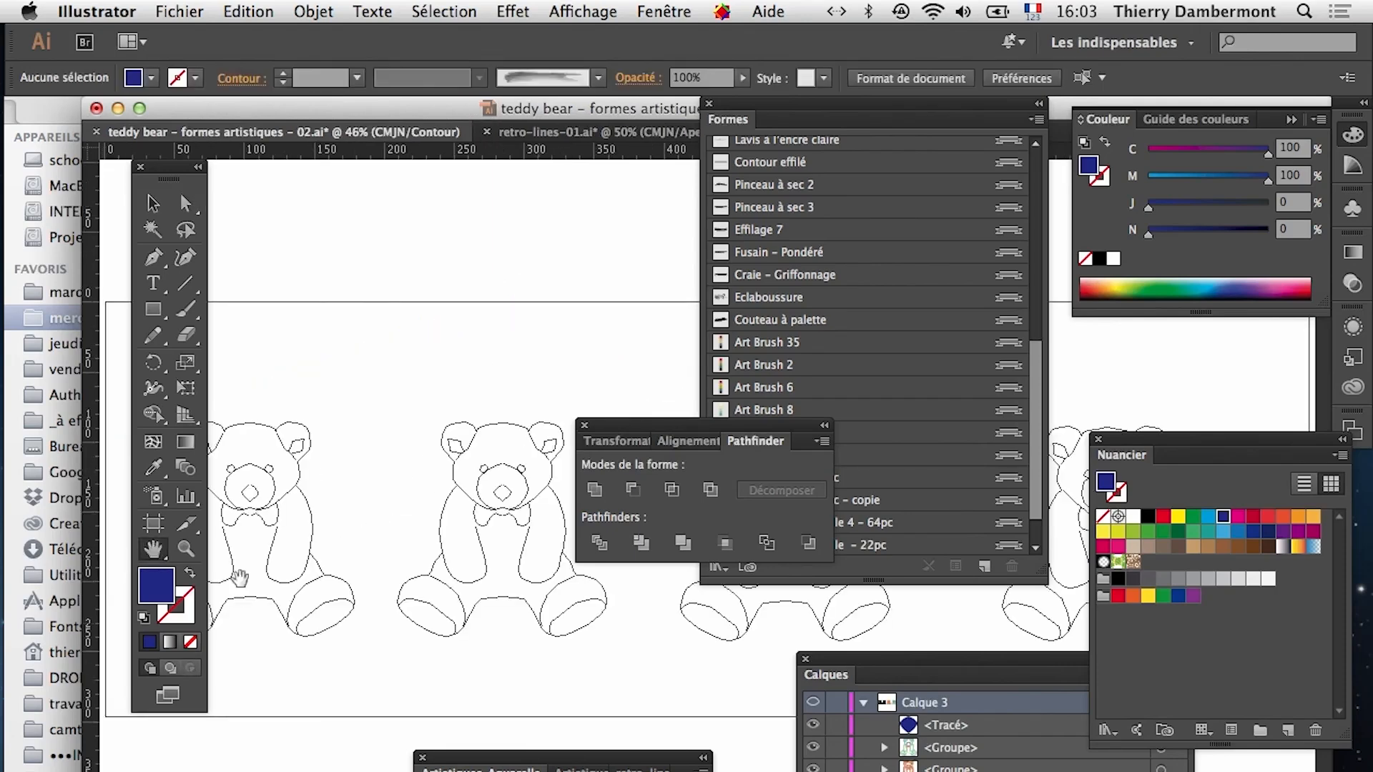
click(582, 12)
click(572, 40)
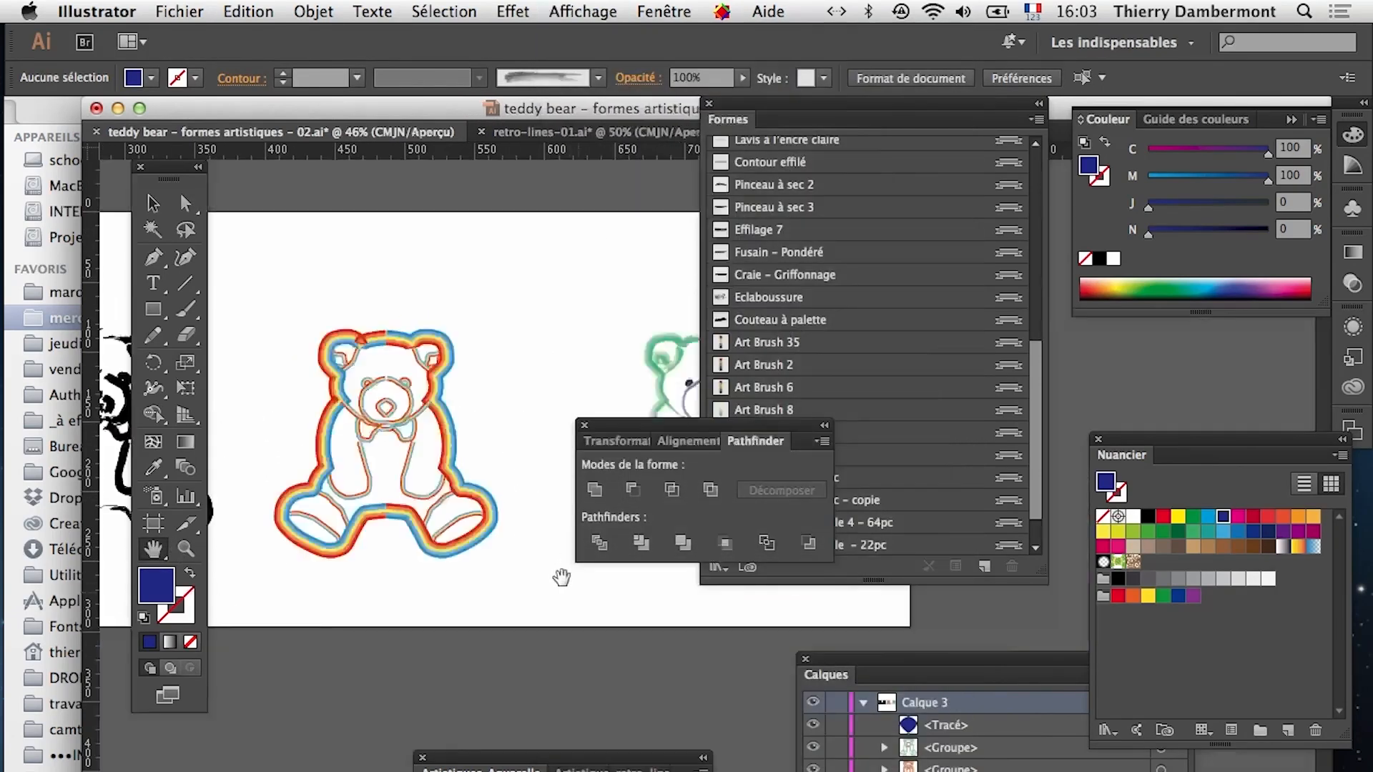
drag(669, 635, 321, 560)
Save the document under the new name "teddy bear - formes artistiques - 03.ai" in Illustrator CC format
click(179, 11)
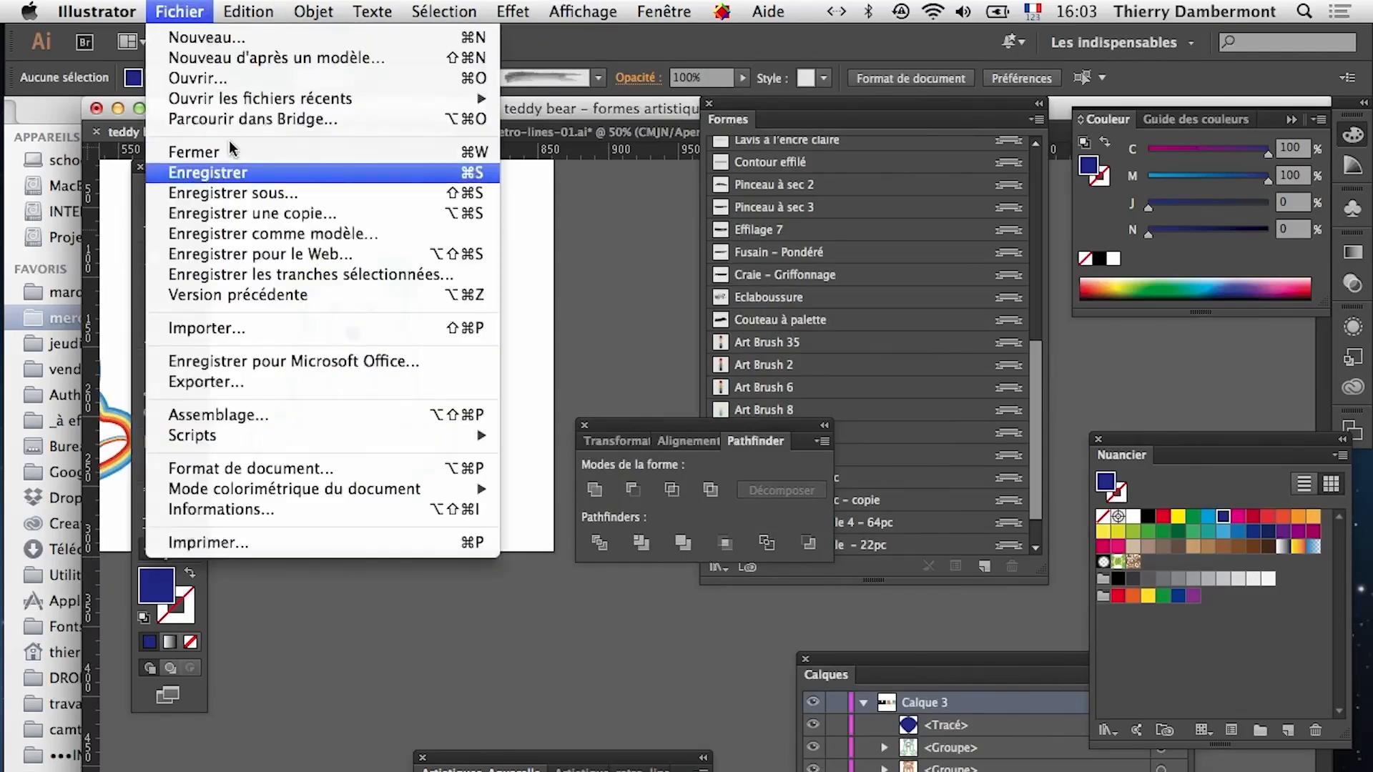
click(242, 190)
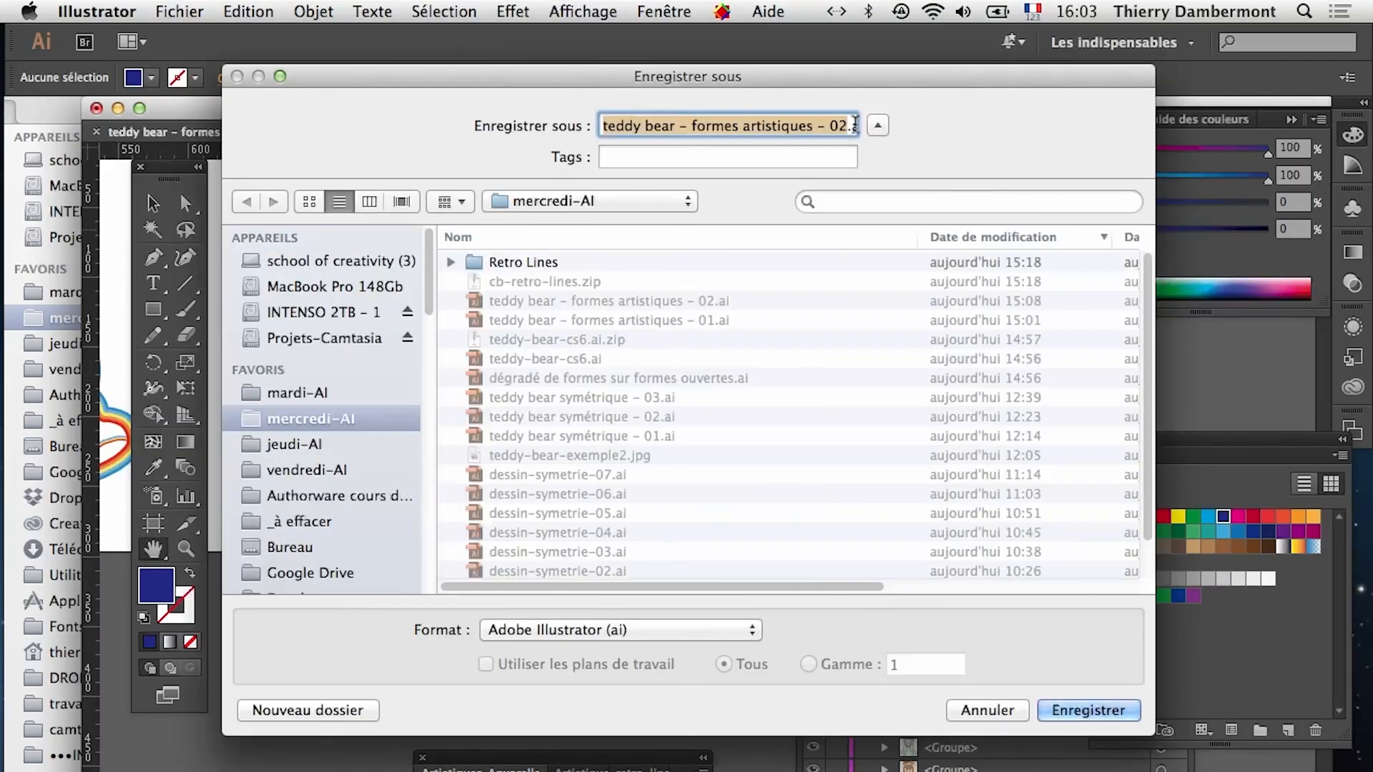
click(851, 127)
key(BackSpace)
text(3)
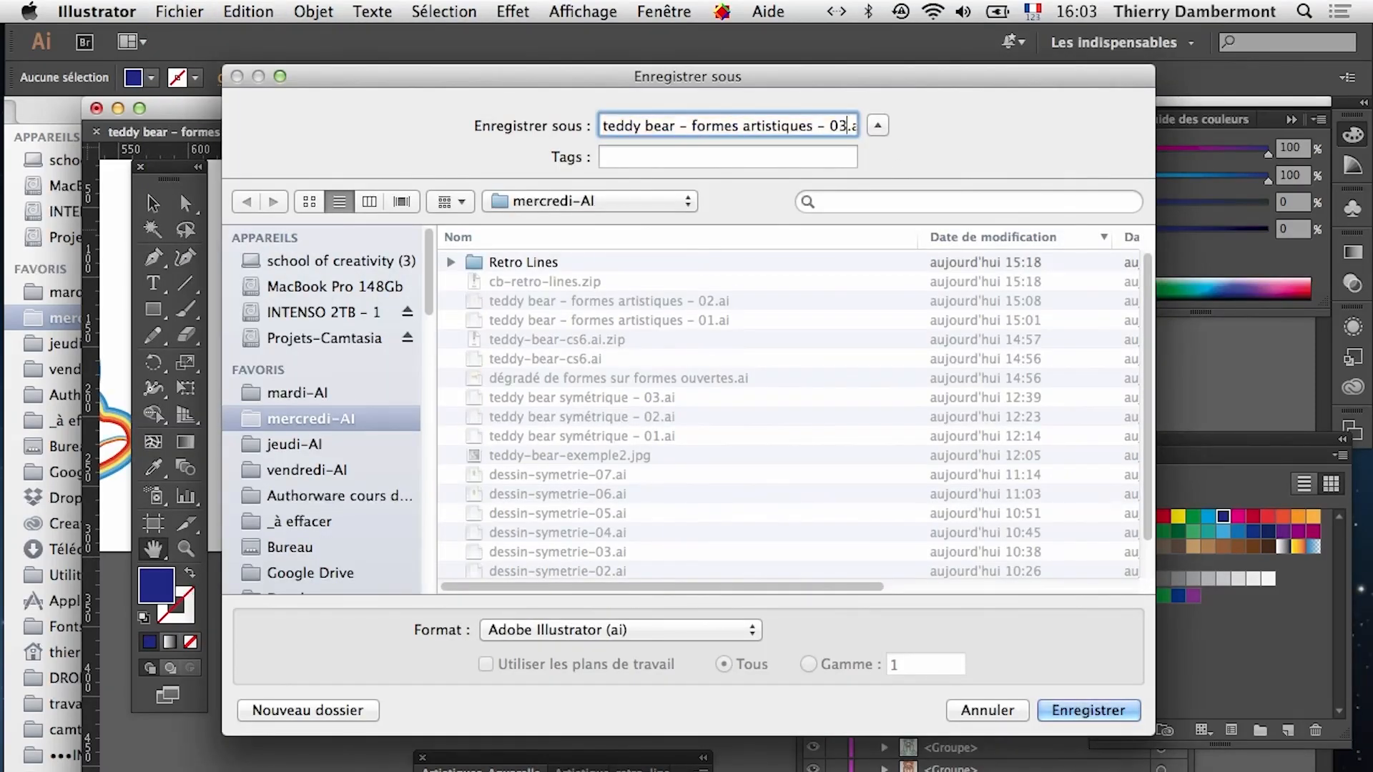
click(1105, 710)
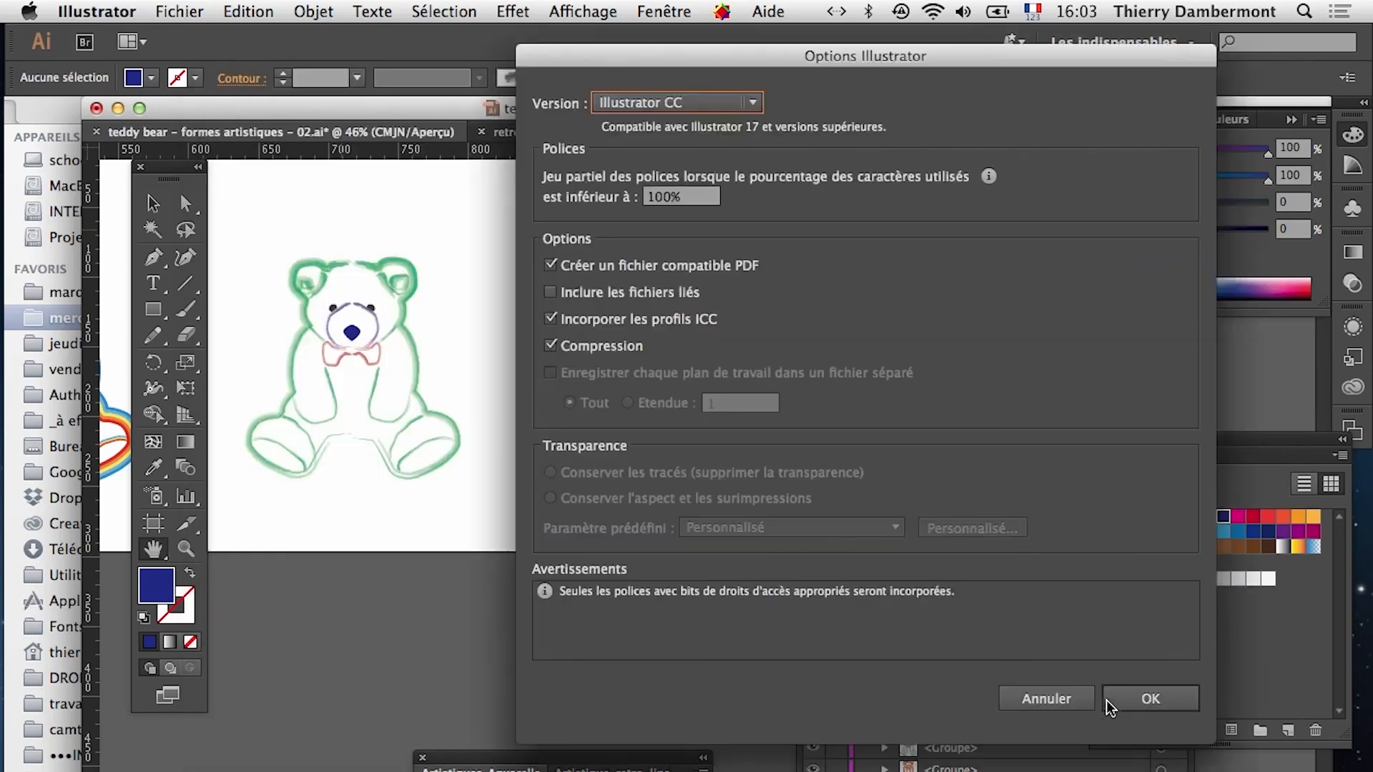
click(1143, 698)
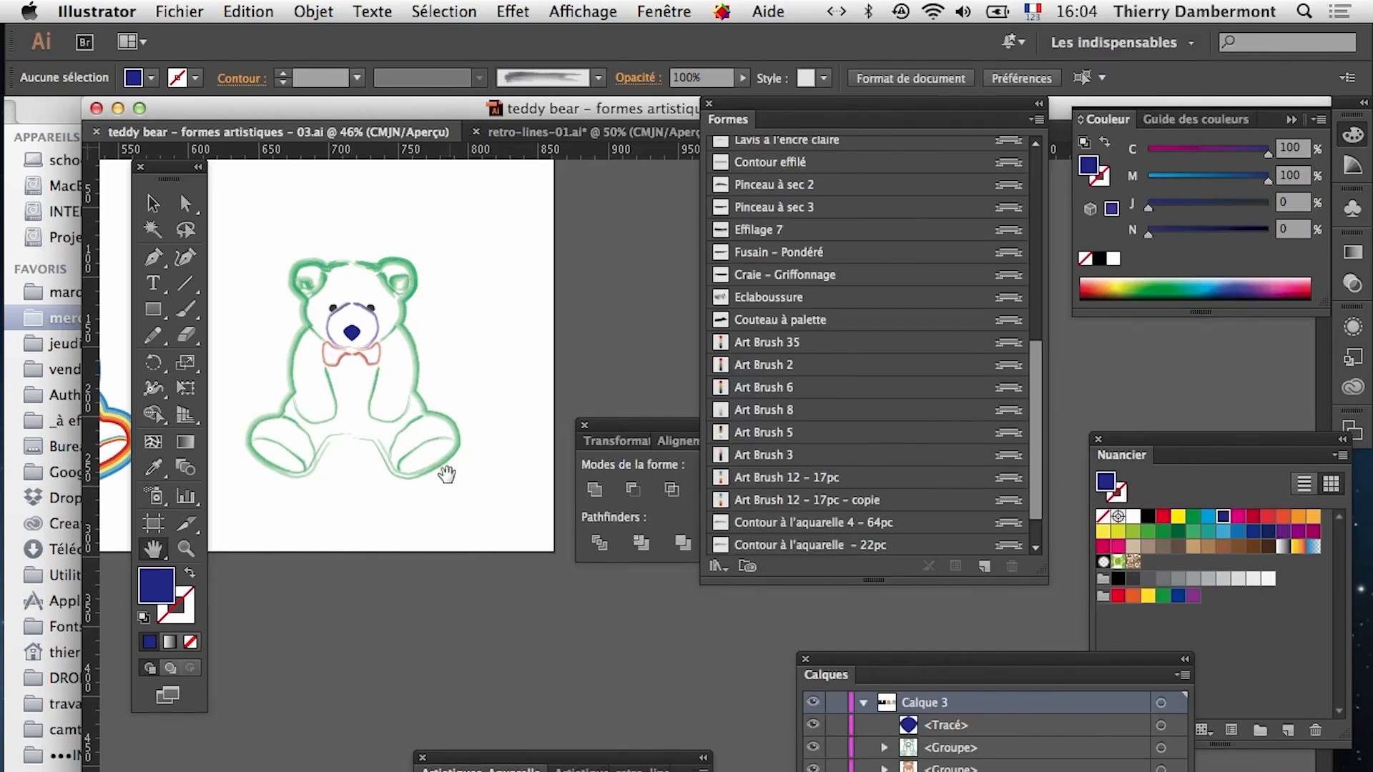
Select the whole green bear and place a duplicate of it beside the original, beyond the artboard's right edge
alt+super+click(432, 506)
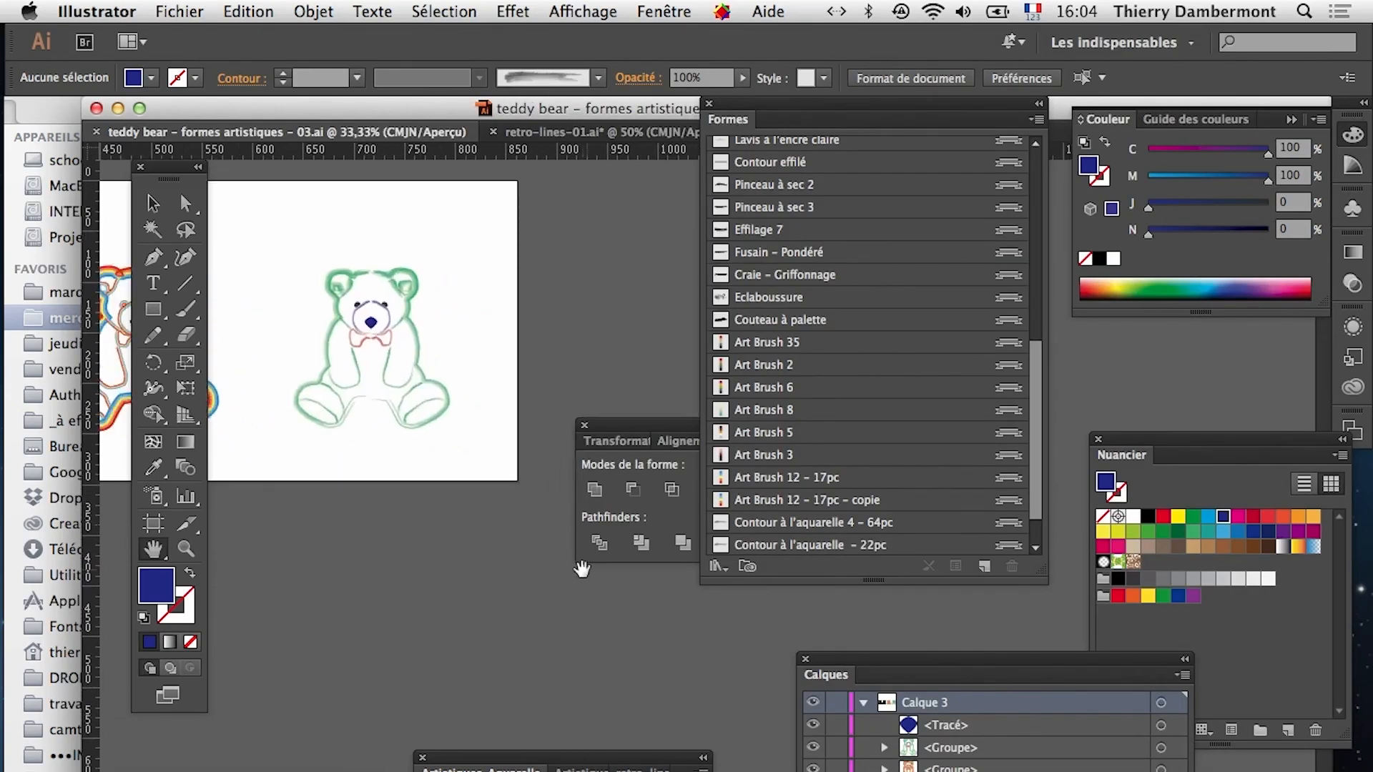
drag(485, 518, 383, 525)
click(153, 203)
drag(168, 172, 142, 180)
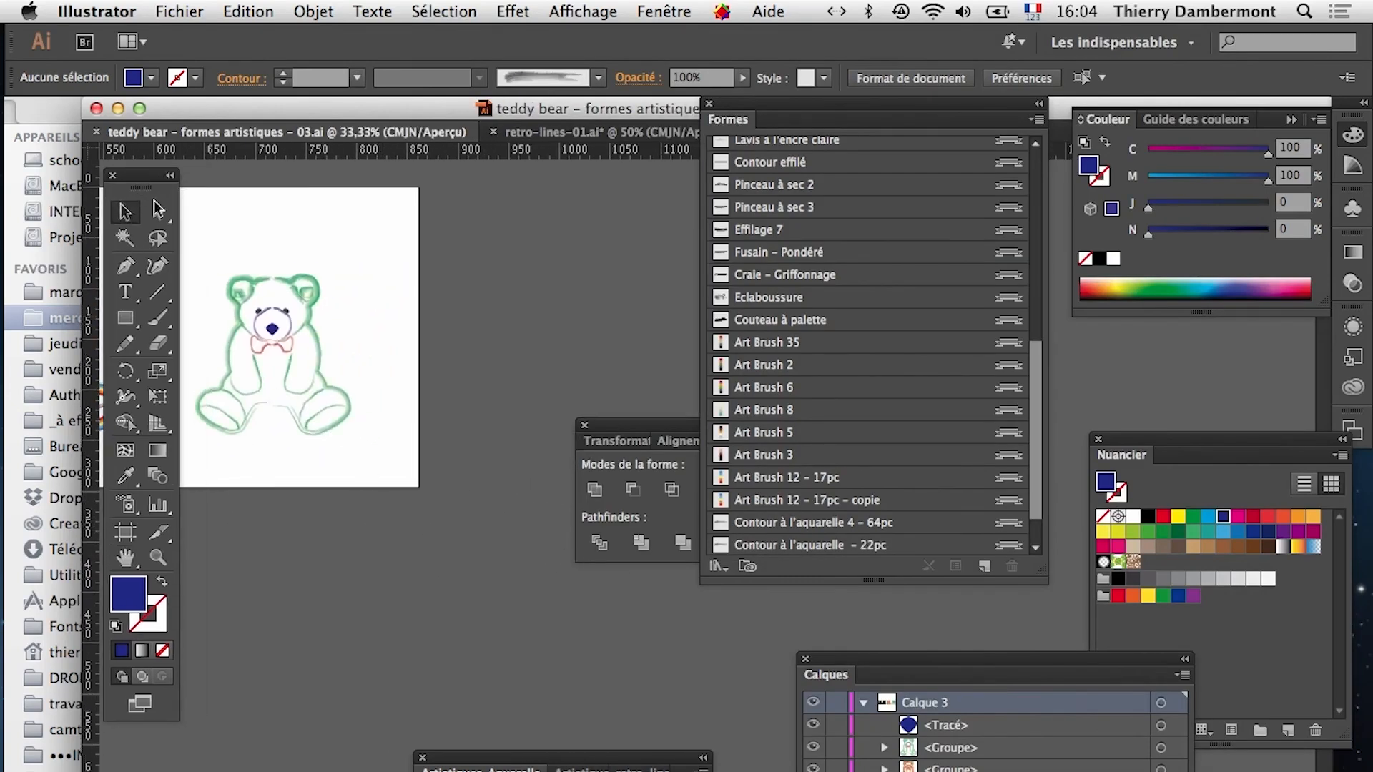
drag(211, 266, 331, 440)
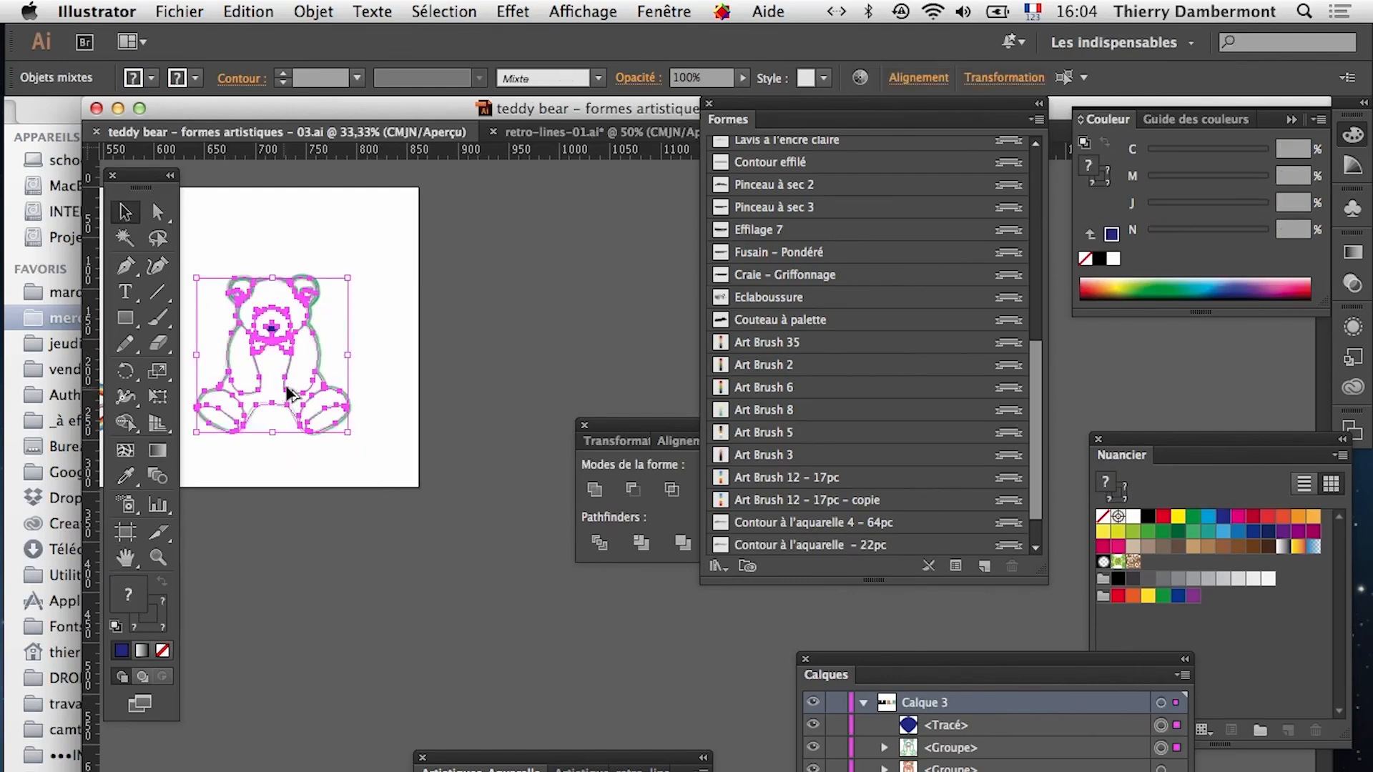
drag(286, 388, 530, 390)
Extend the artboard's right edge past the duplicated bear so it fits on the page, and deselect
drag(616, 425, 578, 613)
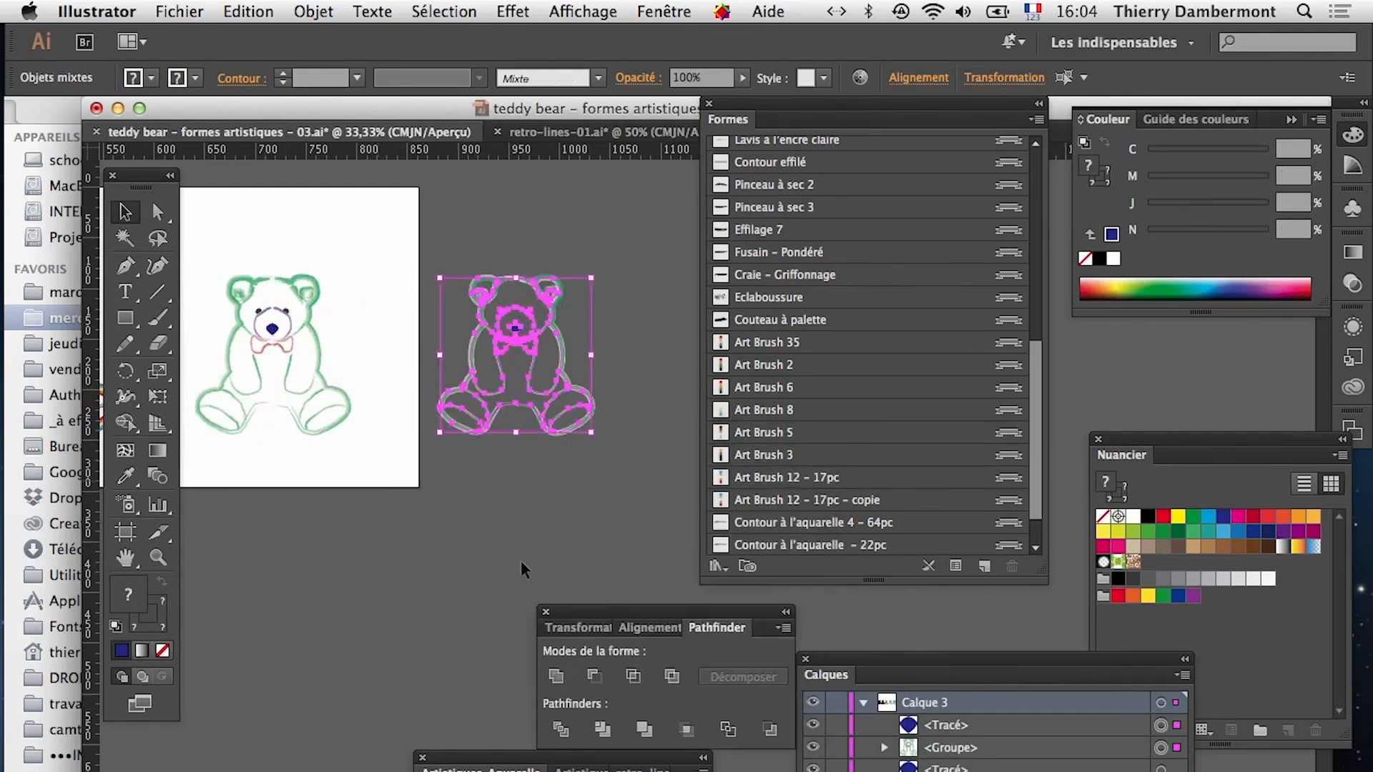
click(125, 532)
drag(533, 375, 387, 353)
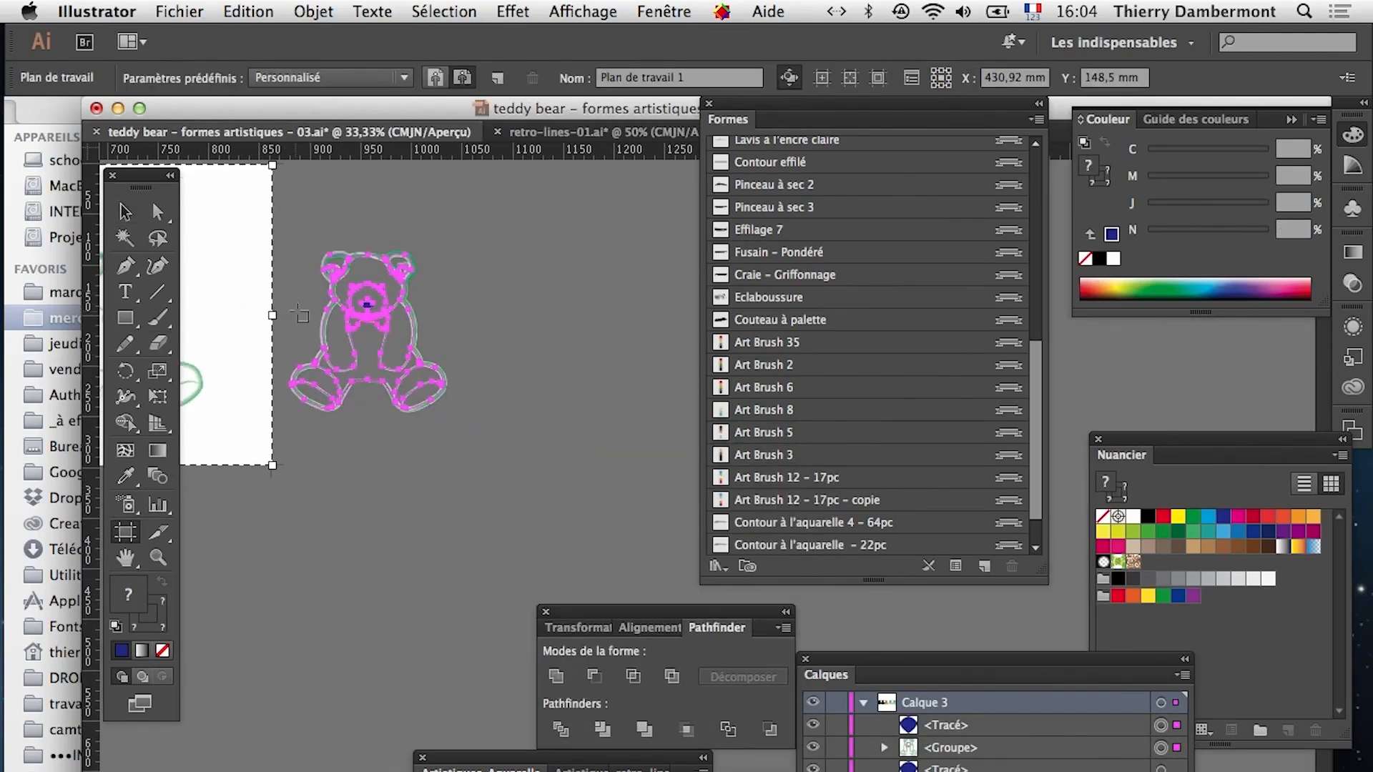
drag(273, 316, 559, 319)
click(126, 212)
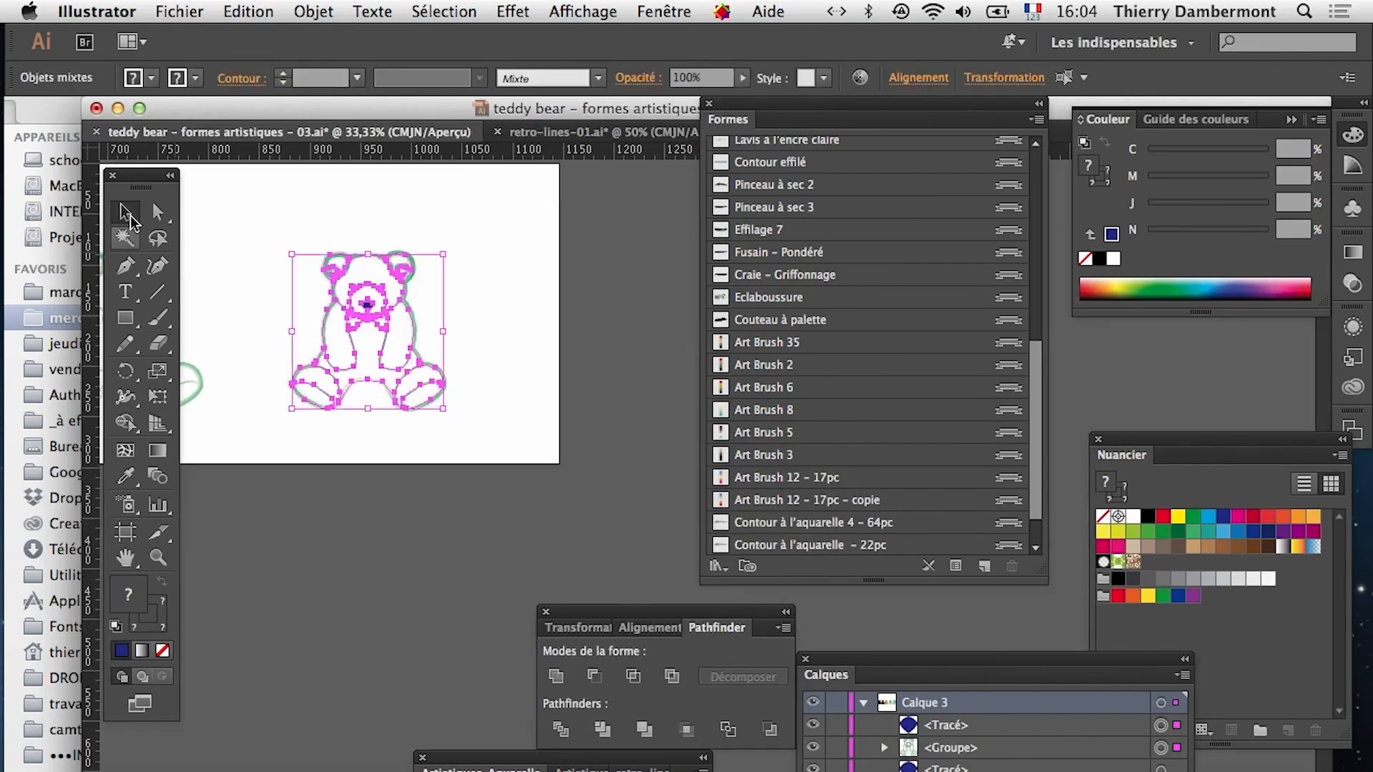
click(328, 521)
Move the Formes panel clear of the artwork and frame the duplicated green bear at 66.67% zoom
alt+super+click(425, 458)
alt+super+click(426, 457)
drag(601, 488, 434, 309)
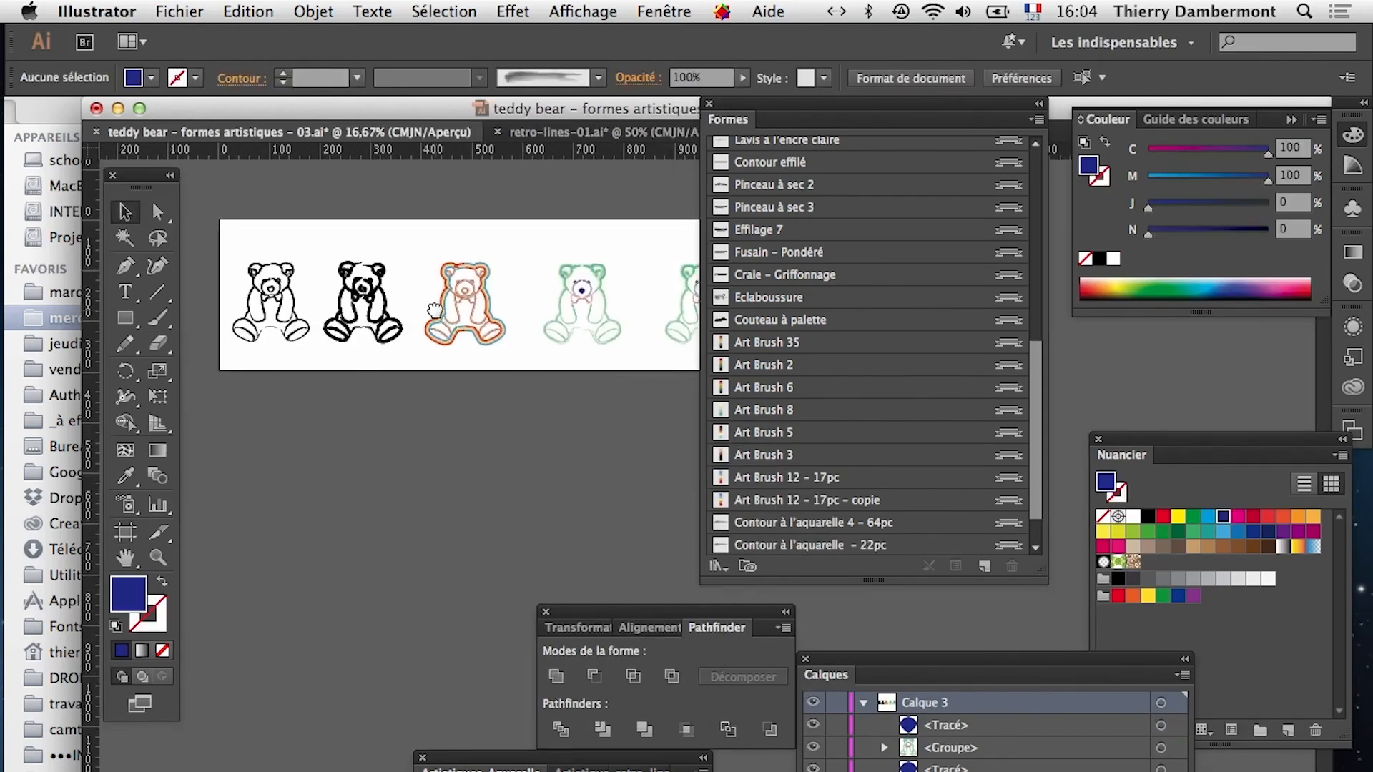
drag(725, 120, 454, 481)
drag(464, 298, 517, 299)
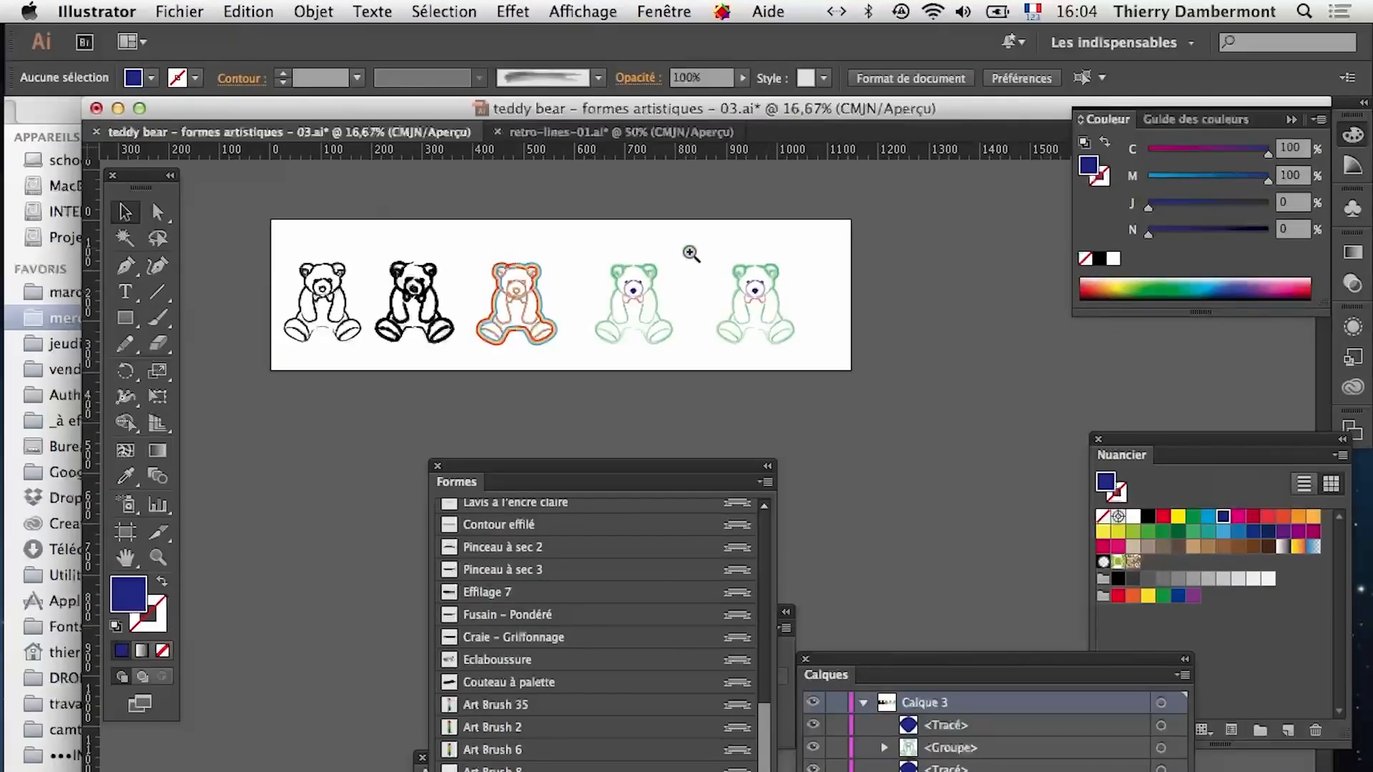
drag(507, 213, 751, 444)
drag(817, 363, 820, 365)
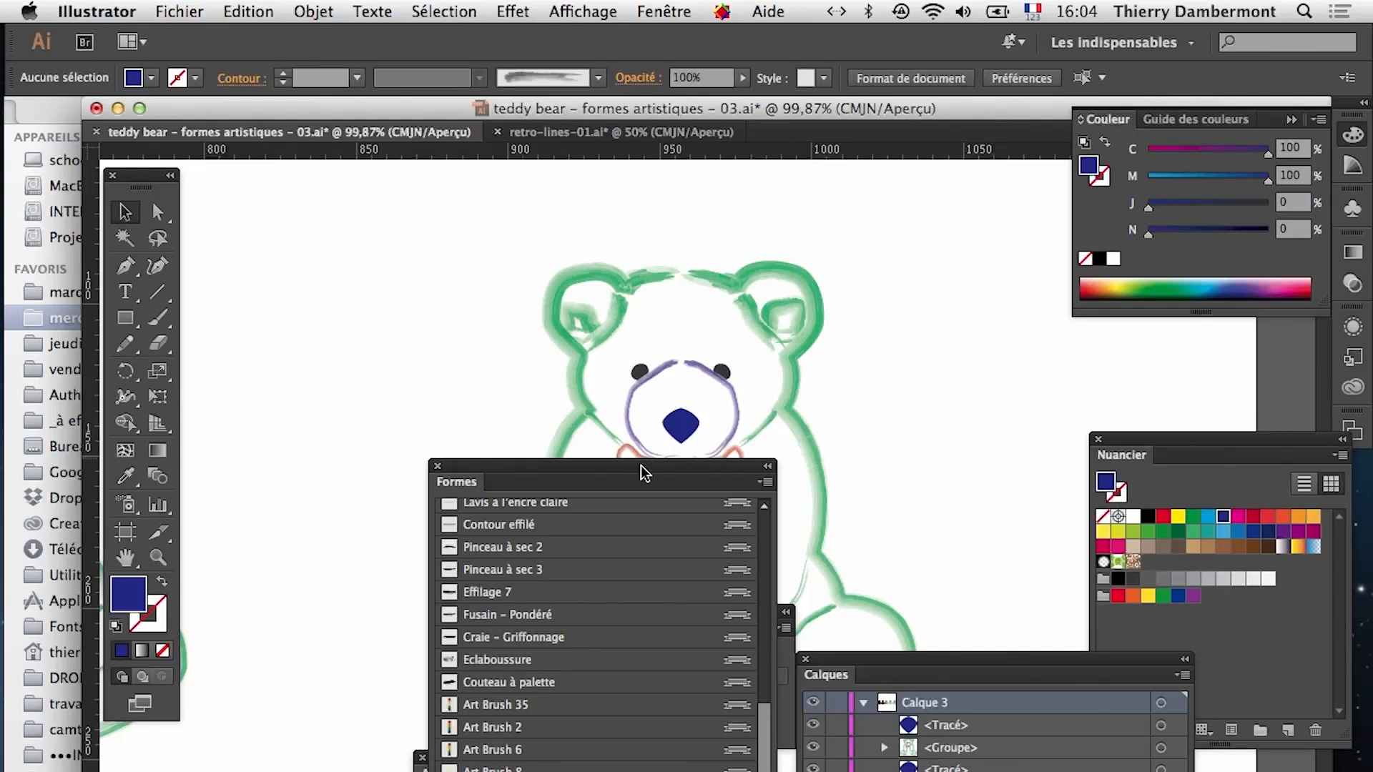
drag(644, 472, 592, 658)
key(super+minus)
drag(797, 522, 527, 376)
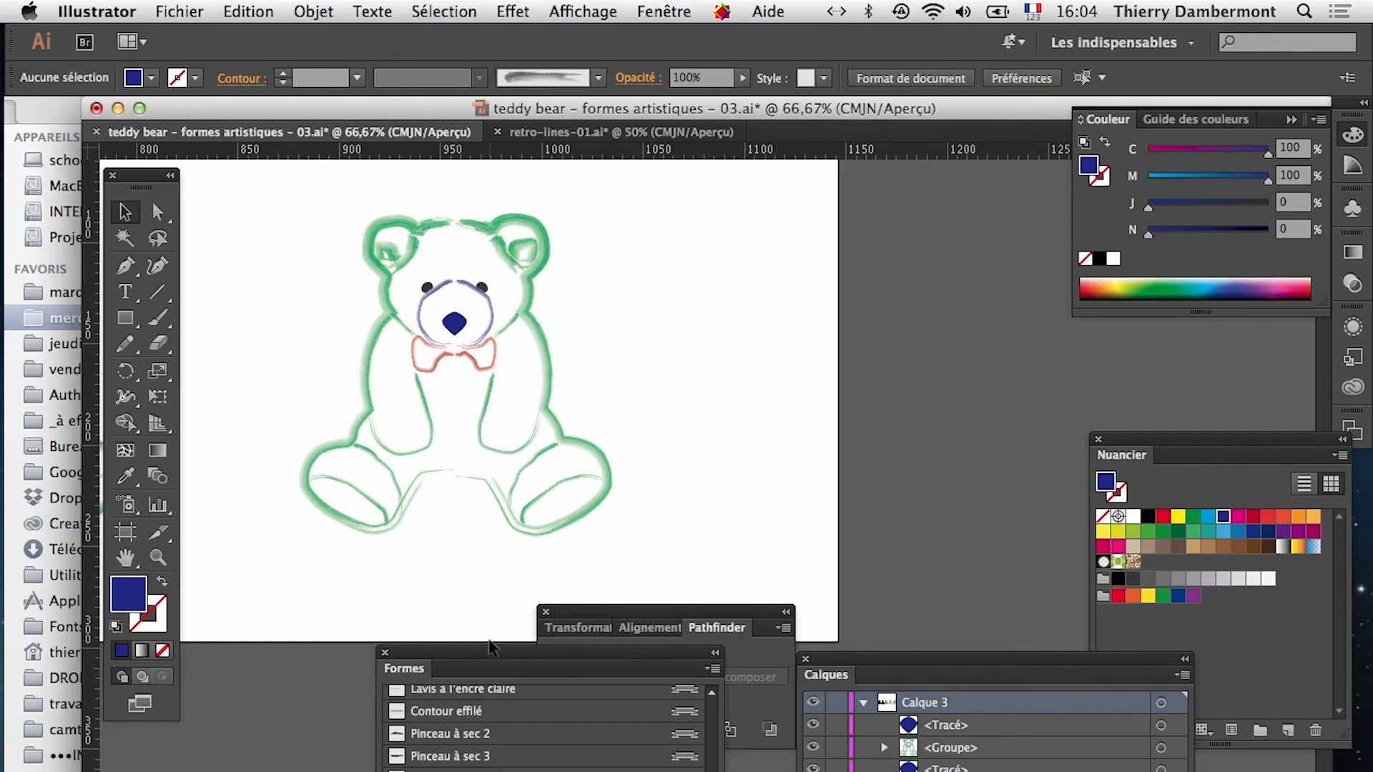
drag(464, 661, 375, 642)
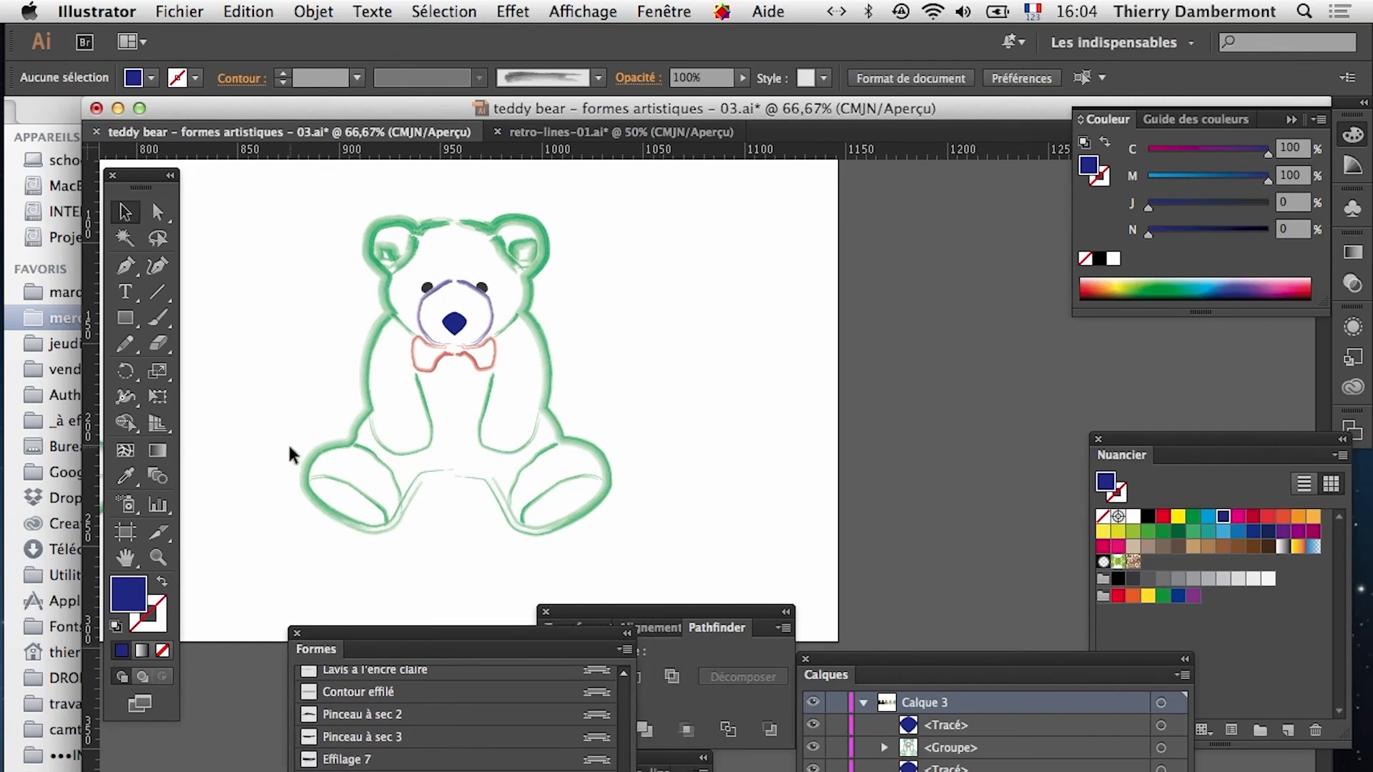
Select both halves of the duplicated bear's outer body outline together, without the rest of the group
click(345, 522)
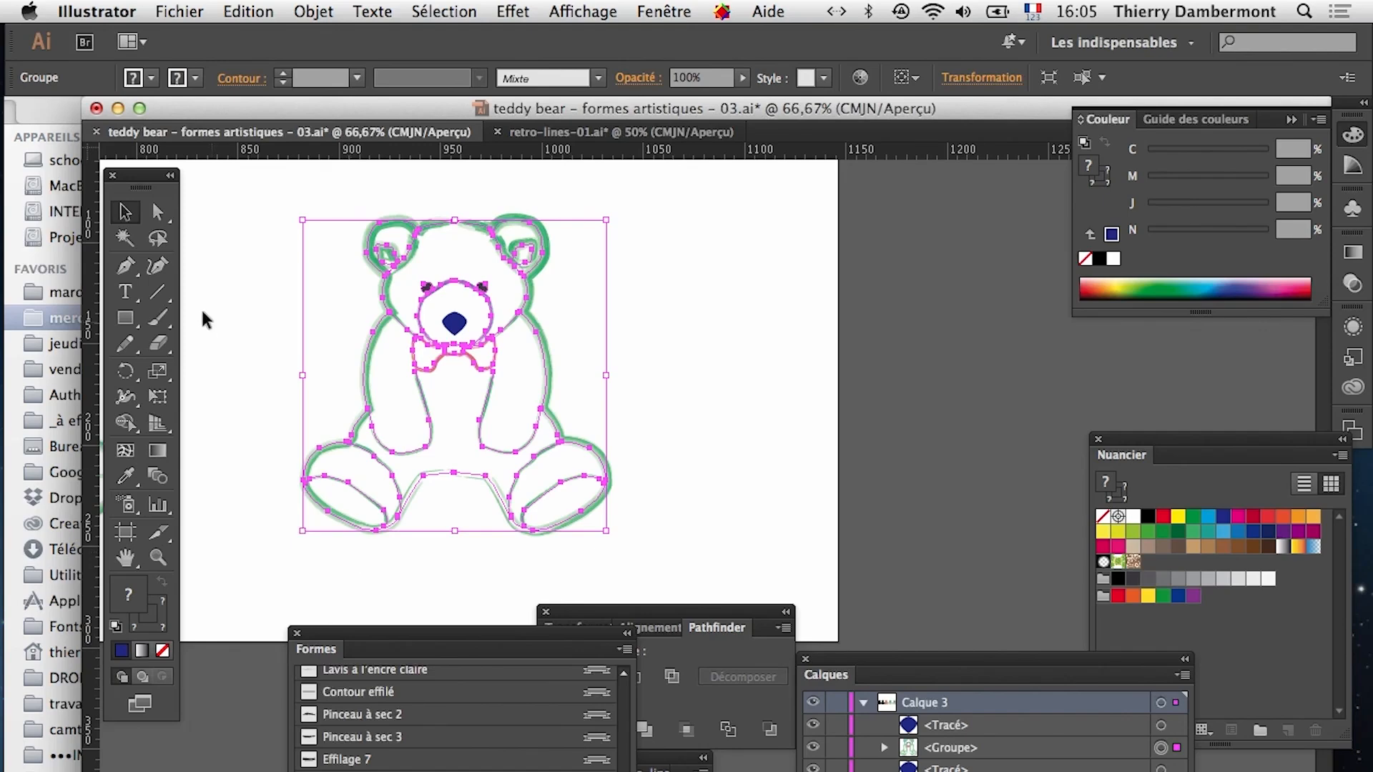
click(157, 211)
click(293, 399)
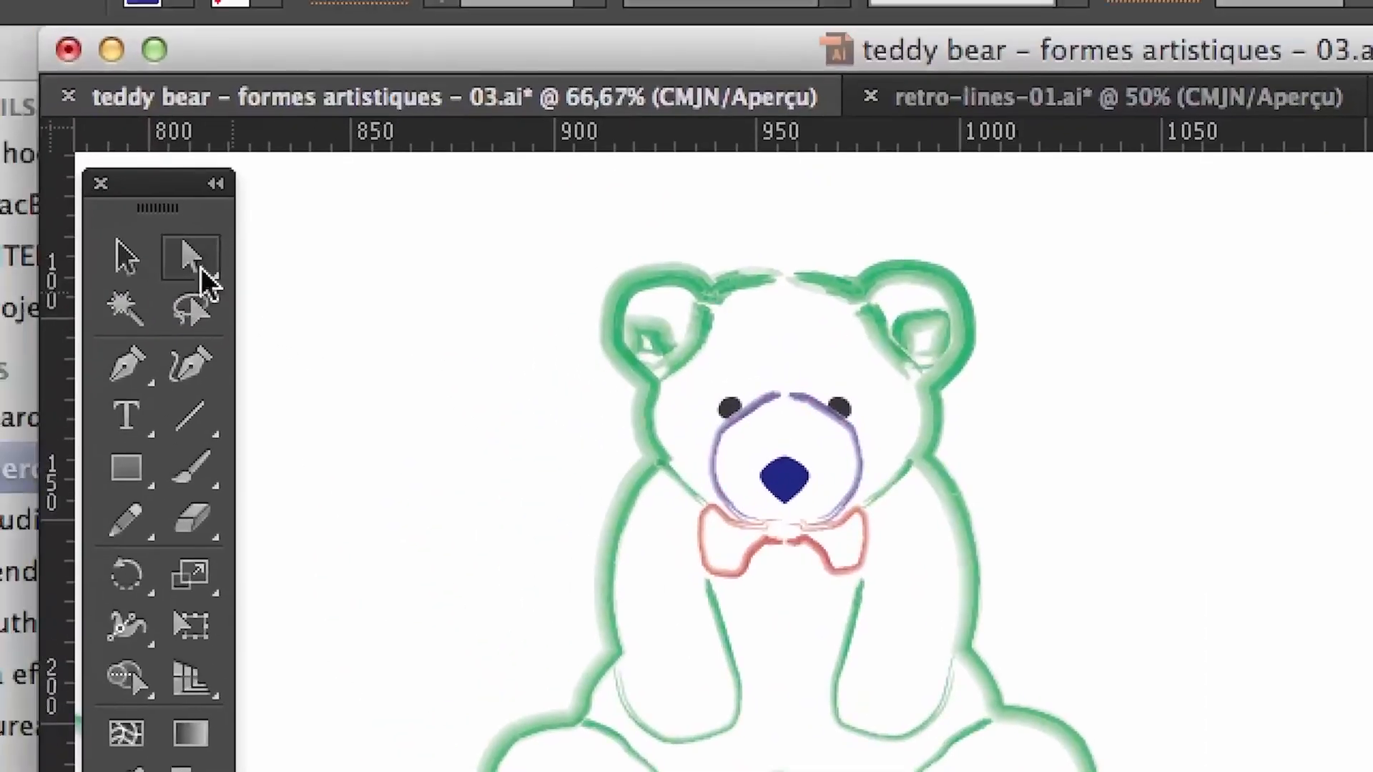
drag(200, 267, 270, 307)
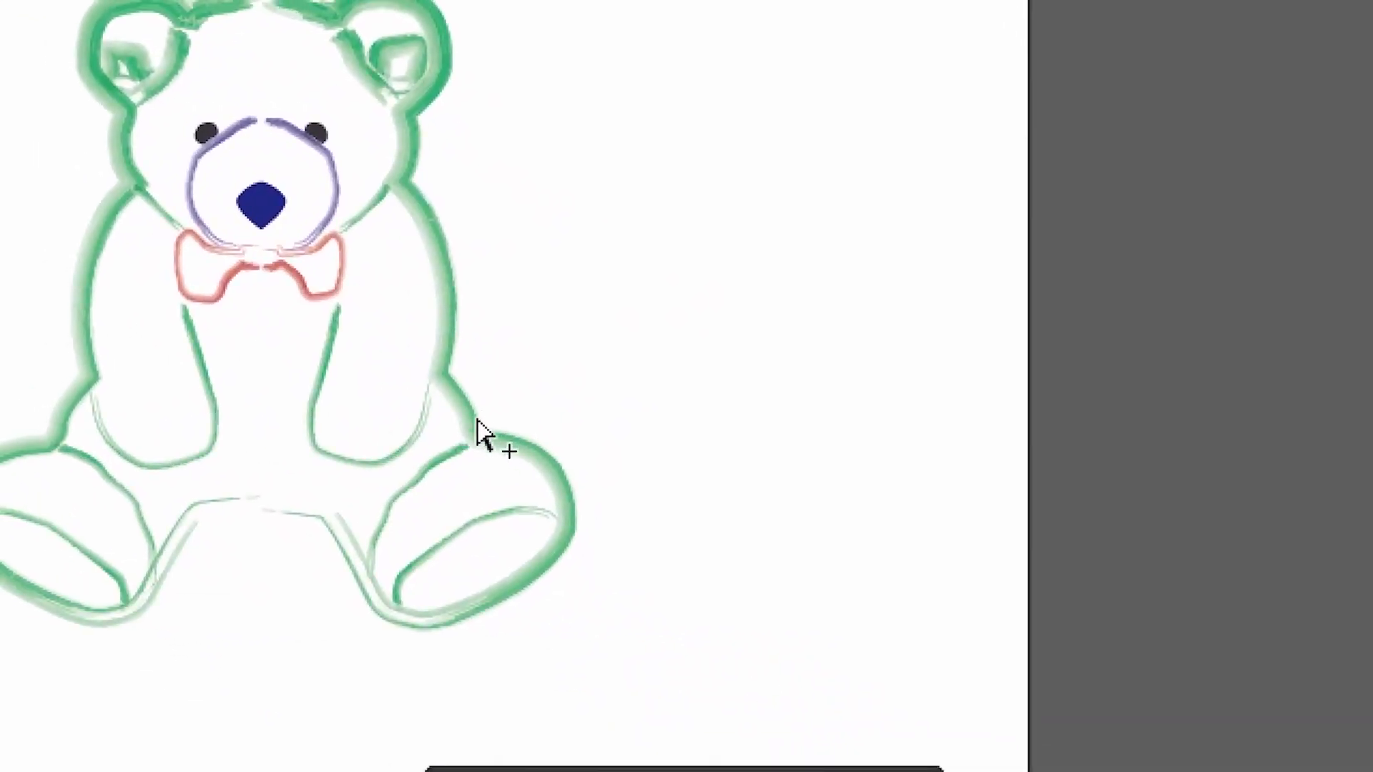
click(755, 437)
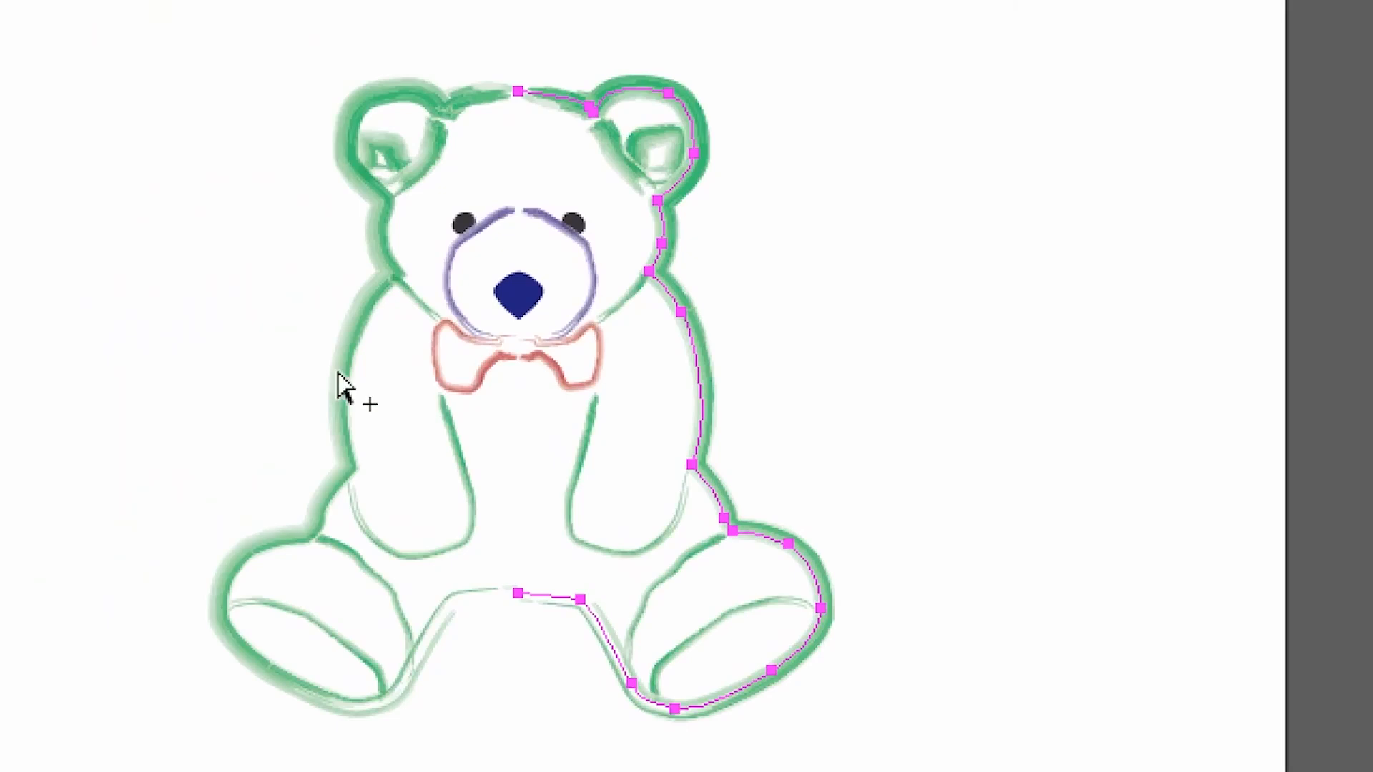
click(342, 391)
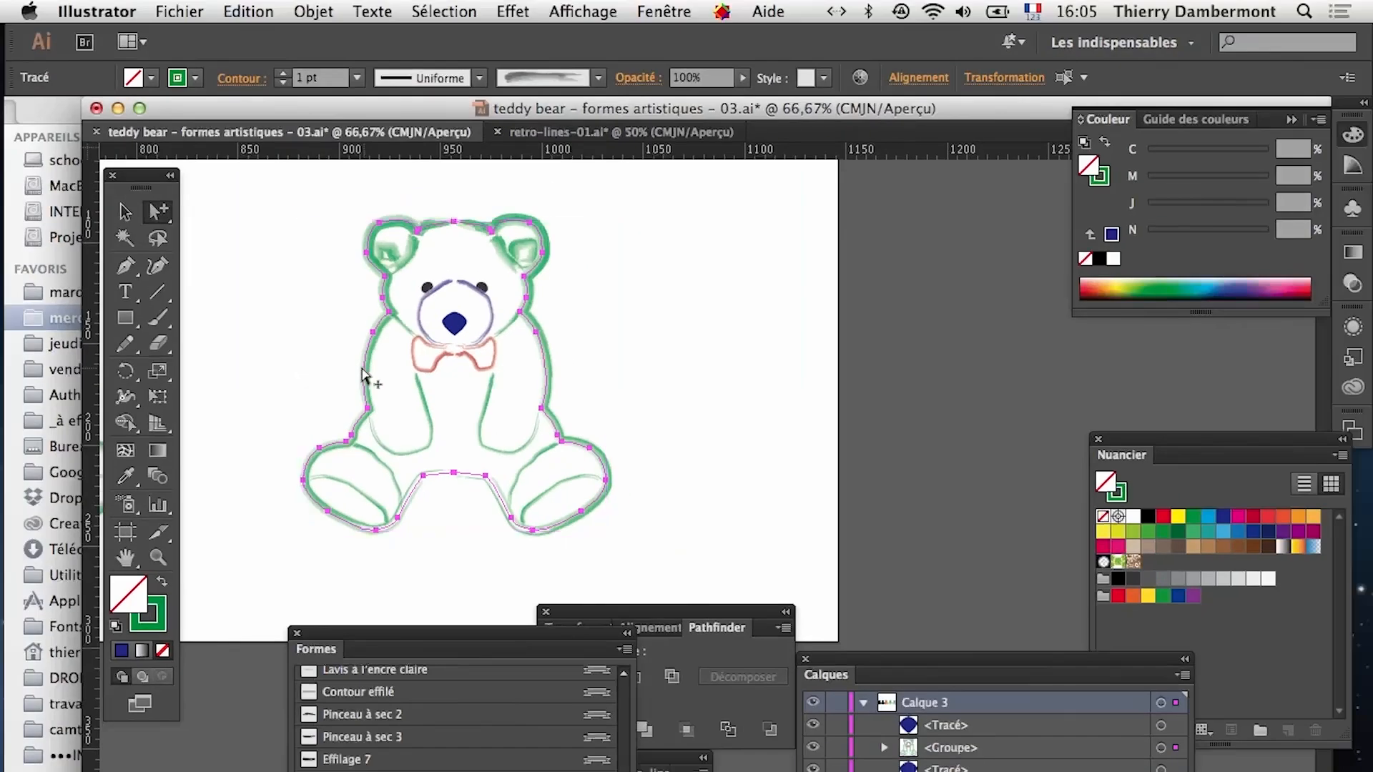
Move the Pathfinder panel aside, then show the Aspect panel as a separate, widened panel beside the bear
drag(621, 619, 753, 578)
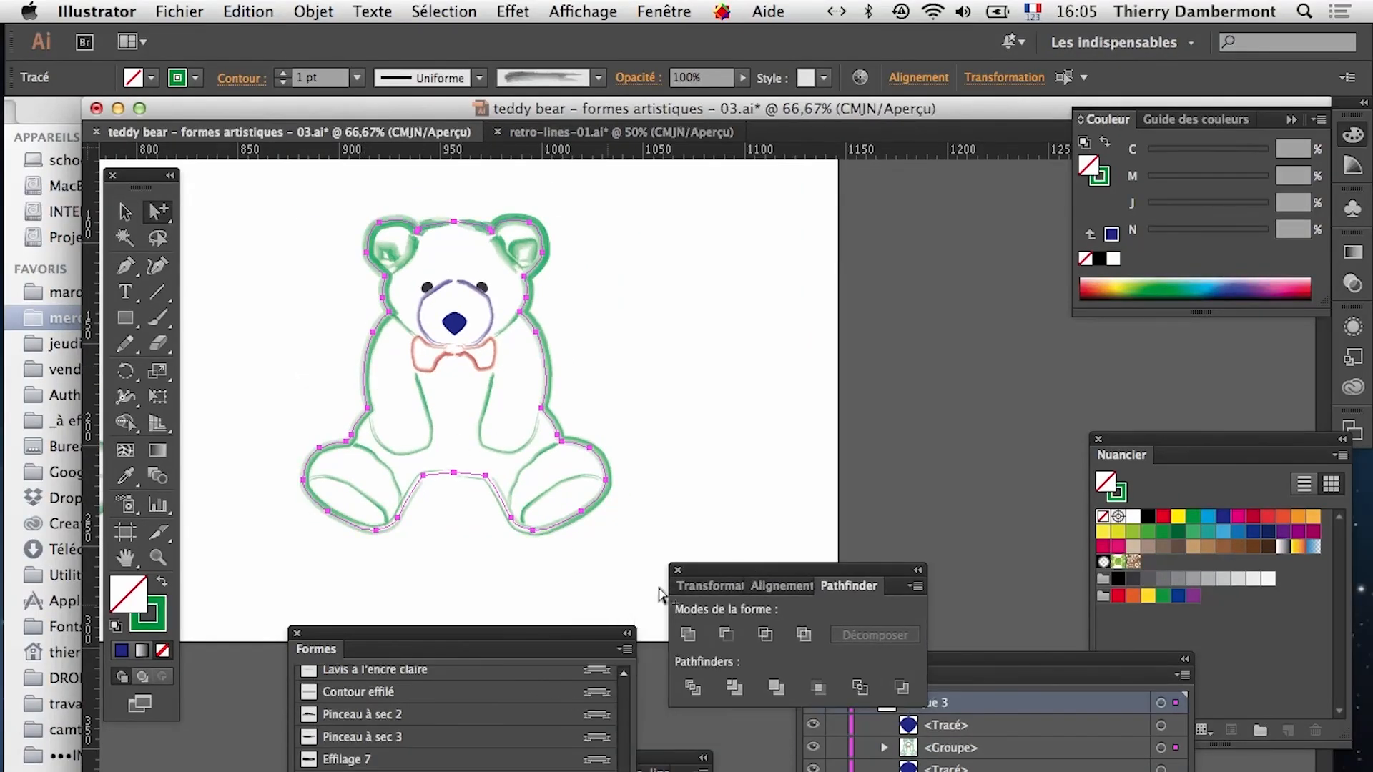
click(662, 10)
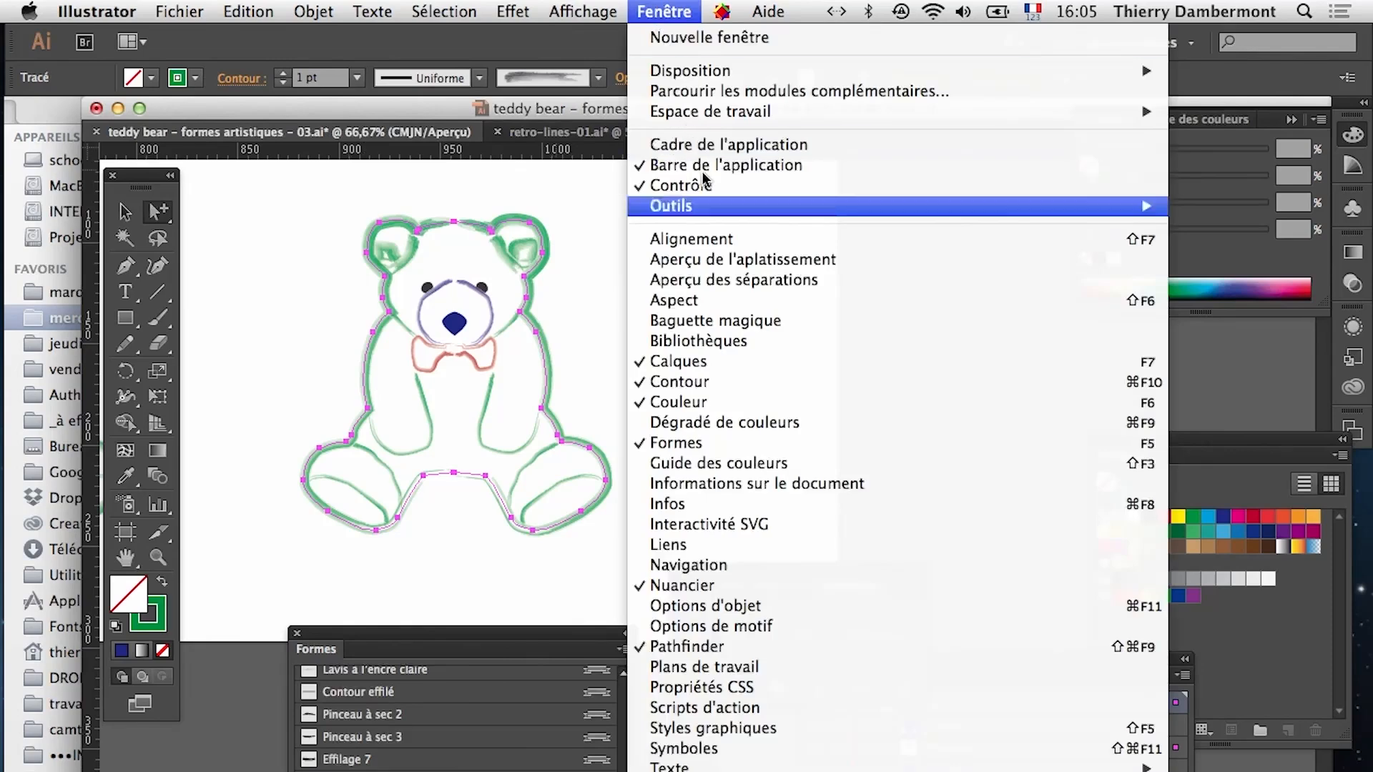
click(719, 297)
drag(1099, 319, 698, 236)
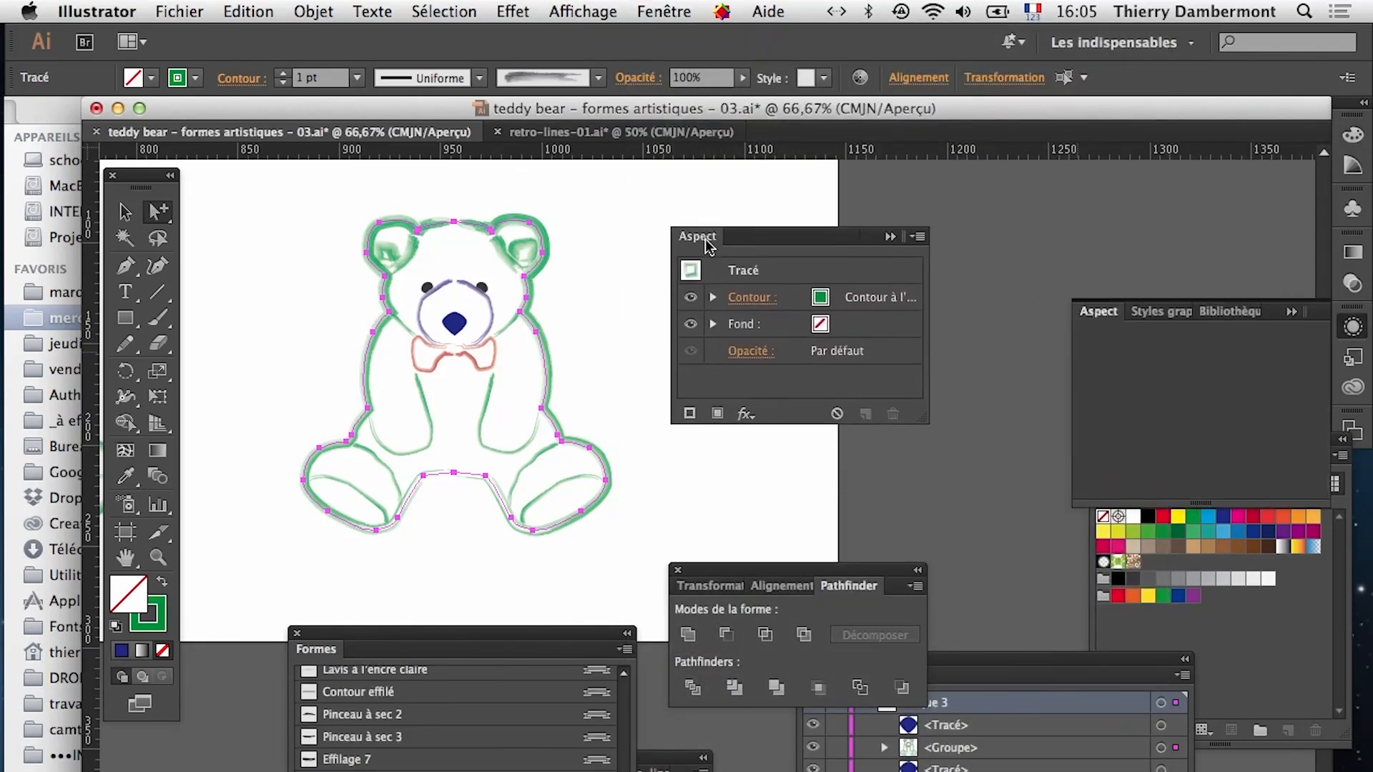
drag(922, 416, 1077, 428)
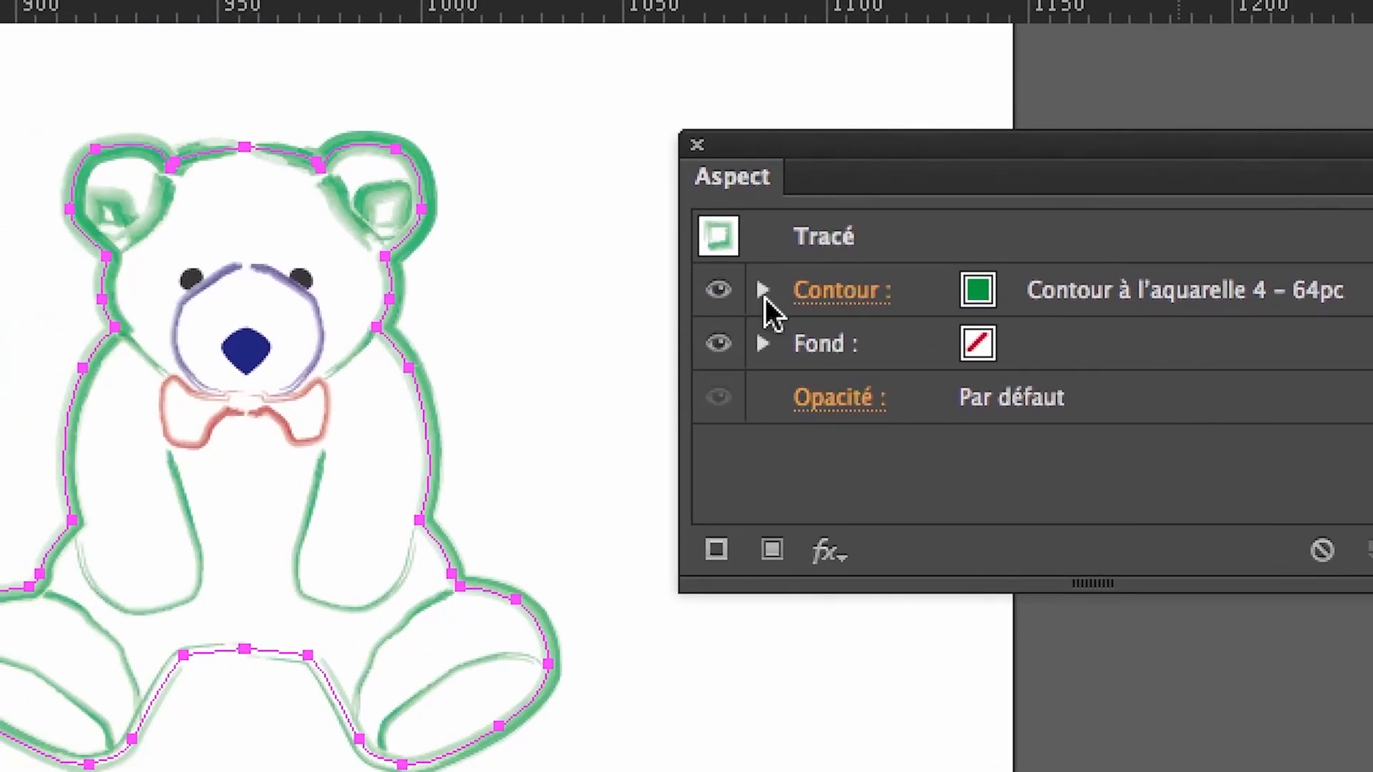
Expand the outline's Contour attribute in the Aspect panel and examine its stroke options
click(763, 293)
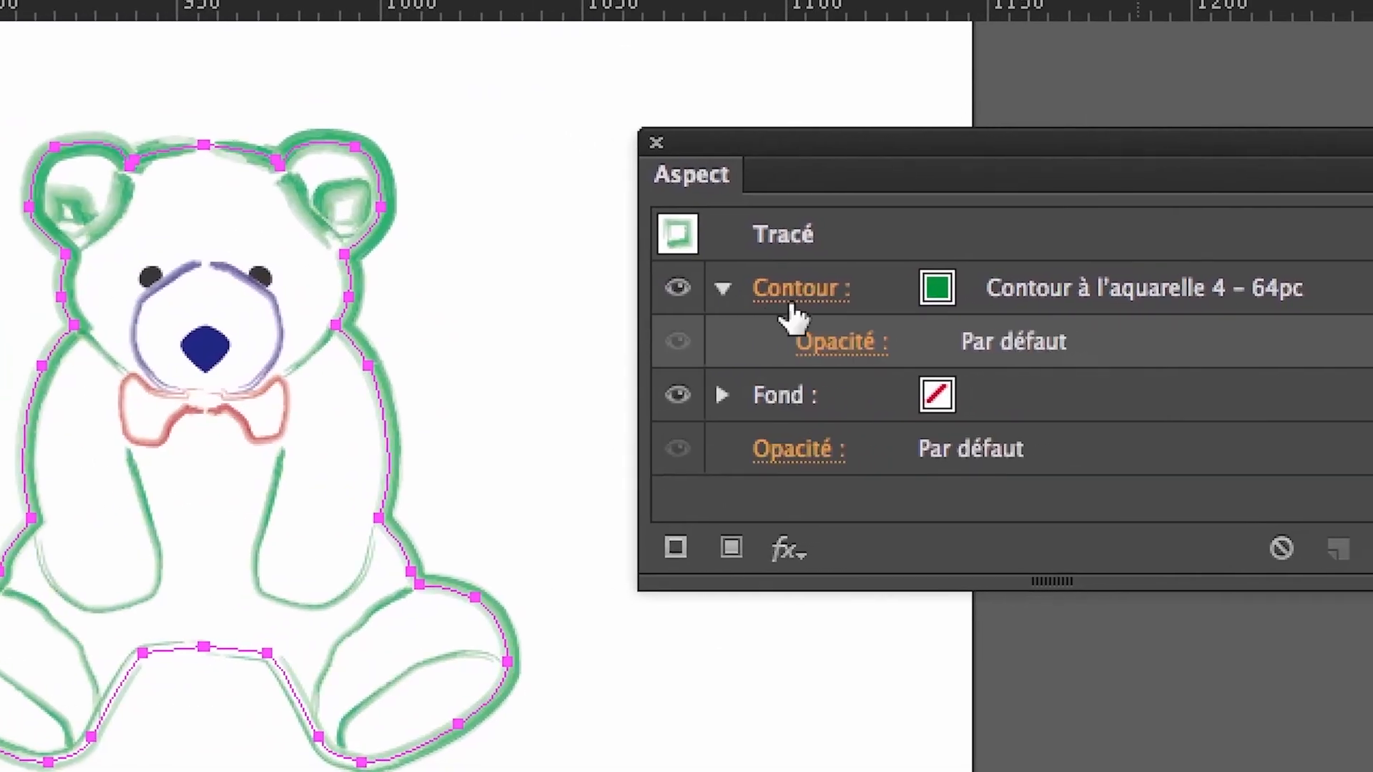
click(803, 302)
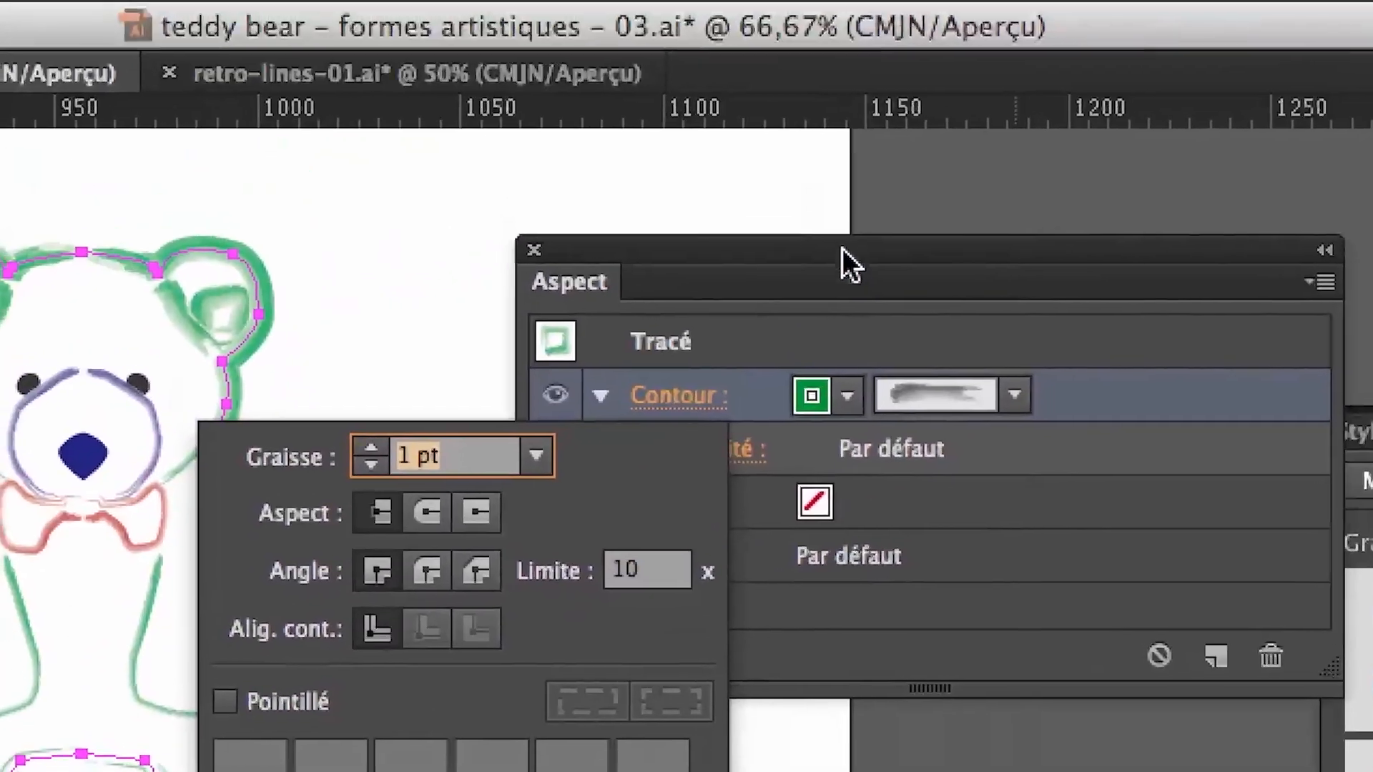
click(1146, 50)
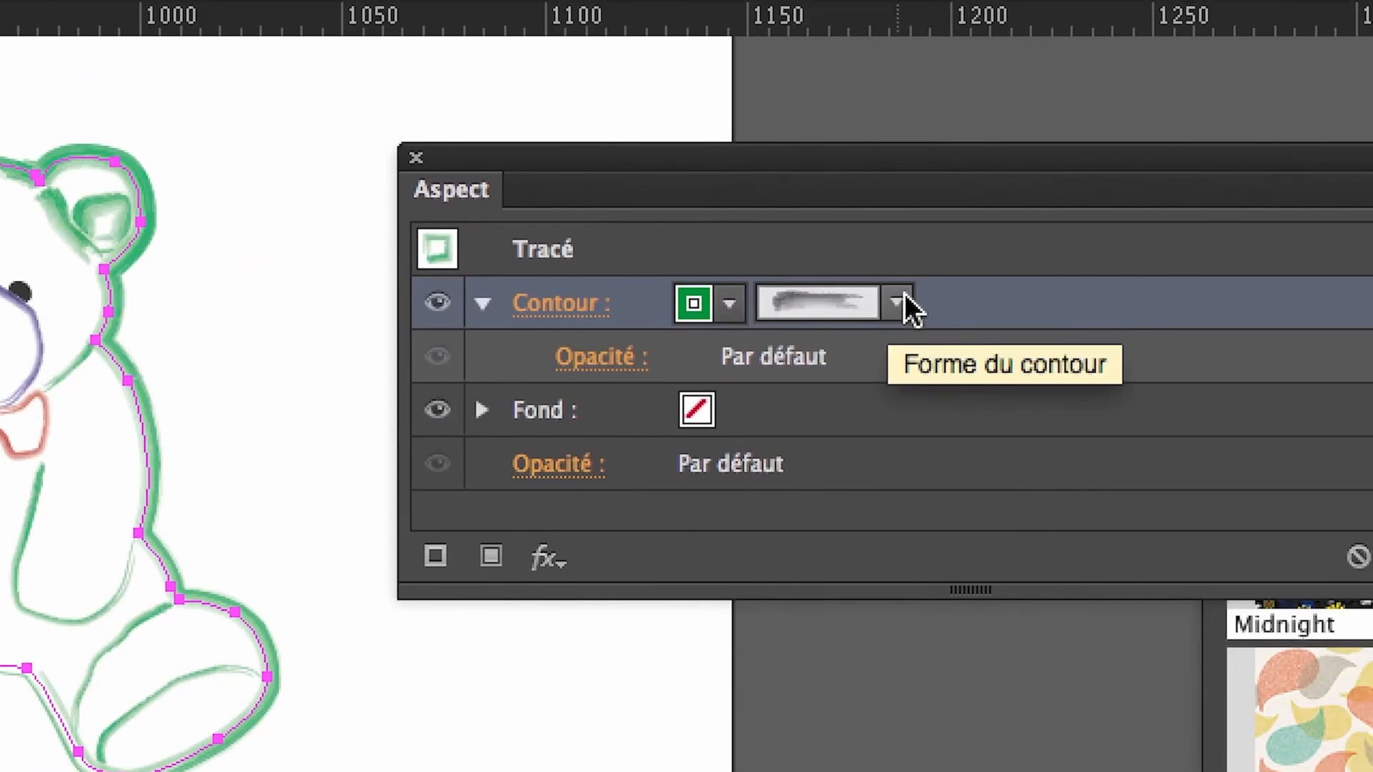
Examine the brushes available for the Contour attribute in an enlarged list, and close the list
click(903, 298)
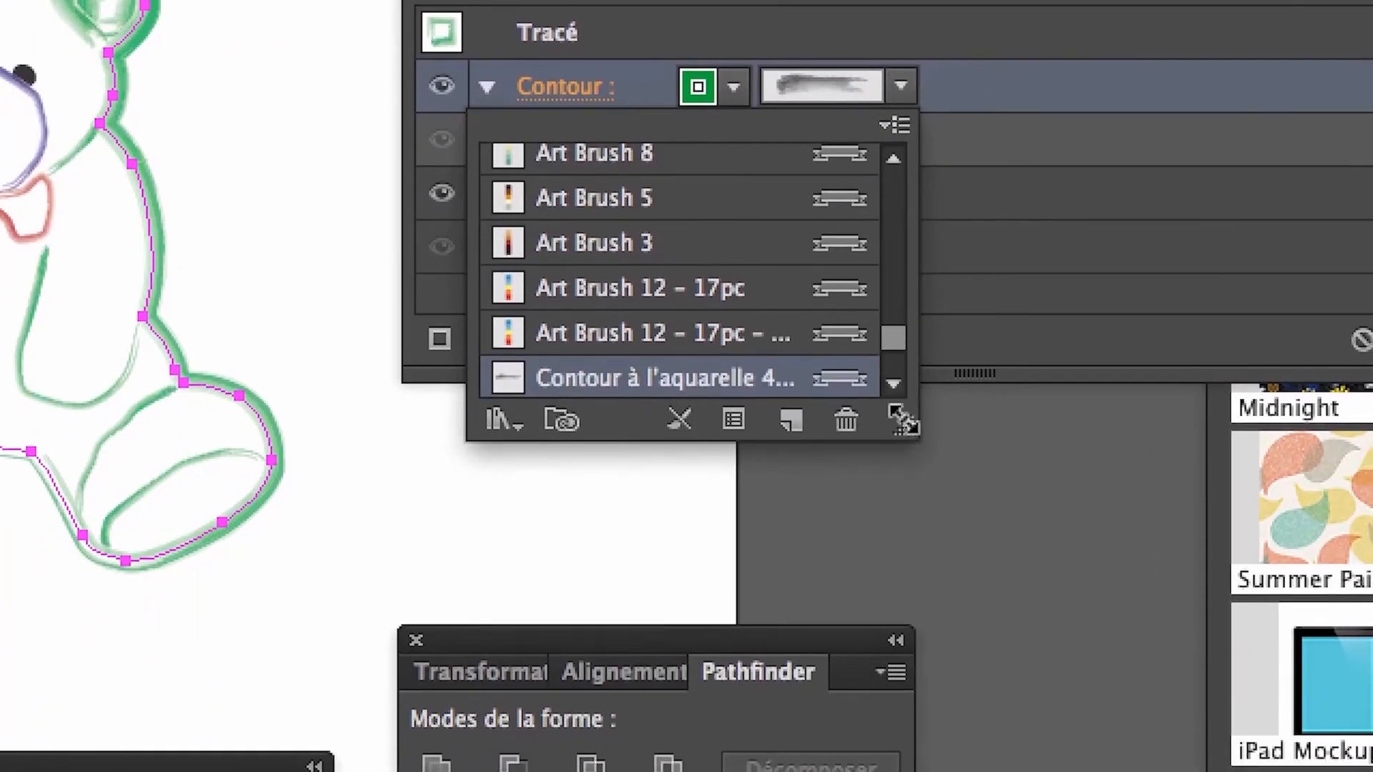
mouse_move(909, 439)
mouse_down()
mouse_move(1165, 607)
mouse_move(1213, 595)
mouse_up()
drag(1014, 472, 1008, 452)
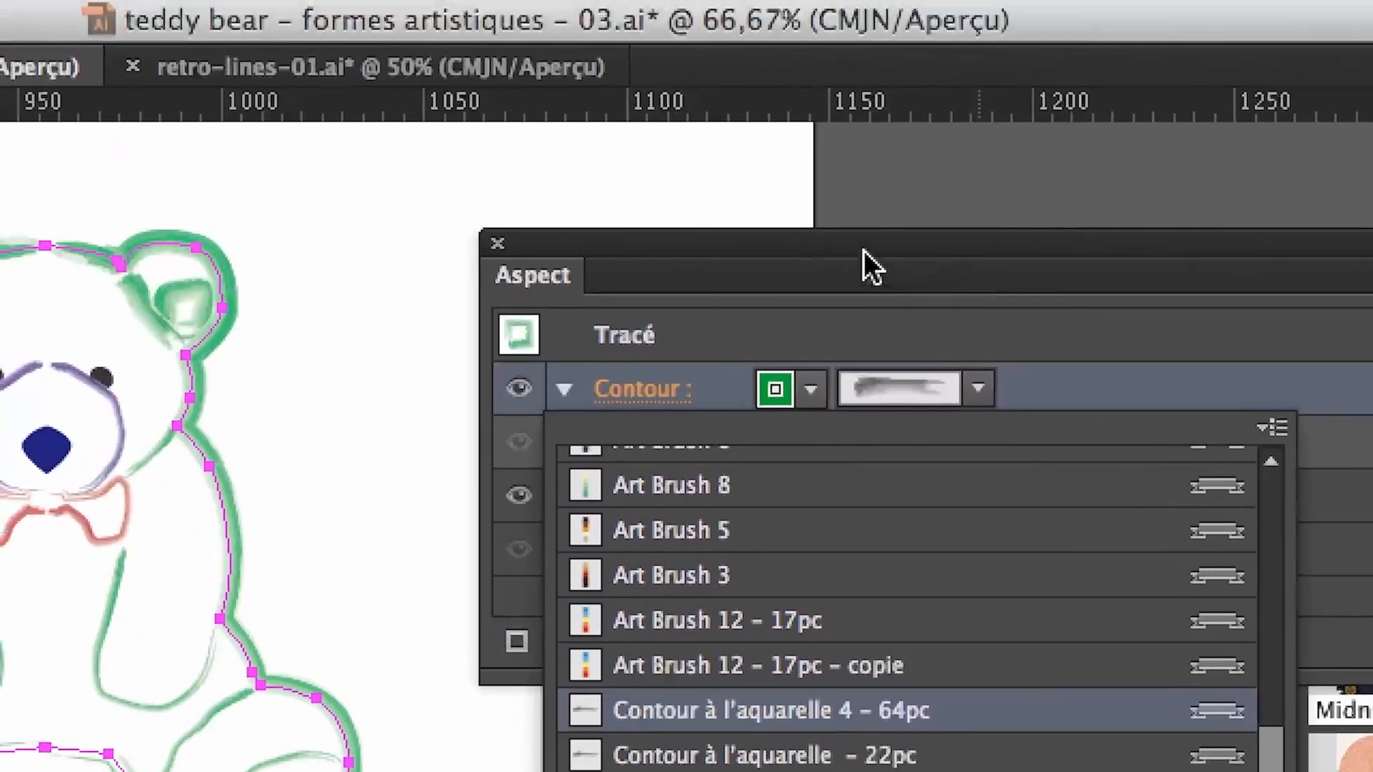
click(867, 267)
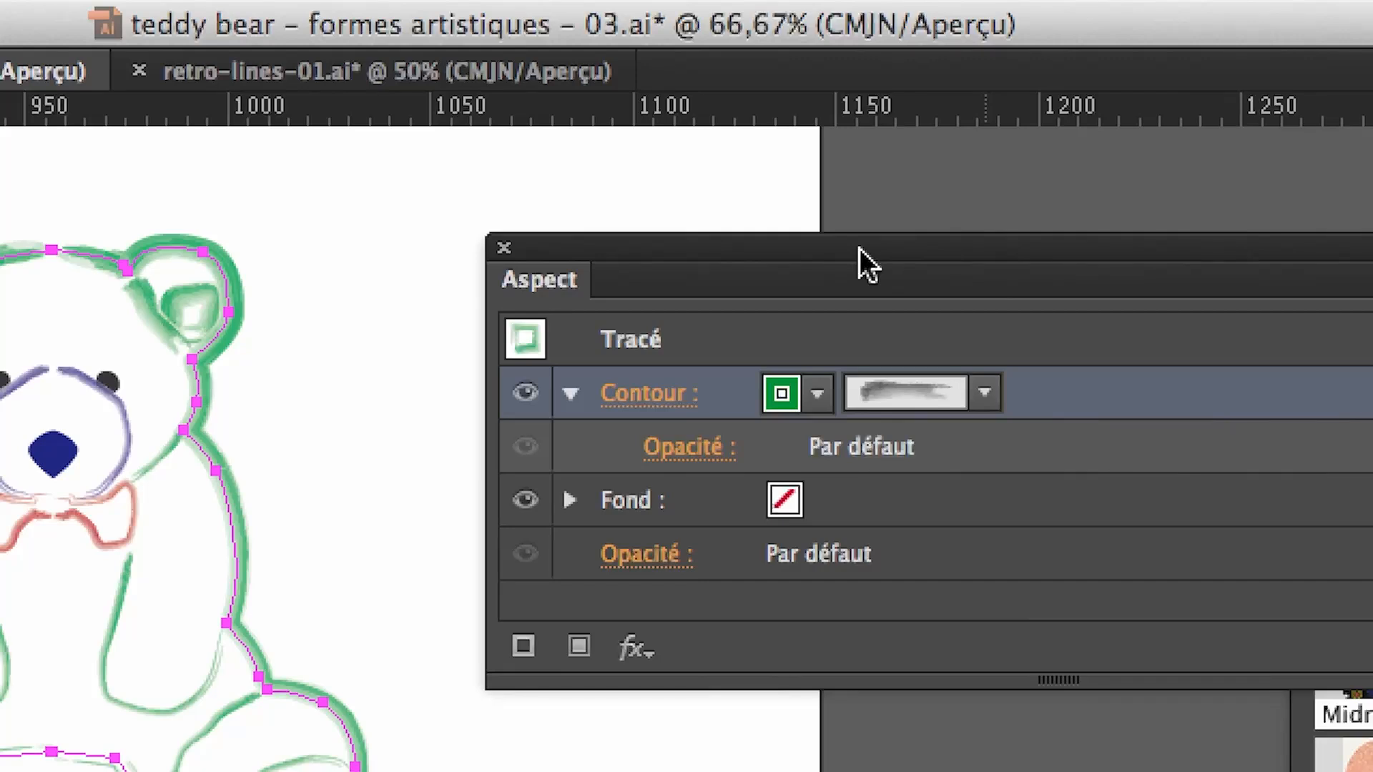